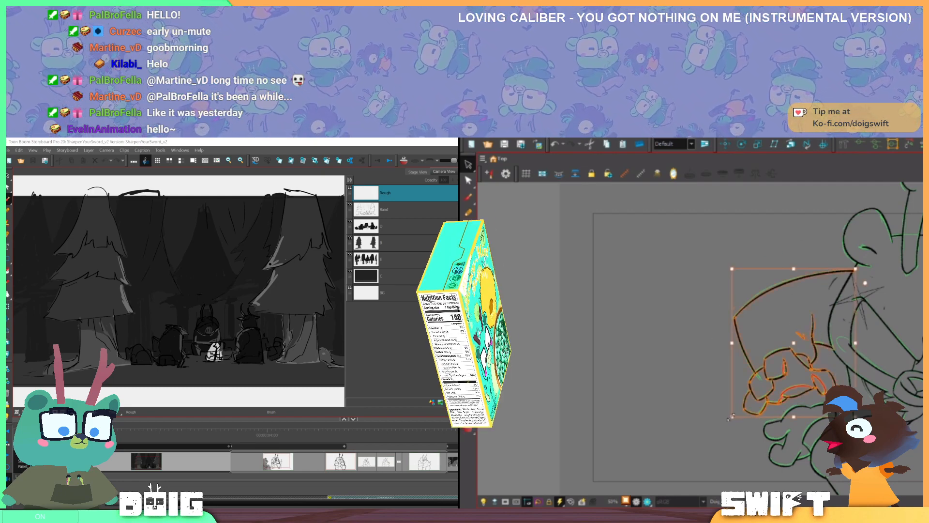
Slightly transform the raised arm and hand strokes, deselect them, and flip to the adjacent frame to compare
drag(729, 422, 728, 423)
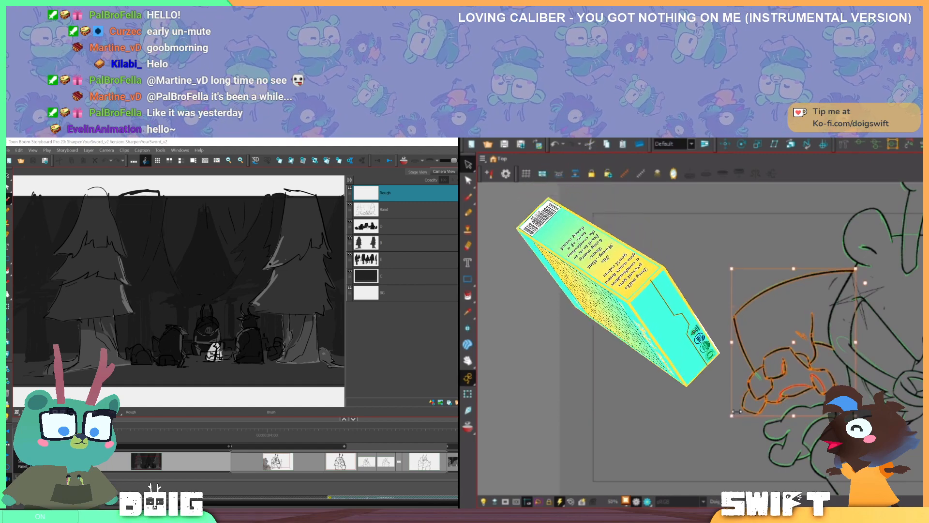
click(868, 348)
key(comma)
key(period)
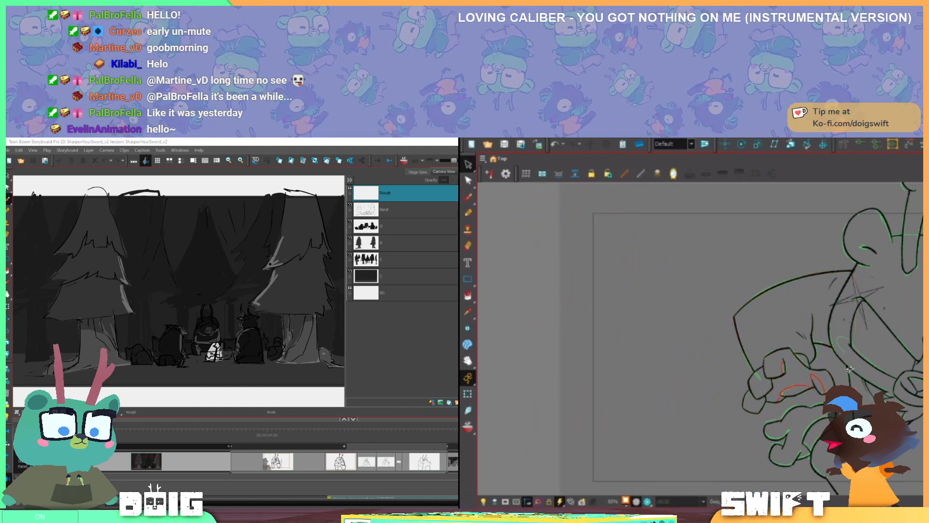
key(comma)
key(period)
key(comma)
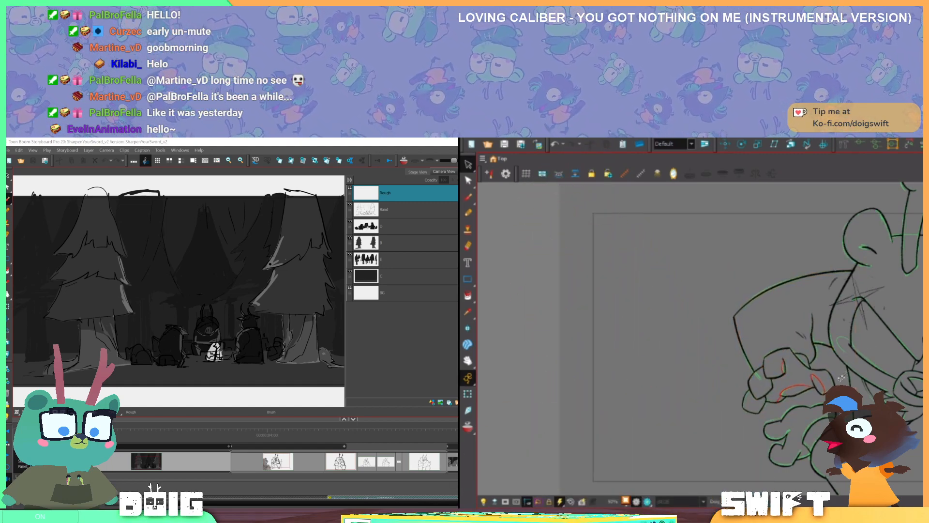
Reselect the strokes of the raised arm and hand, adjust them slightly, and deselect them
mouse_move(842, 378)
mouse_down()
mouse_move(785, 407)
mouse_move(717, 390)
mouse_move(762, 260)
mouse_move(826, 350)
mouse_up()
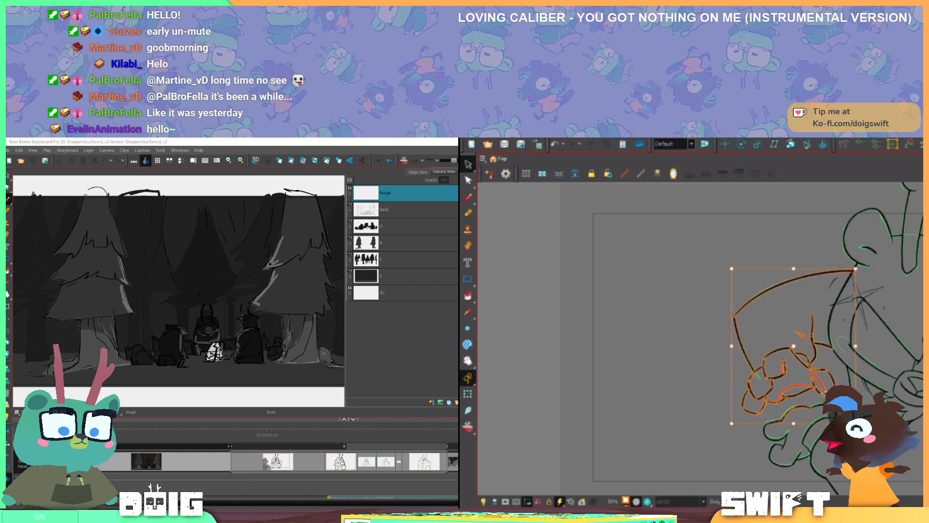
mouse_move(825, 398)
mouse_down()
mouse_move(796, 390)
mouse_move(769, 407)
mouse_move(710, 378)
mouse_move(754, 269)
mouse_move(806, 295)
mouse_move(833, 368)
mouse_up()
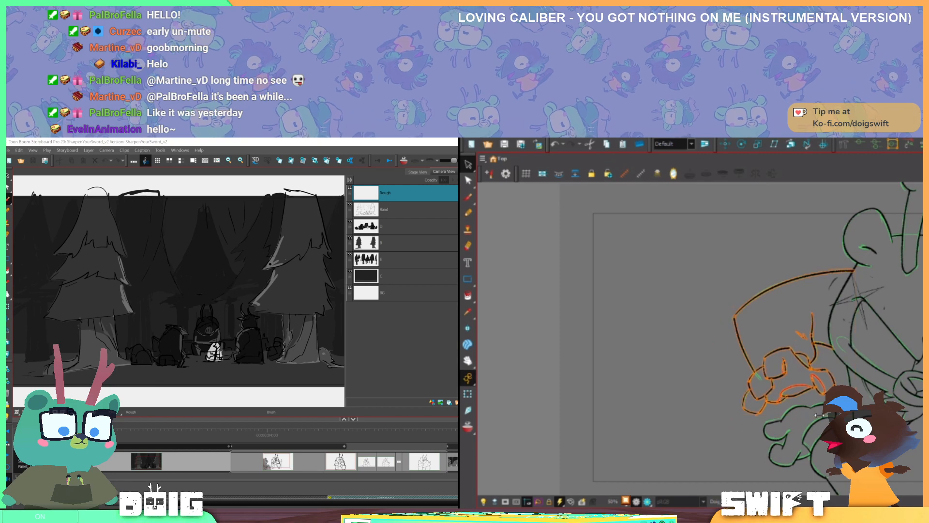
key(Escape)
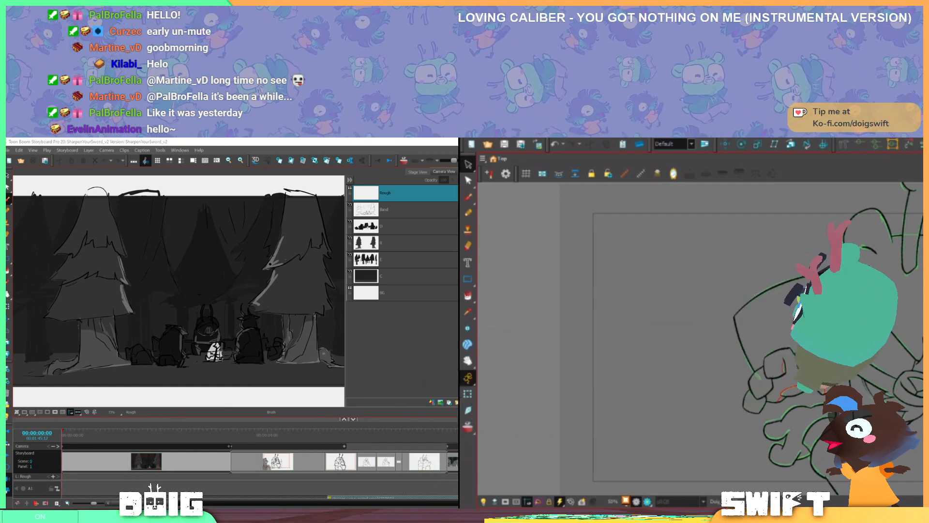
Select the crossed lower arm and hand strokes, excluding the body's bottom line, and clear the selection after a second pick
key(2)
drag(922, 361, 761, 355)
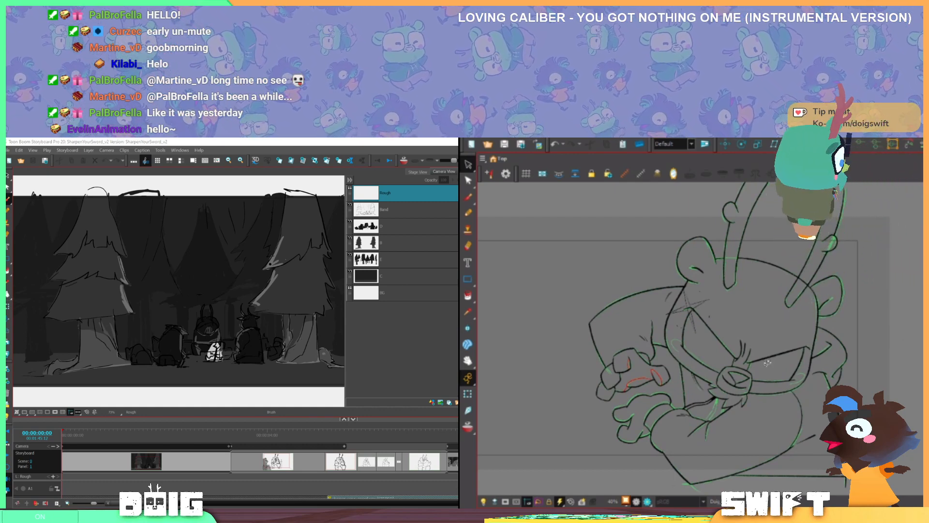
mouse_move(768, 363)
mouse_down()
mouse_move(749, 366)
mouse_move(743, 356)
mouse_up()
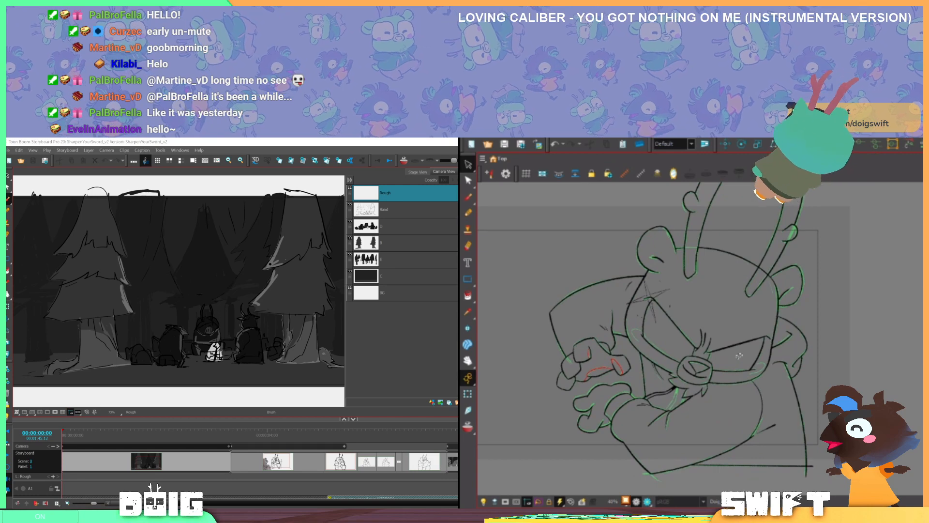
scroll(742, 356, up, 1)
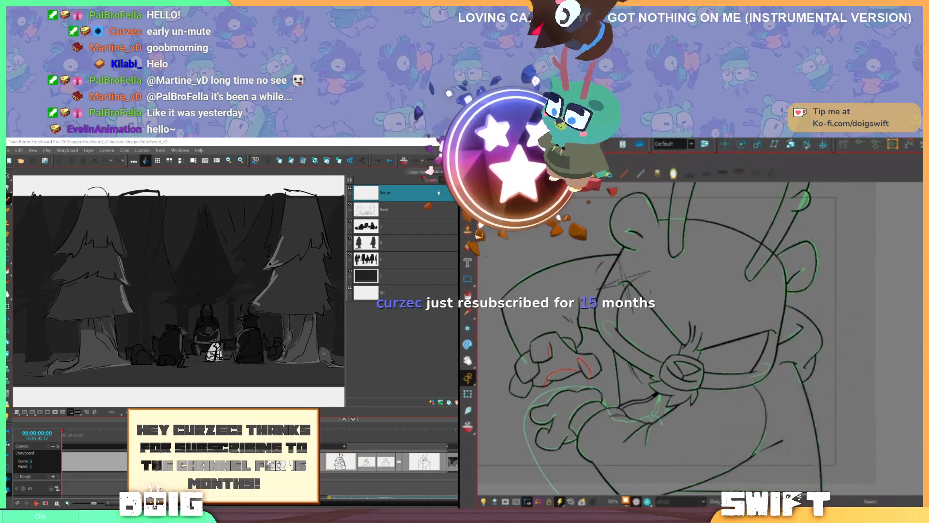
click(702, 469)
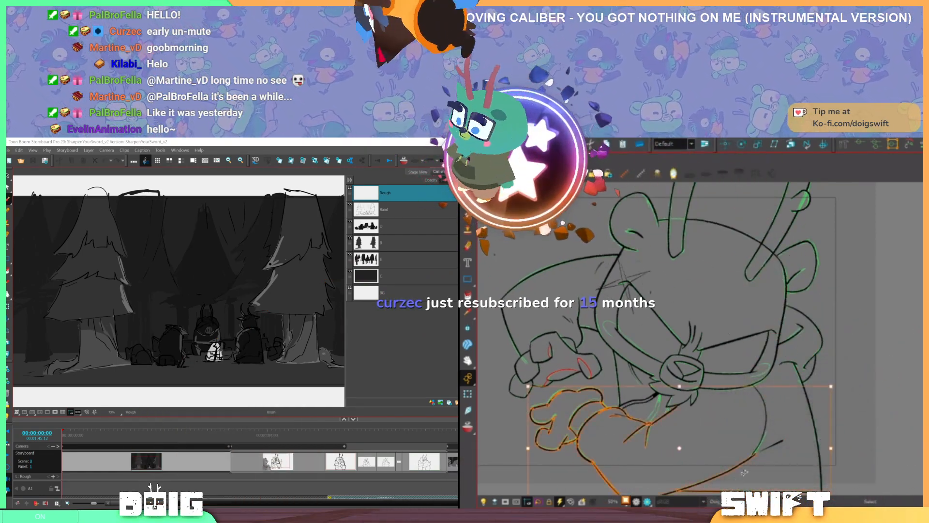
shift+click(732, 490)
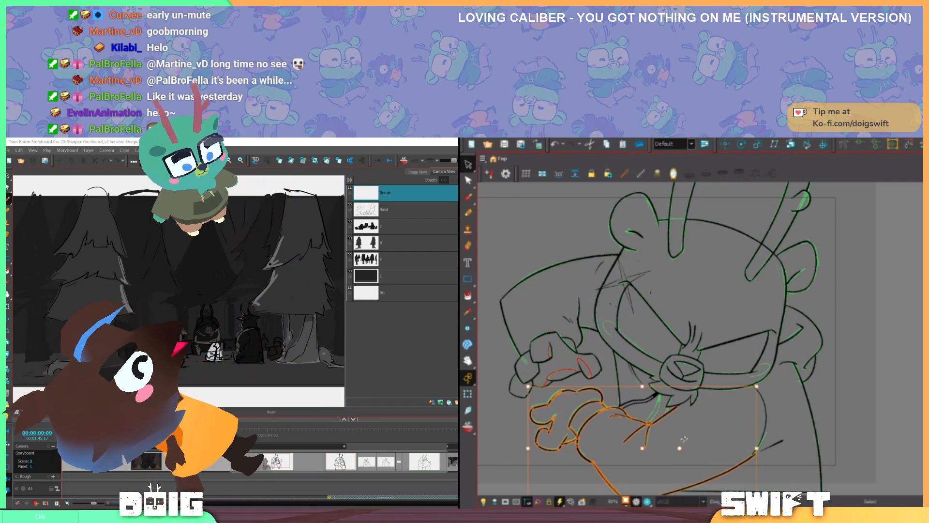
key(space)
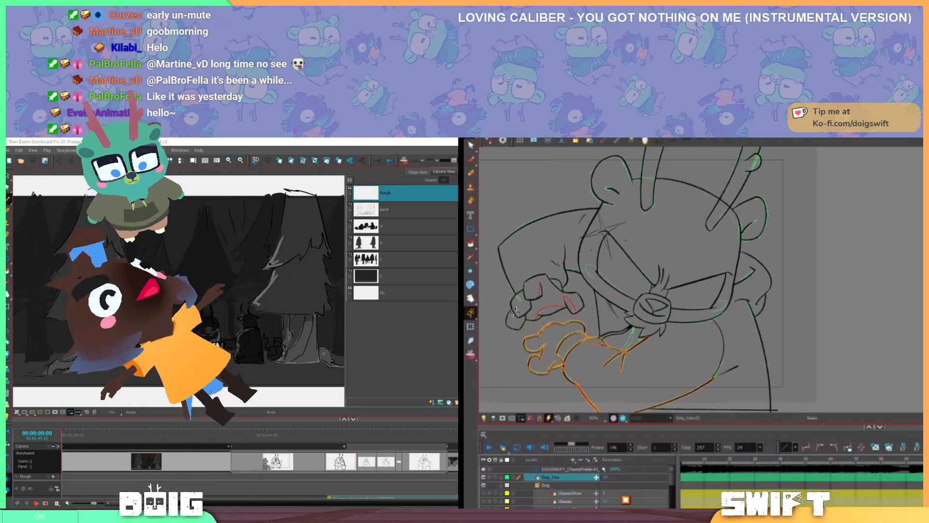
click(725, 185)
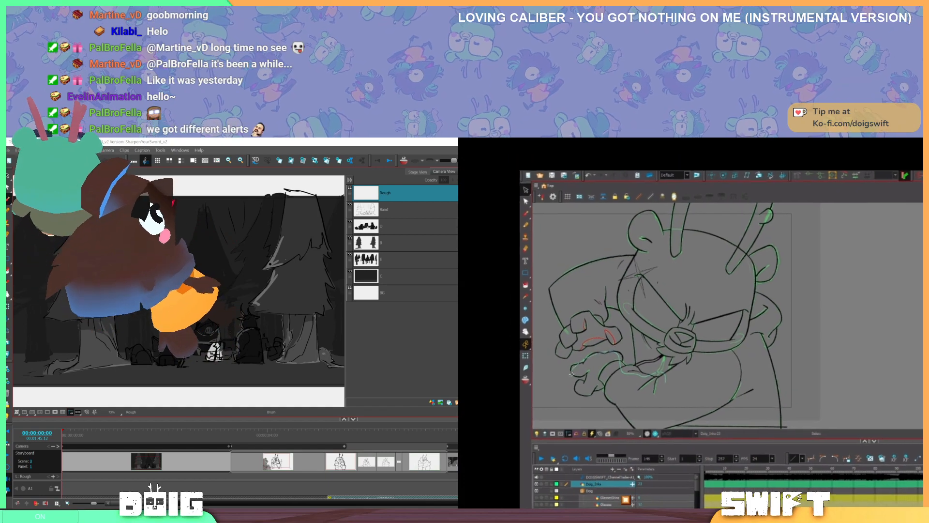
click(587, 357)
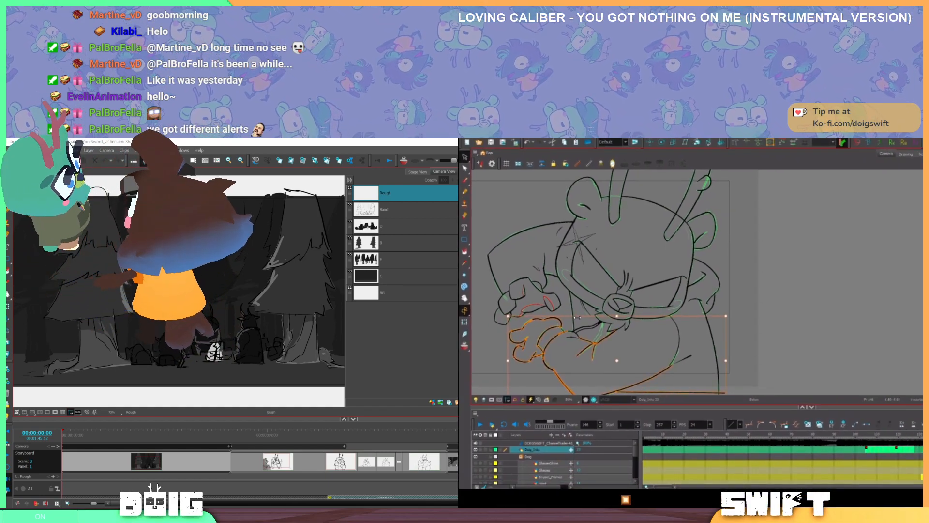
click(606, 250)
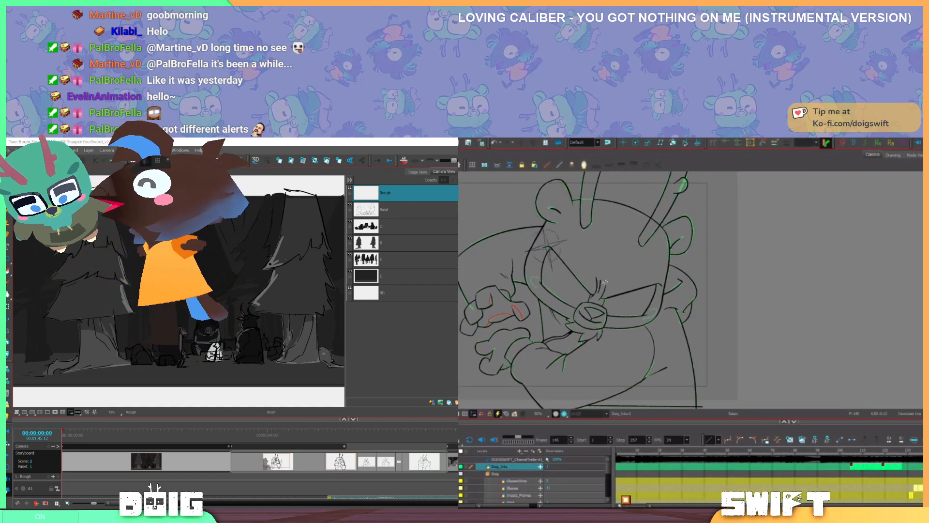
Pick out the upper finger strokes of the lower hand, deselect them, and flip between frames 145 and 146 to compare the poses
key(1)
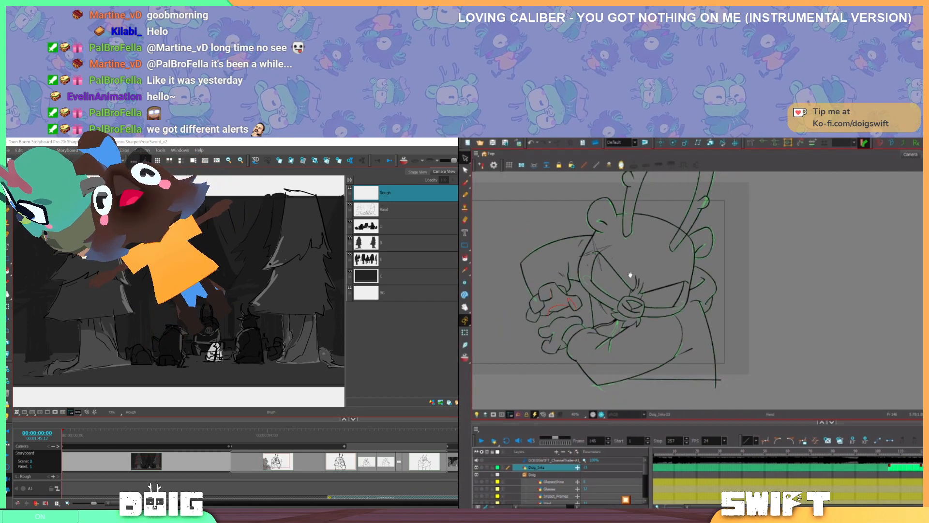
drag(631, 274, 707, 306)
key(2)
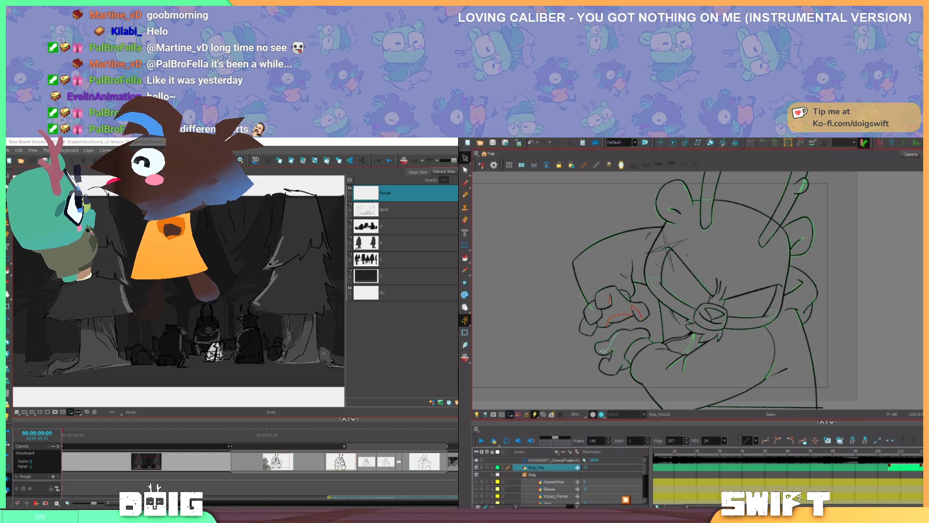
click(599, 339)
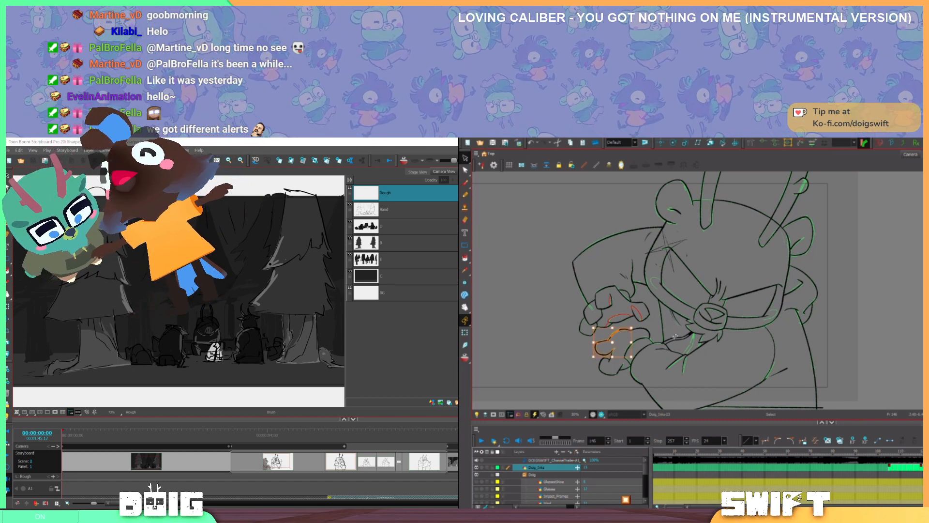
click(675, 336)
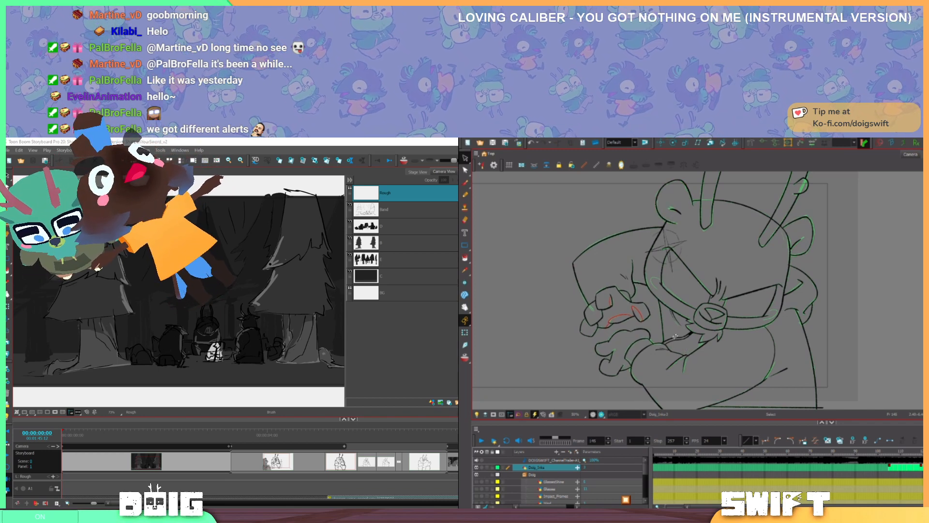
click(663, 296)
key(comma)
key(period)
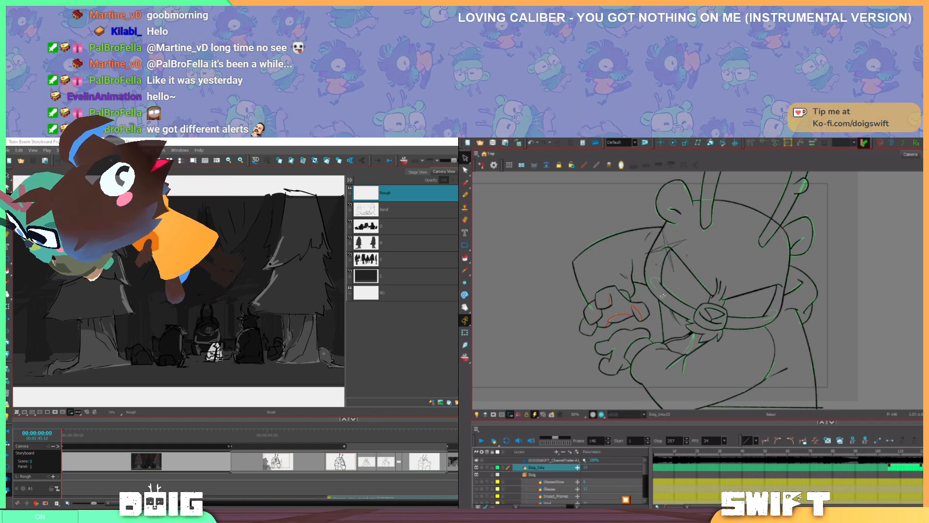
key(comma)
key(comma)
key(period)
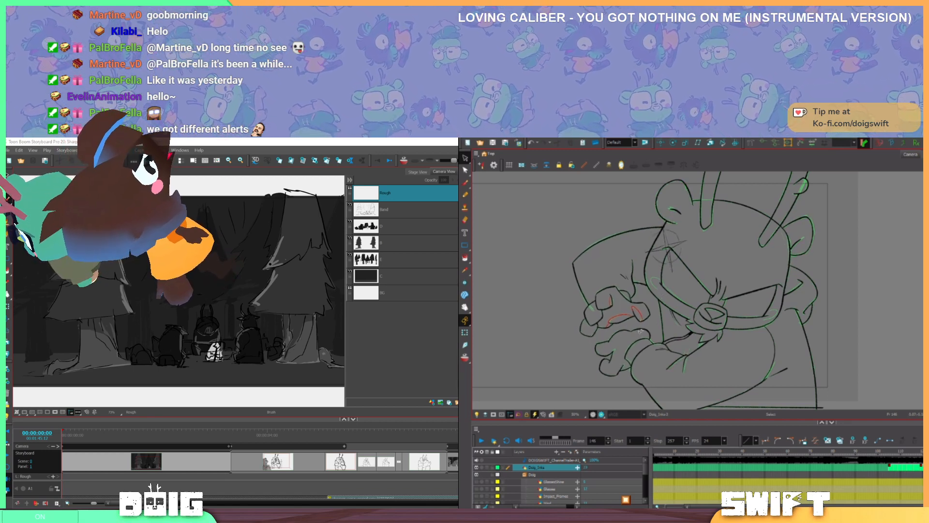
Delete the curved cuff line at the wrist of the lower hand on frame 146
click(624, 353)
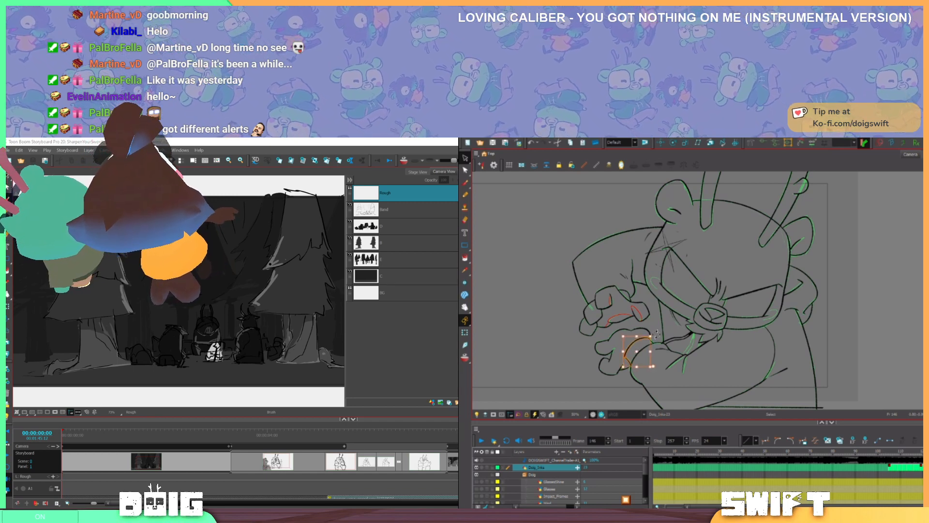
key(Delete)
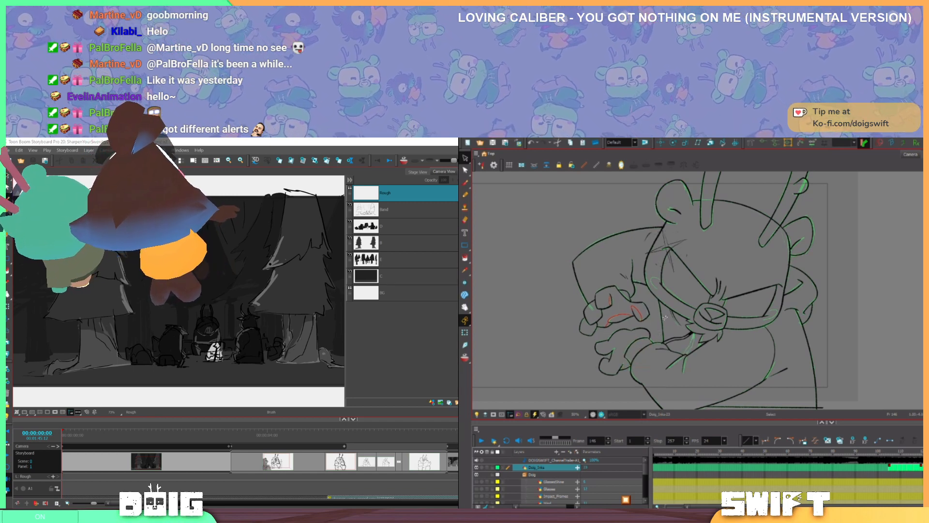
click(631, 344)
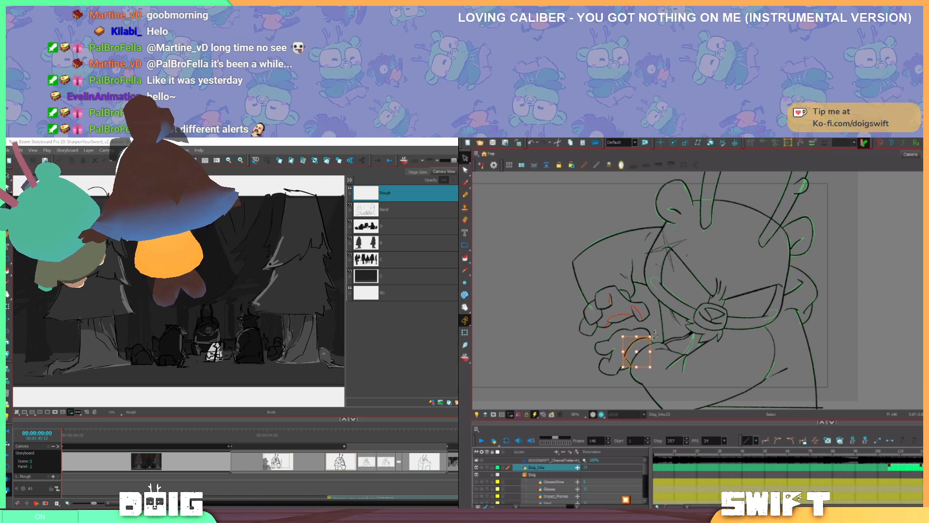
key(Delete)
Flip repeatedly between frames 145 and 146 to examine the movement of the lower hand and wrist
key(comma)
key(period)
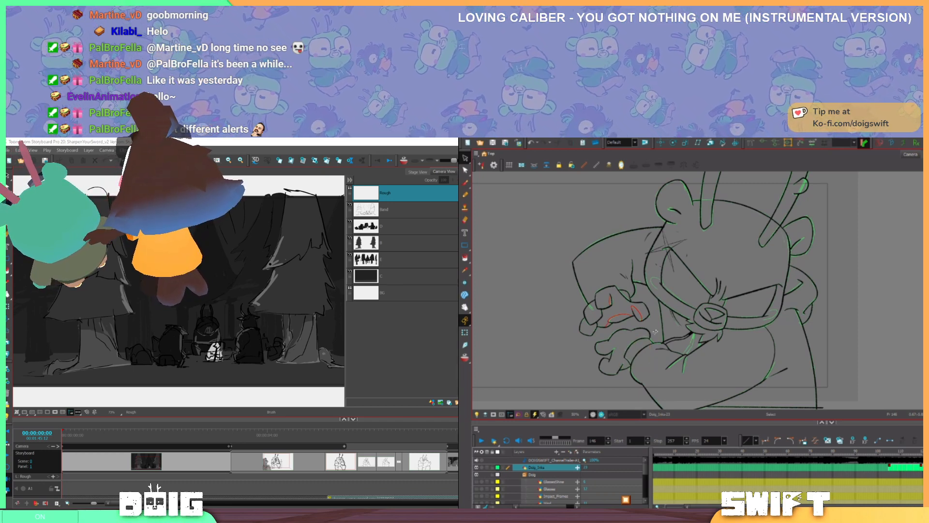
key(comma)
key(period)
key(comma)
key(.)
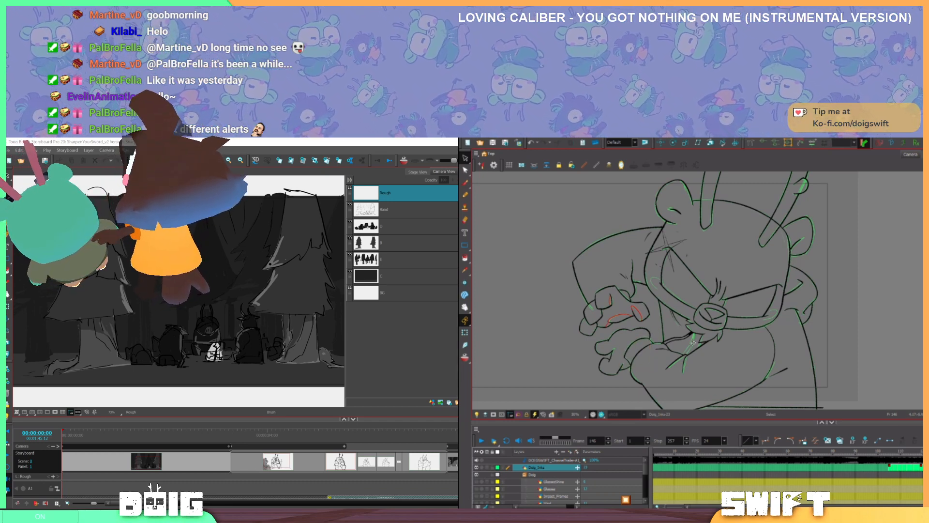
key(.)
key(.)
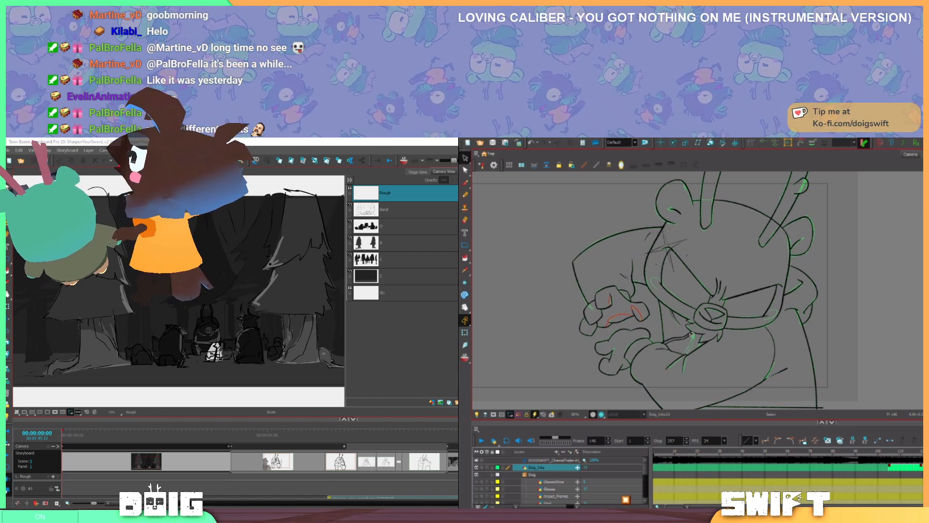
Remove the short strokes below the nose fur, just above the crossed forearm, checking against frame 145
click(682, 335)
key(Delete)
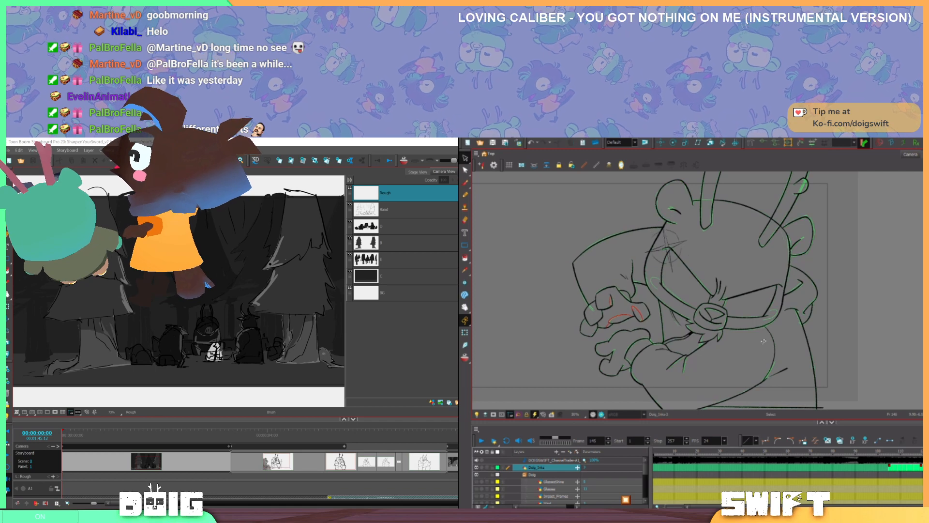
key(period)
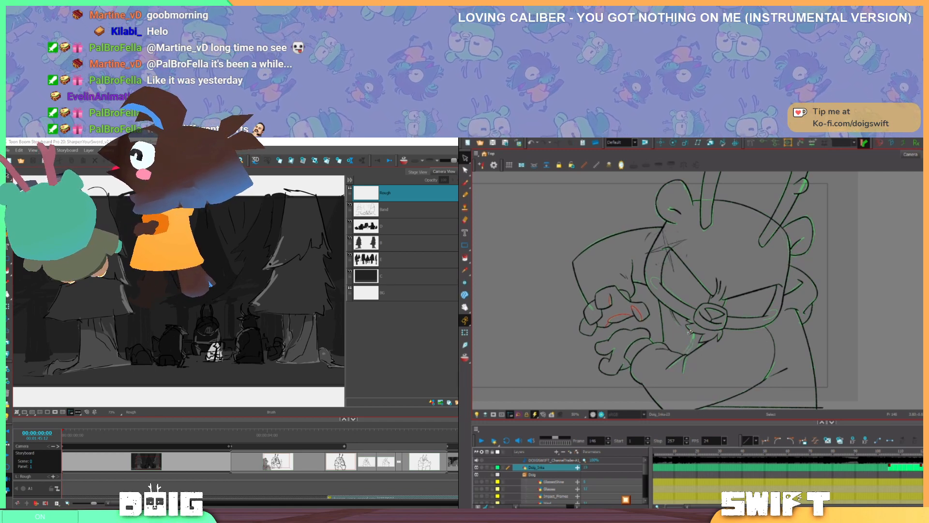
click(690, 333)
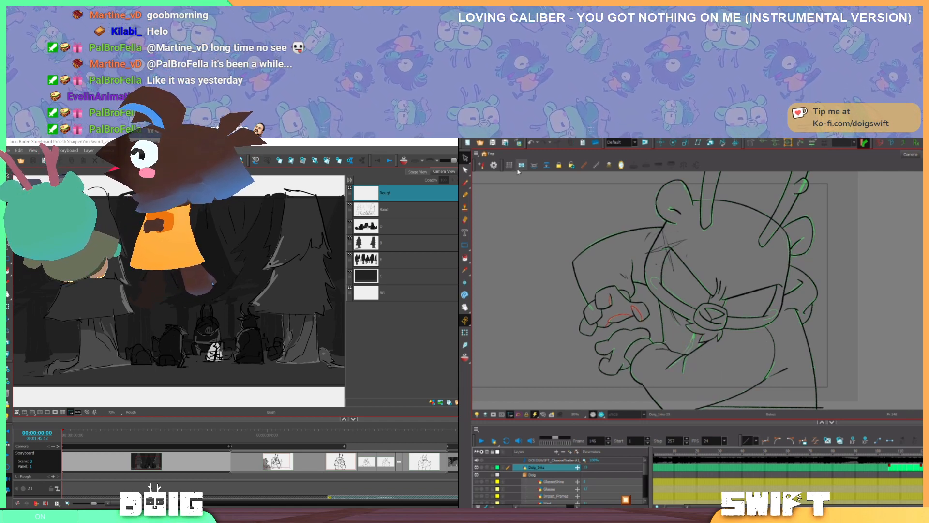
Activate the Brush tool for redrawing lines and go to frame 146
key(alt+b)
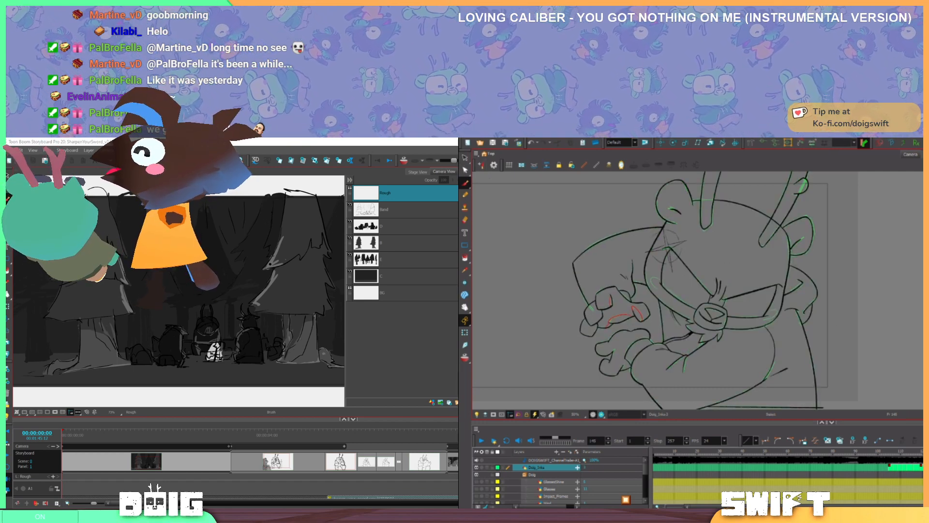
key(alt+b)
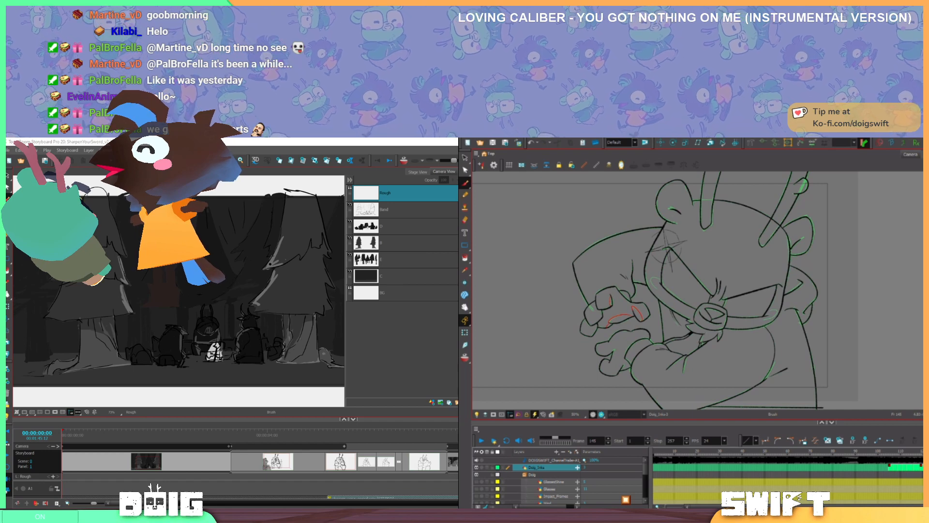
key(period)
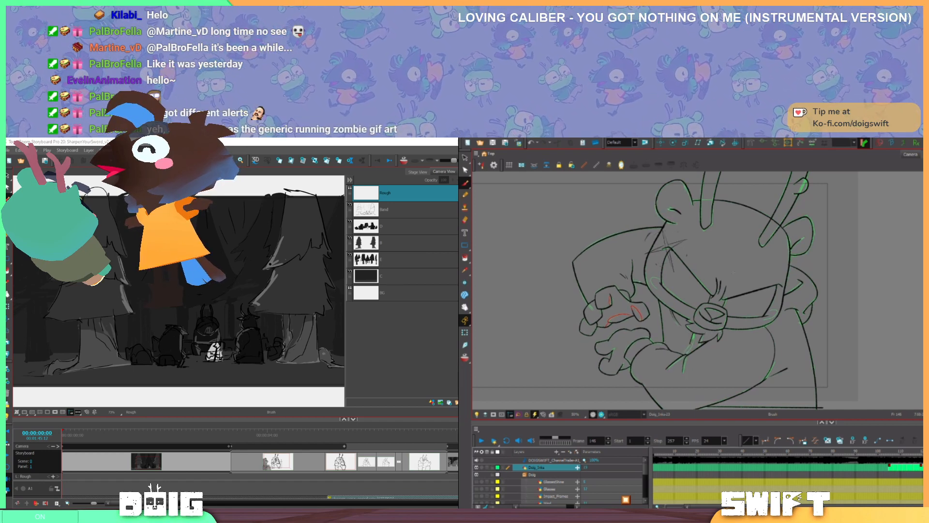
key(alt+s)
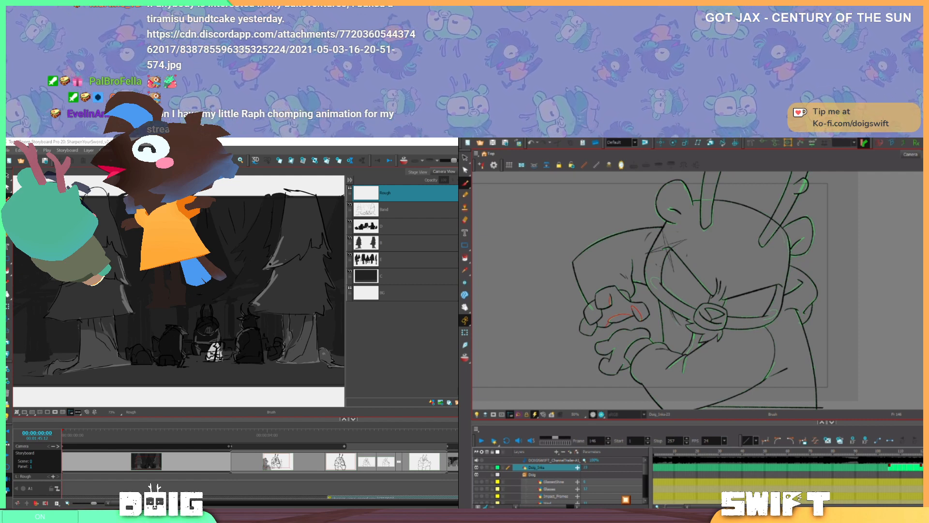
Switch to the web browser and view the shared bundt cake photo
drag(460, 167, 670, 141)
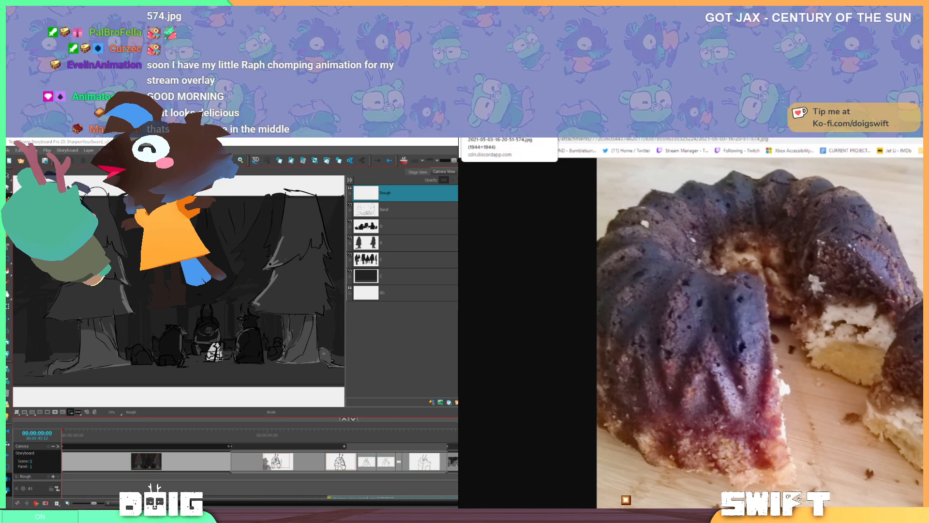
Close the shared photo and flip between frames 145 and 146 to compare the arm and forearm lines
key(ctrl+w)
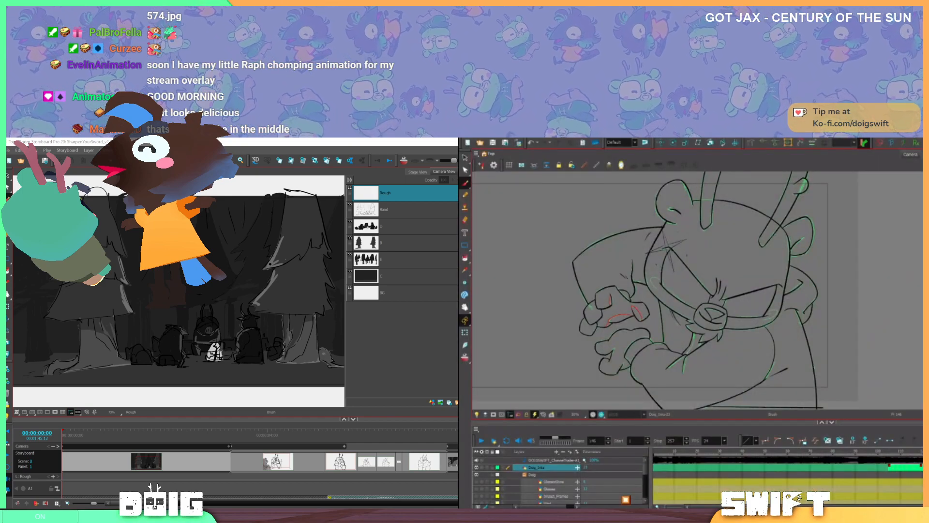
key(e)
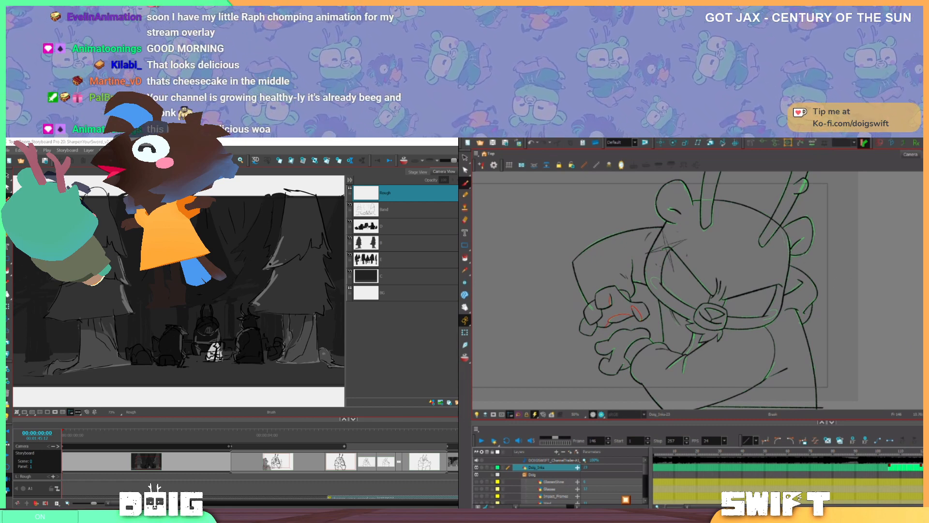
key(comma)
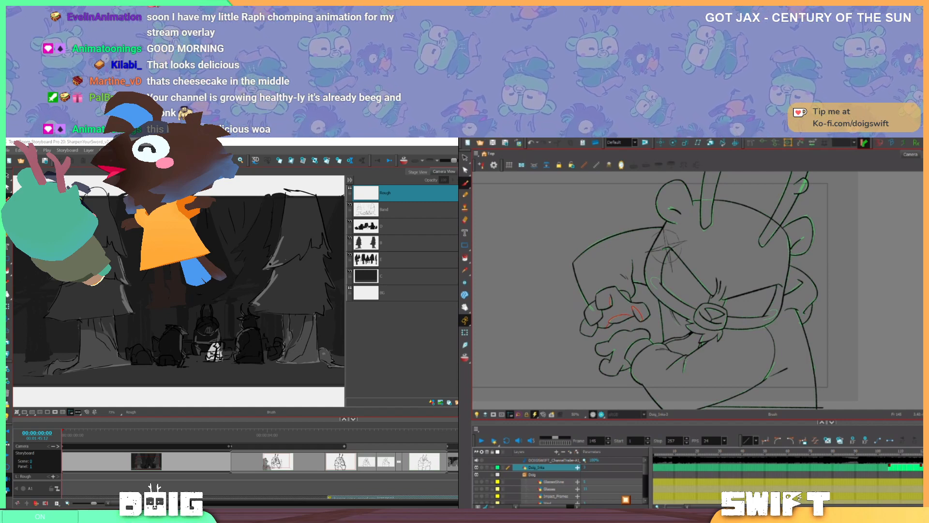
key(period)
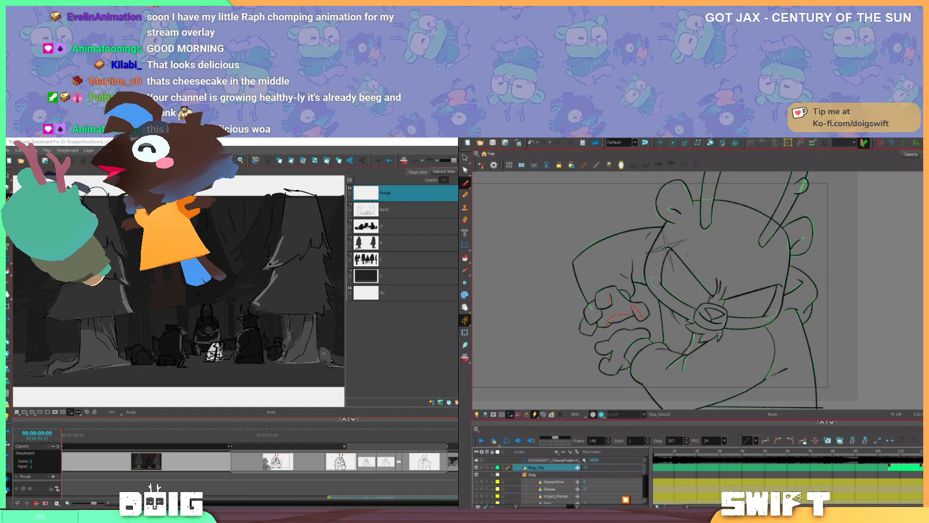
key(comma)
key(period)
key(comma)
key(period)
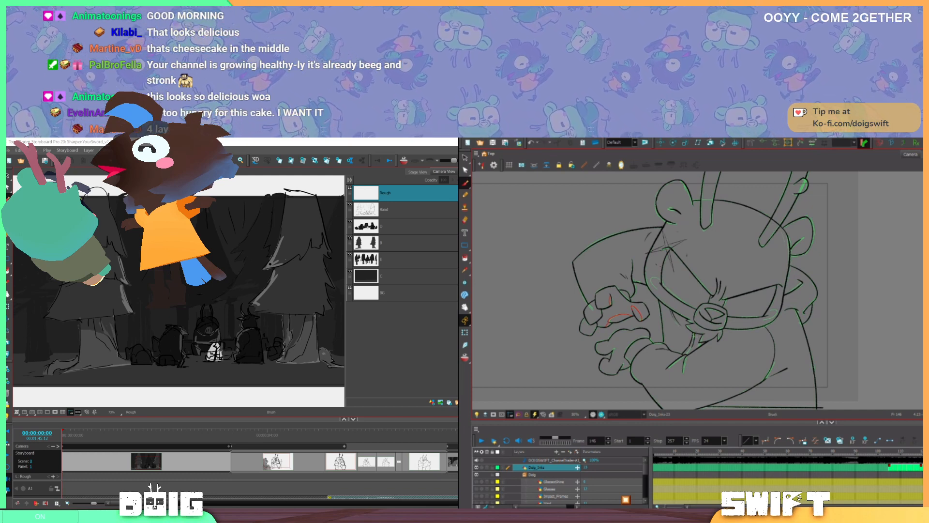
Switch to Toon Boom Storyboard Pro and scrub the later panels to examine the caped character's poses, stopping at 00:00:47:14
click(267, 503)
drag(268, 503, 350, 493)
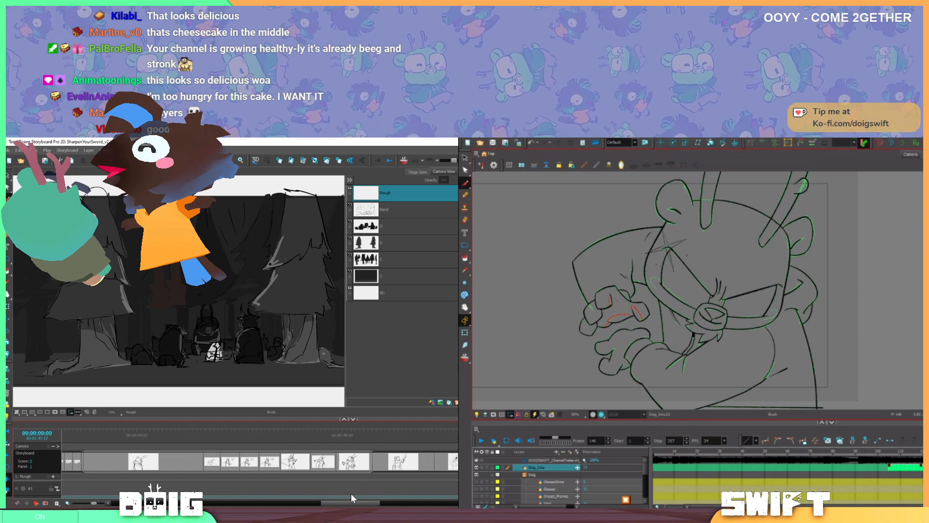
mouse_move(133, 436)
mouse_down()
mouse_move(381, 447)
mouse_move(302, 447)
mouse_move(319, 447)
mouse_move(255, 437)
mouse_move(442, 443)
mouse_move(411, 442)
mouse_up()
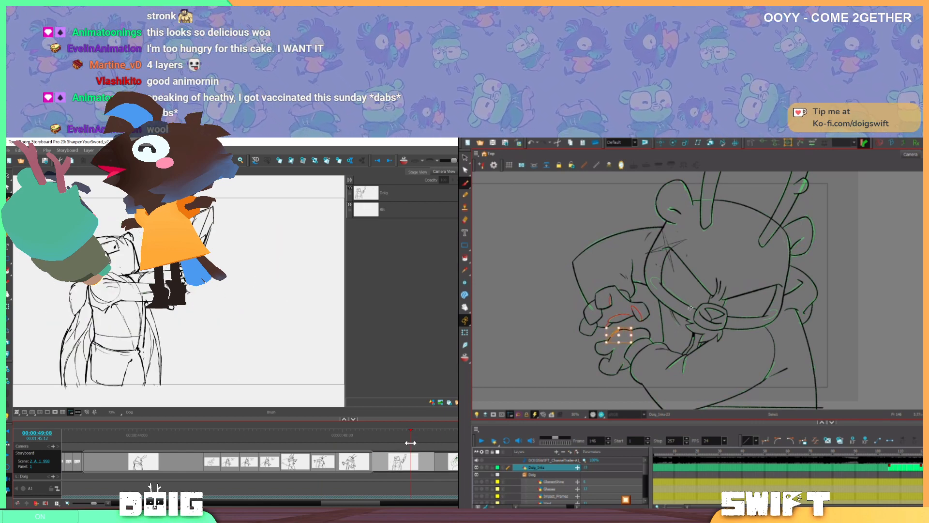
drag(410, 442, 322, 444)
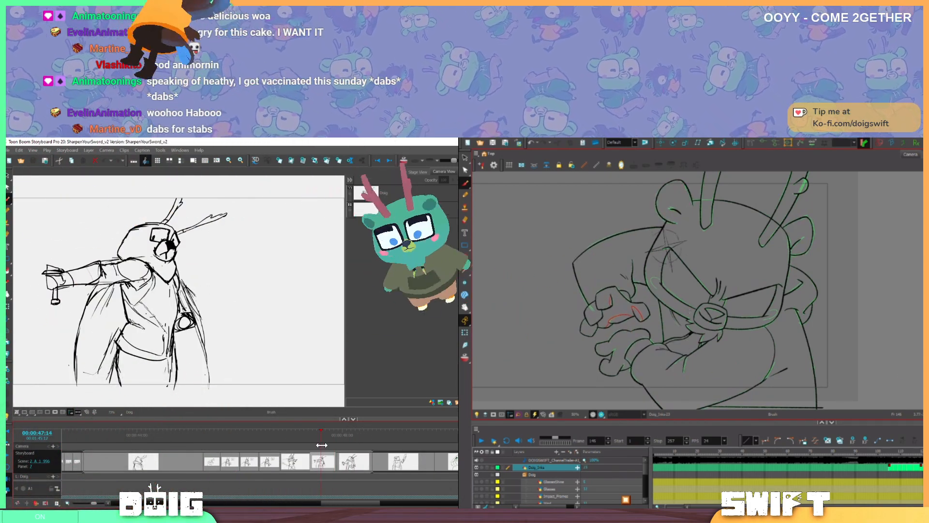
mouse_move(322, 445)
mouse_down()
mouse_move(249, 445)
mouse_move(321, 442)
mouse_up()
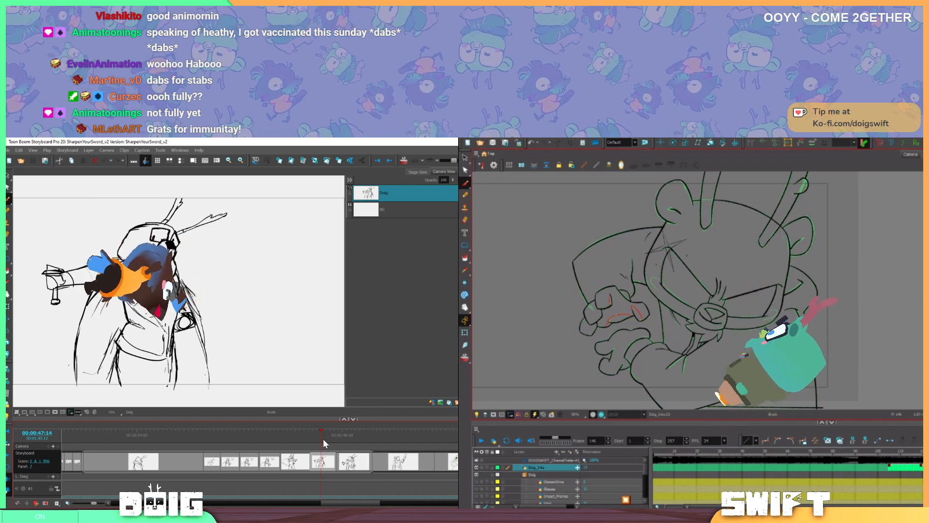
Insert a new blank panel after the outstretched-arm pose panel at 00:00:47:14
key(p)
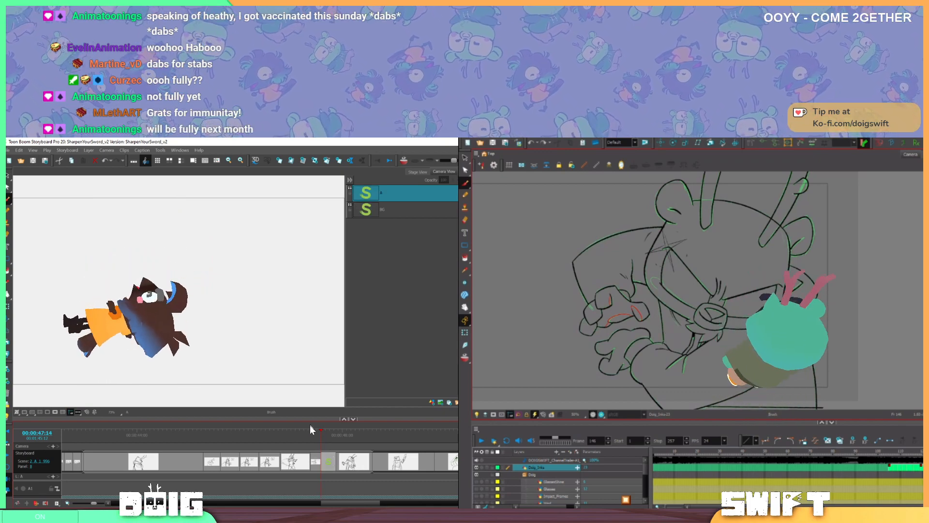
mouse_move(312, 433)
mouse_down()
mouse_move(326, 432)
mouse_move(317, 429)
mouse_up()
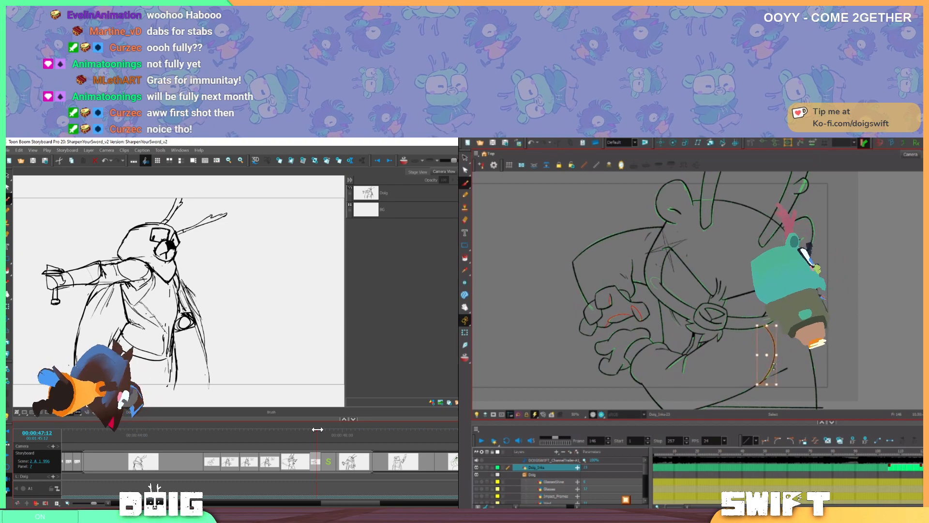
mouse_move(317, 428)
mouse_down()
mouse_move(308, 426)
mouse_move(327, 426)
mouse_move(316, 426)
mouse_up()
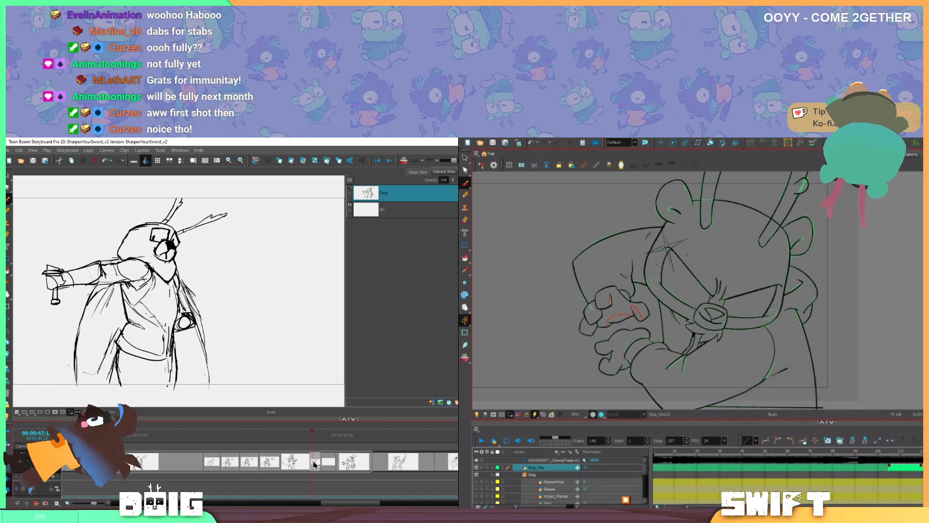
Move the new blank panel ahead of the outstretched-arm pose panel, allow the project duration change, and go to 00:00:47:11
drag(317, 467, 339, 465)
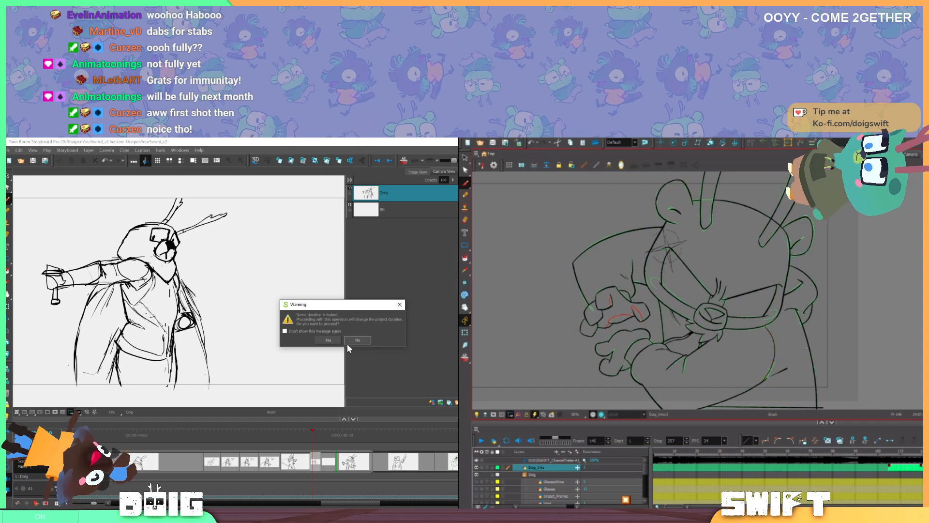
click(359, 341)
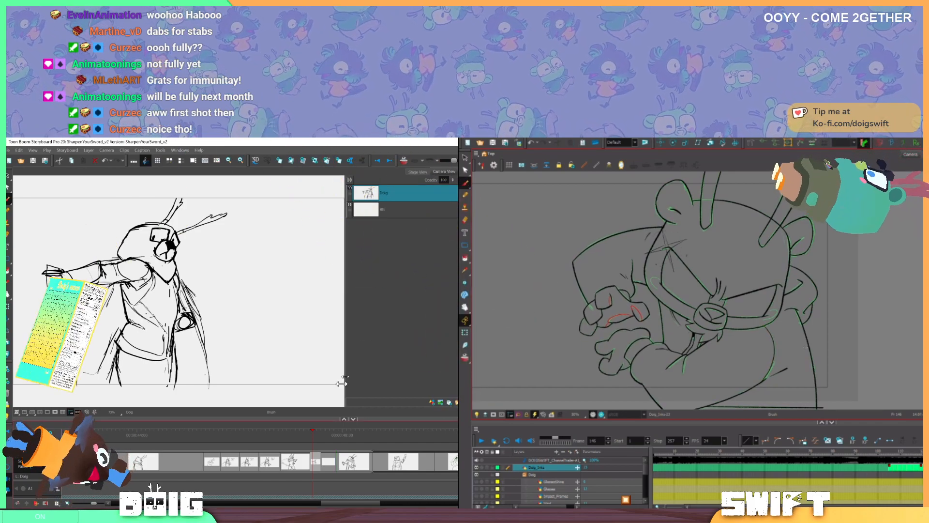
click(324, 475)
drag(315, 470, 312, 463)
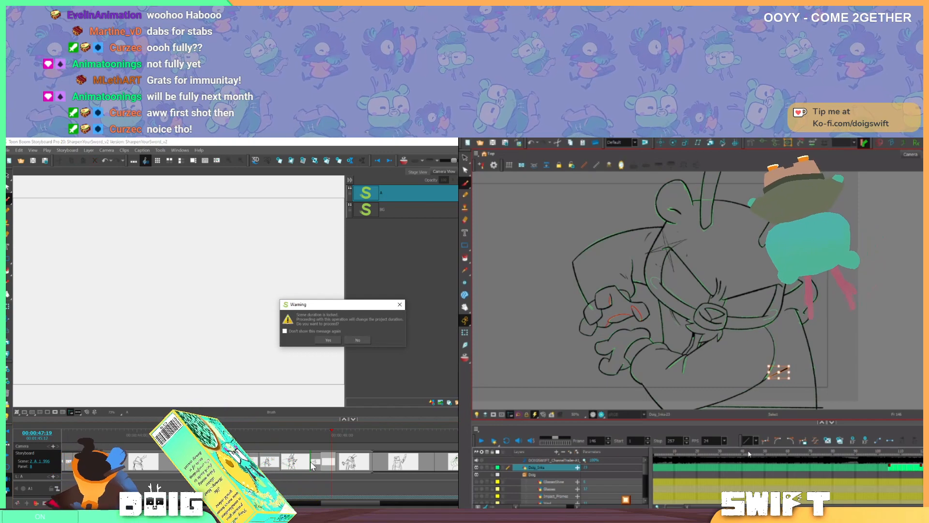
click(329, 339)
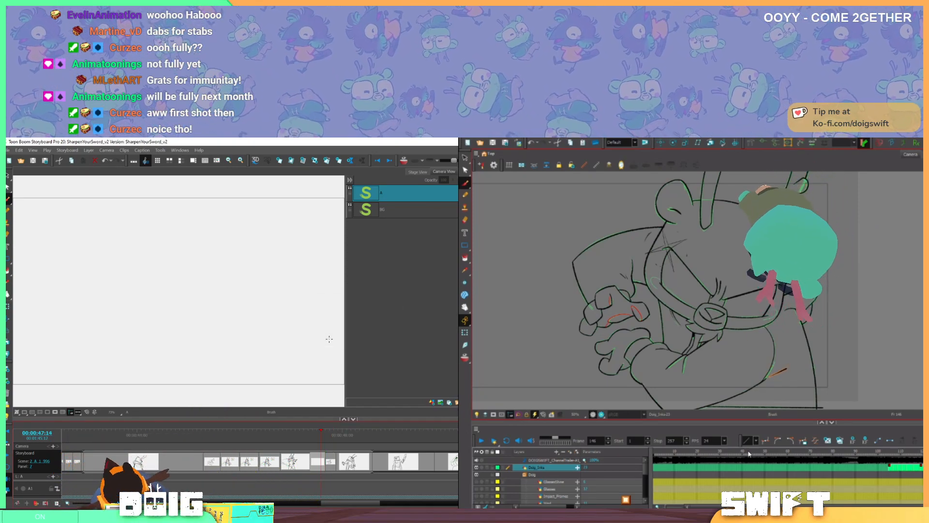
click(323, 434)
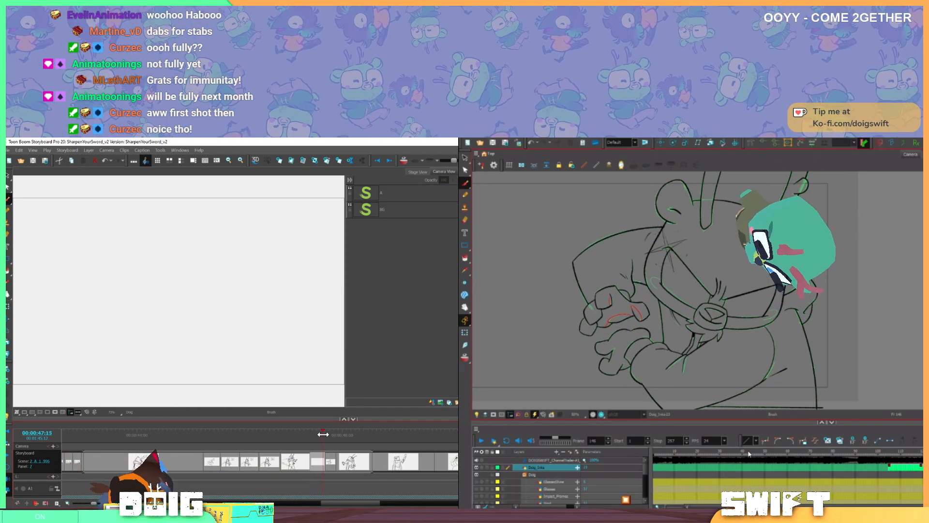
click(299, 432)
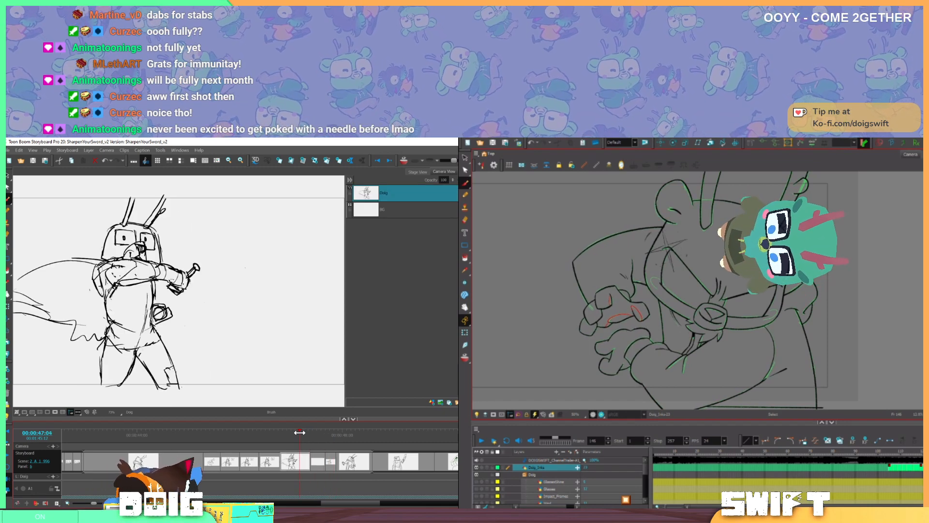
mouse_move(299, 432)
mouse_down()
mouse_move(330, 429)
mouse_move(307, 429)
mouse_move(314, 429)
mouse_up()
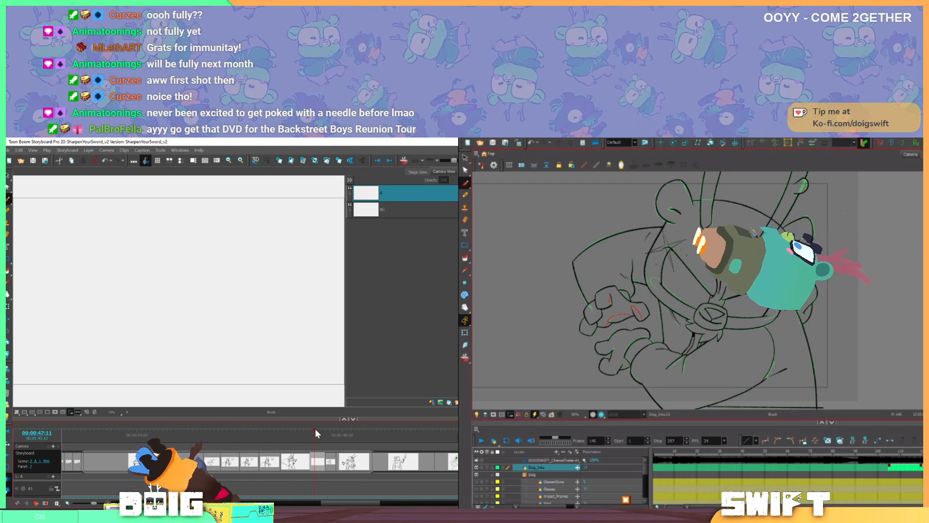
Switch to Toon Boom Harmony, select the far ear's line on frame 146, clear the selection and reactivate the Brush tool
drag(825, 224, 794, 243)
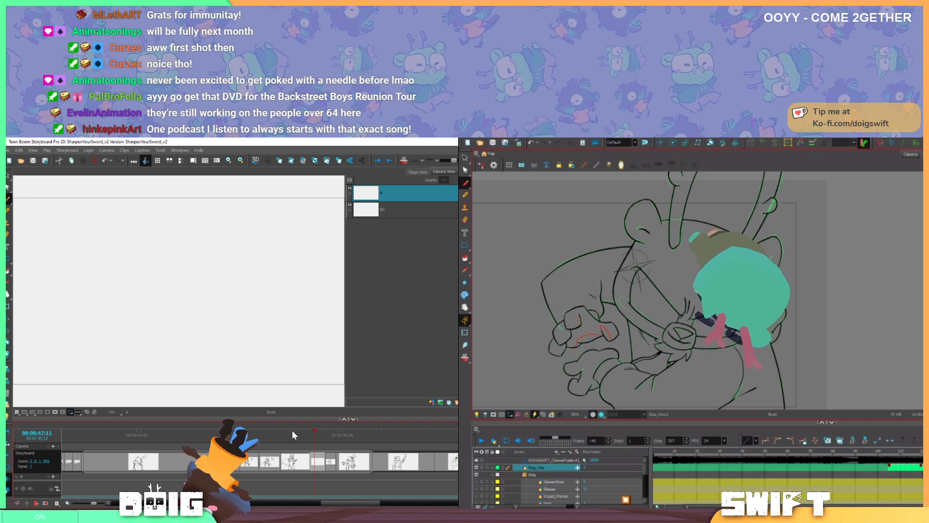
key(period)
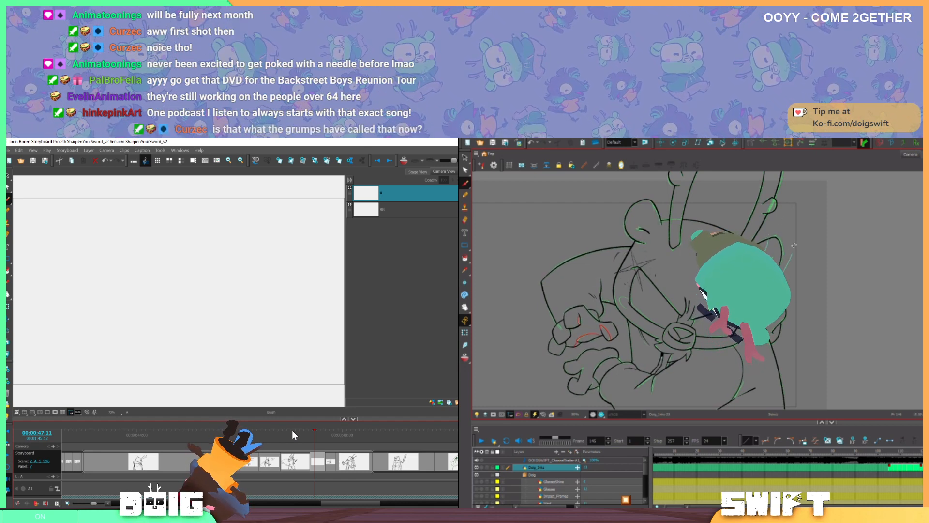
key(alt+s)
click(782, 247)
click(804, 241)
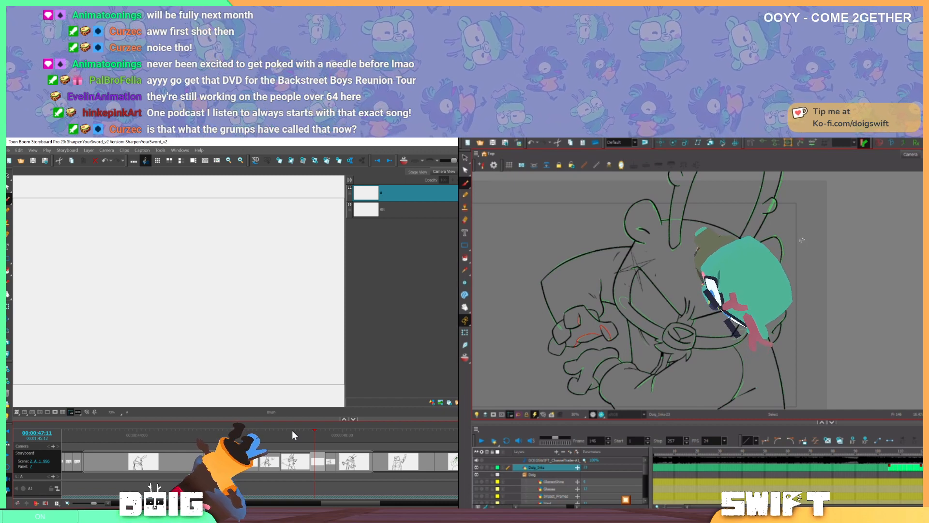
key(alt+b)
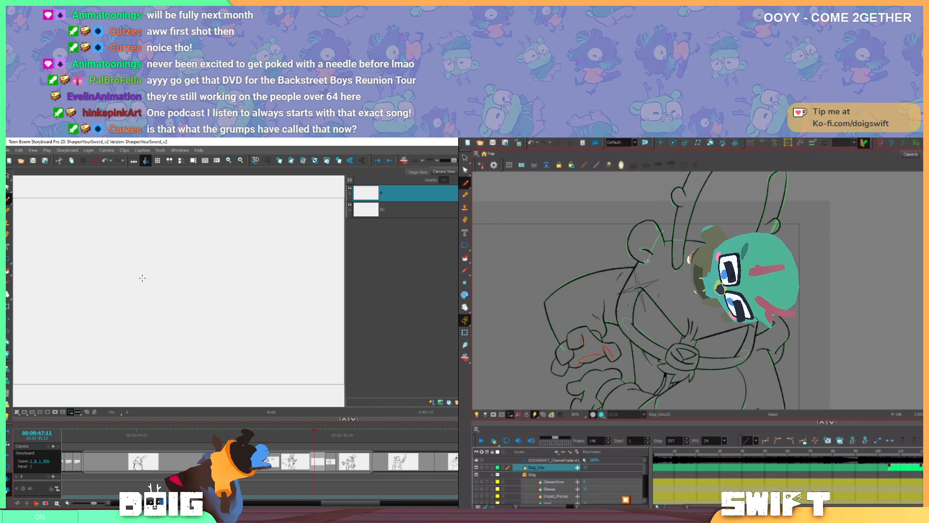
Undo a trial stroke on the blank storyboard panel, and rotate the near round ear slightly on Harmony frame 146
drag(139, 277, 144, 331)
key(ctrl+z)
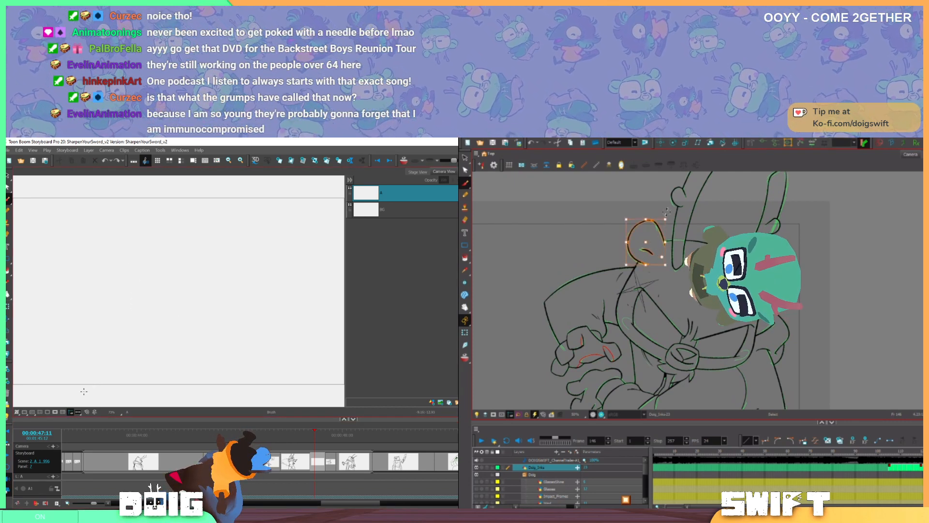
drag(668, 214, 670, 212)
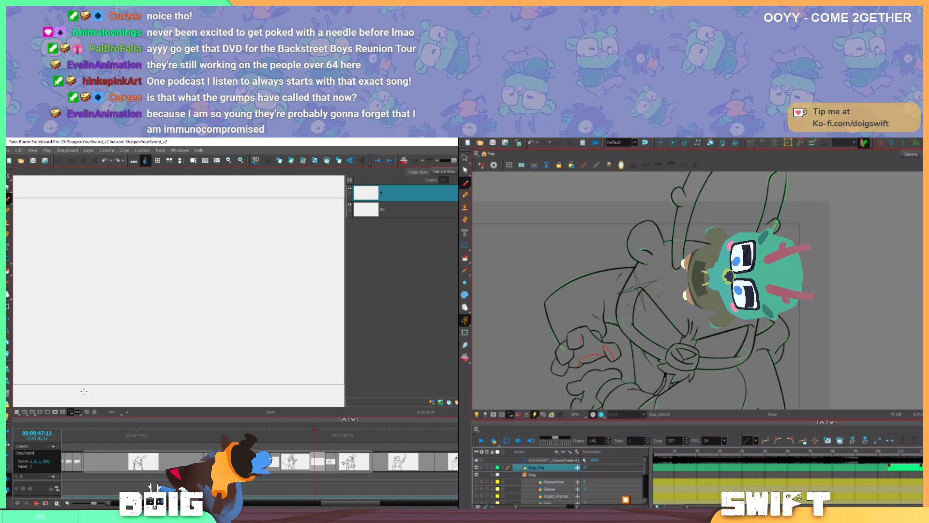
click(645, 249)
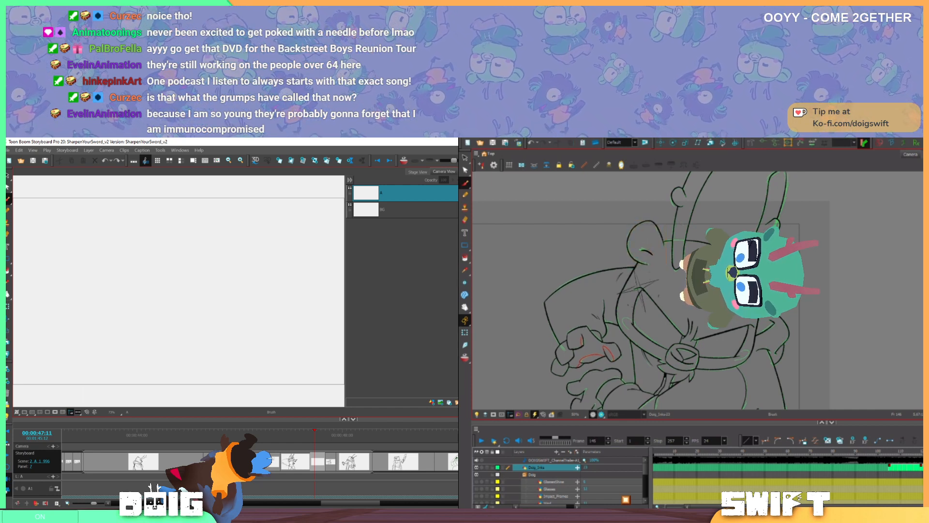
Flip repeatedly between frames 145 and 146 to examine the movement of the ear and head
key(period)
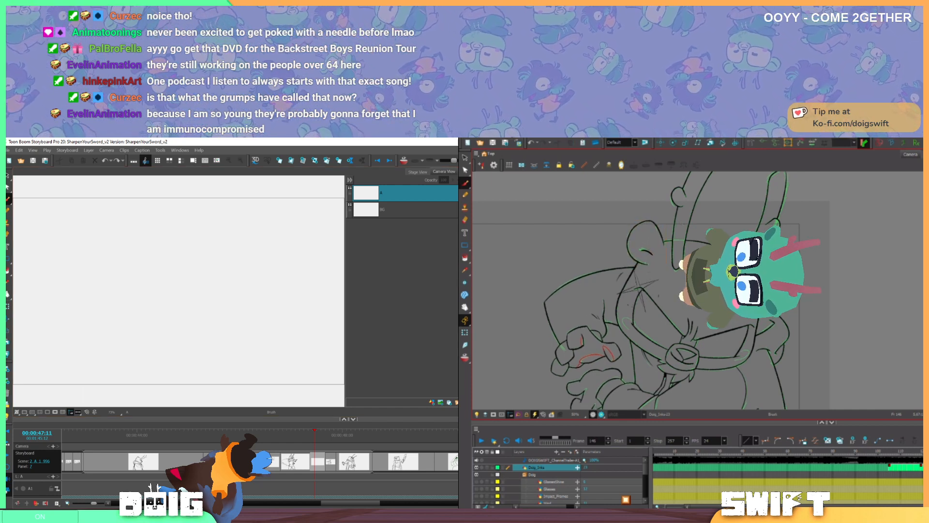
key(comma)
key(period)
key(comma)
key(period)
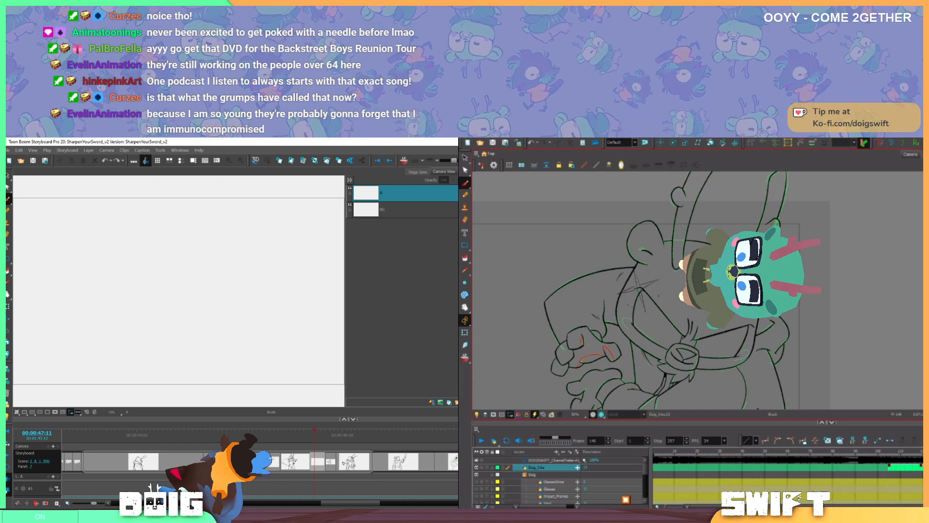
key(comma)
key(period)
key(comma)
key(period)
key(comma)
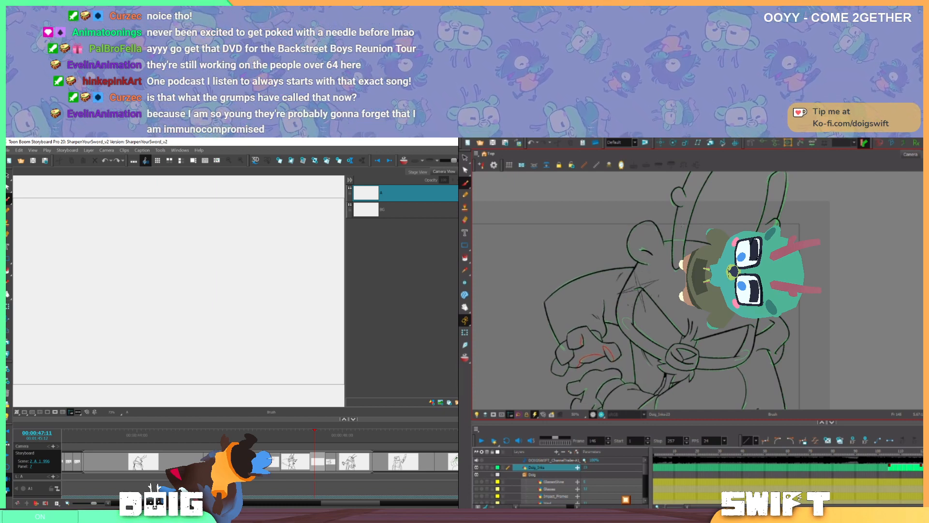
key(period)
key(comma)
key(period)
key(comma)
key(period)
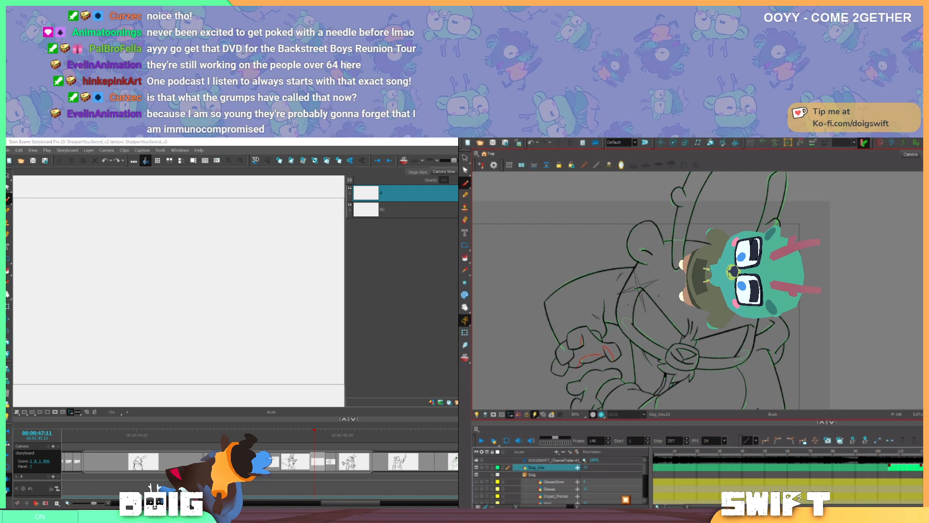
Select the antler beside the near round ear on Harmony frame 146
click(331, 333)
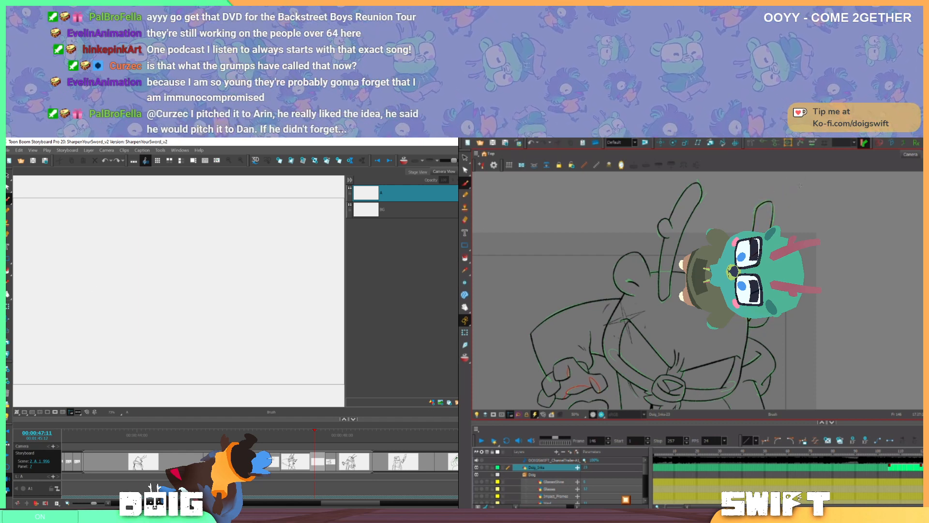
click(665, 248)
In Storyboard Pro, set the vector brush's maximum size to about 23.6, test it with a stroke and undo that stroke
mouse_move(187, 290)
mouse_down()
mouse_move(119, 195)
mouse_move(116, 209)
mouse_up()
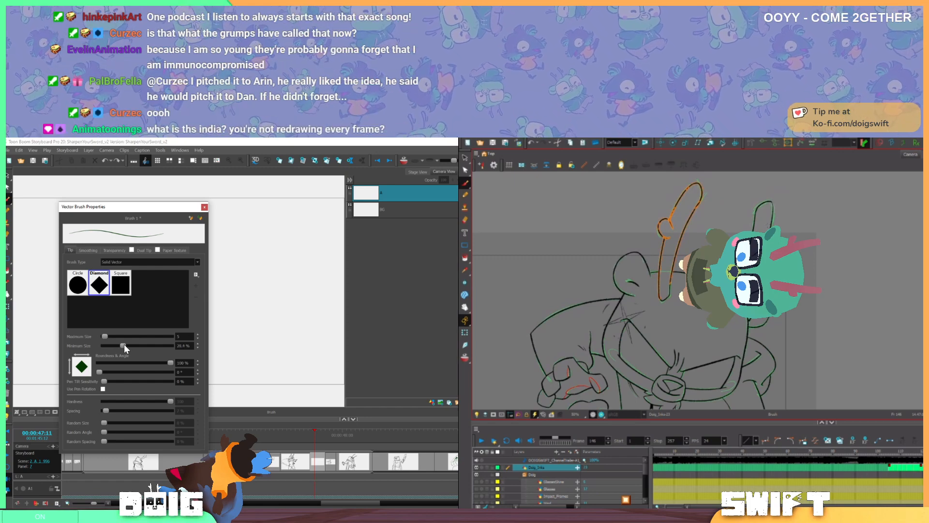
drag(105, 335, 107, 333)
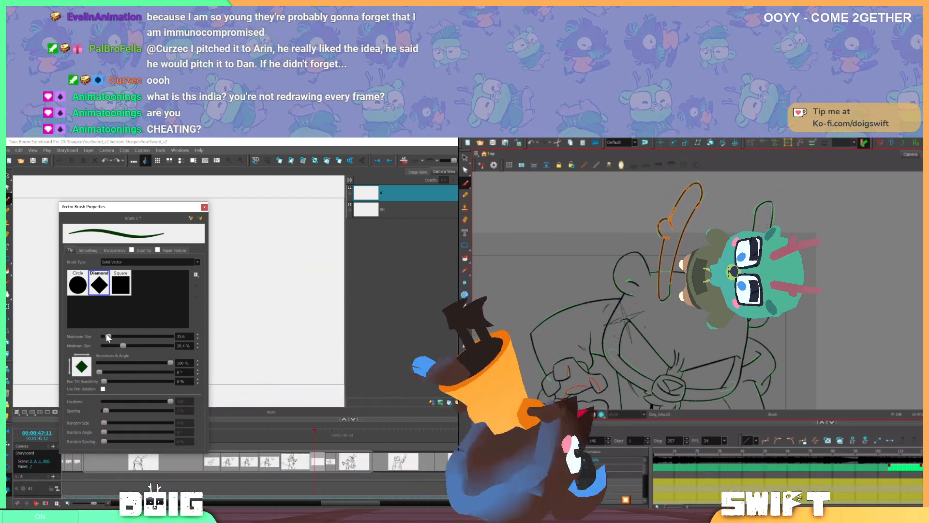
click(203, 207)
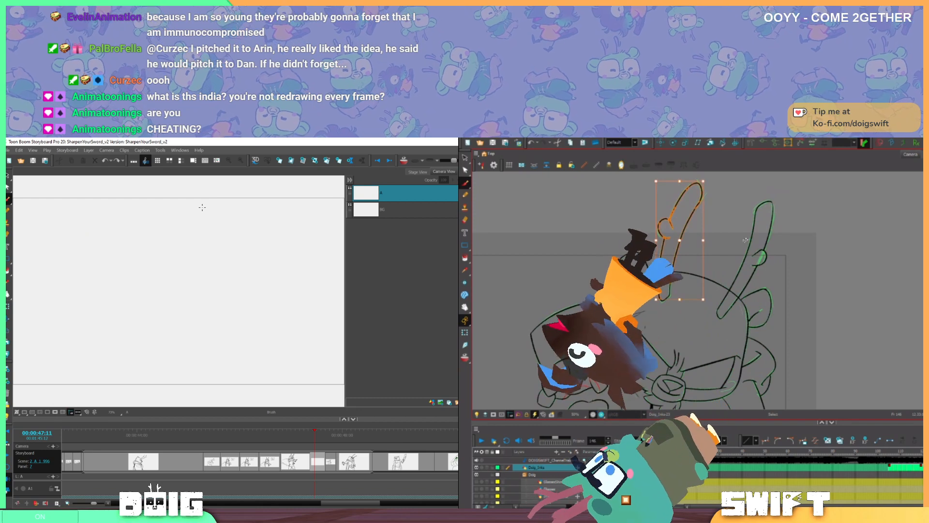
drag(165, 323, 193, 318)
key(ctrl+z)
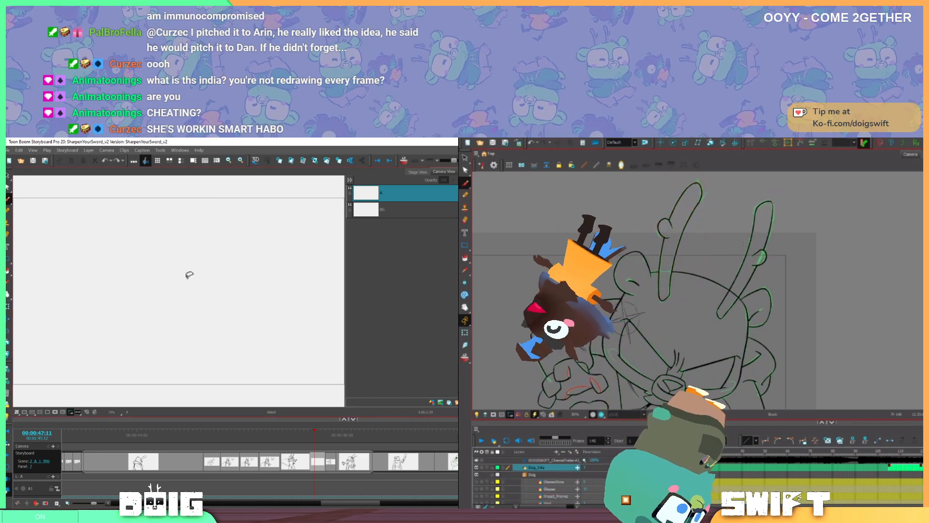
Reduce the vector brush's minimum size to about 1% in Storyboard Pro and try it with scribbles on the blank panel
key(ctrl+z)
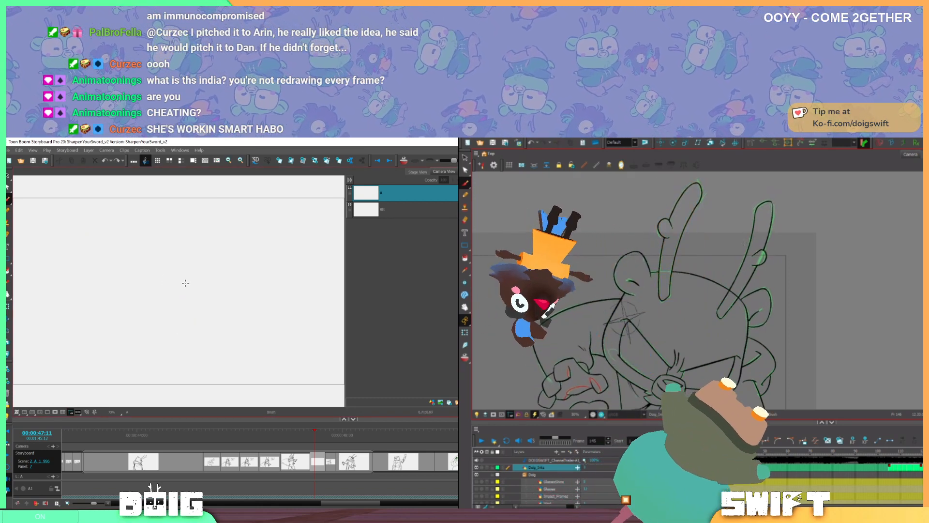
mouse_move(184, 283)
mouse_down()
mouse_move(187, 311)
mouse_move(213, 311)
mouse_up()
key(ctrl+z)
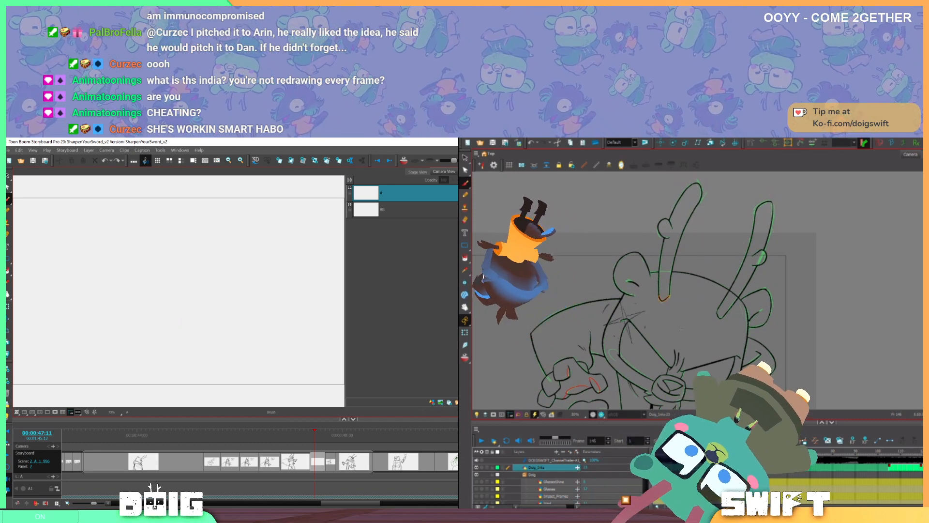
key(ctrl+b)
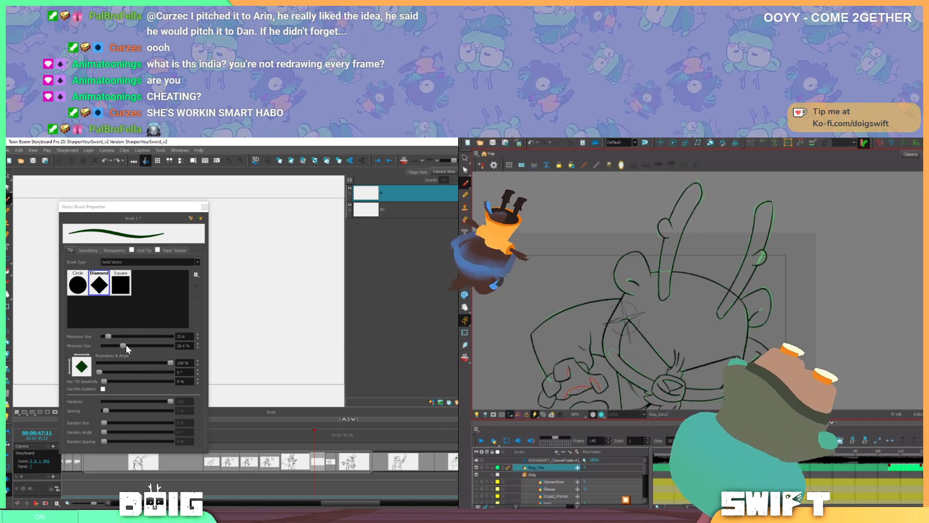
drag(123, 344, 105, 343)
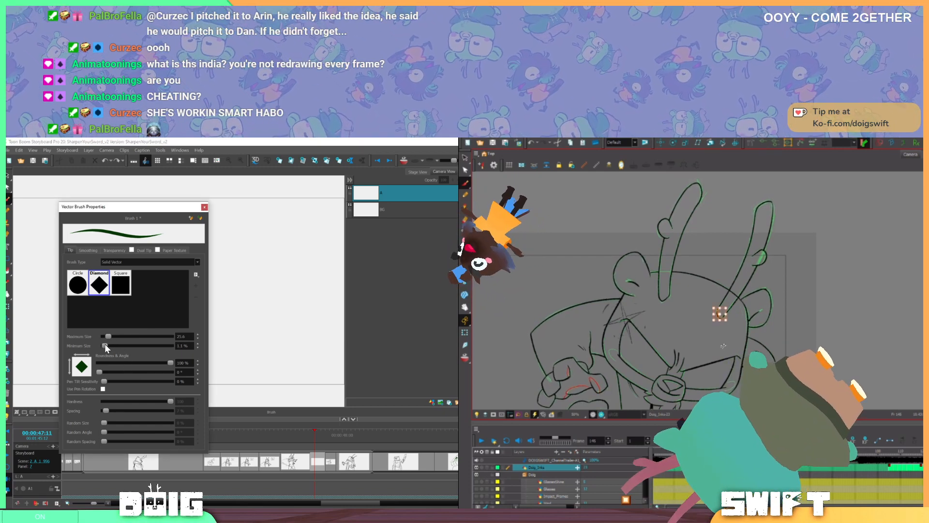
mouse_move(237, 284)
mouse_down()
mouse_move(237, 307)
mouse_move(256, 283)
mouse_move(260, 315)
mouse_move(306, 304)
mouse_up()
click(665, 297)
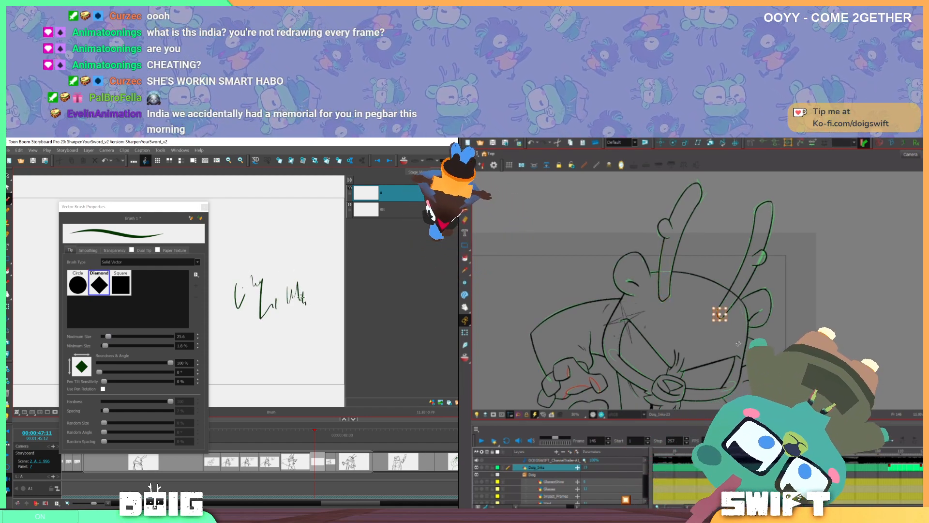
click(204, 211)
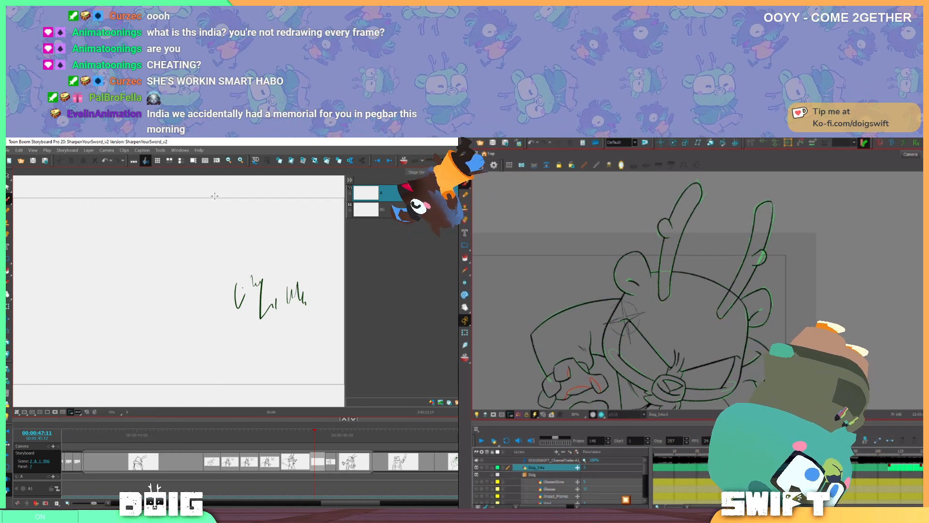
Undo the test scribbles on the storyboard panel and return to the Brush tool
key(alt+s)
key(ctrl+z)
key(ctrl+z)
key(ctrl+z)
key(ctrl+z)
key(ctrl+z)
key(ctrl+z)
key(ctrl+z)
key(ctrl+z)
key(ctrl+z)
key(alt+b)
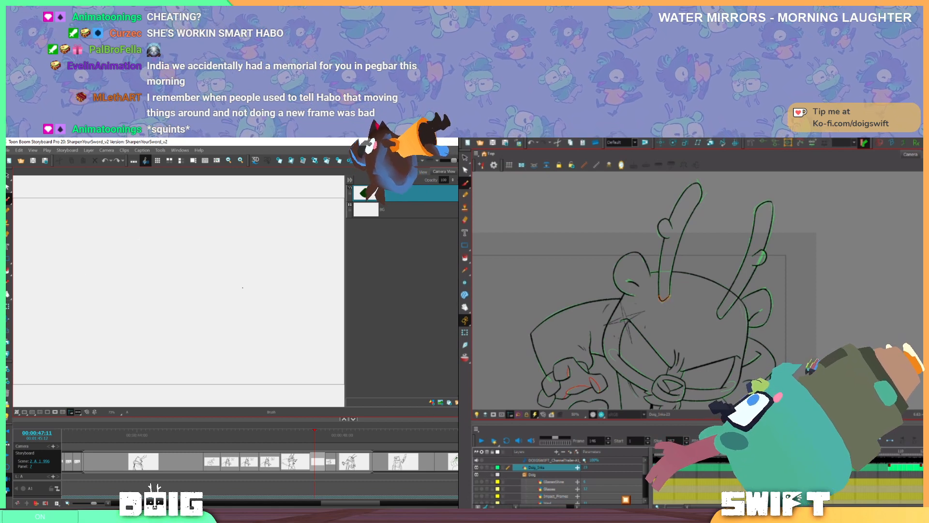
Turn on onion skin and sketch the outstretched hand, sword hilt and forearm over the neighbouring storyboard poses
key(alt+o)
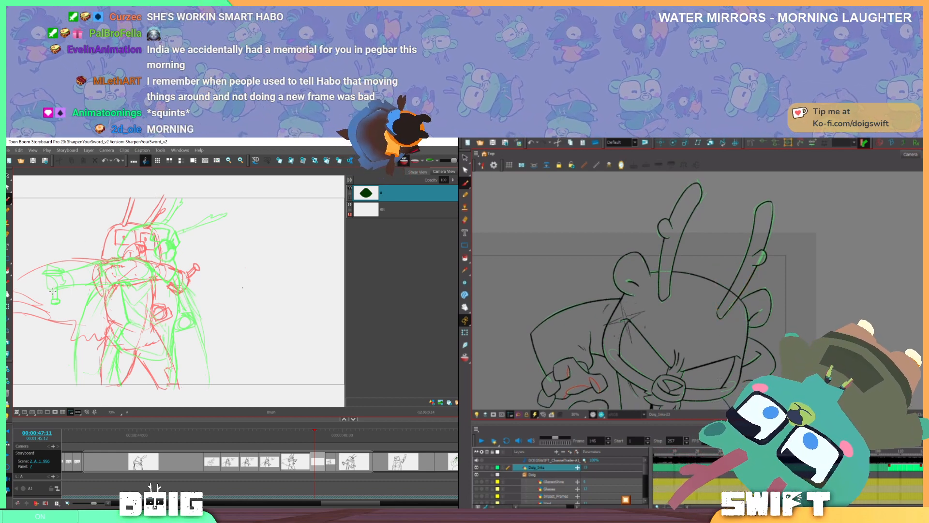
drag(53, 288, 57, 299)
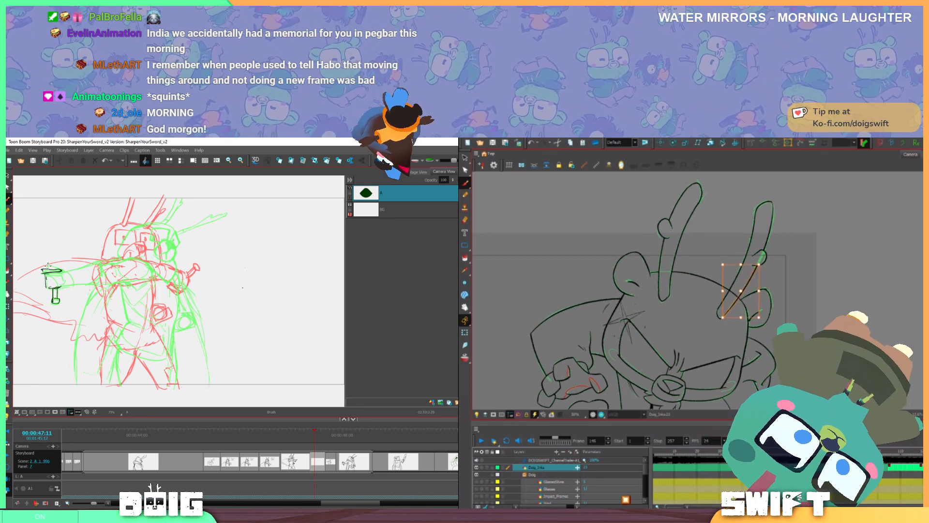
mouse_move(46, 265)
mouse_down()
mouse_move(61, 270)
mouse_move(46, 286)
mouse_up()
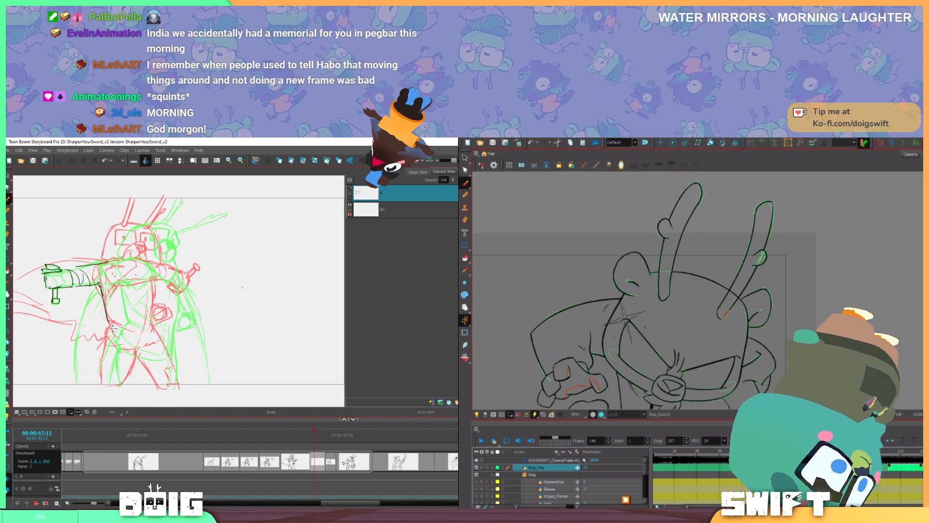
Sketch the legs, torso sides and near shoulder of the in-between pose, flipping between neighbouring Harmony frames to compare them
mouse_move(107, 333)
mouse_down()
mouse_move(102, 380)
mouse_move(131, 380)
mouse_move(141, 358)
mouse_up()
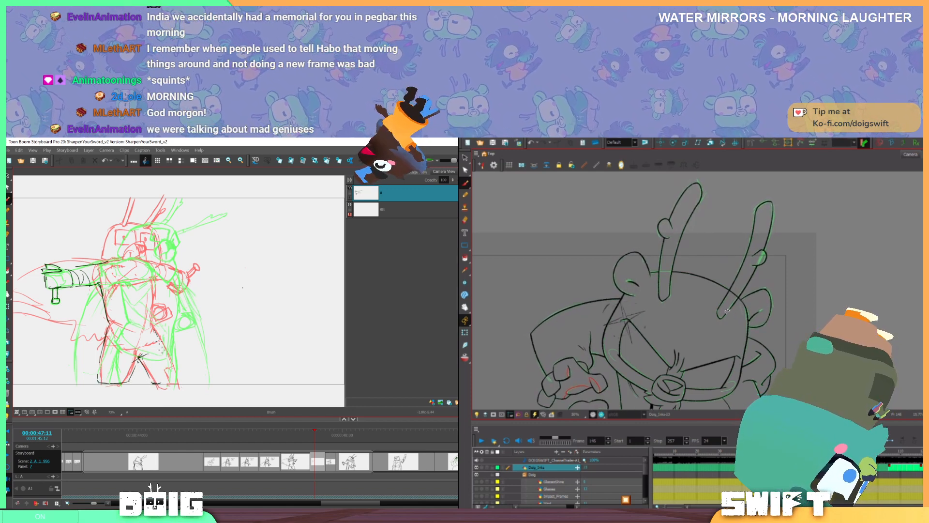
drag(154, 327, 177, 383)
drag(155, 324, 153, 291)
key(period)
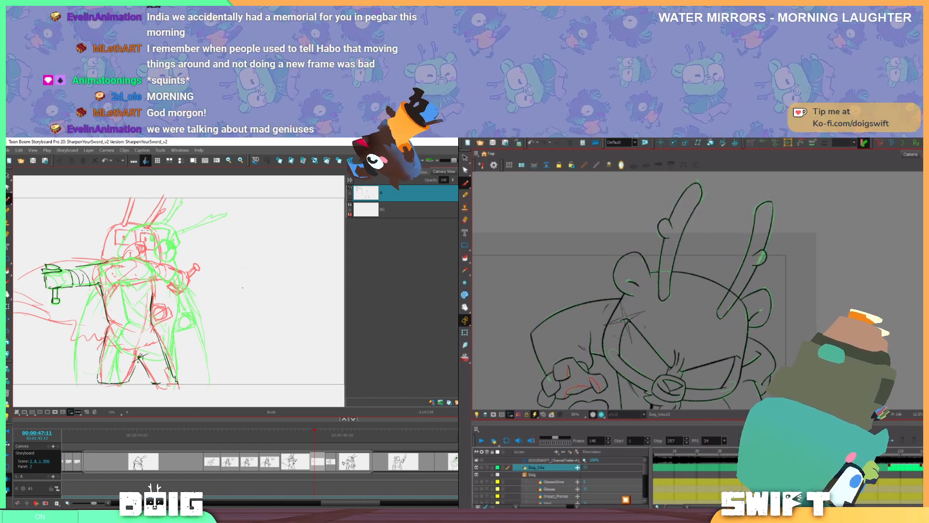
key(comma)
drag(107, 262, 103, 285)
key(period)
key(comma)
key(period)
key(comma)
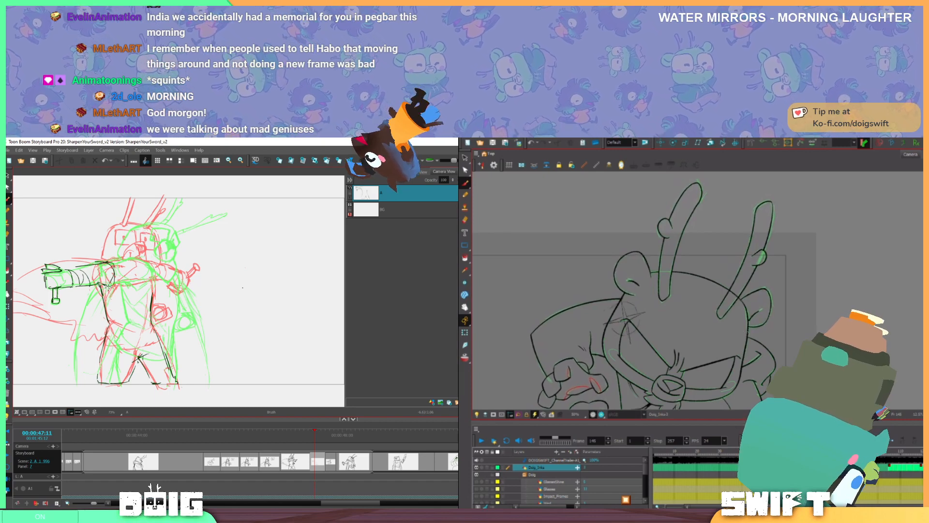
key(period)
key(comma)
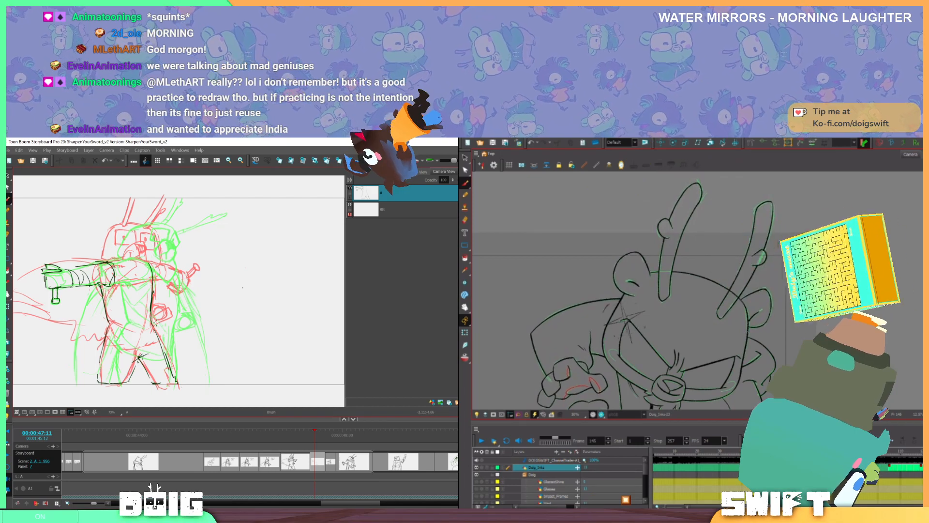
Draw the lowered hand, hide the onion skin, and connect the hand to the body with a shoulder line and hanging arm
mouse_move(154, 306)
mouse_down()
mouse_move(156, 324)
mouse_move(168, 318)
mouse_up()
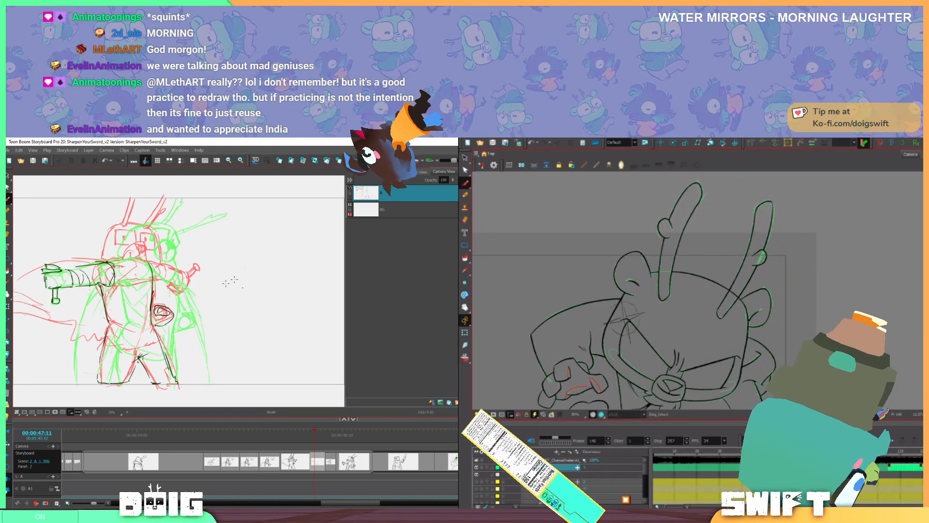
key(period)
click(407, 160)
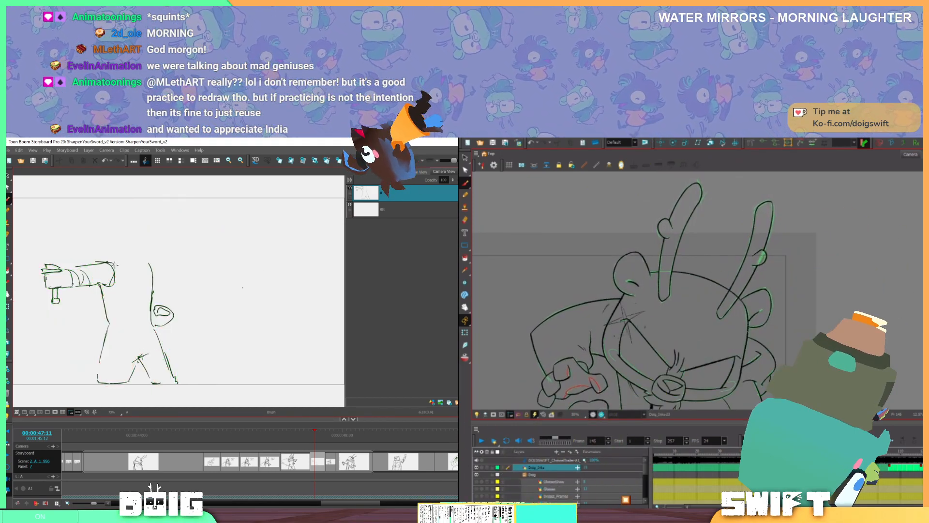
mouse_move(126, 262)
mouse_down()
mouse_move(151, 263)
mouse_move(160, 301)
mouse_up()
drag(152, 264, 154, 276)
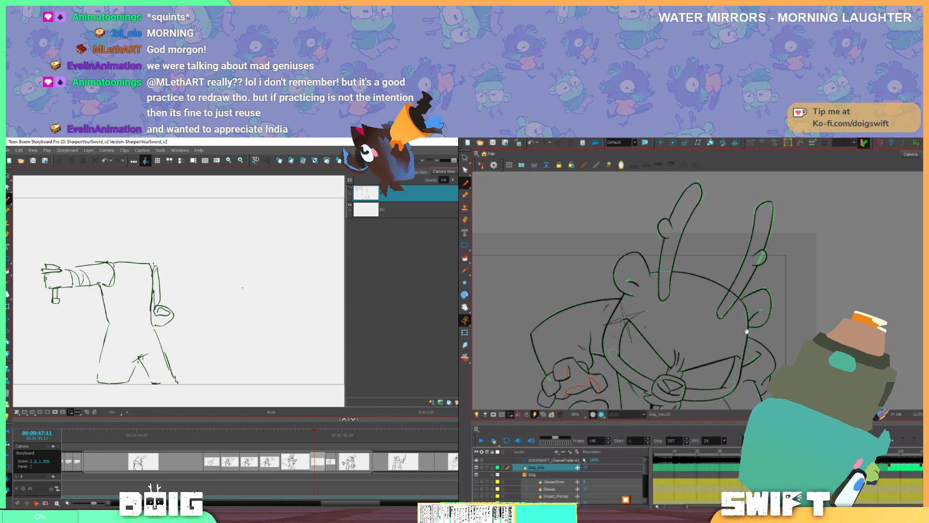
Sketch the round head with rectangular glasses, muzzle and collar on the storyboard panel
drag(774, 340, 783, 315)
mouse_move(99, 252)
mouse_down()
mouse_move(96, 235)
mouse_move(118, 218)
mouse_move(150, 222)
mouse_move(158, 261)
mouse_move(138, 249)
mouse_move(144, 241)
mouse_move(144, 250)
mouse_up()
key(period)
key(period)
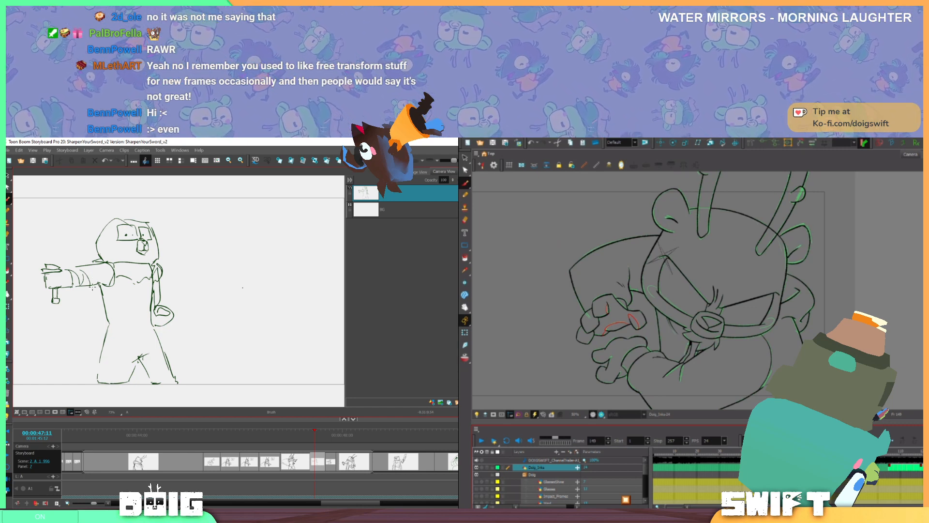
Select the raised fist and sleeve in Harmony and nudge them slightly, undoing unwanted tries and comparing with the neighbouring frame
drag(639, 232, 636, 251)
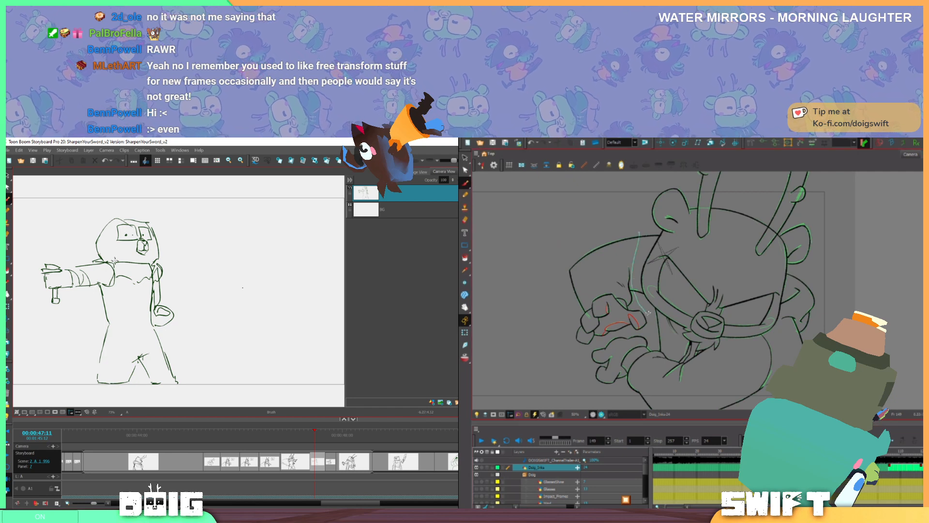
drag(587, 342, 620, 224)
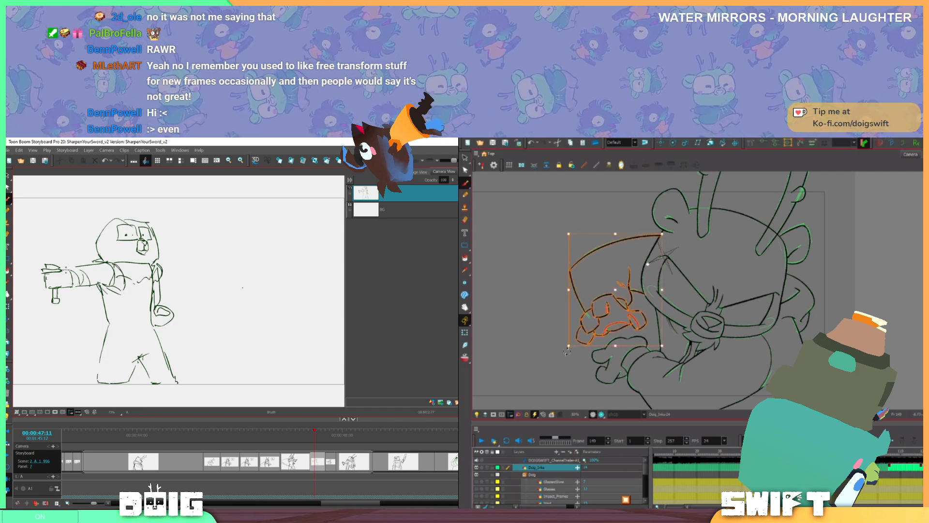
drag(565, 351, 564, 351)
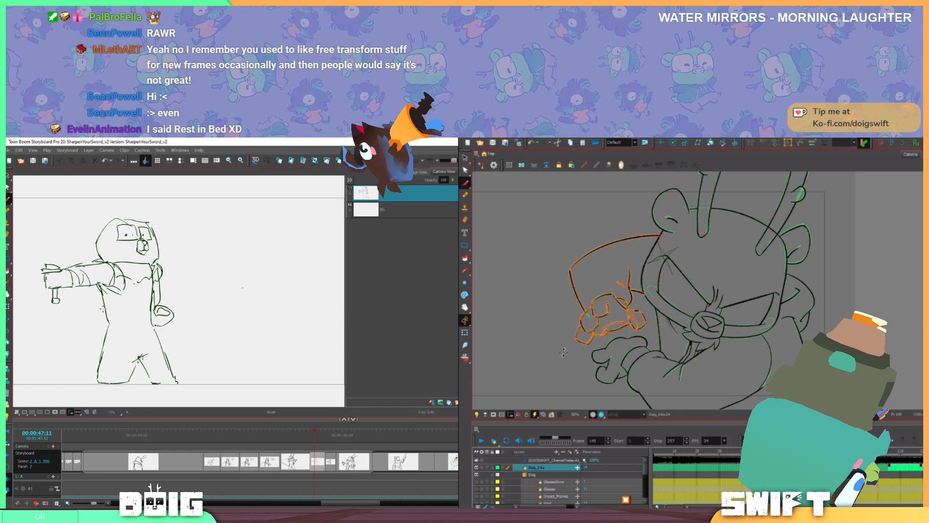
key(ctrl+z)
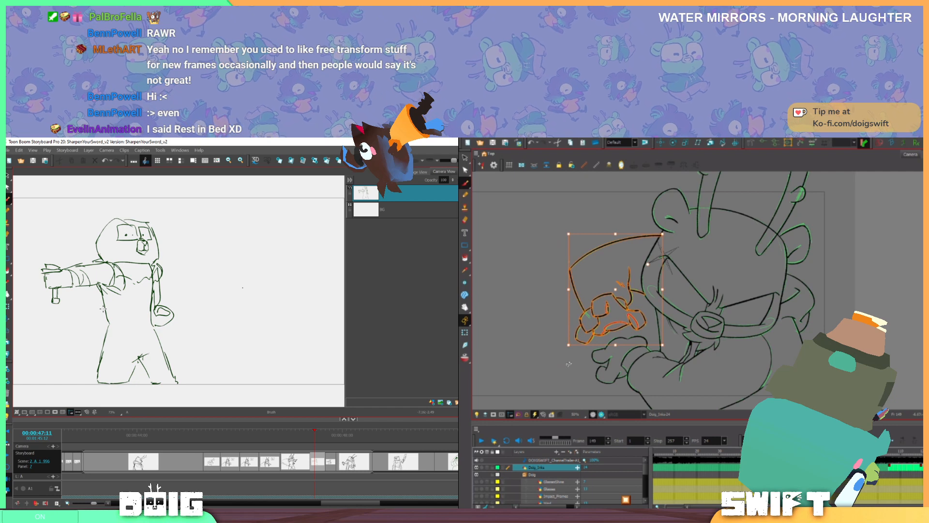
key(ctrl+z)
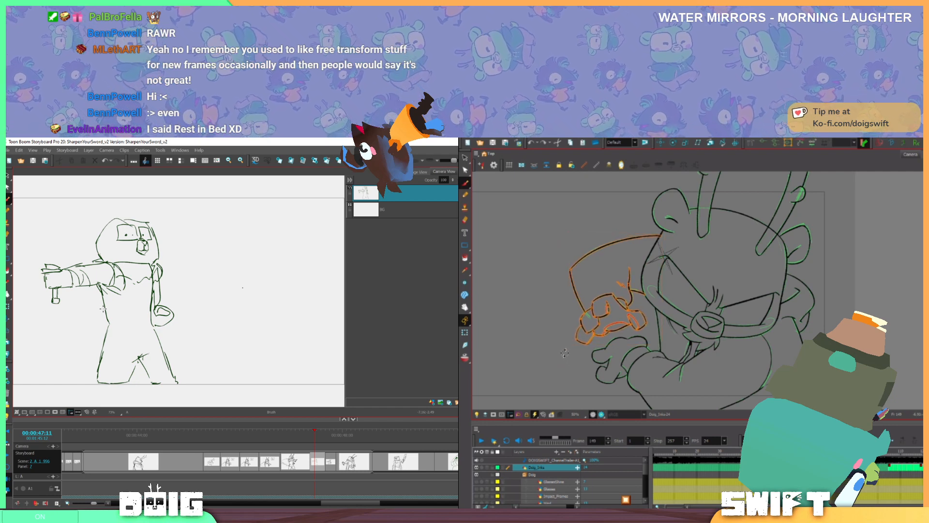
drag(564, 353, 565, 354)
click(563, 359)
key(ctrl+z)
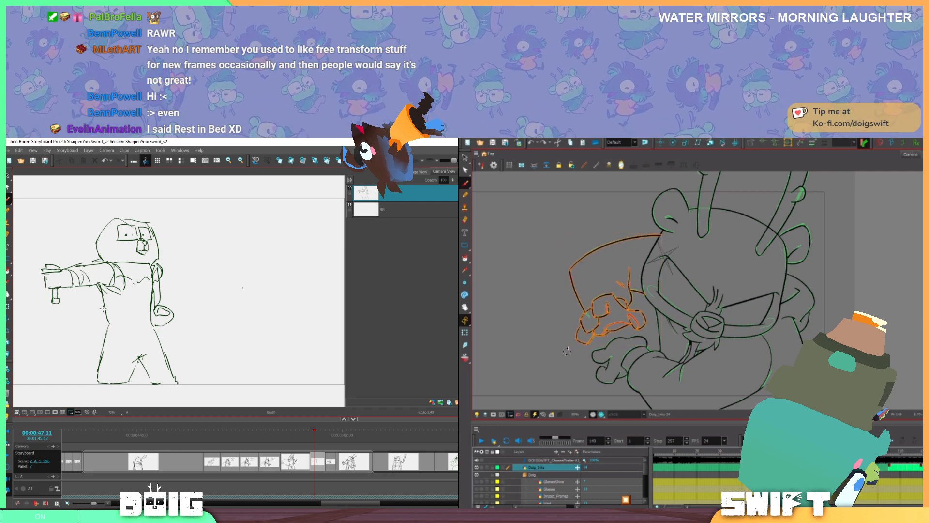
click(566, 364)
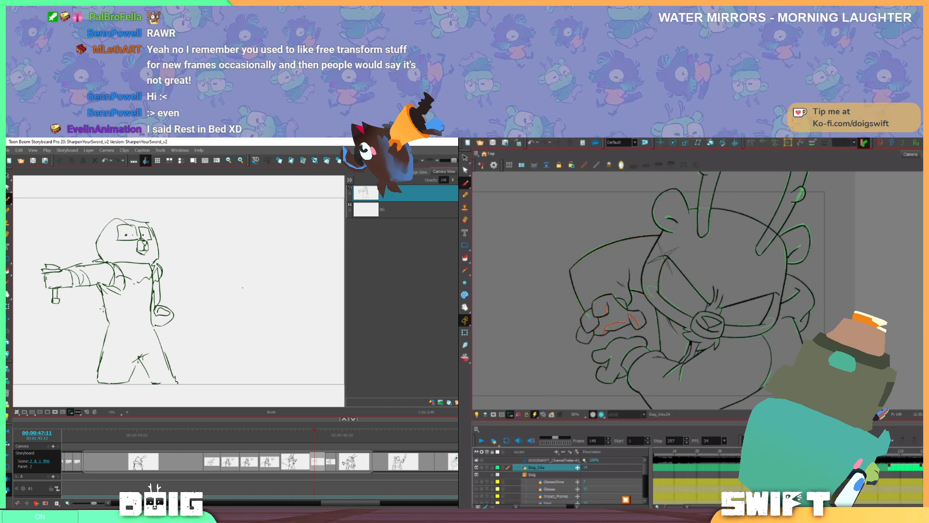
key(comma)
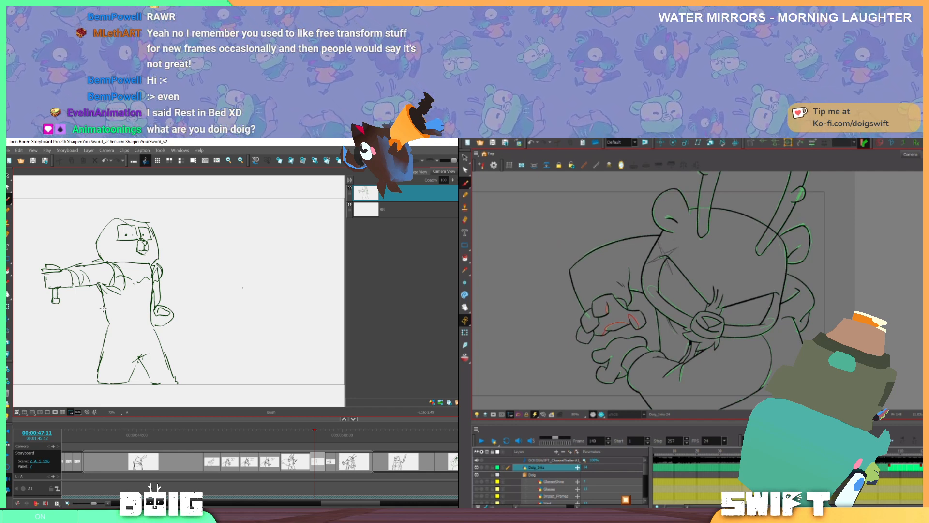
key(period)
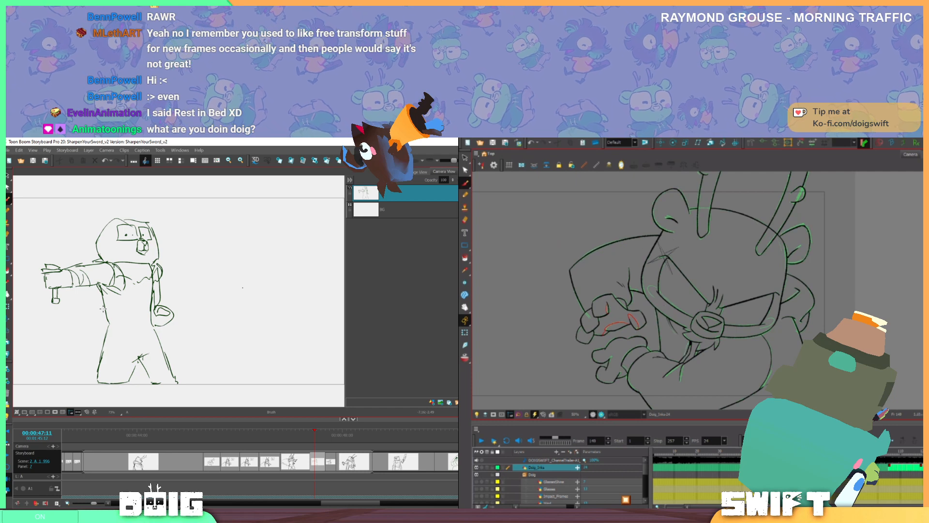
drag(618, 328, 639, 326)
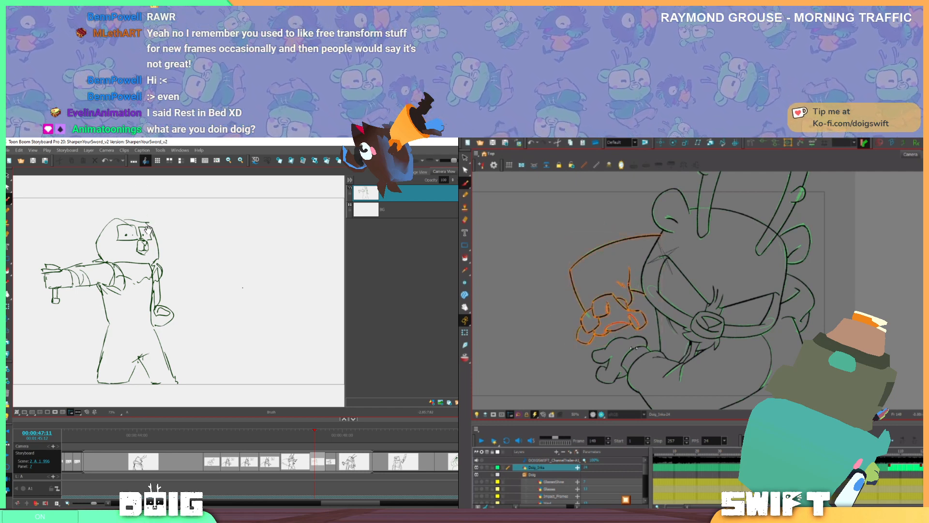
Draw the two antlers and the chest and waist details on the storyboard figure, and select the lower hand in Harmony
mouse_move(148, 229)
mouse_down()
mouse_move(137, 213)
mouse_move(152, 188)
mouse_move(148, 203)
mouse_move(176, 201)
mouse_move(174, 209)
mouse_move(189, 187)
mouse_up()
key(comma)
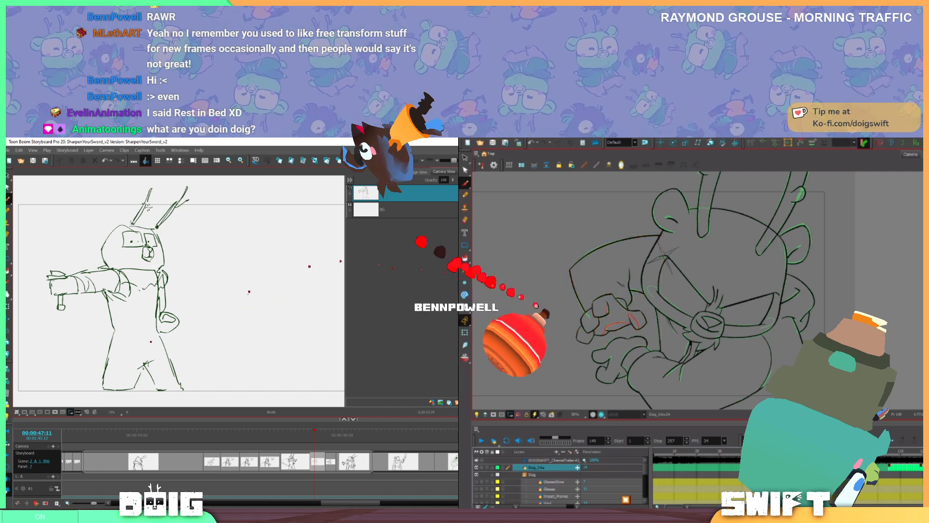
mouse_move(154, 271)
mouse_down()
mouse_move(154, 252)
mouse_move(153, 290)
mouse_up()
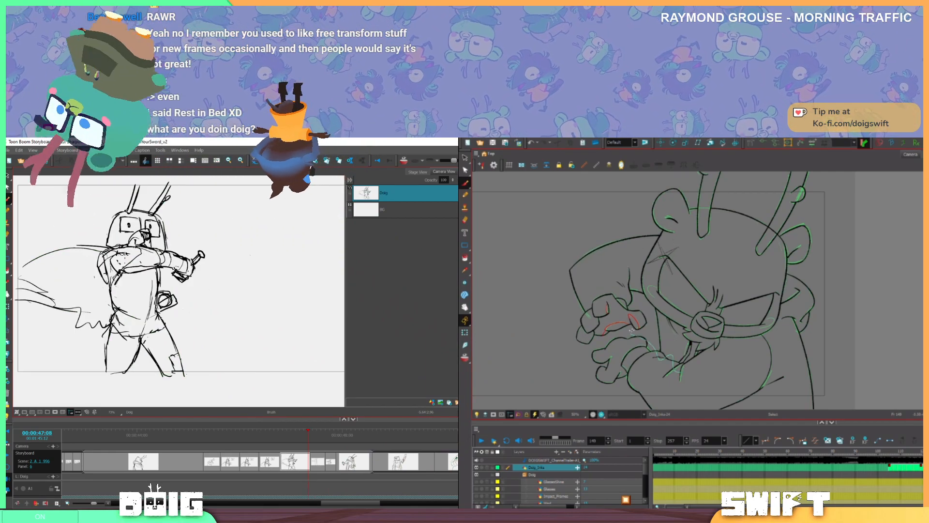
drag(646, 414, 670, 408)
Flip between the new storyboard panel, its neighbours and the earlier panels to examine the flow of the arm swing
key(Left)
key(Right)
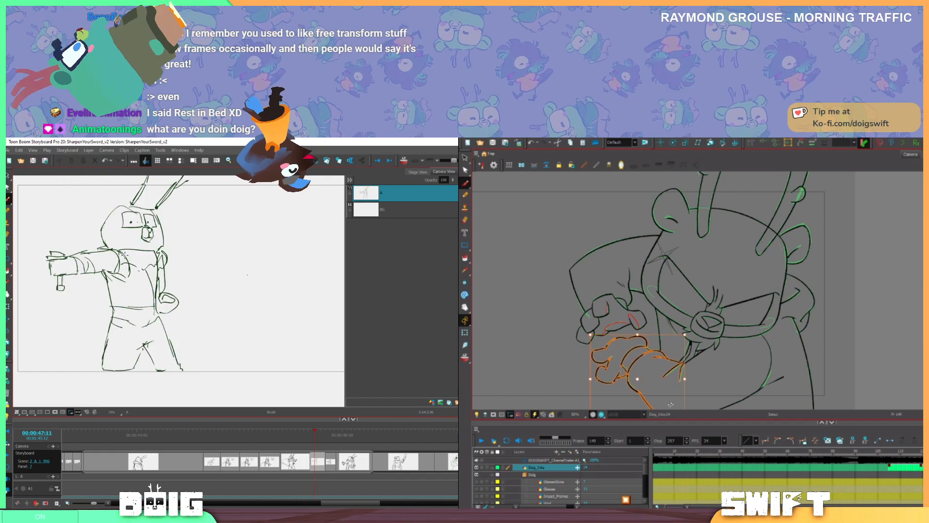
key(Right)
key(Escape)
key(Left)
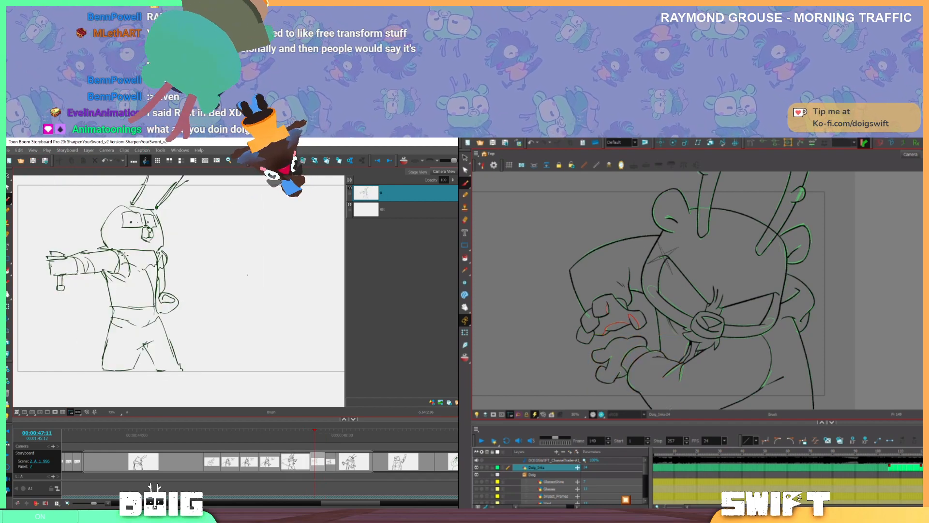
key(Right)
key(Right)
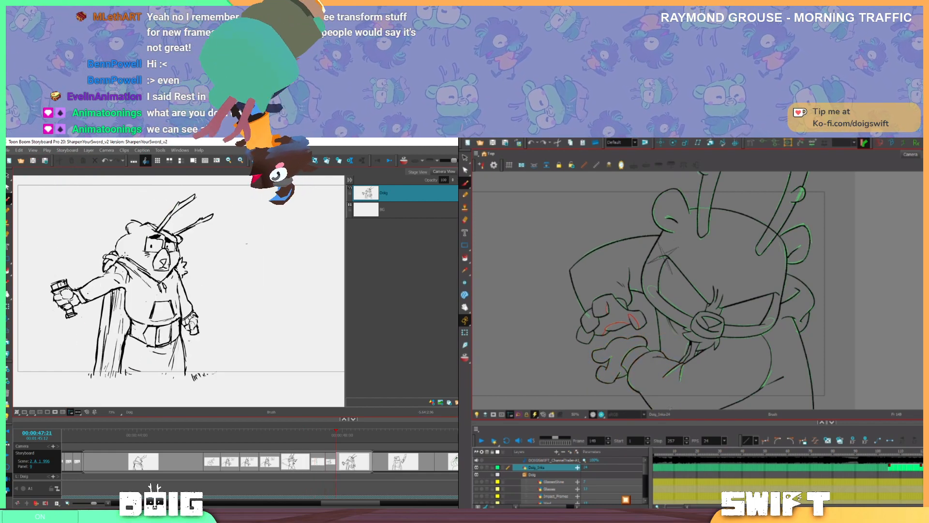
key(Left)
key(Left)
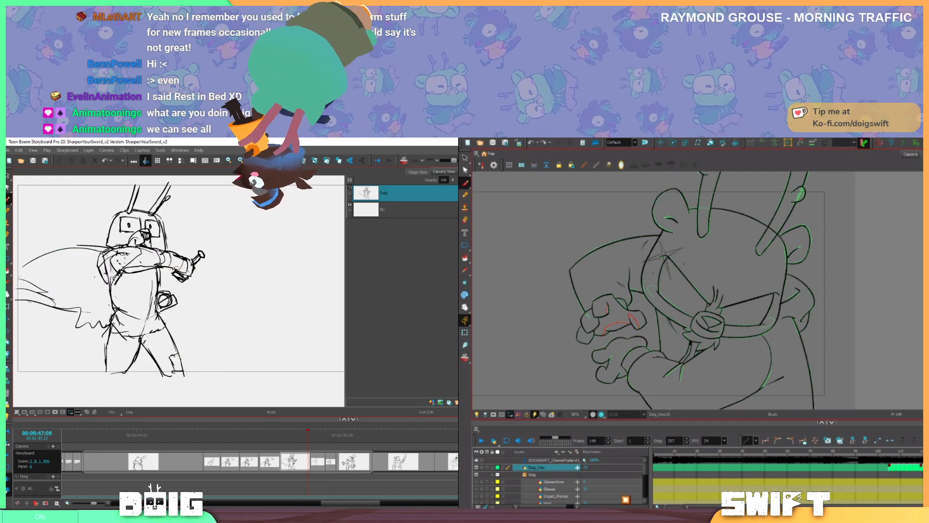
key(Left)
key(Left)
key(Left)
key(Left)
key(Left)
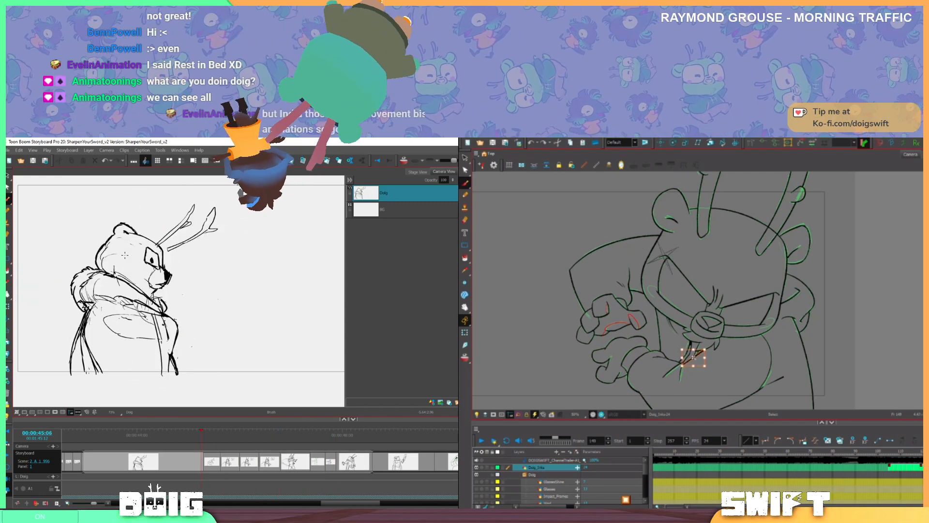
Step forward through the storyboard panels from the profile bear pose to the upright-sword panel, and try deleting a chest stroke in Harmony
key(Right)
key(Right)
key(Right)
key(Right)
key(Right)
key(Right)
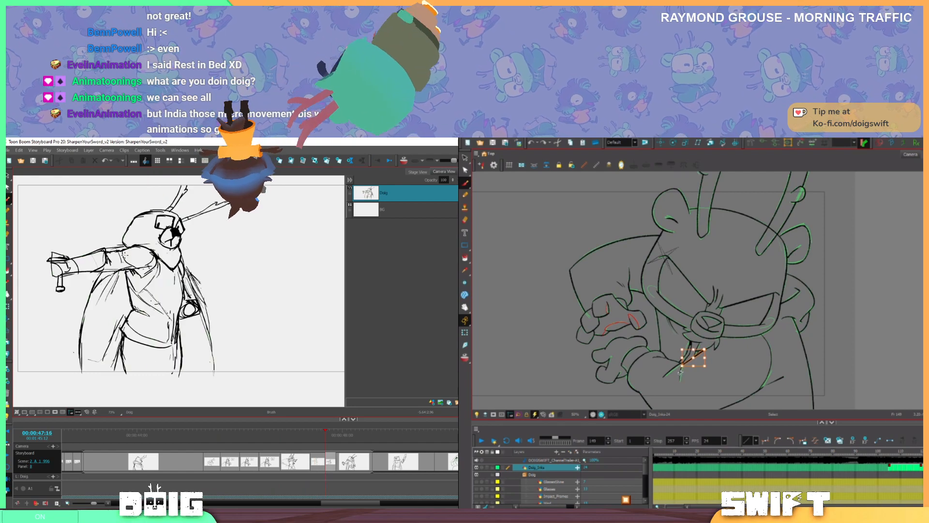
key(Right)
key(Right)
key(Delete)
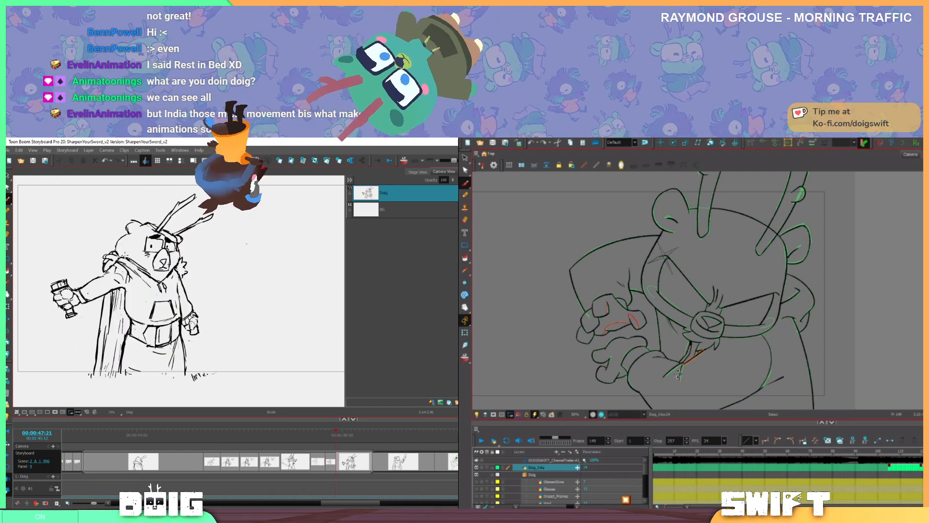
key(Right)
key(ctrl+z)
key(Right)
key(Right)
key(Right)
key(Right)
key(alt+b)
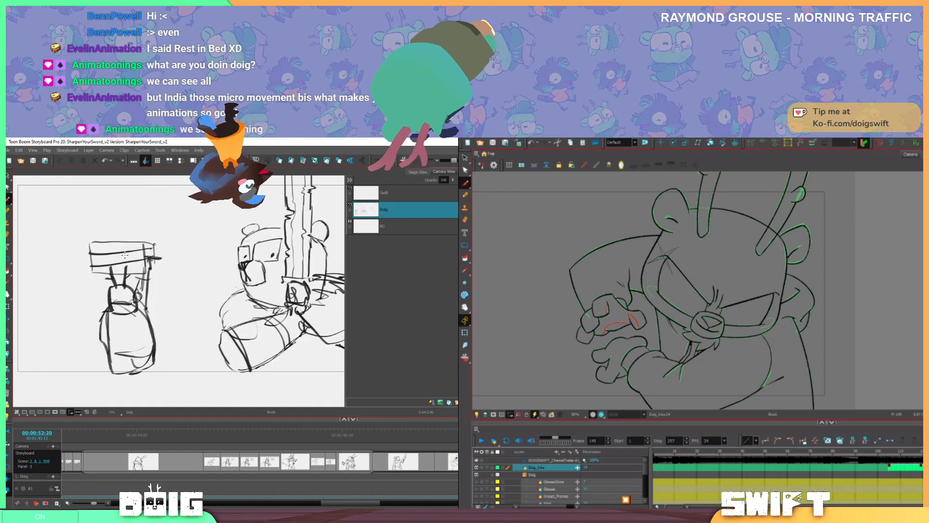
Compare the upright-sword panel with its neighbouring panels, including the "A KNIFE!" drawing
key(Left)
key(Left)
key(Right)
key(Right)
key(Right)
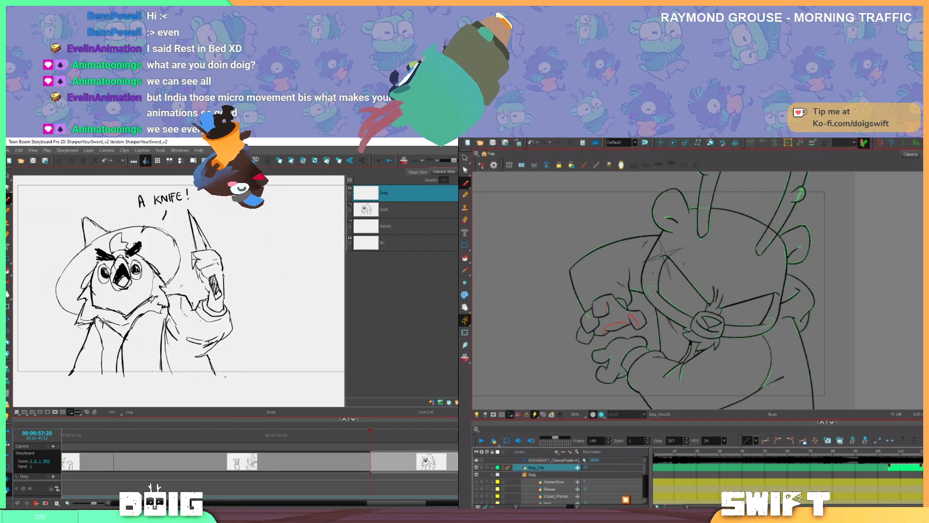
key(Left)
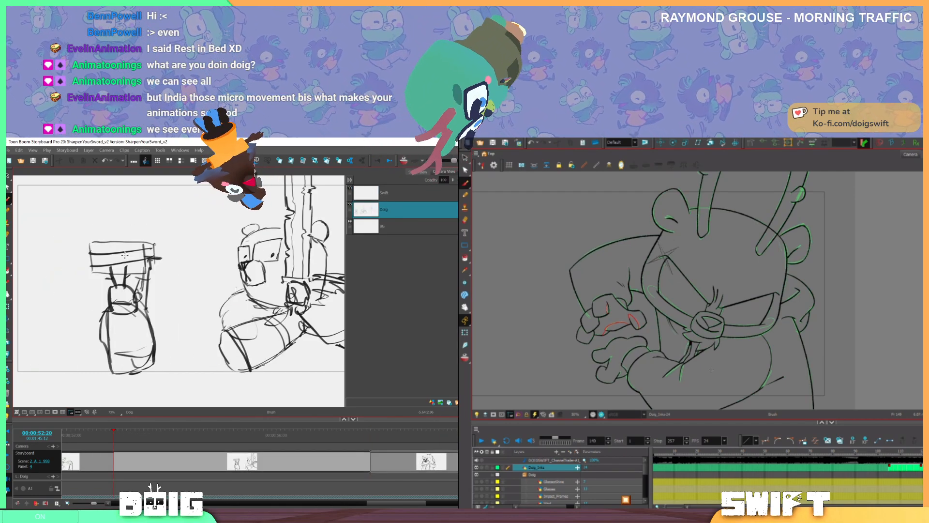
Examine the sketches outside the camera frame on the sword panel, and scrub the timeline around it to check its drawings
scroll(231, 350, down, 5)
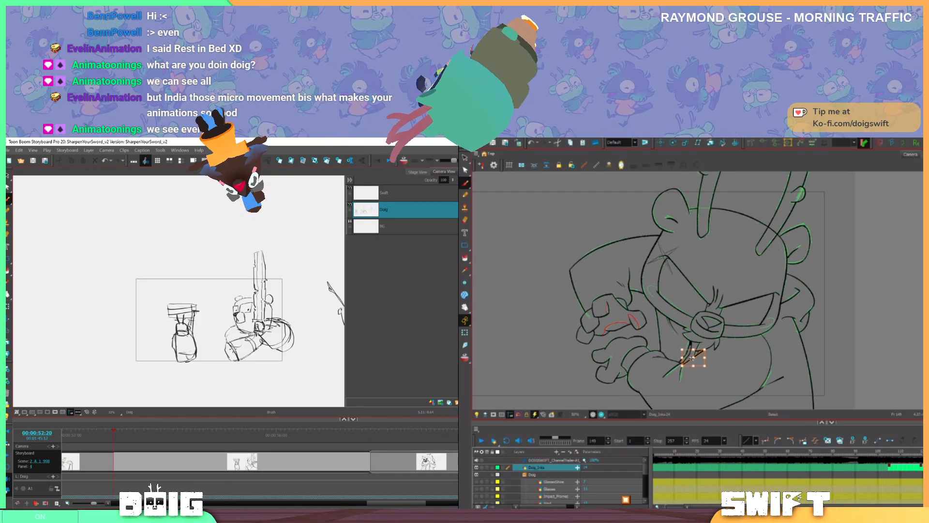
scroll(296, 347, down, 2)
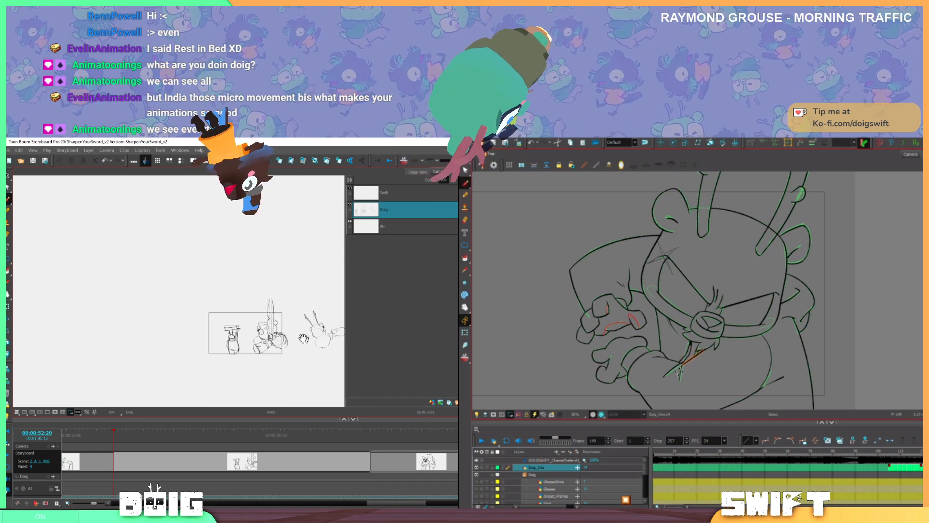
drag(303, 340, 244, 306)
scroll(243, 306, up, 4)
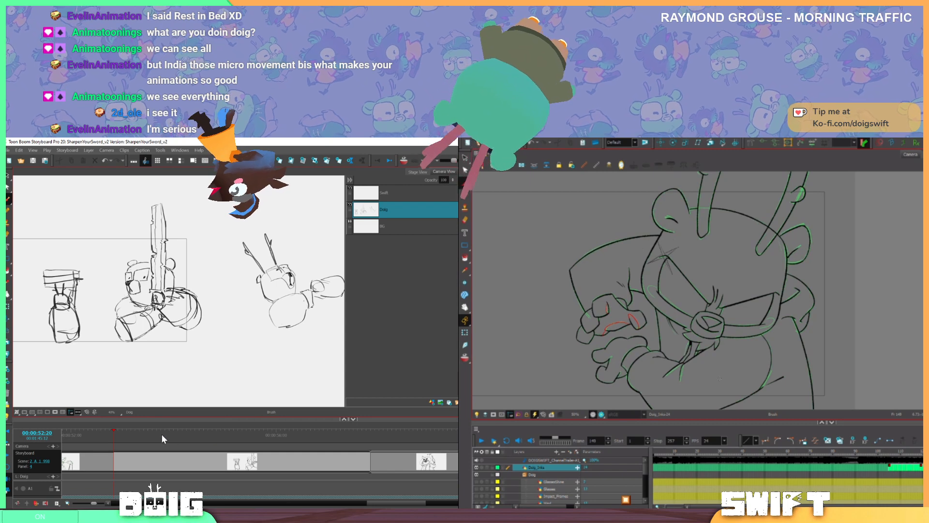
drag(161, 433, 183, 432)
click(387, 428)
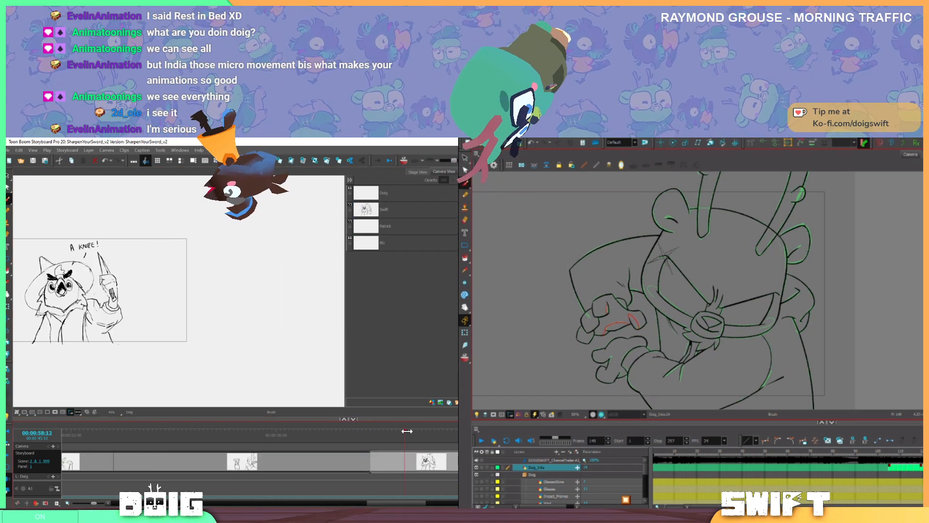
click(357, 427)
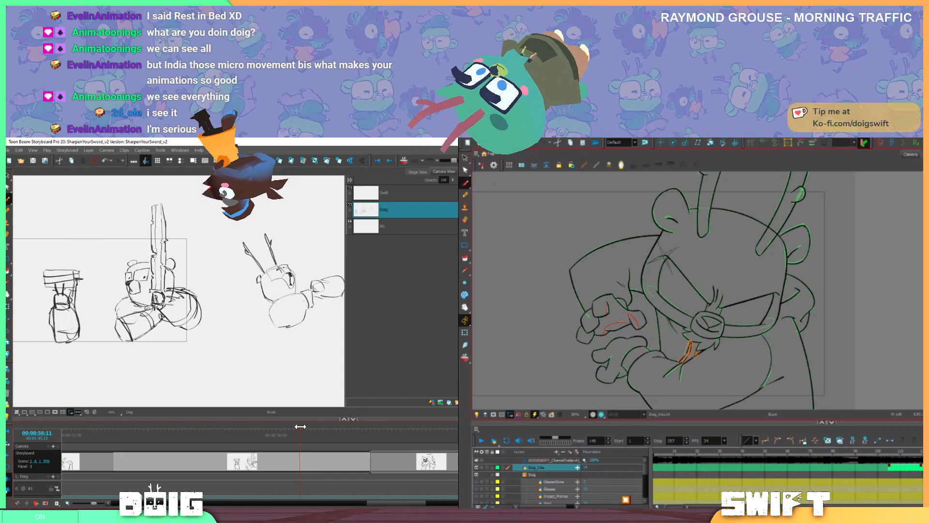
drag(360, 426, 582, 426)
key(Left)
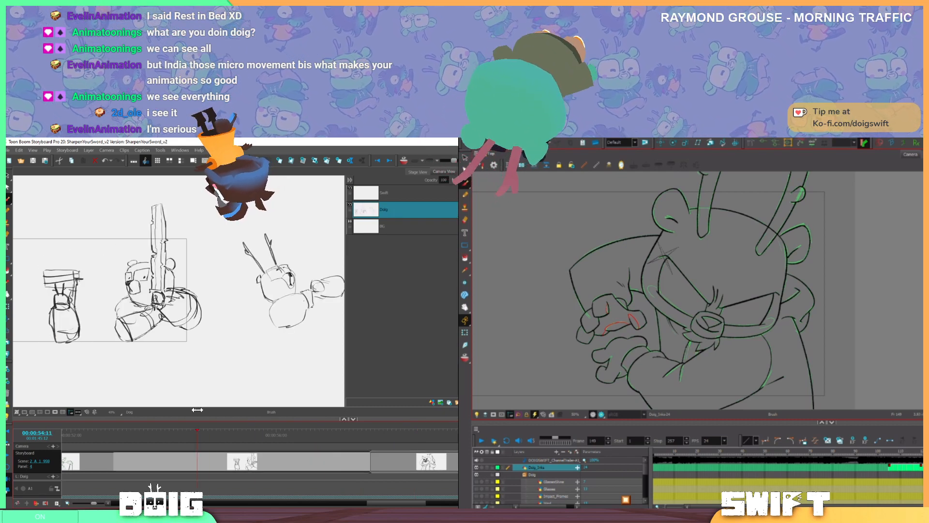
scroll(215, 363, down, 2)
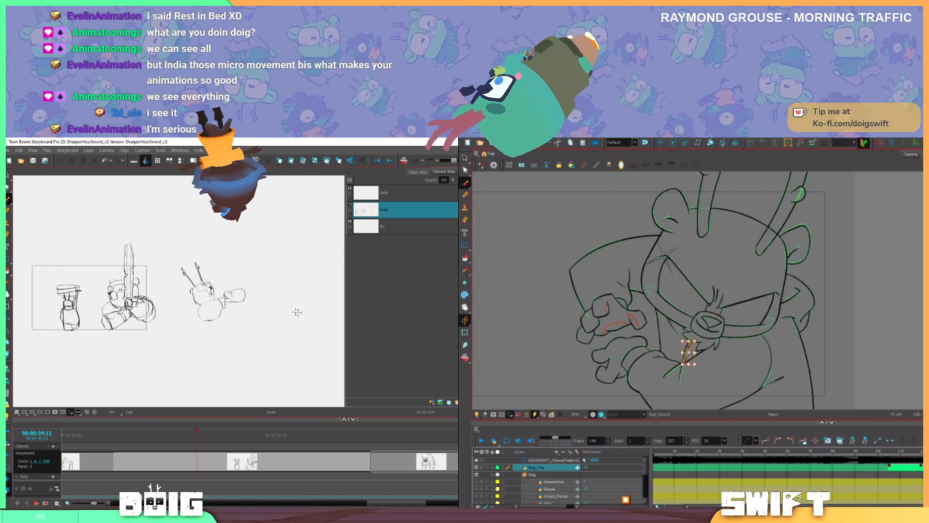
Scrub between the "A KNIFE!" panel, the sword panel and the preceding pointed-hat panel to check their drawings
click(402, 430)
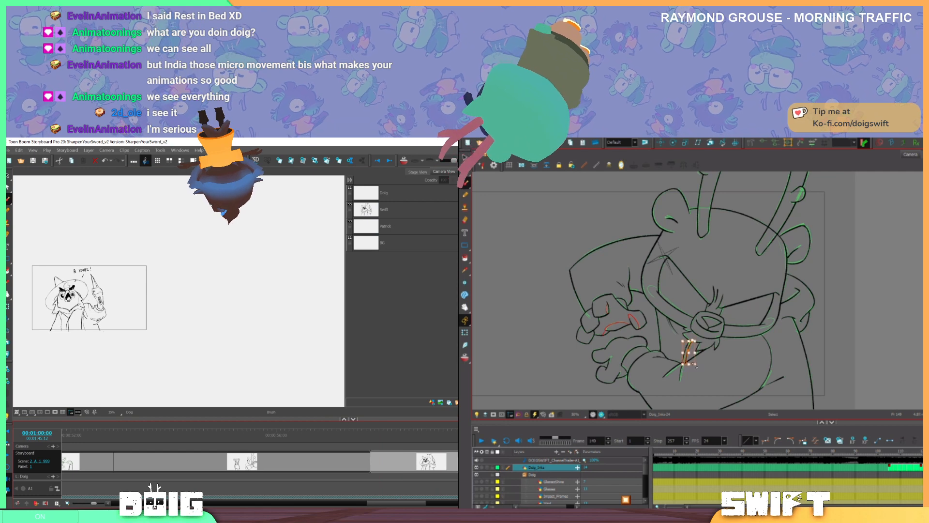
drag(482, 429, 425, 429)
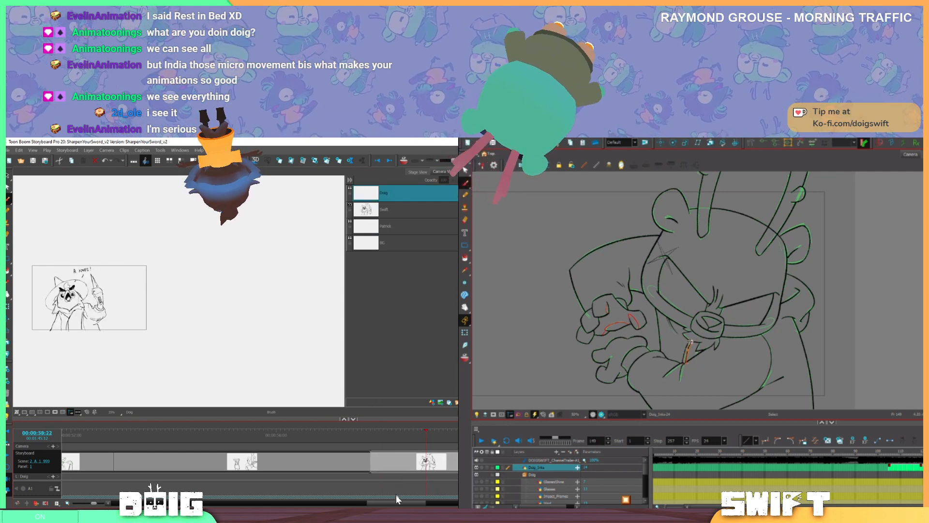
drag(395, 501, 379, 501)
drag(261, 429, 452, 429)
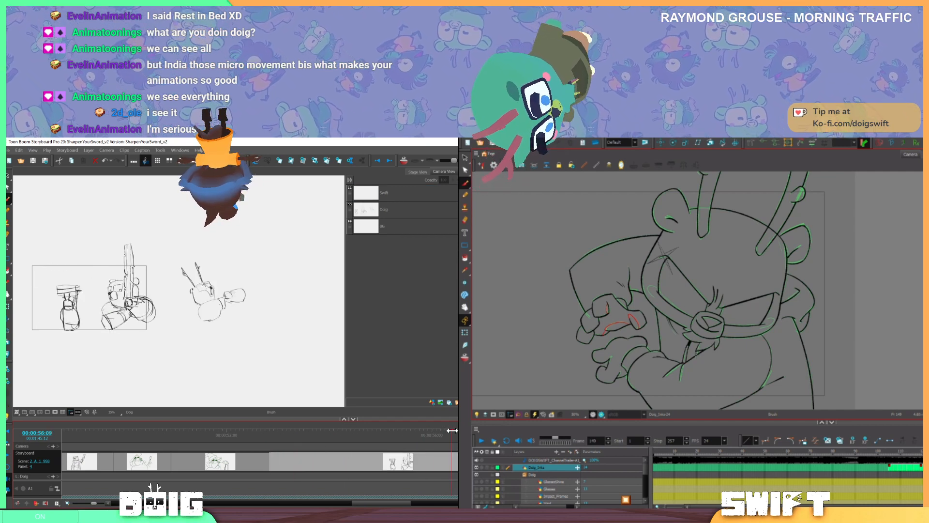
click(223, 429)
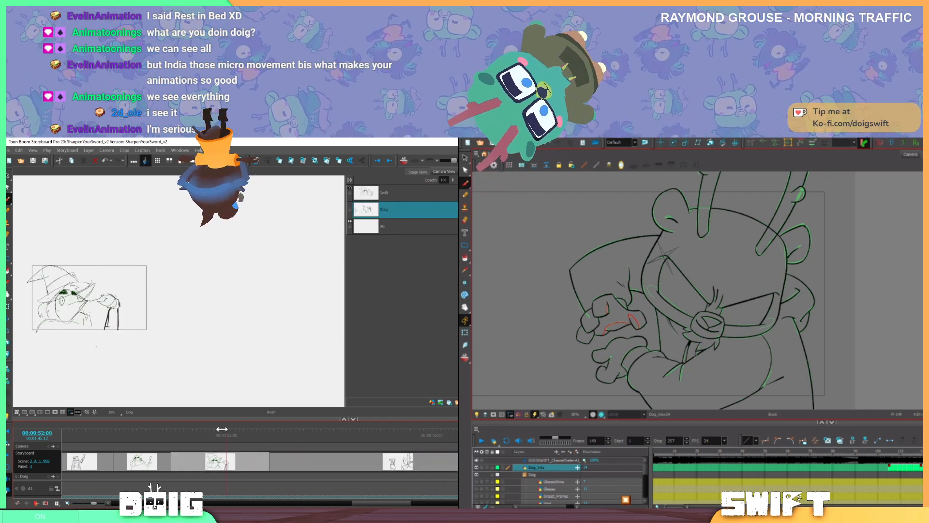
drag(222, 428, 380, 429)
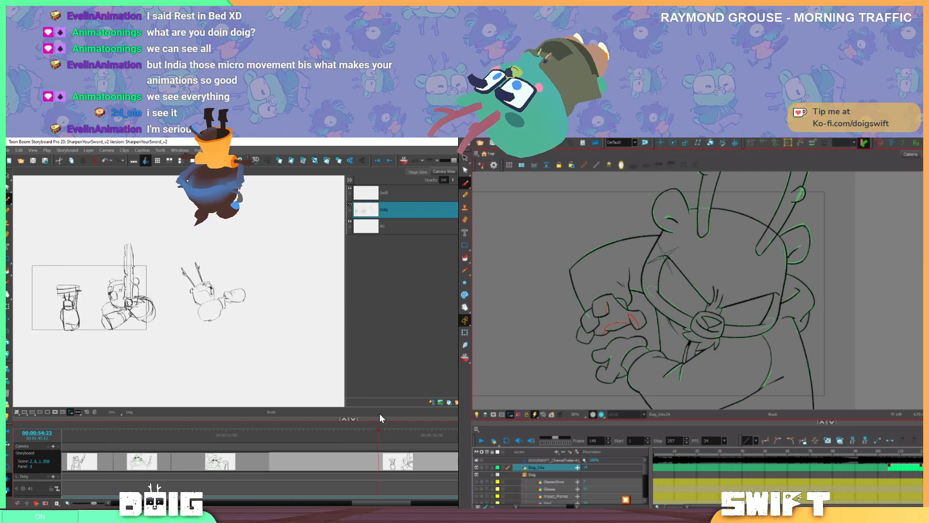
Open the Storyboard Pro preferences and review the general and project settings
key(alt+s)
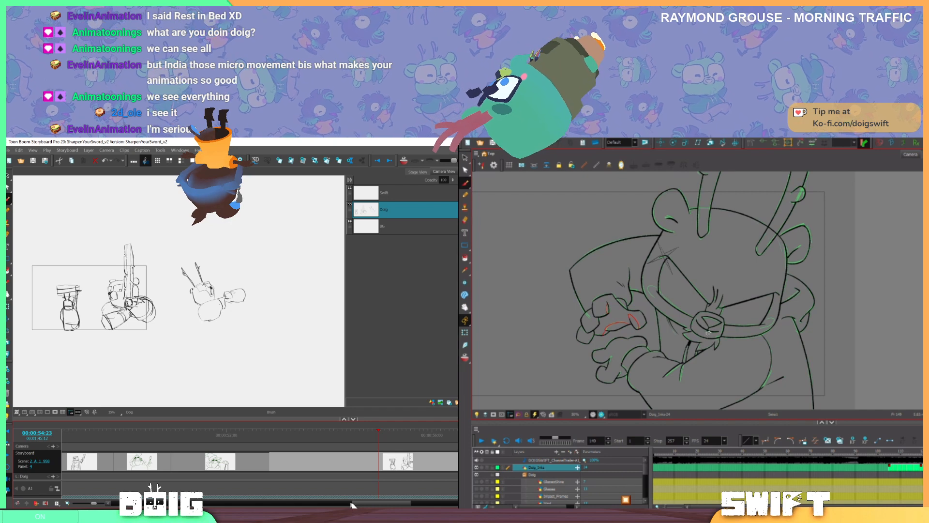
key(alt+b)
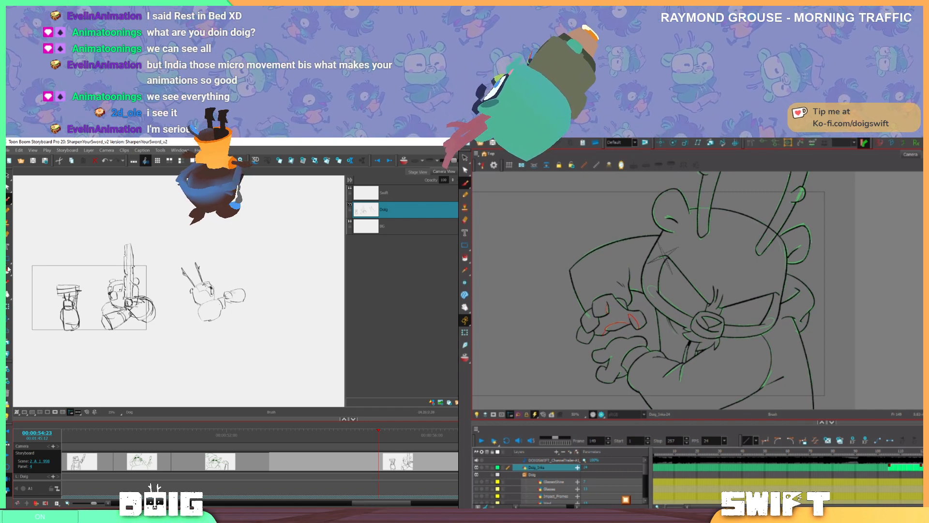
click(8, 150)
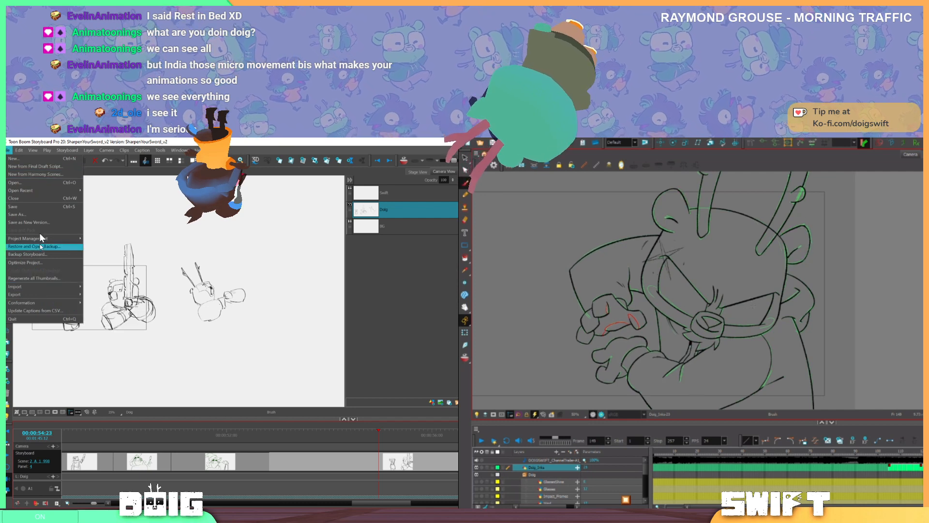
click(18, 150)
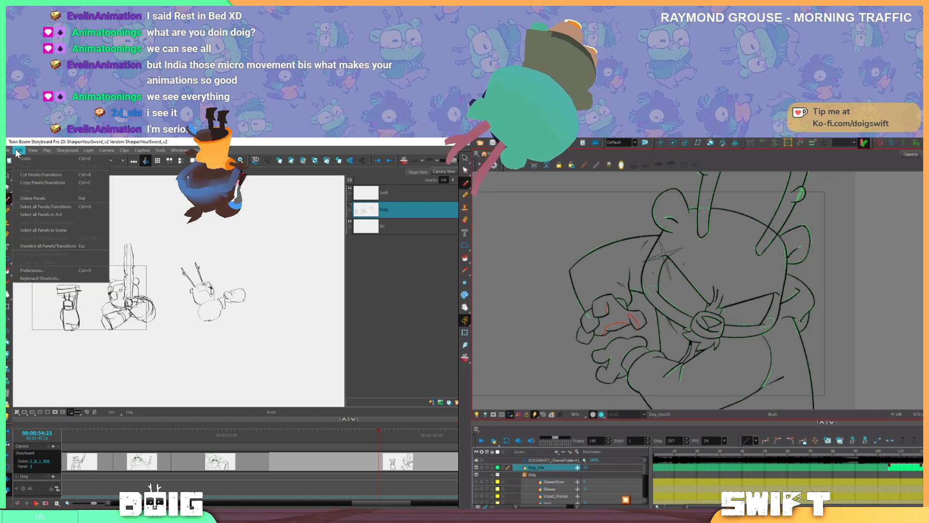
click(57, 270)
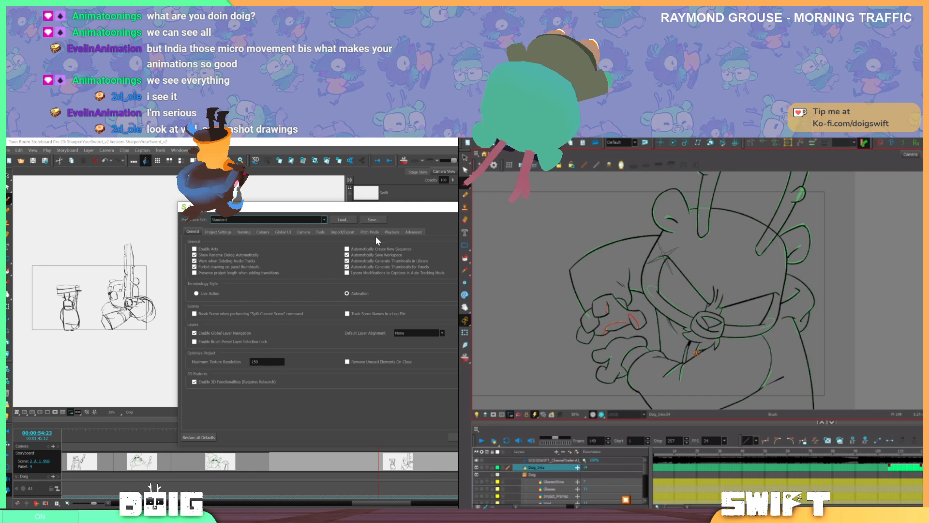
click(219, 233)
click(198, 232)
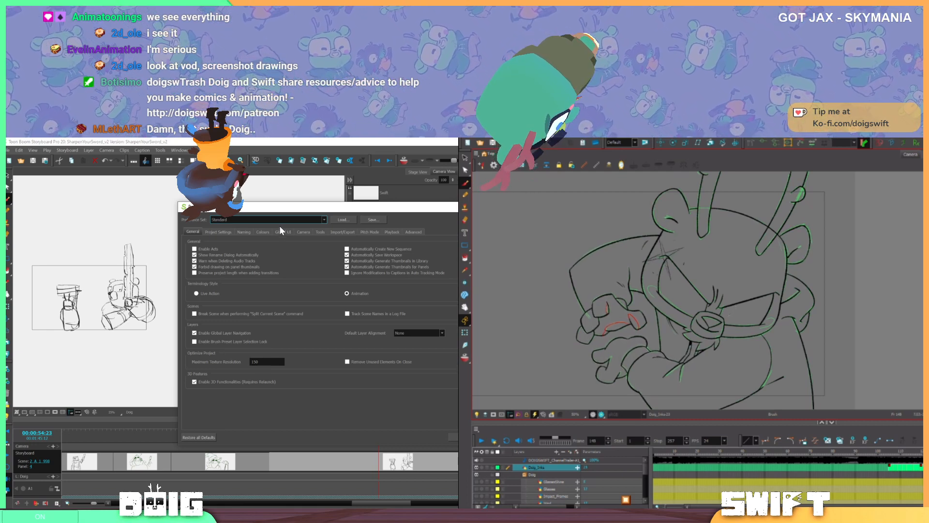
Look through the remaining preference categories, from project settings and naming to playback and advanced options, and close the preferences
click(218, 231)
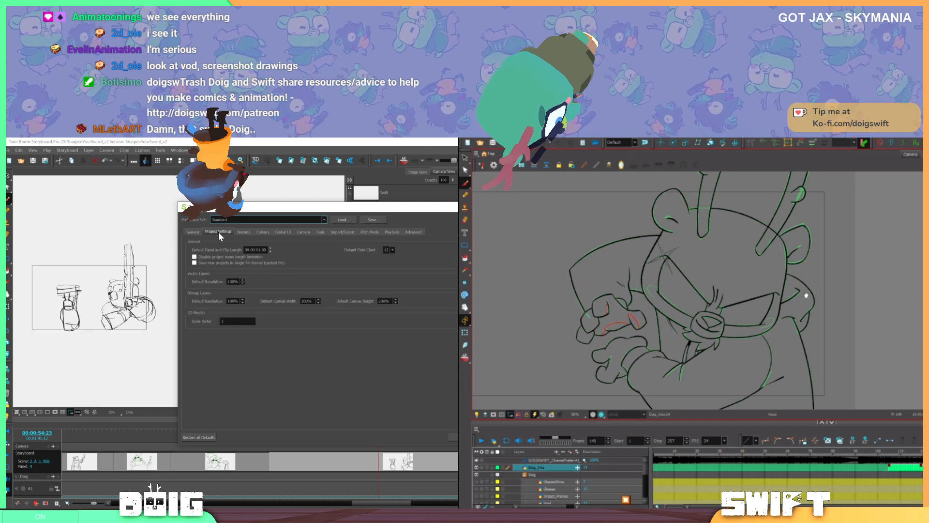
click(242, 230)
click(262, 231)
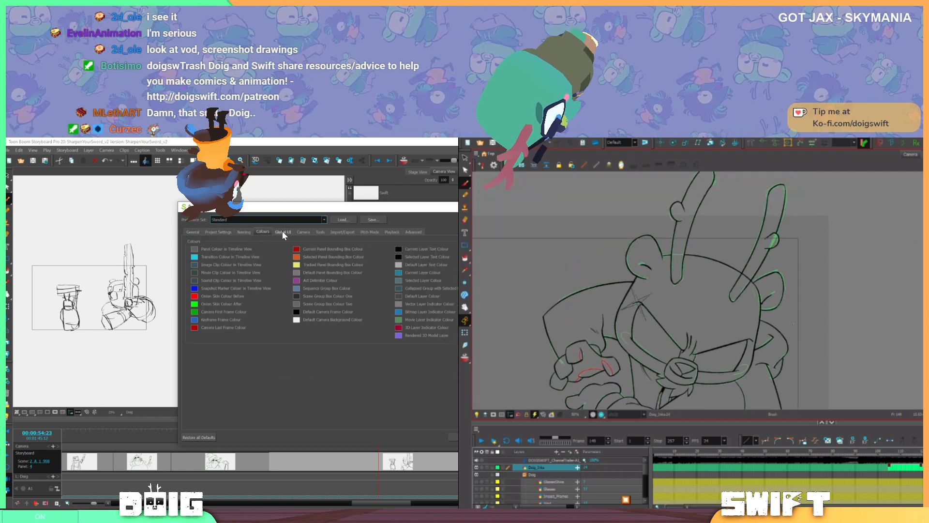
click(283, 231)
click(303, 230)
click(320, 231)
click(343, 233)
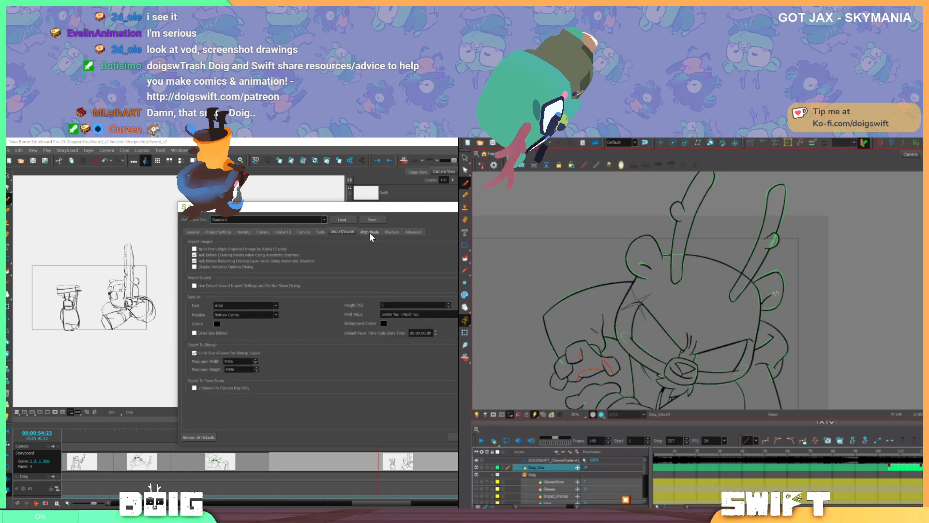
click(369, 232)
click(390, 231)
click(407, 232)
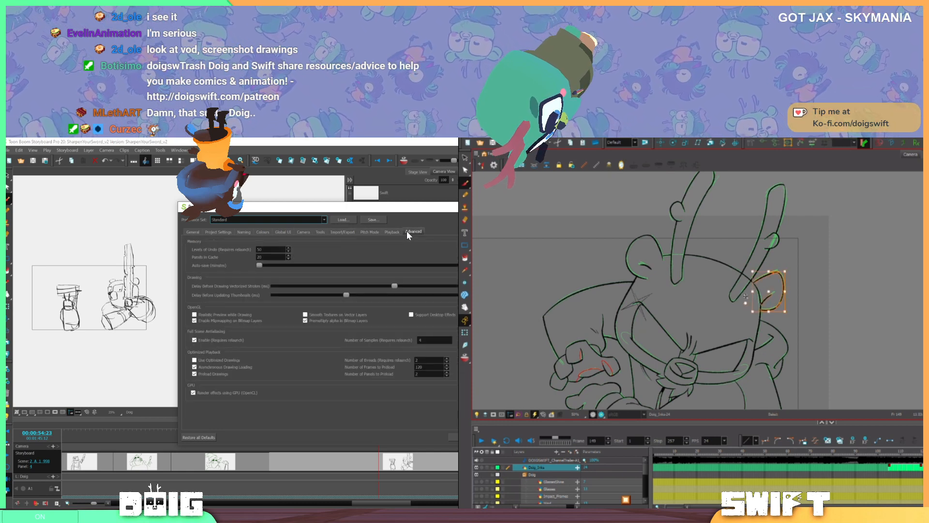
click(790, 270)
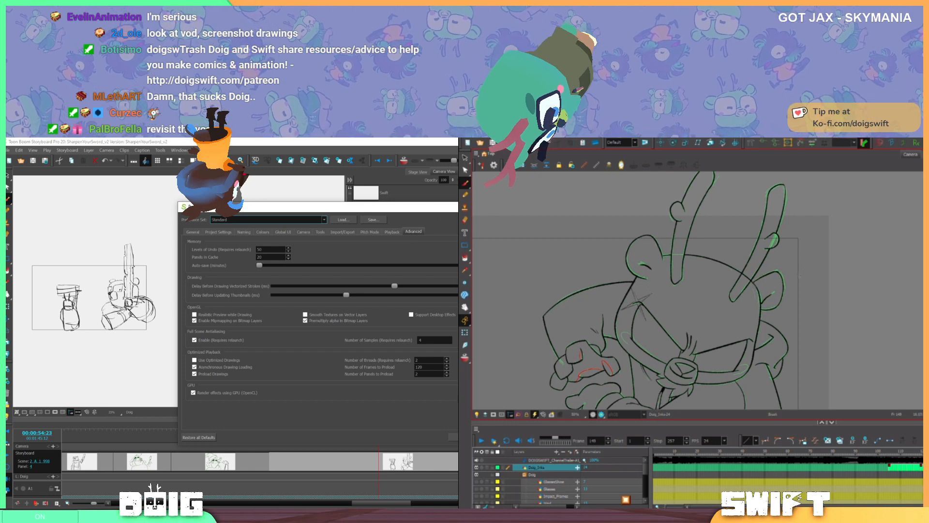
click(454, 437)
Scrub within the sword panel and inspect the antlered figure sketched outside the camera frame
click(347, 431)
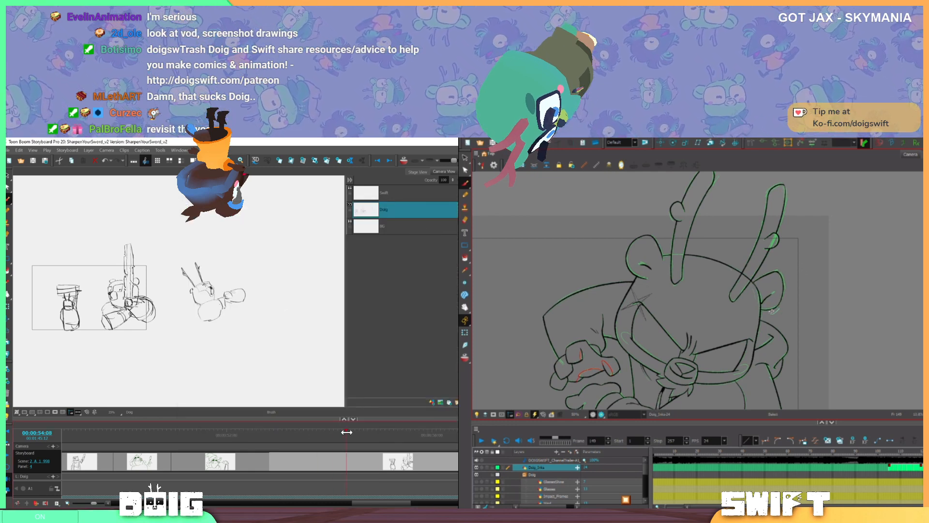
scroll(260, 300, up, 4)
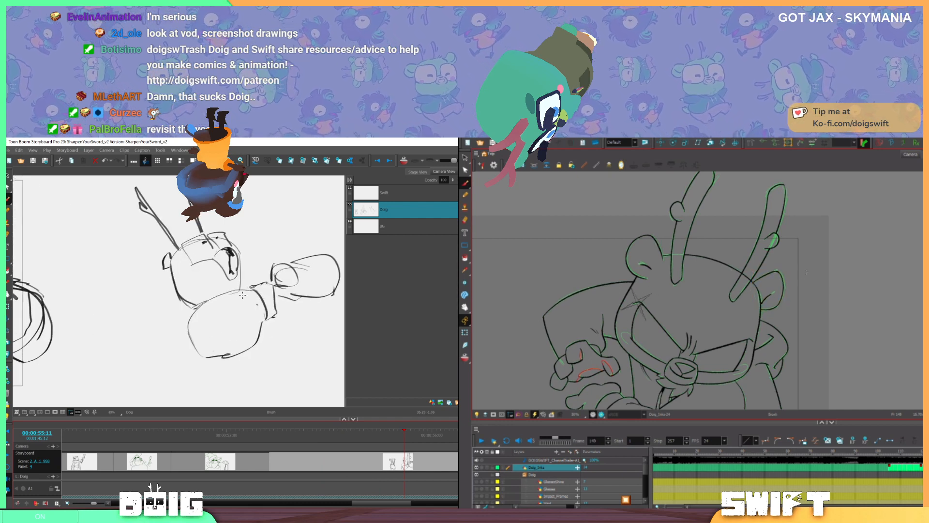
scroll(243, 294, down, 3)
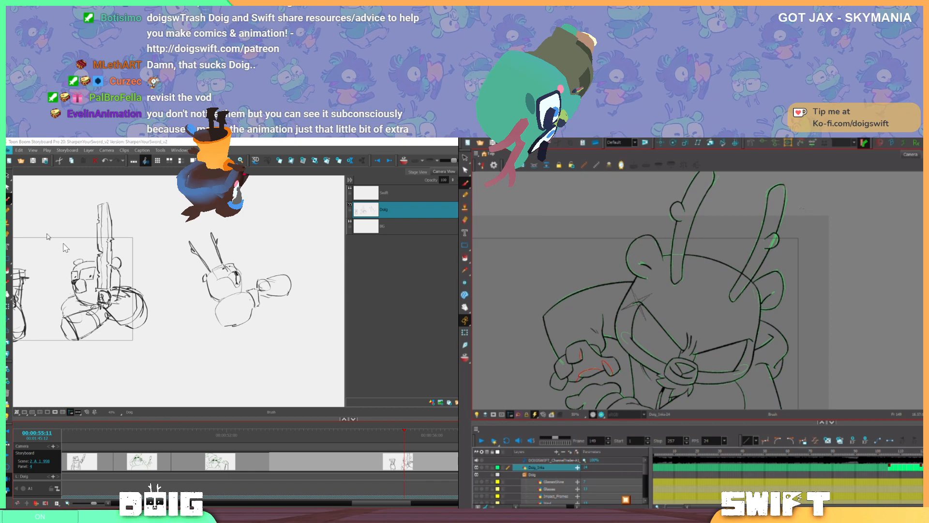
Save the storyboard under the file name SharpenYourSword_v3_backup in the STORYBOARDS folder
click(188, 283)
click(7, 150)
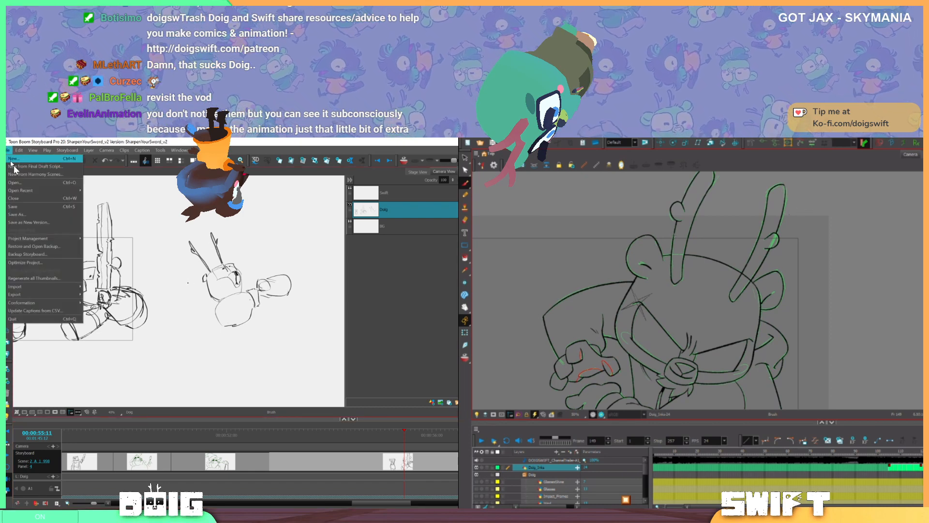
click(51, 216)
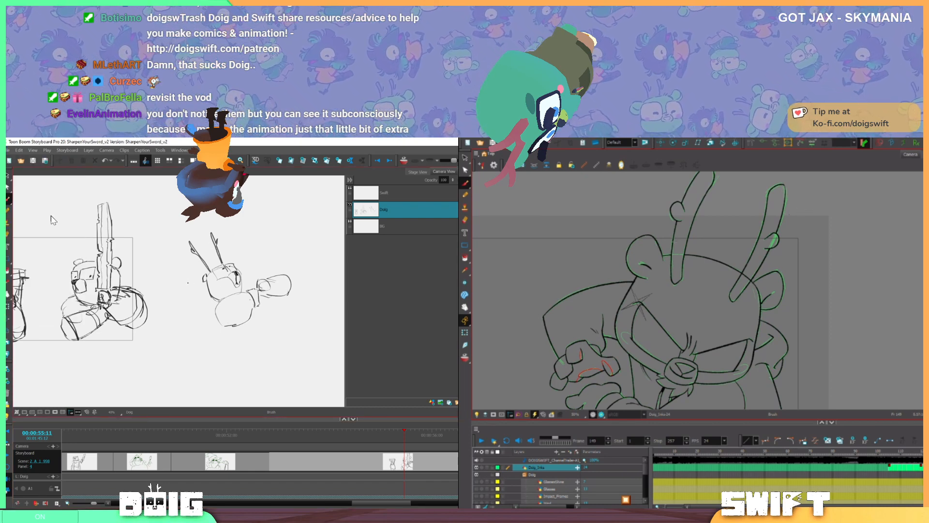
click(91, 299)
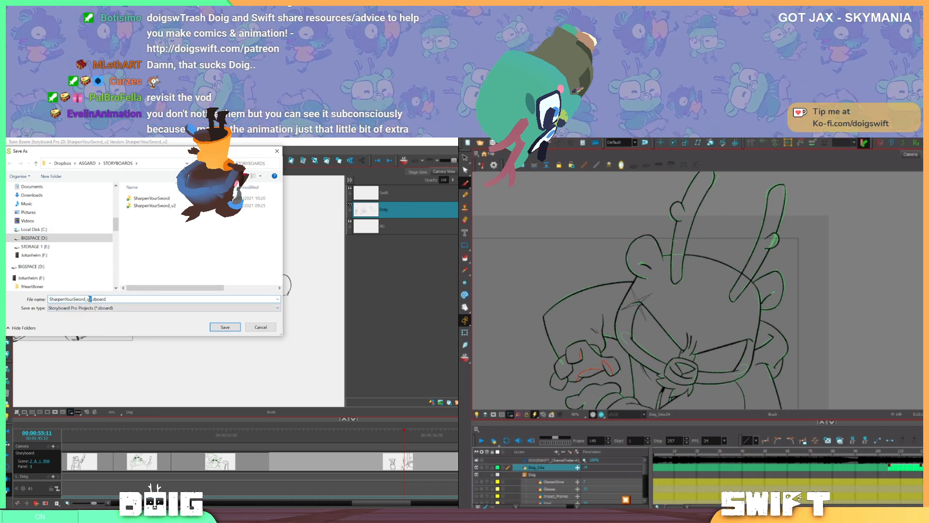
key(BackSpace)
text(3_back)
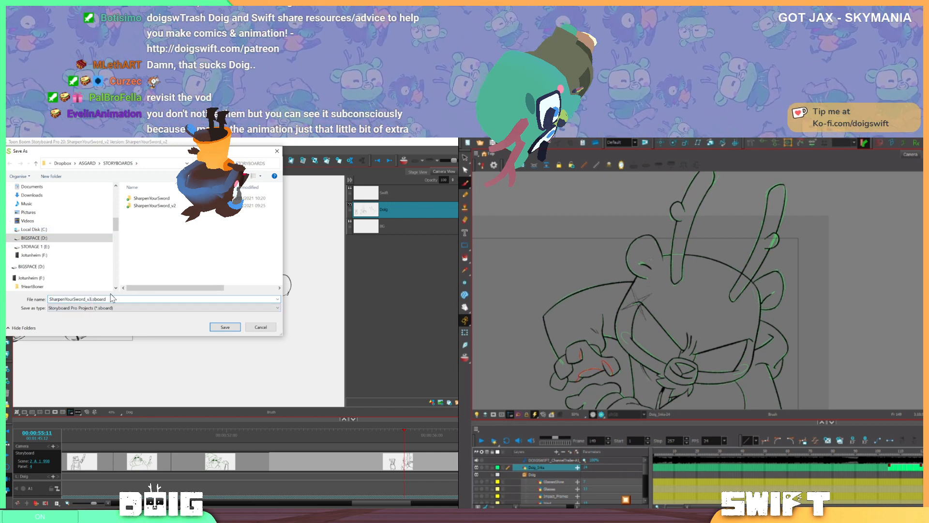
text(up)
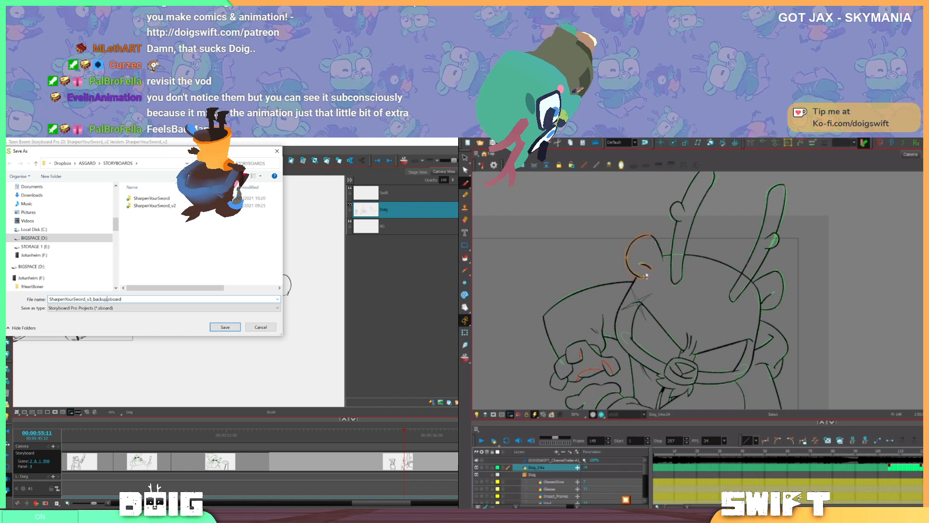
click(233, 329)
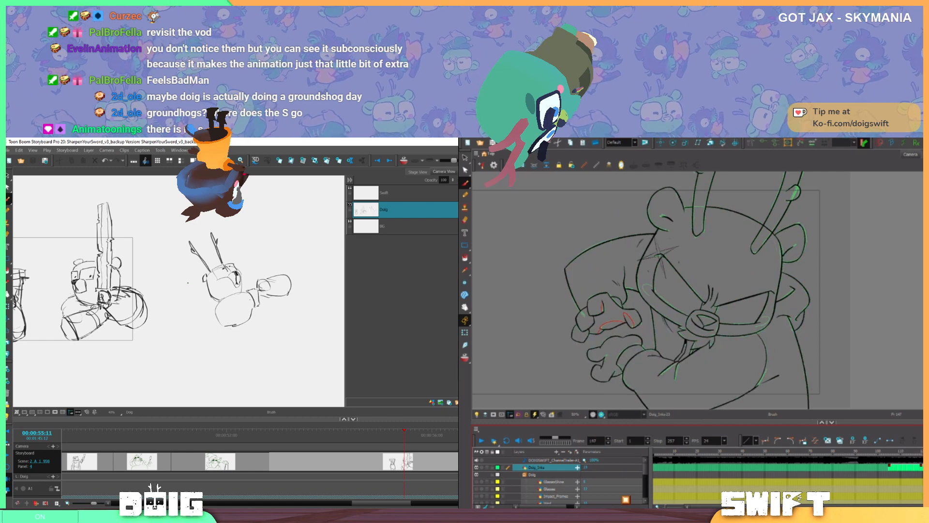
Close the leftover Explorer windows, including Mystic_Crystal, Assets and 09-COMPOSITING, and bring up the MSC_CHP05 folder before dismissing it
click(7, 151)
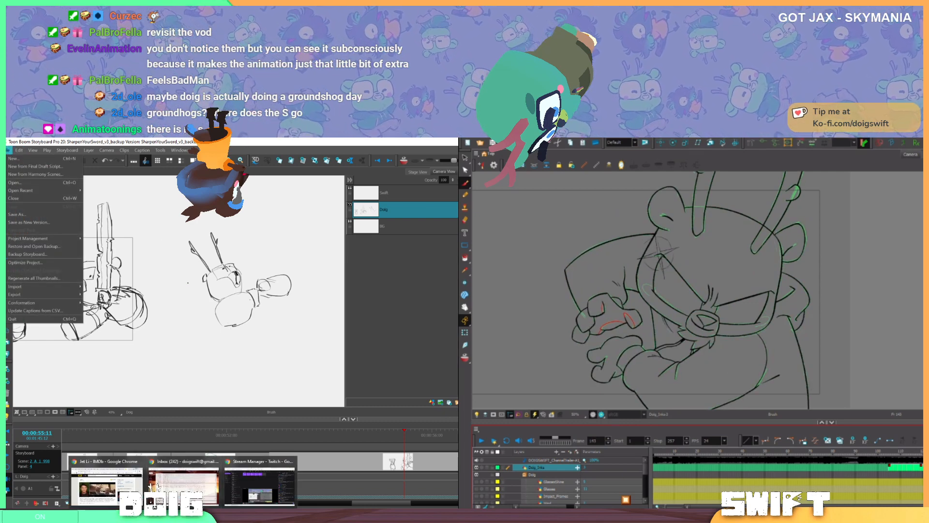
mouse_move(153, 513)
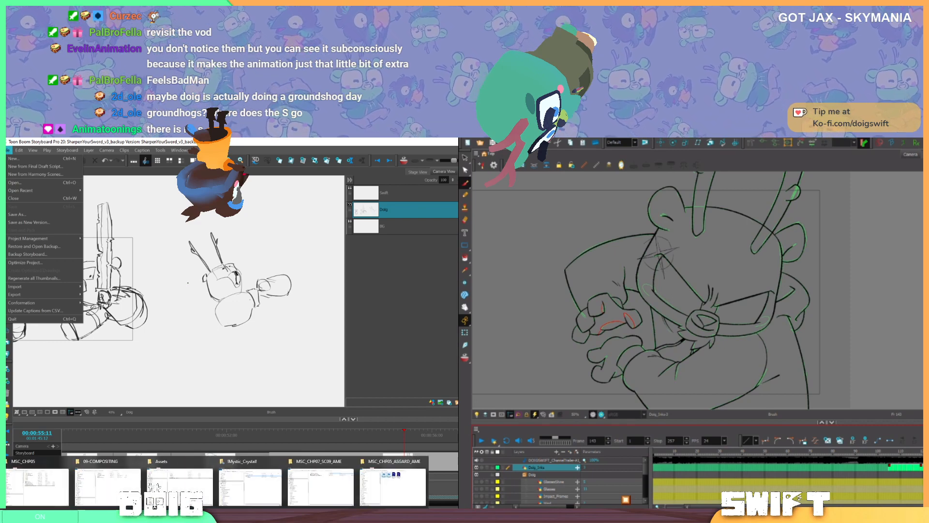
click(423, 461)
click(351, 461)
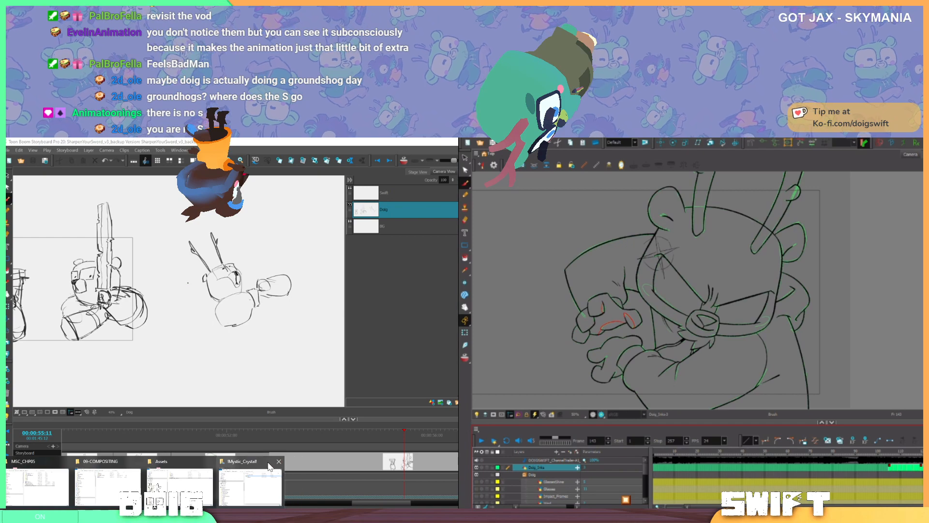
click(277, 461)
click(211, 461)
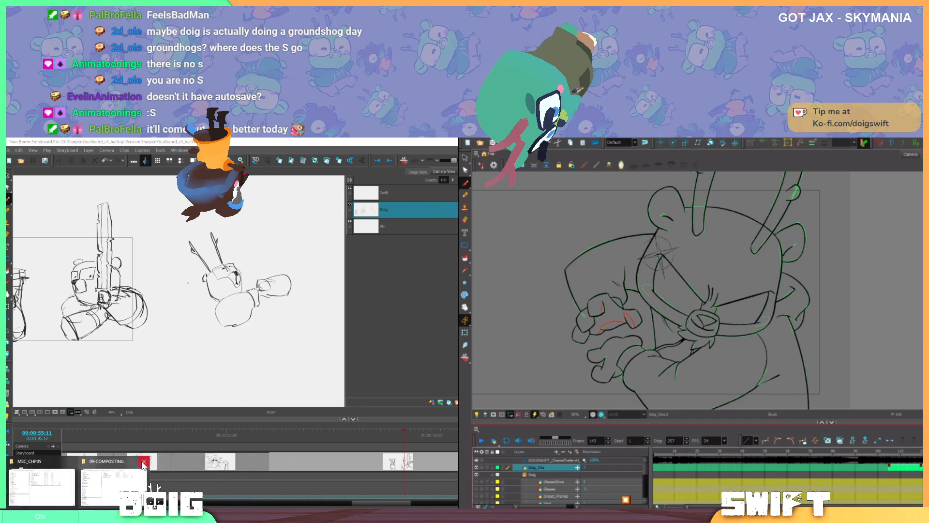
click(140, 461)
click(78, 466)
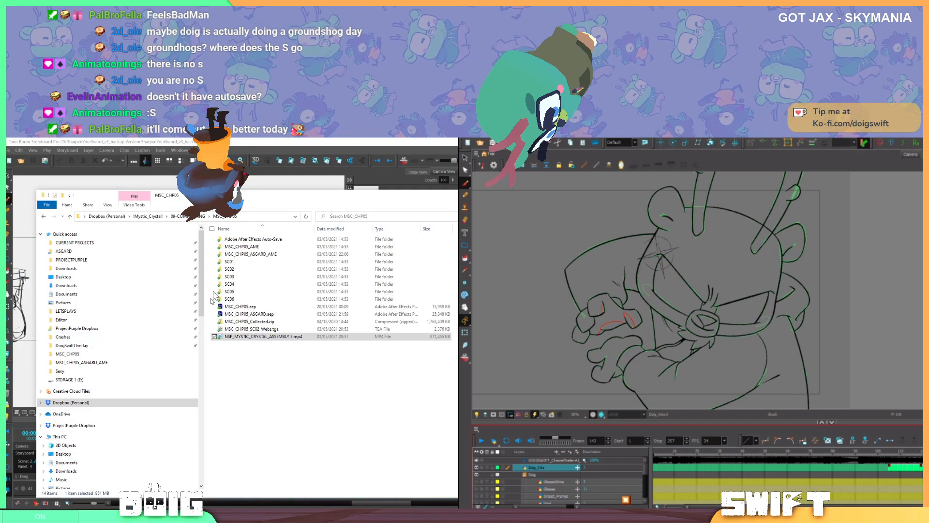
click(455, 196)
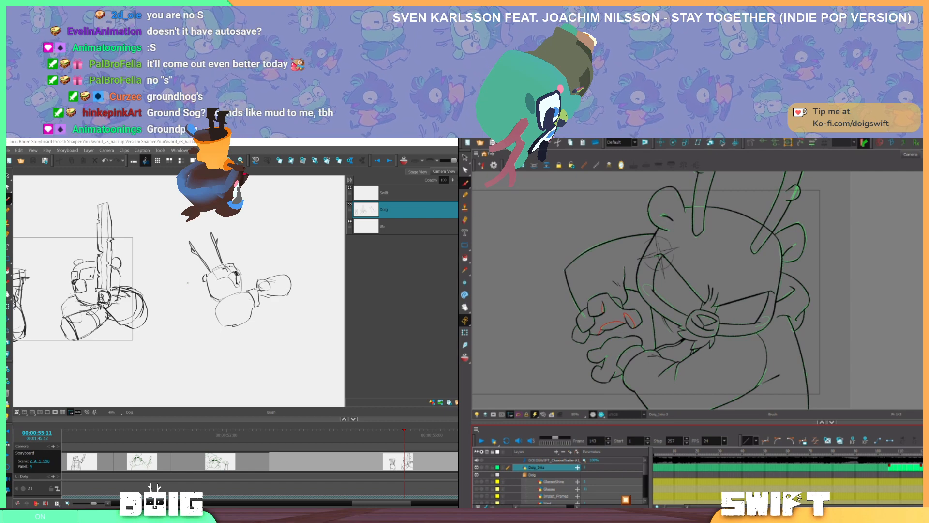
Open the Save As window for the storyboard to inspect the project files in the STORYBOARDS folder
click(7, 150)
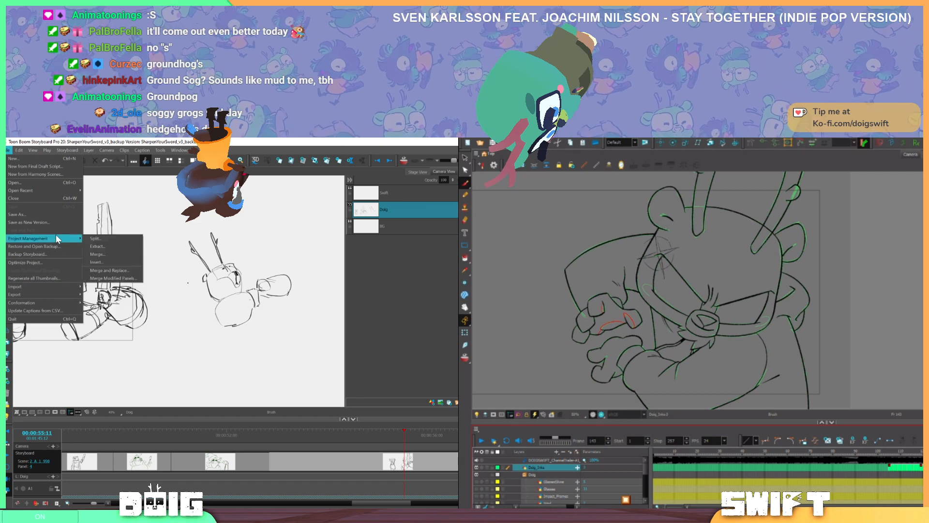
click(50, 217)
click(165, 165)
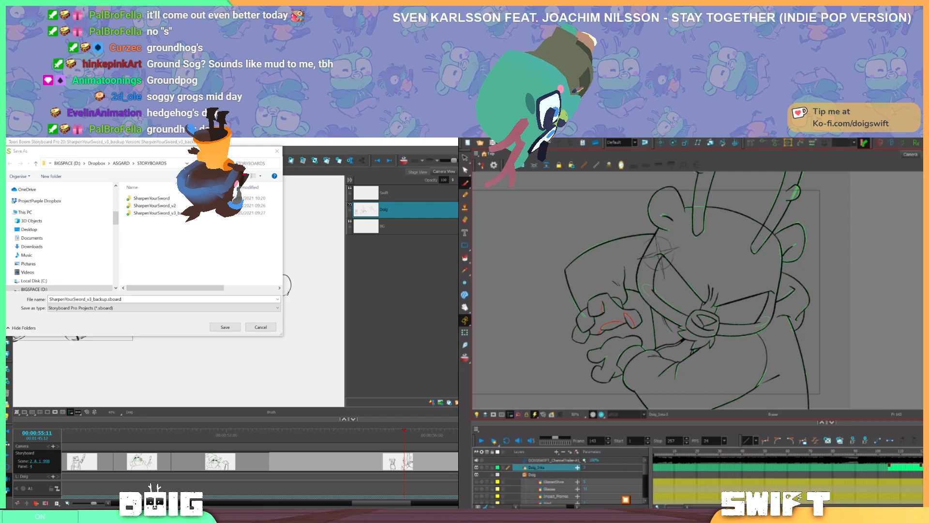
In Harmony, flip back and forth between the antlered character's neighbouring drawings to compare the line art
key(comma)
key(period)
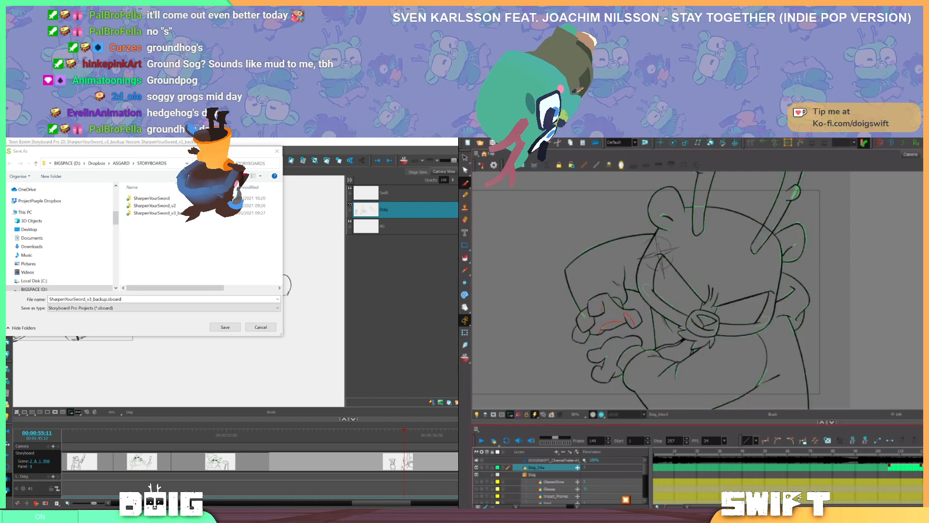
key(comma)
key(period)
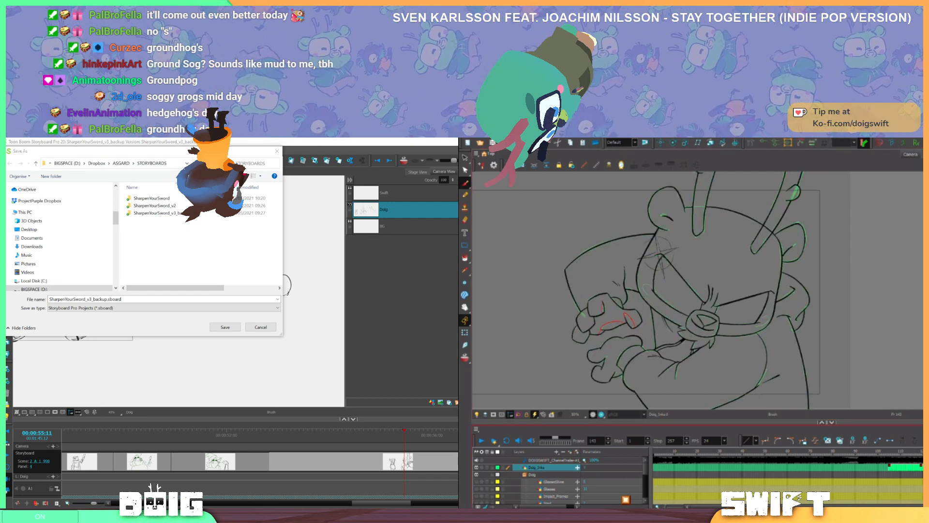
key(period)
key(comma)
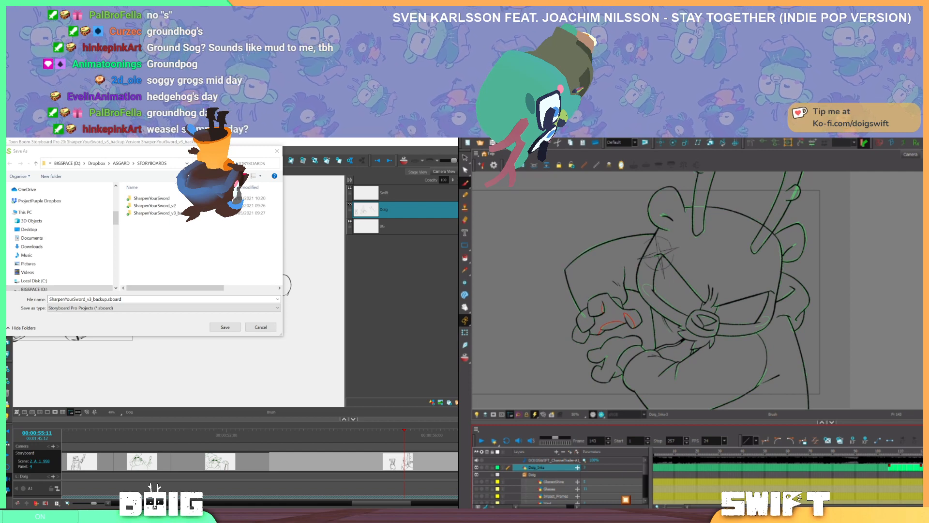
key(comma)
key(period)
key(comma)
key(period)
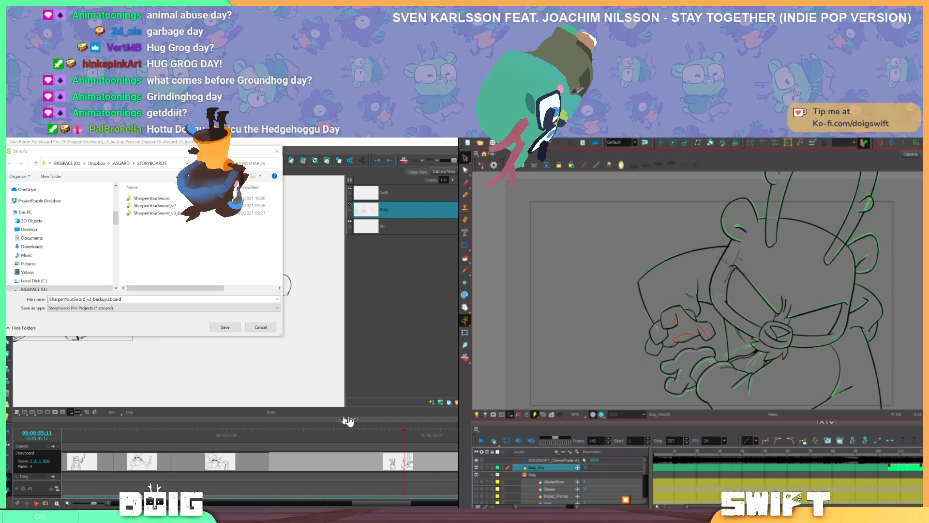
In Storyboard Pro, dismiss the Save As window, check the STORYBOARDS folder for a backup to restore, and cancel
click(258, 327)
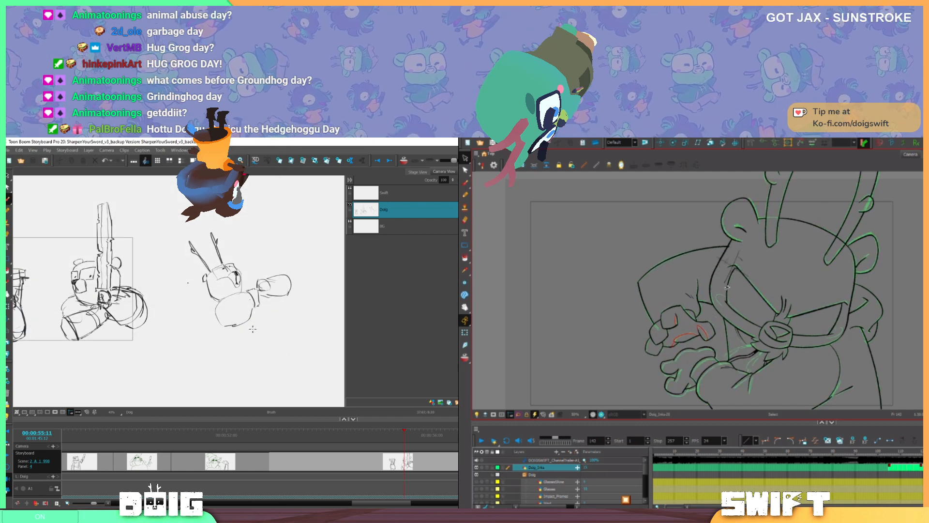
click(6, 150)
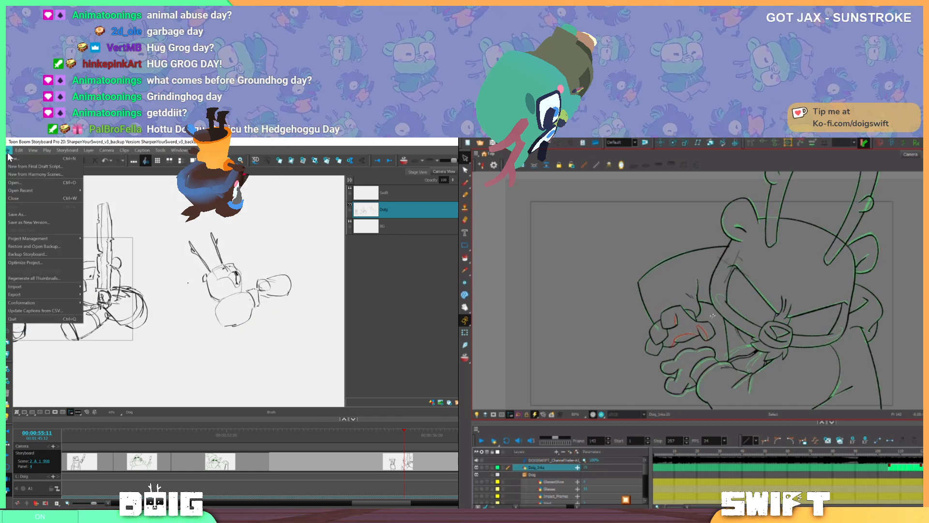
mouse_move(47, 286)
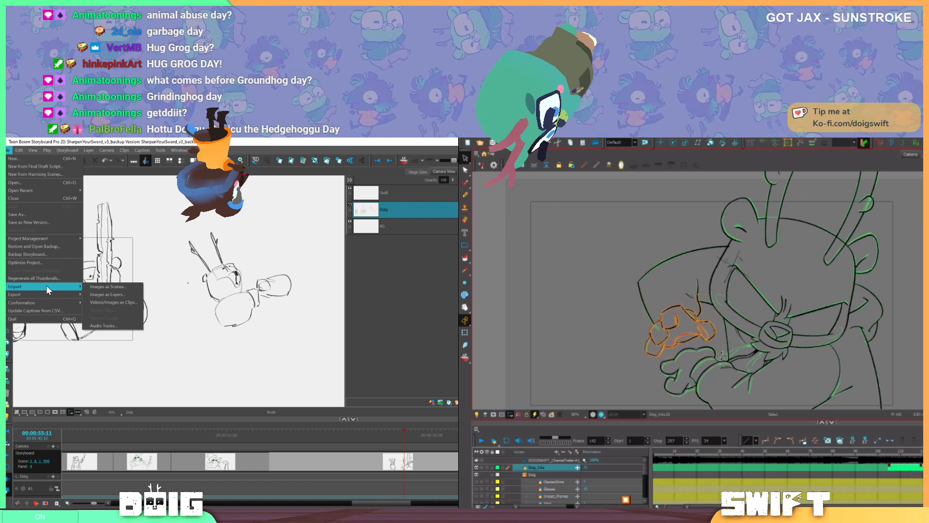
click(54, 246)
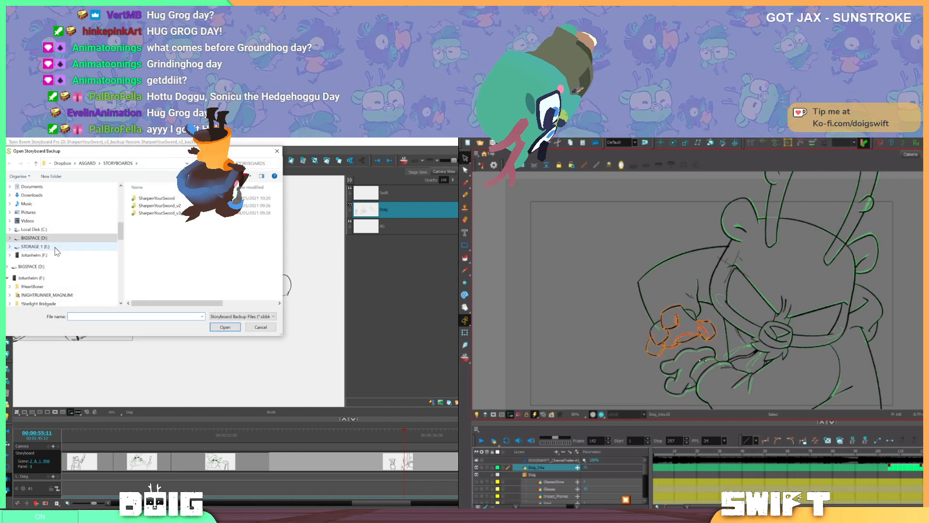
click(261, 326)
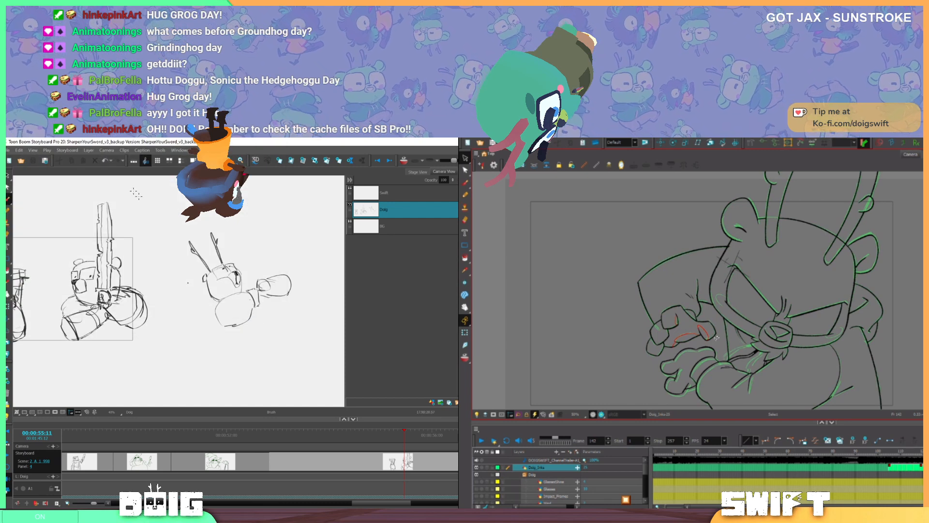
click(7, 150)
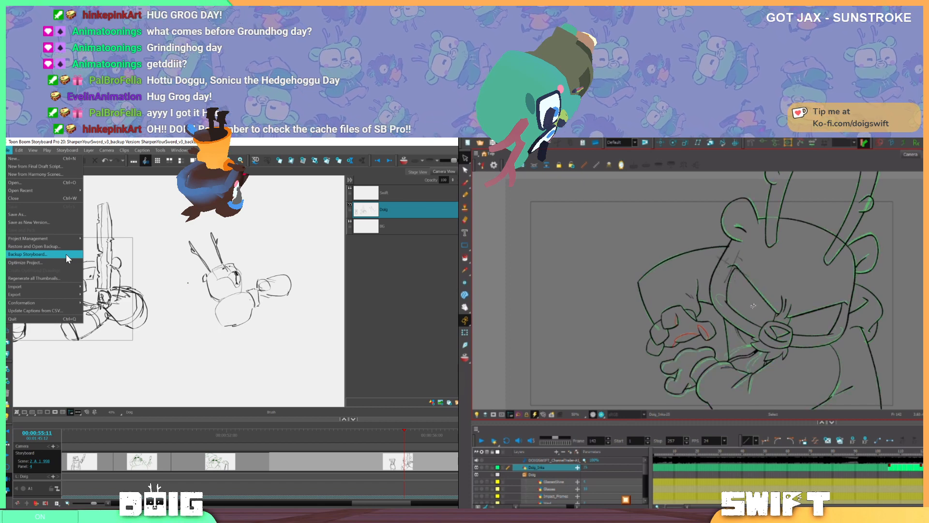
mouse_move(65, 237)
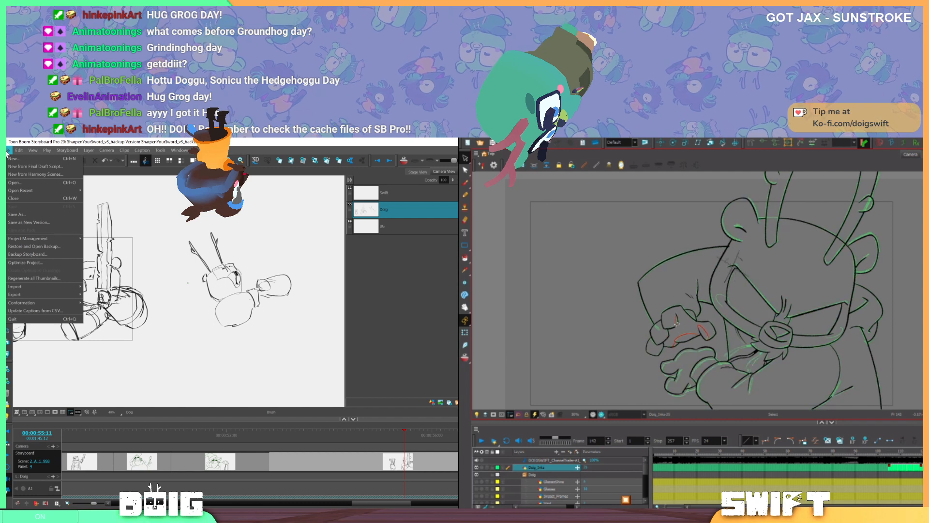
mouse_move(19, 150)
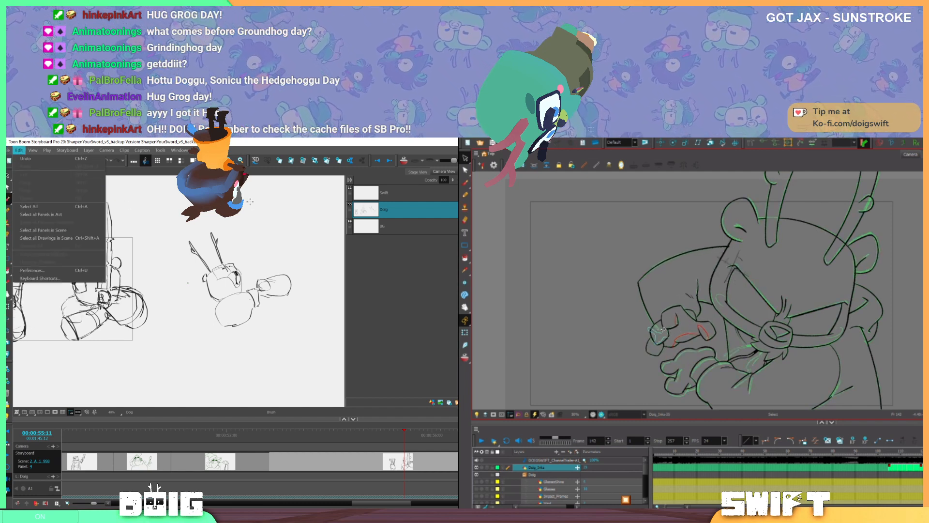
key(alt+Tab)
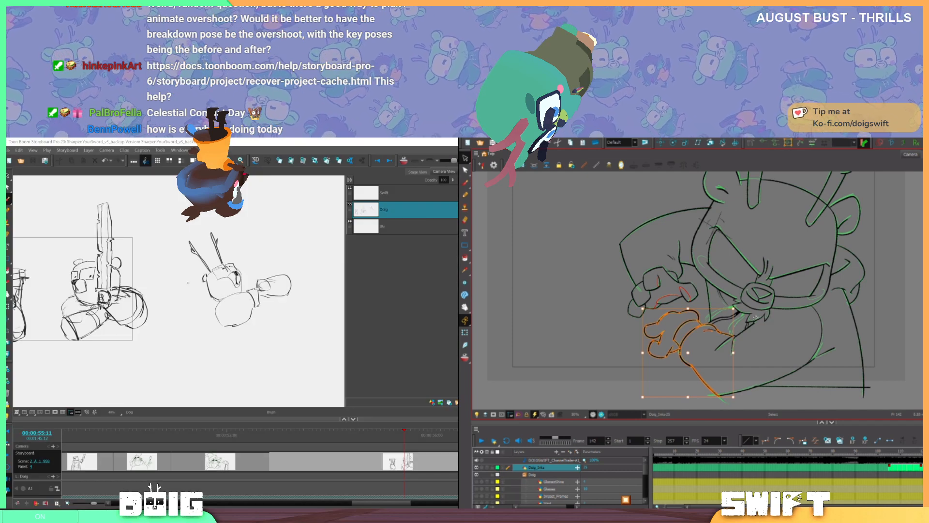
In Harmony, deselect the lower hand's lines and flip repeatedly between the two adjacent drawings to compare the hand and arm
click(762, 333)
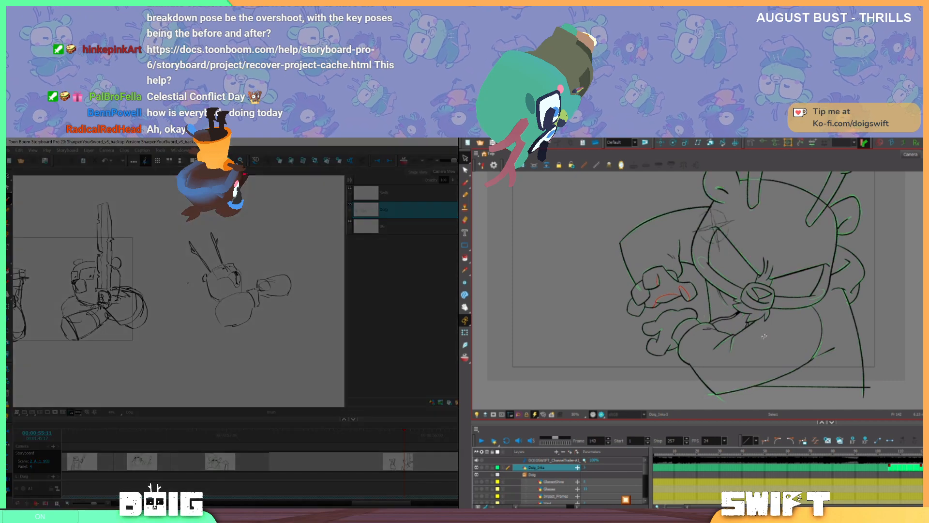
key(period)
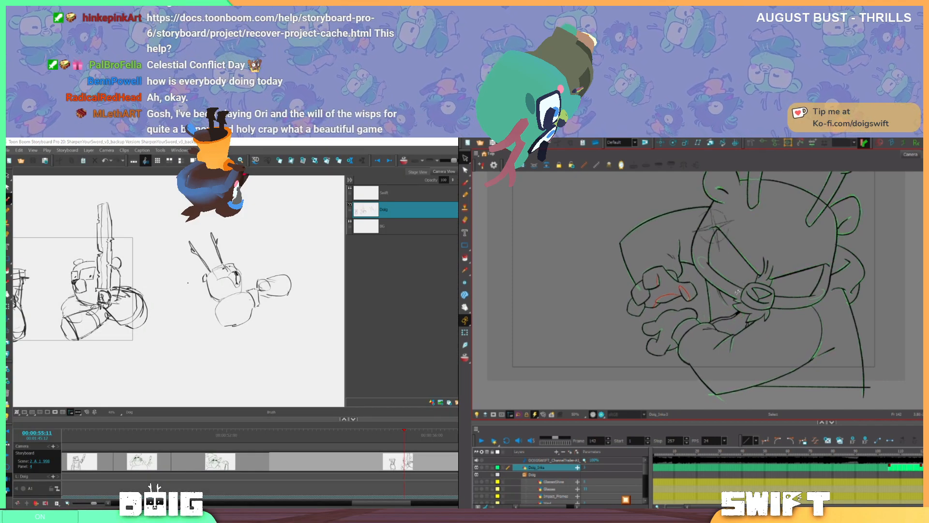
key(comma)
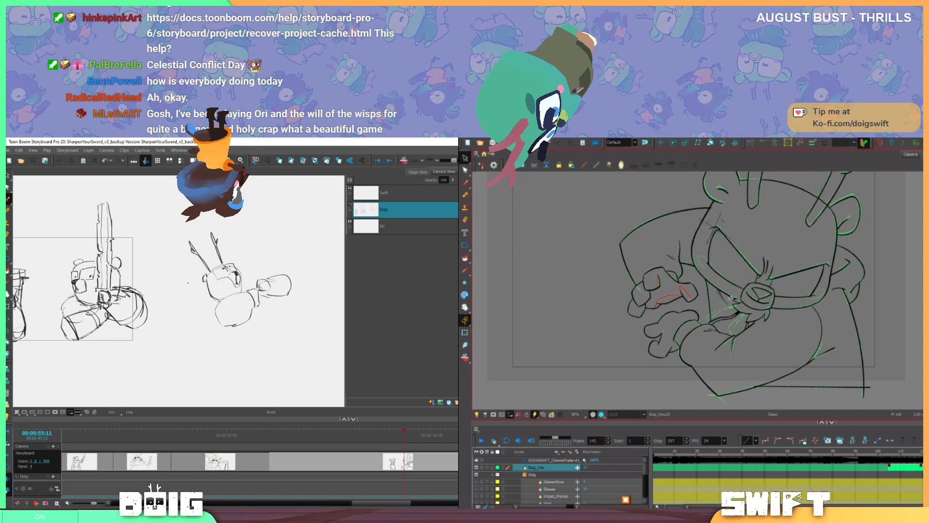
key(period)
key(comma)
key(period)
key(comma)
key(period)
key(comma)
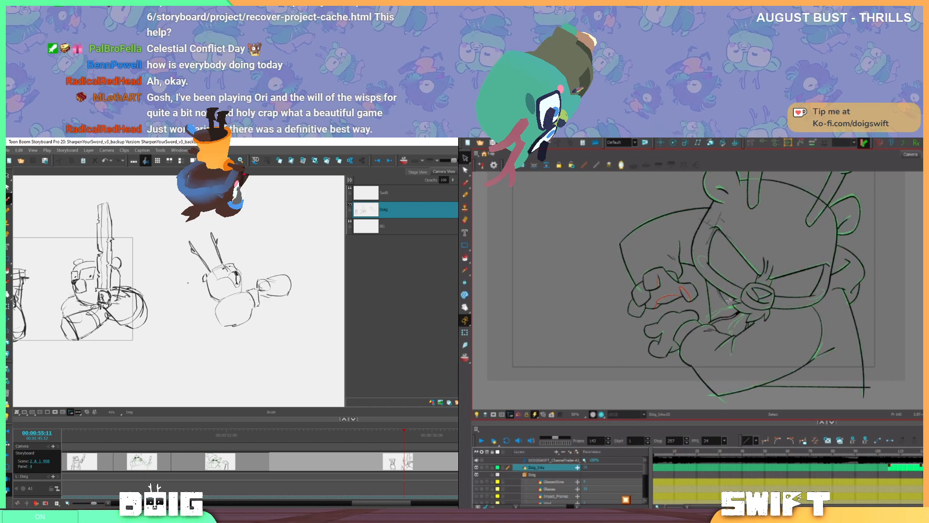
key(period)
key(comma)
key(period)
key(comma)
key(period)
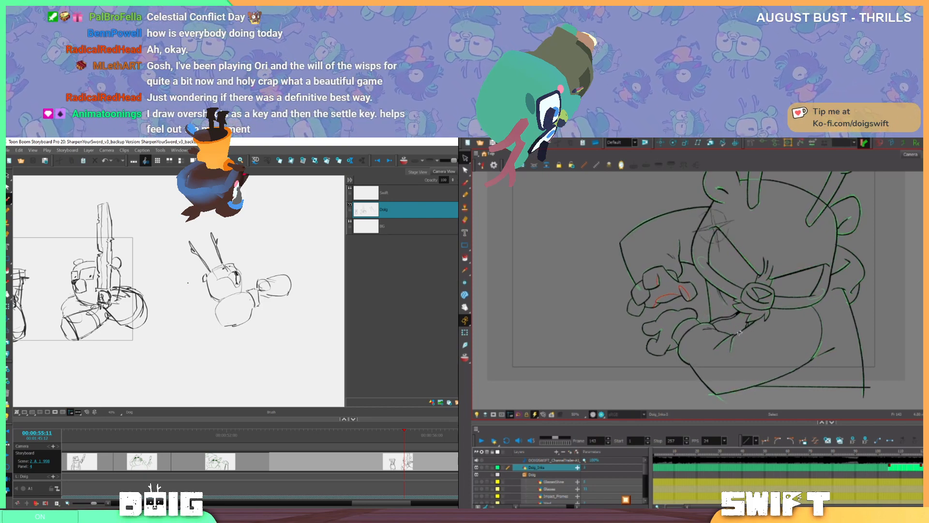
key(comma)
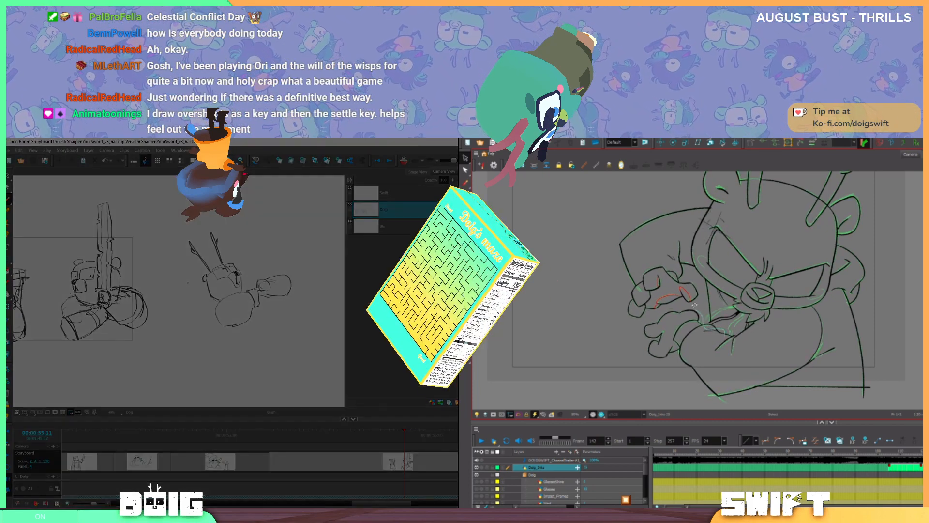
Select the lower hand and forearm lines on the earlier drawing, and flip to the adjacent drawing and back
mouse_move(714, 323)
mouse_down()
mouse_move(681, 374)
mouse_move(742, 358)
mouse_up()
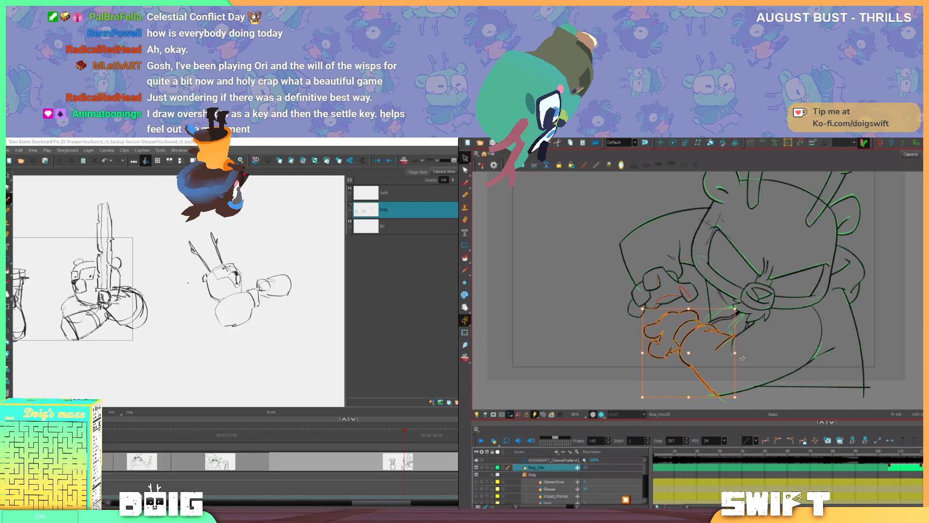
key(period)
key(comma)
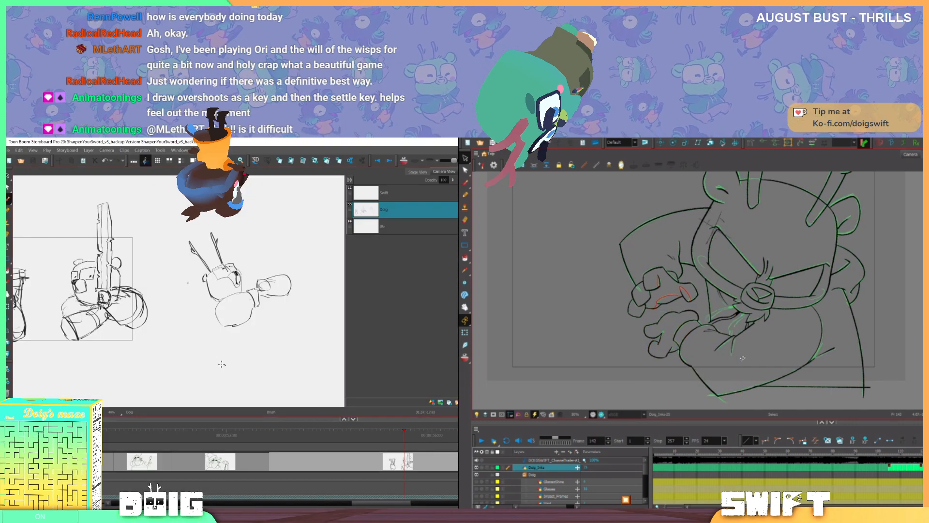
In Harmony, flip between the antlered character's adjacent drawings, and in Storyboard Pro look over the sketches in and beside the camera frame
key(period)
key(comma)
key(period)
drag(208, 327, 412, 336)
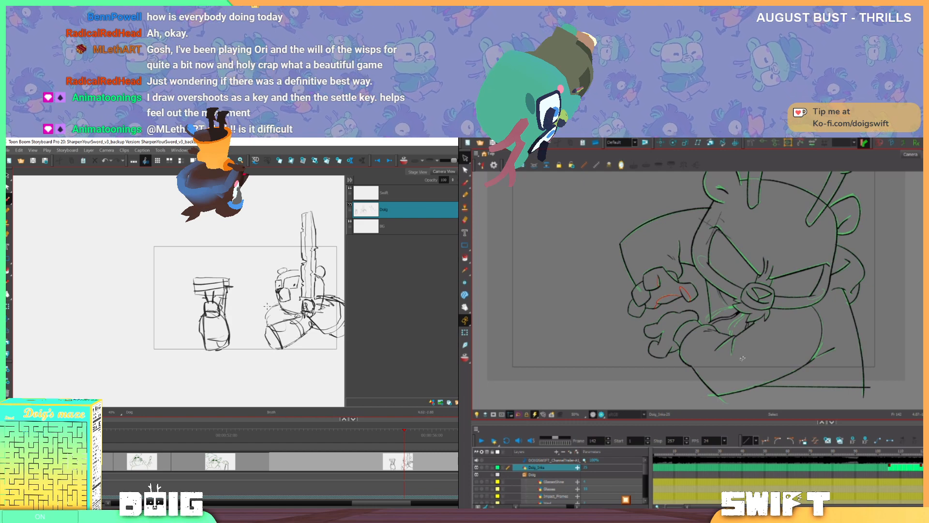
drag(391, 503, 397, 500)
key(period)
key(comma)
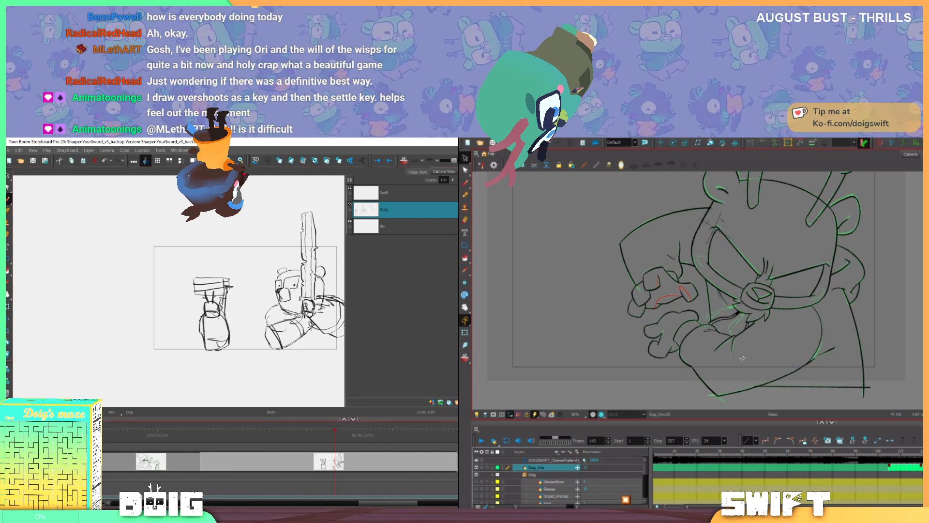
key(period)
drag(313, 343, 228, 345)
key(comma)
key(period)
key(comma)
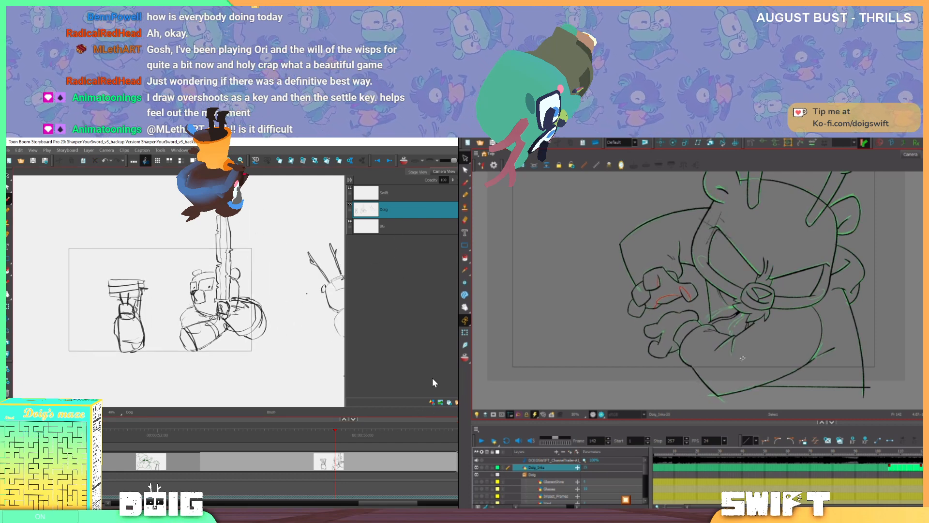
In Storyboard Pro, add a new layer above the Doig layer and try to paste the copied drawing object into it
click(439, 402)
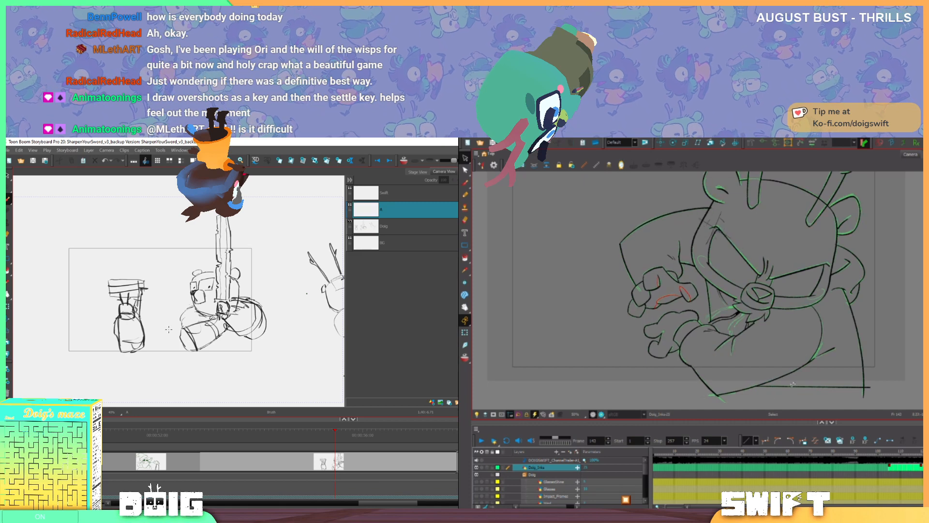
key(alt+s)
key(alt+b)
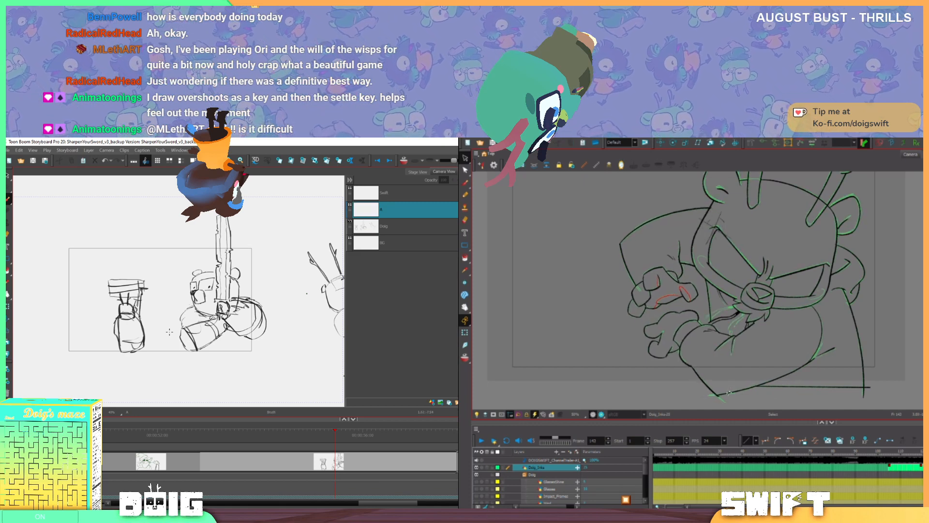
scroll(187, 325, down, 5)
scroll(187, 325, up, 2)
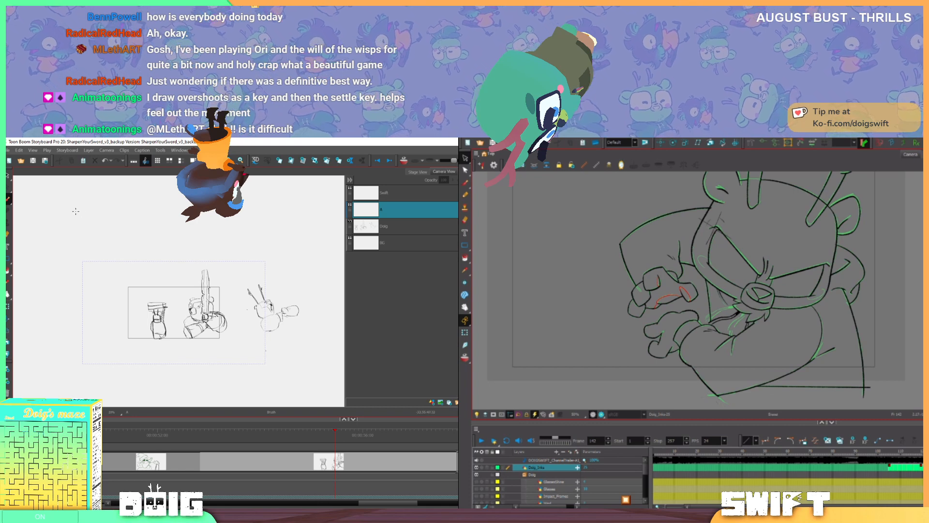
key(alt+s)
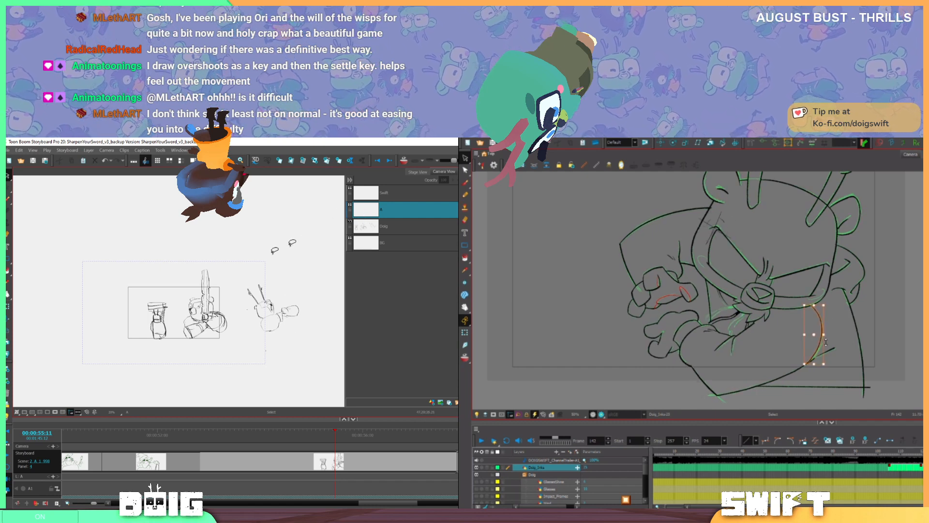
click(18, 150)
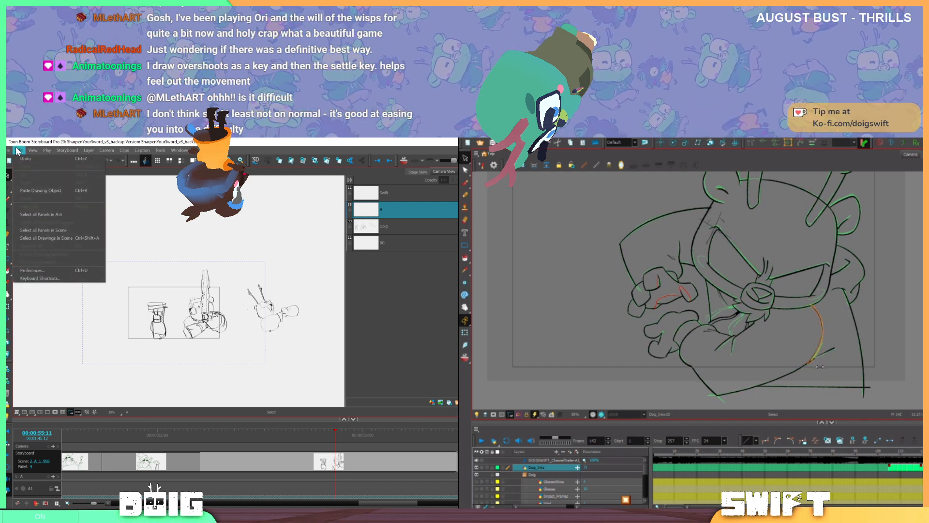
click(50, 191)
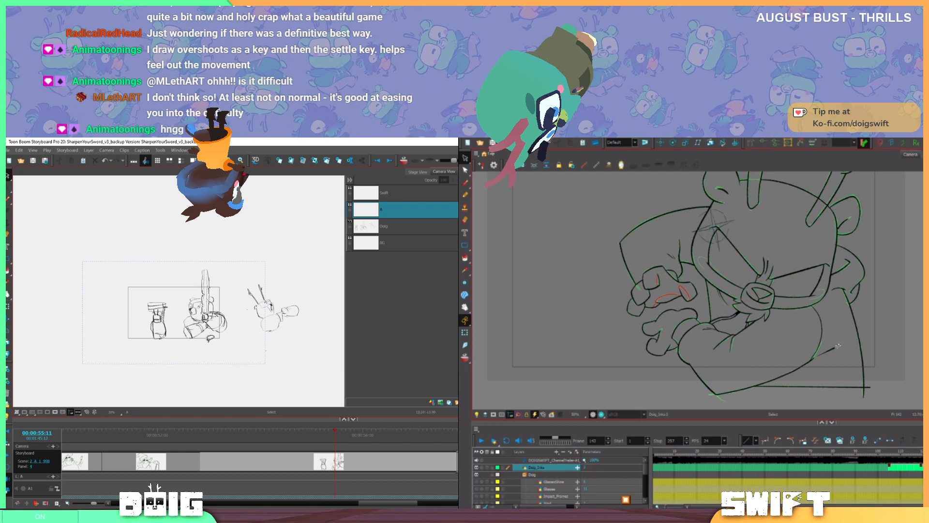
scroll(238, 343, up, 3)
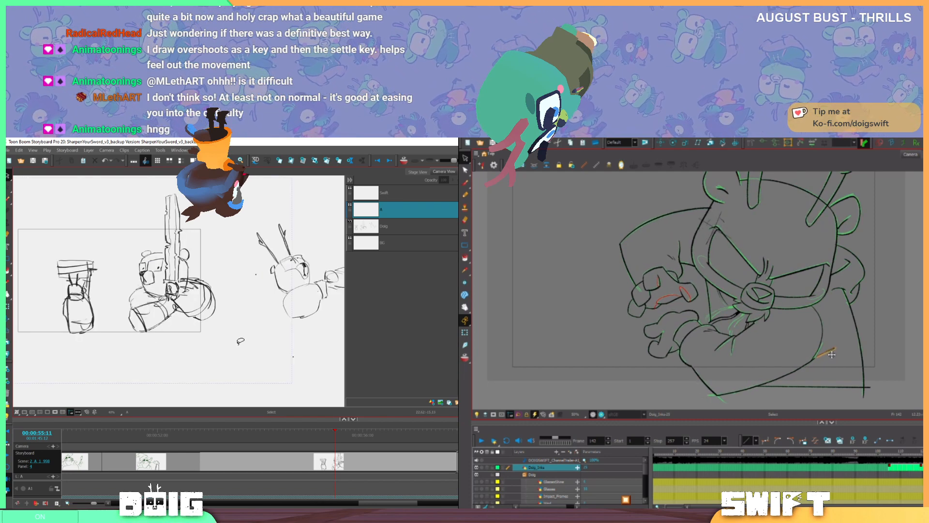
scroll(237, 342, down, 3)
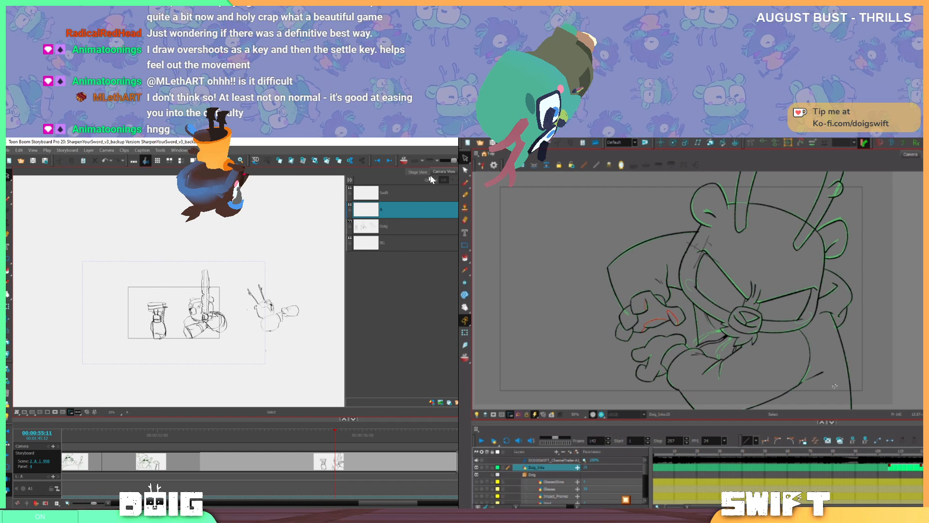
Select the Doig layer, try to paste the copied drawing object there, and look around the canvas for it
scroll(193, 314, up, 2)
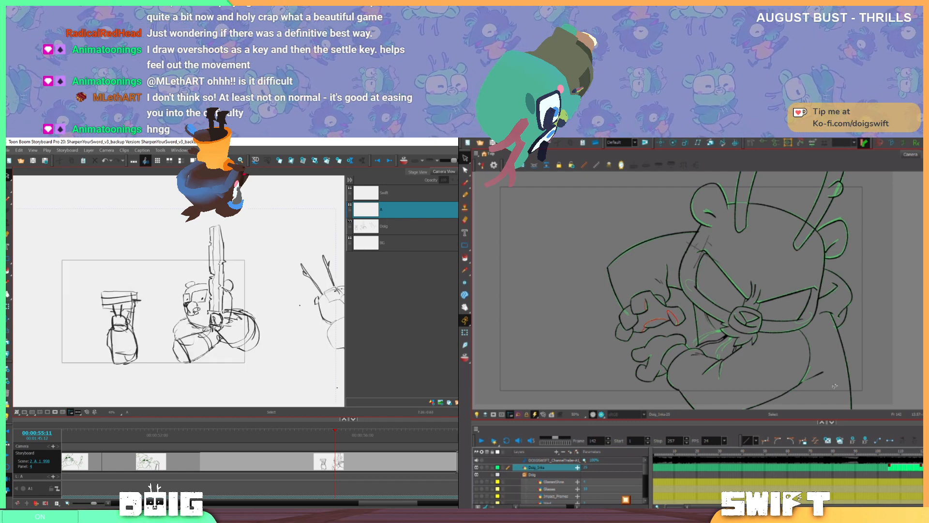
scroll(162, 302, up, 1)
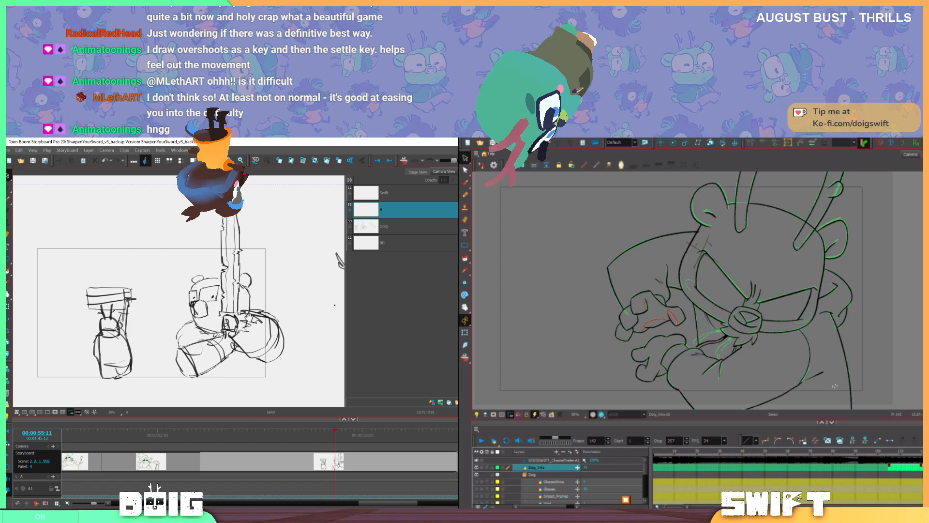
drag(246, 319, 195, 296)
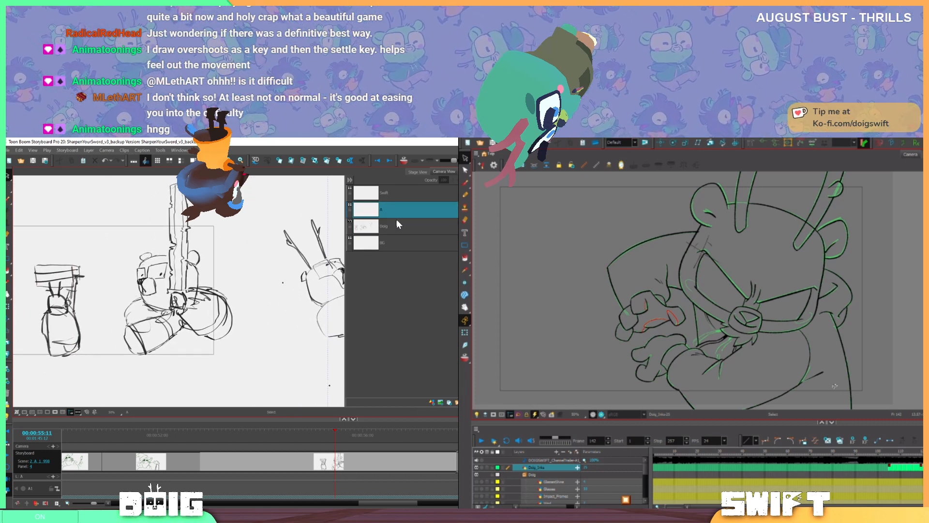
click(394, 221)
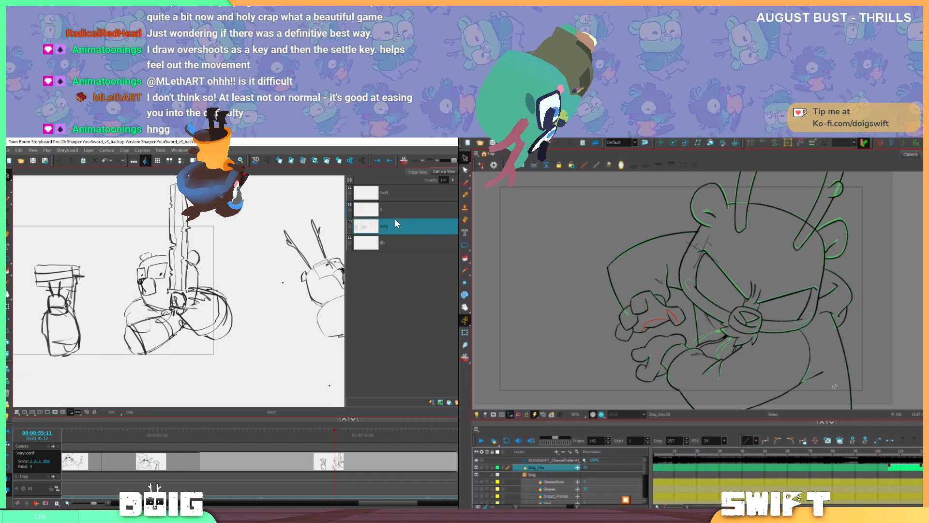
click(21, 152)
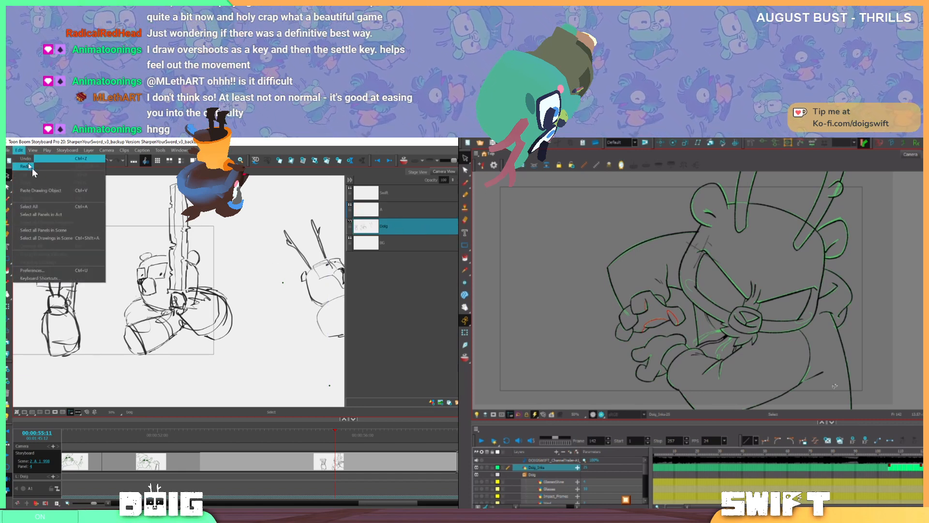
click(54, 190)
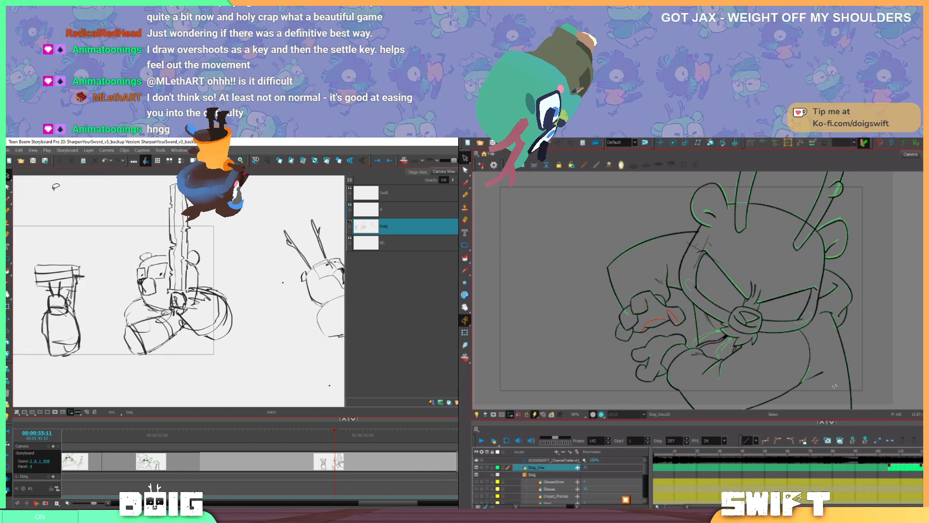
scroll(90, 293, down, 10)
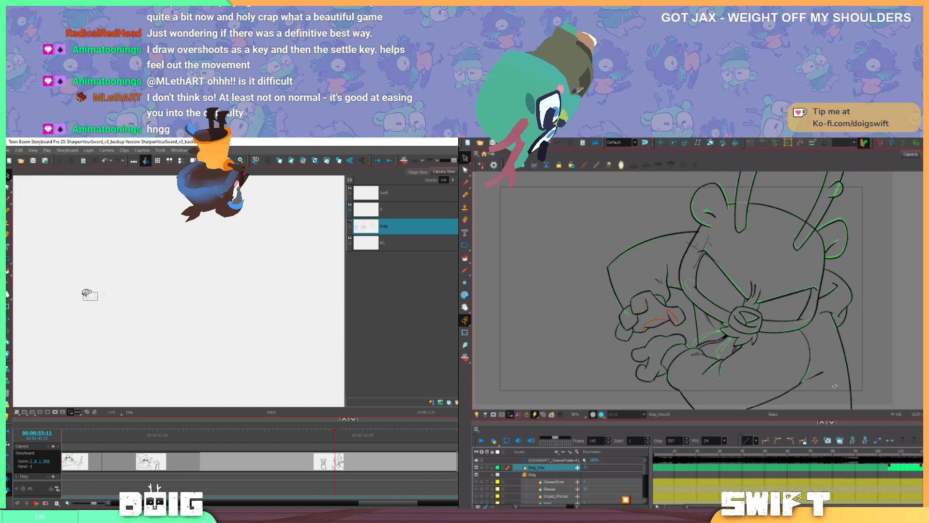
scroll(90, 293, up, 10)
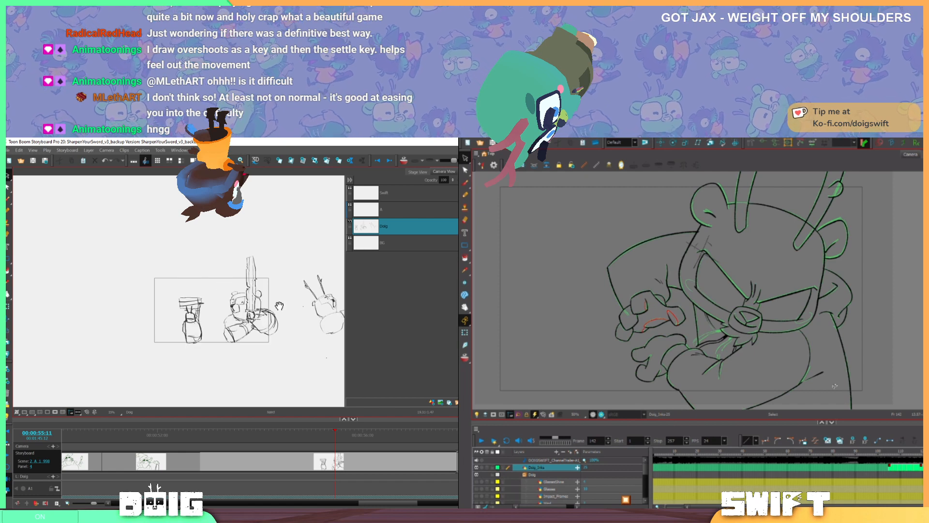
drag(279, 306, 208, 296)
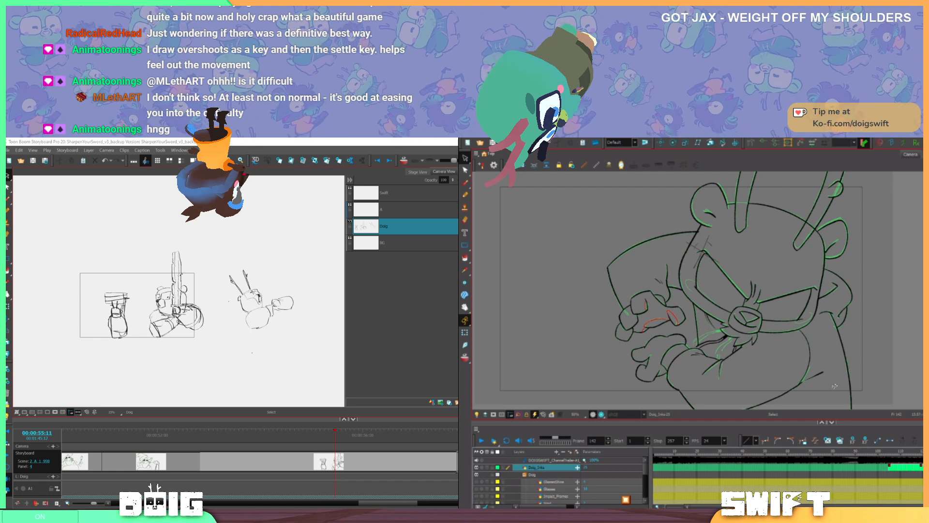
Switch to Clip Studio Paint and paste the copied sketch of the antlered character with the sword into the blank illustration
key(alt+Tab)
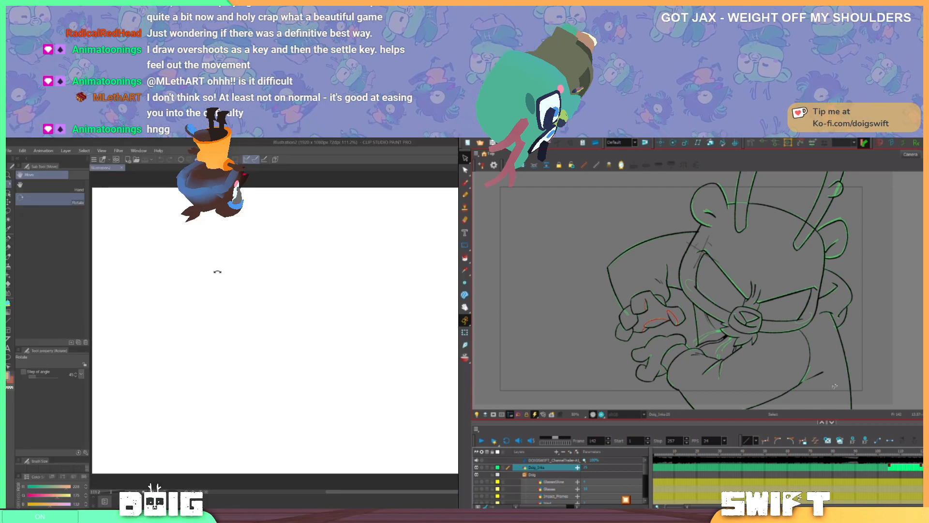
scroll(218, 272, down, 2)
key(ctrl+v)
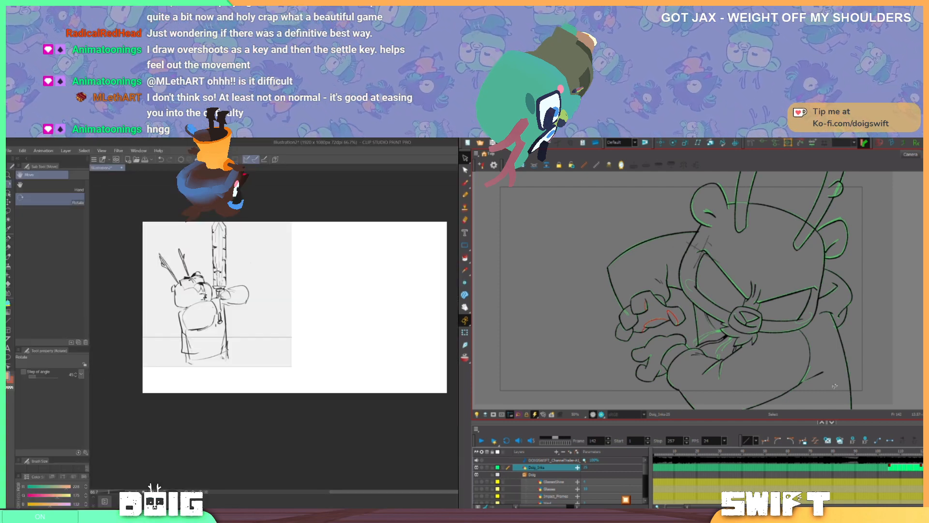
key(ctrl+z)
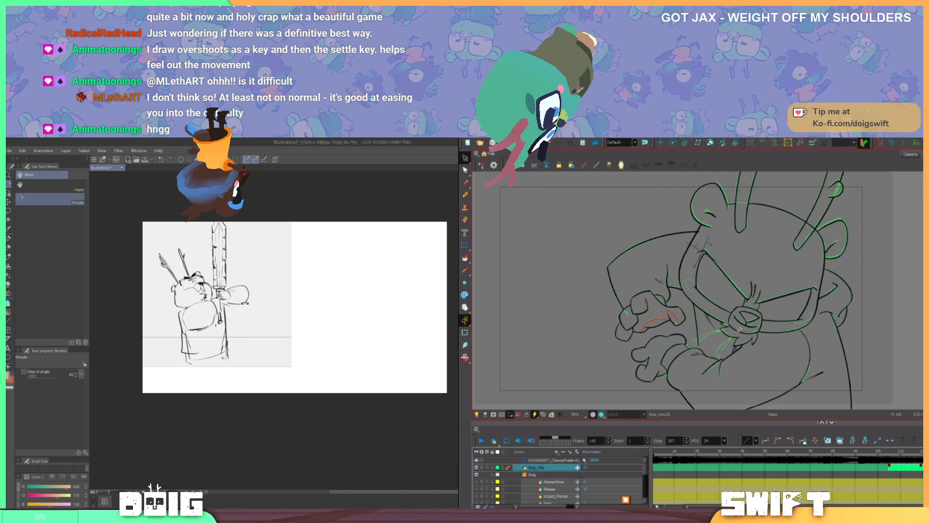
In Harmony, flip repeatedly between the two adjacent drawings to compare the antlered character's torso and arm lines
key(period)
key(comma)
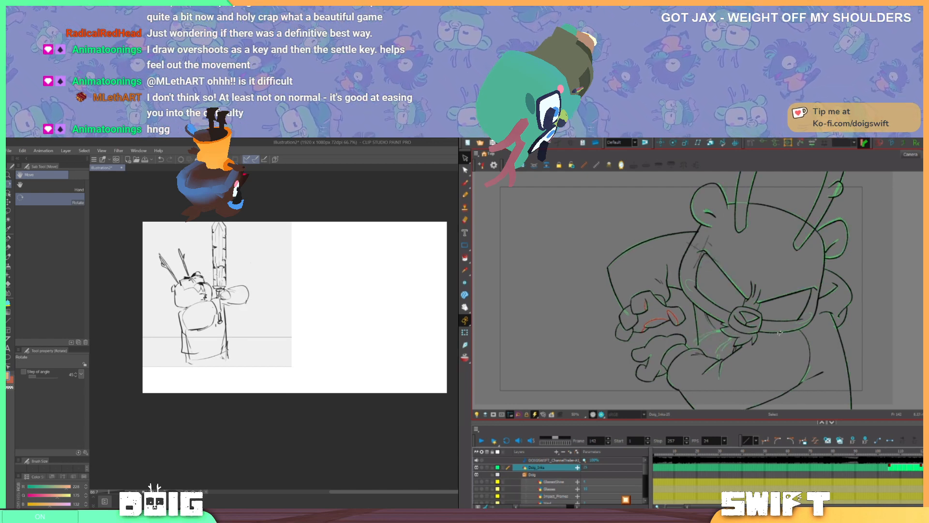
key(period)
key(comma)
key(period)
key(period)
key(comma)
drag(169, 284, 238, 280)
key(period)
key(comma)
key(period)
Select the shoulder and back lines behind the head in Harmony, select the whole Clip Studio Paint canvas, and flip Harmony's adjacent drawings
drag(824, 302, 846, 362)
drag(287, 288, 278, 316)
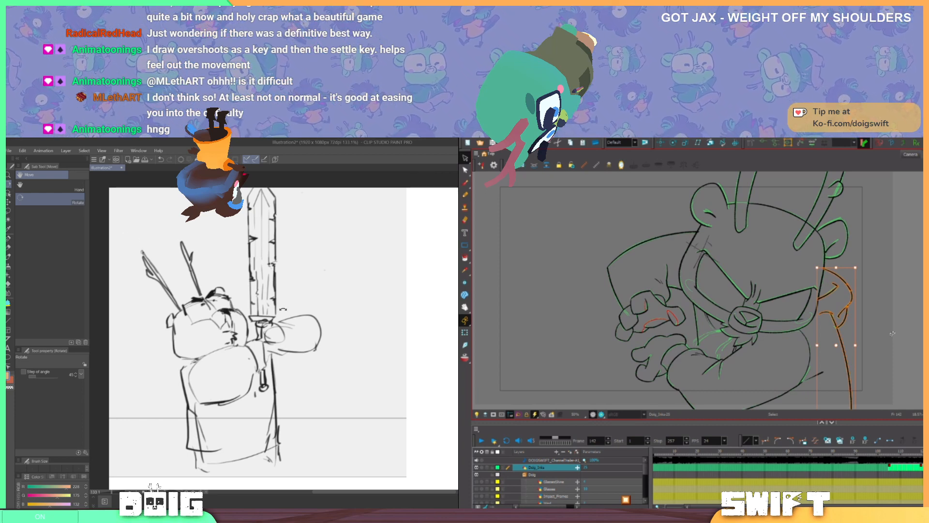
key(ctrl+a)
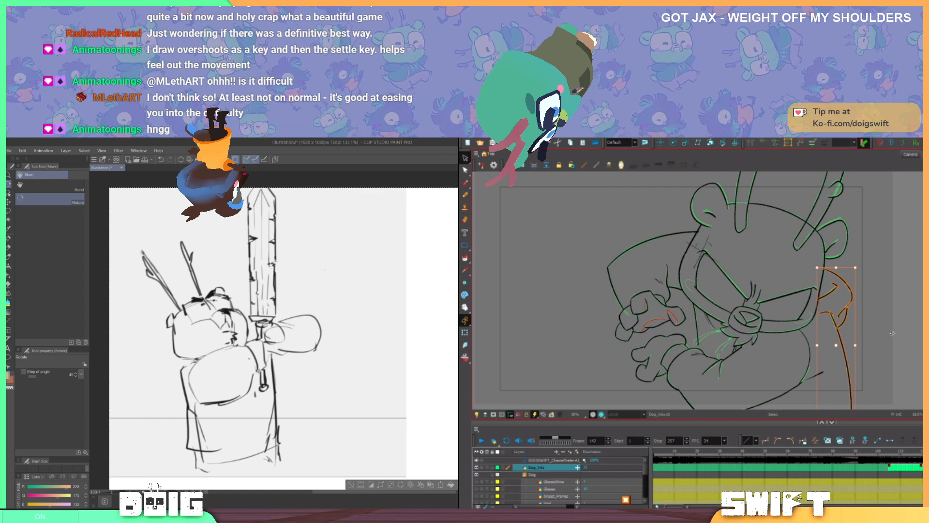
key(period)
key(comma)
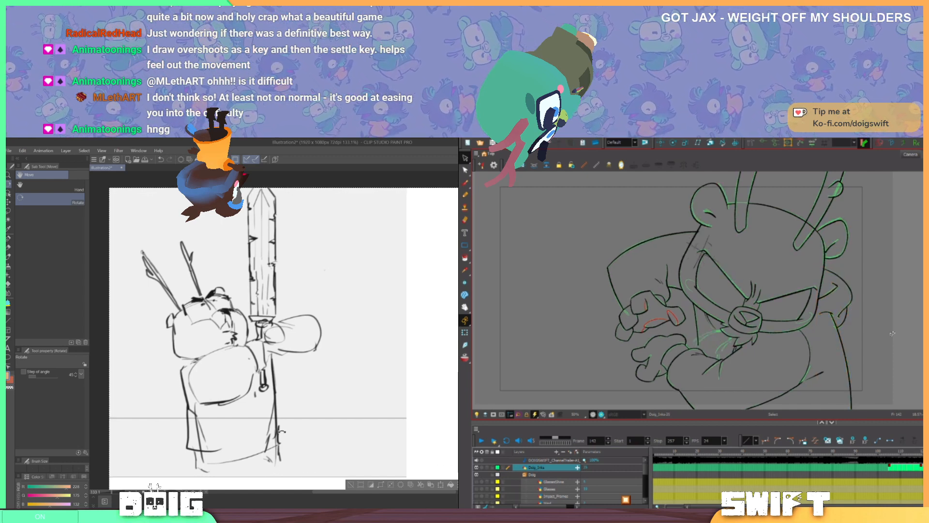
key(period)
key(period)
key(comma)
Switch back to Storyboard Pro and try pasting the drawing object into the Doig layer, while comparing the adjacent drawings in Harmony
key(alt+Tab)
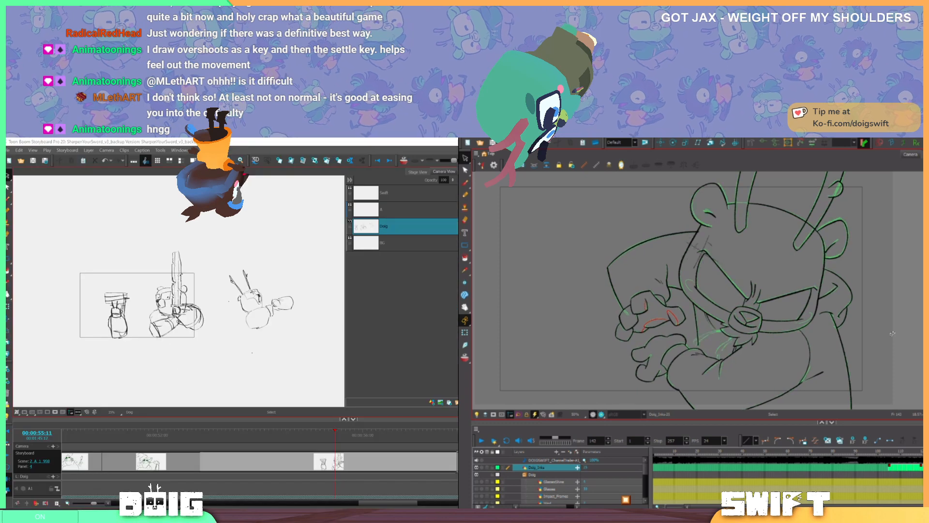
click(19, 150)
key(comma)
key(period)
key(comma)
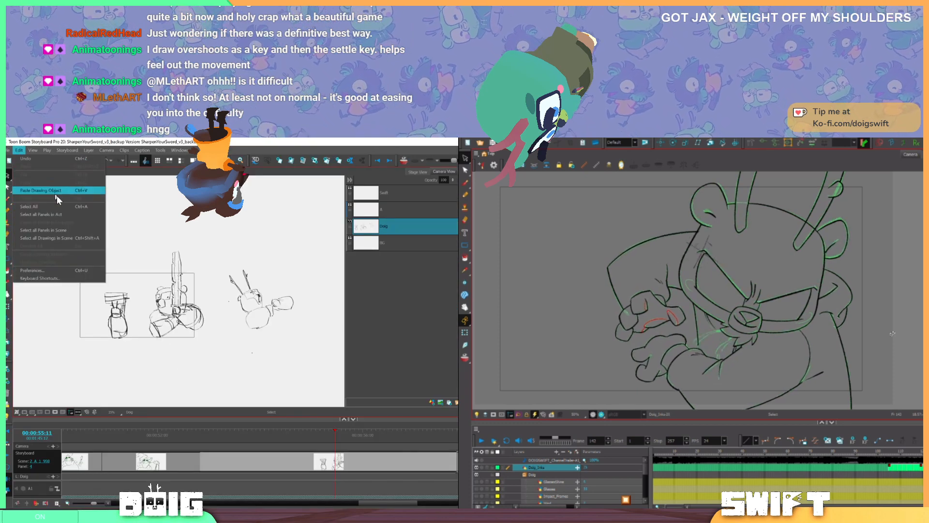
key(period)
click(63, 190)
key(comma)
key(period)
key(comma)
scroll(106, 251, down, 4)
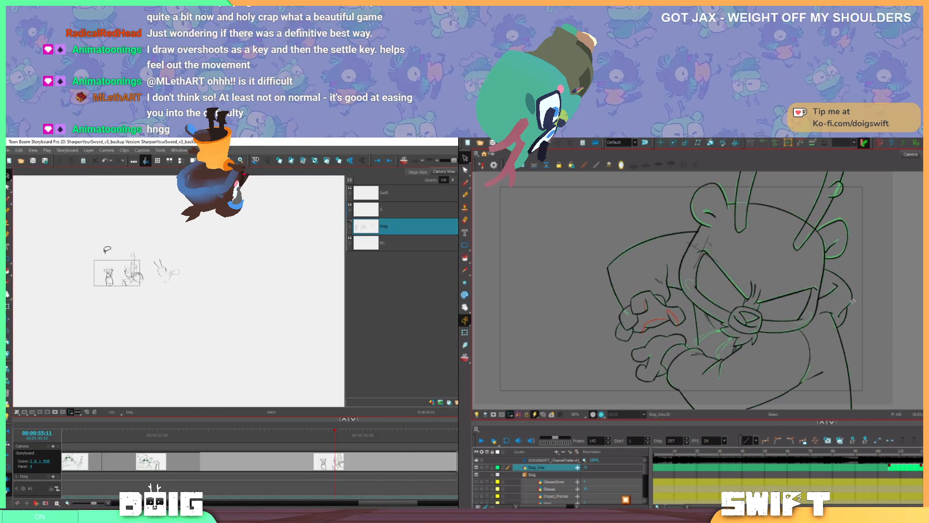
key(period)
key(comma)
scroll(94, 253, up, 5)
key(period)
key(comma)
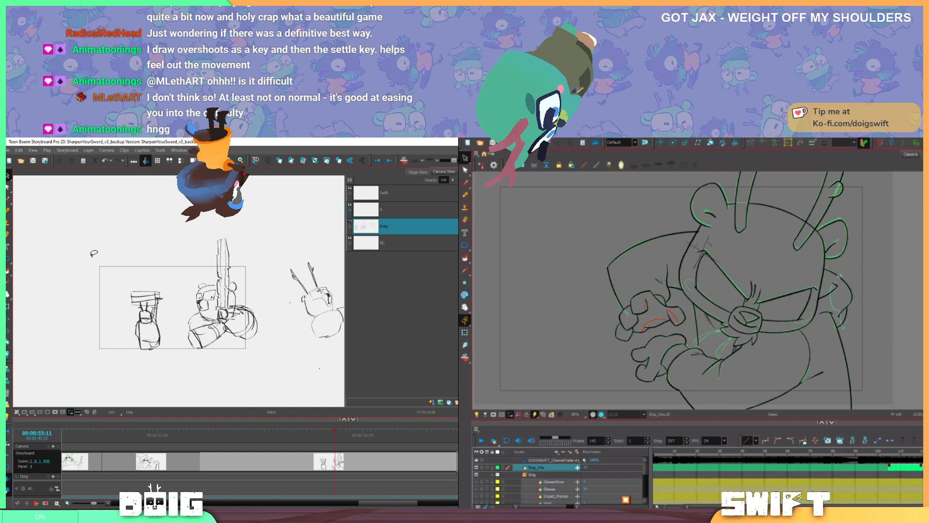
Select the shoulder lines behind the head in Harmony, and create a new Clip Studio Paint illustration from the clipboard
click(854, 304)
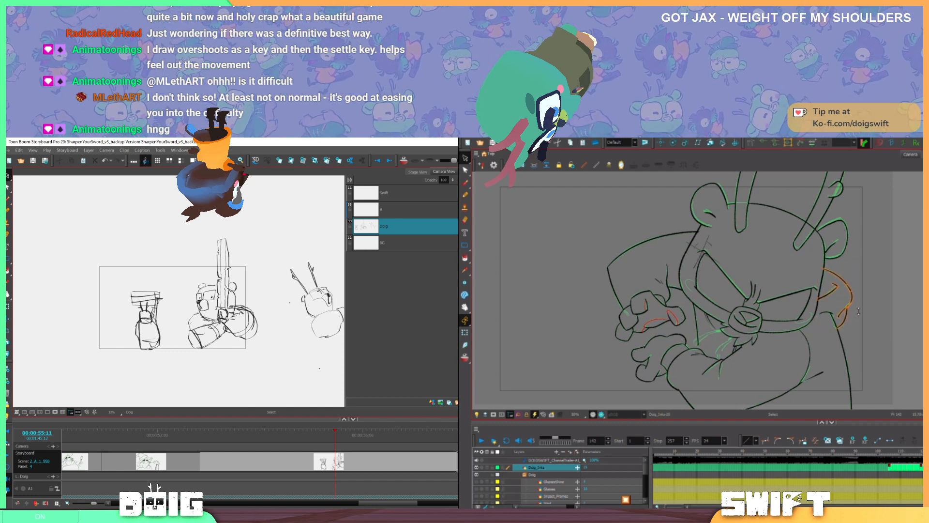
click(874, 308)
click(156, 512)
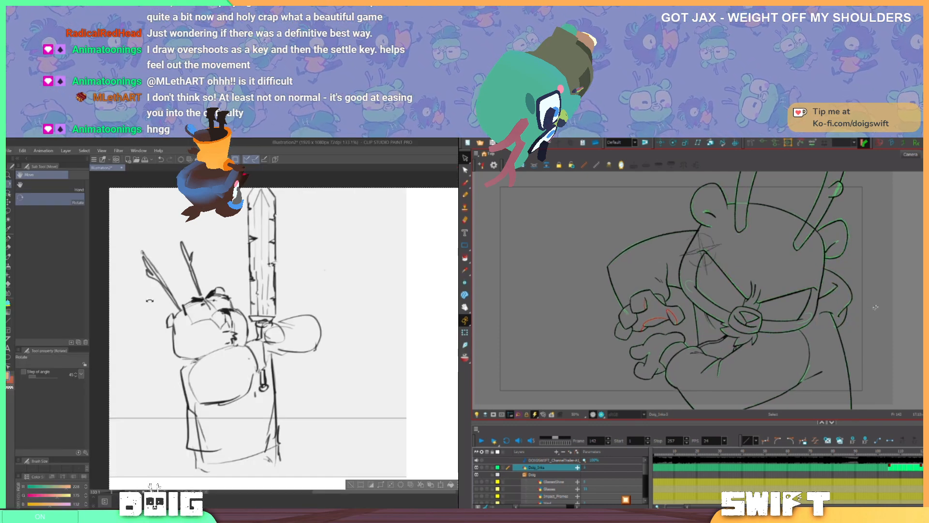
click(8, 148)
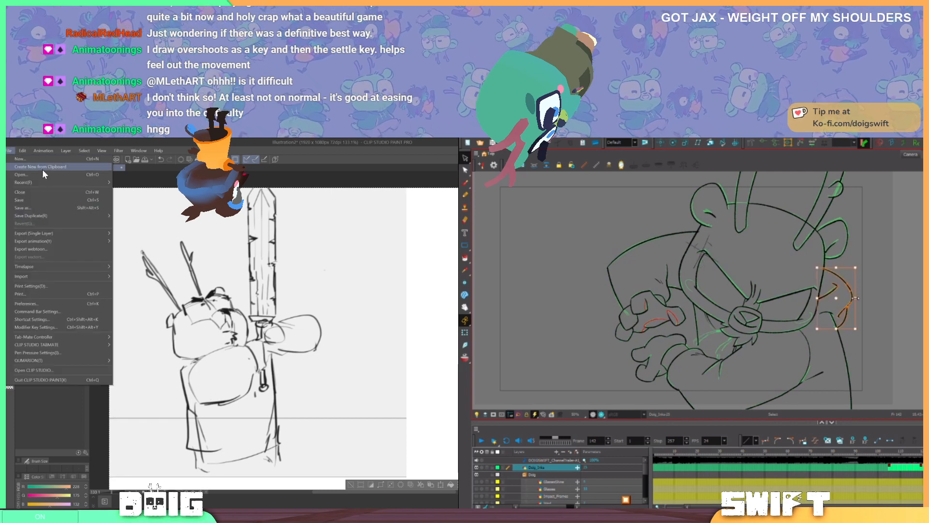
click(50, 168)
click(872, 304)
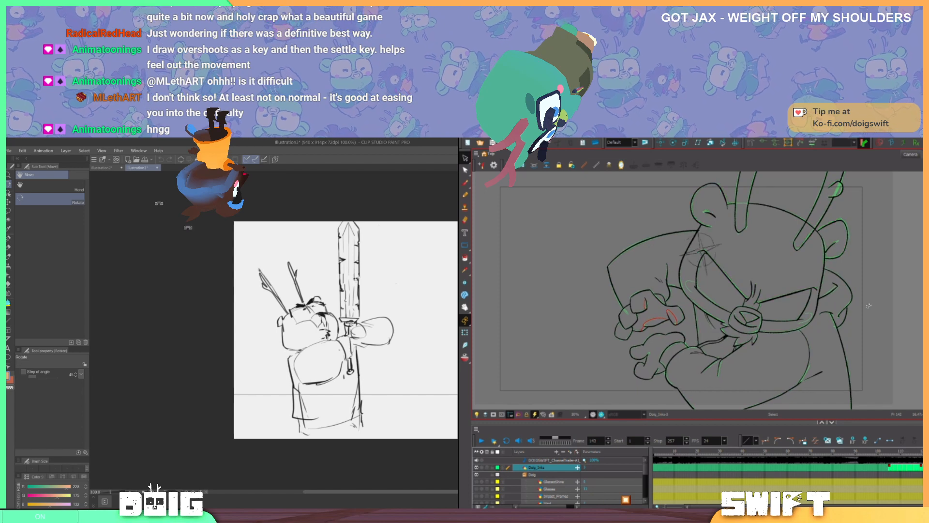
Start saving the Clip Studio Paint illustration under a new file in CURRENT PROJECTS, with PNG as the format
click(8, 150)
click(60, 207)
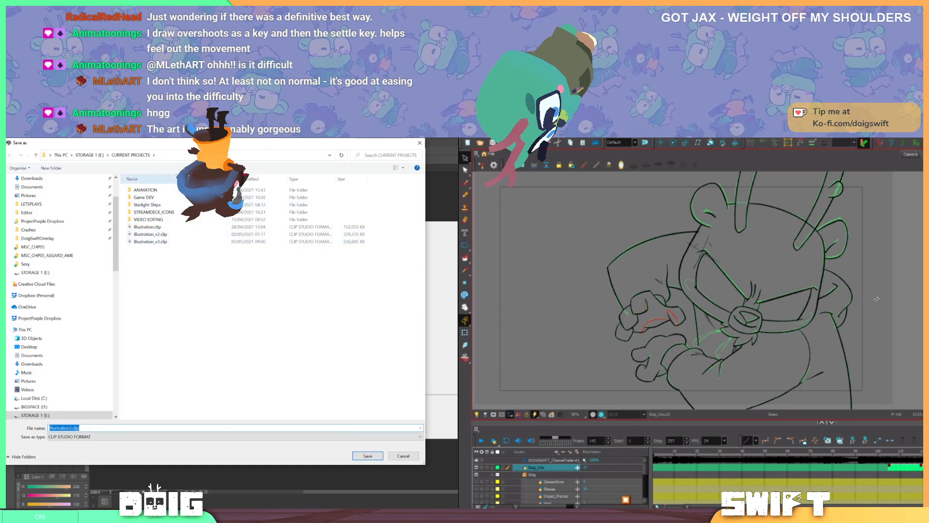
click(87, 437)
key(Down)
key(Down)
key(Down)
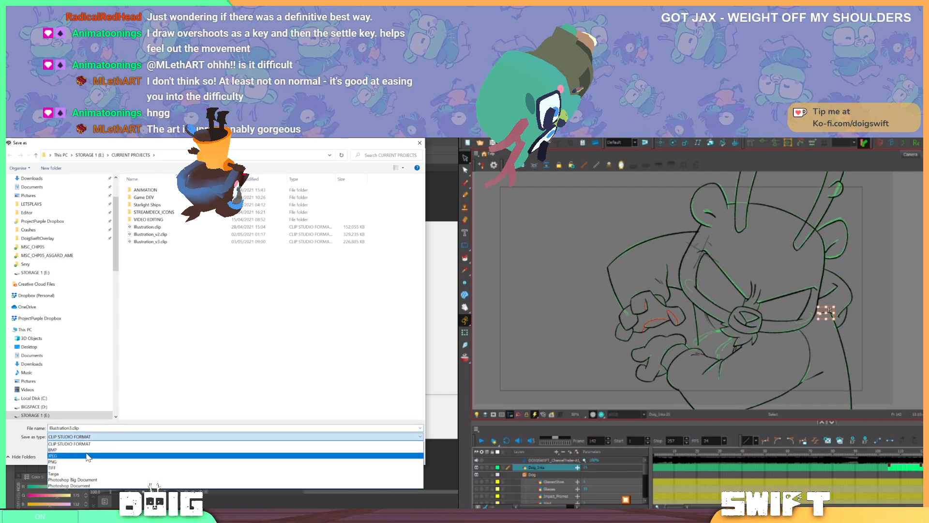
key(Return)
Name the file doigbear_panel.png and save it, accepting that layer information is not kept
click(72, 428)
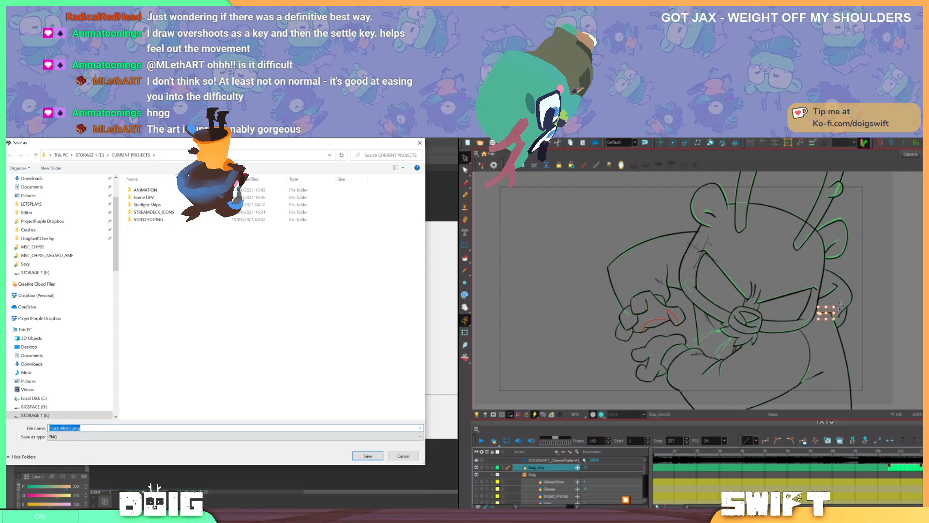
drag(72, 428, 48, 429)
text(doigbea)
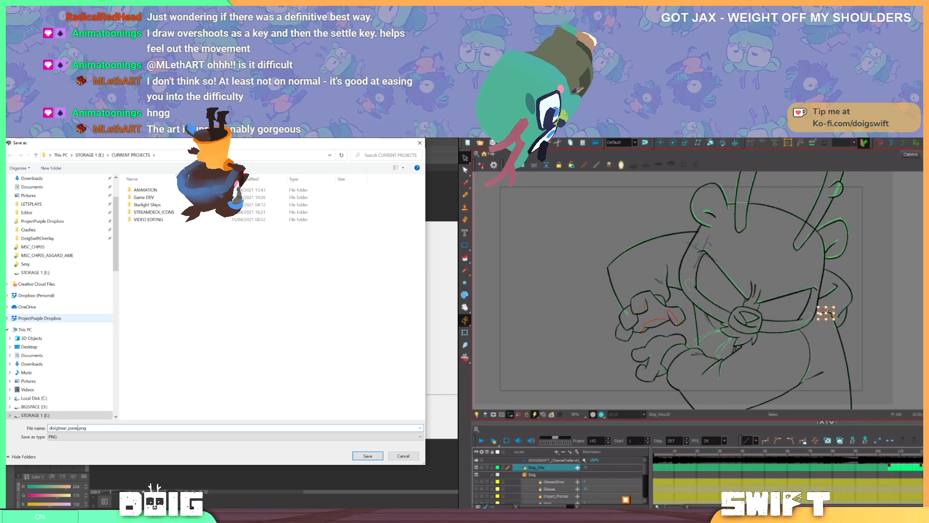
text(r_panel)
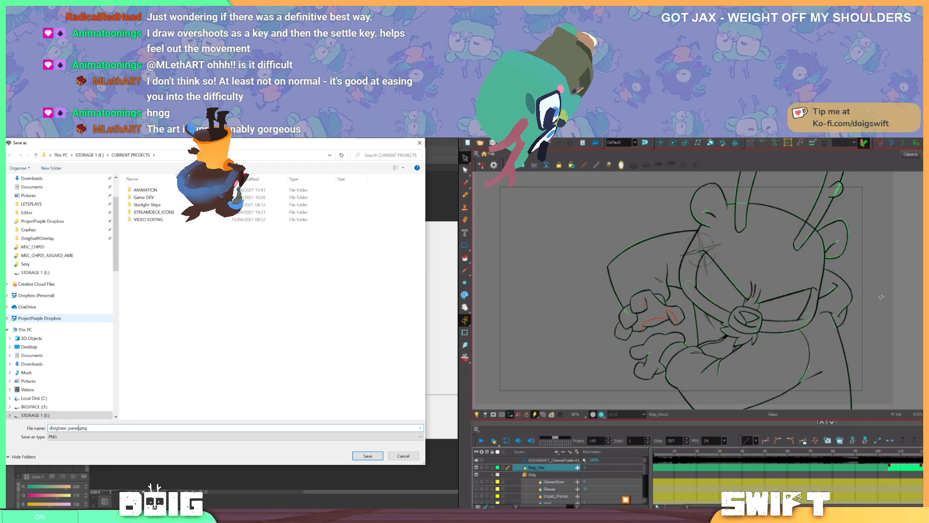
click(367, 456)
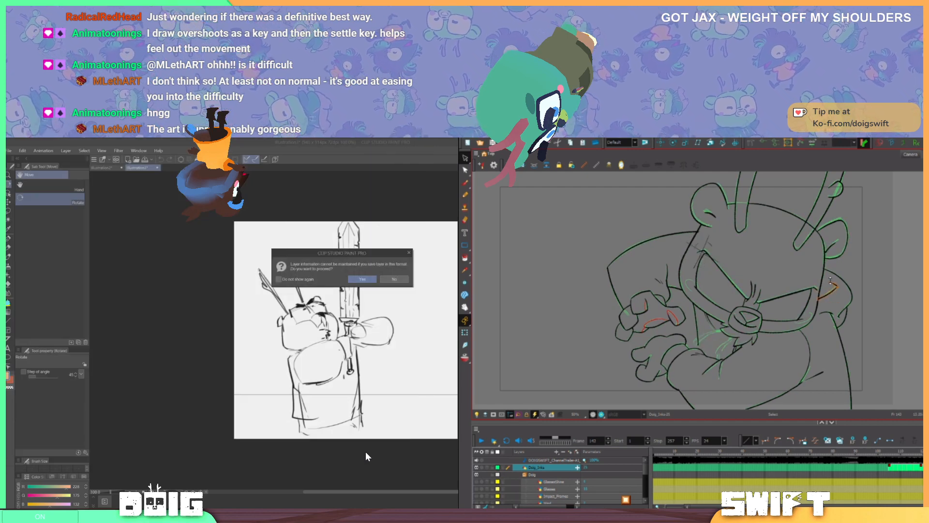
click(362, 279)
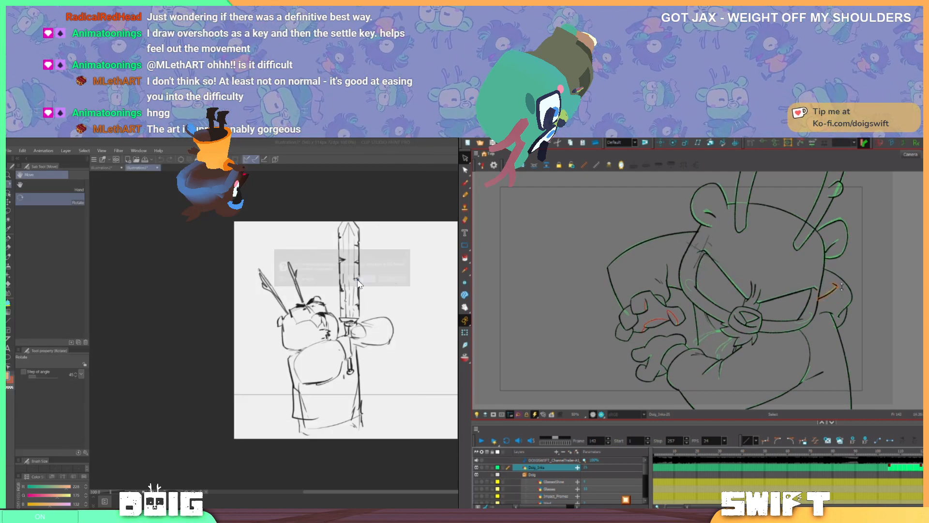
Switch to Storyboard Pro and bring the doigbear_panel image into the panel as a new layer, with layer A selected
click(870, 277)
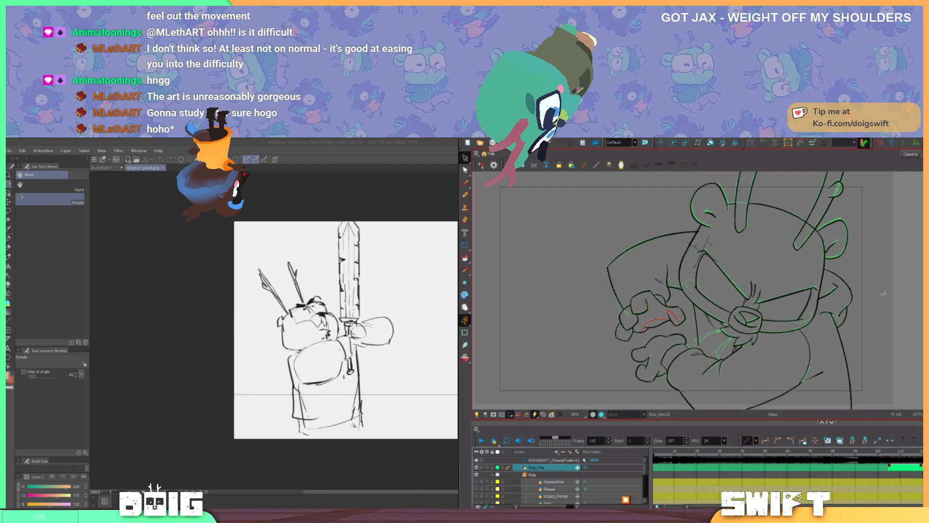
key(.)
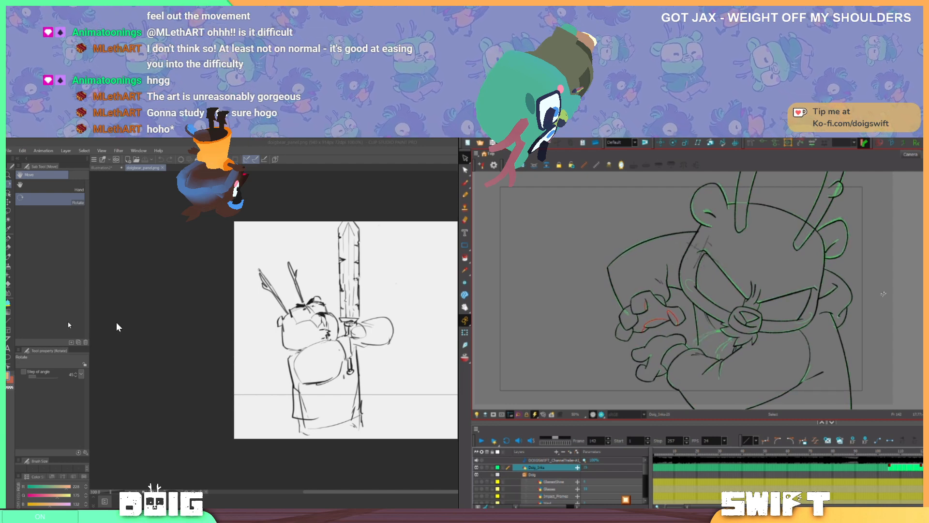
key(alt+Tab)
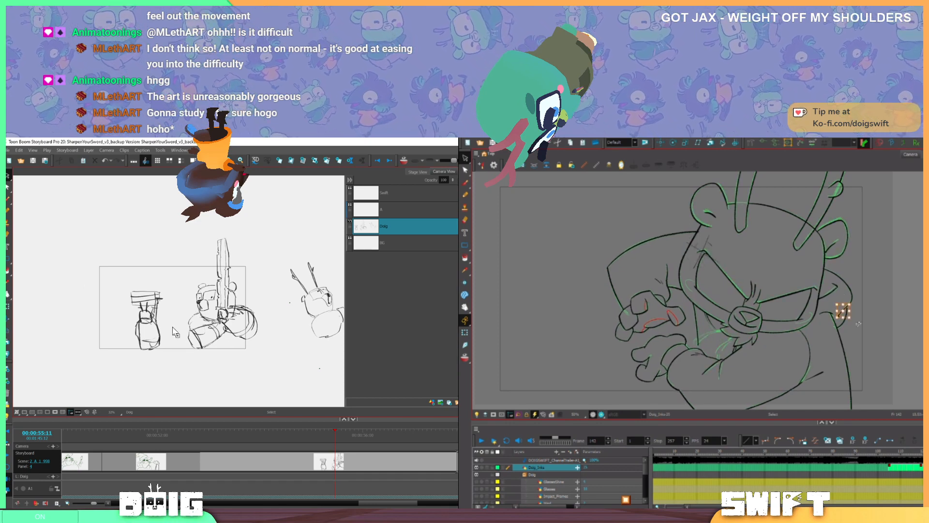
key(ctrl+v)
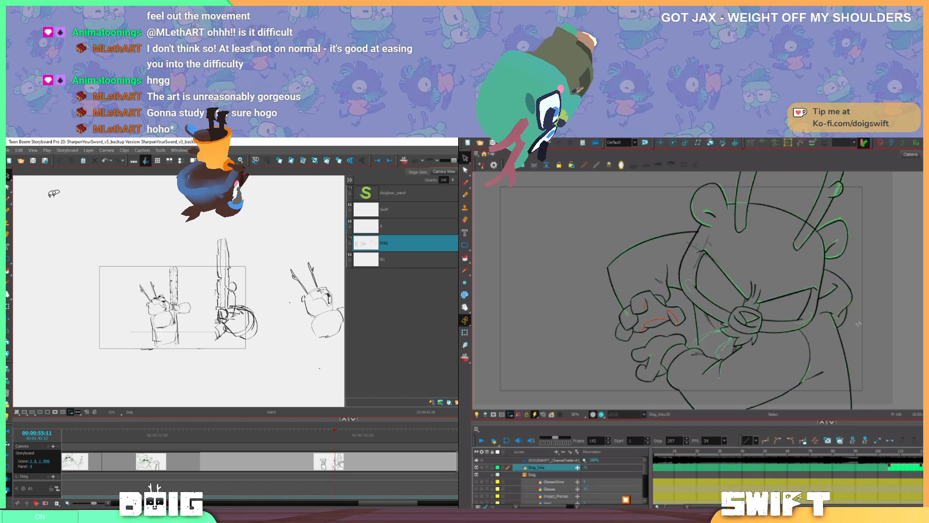
key(ctrl+z)
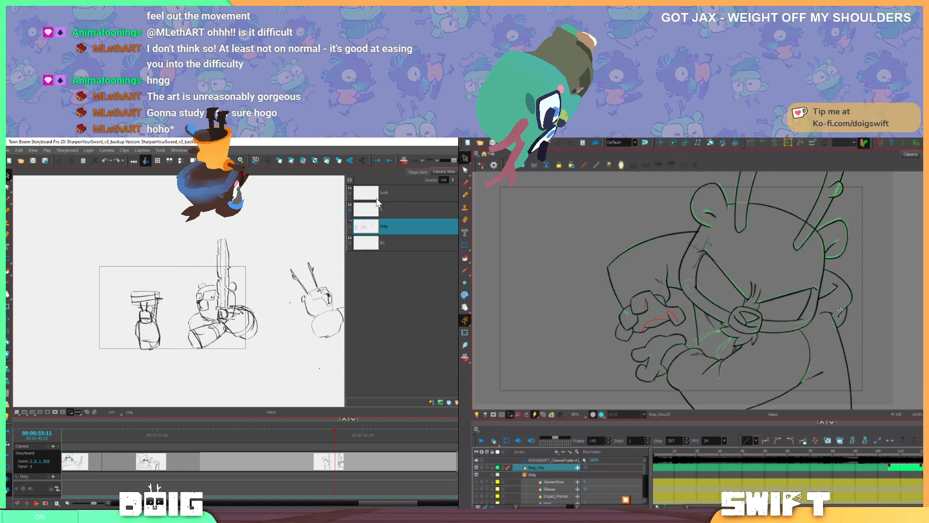
click(387, 214)
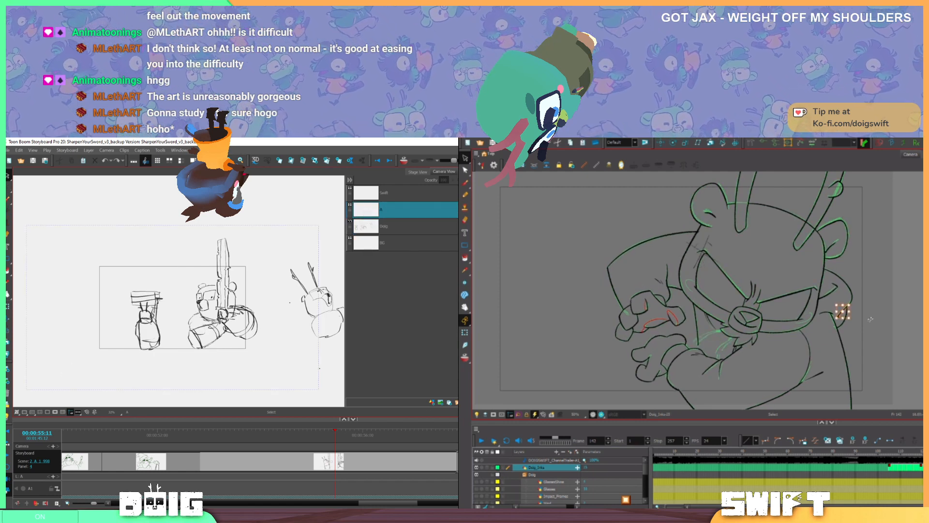
double_click(132, 315)
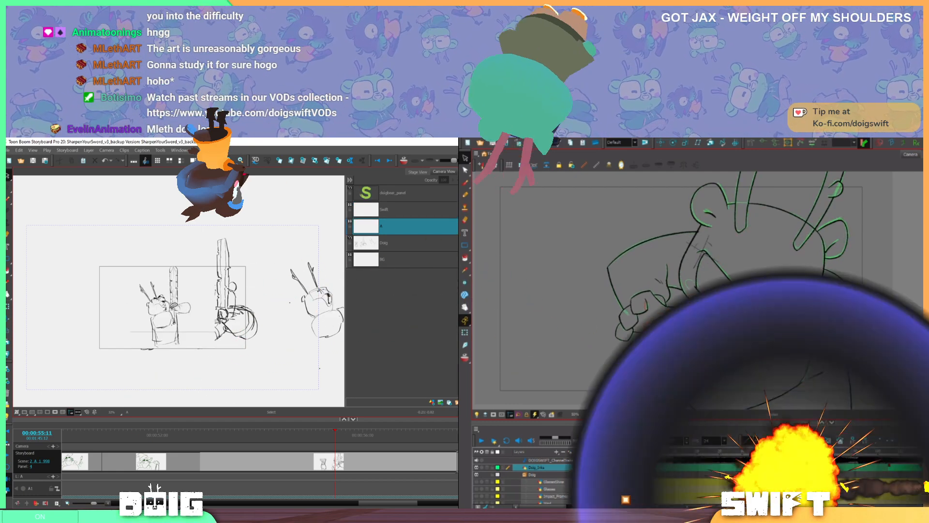
Select the doigbear_panel layer and move its image over the small sketch beside the large sword character
mouse_move(172, 239)
mouse_down()
mouse_move(190, 276)
mouse_move(158, 238)
mouse_up()
scroll(157, 286, up, 3)
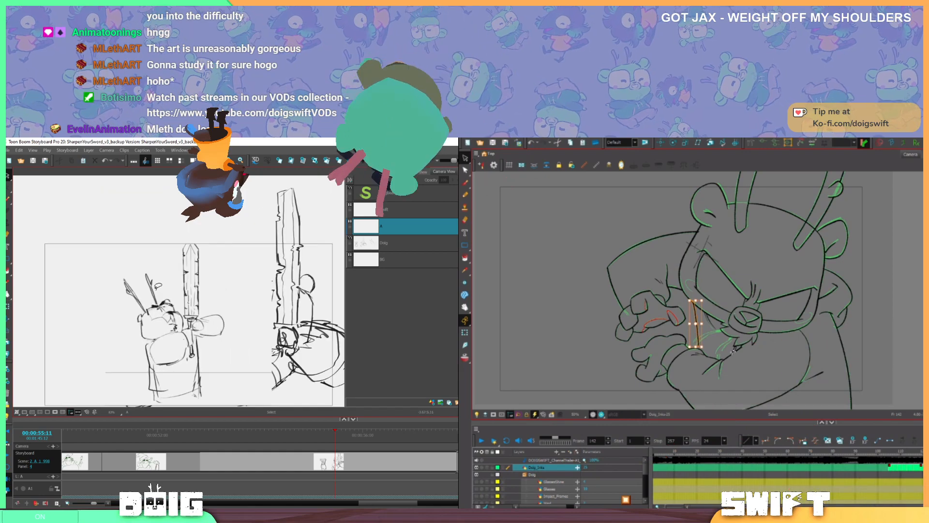
click(732, 353)
key(Escape)
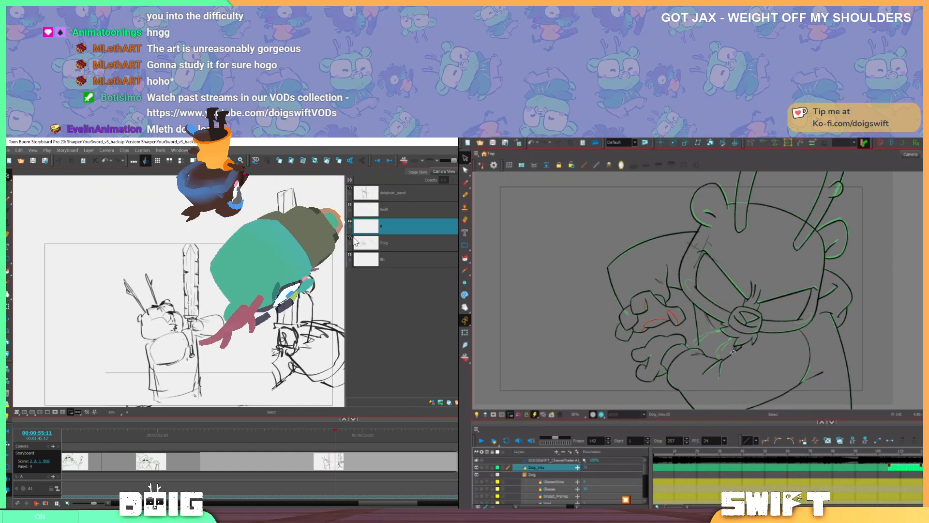
click(360, 199)
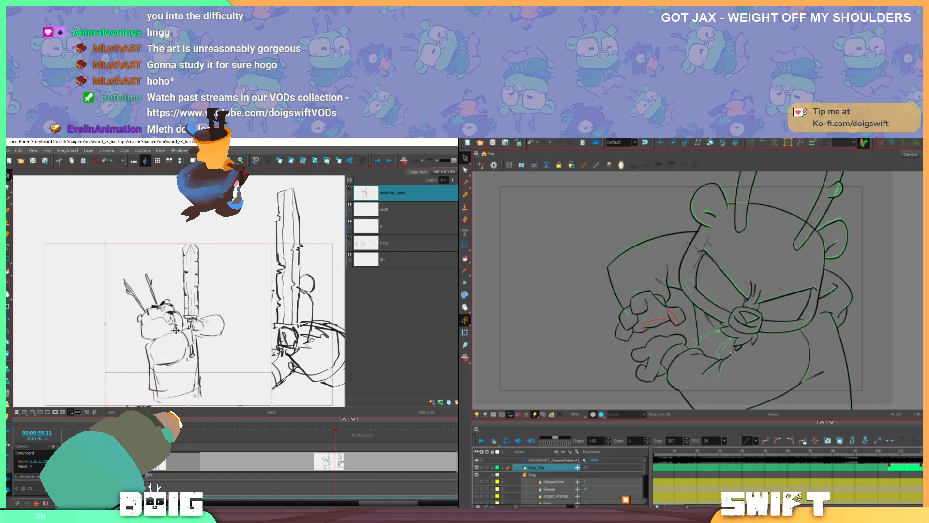
drag(176, 329, 127, 323)
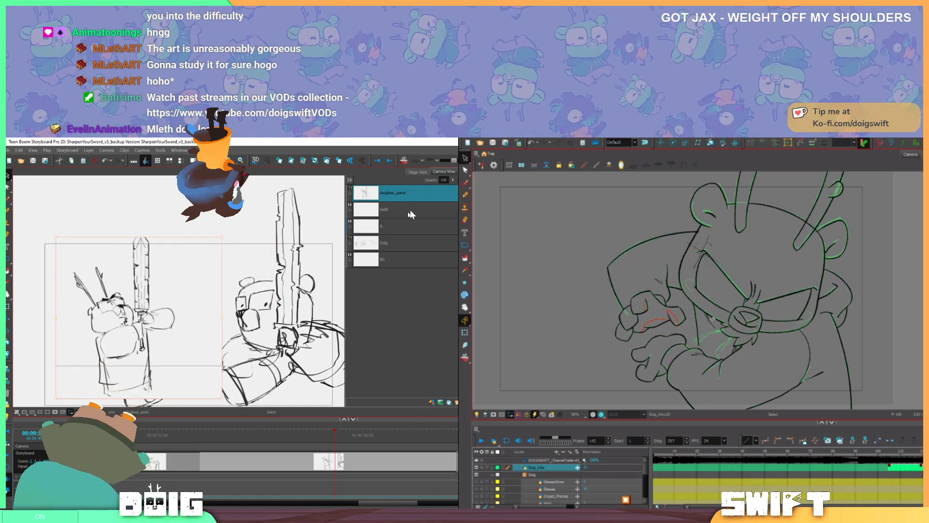
Move the doigbear_panel layer between the Doig and BG layers, and hide the Doig layer
drag(411, 194, 390, 266)
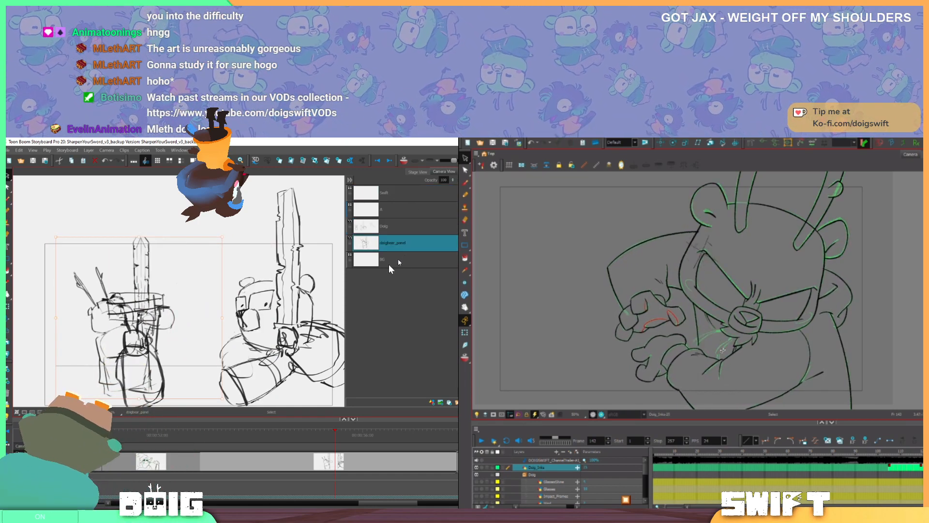
mouse_move(189, 344)
mouse_down()
mouse_move(145, 309)
mouse_move(148, 286)
mouse_move(170, 328)
mouse_move(182, 326)
mouse_up()
click(350, 221)
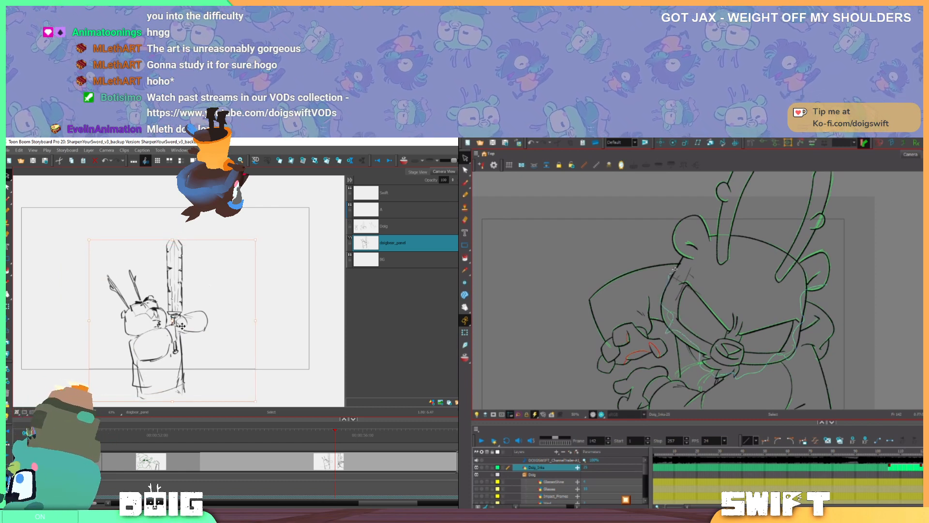
Enlarge the imported sword sketch slightly and reposition it within the camera frame
drag(182, 326, 180, 326)
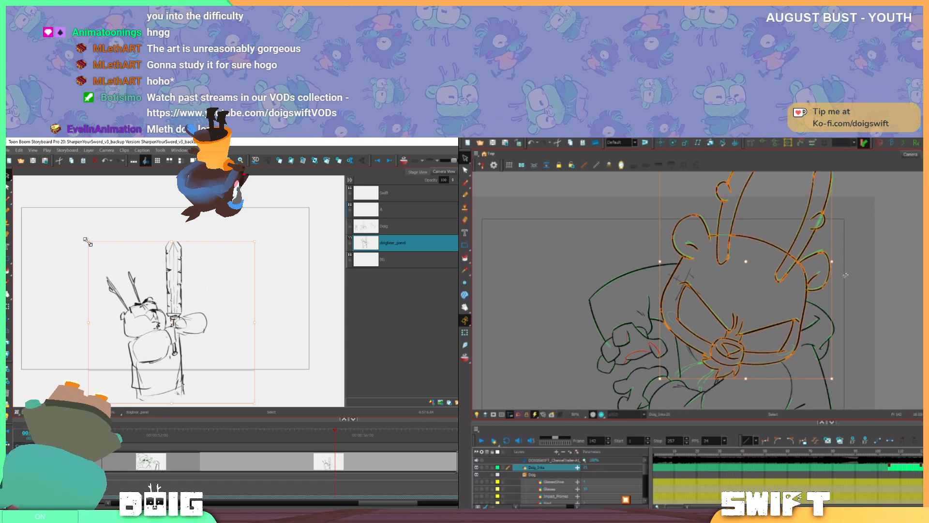
drag(88, 241, 75, 226)
drag(185, 312, 192, 315)
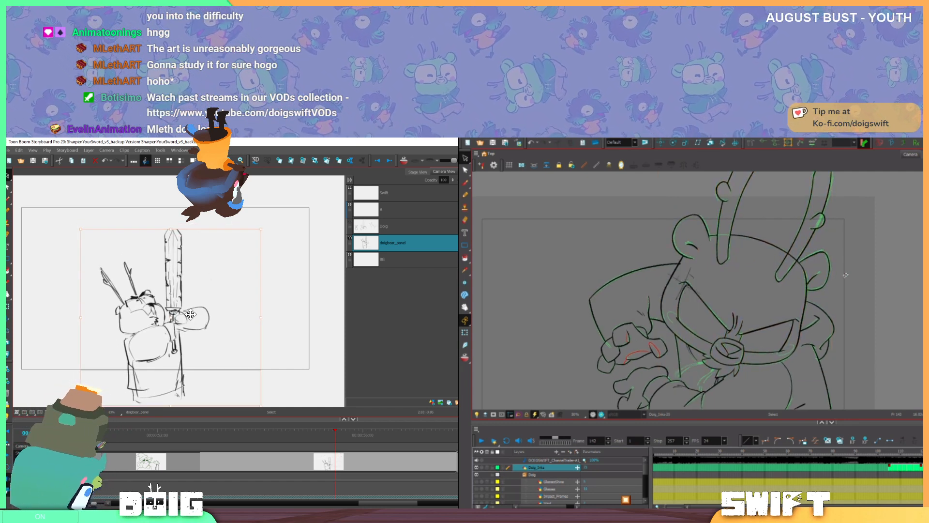
Flip between the adjacent drawings in Harmony and select the lines of the ear beside the far antler
key(period)
key(comma)
key(period)
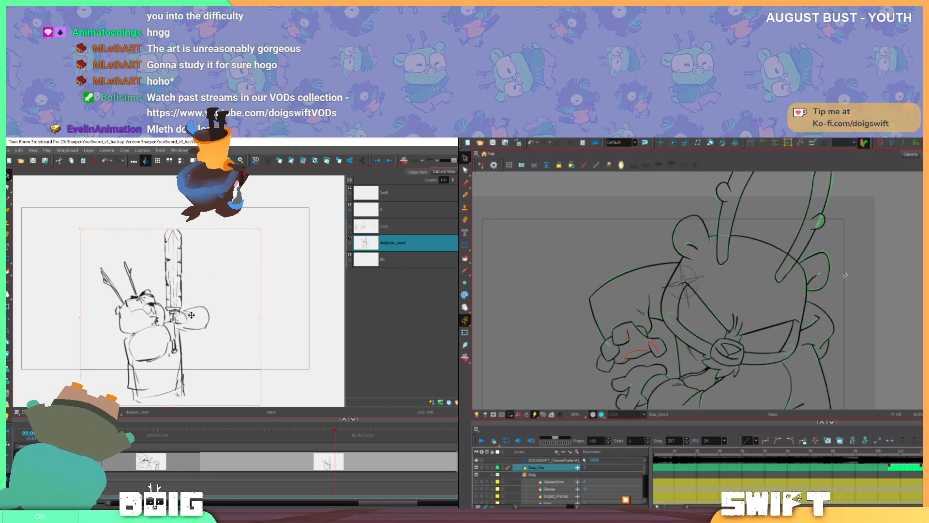
mouse_move(819, 258)
mouse_down()
mouse_move(835, 232)
mouse_move(819, 242)
mouse_up()
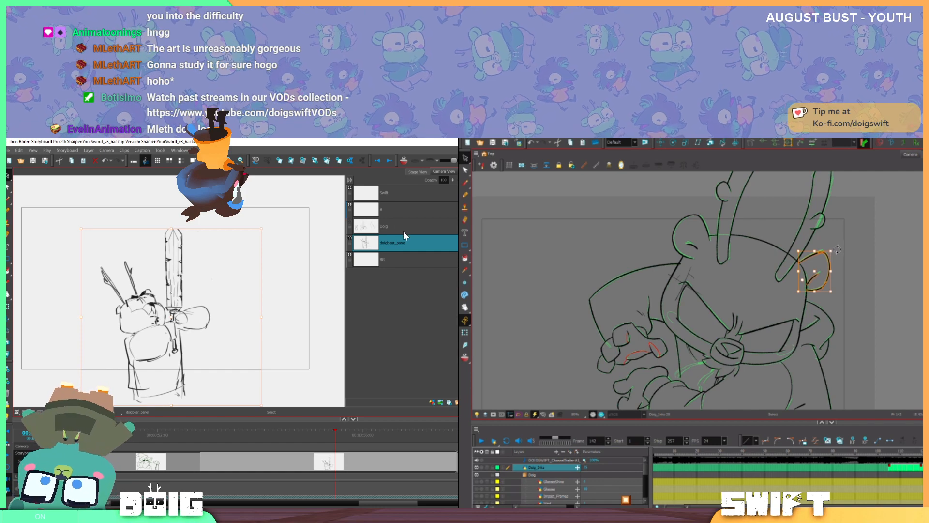
Draw a pointed tip on top of the sword blade in Storyboard Pro's layer A, while checking the ear lines in Harmony
click(403, 209)
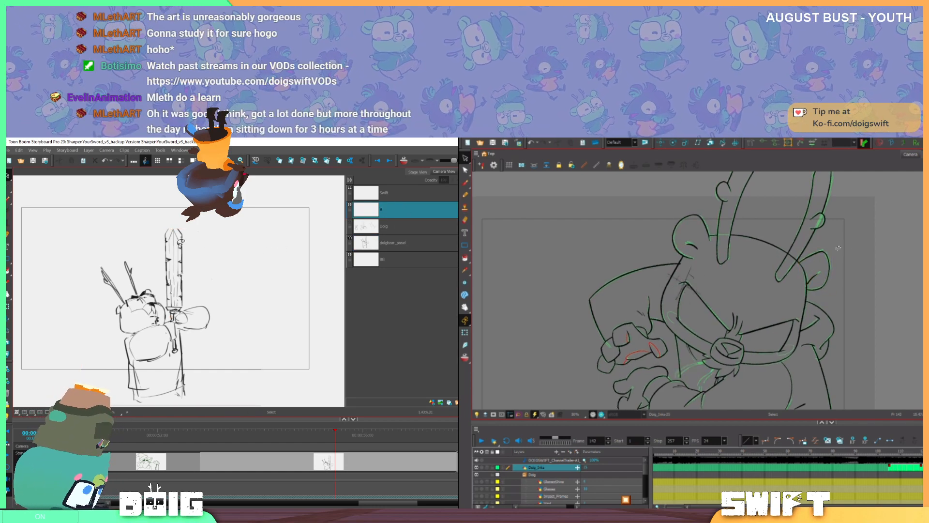
scroll(135, 290, up, 5)
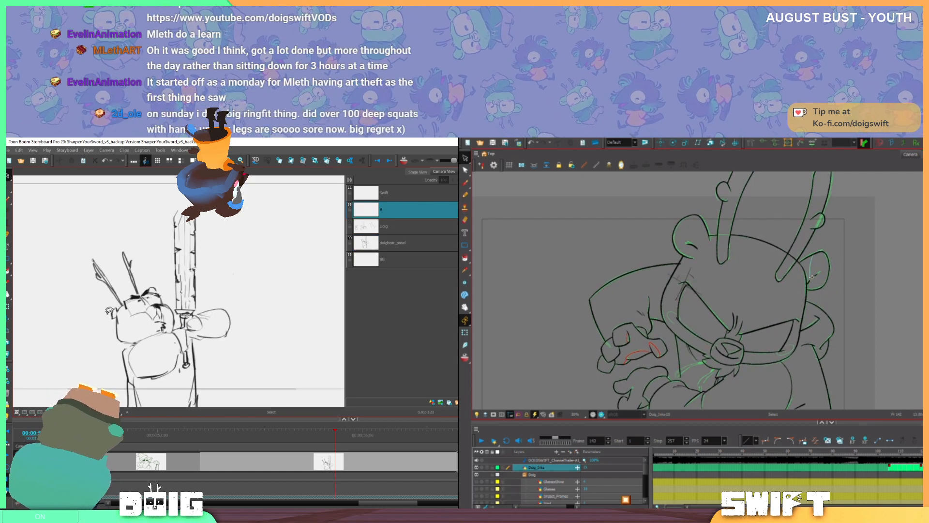
click(820, 250)
drag(213, 254, 165, 337)
drag(193, 286, 170, 329)
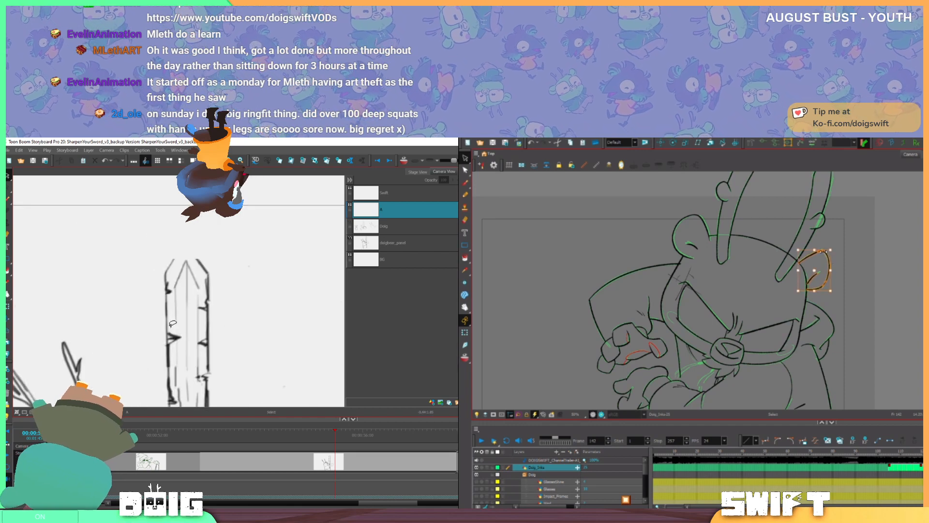
click(861, 240)
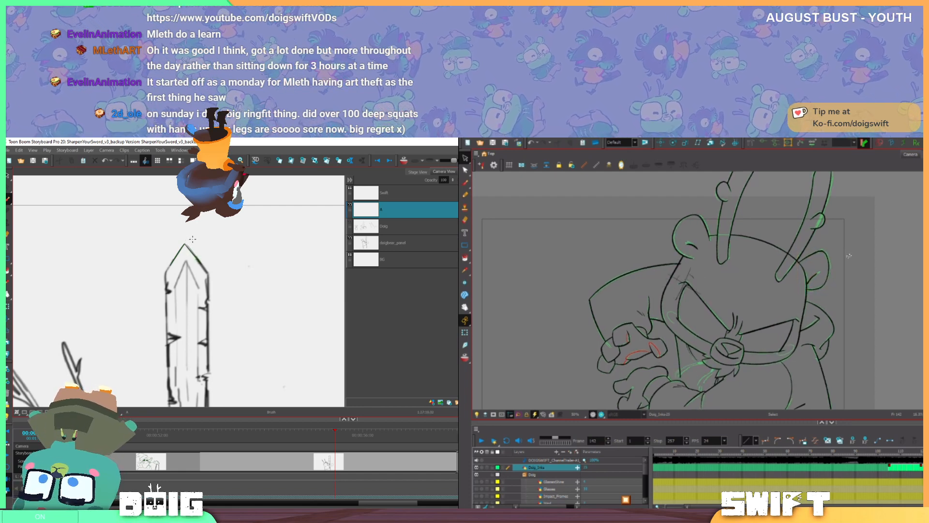
click(812, 270)
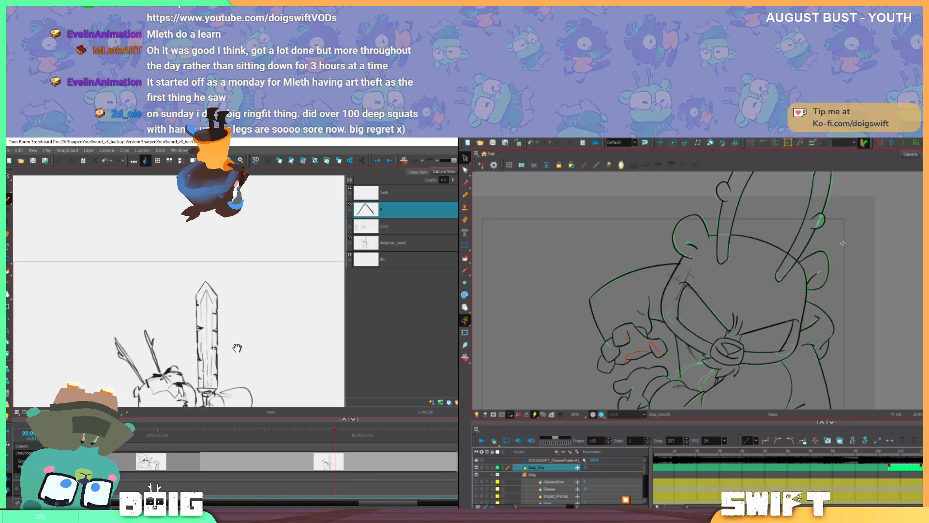
Select the outer line of the ear beside the far antler in Harmony and compare it across the adjacent drawings
drag(830, 252, 833, 252)
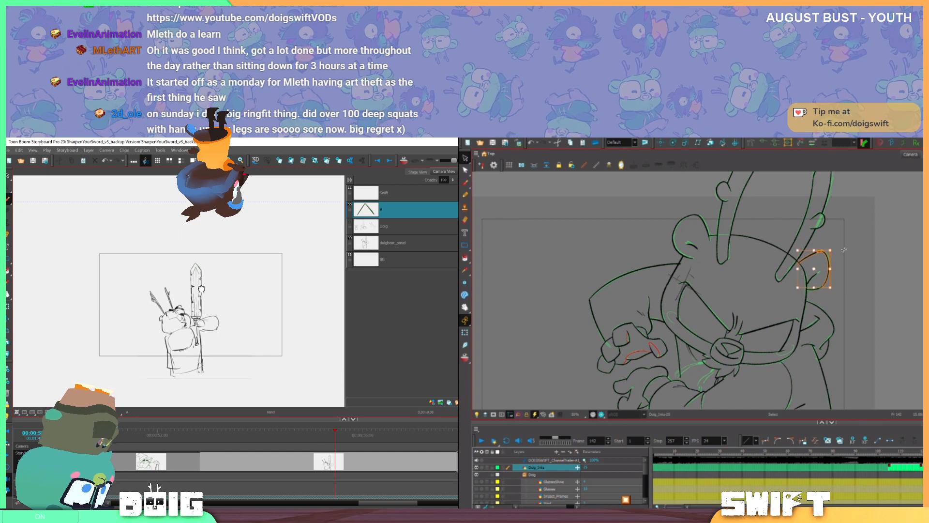
key(period)
key(comma)
key(period)
key(comma)
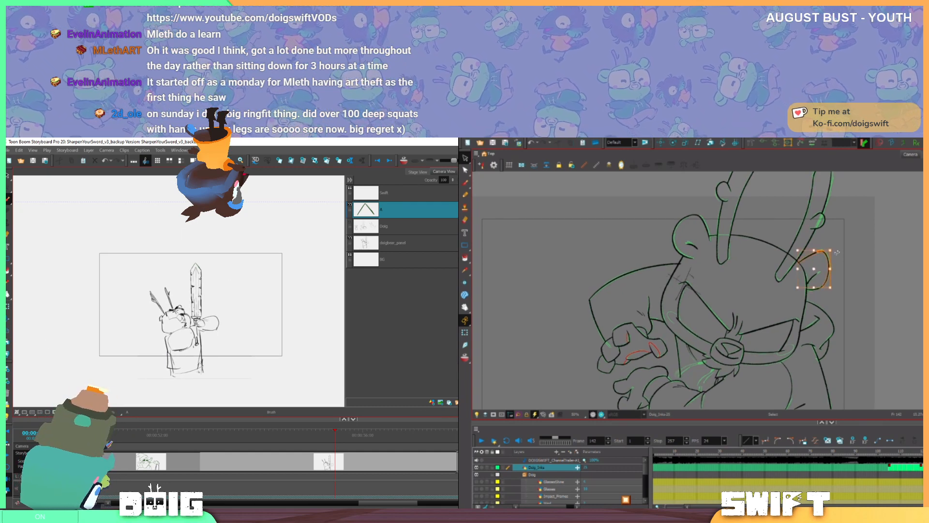
Clear the ear selection in Harmony and switch from Storyboard Pro to Clip Studio Paint
click(856, 250)
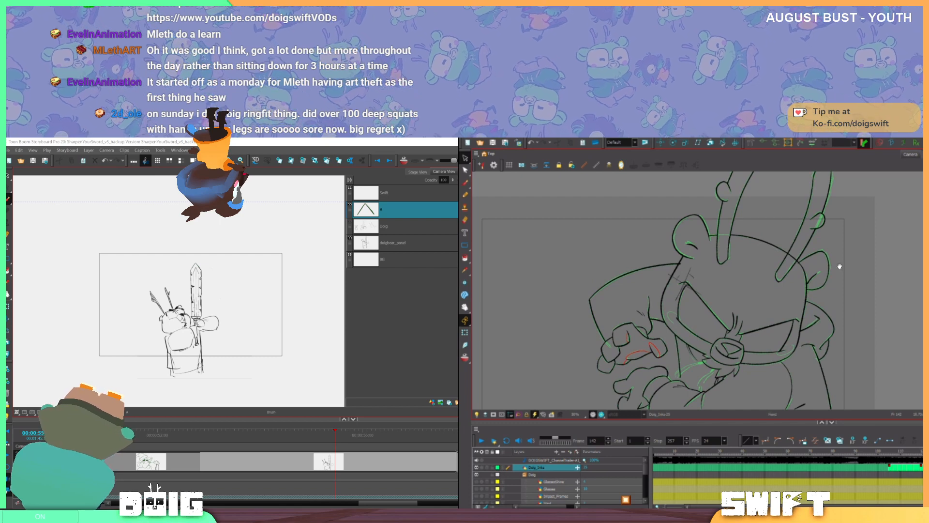
drag(839, 266, 839, 286)
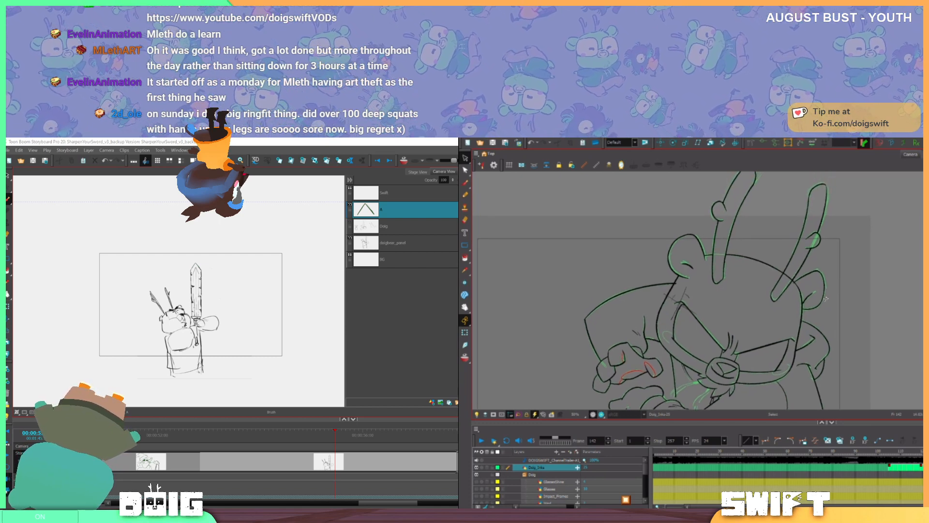
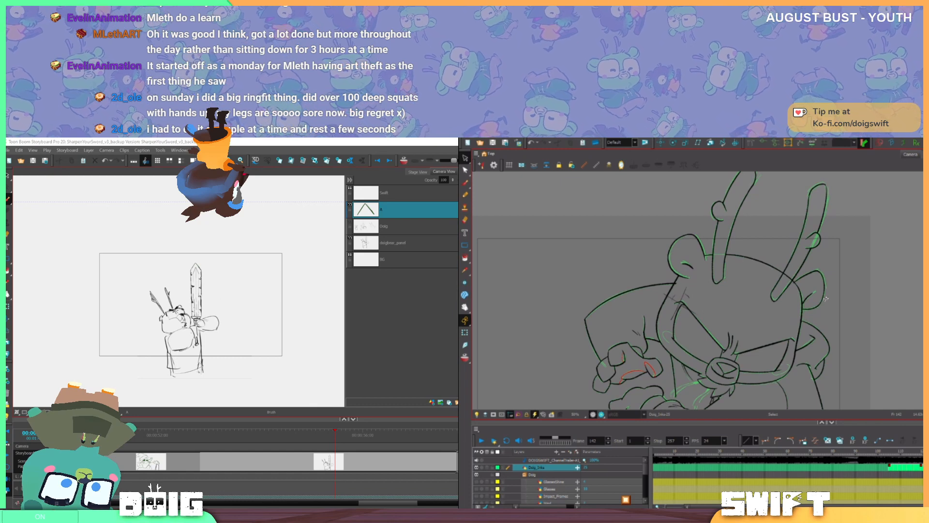
key(alt+Tab)
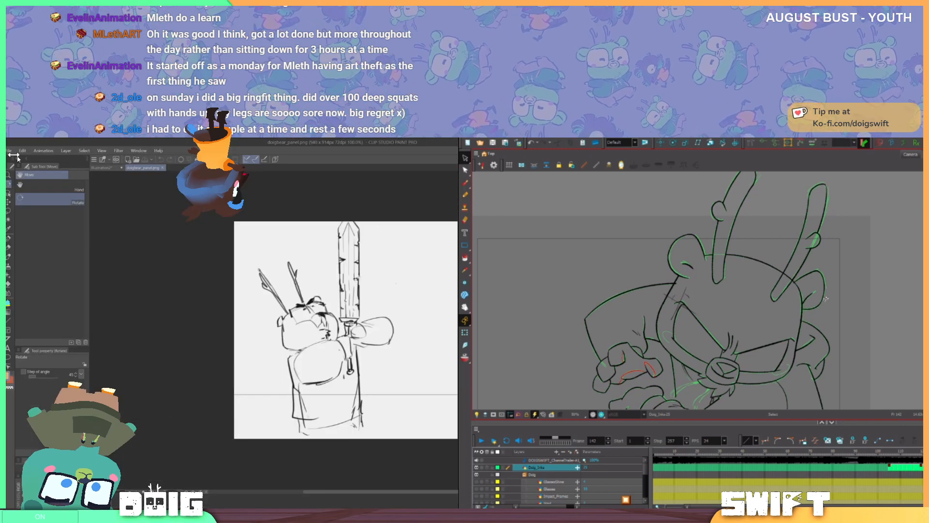
Save the whole tilted-sword sketch canvas as the PNG doigbear_panel2 in the CURRENT PROJECTS folder
click(31, 166)
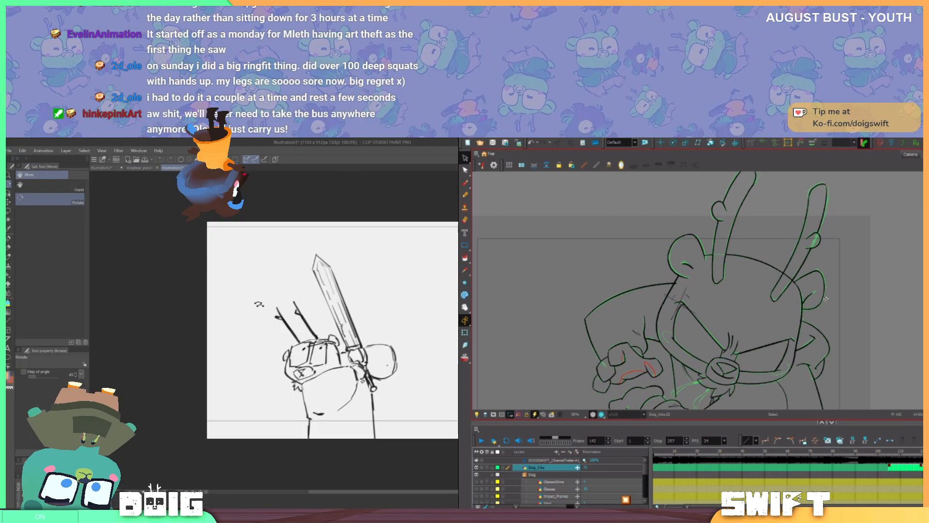
key(ctrl+a)
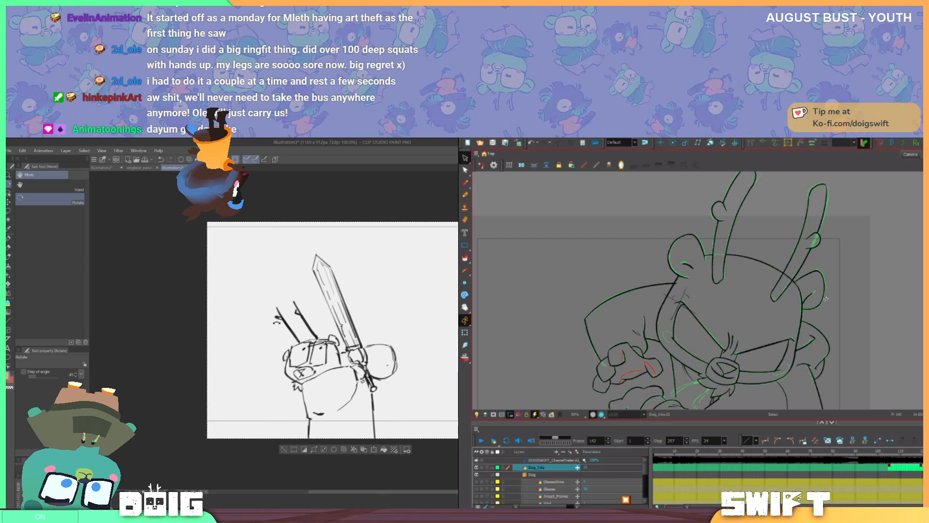
key(ctrl+shift+s)
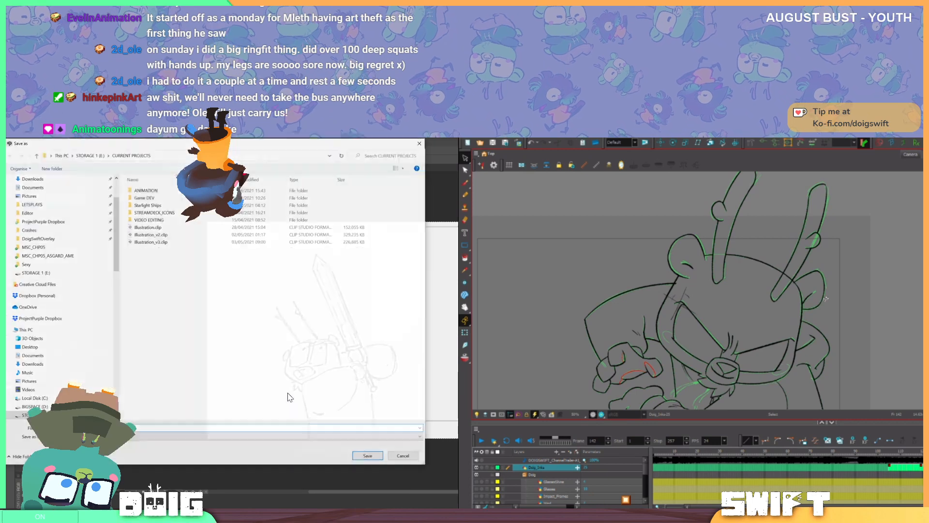
click(152, 436)
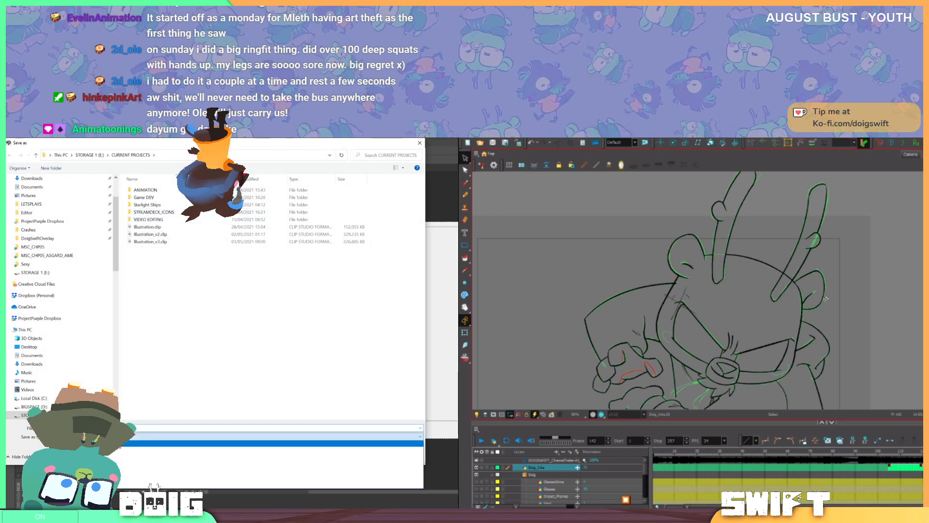
click(153, 484)
click(153, 226)
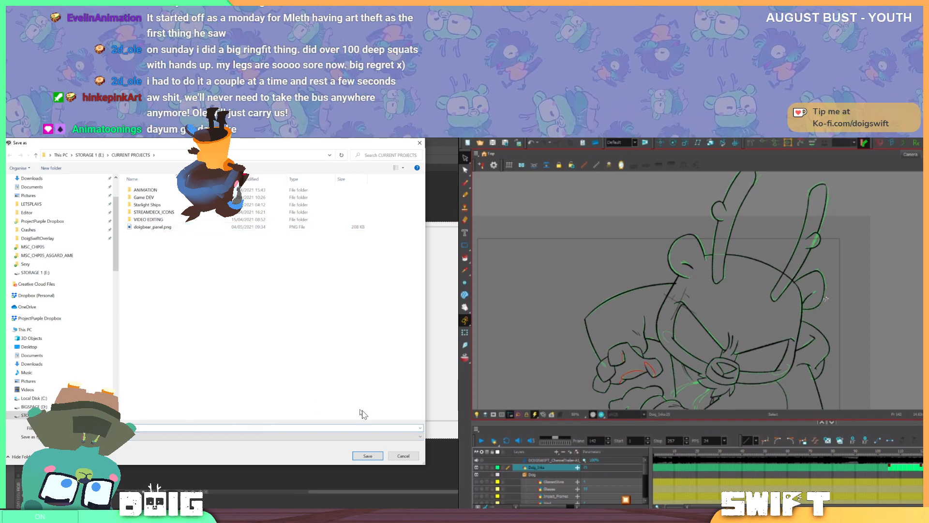
click(368, 455)
click(363, 280)
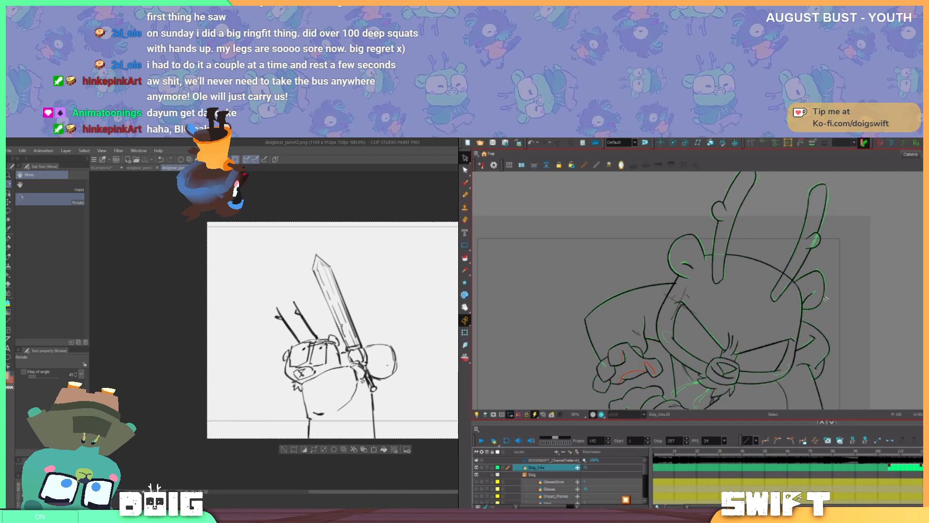
Switch to Storyboard Pro, add a new panel after the upright-sword panel and import doigbear_panel2 into it
key(alt+Tab)
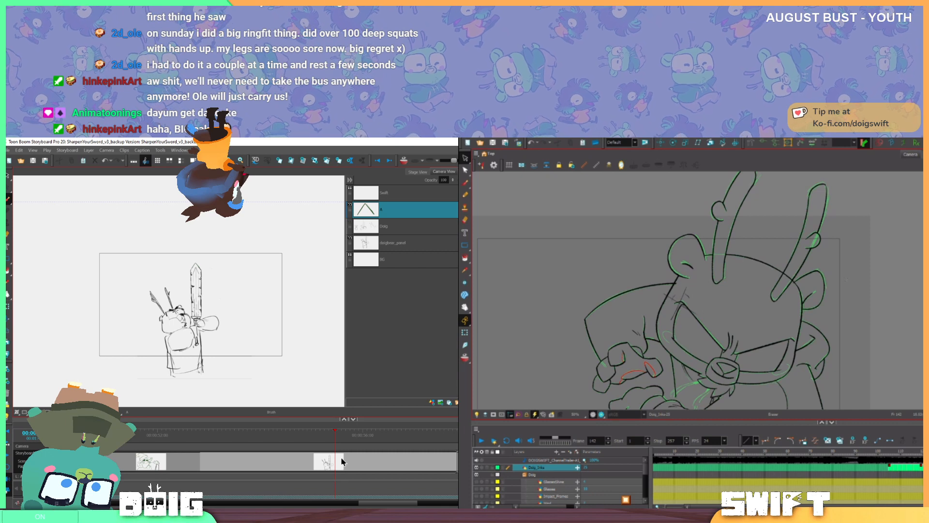
key(p)
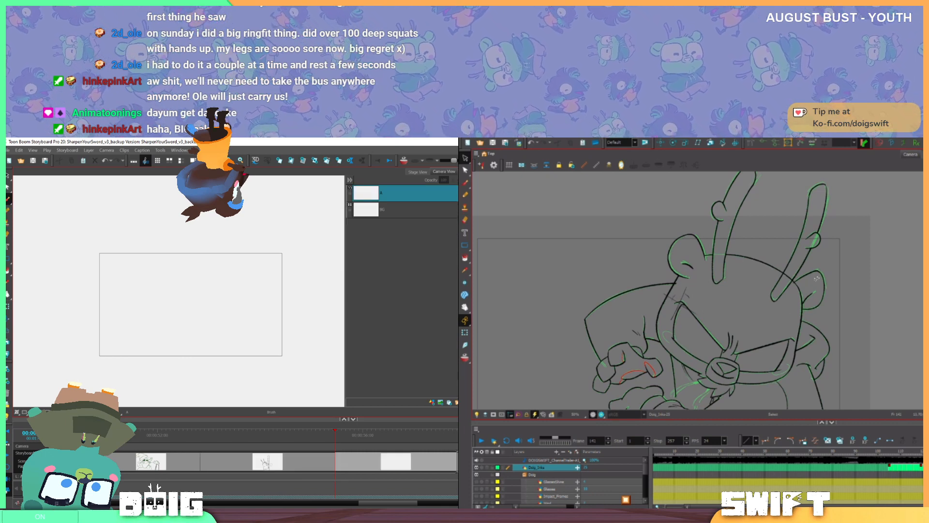
key(comma)
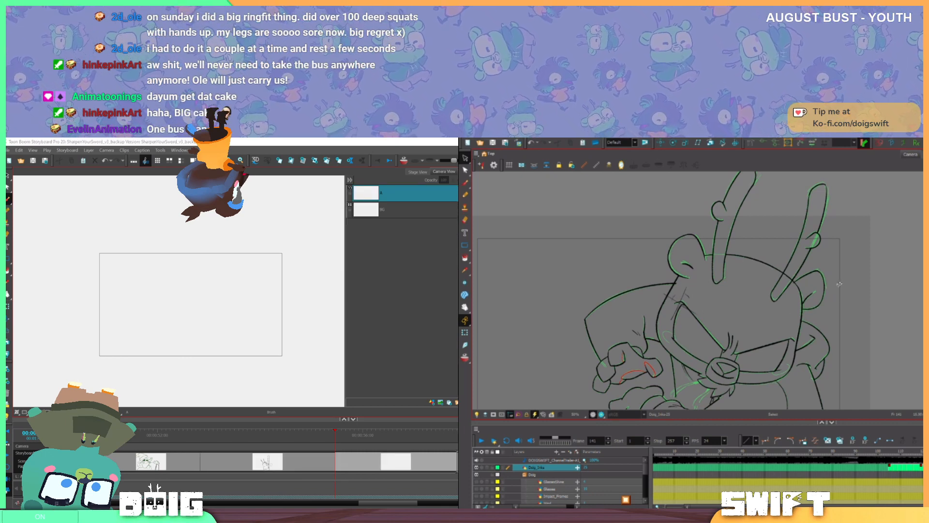
key(period)
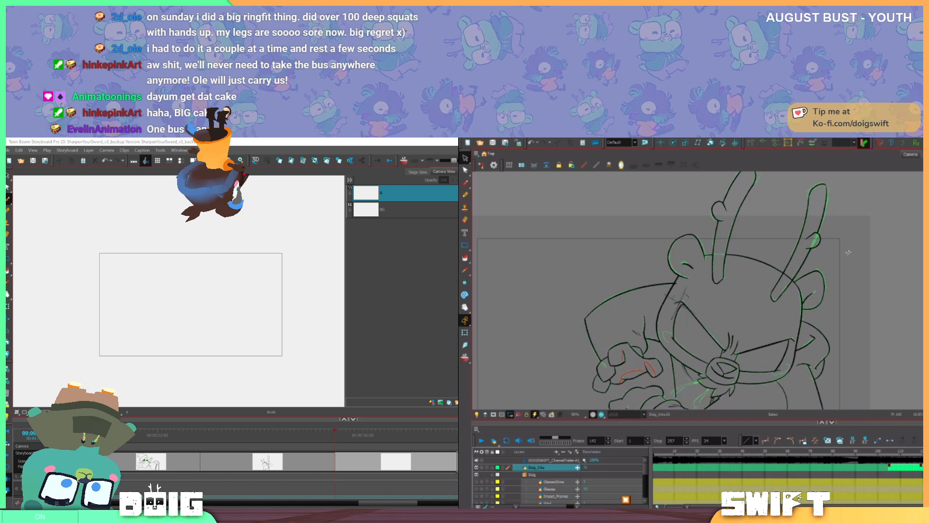
mouse_move(144, 501)
mouse_down()
mouse_move(191, 349)
mouse_move(167, 319)
mouse_up()
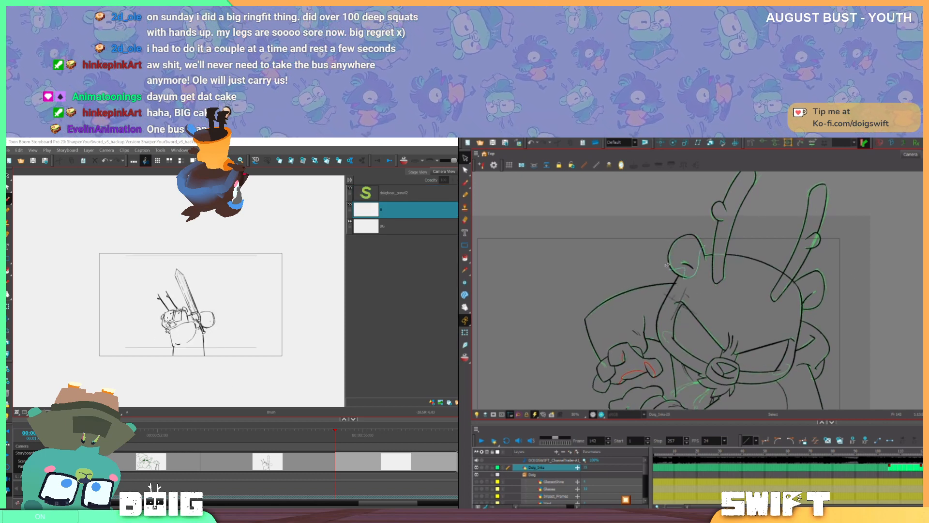
Select the ear beside the near antler in Harmony and compare it across adjacent drawings, while making doigbear_panel2 the active Storyboard Pro layer
click(687, 255)
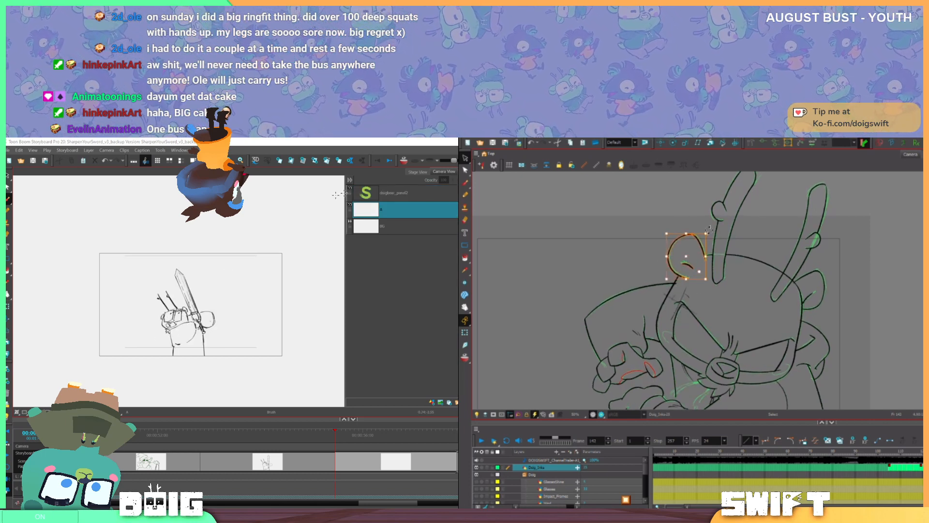
drag(709, 230, 706, 226)
click(399, 195)
key(period)
key(comma)
key(period)
drag(182, 319, 191, 338)
key(comma)
key(period)
key(ctrl+z)
key(comma)
key(period)
key(comma)
key(period)
key(comma)
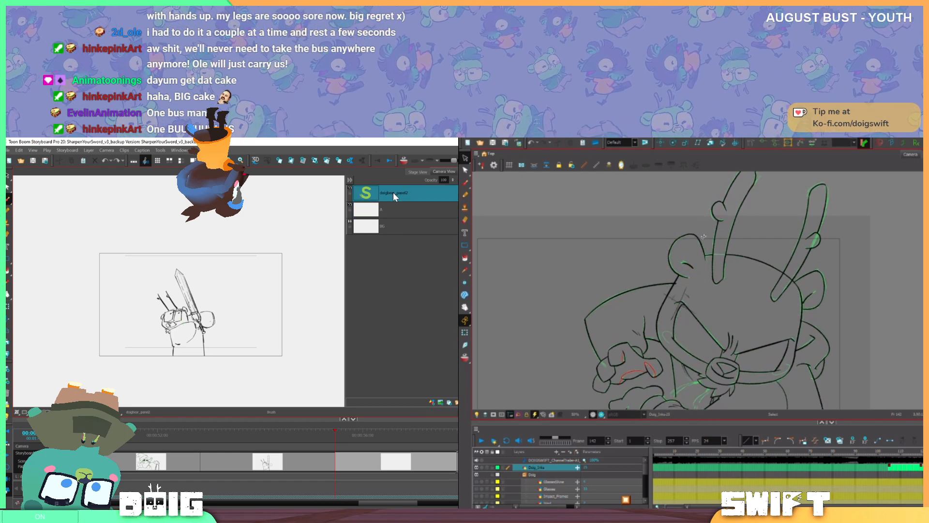
Select the imported doigbear_panel2 sketch in Storyboard Pro and move it slightly down and to the right within the camera frame
click(688, 264)
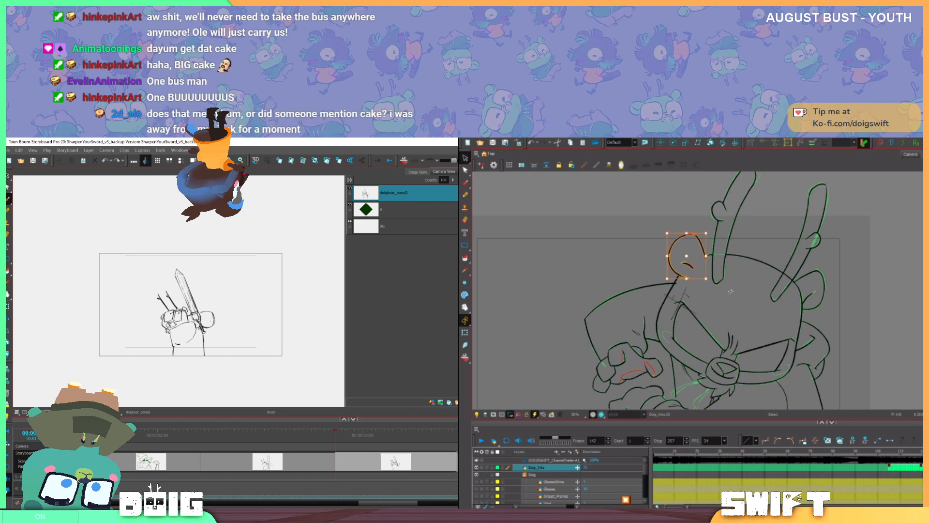
click(7, 177)
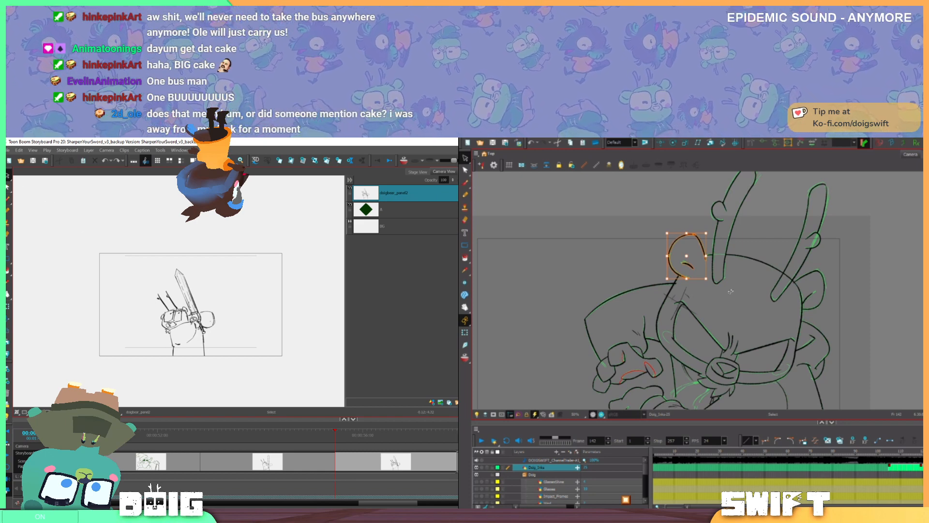
click(198, 316)
drag(201, 301, 203, 308)
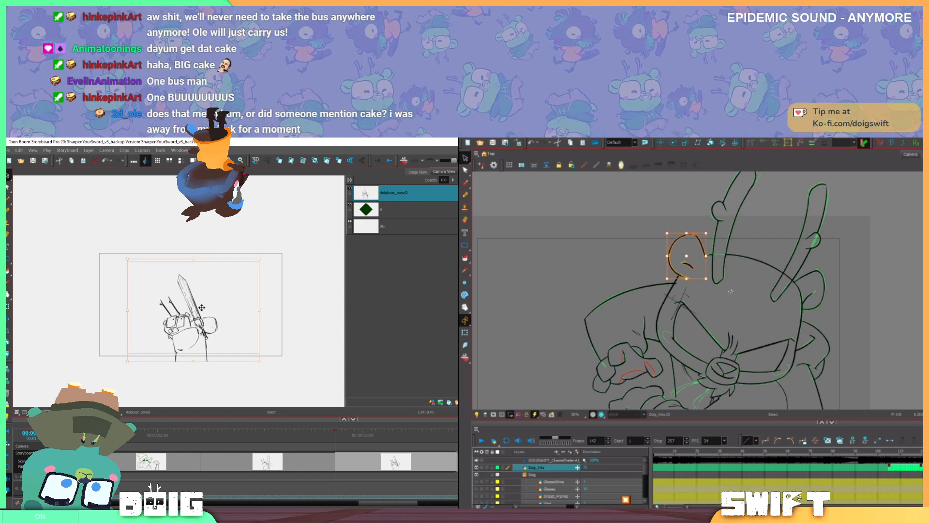
Flip between the adjacent drawings in Harmony to check the ear beside the near antler against its neighbours
key(.)
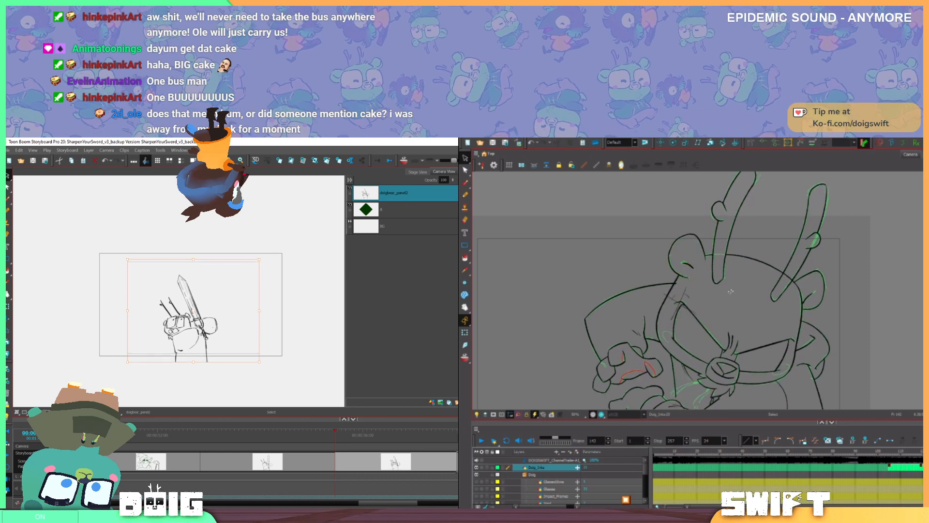
key(comma)
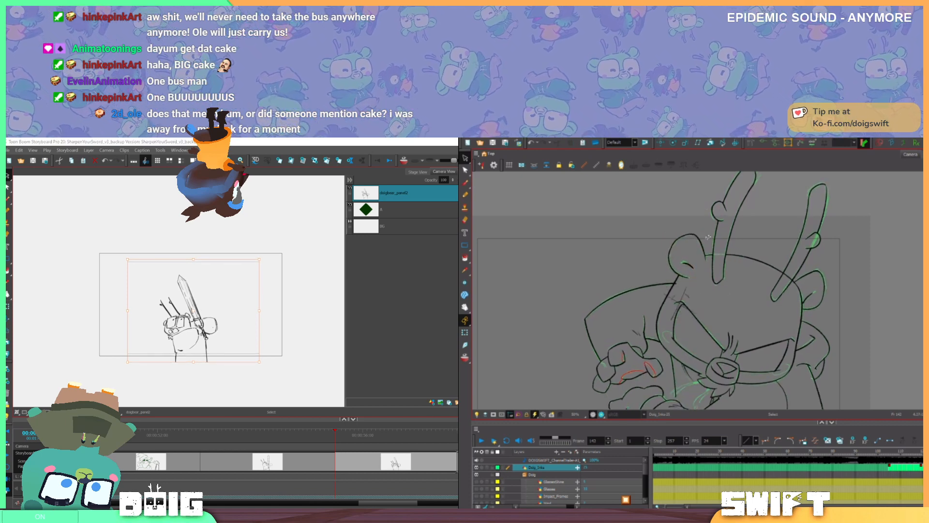
key(period)
key(comma)
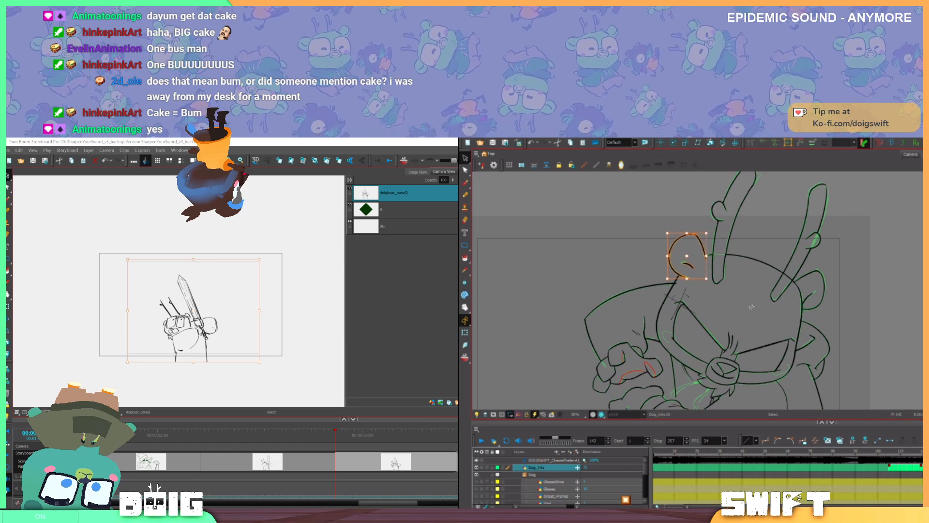
key(period)
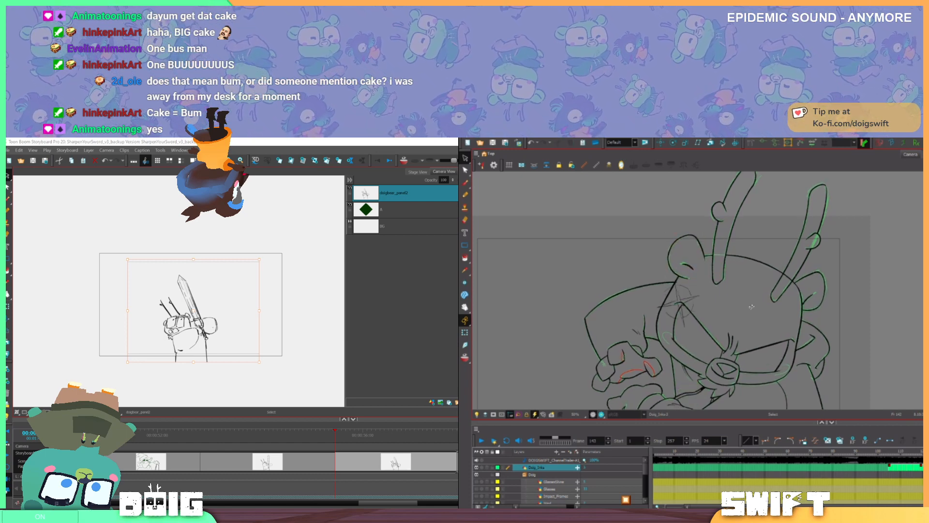
key(comma)
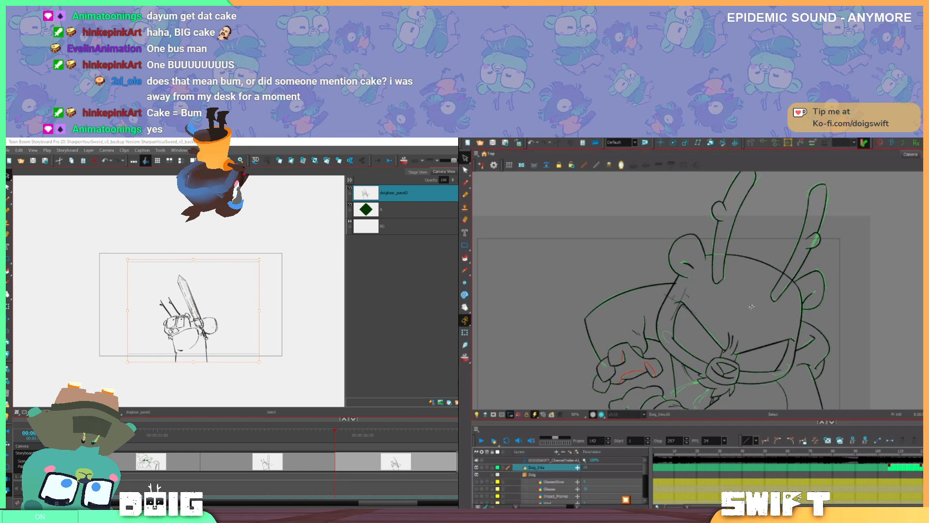
drag(800, 283, 779, 317)
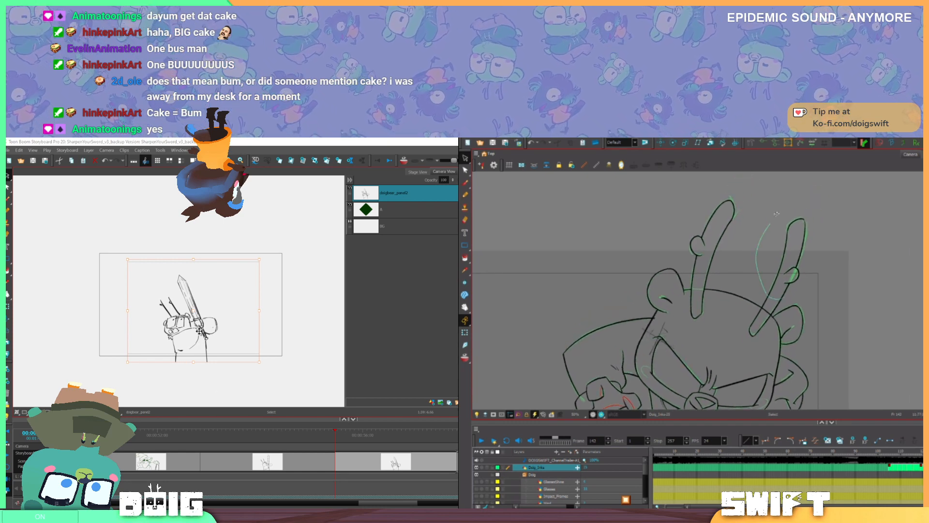
Nudge the tilted-sword sketch down and enlarge it from its upper-left corner, comparing its placement with the preceding panel
drag(197, 332, 199, 329)
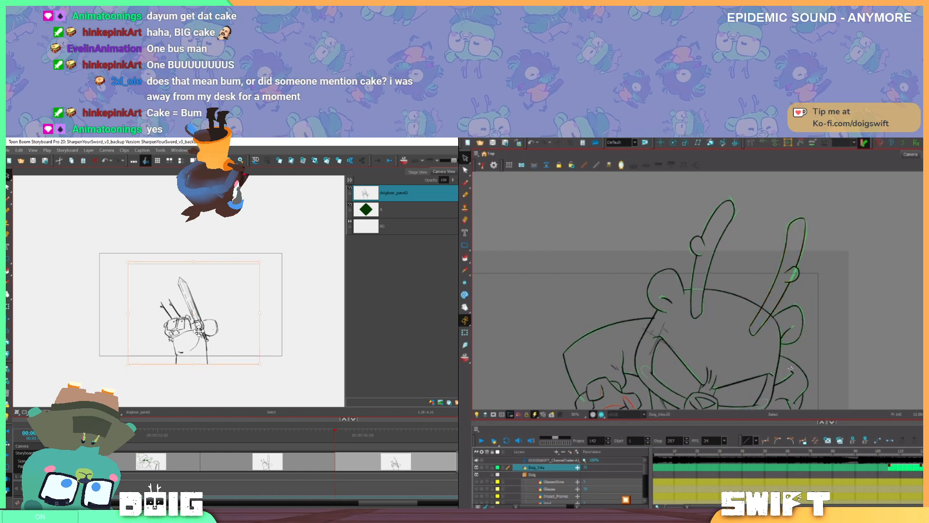
click(277, 433)
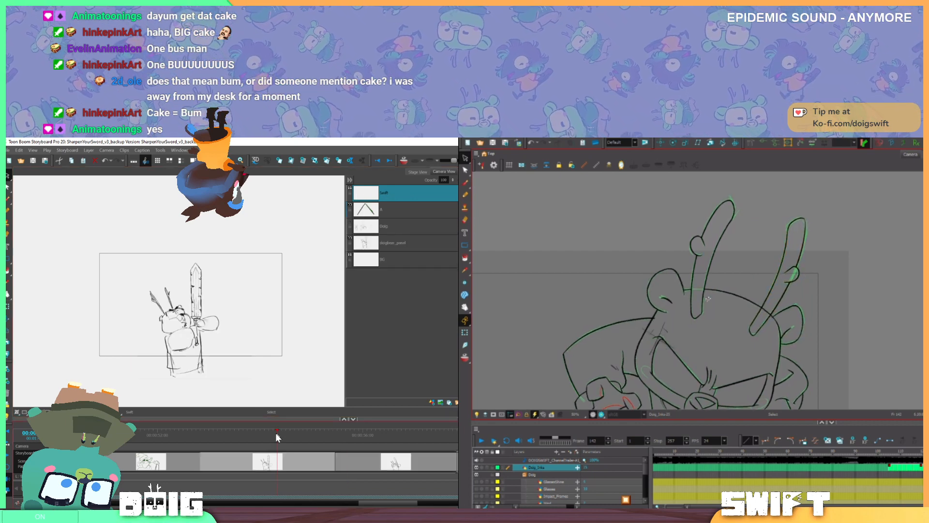
drag(291, 429, 369, 434)
click(191, 300)
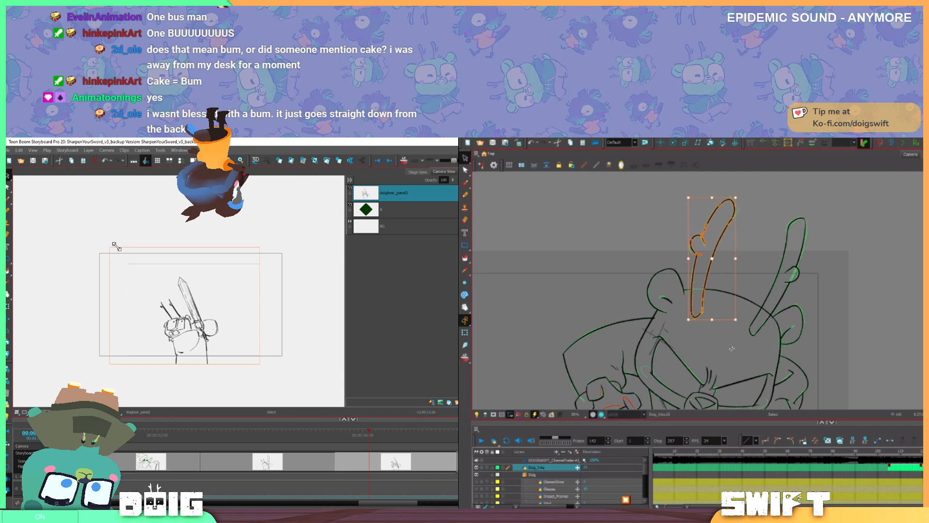
drag(116, 246, 113, 251)
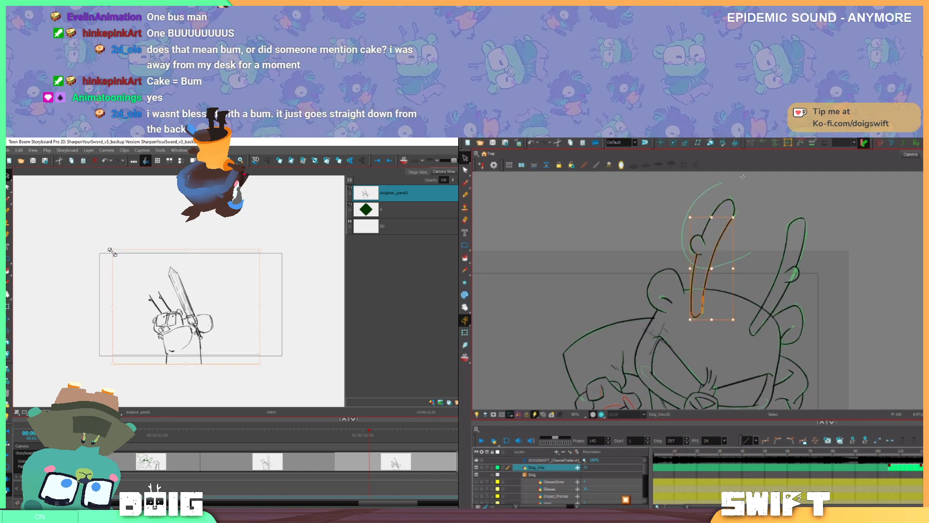
click(796, 205)
key(Down)
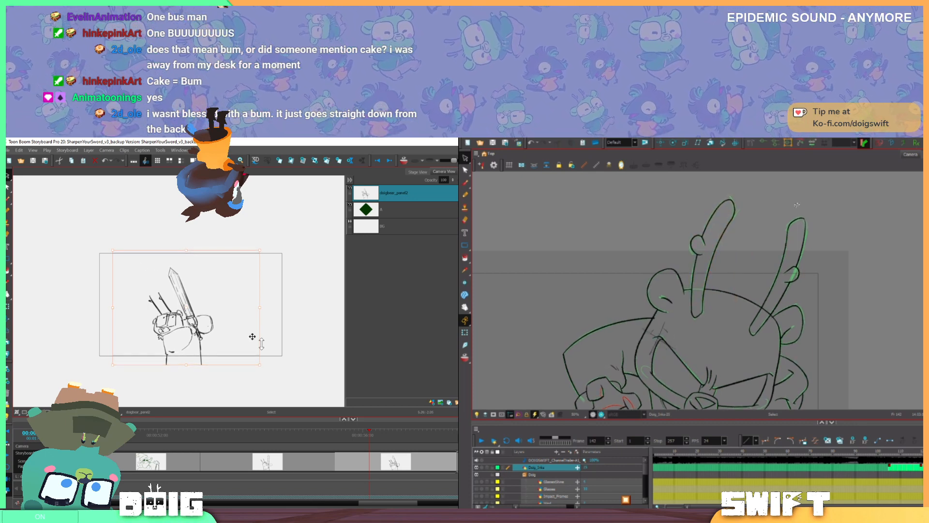
Scrub the Storyboard Pro timeline across the two sword panels and the following knife panel to check the sequence
click(346, 432)
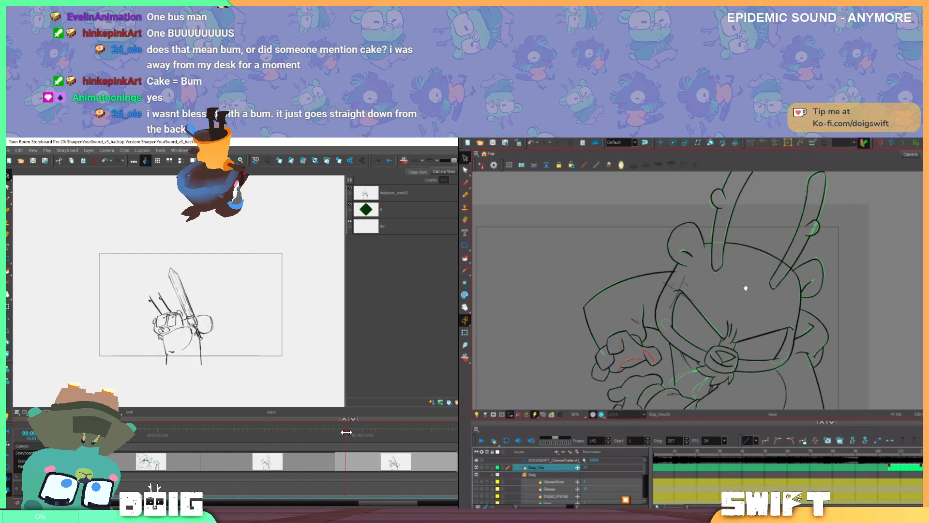
mouse_move(351, 431)
mouse_down()
mouse_move(326, 427)
mouse_move(352, 428)
mouse_up()
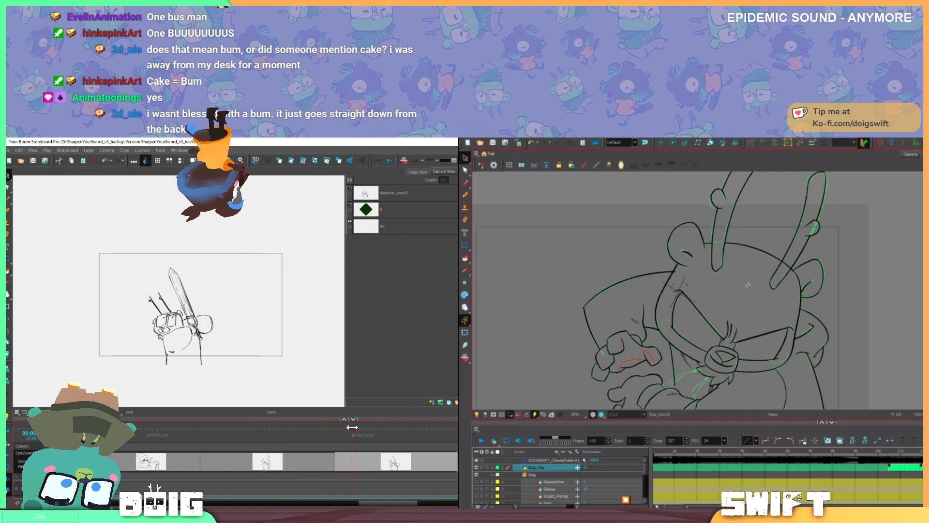
drag(452, 425, 429, 425)
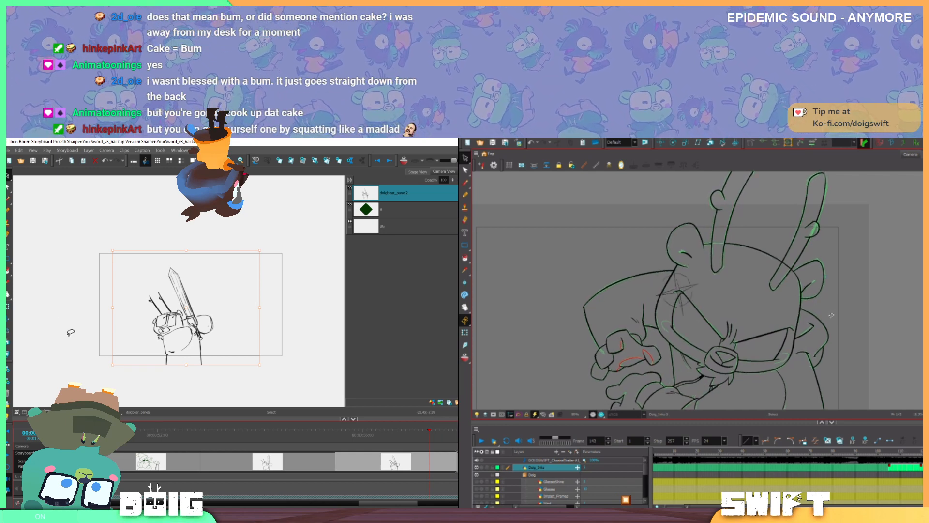
click(453, 436)
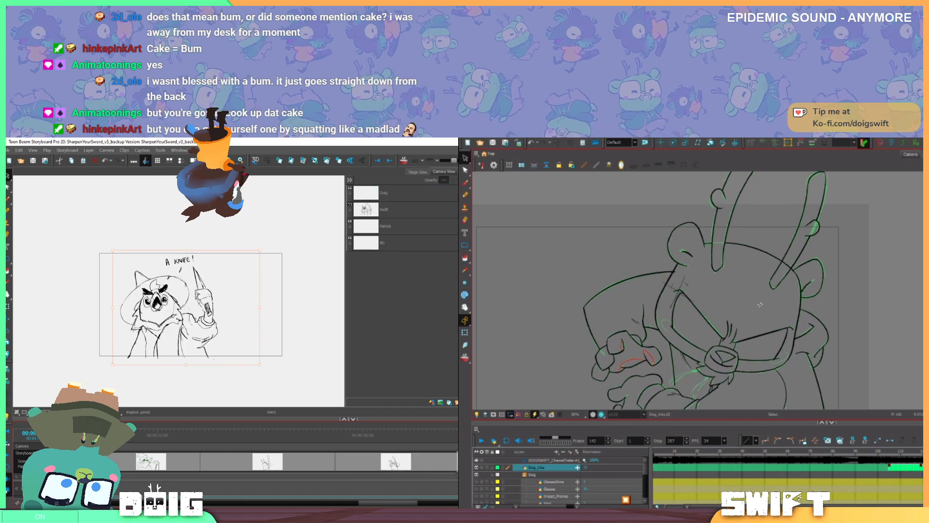
drag(457, 434, 297, 435)
mouse_move(227, 435)
mouse_down()
mouse_move(178, 435)
mouse_move(235, 435)
mouse_up()
drag(333, 435, 360, 432)
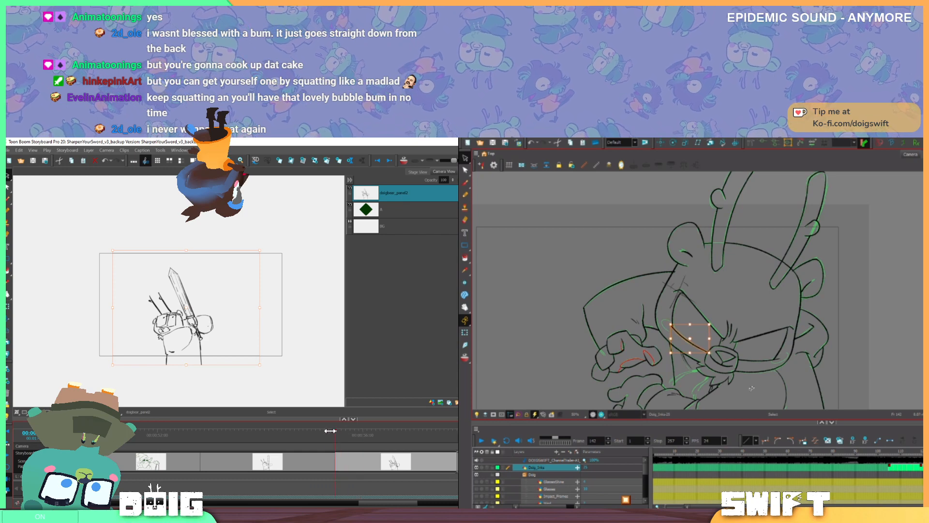
drag(330, 430, 350, 431)
Flip repeatedly between the adjacent drawings in Harmony to compare the character's face lines
key(period)
key(comma)
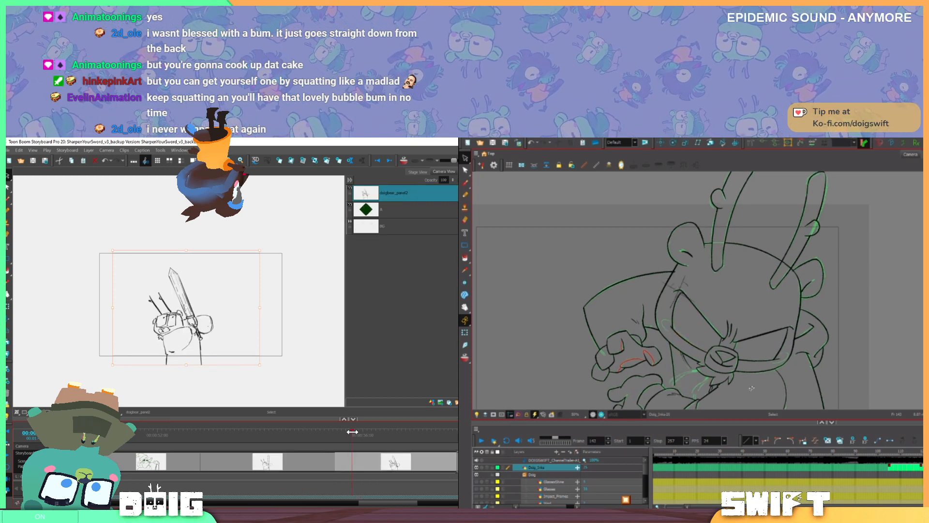
key(period)
key(comma)
key(period)
key(comma)
key(period)
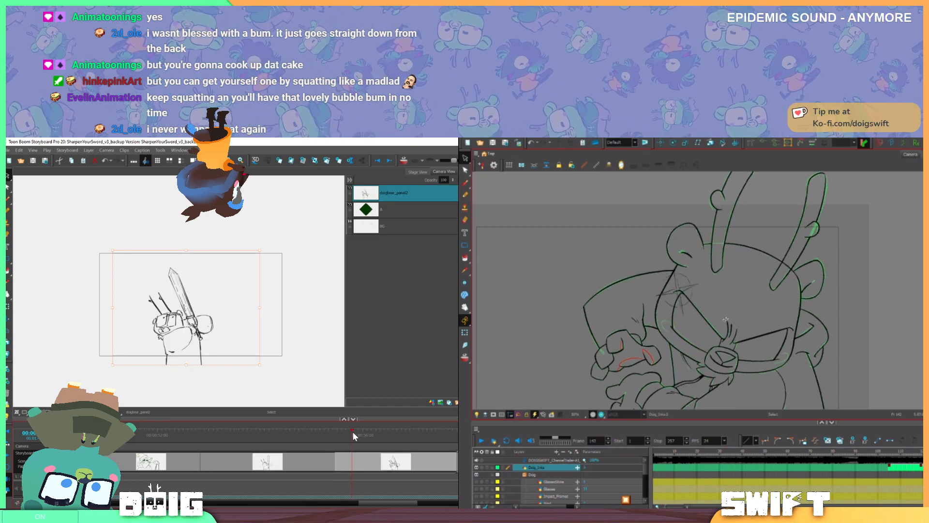
key(comma)
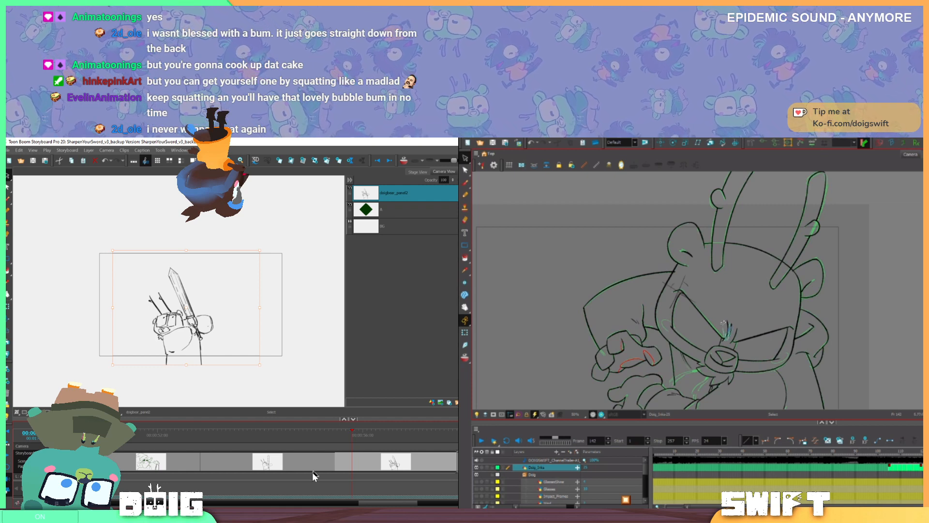
Scrub the Storyboard Pro timeline to the dark campfire panels while flipping between the adjacent Harmony drawings to compare the face lines
drag(382, 500, 229, 498)
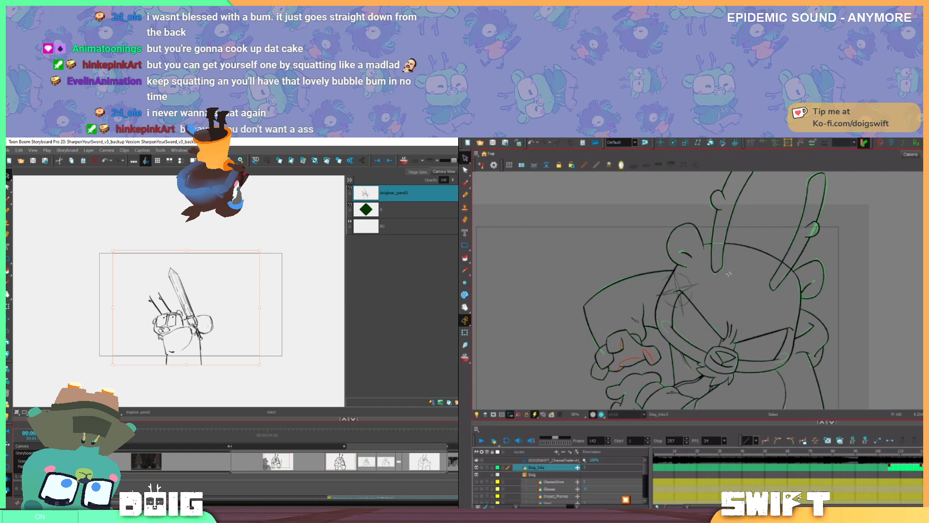
drag(227, 437, 456, 449)
click(677, 302)
key(period)
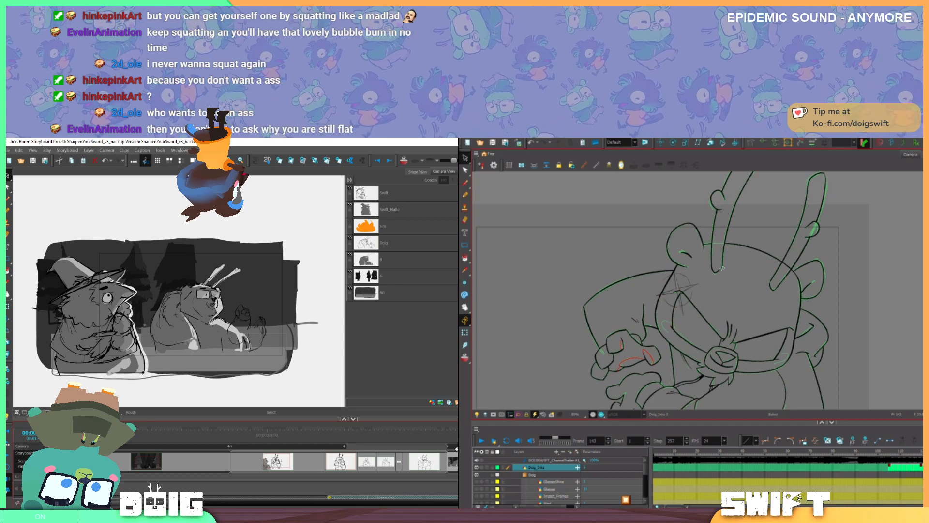
key(comma)
key(period)
key(comma)
drag(456, 449, 453, 447)
key(period)
key(comma)
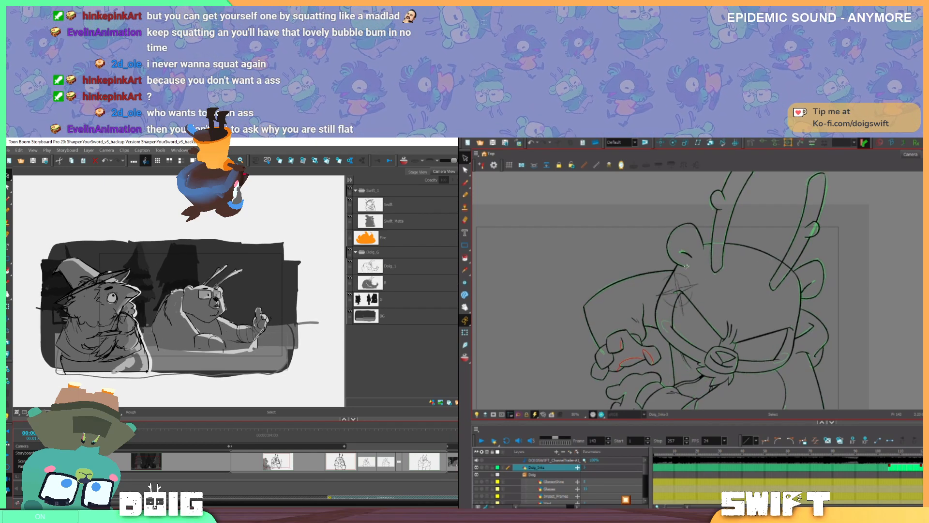
Compare the head and eye lines in Harmony by flipping between the adjacent drawings
click(702, 284)
key(period)
key(comma)
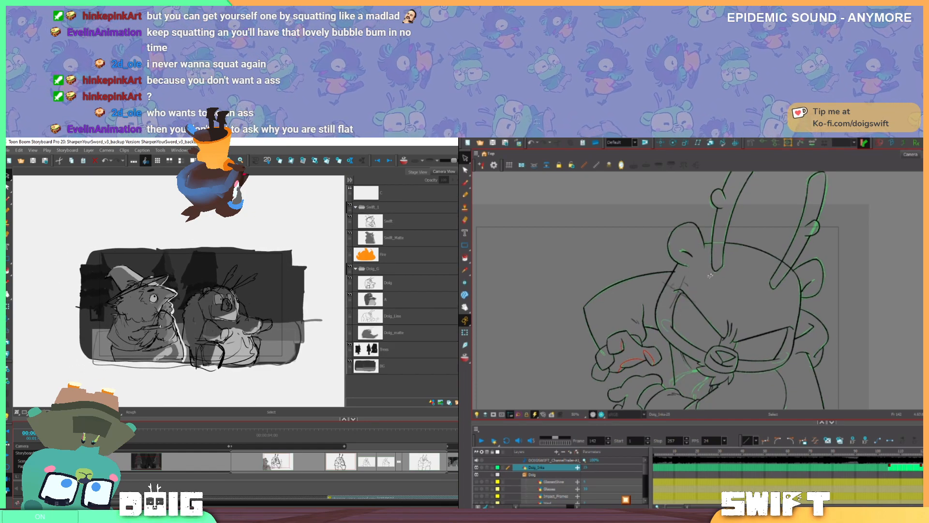
key(period)
key(comma)
key(period)
drag(367, 439, 349, 437)
key(comma)
key(period)
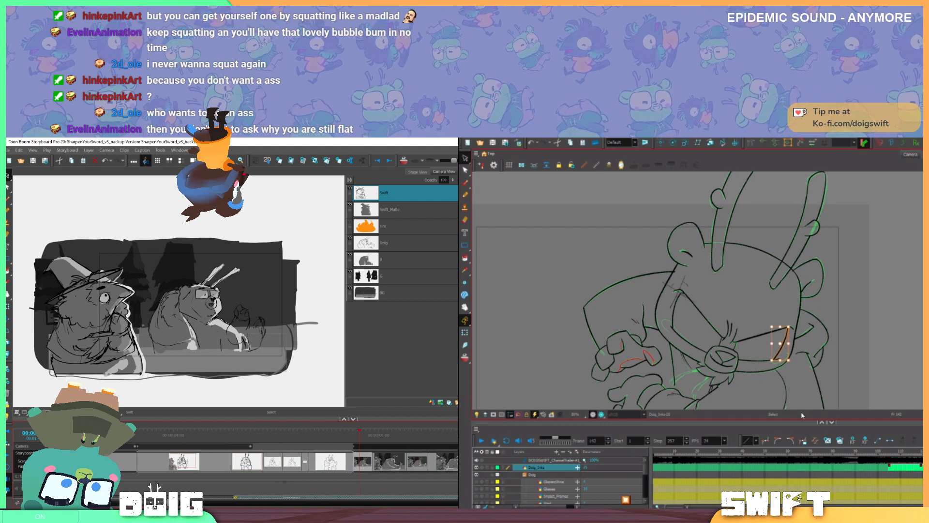
Flip repeatedly between the adjacent Harmony drawings to check the narrowed eye nearest the far cheek
key(period)
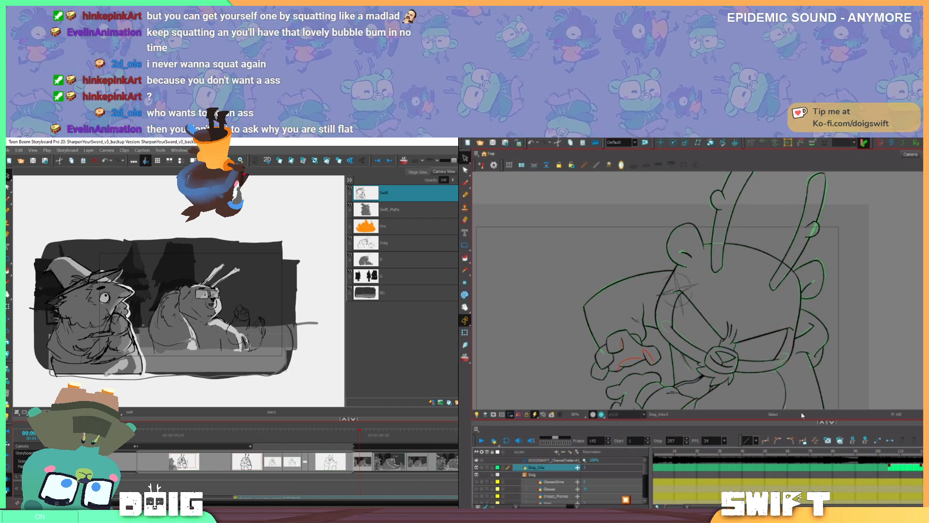
key(comma)
key(period)
key(comma)
key(period)
key(comma)
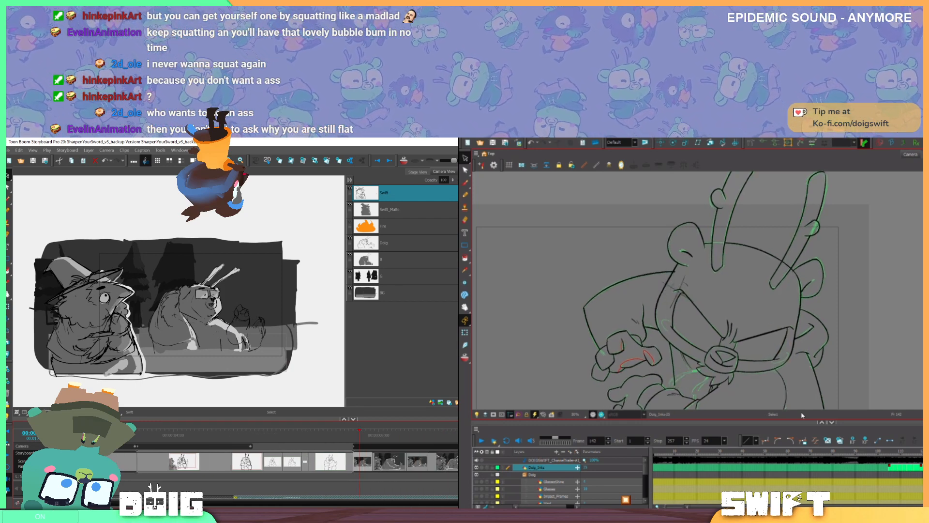
key(period)
key(comma)
key(period)
key(comma)
key(period)
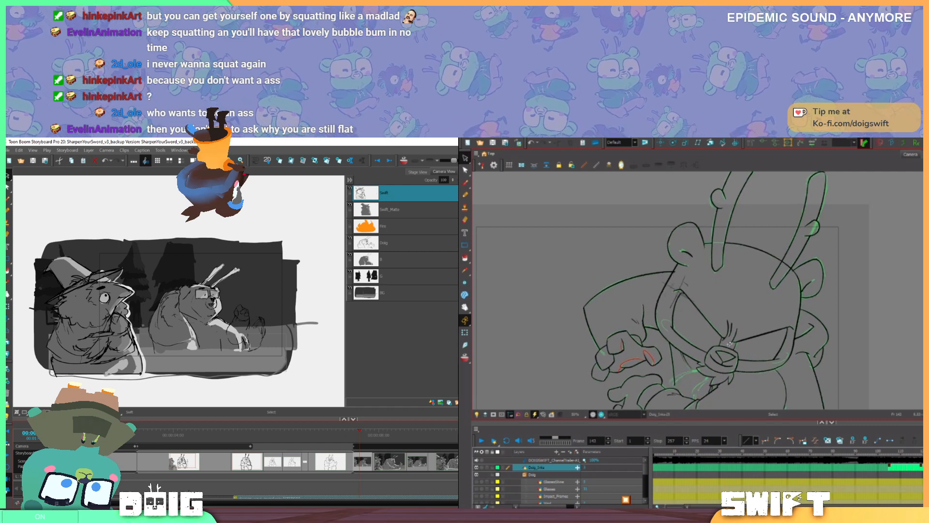
Check the nose against the adjacent Harmony drawings while scrubbing the storyboard forward to the panel with the seated bear and the horned figure
scroll(175, 458, right, 5)
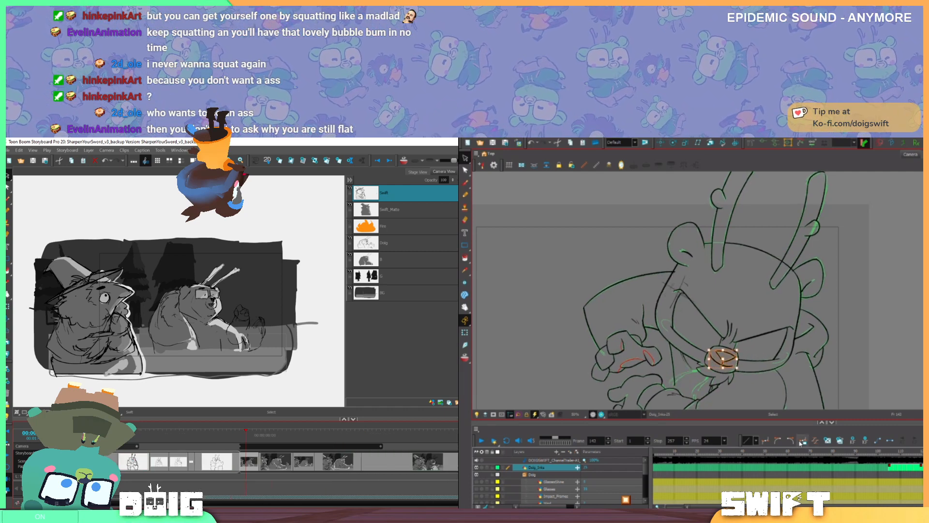
key(period)
key(comma)
key(period)
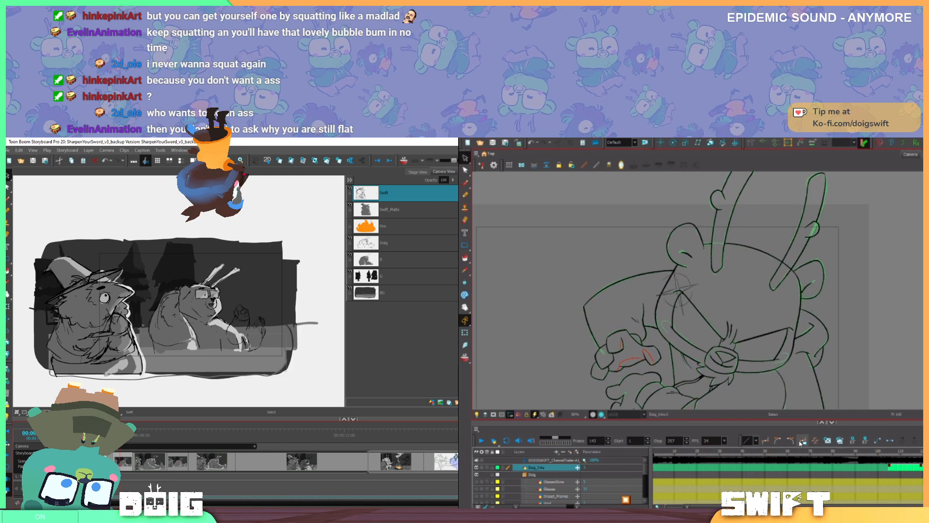
key(comma)
key(period)
mouse_move(183, 432)
mouse_down()
mouse_move(453, 426)
mouse_move(414, 423)
mouse_move(445, 419)
mouse_up()
key(comma)
key(period)
key(comma)
key(period)
key(comma)
key(period)
key(comma)
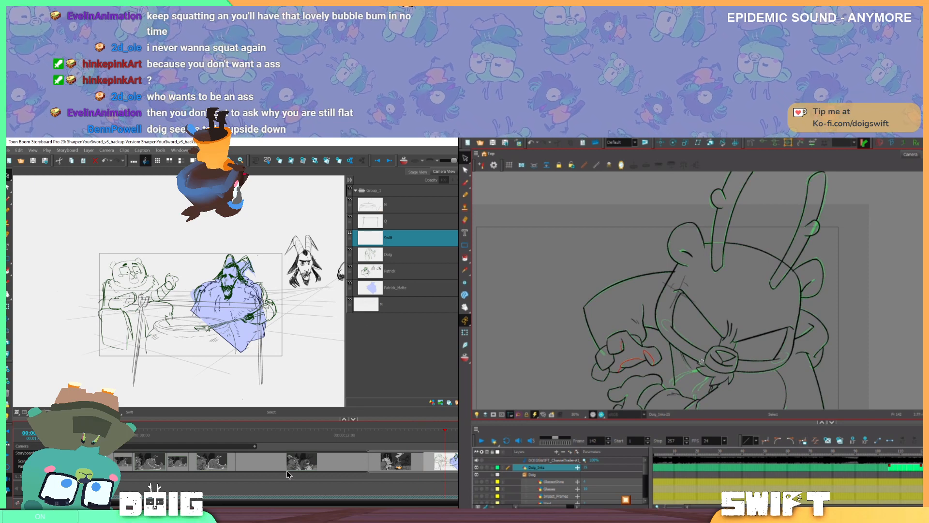
Try to save the Storyboard Pro project in place, and start saving it as a separate copy
key(ctrl+s)
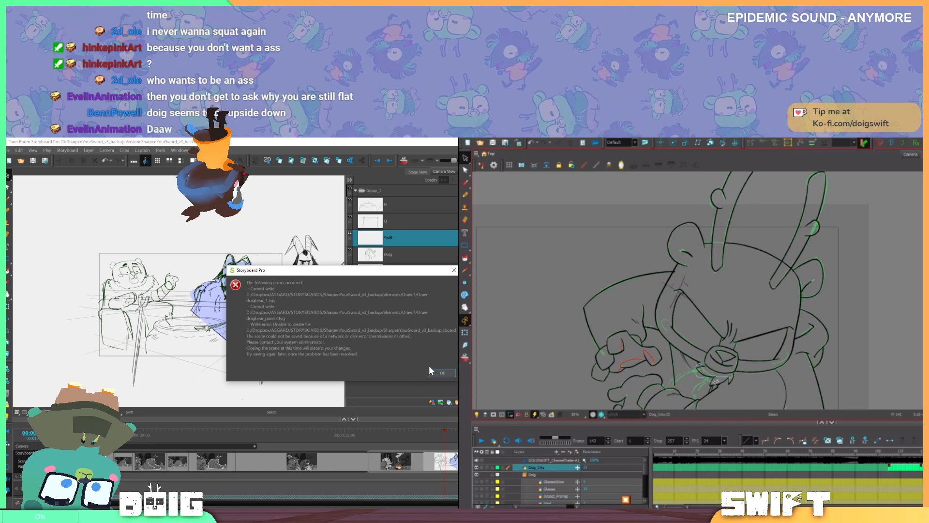
click(440, 372)
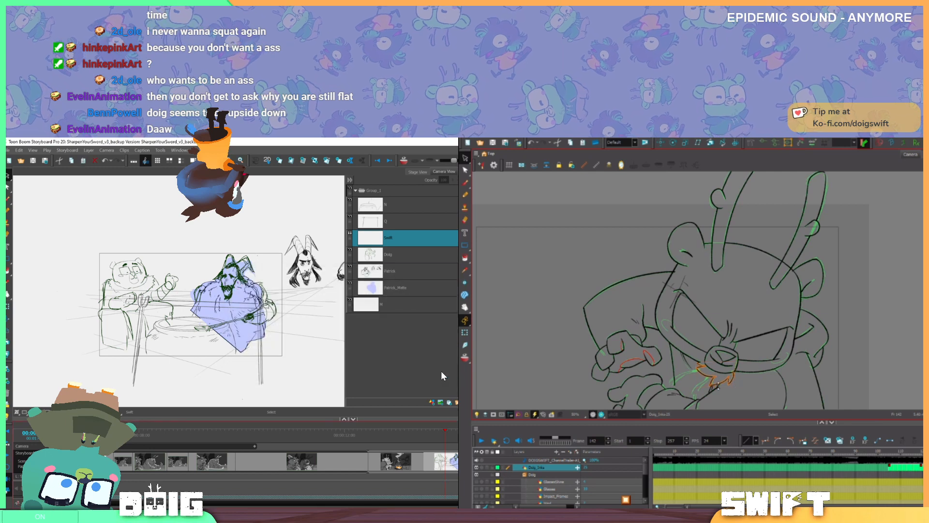
click(7, 150)
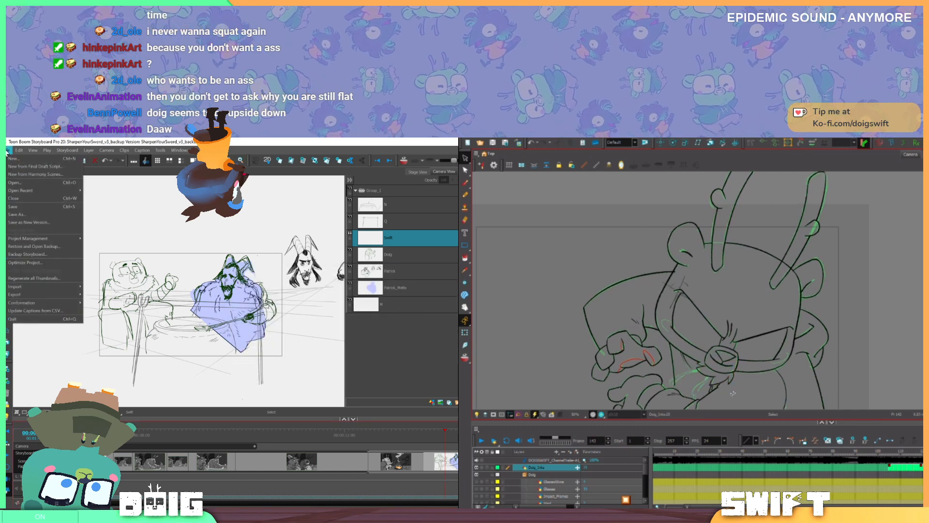
click(57, 214)
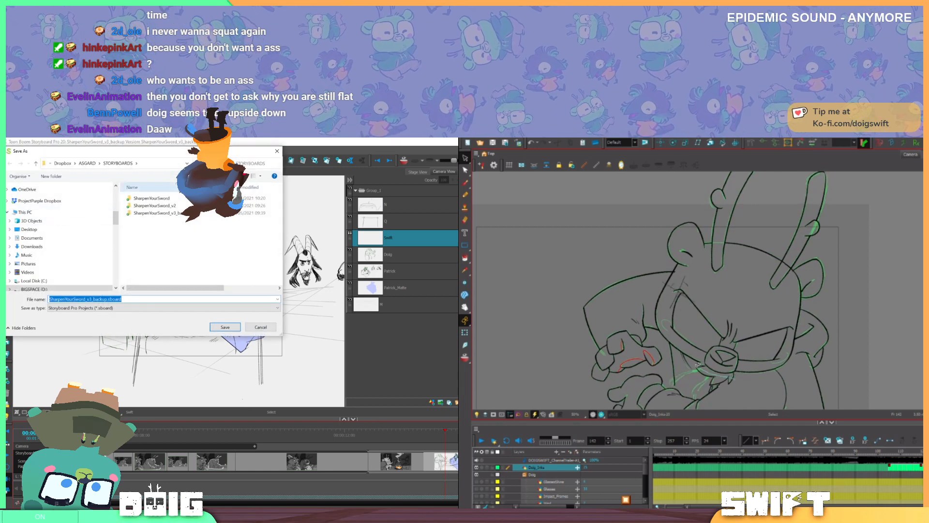
Create a STORYBOARDS folder inside the ANIMATION folder on the BIGSPACE (D:) drive as the save location
click(62, 163)
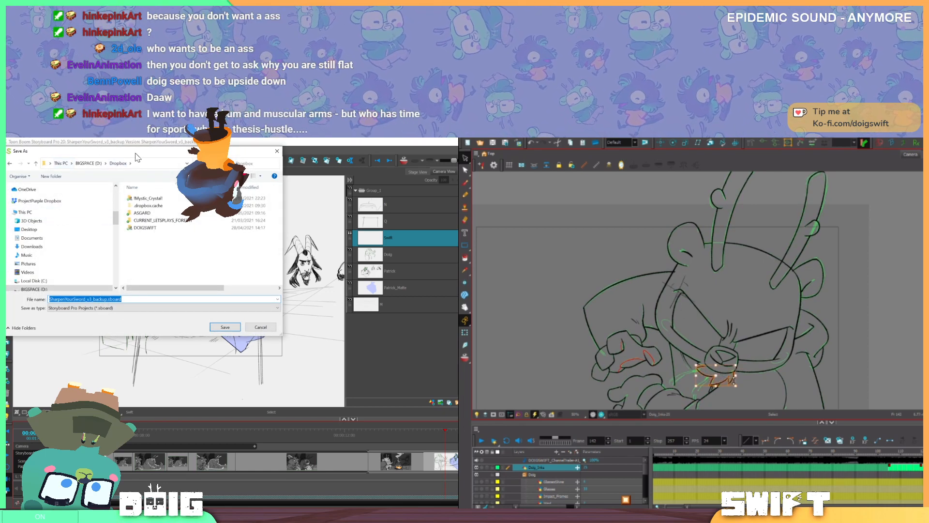
drag(136, 154, 167, 185)
click(117, 194)
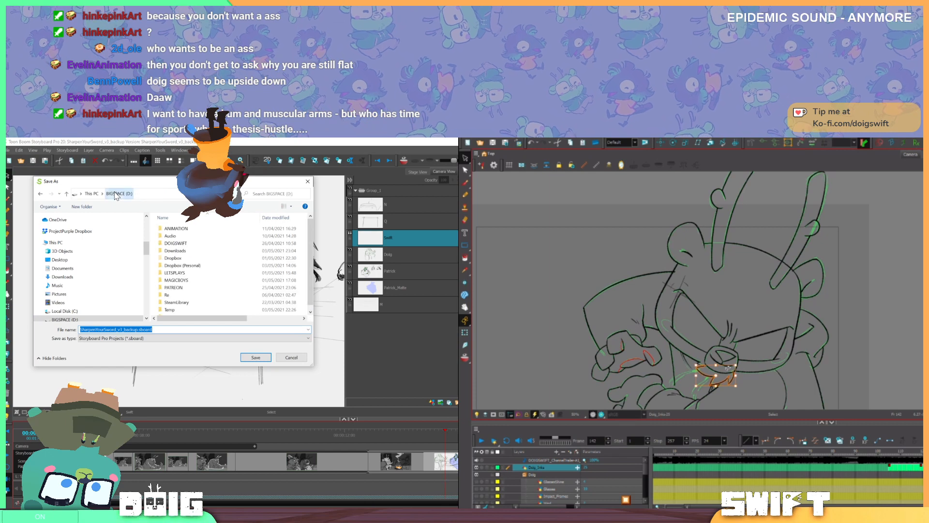
double_click(186, 229)
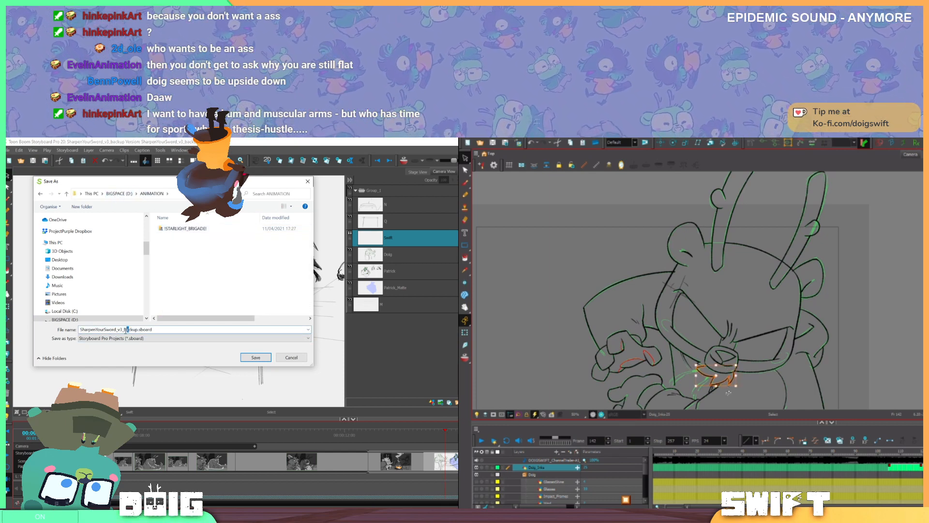
click(82, 206)
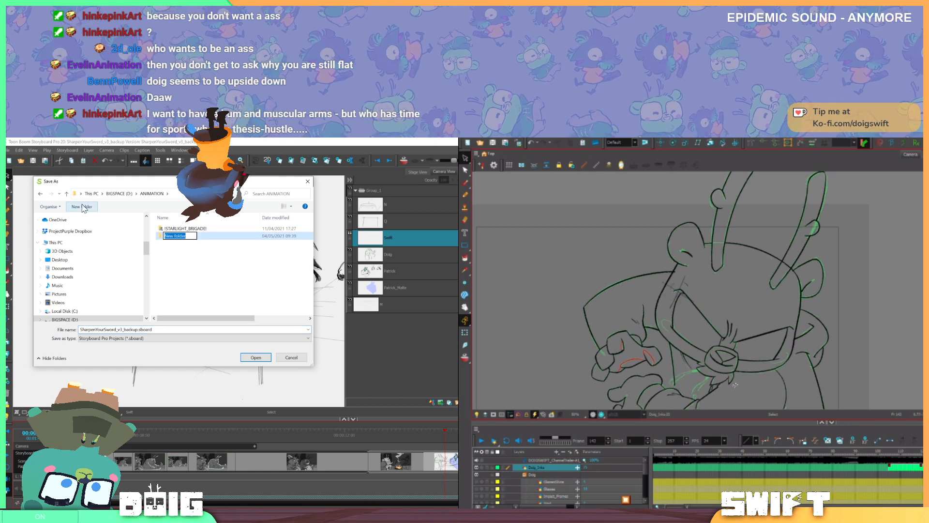
text(STORYBOARDS)
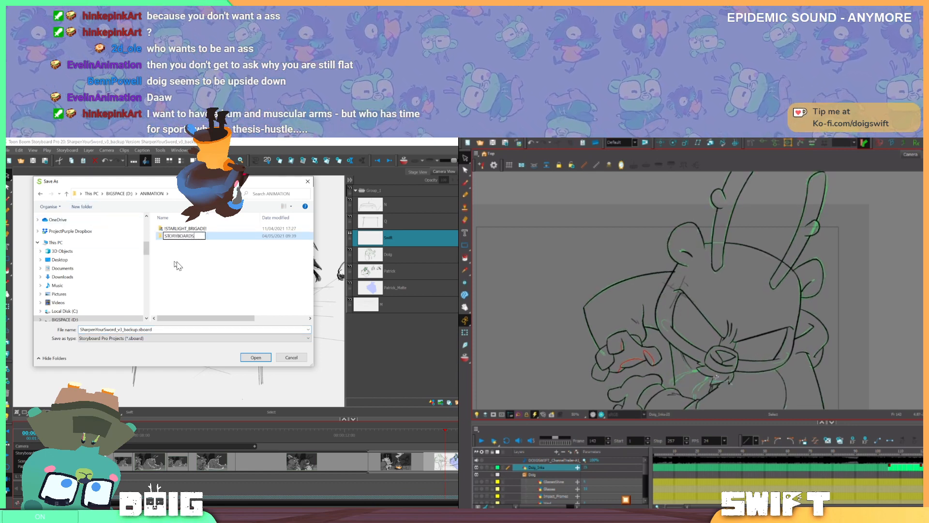
double_click(189, 236)
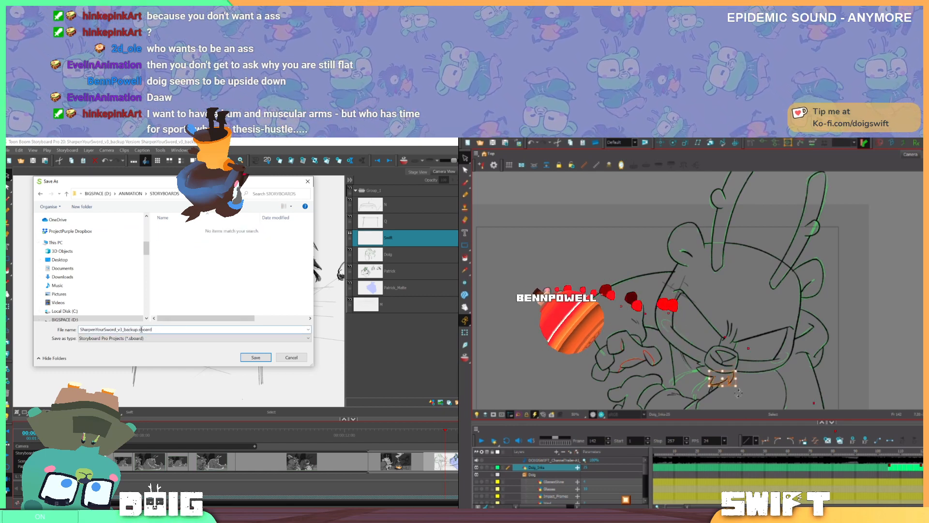
Save the storyboard project as SharpenYourSword_v4 in the STORYBOARDS folder
drag(138, 329, 118, 329)
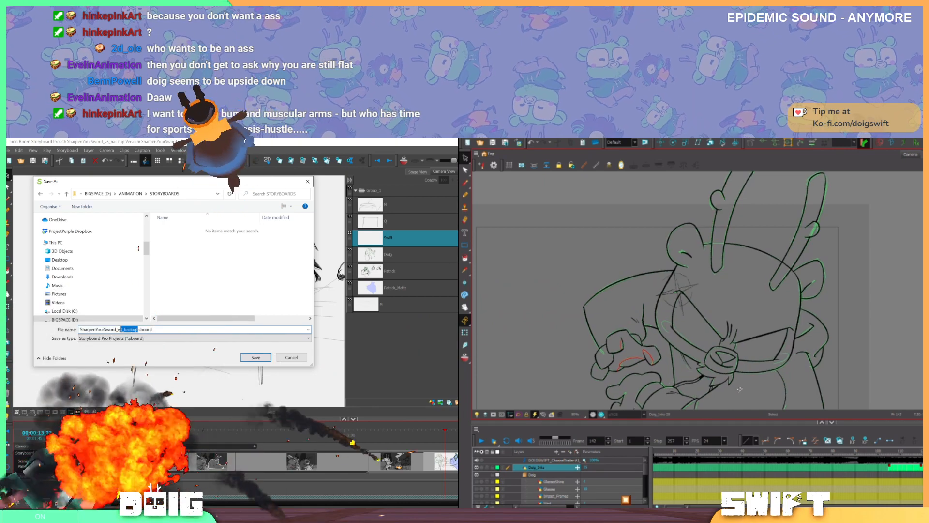
text(v4)
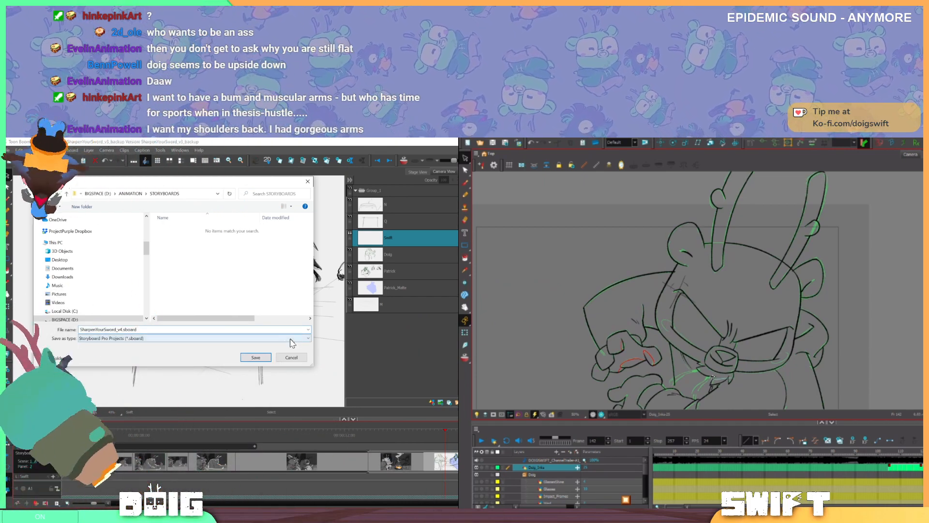
click(260, 357)
click(721, 378)
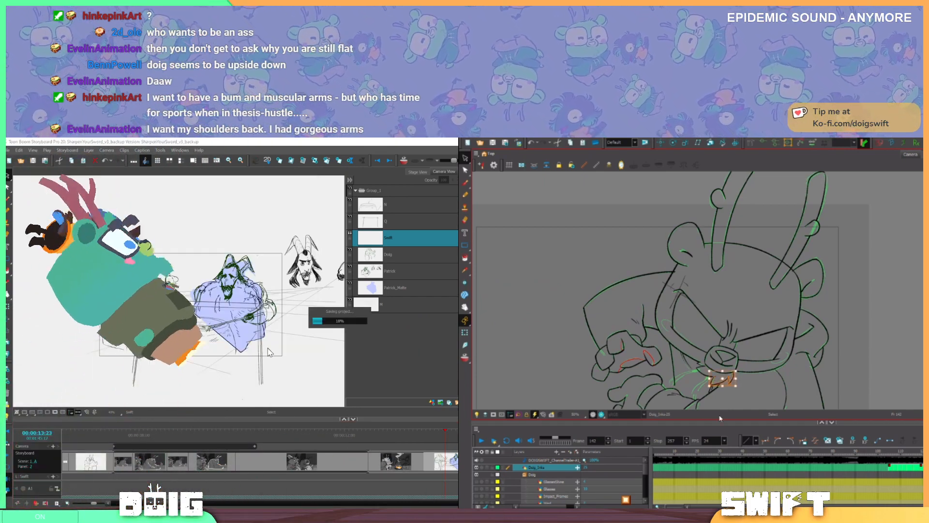
key(Escape)
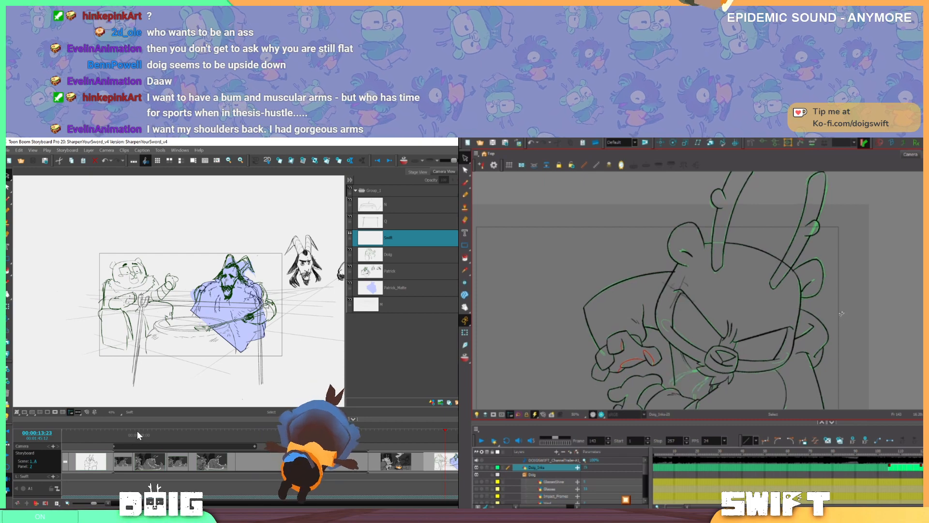
Scrub the Storyboard Pro timeline from the campfire cauldron panel through the cauldron close-up to the figure holding a bowl
drag(137, 434, 410, 433)
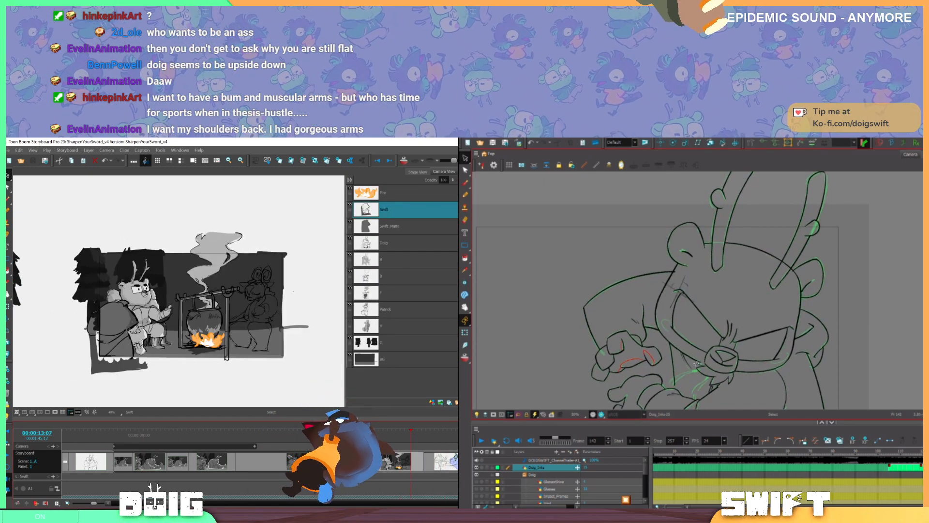
click(700, 366)
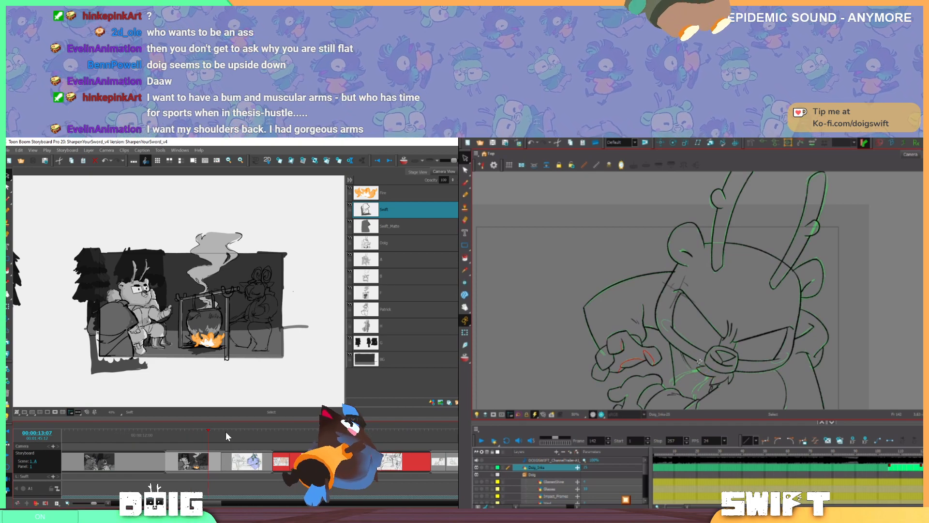
mouse_move(226, 431)
mouse_down()
mouse_move(259, 441)
mouse_move(339, 437)
mouse_up()
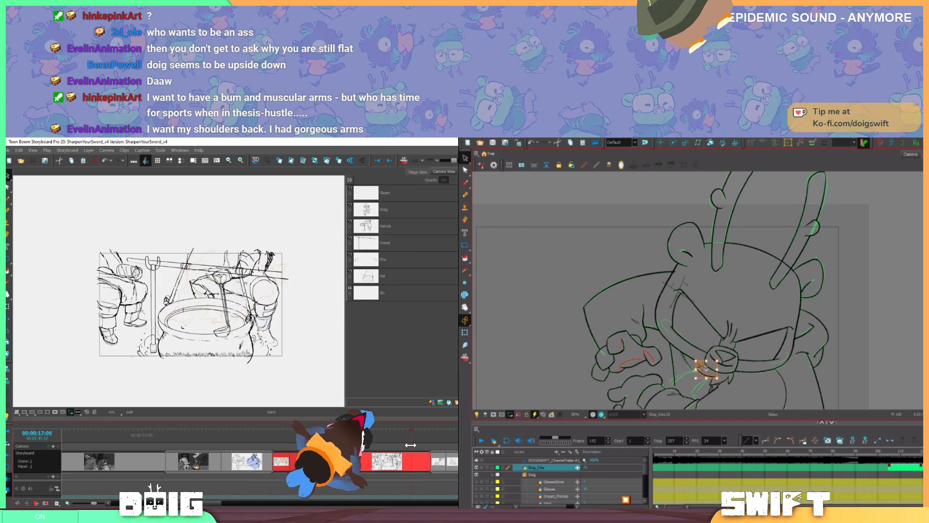
drag(410, 445, 441, 457)
click(437, 453)
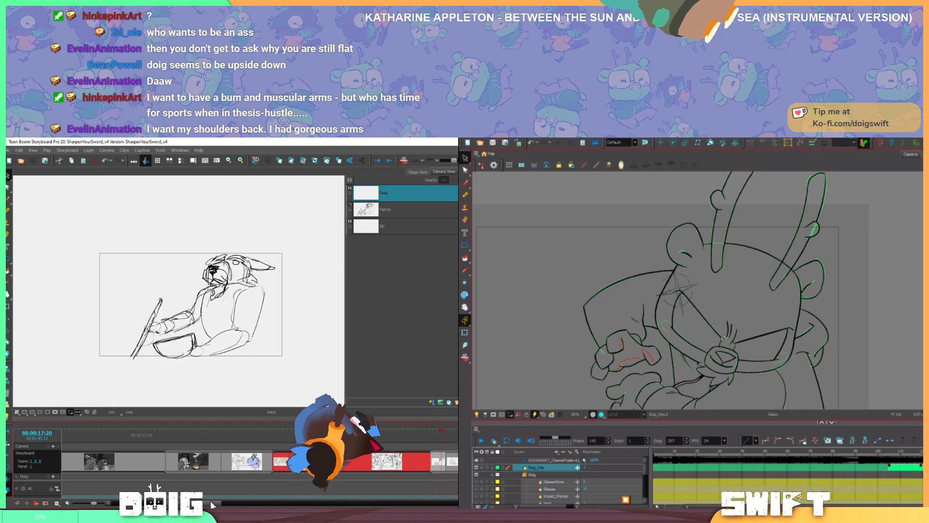
Scrub the storyboard back past the horned figure's panel to the dark campfire panel with the hatted character and the bear
drag(212, 505, 219, 499)
drag(80, 432, 141, 434)
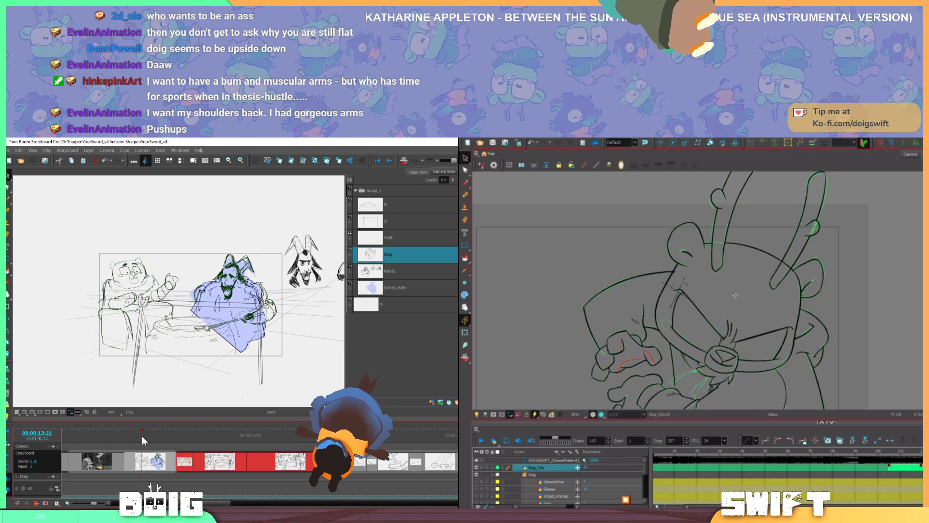
drag(141, 435, 149, 434)
scroll(259, 462, left, 6)
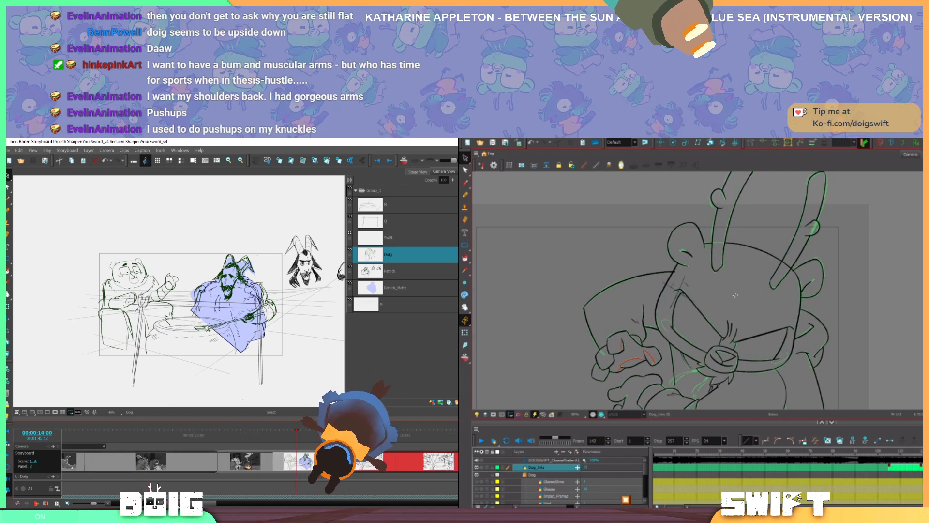
mouse_move(96, 435)
mouse_down()
mouse_move(213, 434)
mouse_move(272, 447)
mouse_move(467, 432)
mouse_move(447, 425)
mouse_up()
scroll(259, 462, left, 5)
key(comma)
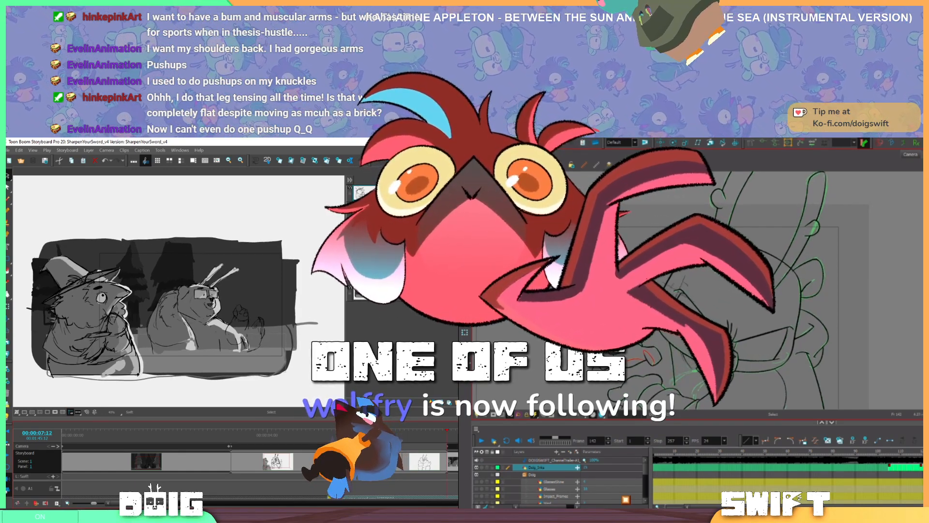
Select the small fur stroke below the nose in Harmony, compare it with the adjacent drawing, and undo the last change
click(706, 372)
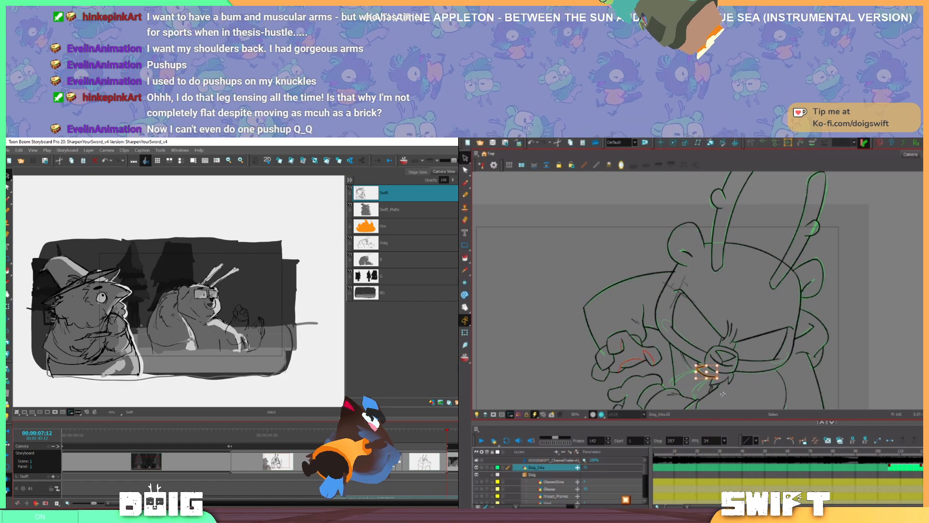
key(period)
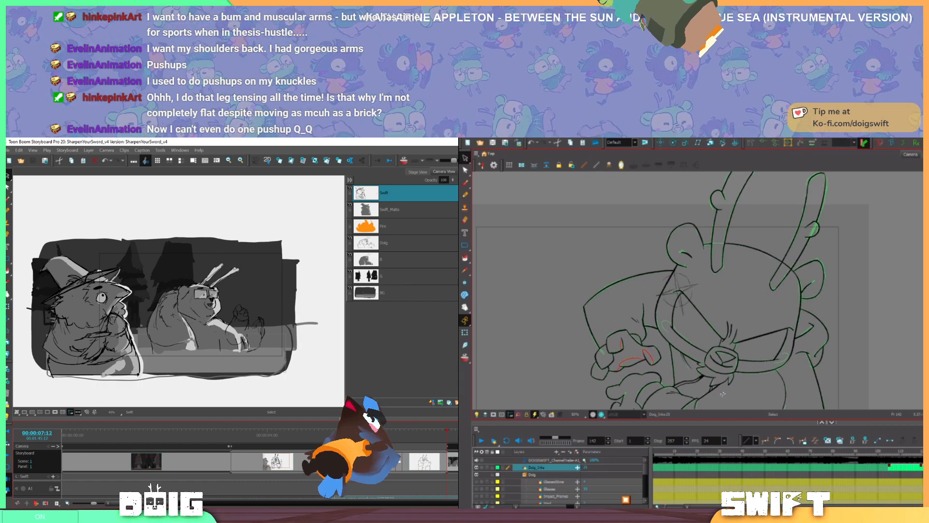
key(comma)
key(period)
key(comma)
key(period)
key(ctrl+z)
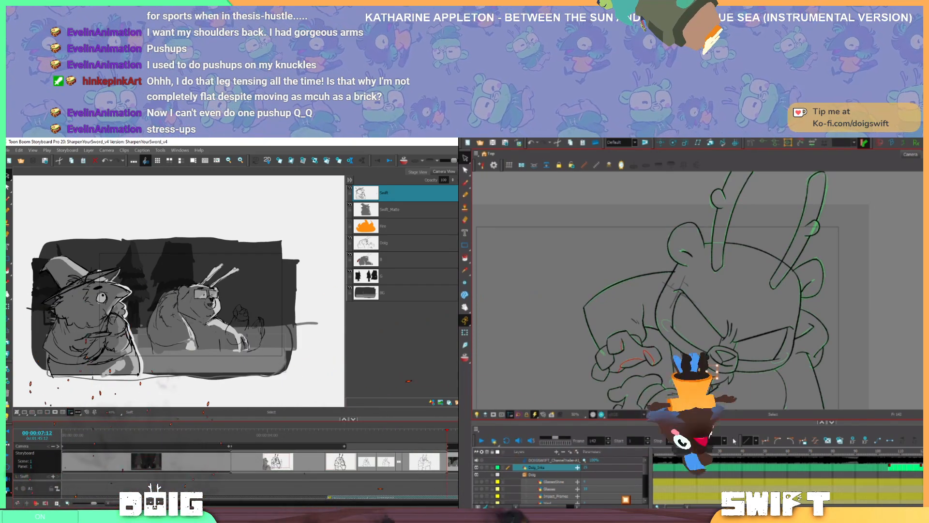
Compare the antlered character's drawing in Harmony with the adjacent drawings, checking the fur below the nose and the forearm
key(comma)
key(period)
key(comma)
key(period)
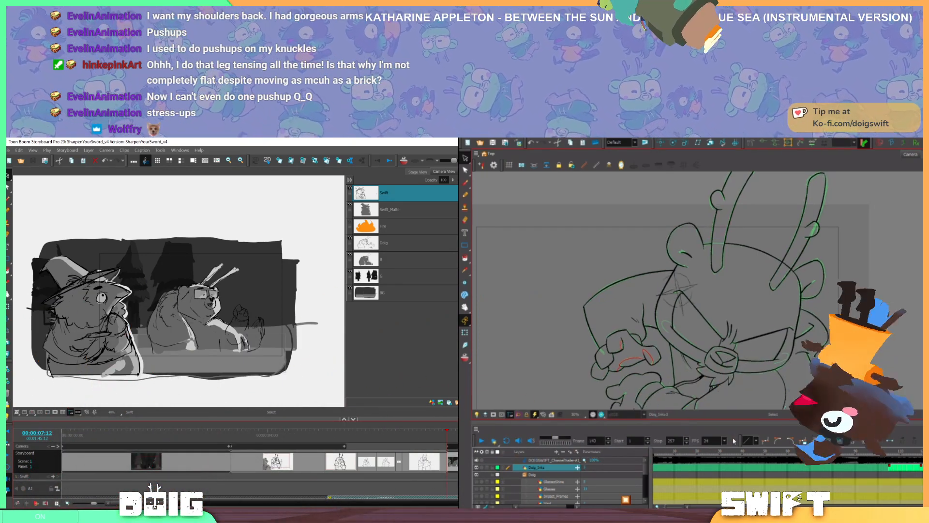
key(period)
key(comma)
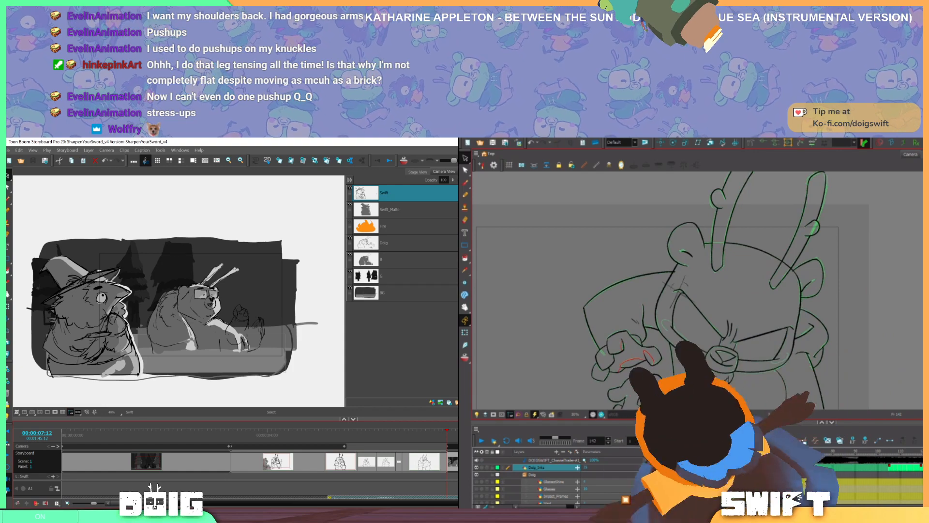
key(period)
key(period)
key(comma)
key(period)
key(comma)
key(comma)
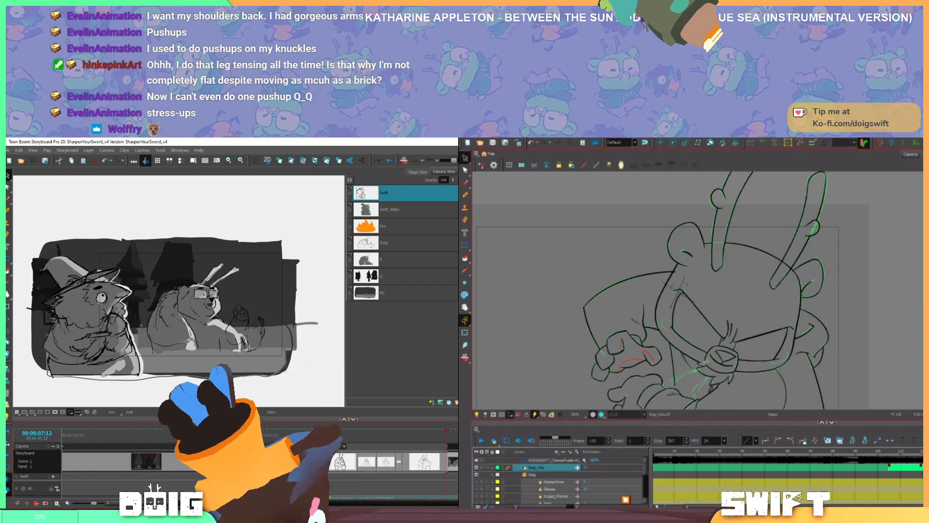
key(period)
key(comma)
Try deleting the small fur stroke below the nose, undo the deletion, and clear the selection
click(707, 373)
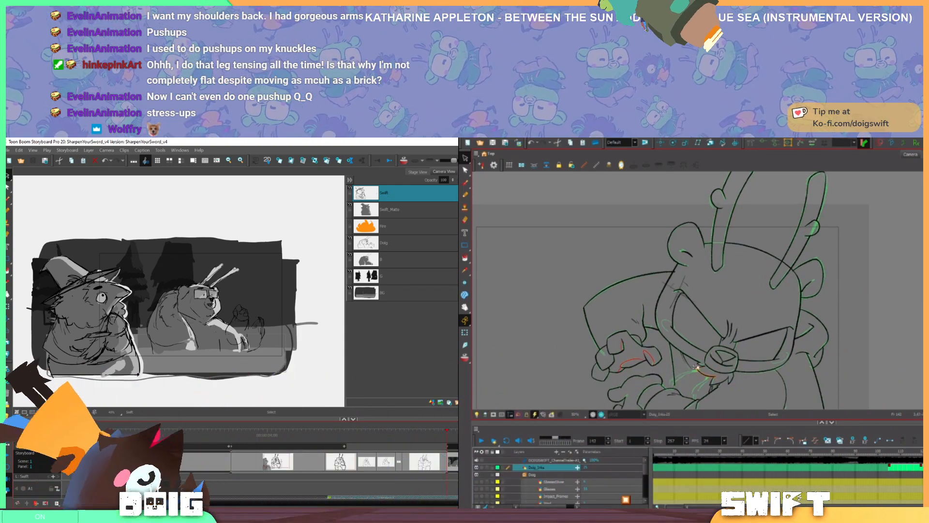
key(Delete)
key(ctrl+z)
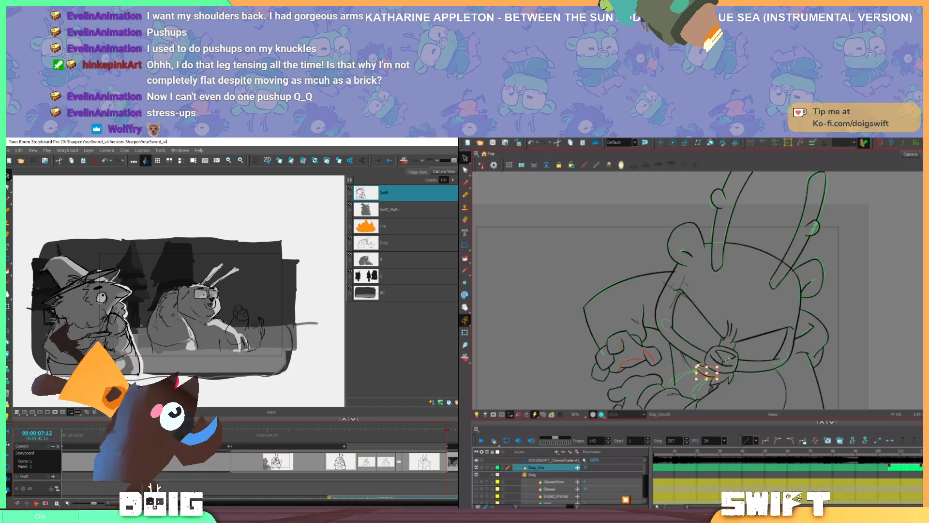
click(726, 360)
click(766, 336)
Compare the antlered character's head and eye outlines with the neighbouring drawings, selecting the angry eye's outline to check it
key(comma)
key(period)
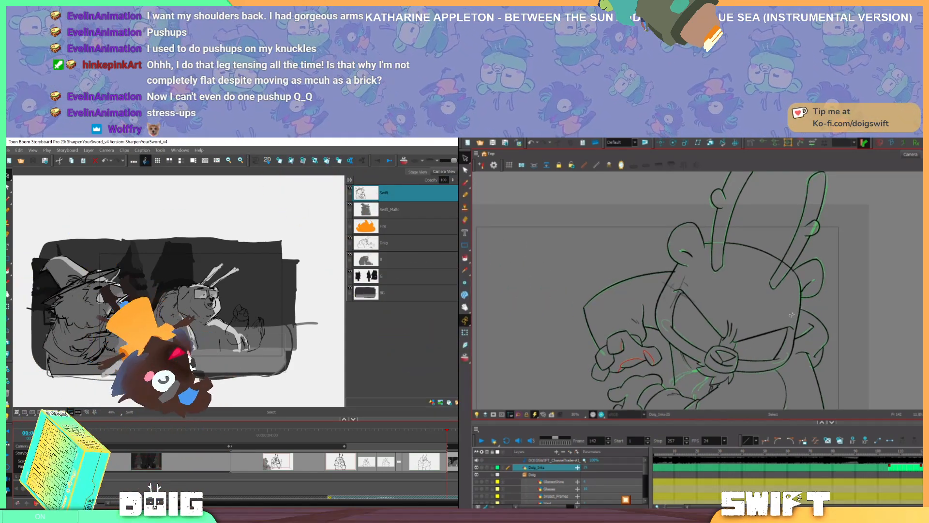
key(period)
key(comma)
key(period)
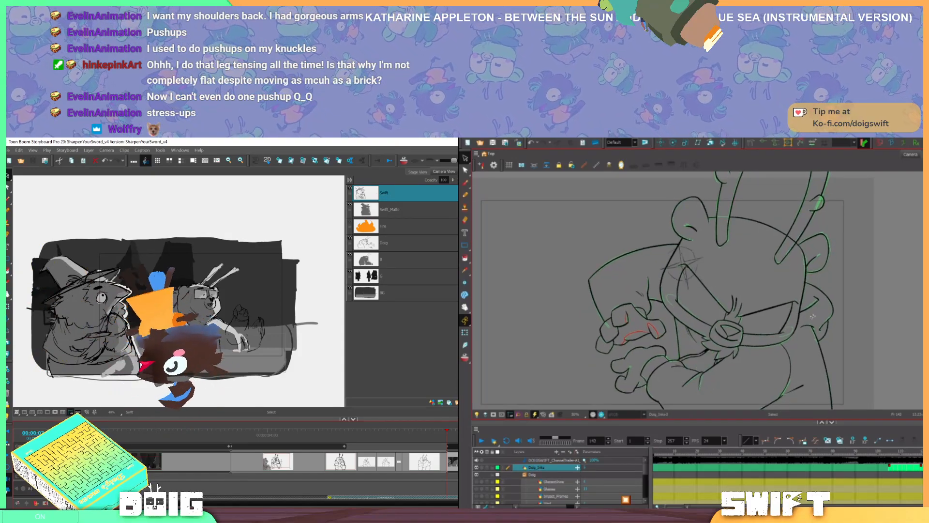
key(comma)
key(period)
key(comma)
key(comma)
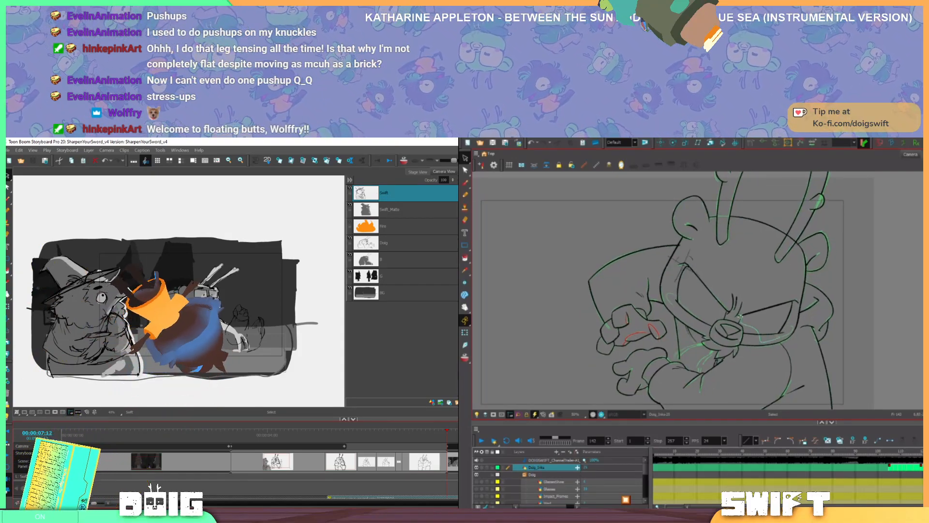
click(780, 332)
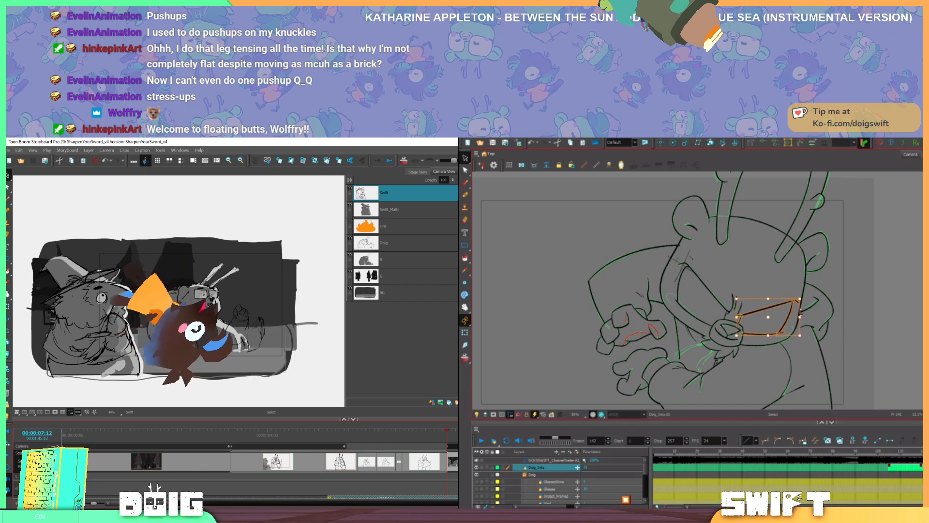
key(period)
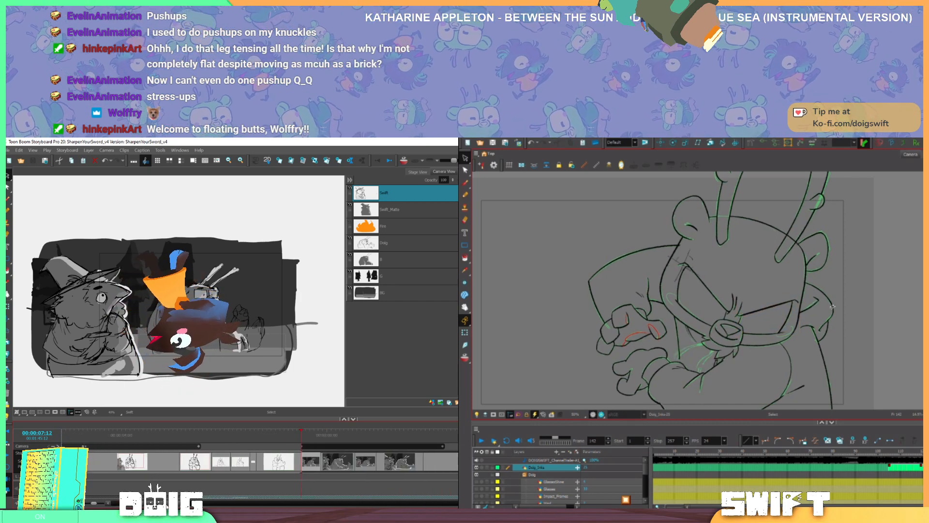
click(677, 311)
Scrub the Storyboard Pro timeline forward to the campfire panel with the seated antlered bear and rising smoke
mouse_move(208, 433)
mouse_down()
mouse_move(280, 443)
mouse_move(459, 431)
mouse_up()
Compare the chest fur strokes with the neighbouring drawings in Harmony, with the Brush tool ready for corrections
key(period)
key(comma)
key(period)
key(comma)
key(period)
key(comma)
key(period)
key(comma)
key(period)
key(comma)
key(period)
key(comma)
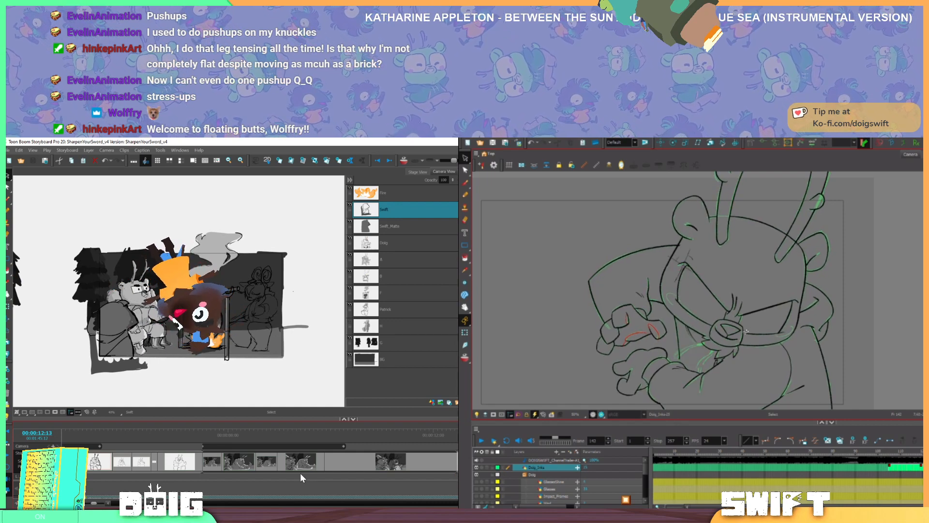
key(alt+b)
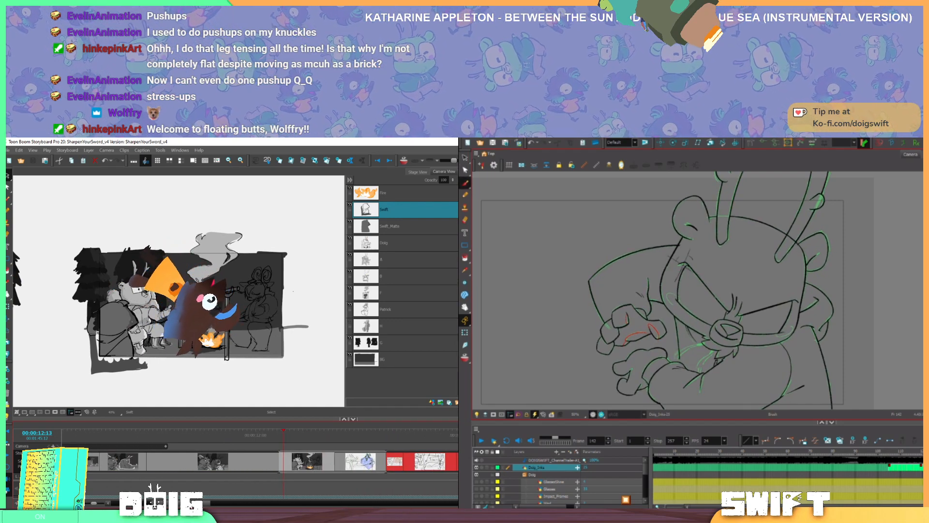
scroll(262, 461, left, 1)
key(period)
key(comma)
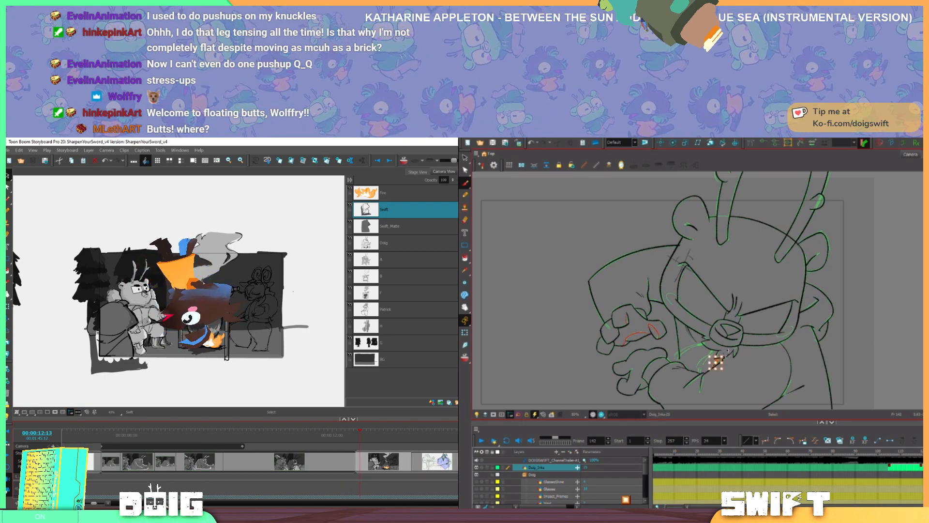
Scrub the storyboard to the table sketch with the blue horned figure and select that figure's line and matte layers
mouse_move(117, 432)
mouse_down()
mouse_move(260, 432)
mouse_move(433, 413)
mouse_move(409, 408)
mouse_move(426, 407)
mouse_up()
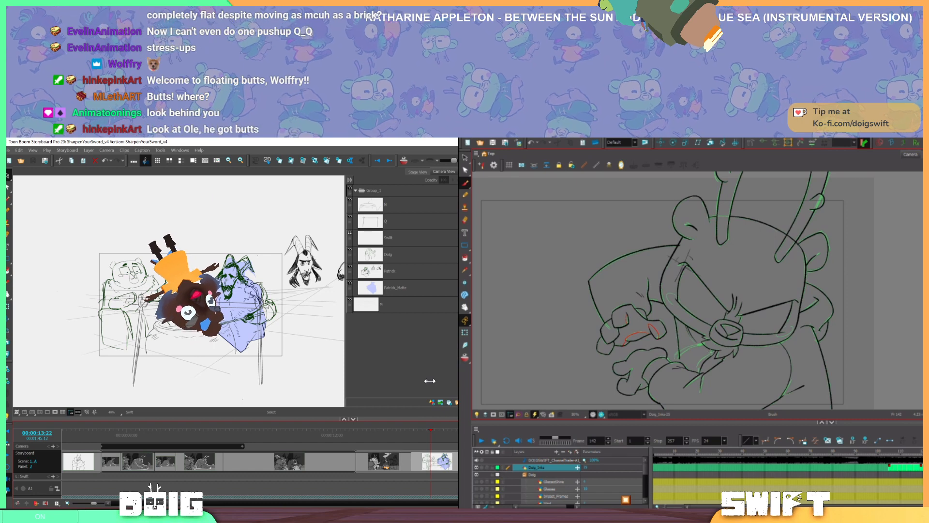
drag(430, 381, 429, 377)
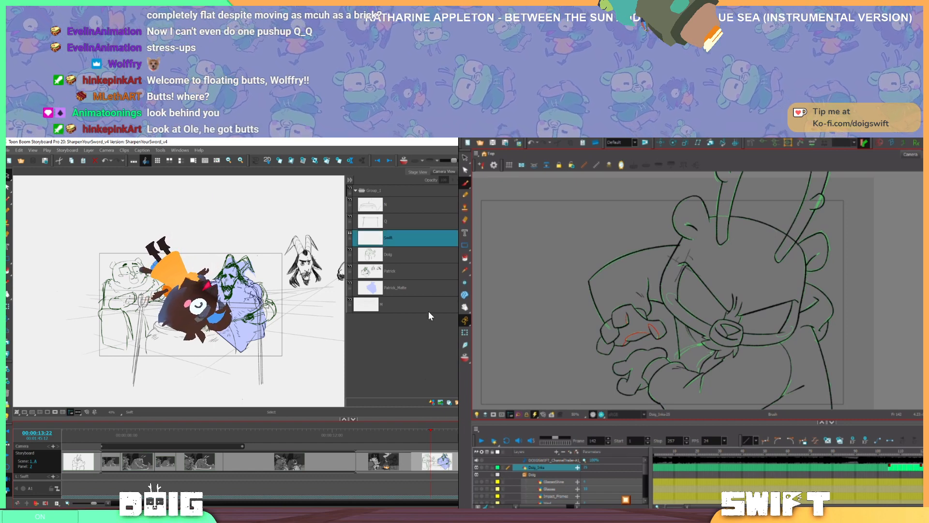
click(408, 290)
shift+click(407, 269)
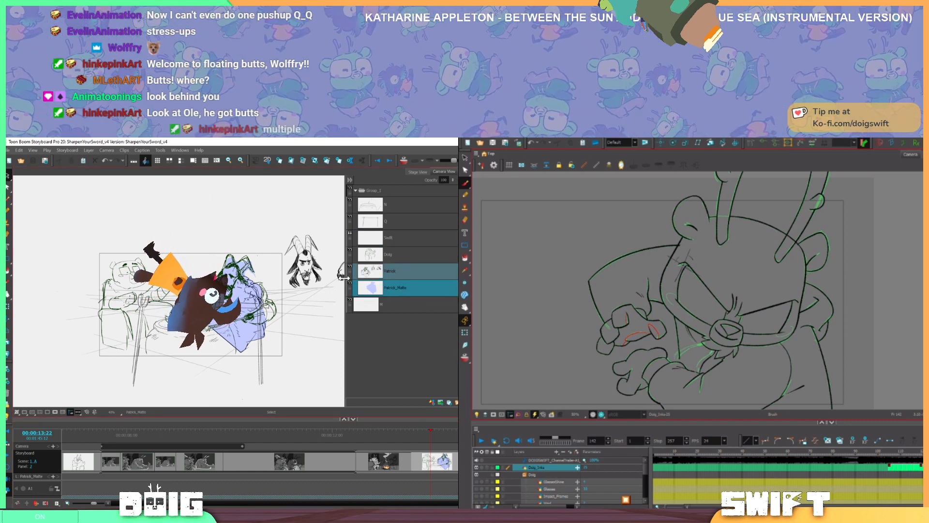
Try to lasso the horned figure's artwork across the layers, clear the selection, and reselect only its matte layer
mouse_move(242, 205)
mouse_down()
mouse_move(291, 406)
mouse_move(246, 205)
mouse_up()
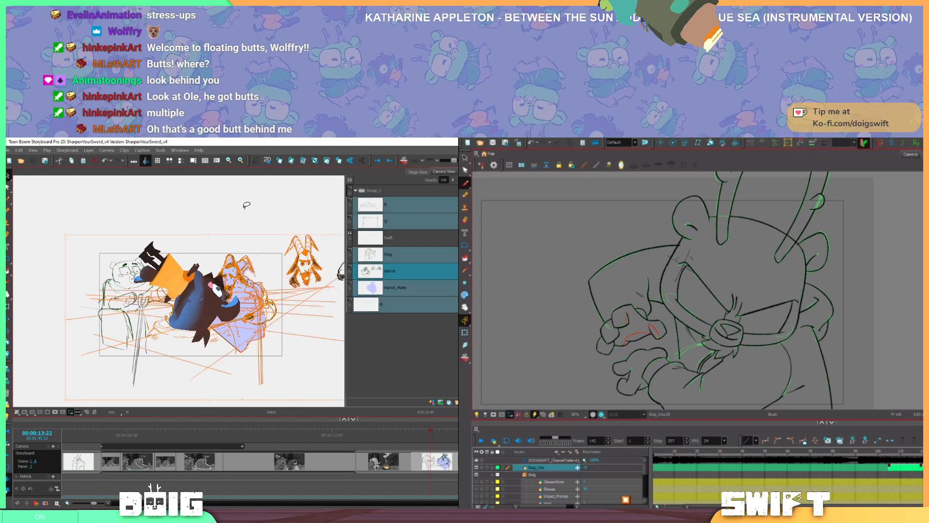
click(261, 211)
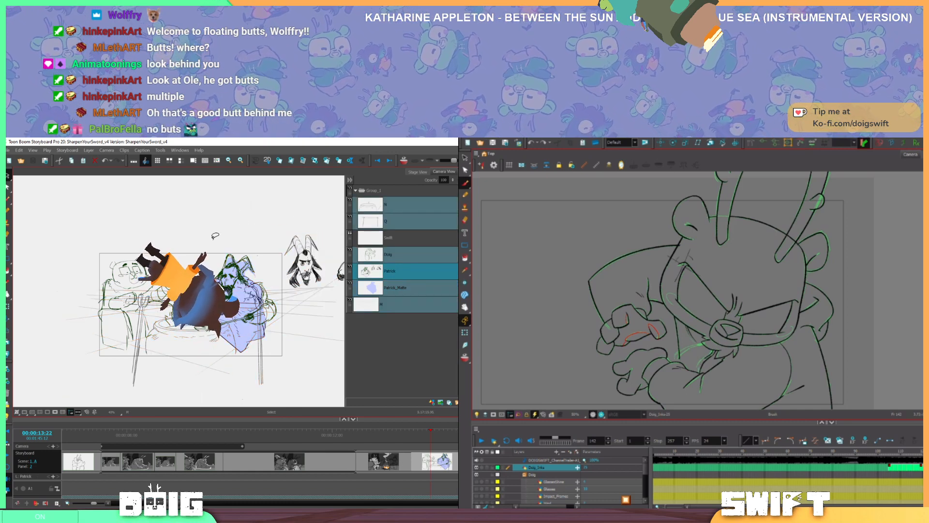
mouse_move(215, 235)
mouse_down()
mouse_move(269, 364)
mouse_move(266, 230)
mouse_move(237, 212)
mouse_up()
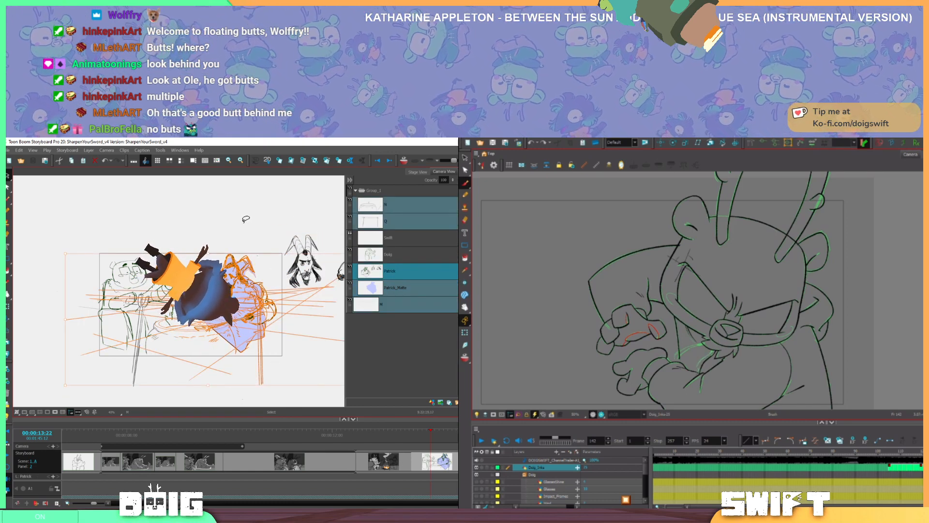
click(246, 219)
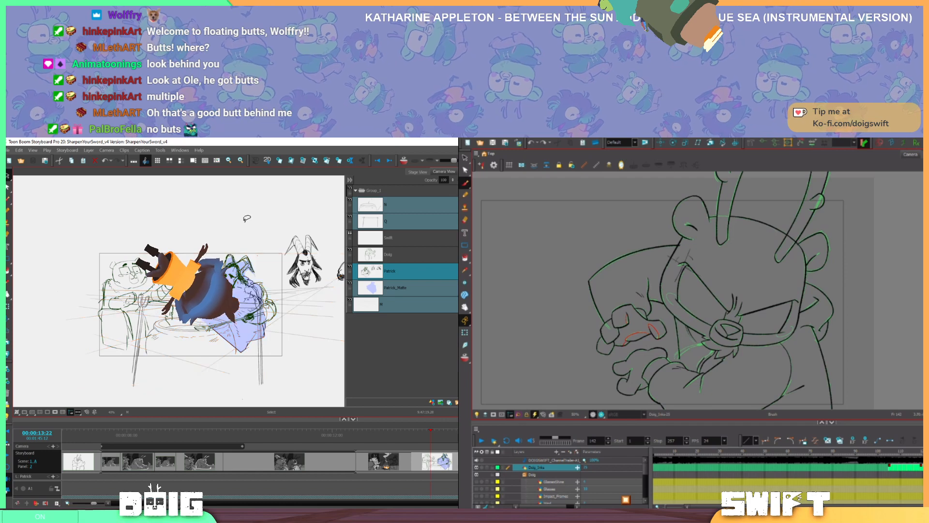
click(400, 288)
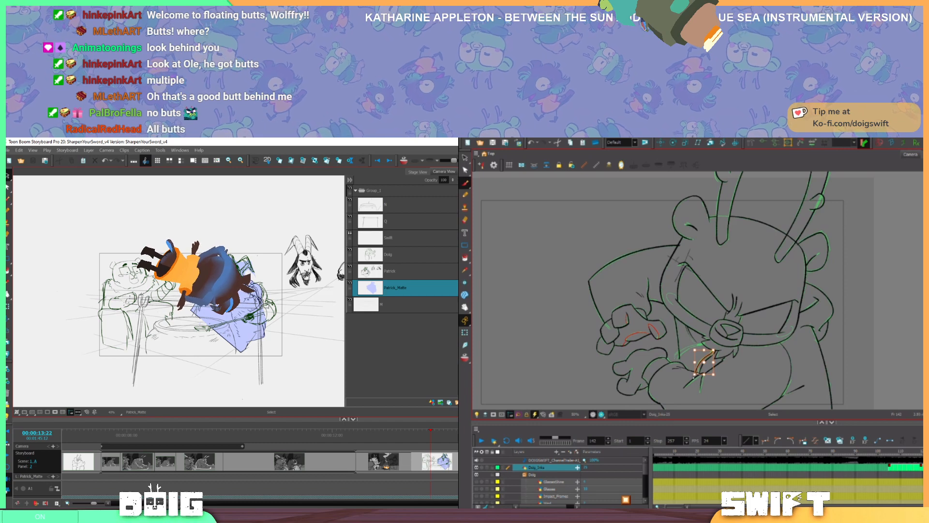
Select the fur strokes below the muzzle in Harmony and compare them with the adjacent drawings
ctrl+click(700, 381)
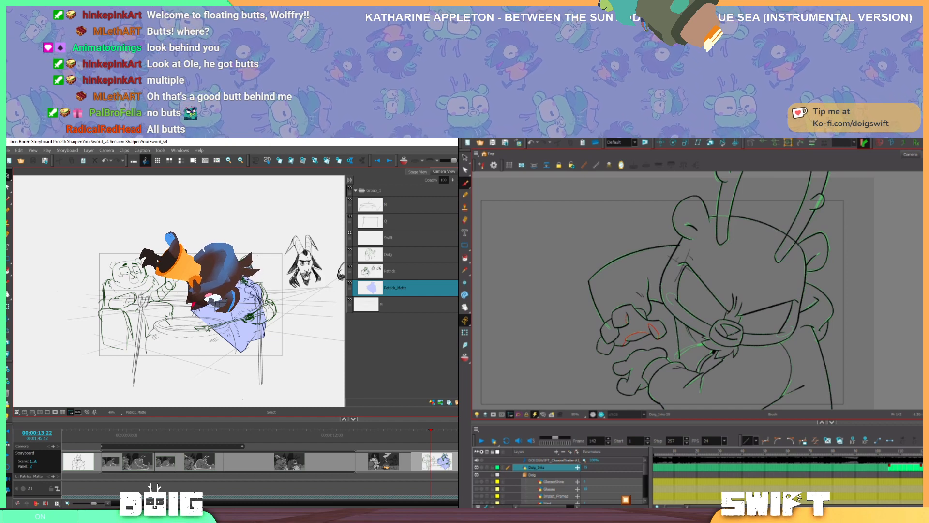
key(period)
key(period)
key(comma)
key(period)
key(comma)
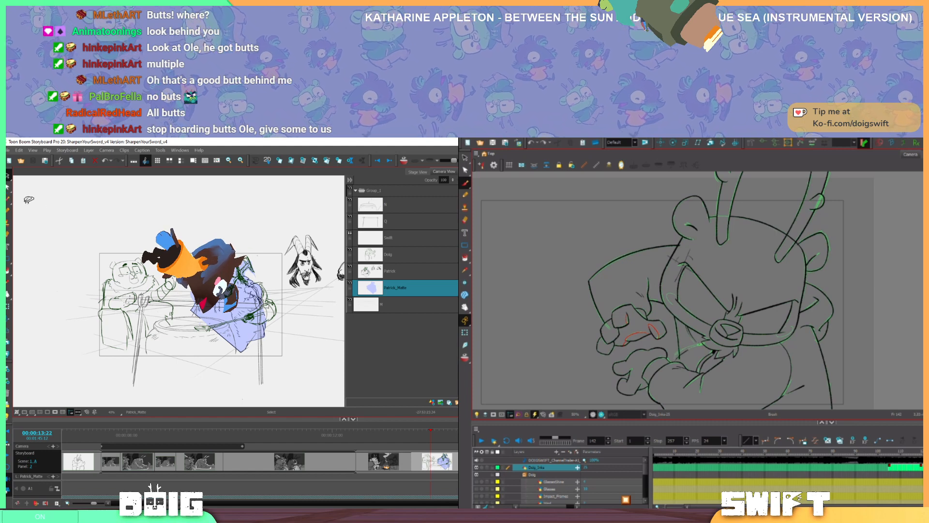
Lasso the horned figure on its line and matte layers in Storyboard Pro and move it outward and slightly up from the table
click(8, 199)
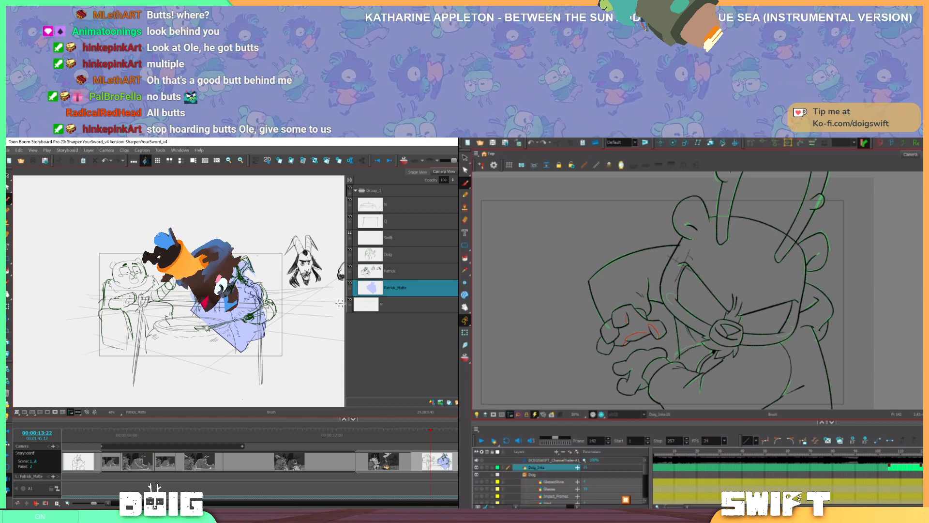
shift+click(405, 277)
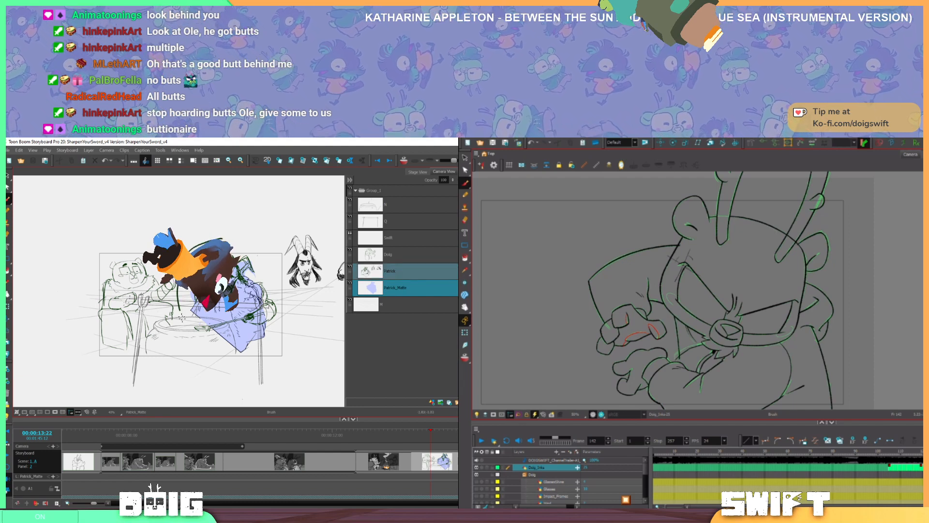
key(ctrl+z)
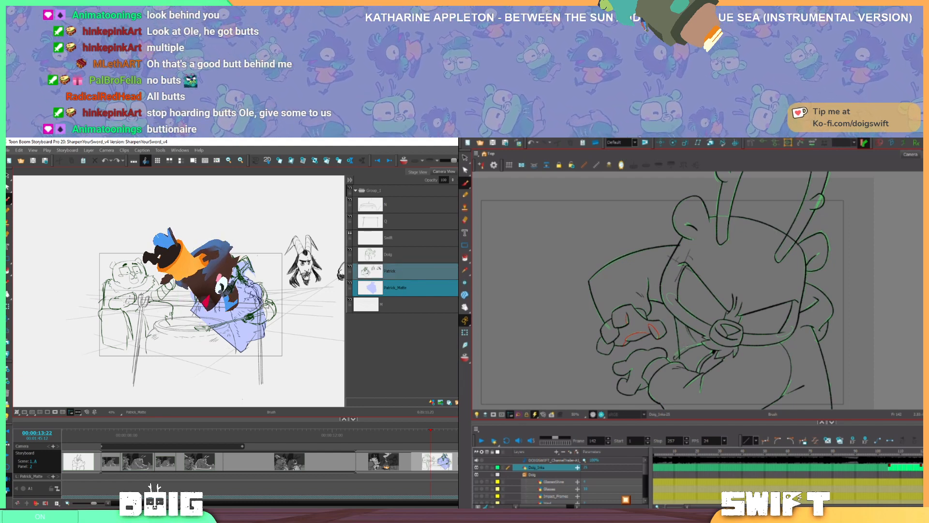
mouse_move(219, 358)
mouse_down()
mouse_move(285, 287)
mouse_move(259, 247)
mouse_move(207, 237)
mouse_up()
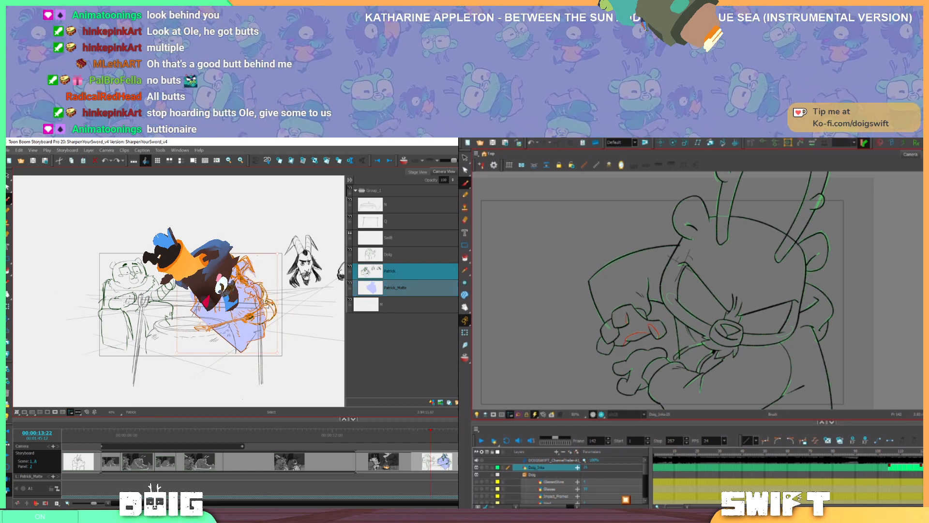
drag(232, 288, 252, 278)
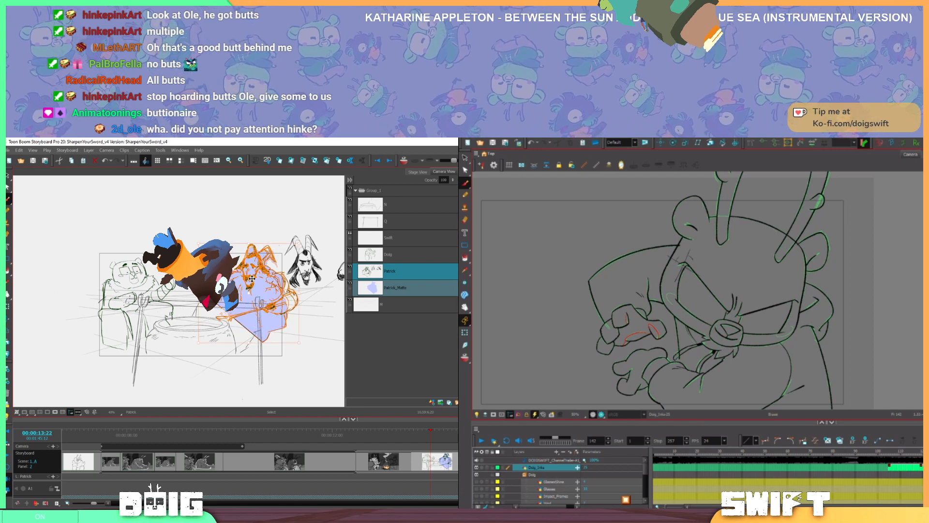
Select the artwork on all six layers of Group_1, scale it down, and reposition it within the camera frame
click(408, 205)
shift+click(417, 289)
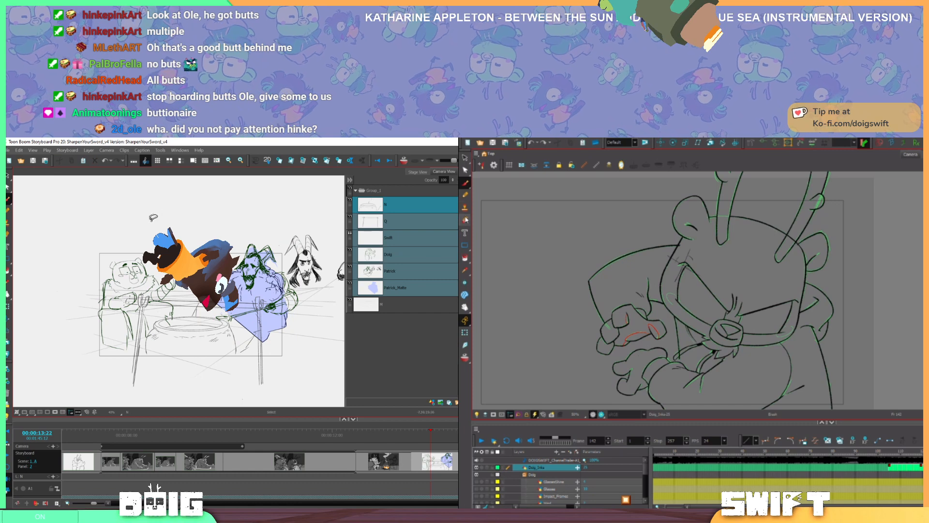
mouse_move(145, 214)
mouse_down()
mouse_move(67, 249)
mouse_move(134, 383)
mouse_move(267, 401)
mouse_move(303, 344)
mouse_move(306, 319)
mouse_move(275, 233)
mouse_move(163, 213)
mouse_up()
click(467, 188)
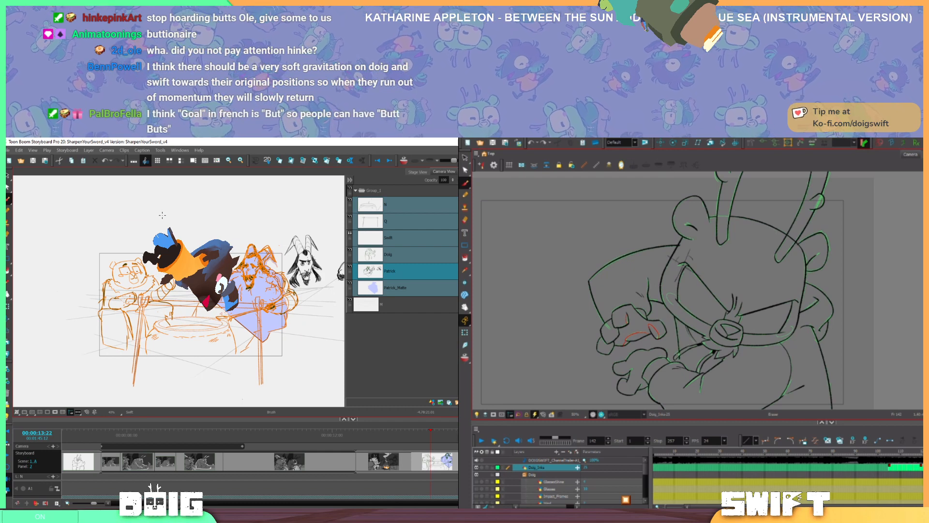
key(alt+s)
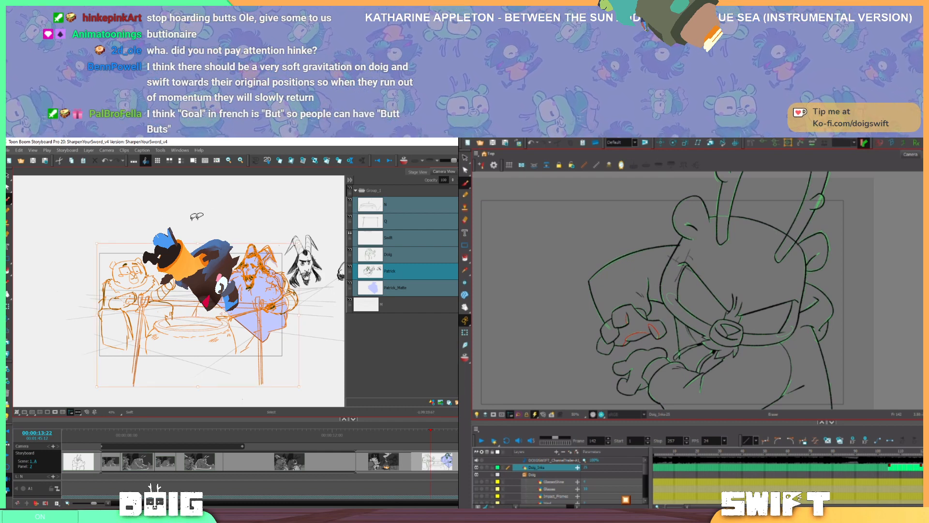
mouse_move(300, 241)
mouse_down()
mouse_move(249, 260)
mouse_move(269, 262)
mouse_move(250, 269)
mouse_up()
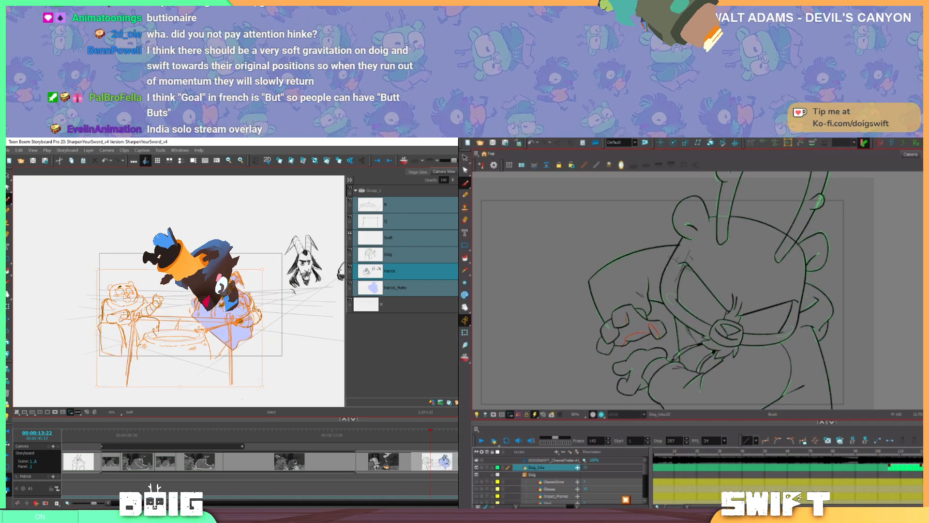
mouse_move(198, 298)
mouse_down()
mouse_move(220, 282)
mouse_move(221, 291)
mouse_up()
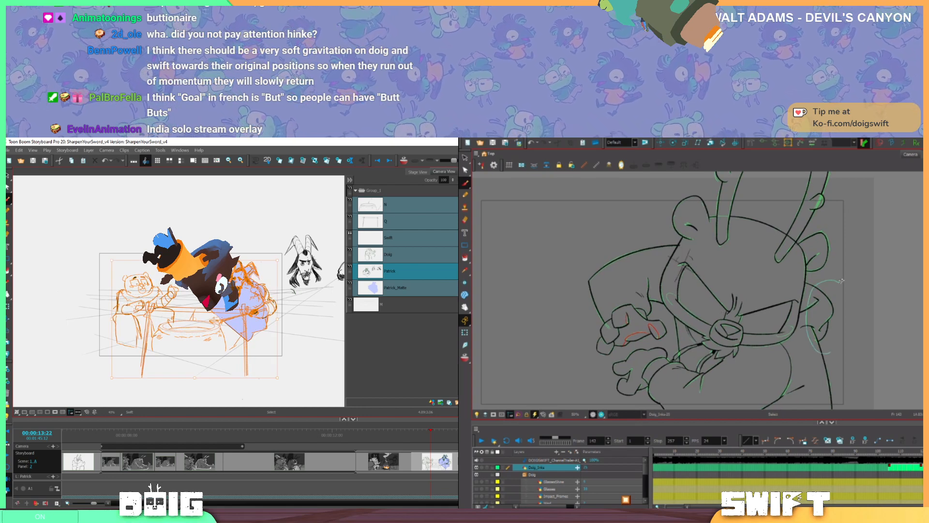
Lasso the strokes behind the antlered character's cheek in Harmony and compare them with the adjacent drawings
drag(842, 280, 837, 302)
key(comma)
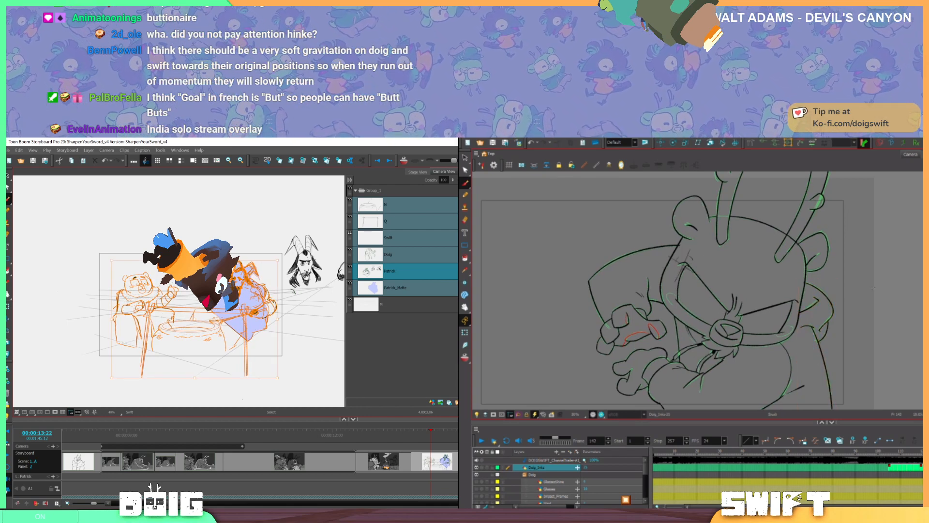
key(comma)
key(period)
key(comma)
key(period)
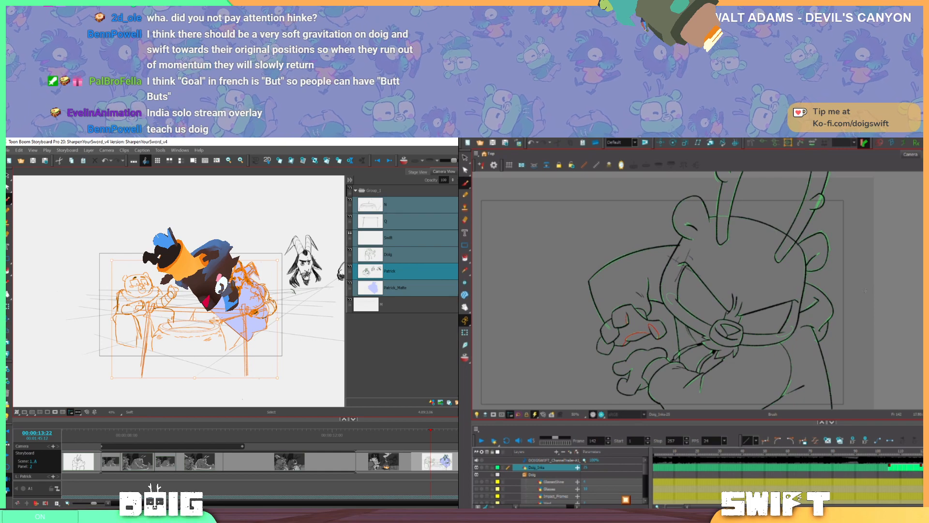
Flip repeatedly between the adjacent drawings in Harmony to check the antlered character's line art, and clear the stroke selection
drag(864, 288, 863, 291)
key(period)
key(comma)
key(2)
key(2)
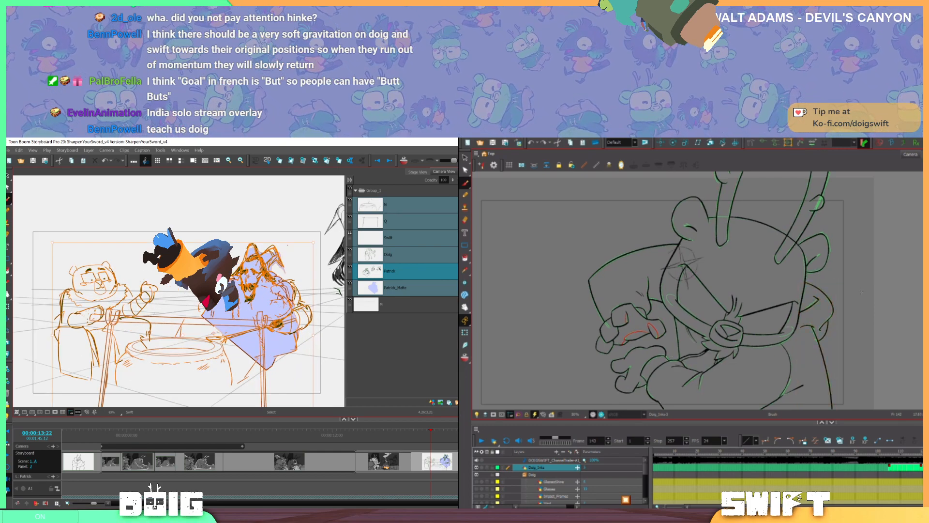
key(period)
key(comma)
key(period)
key(comma)
key(Escape)
key(period)
key(comma)
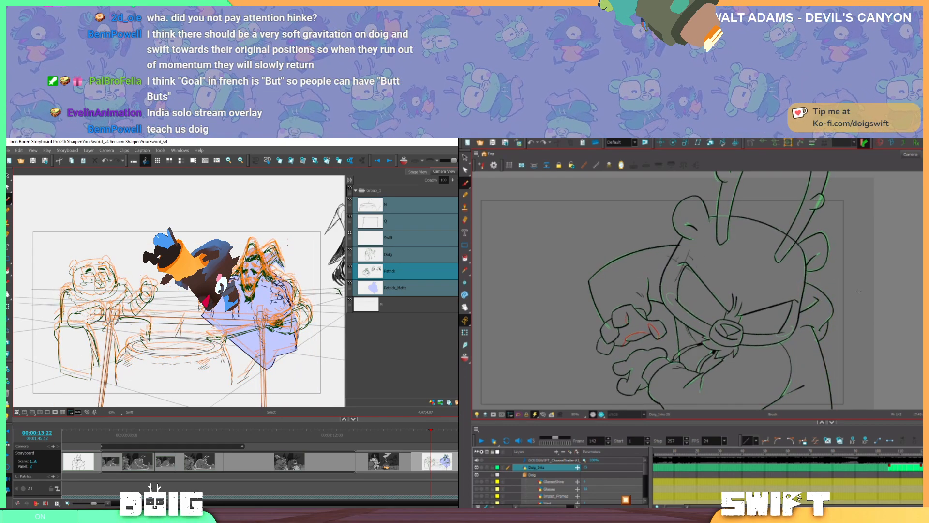
key(period)
key(comma)
key(period)
key(comma)
key(period)
key(comma)
key(period)
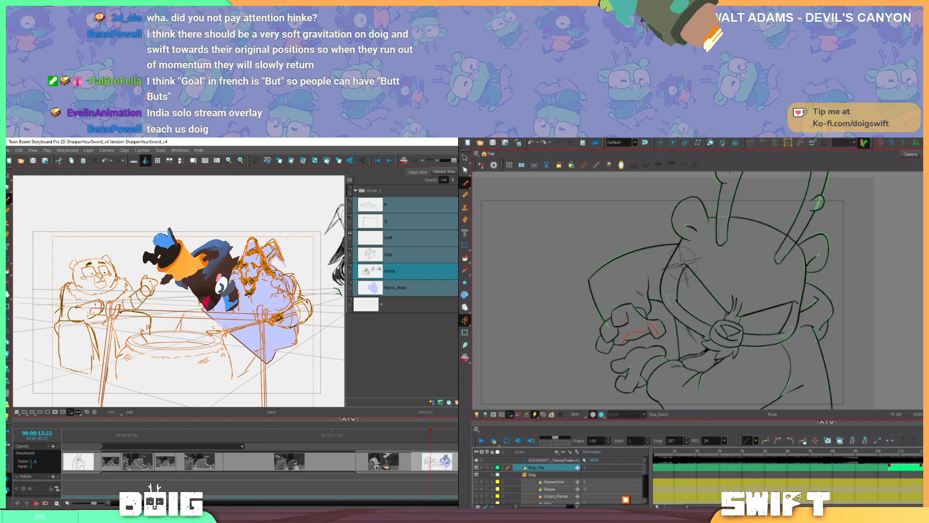
key(comma)
key(period)
key(comma)
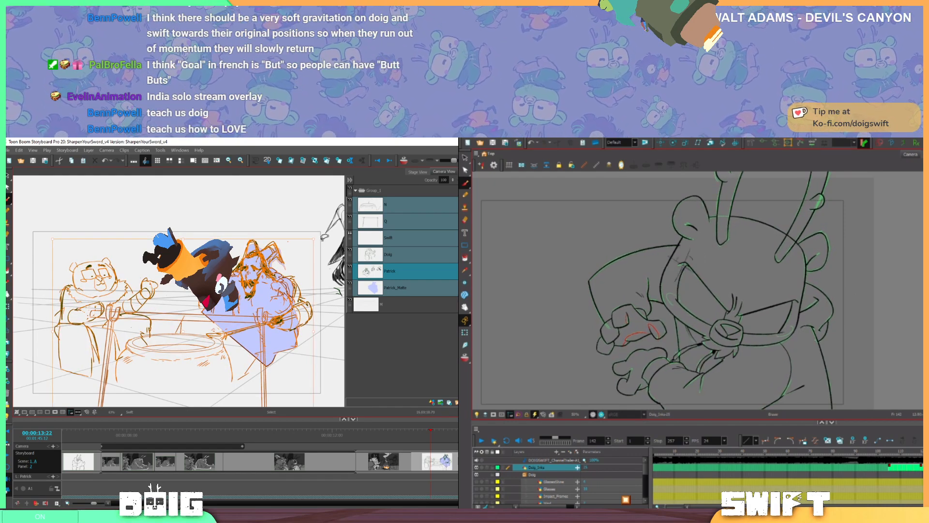
Scale down the selected Group_1 artwork slightly in Storyboard Pro and reposition it within the camera frame
drag(313, 238, 282, 248)
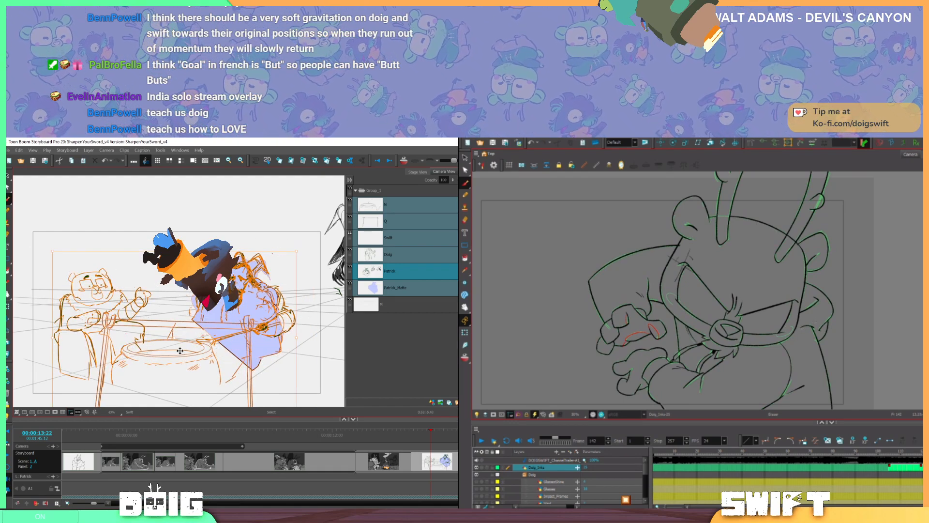
drag(172, 340, 177, 333)
key(period)
key(comma)
key(comma)
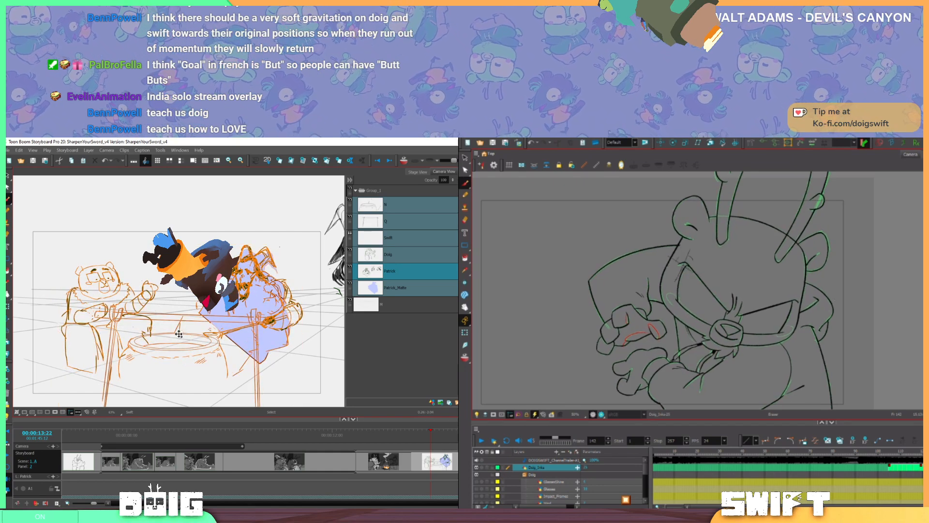
key(period)
key(comma)
key(period)
key(comma)
drag(811, 355, 804, 314)
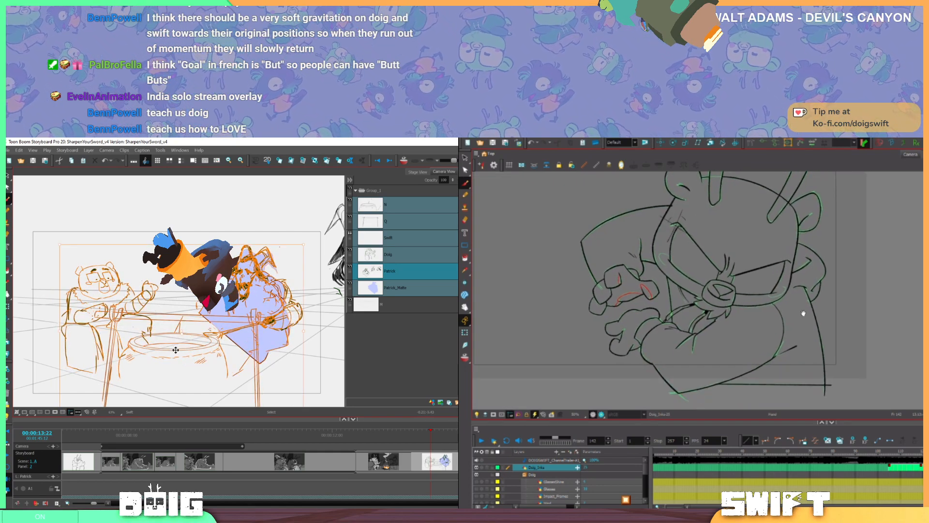
drag(174, 350, 177, 349)
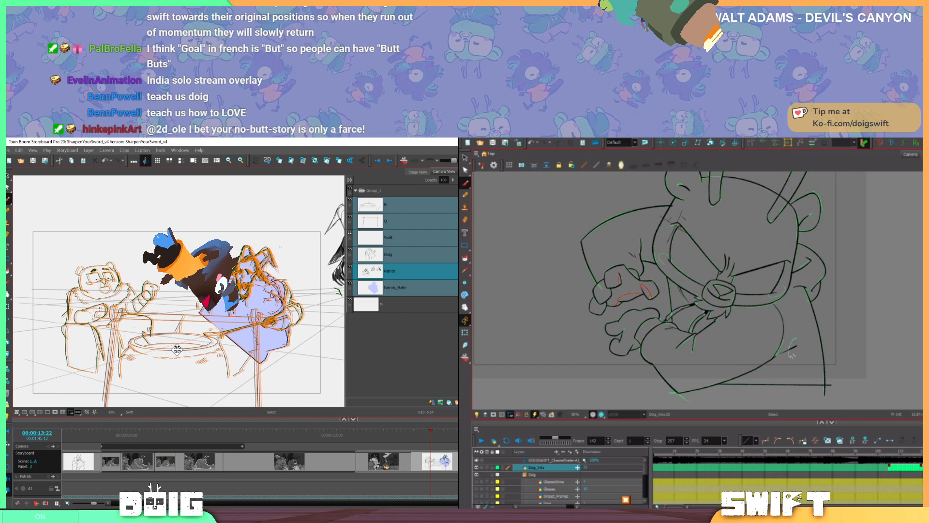
click(393, 286)
ctrl+click(391, 271)
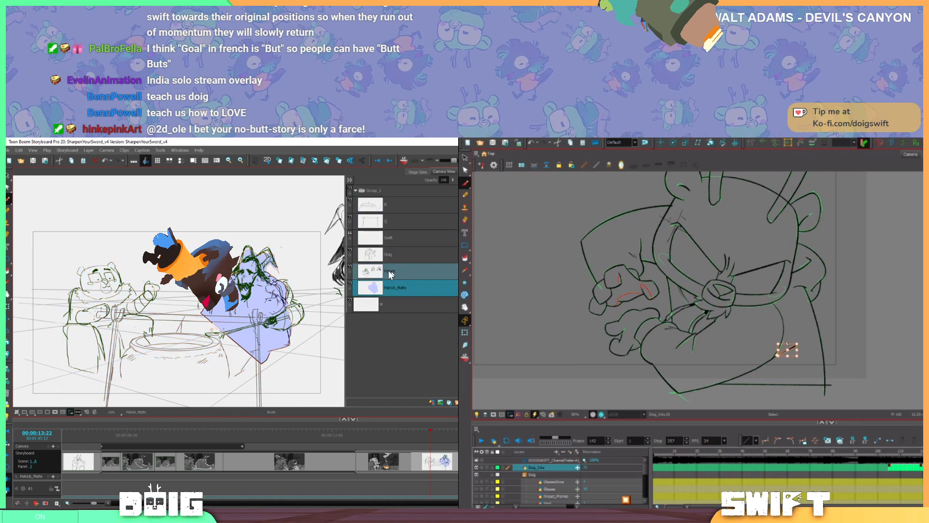
drag(243, 287, 261, 279)
drag(816, 333, 804, 353)
key(ctrl+z)
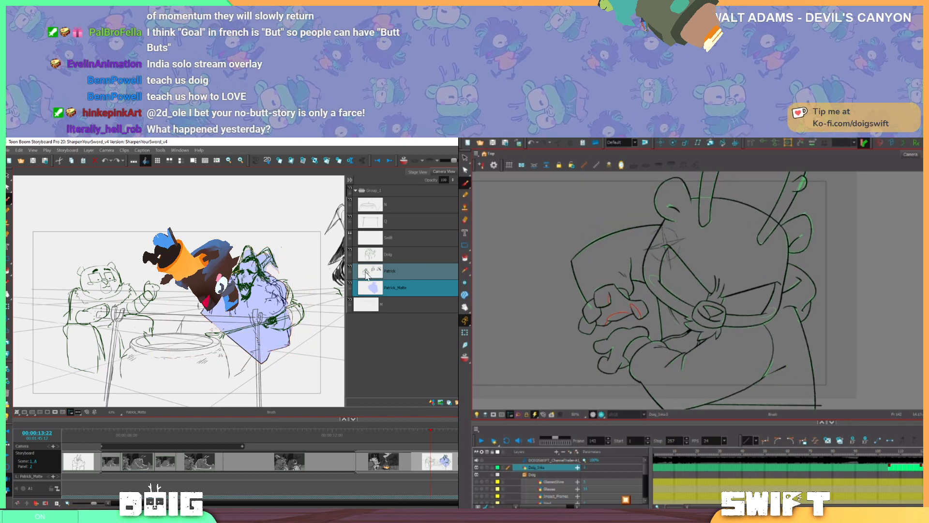
Lasso the seated bear on its own layer in Storyboard Pro and move it outward from the table
click(392, 271)
key(comma)
click(392, 256)
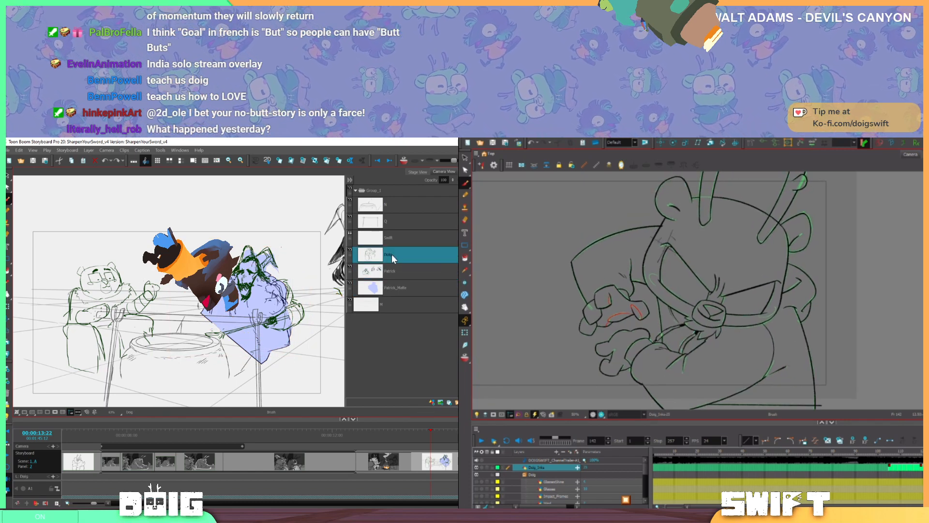
ctrl+click(779, 369)
mouse_move(91, 238)
mouse_down()
mouse_move(42, 354)
mouse_move(108, 382)
mouse_move(172, 310)
mouse_move(95, 230)
mouse_up()
drag(109, 288, 86, 285)
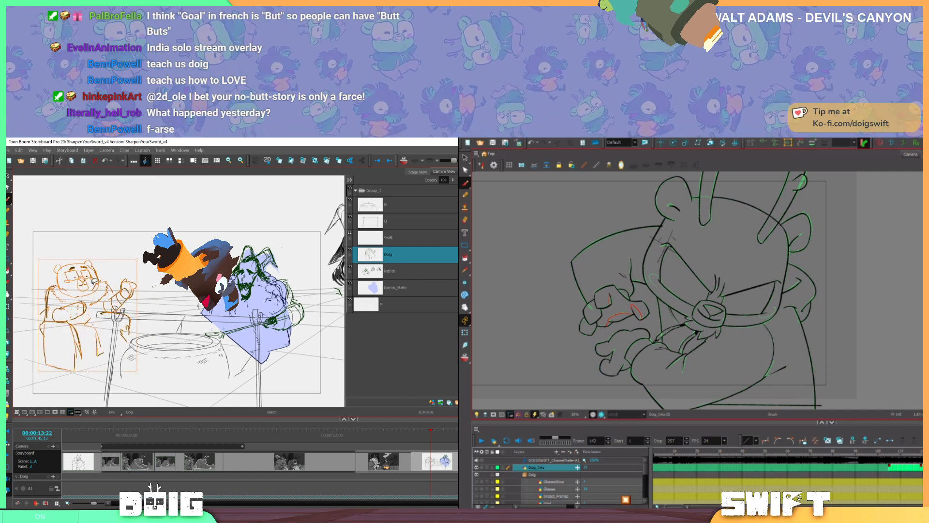
Scale up the selected bear, nudge it slightly outward, and release the selection
key(alt+b)
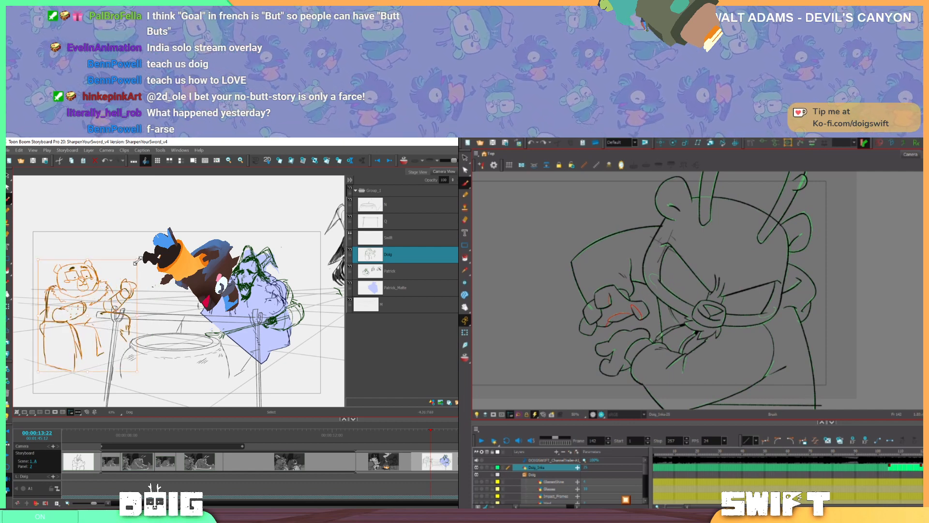
key(alt+s)
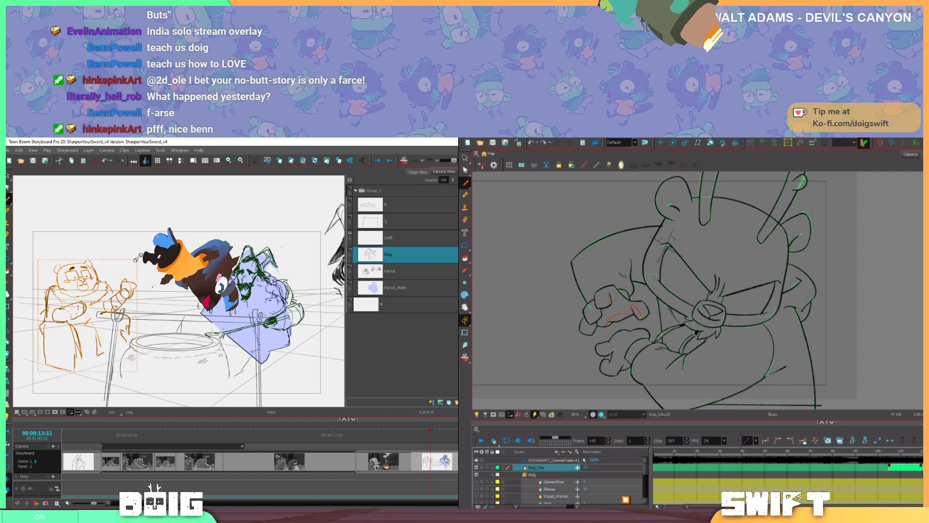
drag(137, 258, 146, 248)
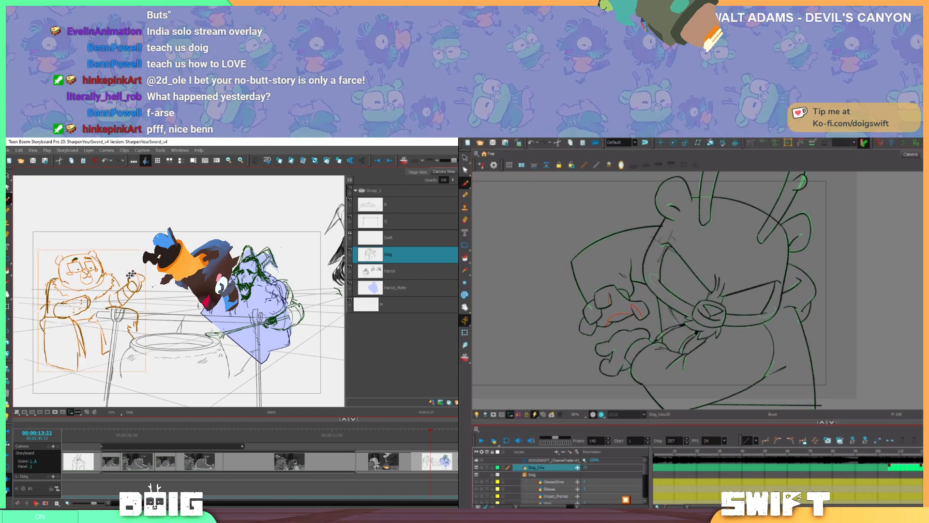
drag(91, 289, 87, 289)
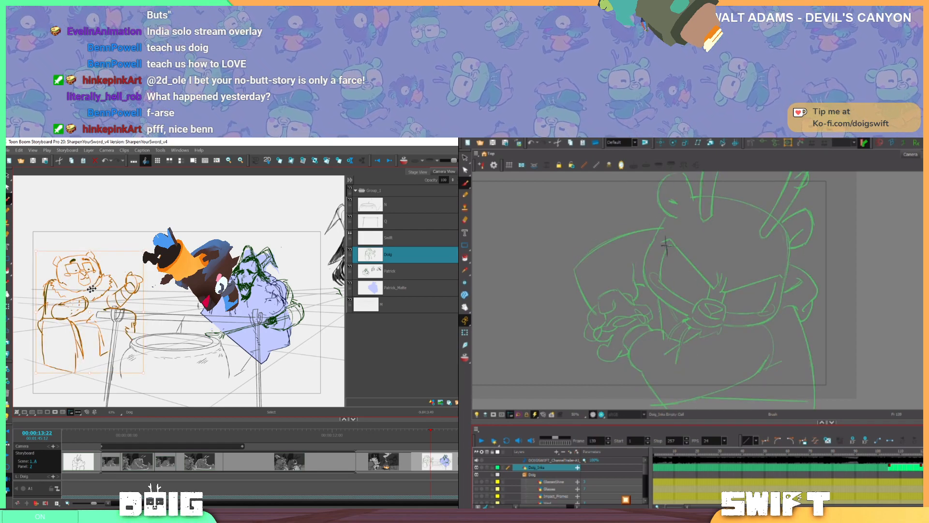
key(alt+b)
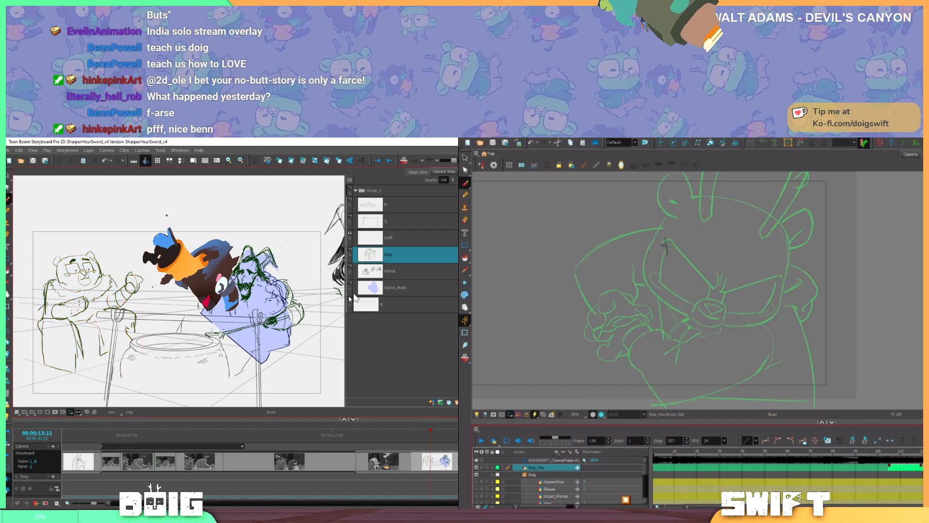
Lasso the horned figure on its line and matte layers, move it slightly outward and up beside the pot, and deselect it
click(400, 275)
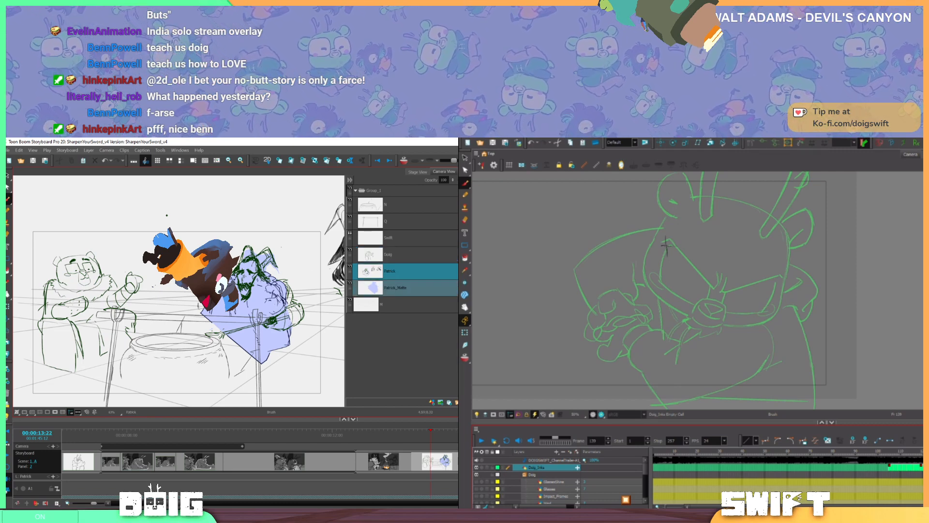
mouse_move(191, 288)
mouse_down()
mouse_move(208, 333)
mouse_move(310, 349)
mouse_move(300, 223)
mouse_move(232, 221)
mouse_up()
drag(196, 261, 190, 287)
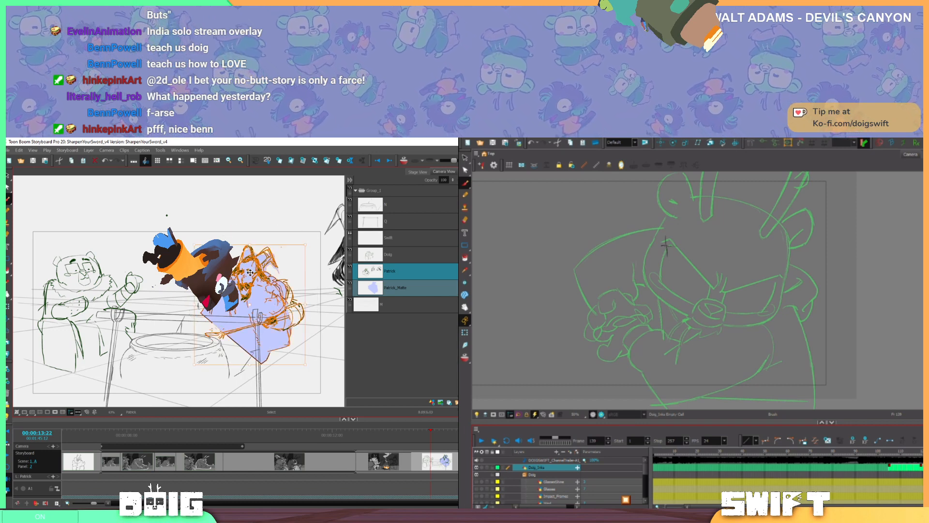
drag(263, 268, 276, 267)
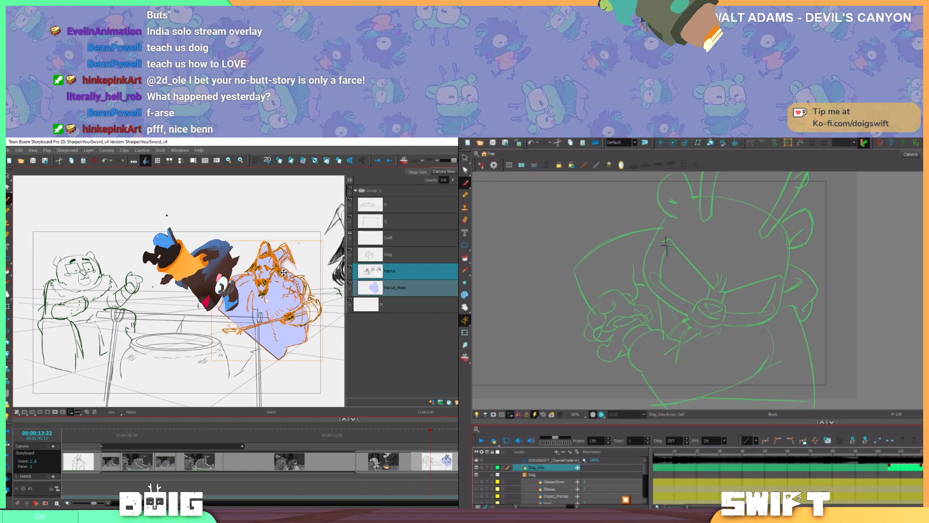
drag(282, 269, 269, 272)
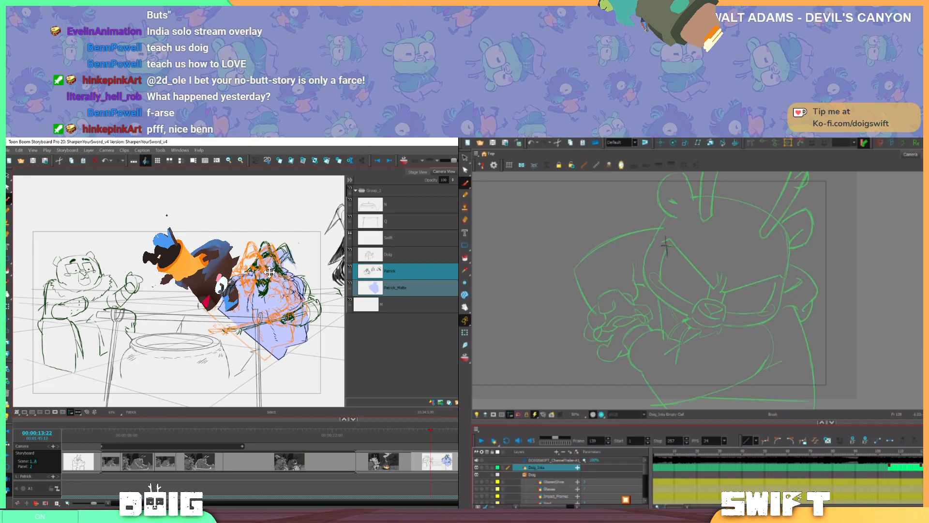
drag(269, 272, 269, 273)
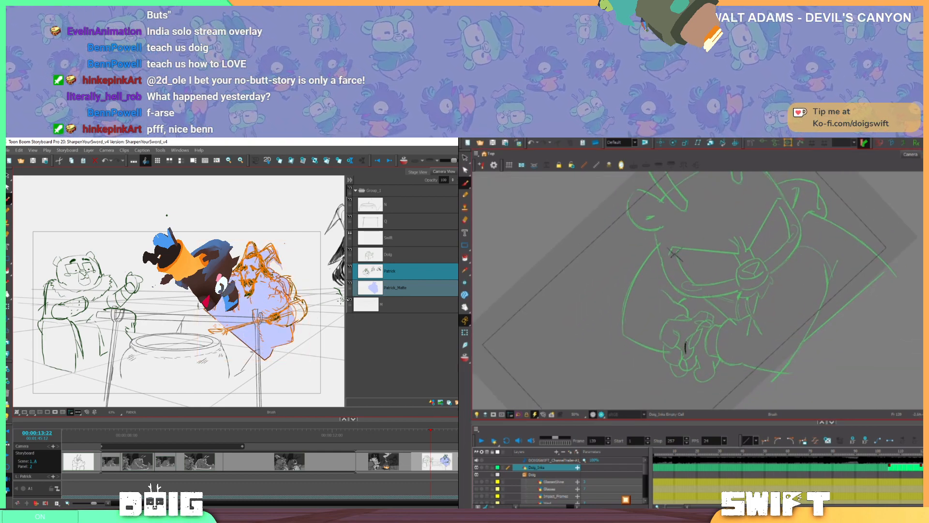
click(327, 314)
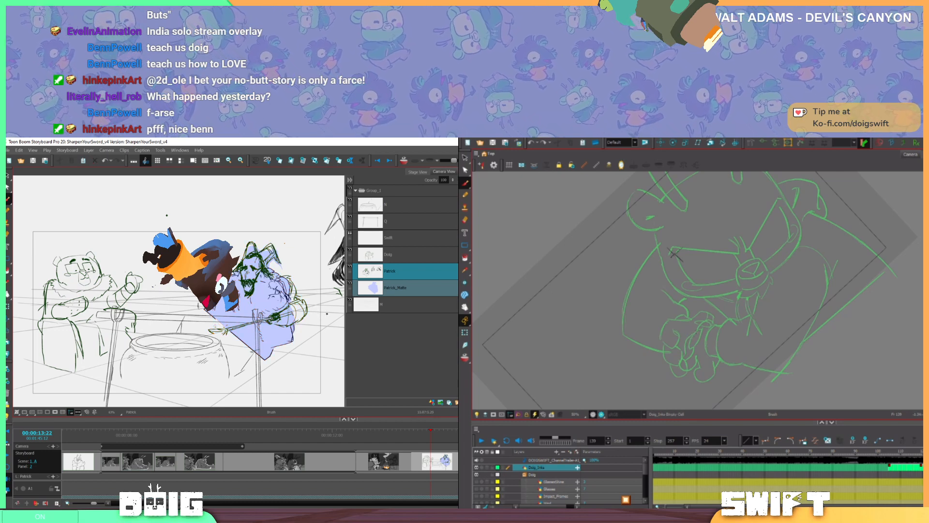
Toggle the visibility of the horned figure's line layer off and on to check its contents
click(393, 271)
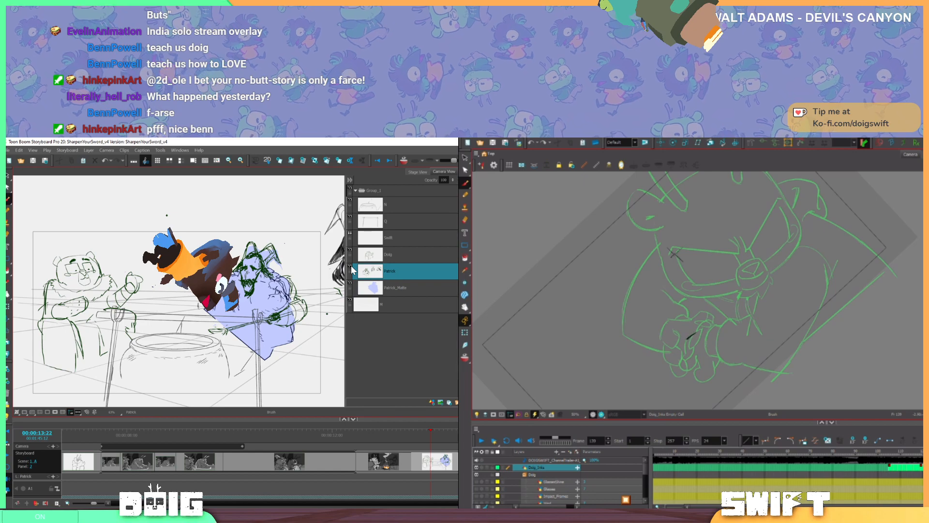
click(351, 268)
click(351, 268)
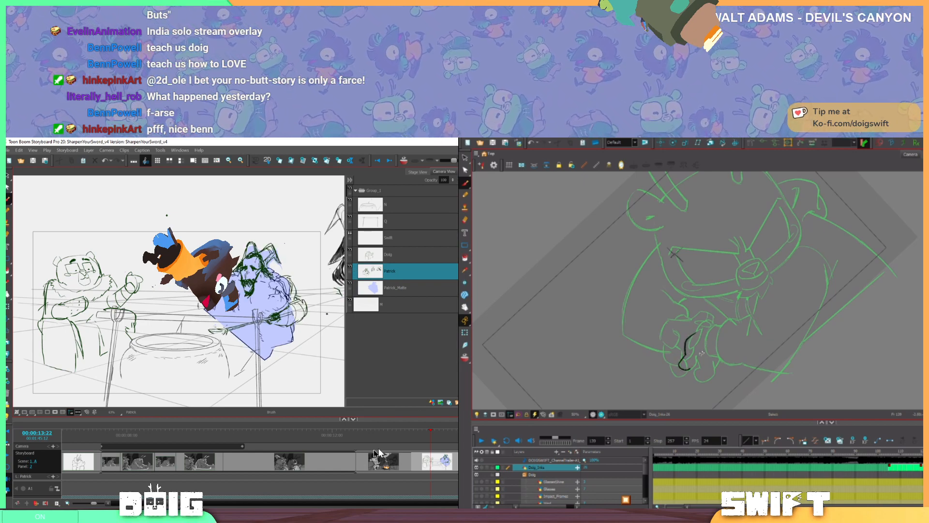
Scrub through the following storyboard panels to review the pot and stirring shots, and return to the table panel at 00:00:13:20
click(396, 435)
drag(397, 430, 412, 430)
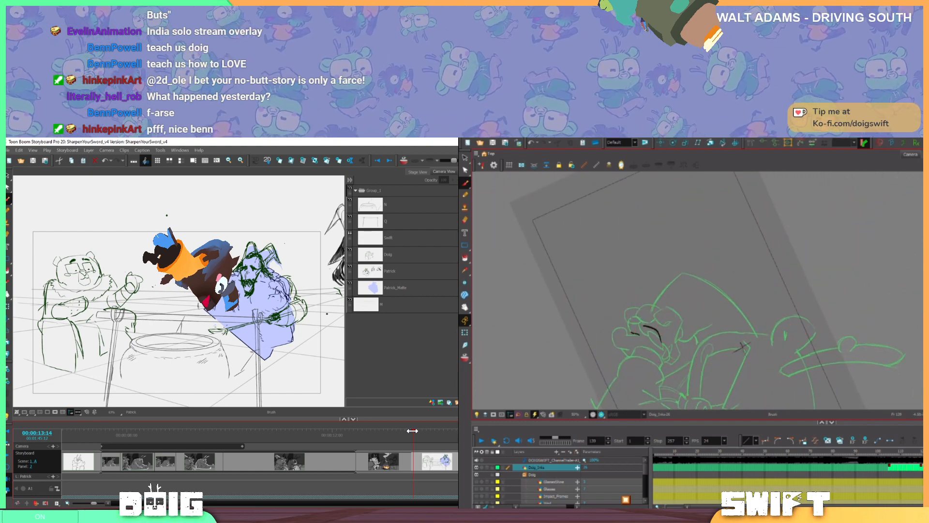
drag(412, 430, 458, 430)
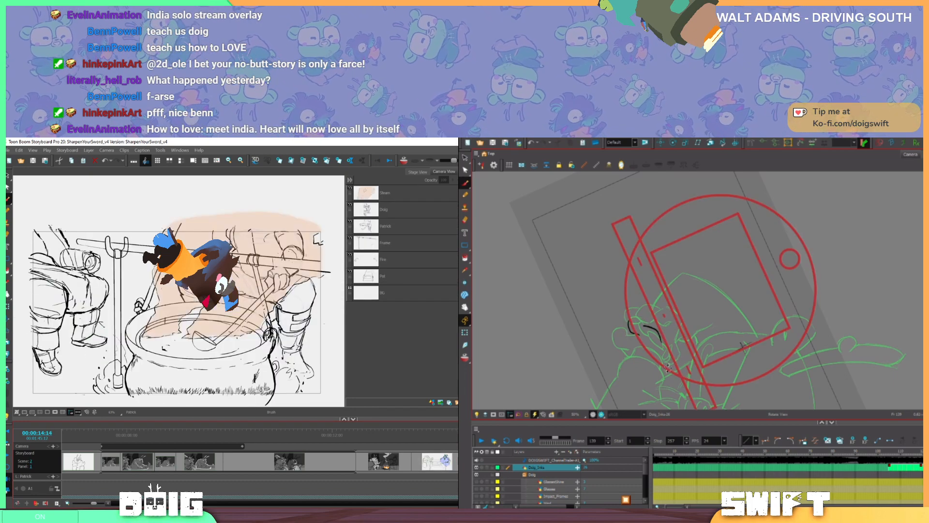
key(Right)
key(Right)
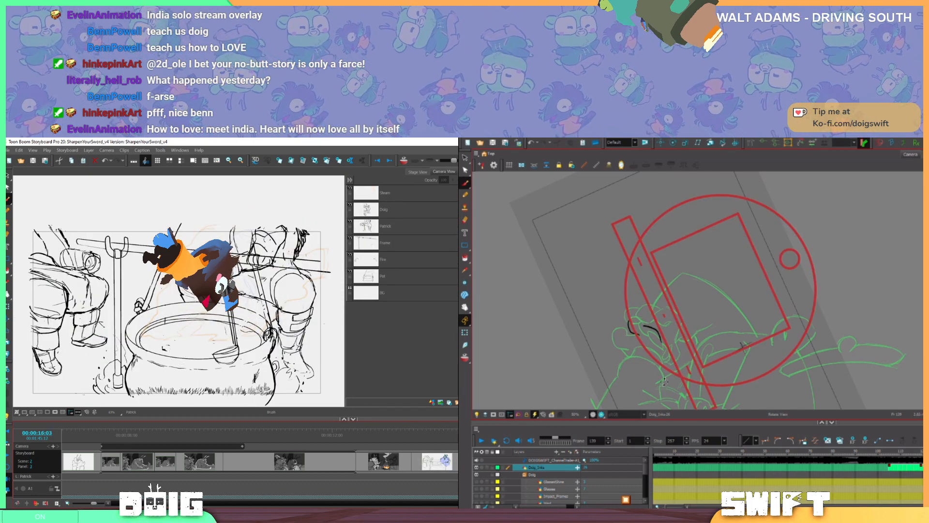
drag(664, 381, 732, 350)
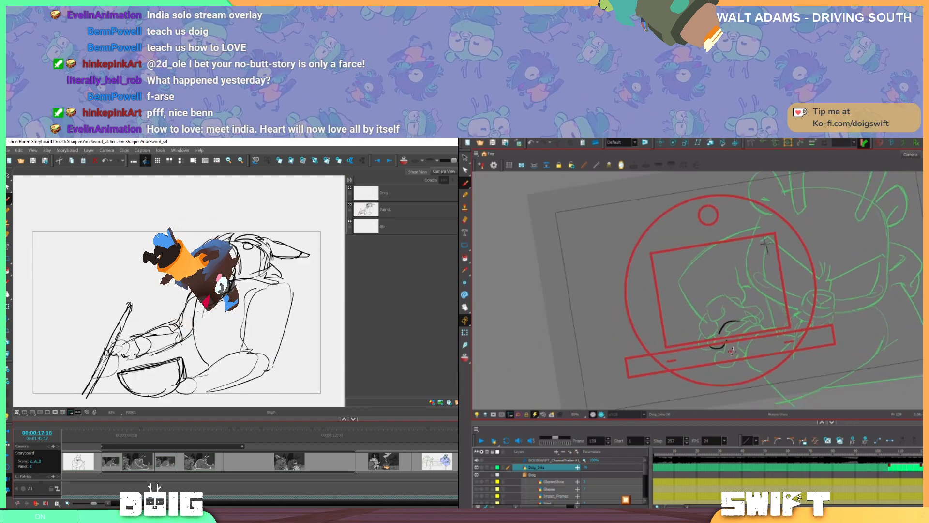
drag(450, 437, 426, 432)
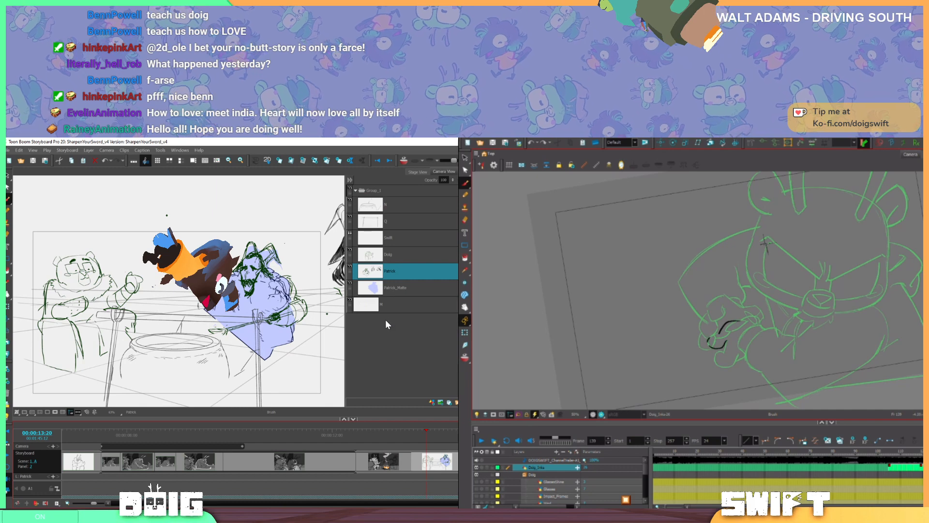
Add a drawing layer above the pot layer in Group_1 and sketch a curved steam line rising from the pot
click(396, 205)
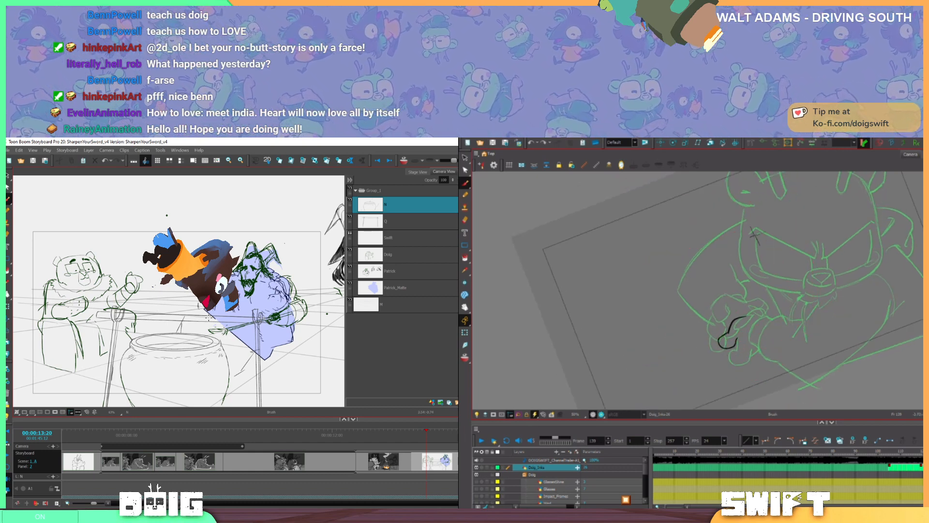
click(431, 402)
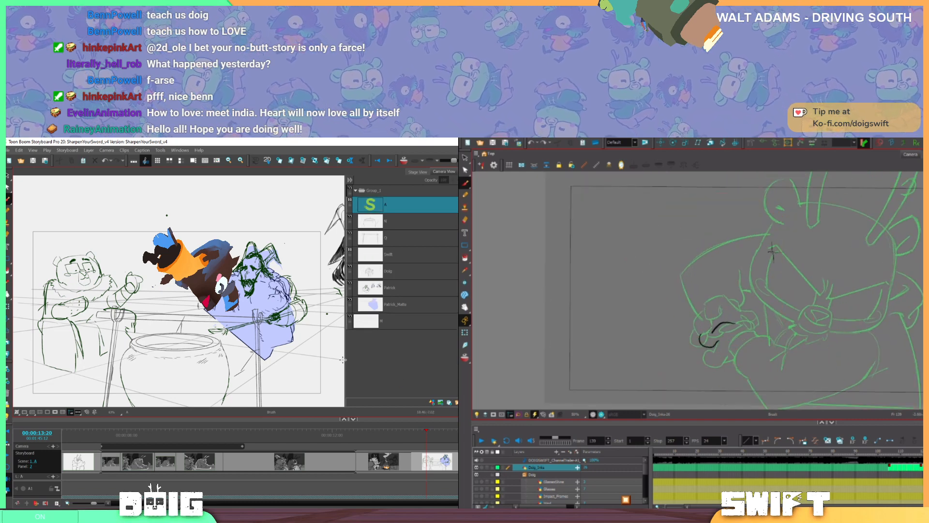
mouse_move(149, 342)
mouse_down()
mouse_move(180, 307)
mouse_move(171, 282)
mouse_up()
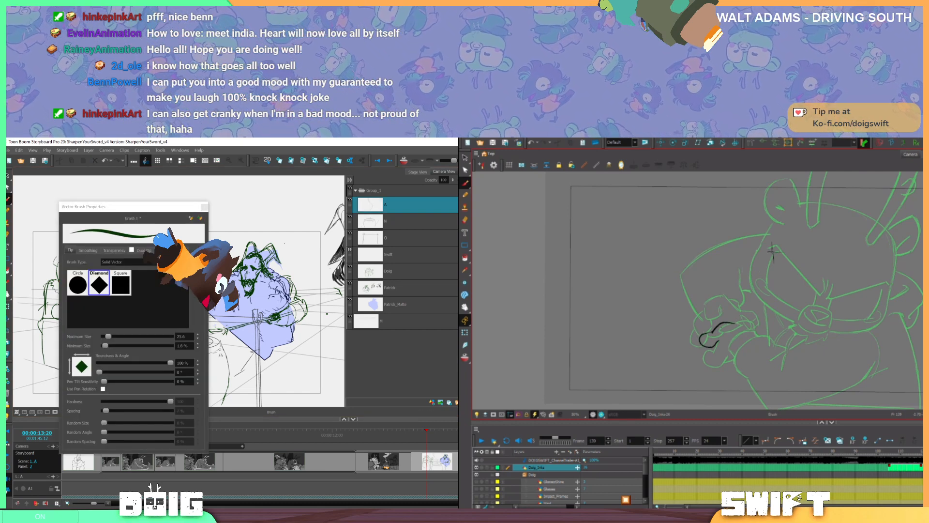
Increase the centerline smoothing in the Vector Brush Properties and close the settings
click(89, 249)
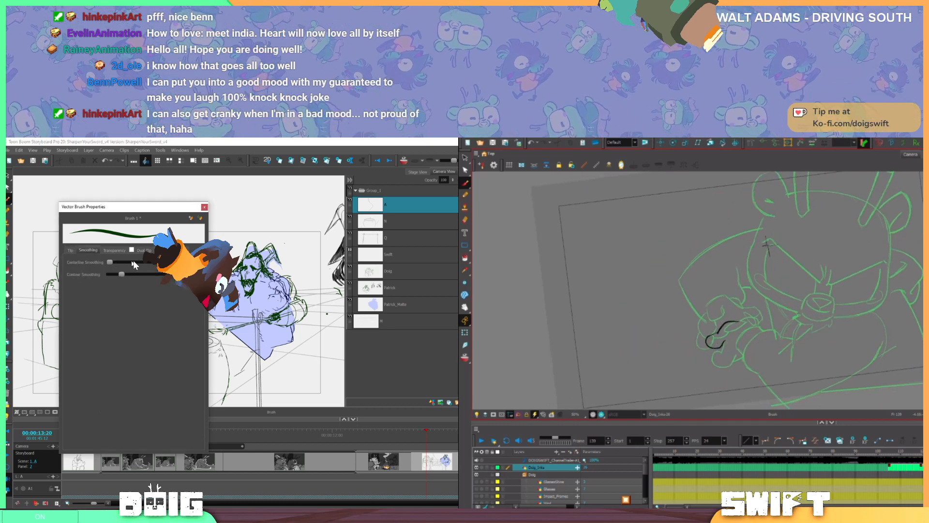
drag(132, 261, 157, 262)
click(204, 207)
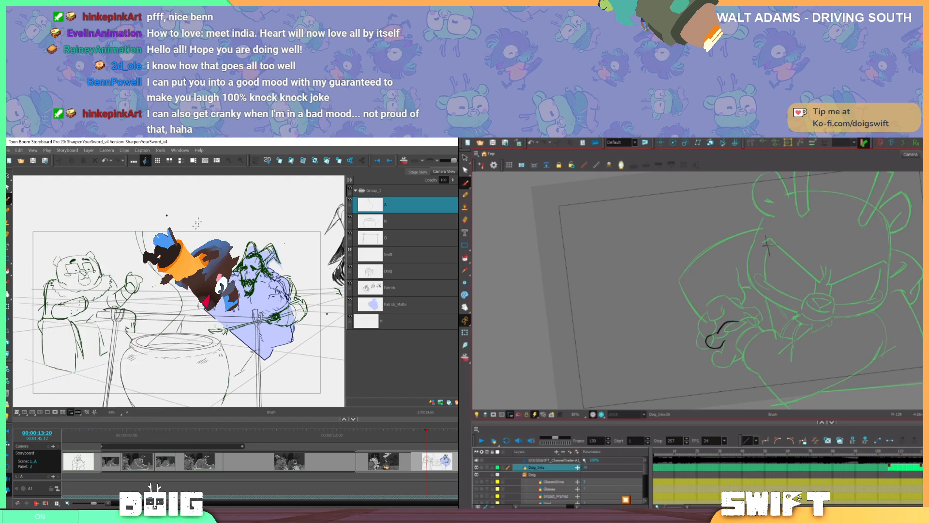
Undo the last strokes and redraw the finger outline on the antlered character's hand in Harmony
drag(755, 338, 725, 344)
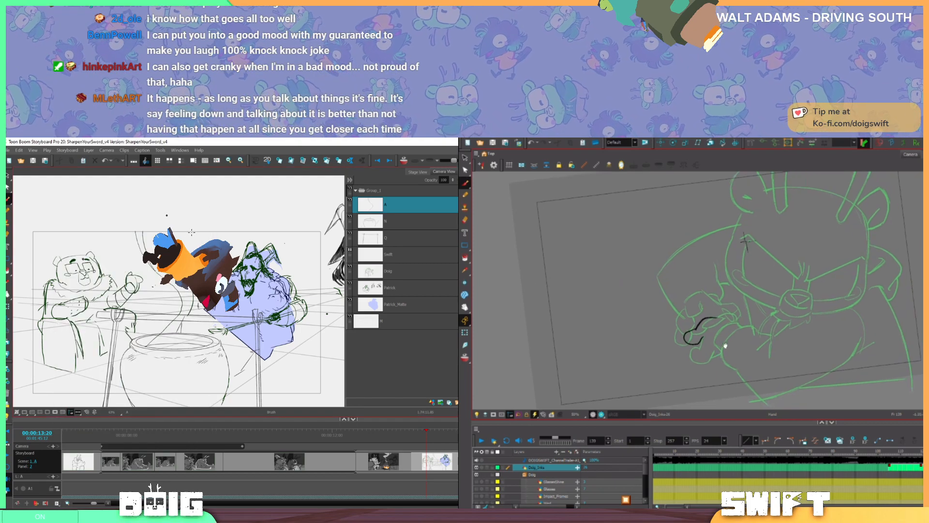
drag(744, 374, 703, 377)
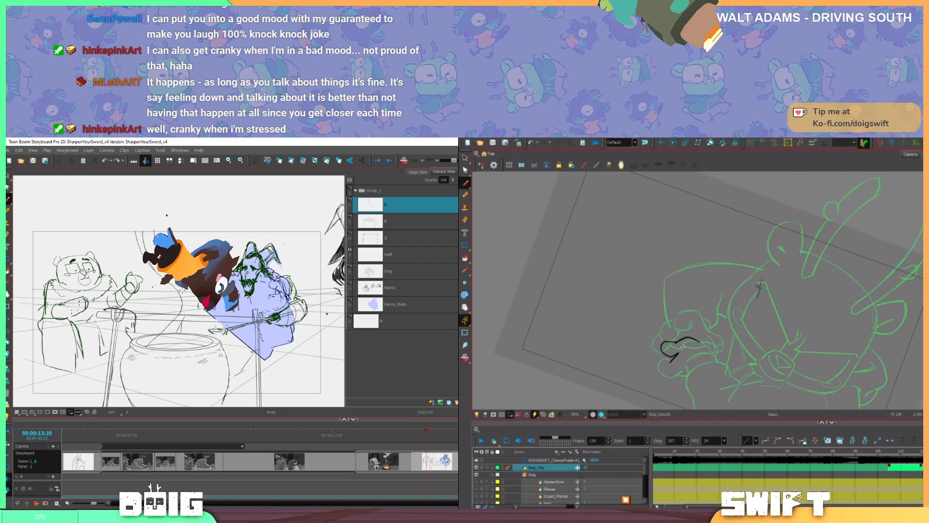
key(ctrl+z)
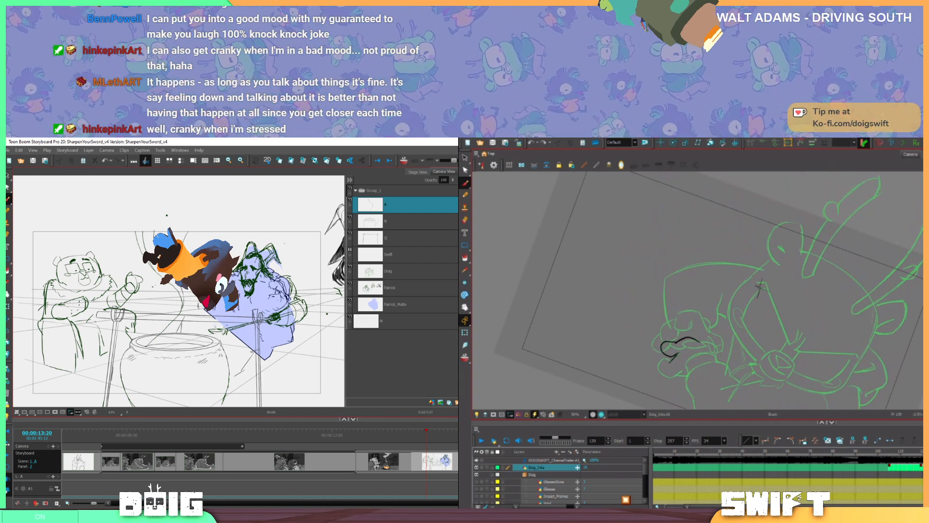
key(ctrl+z)
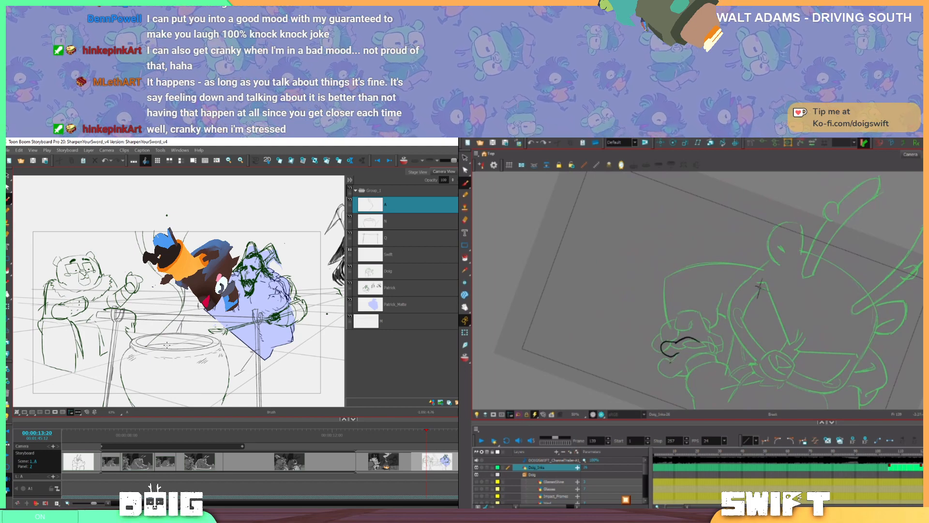
mouse_move(670, 359)
mouse_down()
mouse_move(720, 362)
mouse_move(695, 354)
mouse_move(703, 376)
mouse_up()
key(space)
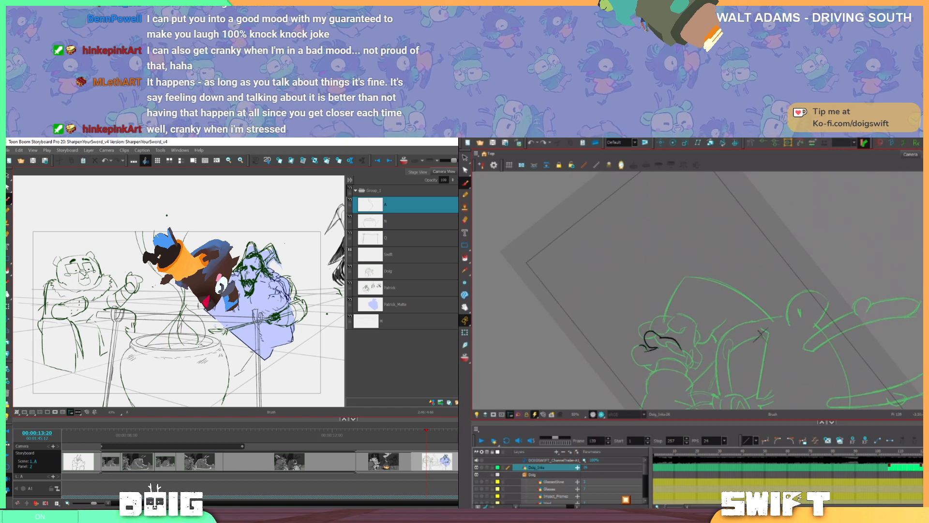
In Harmony, remove the stray stroke on the inked hand and ink the curved fingertips over the green rough
key(alt+s)
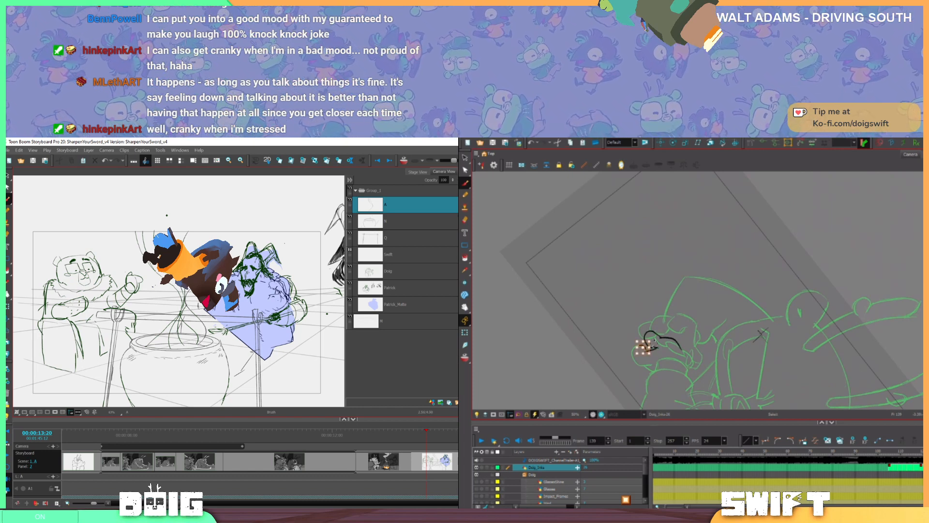
click(696, 322)
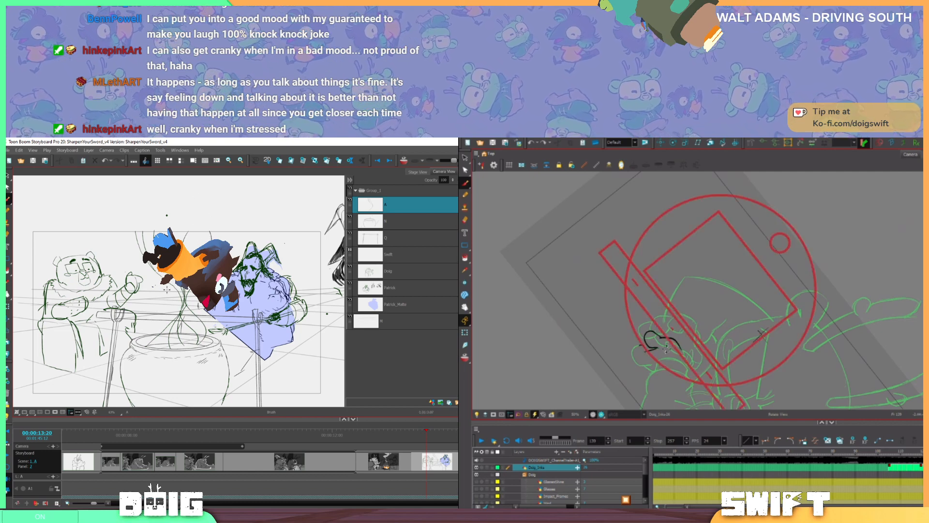
key(ctrl+alt)
drag(653, 373, 678, 372)
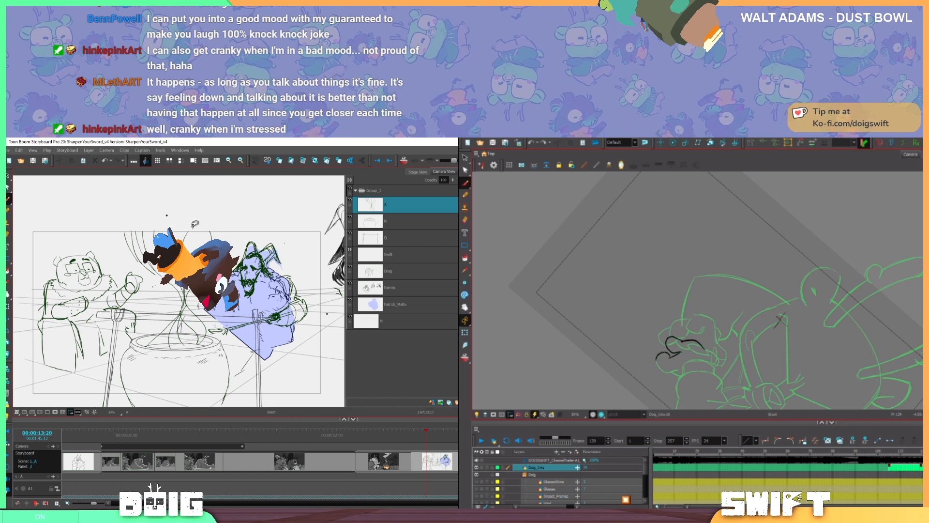
In Storyboard Pro, delete the steam lines above the cauldron and redraw the plume's first long curved strokes
mouse_move(179, 196)
mouse_down()
mouse_move(107, 280)
mouse_move(232, 252)
mouse_move(170, 200)
mouse_up()
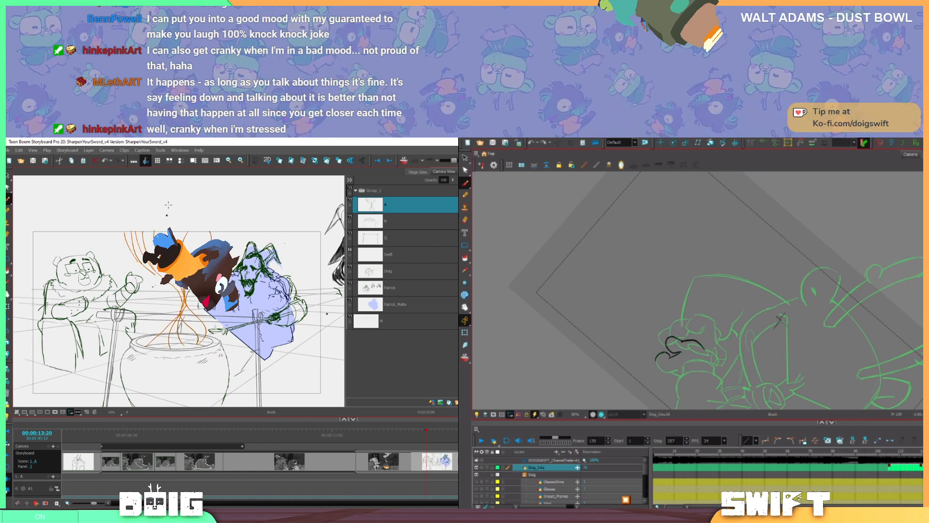
key(Delete)
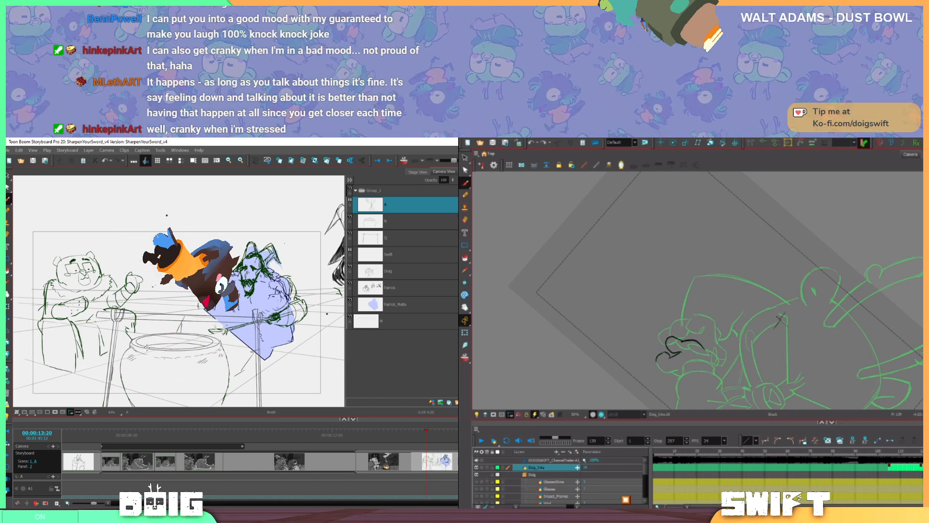
mouse_move(147, 346)
mouse_down()
mouse_move(172, 316)
mouse_move(171, 293)
mouse_up()
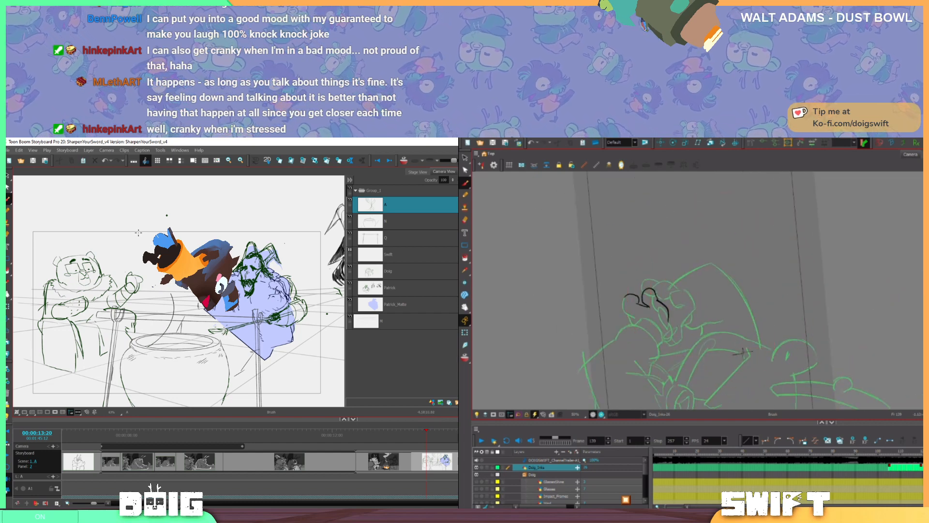
drag(742, 352, 638, 382)
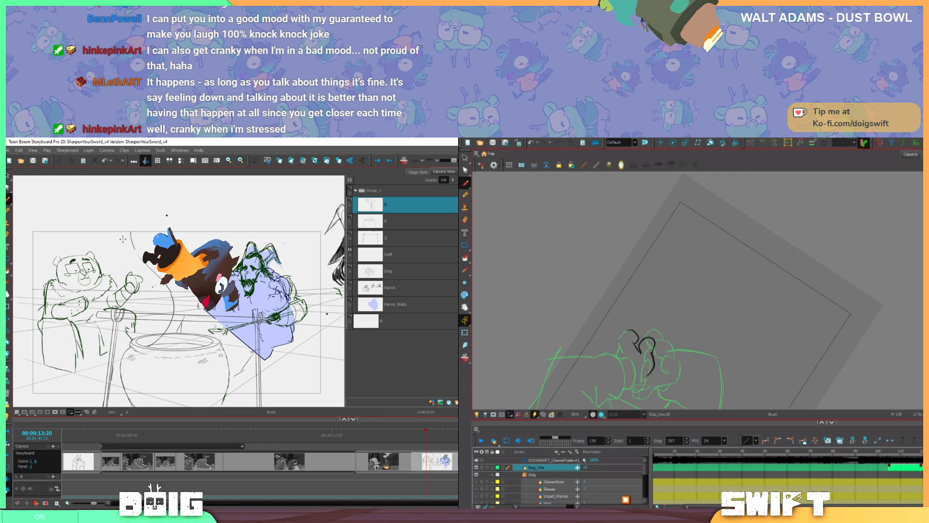
drag(123, 239, 169, 290)
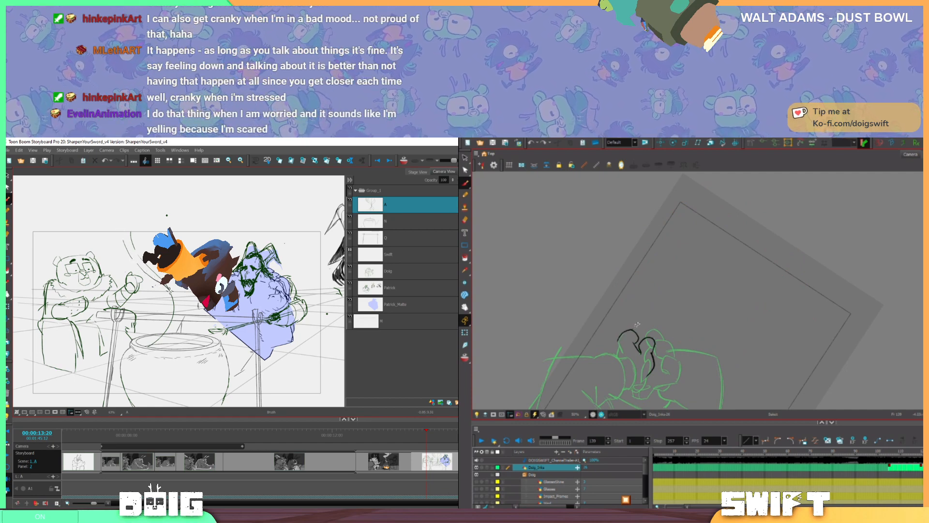
In Harmony, undo and redraw the outer finger's curve on the inked hand
key(ctrl+z)
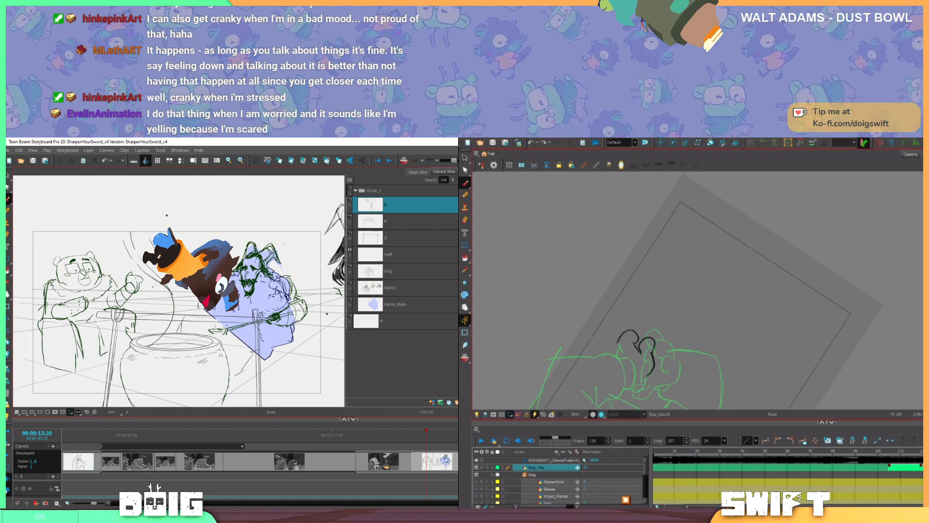
key(ctrl+z)
drag(620, 336, 630, 330)
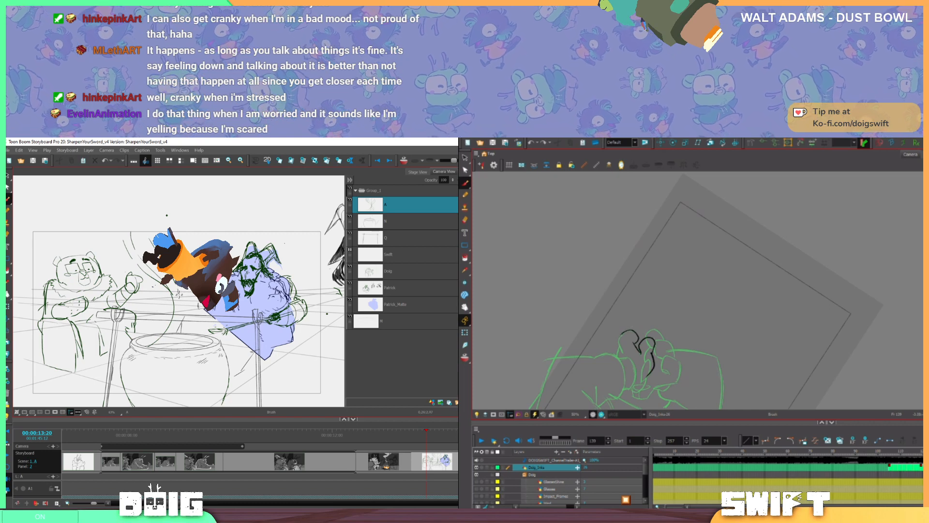
key(ctrl+z)
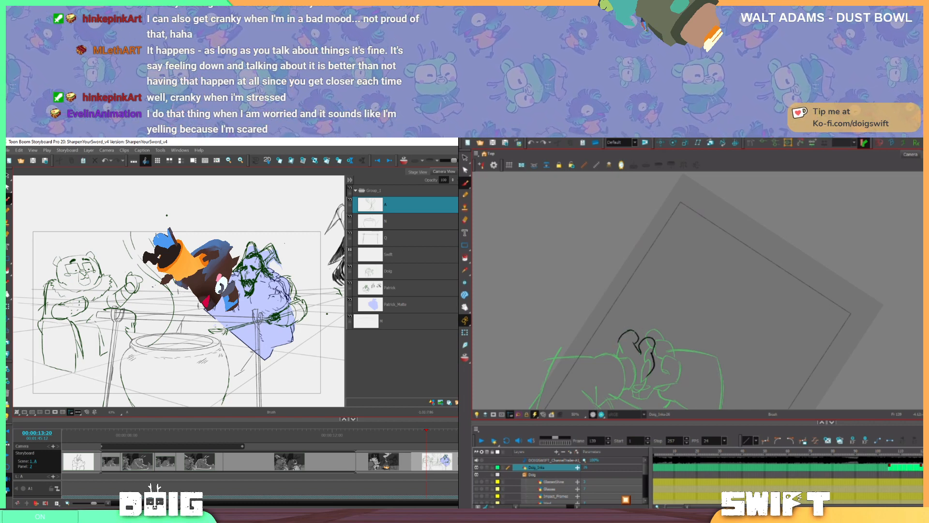
click(623, 332)
mouse_move(621, 338)
mouse_down()
mouse_move(661, 346)
mouse_move(655, 338)
mouse_up()
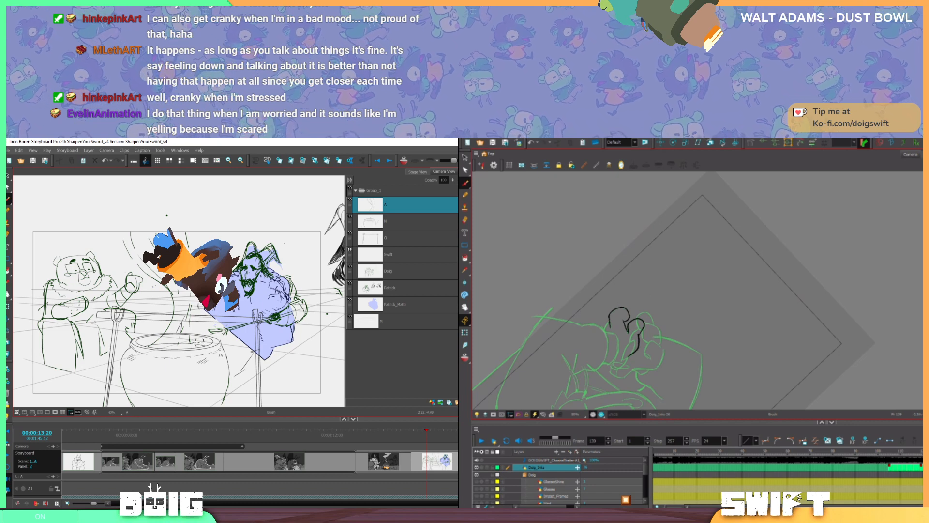
Refine the side of the outer finger and extend the hand's ink outline, undoing the misplaced strokes
key(ctrl+z)
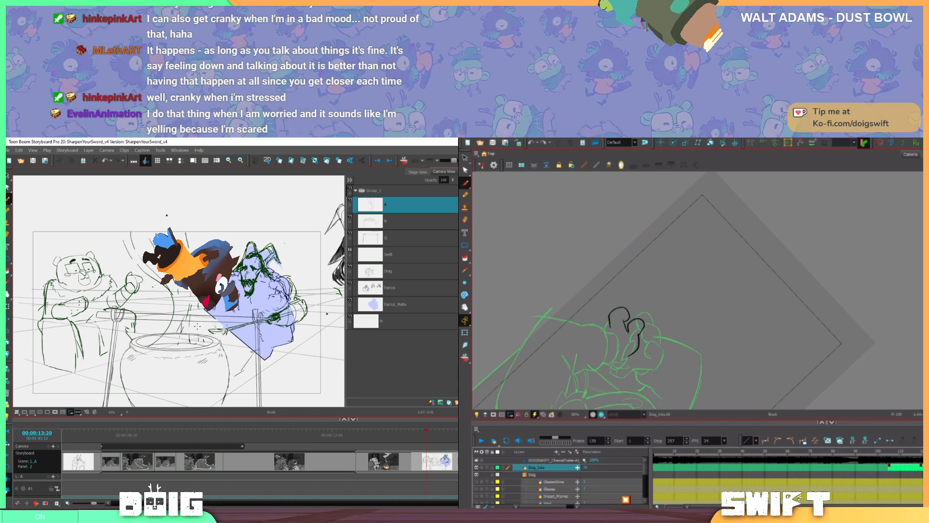
drag(610, 317, 605, 329)
key(ctrl+z)
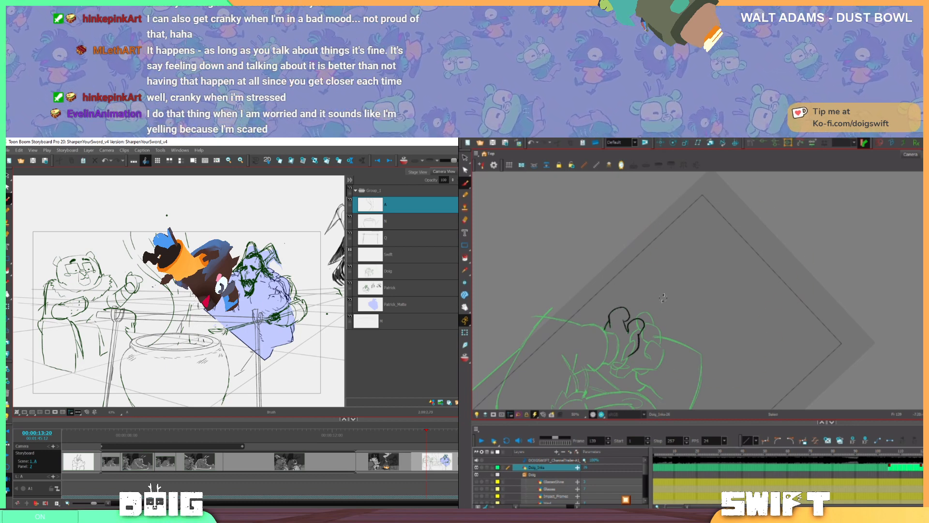
ctrl+alt+drag(663, 297, 735, 347)
drag(817, 355, 776, 332)
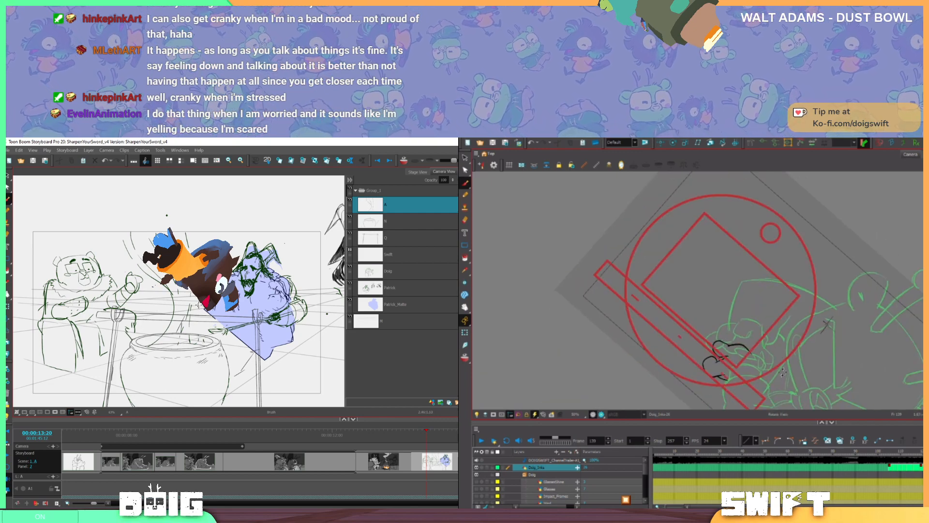
mouse_move(783, 372)
ctrl+alt+mouse_down()
mouse_move(826, 322)
mouse_move(753, 363)
mouse_move(797, 308)
mouse_move(736, 359)
ctrl+alt+mouse_up()
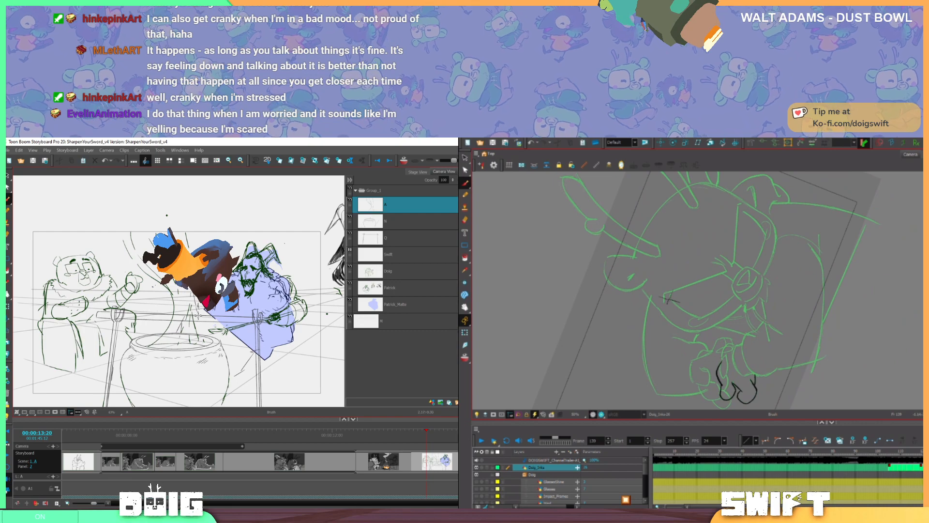
key(ctrl+z)
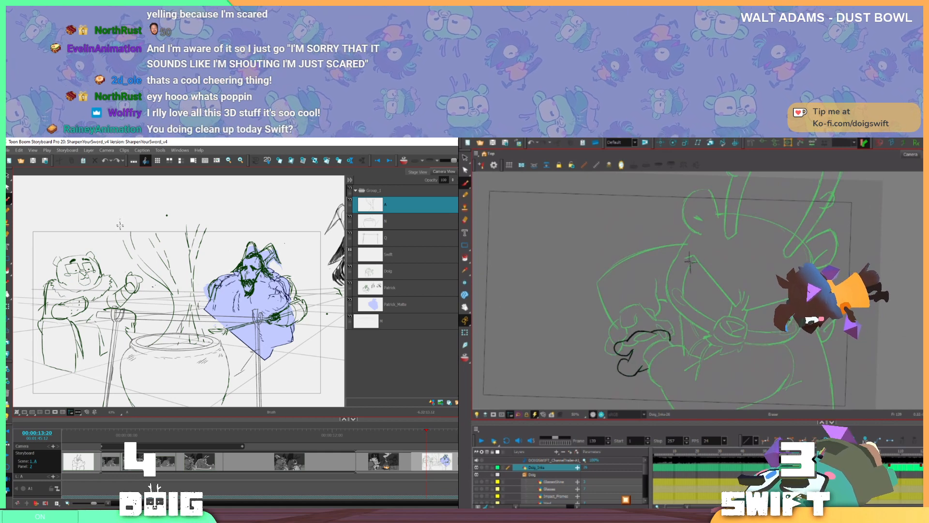
Add a steam stroke at the plume's upper left in Storyboard Pro and delete the excess hand line segment in Harmony
drag(120, 219, 123, 244)
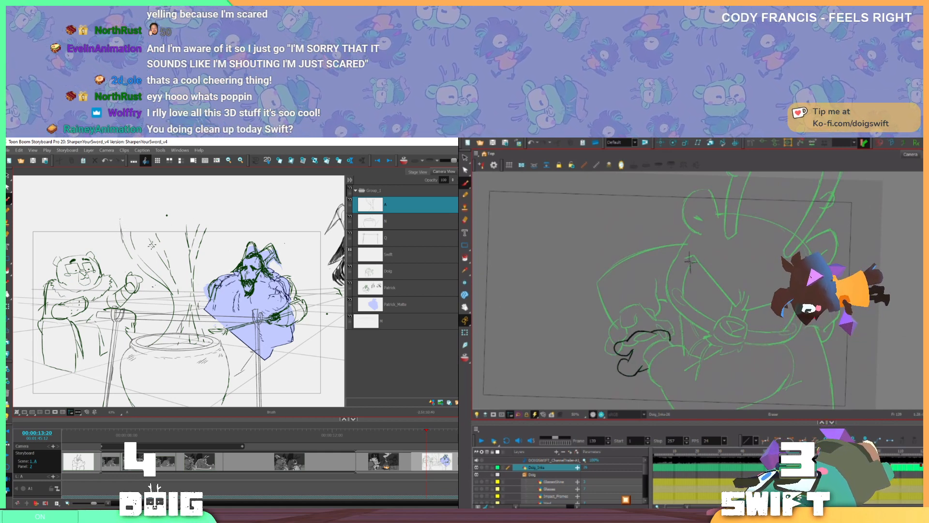
click(672, 337)
key(Delete)
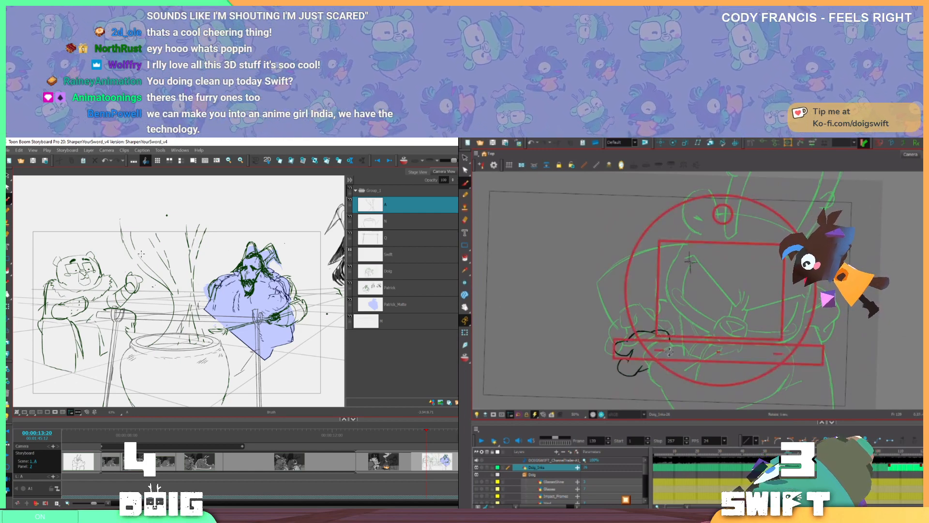
Ink the back of the hand down to the wrist over the green rough, undoing the last misplaced stroke
mouse_move(670, 330)
mouse_down()
mouse_move(684, 350)
mouse_move(661, 334)
mouse_up()
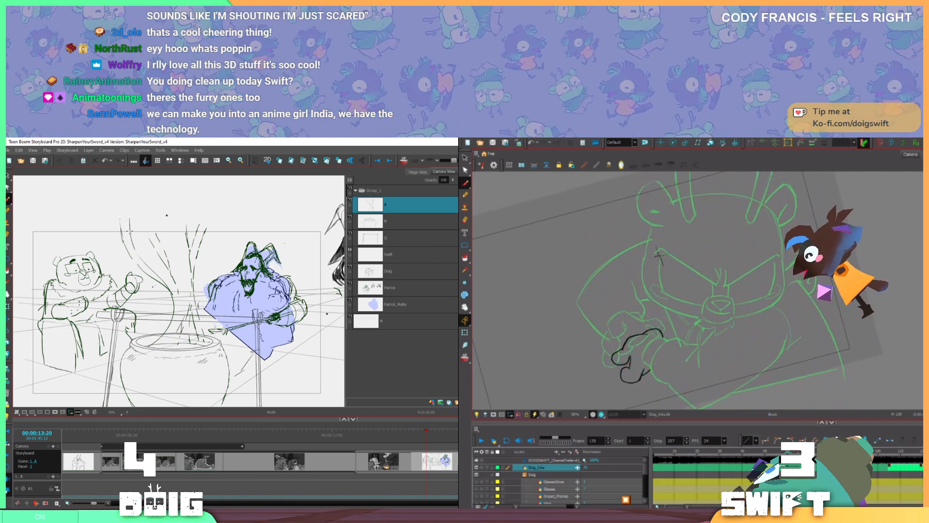
drag(660, 255, 654, 264)
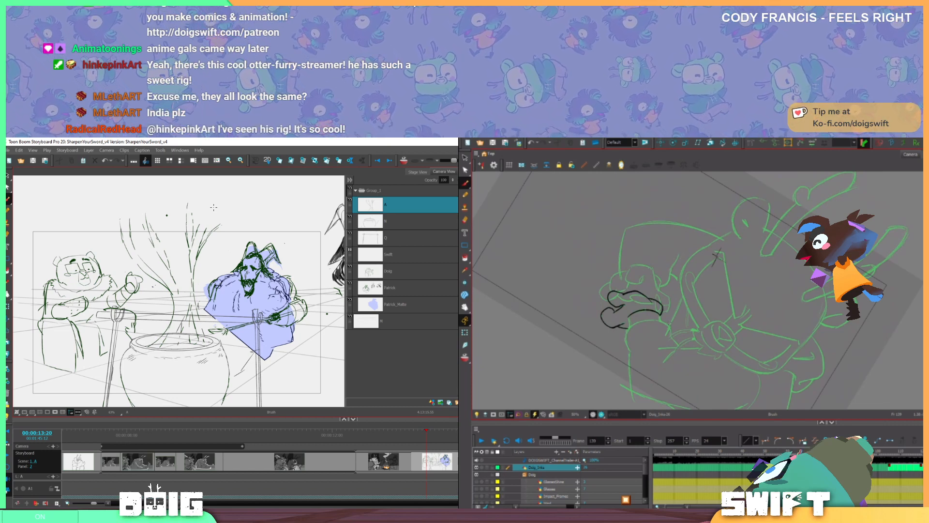
mouse_move(640, 340)
mouse_down()
mouse_move(637, 333)
mouse_move(610, 358)
mouse_up()
drag(635, 326, 629, 332)
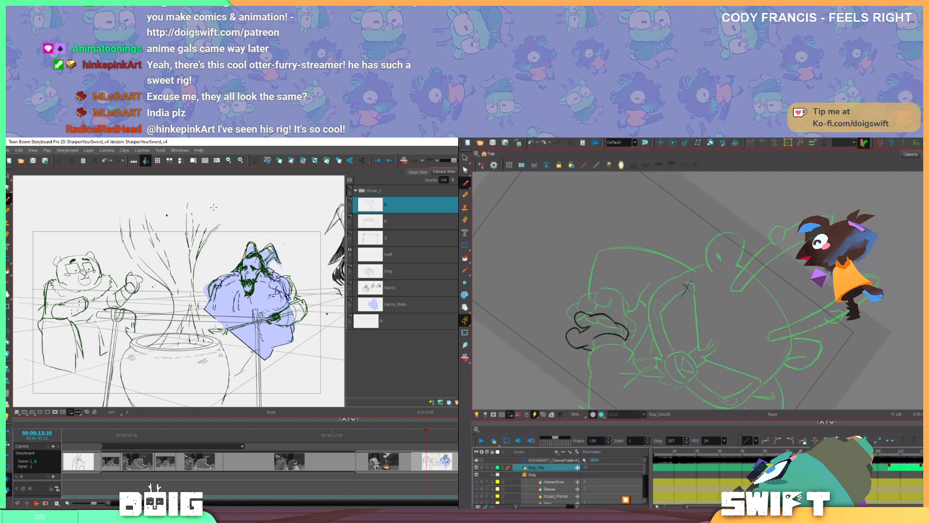
key(ctrl+z)
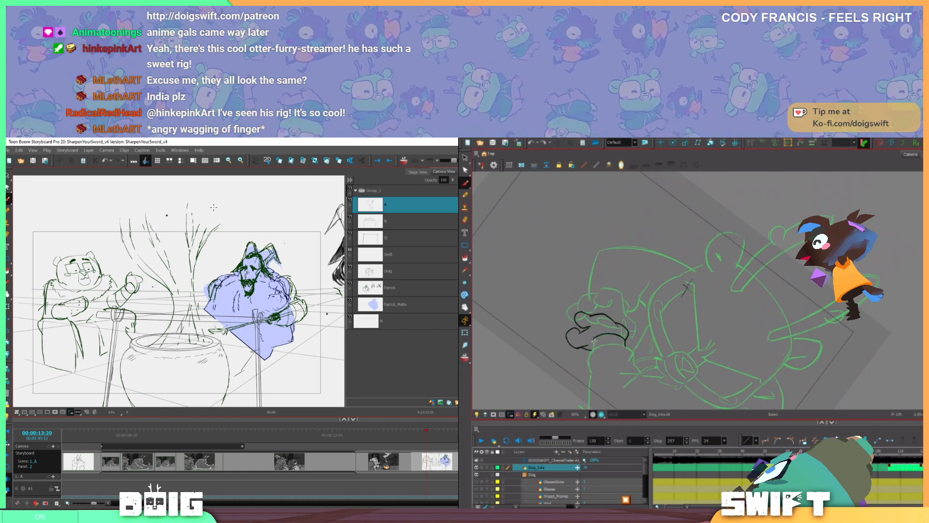
Ink a short starting stroke at the shoulder of the arm over the green rough
key(alt+s)
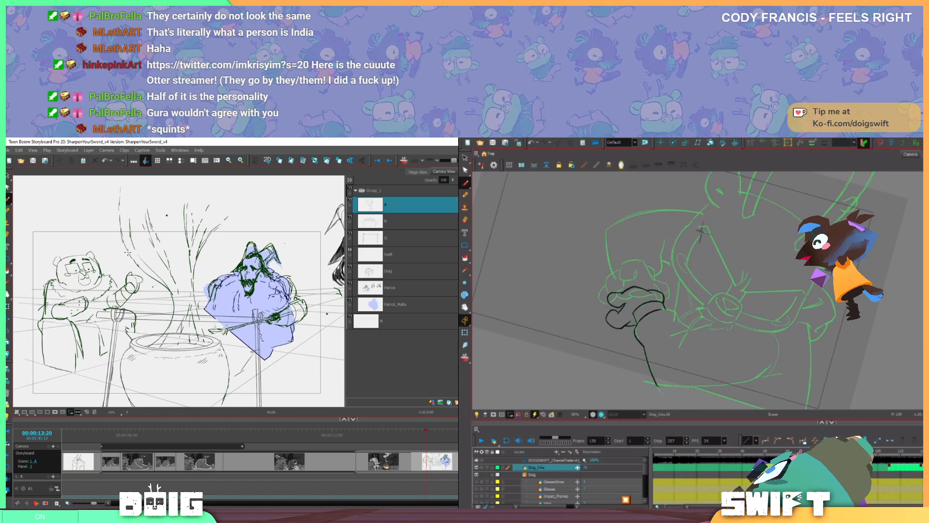
drag(702, 231, 685, 239)
drag(734, 260, 734, 260)
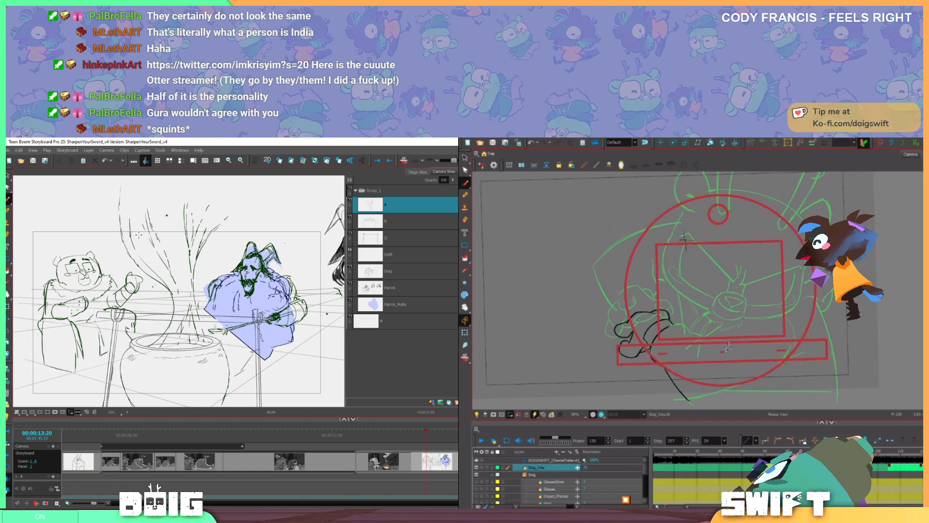
mouse_move(728, 347)
mouse_down()
mouse_move(691, 353)
mouse_move(726, 371)
mouse_move(824, 342)
mouse_move(837, 322)
mouse_move(711, 311)
mouse_up()
key(ctrl+alt)
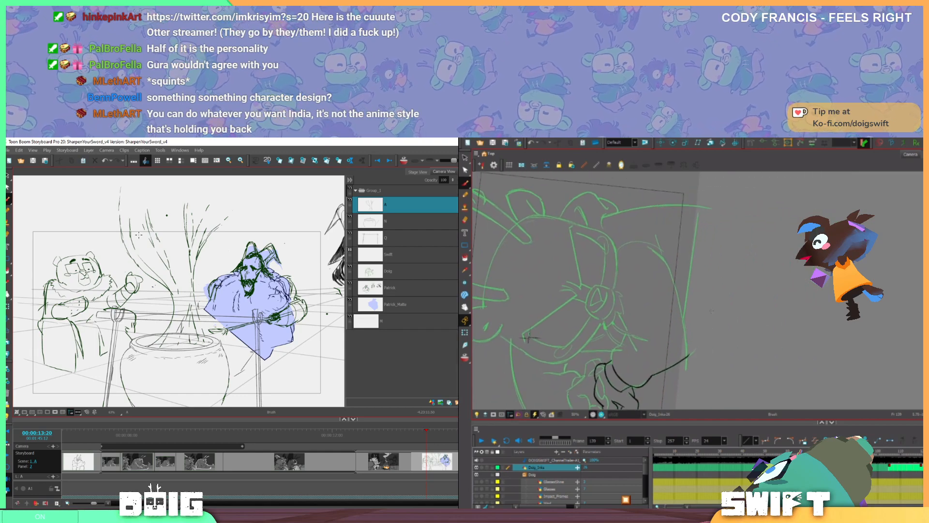
In Storyboard Pro, add a new drawing layer and place it directly below the steam layer
click(431, 402)
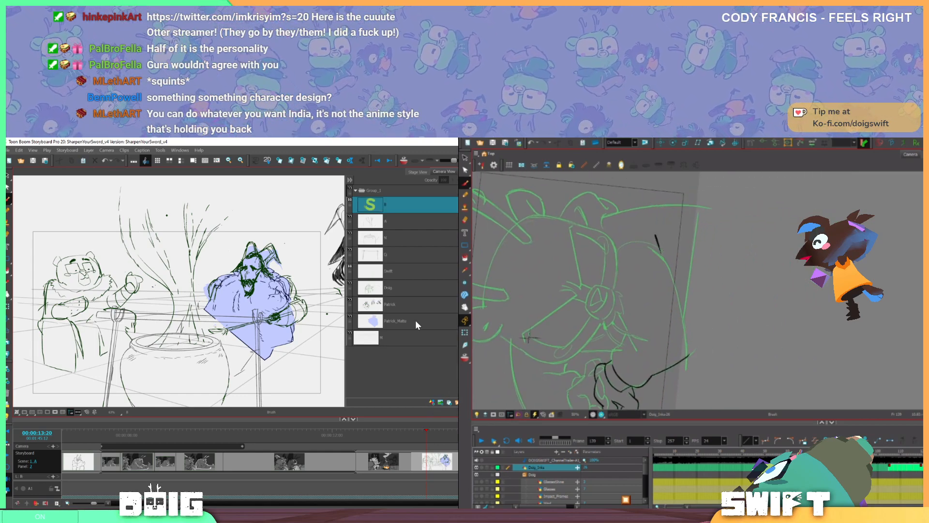
drag(408, 206, 408, 222)
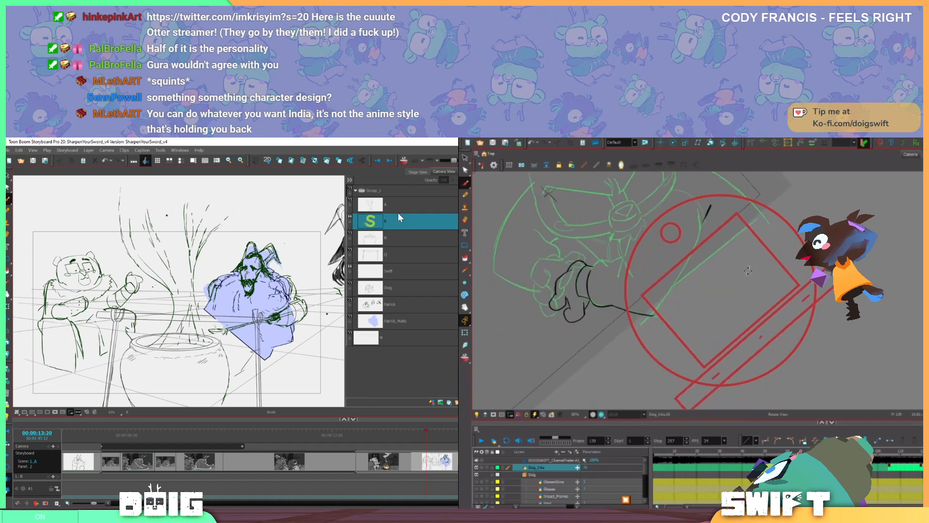
In Harmony, ink the outer edge of the upper arm from the shoulder toward the elbow, undoing unsatisfactory strokes
drag(748, 271, 699, 292)
drag(684, 244, 687, 264)
key(ctrl+z)
key(ctrl+z)
key(ctrl+z)
key(ctrl+z)
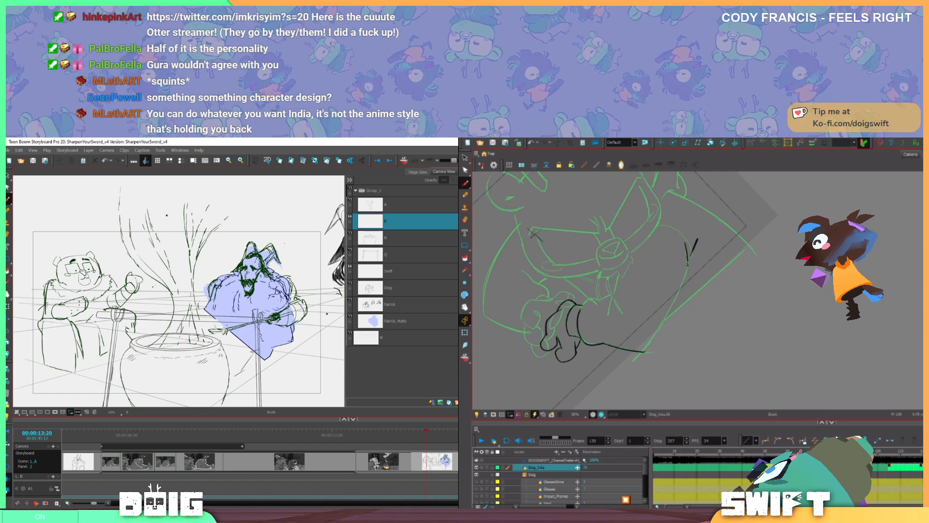
key(ctrl+z)
drag(672, 231, 646, 273)
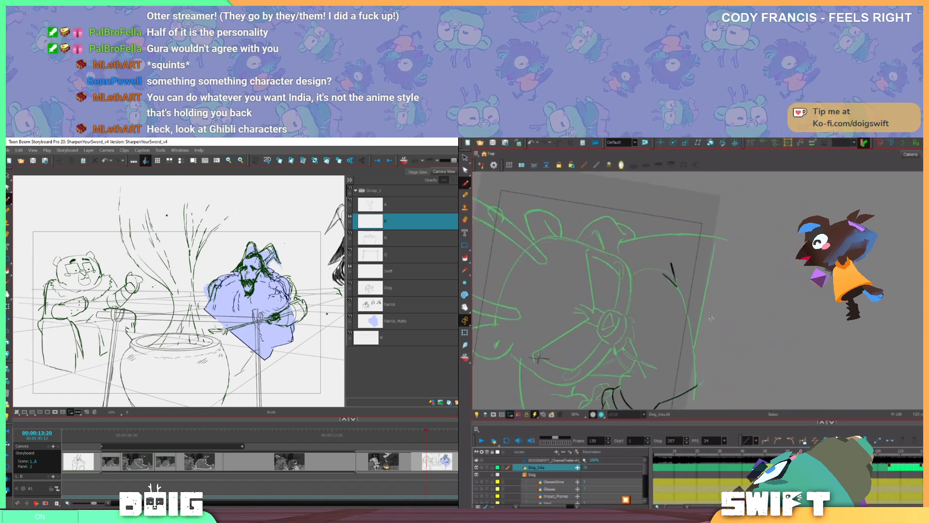
drag(682, 298, 667, 277)
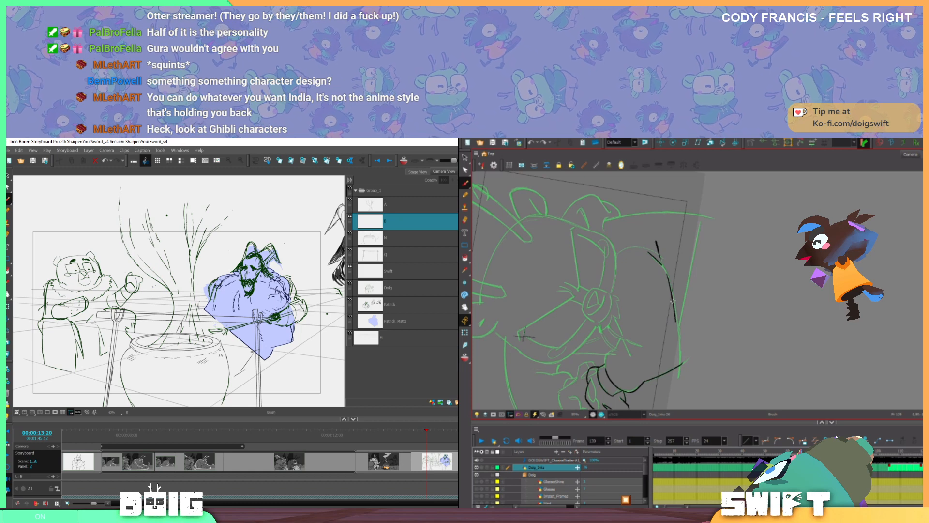
In Storyboard Pro, open the Colour view
click(180, 150)
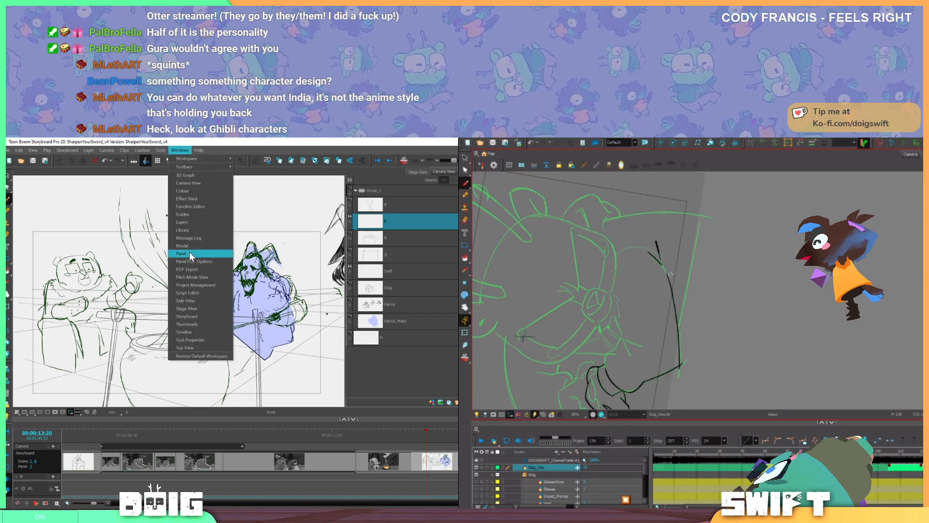
click(204, 191)
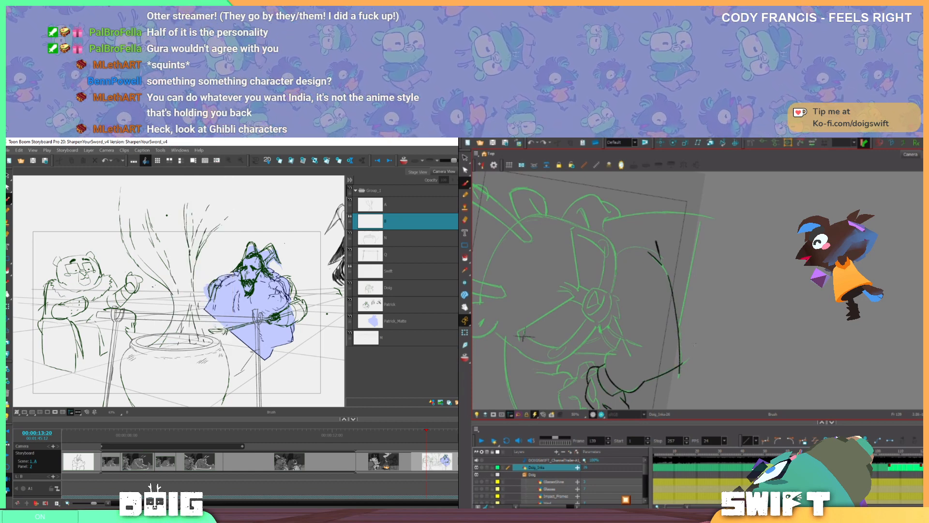
In Harmony, select the outer upper-arm ink stroke and adjust it so it meets the short shoulder stroke
click(679, 352)
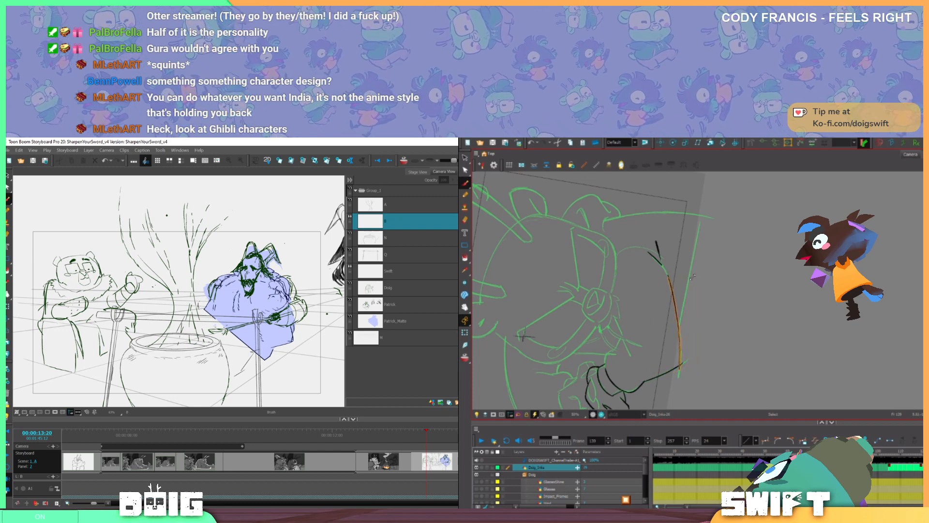
click(711, 272)
click(676, 306)
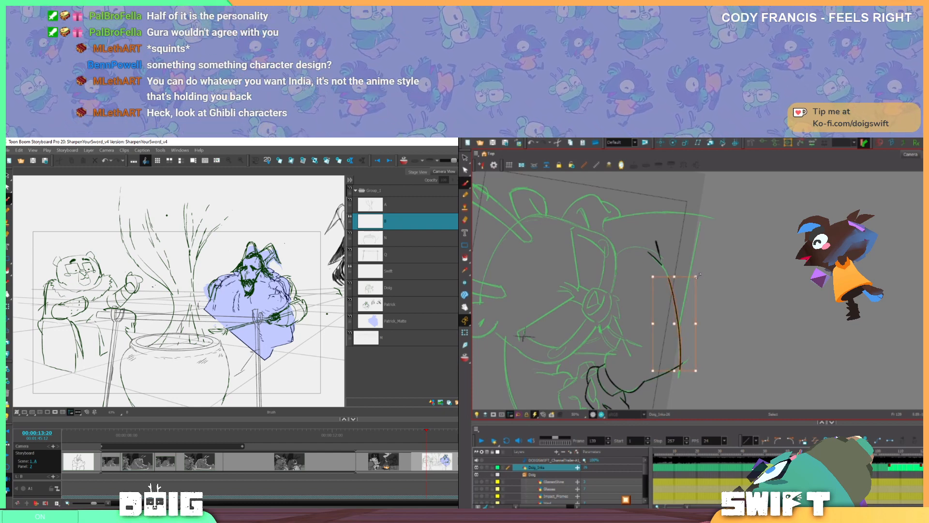
mouse_move(698, 277)
mouse_down()
mouse_move(708, 295)
mouse_move(689, 351)
mouse_up()
click(711, 269)
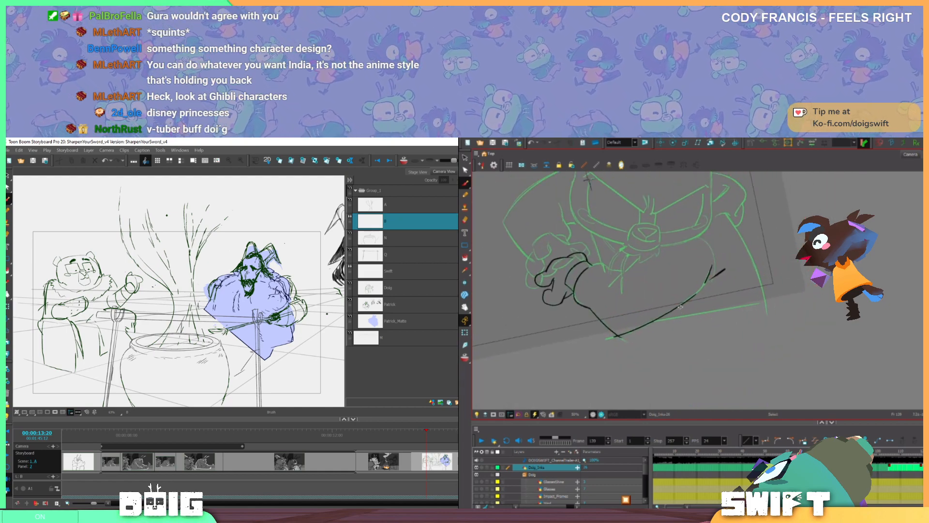
ctrl+click(691, 304)
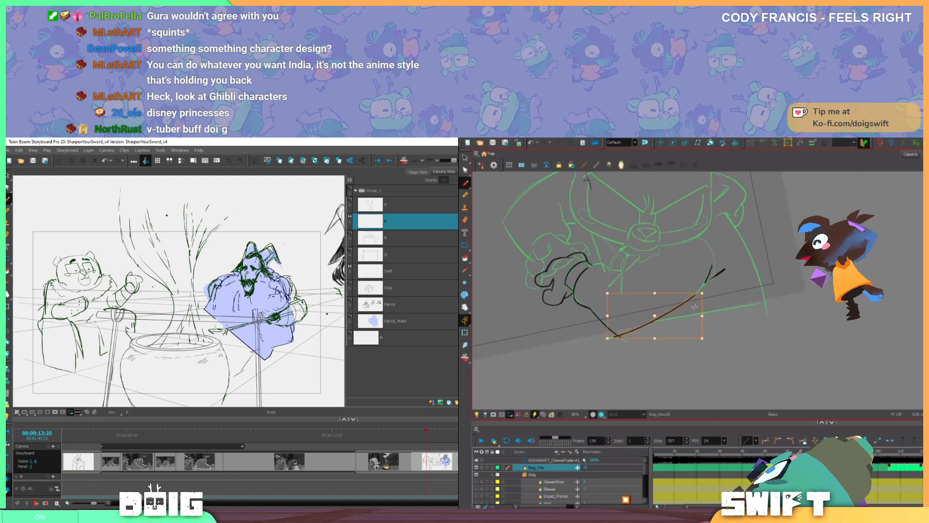
click(724, 307)
drag(721, 309, 697, 349)
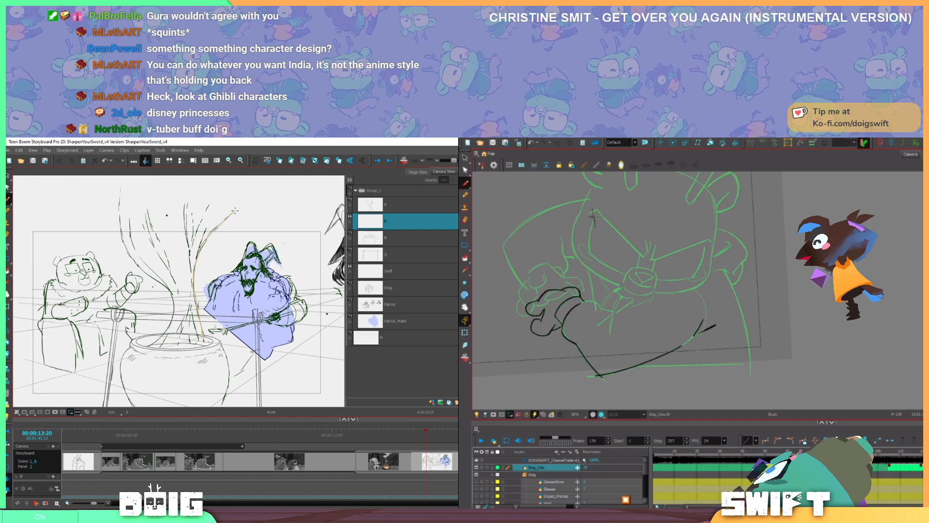
drag(694, 338, 707, 343)
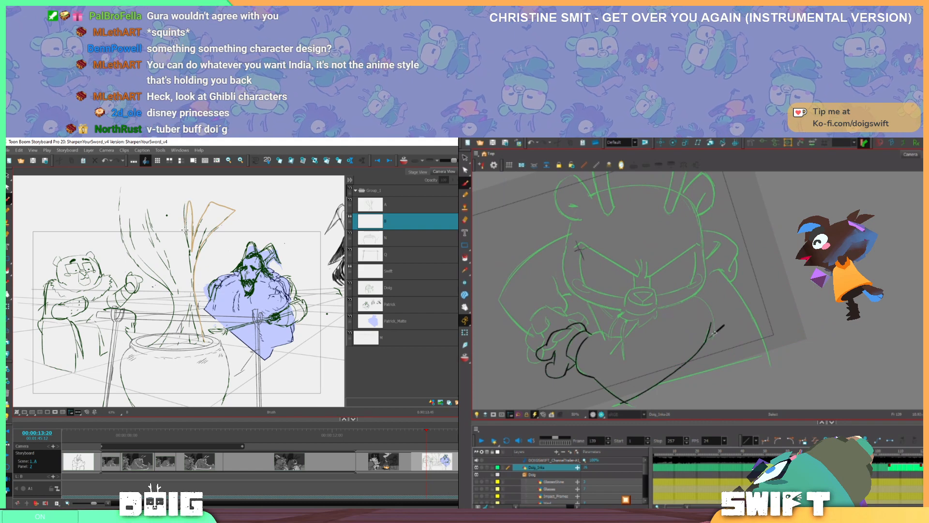
In Storyboard Pro, outline the whole steam shape with a tan contour running down into the cauldron
mouse_move(184, 215)
mouse_down()
mouse_move(185, 198)
mouse_move(166, 194)
mouse_move(120, 196)
mouse_move(119, 215)
mouse_up()
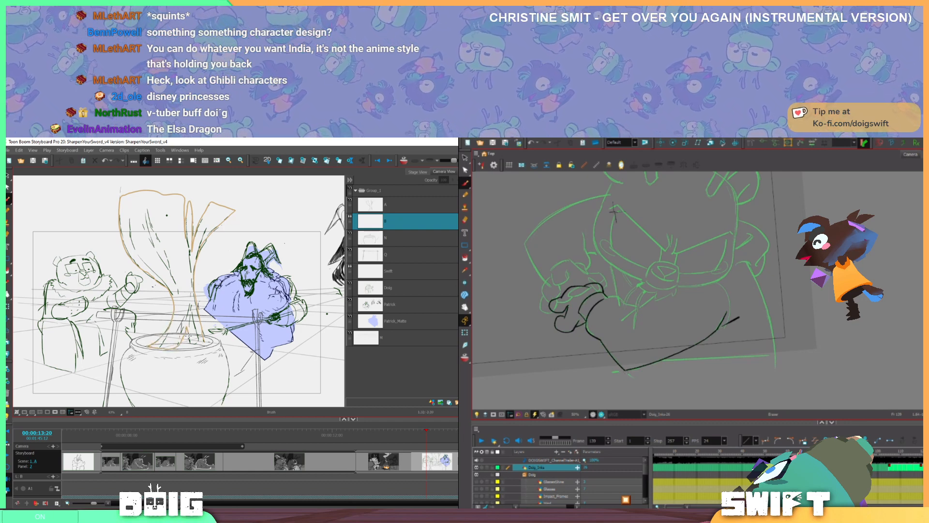
drag(202, 341, 202, 345)
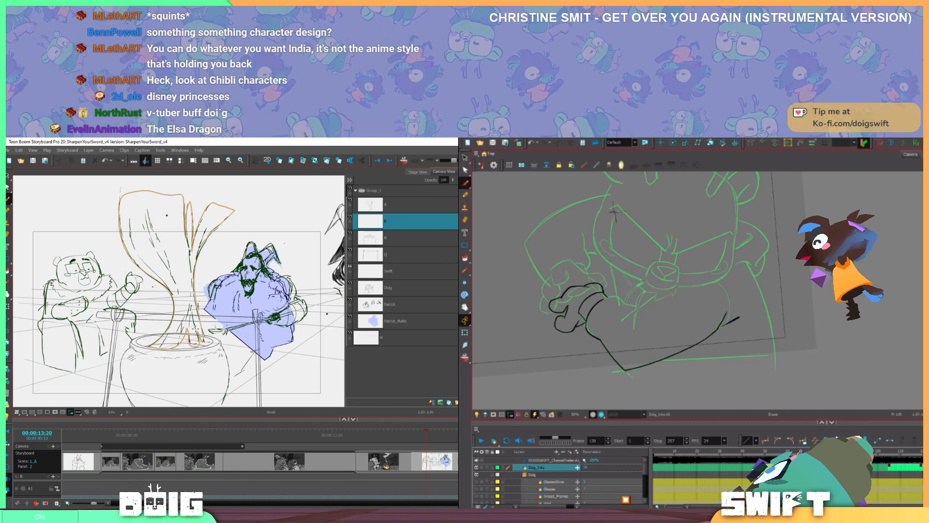
drag(613, 213, 582, 234)
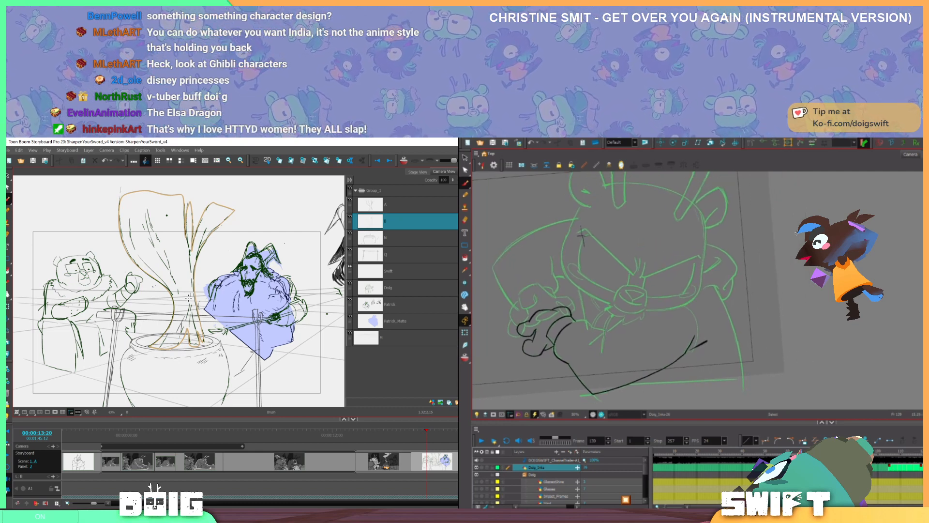
click(8, 271)
In Harmony, select and delete the stray ink segments where the upper-arm line meets the shoulder stroke
click(690, 342)
click(692, 343)
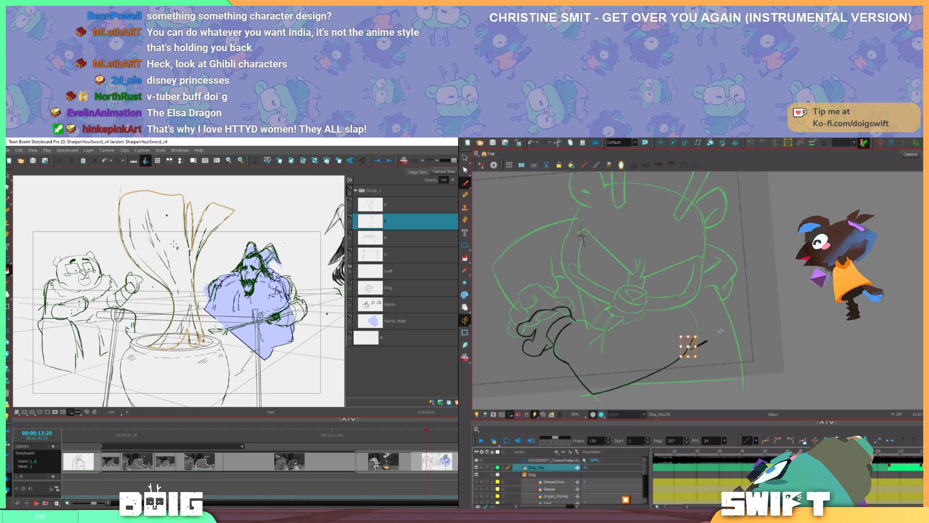
key(Delete)
click(692, 346)
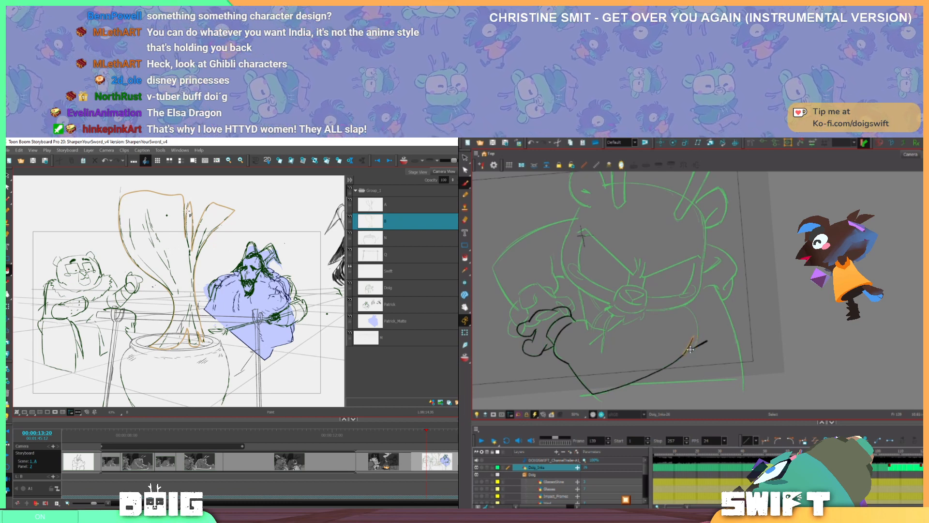
key(Delete)
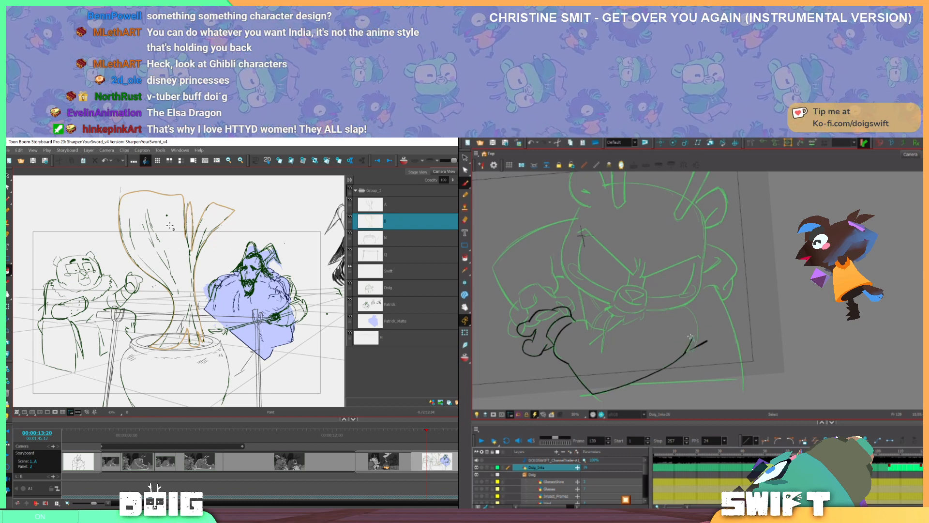
click(690, 343)
key(Delete)
click(691, 342)
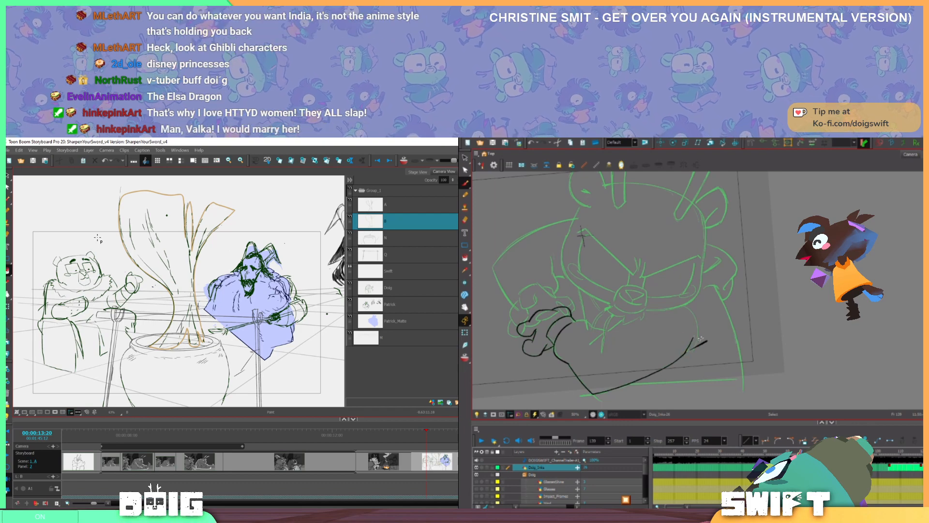
click(693, 341)
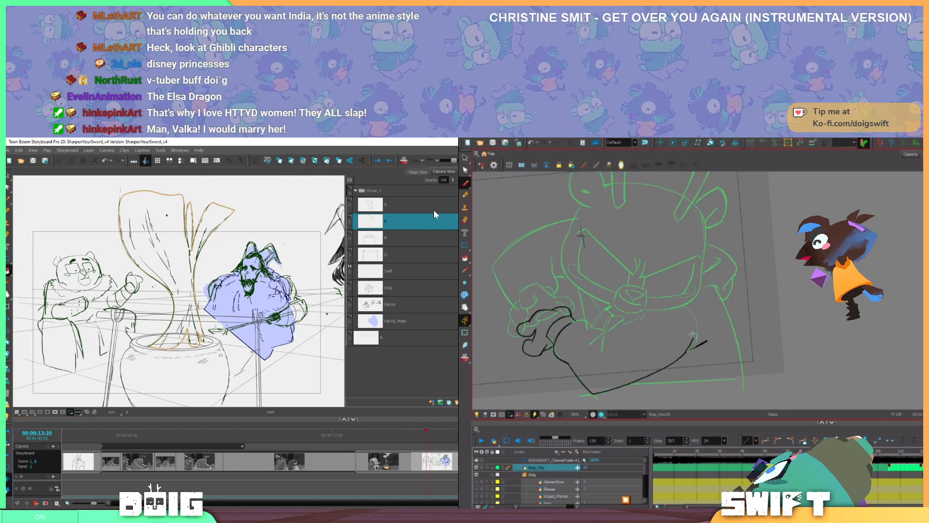
click(692, 340)
click(707, 330)
click(692, 340)
click(713, 326)
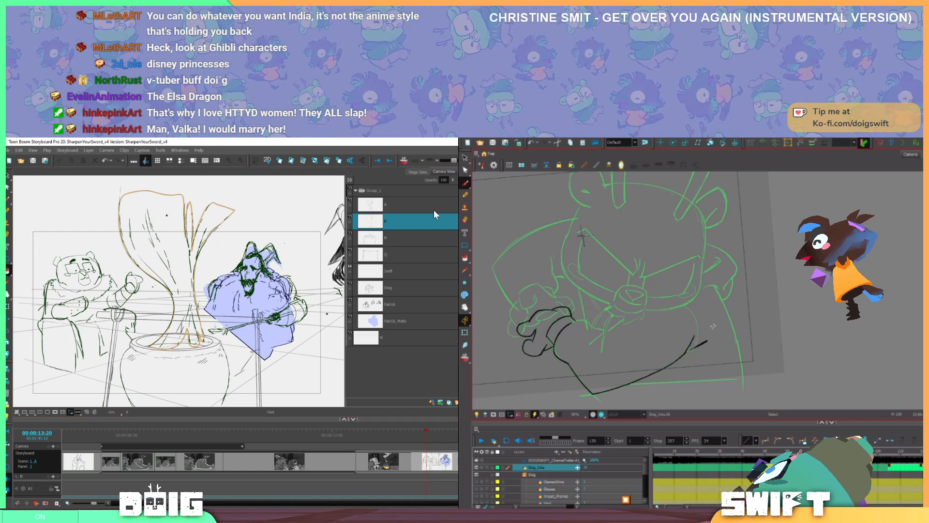
Ink a short inner-arm stroke just below the scarf knot with the Brush
key(space)
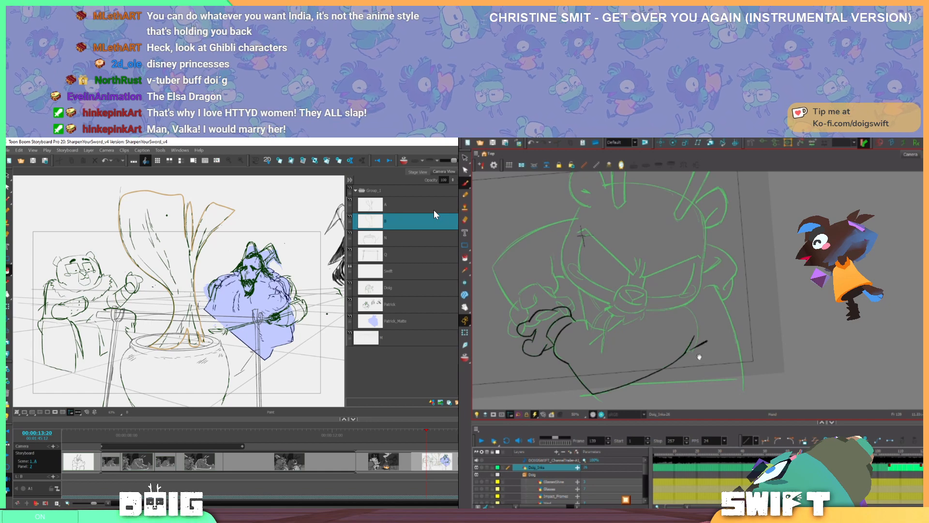
drag(699, 357, 710, 369)
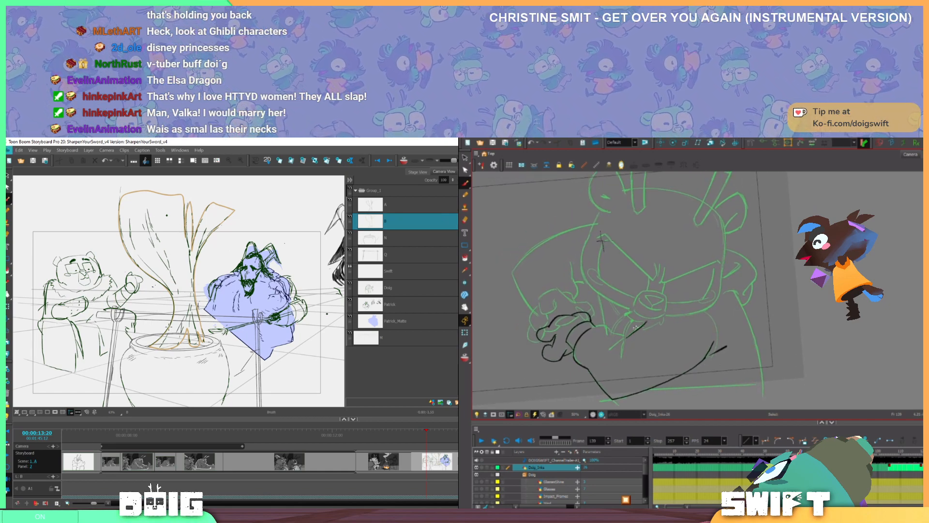
key(alt+b)
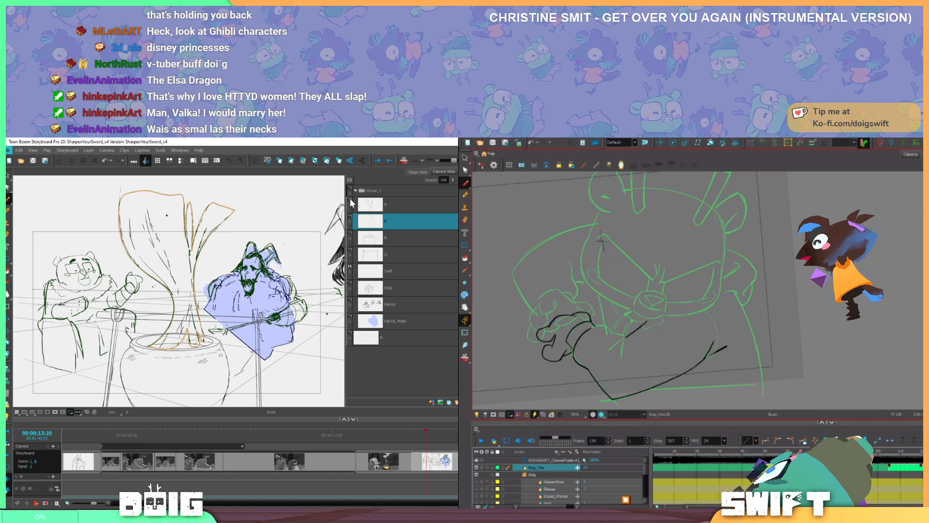
key(ctrl+z)
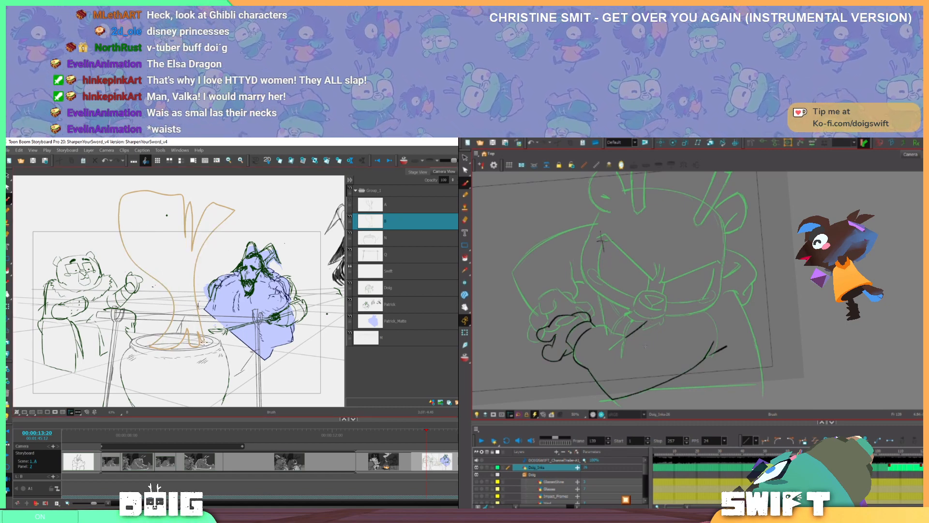
key(alt+e)
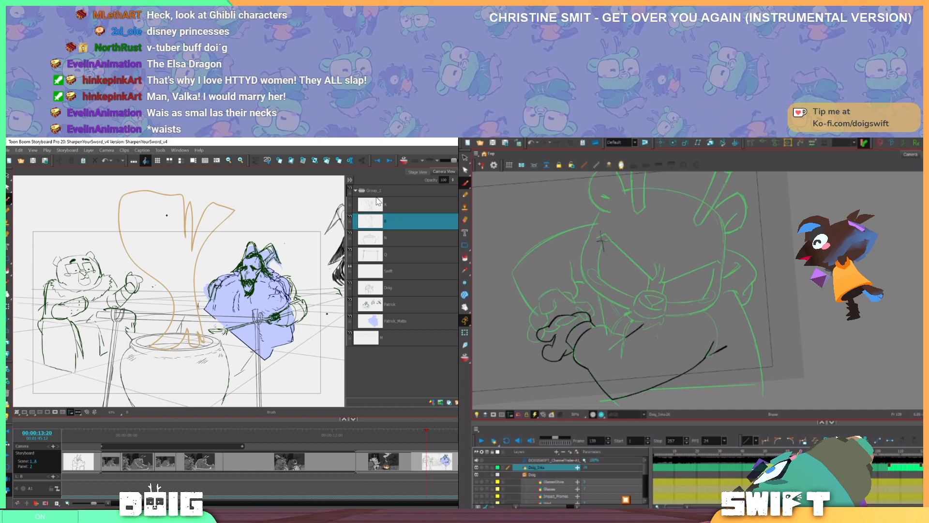
In Storyboard Pro, show the steam sketch layer again and fill the outlined steam shape with tan
click(350, 201)
drag(660, 354, 653, 351)
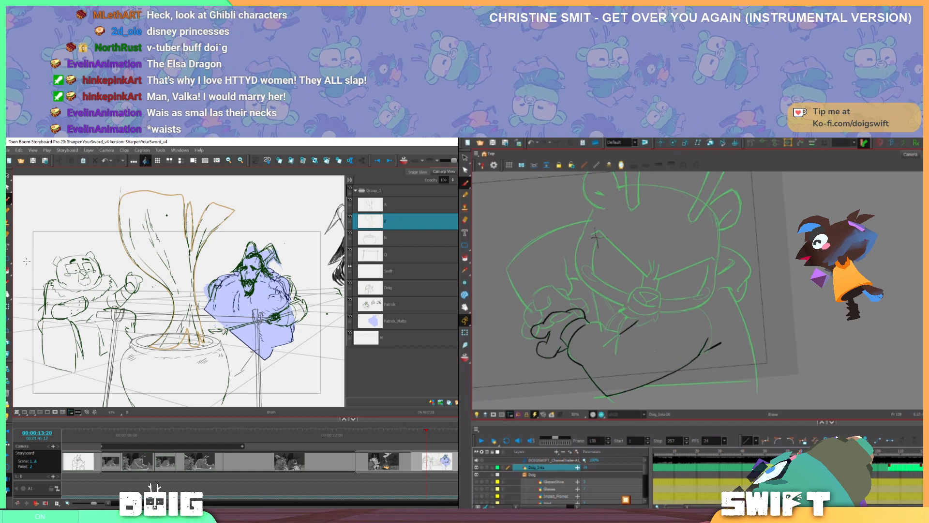
click(8, 271)
click(170, 235)
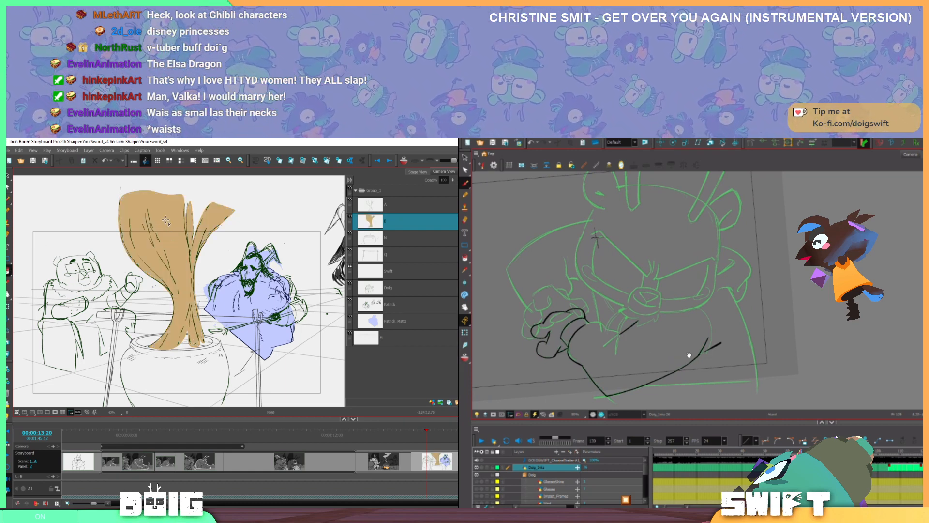
In Harmony, ink the short crease at the inner elbow, undoing unsatisfactory strokes
mouse_move(689, 355)
mouse_down()
mouse_move(686, 367)
mouse_move(662, 358)
mouse_move(676, 352)
mouse_move(681, 388)
mouse_up()
mouse_move(607, 344)
mouse_down()
mouse_move(620, 325)
mouse_move(656, 380)
mouse_move(673, 360)
mouse_up()
key(ctrl+z)
key(ctrl+z)
key(ctrl+z)
ctrl+click(612, 335)
key(space)
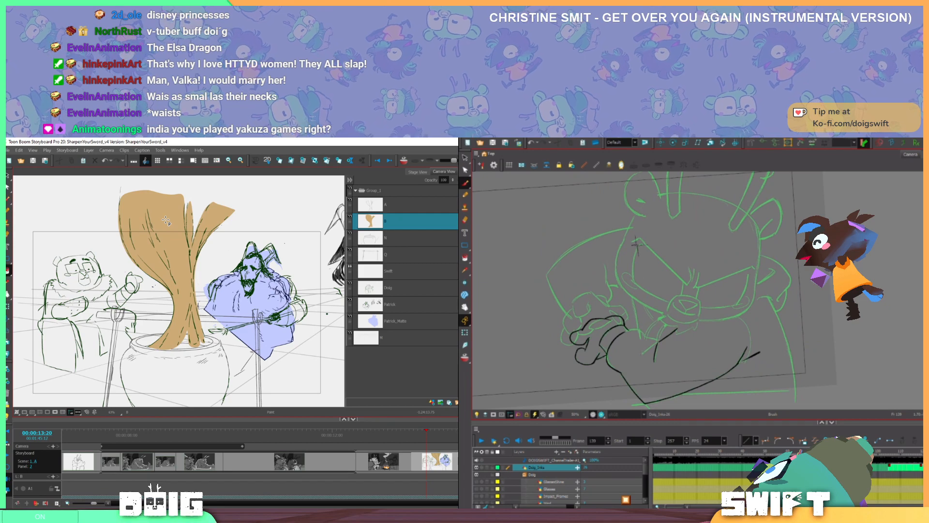
Ink the forearm's upper contour between the cuff and the elbow crease with the Brush
key(alt+b)
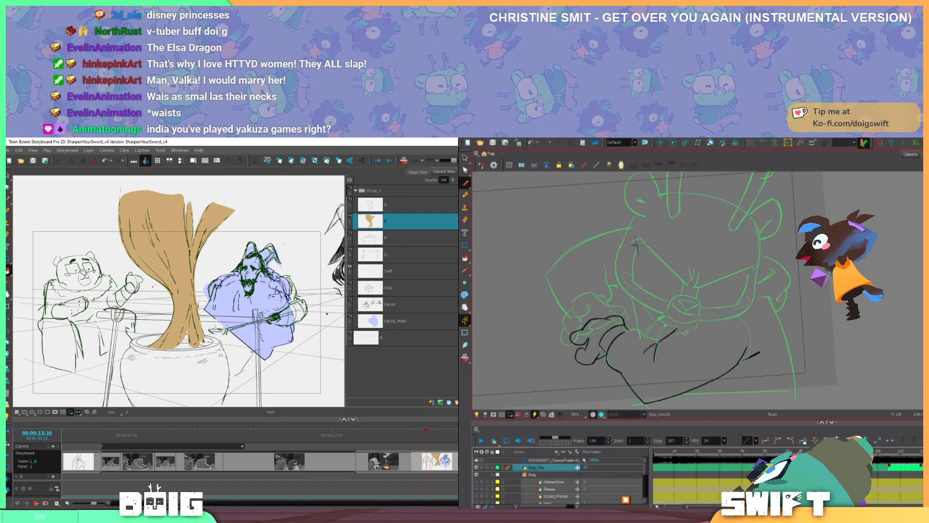
mouse_move(697, 370)
mouse_down()
mouse_move(661, 318)
mouse_move(670, 377)
mouse_move(741, 387)
mouse_move(800, 349)
mouse_up()
key(space)
drag(733, 364, 691, 318)
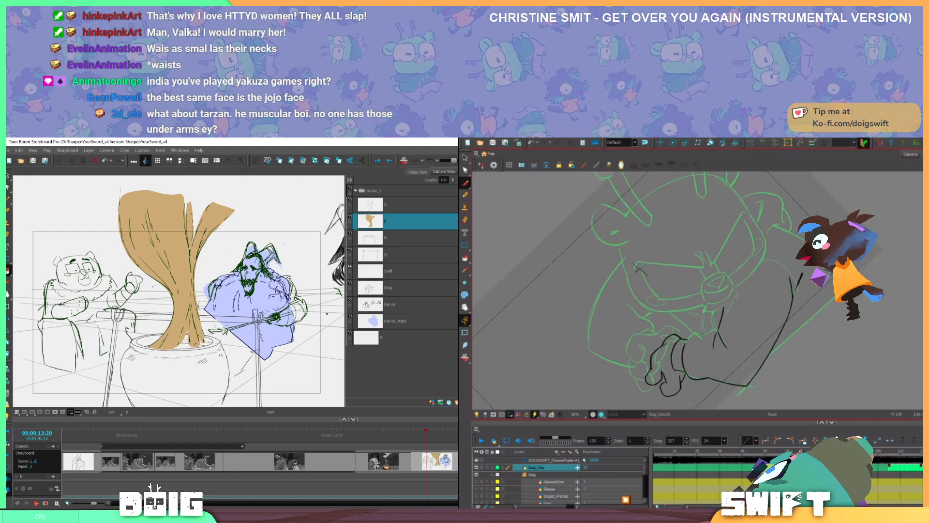
mouse_move(750, 336)
mouse_down()
mouse_move(695, 350)
mouse_move(704, 356)
mouse_move(690, 376)
mouse_up()
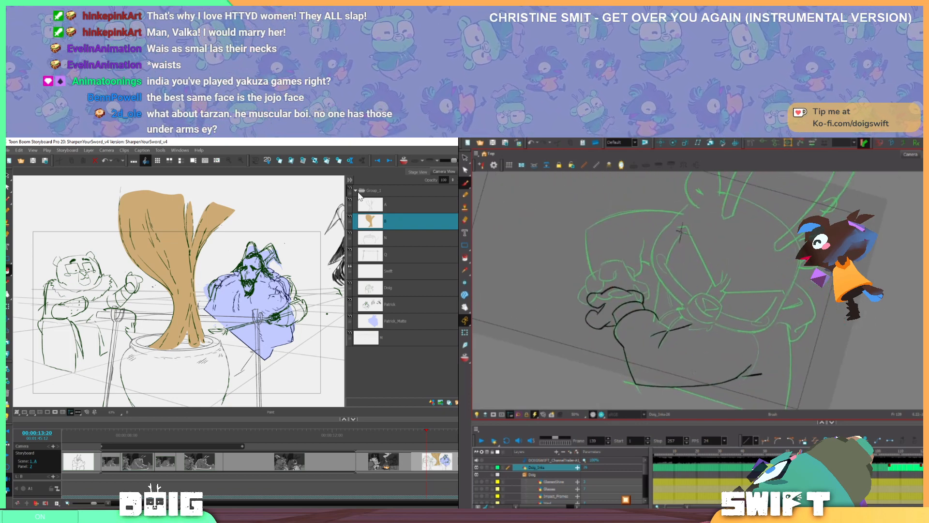
key(ctrl+alt)
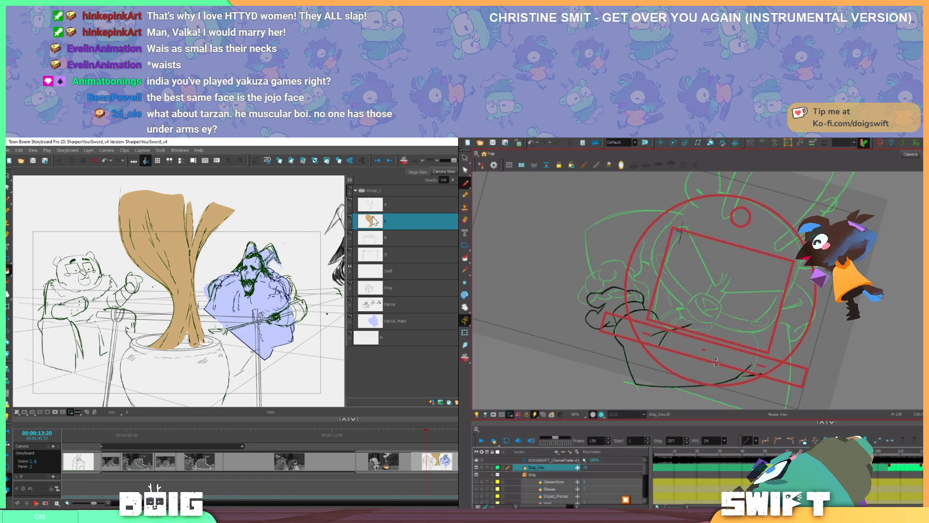
drag(716, 363, 684, 378)
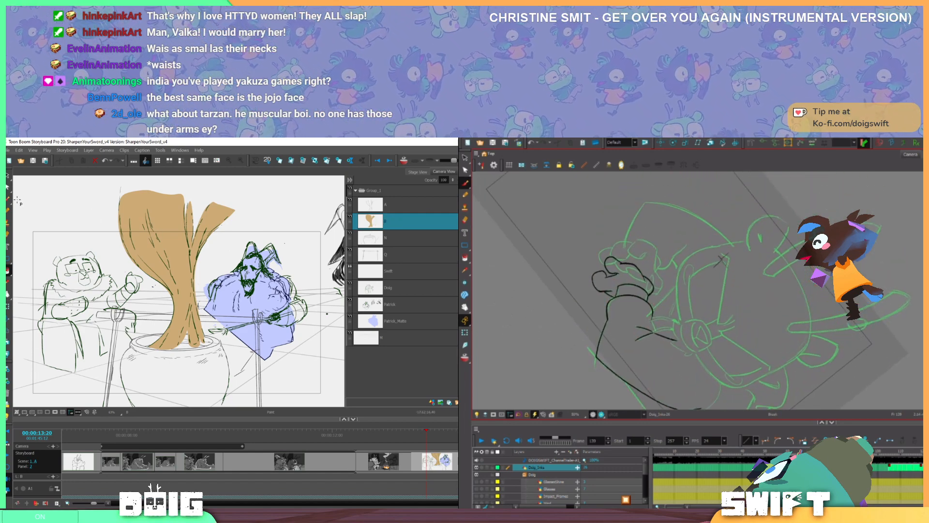
In Storyboard Pro, select the tan steam fill and lighten its colour to a pale cream
click(8, 176)
click(181, 250)
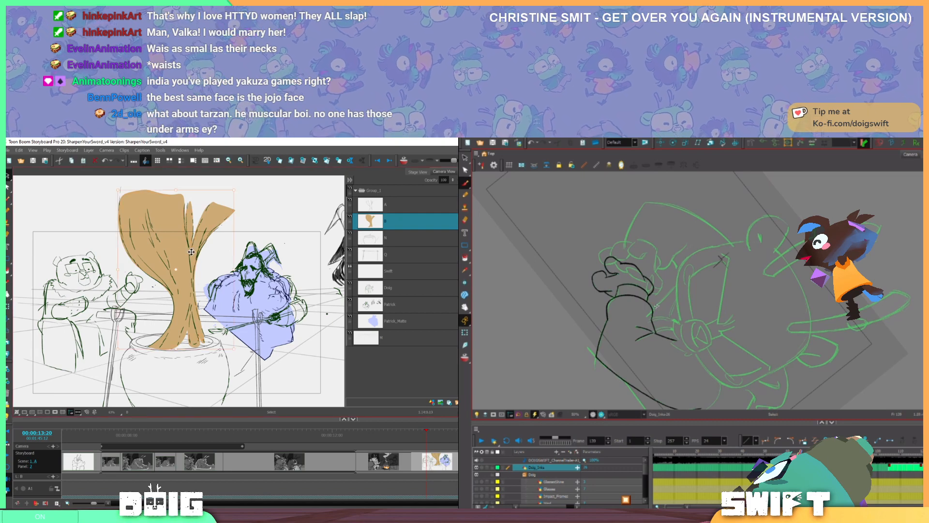
key(ctrl+z)
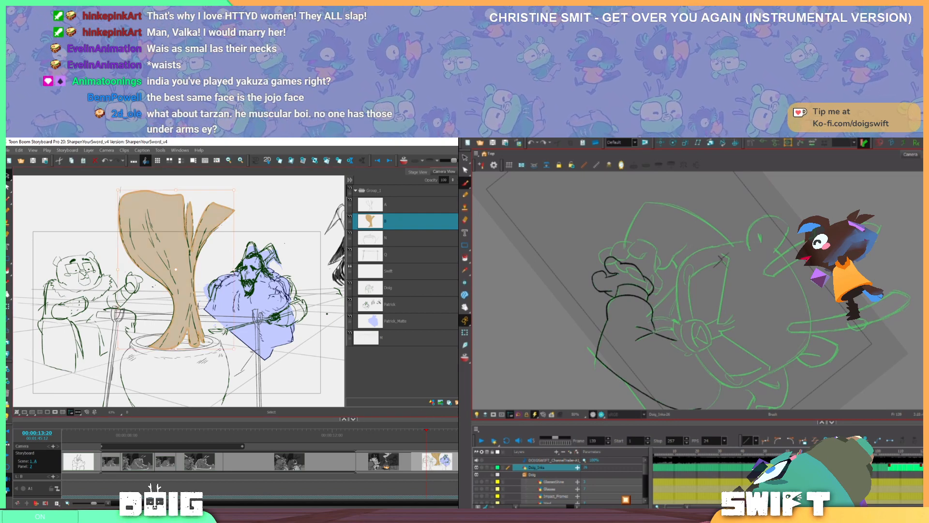
drag(648, 338, 712, 355)
mouse_move(712, 357)
mouse_down()
mouse_move(729, 359)
mouse_move(733, 373)
mouse_move(755, 369)
mouse_up()
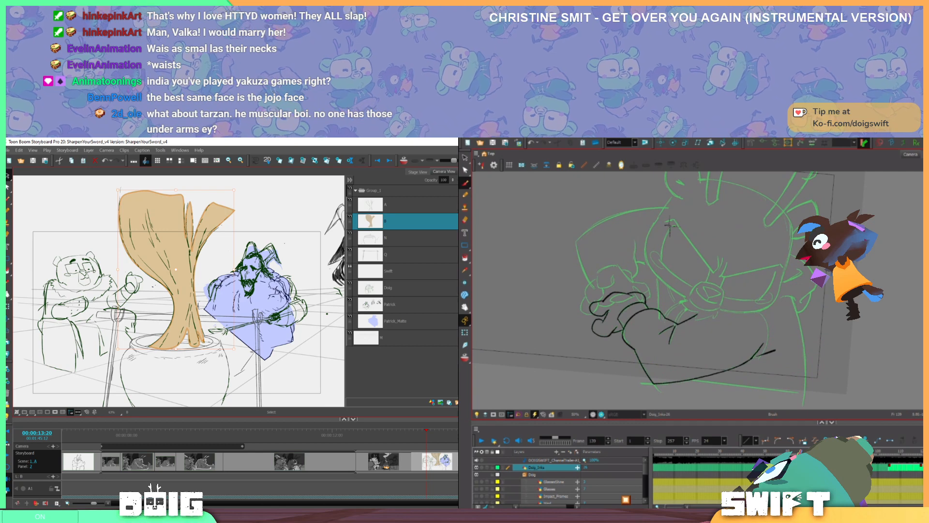
key(alt+s)
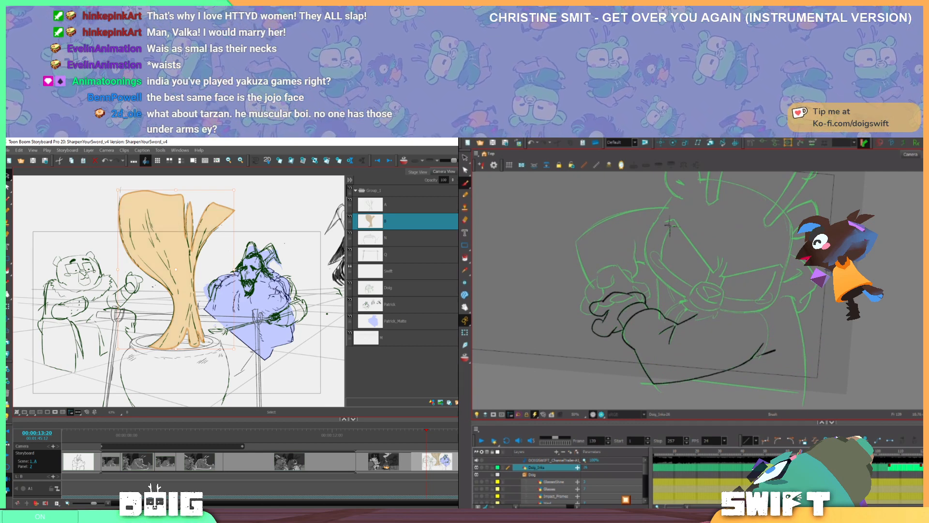
drag(774, 367, 770, 376)
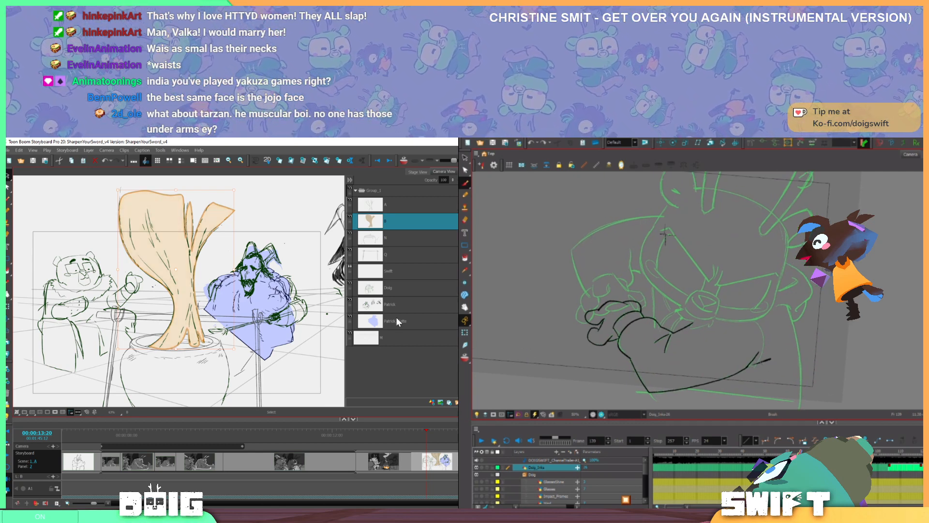
In Harmony, flip back and forth between neighbouring drawings to compare the arm's inked pose
key(f)
key(g)
key(f)
key(g)
key(g)
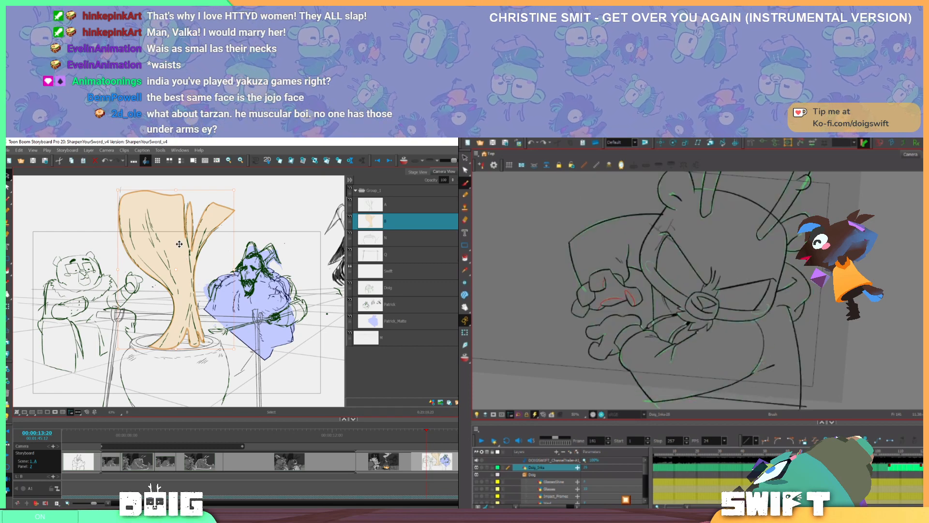
key(f)
key(g)
click(255, 212)
key(f)
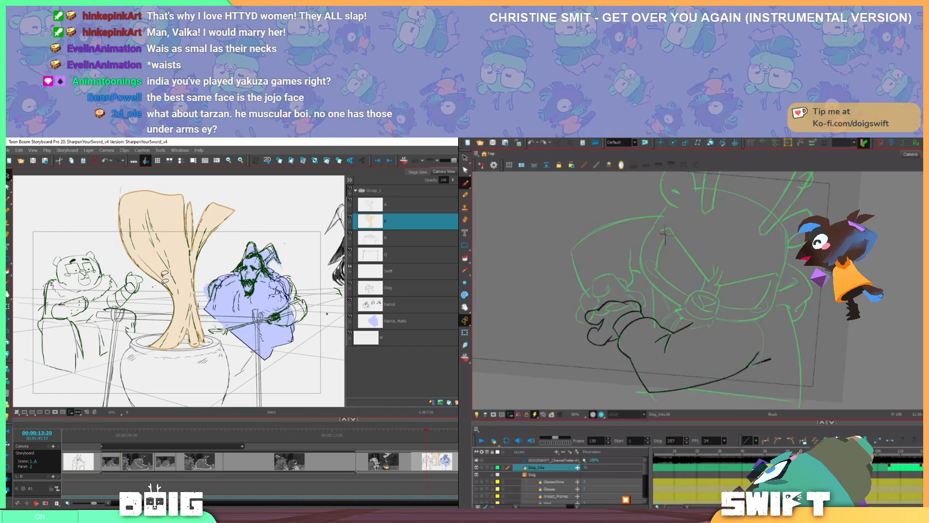
In Harmony, select the short ink crease at the inner elbow, nudge it and shorten it slightly
click(198, 288)
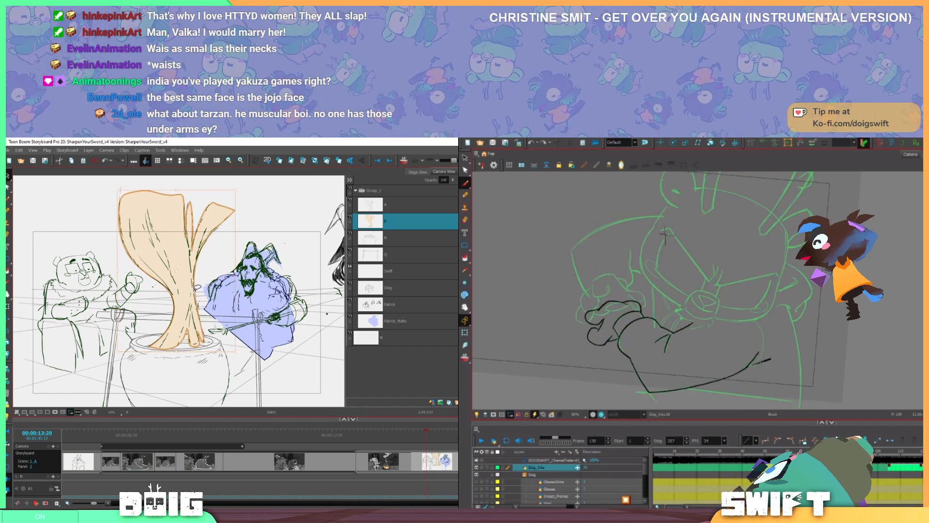
drag(763, 359, 789, 337)
key(alt+s)
click(695, 359)
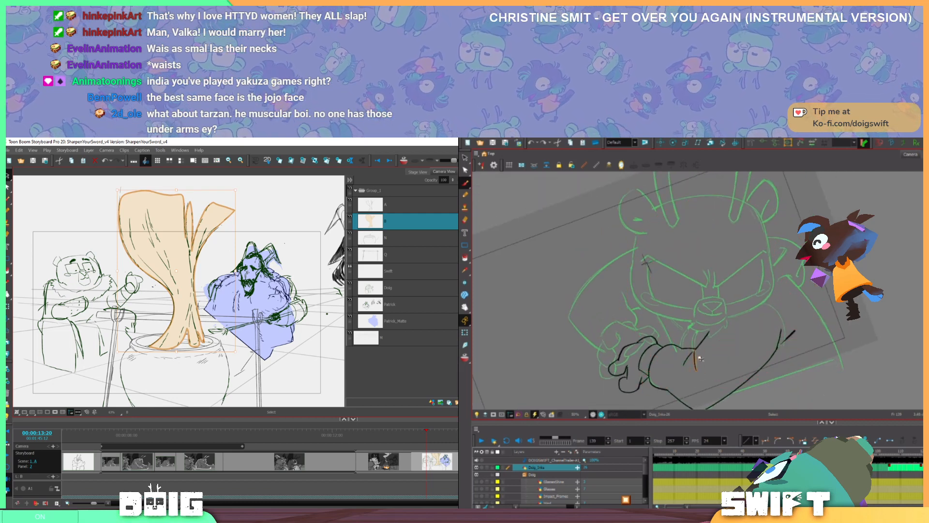
click(697, 361)
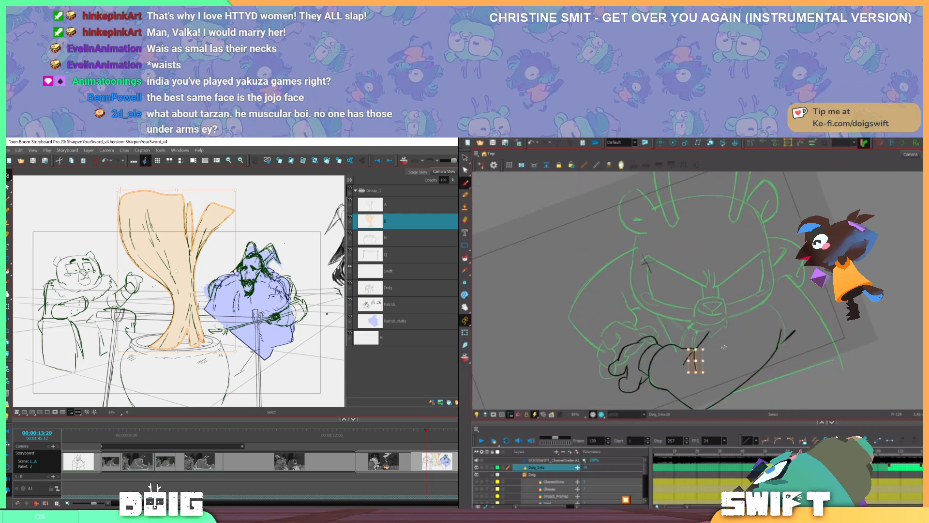
click(260, 198)
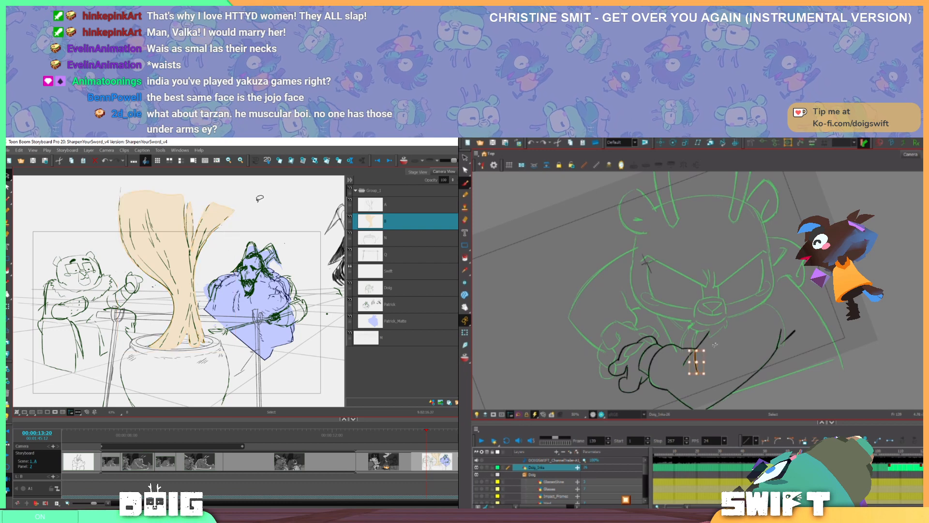
click(697, 357)
drag(696, 357, 696, 352)
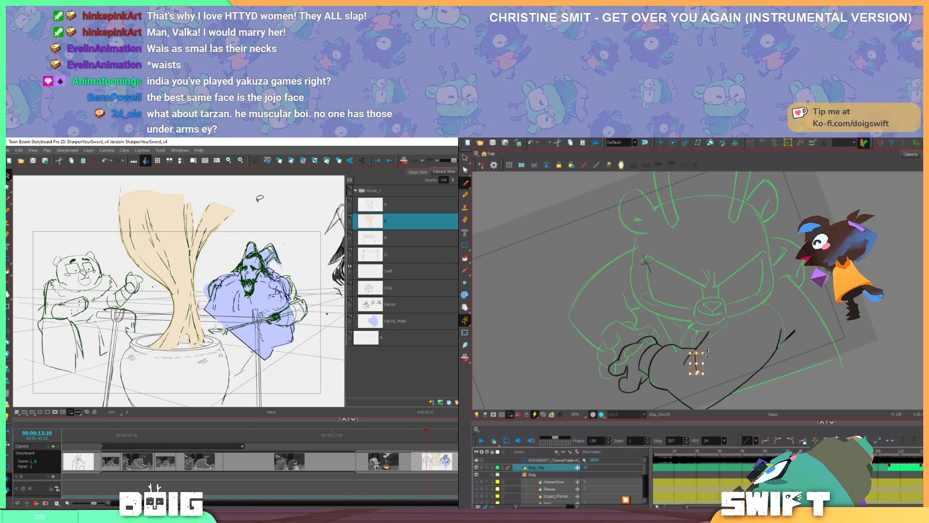
drag(729, 382, 714, 386)
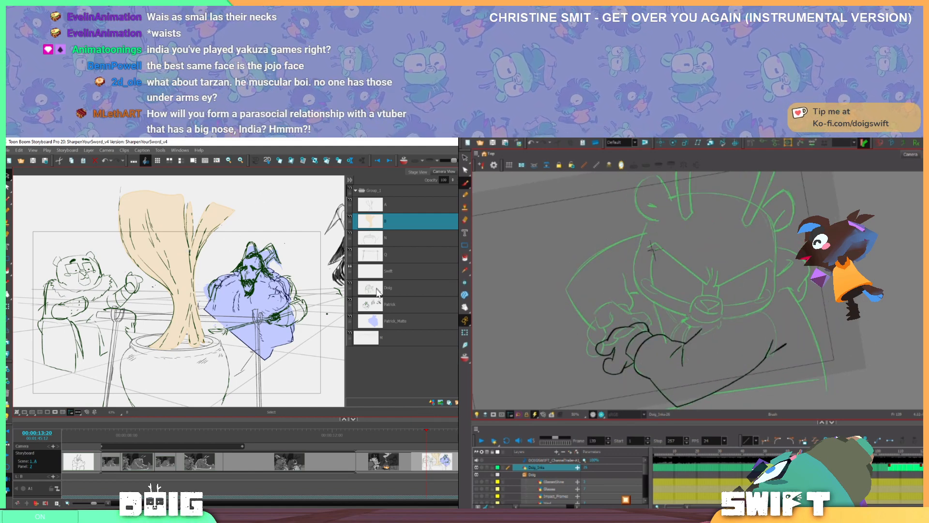
In Storyboard Pro, activate the horned character's line layer and erase the lower torso outline around the blue fill
click(376, 304)
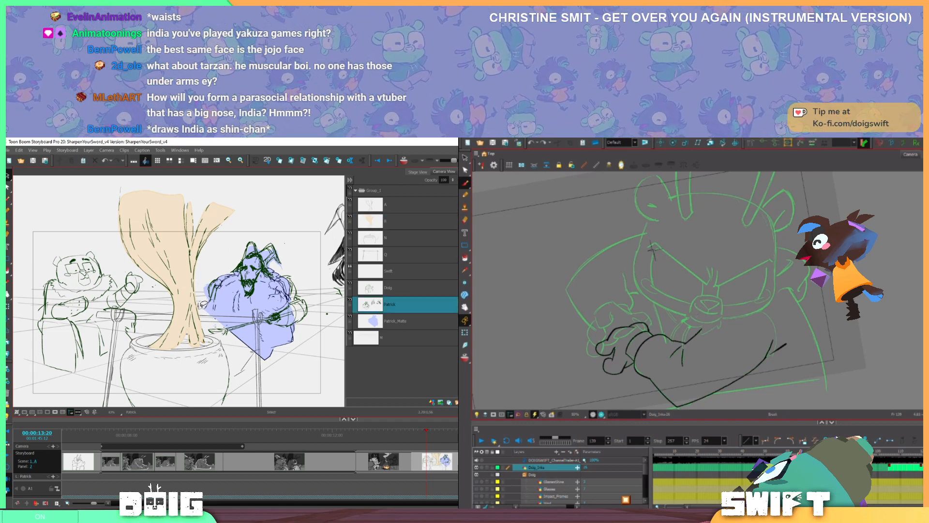
key(alt+s)
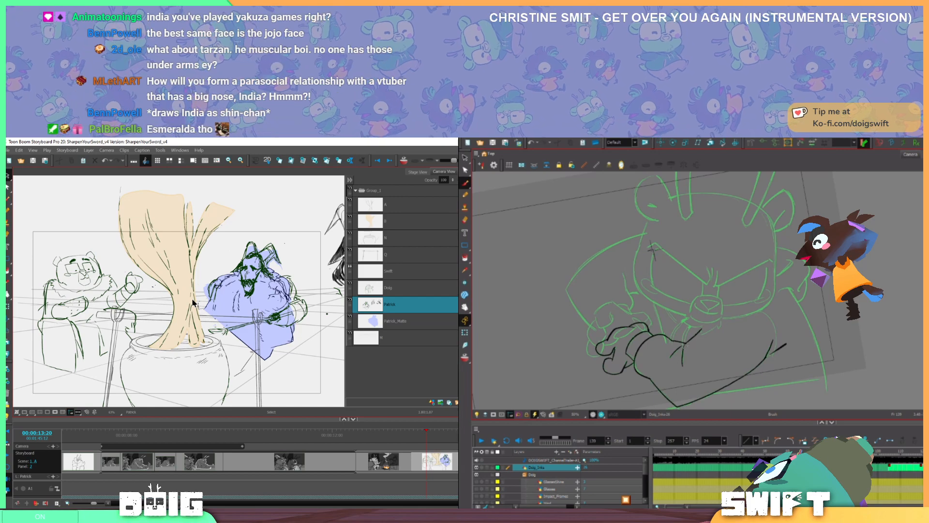
key(alt+e)
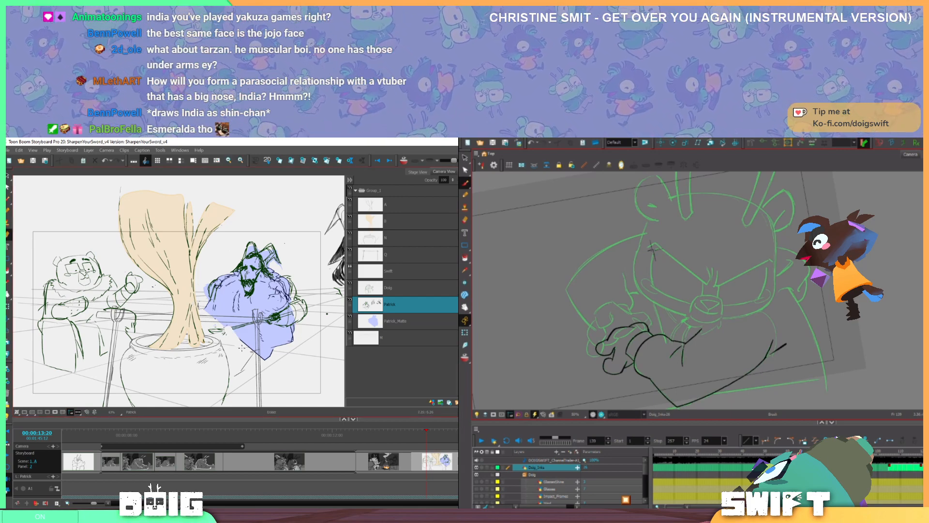
drag(229, 330, 241, 335)
drag(696, 371, 686, 370)
key(f)
drag(237, 337, 263, 361)
key(g)
key(f)
key(g)
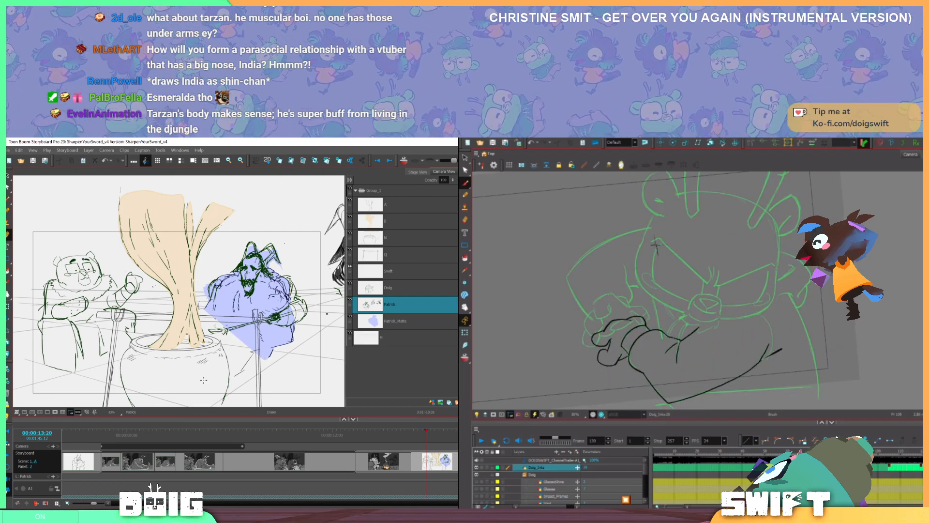
In Storyboard Pro, redraw the stick running from the horned character's hand to the cauldron, erasing excess line
key(alt+b)
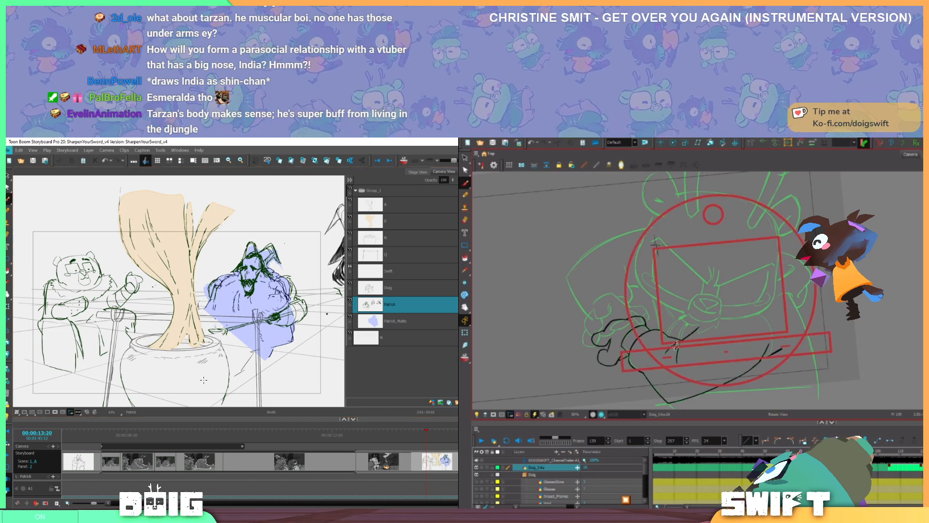
drag(674, 348, 686, 352)
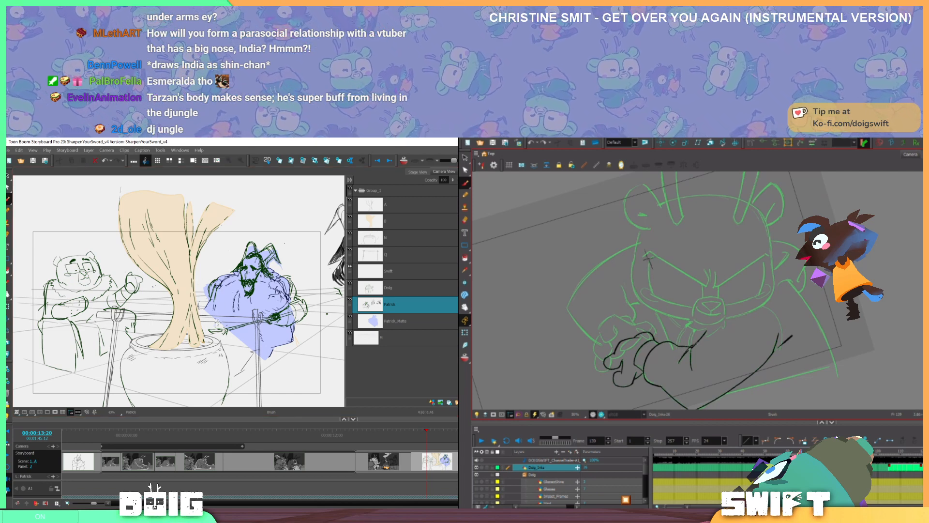
drag(211, 330, 224, 334)
drag(702, 359, 684, 382)
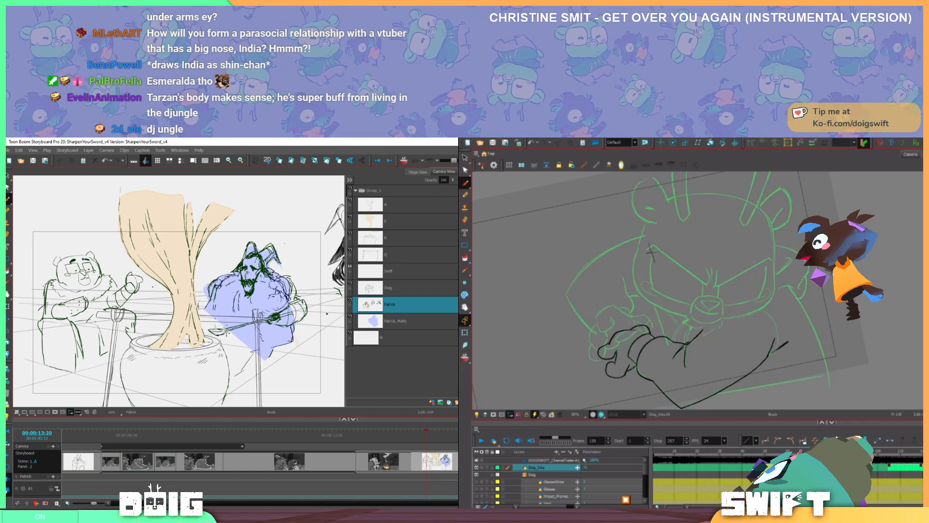
key(g)
key(f)
key(g)
key(f)
key(e)
drag(225, 332, 211, 331)
key(alt+b)
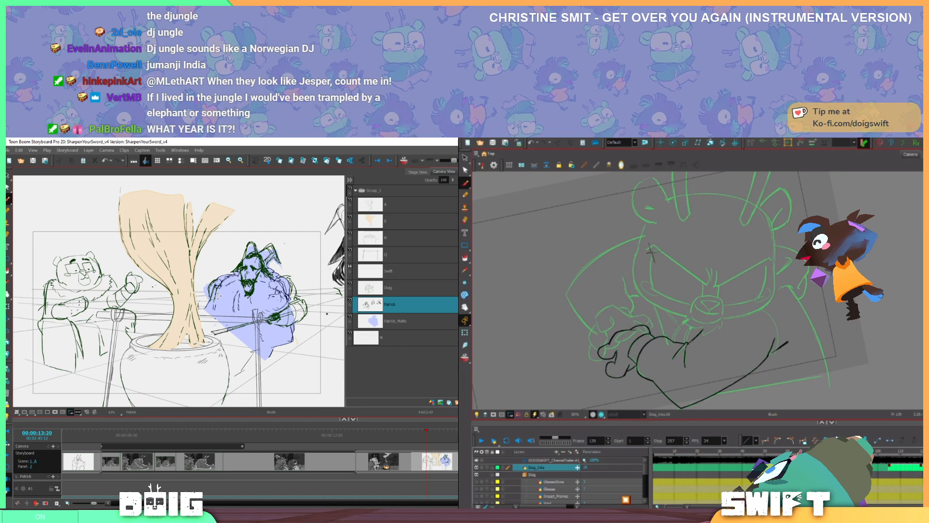
In Harmony, select the small crease stroke at the inner elbow and flip between neighbouring drawings to check it
click(675, 358)
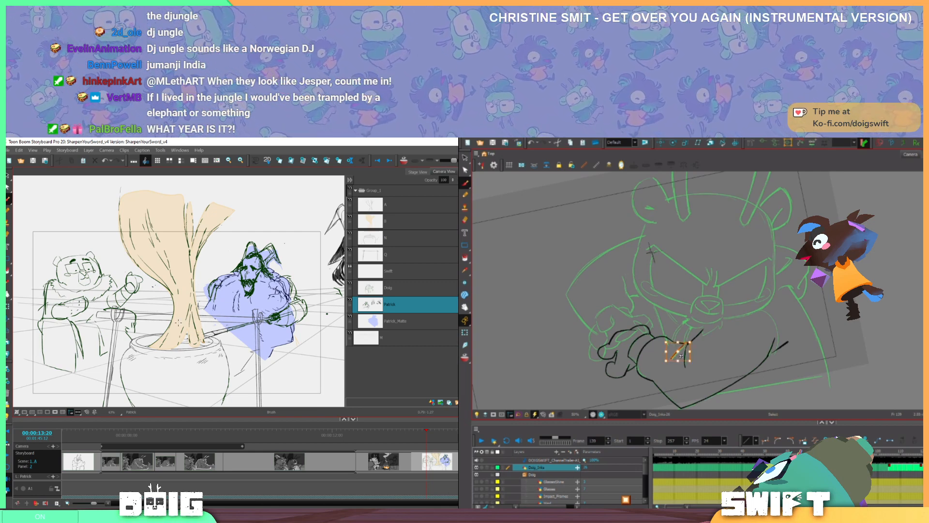
click(702, 342)
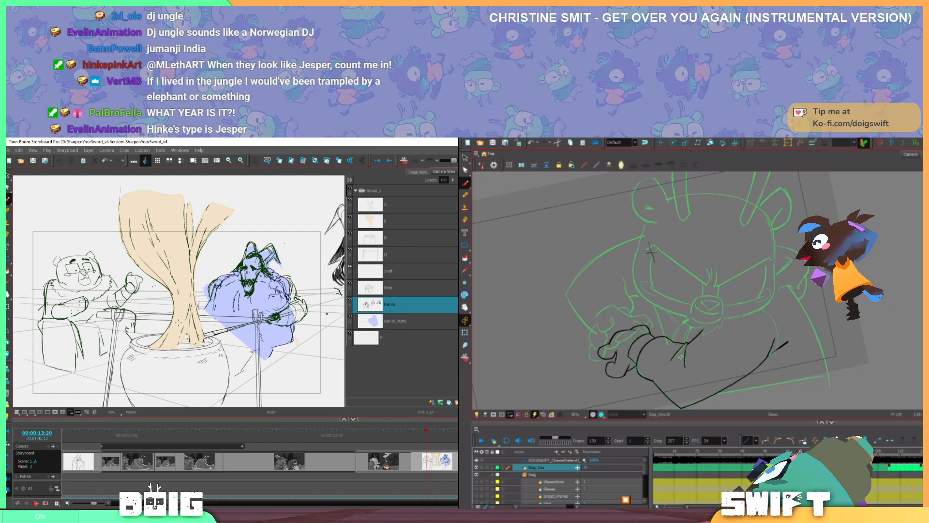
key(g)
key(f)
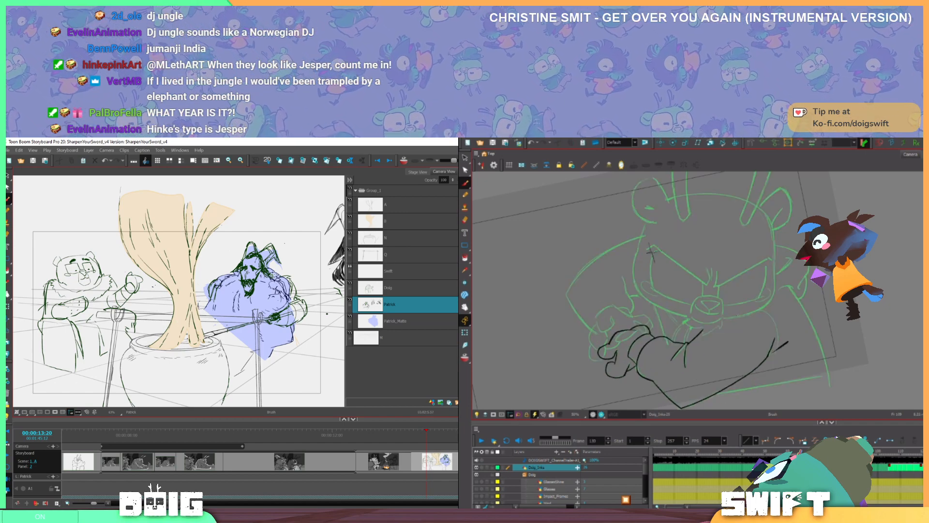
key(g)
key(f)
key(g)
key(f)
In Storyboard Pro, replace the horned character's shoulder and torso lines with a draped cloak and its fold lines
key(e)
mouse_move(271, 285)
mouse_down()
mouse_move(292, 287)
mouse_move(290, 297)
mouse_move(293, 297)
mouse_up()
key(ctrl+z)
key(g)
key(f)
key(e)
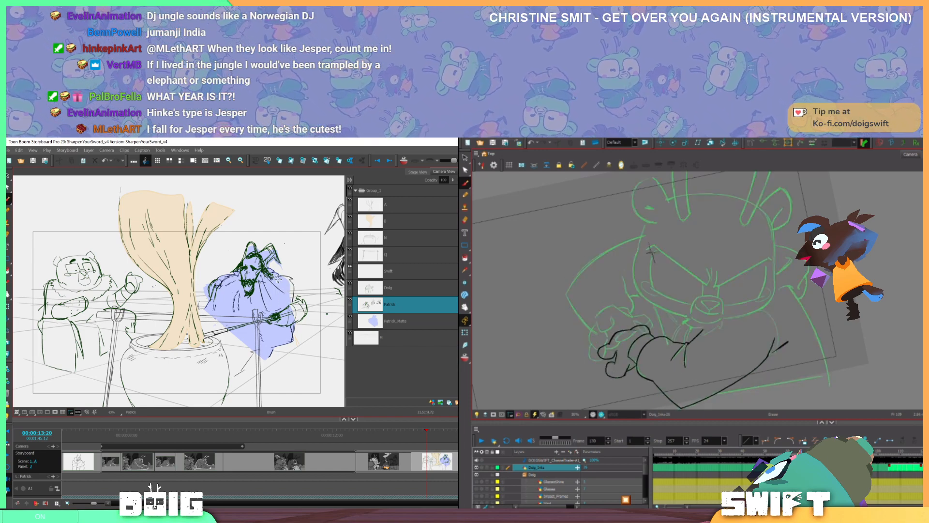
mouse_move(273, 277)
mouse_down()
mouse_move(294, 288)
mouse_move(284, 270)
mouse_move(294, 286)
mouse_move(275, 279)
mouse_move(291, 291)
mouse_up()
key(alt+e)
key(alt+b)
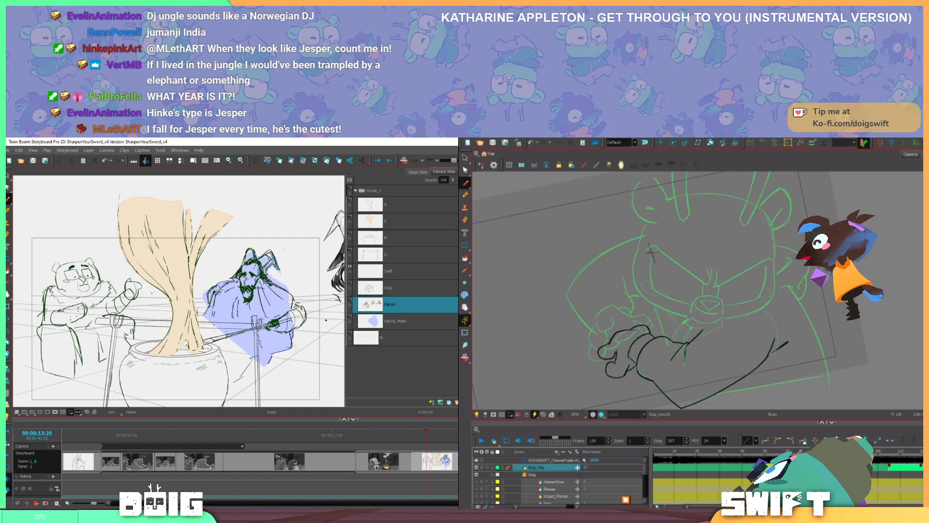
mouse_move(218, 289)
mouse_down()
mouse_move(207, 301)
mouse_move(237, 280)
mouse_move(209, 309)
mouse_move(240, 280)
mouse_up()
key(alt+b)
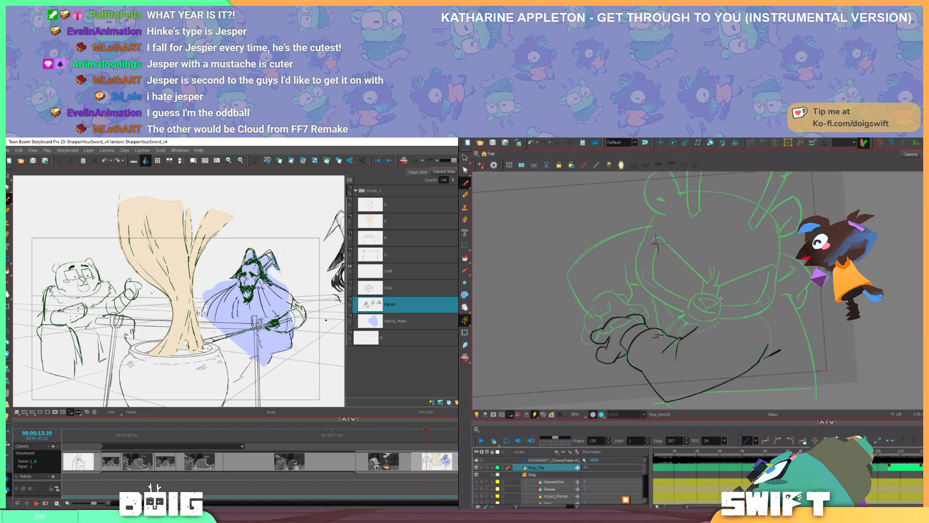
Rework the lines of the horned character's lower face and beard in the storyboard panel
mouse_move(301, 291)
mouse_down()
mouse_move(273, 277)
mouse_move(248, 306)
mouse_move(274, 296)
mouse_move(259, 301)
mouse_up()
key(space)
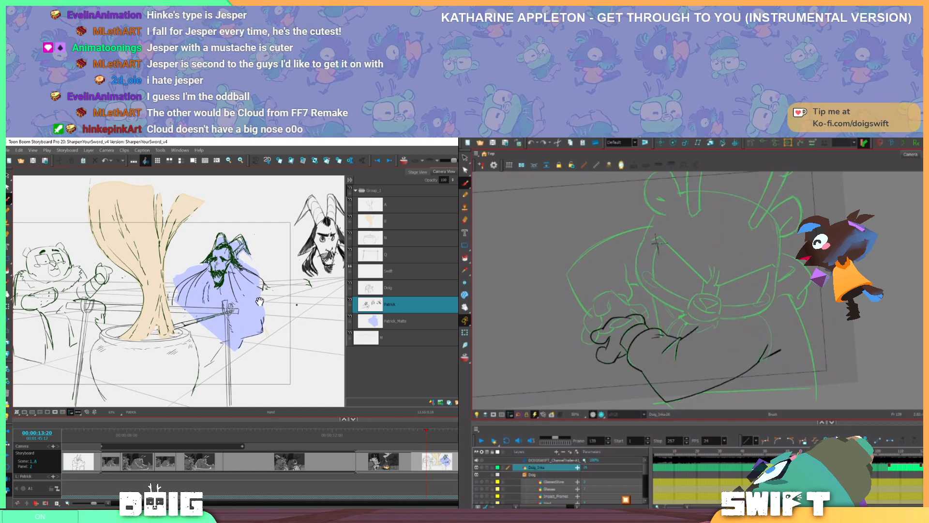
mouse_move(212, 273)
mouse_down()
mouse_move(221, 272)
mouse_move(220, 285)
mouse_move(212, 261)
mouse_up()
key(alt+b)
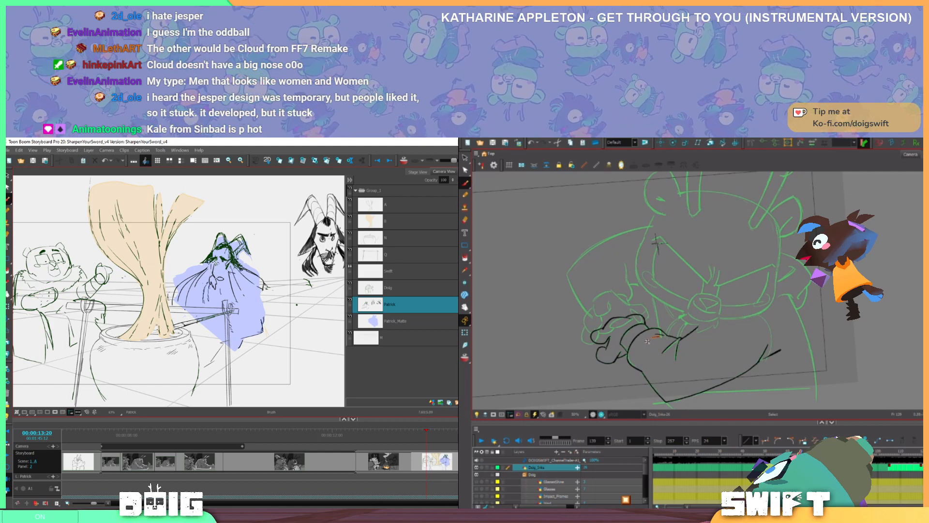
In Harmony, delete the short stroke beside the cuff and compare the arm across neighbouring frames
click(648, 341)
key(Delete)
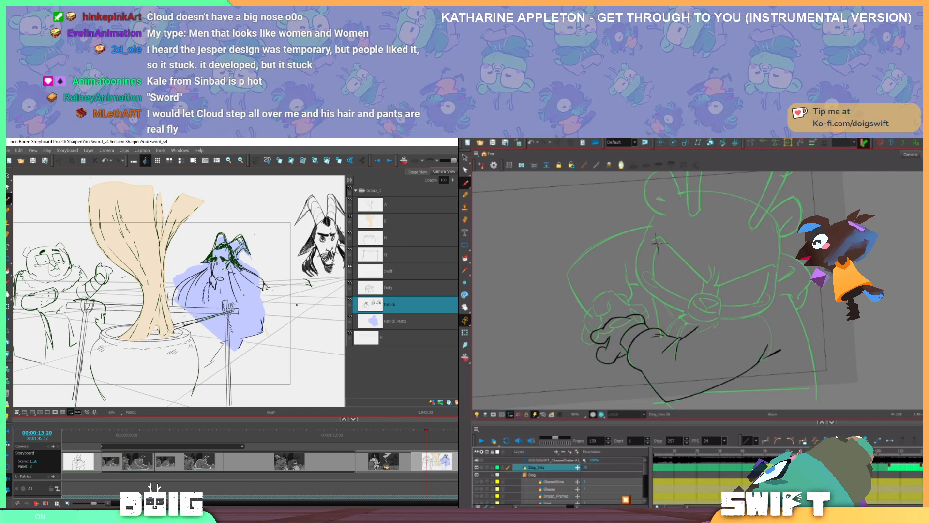
key(period)
key(comma)
key(period)
key(comma)
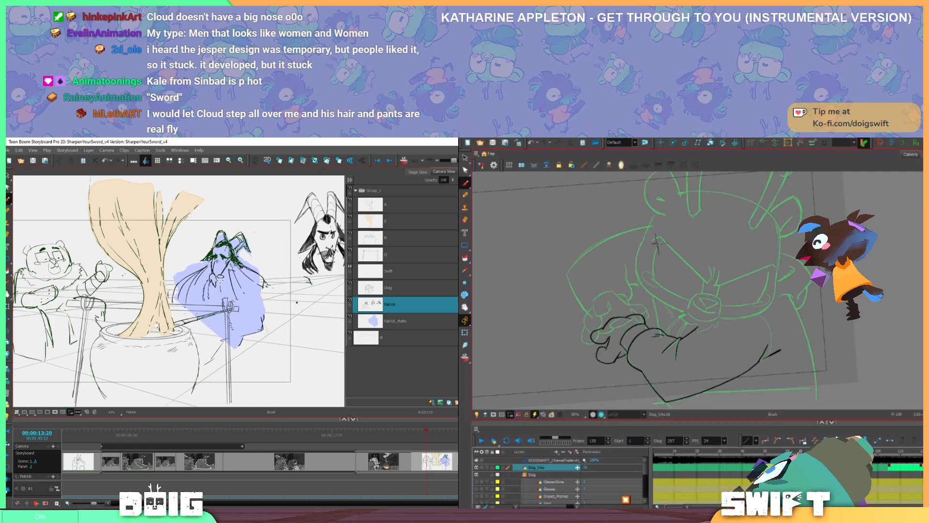
key(period)
key(comma)
key(period)
key(comma)
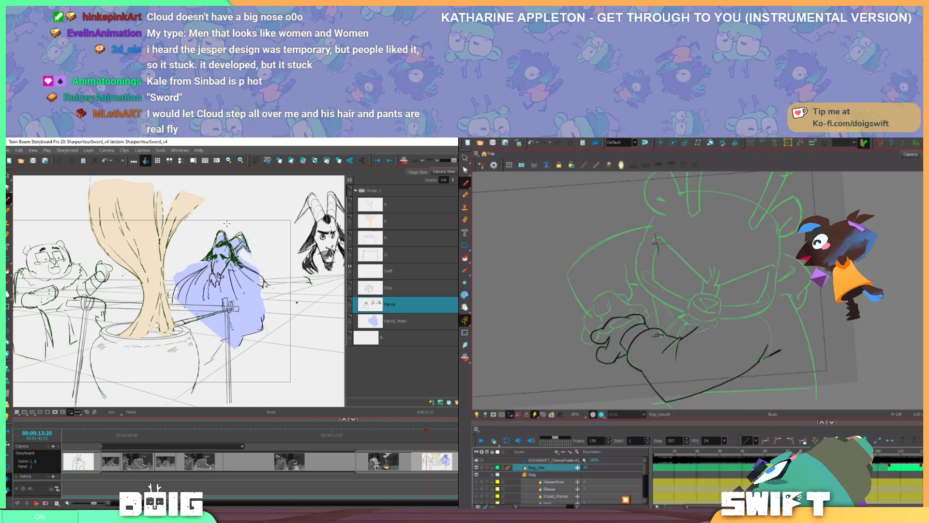
In Storyboard Pro, erase excess lines around the horned character's beard
click(655, 334)
key(alt+e)
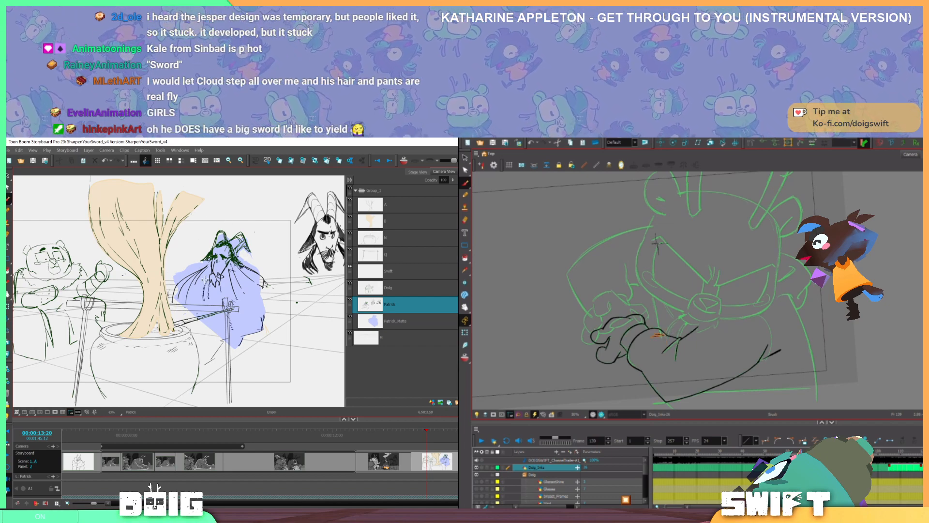
mouse_move(209, 277)
mouse_down()
mouse_move(212, 285)
mouse_move(217, 273)
mouse_up()
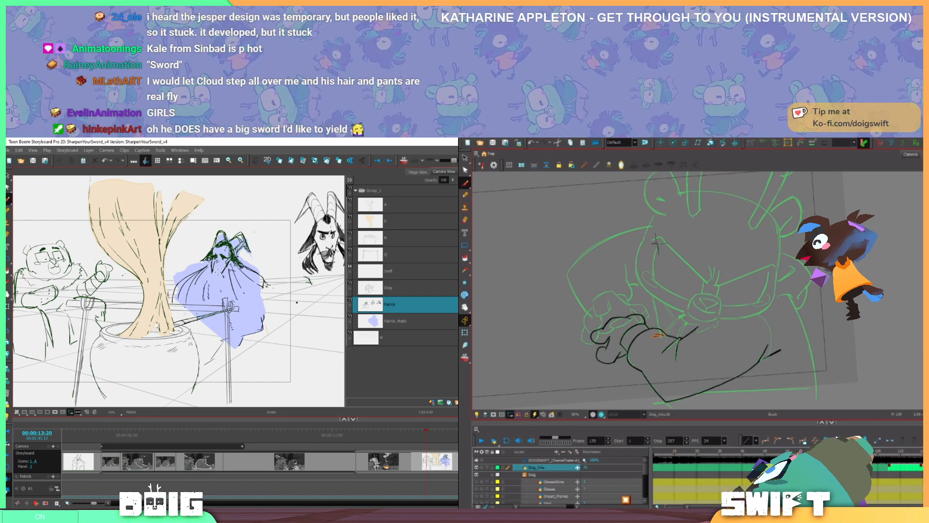
Set the vector brush's Centerline Smoothing to 34 and redraw the horned character's beard and collar strokes
key(alt+b)
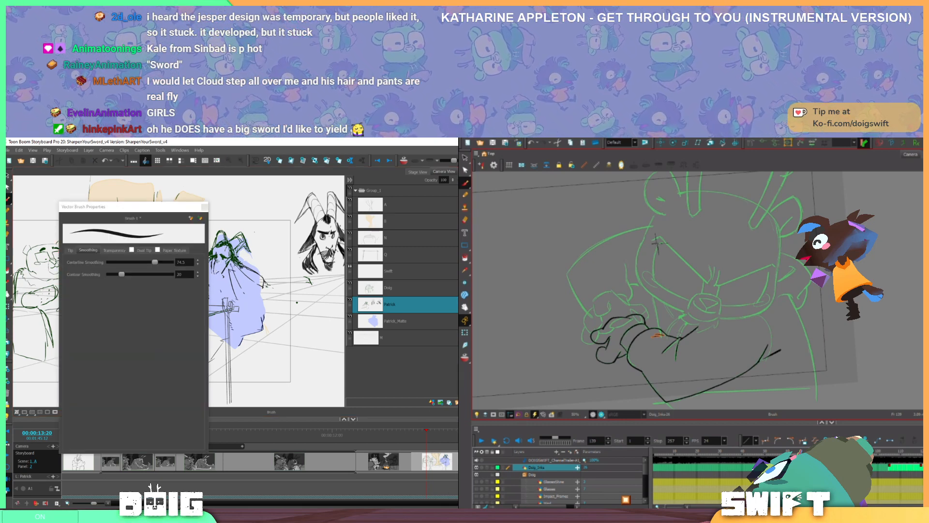
click(89, 252)
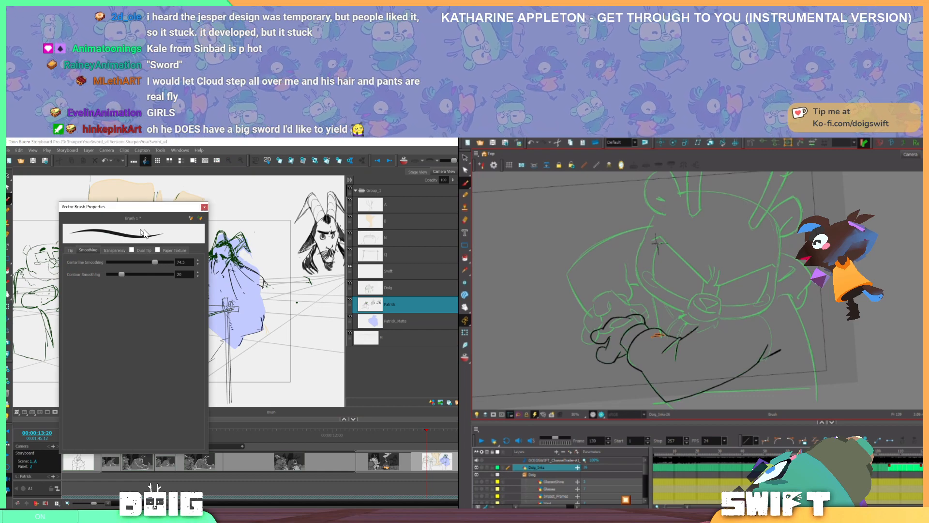
drag(153, 262, 131, 263)
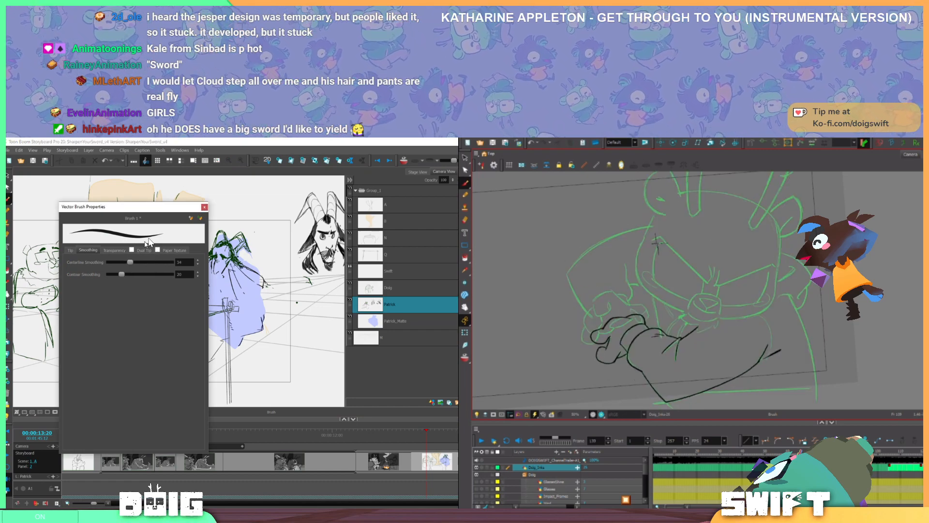
click(204, 207)
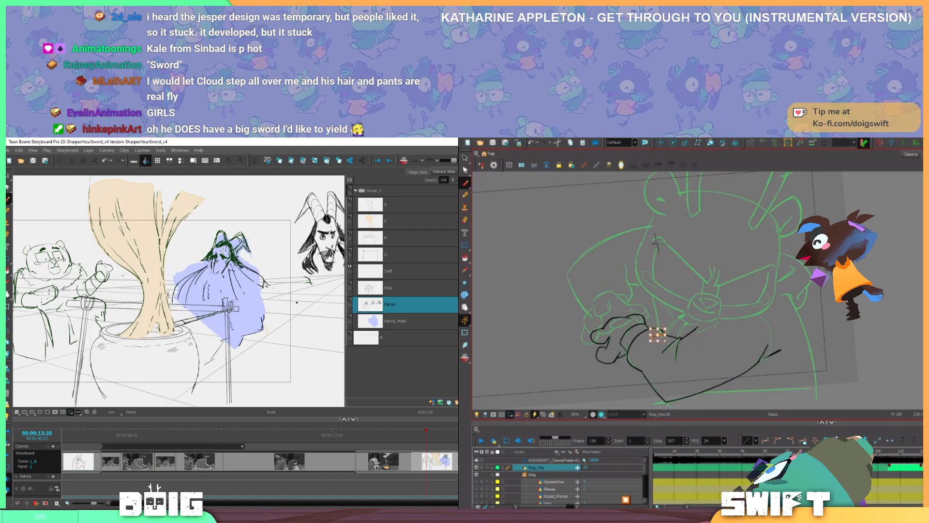
drag(216, 276, 214, 273)
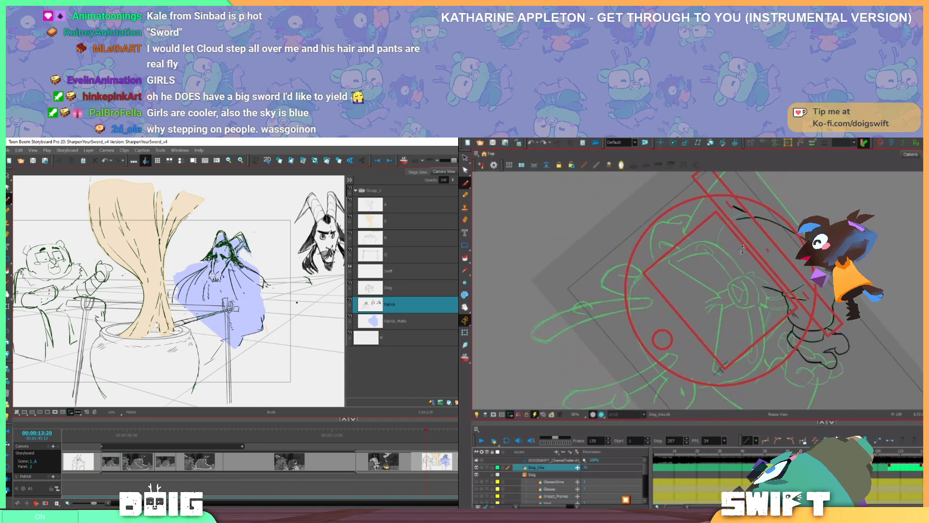
drag(201, 279, 209, 278)
In Harmony, ink the curved upper-arm contour above the elbow over the green rough
drag(747, 282, 732, 305)
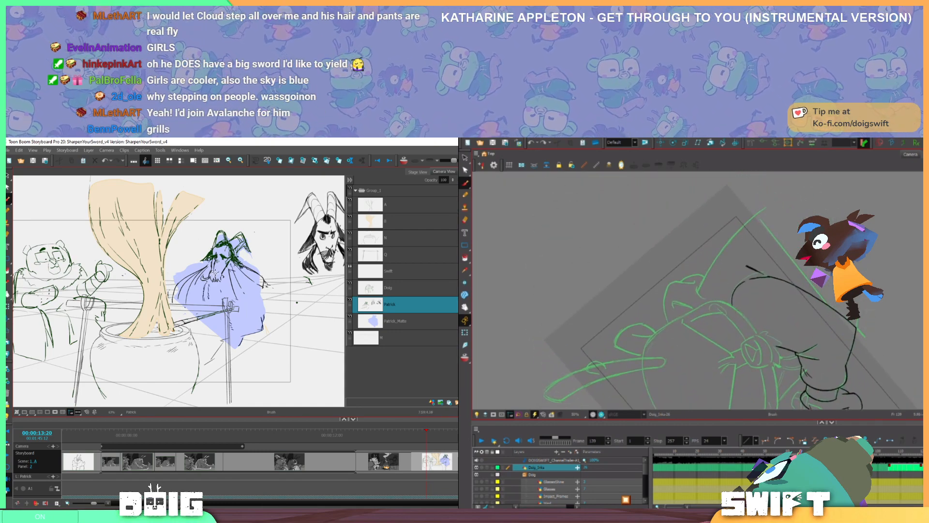
mouse_move(801, 291)
mouse_down()
mouse_move(769, 339)
mouse_move(718, 376)
mouse_move(807, 291)
mouse_move(804, 273)
mouse_up()
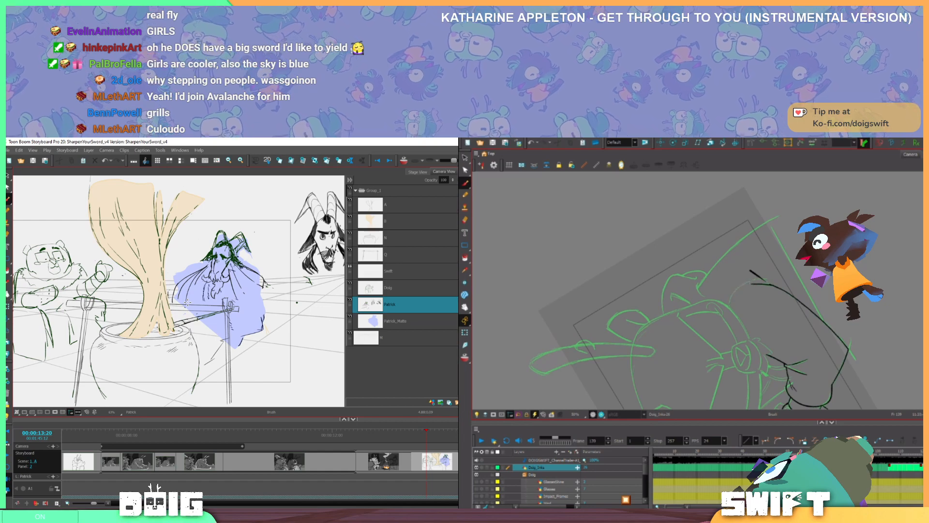
drag(747, 291, 719, 294)
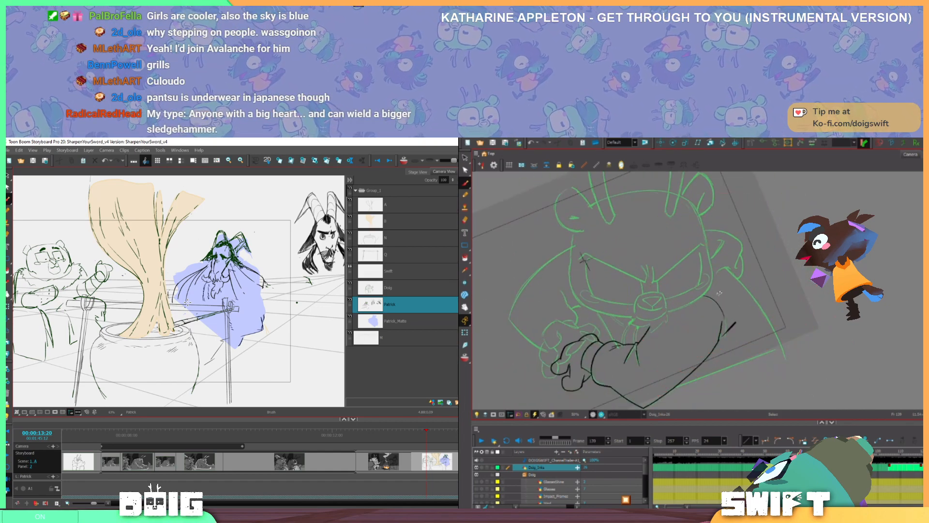
Reshape the inked upper-arm contour to follow the green rough and select the line overlap above the elbow
click(716, 303)
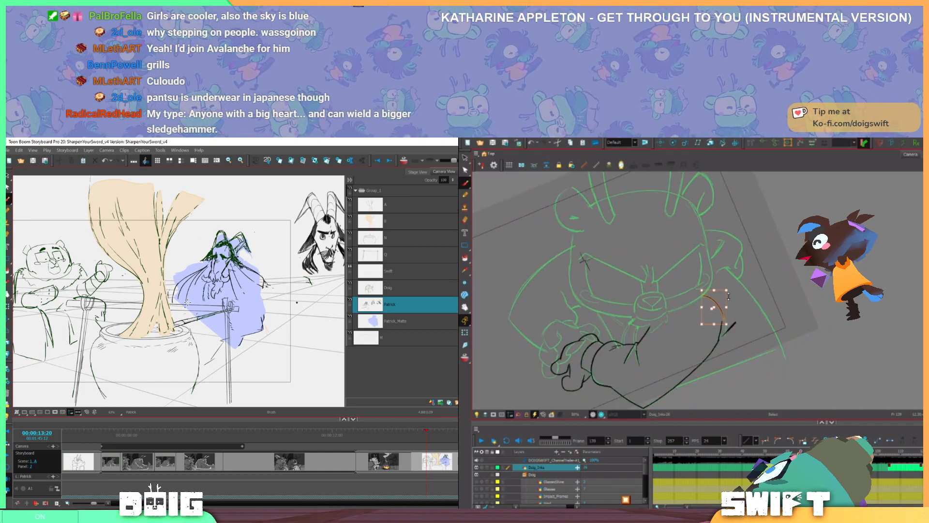
click(724, 302)
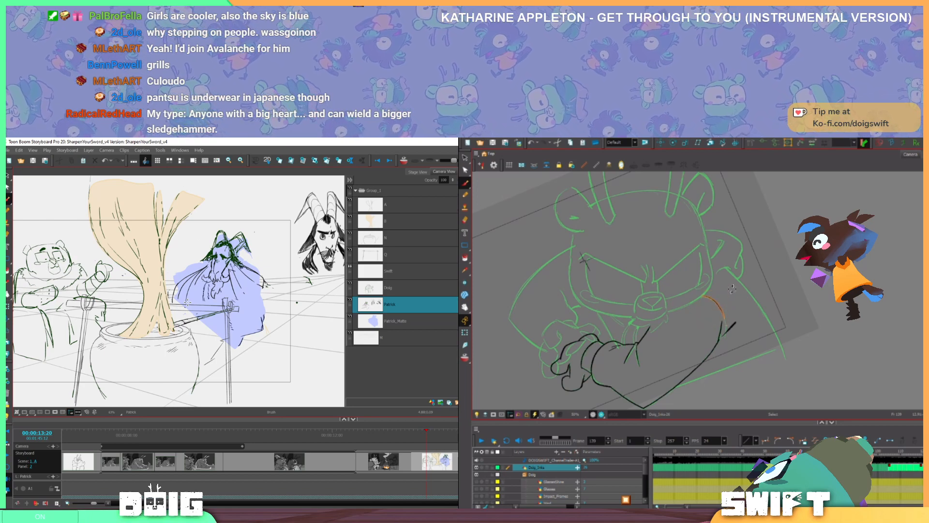
mouse_move(735, 320)
mouse_down()
mouse_move(739, 301)
mouse_move(751, 322)
mouse_up()
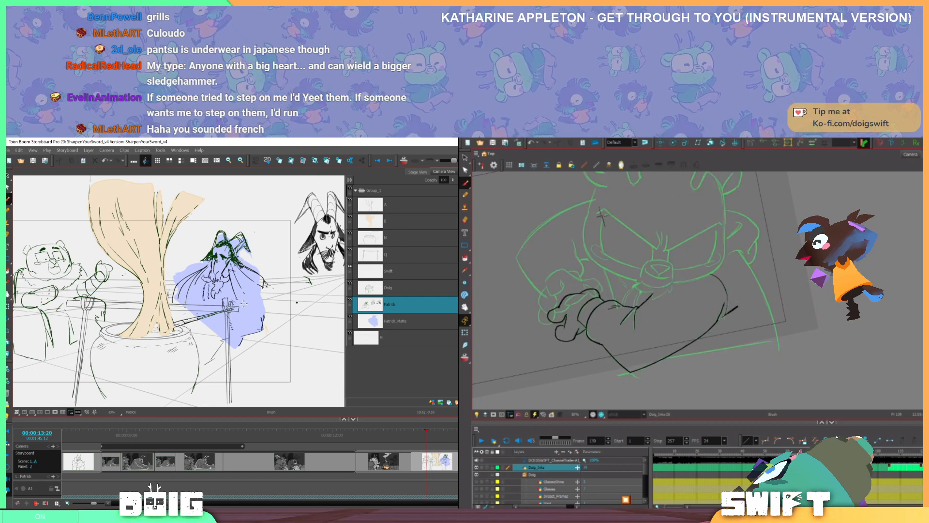
click(733, 307)
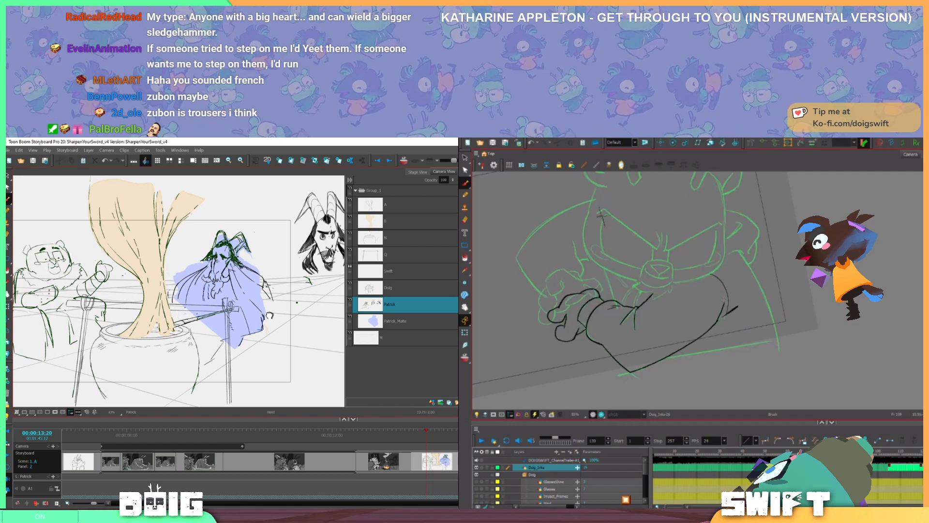
In Storyboard Pro, sketch short hand strokes beside the cloaked horned character's cloak
drag(270, 315, 242, 312)
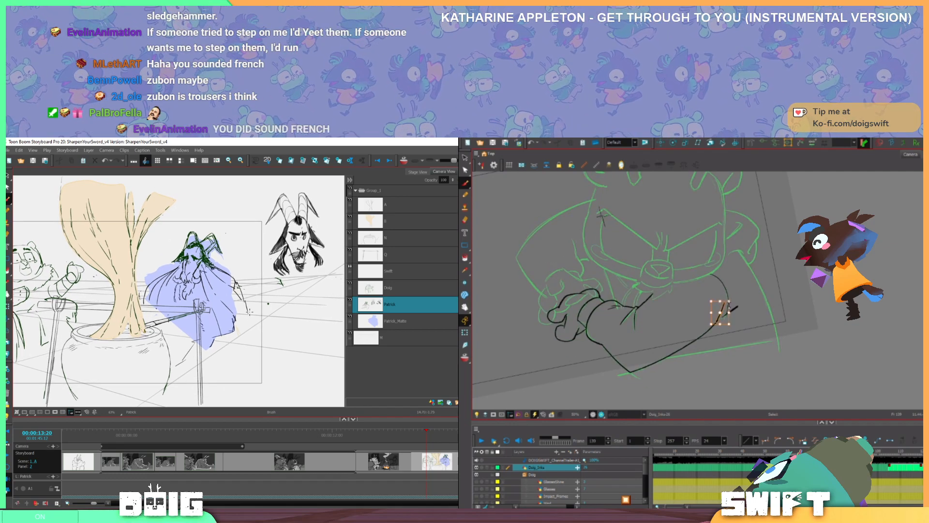
drag(247, 294, 244, 305)
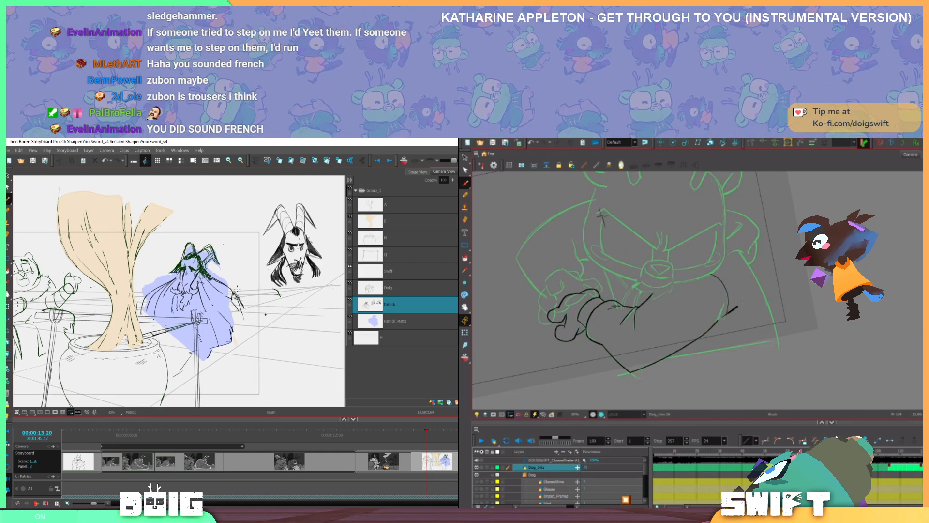
In Harmony, check the line join above the elbow and compare the inked arm with the neighbouring drawing
click(717, 318)
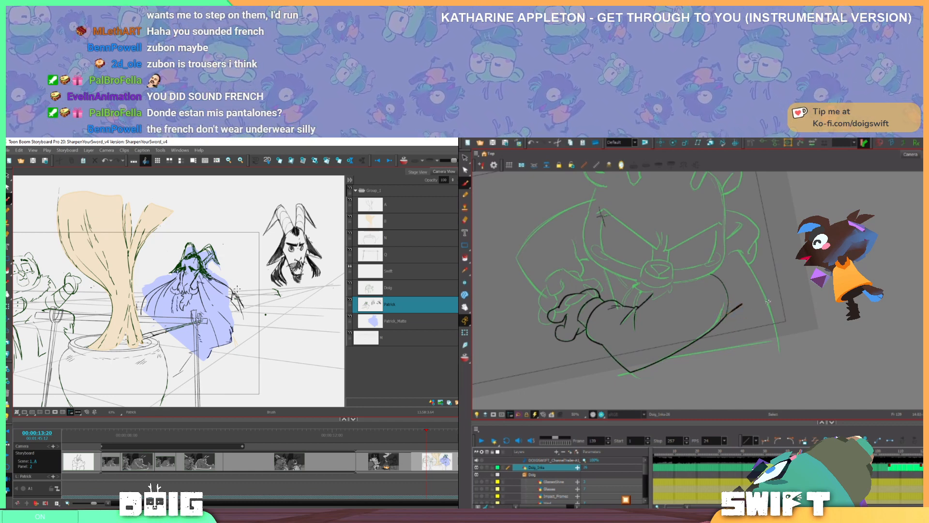
key(g)
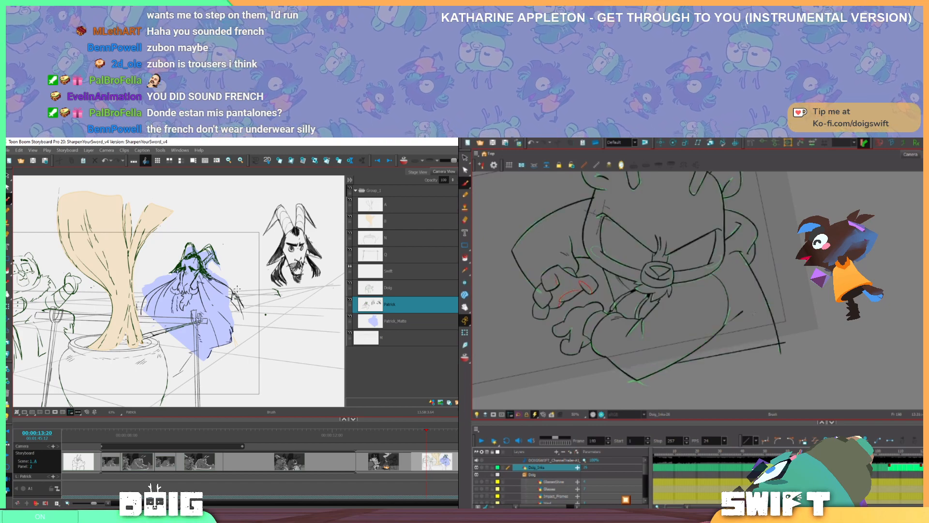
key(f)
key(g)
key(f)
key(g)
key(f)
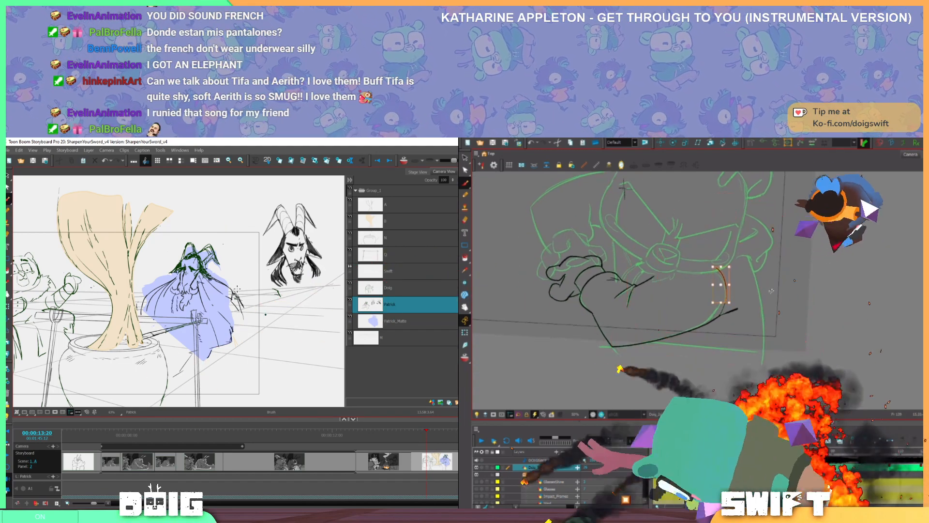
Select the curved upper-arm contour and adjust its curve between the shoulder and elbow over the green rough
mouse_move(766, 313)
mouse_down()
mouse_move(770, 299)
mouse_move(736, 297)
mouse_up()
ctrl+click(735, 304)
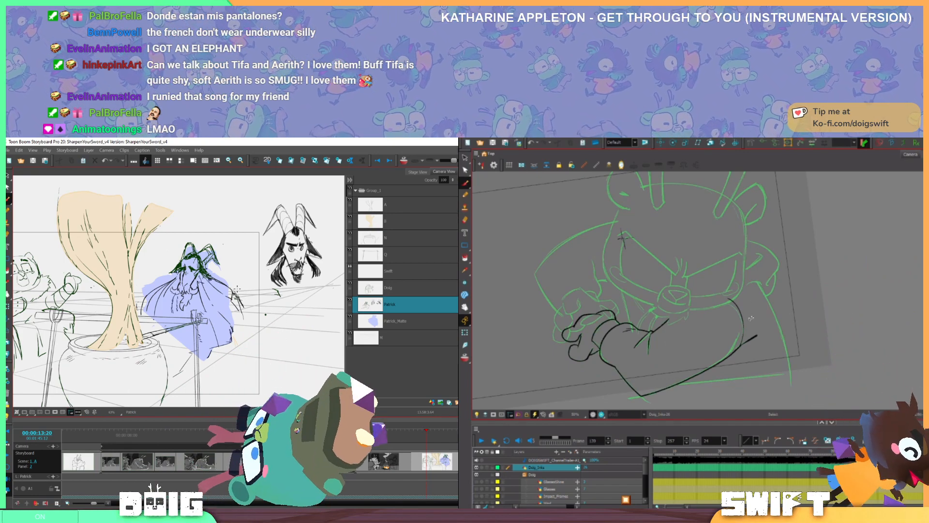
key(alt+s)
click(742, 296)
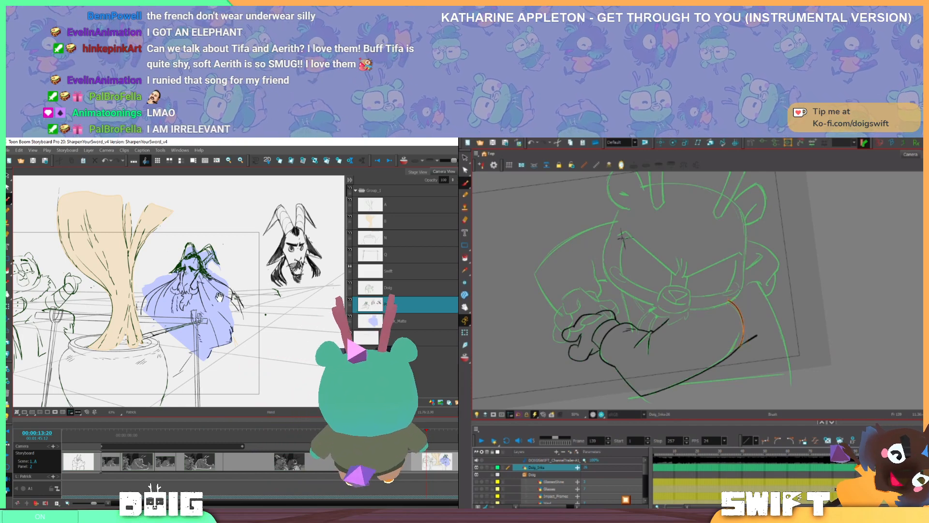
key(space)
drag(211, 320, 242, 295)
drag(746, 299, 754, 295)
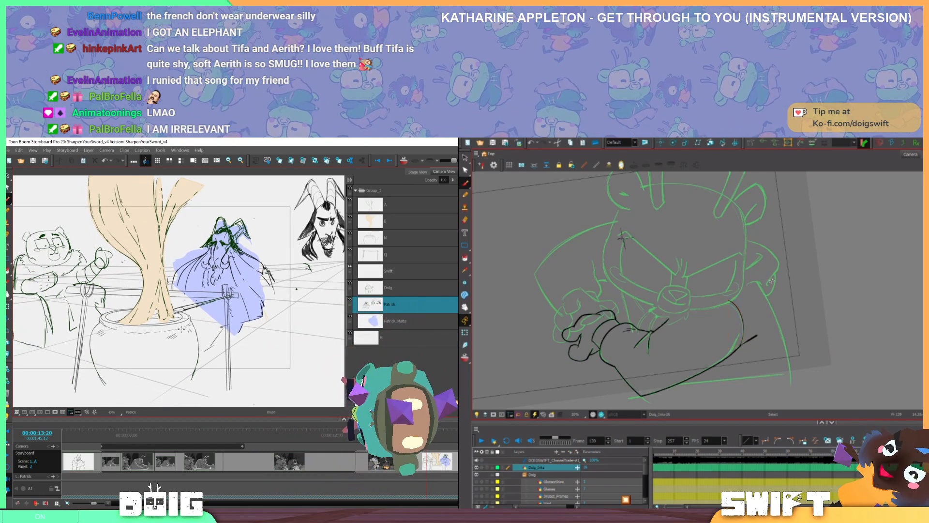
Flip between neighbouring drawings to examine the upper-arm contour and the short line end past the elbow
key(alt+b)
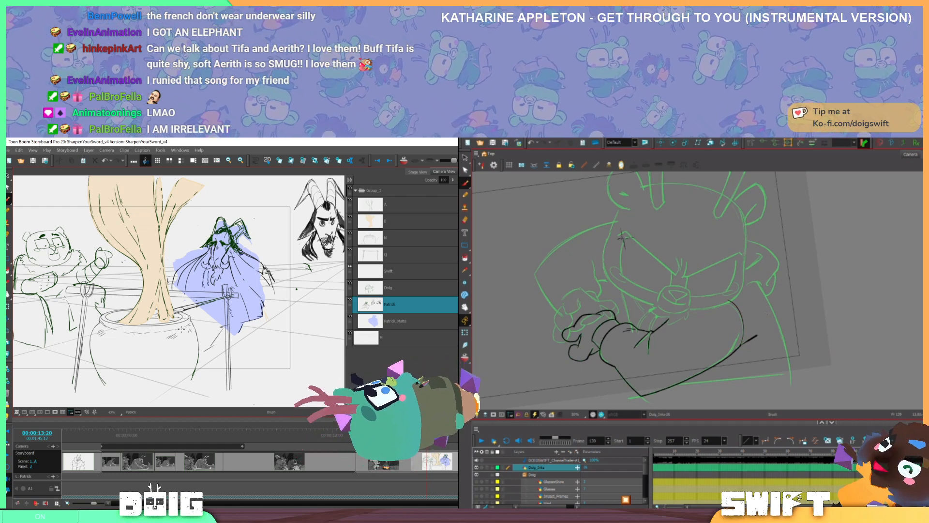
key(alt+e)
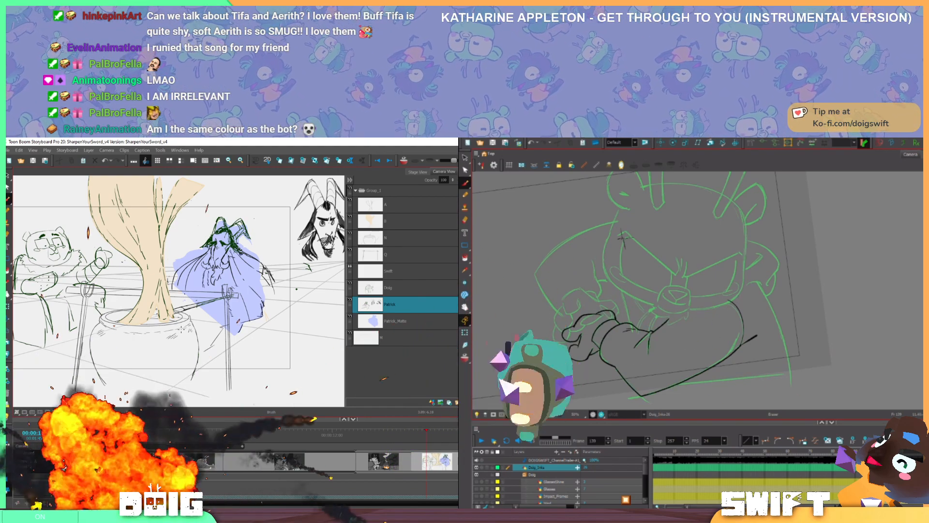
key(comma)
key(period)
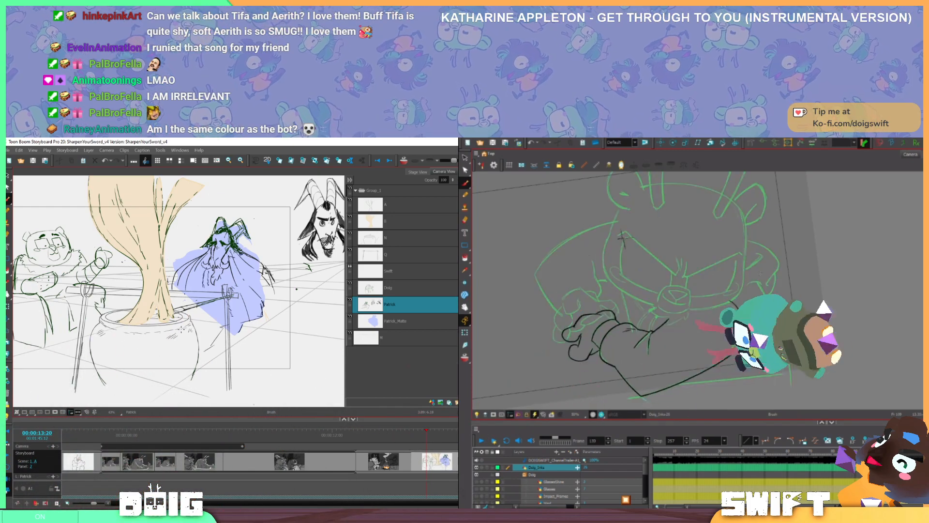
key(comma)
key(period)
key(comma)
key(period)
key(comma)
key(period)
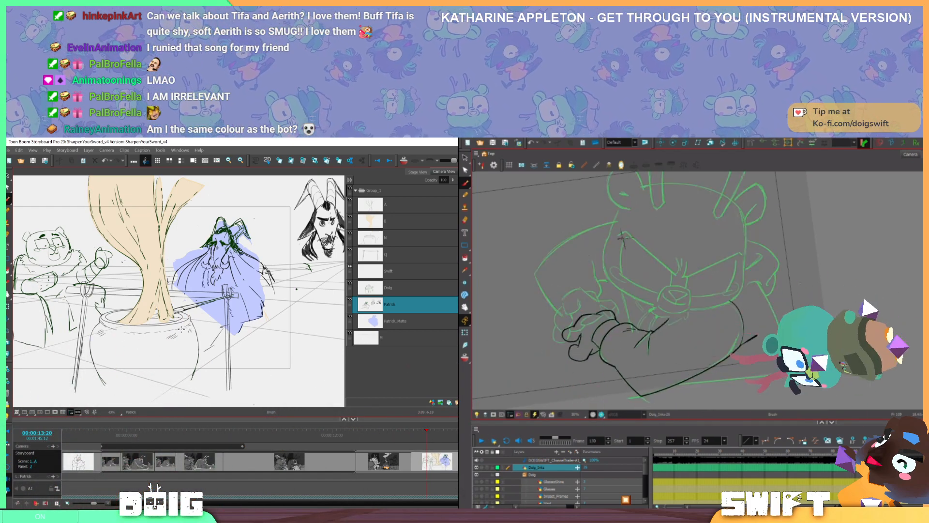
key(comma)
key(period)
ctrl+click(750, 339)
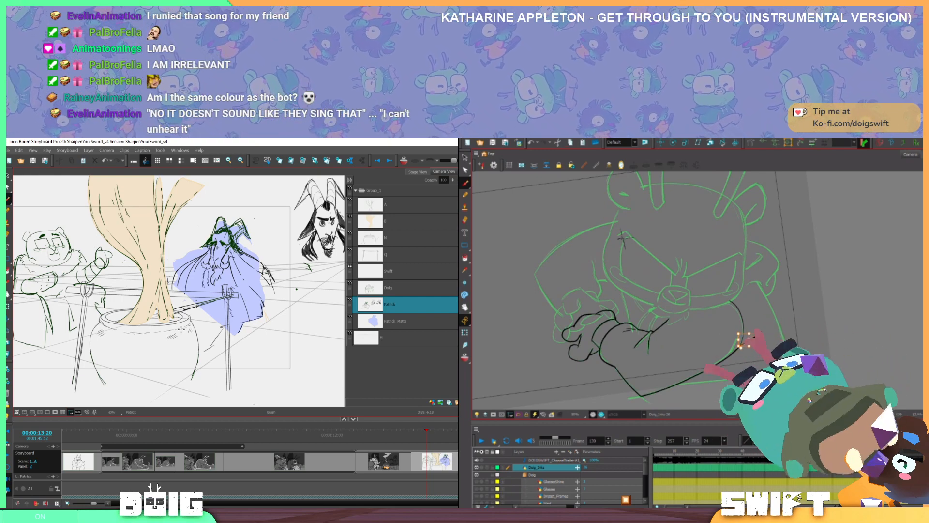
key(Escape)
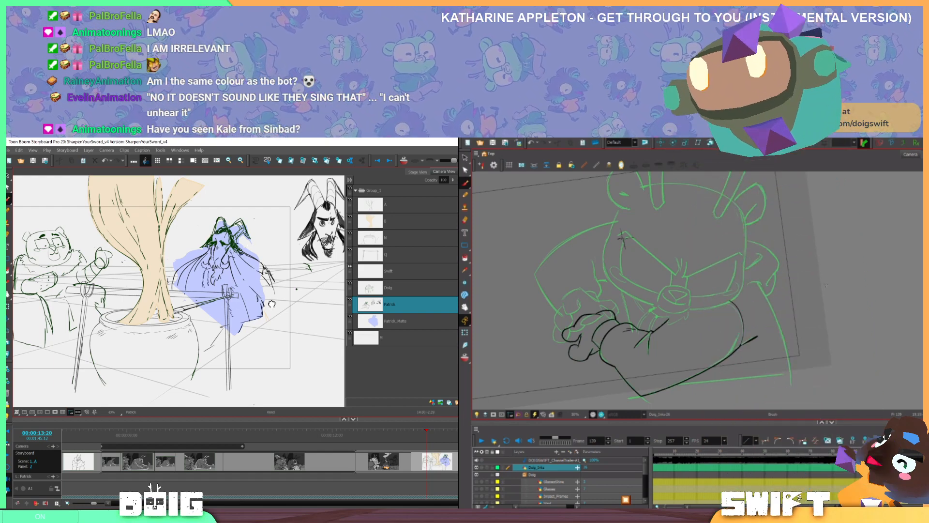
In Storyboard Pro, redraw the outer edge of the horned character's cloak on the side nearest the cauldron
drag(269, 301, 273, 313)
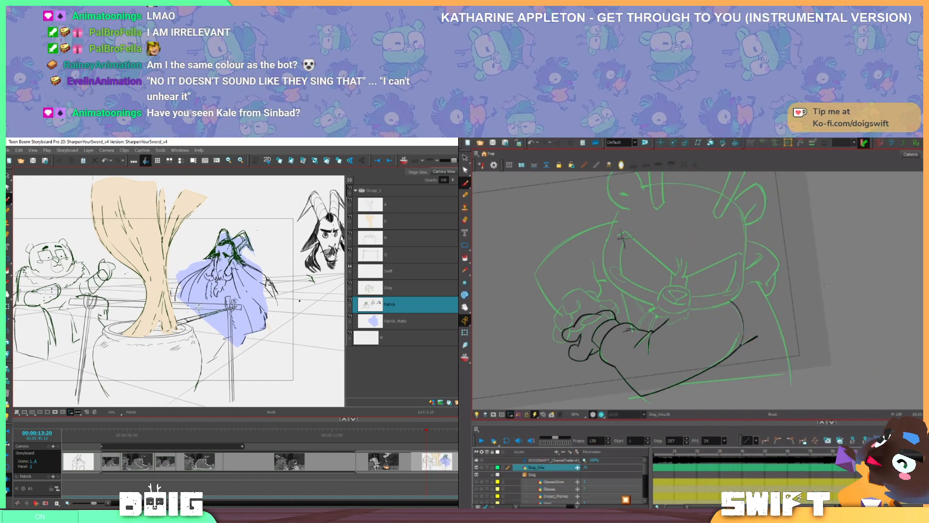
drag(179, 293, 192, 278)
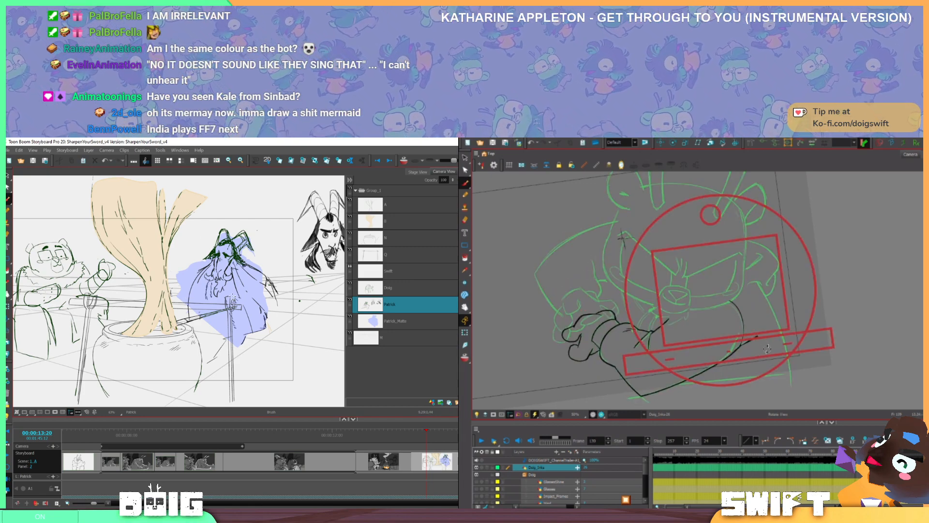
In Harmony, ink the torso's outer side and bottom edge over the green rough, adjusting the side line's upper end
drag(701, 370, 803, 248)
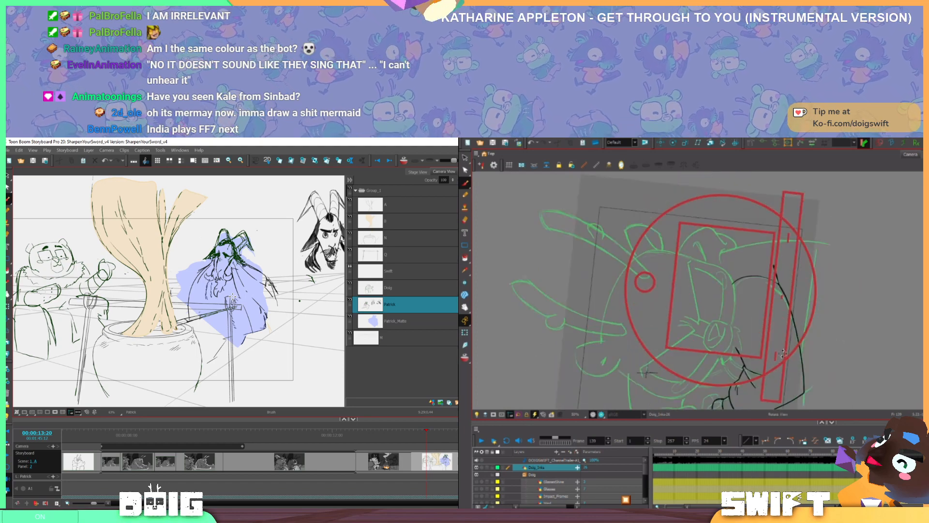
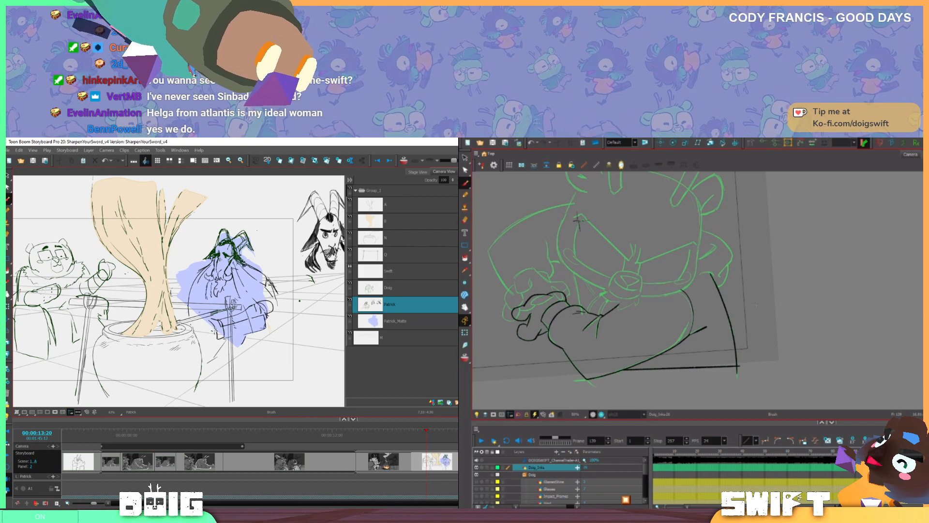
click(721, 298)
drag(727, 272, 729, 269)
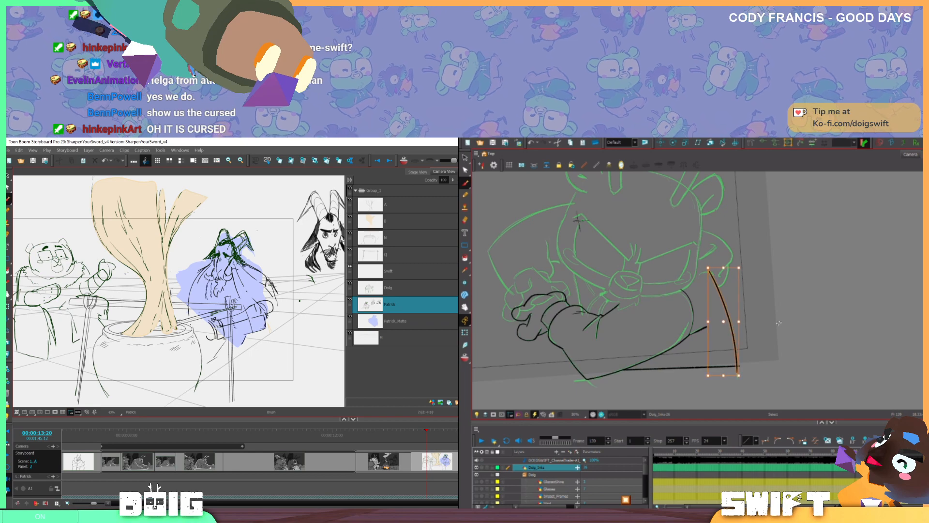
key(alt+b)
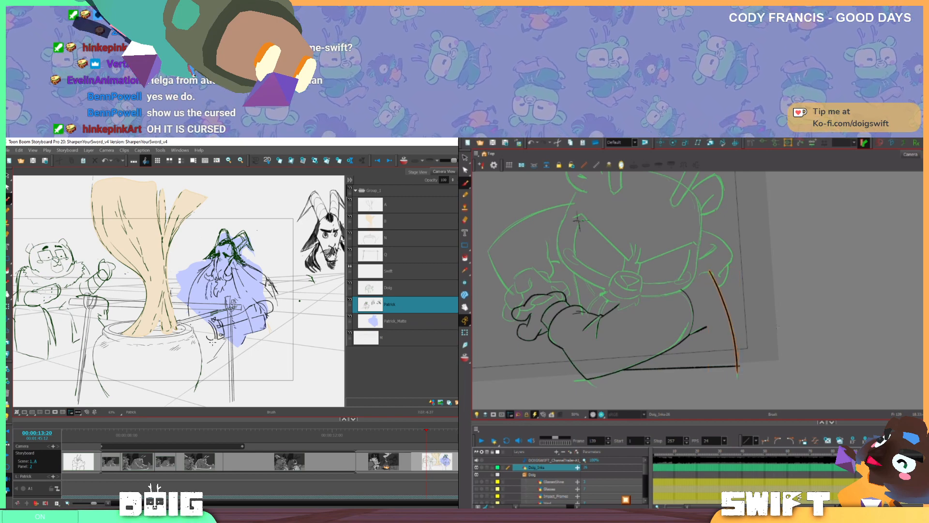
Compare the inked torso side line with the neighbouring drawing
key(comma)
key(period)
key(comma)
key(period)
key(comma)
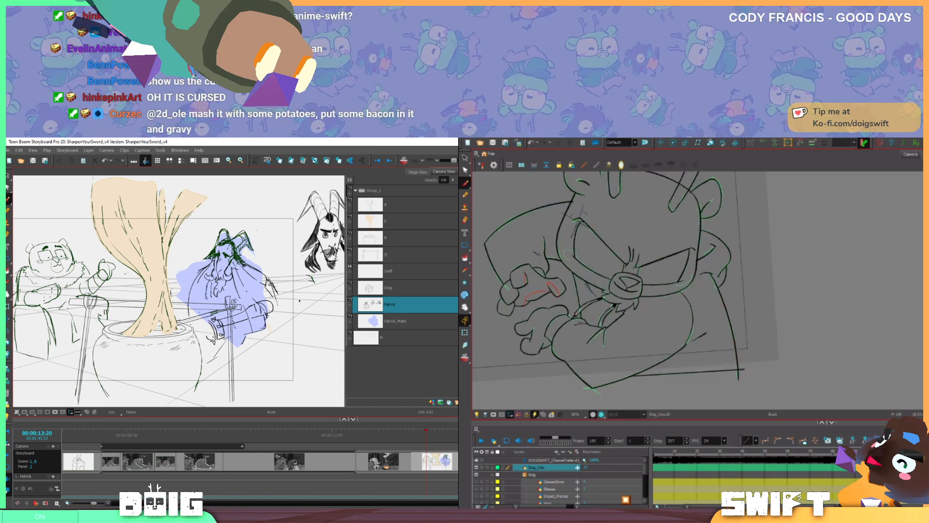
key(period)
Refine the upper end of the torso's side line and check it against the neighbouring drawing
key(alt+s)
click(713, 278)
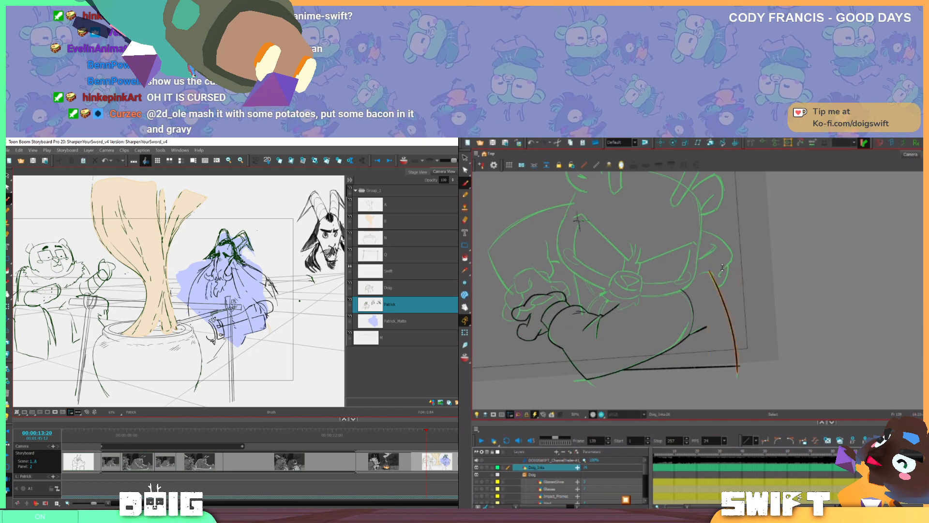
click(756, 247)
key(comma)
key(period)
key(comma)
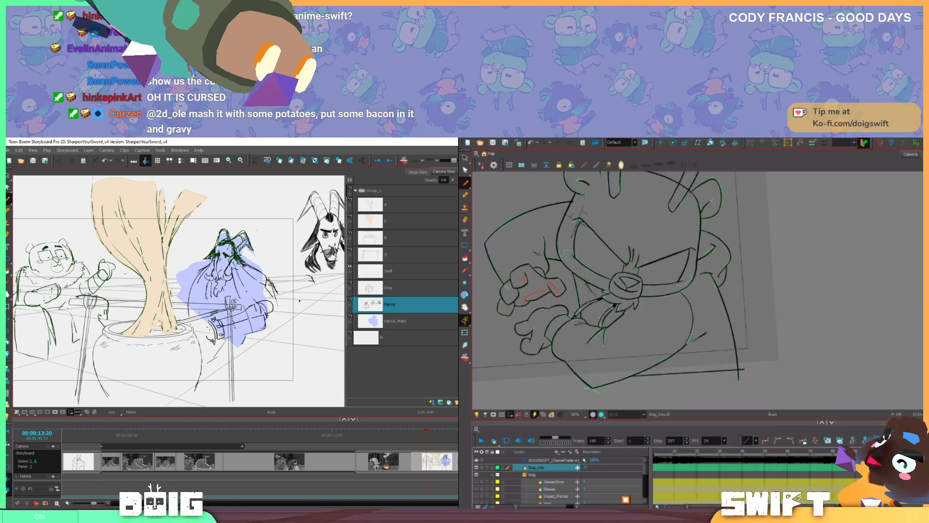
key(period)
key(comma)
key(period)
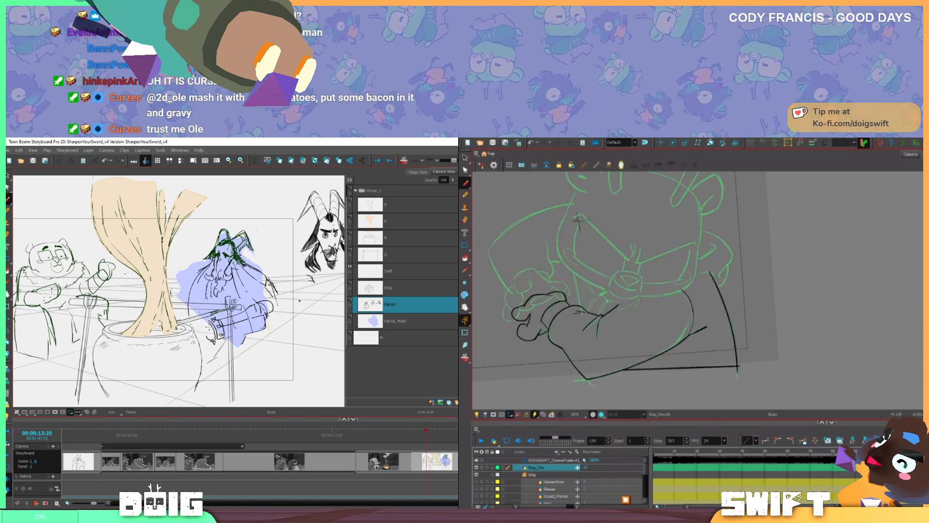
Adjust the lower part of the torso's side line where it meets the bottom edge
ctrl+click(732, 331)
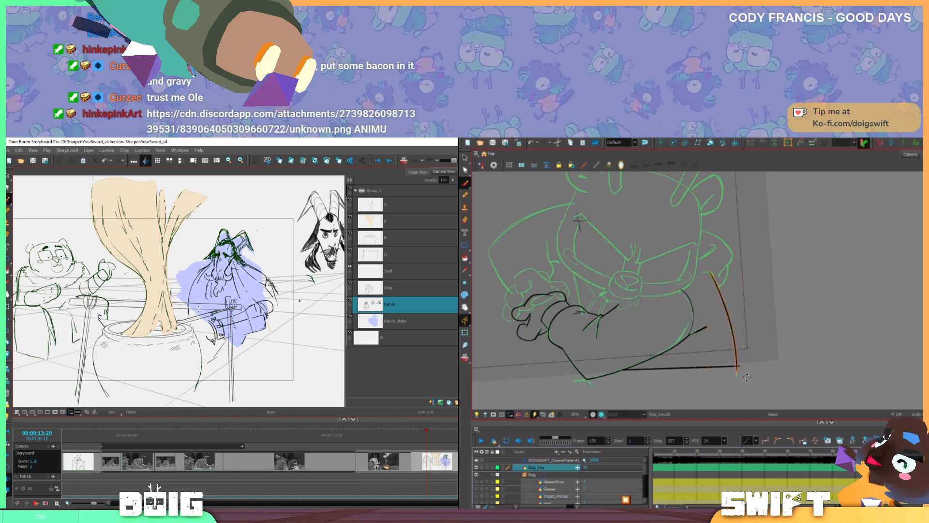
key(alt+b)
key(.)
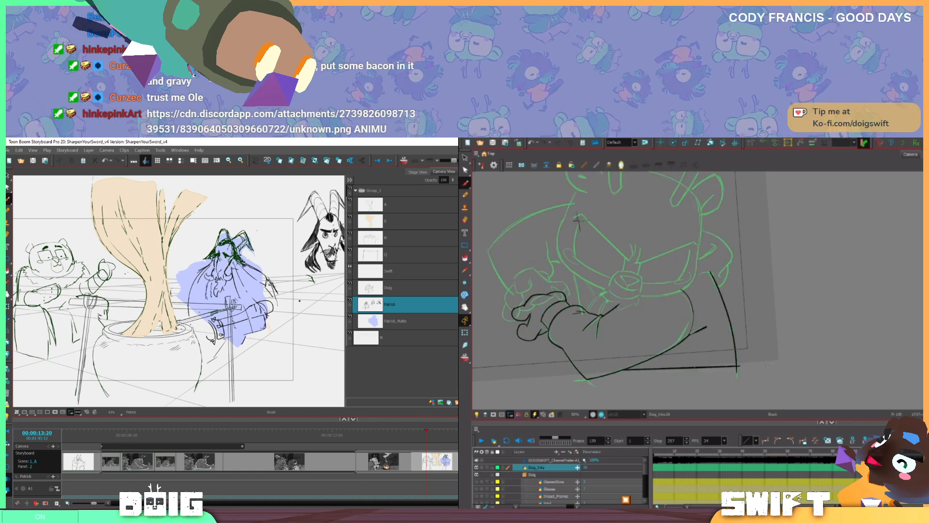
key(.)
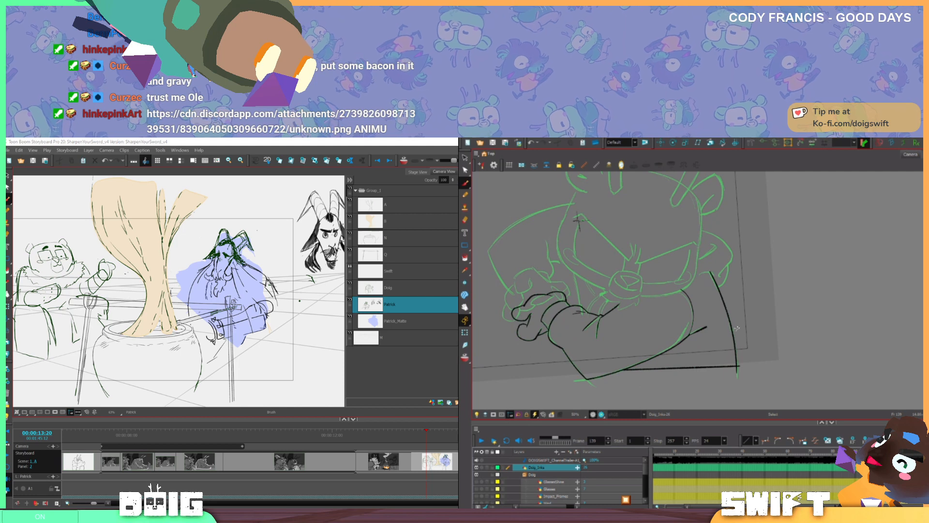
key(alt+s)
click(737, 349)
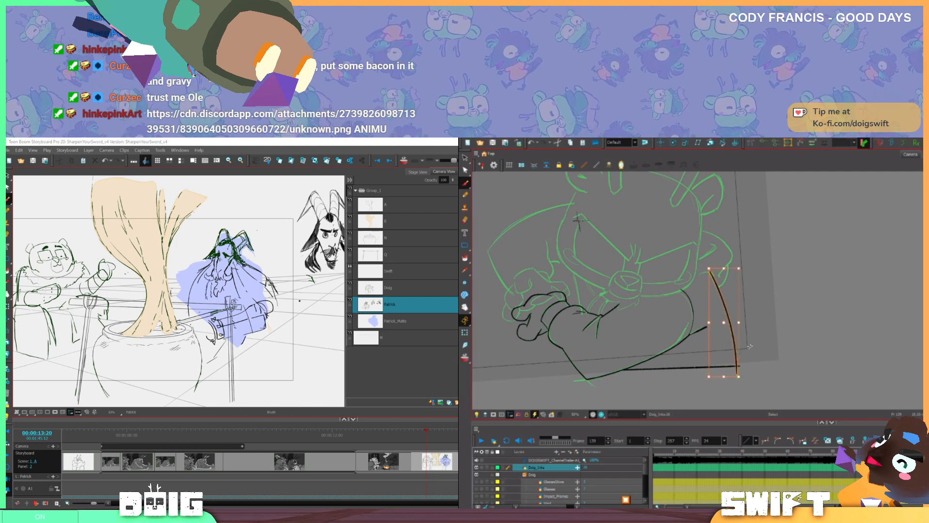
key(alt+b)
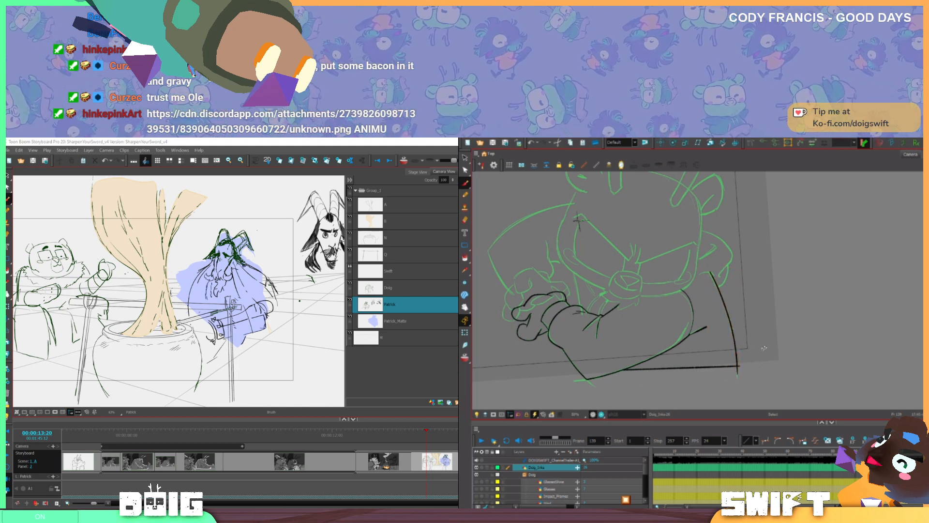
Flip through the neighbouring drawings to check how the torso's side and bottom lines move
key(period)
key(comma)
key(comma)
key(period)
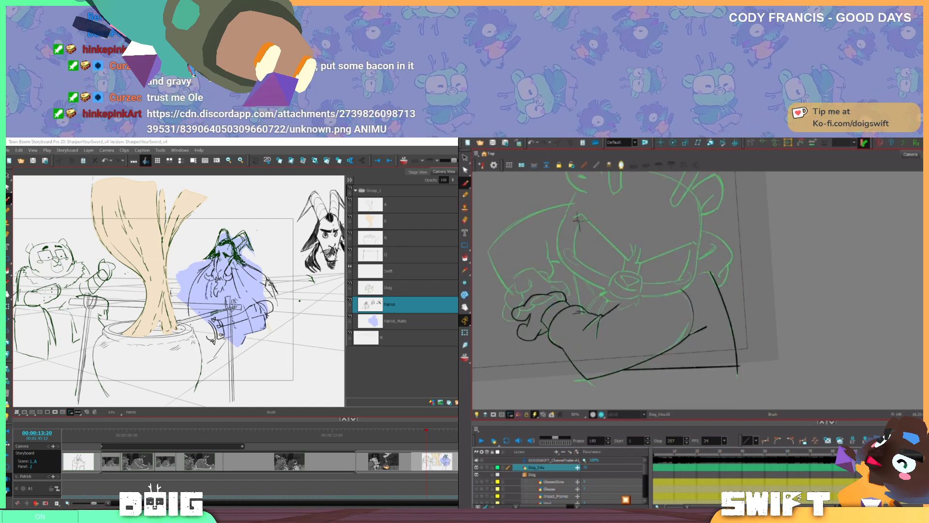
key(comma)
key(period)
key(comma)
key(period)
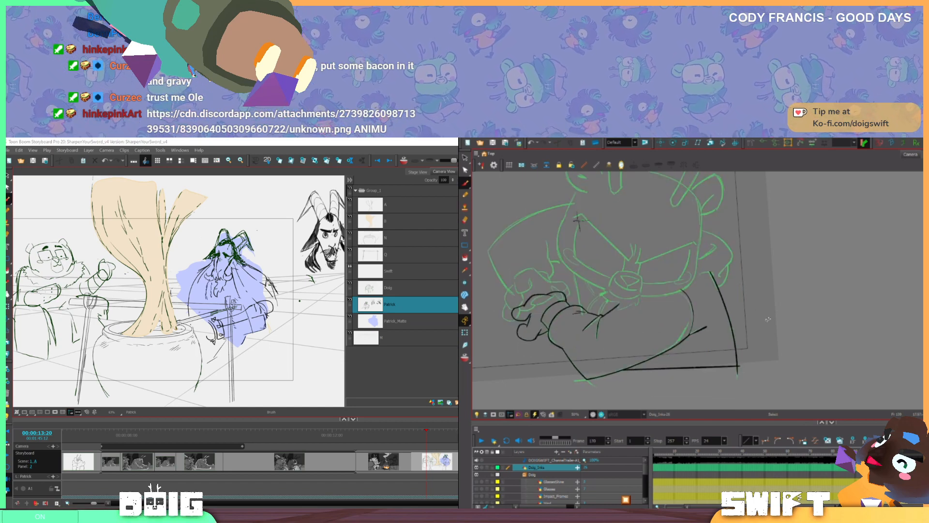
Select the inked torso side line to check its shape, and compare it with the neighbouring drawing
drag(768, 319, 769, 316)
click(740, 338)
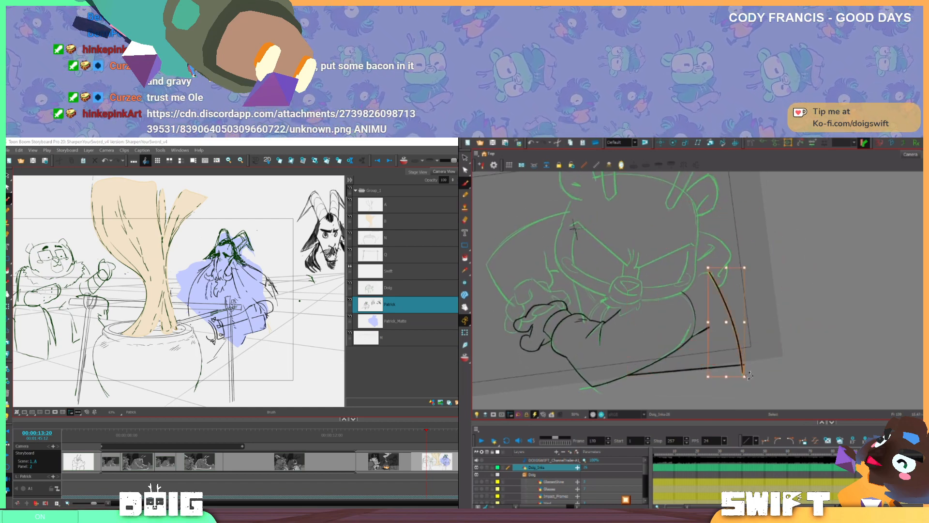
mouse_move(6, 309)
mouse_down()
mouse_move(173, 279)
mouse_move(305, 200)
mouse_up()
key(alt+b)
key(comma)
key(period)
key(comma)
key(period)
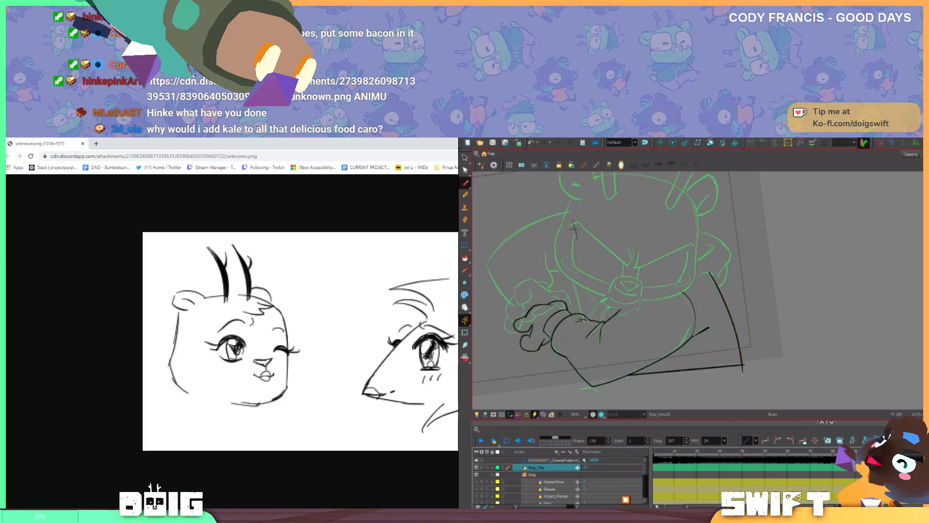
View the shared sketch unknown.png in the browser, reposition its window and minimize it
double_click(300, 143)
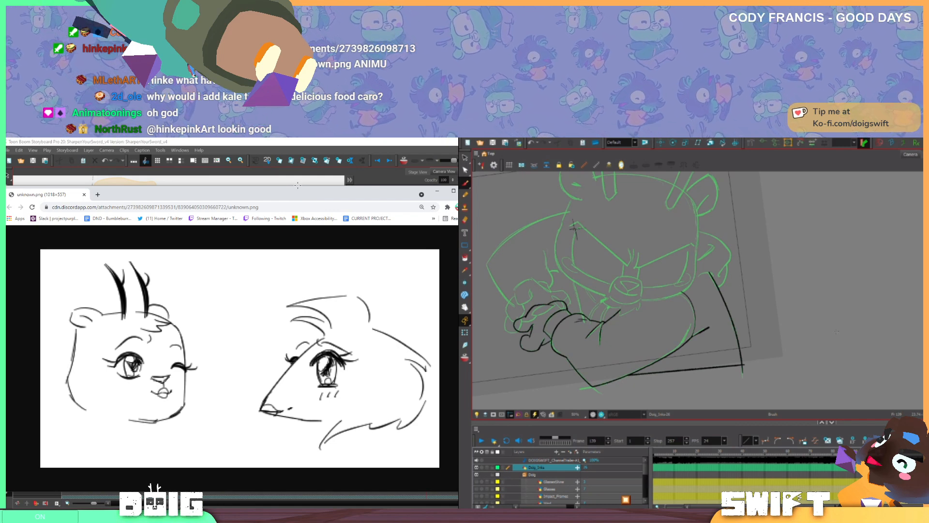
drag(298, 185, 292, 151)
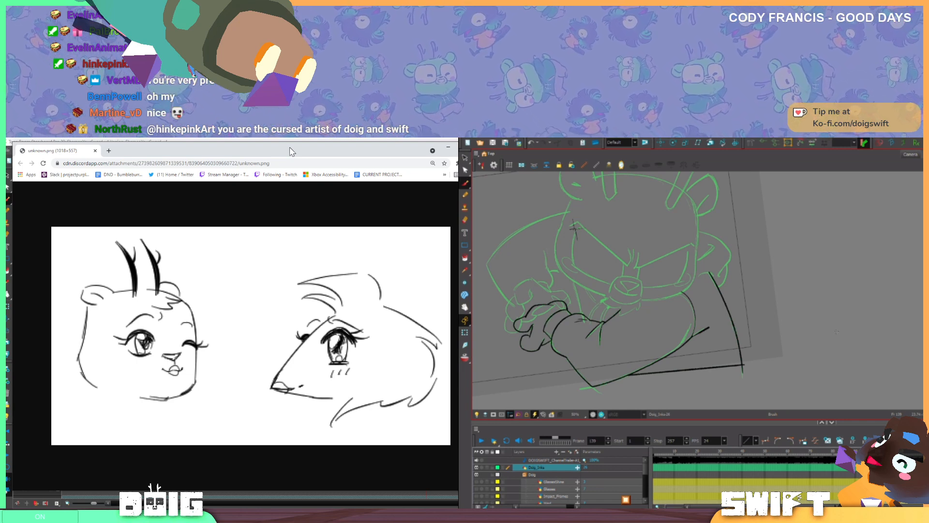
click(448, 147)
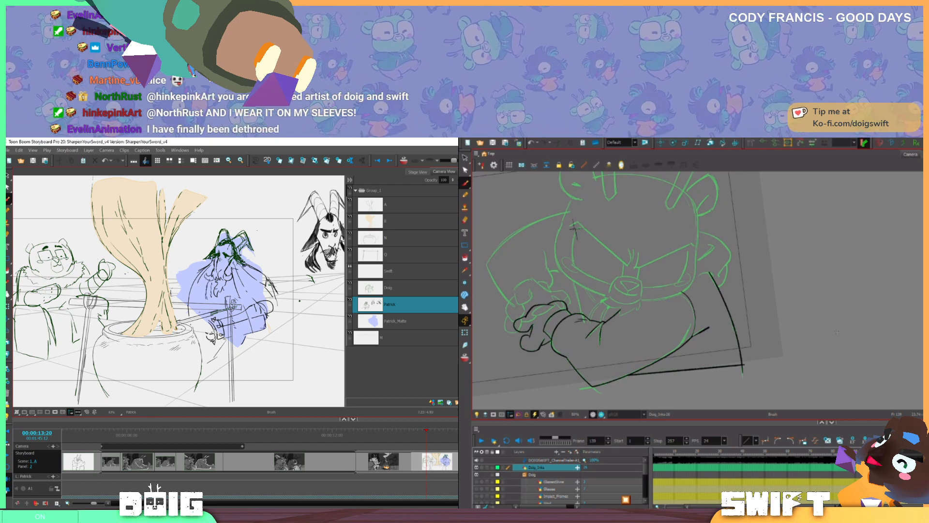
Save the project
key(ctrl+s)
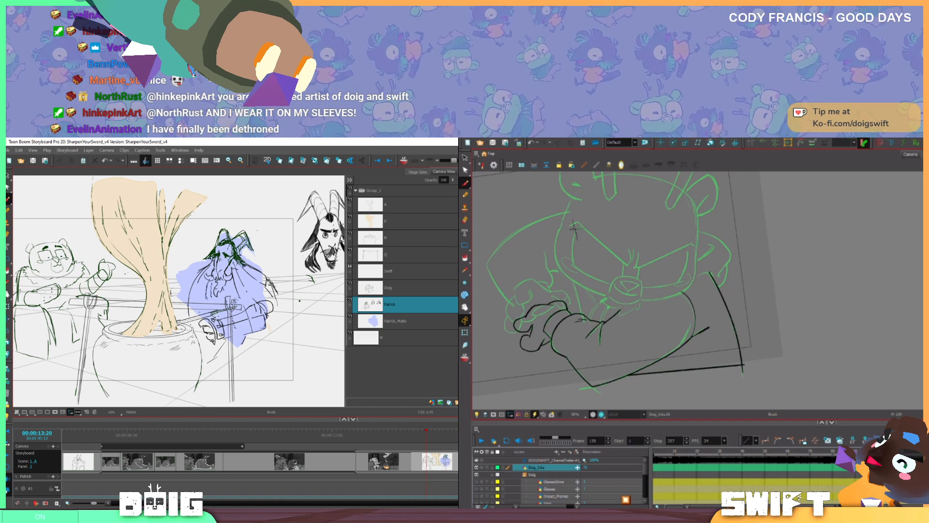
drag(238, 319, 234, 326)
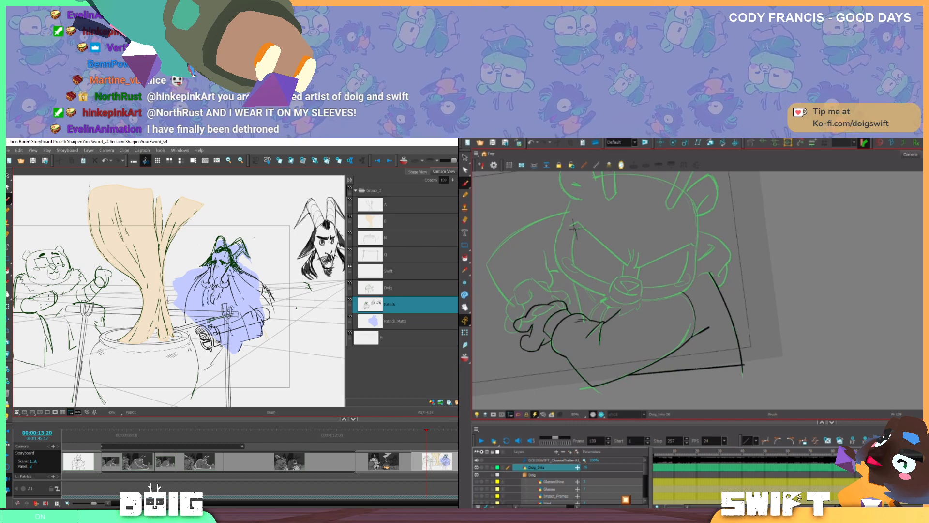
drag(255, 321, 222, 337)
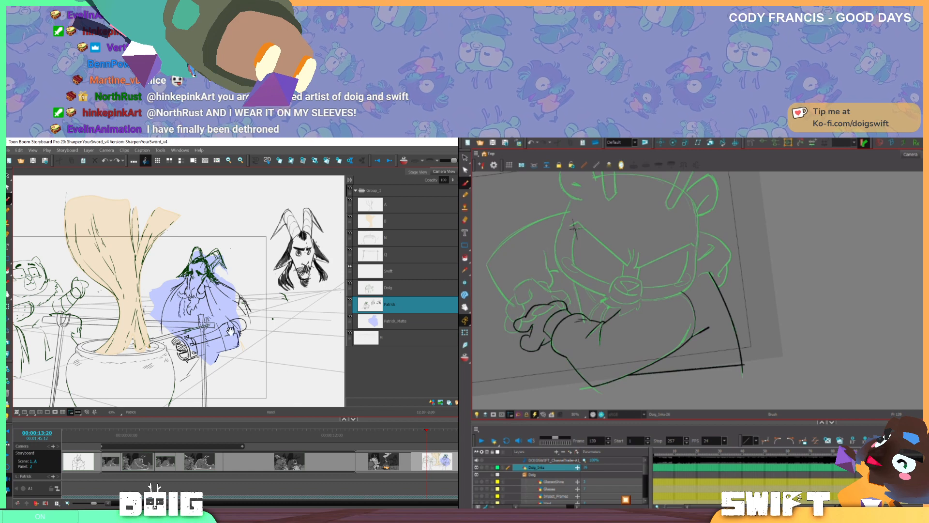
drag(225, 337, 207, 349)
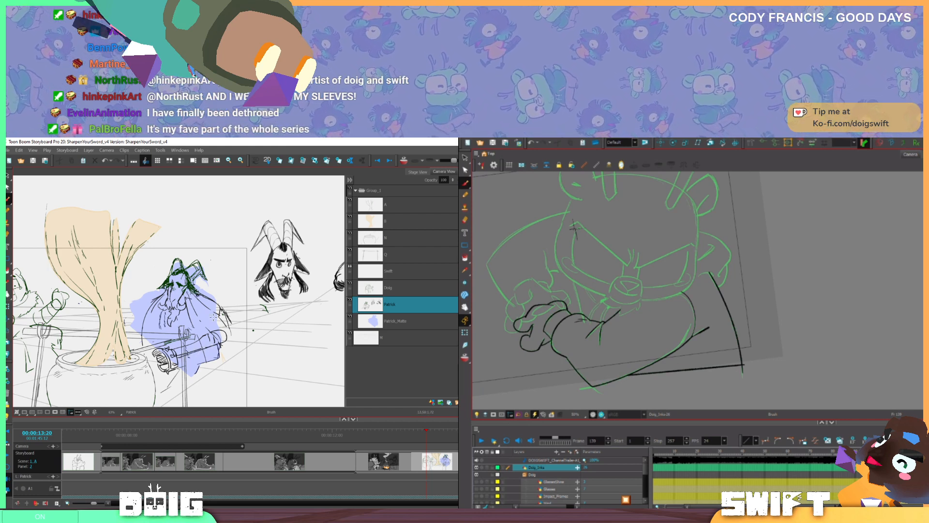
Look at the Steven Stone images on the fanpop page in the browser and return to Harmony
mouse_move(461, 144)
mouse_down()
mouse_move(535, 153)
mouse_move(535, 140)
mouse_up()
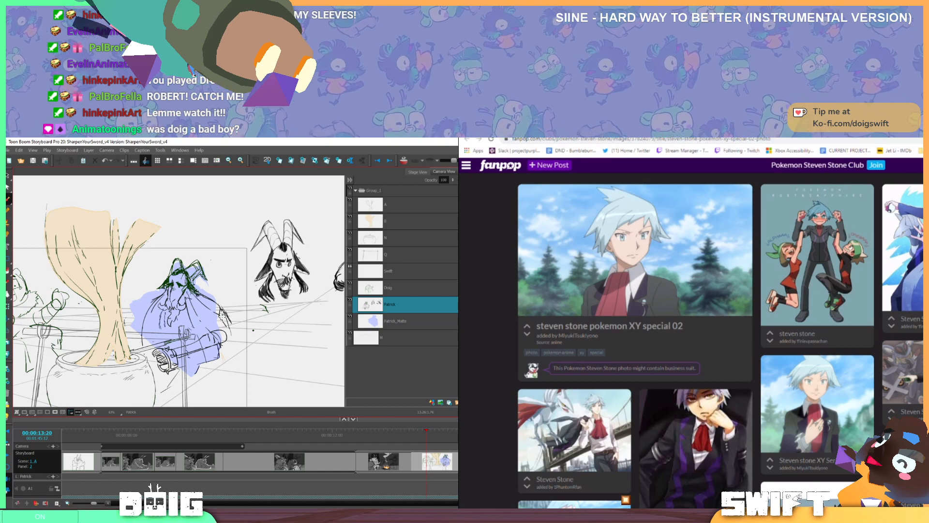
click(541, 125)
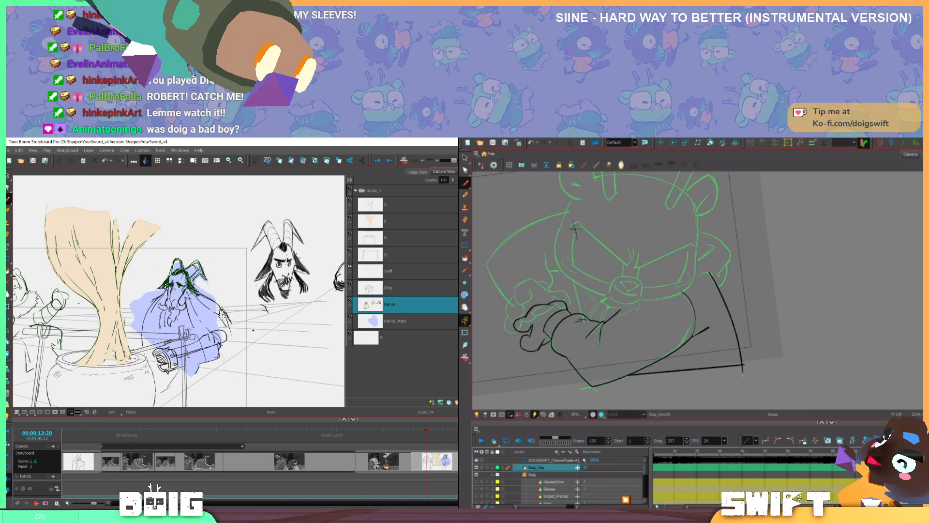
Flip between the current drawing and its neighbours to compare the inked arm and torso with the chin area
mouse_move(836, 358)
mouse_down()
mouse_move(830, 364)
mouse_move(838, 355)
mouse_move(860, 369)
mouse_up()
key(comma)
key(period)
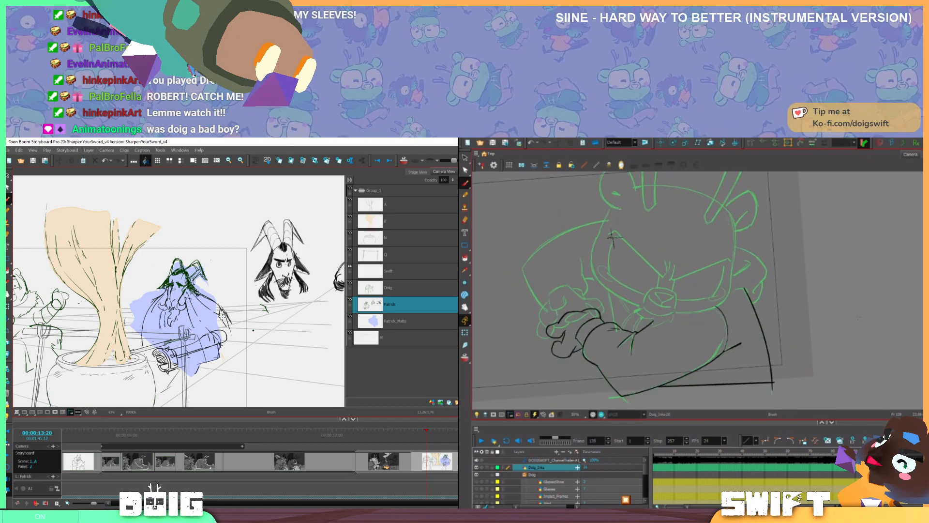
key(period)
key(comma)
key(period)
key(comma)
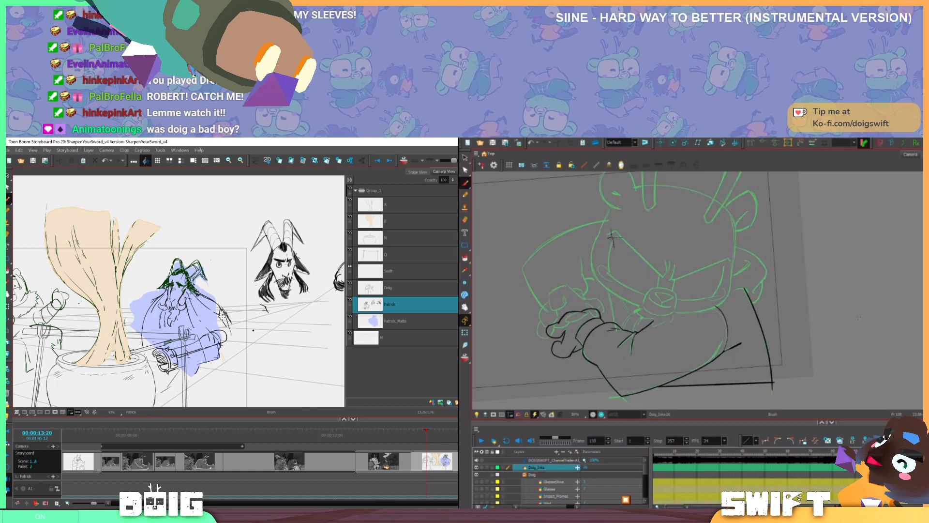
key(period)
key(comma)
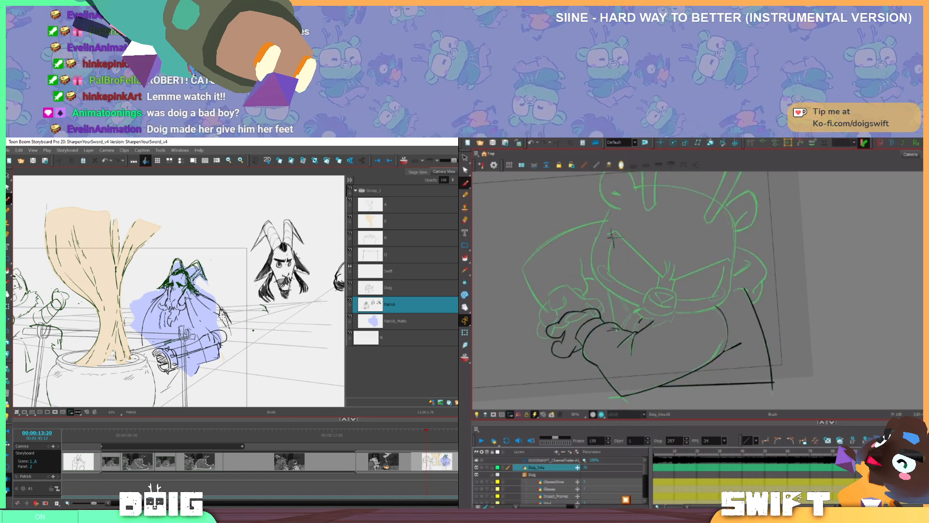
Select the whole cloaked character in Storyboard Pro and move it slightly upward
key(alt+s)
mouse_move(154, 276)
mouse_down()
mouse_move(135, 311)
mouse_move(152, 374)
mouse_move(225, 369)
mouse_move(248, 320)
mouse_move(224, 252)
mouse_move(162, 257)
mouse_up()
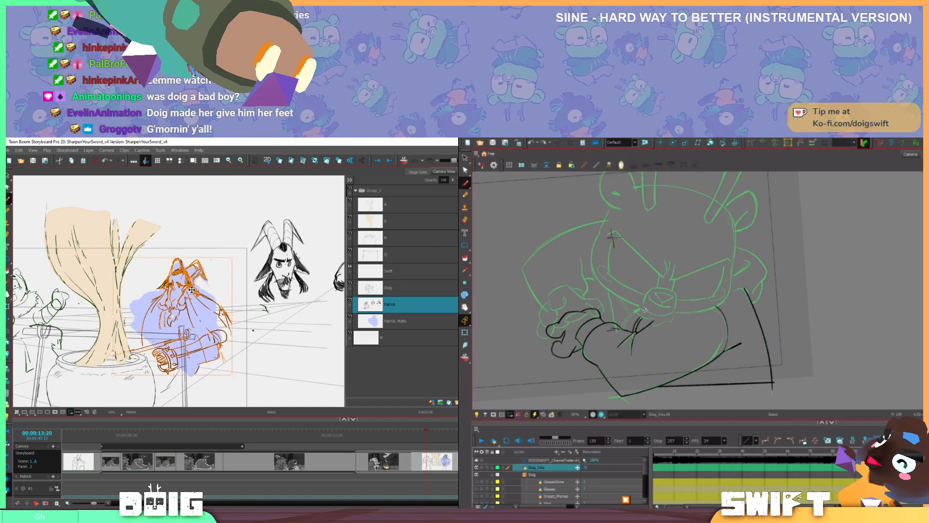
drag(192, 289, 189, 280)
Ink a short curved crease above the forearm just below the chin in Harmony, undoing and redrawing the stroke
key(ctrl+z)
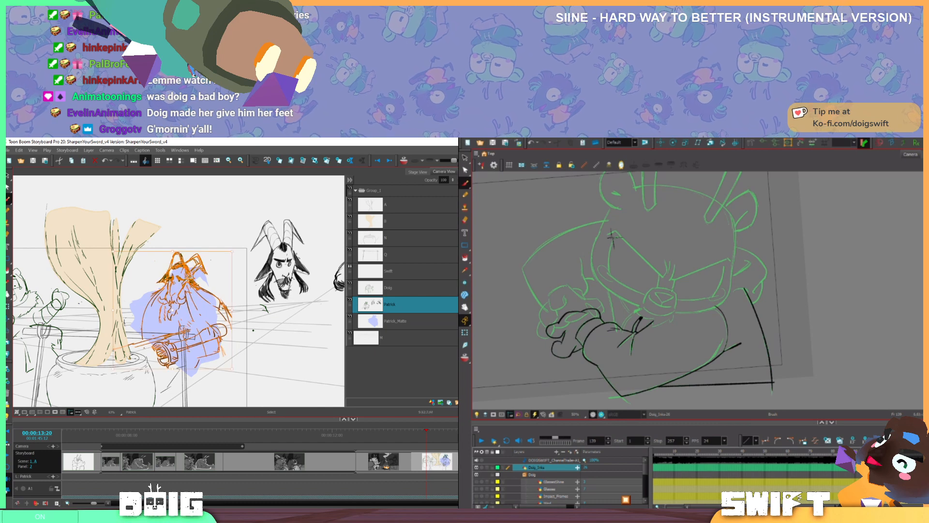
key(alt+b)
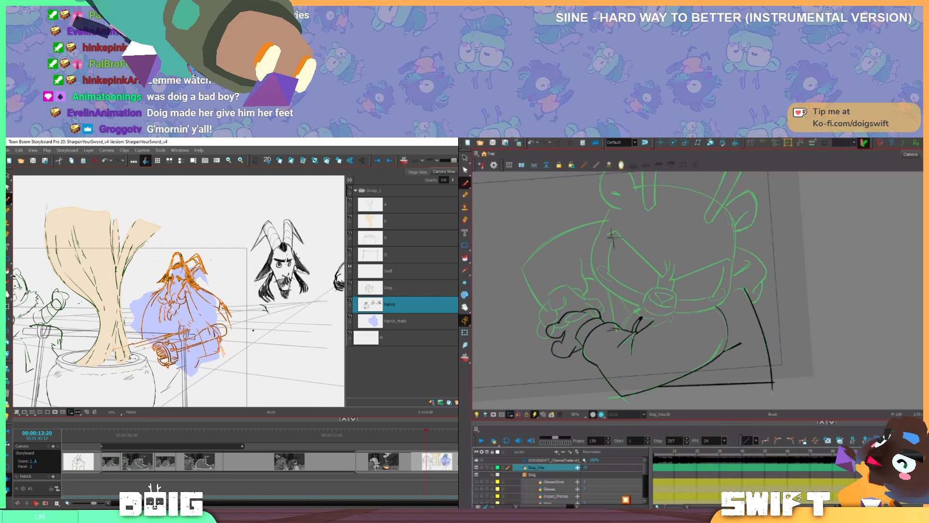
drag(638, 312, 625, 329)
key(ctrl+z)
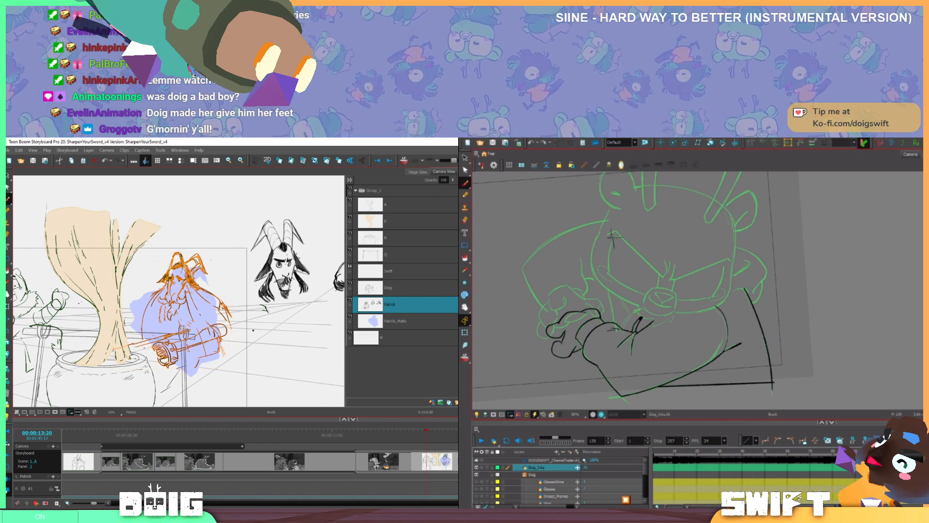
key(ctrl+z)
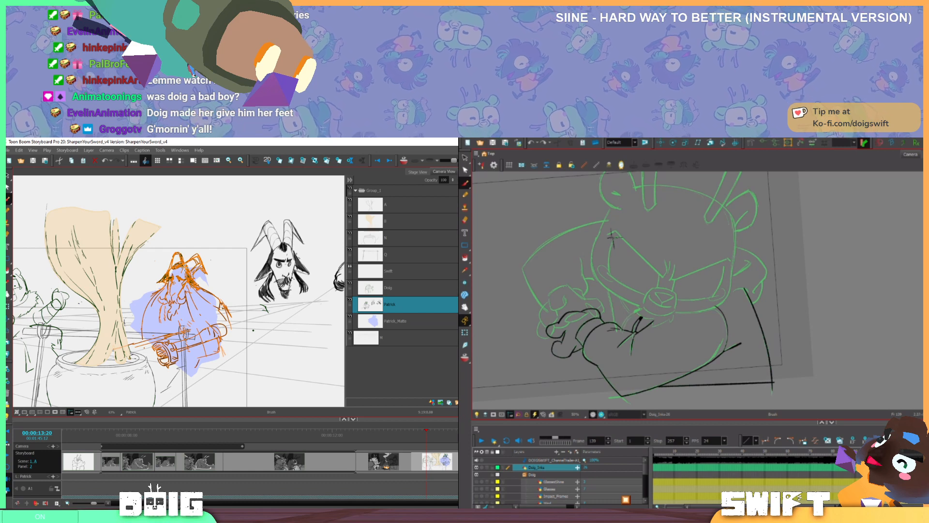
drag(637, 313, 623, 321)
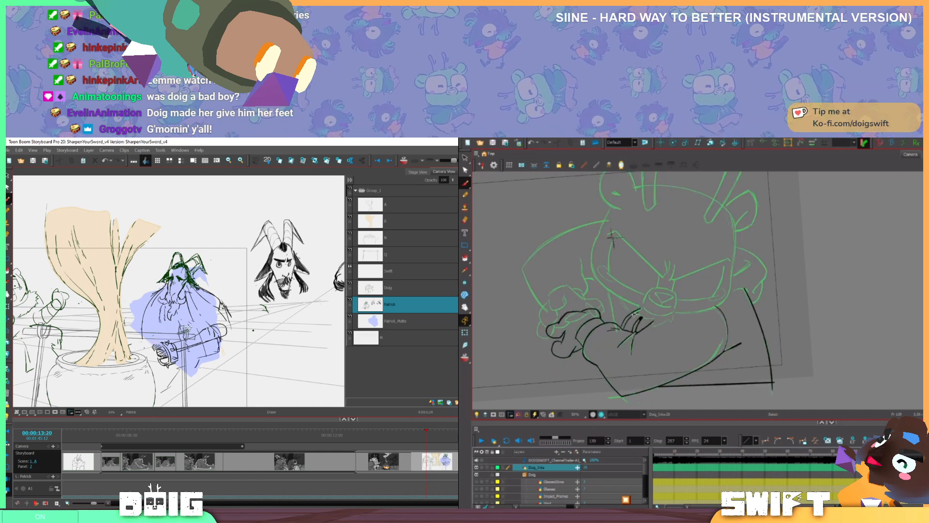
click(628, 325)
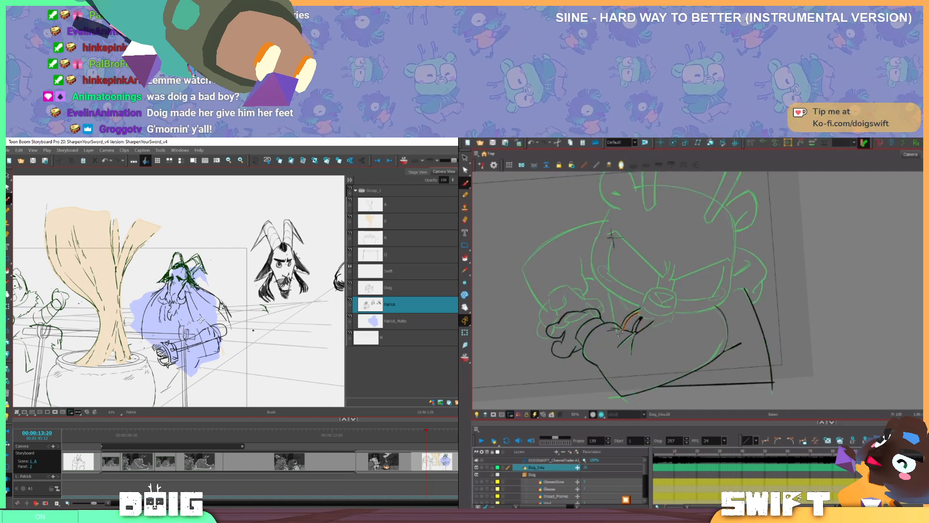
Select the new crease stroke below the chin and adjust its placement
drag(178, 344, 178, 351)
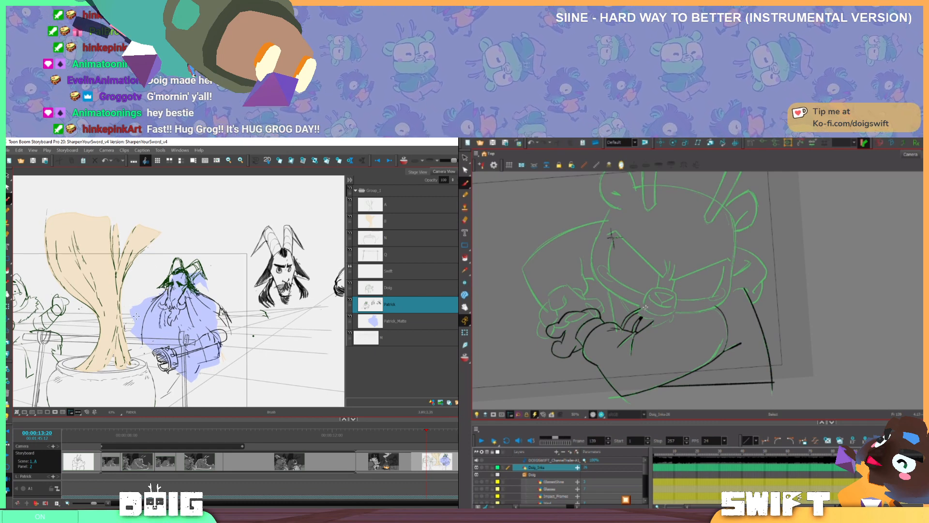
key(alt+s)
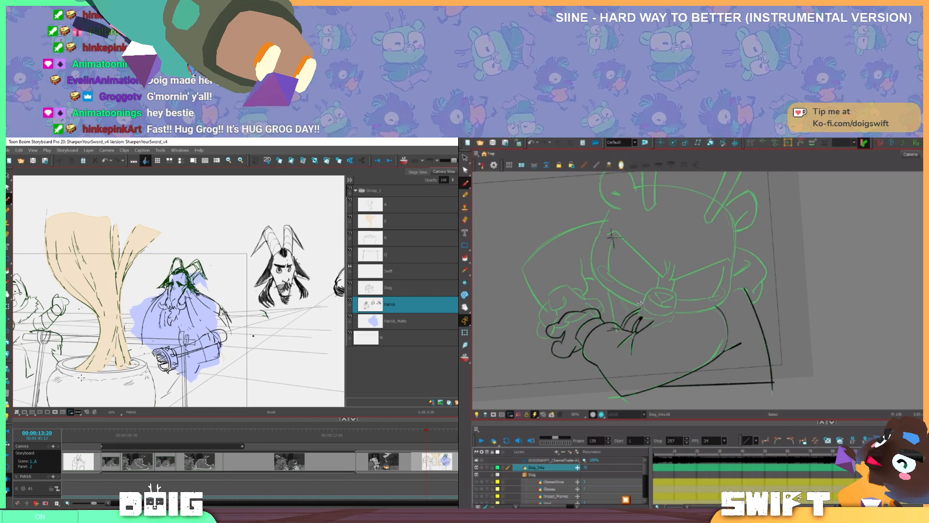
drag(643, 304, 619, 328)
key(alt+b)
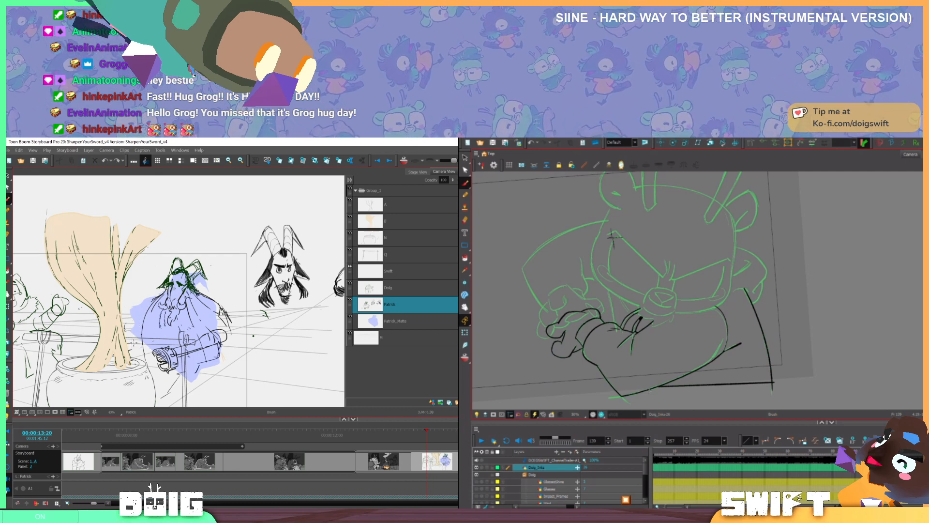
Draw the outer edges of the cloak on both sides of the character in Storyboard Pro, redoing the forearm-side curve
drag(133, 343, 158, 297)
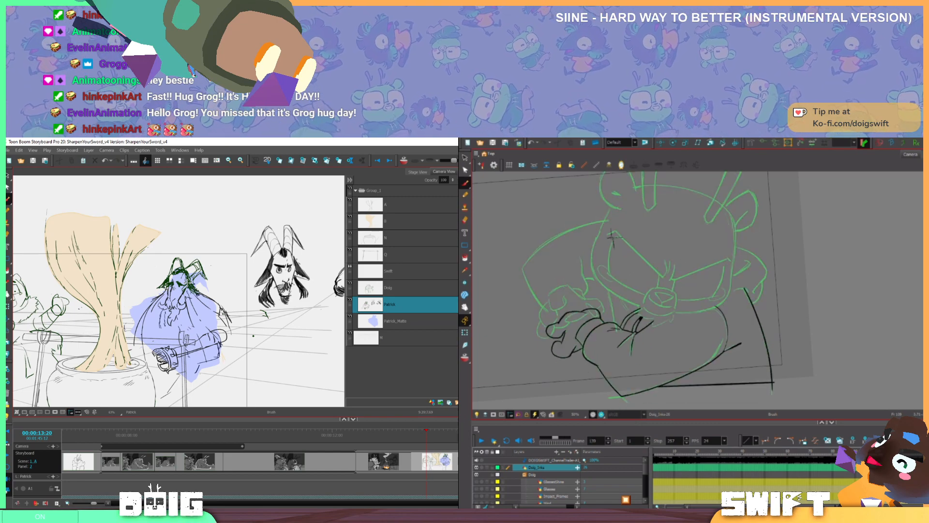
drag(225, 308, 240, 341)
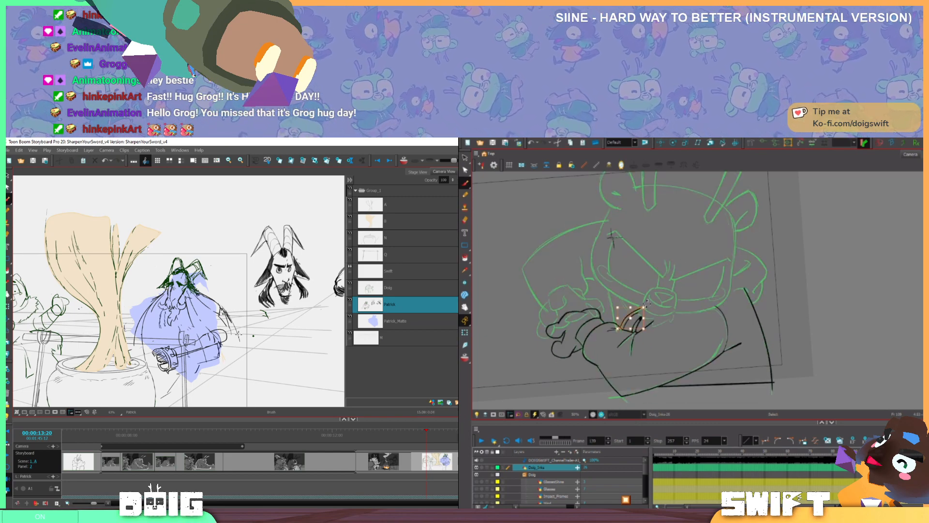
key(ctrl+z)
key(alt+b)
drag(224, 309, 241, 339)
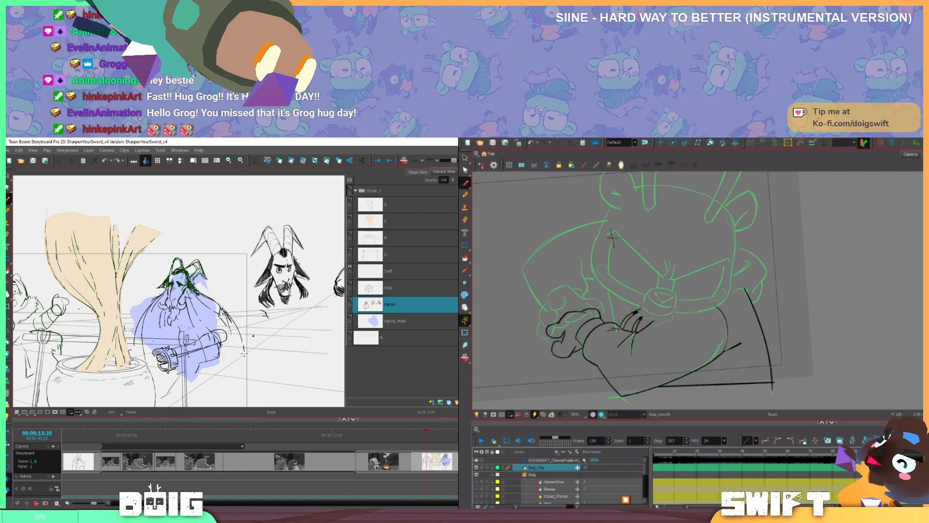
Flip through the neighbouring inked drawings in Harmony to check the creases between chin and forearm
key(period)
key(comma)
key(period)
key(comma)
key(period)
key(comma)
key(period)
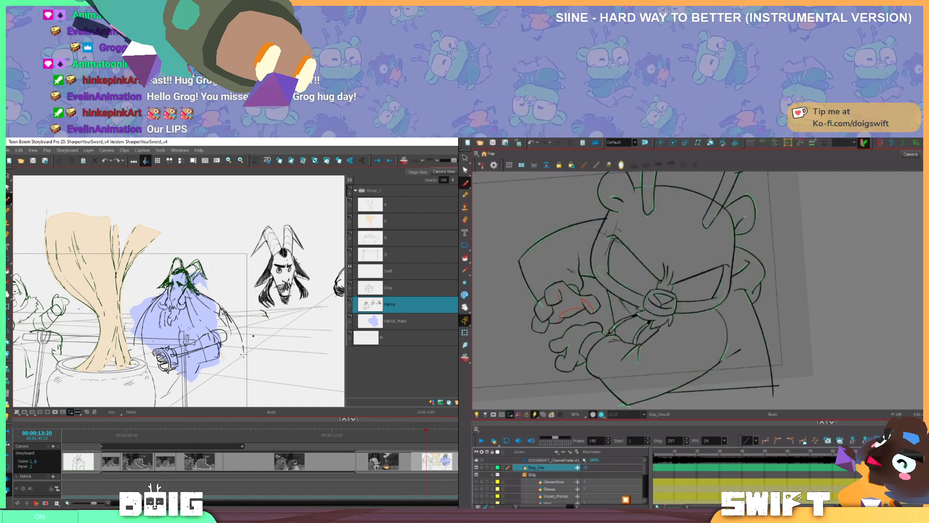
key(comma)
Adjust the crease strokes below the chin and ink a short chest line running down to the forearm
click(643, 319)
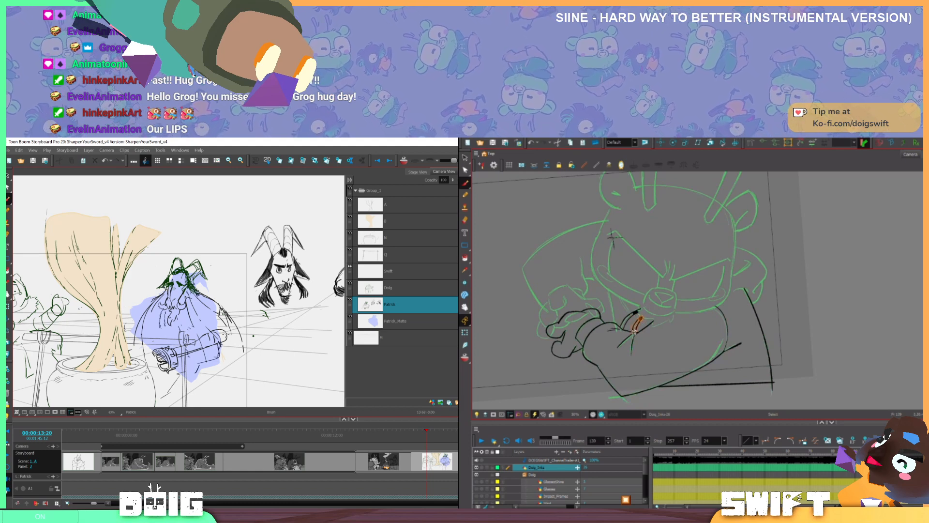
click(663, 302)
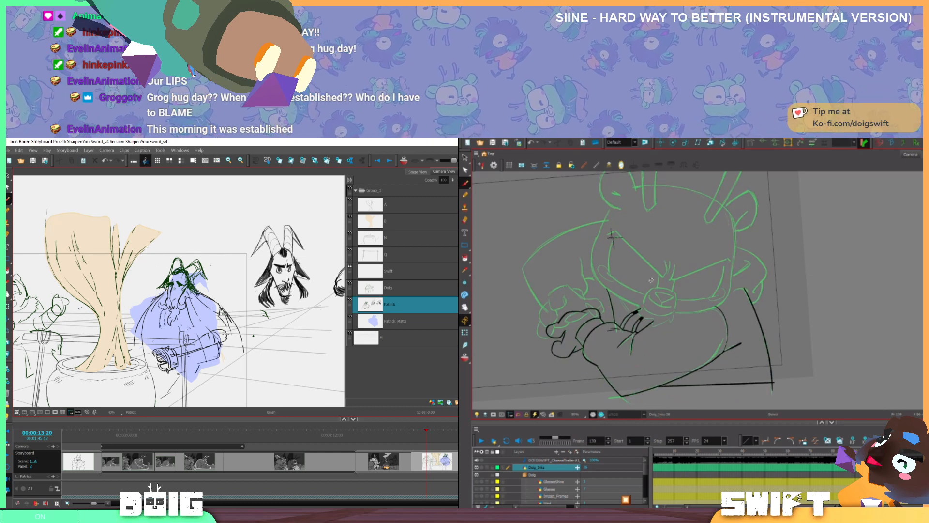
click(611, 302)
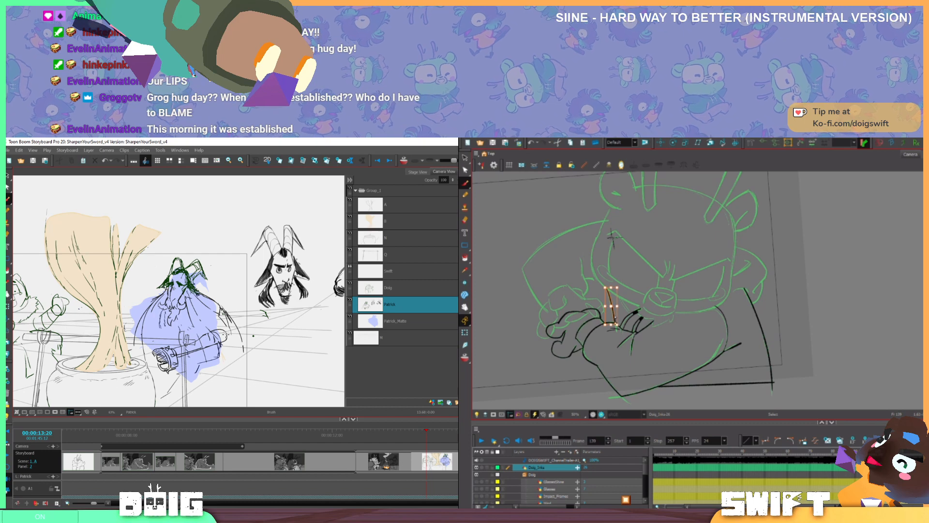
click(633, 297)
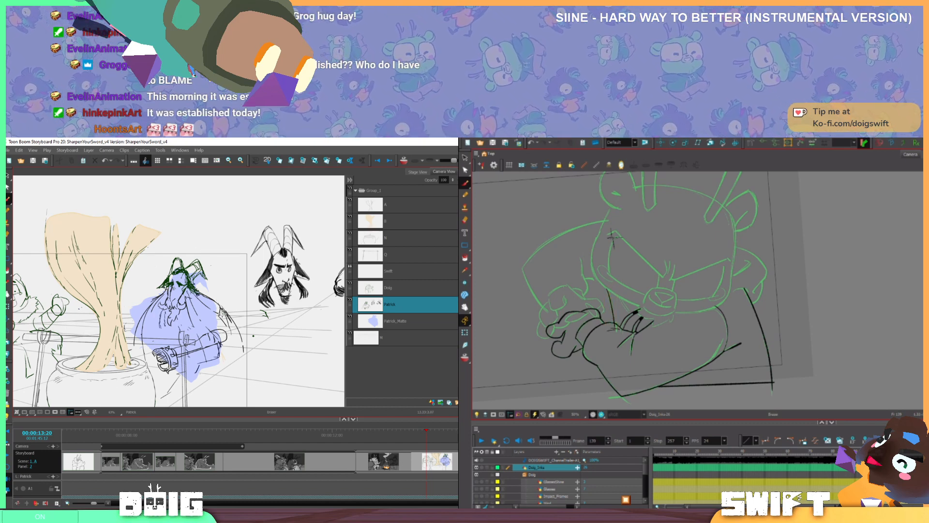
Rework the short cloak-edge stroke just above the forearm in Storyboard Pro, undoing the unwanted attempts
mouse_move(222, 314)
mouse_down()
mouse_move(228, 324)
mouse_move(219, 310)
mouse_up()
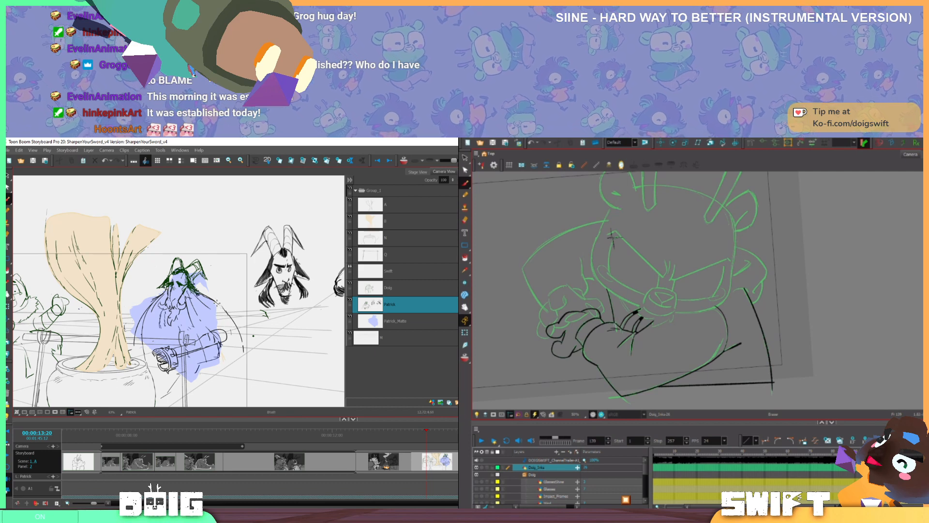
key(alt+e)
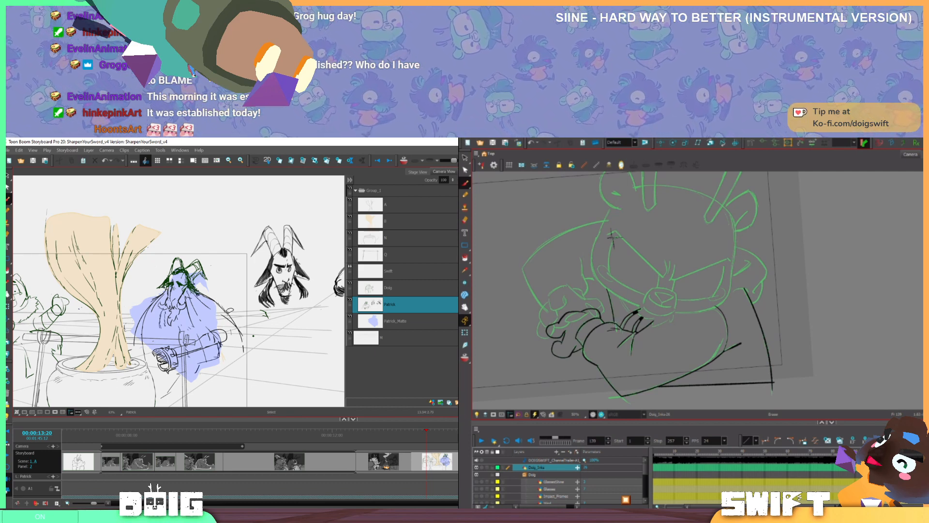
key(ctrl+z)
mouse_move(218, 313)
mouse_down()
mouse_move(240, 334)
mouse_move(232, 324)
mouse_up()
key(ctrl+z)
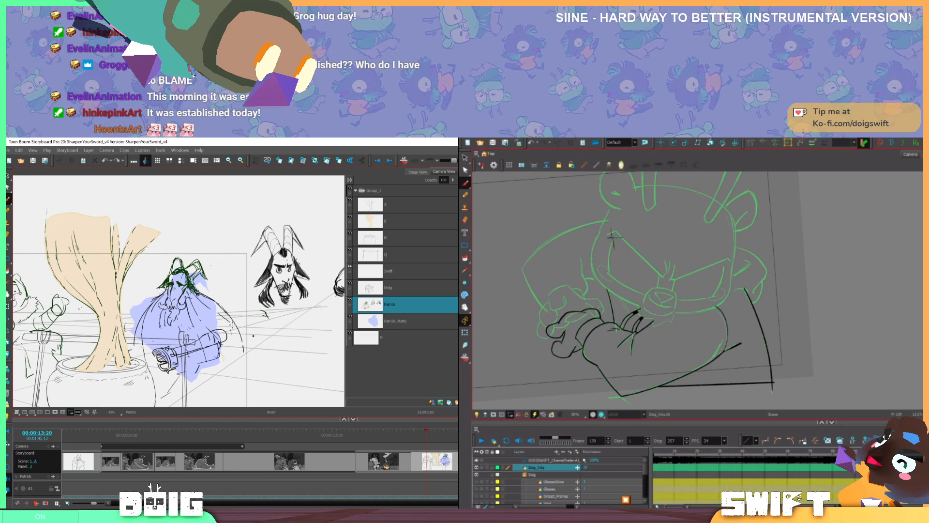
Try a short ink stroke between the gloved fingers and the chest line in Harmony, and select it
mouse_move(645, 345)
mouse_down()
mouse_move(667, 353)
mouse_move(787, 331)
mouse_up()
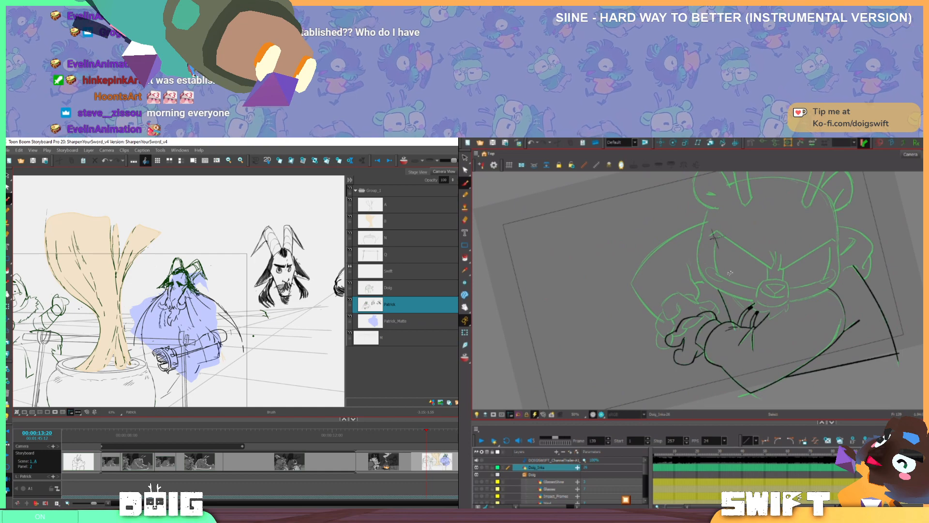
drag(730, 272, 697, 293)
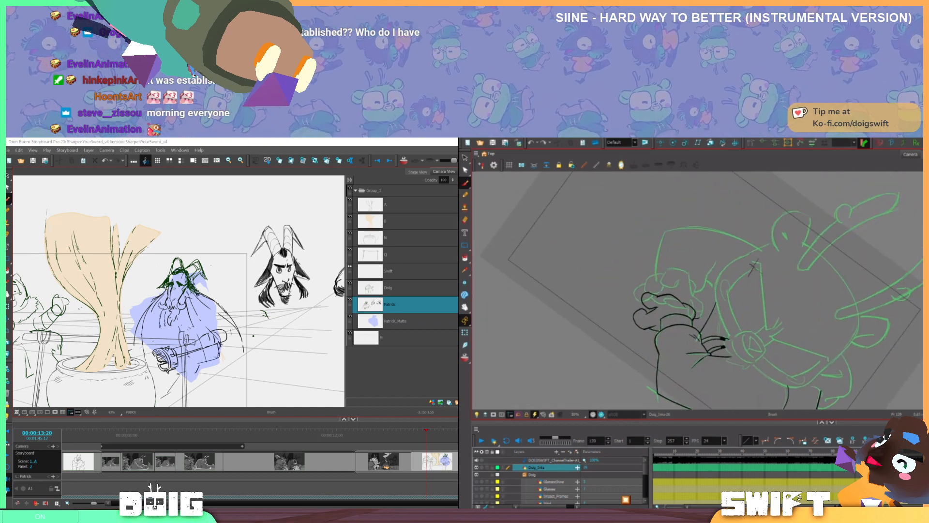
key(alt+s)
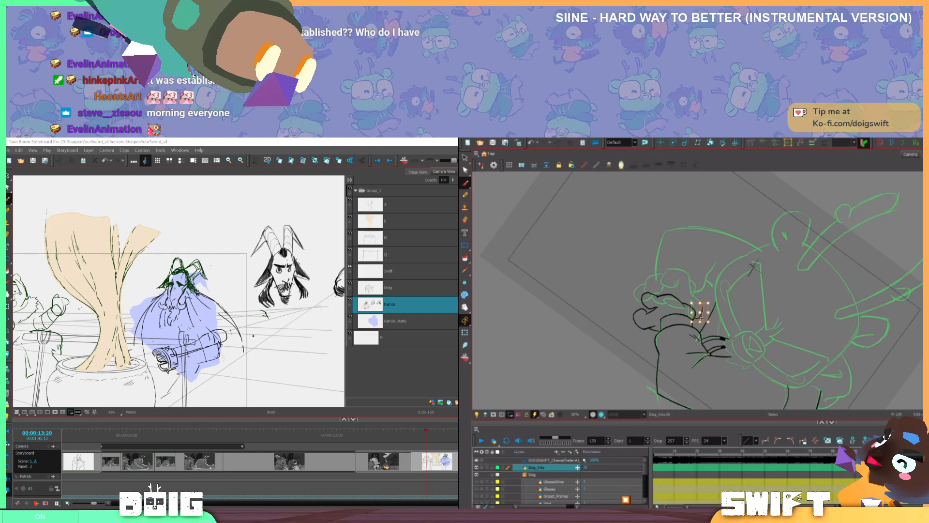
drag(720, 299, 692, 260)
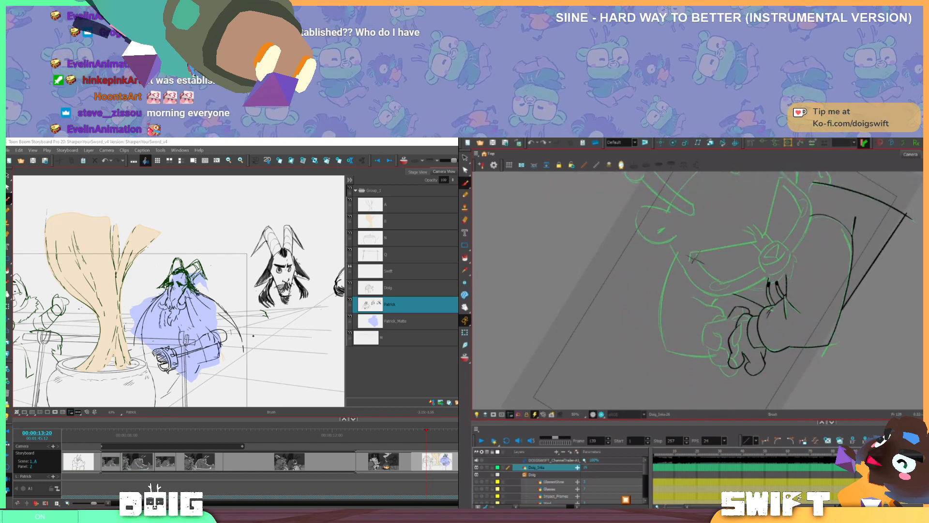
Ink the first curved outline of the far fist beside the inked fingers, undoing the last stroke
drag(778, 300, 723, 329)
drag(704, 298, 713, 346)
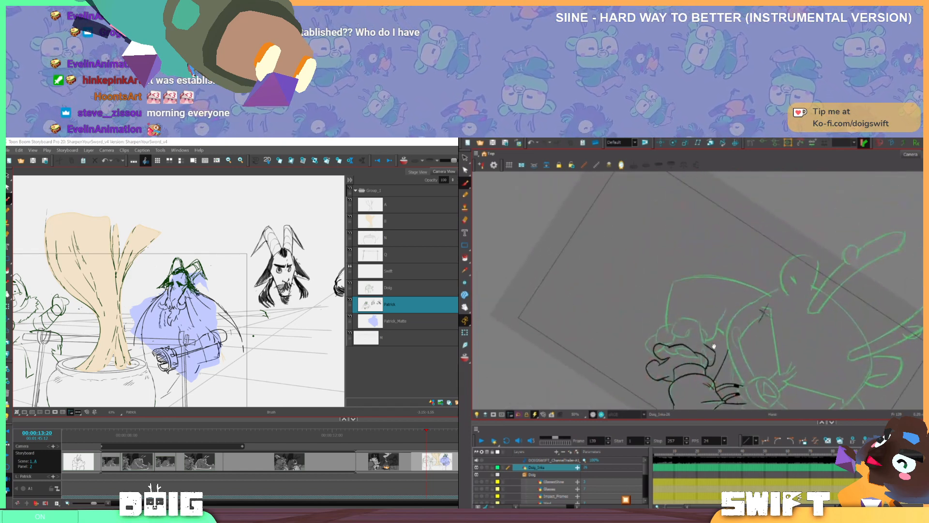
drag(667, 314, 744, 343)
drag(756, 309, 747, 336)
key(ctrl+z)
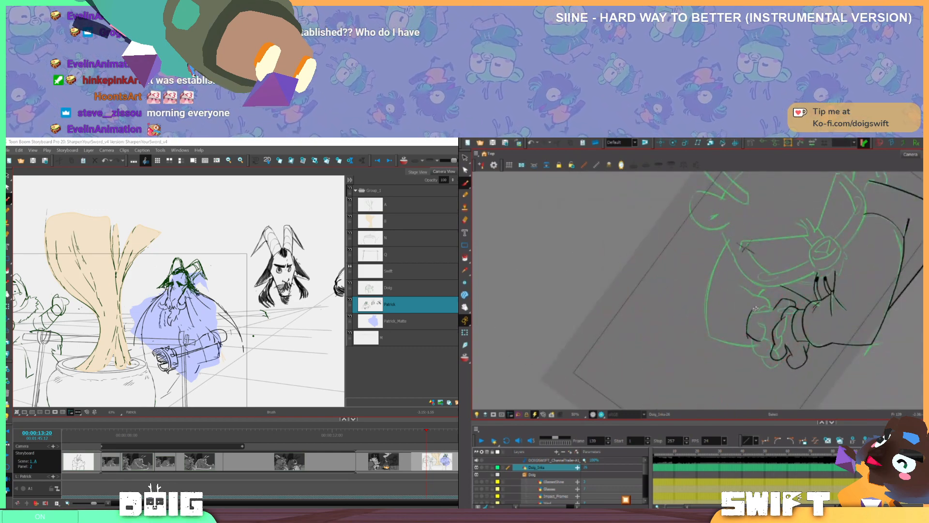
Refine the far fist's curved outer contour over the green rough, undoing strokes that miss the shape
ctrl+click(755, 308)
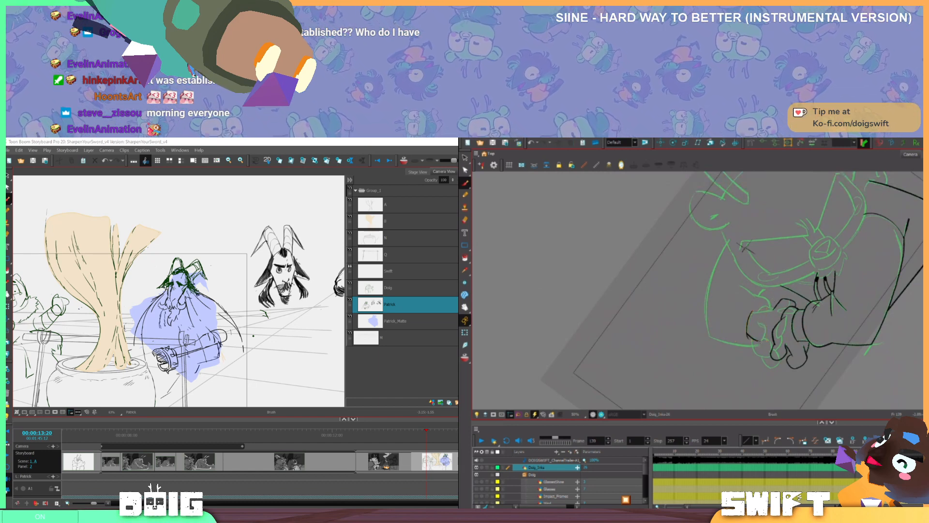
drag(761, 342, 766, 326)
key(ctrl+z)
drag(815, 308, 747, 382)
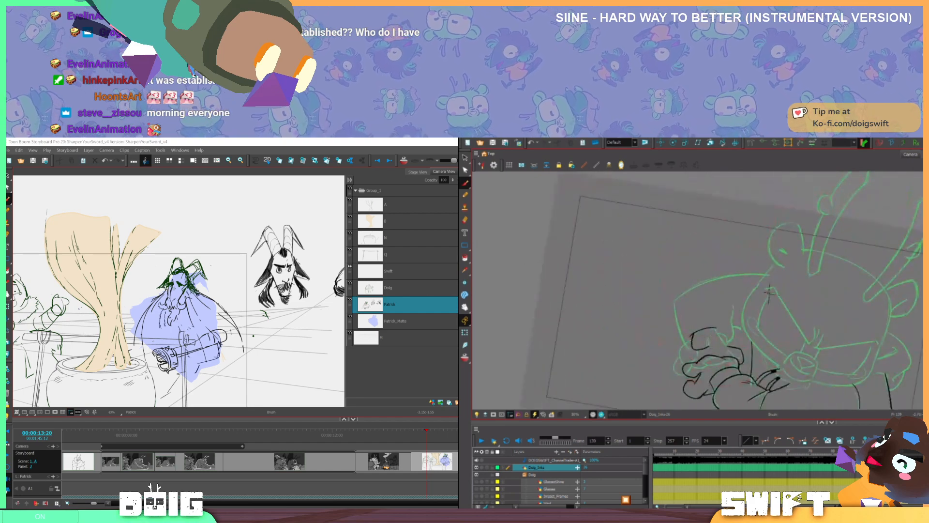
key(ctrl+z)
Switch to the browser and look through the Doig & Swift Play channel's uploaded videos on YouTube
drag(6, 155, 390, 182)
mouse_move(754, 317)
mouse_down()
mouse_move(723, 334)
mouse_move(730, 358)
mouse_move(692, 357)
mouse_up()
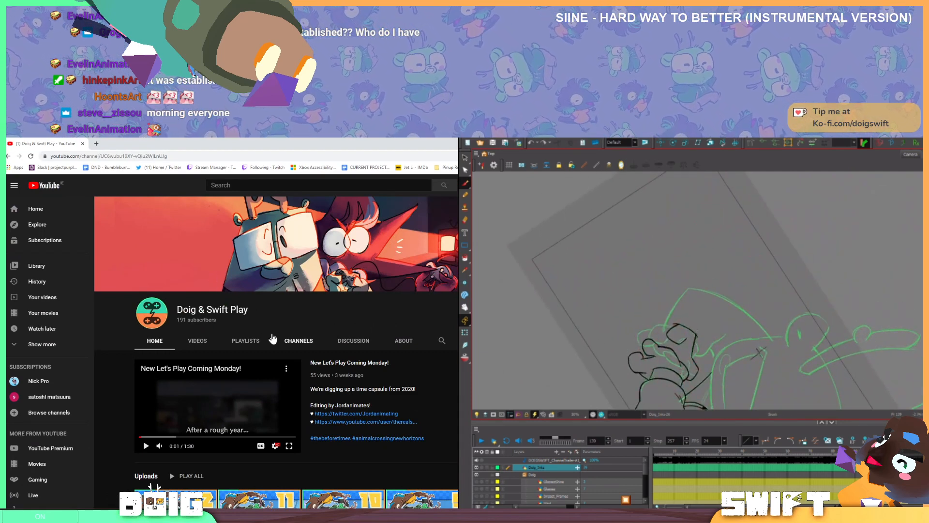
scroll(273, 339, down, 2)
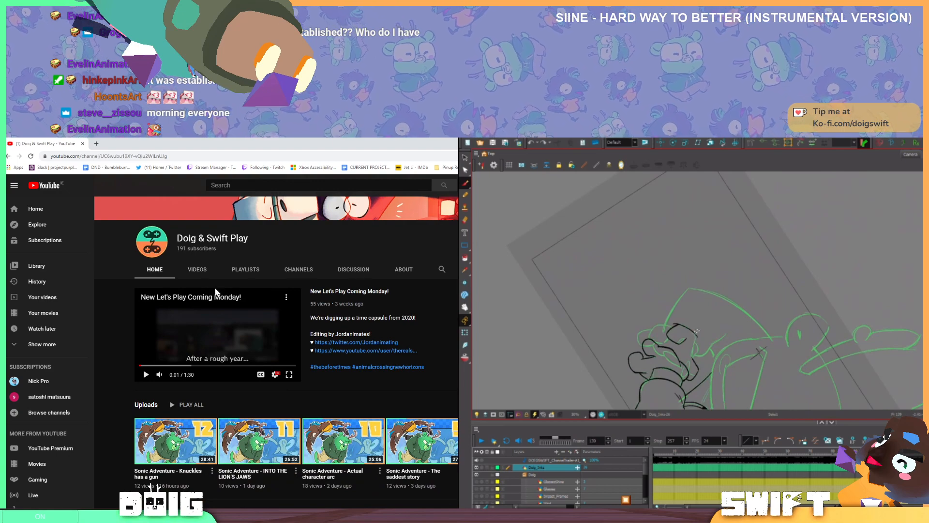
click(196, 269)
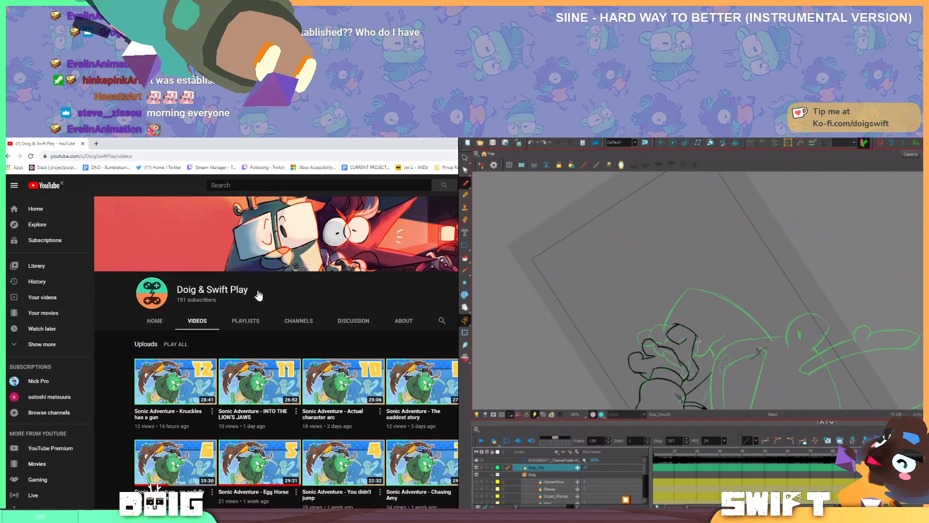
scroll(258, 295, down, 6)
scroll(259, 296, up, 5)
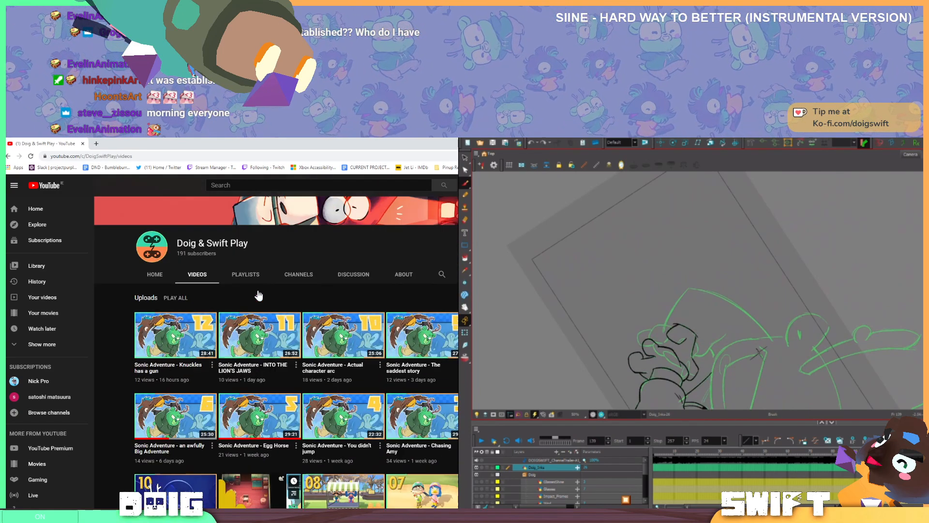
scroll(259, 295, up, 1)
scroll(259, 295, down, 5)
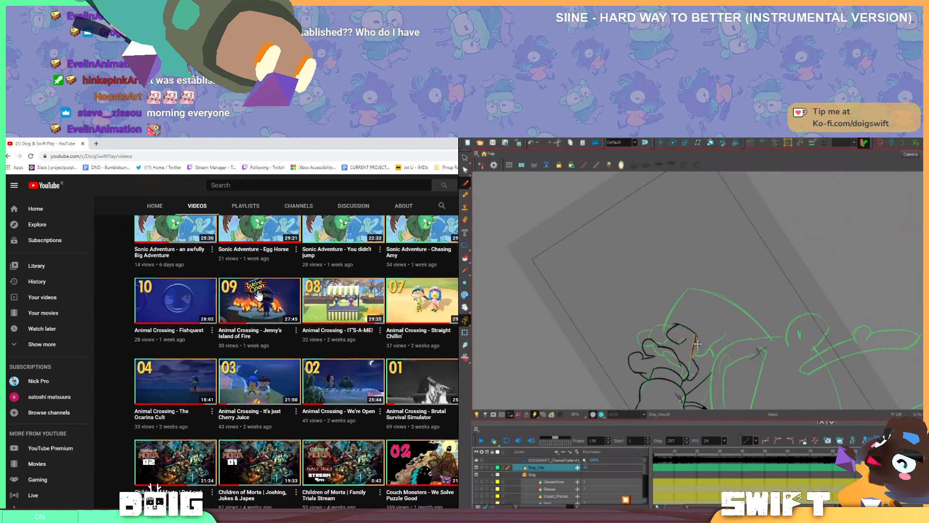
scroll(259, 295, up, 5)
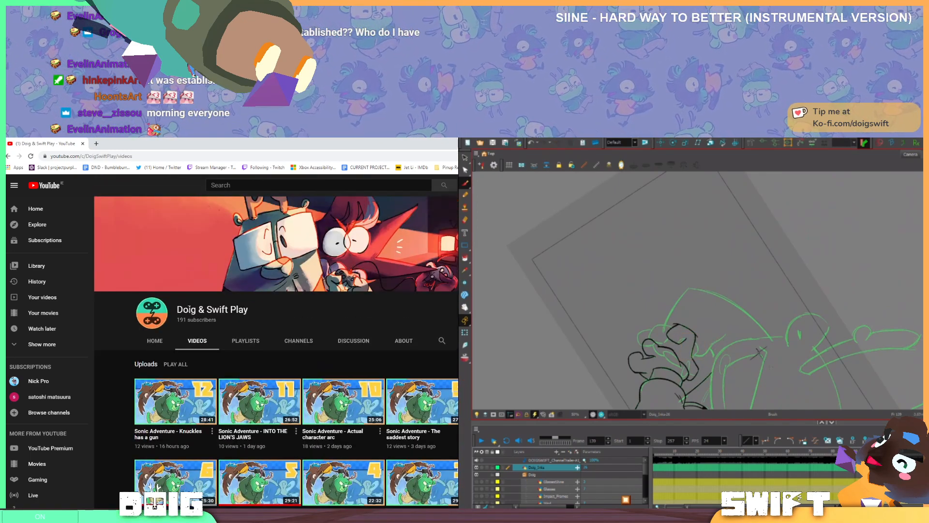
click(144, 344)
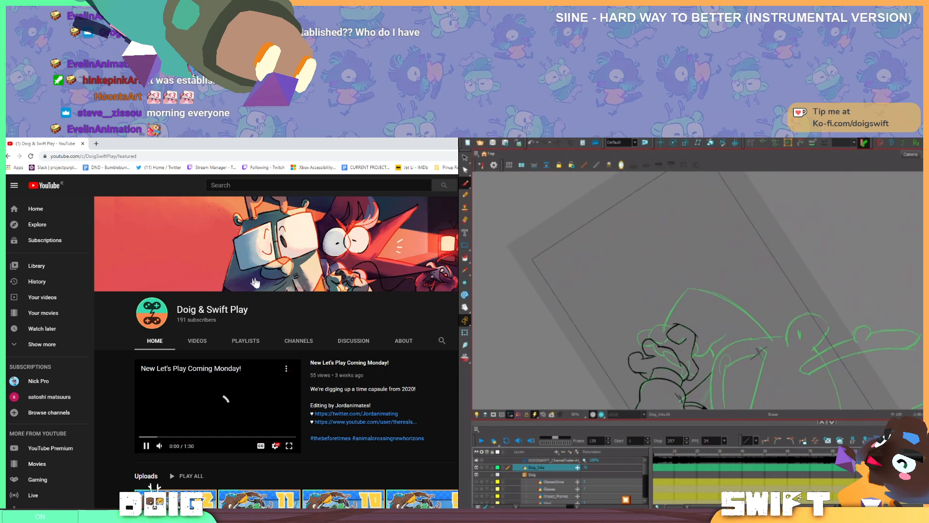
Examine the playlists and featured channels on the Doig & Swift Play channel's home page
scroll(255, 282, down, 2)
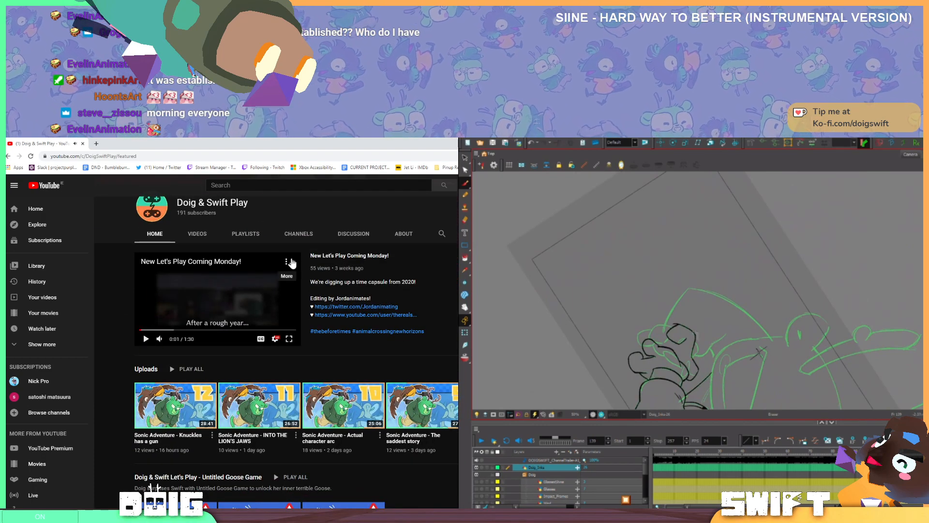
scroll(292, 263, down, 3)
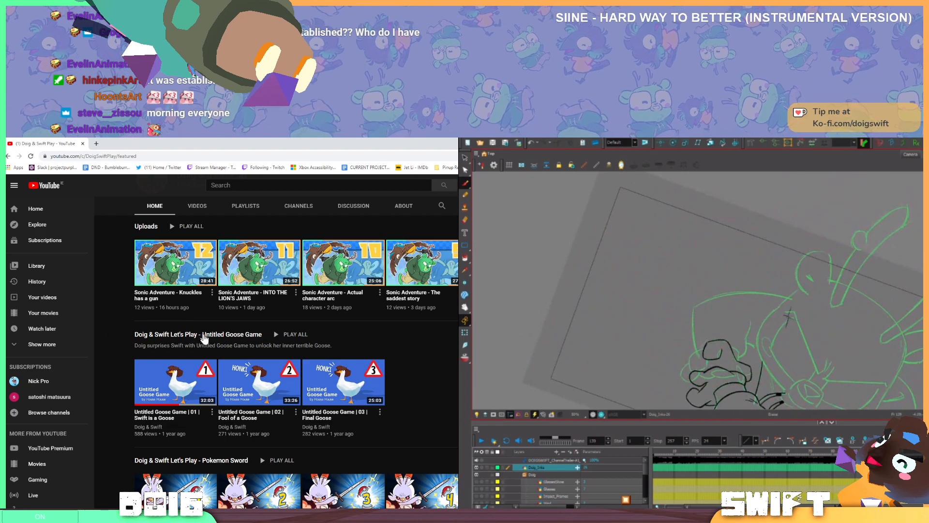
scroll(257, 326, down, 2)
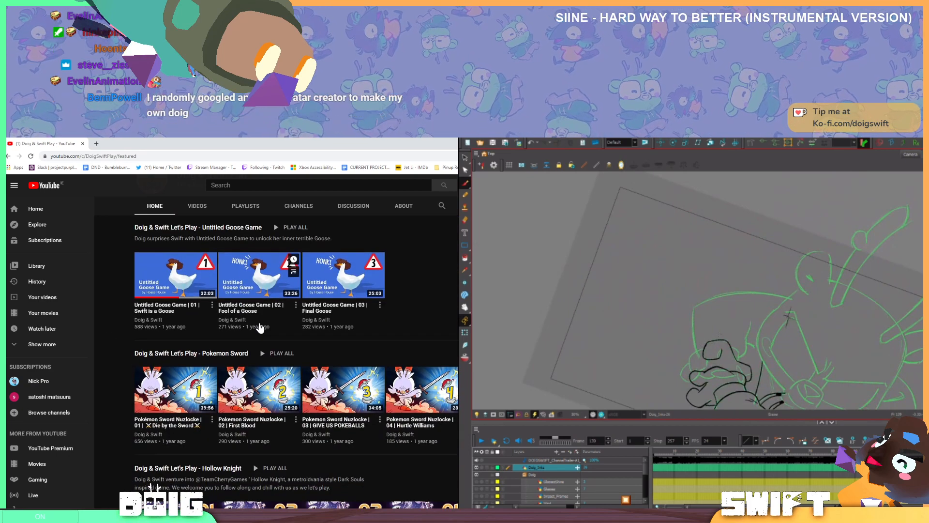
scroll(260, 328, down, 1)
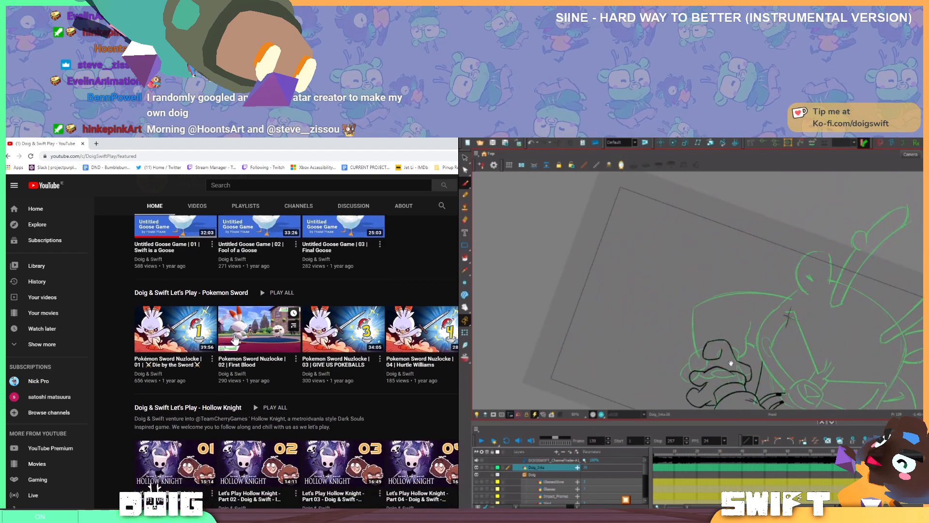
scroll(235, 339, down, 1)
scroll(159, 329, down, 3)
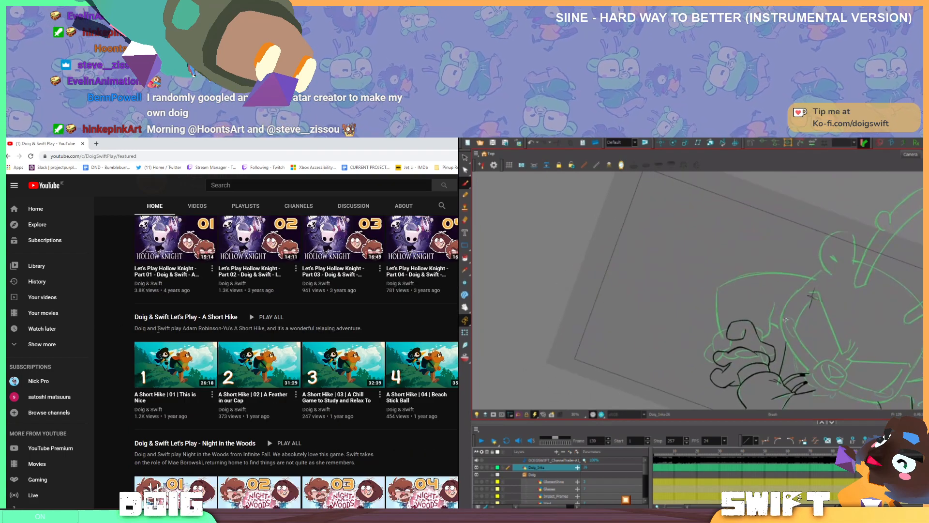
scroll(158, 334, down, 2)
scroll(255, 343, down, 2)
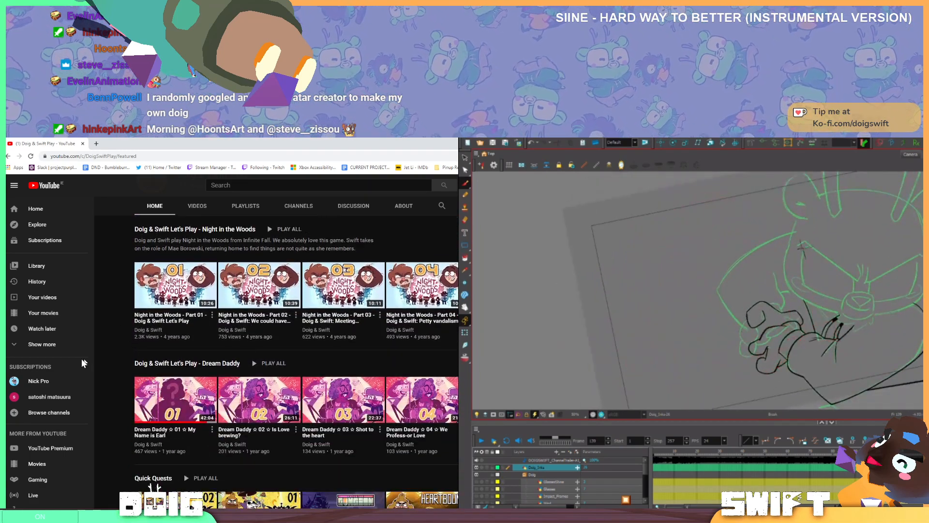
scroll(440, 371, down, 2)
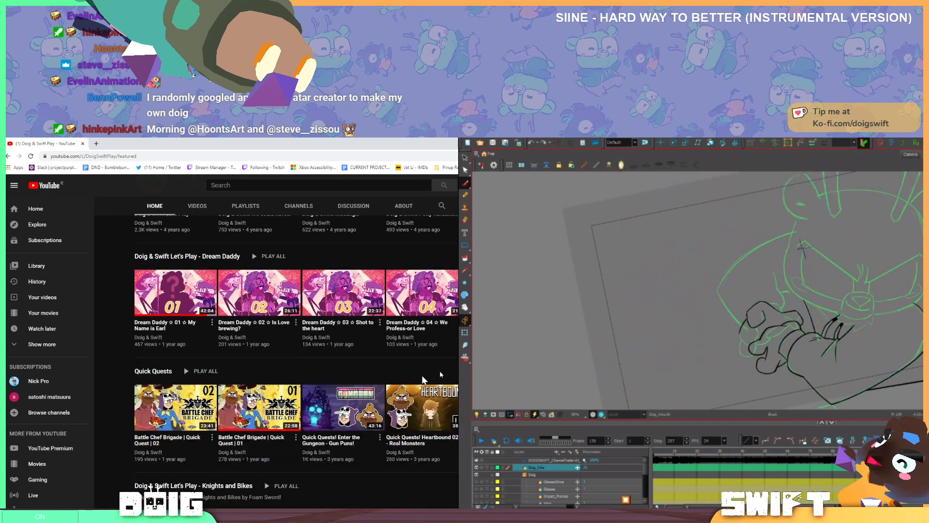
scroll(188, 358, down, 2)
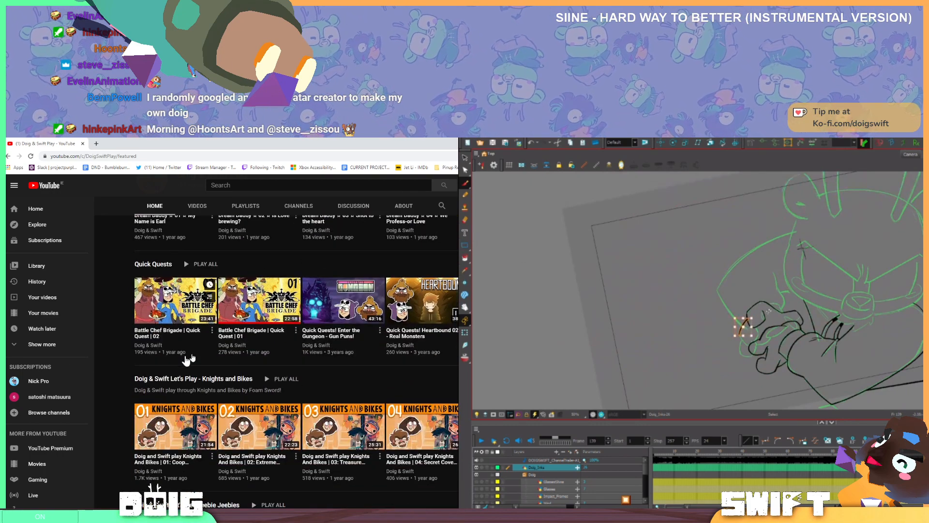
scroll(188, 360, down, 2)
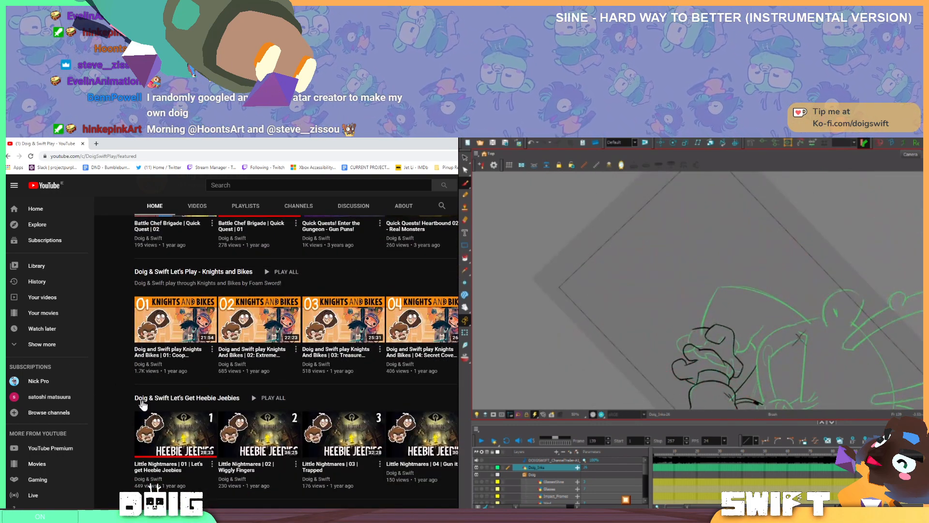
scroll(143, 404, down, 1)
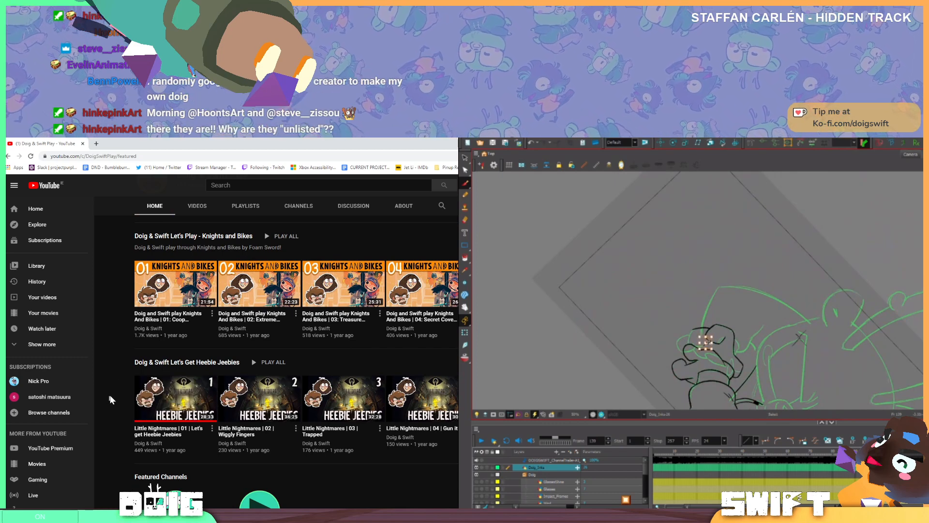
scroll(109, 394, down, 2)
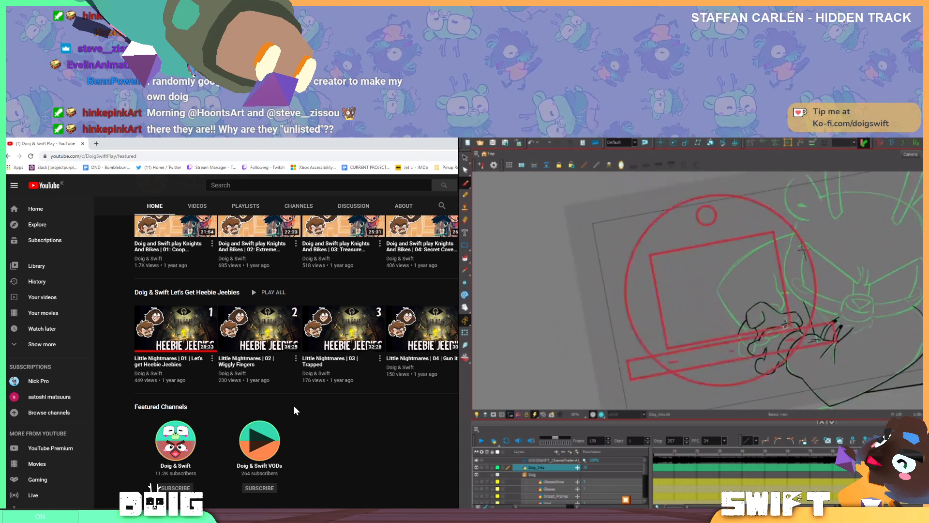
mouse_move(154, 376)
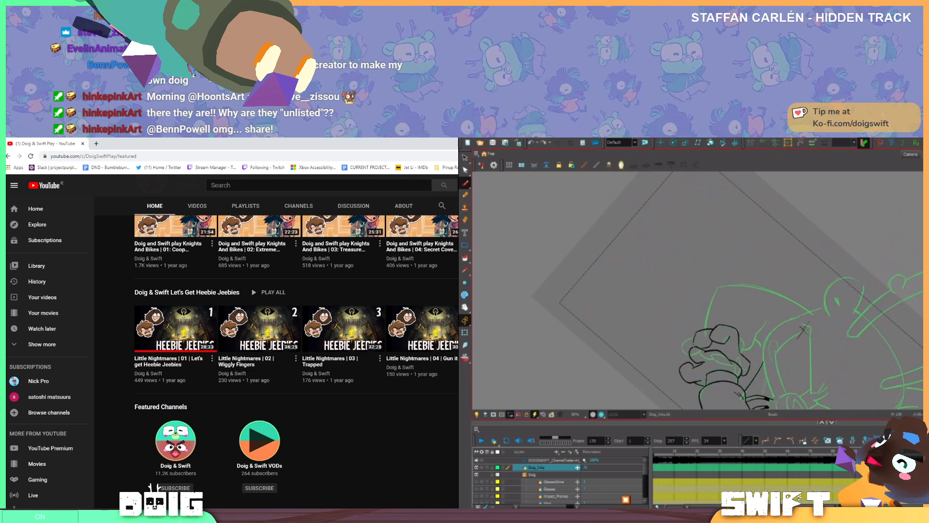
Ink the outer edge of the far fist beside the fingers in Harmony, redoing the short side stroke
drag(716, 339, 747, 307)
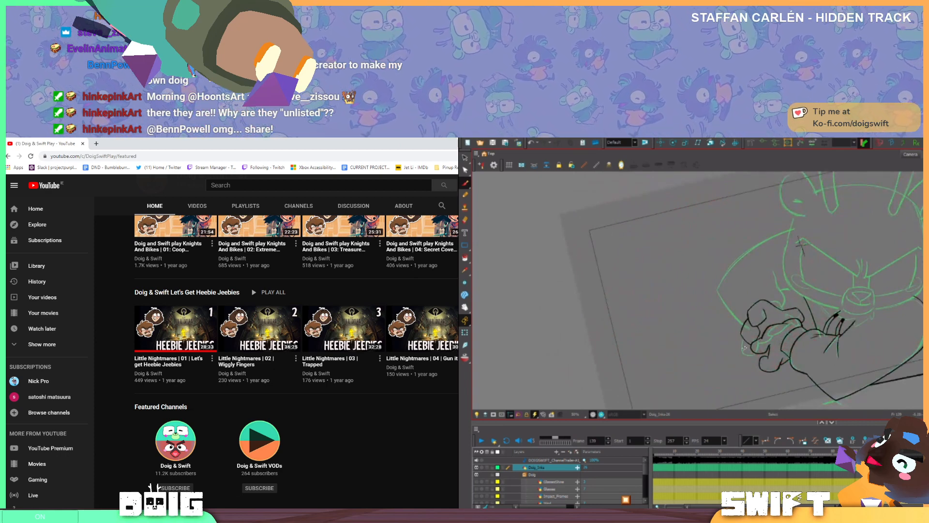
key(alt+b)
key(ctrl+z)
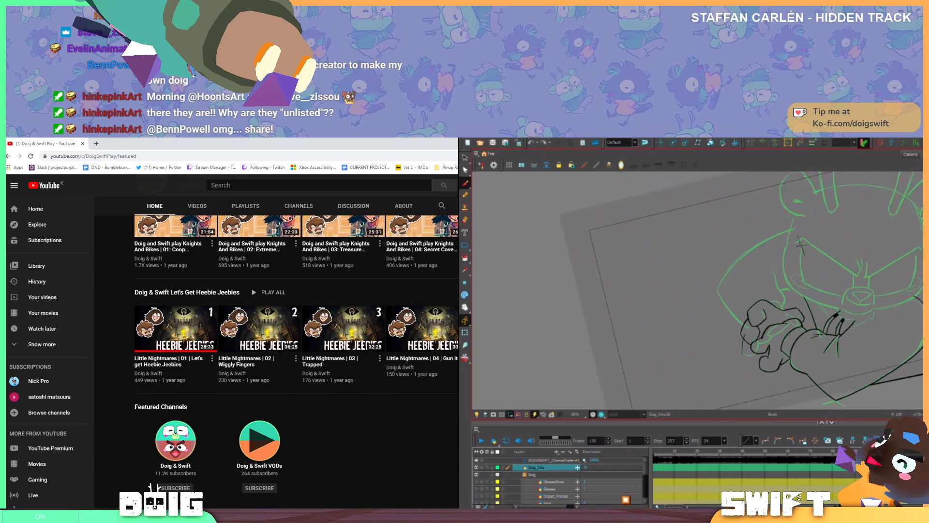
drag(742, 335, 742, 354)
Return to the channel banner and introductory video on the Doig & Swift Play home page
scroll(296, 339, up, 8)
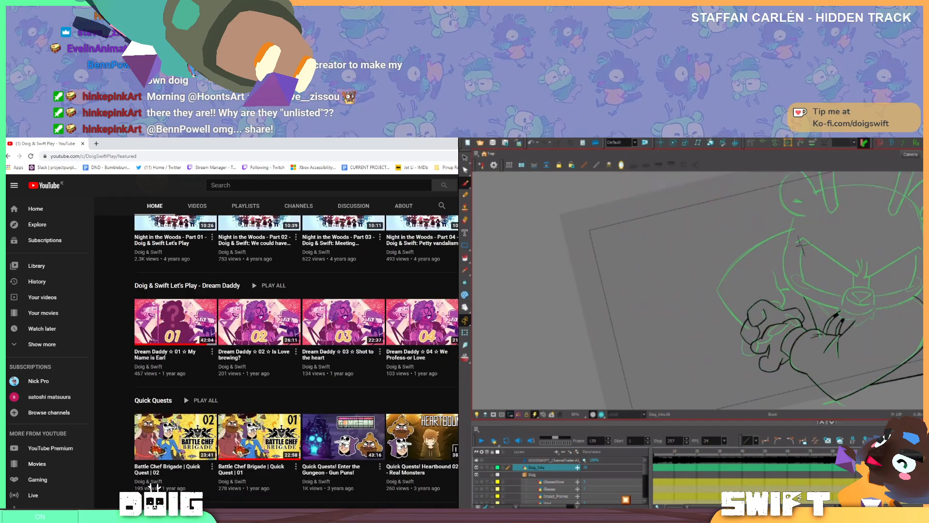
key(alt+s)
scroll(296, 363, up, 10)
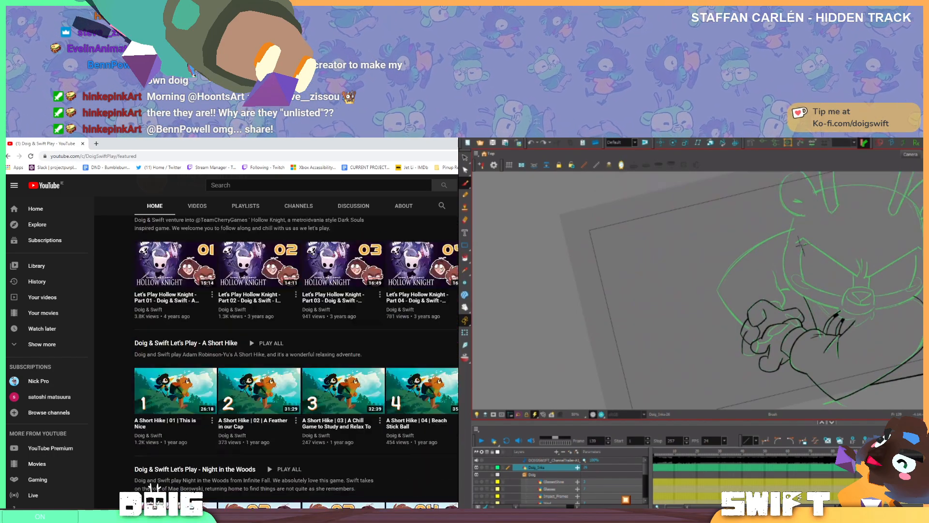
scroll(296, 362, up, 1)
key(alt+b)
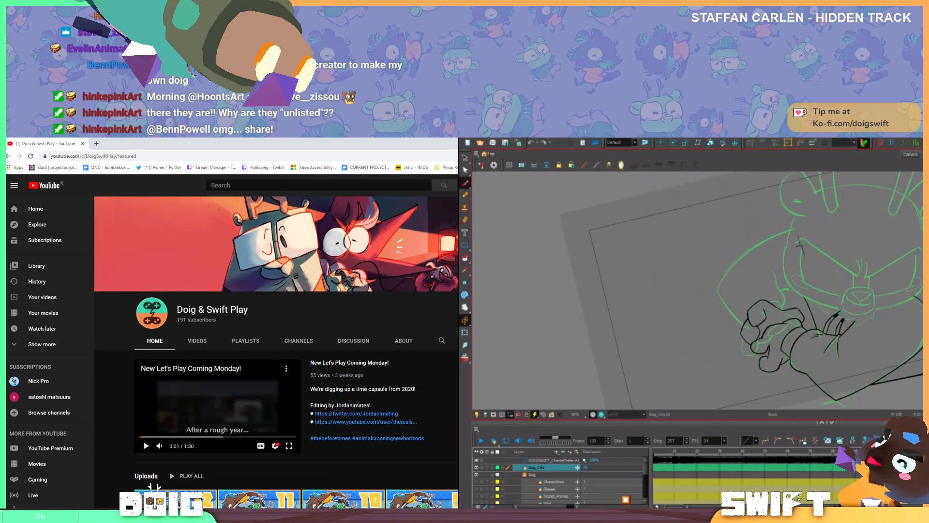
Open the main Doig & Swift channel from the featured channels on YouTube and pause its introductory video
click(745, 342)
scroll(296, 363, down, 15)
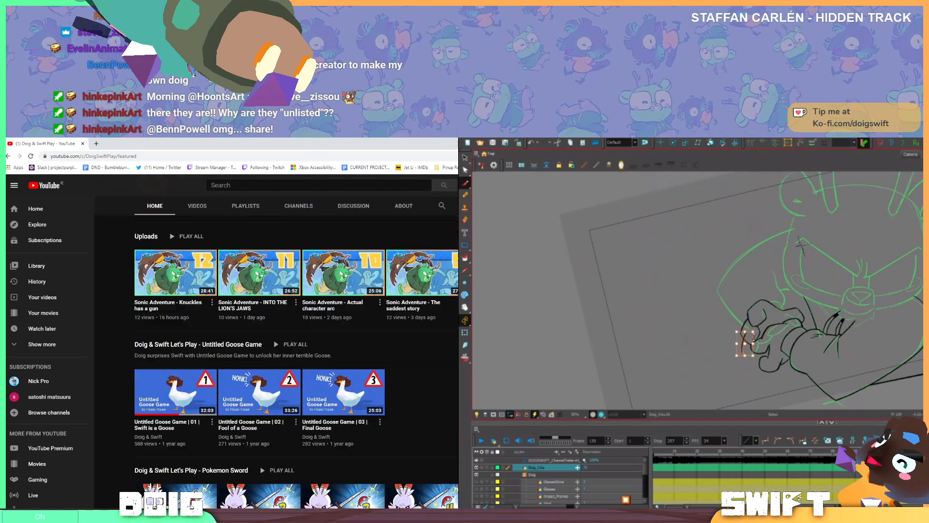
drag(801, 319, 753, 381)
scroll(296, 362, down, 10)
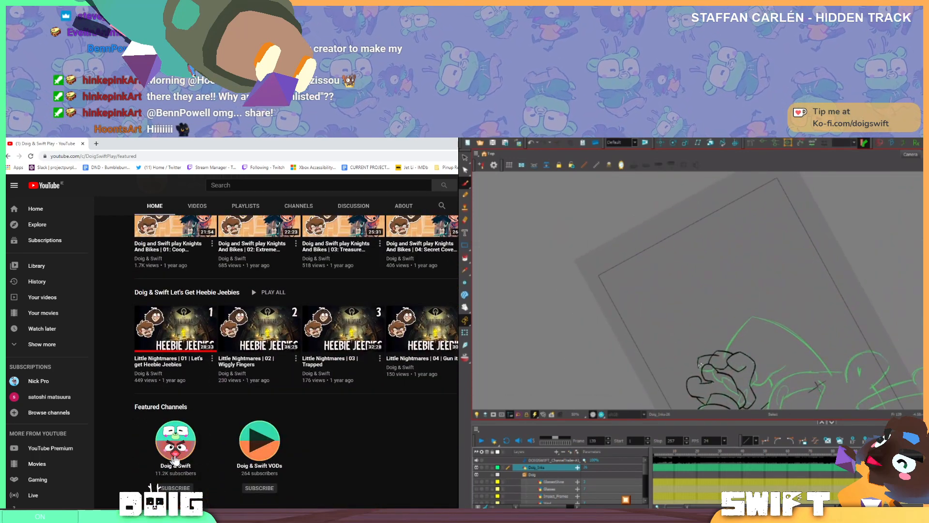
click(179, 446)
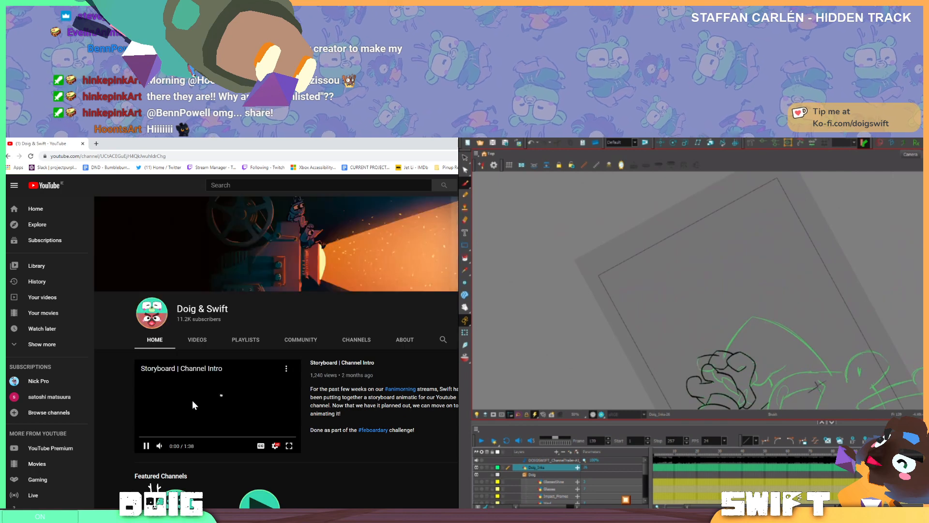
click(146, 446)
Look through the uploads, playlists and featured sections on the Doig & Swift channel's home page
scroll(122, 433, down, 3)
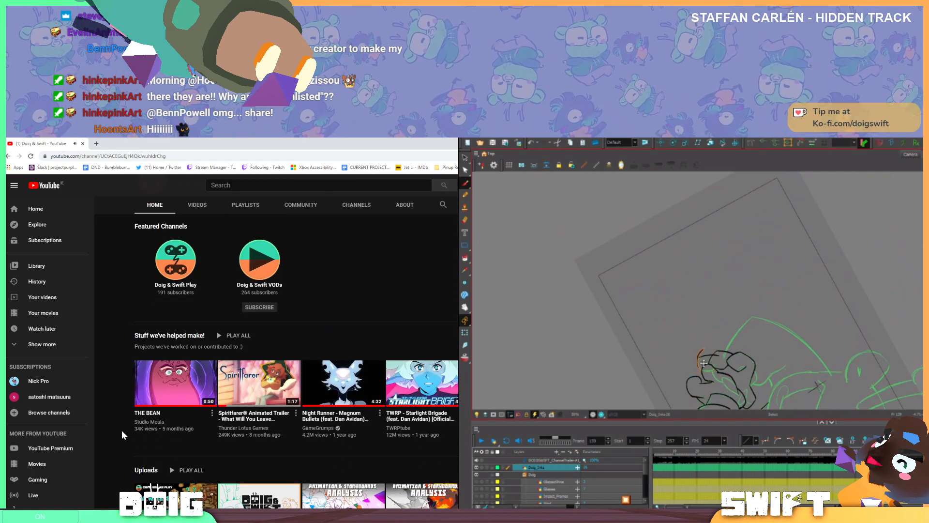
click(721, 334)
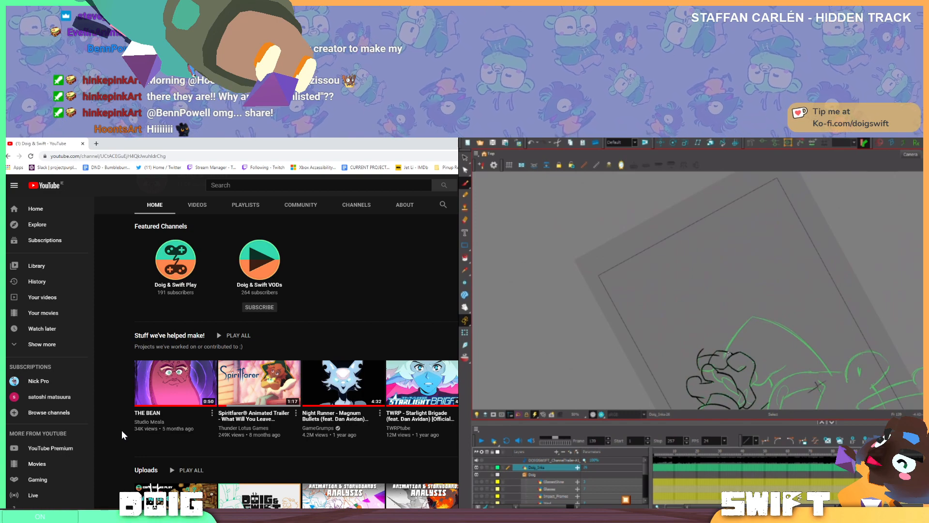
scroll(121, 429, down, 3)
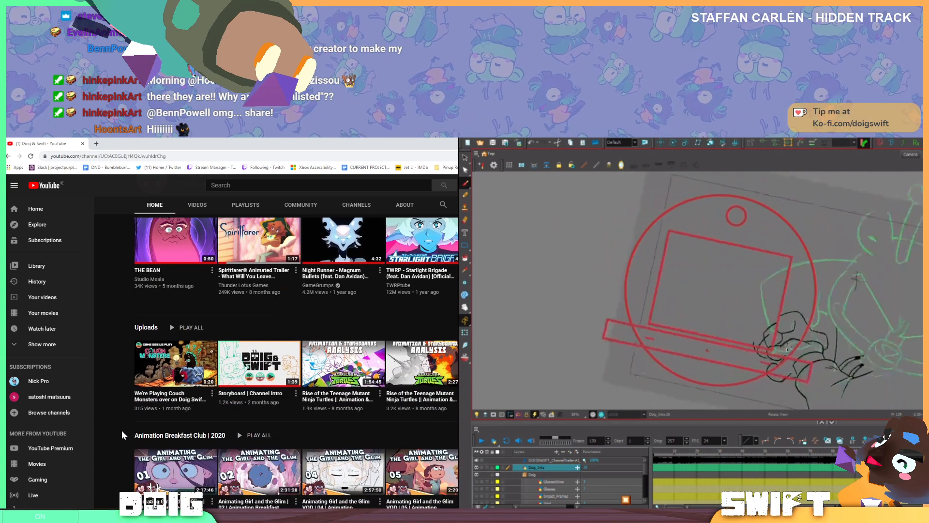
scroll(121, 430, up, 1)
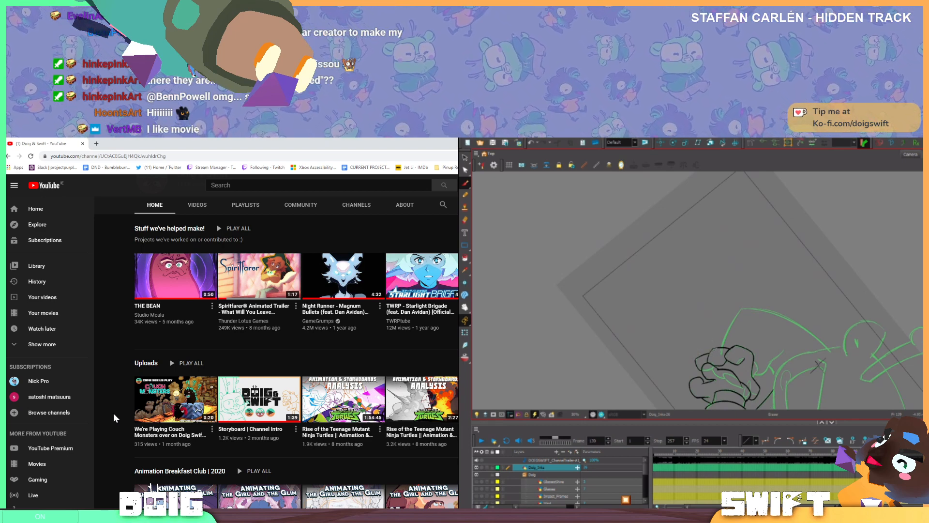
scroll(128, 383, down, 2)
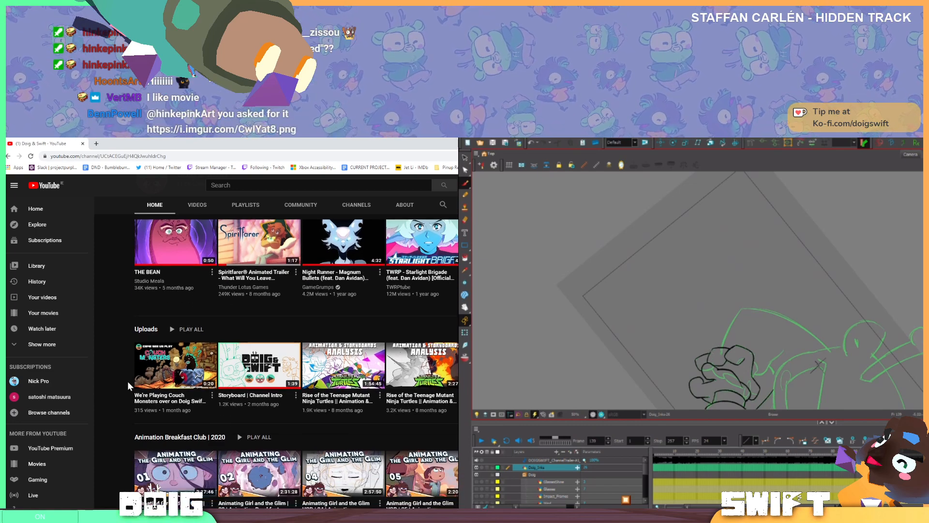
scroll(129, 383, down, 8)
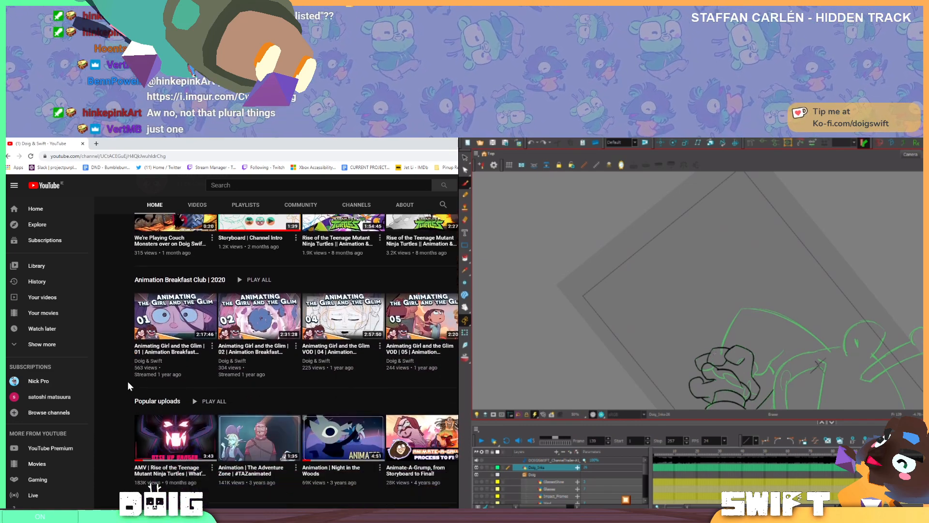
scroll(128, 383, down, 2)
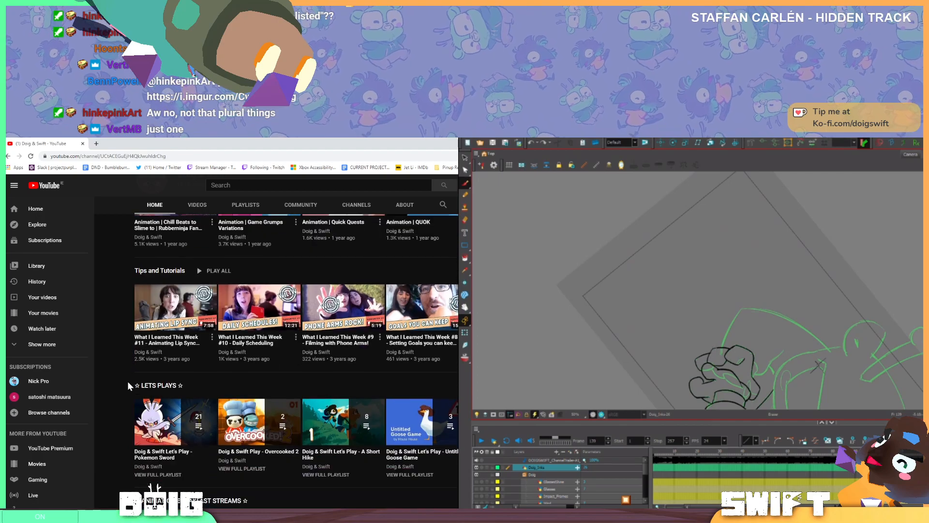
scroll(128, 382, up, 10)
scroll(127, 381, up, 3)
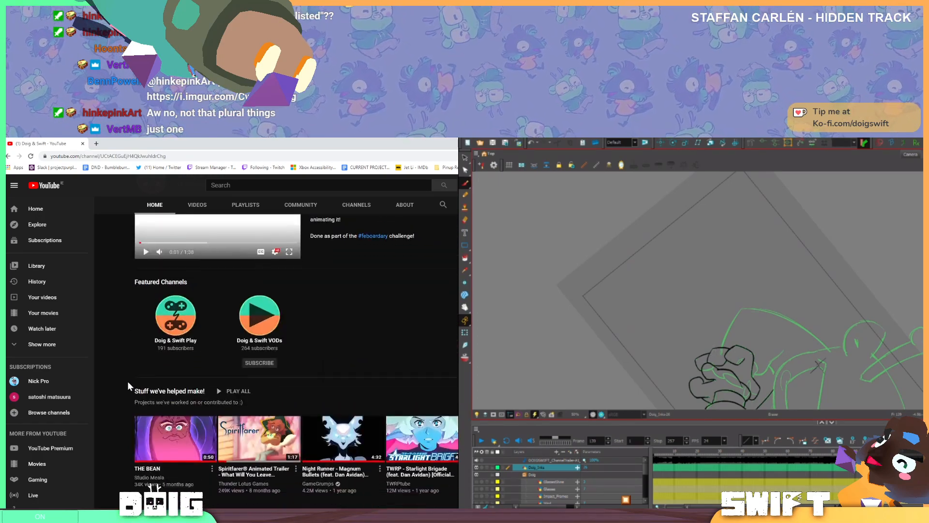
scroll(127, 381, down, 12)
scroll(127, 381, down, 4)
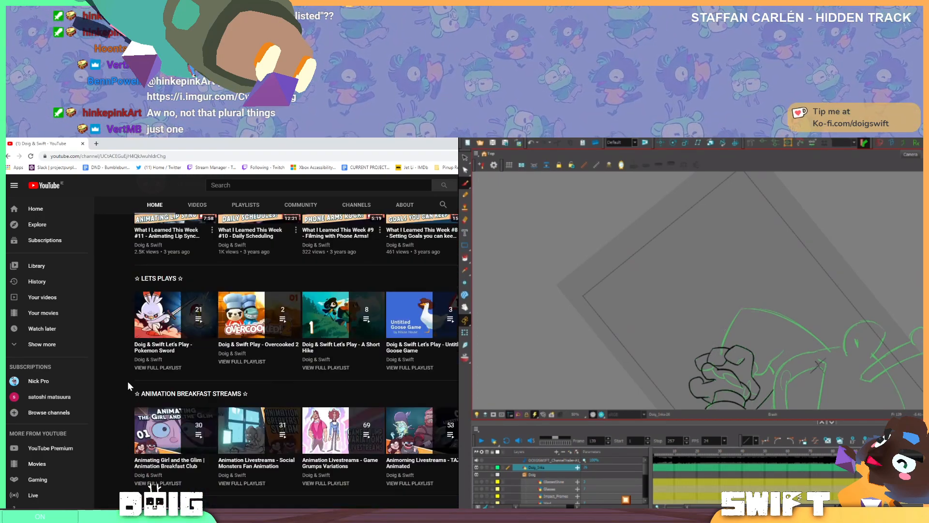
Check the past live streams on the Doig & Swift channel, return to its banner and close the YouTube window
key(ctrl+alt)
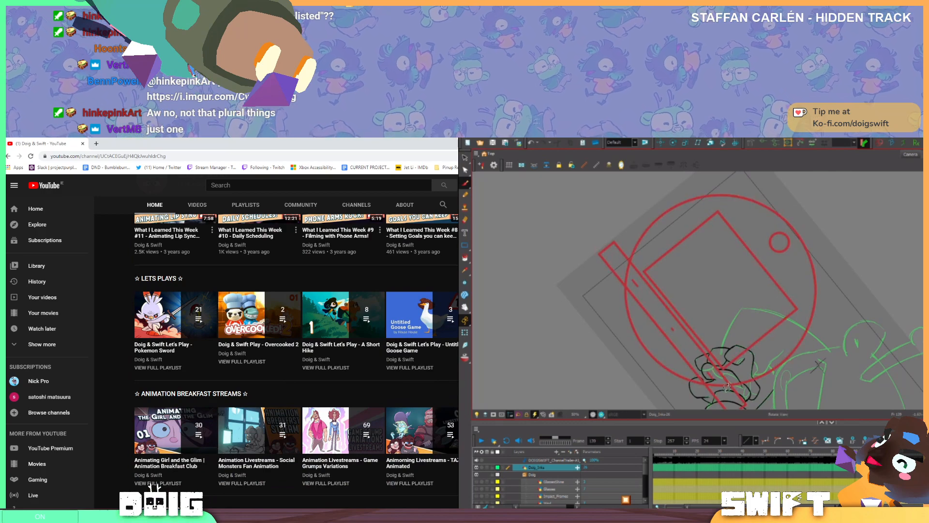
scroll(296, 357, down, 3)
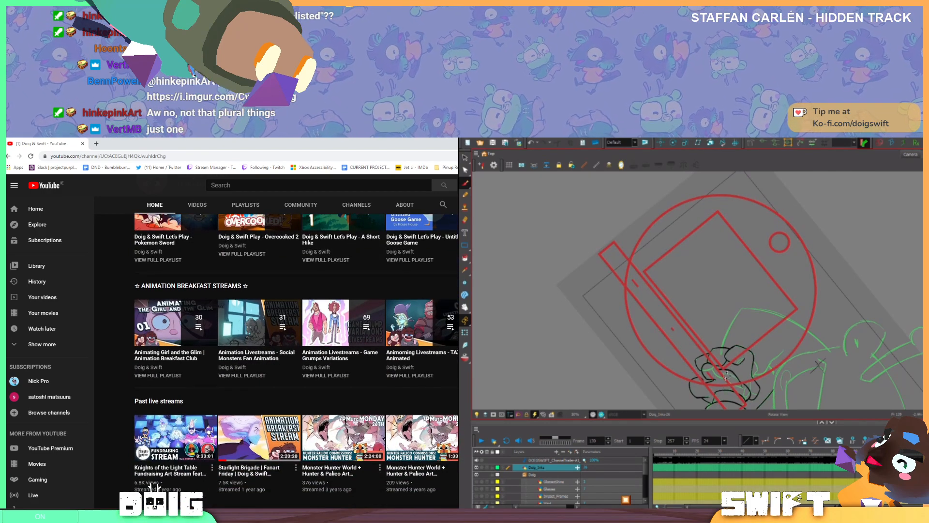
drag(724, 377, 803, 344)
scroll(296, 357, up, 20)
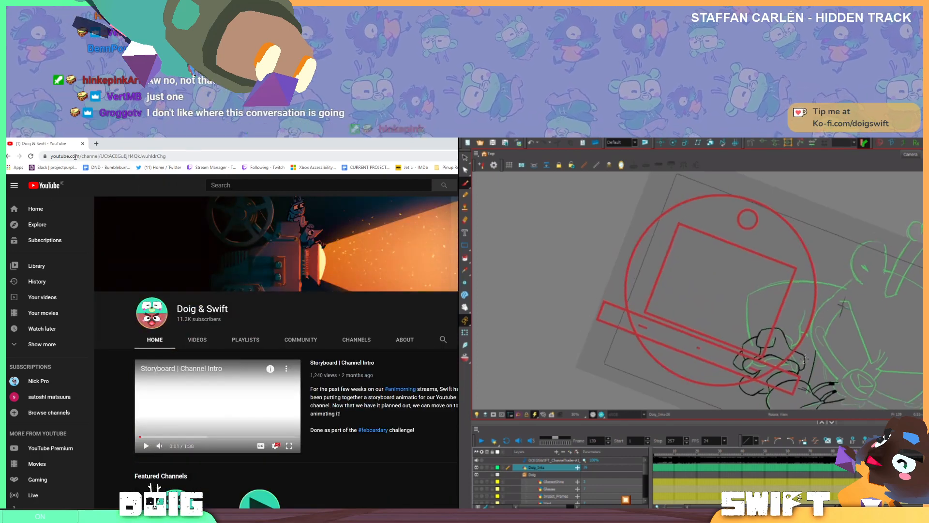
click(83, 143)
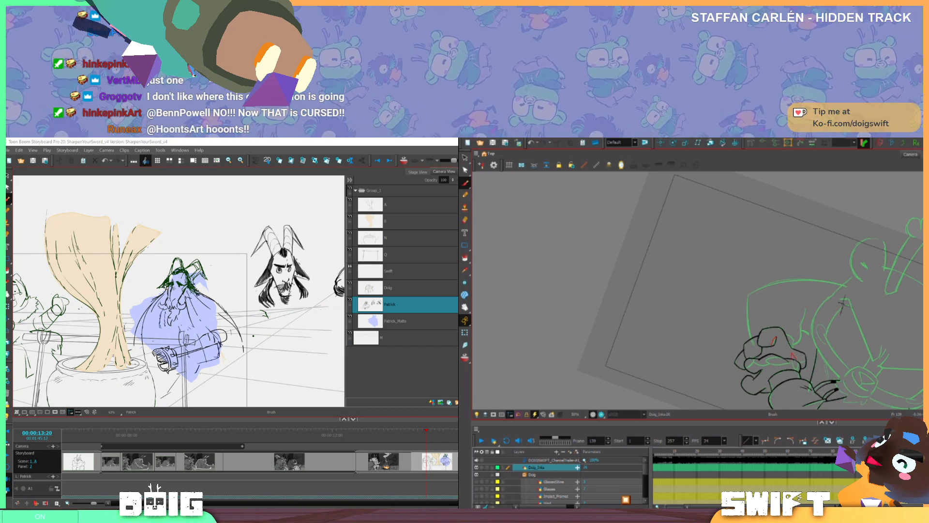
Redo the short red accent stroke on the knuckles of the far fist in Harmony
key(ctrl+z)
drag(792, 357, 802, 351)
click(798, 356)
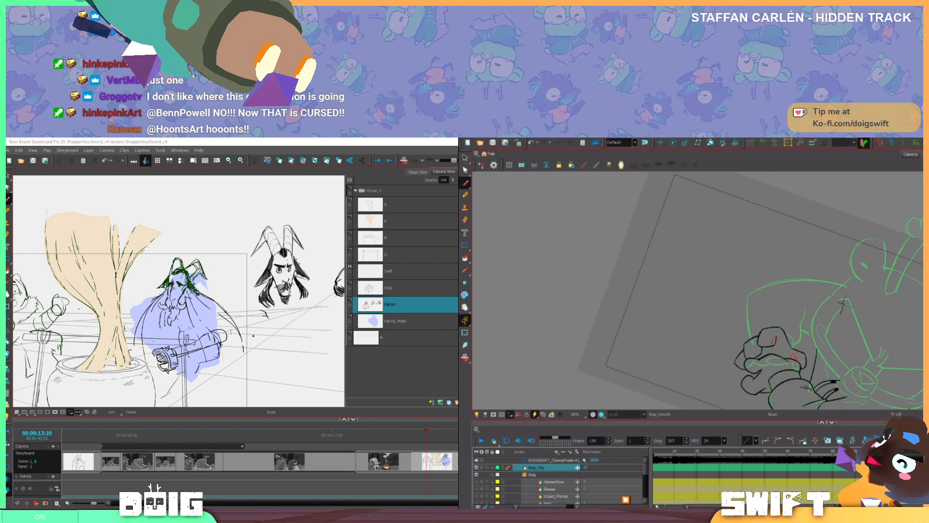
View the CwlYat8.png avatar image from imgur at a larger size and close its browser window
drag(7, 309, 251, 140)
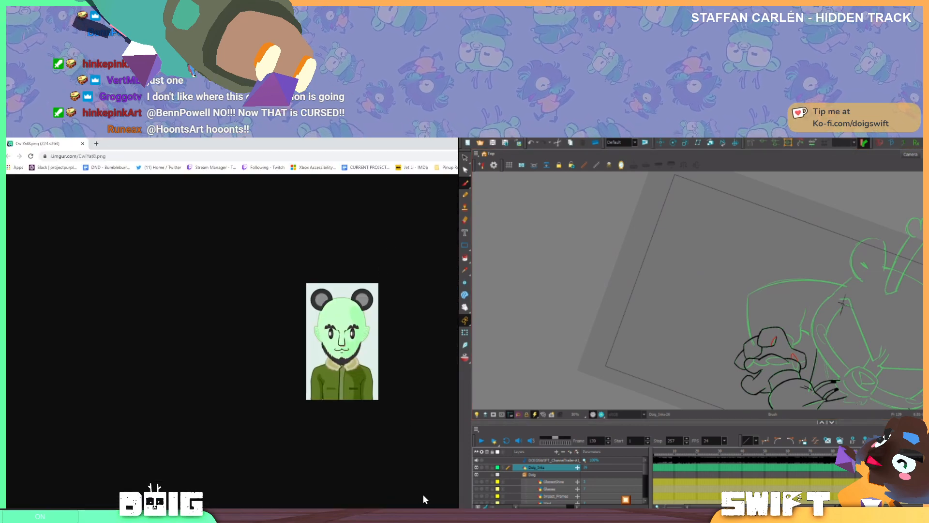
scroll(410, 470, up, 6)
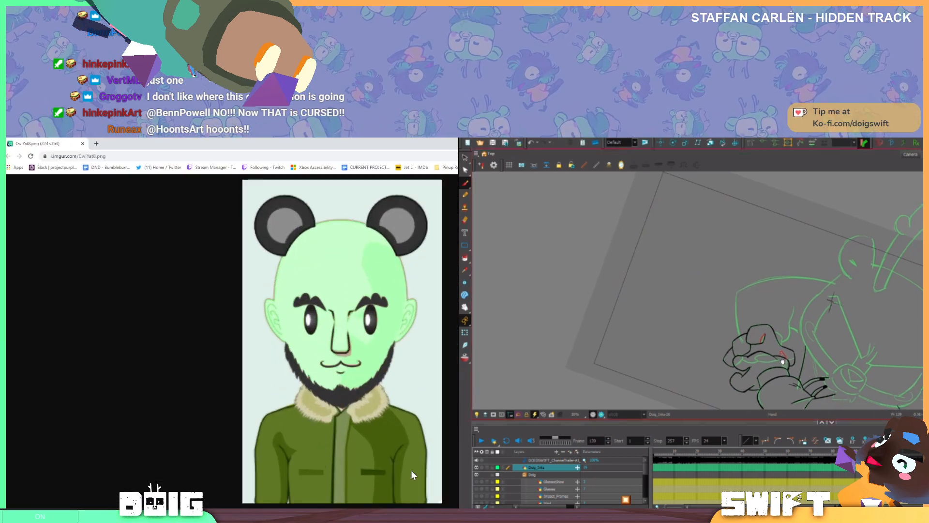
drag(782, 361, 766, 359)
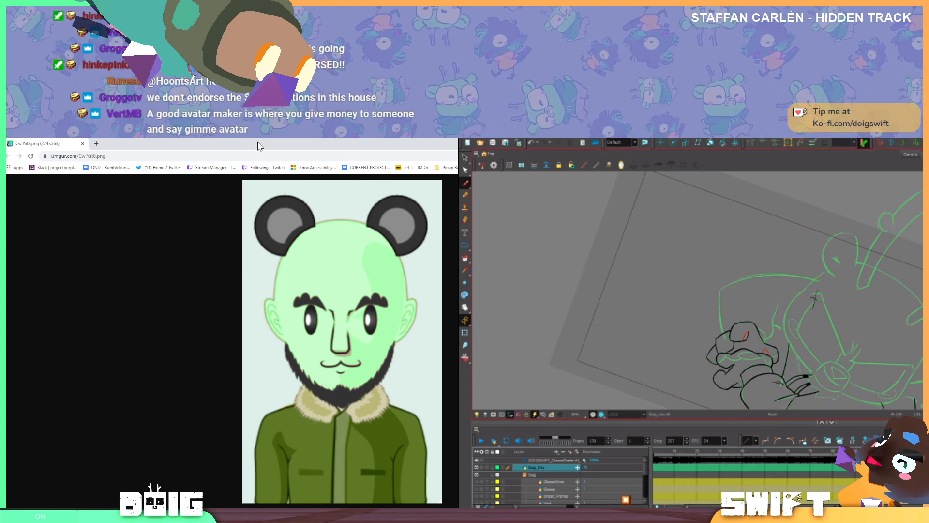
drag(257, 146, 209, 163)
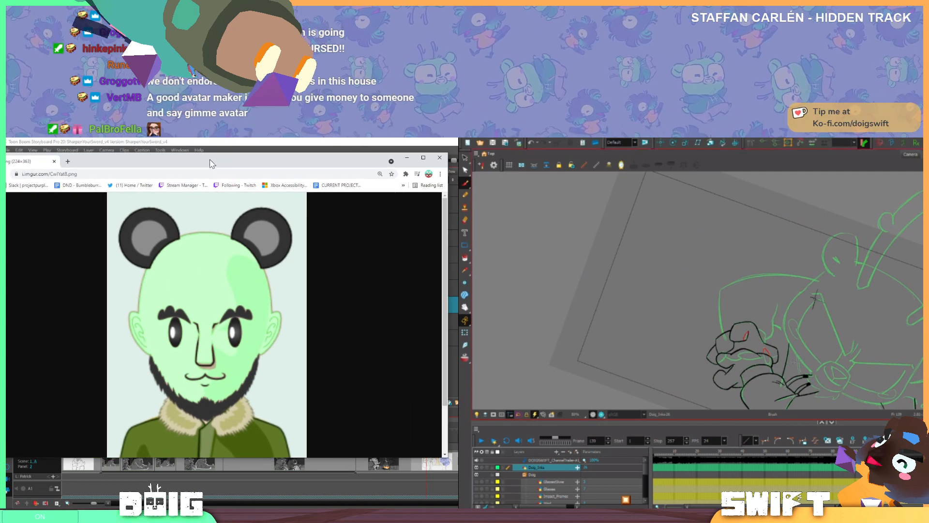
click(441, 158)
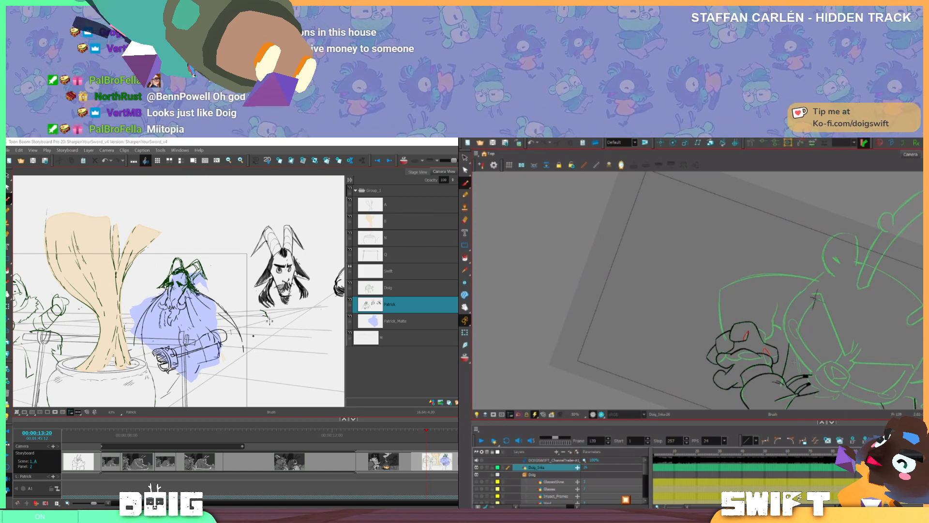
Extend the cloak's outer edge beyond the gripping arm in Storyboard Pro and erase the old line inside it
drag(255, 333, 252, 364)
mouse_move(254, 331)
mouse_down()
mouse_move(261, 313)
mouse_move(258, 345)
mouse_up()
key(e)
mouse_move(234, 291)
mouse_down()
mouse_move(252, 365)
mouse_move(238, 344)
mouse_up()
key(space)
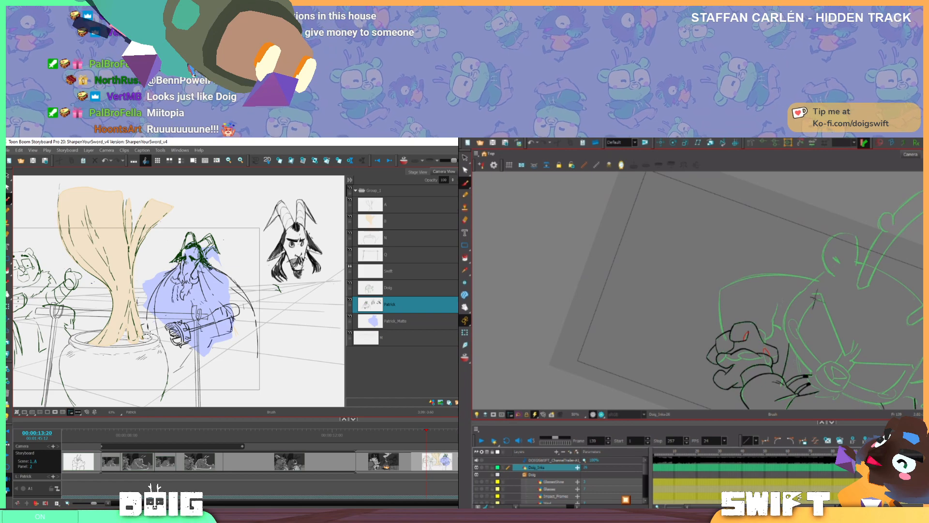
Redraw the cloak's shoulder line facing the cauldron, redoing the stroke twice, and add a short fold mark on the opposite side
drag(740, 391, 815, 356)
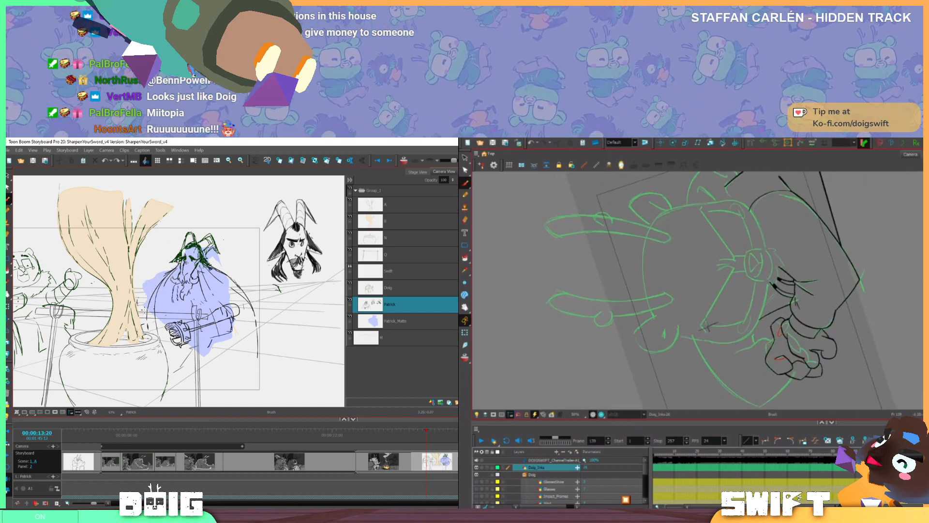
drag(144, 310, 169, 274)
key(ctrl+z)
drag(145, 309, 174, 268)
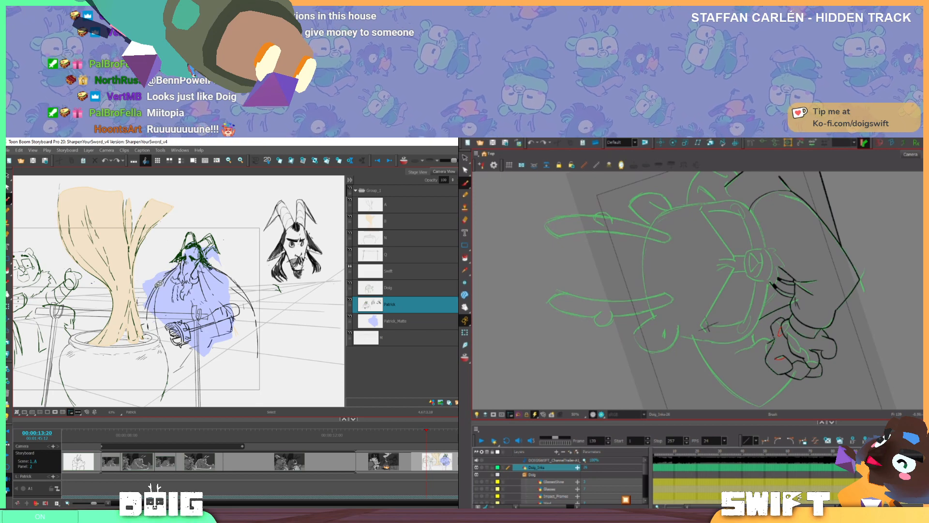
key(ctrl+z)
drag(148, 307, 168, 275)
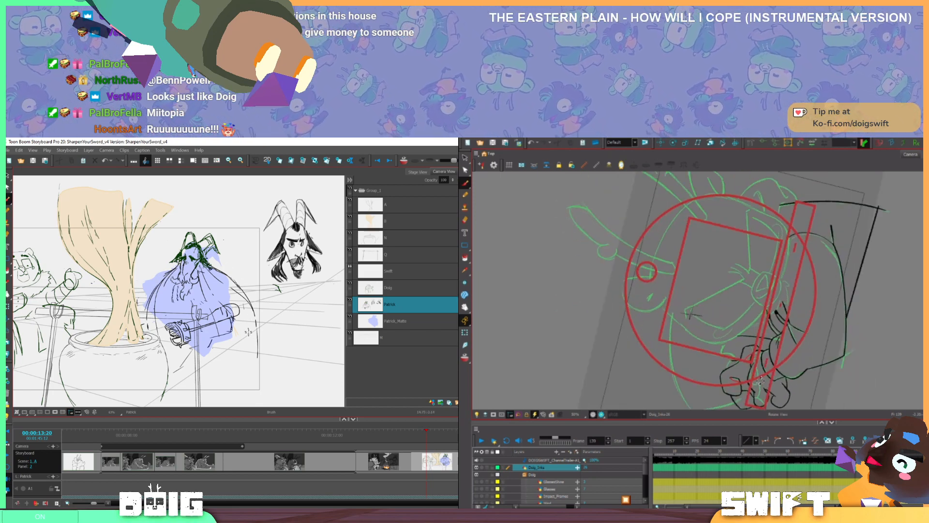
drag(244, 341, 243, 338)
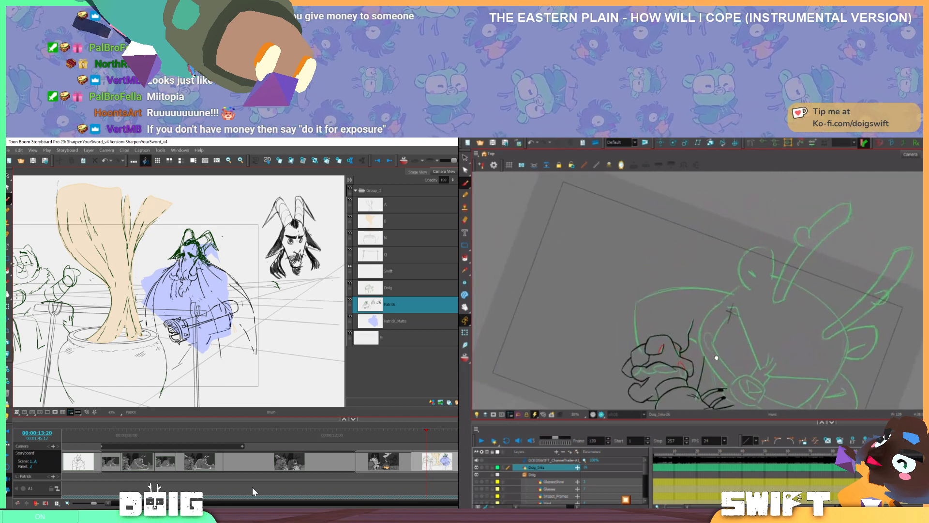
Ink the outer edge of the bent arm behind the far fist in Harmony, redoing the stroke once
drag(635, 303, 639, 350)
key(ctrl+z)
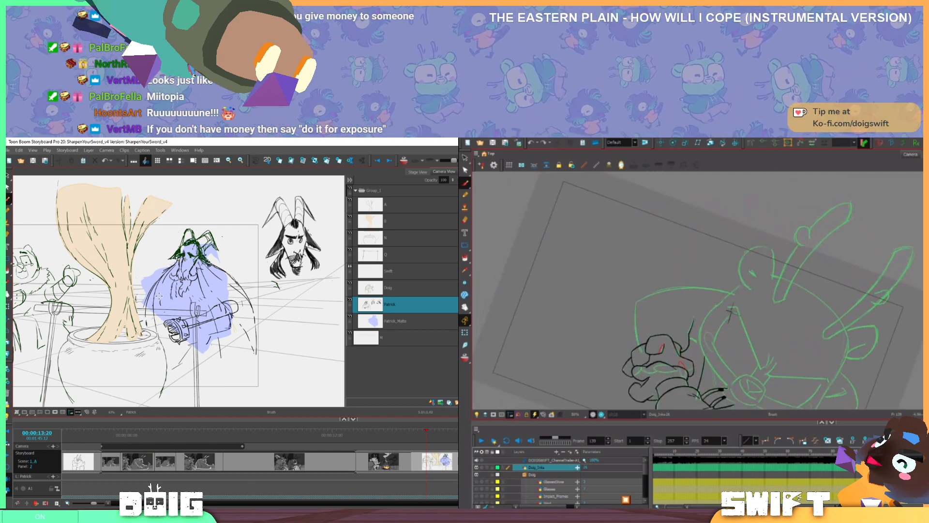
drag(638, 297, 639, 340)
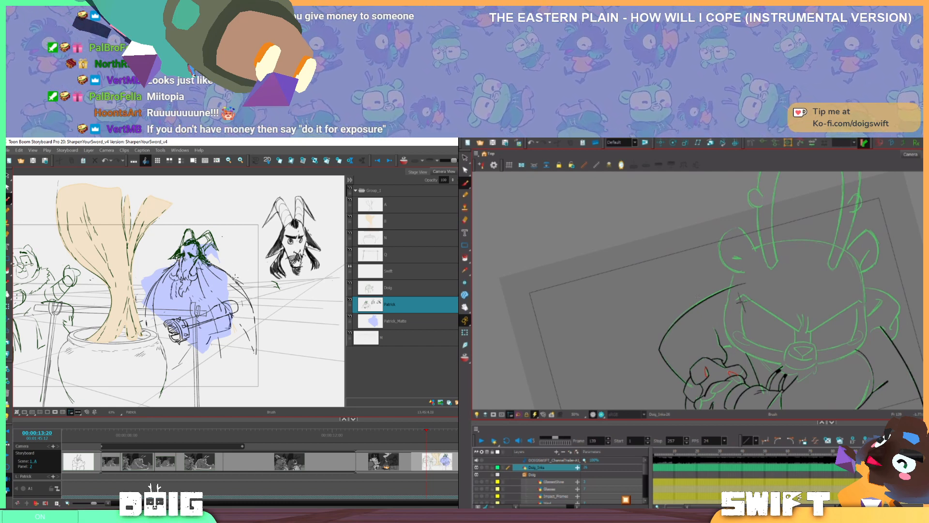
Erase the stray marks beside the cloak's far shoulder in Storyboard Pro
key(e)
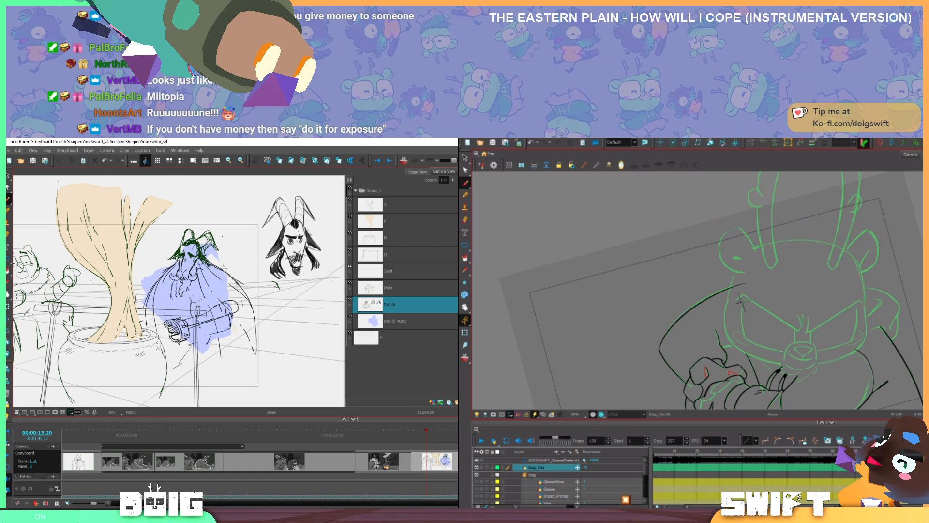
drag(223, 269, 235, 282)
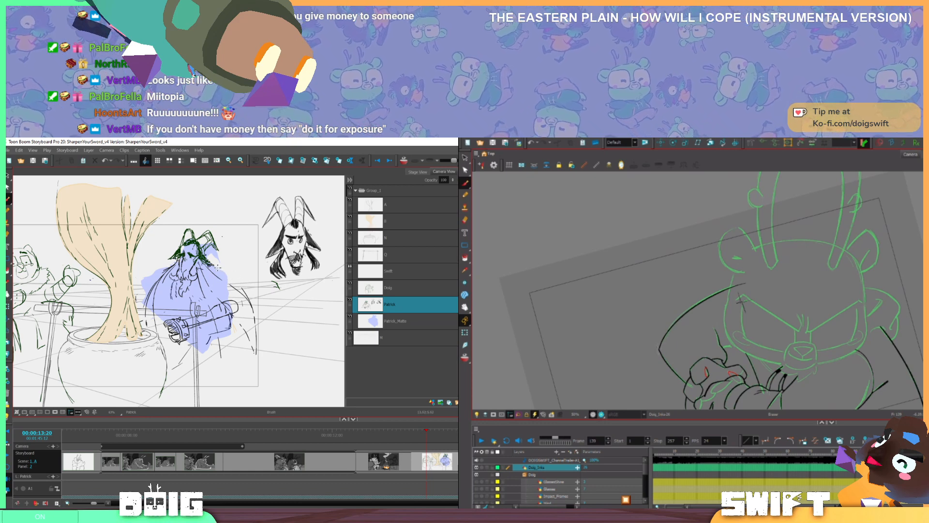
key(alt+b)
key(alt+s)
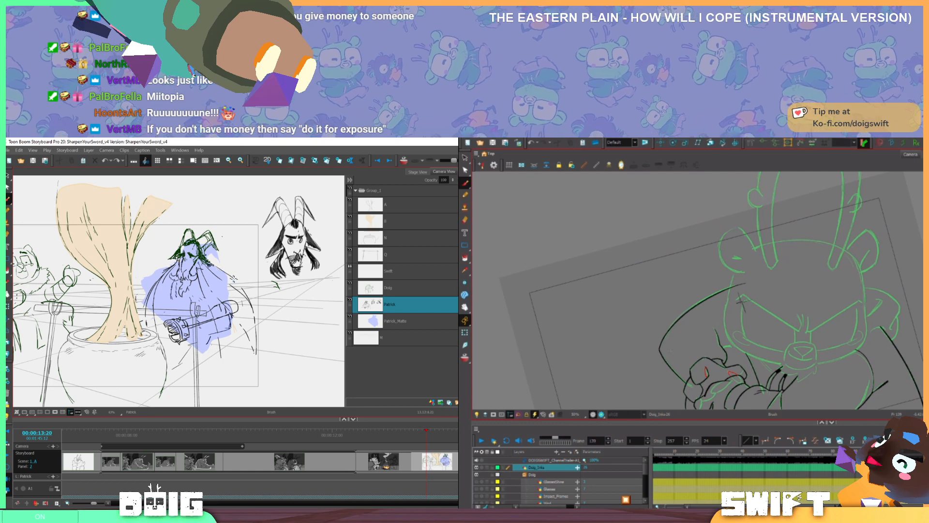
Draw the rod between the cauldron's rim and the cloaked character's fist with the Brush and add detail to the fist
key(alt+b)
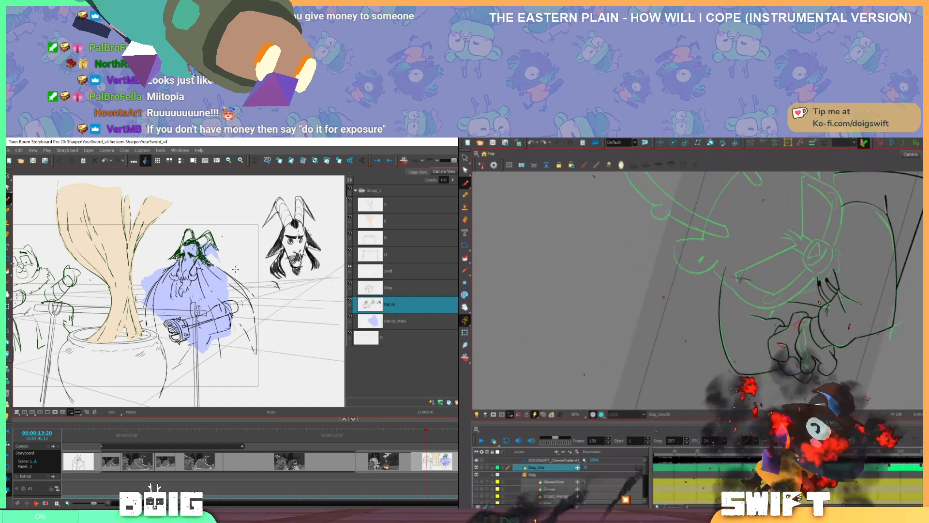
drag(159, 336, 174, 337)
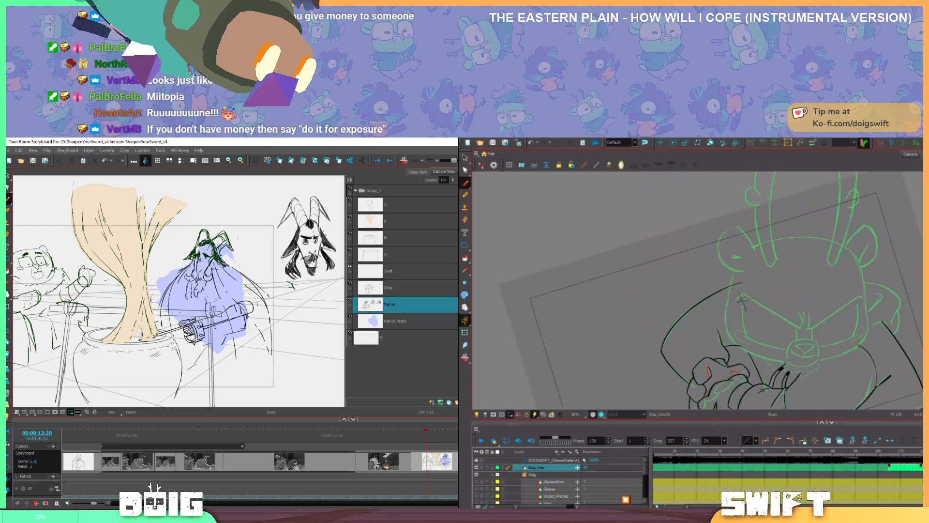
mouse_move(200, 322)
mouse_down()
mouse_move(189, 328)
mouse_move(201, 321)
mouse_up()
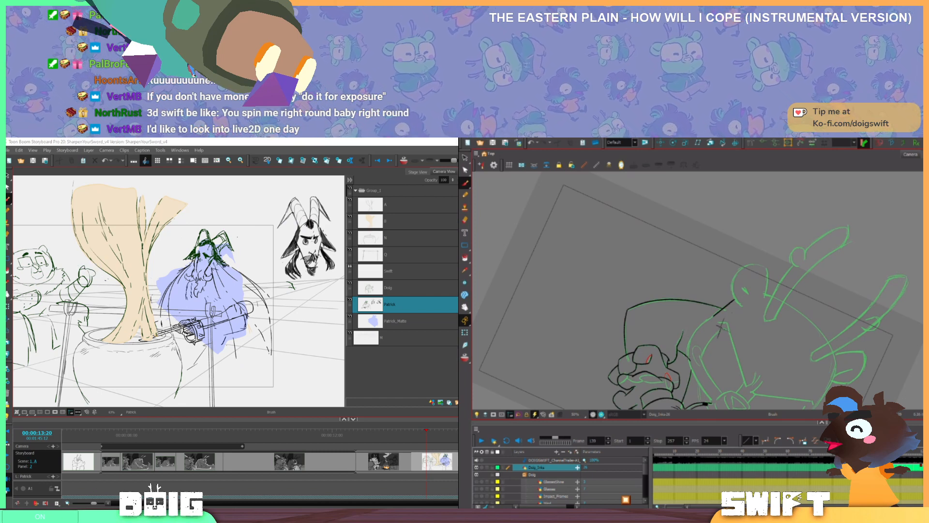
Try to ink the side of the head beside the far bent arm in Harmony, undoing each stroke
mouse_move(687, 365)
mouse_down()
mouse_move(692, 336)
mouse_move(711, 329)
mouse_up()
key(ctrl+z)
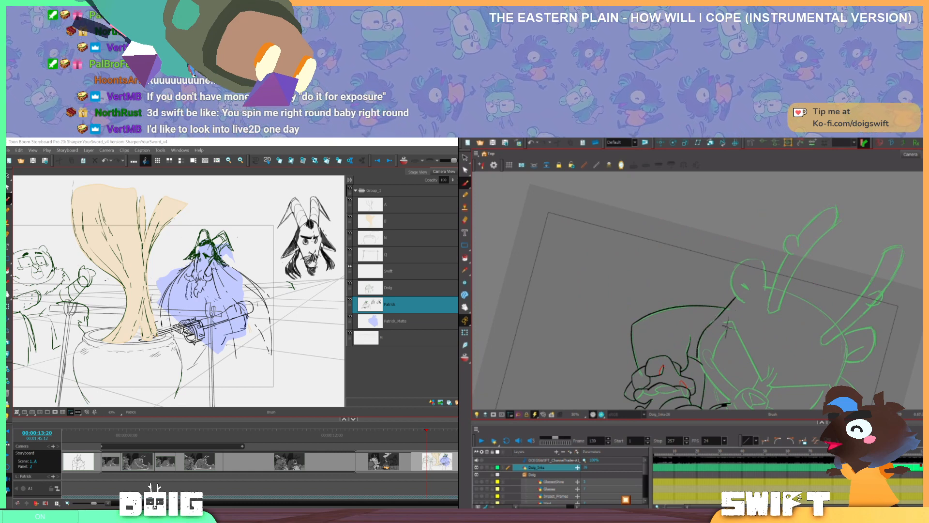
key(ctrl+z)
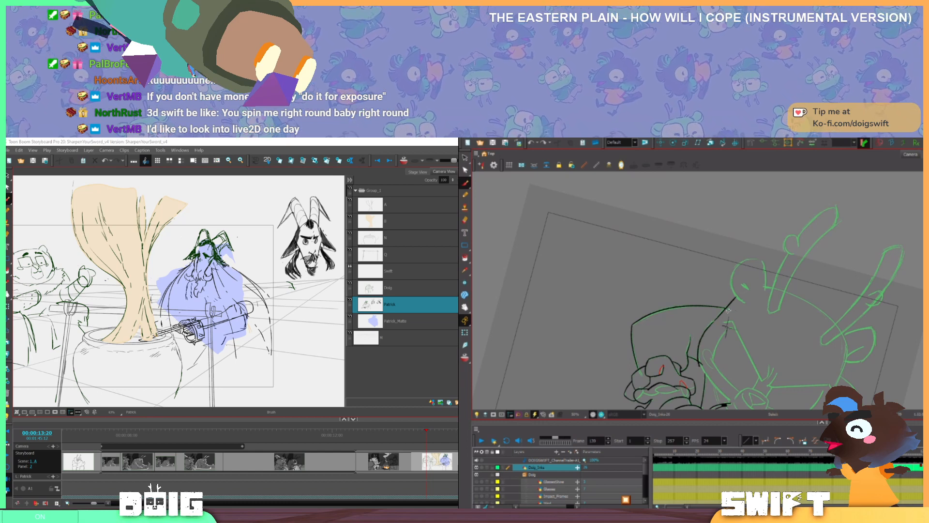
key(ctrl+z)
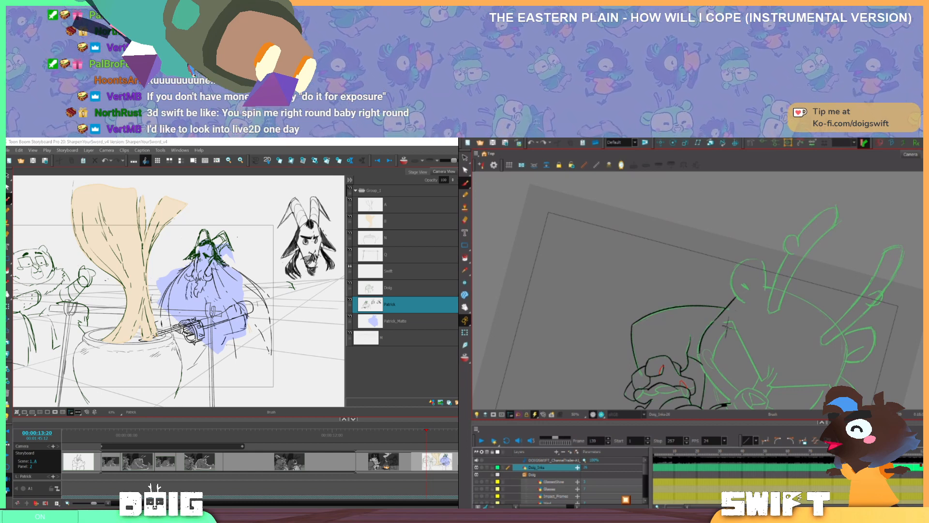
key(ctrl+z)
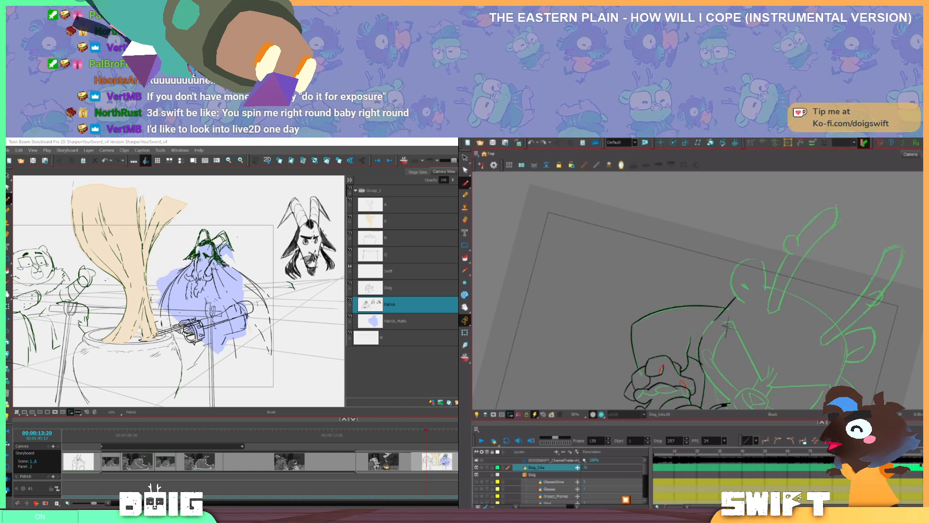
key(ctrl+z)
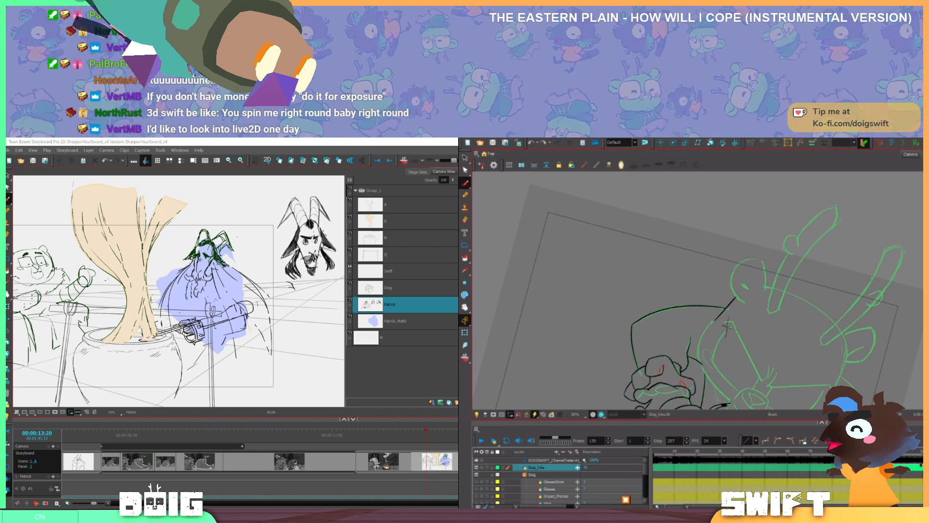
key(ctrl+z)
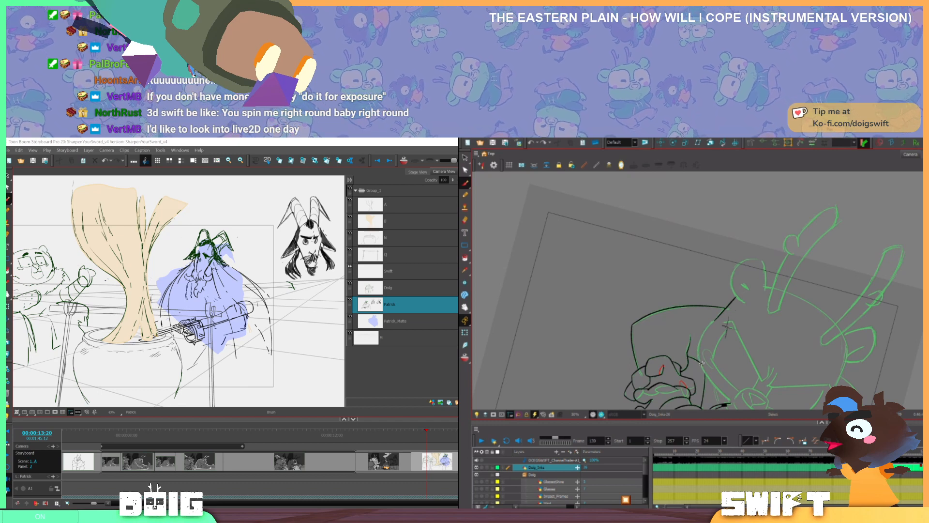
drag(702, 338, 712, 324)
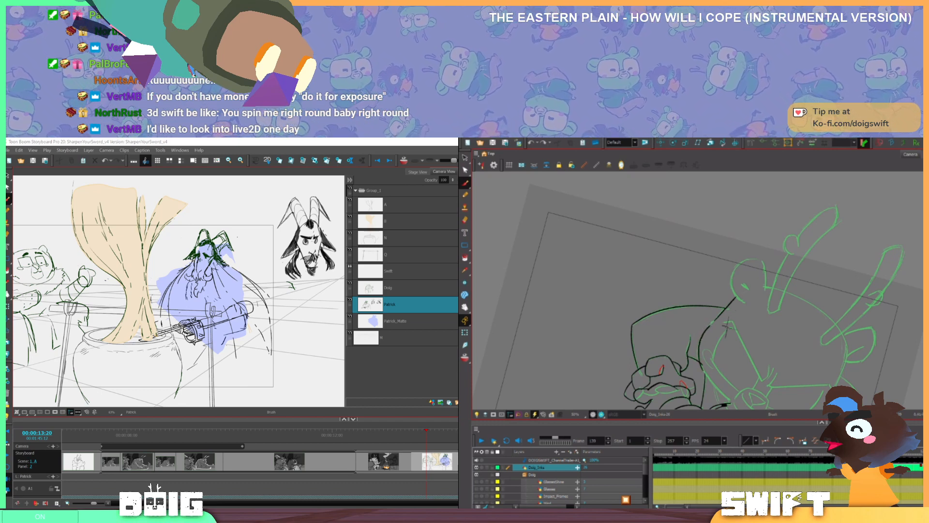
key(ctrl+z)
drag(701, 369, 713, 322)
key(ctrl+z)
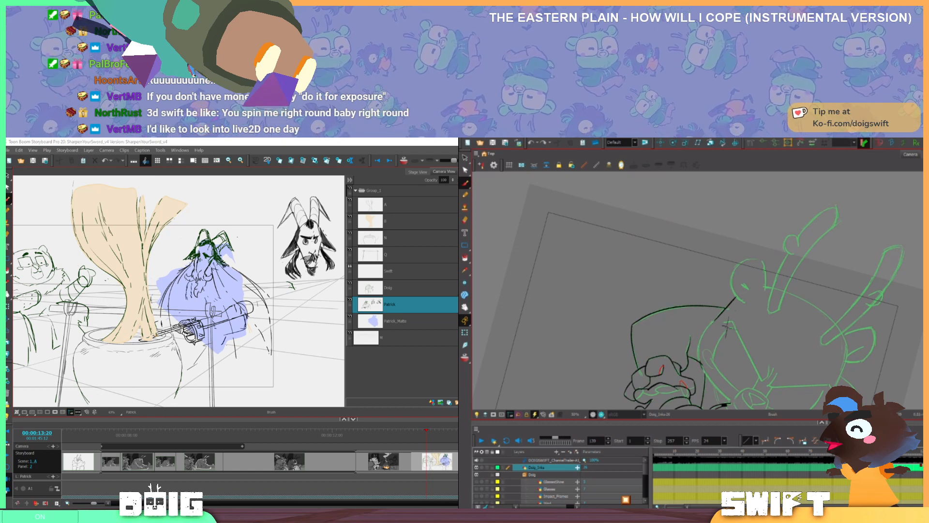
mouse_move(699, 363)
mouse_down()
mouse_move(711, 322)
mouse_move(701, 369)
mouse_up()
key(ctrl+z)
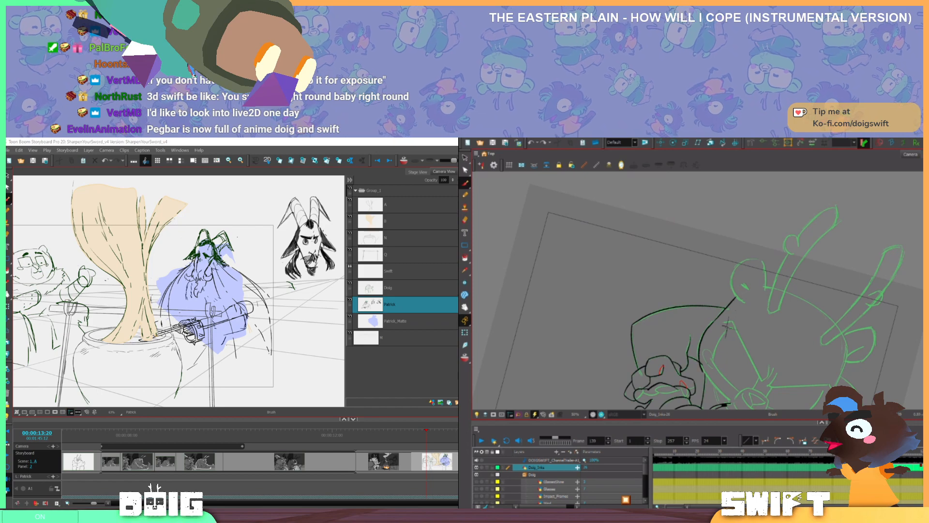
key(ctrl+z)
mouse_move(709, 323)
mouse_down()
mouse_move(698, 359)
mouse_move(733, 358)
mouse_move(689, 346)
mouse_move(699, 373)
mouse_up()
key(ctrl+z)
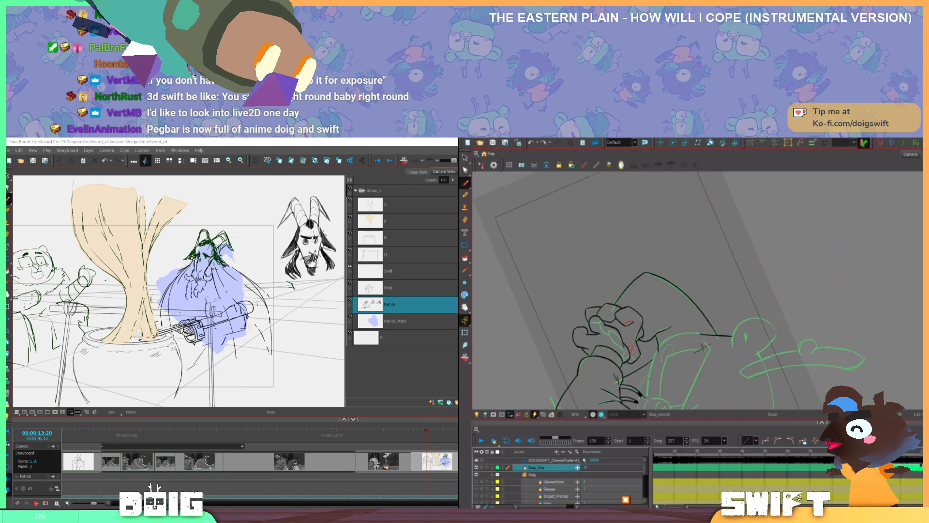
Ink the side of the head from behind the far fist up to the shoulder line, redoing the stroke several times
drag(647, 395, 671, 333)
key(ctrl+z)
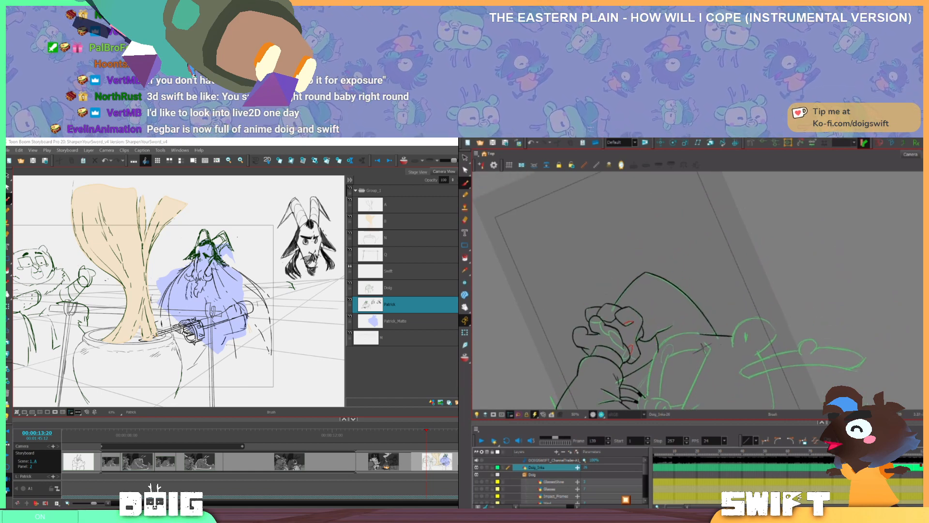
drag(647, 395, 670, 337)
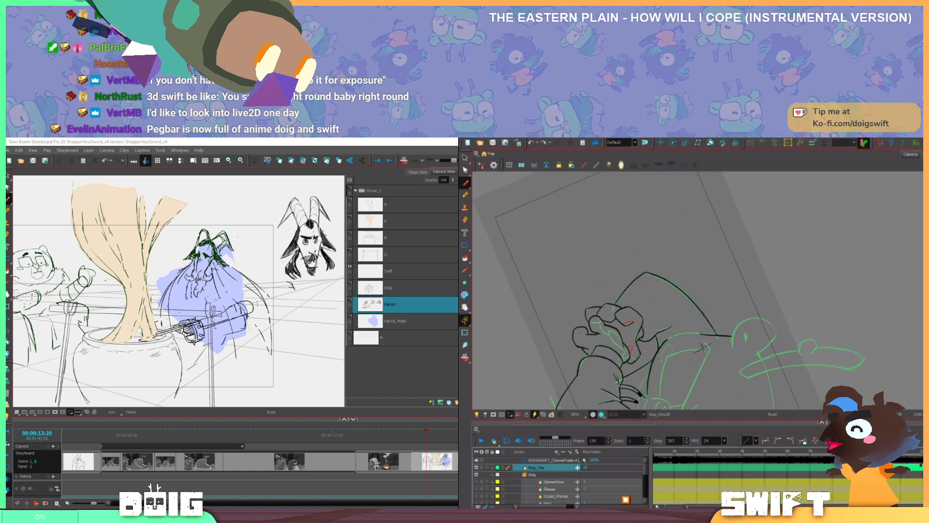
ctrl+click(658, 352)
drag(702, 313, 729, 318)
drag(725, 367, 744, 332)
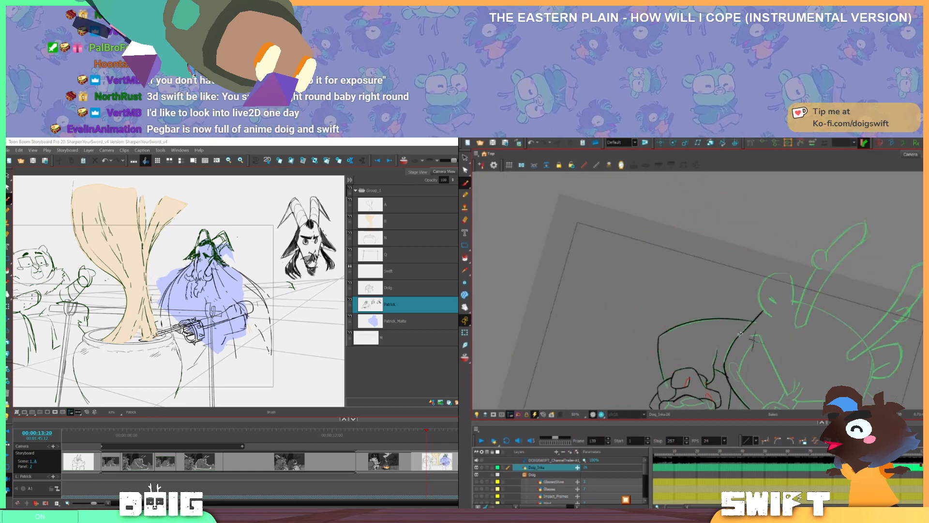
key(ctrl+z)
drag(725, 368, 747, 330)
key(ctrl+z)
key(ctrl+z)
key(alt+b)
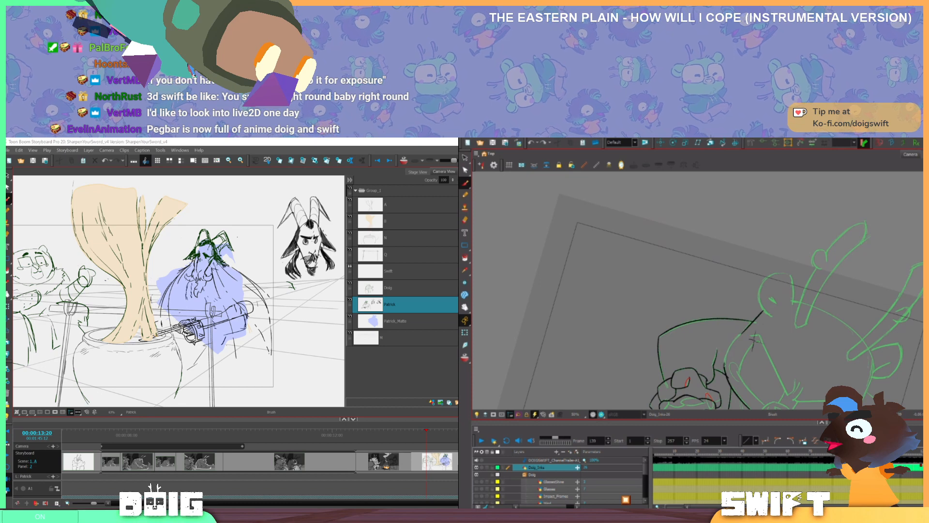
mouse_move(724, 367)
mouse_down()
mouse_move(740, 334)
mouse_move(726, 347)
mouse_move(724, 375)
mouse_up()
key(ctrl+z)
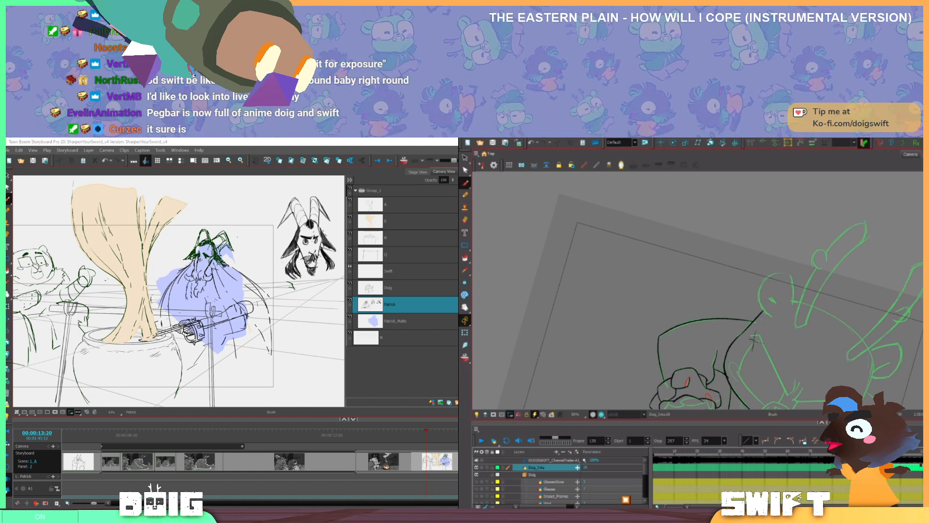
Select the inked stroke along the side of the head, adjust its placement, and return to the Brush
click(734, 340)
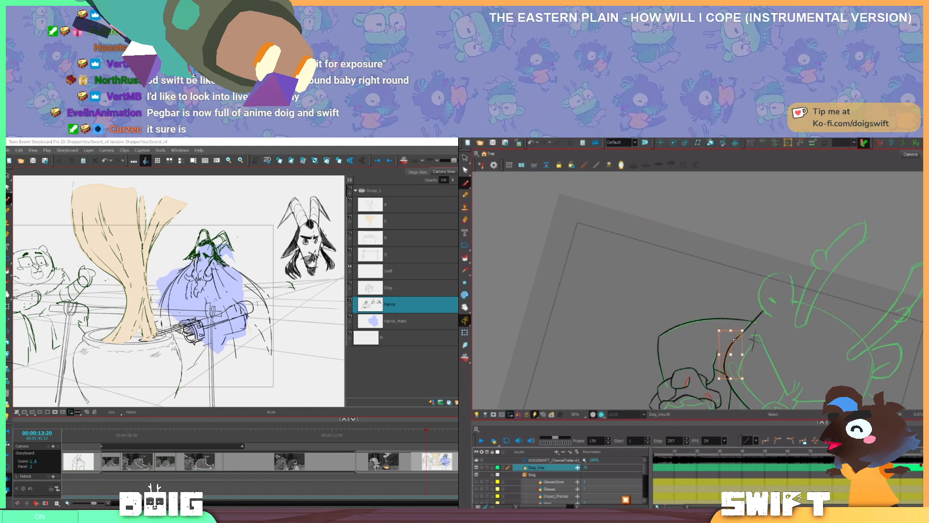
drag(731, 375, 752, 371)
click(765, 347)
key(alt+b)
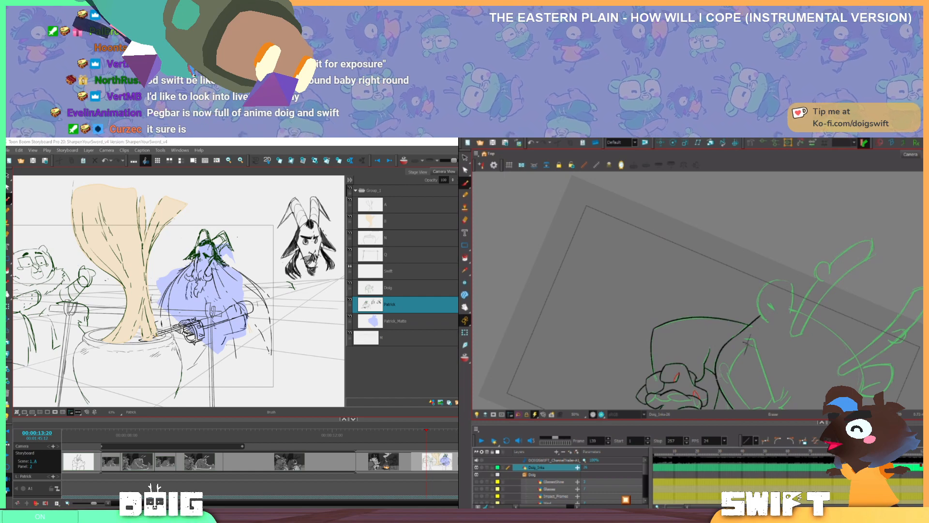
drag(785, 393, 753, 314)
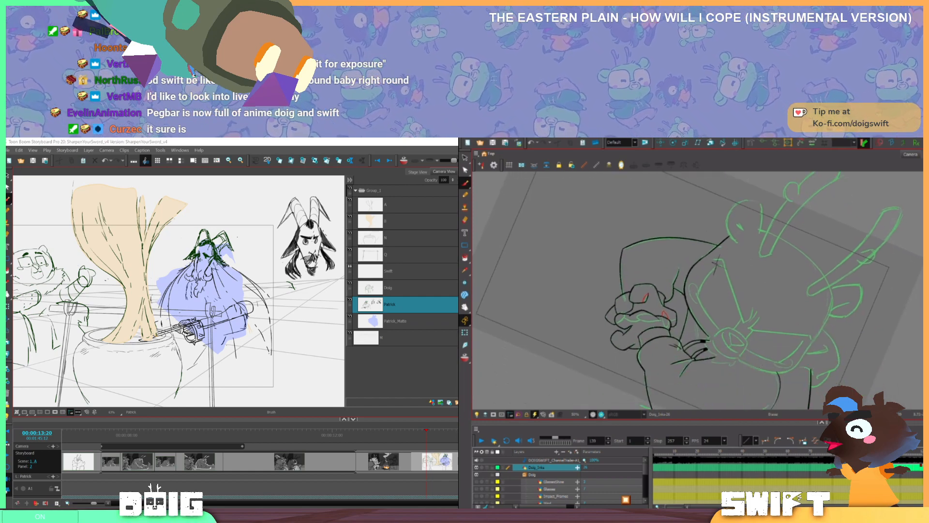
mouse_move(756, 376)
mouse_down()
mouse_move(807, 309)
mouse_move(805, 297)
mouse_move(731, 359)
mouse_move(748, 427)
mouse_up()
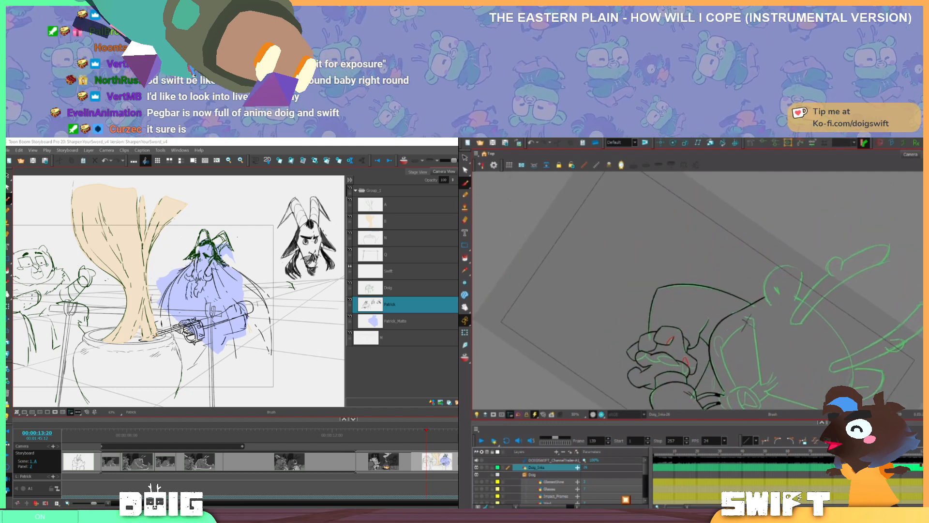
Extend the head outline along the jaw toward the fingers at the chest with the Brush, undoing the faulty strokes
drag(775, 381, 726, 394)
drag(720, 360, 744, 373)
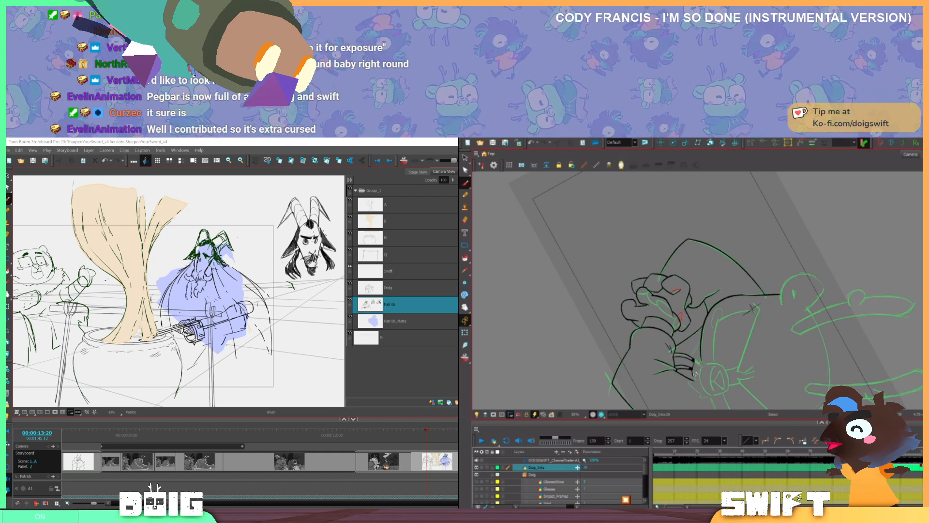
key(ctrl+z)
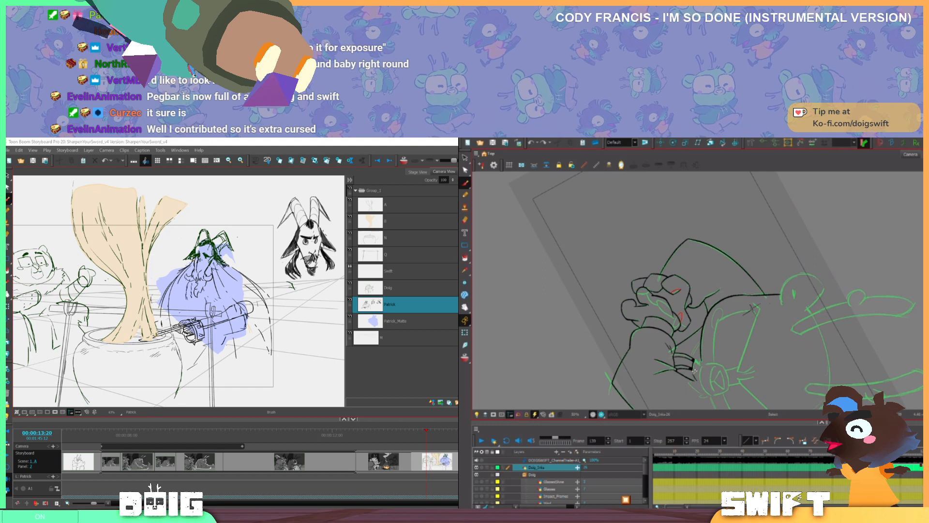
key(alt+b)
key(ctrl+z)
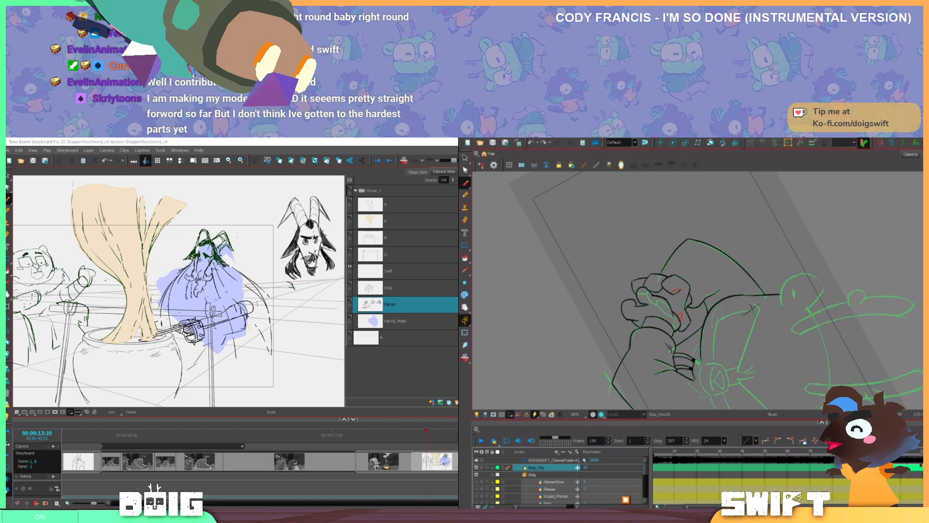
mouse_move(708, 362)
mouse_down()
mouse_move(679, 348)
mouse_move(705, 359)
mouse_up()
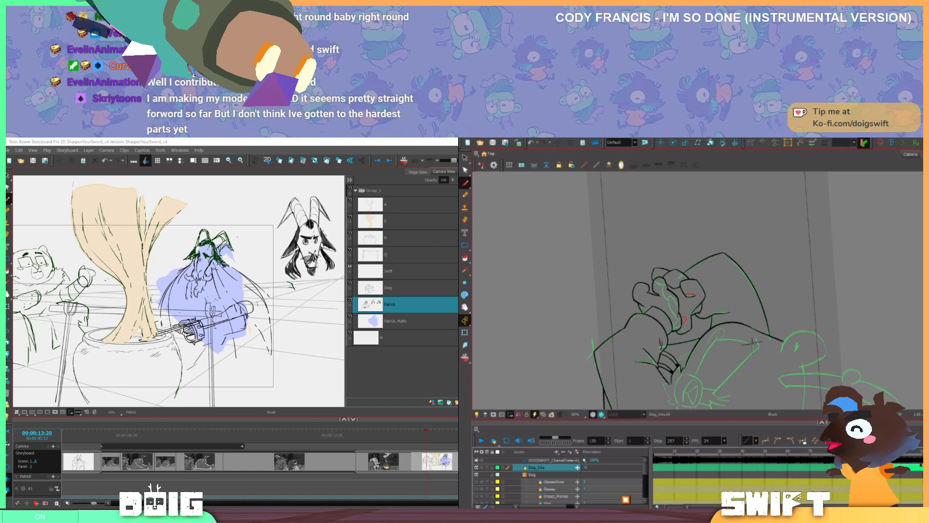
Try a short ink stroke under the chin beside the fingers and undo it
key(ctrl+alt)
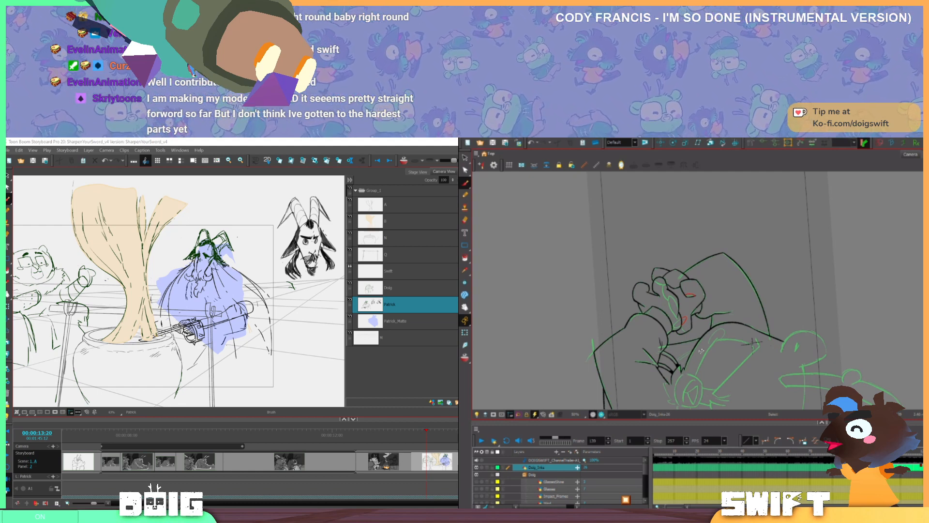
drag(753, 343, 815, 293)
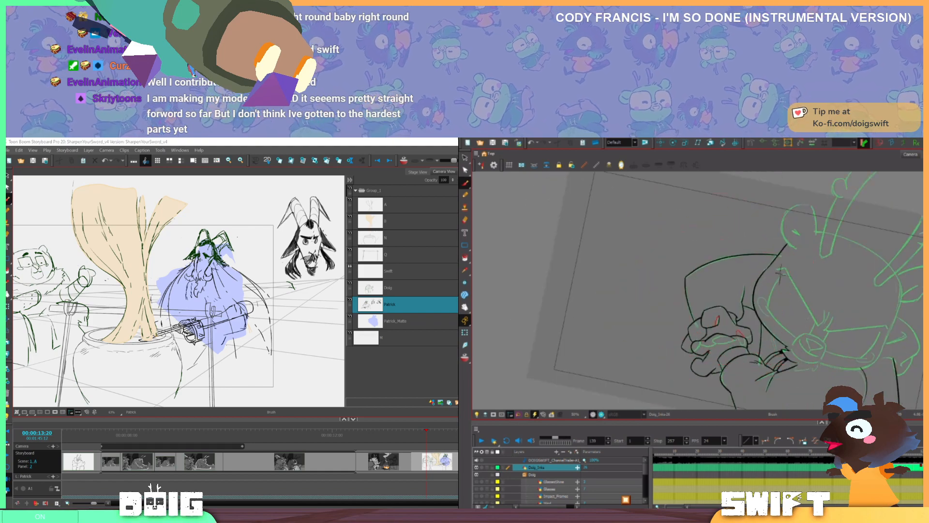
drag(803, 335, 746, 321)
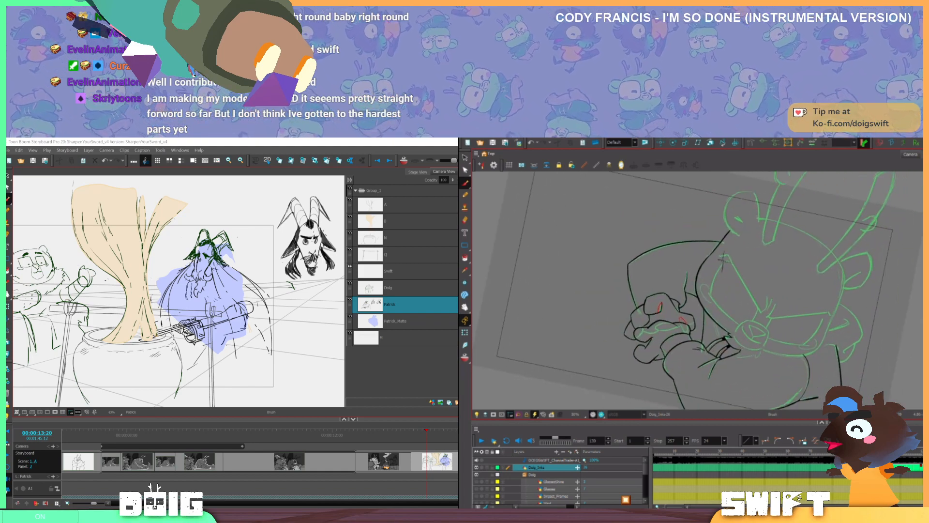
mouse_move(753, 354)
mouse_down()
mouse_move(797, 300)
mouse_move(761, 344)
mouse_up()
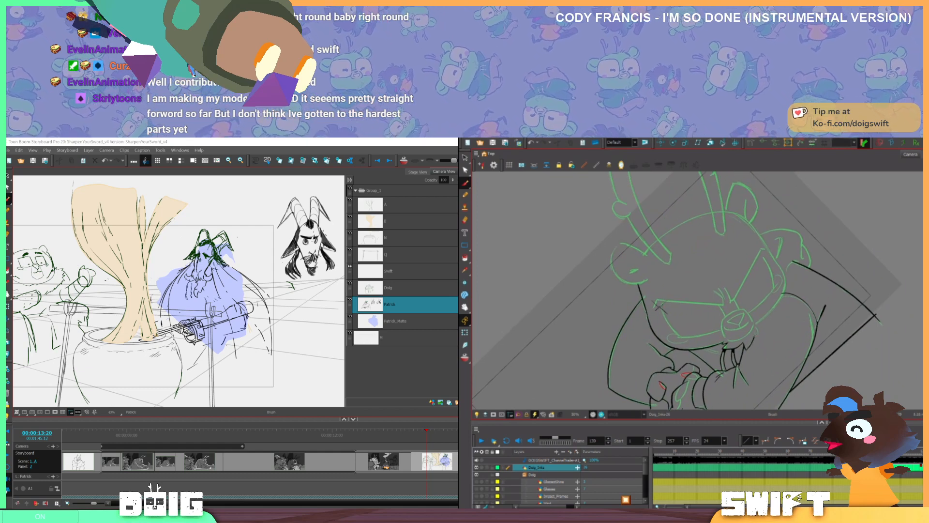
key(ctrl+z)
key(ctrl+z)
key(ctrl+z)
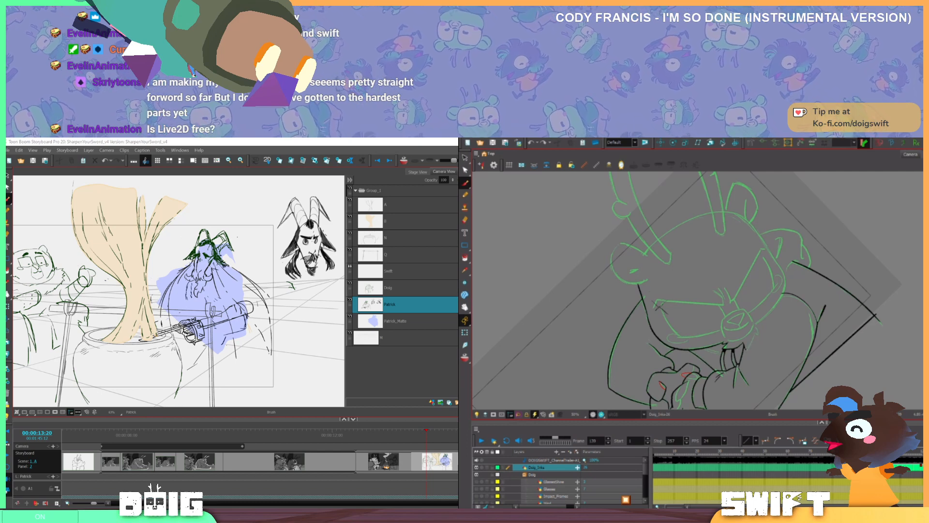
key(alt+s)
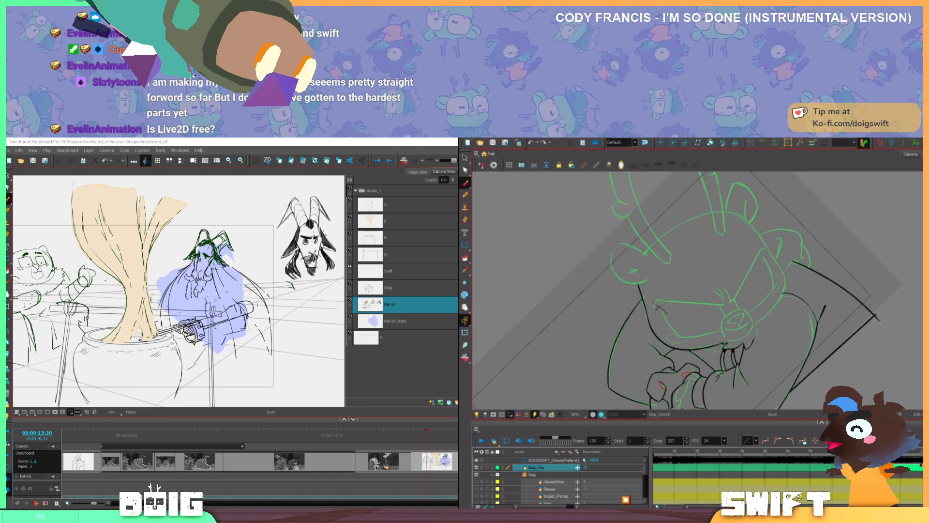
mouse_move(758, 345)
mouse_down()
mouse_move(723, 352)
mouse_move(730, 362)
mouse_move(768, 310)
mouse_up()
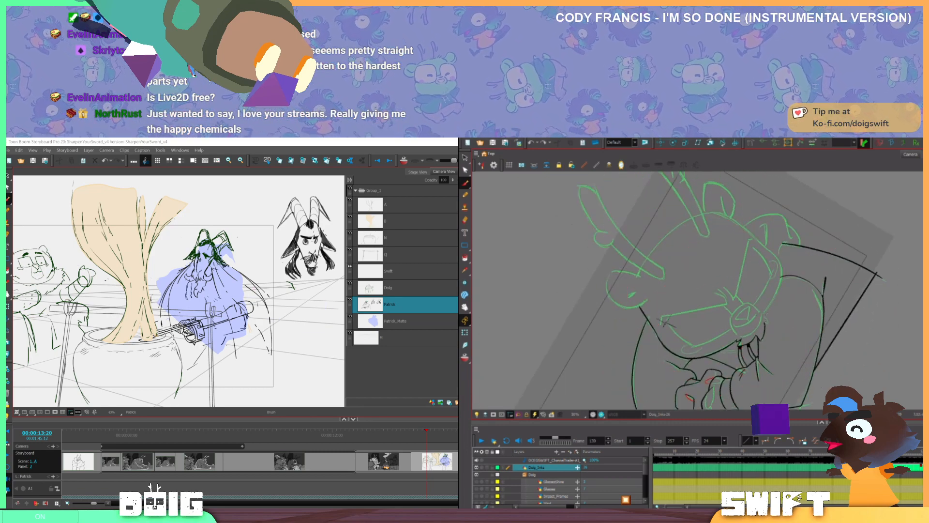
drag(741, 374, 672, 362)
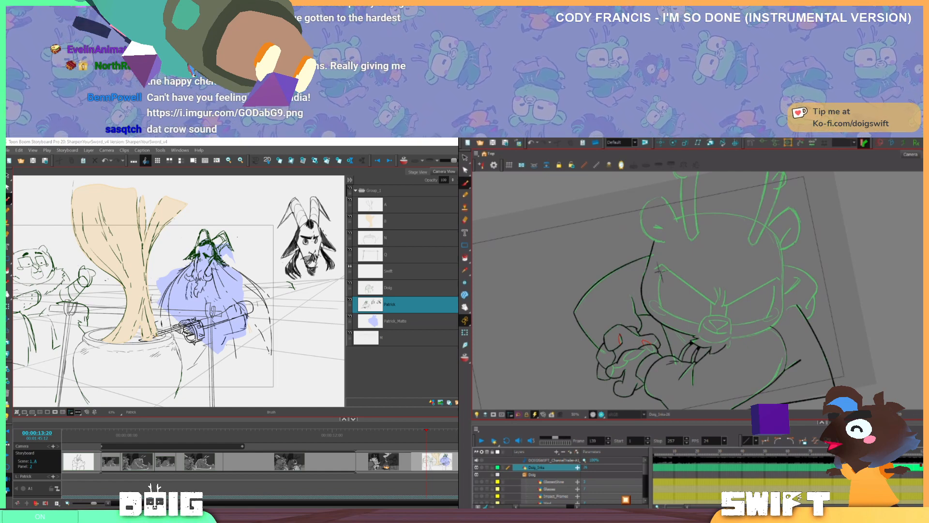
View the linked imgur picture in the browser and return to Harmony
mouse_move(459, 189)
mouse_down()
mouse_move(621, 146)
mouse_move(615, 139)
mouse_up()
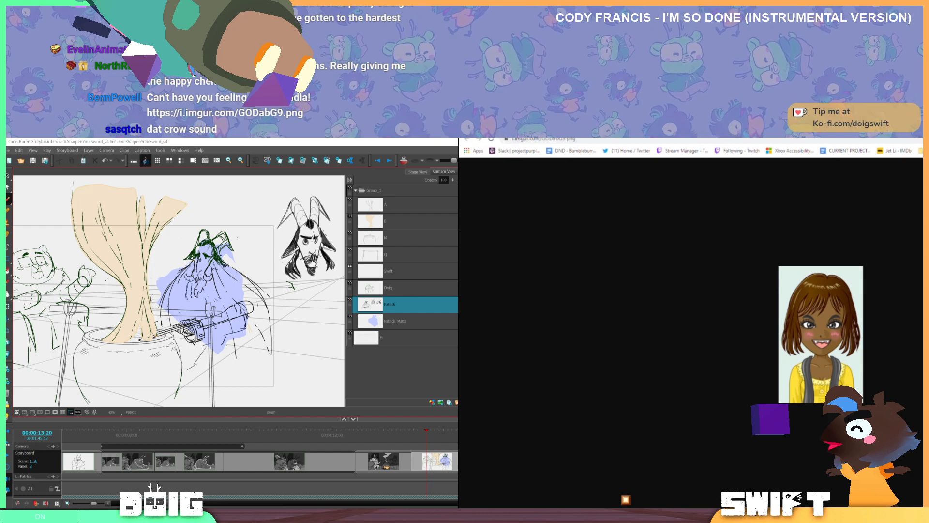
key(alt+Tab)
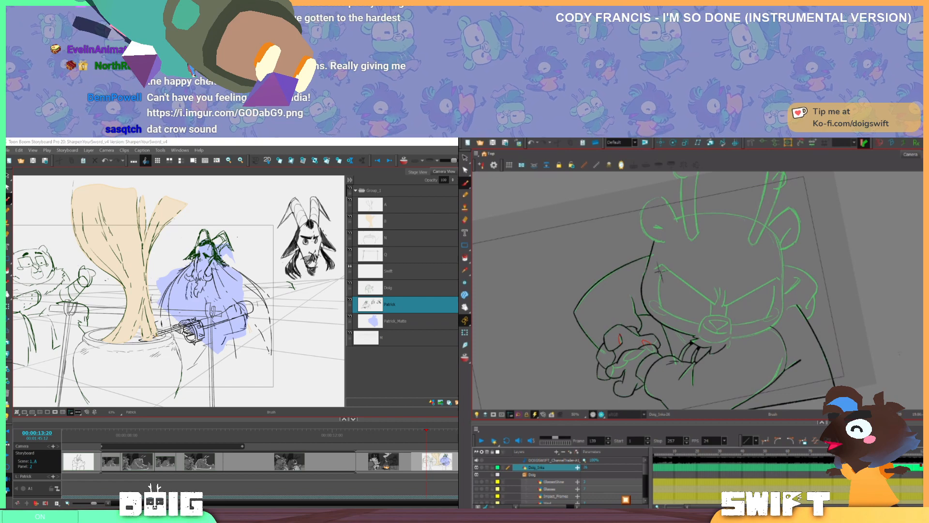
Flip back and forth between the current drawing and the neighbouring inked one to compare the character's head and arms
key(period)
key(comma)
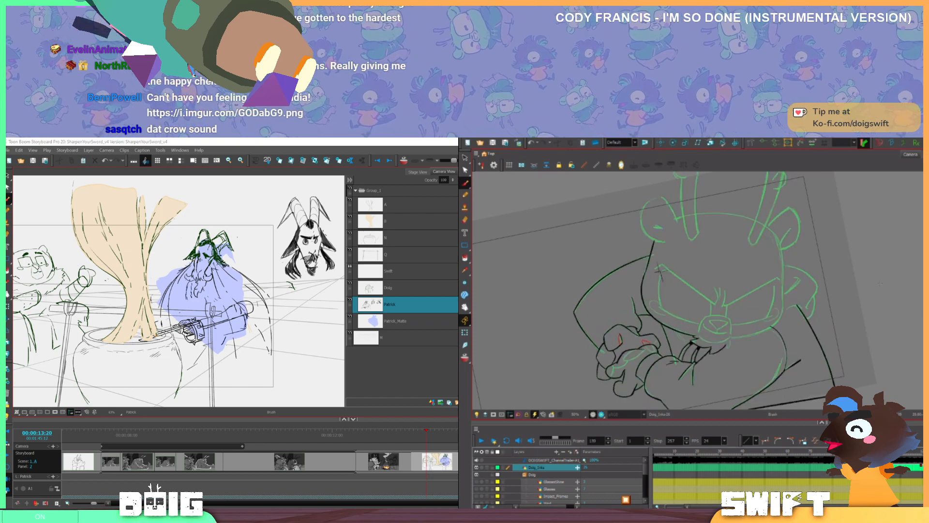
key(period)
key(comma)
key(period)
key(period)
key(comma)
key(period)
key(comma)
key(period)
key(comma)
key(period)
key(comma)
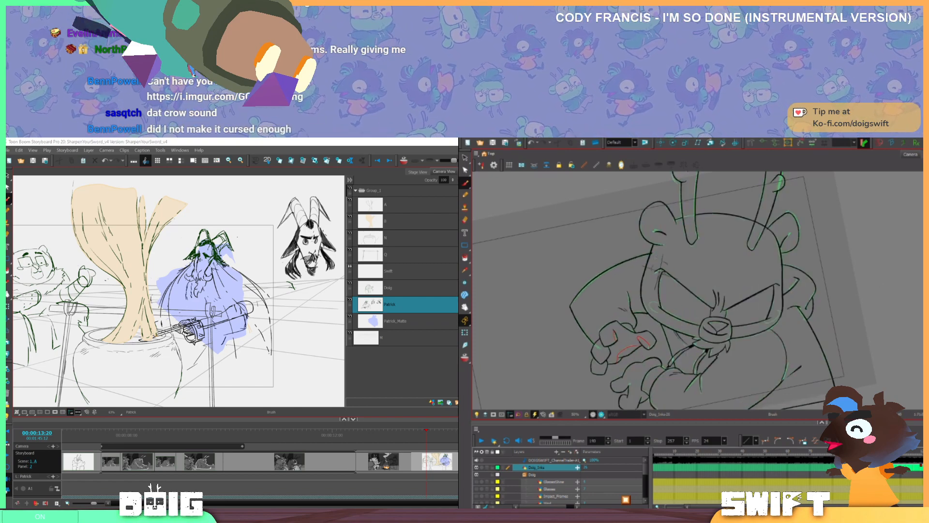
Ink the chin fur beneath the muzzle beside the fingers, checking the neighbouring drawing and undoing the faulty strokes
key(comma)
key(period)
key(comma)
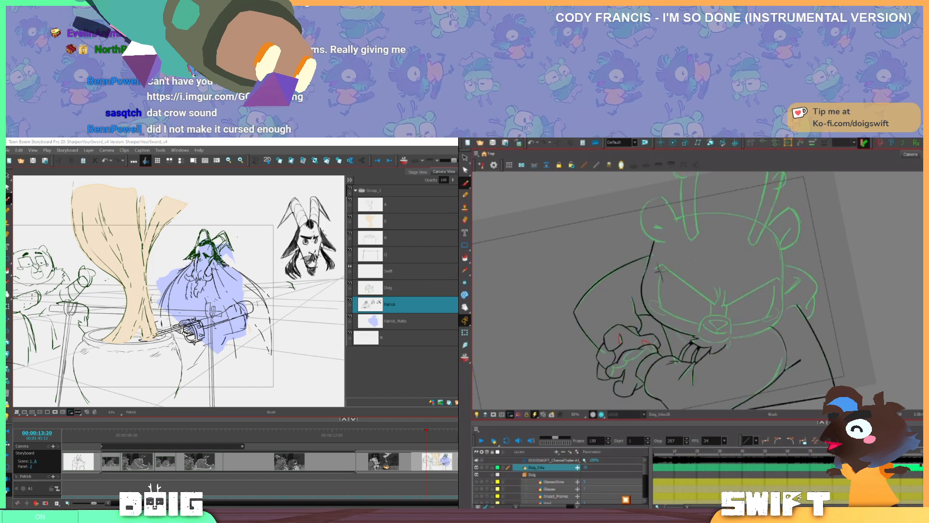
drag(770, 257, 760, 333)
drag(694, 296, 694, 356)
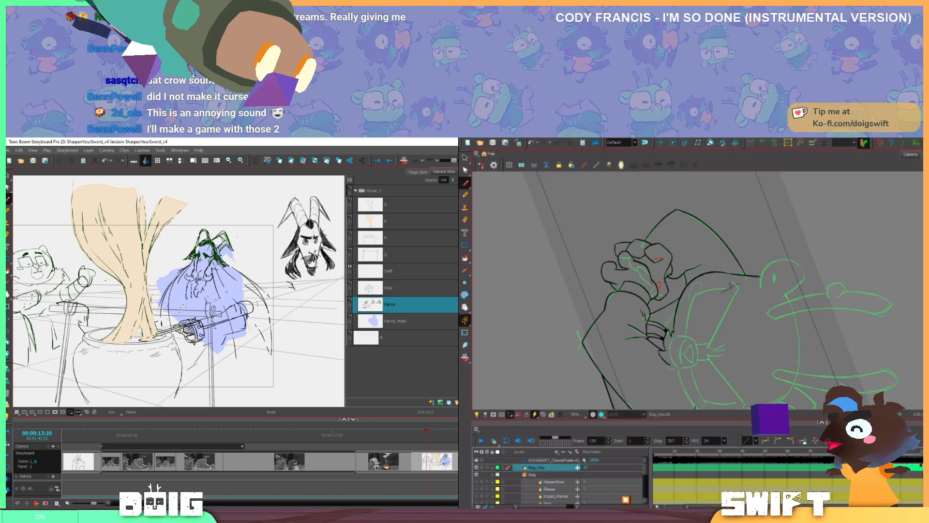
drag(736, 261, 690, 271)
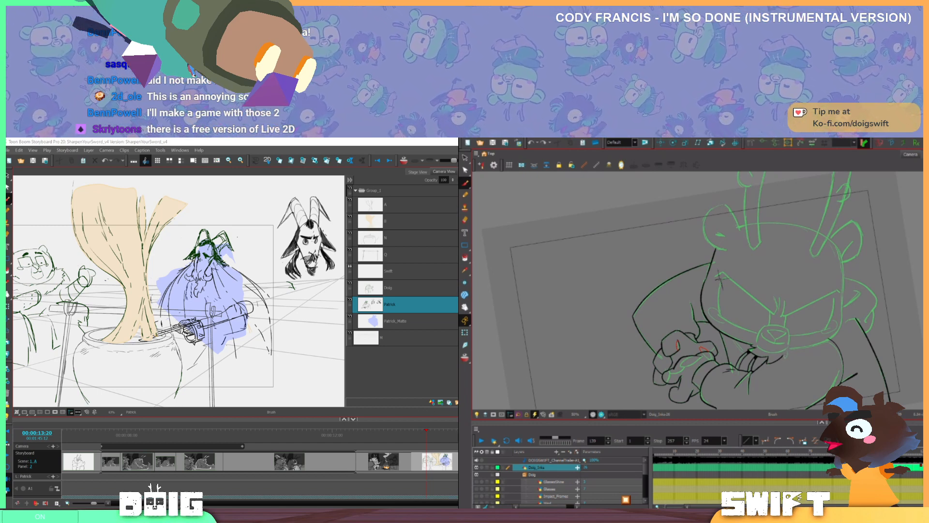
key(ctrl+z)
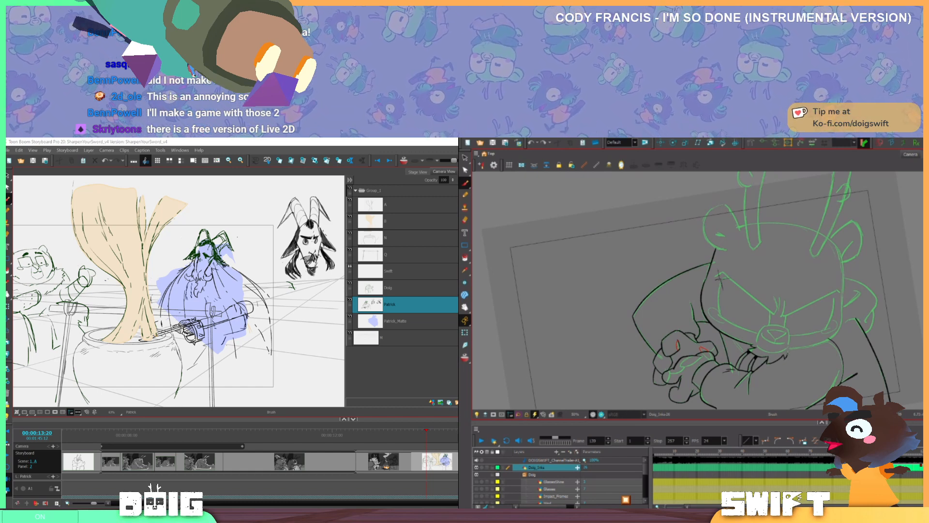
key(ctrl+z)
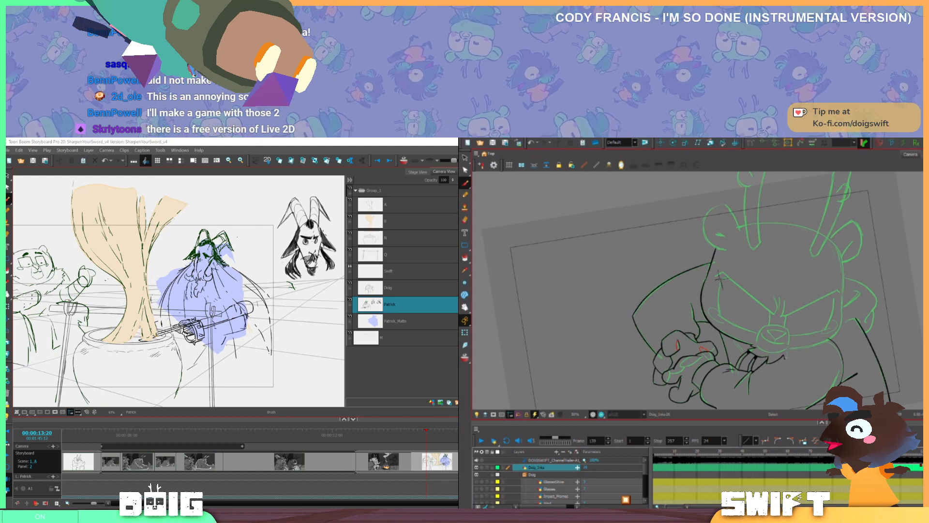
Step through the shot's other drawings and return to the current one to compare the character's pose and head
mouse_move(807, 345)
mouse_down()
mouse_move(802, 359)
mouse_move(839, 333)
mouse_move(838, 246)
mouse_up()
key(f)
key(g)
key(f)
key(g)
key(f)
key(g)
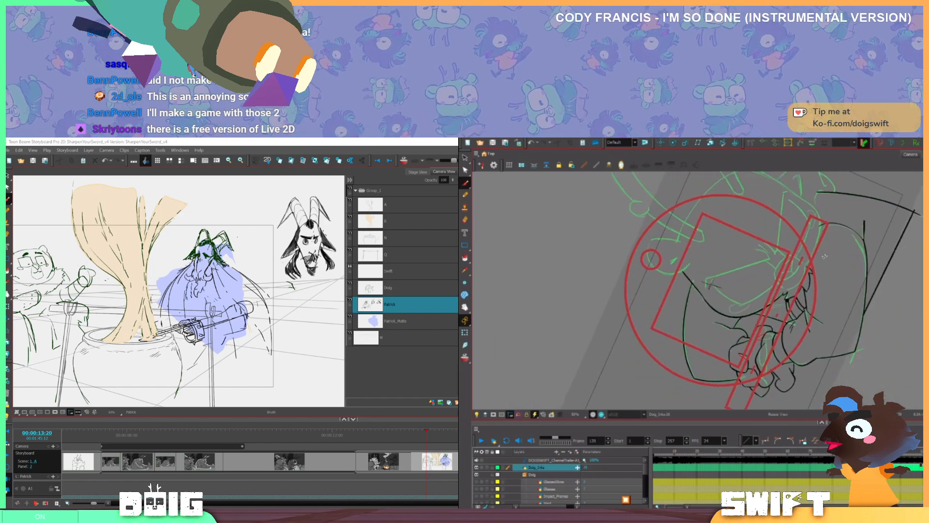
drag(817, 284, 773, 372)
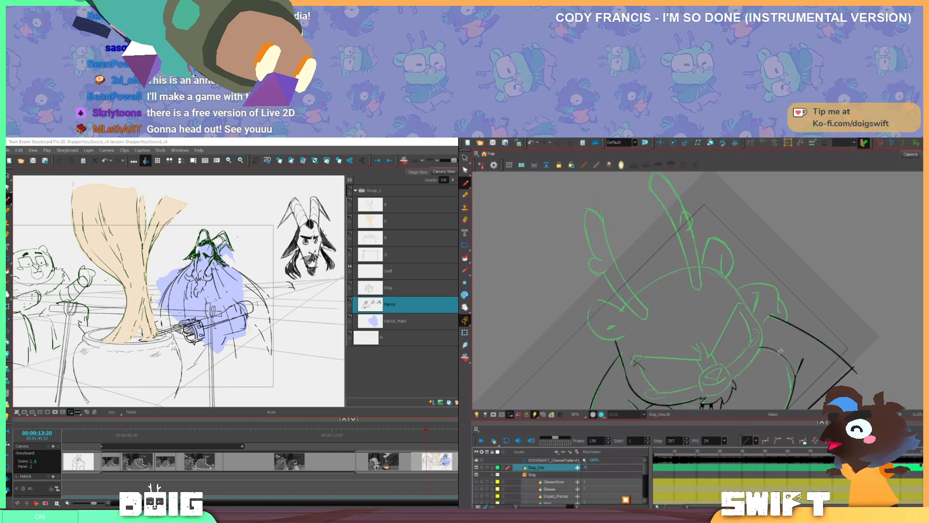
drag(797, 330, 771, 366)
key(.)
key(ctrl+z)
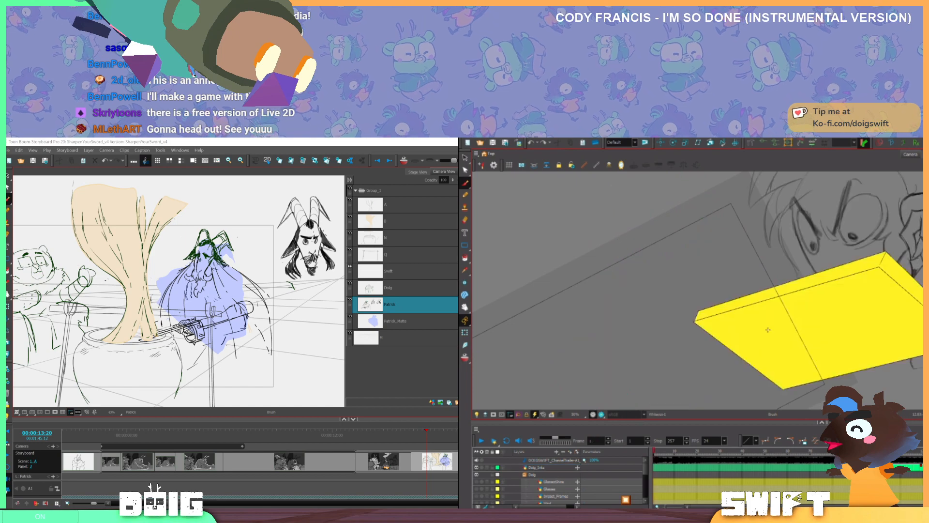
key(ctrl+shift+z)
key(ctrl+shift+z)
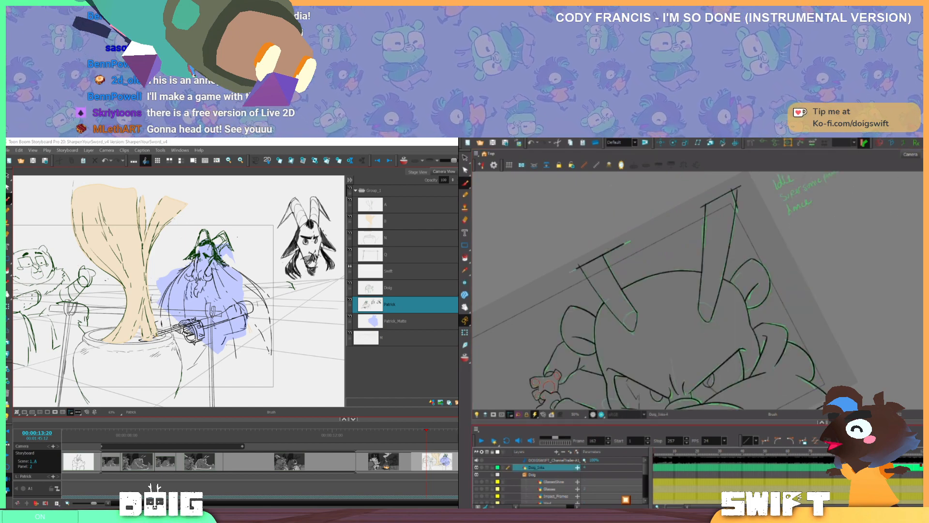
key(f)
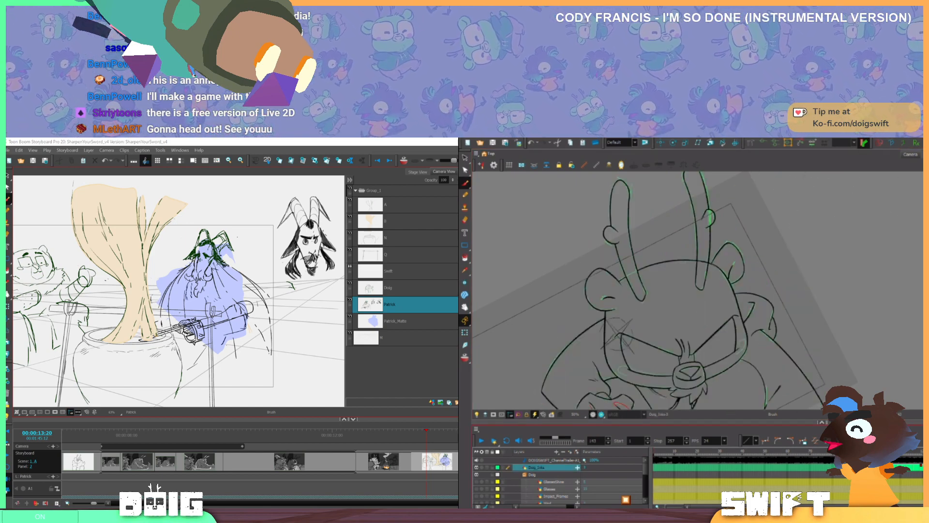
key(f)
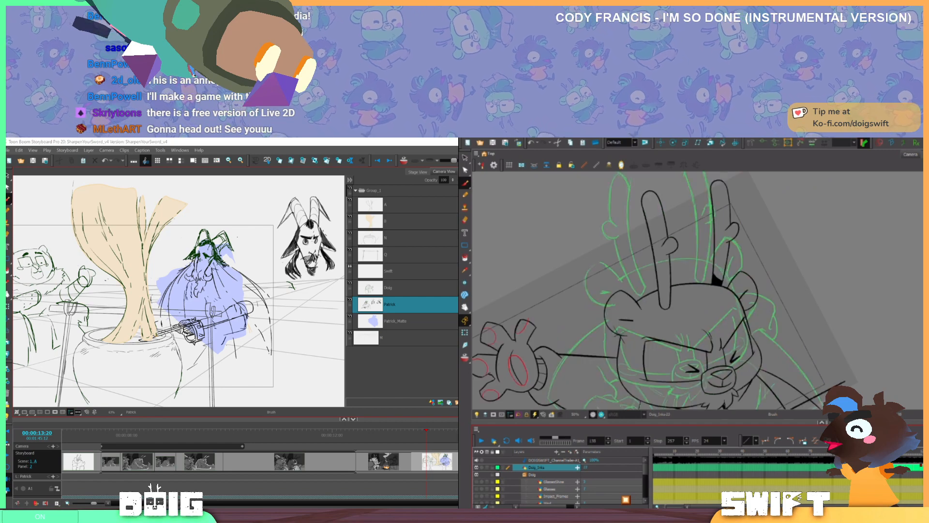
key(alt+o)
key(period)
key(period)
key(period)
key(period)
key(period)
key(period)
key(period)
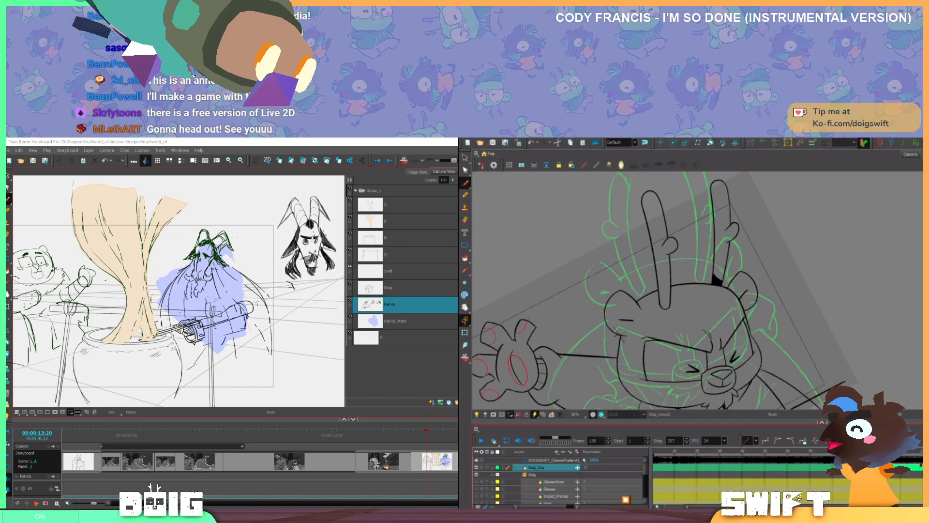
key(f)
key(g)
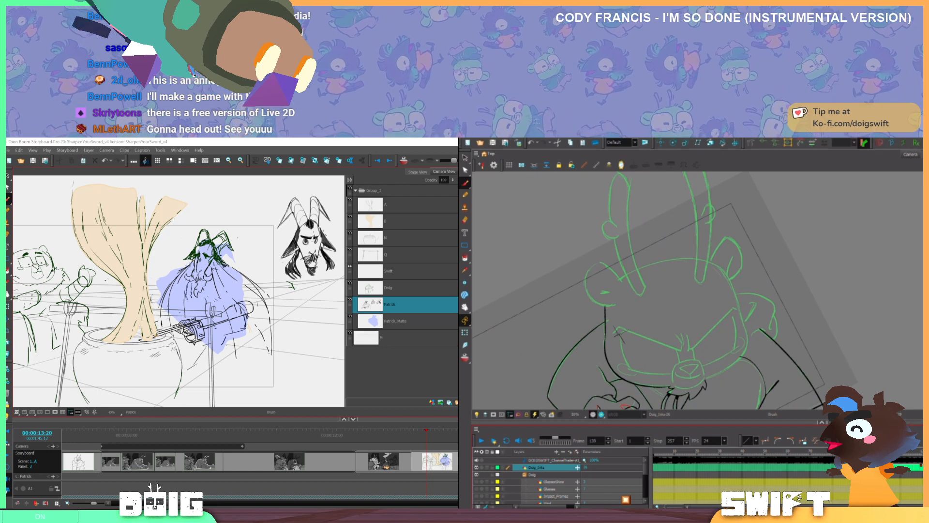
key(comma)
key(comma)
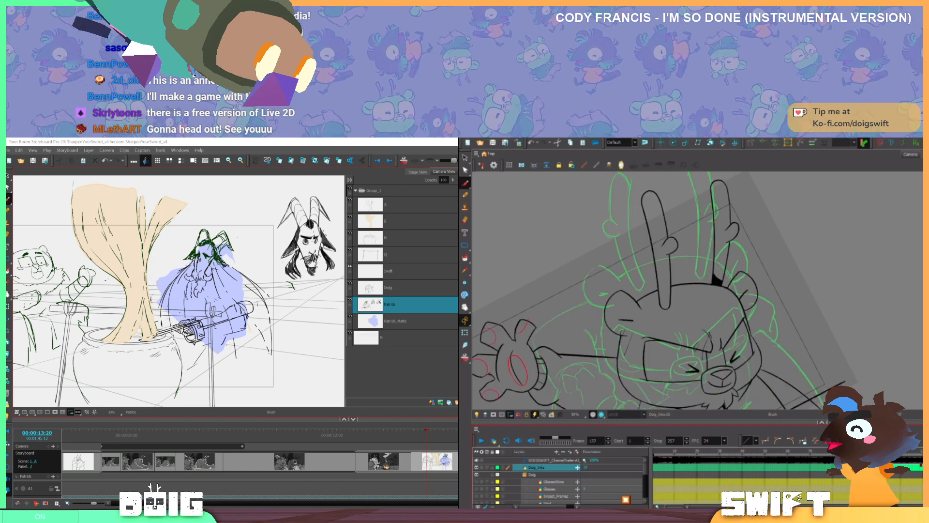
key(period)
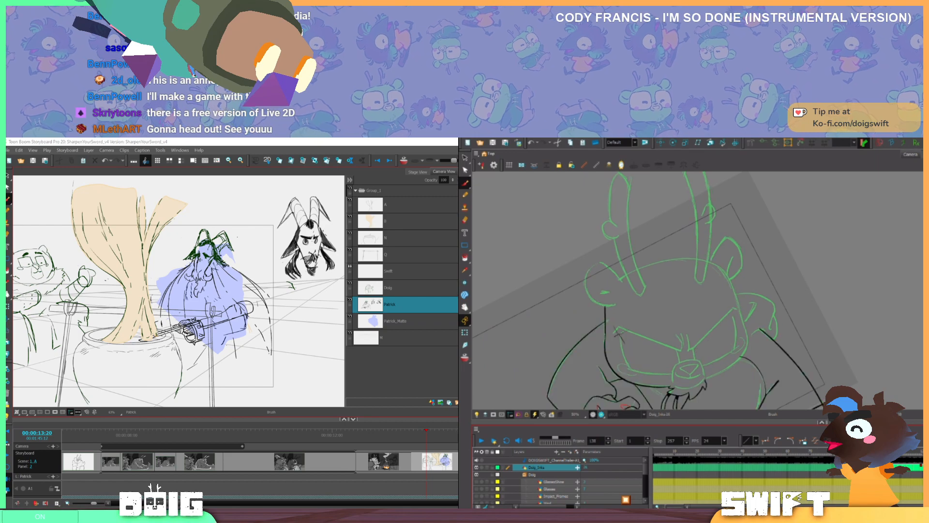
Ink the far side of the head below the ear, comparing with the neighbouring drawing and undoing the faulty stroke
drag(838, 371, 808, 403)
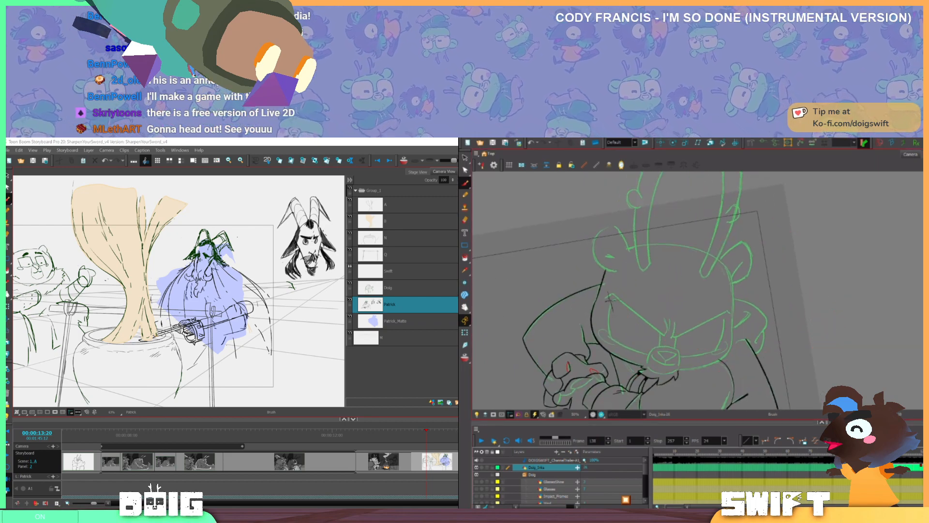
key(comma)
key(period)
key(comma)
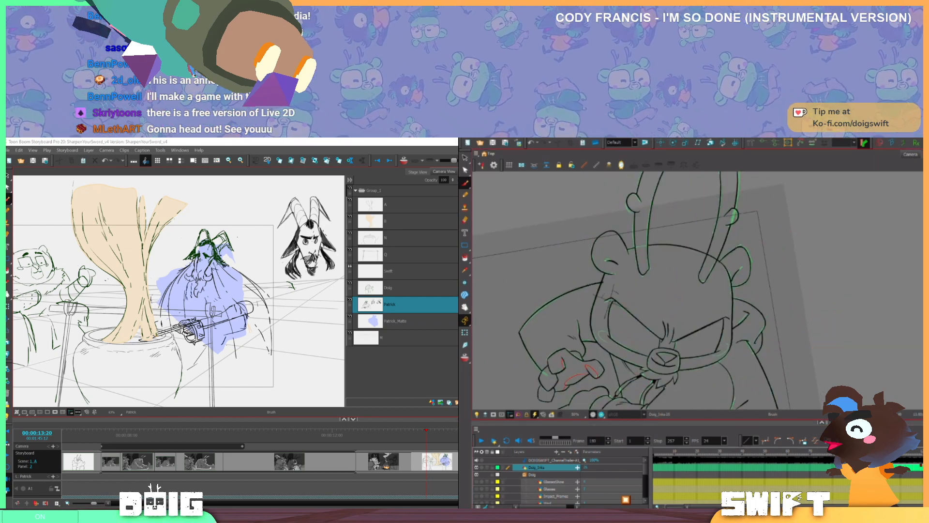
key(period)
key(comma)
key(period)
key(period)
key(comma)
key(comma)
key(period)
key(comma)
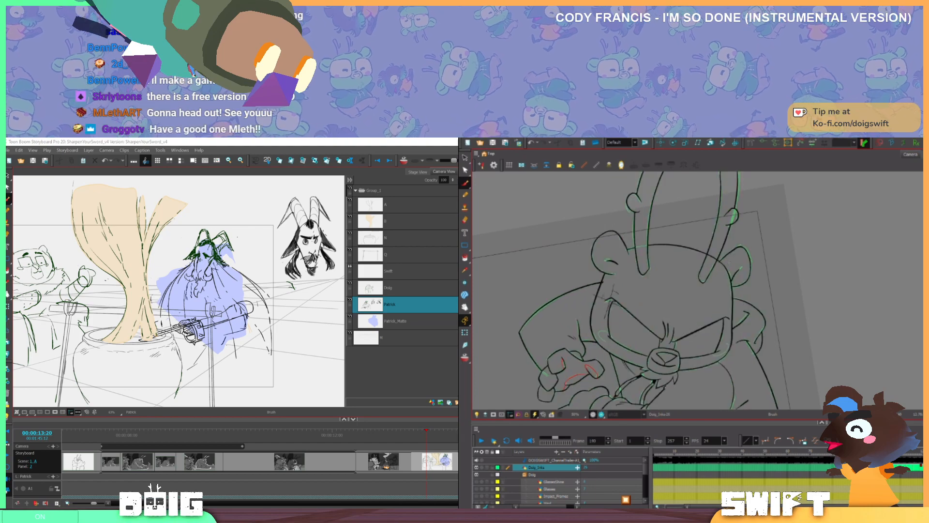
key(period)
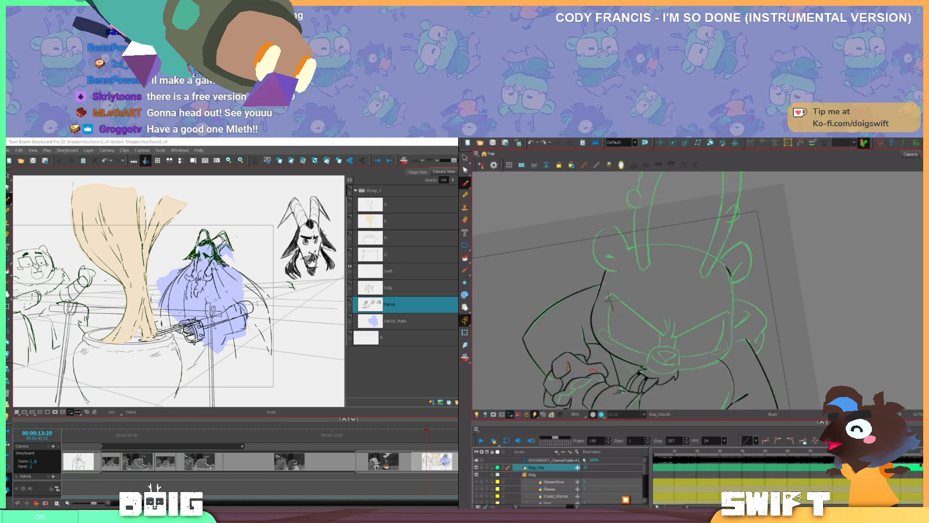
key(ctrl+z)
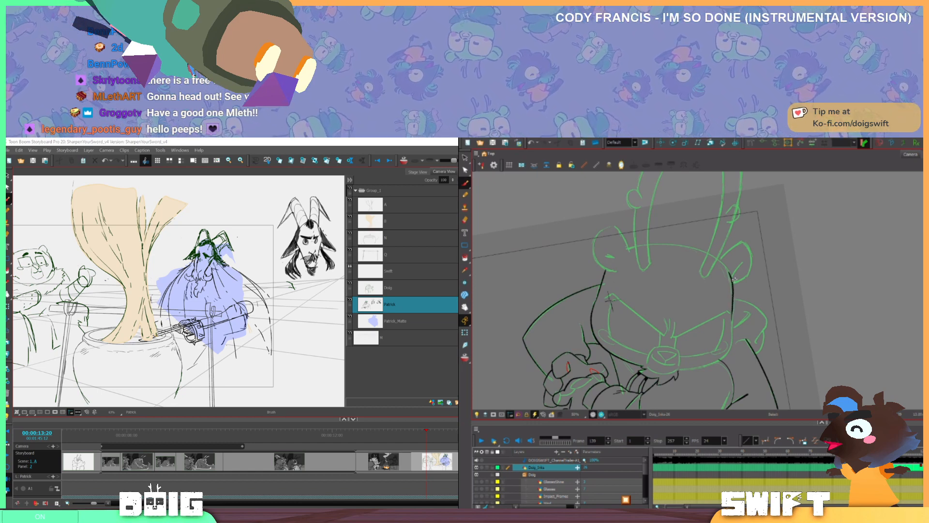
Select the new stroke on the far side of the head and nudge it slightly upward over the rough
click(732, 295)
drag(733, 321, 735, 321)
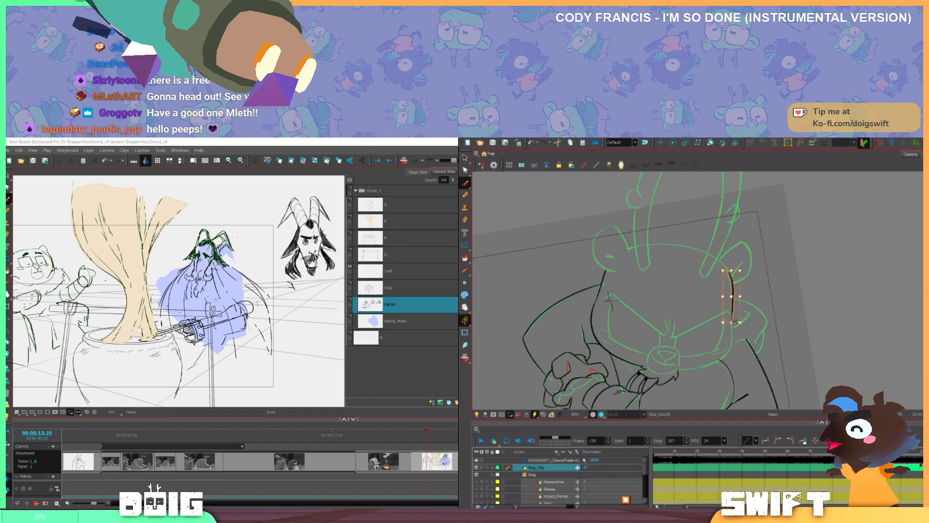
key(Delete)
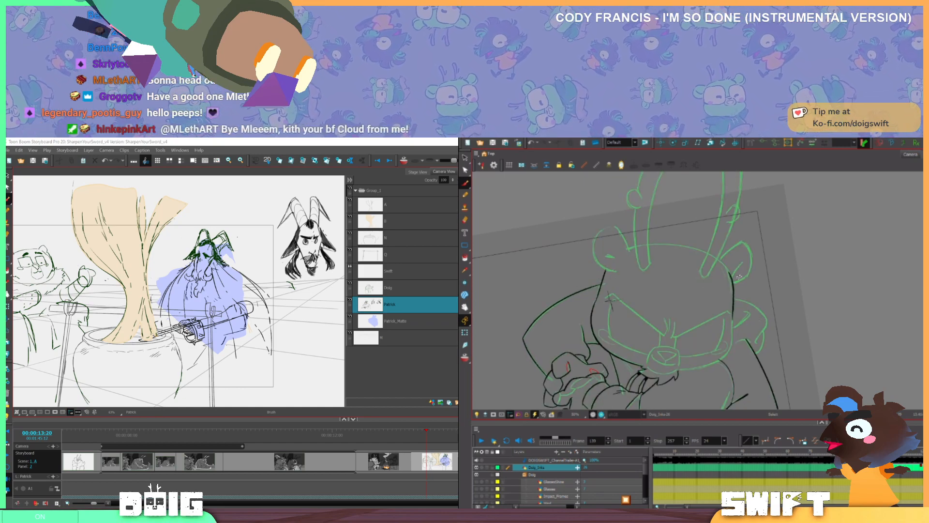
drag(734, 292, 734, 290)
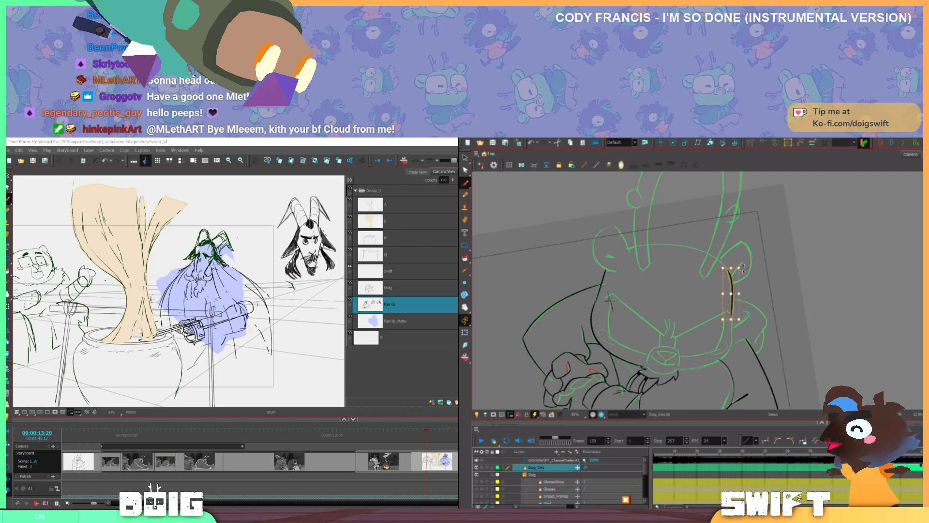
click(743, 267)
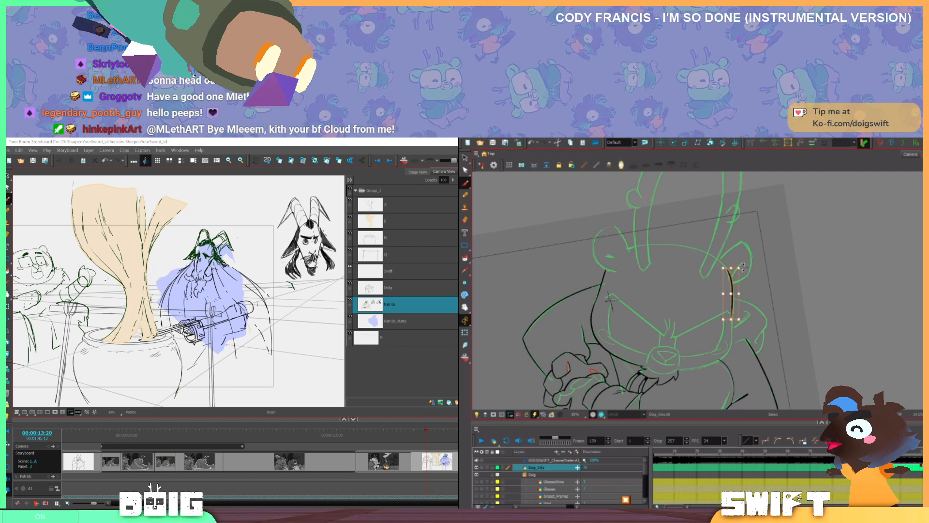
click(731, 292)
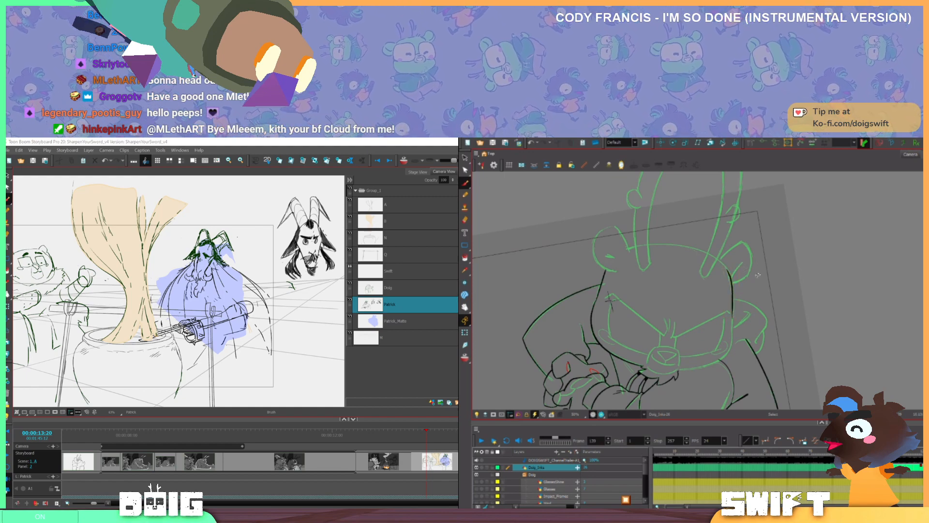
Check the far head line against the neighbouring drawing and slightly adjust the selected stroke to fit the rough
key(comma)
key(period)
key(comma)
key(period)
key(comma)
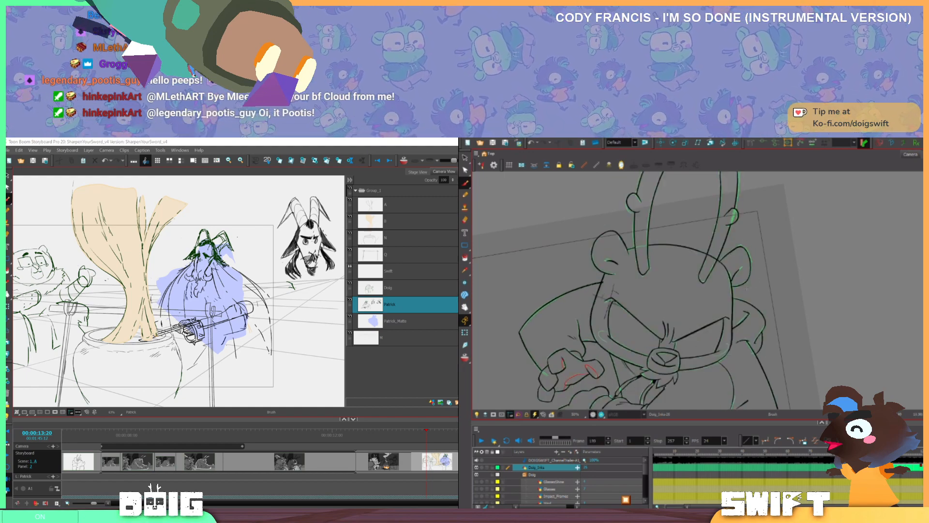
key(period)
key(comma)
key(period)
key(comma)
key(period)
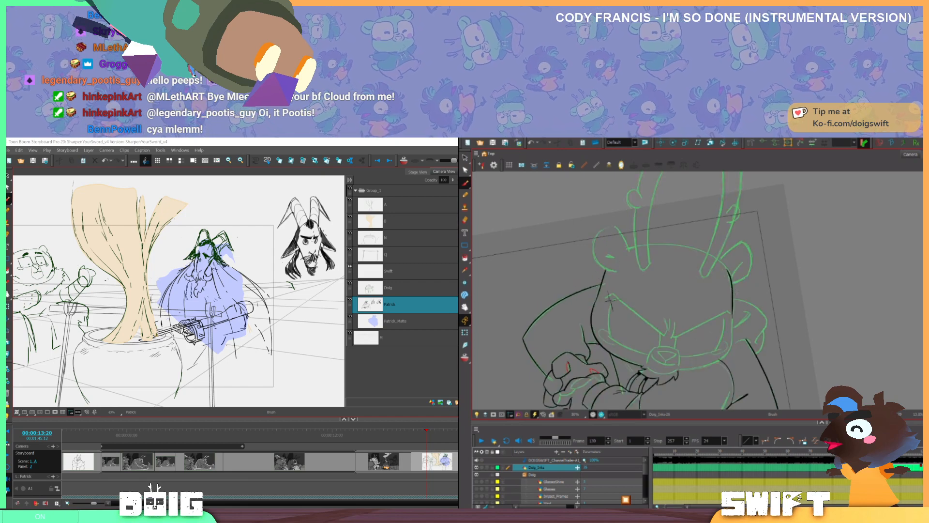
key(comma)
key(period)
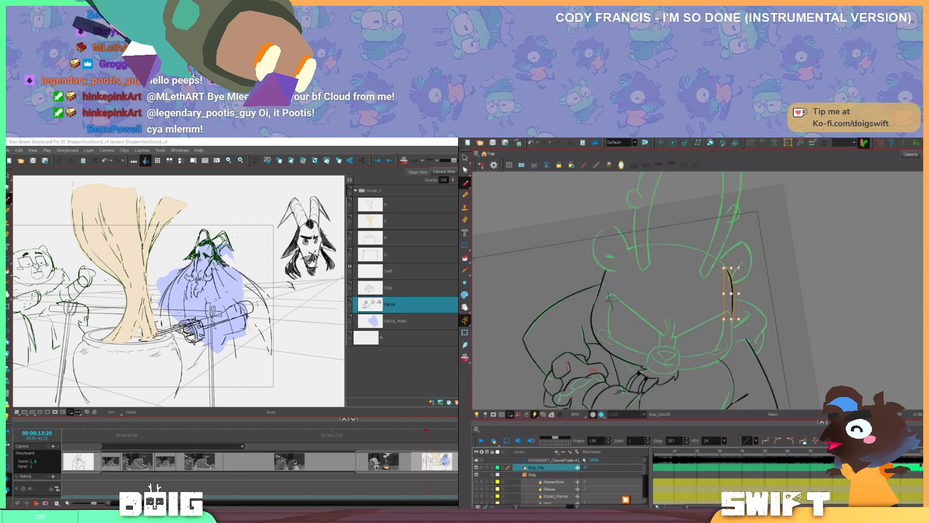
drag(738, 264, 732, 282)
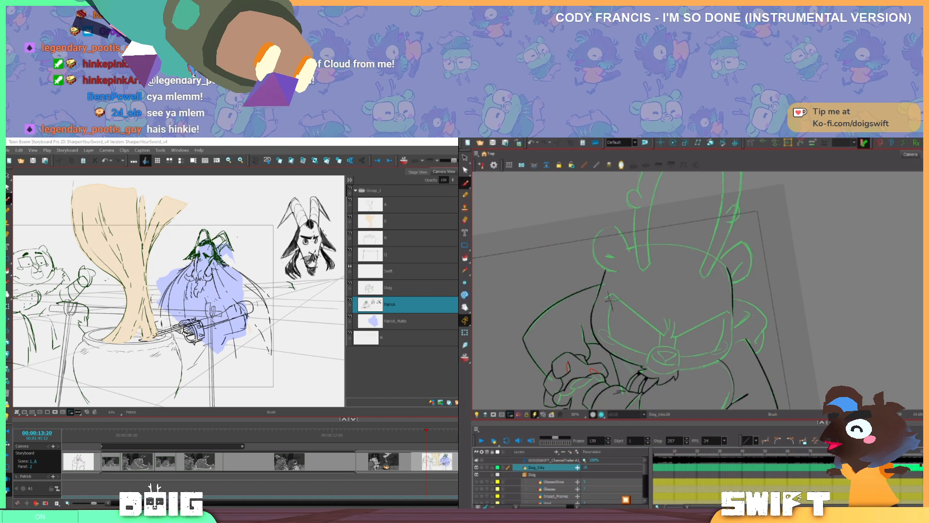
Ink the jaw line from the chin fur toward the far cheek with the Brush
key(ctrl+alt)
drag(752, 352, 741, 362)
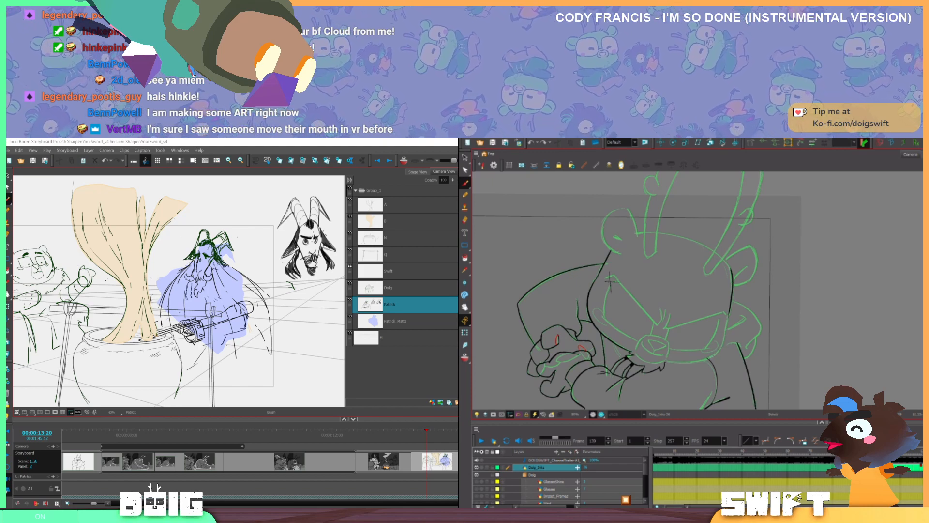
drag(720, 351, 663, 264)
drag(723, 257, 688, 335)
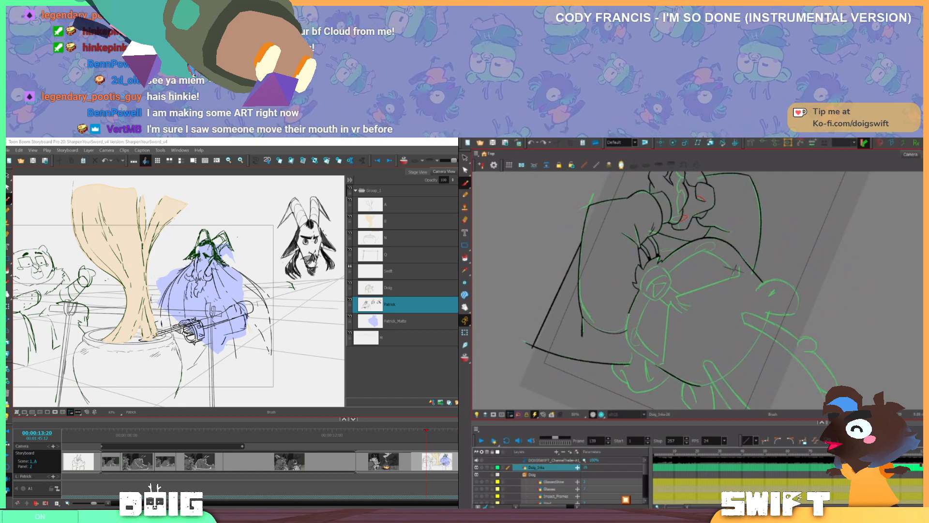
Try deleting the new jaw stroke beside the muzzle and undo the deletion
key(alt+s)
click(628, 319)
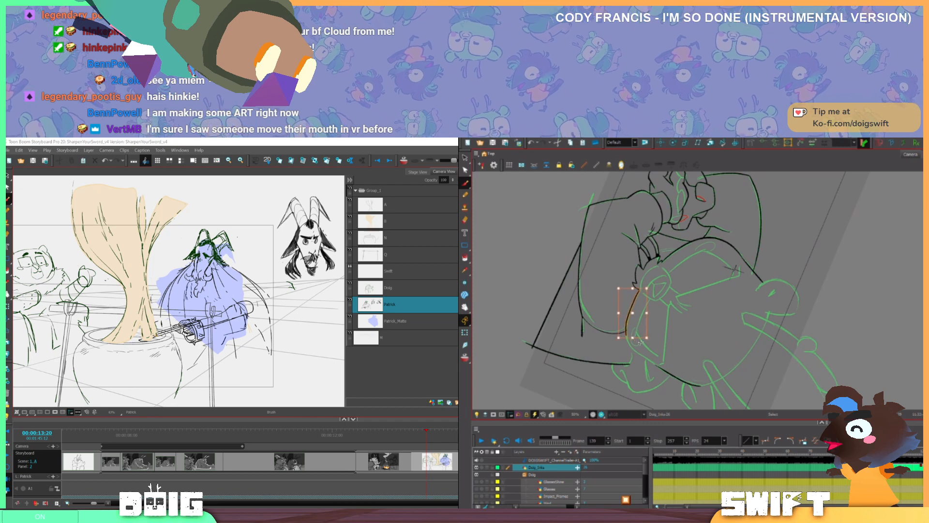
key(Delete)
key(ctrl+z)
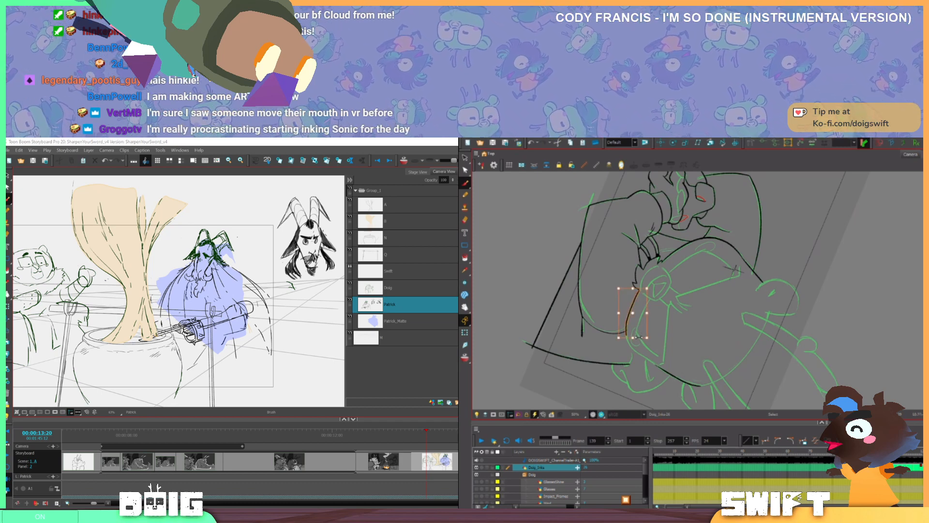
Ink the far cheek corner with the Brush, joining the jaw line to the far side of the head
key(alt+b)
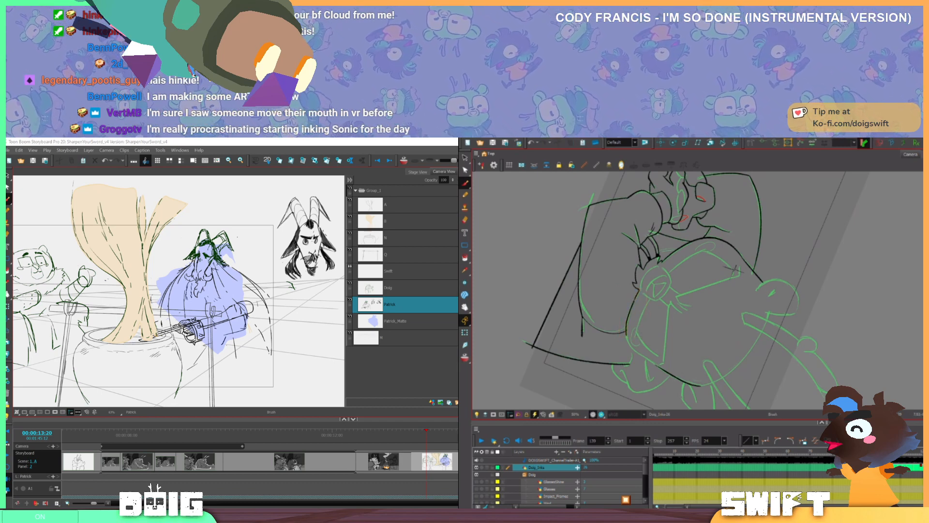
drag(790, 319, 751, 362)
drag(677, 282, 664, 332)
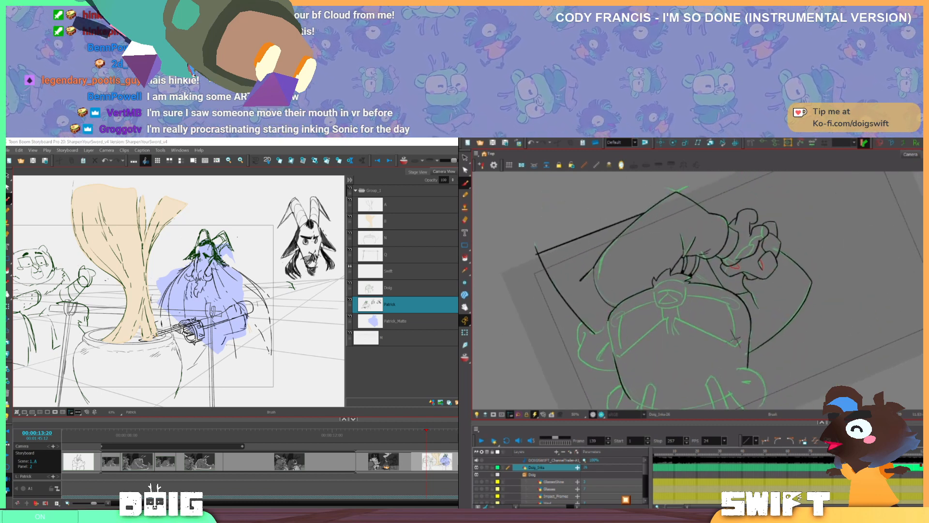
key(alt+s)
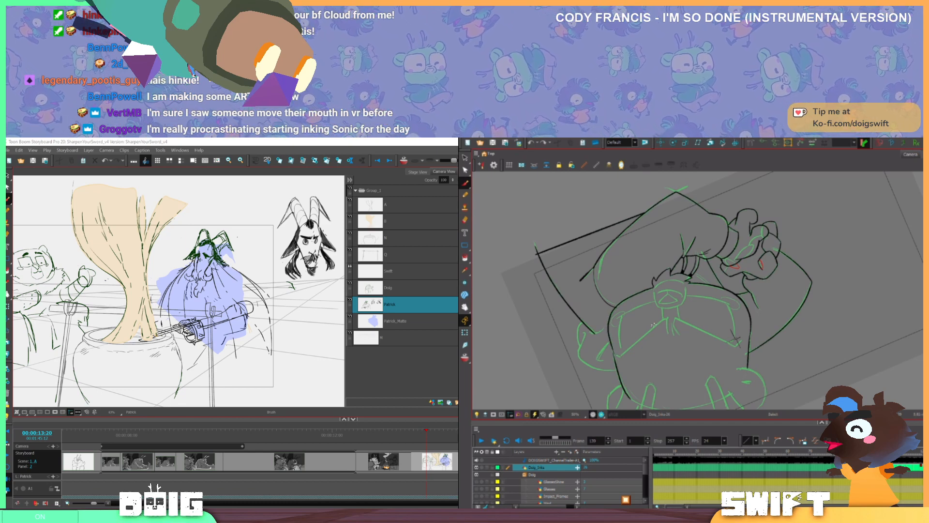
mouse_move(613, 309)
mouse_down()
mouse_move(608, 337)
mouse_move(631, 365)
mouse_move(843, 320)
mouse_move(850, 266)
mouse_up()
drag(854, 312, 720, 352)
Flip between the current and neighbouring drawings to compare the far cheek and jaw line
key(comma)
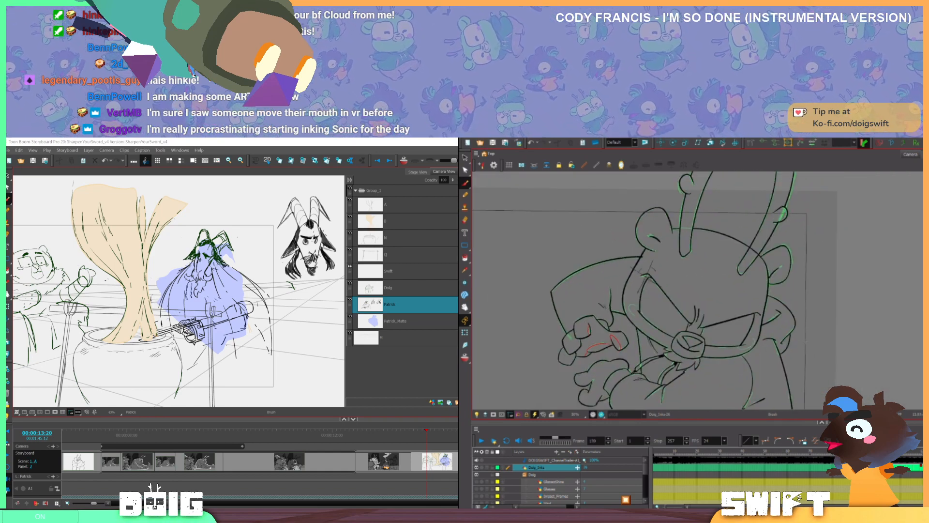
key(period)
key(comma)
key(period)
key(period)
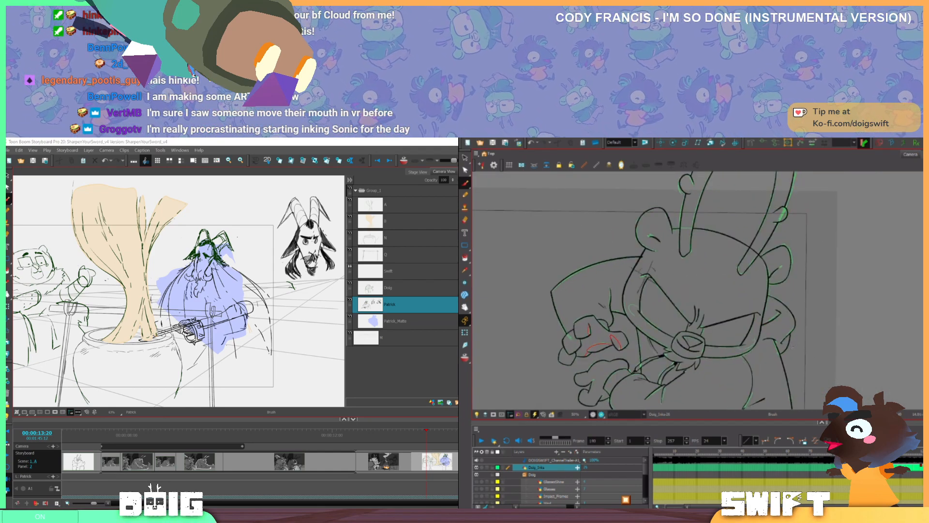
key(comma)
key(period)
key(comma)
key(period)
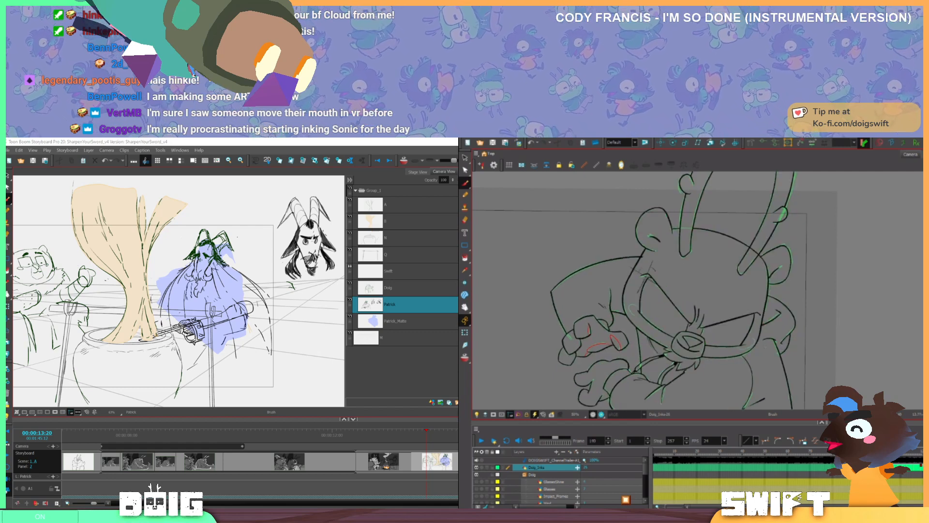
Select the far head line in the fully inked neighbouring drawing and compare its extent with the current drawing
key(s)
click(752, 347)
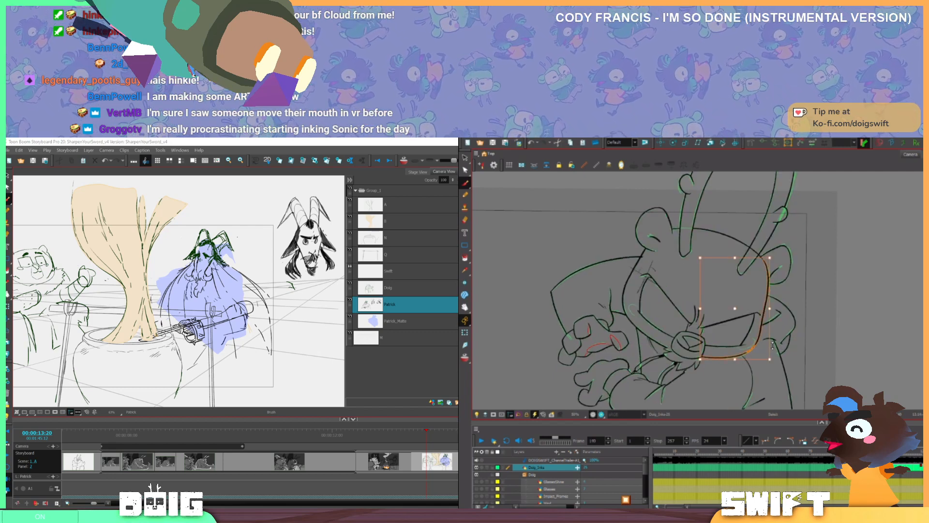
key(alt+b)
key(period)
key(comma)
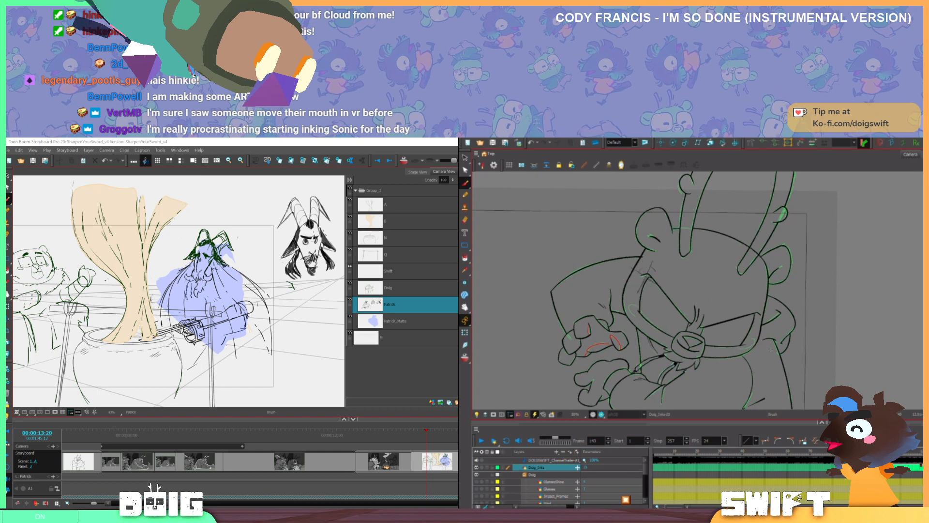
key(comma)
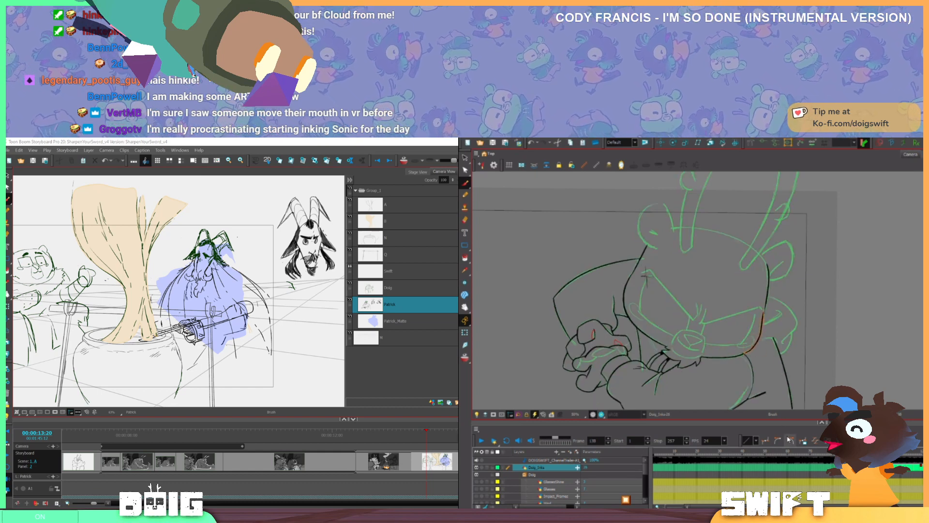
Select the jaw and far head strokes in the rougher drawing and adjust their height slightly to match the neighbour
key(alt+s)
click(724, 357)
shift+click(768, 291)
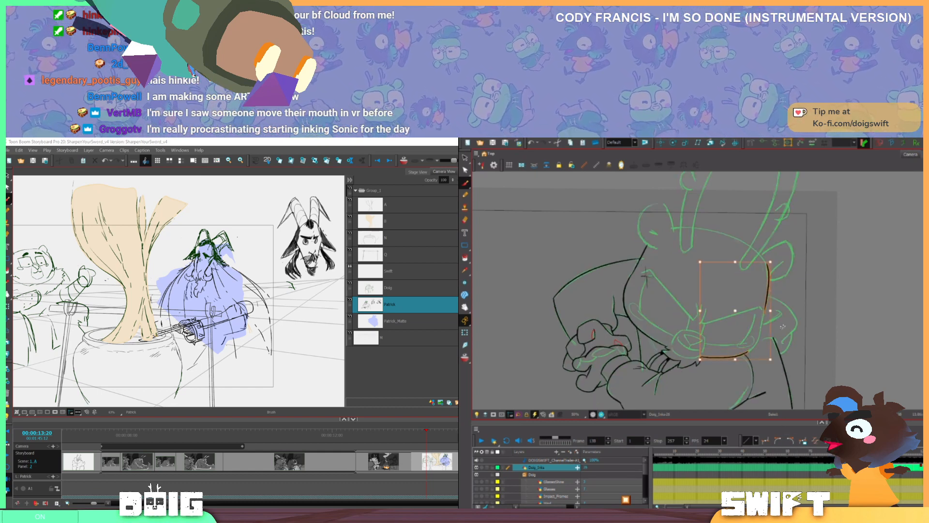
key(alt+b)
key(alt+s)
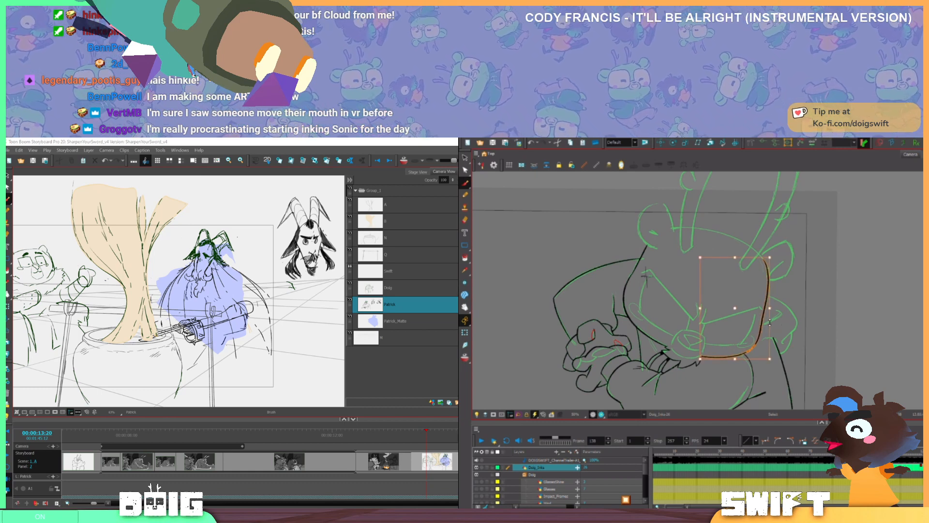
key(alt+b)
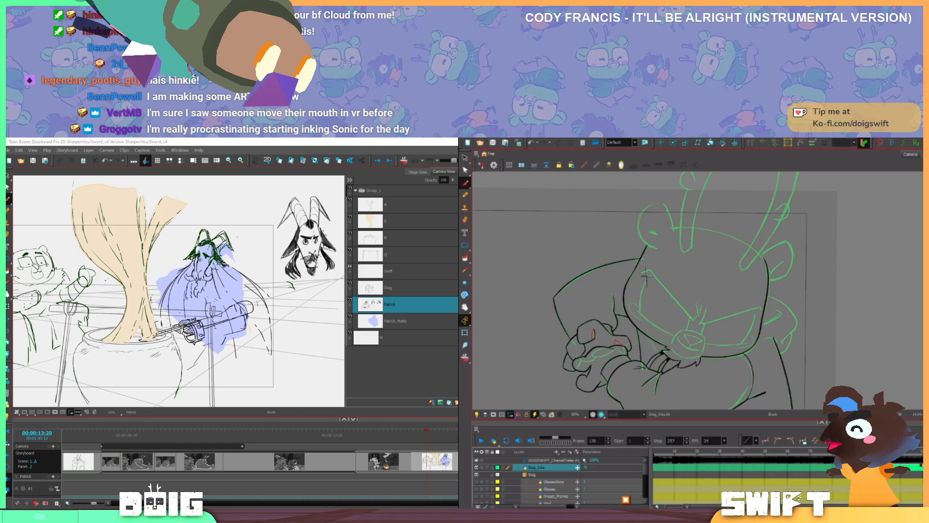
Check the adjusted far head and jaw strokes by flipping repeatedly against the fully inked drawing
key(g)
key(f)
key(g)
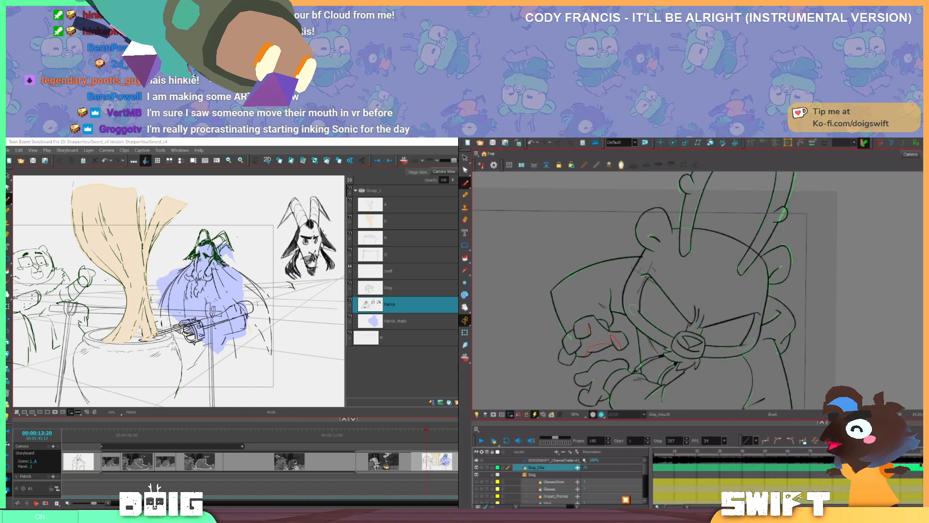
key(f)
key(g)
key(f)
key(g)
key(f)
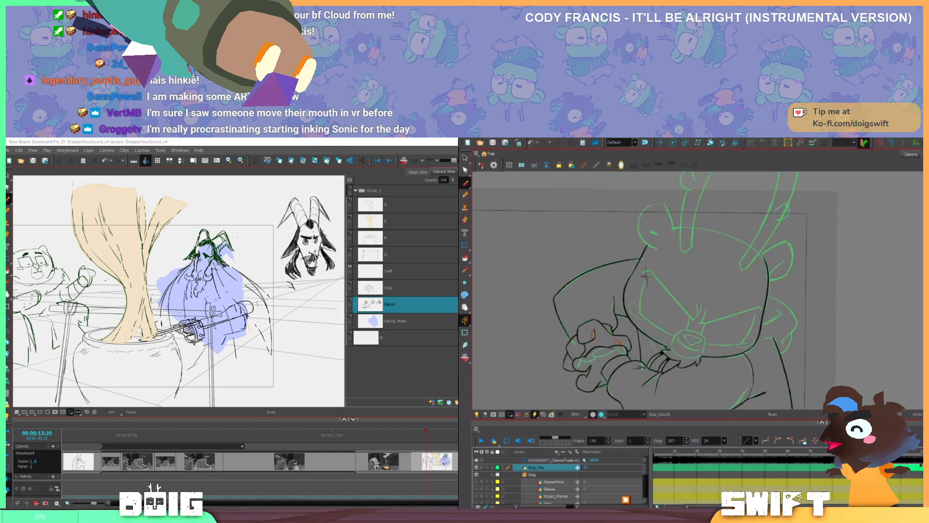
key(g)
key(f)
key(g)
key(f)
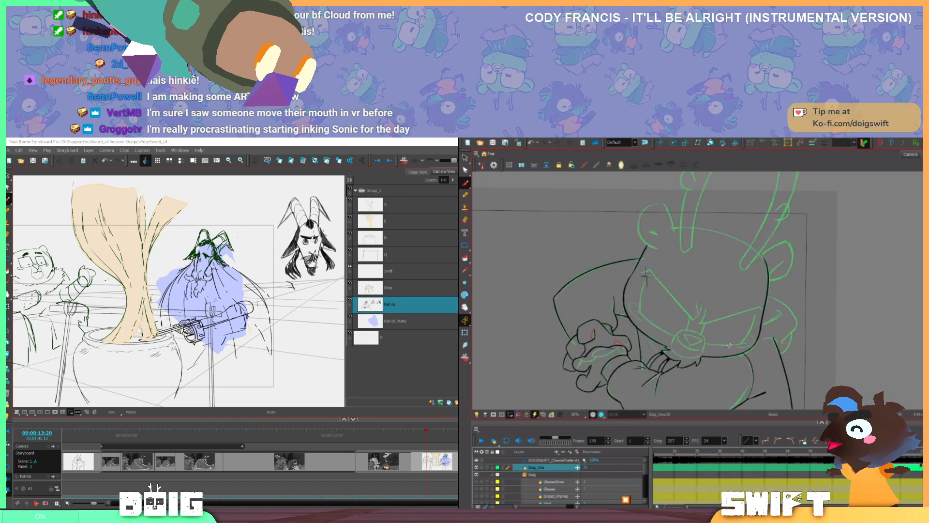
Select the combined far cheek and jaw line and nudge it slightly to match the neighbouring drawing
click(753, 346)
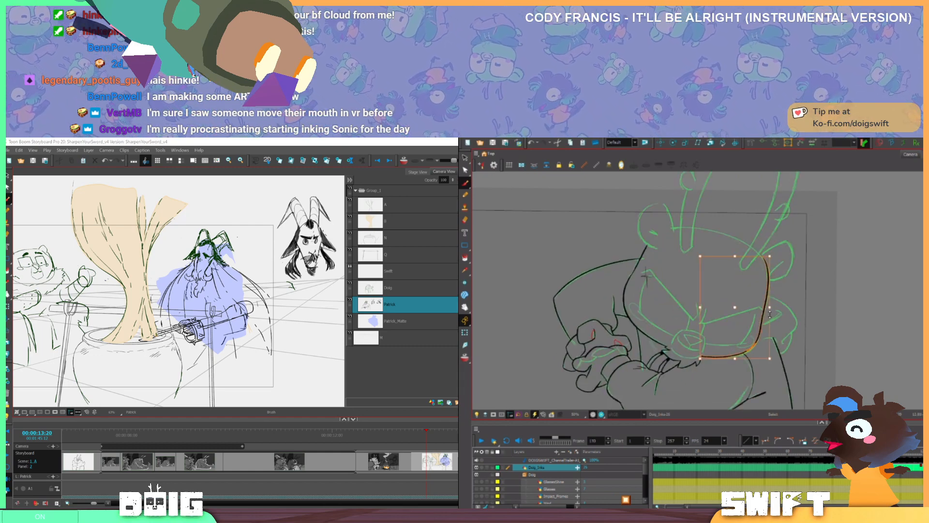
key(ctrl+c)
key(g)
key(ctrl+v)
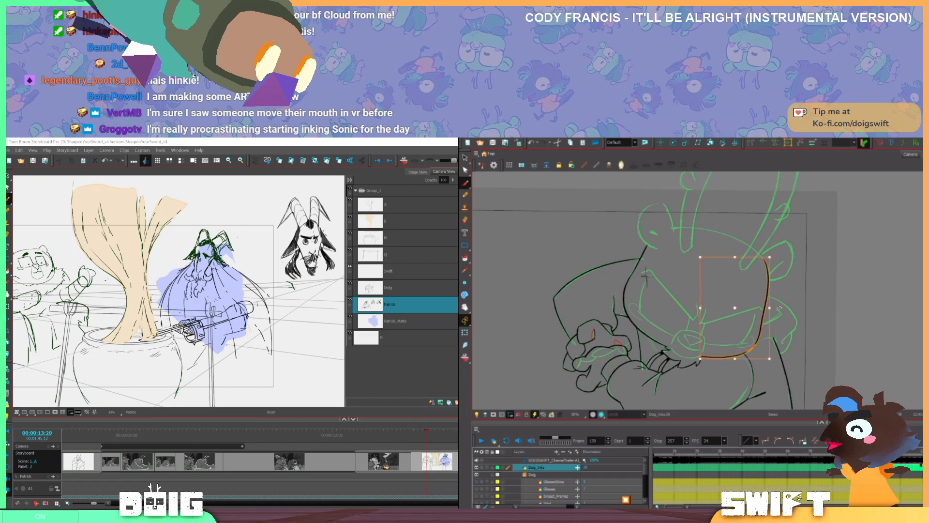
key(alt+b)
Flip between the two drawings again to examine how the head outline moves
key(f)
key(g)
key(f)
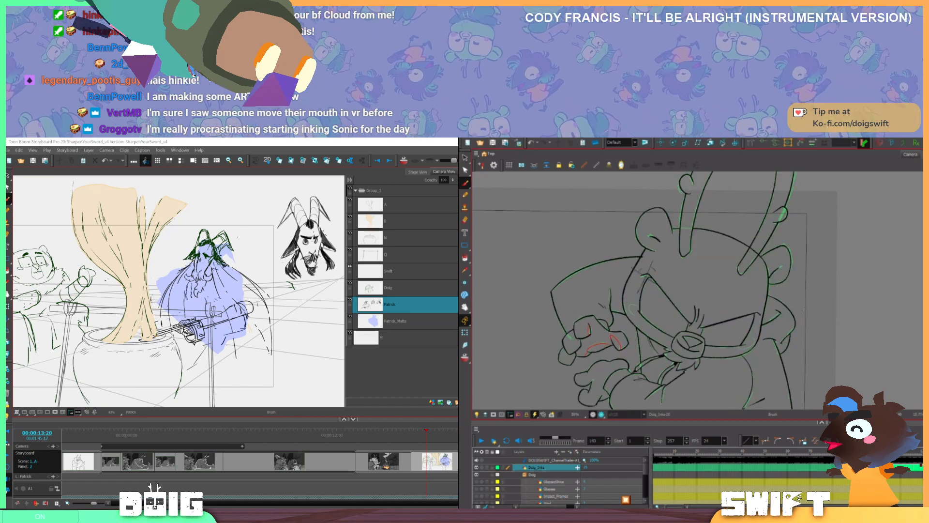
key(g)
key(f)
key(g)
key(f)
key(g)
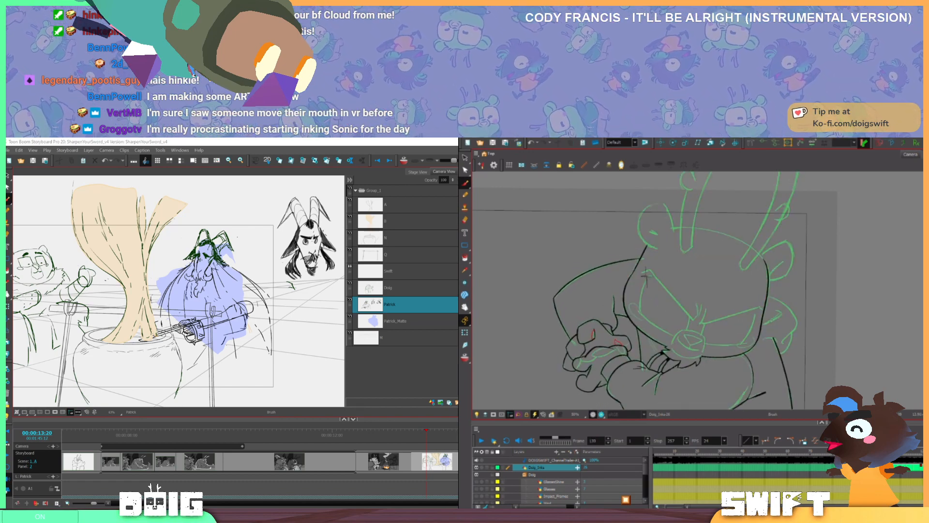
key(f)
key(g)
Select the jaw stroke and adjust its end slightly where it meets the chin fur
click(725, 355)
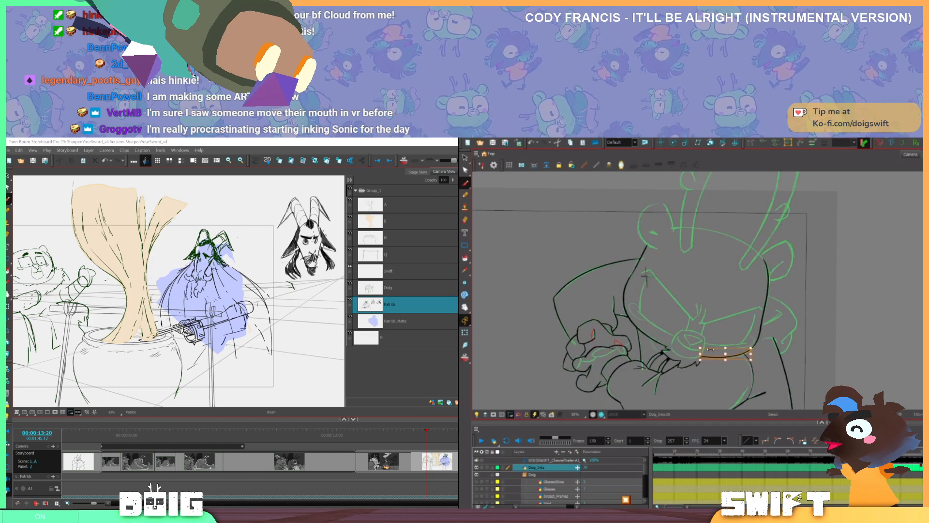
drag(701, 362, 702, 366)
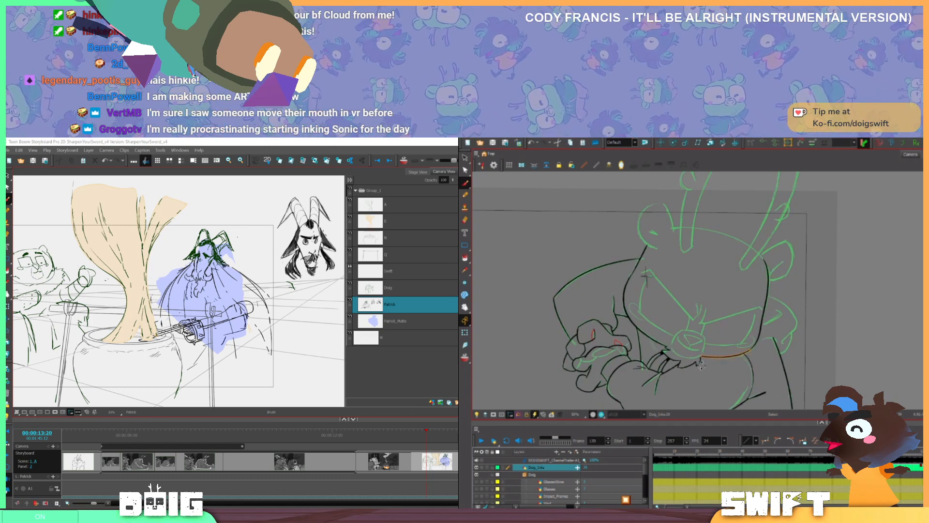
click(703, 366)
key(Delete)
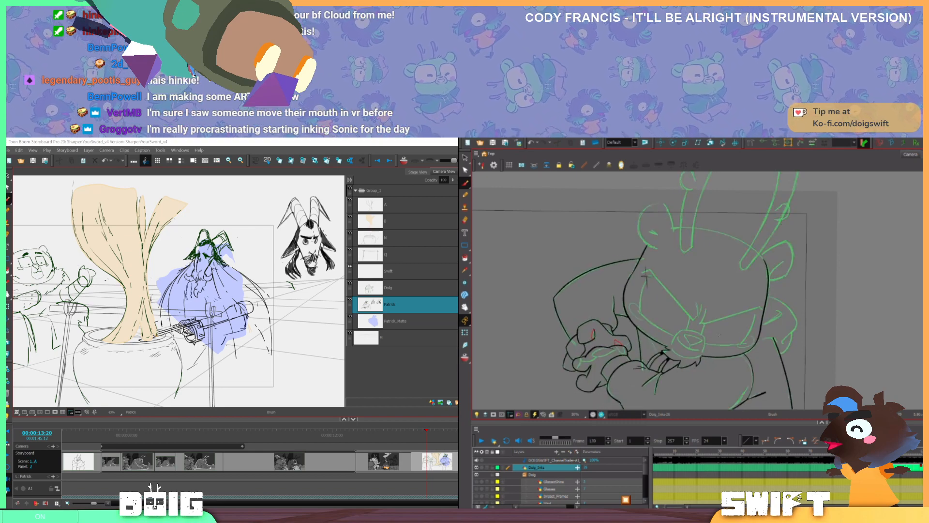
Select the near cheek line and clean up its end where it meets the muzzle
click(649, 334)
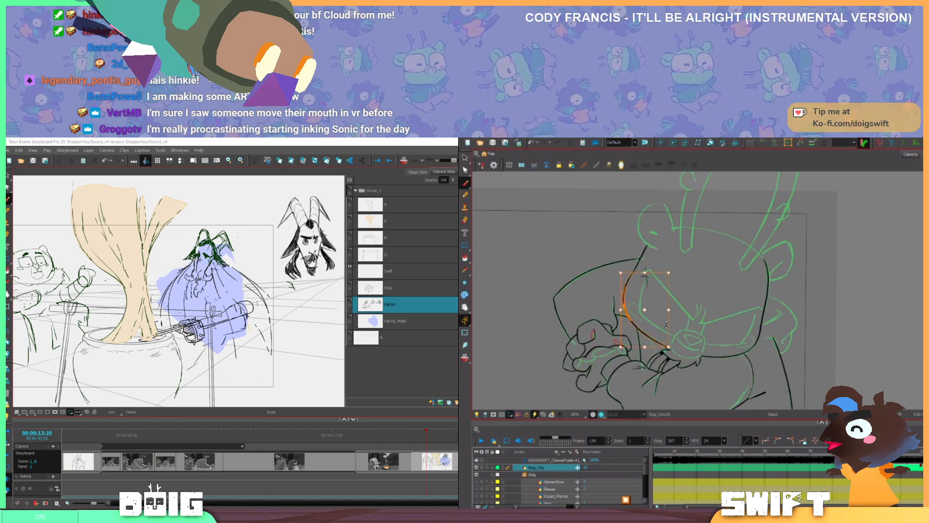
drag(666, 345, 666, 343)
click(793, 270)
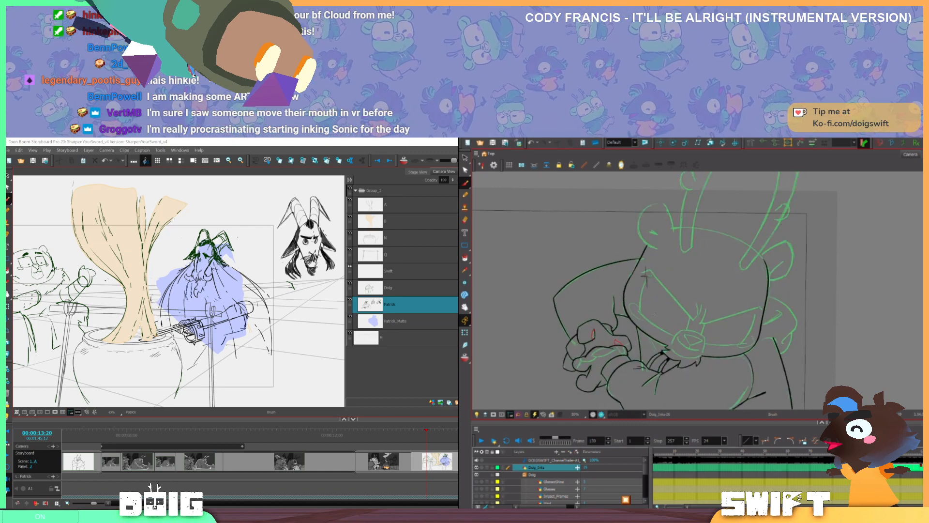
key(alt+s)
click(658, 334)
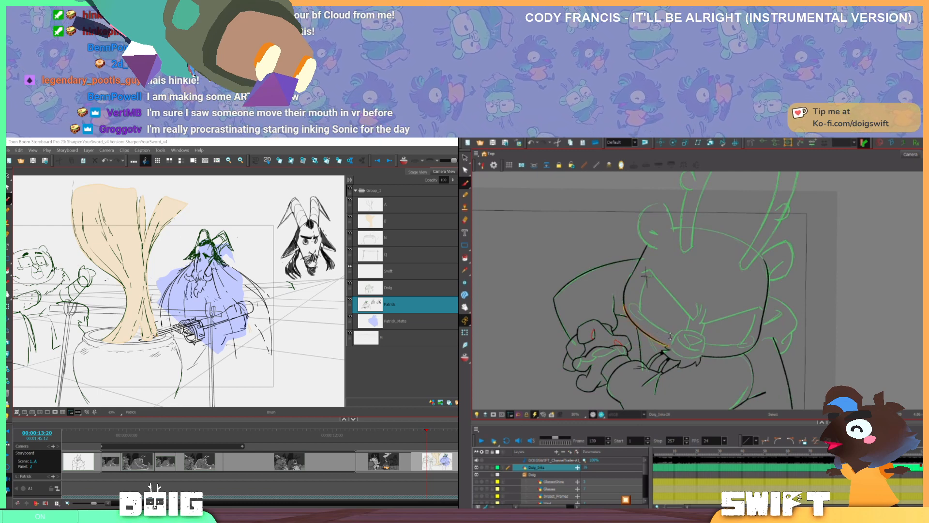
key(Delete)
Flip back and forth through the neighbouring drawings to check both cheek lines and the overall head motion
key(g)
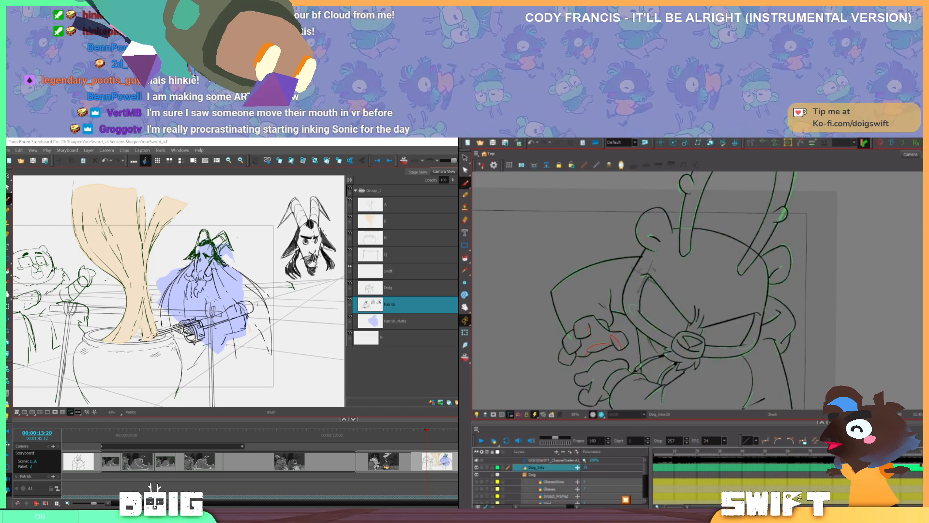
key(f)
key(g)
key(f)
key(g)
key(f)
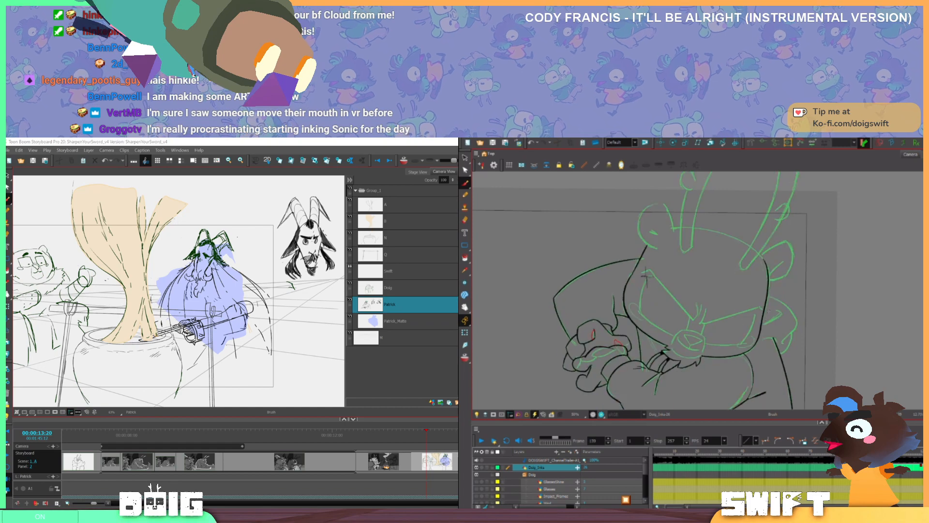
key(comma)
key(period)
key(comma)
key(period)
key(comma)
key(period)
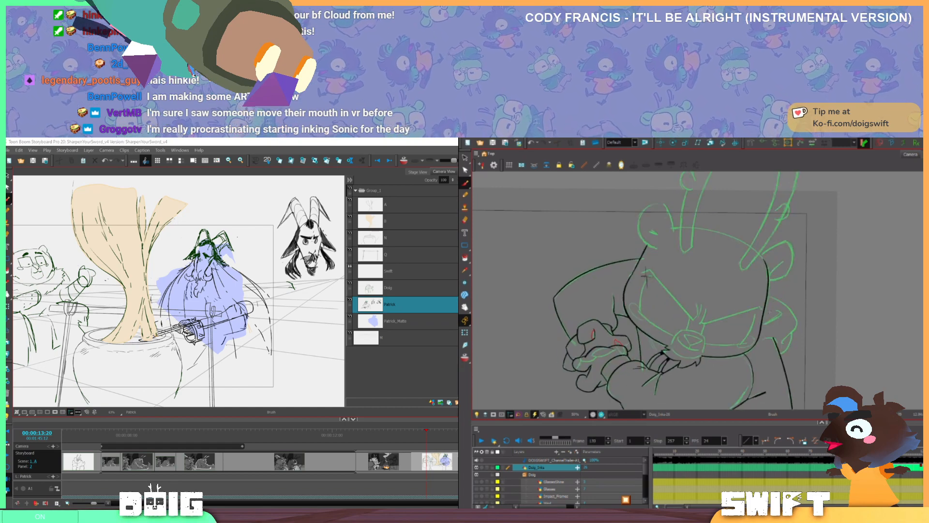
key(comma)
key(period)
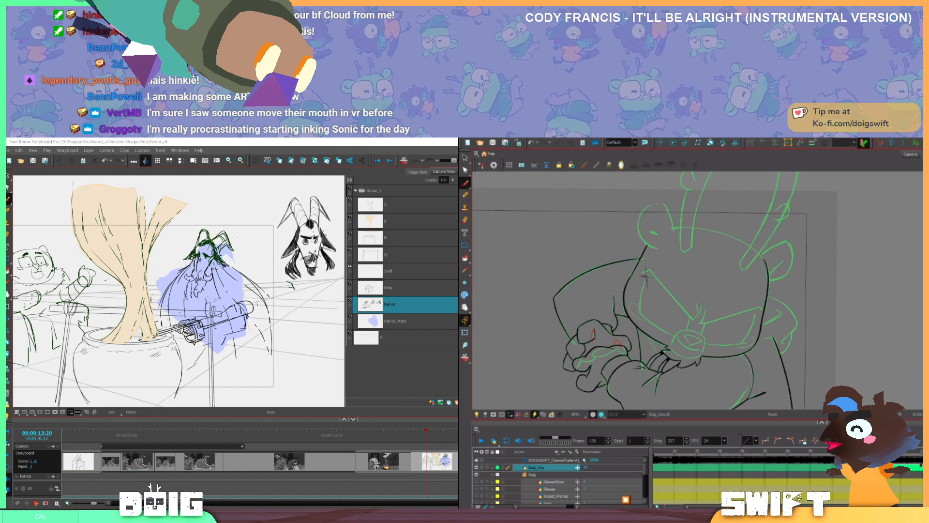
key(comma)
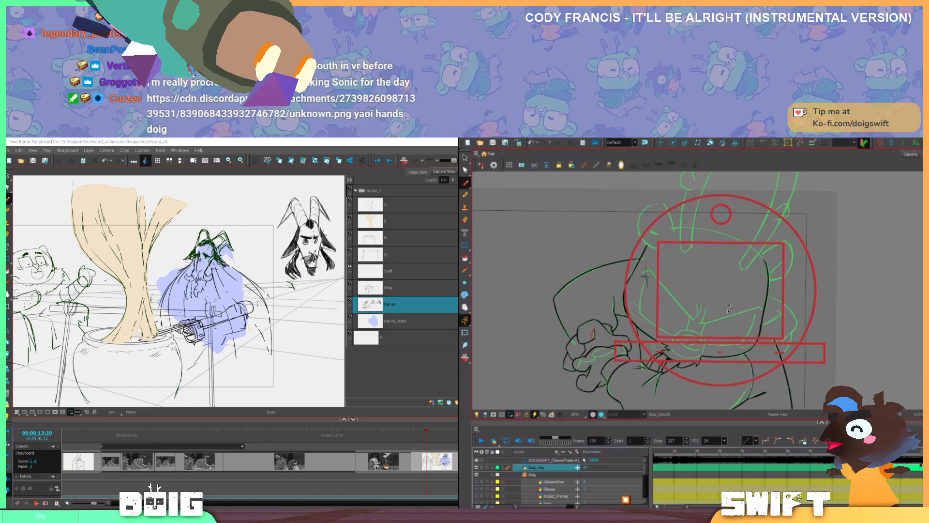
mouse_move(707, 339)
mouse_down()
mouse_move(674, 320)
mouse_move(678, 347)
mouse_move(694, 339)
mouse_move(734, 346)
mouse_move(693, 366)
mouse_up()
key(ctrl+z)
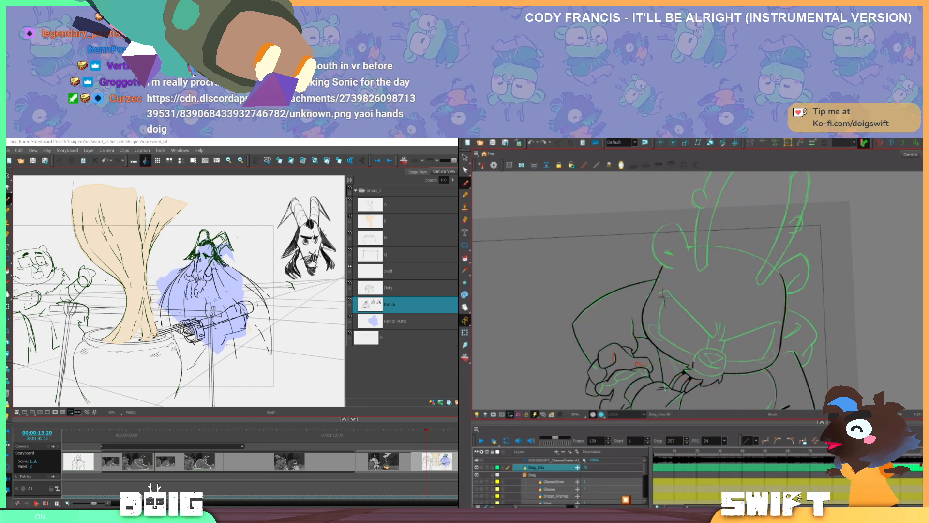
key(ctrl+alt)
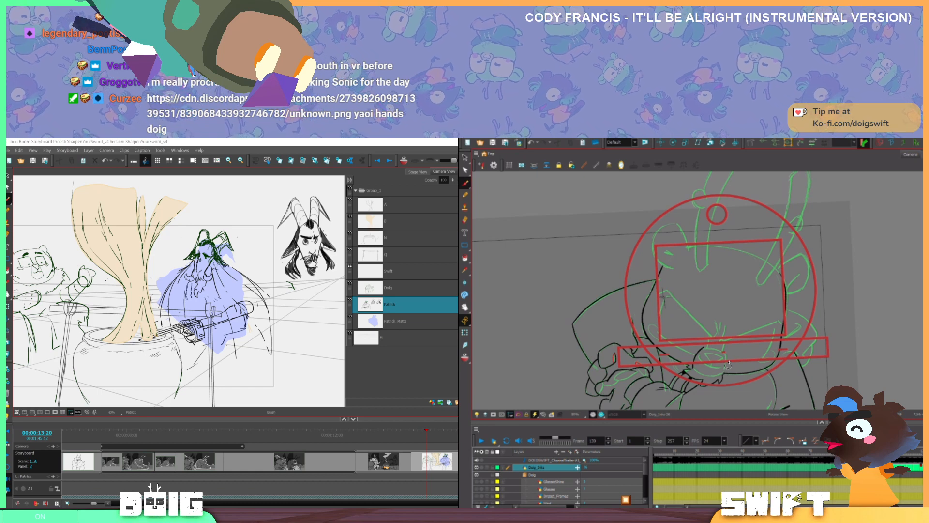
key(alt+b)
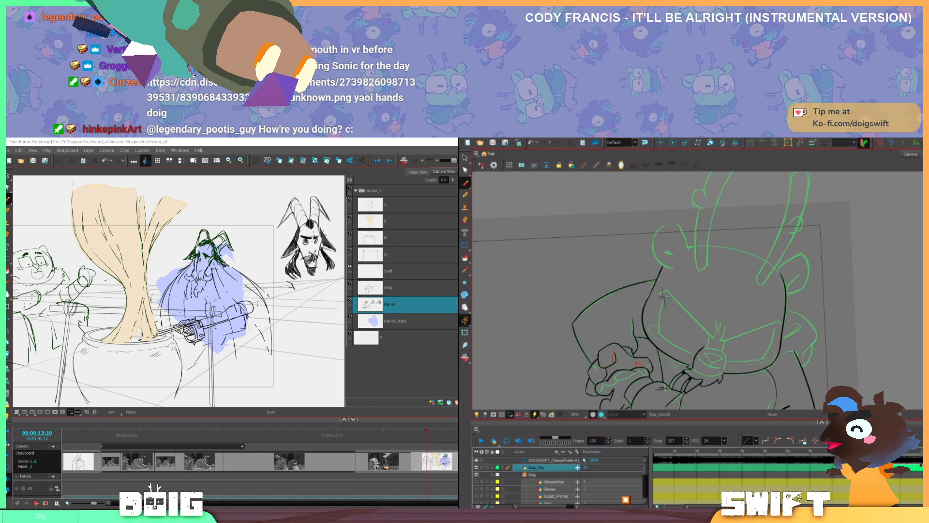
Switch to the web browser and examine the linked sketch of the horned character holding the smaller one
mouse_move(459, 169)
mouse_down()
mouse_move(740, 169)
mouse_move(750, 140)
mouse_up()
scroll(821, 272, down, 2)
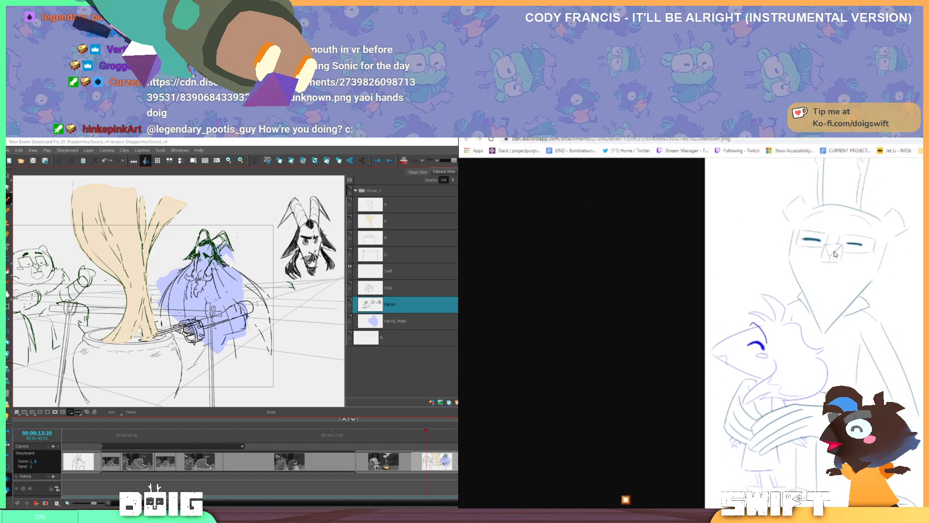
scroll(834, 253, up, 2)
scroll(833, 253, down, 2)
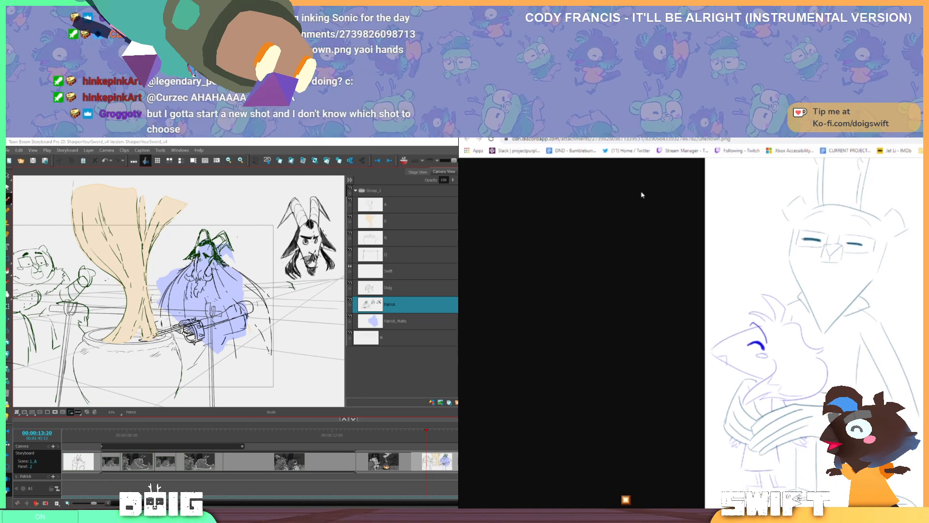
Switch back to Harmony and compare the tilted head drawing with its neighbouring drawings
key(alt+Tab)
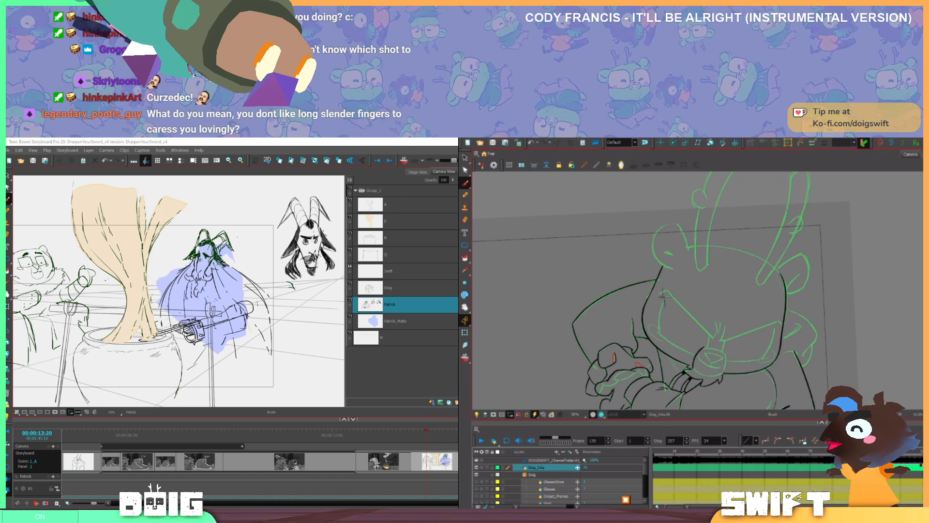
mouse_move(821, 344)
mouse_down()
mouse_move(734, 351)
mouse_move(756, 352)
mouse_up()
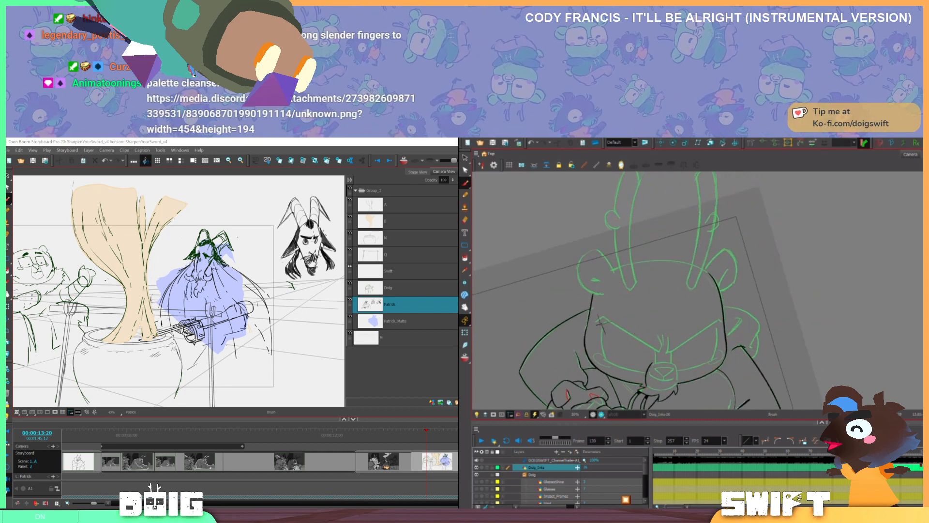
key(g)
key(f)
key(g)
key(f)
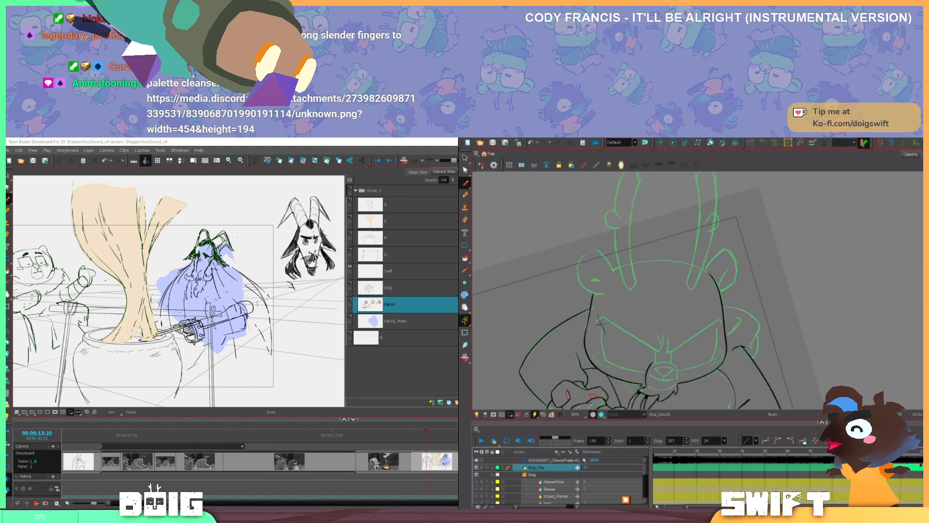
Select the far shoulder line and isolate its short hooked upper end beside the cheek
click(741, 348)
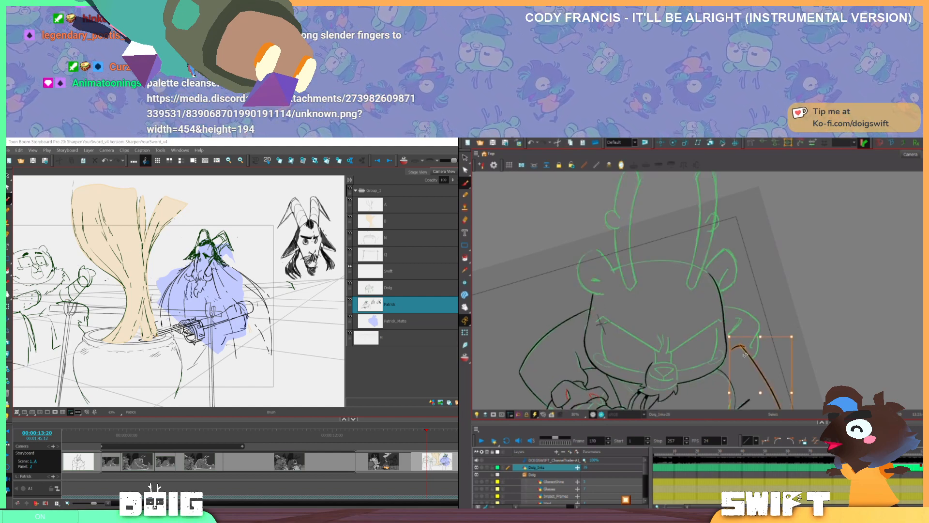
key(period)
key(period)
key(period)
key(period)
key(period)
key(period)
key(period)
key(period)
key(period)
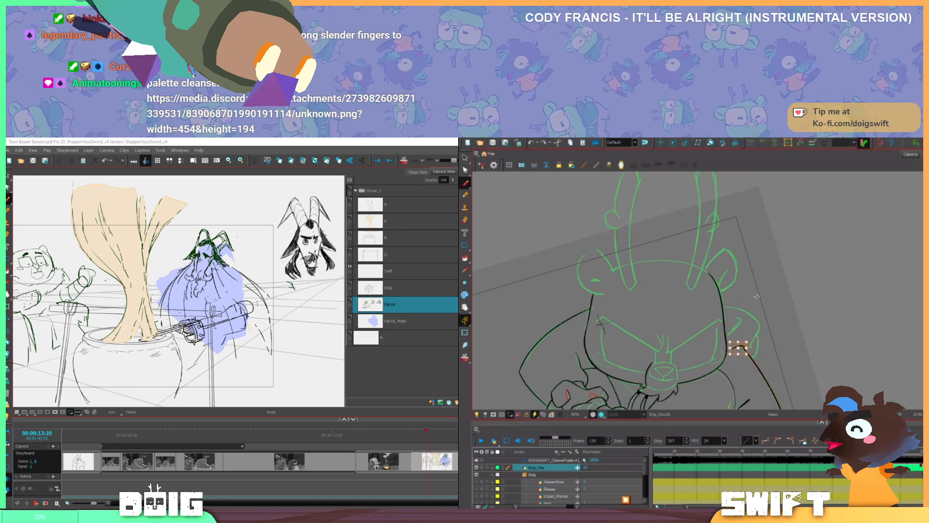
key(alt+b)
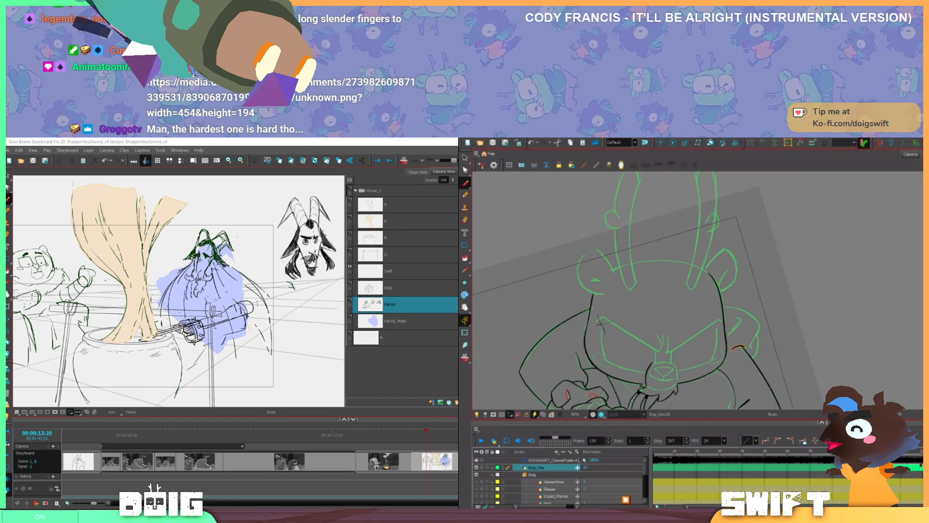
Switch to the web browser, examine the linked yellow sketch of two character heads enlarged, and close it
mouse_move(461, 164)
mouse_down()
mouse_move(610, 164)
mouse_move(597, 141)
mouse_up()
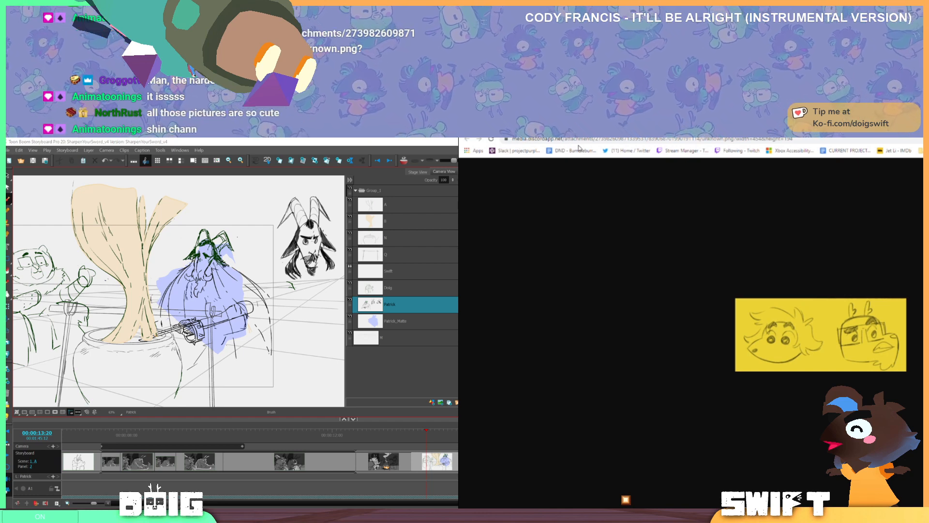
key(ctrl+plus)
key(ctrl+plus)
key(ctrl+plus)
key(ctrl+plus)
key(ctrl+plus)
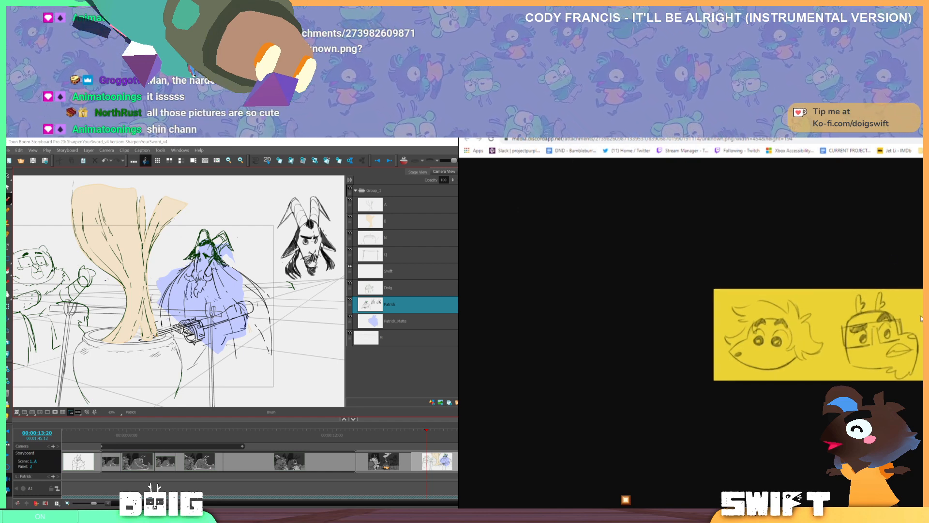
key(ctrl+minus)
mouse_move(912, 124)
mouse_down()
mouse_move(738, 153)
mouse_move(719, 147)
mouse_up()
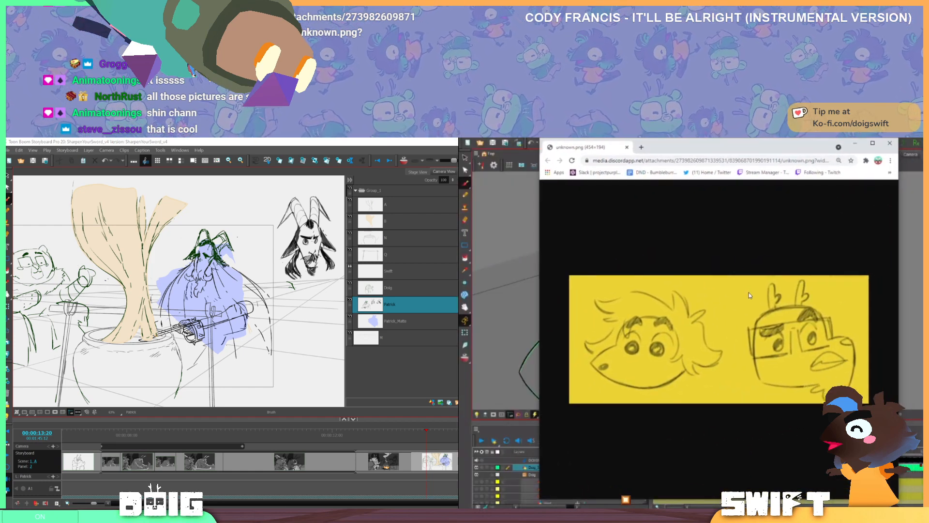
key(ctrl+plus)
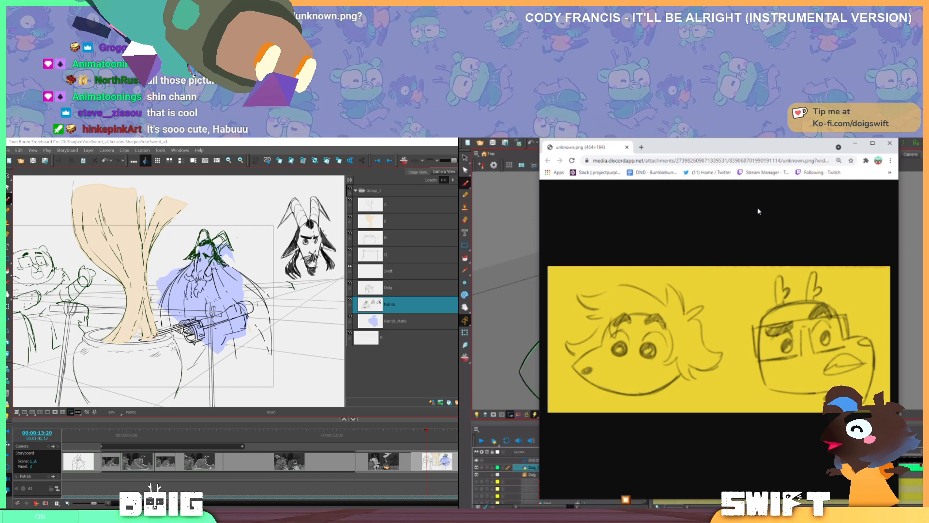
drag(747, 148, 712, 149)
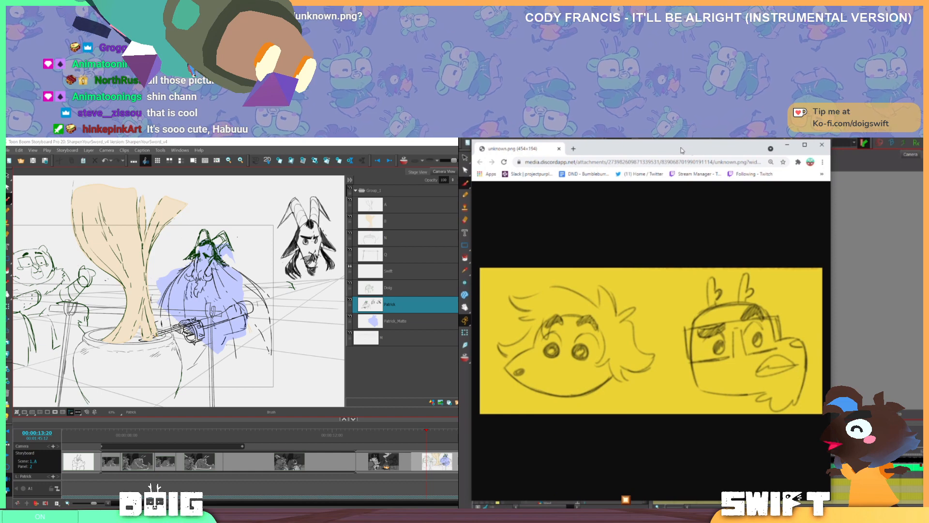
click(821, 144)
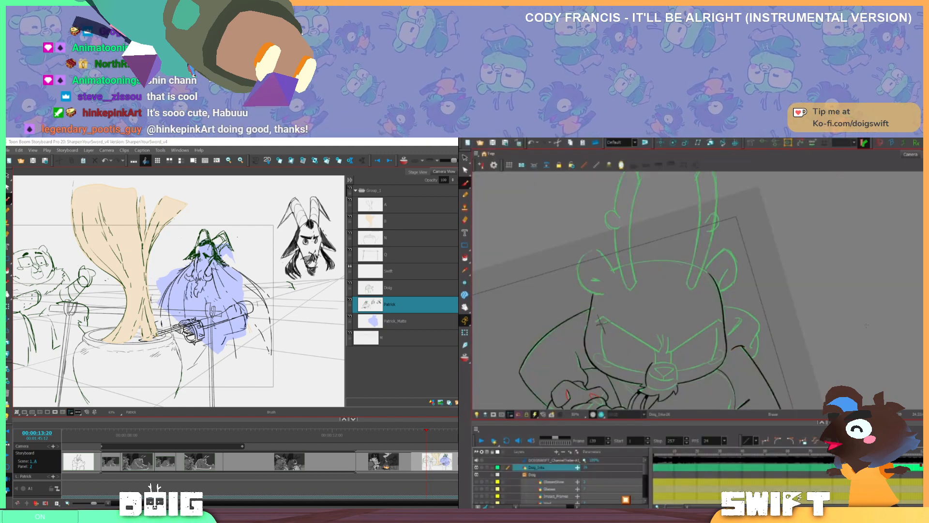
Remove the hooked upper end of the far shoulder line and check it against the adjacent drawing
key(comma)
key(period)
key(comma)
key(period)
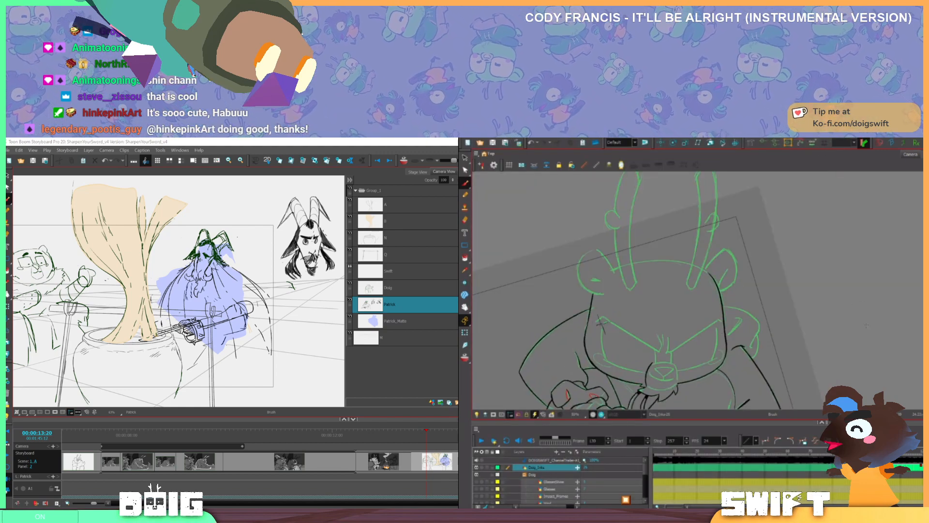
key(comma)
key(period)
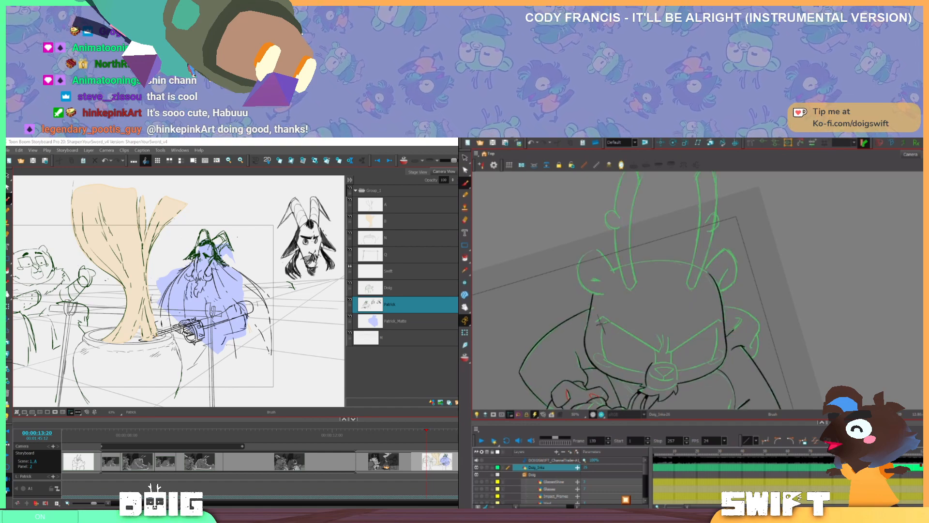
Flip between the current drawing and the fully inked neighbouring drawing to compare the far shoulder and collar
key(period)
key(comma)
key(period)
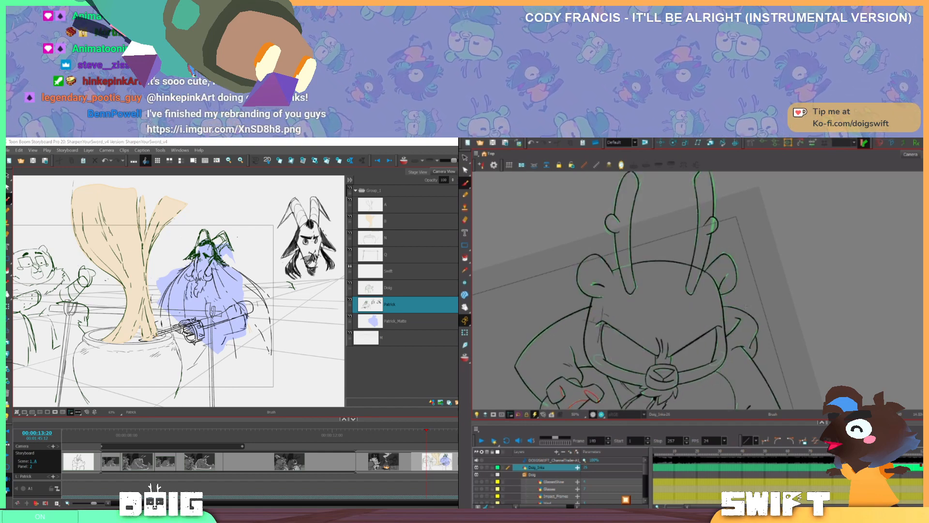
key(comma)
key(period)
key(comma)
key(period)
key(comma)
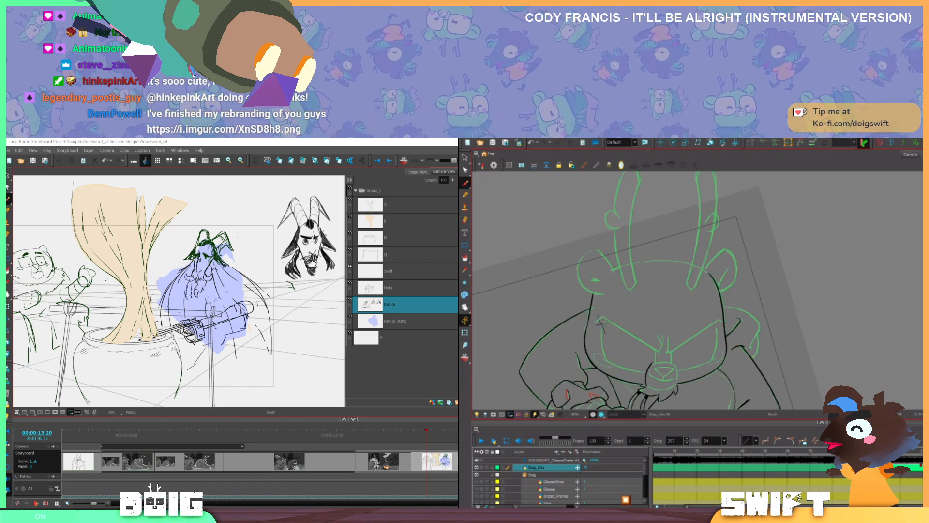
Ink a short collar line over the rough behind the far cheek, checking it against the neighbouring drawings
key(period)
key(comma)
key(period)
key(comma)
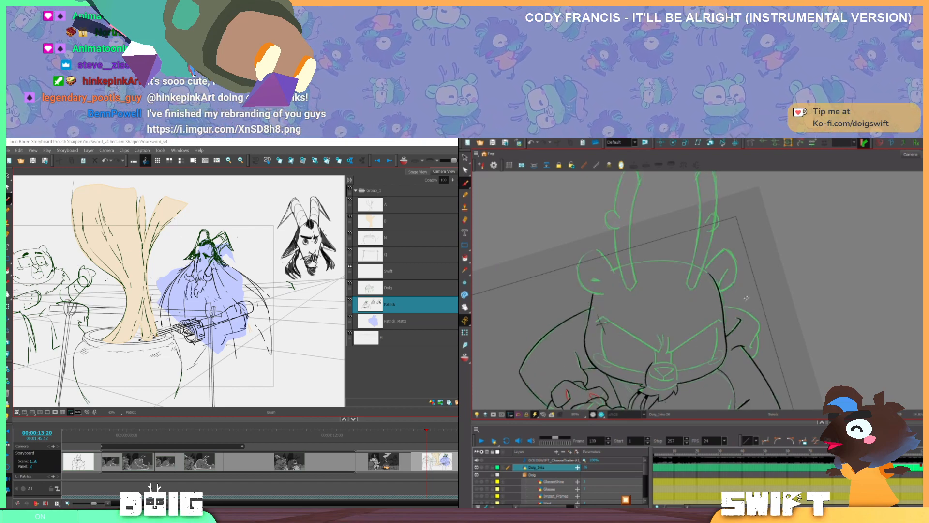
ctrl+alt+drag(730, 330, 755, 311)
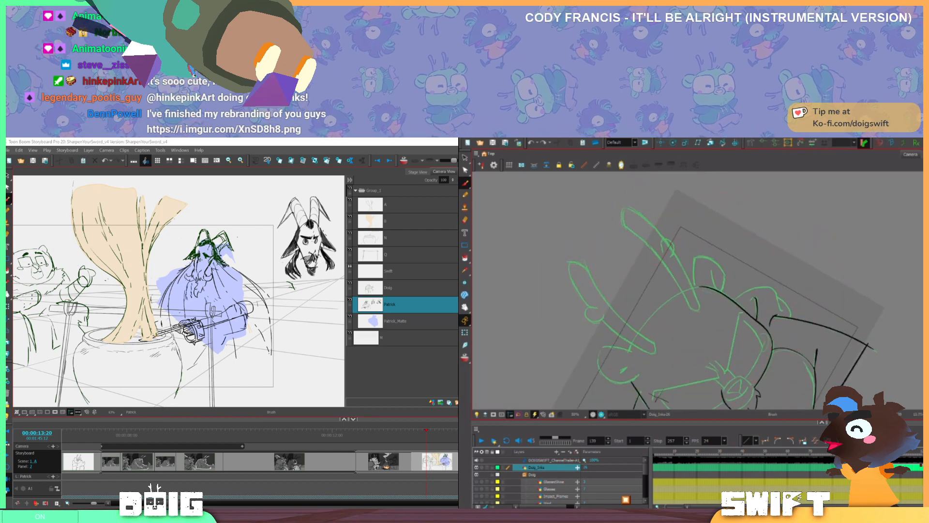
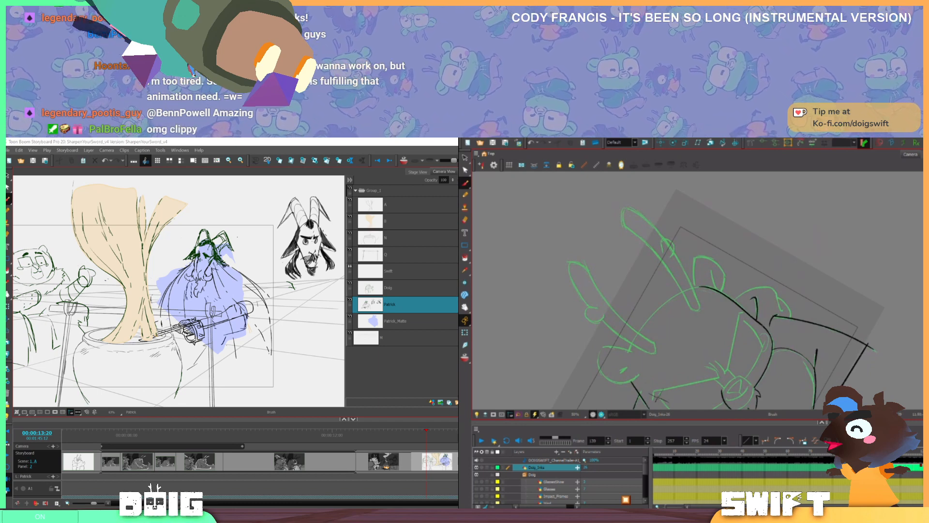
key(period)
key(comma)
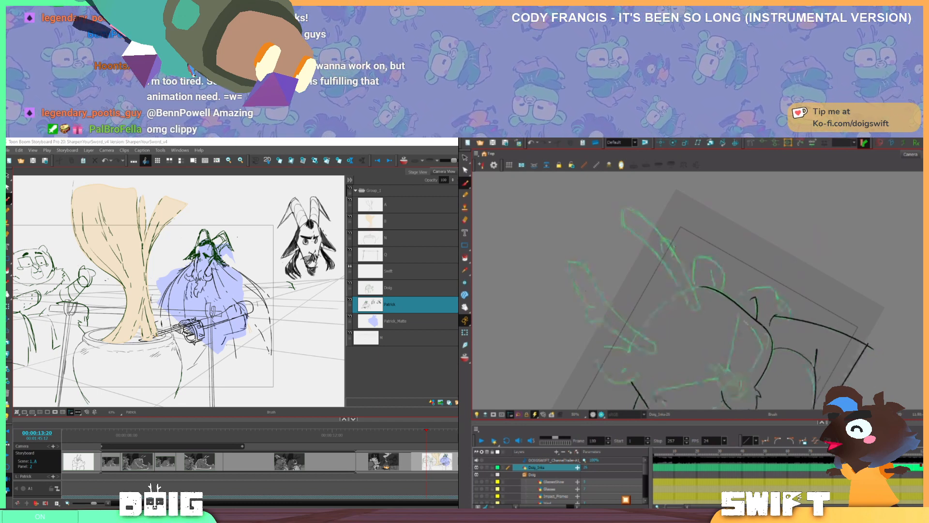
key(period)
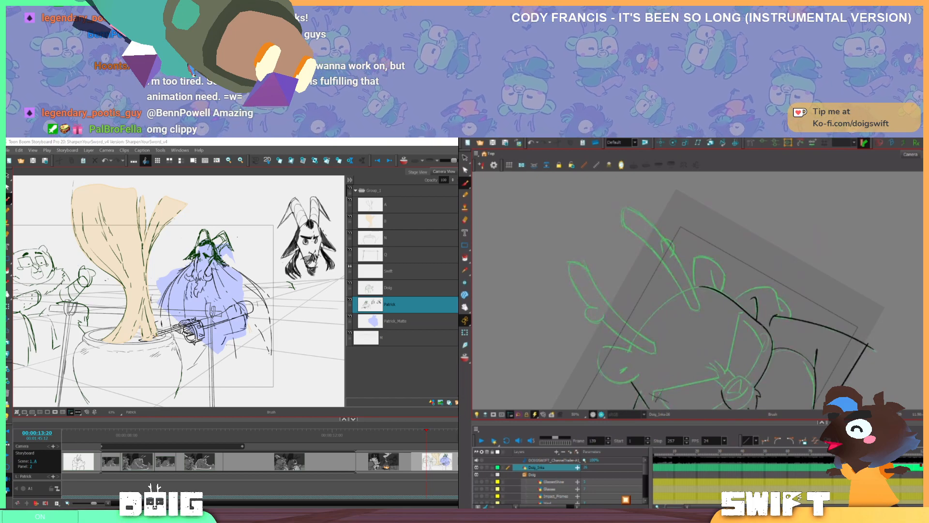
Bring up the linked DoigSwift Animation image in the web browser and examine it in full
drag(213, 505, 217, 141)
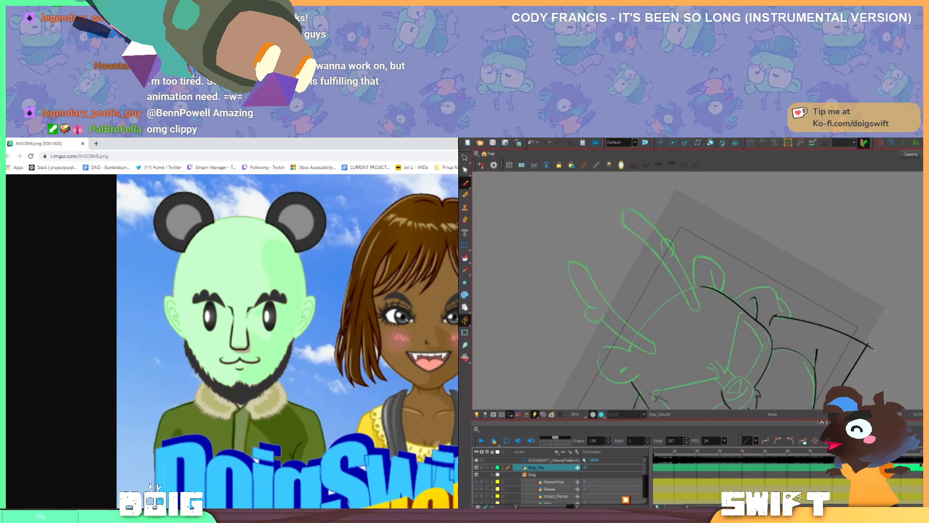
click(446, 262)
click(657, 140)
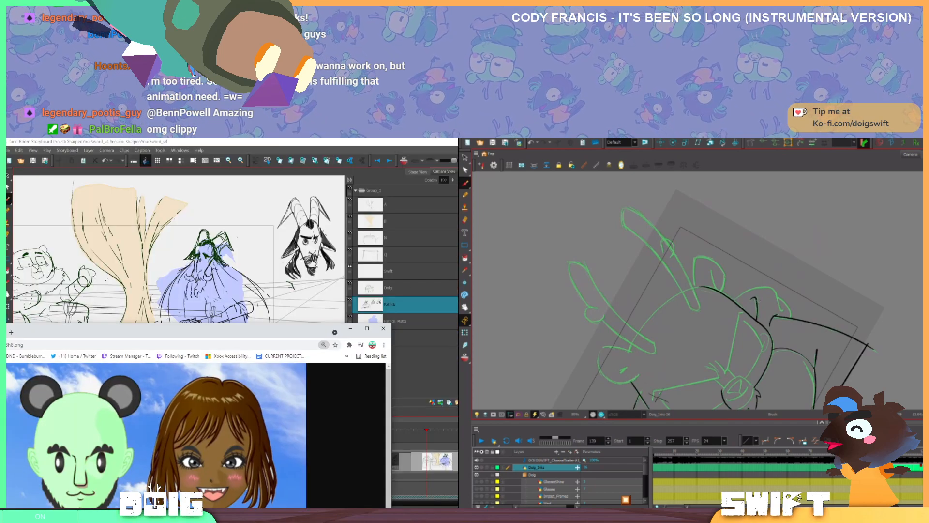
drag(214, 333, 297, 182)
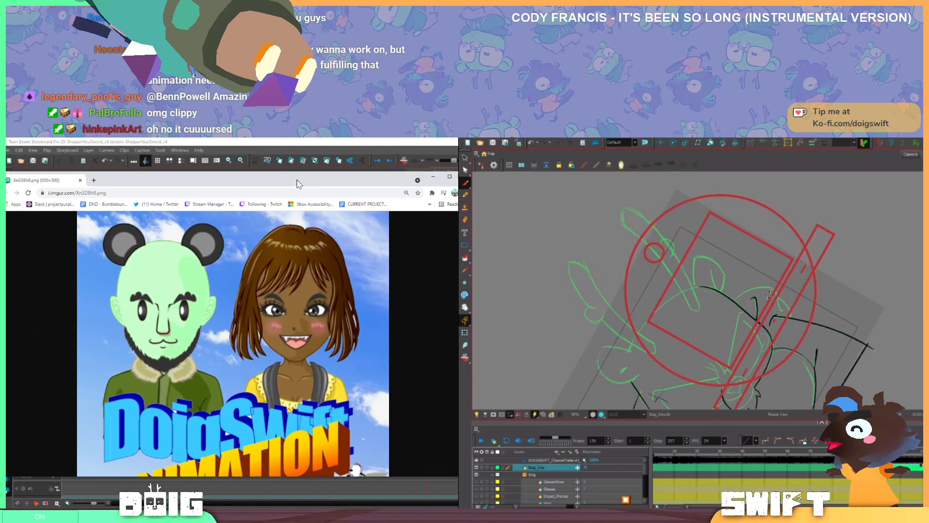
double_click(353, 175)
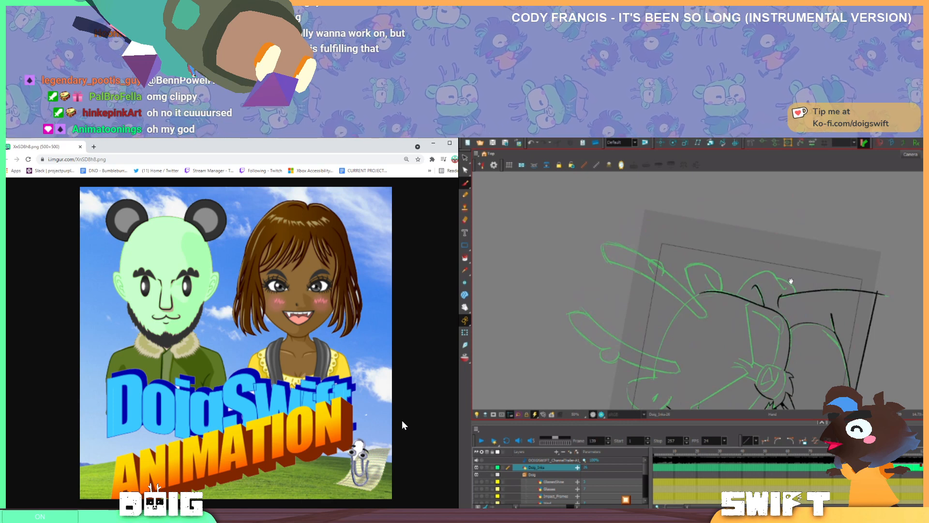
Copy the DoigSwift Animation image and create a new illustration from the clipboard in Clip Studio Paint
drag(795, 278, 786, 304)
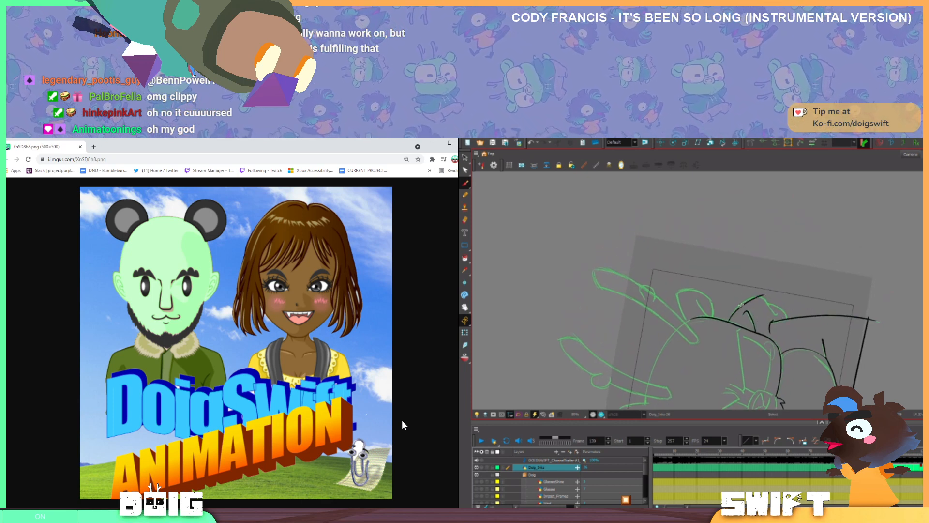
right_click(187, 331)
click(218, 353)
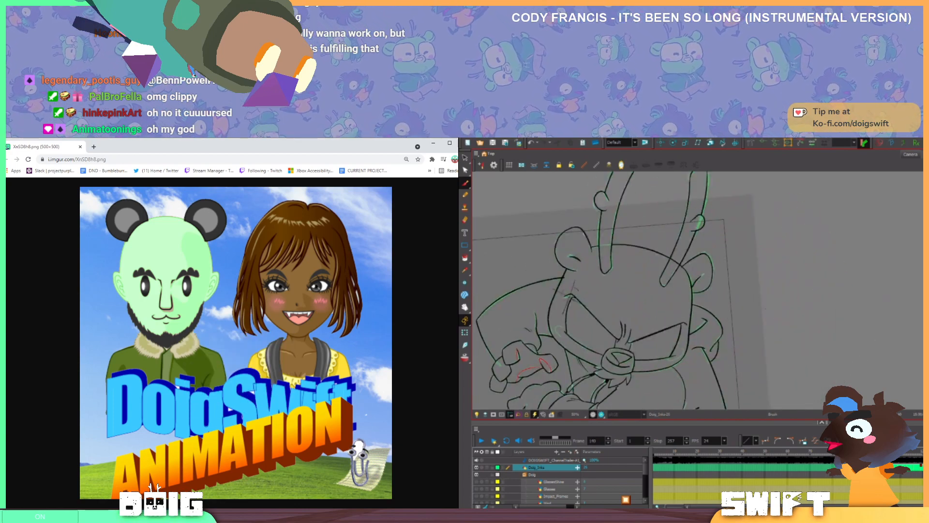
click(246, 513)
click(9, 151)
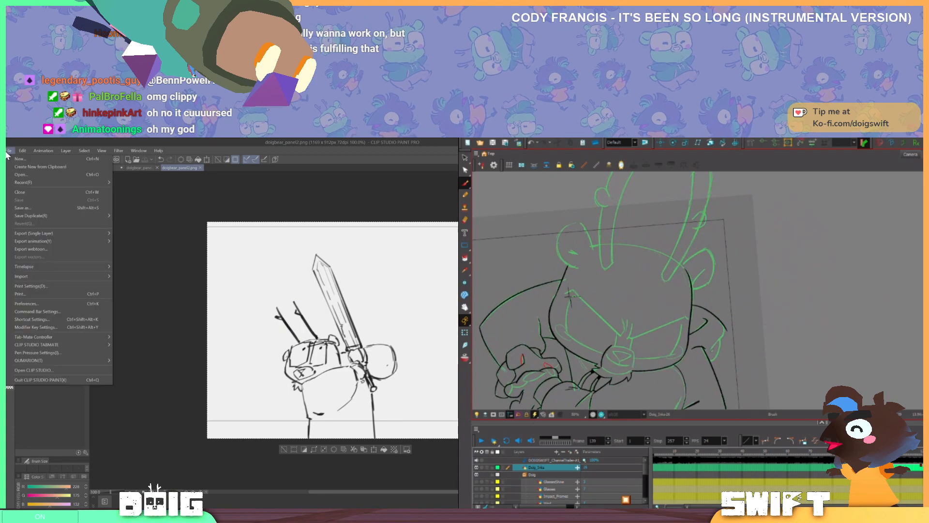
click(24, 165)
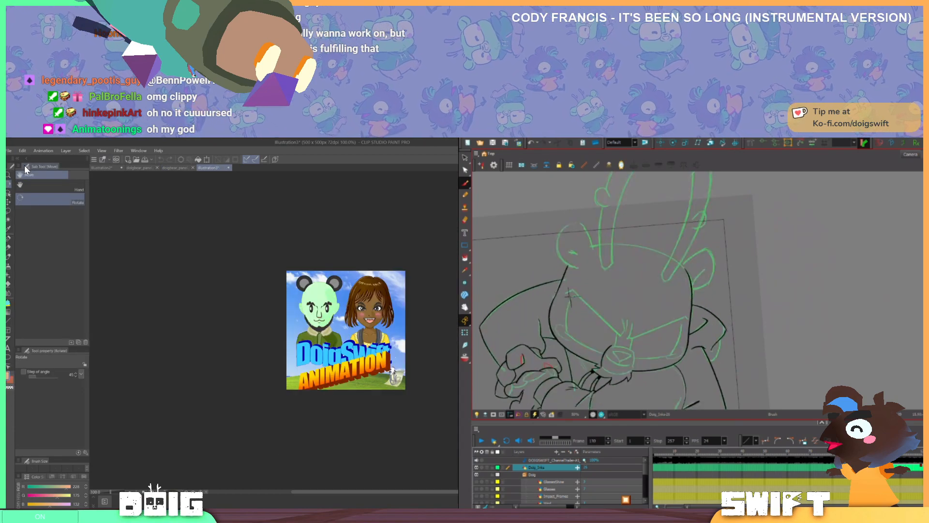
scroll(268, 296, up, 6)
drag(243, 268, 332, 521)
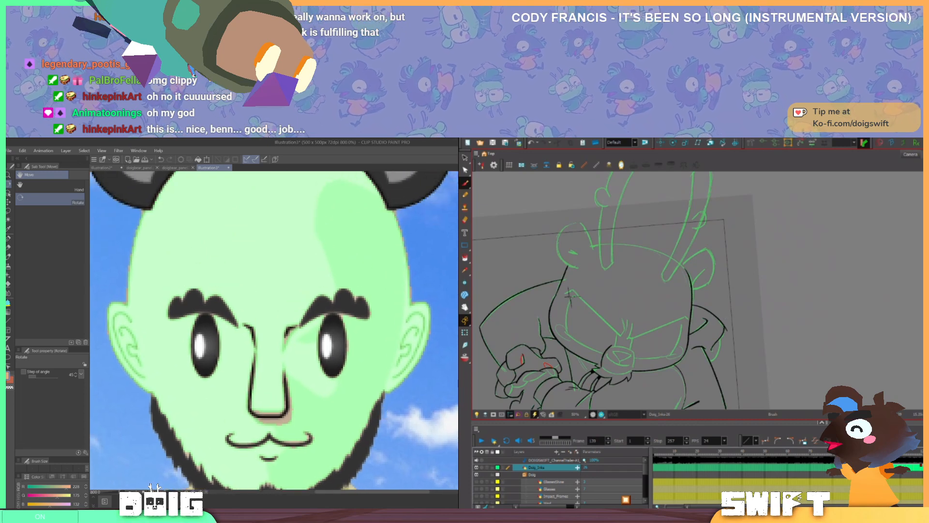
drag(248, 368, 255, 345)
mouse_move(170, 291)
mouse_down()
mouse_move(222, 288)
mouse_move(190, 329)
mouse_up()
key(ctrl+z)
scroll(208, 322, down, 6)
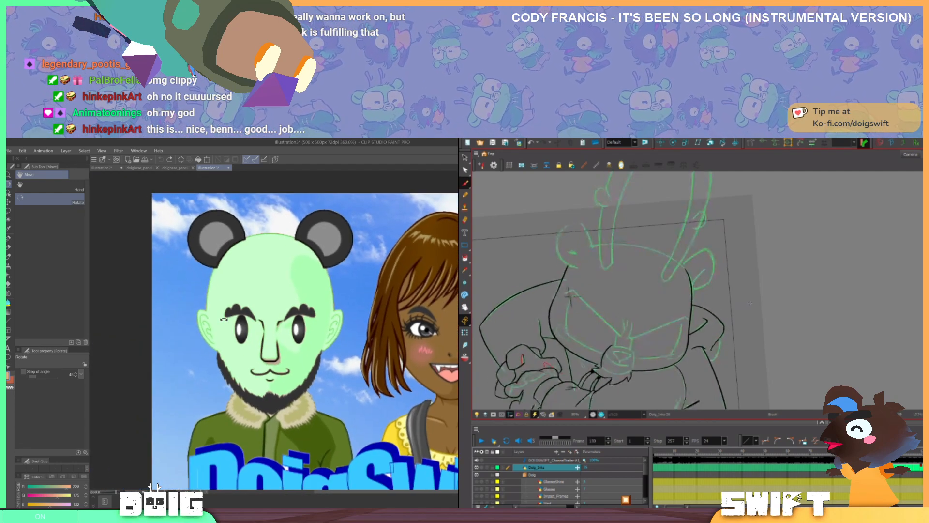
Paint black square-framed glasses with a bridge around the green bald character's eyes using a solid brush
key(b)
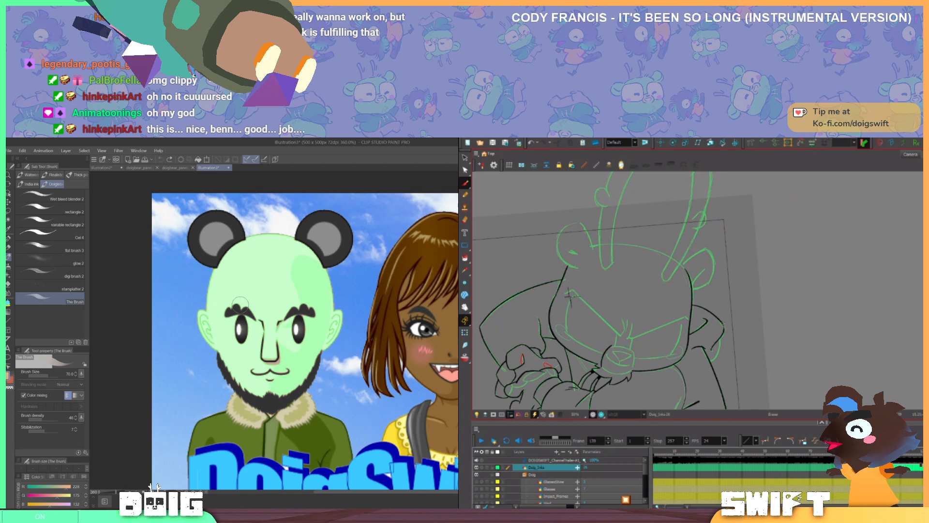
click(56, 235)
drag(221, 299, 269, 297)
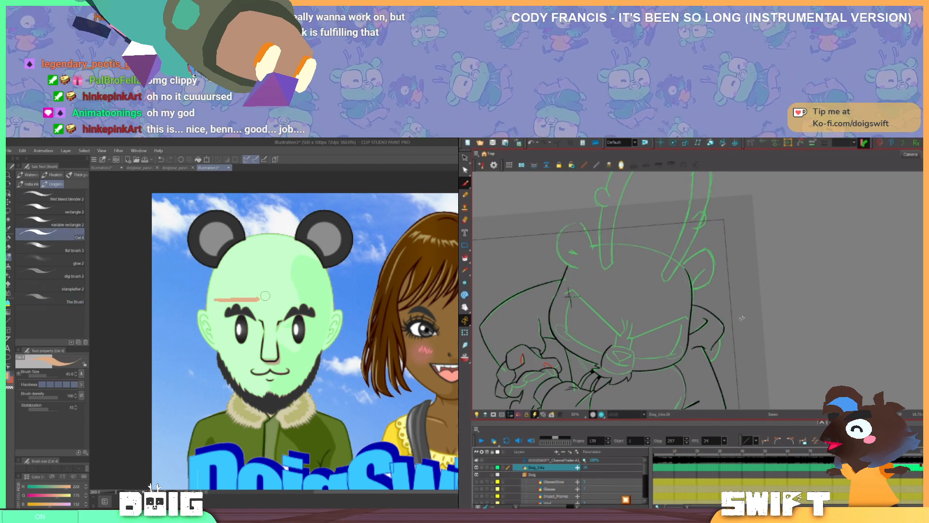
key(ctrl+z)
mouse_move(213, 298)
mouse_down()
mouse_move(260, 300)
mouse_move(256, 343)
mouse_move(217, 349)
mouse_move(260, 346)
mouse_up()
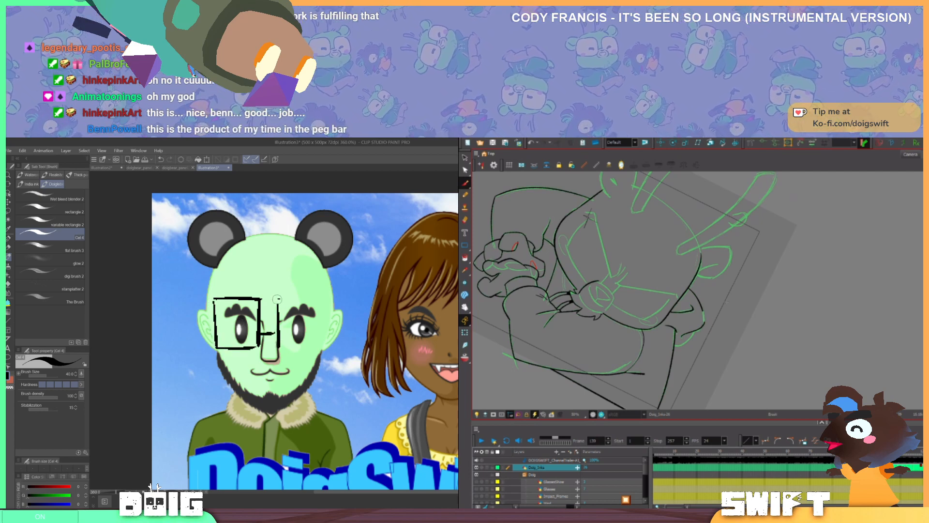
mouse_move(277, 299)
mouse_down()
mouse_move(324, 299)
mouse_move(320, 347)
mouse_up()
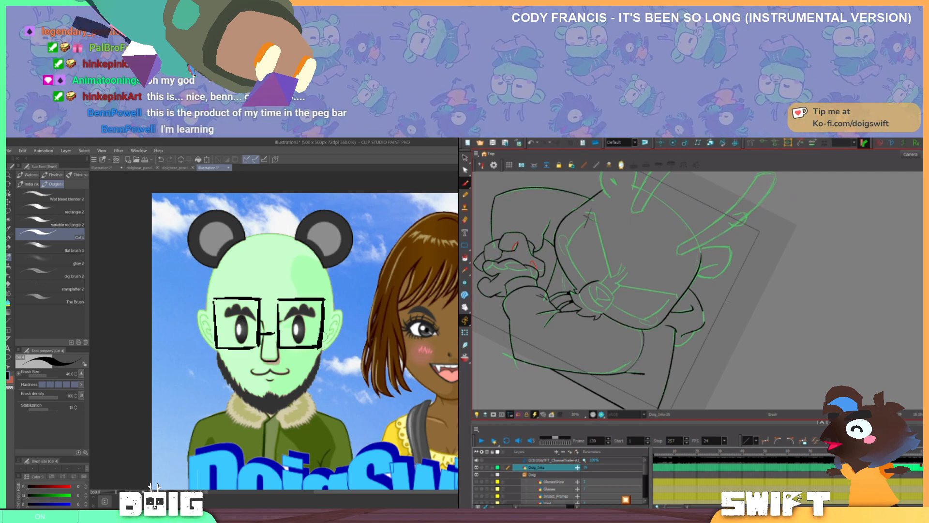
Paint the lens over the green bald character's eye on the image's left side solid white, covering the eye and eyebrow inside the frame
scroll(313, 331, down, 5)
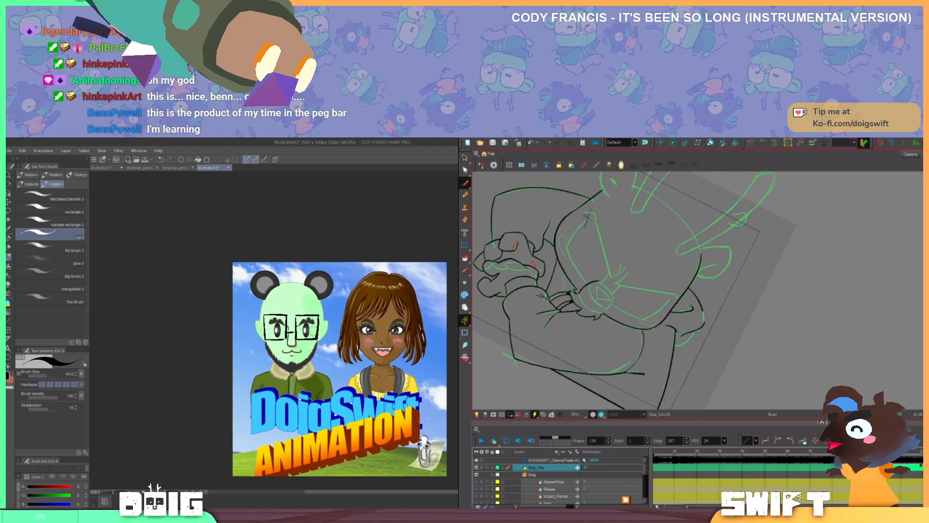
scroll(257, 325, up, 5)
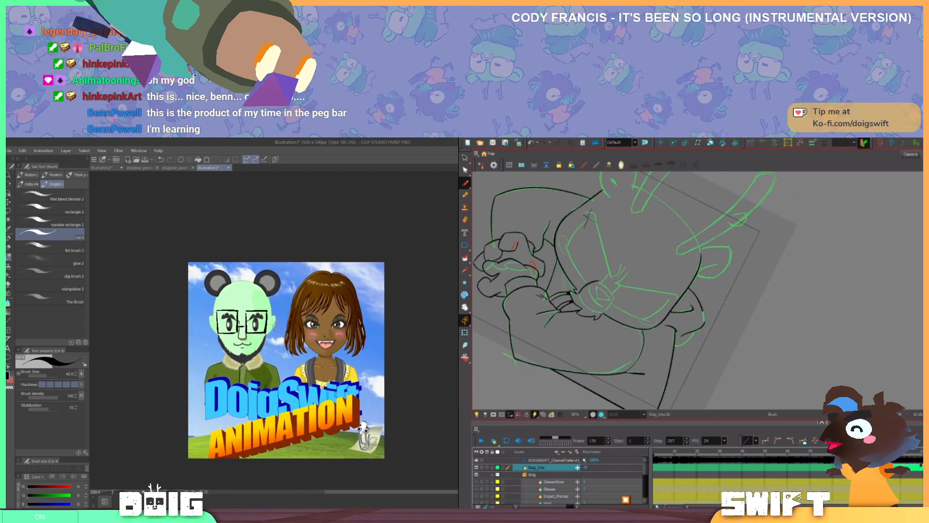
drag(285, 283, 289, 282)
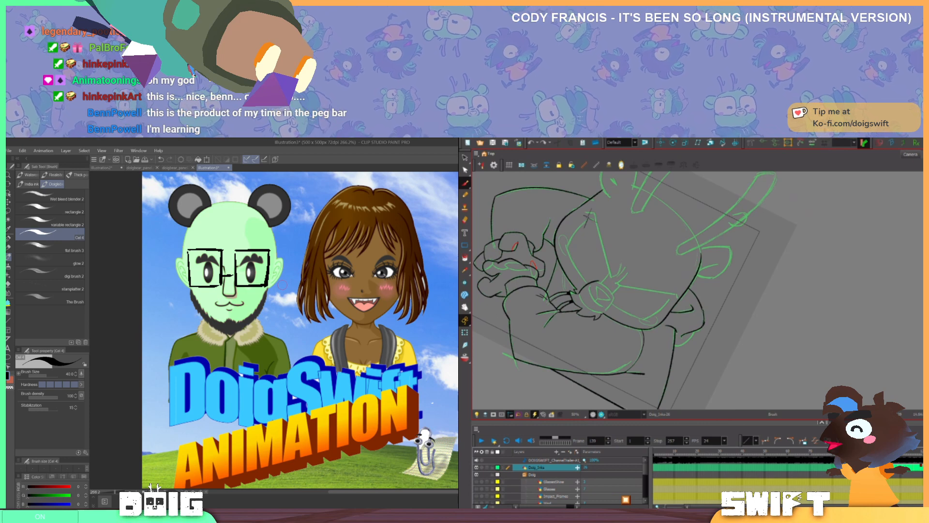
alt+click(210, 277)
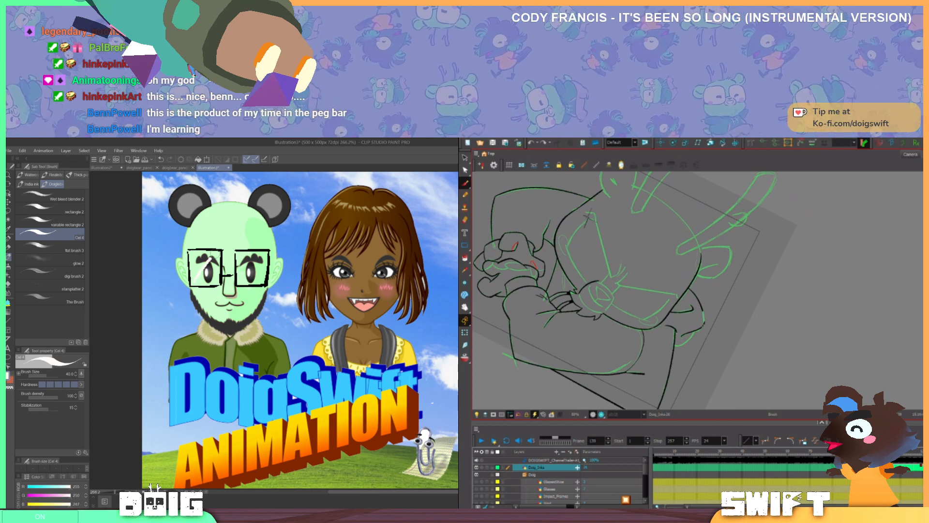
key(ctrl+z)
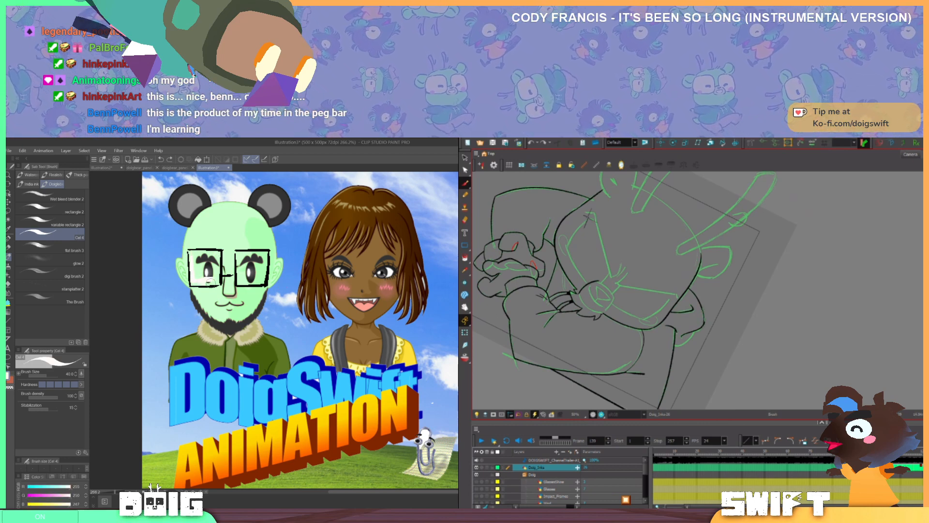
mouse_move(209, 281)
mouse_down()
mouse_move(193, 261)
mouse_move(207, 265)
mouse_up()
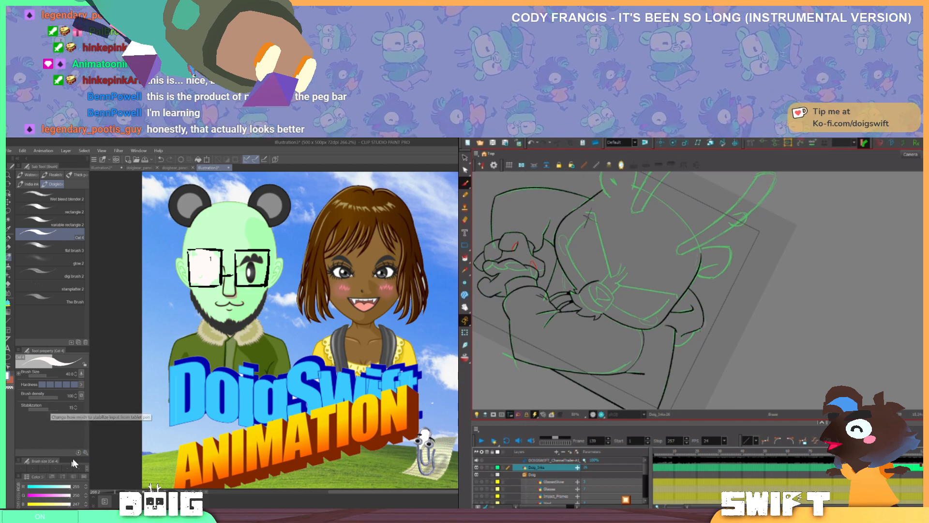
Switch to Harmony, turn the canvas so the head sits nearly upright, and compare the inked drawing with its neighbouring drawings
drag(716, 328, 743, 322)
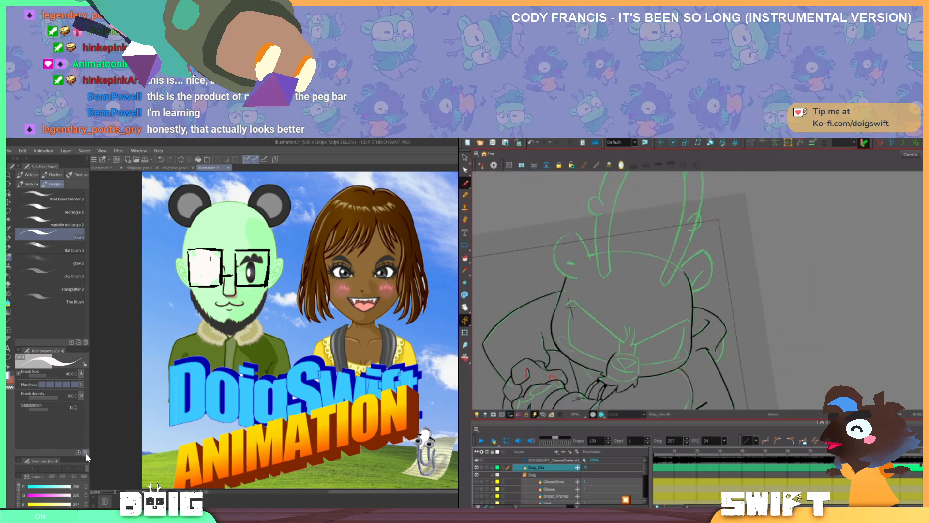
key(period)
key(comma)
key(period)
key(comma)
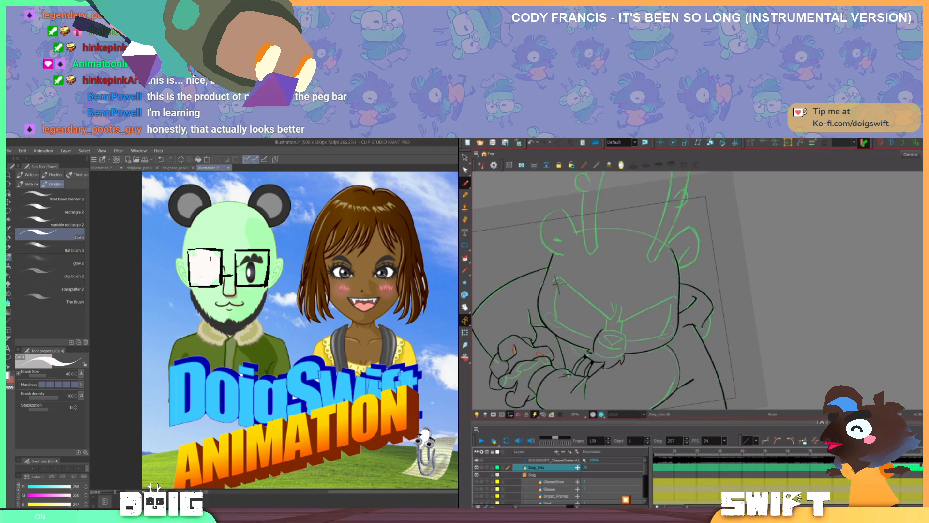
key(period)
key(comma)
key(period)
key(comma)
drag(234, 484, 169, 306)
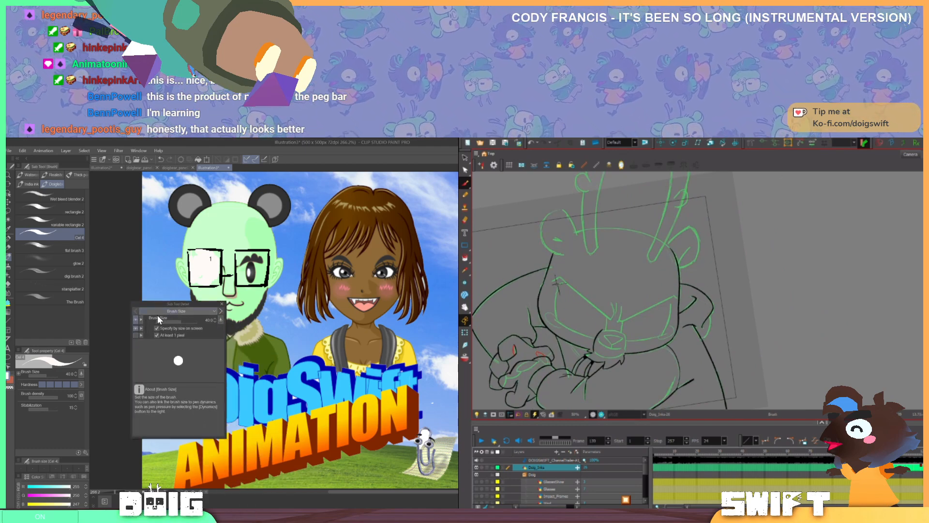
mouse_move(149, 335)
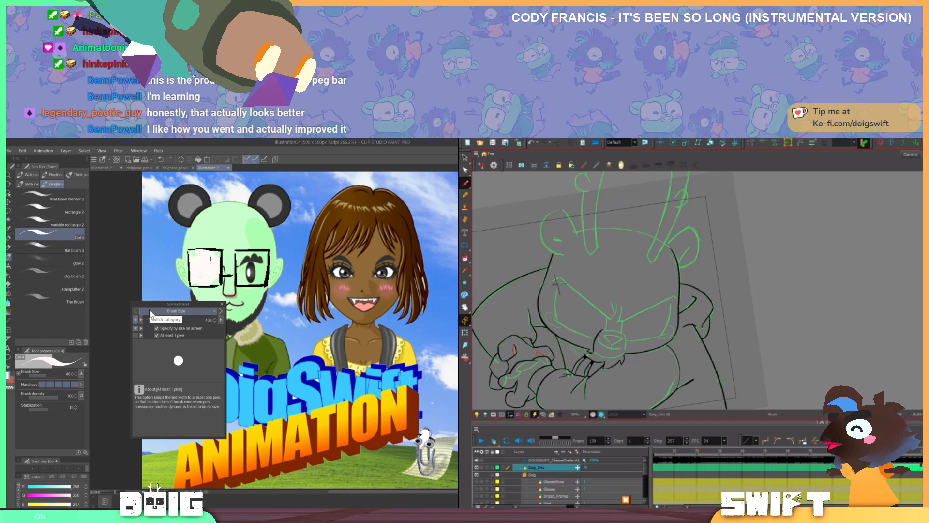
click(221, 303)
Choose the variable rectangle 2 brush and try it out over the green man's glasses and fur collar
click(57, 300)
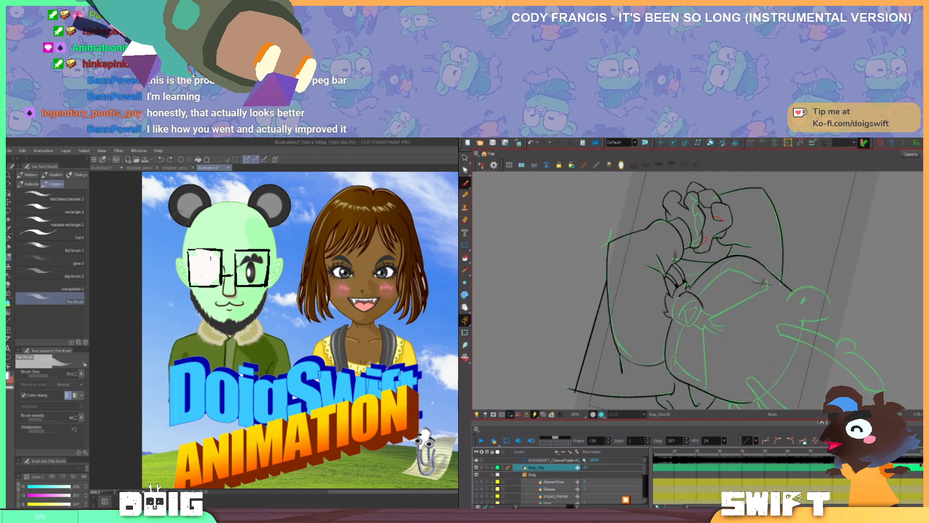
click(69, 222)
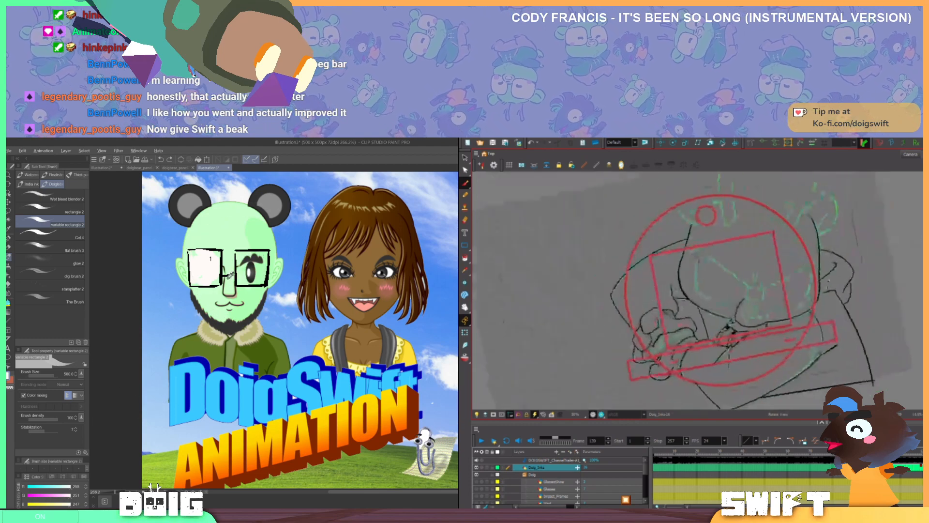
drag(246, 260, 245, 267)
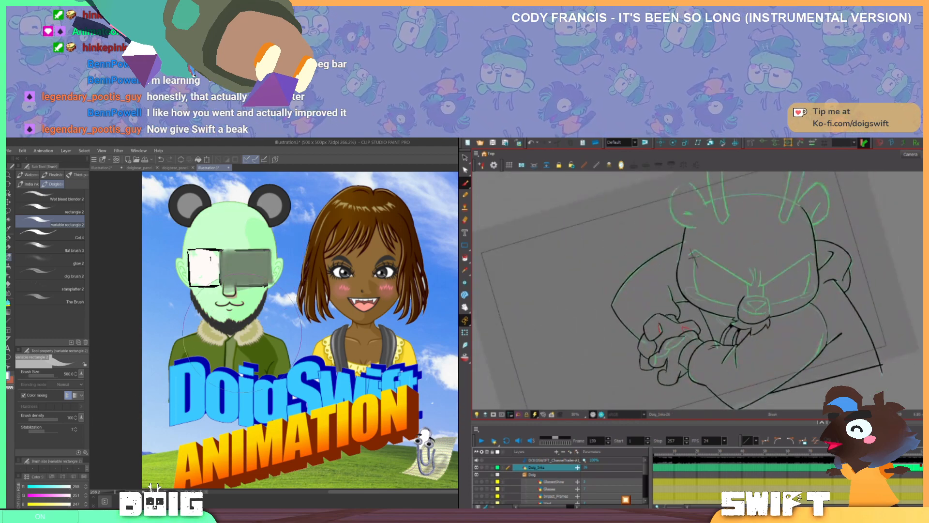
drag(242, 341, 239, 347)
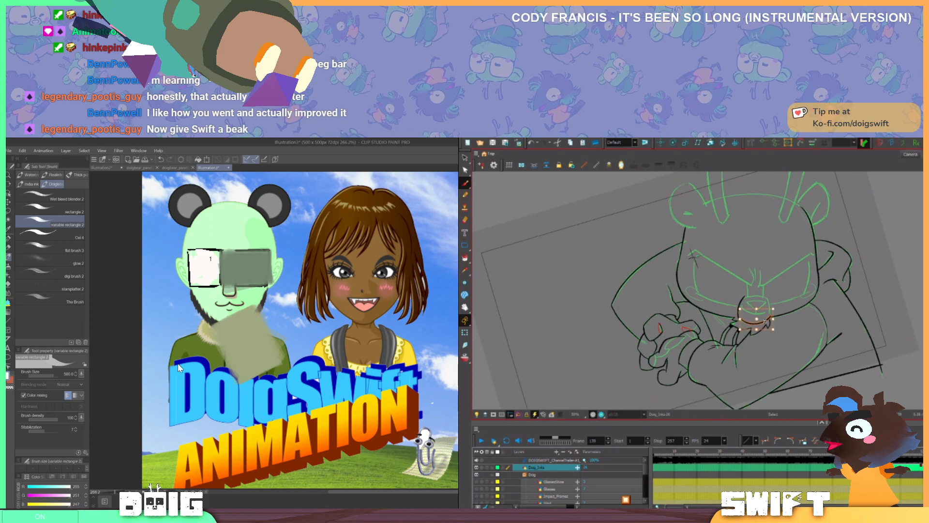
key(ctrl+z)
key(ctrl+z)
Undo the painted glasses on the green man's face, back to his original bare eyes
click(760, 321)
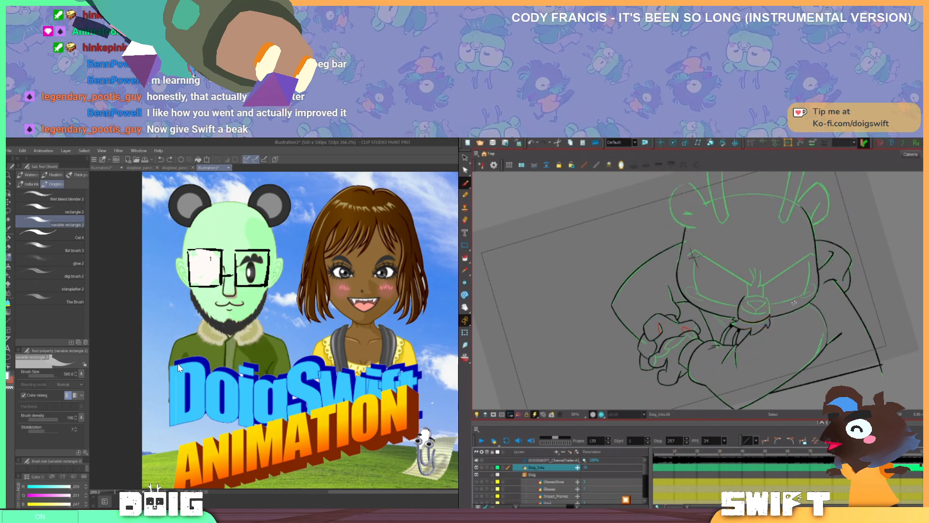
key(ctrl+z)
key(ctrl+z)
key(ctrl+z)
key(ctrl+z)
key(ctrl+z)
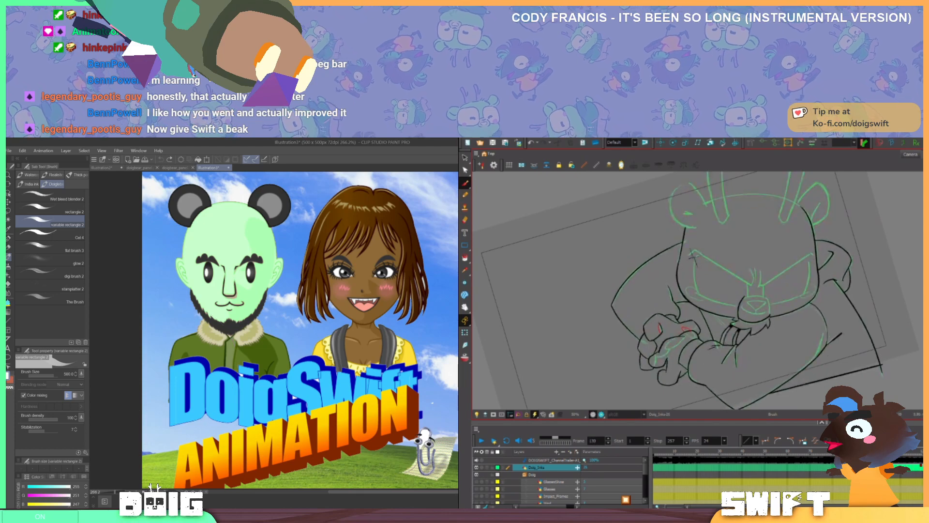
Reduce the brush size to 200 and paint a white square lens over each of the green man's eyes
key(bracketleft)
key(bracketleft)
key(bracketleft)
key(bracketleft)
key(bracketleft)
key(bracketleft)
key(bracketleft)
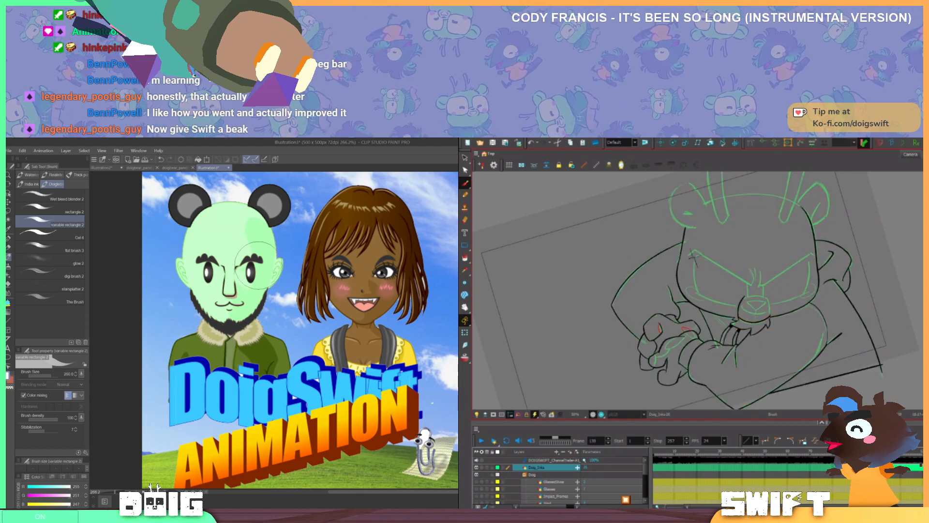
mouse_move(251, 274)
mouse_down()
mouse_move(243, 258)
mouse_move(266, 274)
mouse_up()
mouse_move(201, 256)
mouse_down()
mouse_move(219, 278)
mouse_move(218, 251)
mouse_up()
Draw dark square frames, a bridge and small pupils on the glasses with a size 20 brush and colour mixing off
alt+click(237, 317)
key(bracketleft)
key(bracketleft)
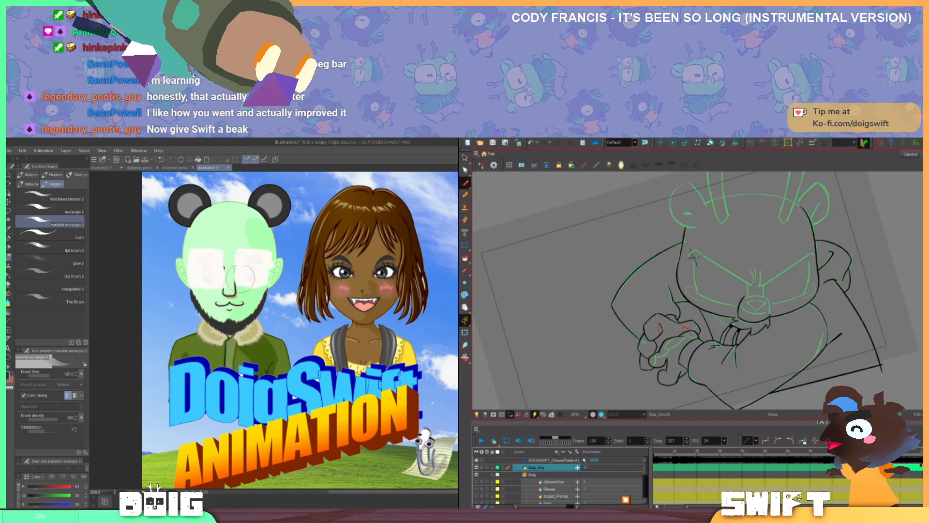
key(bracketleft)
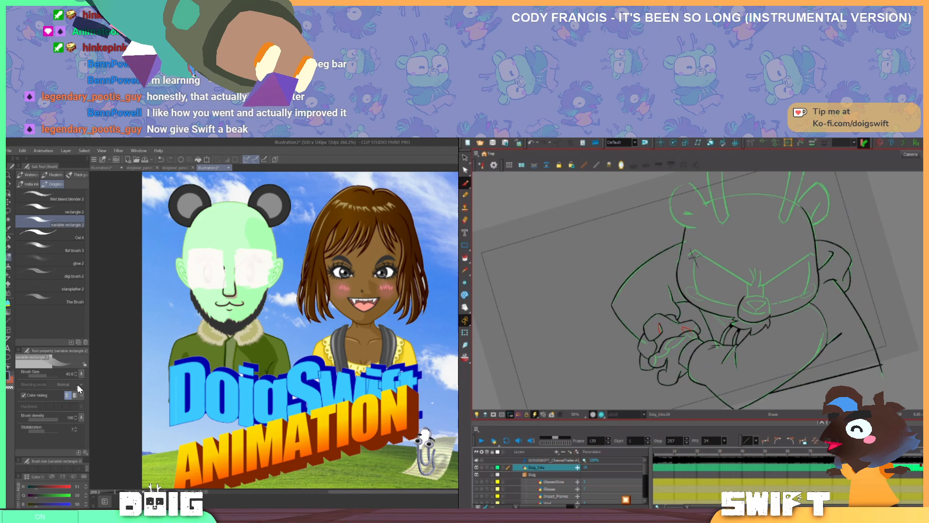
click(25, 396)
key(bracketleft)
key(bracketleft)
mouse_move(269, 250)
mouse_down()
mouse_move(269, 280)
mouse_move(237, 285)
mouse_move(264, 281)
mouse_move(238, 253)
mouse_move(237, 279)
mouse_move(235, 251)
mouse_move(269, 250)
mouse_move(222, 251)
mouse_move(224, 286)
mouse_up()
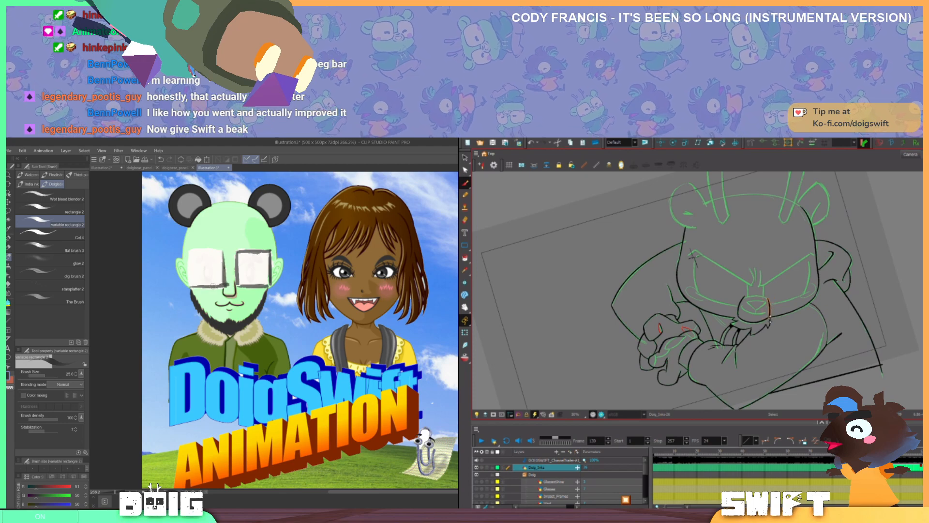
drag(190, 251, 190, 287)
drag(190, 250, 225, 249)
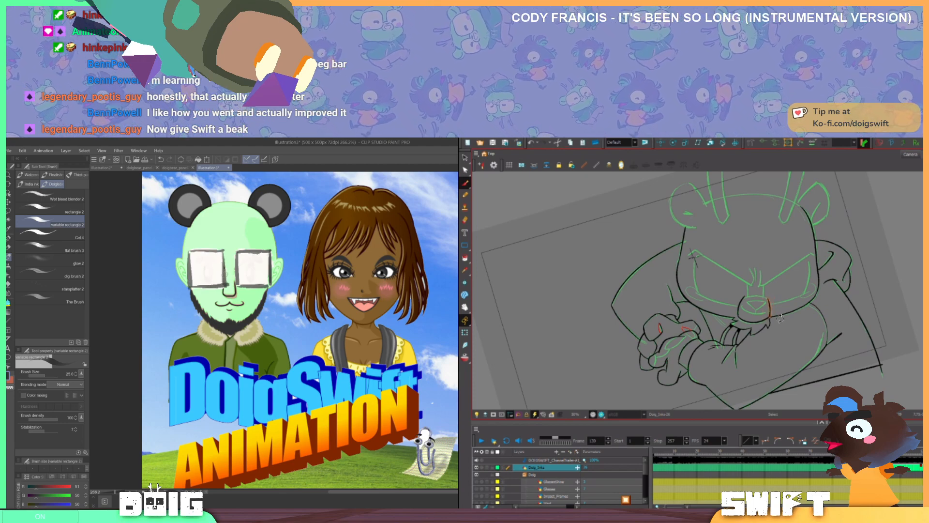
drag(251, 284, 246, 304)
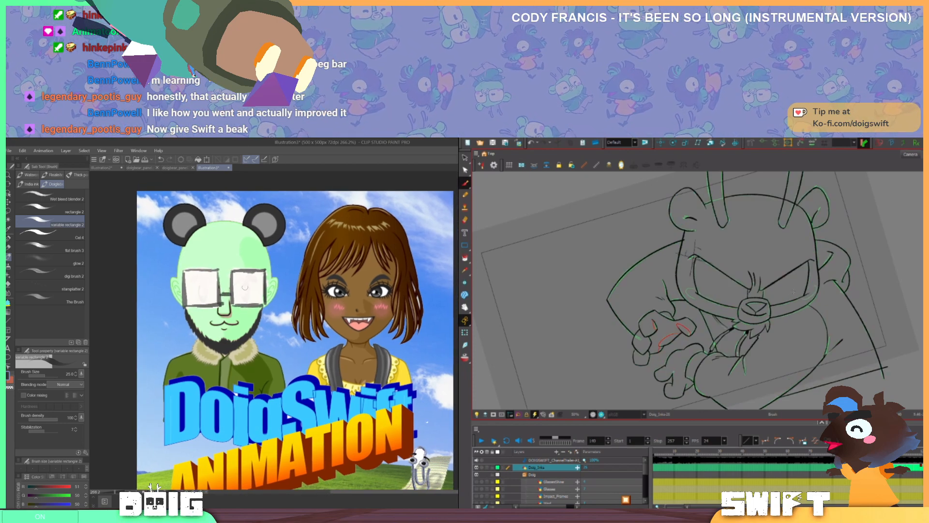
click(210, 296)
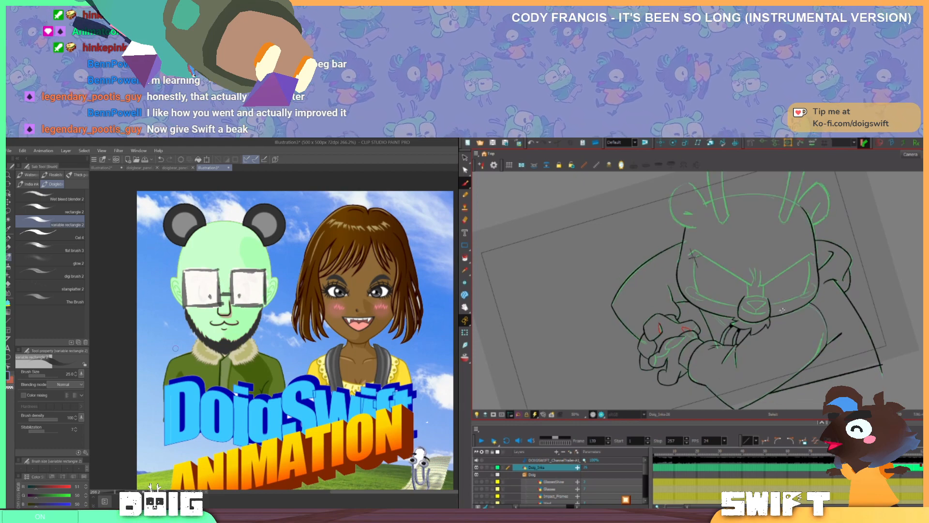
Refine the inked outline of the bear's muzzle and switch the other window to the SharpenYourSword_v4 storyboard in Storyboard Pro
key(ctrl+alt)
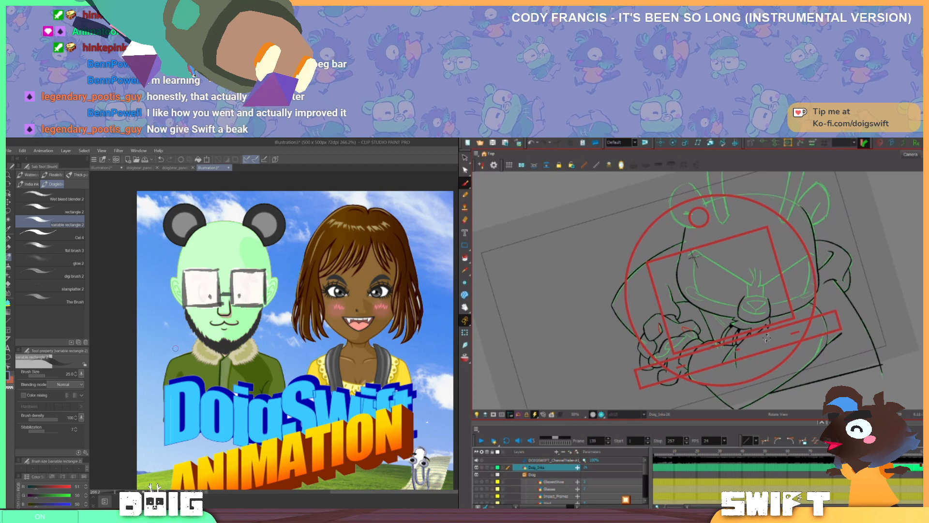
key(ctrl+alt)
mouse_move(771, 344)
mouse_down()
mouse_move(795, 300)
mouse_move(762, 358)
mouse_up()
key(alt+Tab)
mouse_move(741, 327)
mouse_down()
mouse_move(766, 302)
mouse_move(757, 327)
mouse_up()
key(ctrl+alt)
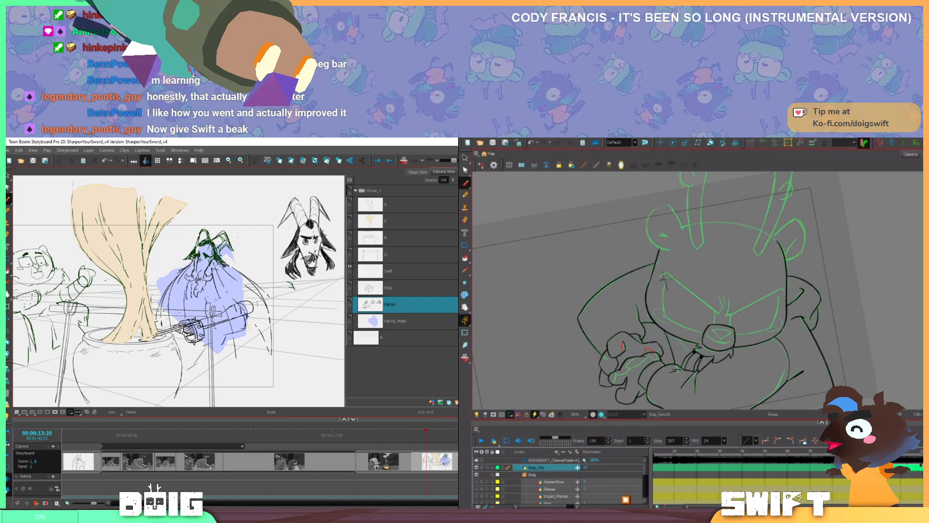
Ink the nose shape inside the bear's muzzle outline, undoing the last stroke and switching to the Eraser for cleanup
mouse_move(168, 337)
mouse_down()
mouse_move(210, 349)
mouse_move(201, 337)
mouse_up()
click(725, 347)
key(alt+s)
click(734, 338)
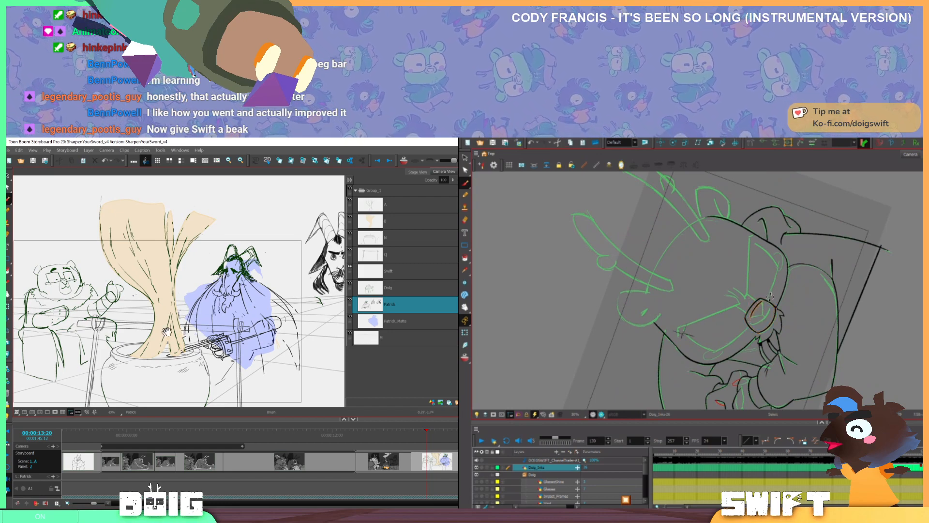
key(space)
key(ctrl+alt)
drag(199, 329, 208, 334)
drag(811, 289, 718, 379)
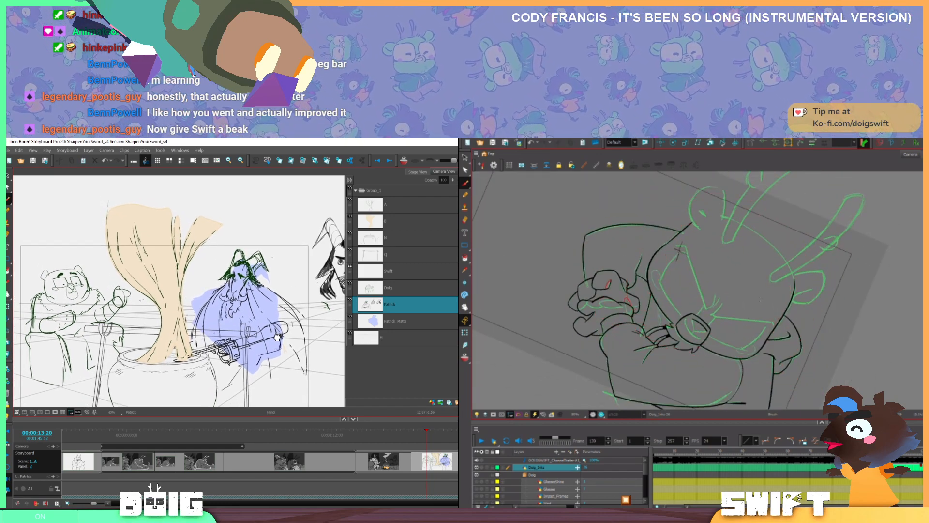
mouse_move(278, 336)
mouse_down()
mouse_move(278, 313)
mouse_move(275, 334)
mouse_move(247, 329)
mouse_up()
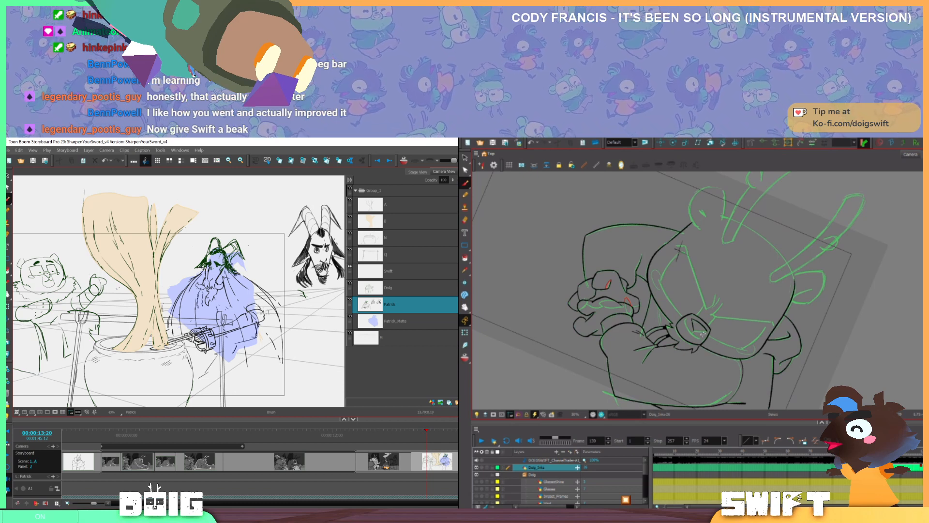
drag(701, 342, 775, 316)
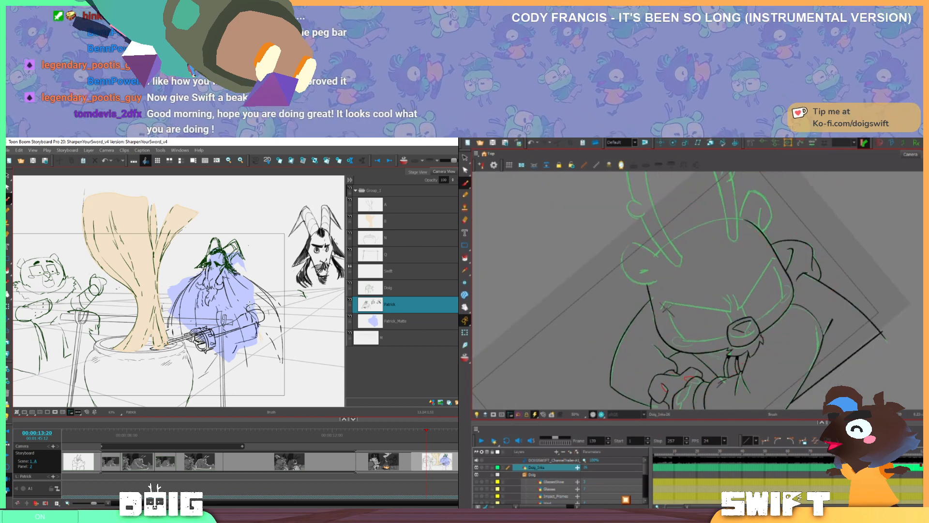
key(ctrl+z)
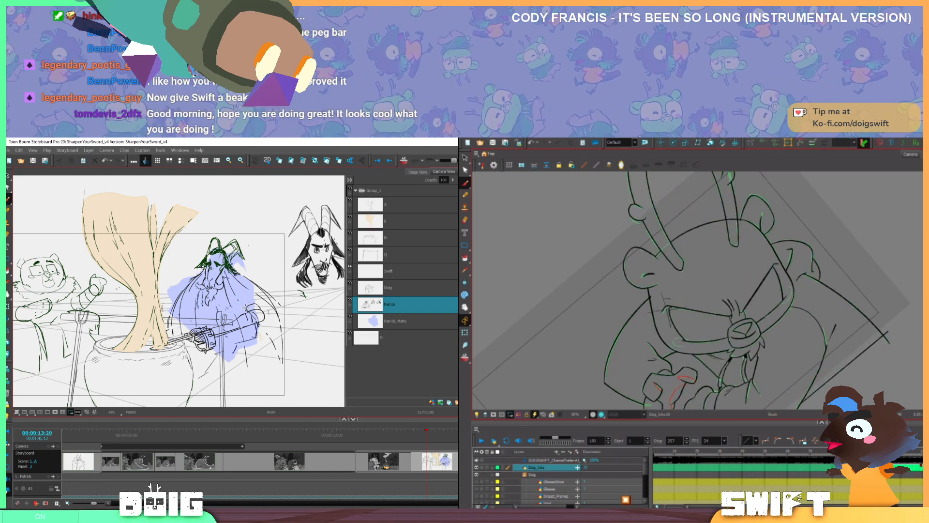
key(e)
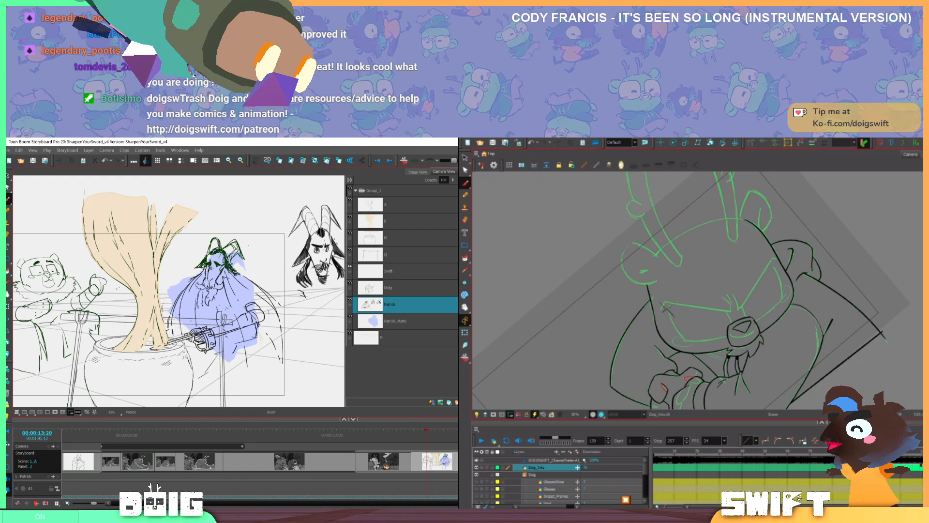
Review the storyboard from the cauldron scene at 00:00:13:18 through the following shots to the bear holding a weapon at 00:00:28:13
drag(387, 435, 422, 436)
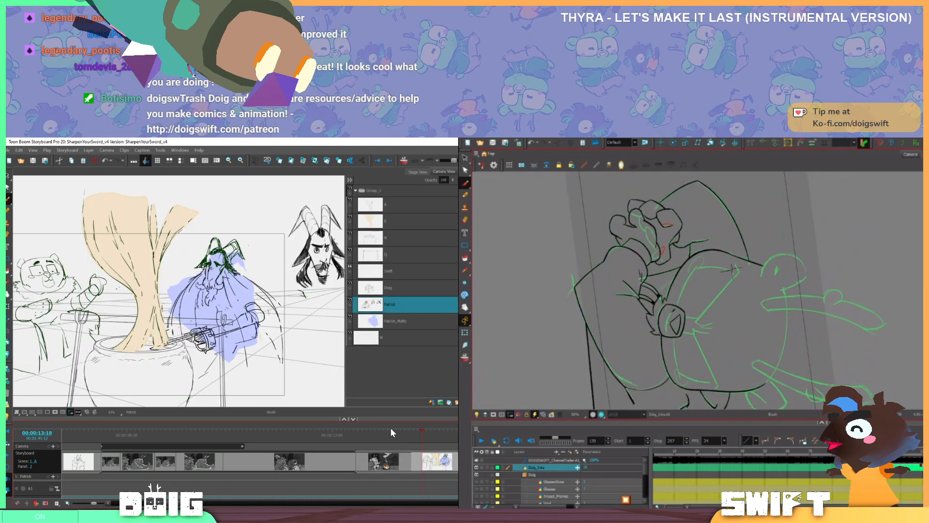
key(space)
drag(122, 300, 182, 294)
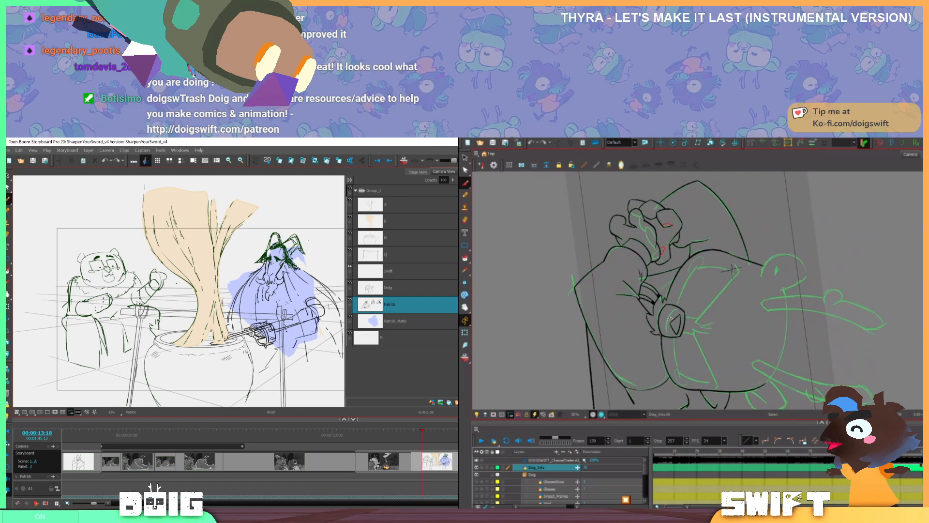
scroll(139, 298, down, 4)
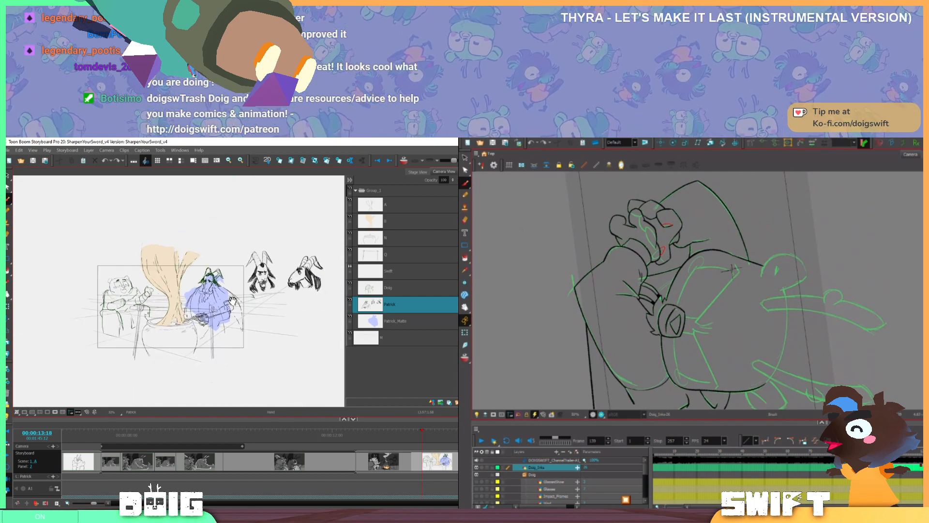
key(space)
mouse_move(221, 304)
mouse_down()
mouse_move(179, 301)
mouse_move(192, 310)
mouse_up()
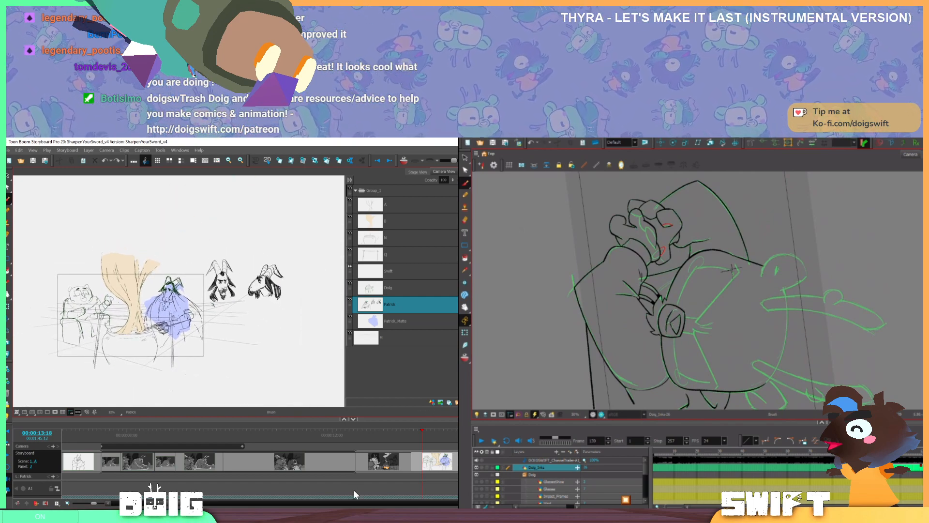
drag(191, 503, 203, 503)
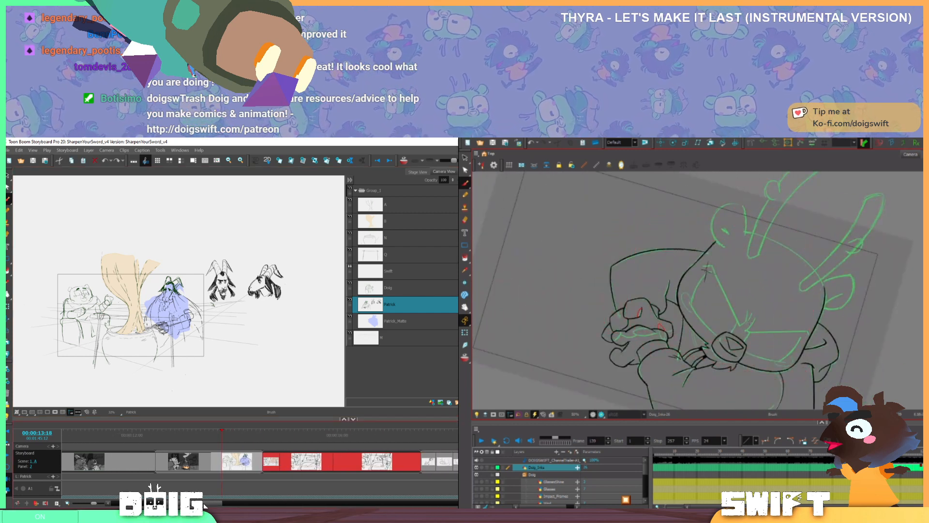
drag(268, 436, 504, 437)
drag(206, 503, 226, 505)
drag(341, 433, 404, 438)
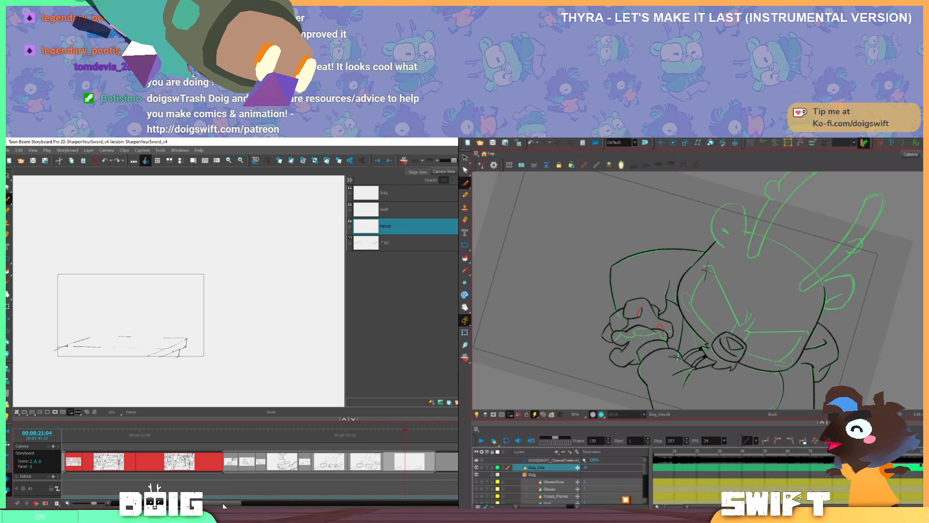
drag(225, 504, 253, 504)
mouse_move(158, 434)
mouse_down()
mouse_move(402, 439)
mouse_move(334, 437)
mouse_move(458, 430)
mouse_up()
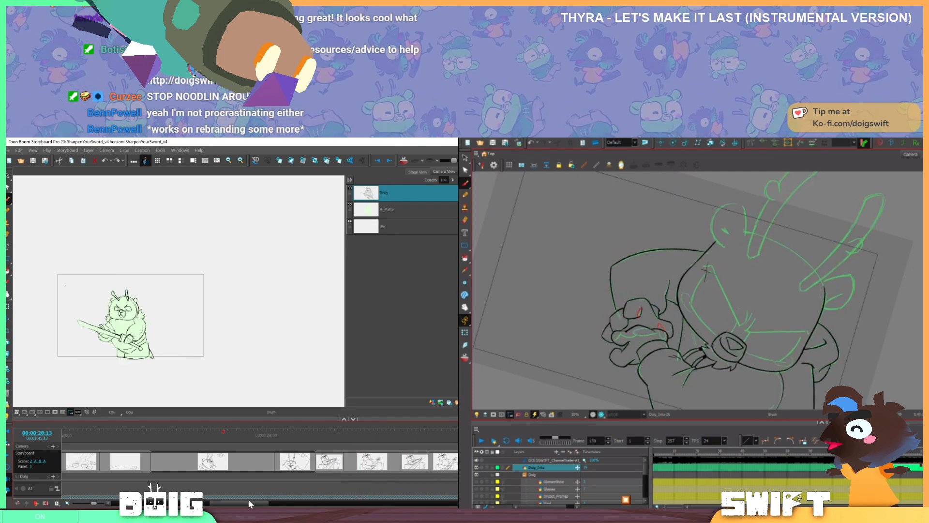
Lengthen the storyboard panel showing the bear beside the horned goat character, near 00:01:41, and save the project
drag(248, 502, 486, 499)
key(comma)
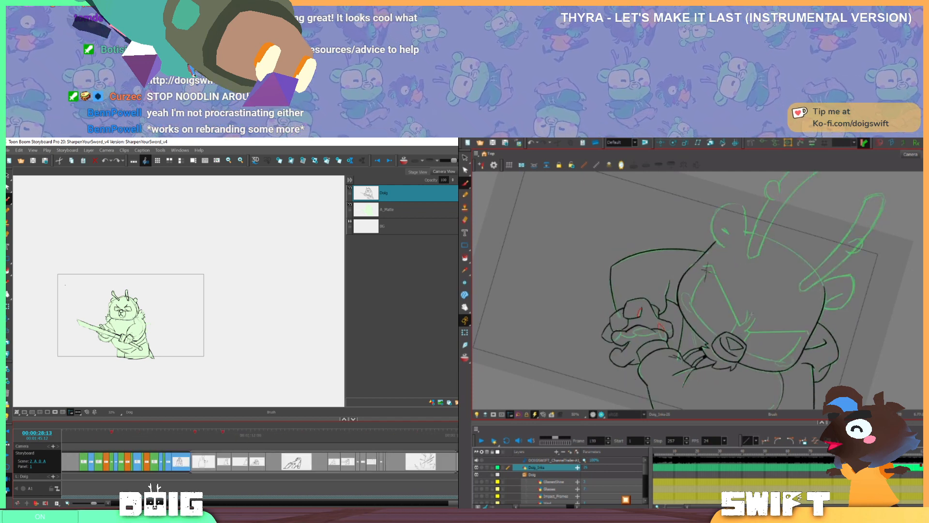
key(period)
drag(731, 327, 721, 329)
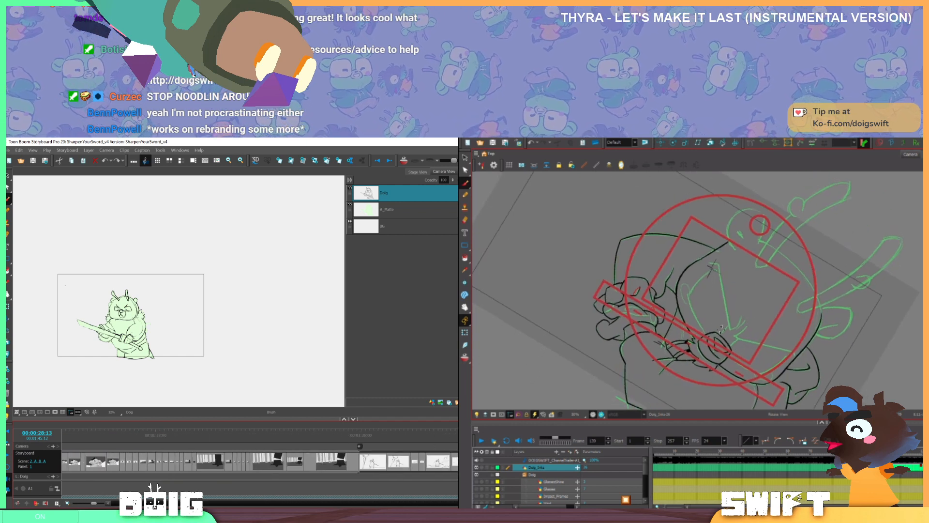
scroll(260, 461, right, 7)
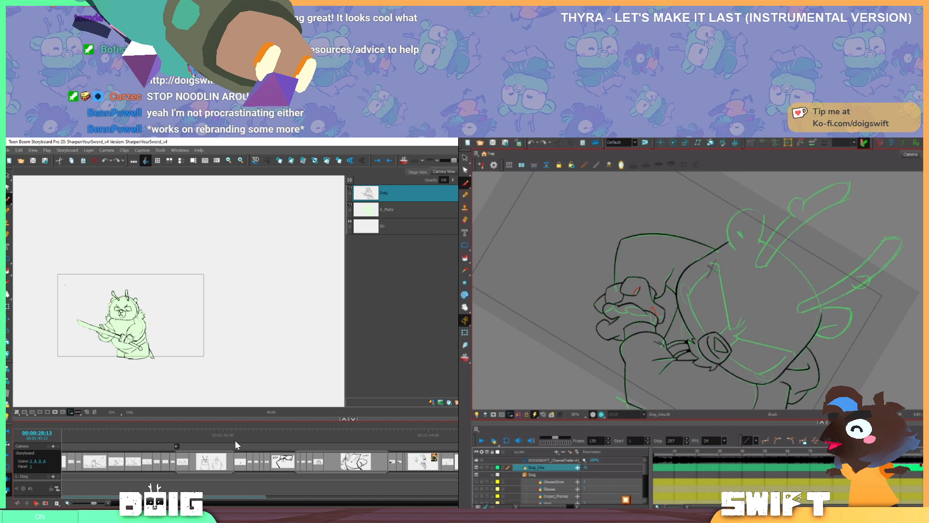
drag(194, 436, 316, 462)
drag(167, 431, 314, 441)
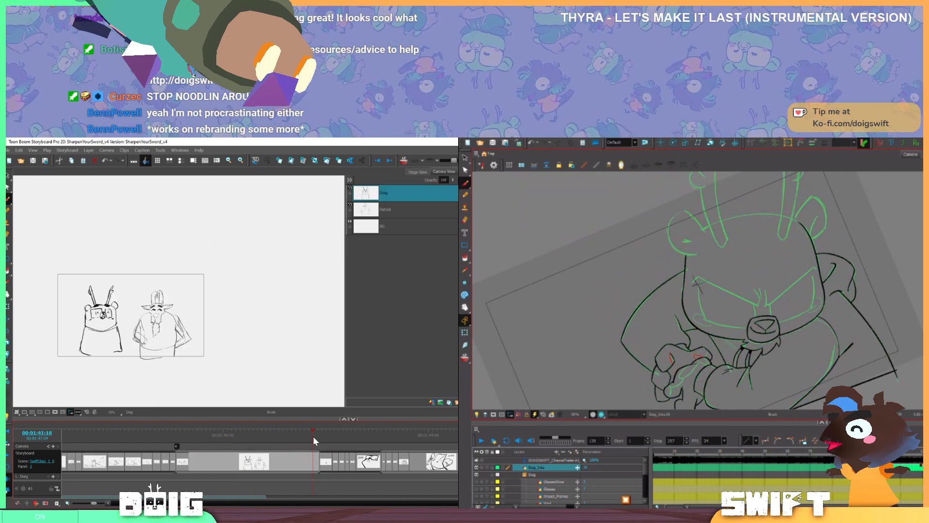
key(ctrl+s)
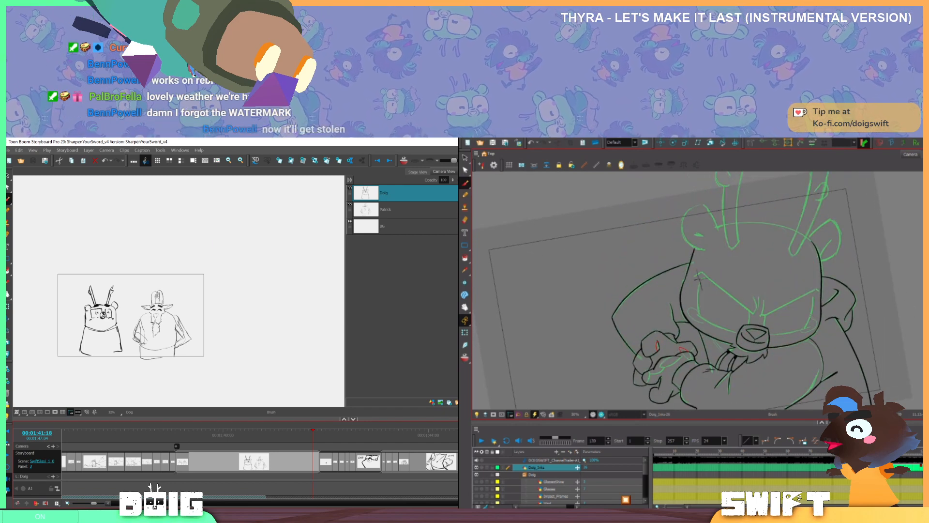
Ink the curved outer edge of the bear's left-hand glasses lens, trim the excess from the stroke, and undo the last change
scroll(261, 460, left, 10)
drag(765, 281, 758, 337)
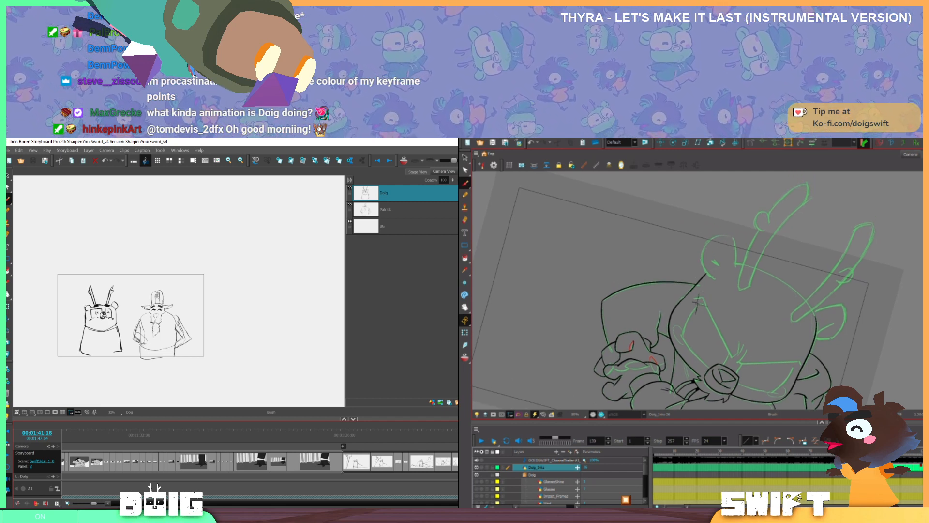
mouse_move(714, 291)
mouse_down()
mouse_move(683, 335)
mouse_move(698, 313)
mouse_up()
ctrl+click(691, 316)
mouse_move(412, 502)
mouse_down()
mouse_move(227, 490)
mouse_move(160, 495)
mouse_up()
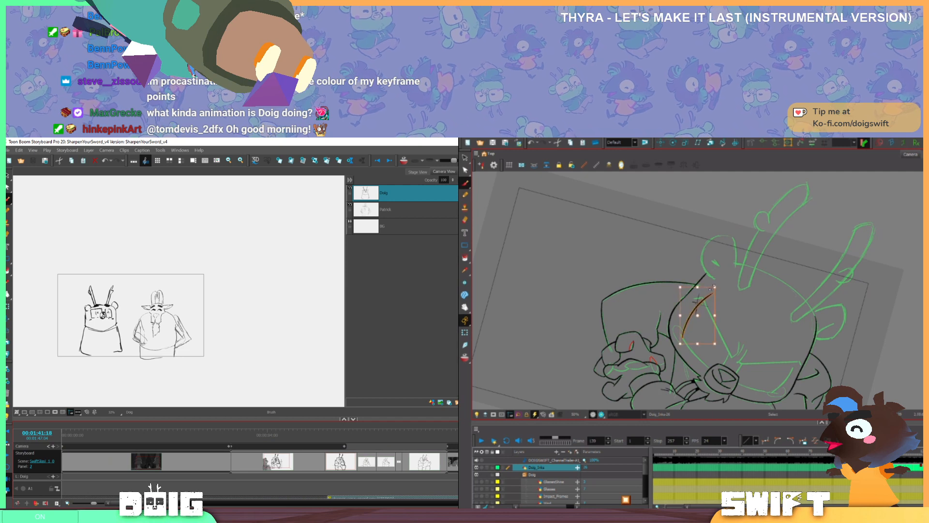
drag(715, 288, 712, 291)
key(alt+Tab)
key(Delete)
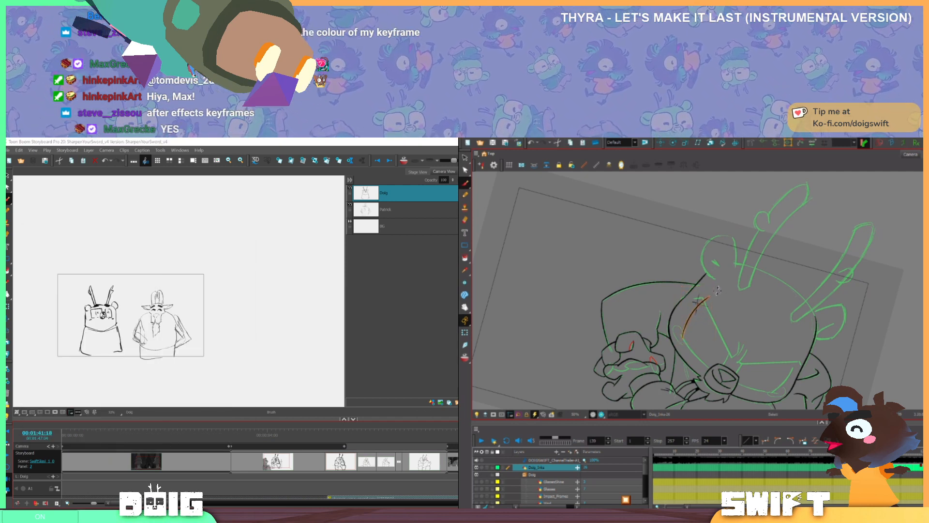
key(Delete)
key(ctrl+z)
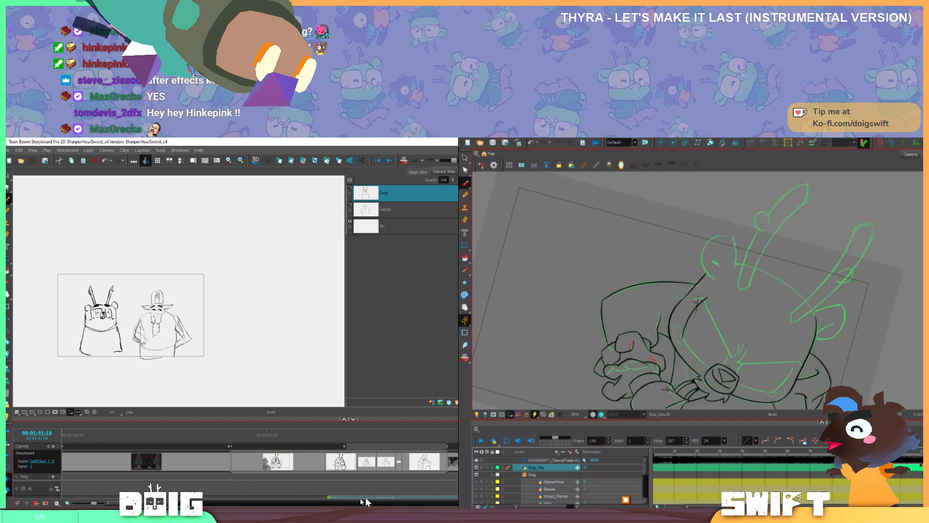
Return the SharpenYourSword_v4 storyboard to 00:00:00:00 and enlarge the opening forest shot for viewing
drag(100, 434, 30, 433)
scroll(155, 331, up, 3)
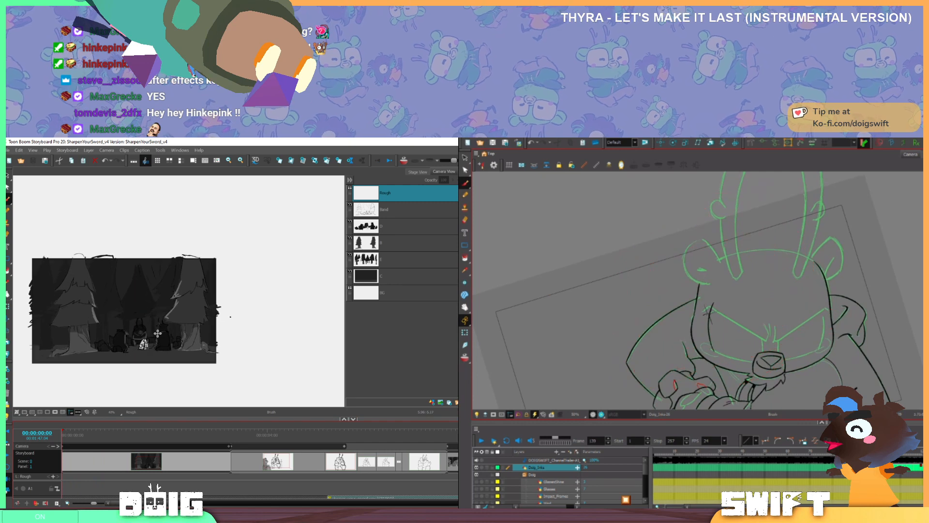
drag(176, 325, 211, 332)
scroll(212, 334, up, 1)
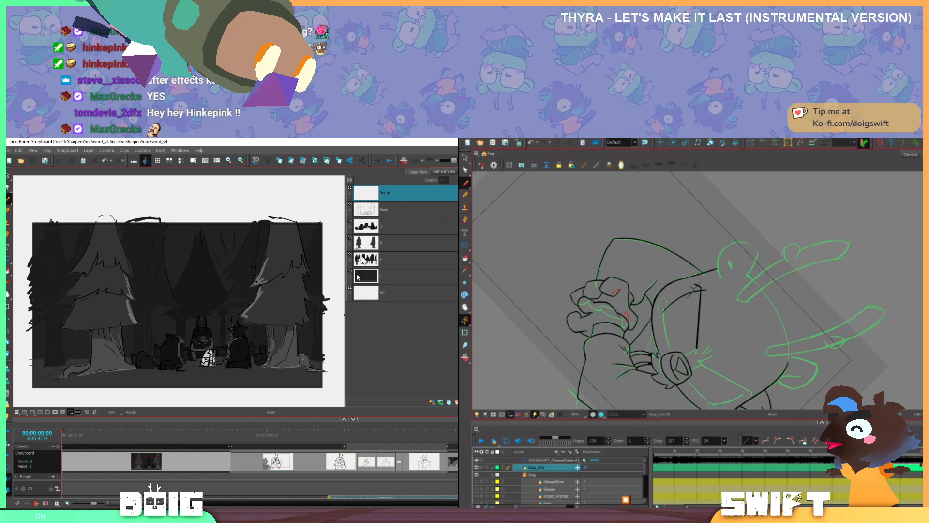
Ink the slanted upper edge of the bear's left-hand lens and compare it with the adjacent drawing while the storyboard plays
key(ctrl+alt)
drag(712, 364, 775, 337)
click(8, 454)
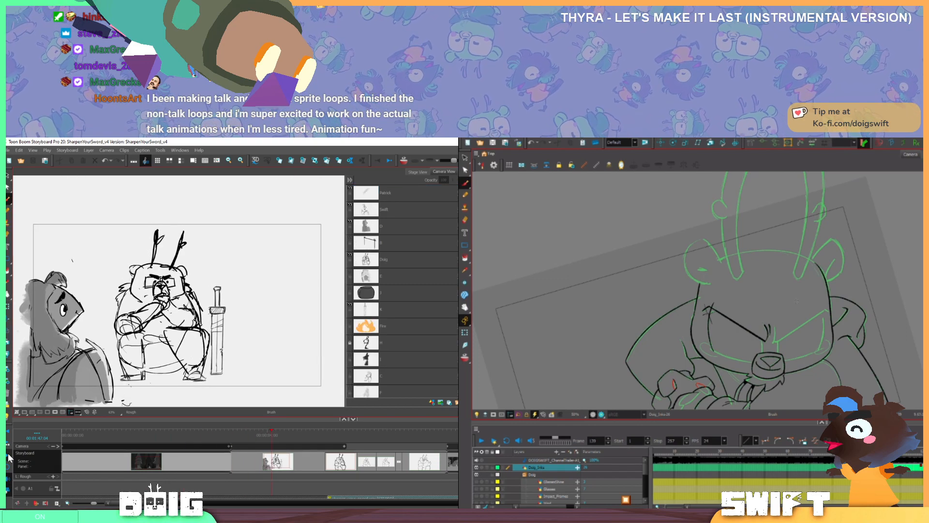
key(period)
key(comma)
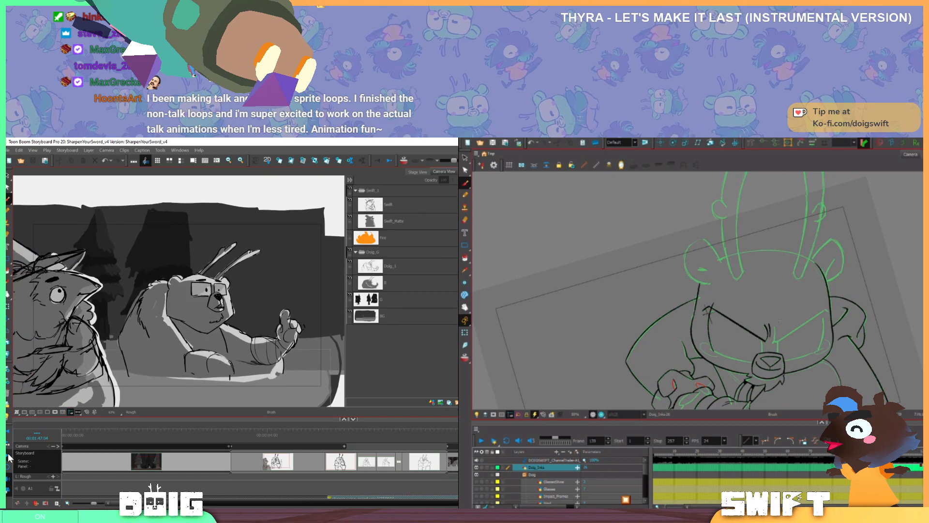
key(period)
key(comma)
Refine the inked frown lines between the bear's lenses, just above the nose, checking them against the adjacent drawing
key(s)
drag(761, 320, 773, 344)
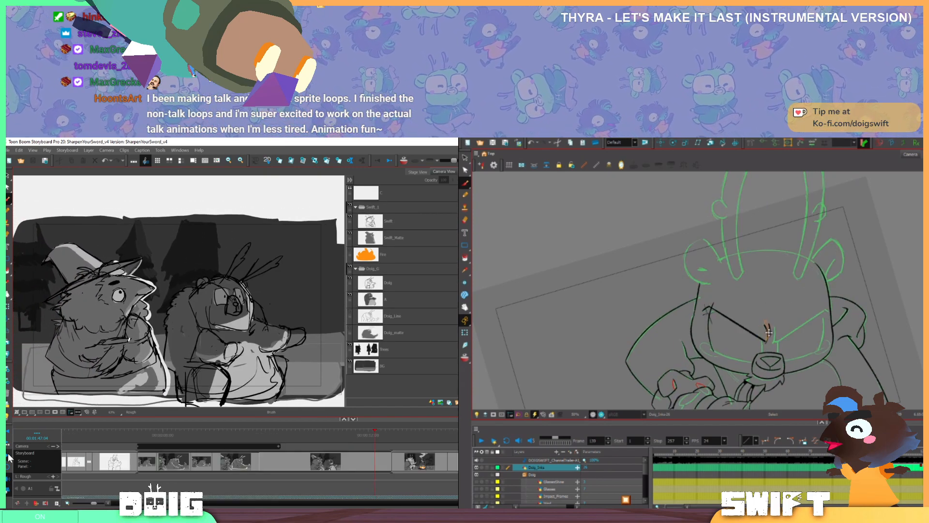
click(801, 295)
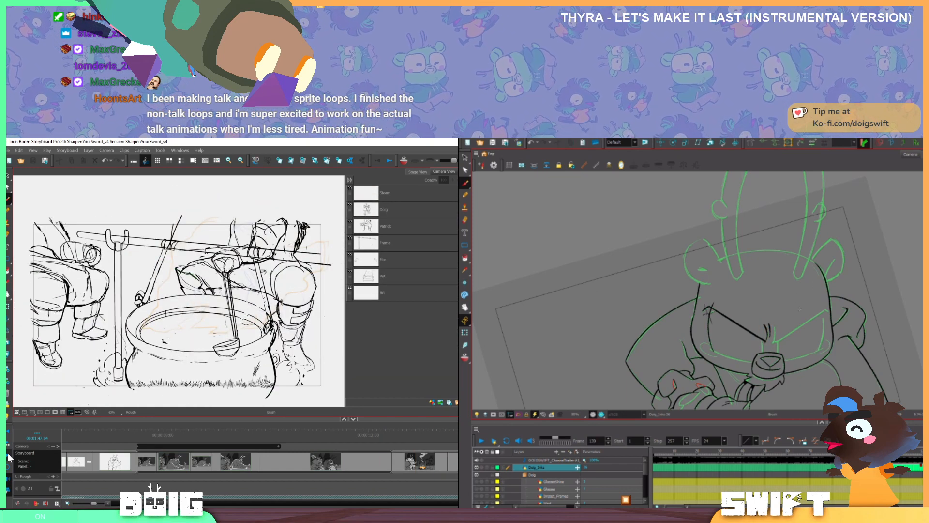
key(comma)
key(period)
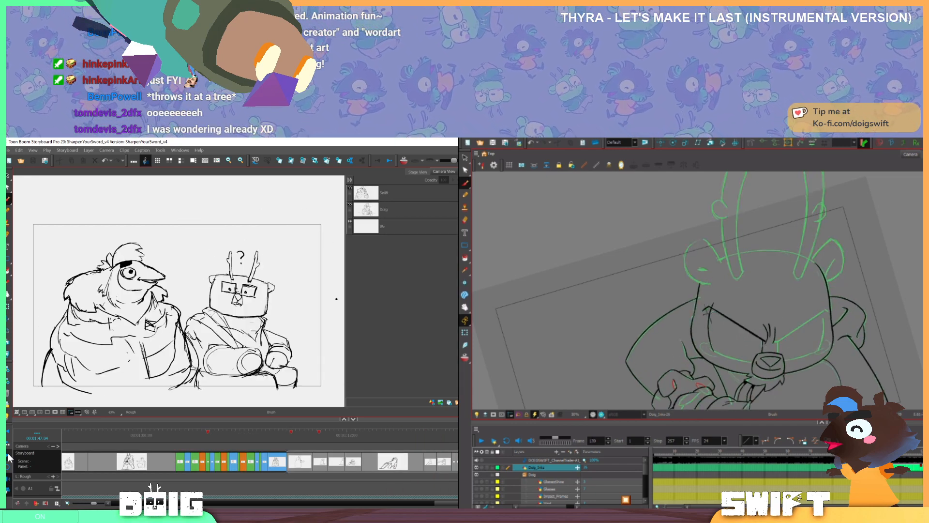
click(763, 344)
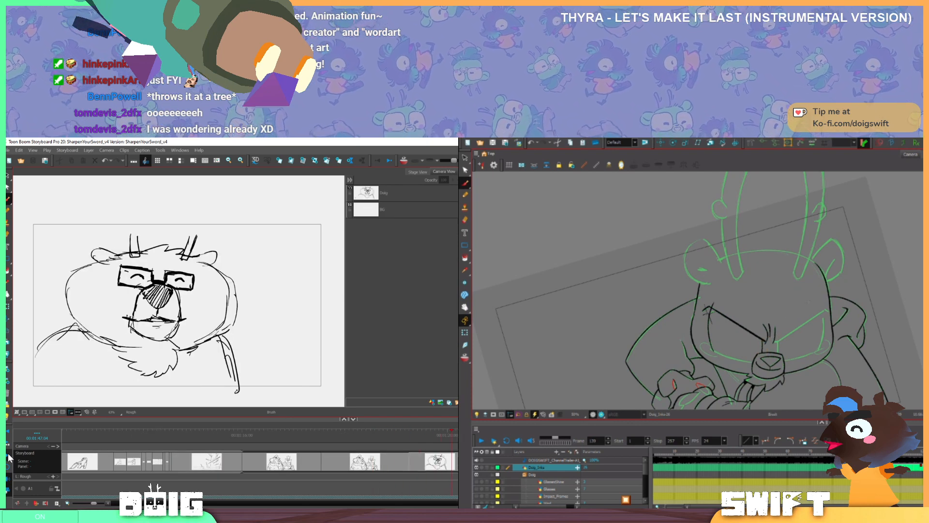
Flip between the bear drawing and its neighbouring frame to compare the inked glasses and brow
key(period)
key(comma)
key(period)
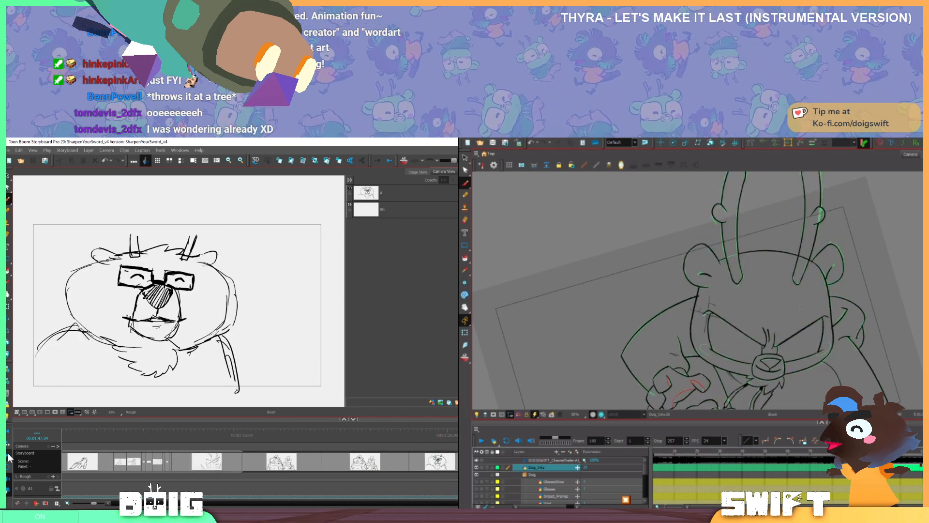
key(comma)
key(period)
key(comma)
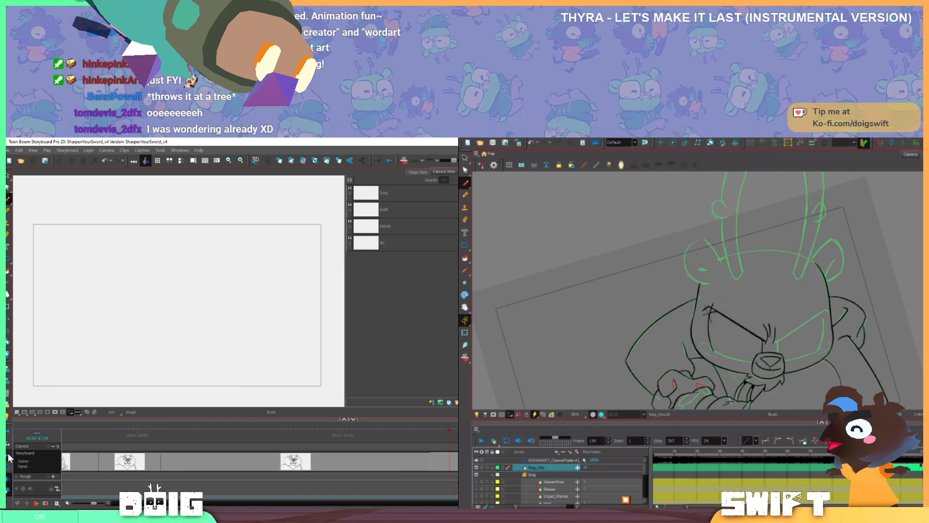
Clean up the strokes at the corner of the bear's left-hand lens, alternating Brush and Eraser and checking against the neighbouring drawing
key(alt+b)
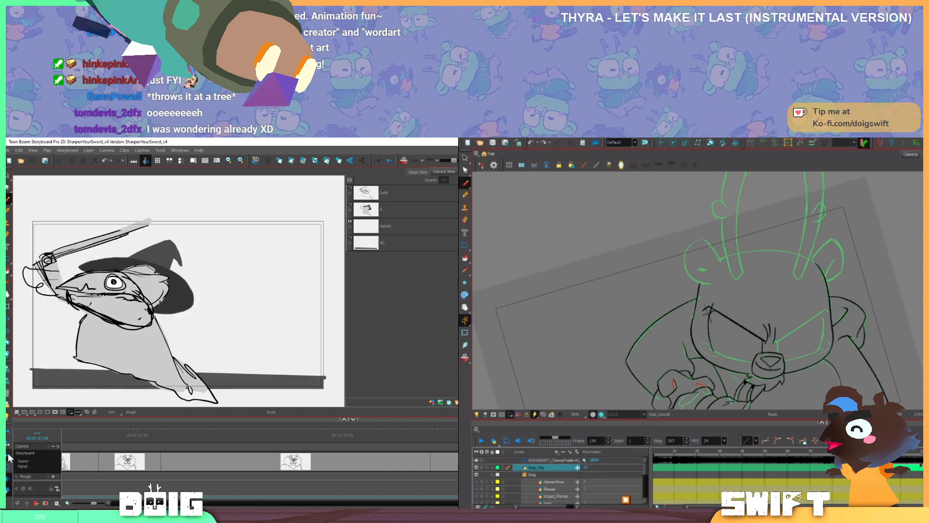
key(period)
key(comma)
key(period)
key(comma)
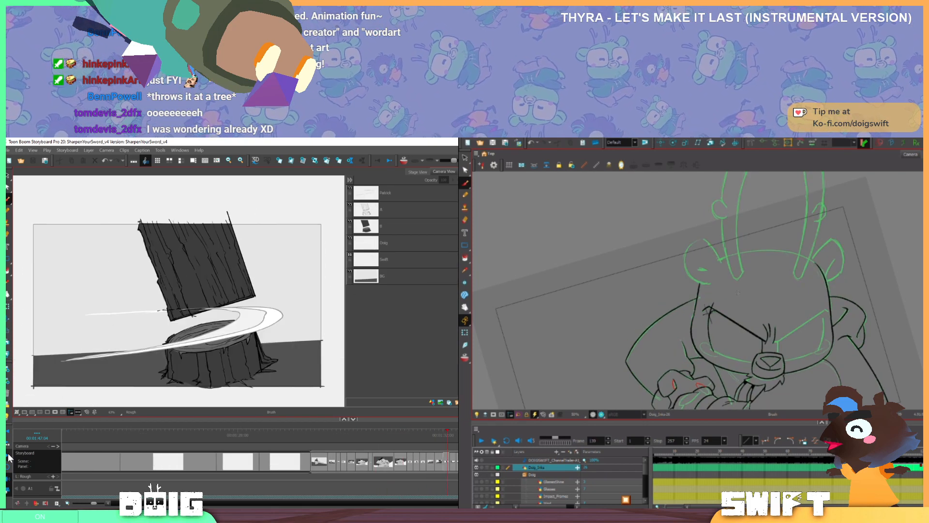
key(alt+e)
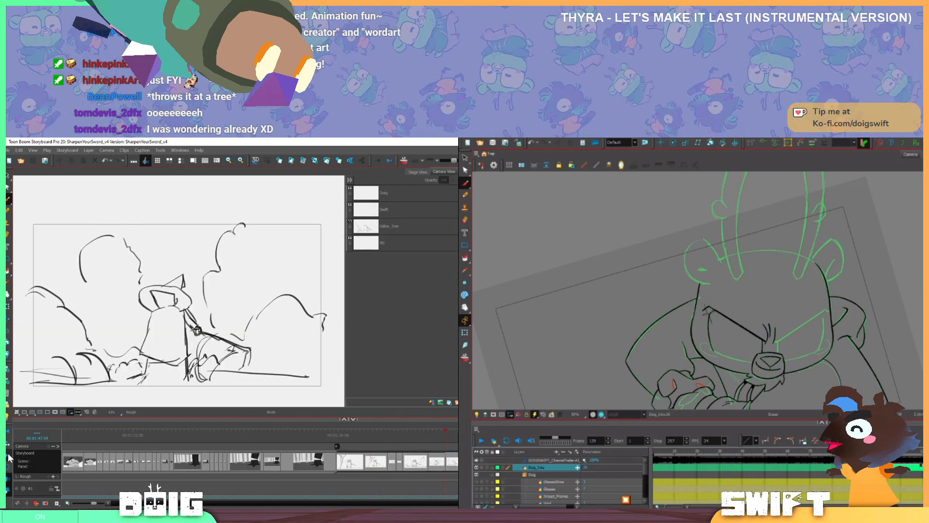
key(period)
key(comma)
key(alt+b)
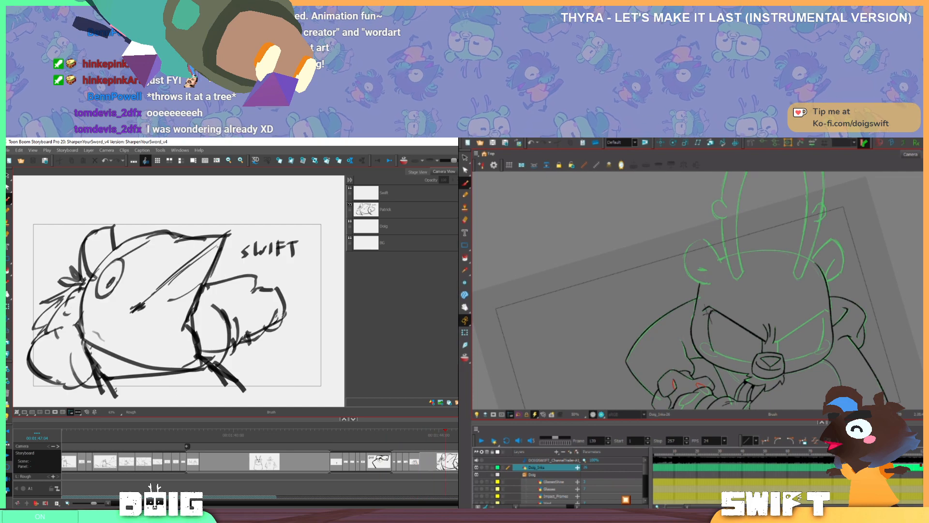
Stop the storyboard playback and scrub through the earlier bear shots up to the outstretched-arm pose at 00:00:47:19
click(8, 454)
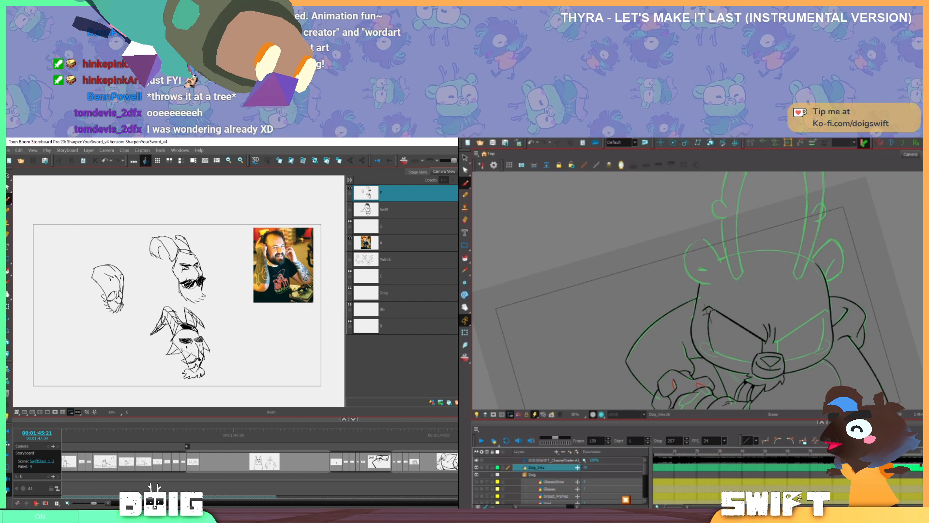
drag(456, 502, 354, 492)
scroll(354, 496, left, 3)
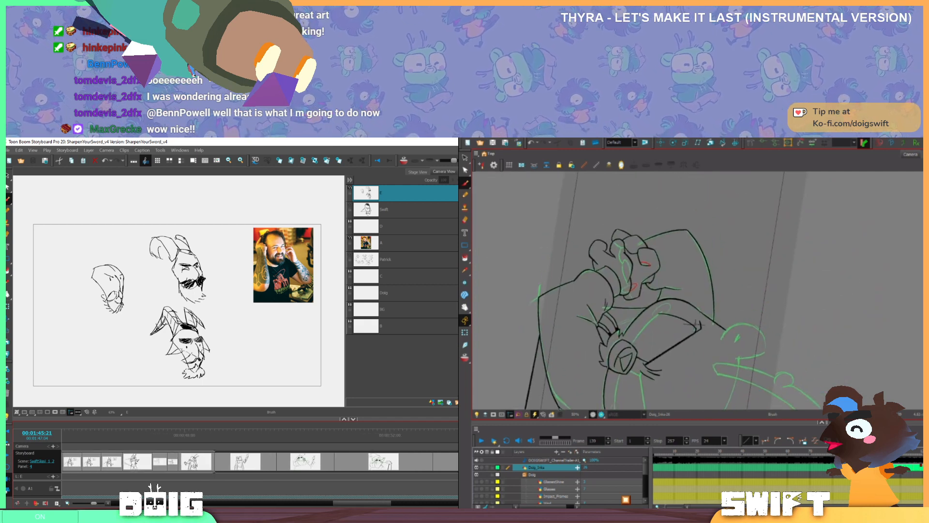
scroll(362, 502, left, 3)
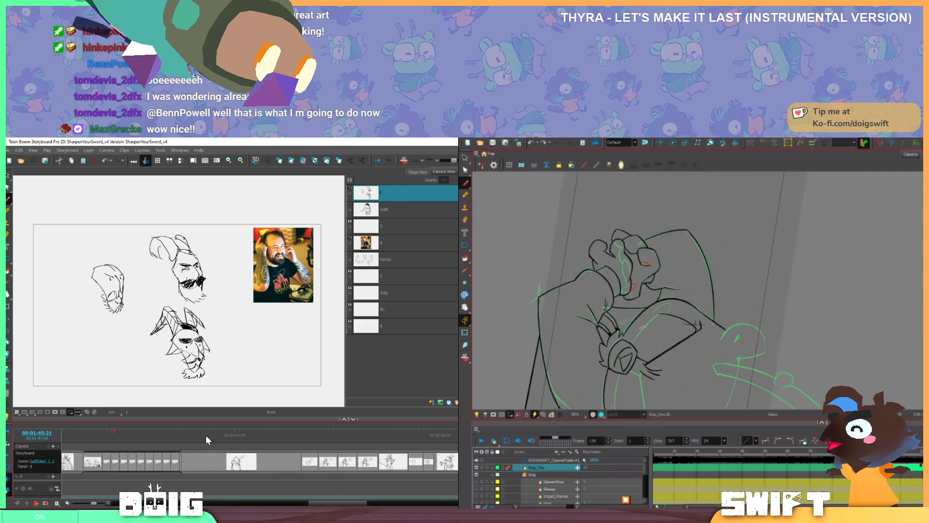
click(218, 432)
mouse_move(219, 434)
mouse_down()
mouse_move(482, 421)
mouse_move(373, 428)
mouse_move(429, 419)
mouse_up()
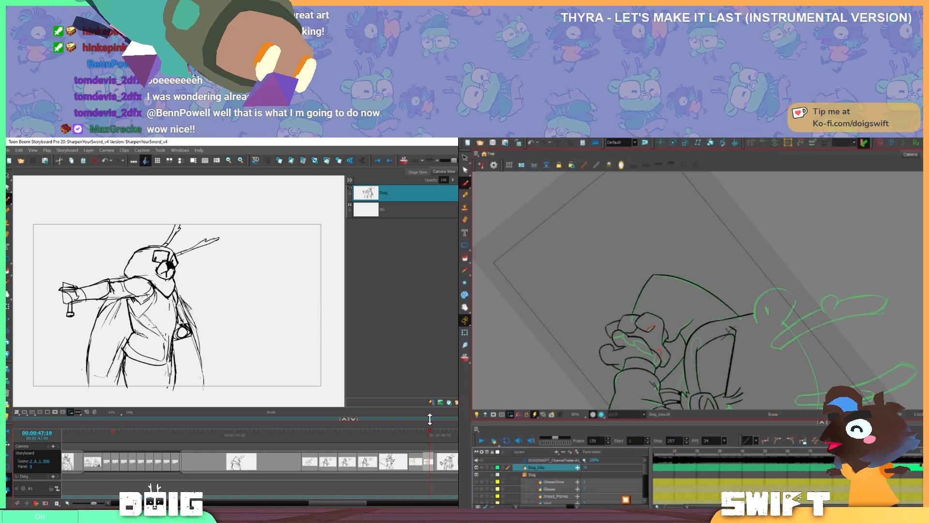
Lengthen the storyboard panel before the coloured clips, showing the bear hugging the bird beside the goat, near 00:01:08:15
drag(356, 503, 477, 503)
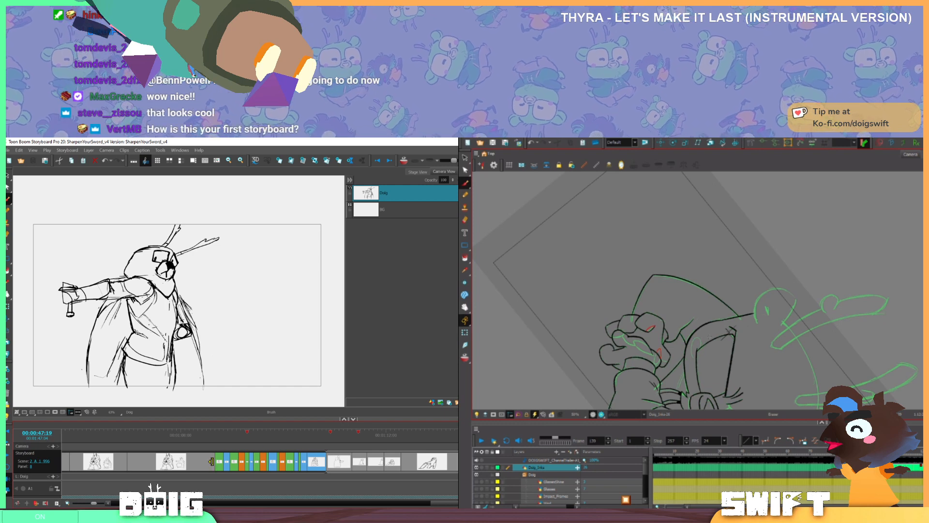
click(214, 461)
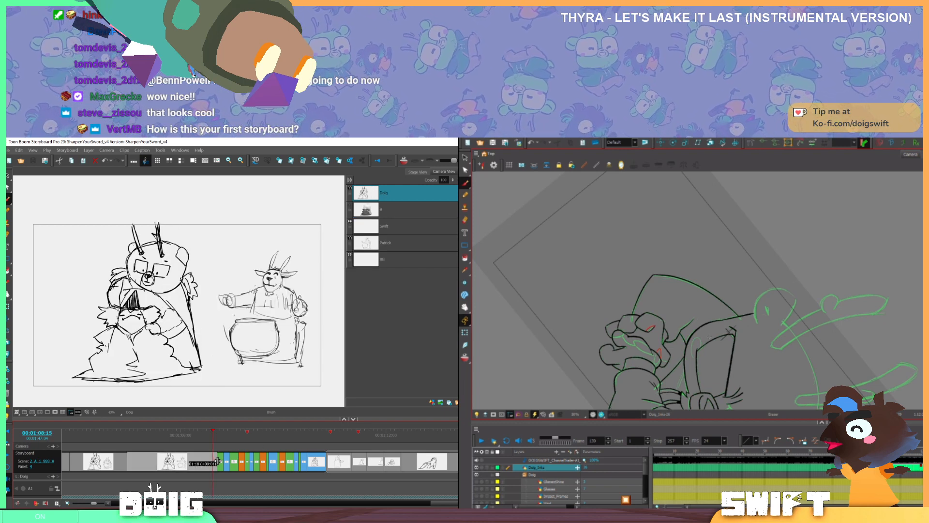
drag(214, 460, 246, 460)
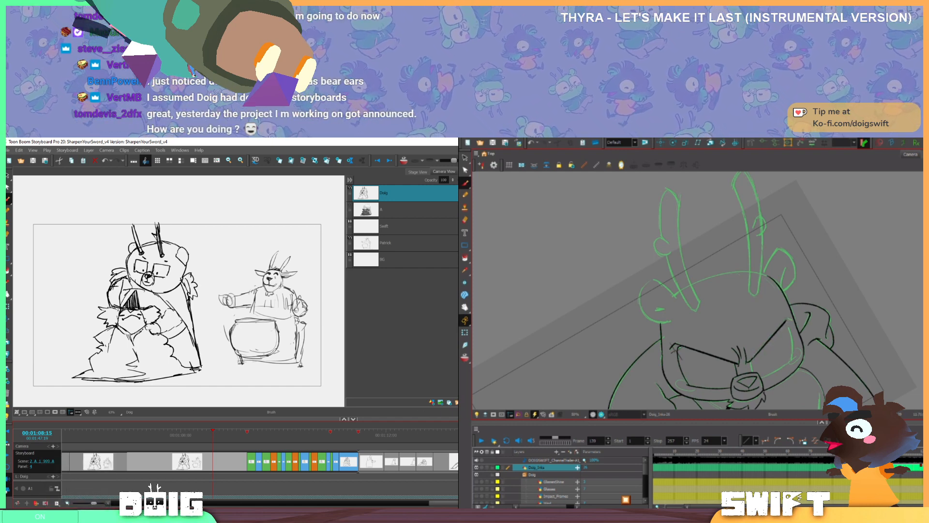
Look over the earlier shots on the storyboard timeline to examine the pacing of the bear's weapon poses
drag(465, 503, 445, 505)
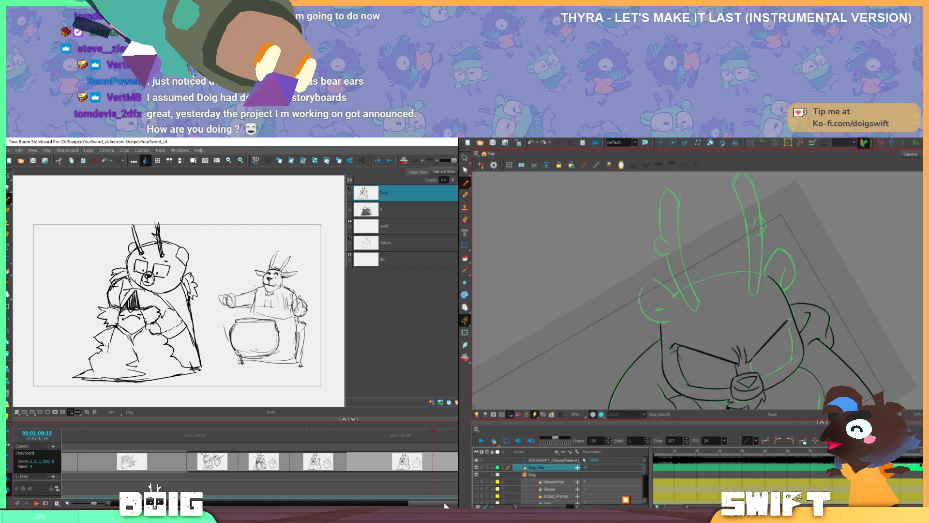
drag(445, 506, 370, 486)
scroll(329, 496, left, 5)
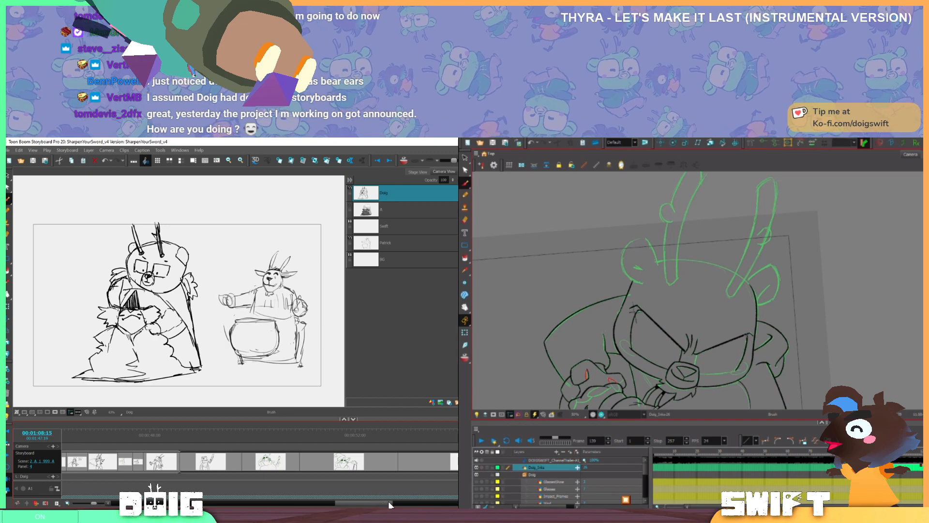
scroll(376, 503, left, 2)
scroll(376, 506, left, 2)
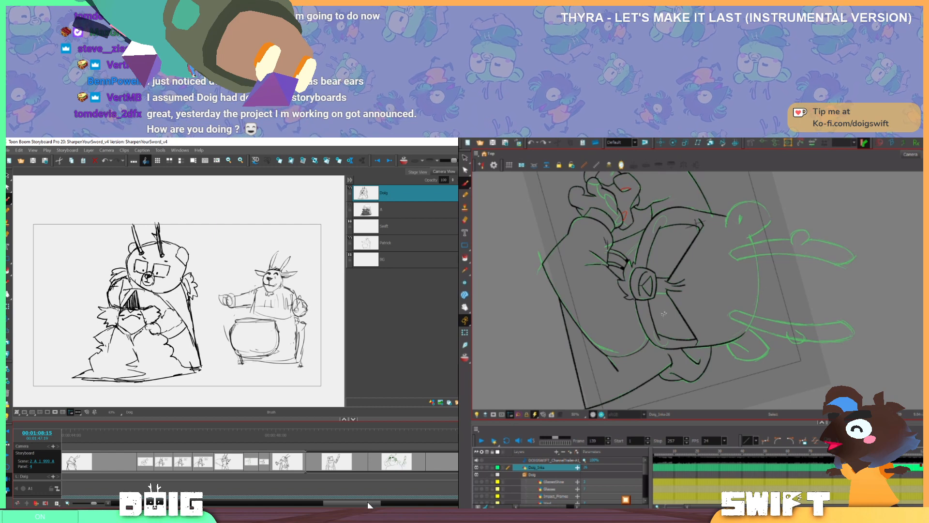
drag(367, 502, 358, 506)
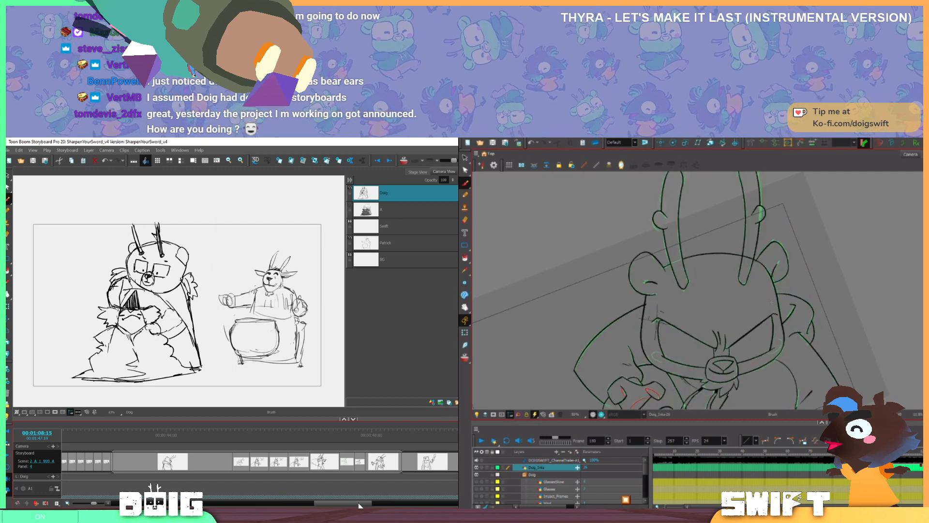
Review the storyboard from 00:01:09:04 to the sword-filled tree at 00:01:15:10, and touch up the bear's inked lens and face outline
drag(358, 504, 452, 503)
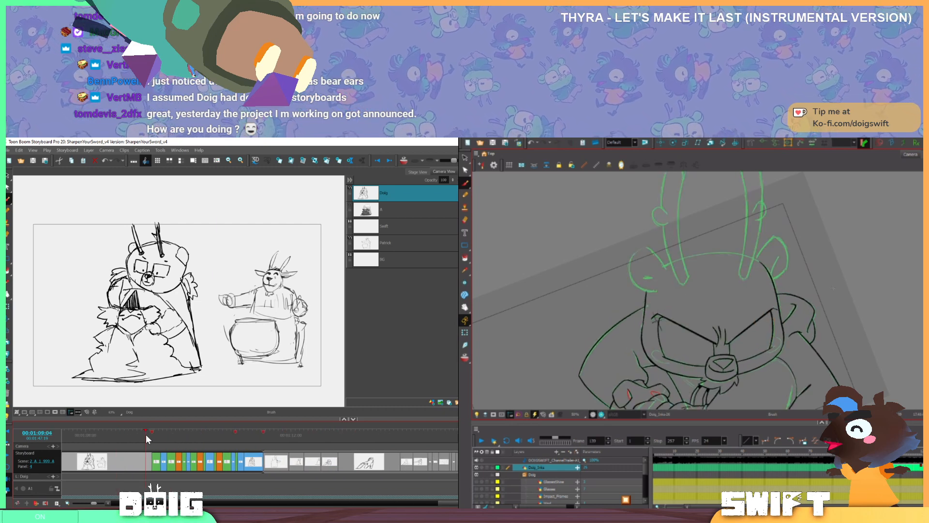
drag(146, 434, 253, 431)
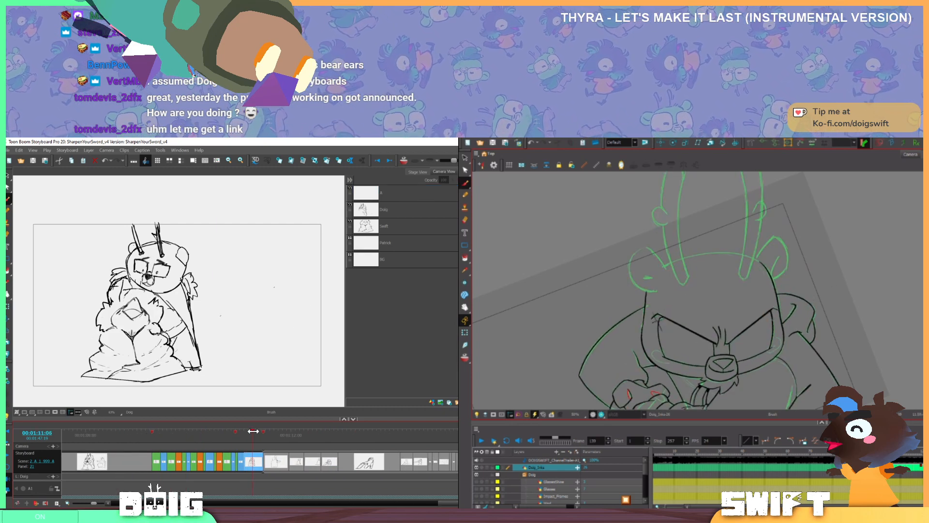
click(774, 330)
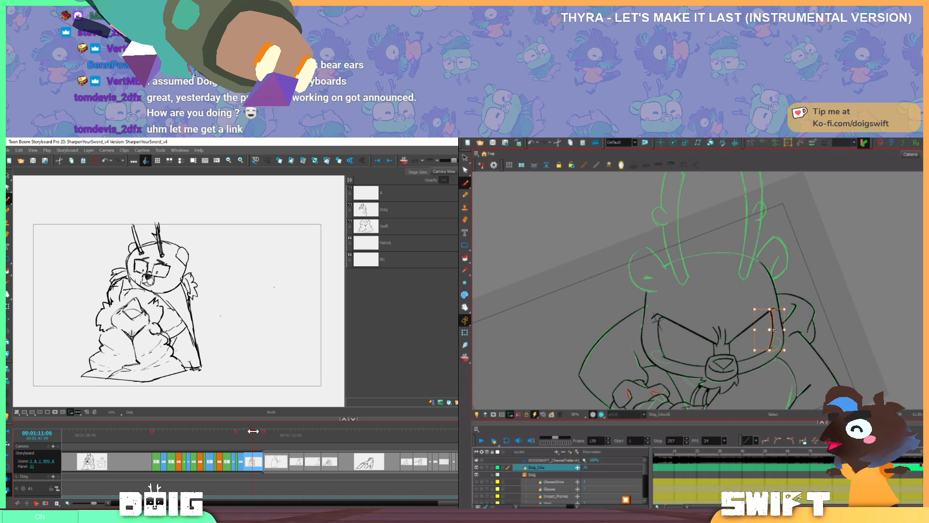
drag(253, 431, 333, 432)
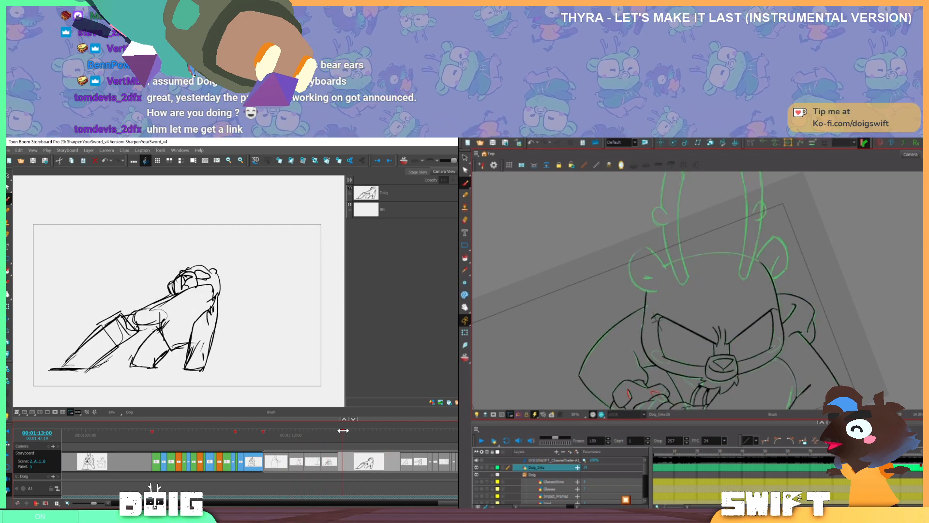
mouse_move(343, 430)
mouse_down()
mouse_move(385, 422)
mouse_move(465, 435)
mouse_up()
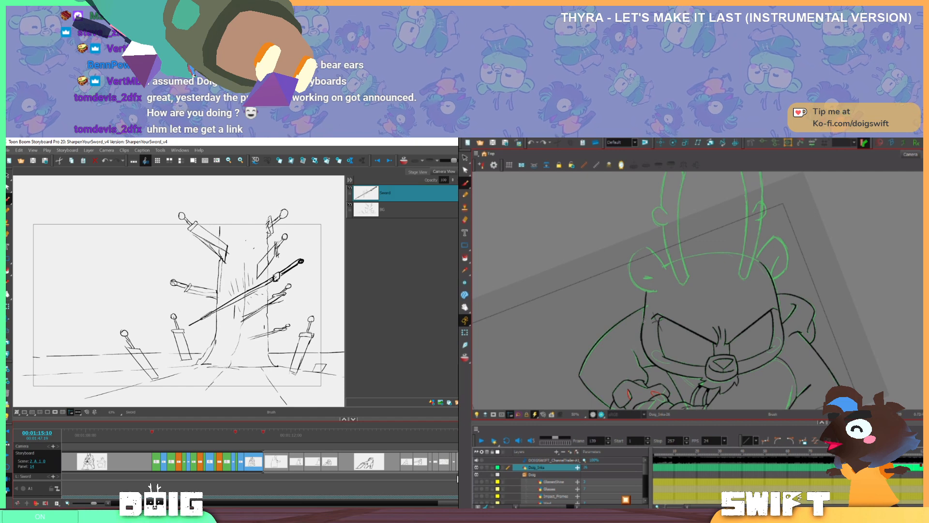
drag(642, 322, 642, 339)
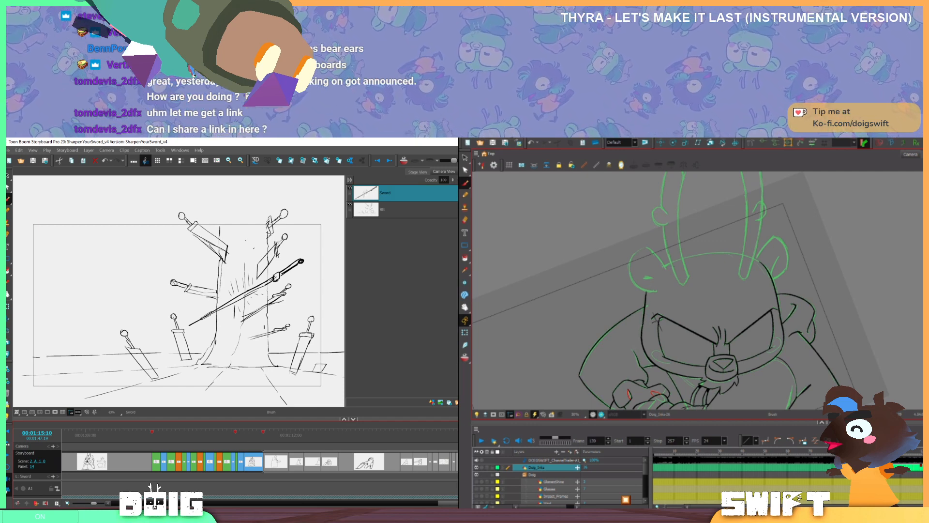
Flip between the bear drawing and its neighbouring drawings, and look over the later and early shots on the storyboard timeline
key(f)
key(g)
scroll(259, 461, right, 10)
key(f)
key(g)
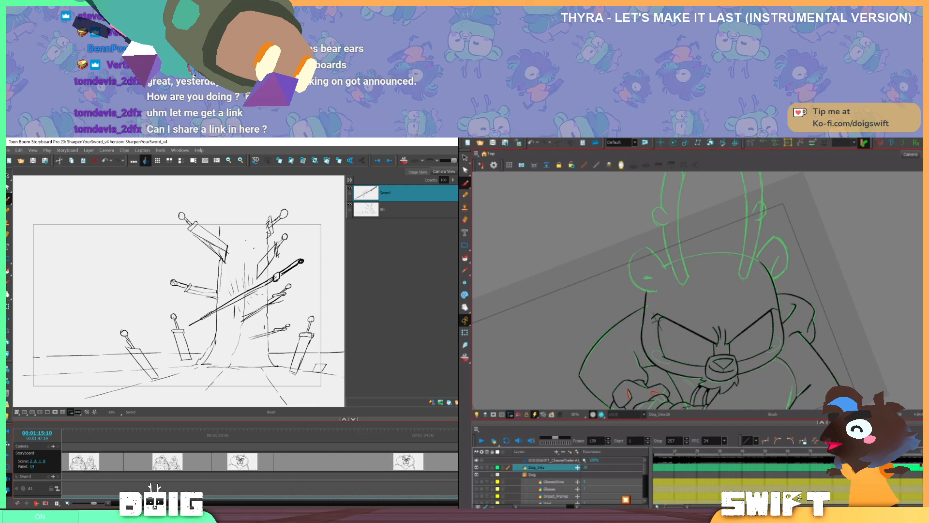
scroll(259, 461, right, 20)
key(f)
key(g)
key(g)
key(e)
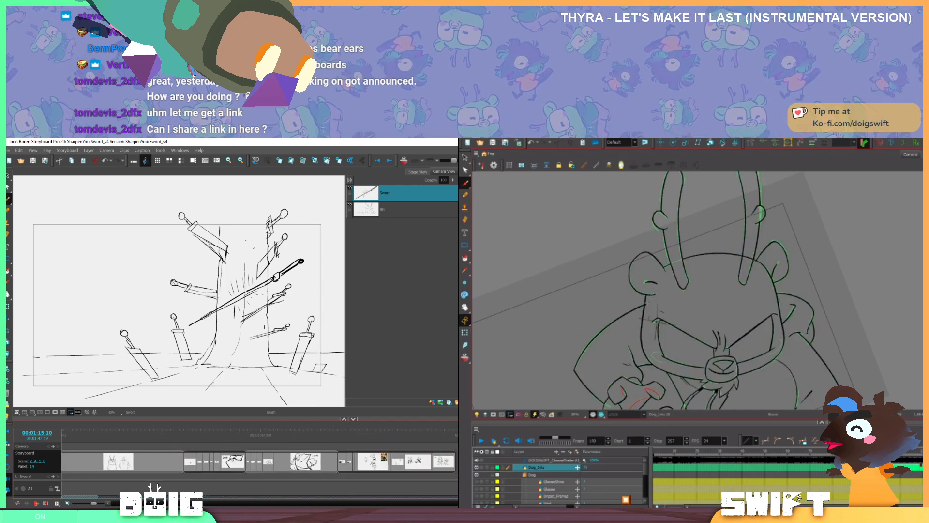
scroll(244, 446, left, 15)
key(comma)
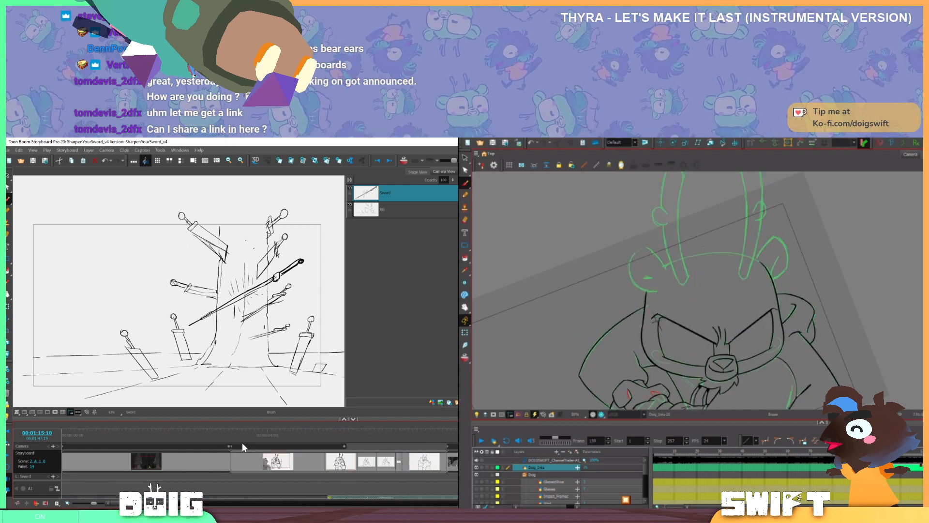
Review the storyboard from the campfire shot at 00:00:07:15 to the cauldron panel at 00:00:14:02, and start inking the bear's left ear
drag(246, 436, 453, 412)
drag(782, 315, 750, 326)
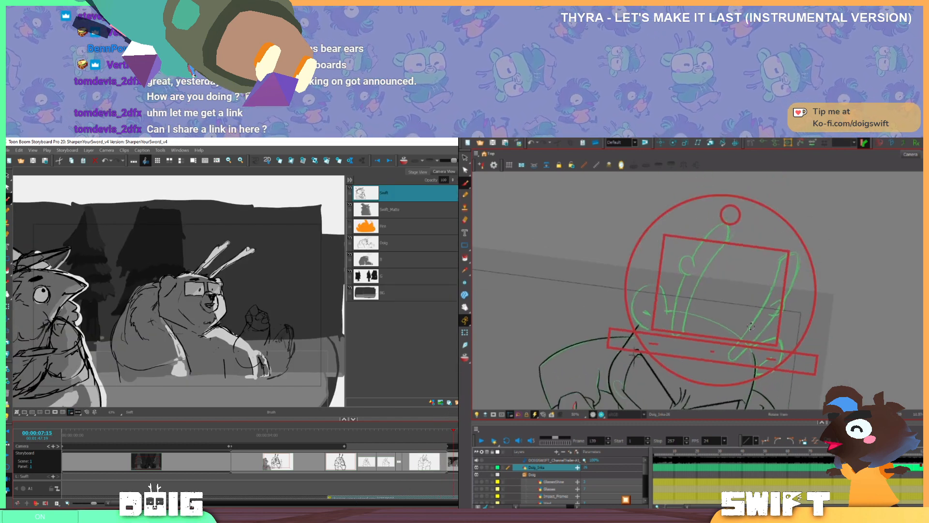
scroll(261, 462, right, 6)
drag(660, 284, 664, 291)
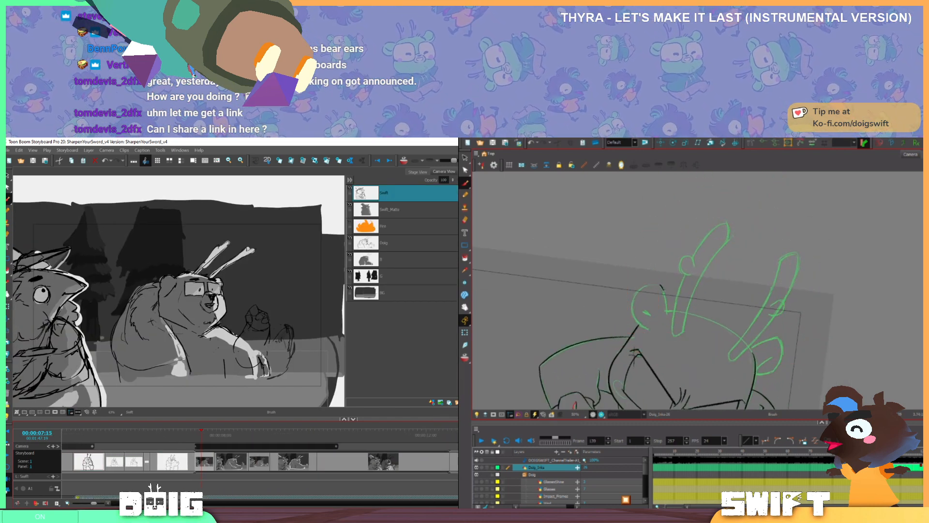
drag(218, 428, 462, 431)
mouse_move(670, 324)
mouse_down()
mouse_move(665, 309)
mouse_move(678, 330)
mouse_up()
scroll(261, 462, right, 7)
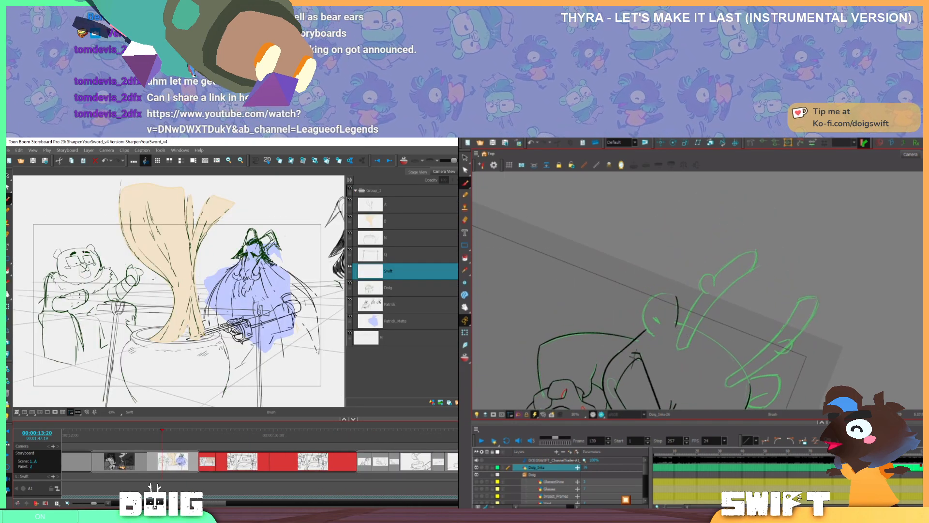
drag(161, 434, 176, 433)
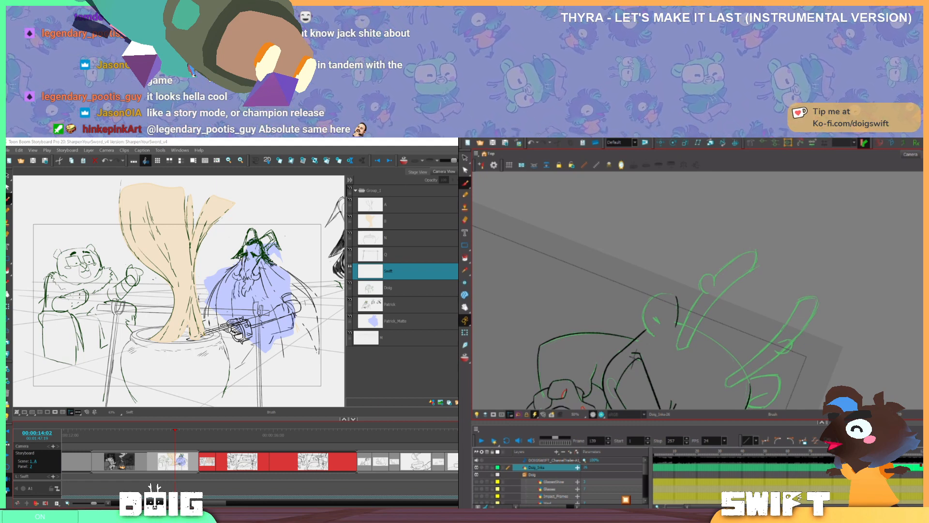
Erase the Patrick_Matte colour spilling past the wizard's left shoulder, and ink the upper arc of the bear's left ear
click(393, 323)
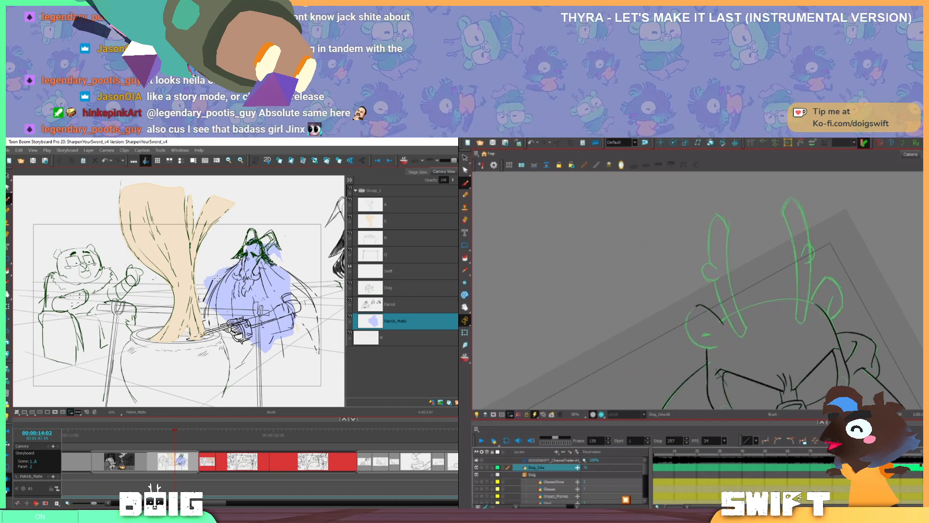
key(s)
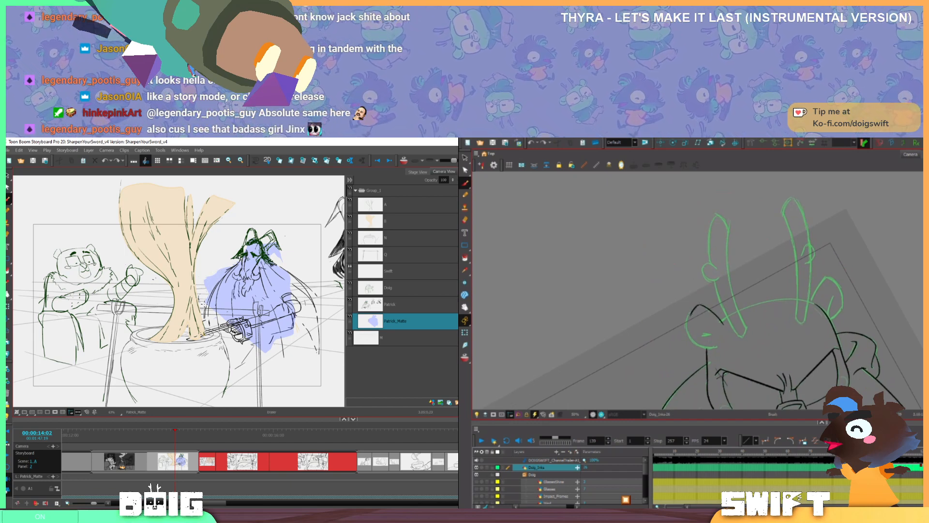
key(alt+e)
mouse_move(211, 287)
mouse_down()
mouse_move(207, 296)
mouse_move(234, 264)
mouse_move(207, 280)
mouse_move(230, 269)
mouse_up()
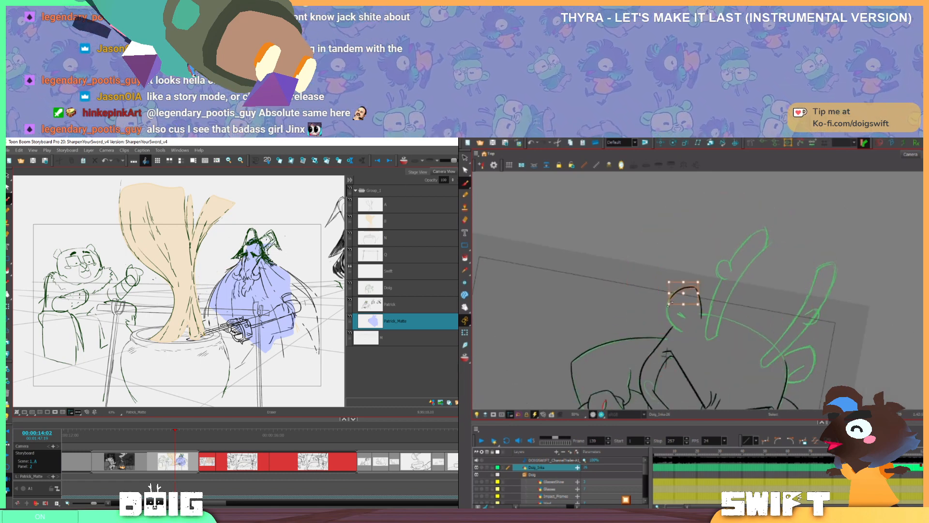
key(alt+i)
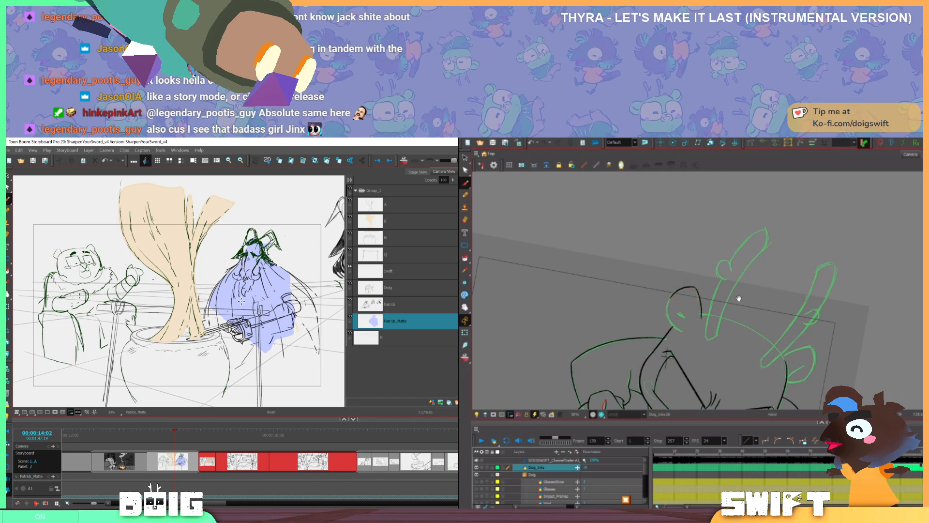
key(alt+b)
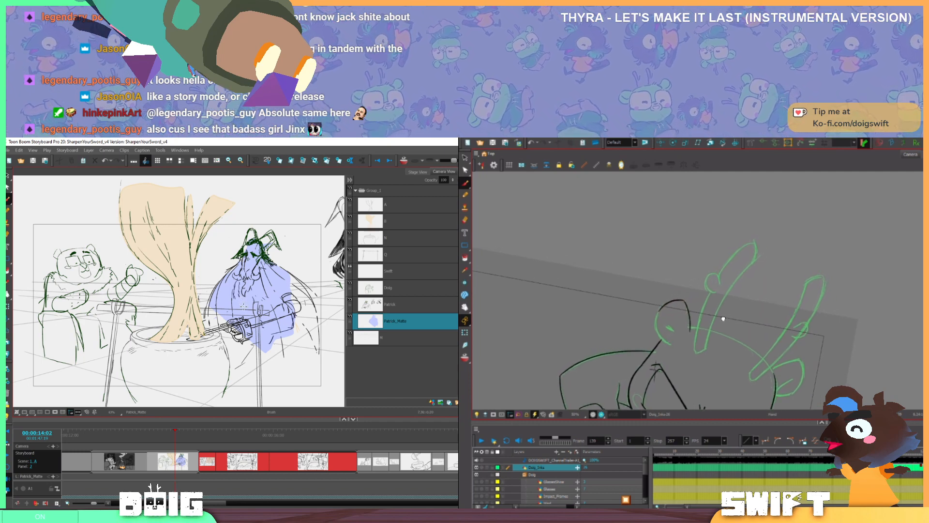
Outline the wizard's lower robe down to the frame edge on Patrick_Matte and fill it with blue, while closing the bear's left ear outline
click(10, 281)
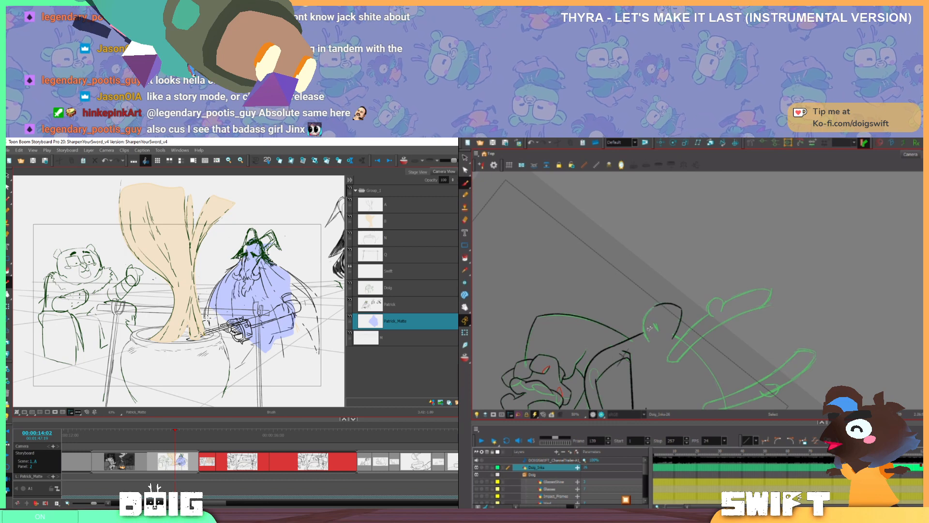
key(alt+b)
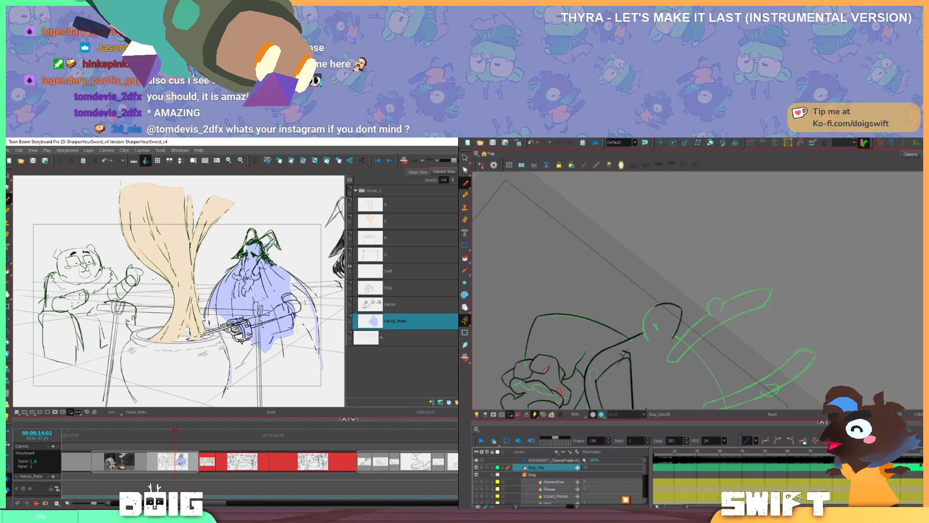
drag(227, 387, 319, 386)
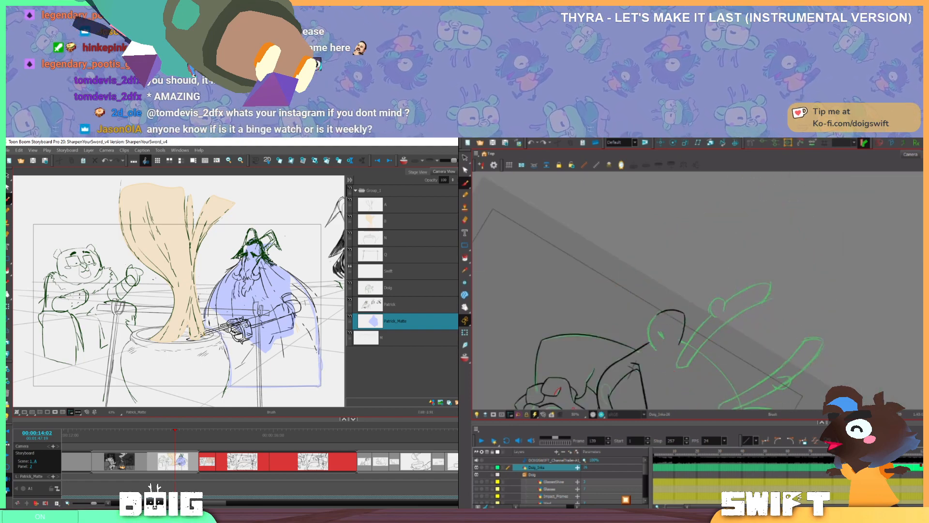
click(8, 270)
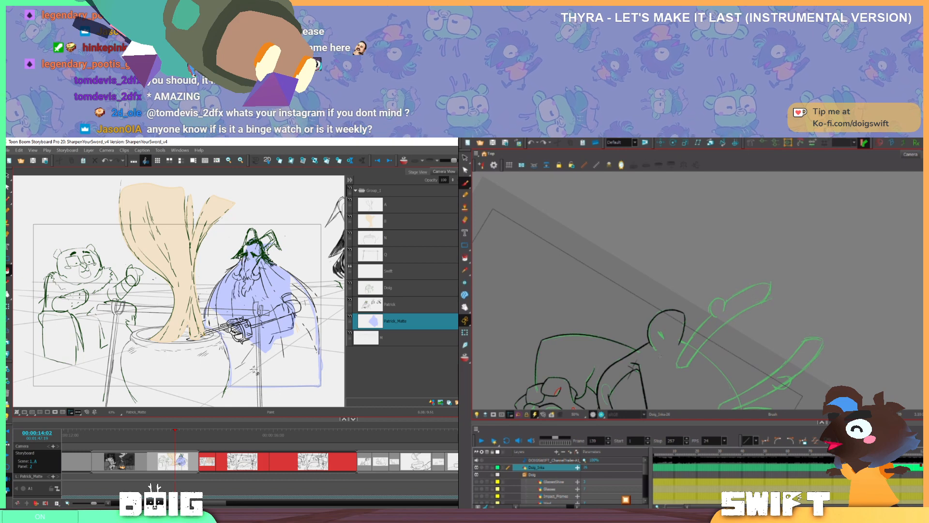
click(231, 379)
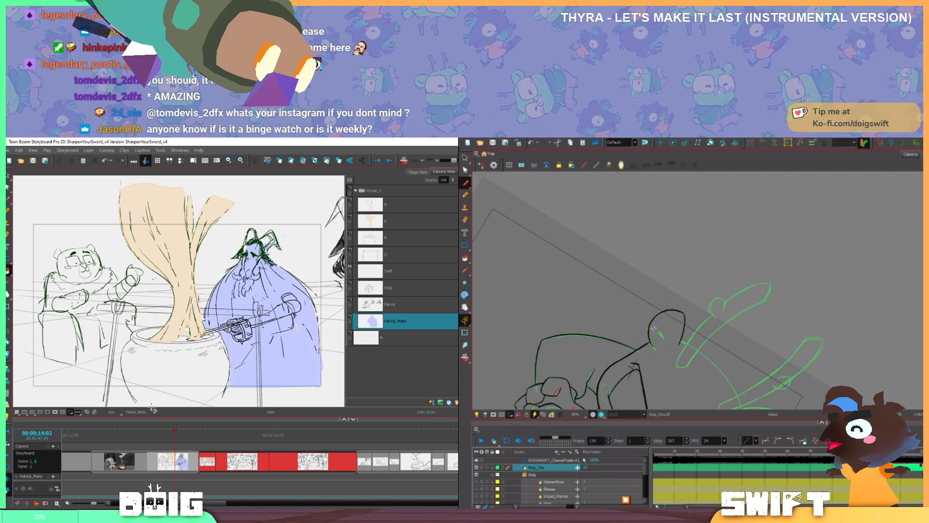
Paint the blue matte into the horn on the wizard's hat
key(alt+b)
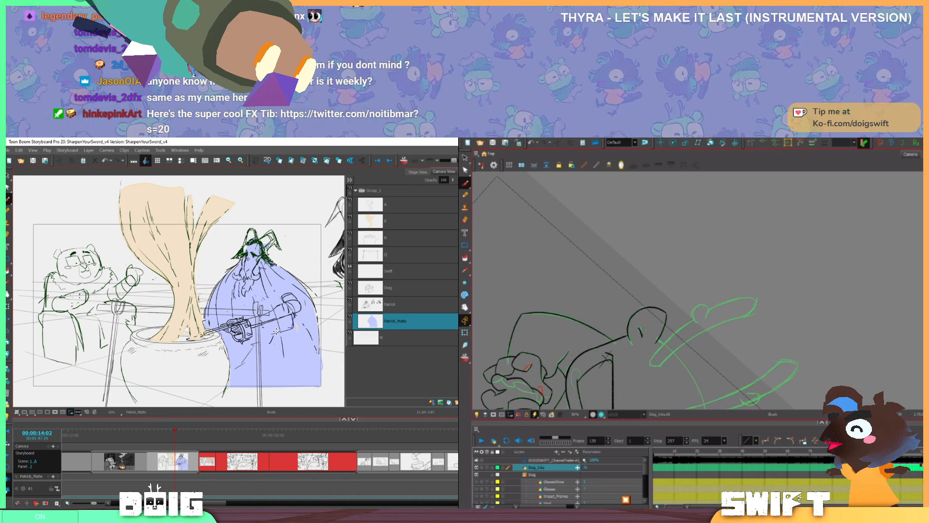
mouse_move(274, 232)
mouse_down()
mouse_move(263, 238)
mouse_move(276, 238)
mouse_up()
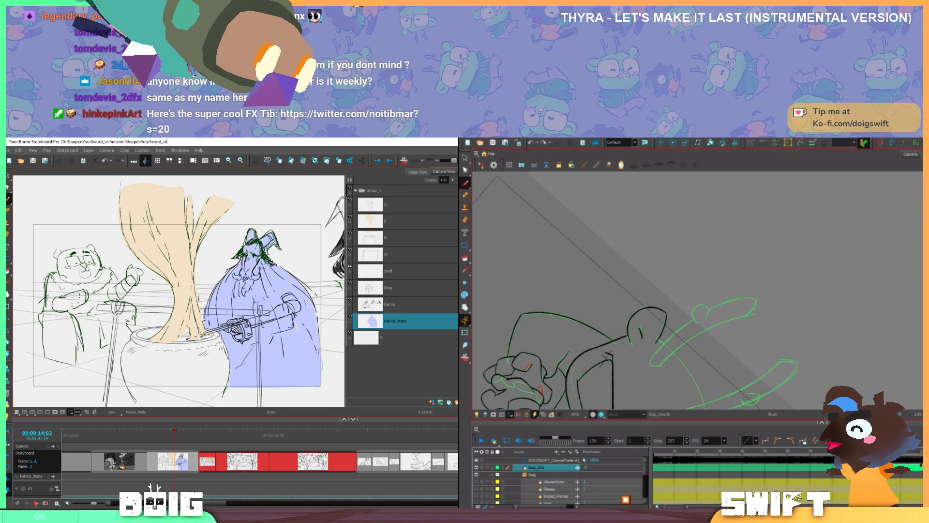
drag(269, 305, 256, 316)
Ink the top curve of the bear's head between the ears, and erase the matte from the wizard's face and upper beard
drag(798, 357, 750, 265)
mouse_move(687, 334)
mouse_down()
mouse_move(768, 318)
mouse_move(774, 303)
mouse_up()
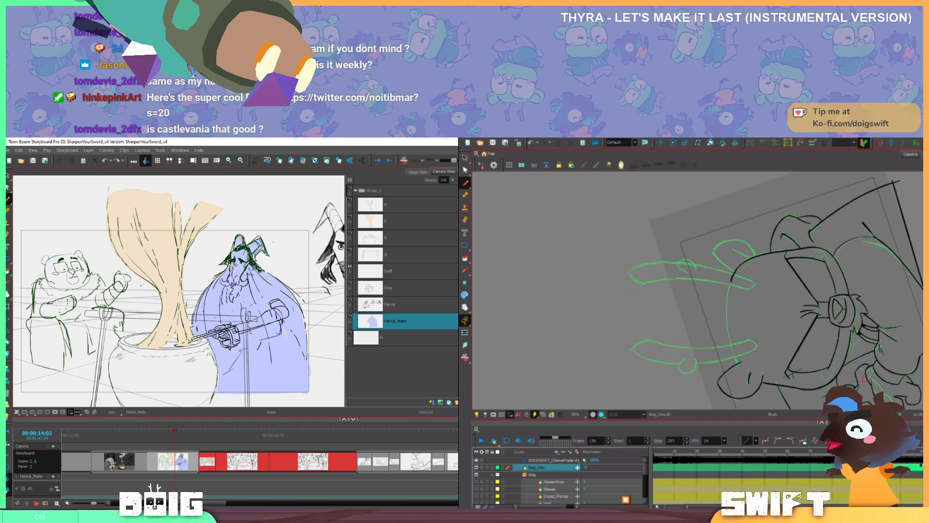
drag(727, 295, 726, 314)
drag(234, 253, 231, 262)
drag(726, 314, 727, 331)
drag(232, 260, 229, 278)
drag(727, 331, 731, 346)
drag(230, 276, 230, 285)
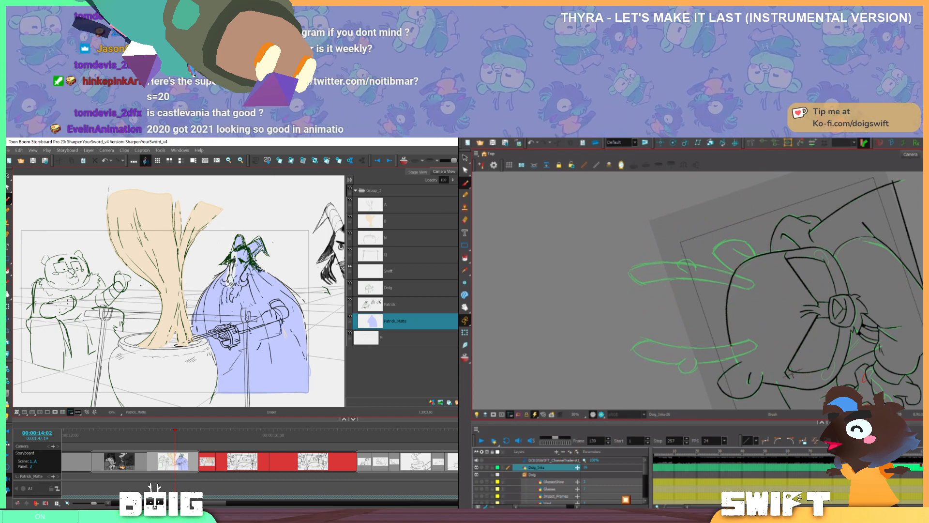
drag(731, 346, 736, 357)
drag(231, 288, 232, 297)
Clear the matte from the rest of the wizard's beard, and touch up the bear's head outline
drag(797, 286, 708, 362)
drag(234, 277, 236, 262)
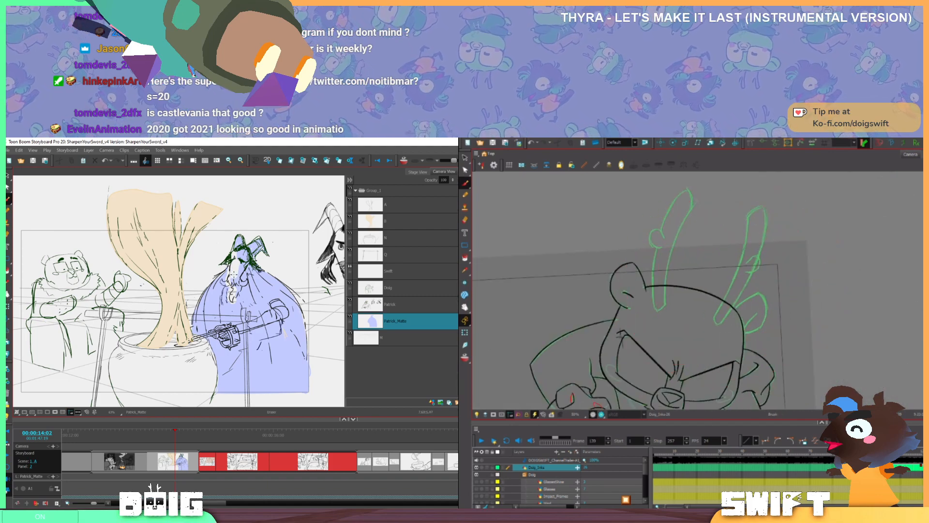
mouse_move(701, 373)
mouse_down()
mouse_move(716, 379)
mouse_move(766, 366)
mouse_move(796, 333)
mouse_move(746, 321)
mouse_move(732, 366)
mouse_move(765, 352)
mouse_up()
key(e)
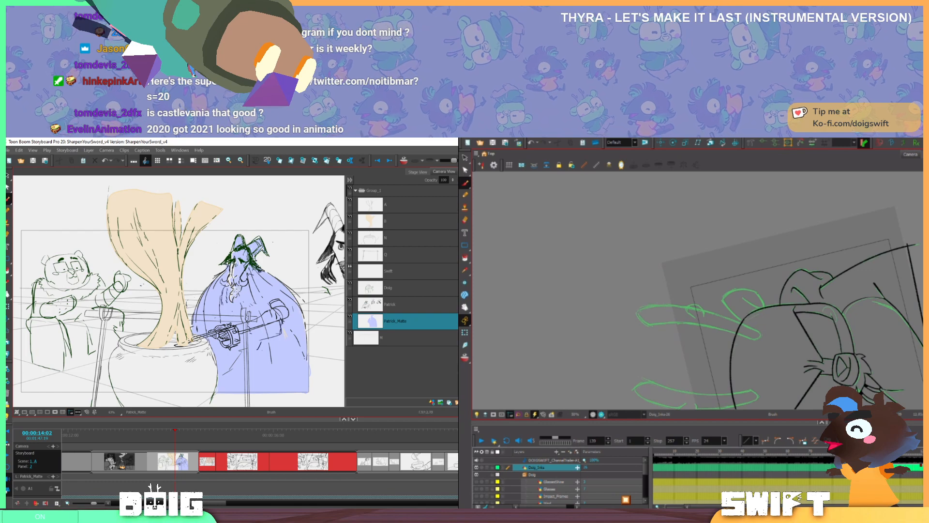
mouse_move(762, 215)
mouse_down()
mouse_move(782, 230)
mouse_move(778, 355)
mouse_up()
key(space)
drag(708, 347, 733, 357)
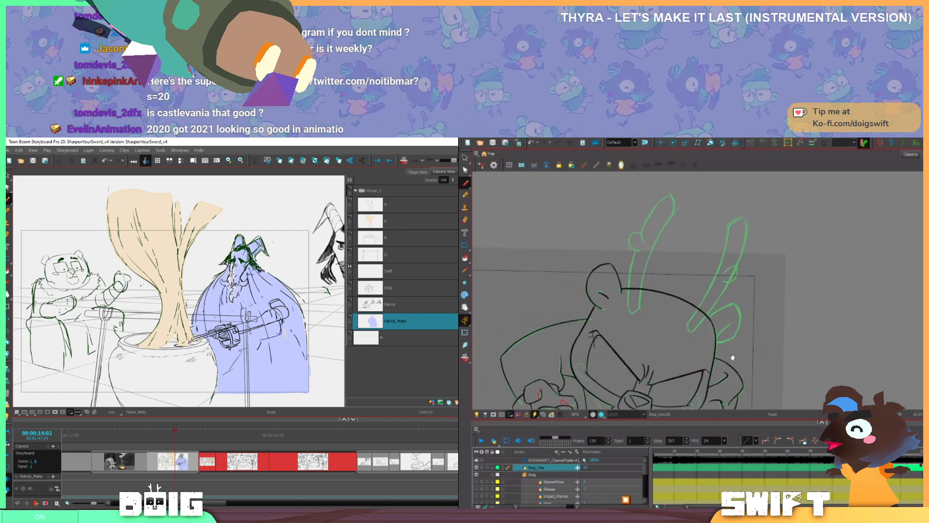
drag(762, 215, 729, 205)
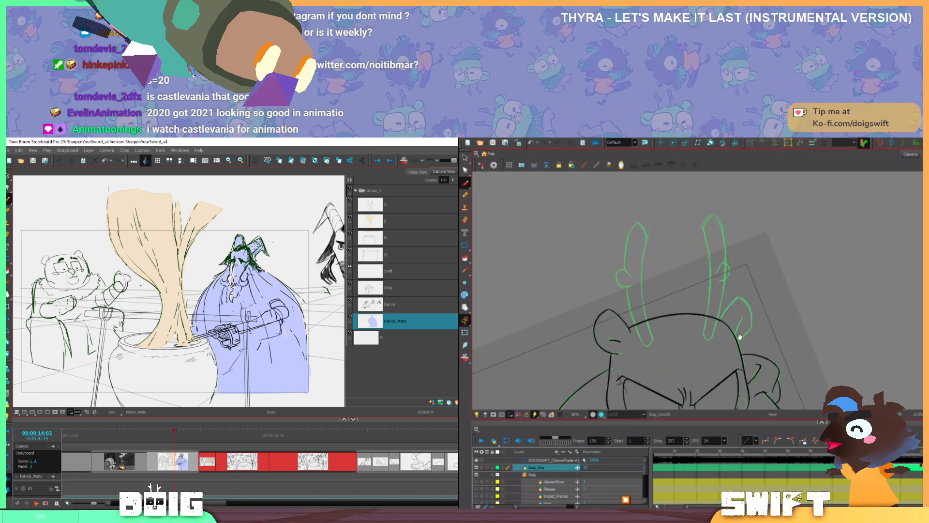
Try several strokes for the upper edge of the bear's right ear, undoing each one
mouse_move(741, 336)
mouse_down()
mouse_move(753, 308)
mouse_move(742, 328)
mouse_move(743, 288)
mouse_move(728, 302)
mouse_move(748, 283)
mouse_up()
key(ctrl+z)
drag(234, 250, 237, 235)
key(ctrl+z)
drag(721, 312, 748, 286)
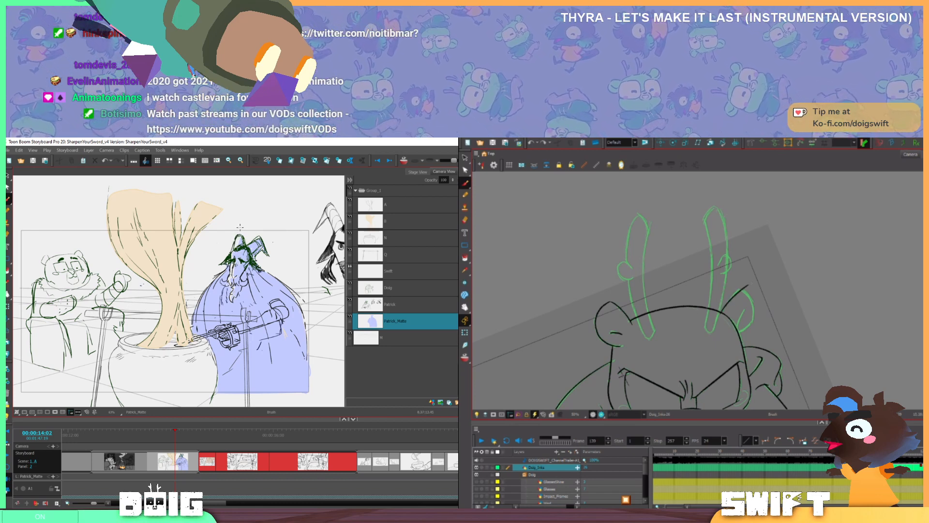
key(ctrl+z)
drag(235, 248, 239, 236)
drag(720, 313, 746, 286)
key(ctrl+z)
drag(235, 244, 239, 235)
drag(720, 313, 746, 286)
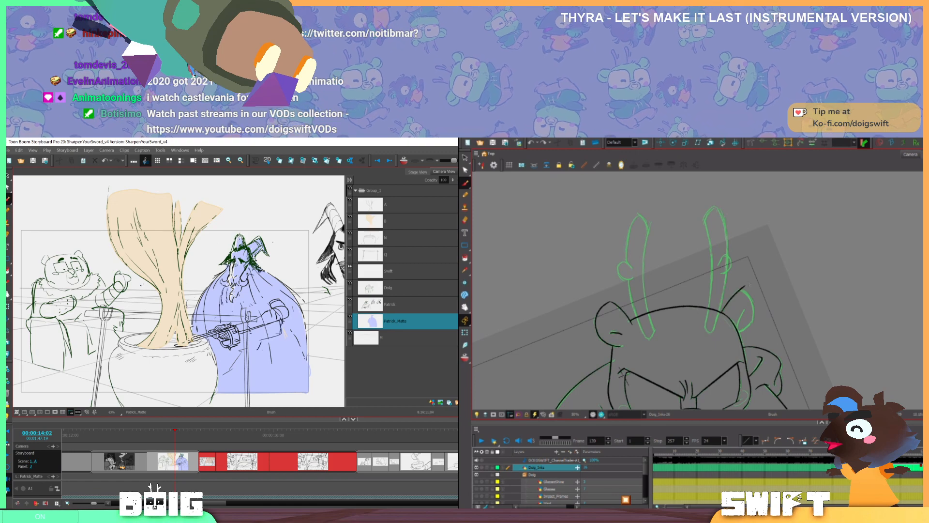
drag(239, 235, 244, 243)
key(ctrl+z)
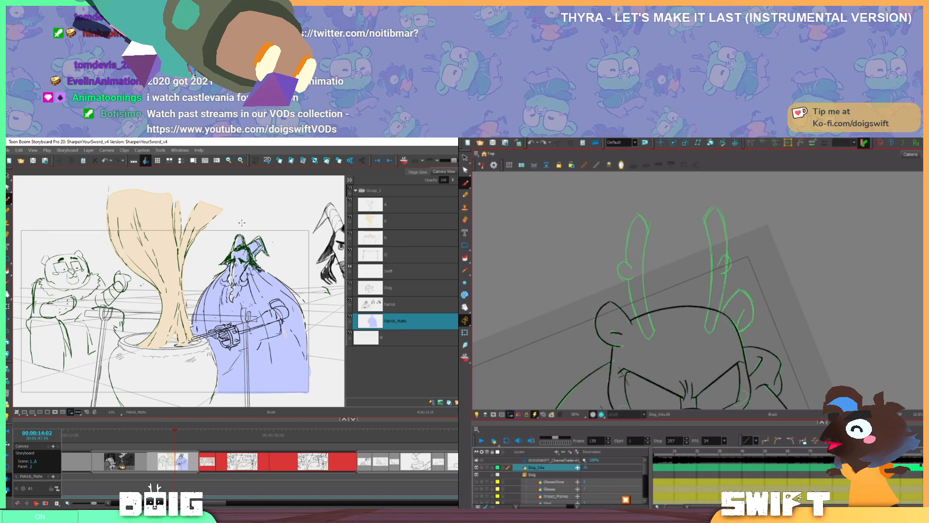
Ink the upper edge and outer arc of the bear's right ear over the green sketch, and adjust the stroke
mouse_move(765, 294)
mouse_down()
mouse_move(753, 260)
mouse_move(692, 257)
mouse_move(740, 311)
mouse_move(737, 376)
mouse_up()
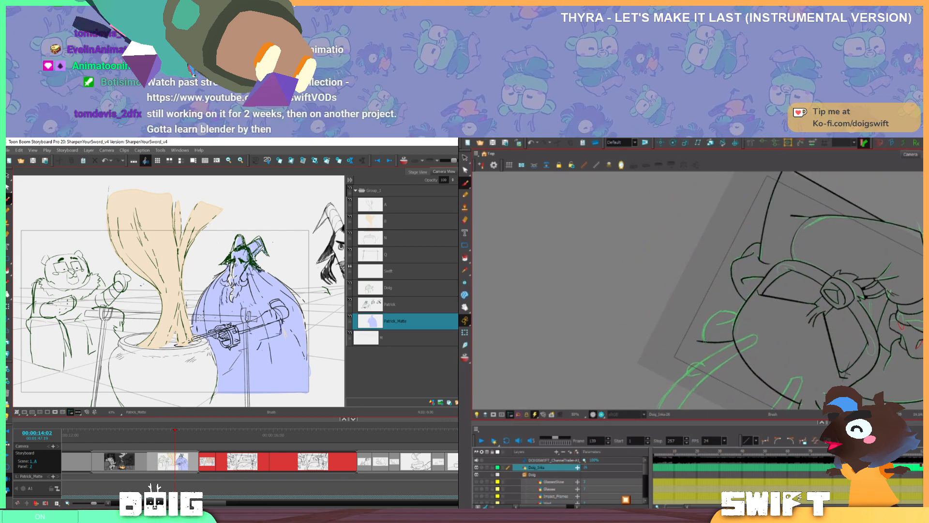
drag(704, 341, 727, 309)
drag(196, 332, 204, 293)
ctrl+click(718, 313)
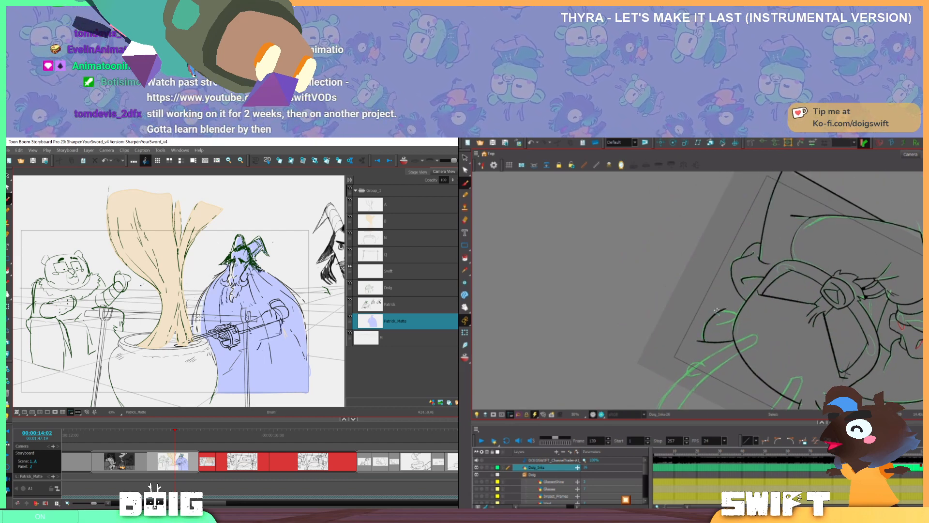
mouse_move(720, 319)
mouse_down()
mouse_move(719, 345)
mouse_move(712, 326)
mouse_up()
click(717, 320)
key(ctrl+alt)
Clean up the tip of the bear's right ear, close its outline down to the head, and ink the inner-ear mark
mouse_move(771, 314)
mouse_down()
mouse_move(732, 346)
mouse_move(696, 342)
mouse_up()
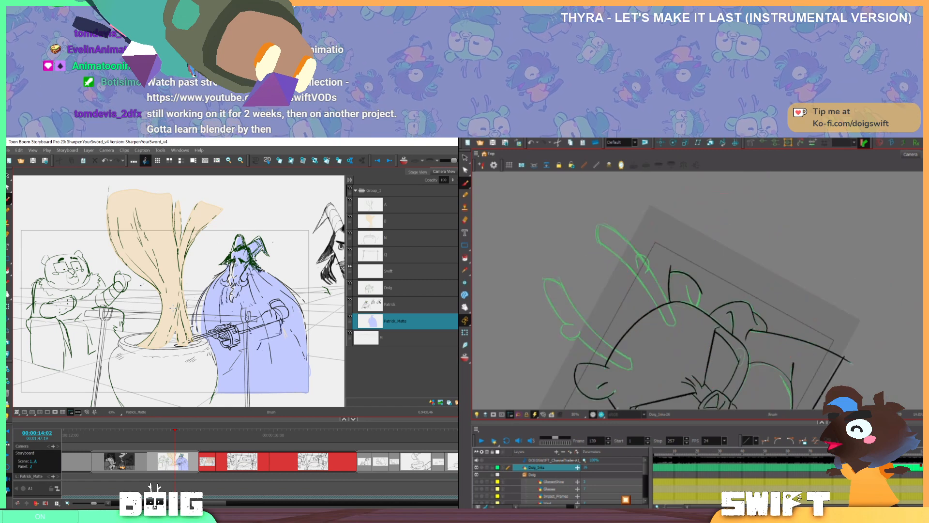
drag(705, 304, 702, 350)
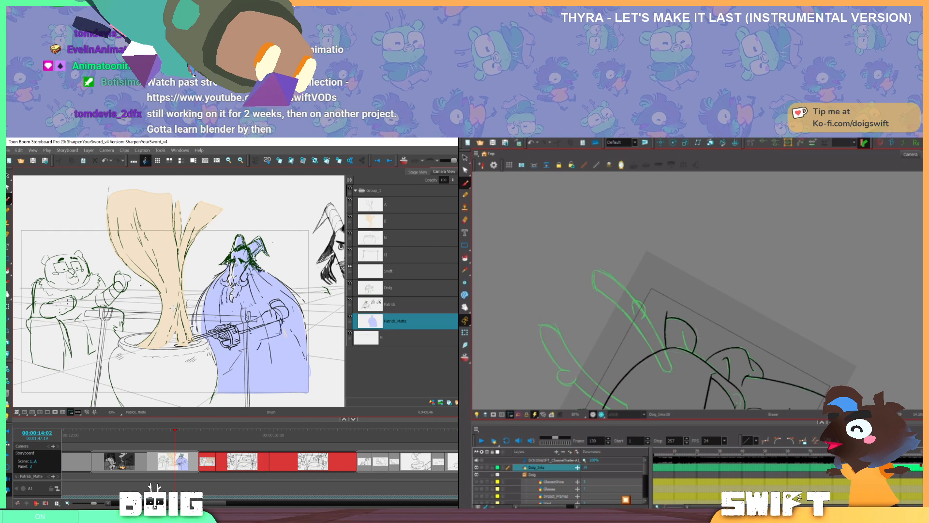
drag(715, 330, 747, 323)
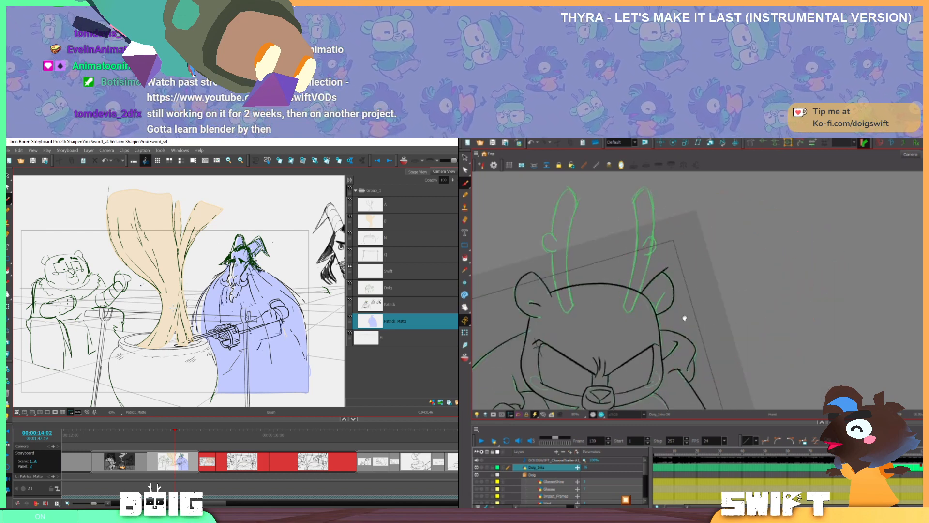
drag(684, 317, 699, 358)
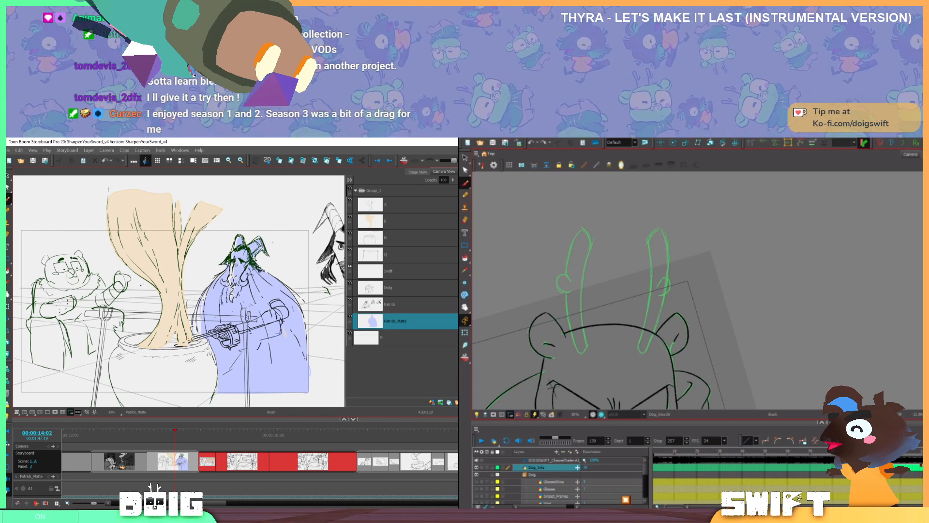
ctrl+click(677, 340)
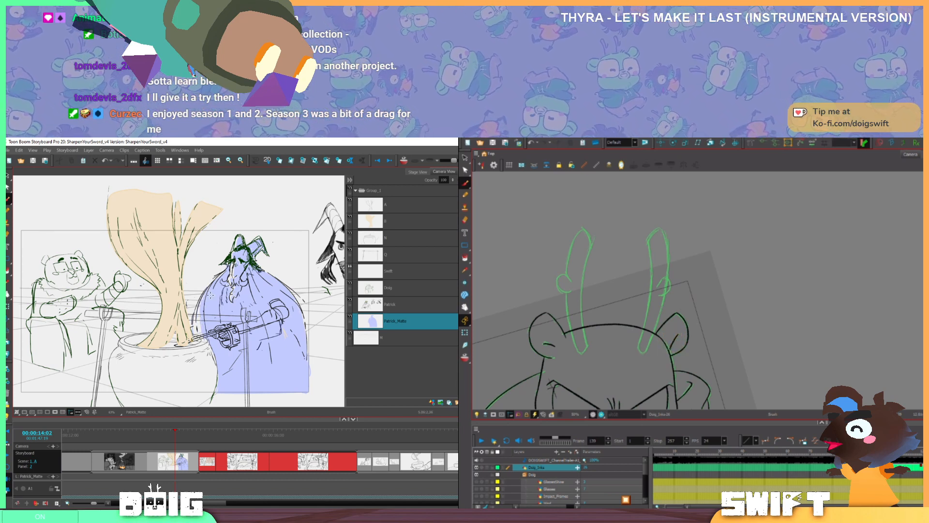
Bring more of the bear's head into reach and select the base stroke of its right ear for touch-up
key(alt+s)
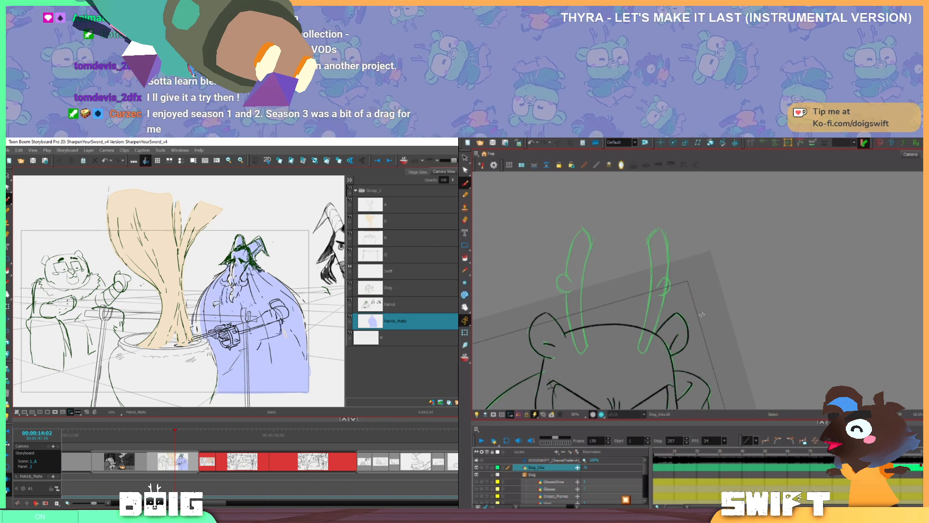
key(alt+b)
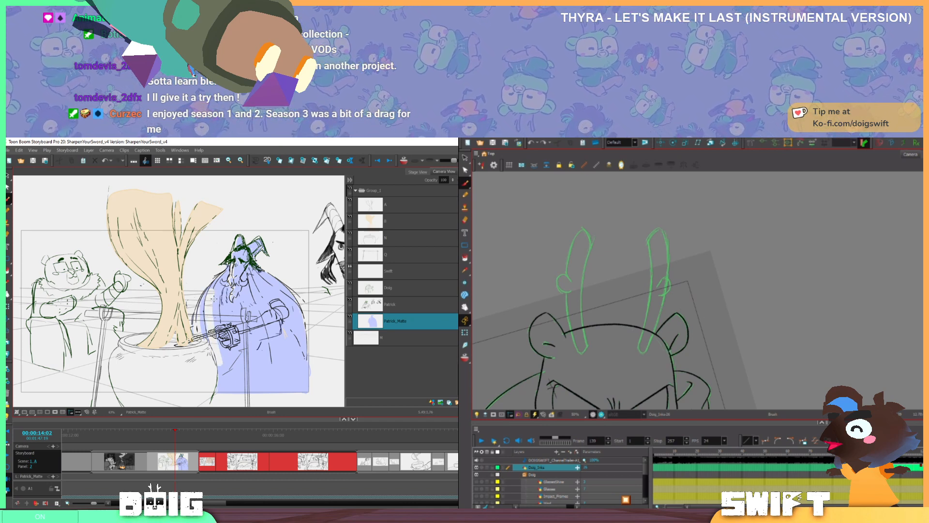
drag(701, 340, 734, 308)
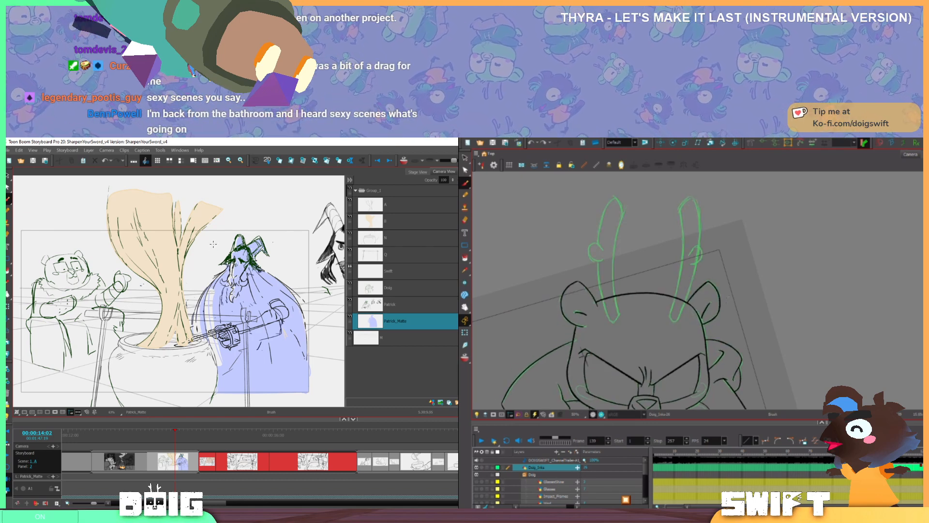
click(706, 301)
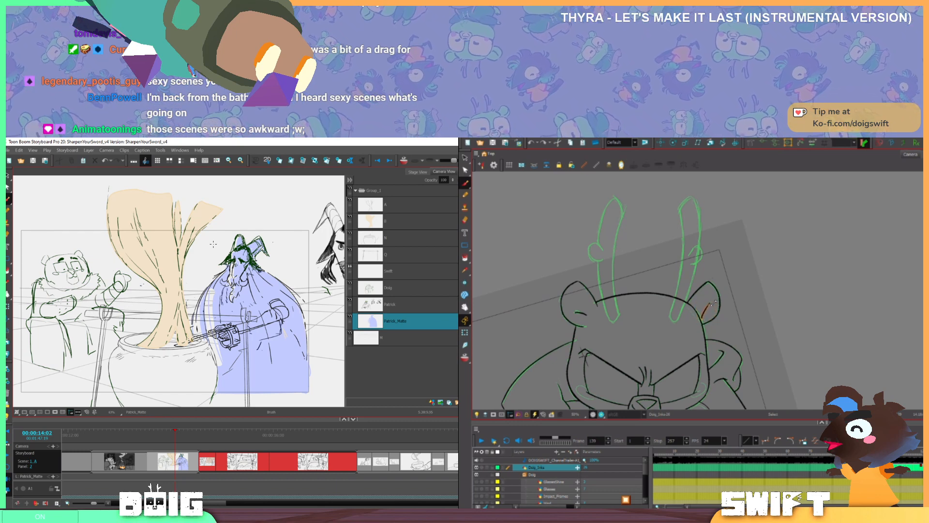
Fill the remaining gap along the left edge of the wizard's blue matte in the storyboard panel
click(8, 271)
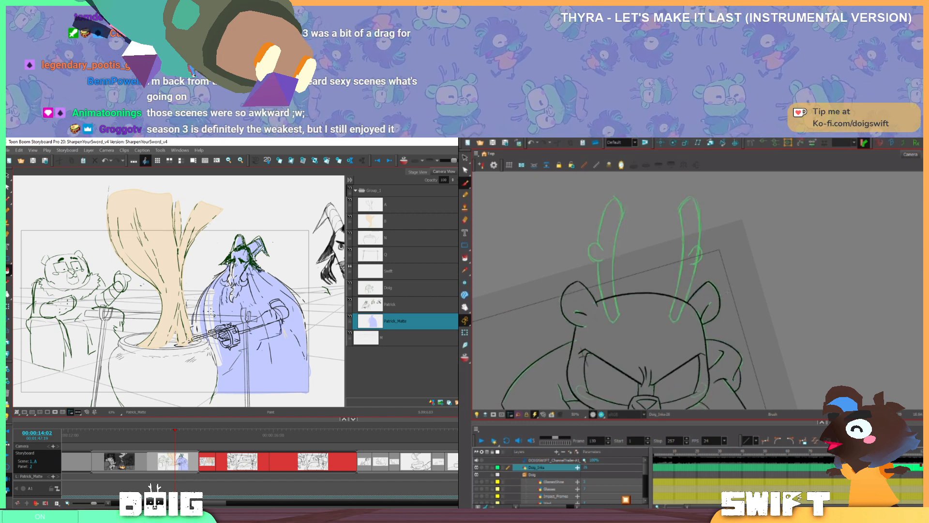
key(f)
key(g)
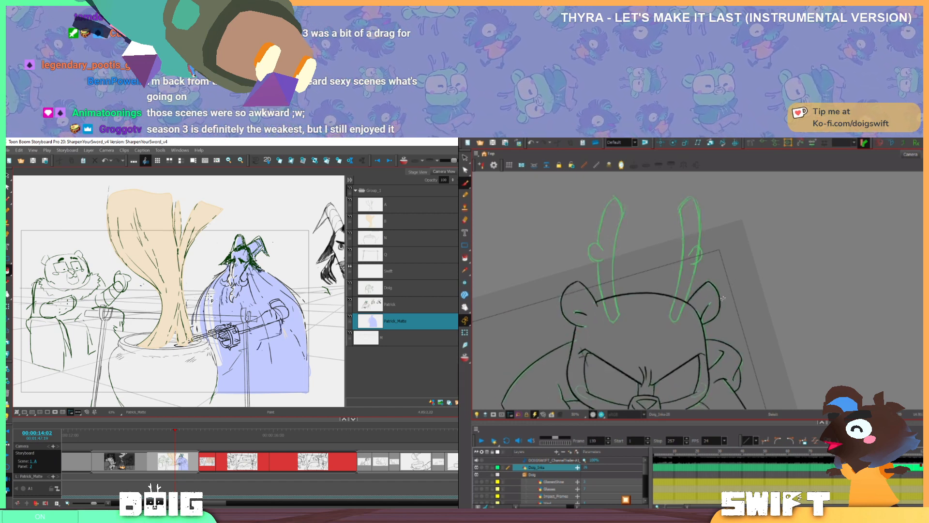
key(alt+b)
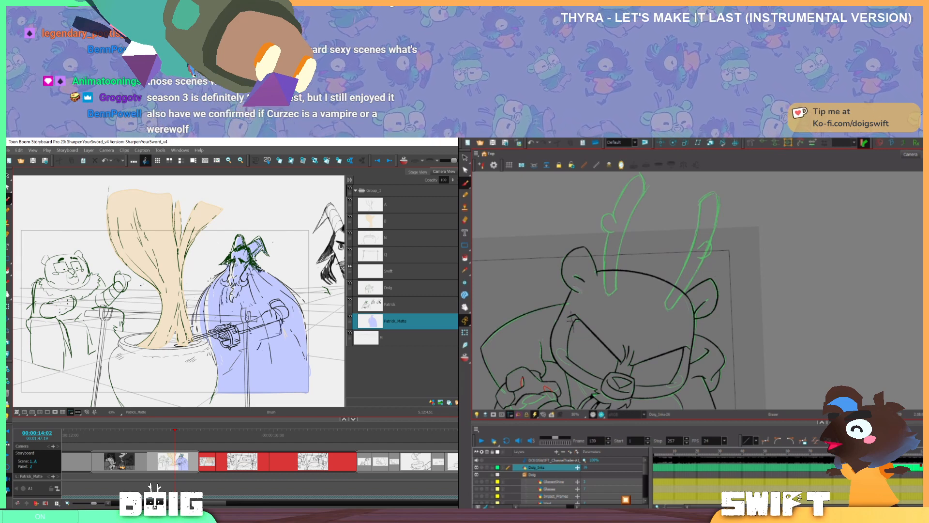
key(ctrl+alt)
drag(646, 329, 638, 287)
key(space)
drag(637, 239, 630, 339)
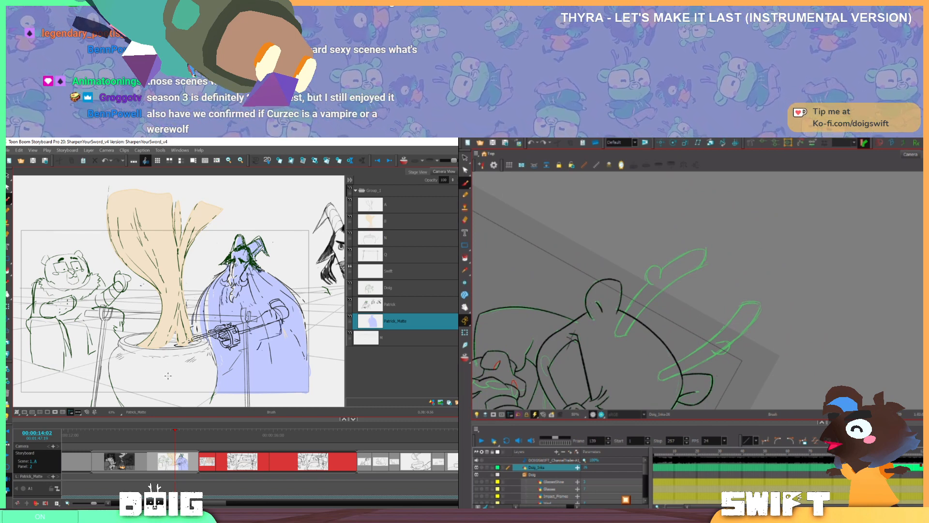
Add a new layer directly above the wizard's matte in the storyboard and trace the cauldron's outline on it
click(431, 401)
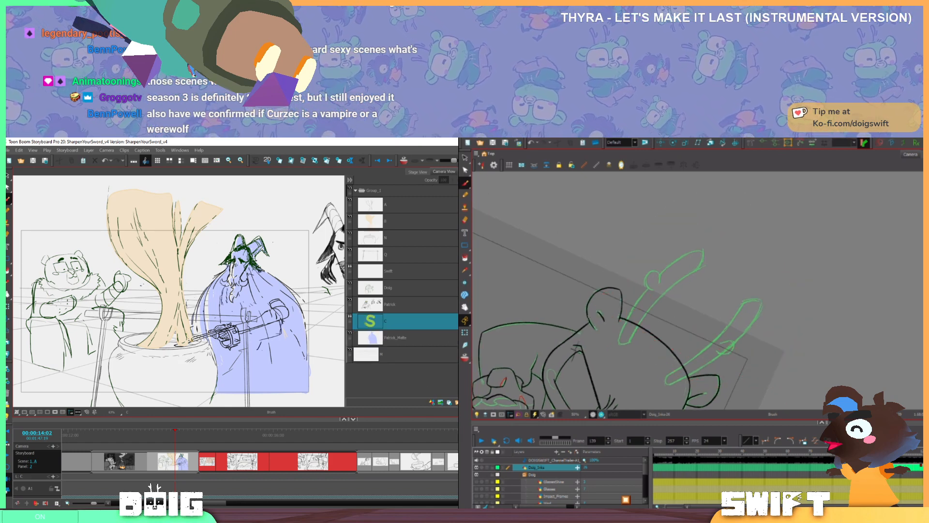
key(ctrl+alt)
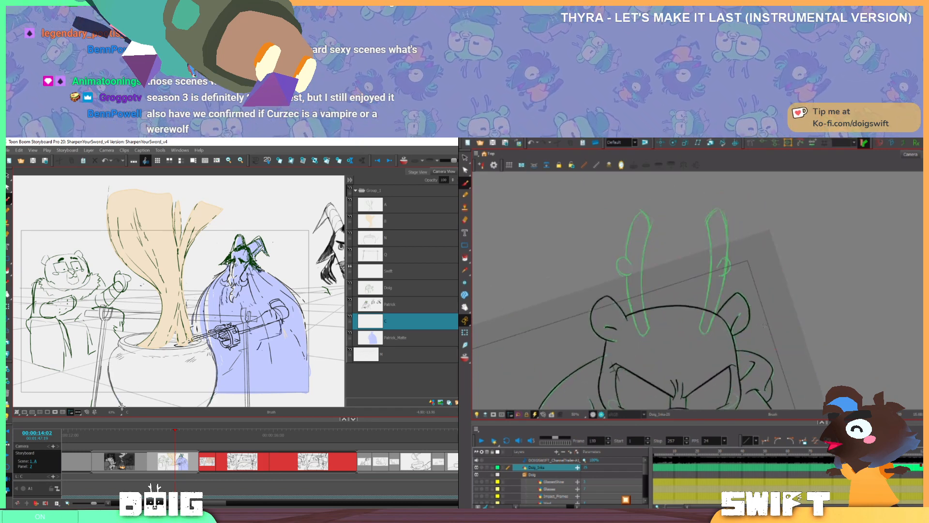
drag(197, 376, 207, 331)
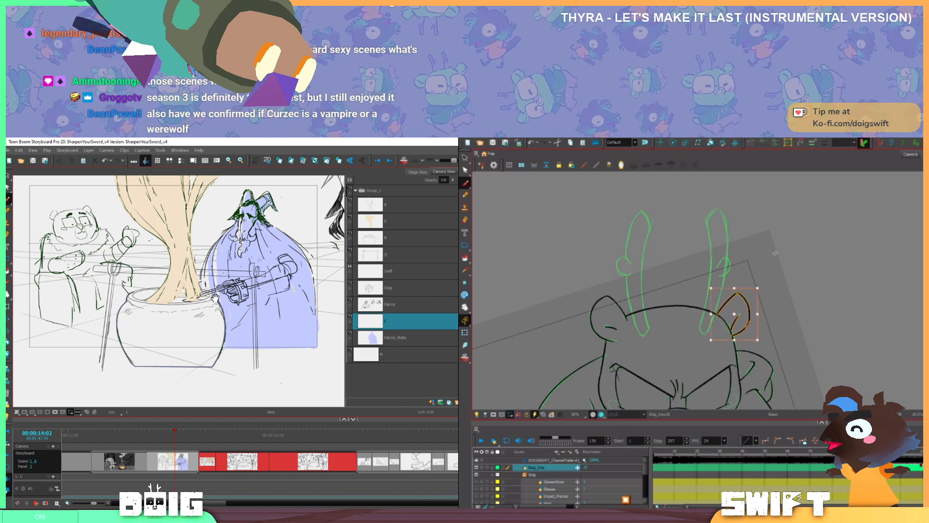
scroll(214, 298, up, 1)
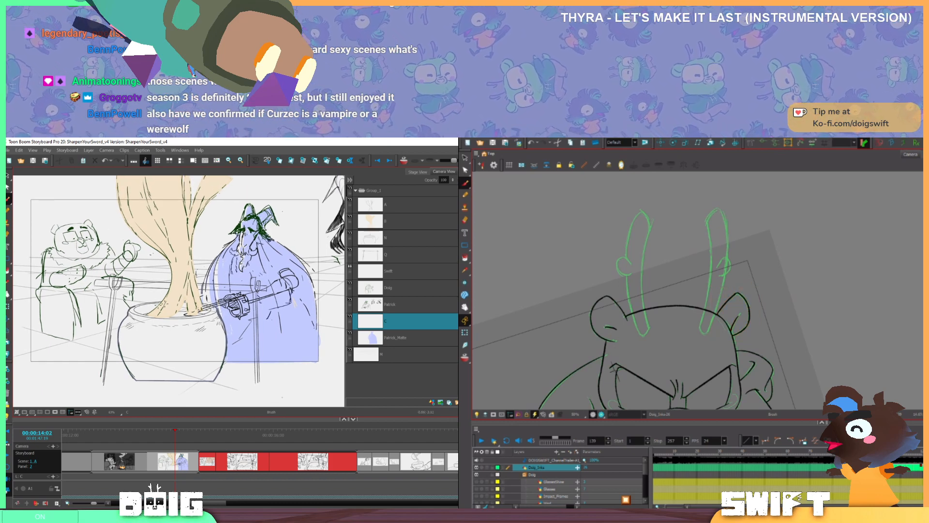
right_click(140, 305)
click(134, 305)
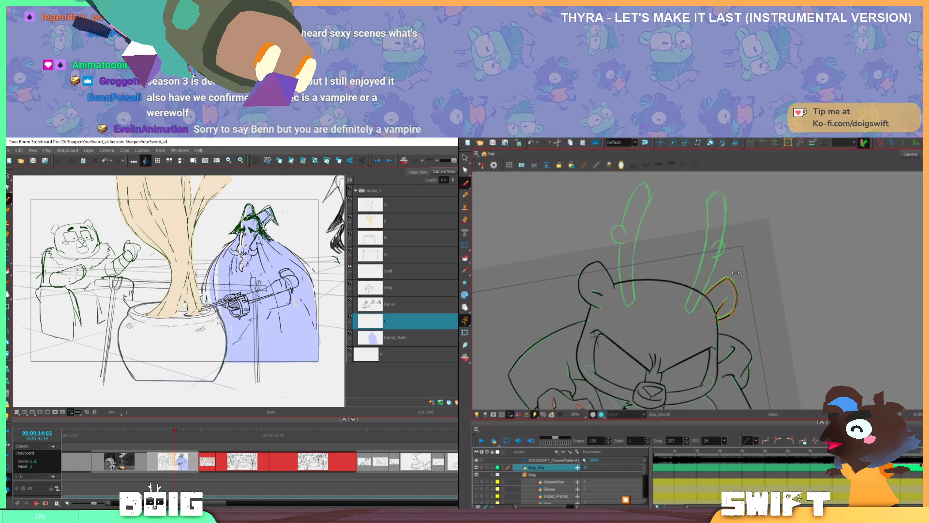
Fill the cauldron with dark blue-grey on the new layer, and select the fill for recolouring
click(7, 271)
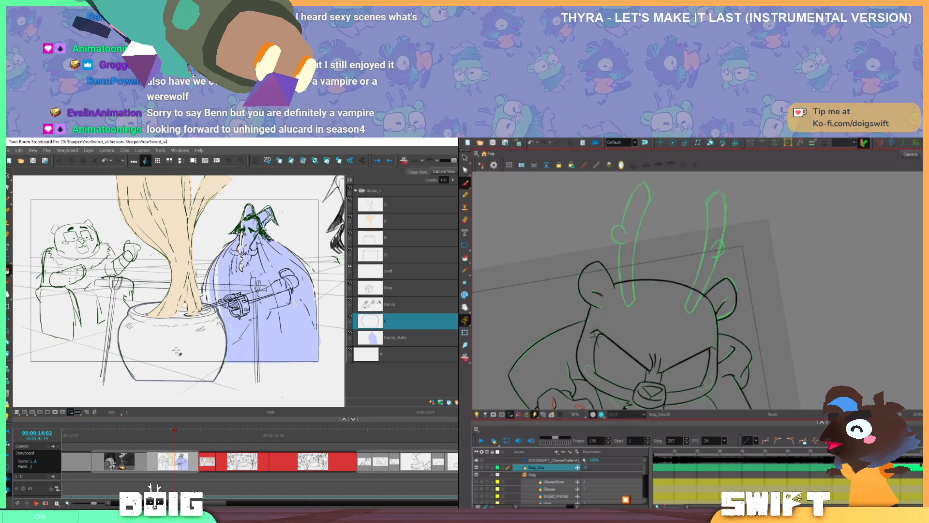
click(178, 357)
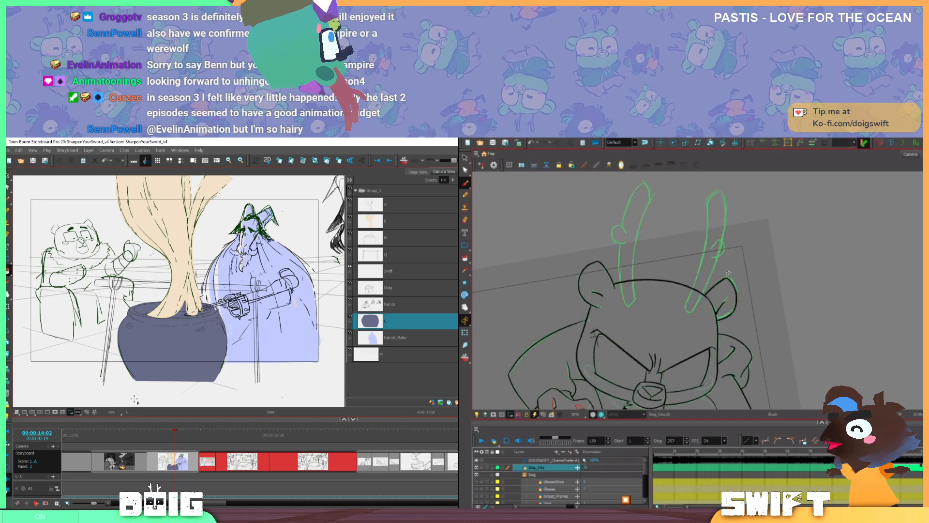
click(9, 175)
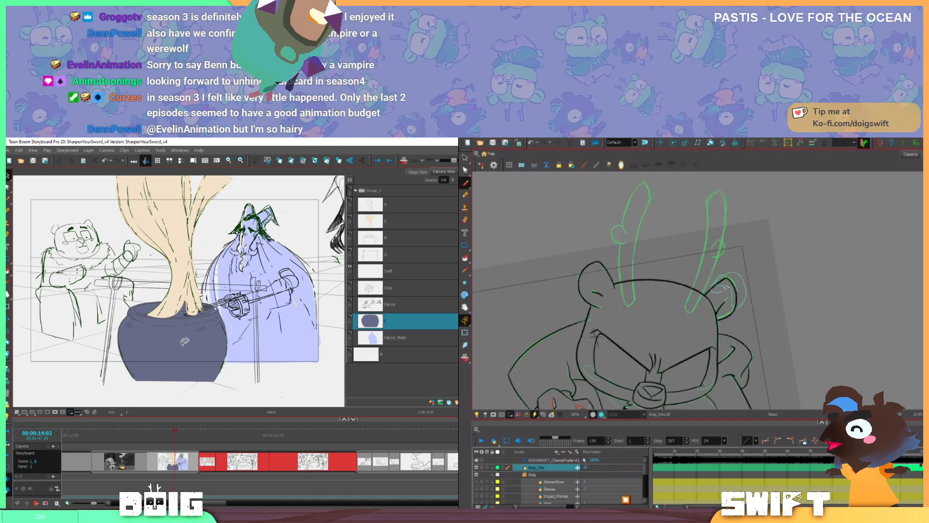
click(736, 291)
click(187, 341)
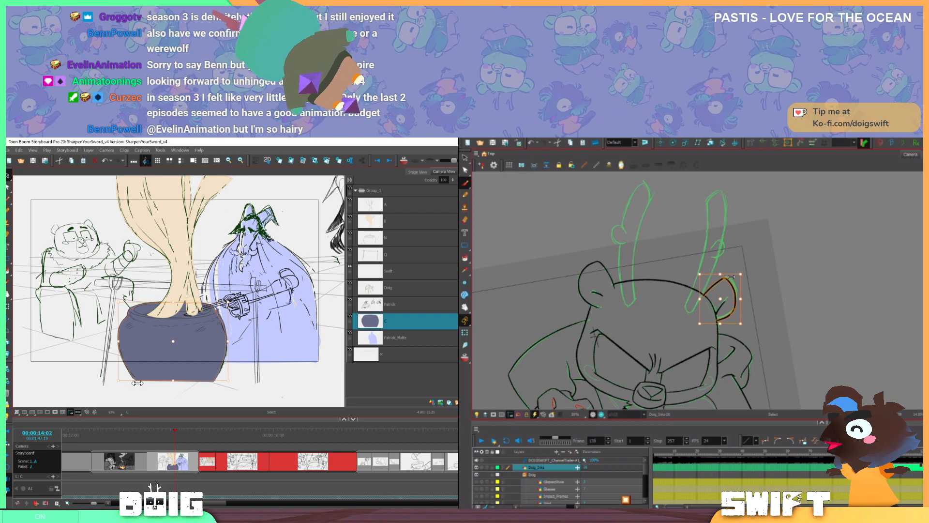
Adjust the upper edge of the bear's right ear, and compare it against the adjacent drawing
drag(726, 273, 730, 274)
key(alt+b)
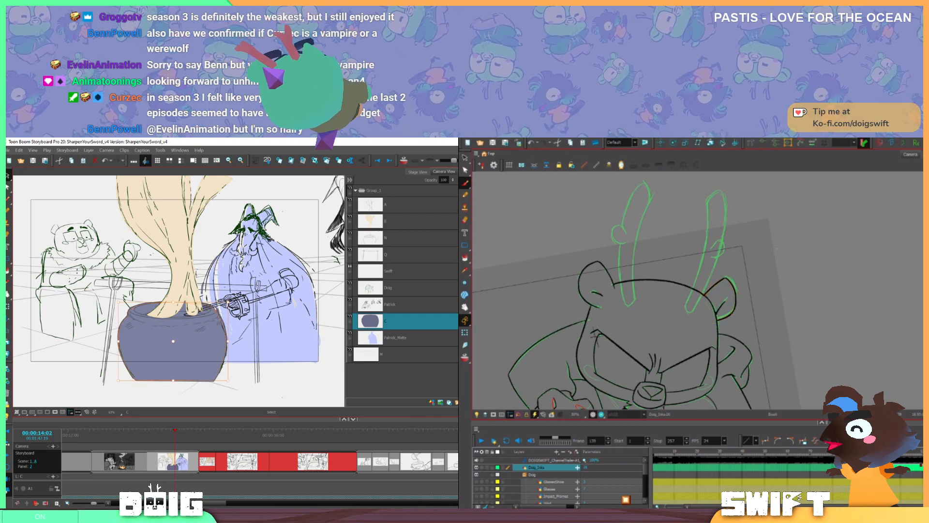
key(period)
key(comma)
key(period)
key(comma)
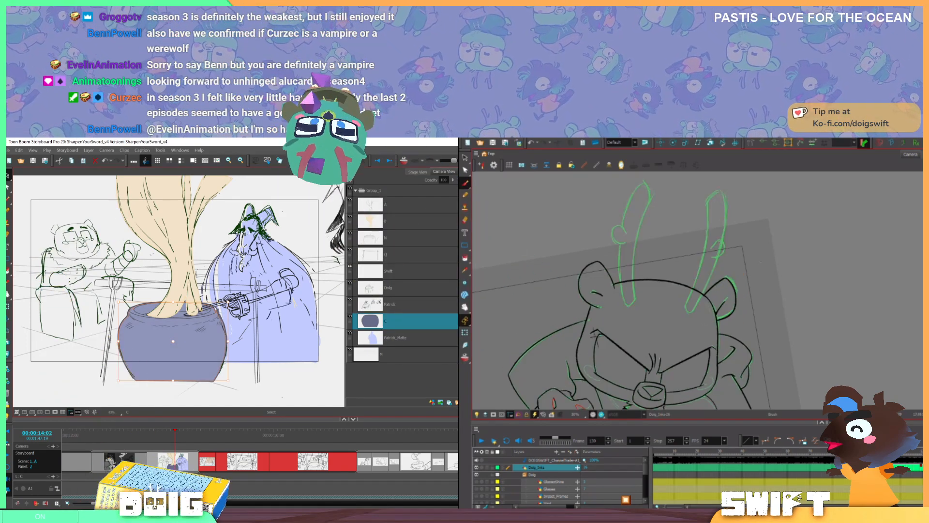
key(period)
key(comma)
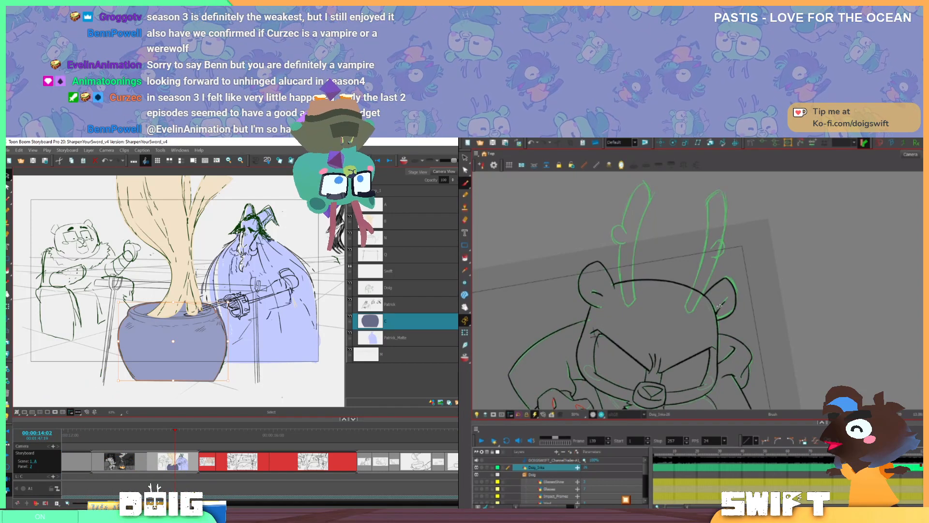
Touch up the inner base of the bear's right ear with the brush, and adjust the ear's outline
drag(715, 314, 724, 299)
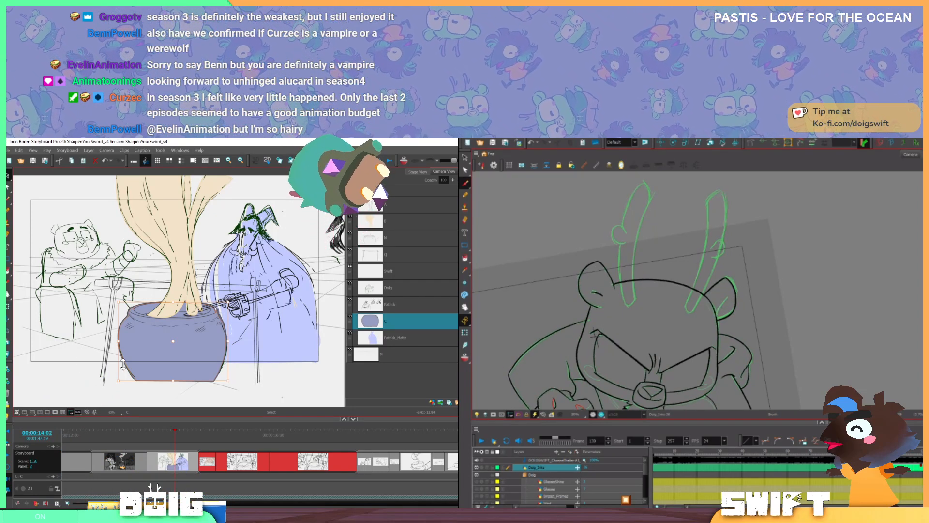
key(alt+b)
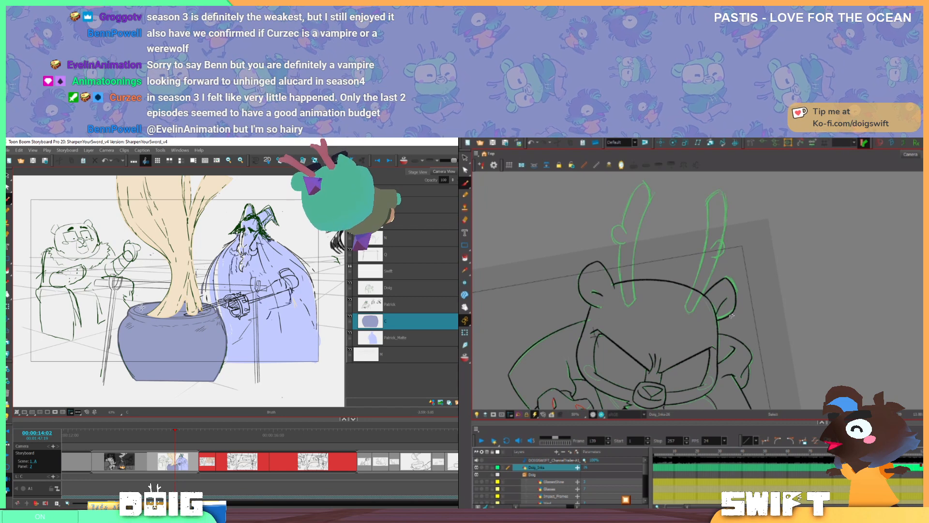
mouse_move(720, 292)
mouse_down()
mouse_move(727, 265)
mouse_move(748, 299)
mouse_move(734, 319)
mouse_move(721, 278)
mouse_up()
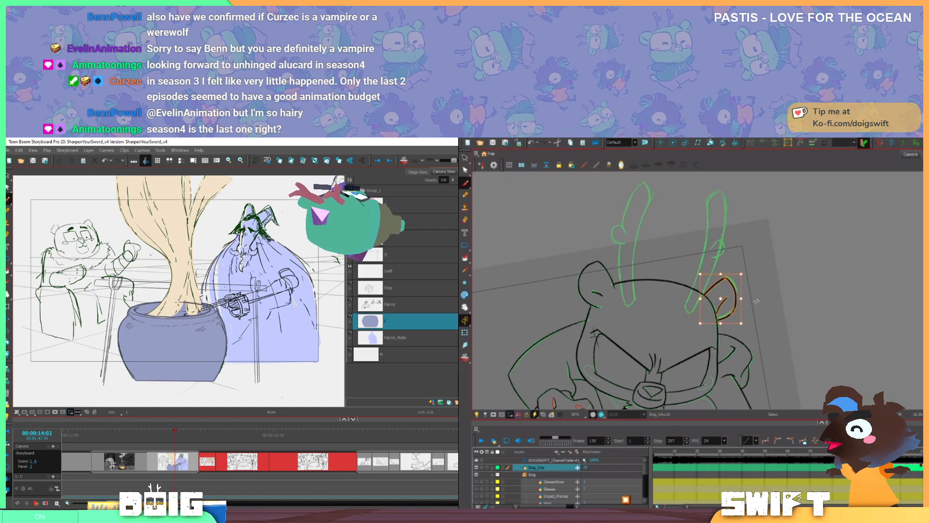
key(alt+b)
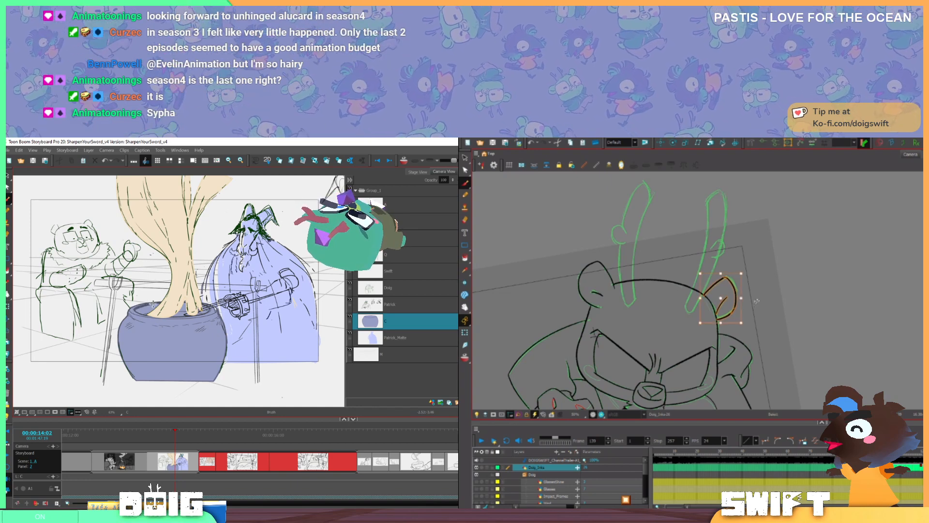
Flip back and forth between the neighbouring drawings to examine how the bear's head and ears move
click(781, 216)
key(comma)
key(alt+i)
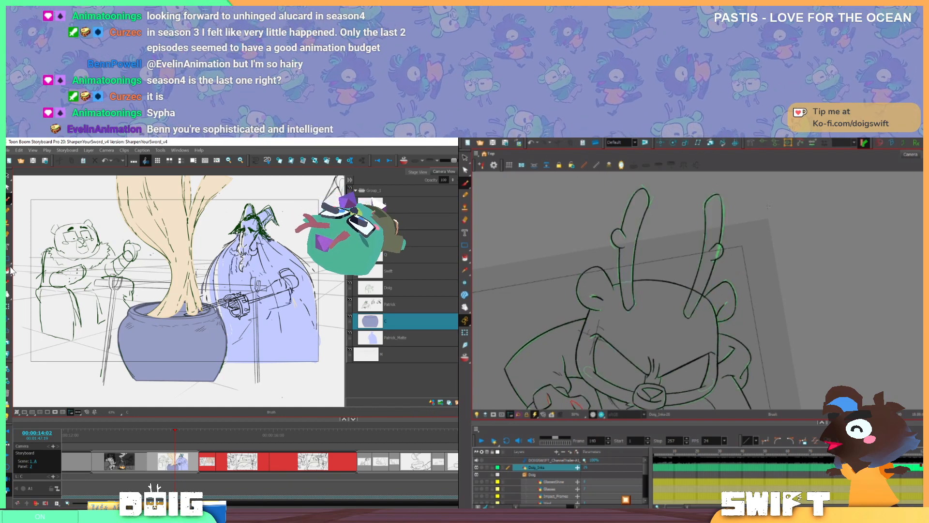
key(period)
key(comma)
key(period)
key(comma)
key(period)
key(comma)
key(period)
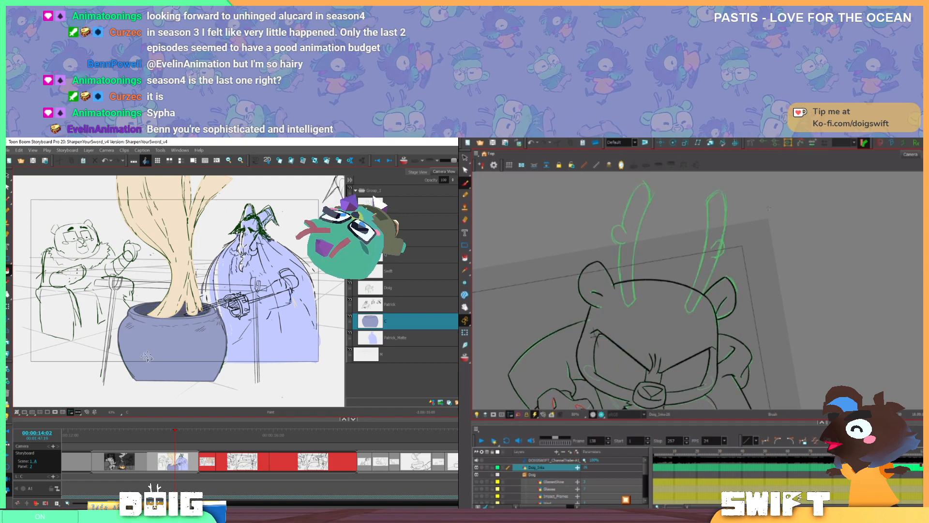
key(comma)
key(period)
key(comma)
key(period)
key(period)
key(comma)
key(comma)
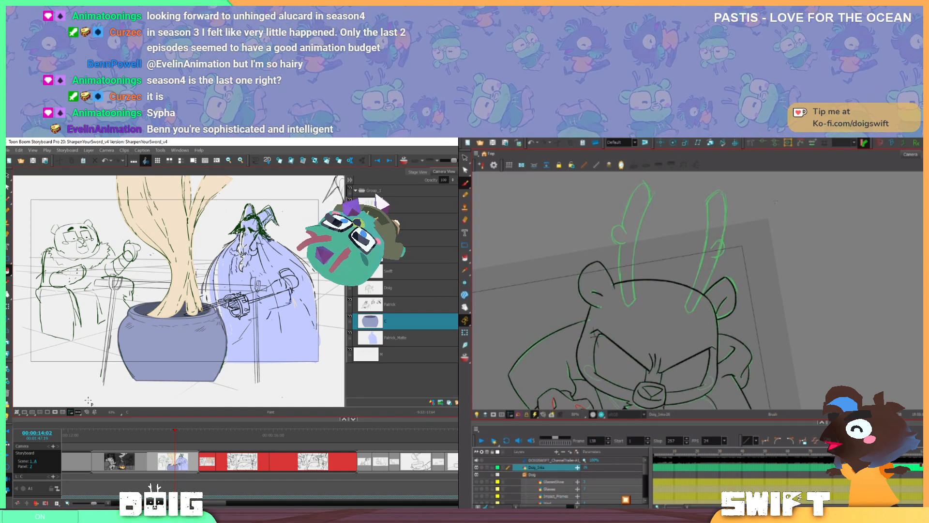
key(period)
key(comma)
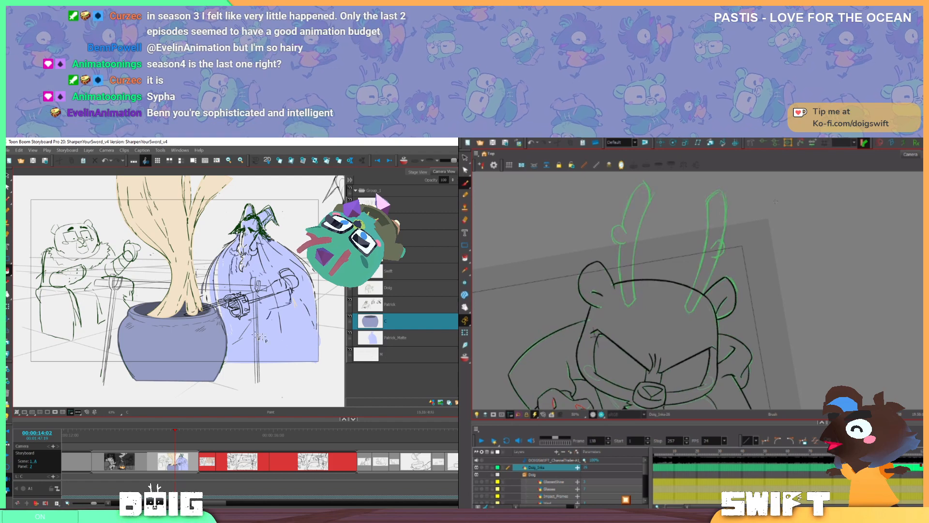
Refill the storyboard cauldron with several darker shades, trying navy and dark grey and ending on black
click(179, 350)
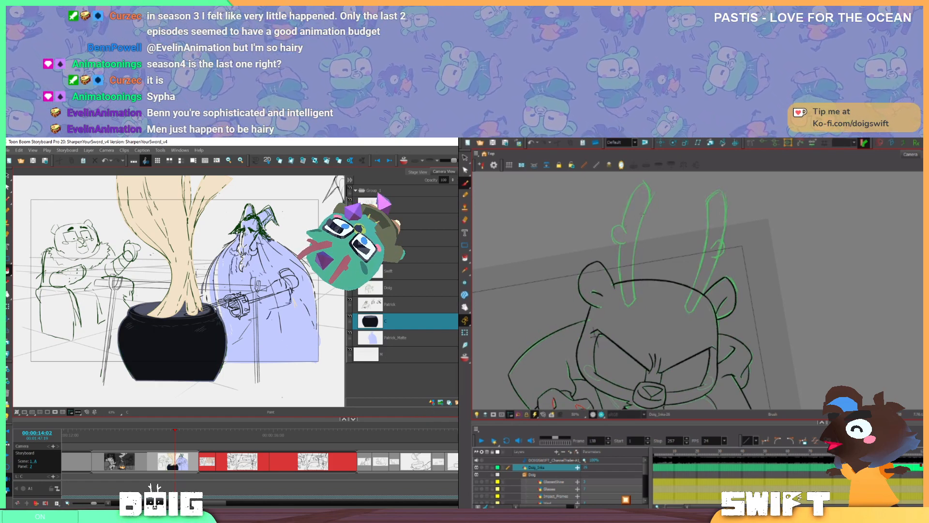
click(146, 351)
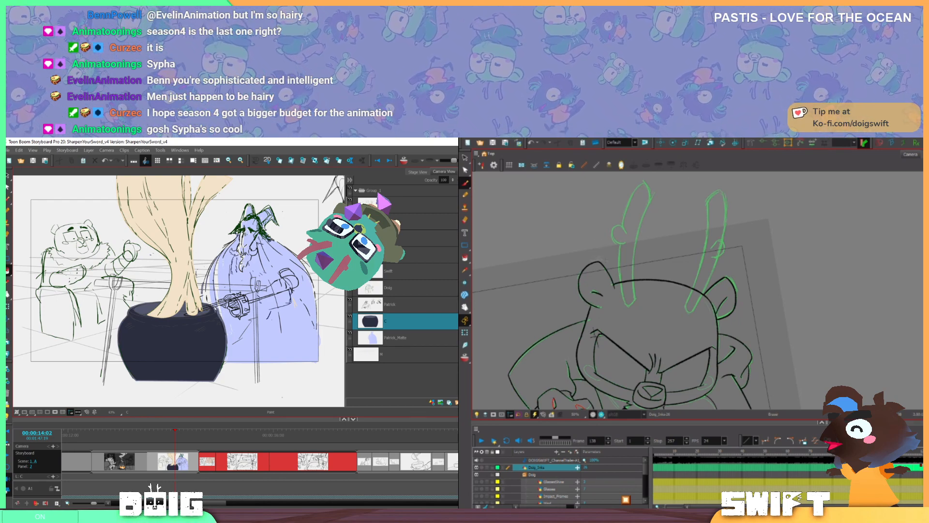
click(151, 382)
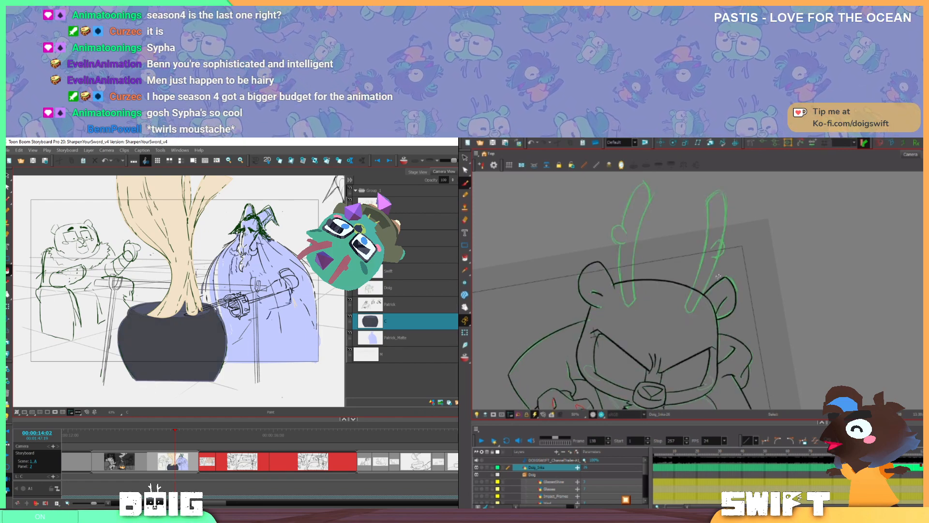
click(143, 370)
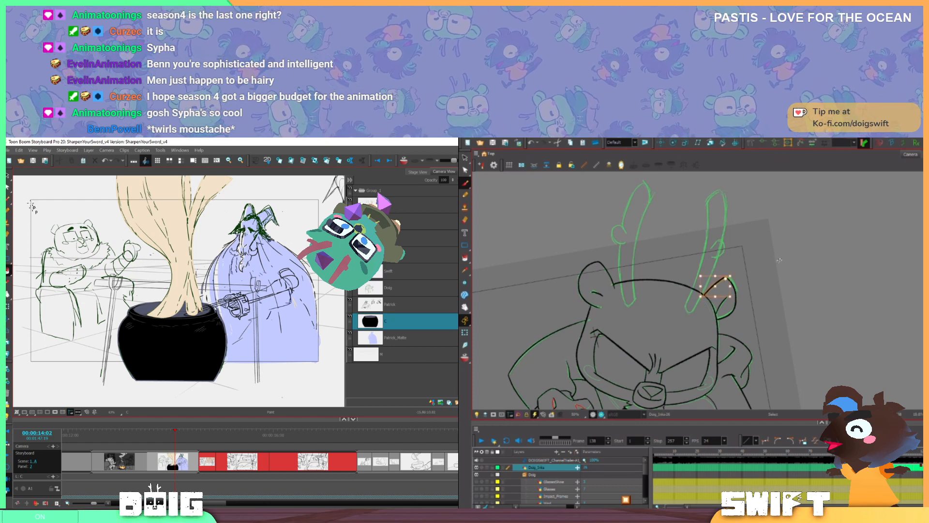
Delete the black body fill and the dark rim fill from the cauldron, keeping its outline
click(8, 175)
click(175, 343)
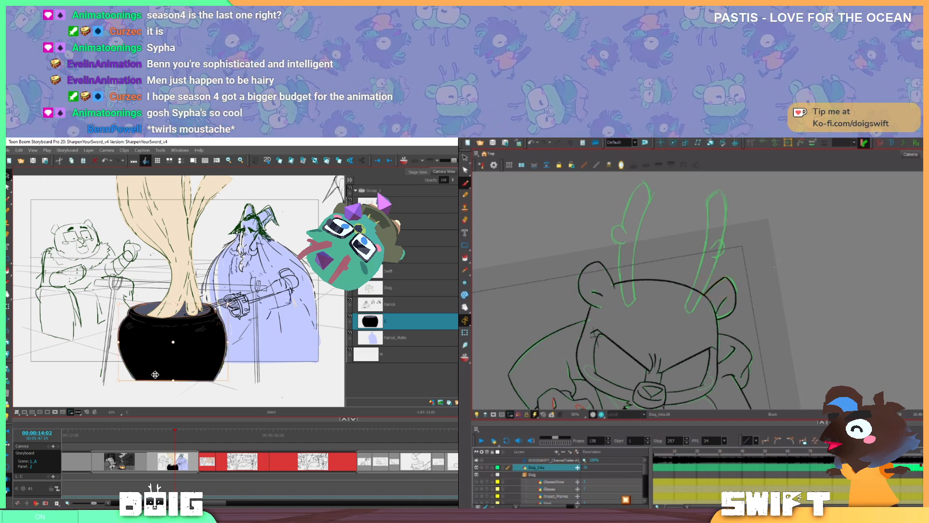
key(Delete)
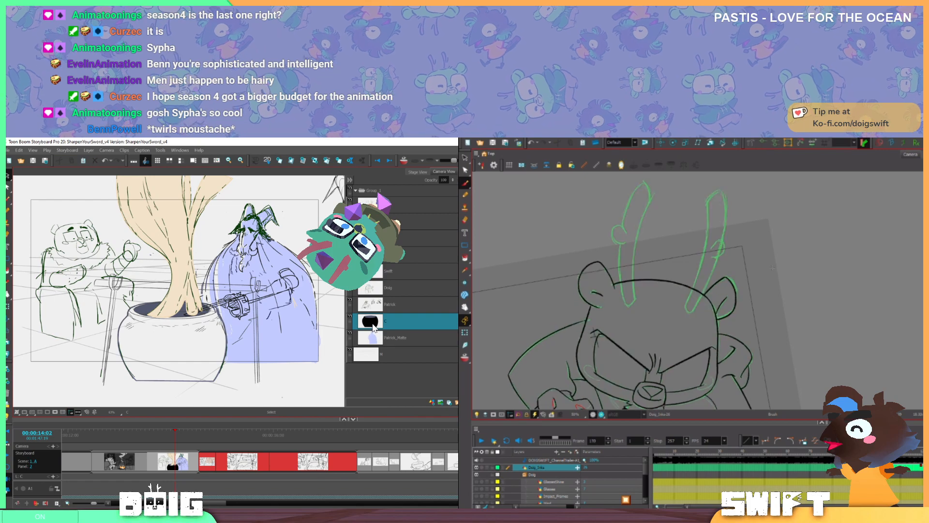
click(156, 309)
key(Delete)
click(120, 341)
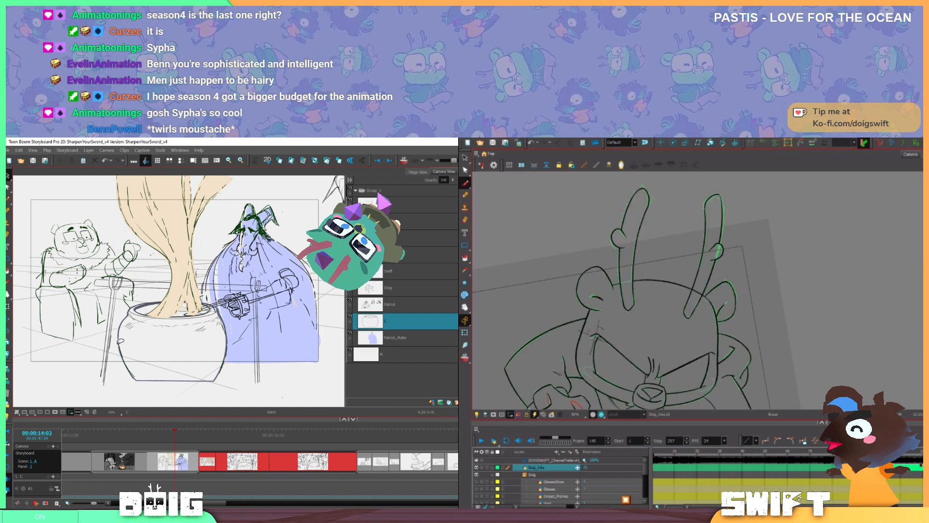
Paste the right antler into the bear drawing and nudge it up to fit the green guide lines, and bring up the storyboard's bowl panel
drag(286, 316, 278, 334)
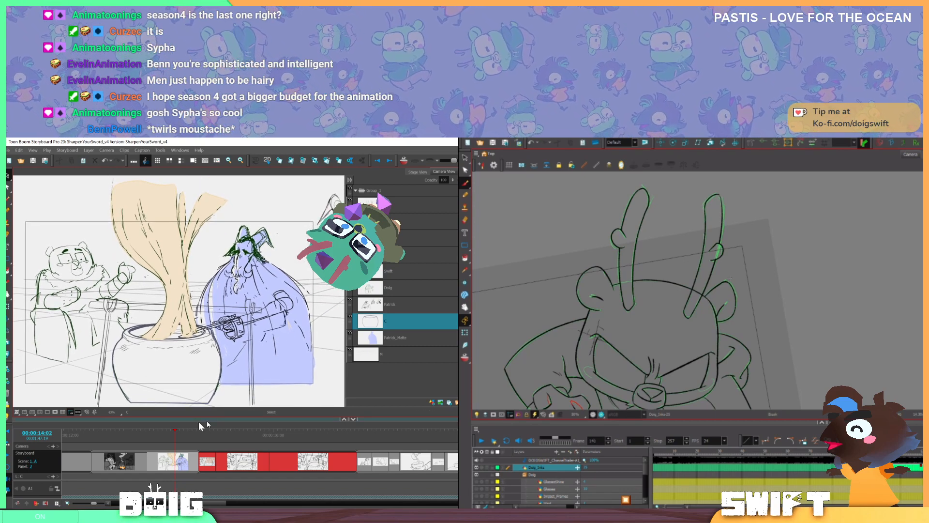
mouse_move(187, 434)
mouse_down()
mouse_move(237, 432)
mouse_move(174, 444)
mouse_move(297, 427)
mouse_up()
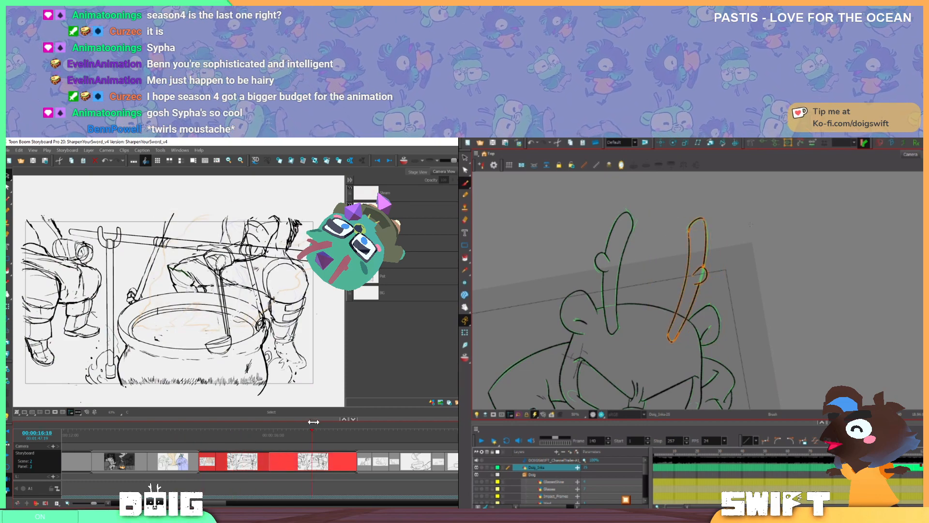
key(ctrl+v)
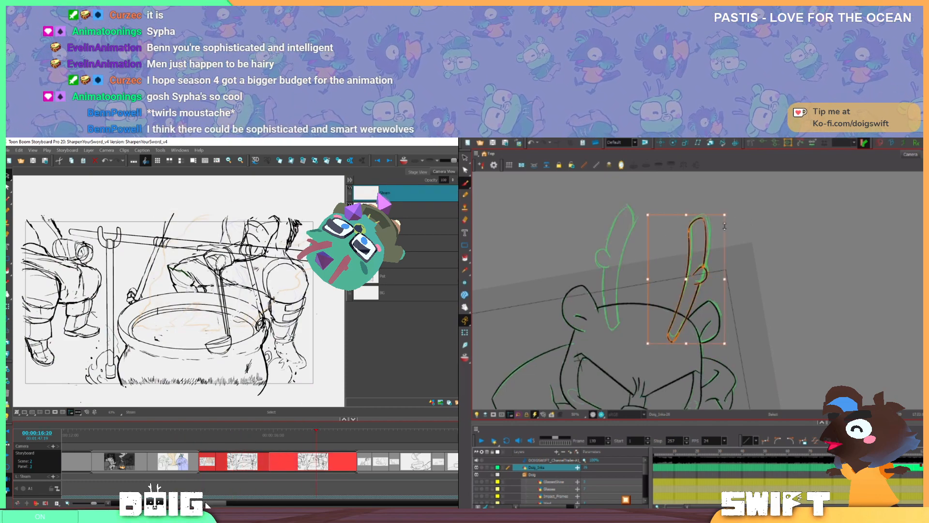
drag(208, 503, 225, 501)
drag(699, 284, 700, 280)
drag(178, 435, 289, 427)
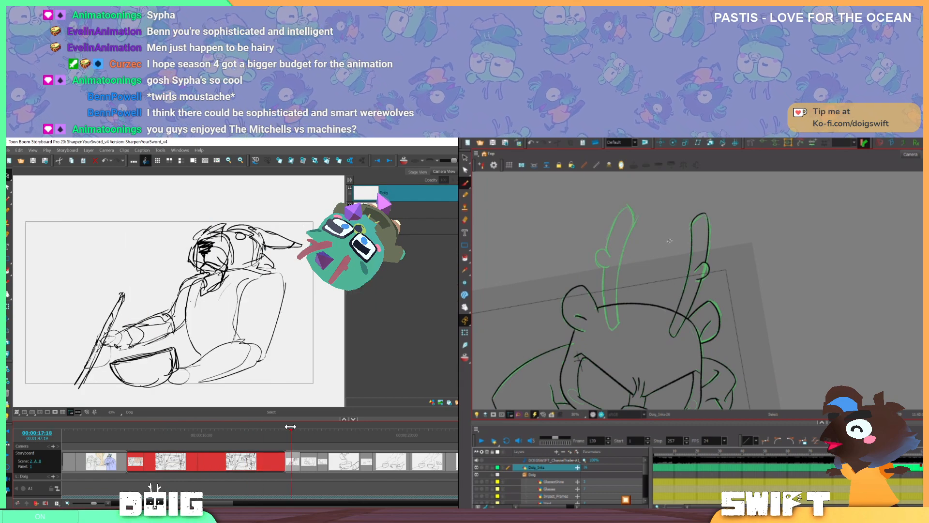
Move the bear's left antler up slightly to match its green guide, and compare the storyboard's neighbouring bowl panels
click(638, 225)
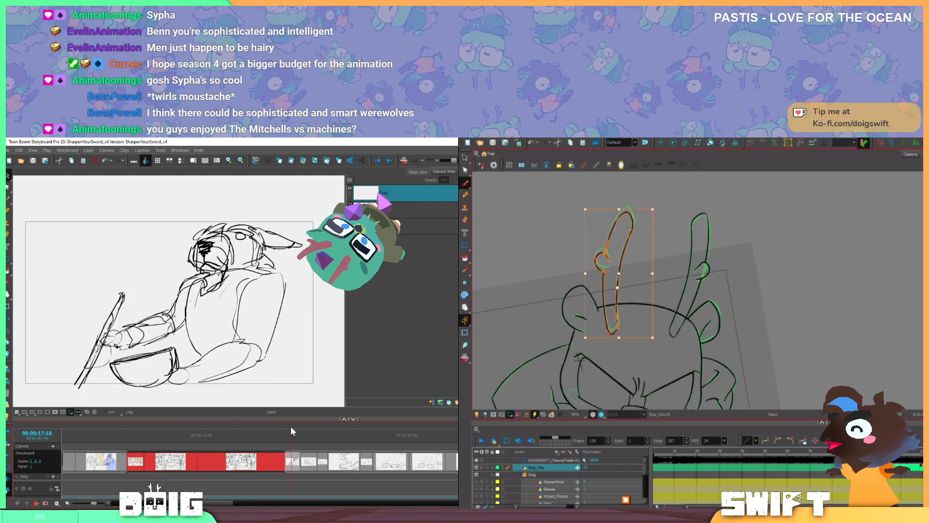
click(621, 266)
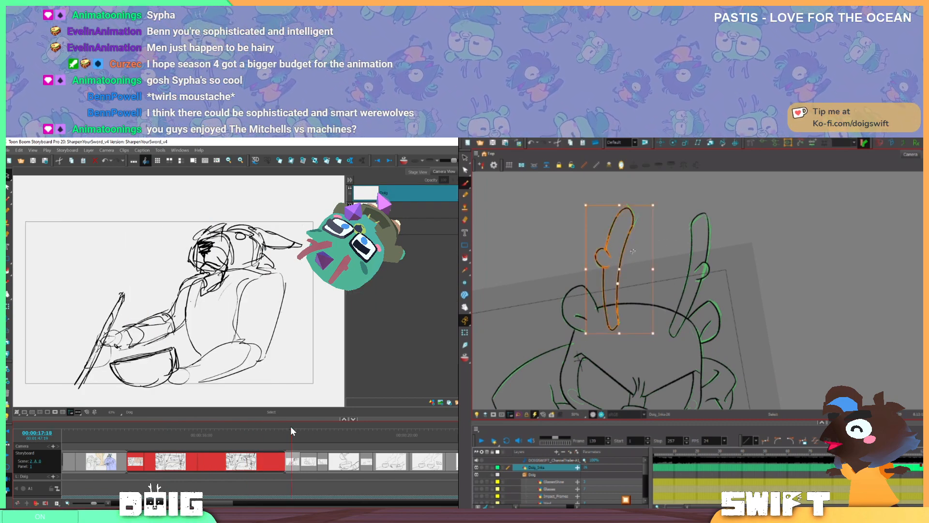
key(alt+b)
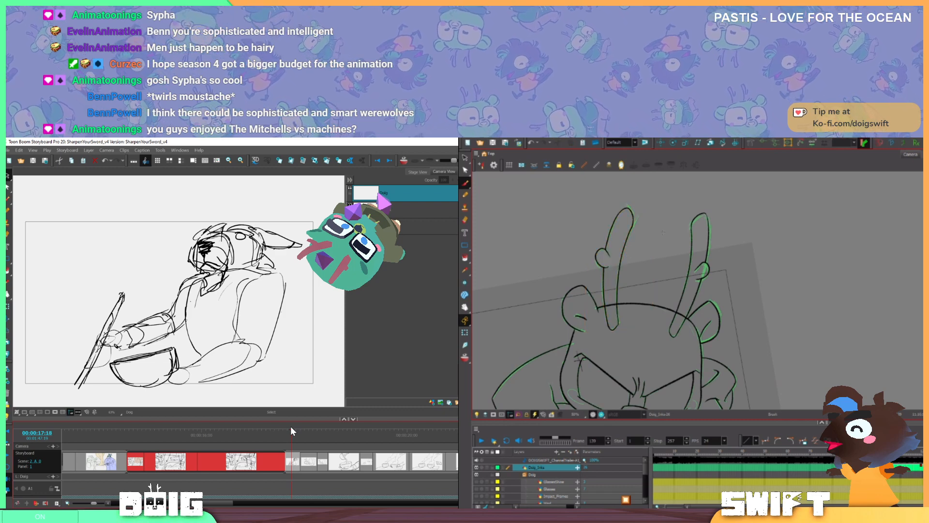
mouse_move(295, 430)
mouse_down()
mouse_move(307, 432)
mouse_move(234, 431)
mouse_move(306, 434)
mouse_up()
click(617, 333)
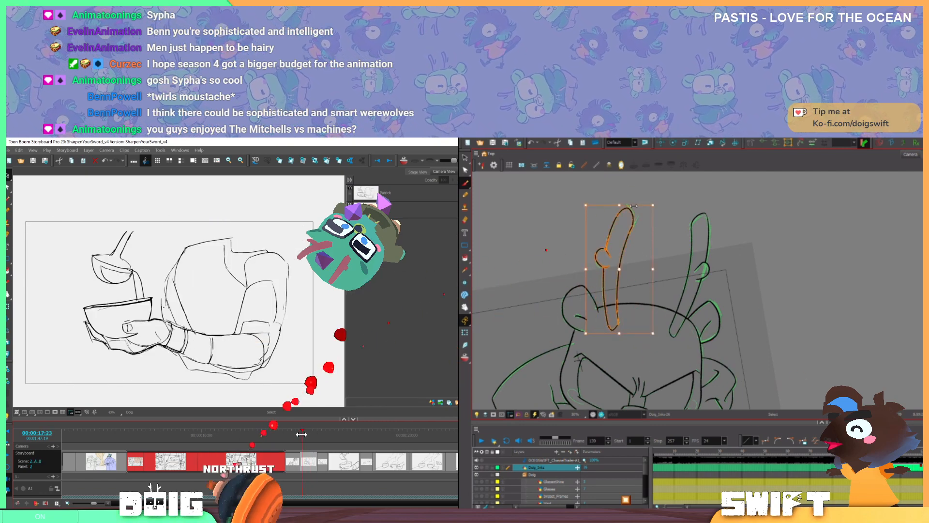
mouse_move(305, 434)
mouse_down()
mouse_move(145, 433)
mouse_move(412, 441)
mouse_move(147, 444)
mouse_move(290, 448)
mouse_up()
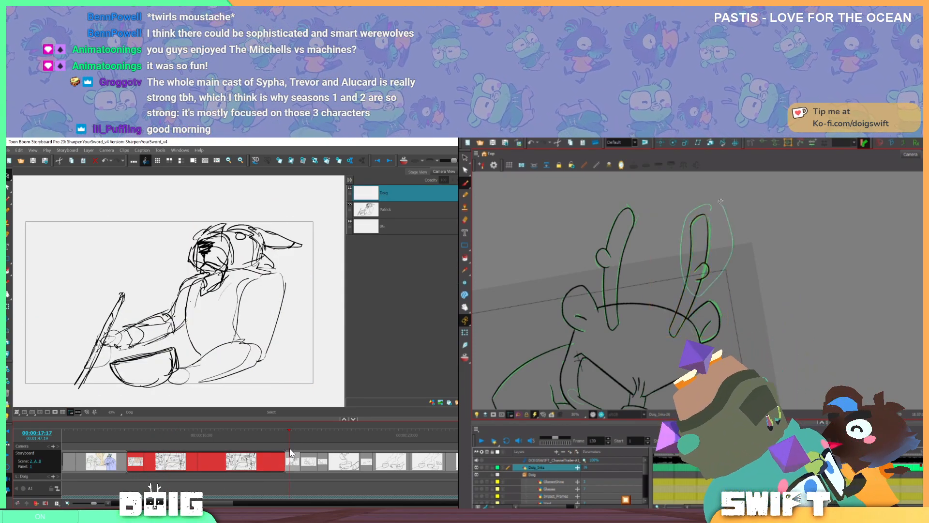
Erase stray sketch lines along the front of the seated character's face on the Patrick layer
click(386, 210)
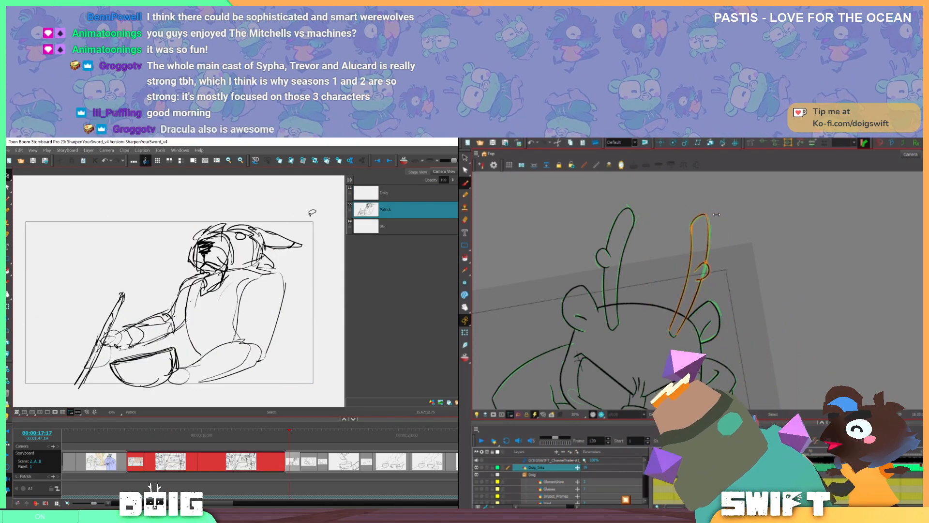
key(alt+e)
drag(190, 248, 193, 267)
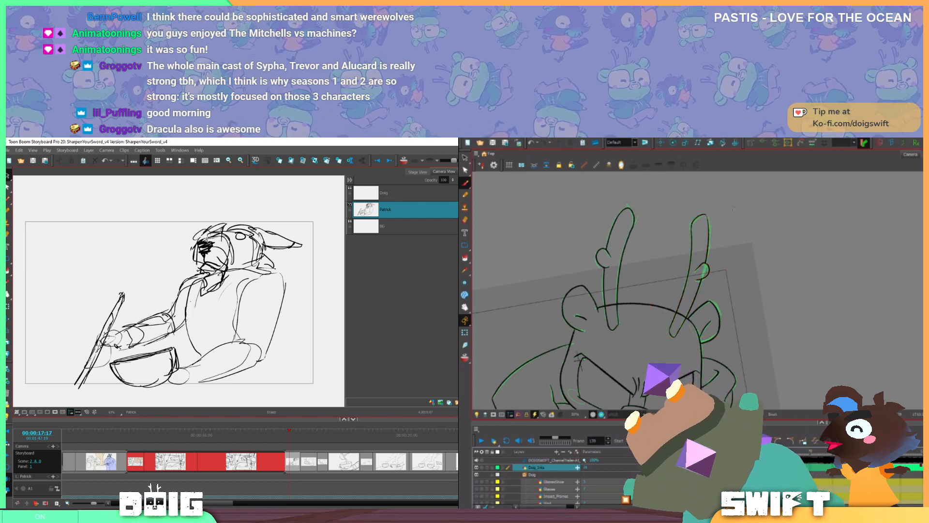
Flip between the neighbouring bear drawings to compare the positions of the antlers and head
key(alt+s)
key(comma)
key(period)
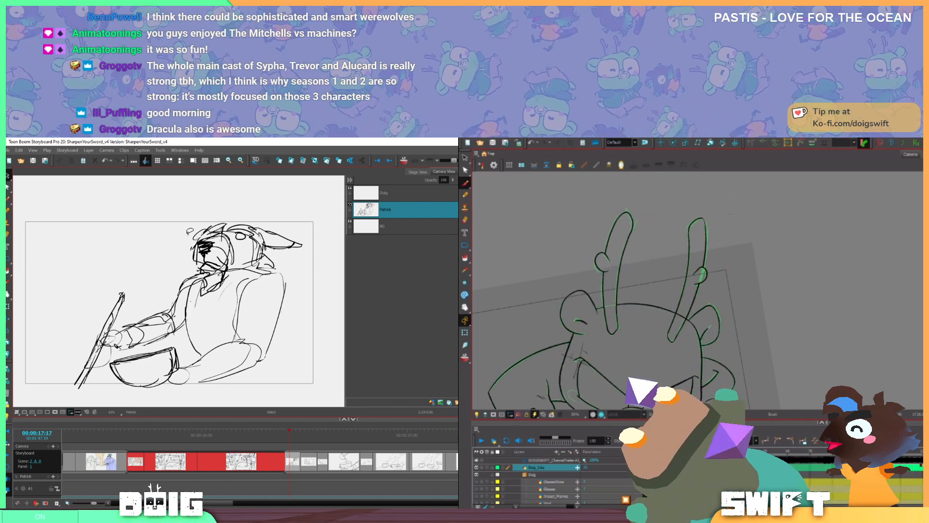
key(comma)
key(period)
key(comma)
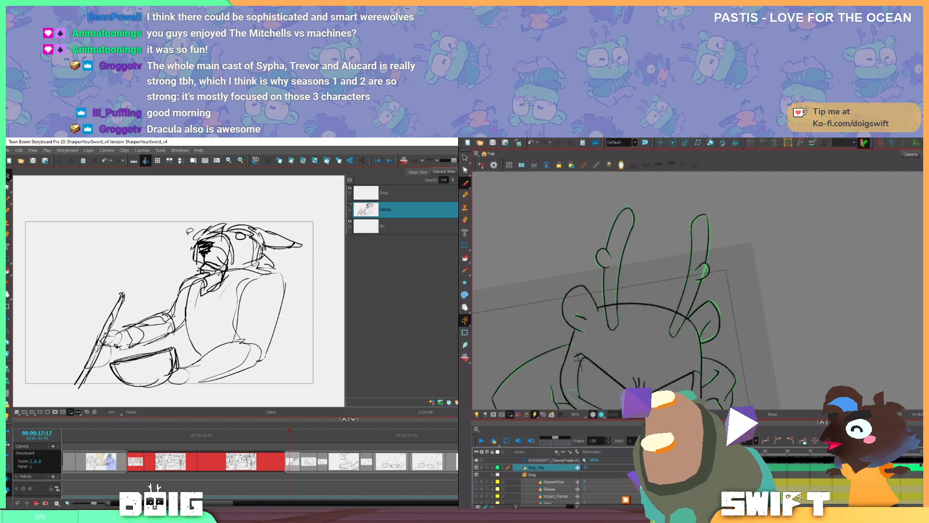
key(period)
key(comma)
Shrink the seated character's head sketch and position it over the neck, and reselect the bear's right antler for adjustment
mouse_move(224, 209)
mouse_down()
mouse_move(193, 237)
mouse_move(213, 289)
mouse_move(234, 248)
mouse_move(285, 257)
mouse_move(312, 237)
mouse_move(251, 188)
mouse_up()
mouse_move(304, 218)
mouse_down()
mouse_move(239, 250)
mouse_move(252, 230)
mouse_up()
key(s)
mouse_move(717, 286)
mouse_down()
mouse_move(679, 288)
mouse_move(730, 247)
mouse_up()
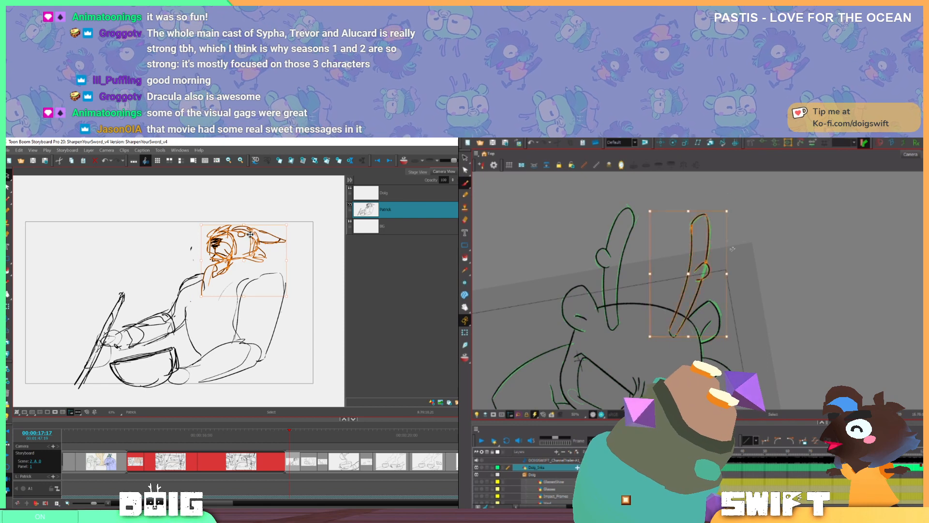
drag(247, 233, 246, 233)
click(754, 198)
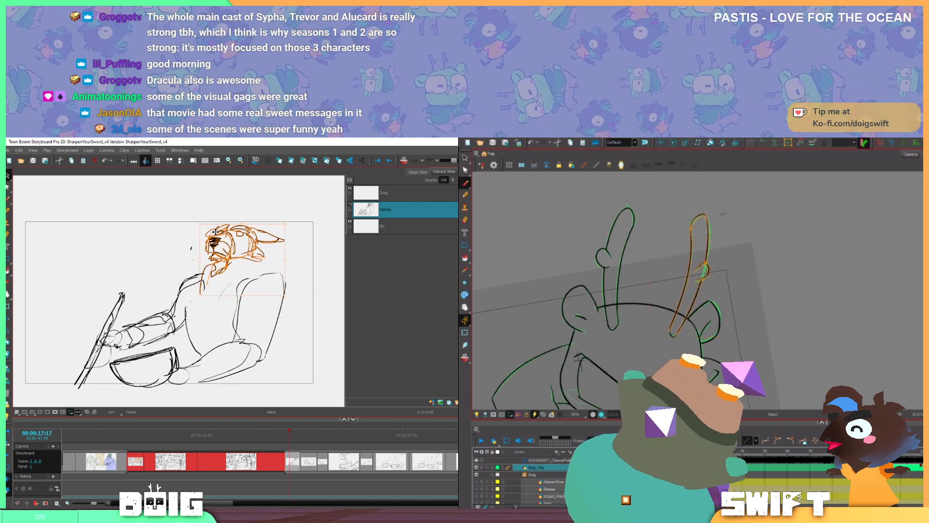
click(193, 224)
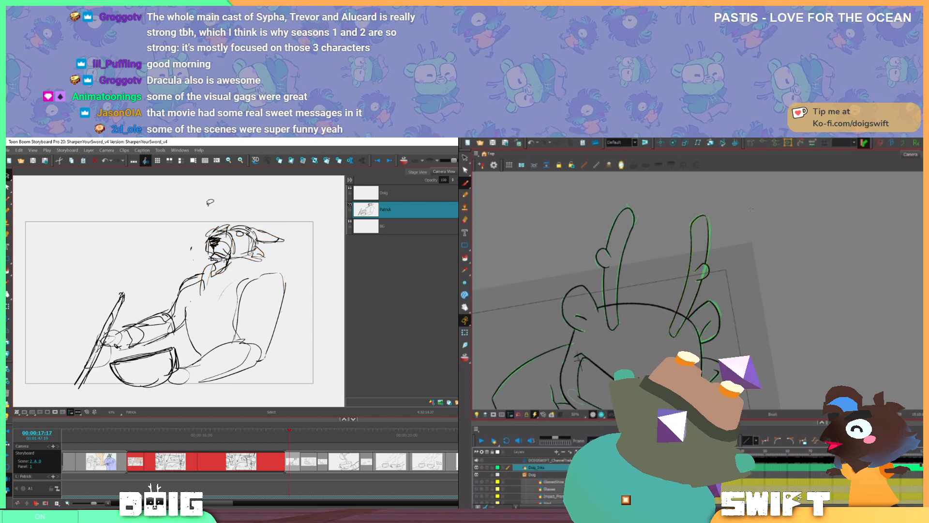
Erase the nose and muzzle from the seated character's head and sketch a new front of the face
key(alt+e)
mouse_move(210, 238)
mouse_down()
mouse_move(241, 243)
mouse_move(215, 238)
mouse_move(221, 254)
mouse_move(216, 236)
mouse_move(216, 256)
mouse_move(232, 246)
mouse_move(212, 237)
mouse_move(202, 244)
mouse_move(232, 224)
mouse_move(200, 239)
mouse_up()
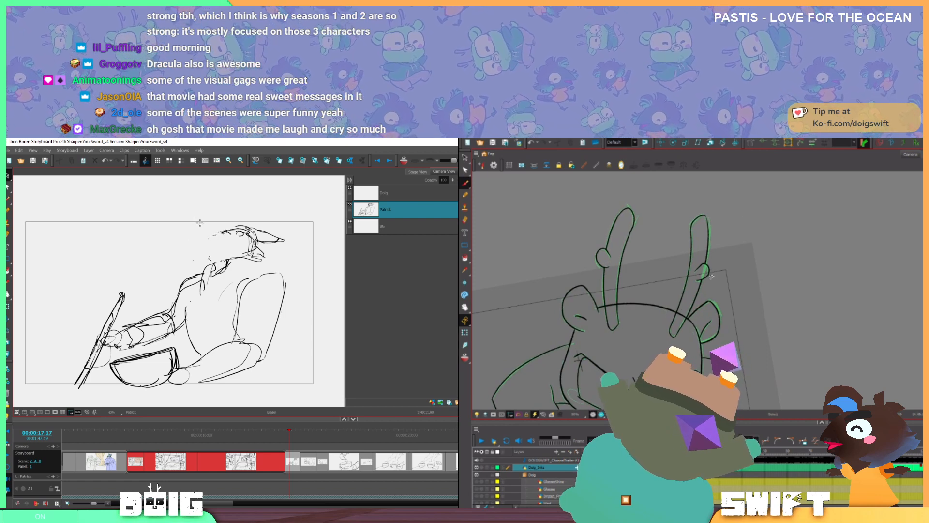
mouse_move(704, 284)
mouse_down()
mouse_move(674, 272)
mouse_move(711, 214)
mouse_up()
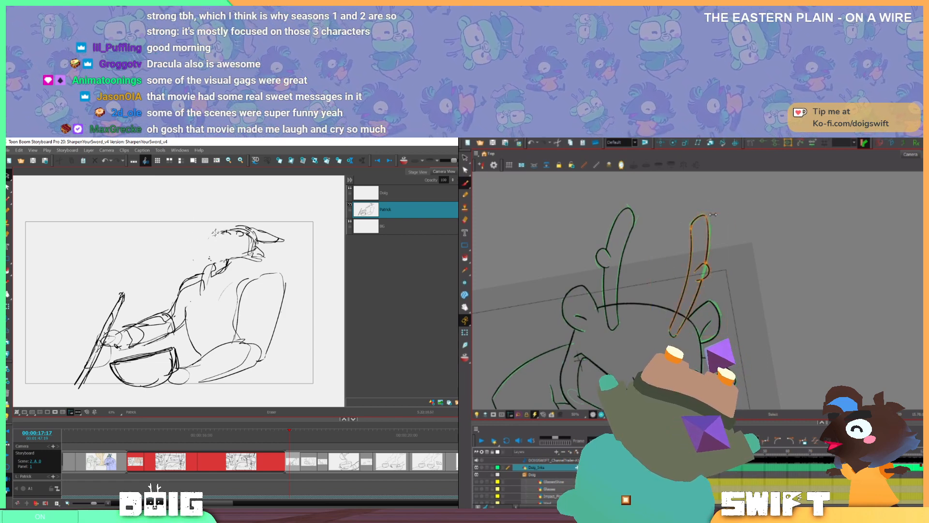
key(alt+s)
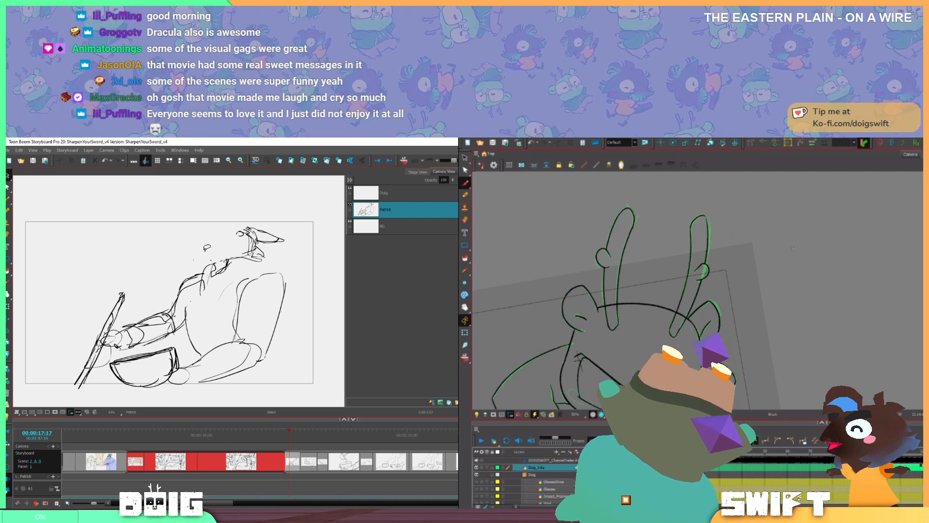
key(alt+b)
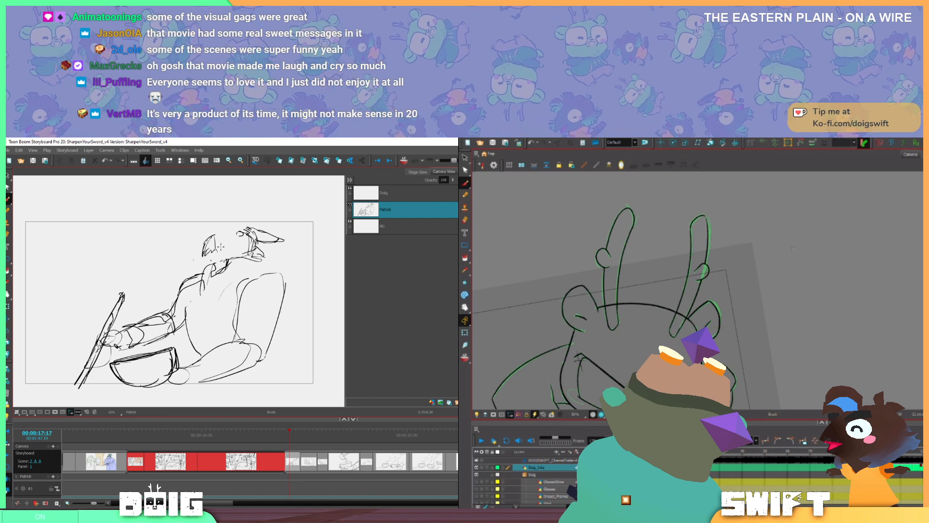
mouse_move(213, 240)
mouse_down()
mouse_move(223, 256)
mouse_move(227, 244)
mouse_move(216, 232)
mouse_up()
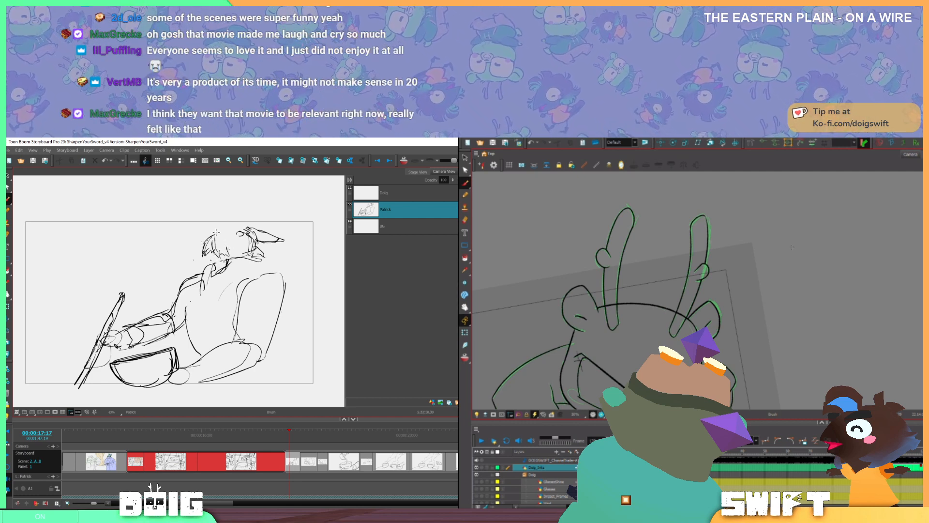
Scrub back through the cauldron panel and return to the bowl panel to compare the shots
click(163, 435)
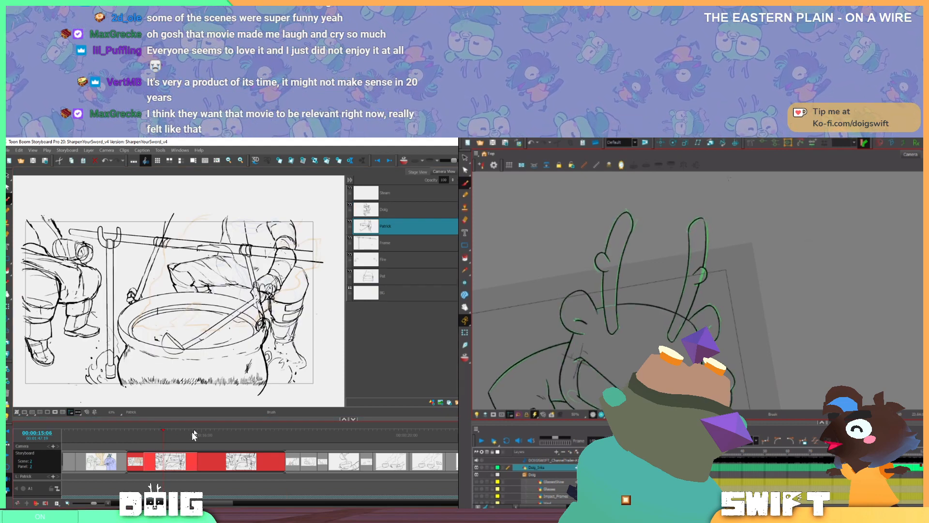
mouse_move(140, 438)
mouse_down()
mouse_move(119, 438)
mouse_move(144, 436)
mouse_up()
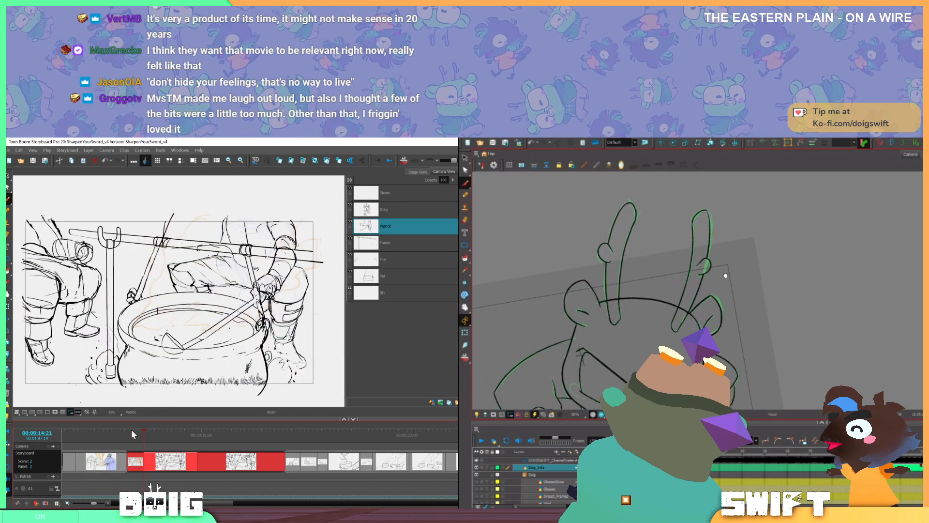
mouse_move(133, 433)
mouse_down()
mouse_move(121, 433)
mouse_move(286, 421)
mouse_move(135, 458)
mouse_move(289, 453)
mouse_move(103, 478)
mouse_move(289, 430)
mouse_up()
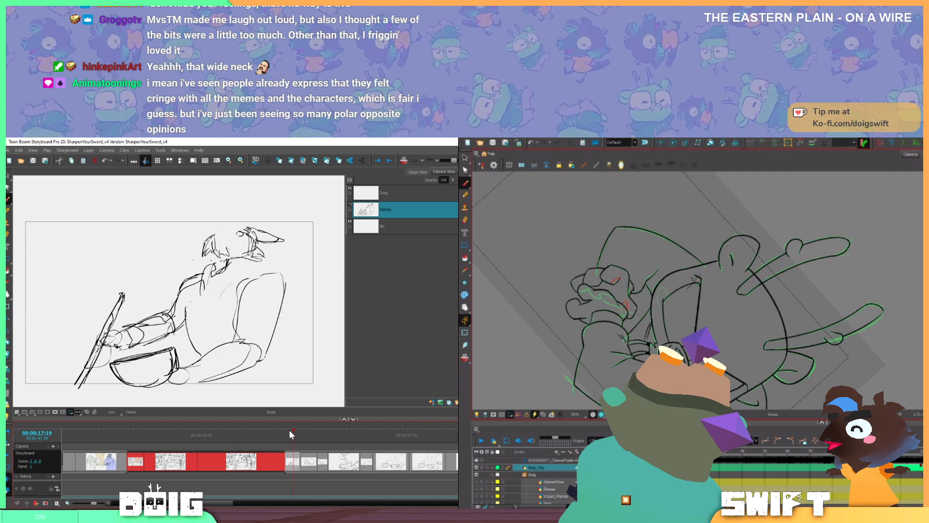
Clean up the seated character's new muzzle by erasing rough lines and redrawing its front contour
key(e)
drag(208, 239, 223, 251)
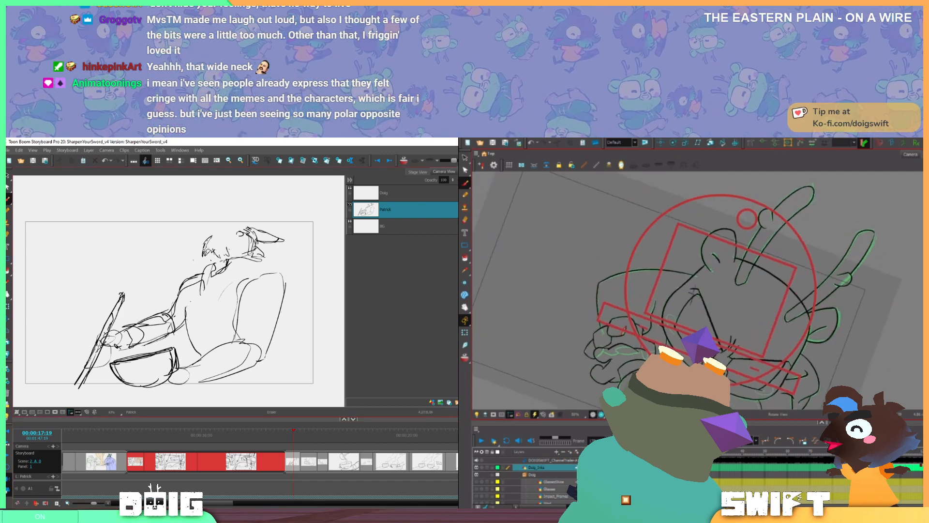
key(alt+b)
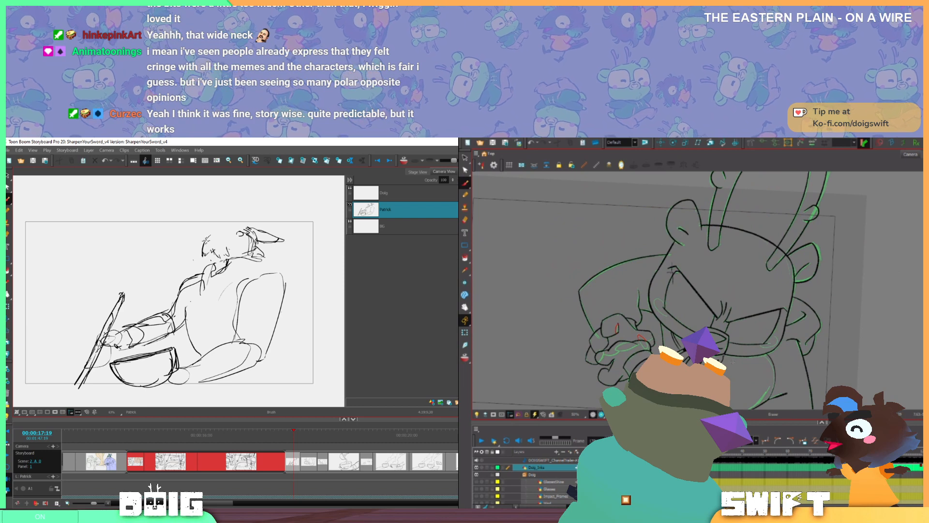
drag(199, 250, 206, 238)
key(alt+e)
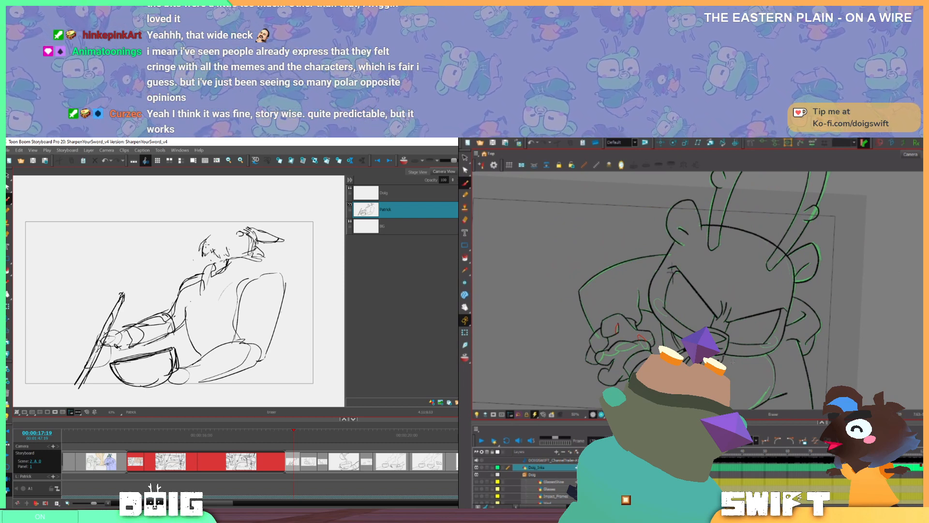
key(alt+b)
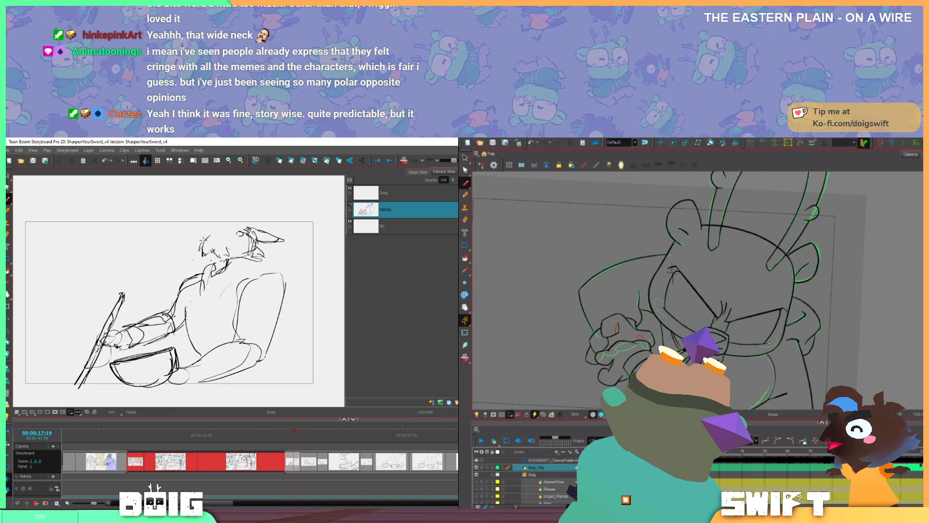
drag(206, 244, 210, 235)
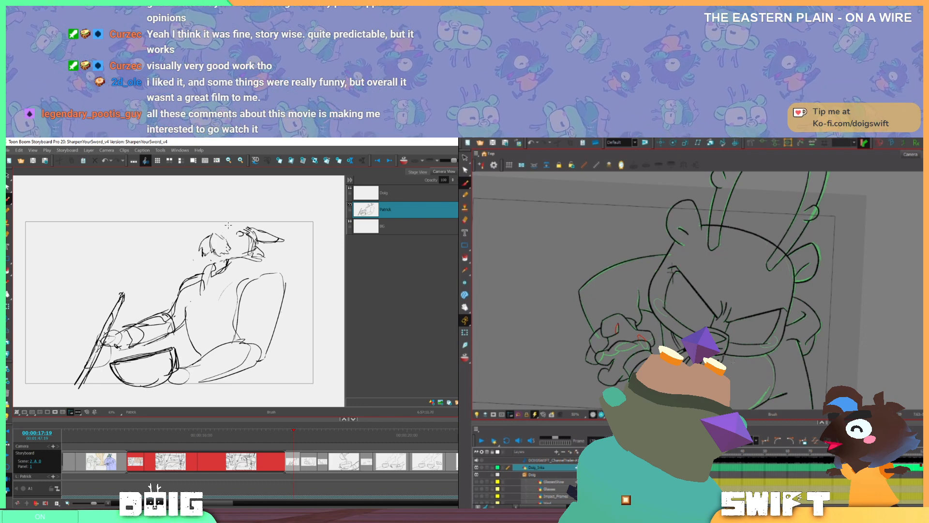
Sketch the top of the seated character's head and strengthen the contours of the face and jaw
mouse_move(209, 235)
mouse_down()
mouse_move(204, 244)
mouse_move(221, 229)
mouse_move(247, 227)
mouse_up()
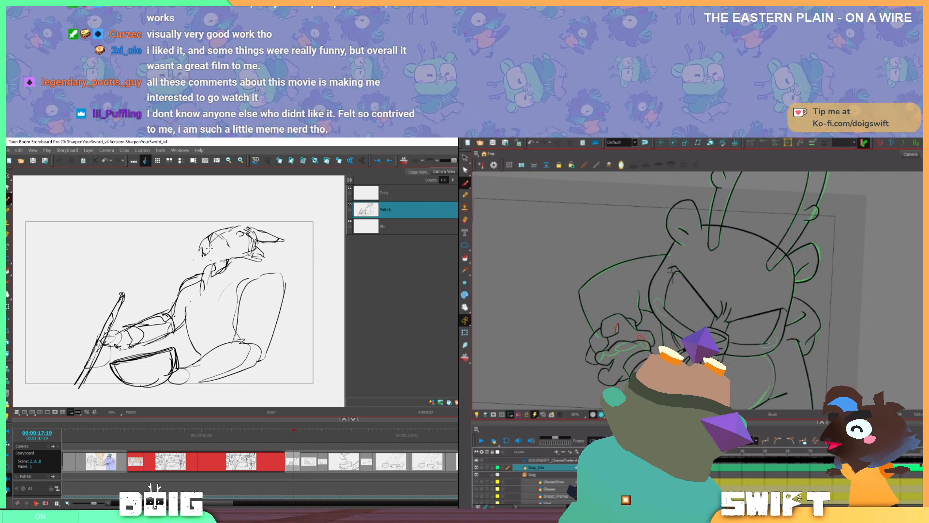
drag(214, 255, 230, 247)
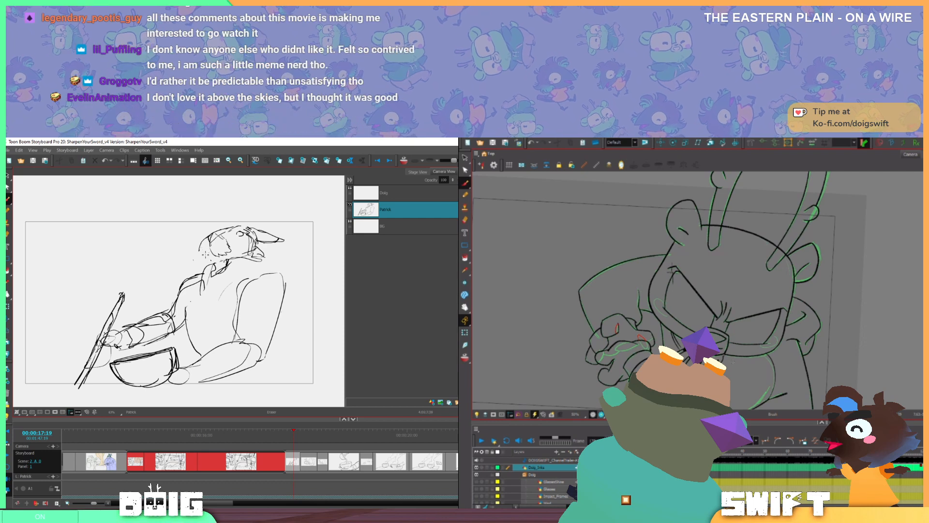
drag(200, 246, 212, 259)
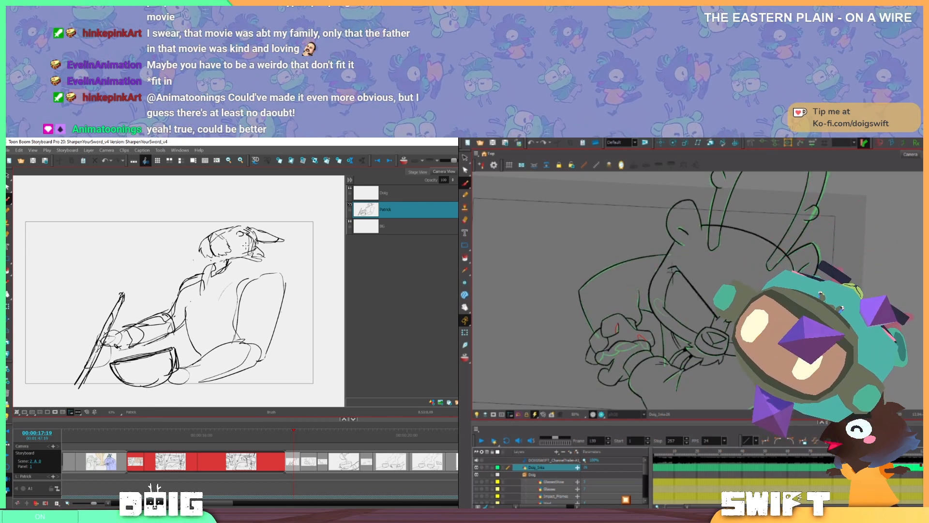
Flip between the neighbouring bear drawings, and erase the pointed shape at the back of the seated character's head
drag(248, 254, 235, 246)
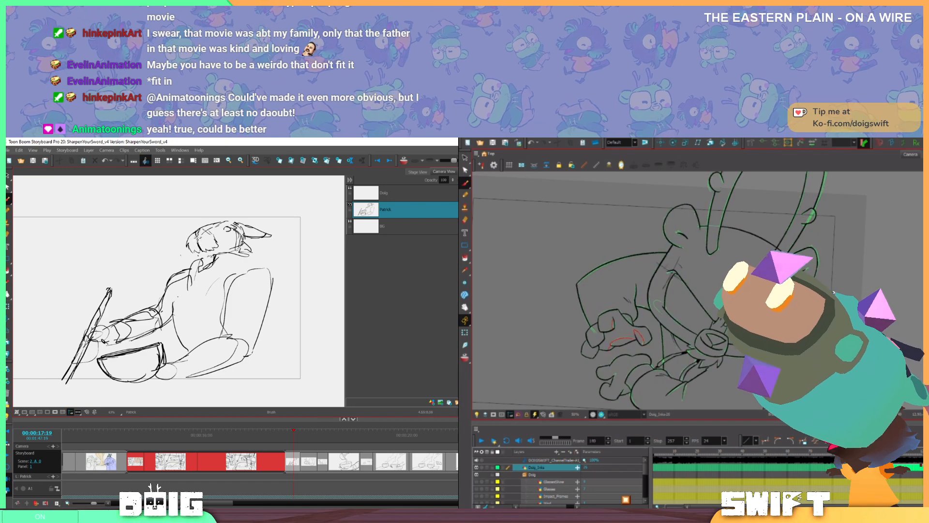
key(comma)
drag(714, 213, 695, 248)
key(period)
drag(247, 214, 216, 221)
key(comma)
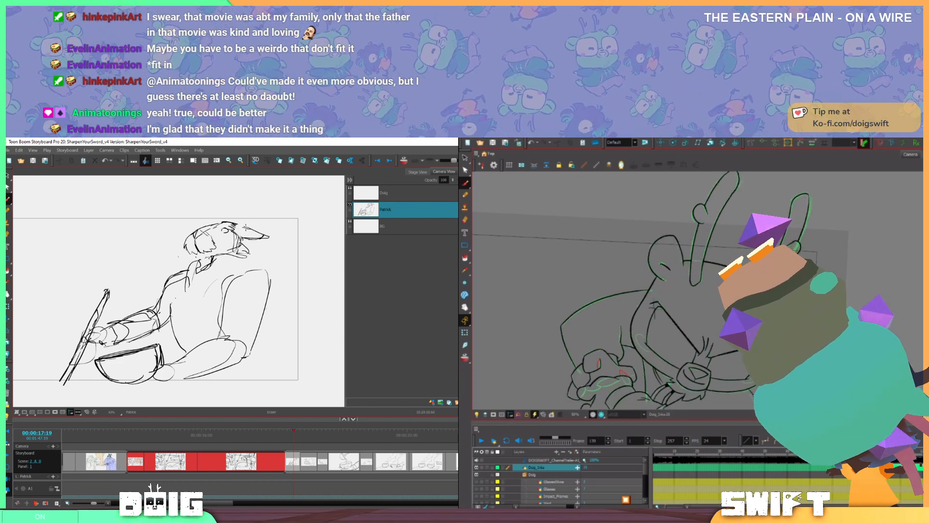
mouse_move(245, 226)
mouse_down()
mouse_move(244, 236)
mouse_move(267, 235)
mouse_move(240, 236)
mouse_move(237, 224)
mouse_move(260, 226)
mouse_move(254, 222)
mouse_up()
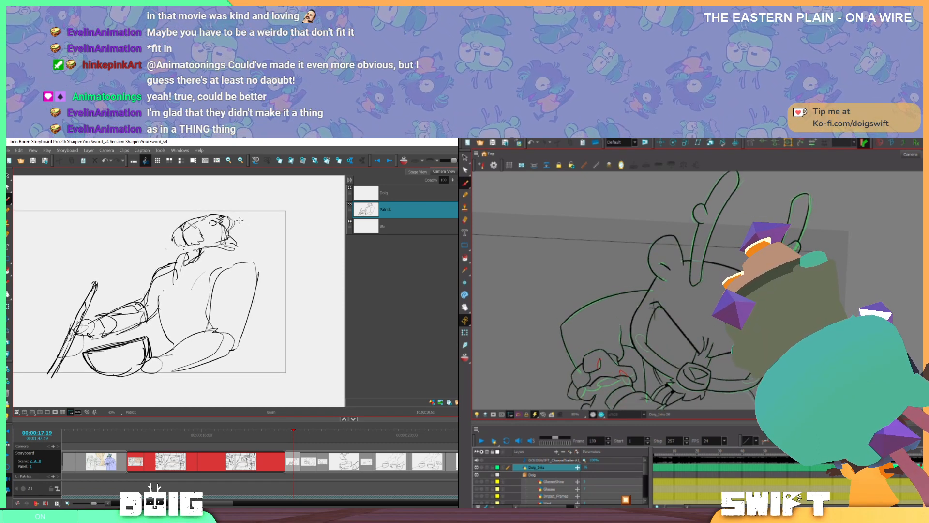
Undo the last stroke and draw a new pointed shape at the back of the seated character's head
key(period)
key(ctrl+z)
drag(229, 217, 251, 225)
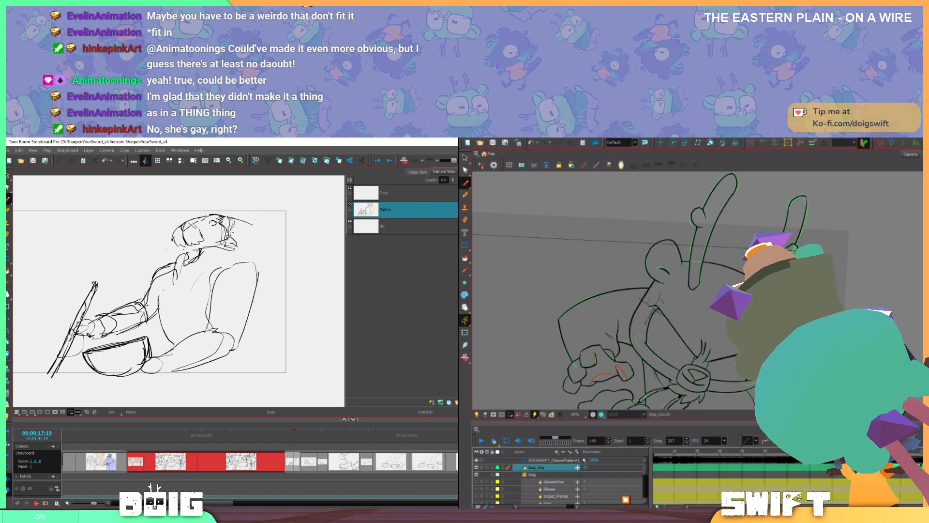
drag(232, 235, 253, 225)
Flip back and forth through the bear drawings to compare the antler and head positions across frames
key(comma)
key(comma)
key(comma)
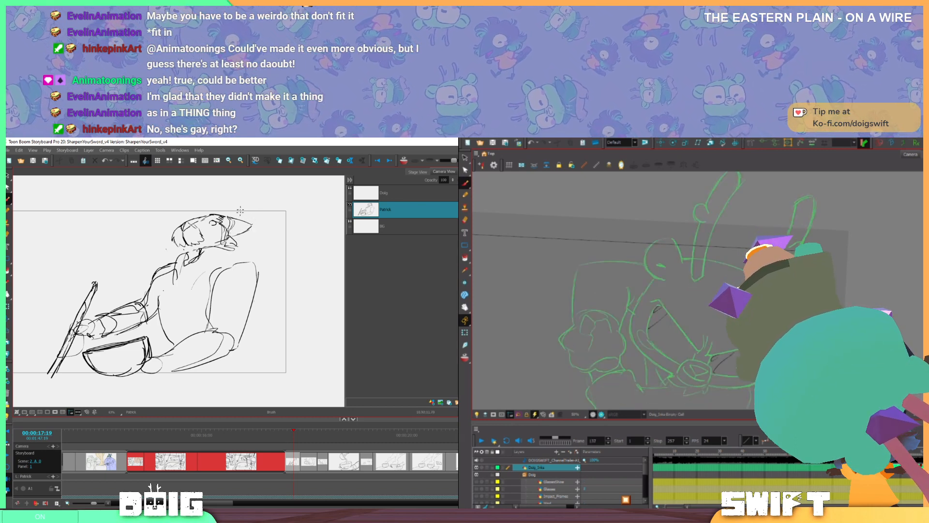
key(period)
key(period)
key(period)
key(period)
key(period)
key(period)
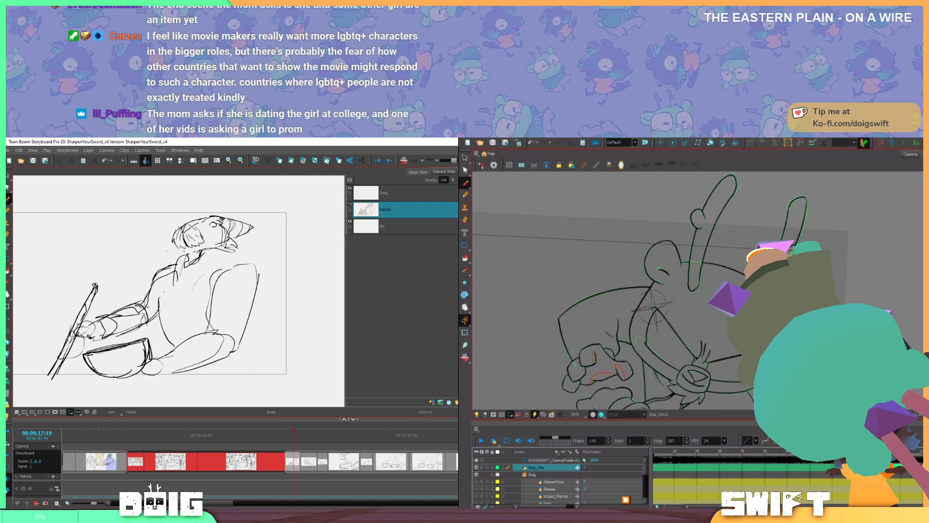
key(period)
key(comma)
key(period)
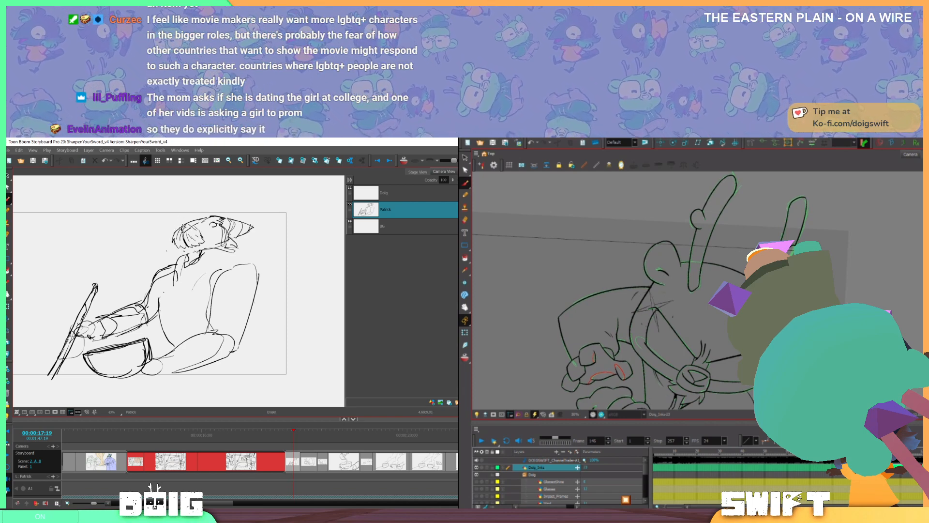
Sketch shaggy hair on the front of the seated character's muzzle and a ragged beard below the chin
key(alt+b)
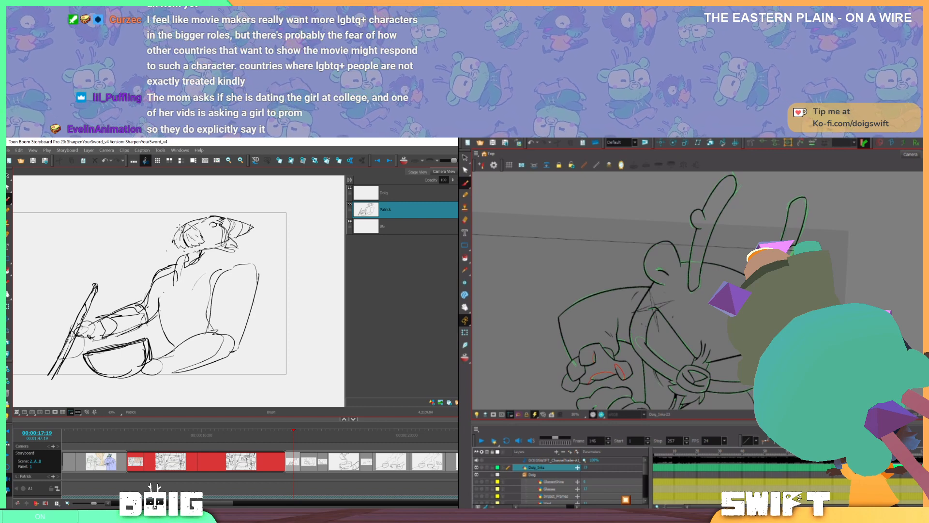
drag(175, 230, 179, 243)
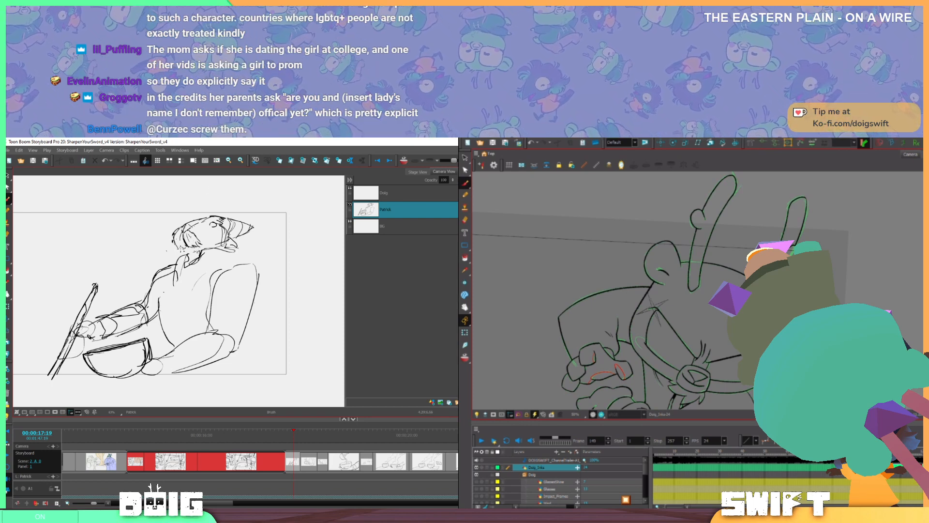
mouse_move(183, 248)
mouse_down()
mouse_move(176, 279)
mouse_move(195, 257)
mouse_move(173, 258)
mouse_move(179, 271)
mouse_up()
Erase the rough lines inside the seated character's head, then redraw the crown and the lower back of the head
key(e)
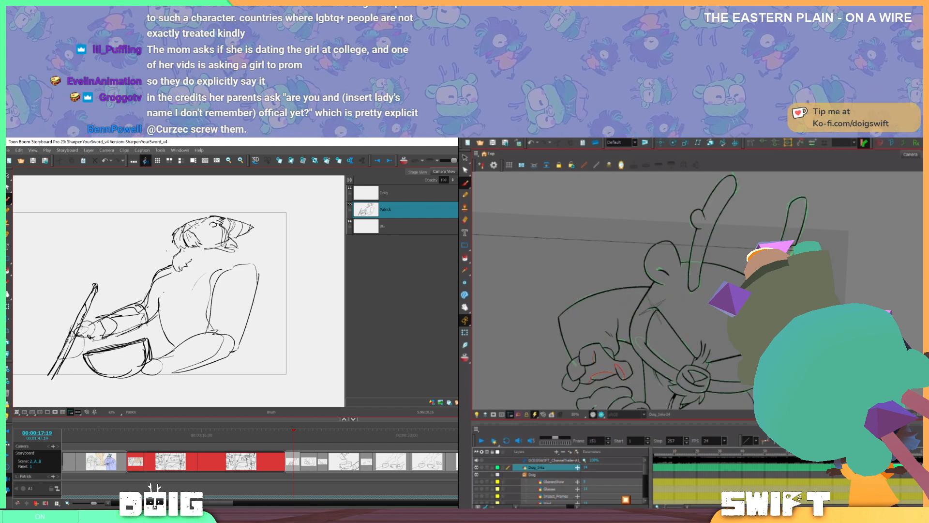
drag(213, 224, 209, 220)
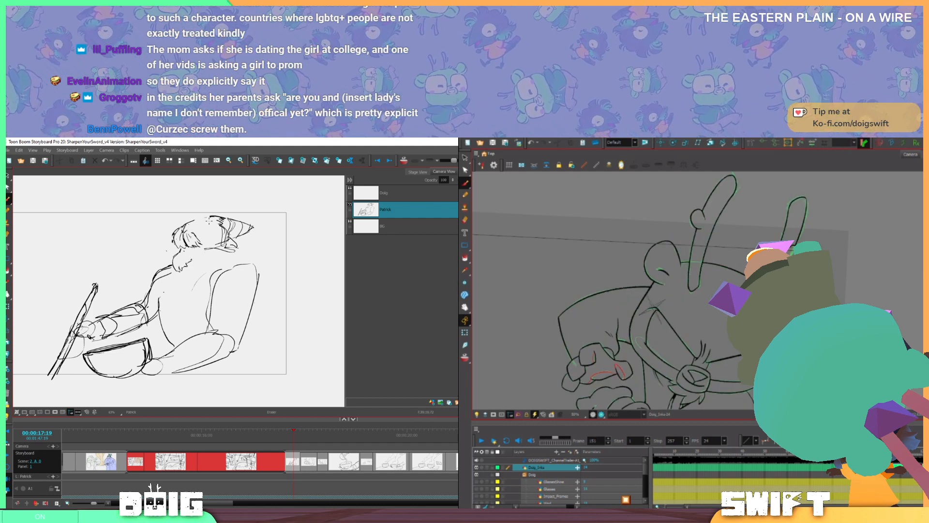
key(alt+b)
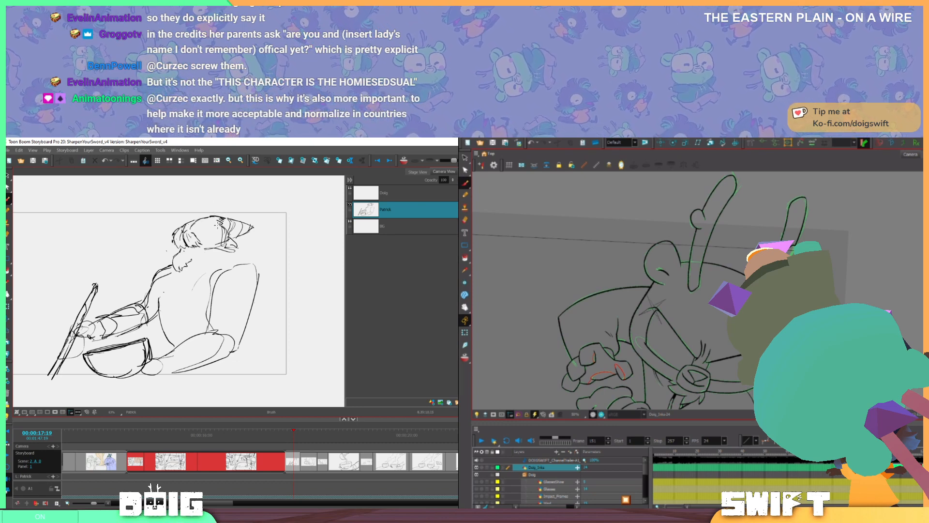
drag(222, 220, 217, 227)
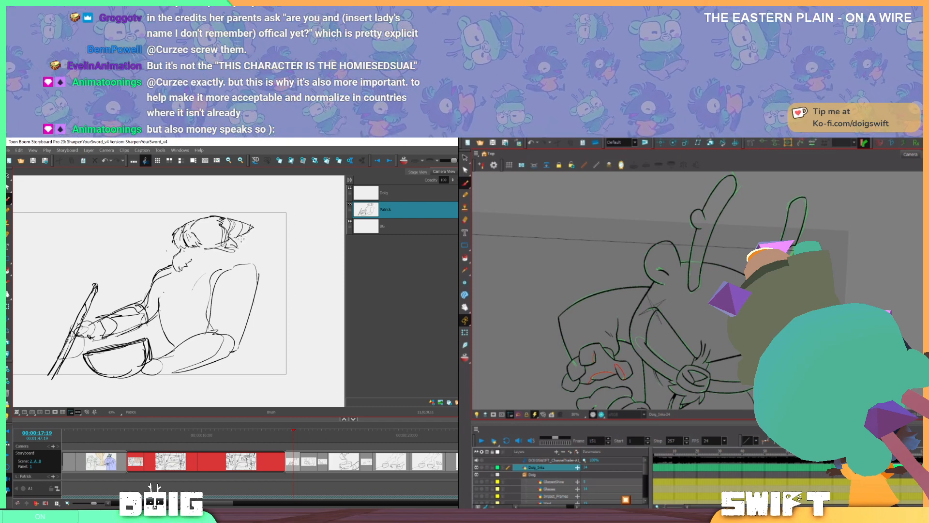
drag(239, 243, 229, 236)
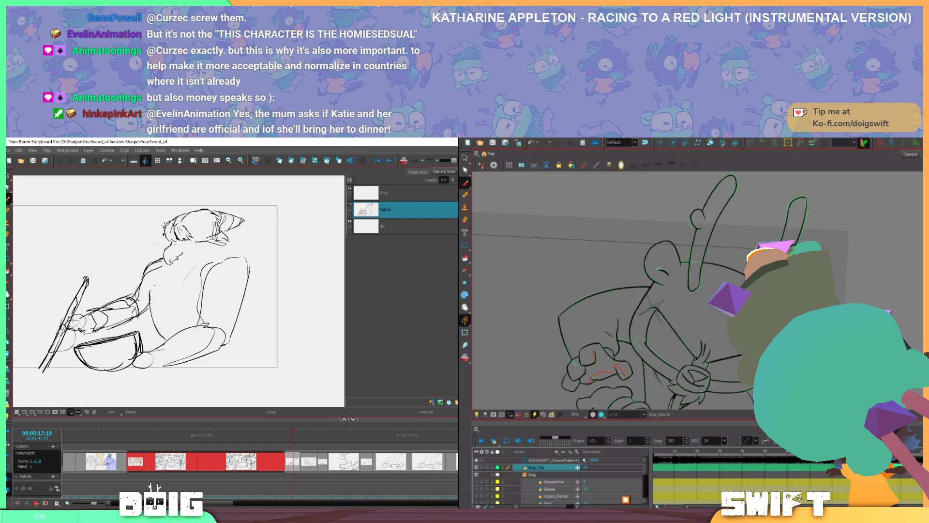
Rework the front of the seated character's face and fill in thick dark eyebrows along the top of it
drag(164, 226, 196, 211)
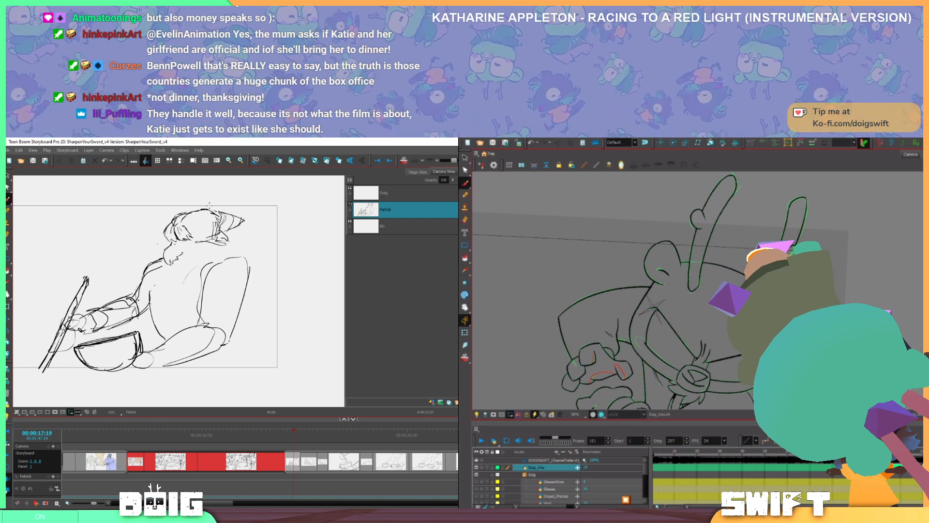
drag(211, 219, 208, 210)
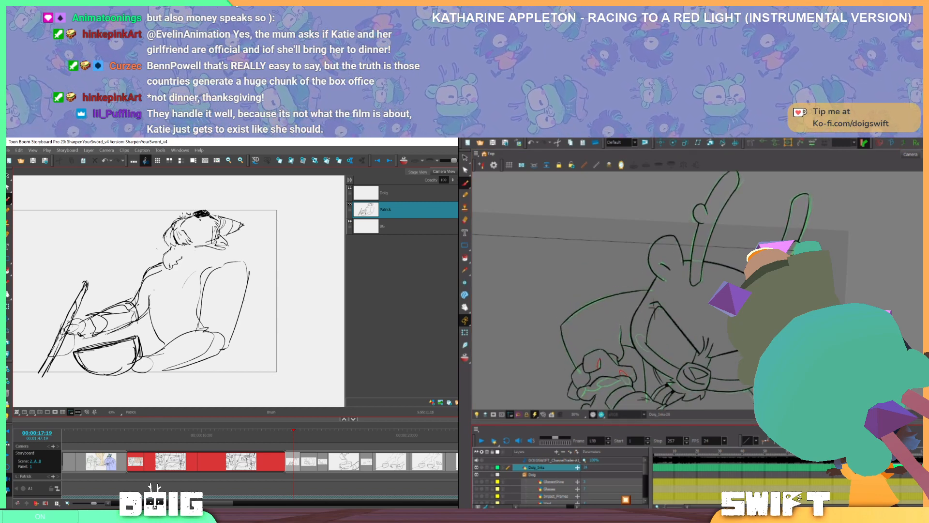
mouse_move(186, 212)
mouse_down()
mouse_move(181, 217)
mouse_move(207, 212)
mouse_up()
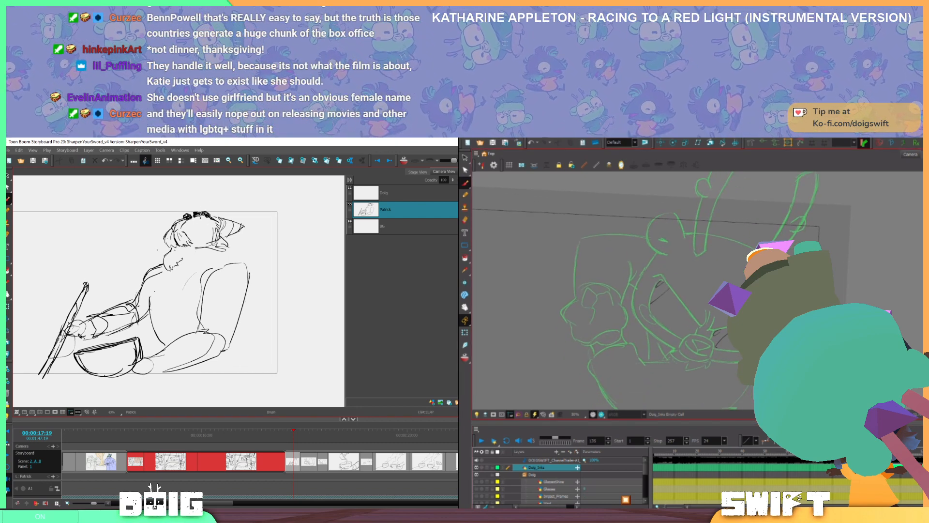
drag(228, 209, 227, 207)
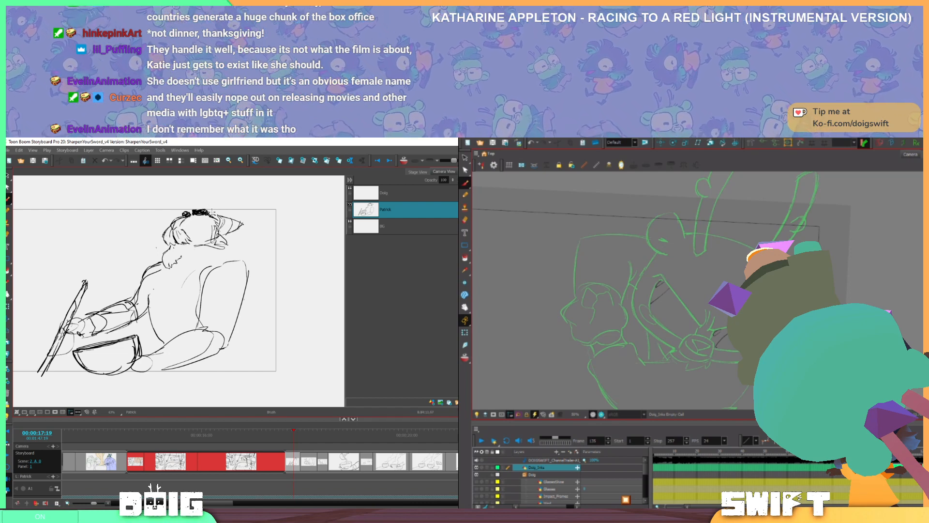
Refine the lines of the seated character's ear and cheek, and add a small eye under the eyebrow
mouse_move(226, 213)
mouse_down()
mouse_move(213, 220)
mouse_move(229, 227)
mouse_move(221, 221)
mouse_up()
drag(221, 227, 216, 219)
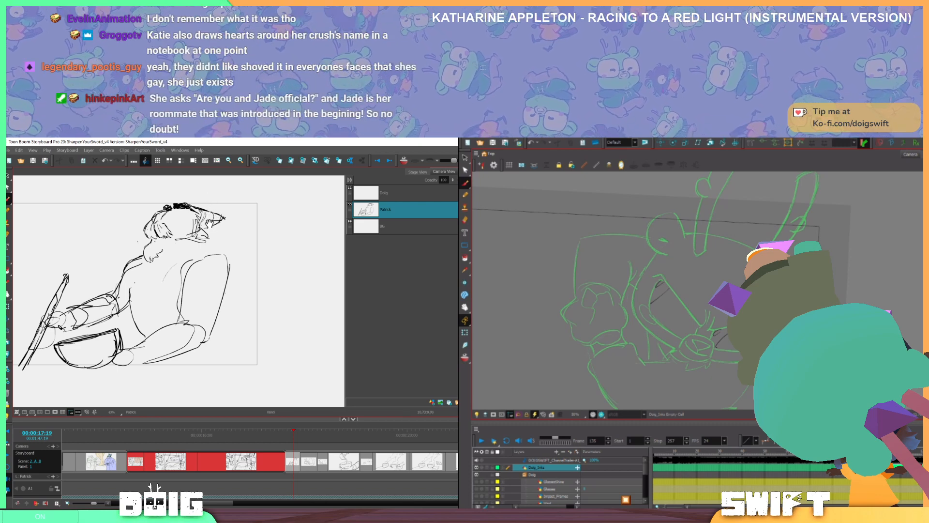
drag(210, 220, 212, 232)
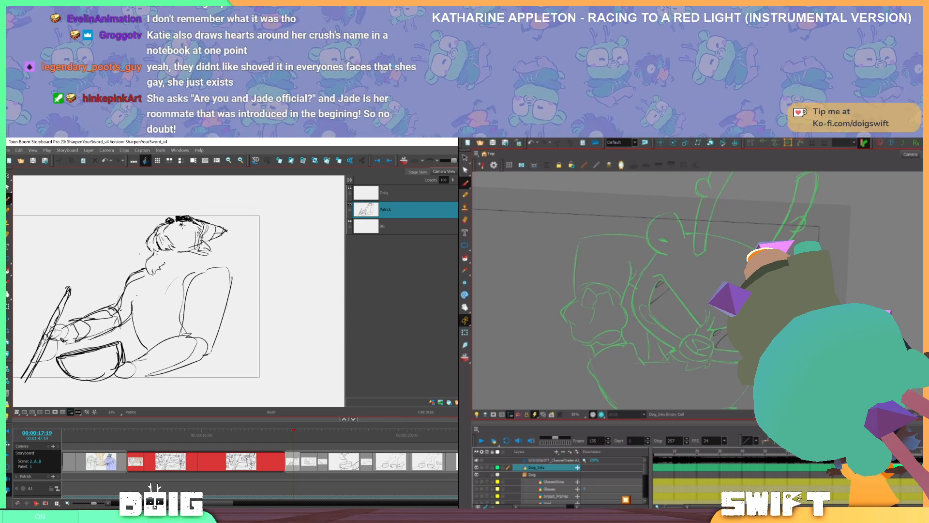
drag(180, 223, 189, 225)
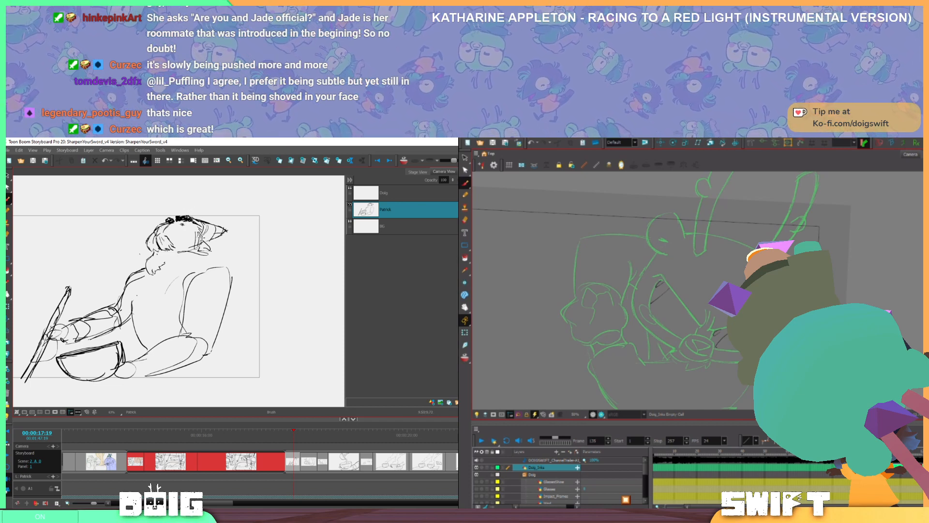
Add hair at the back of the seated character's jaw, touch up the eye, and redraw the muzzle with a shaggy moustache
key(space)
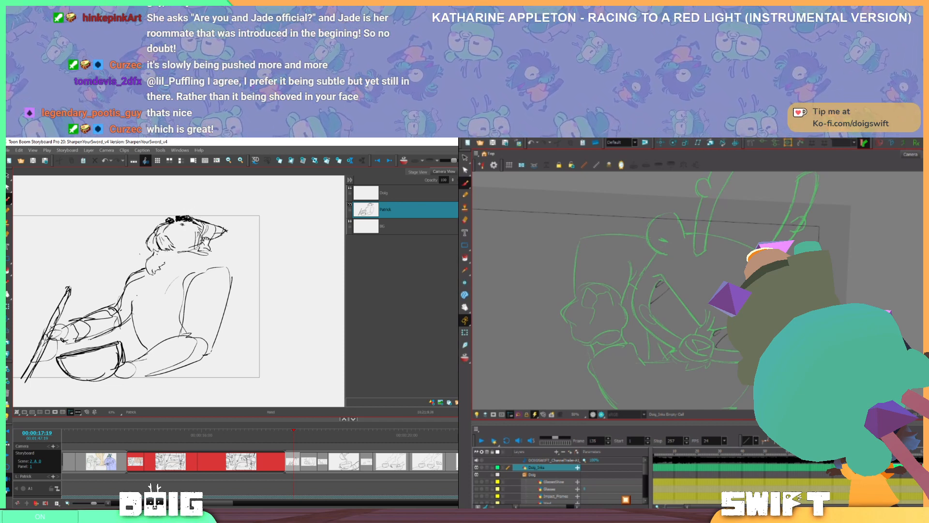
drag(206, 242, 215, 237)
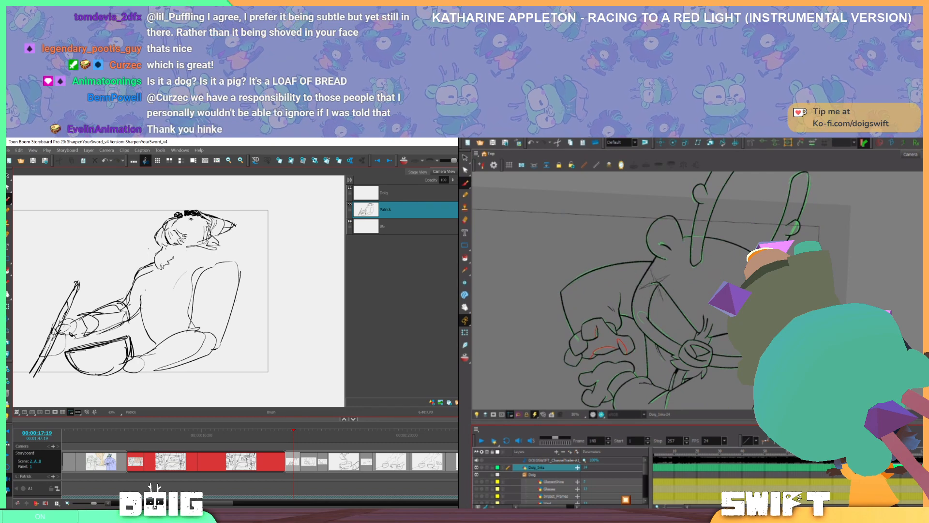
drag(192, 212, 195, 219)
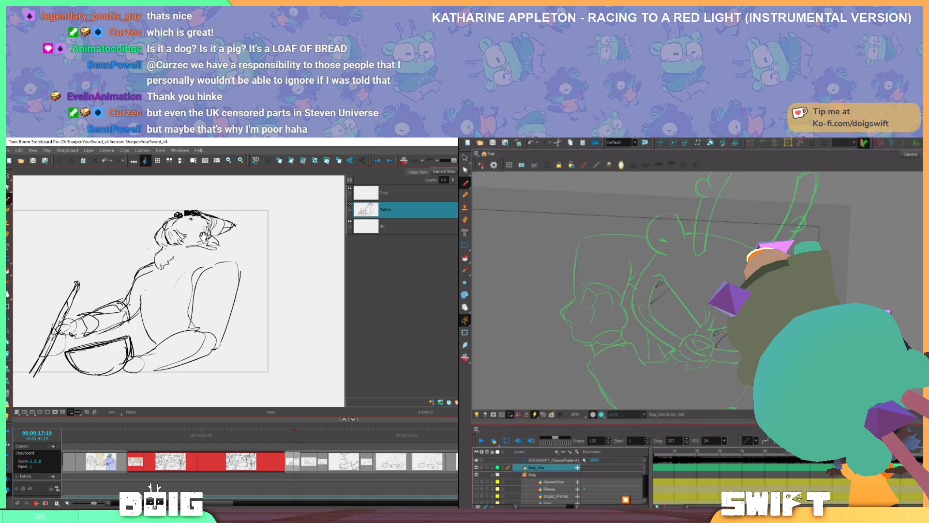
drag(202, 236, 168, 240)
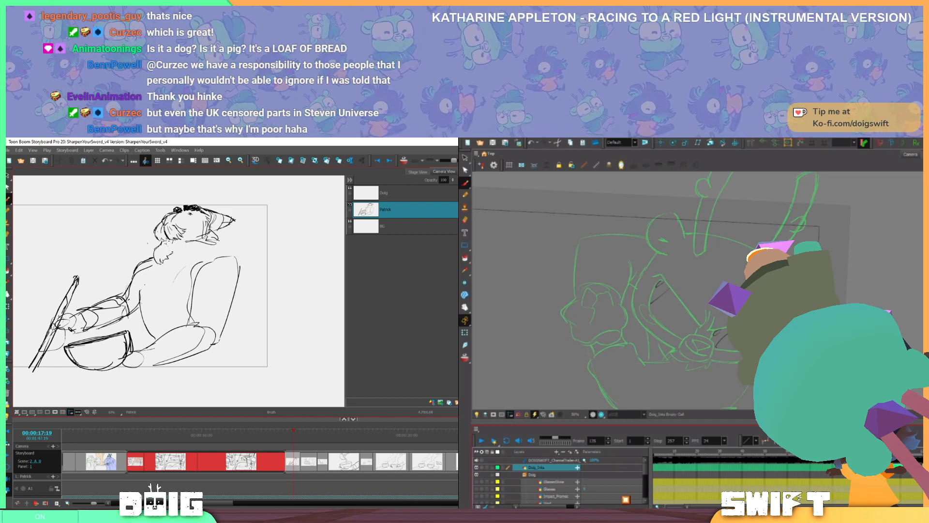
mouse_move(211, 222)
mouse_down()
mouse_move(170, 217)
mouse_move(158, 238)
mouse_move(175, 215)
mouse_up()
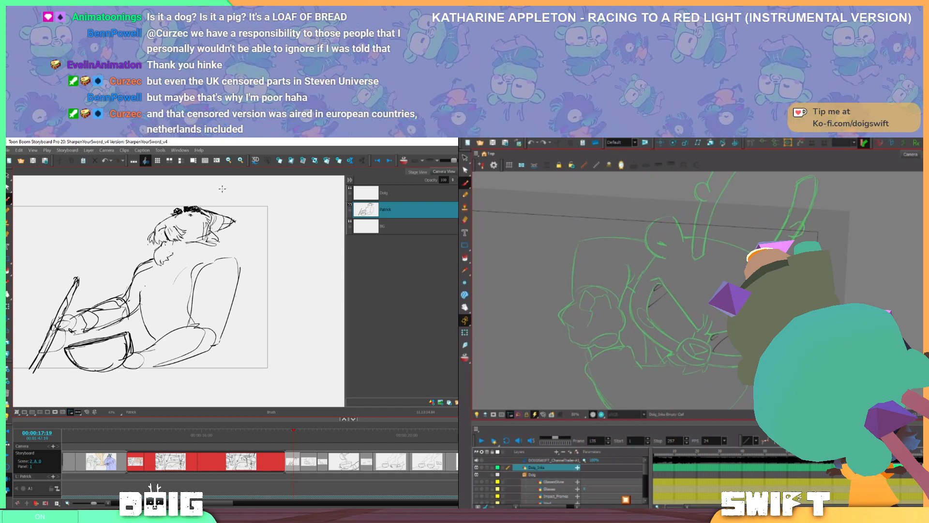
Flip between neighbouring bear drawings to check the motion while adding strokes to the seated character's face and jaw
mouse_move(190, 251)
mouse_down()
mouse_move(191, 233)
mouse_move(176, 222)
mouse_move(201, 249)
mouse_up()
key(period)
key(comma)
key(period)
key(comma)
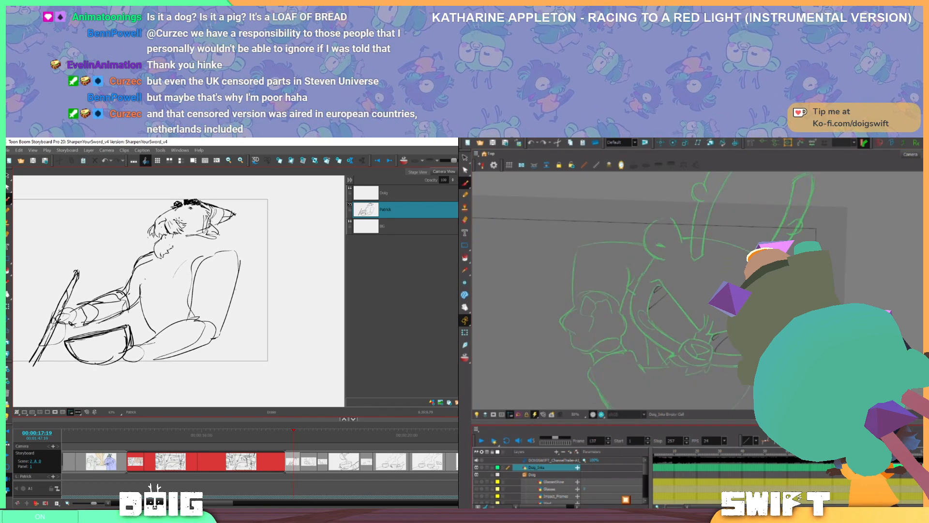
key(period)
key(comma)
key(period)
key(comma)
mouse_move(172, 220)
mouse_down()
mouse_move(178, 233)
mouse_move(222, 241)
mouse_up()
key(period)
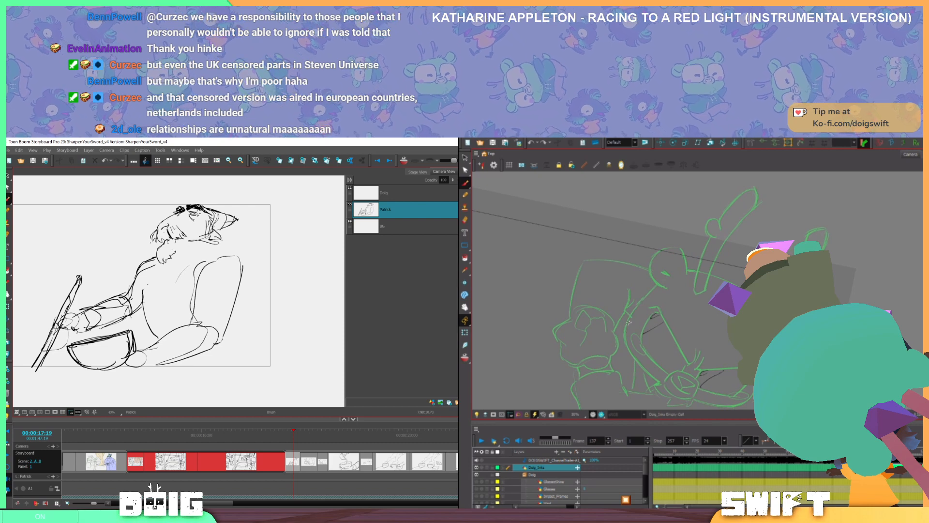
Start inking the bear's head contour over the green rough, and outline the seated character's near eye and raised eyebrow
drag(625, 339, 645, 297)
key(ctrl+z)
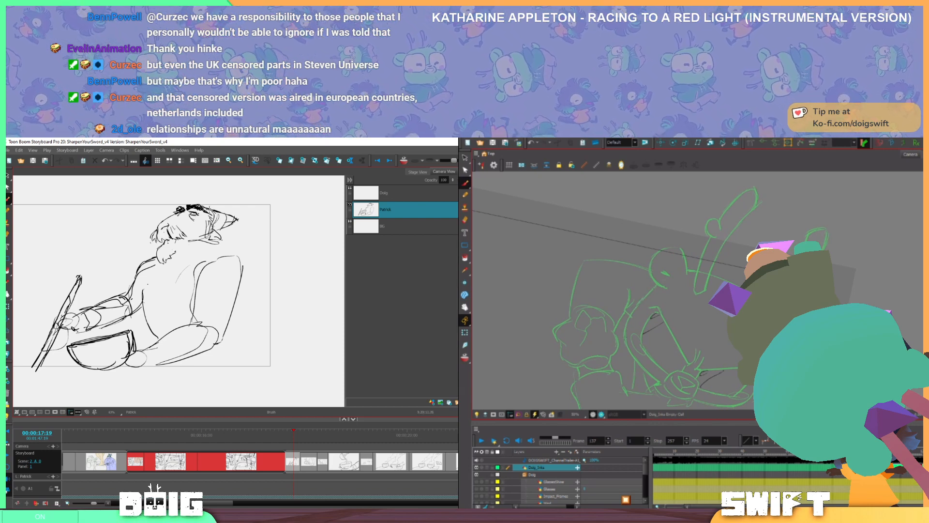
drag(626, 336, 627, 318)
key(space)
drag(210, 223, 211, 227)
drag(627, 318, 645, 297)
key(ctrl+z)
drag(204, 208, 189, 206)
drag(640, 303, 652, 290)
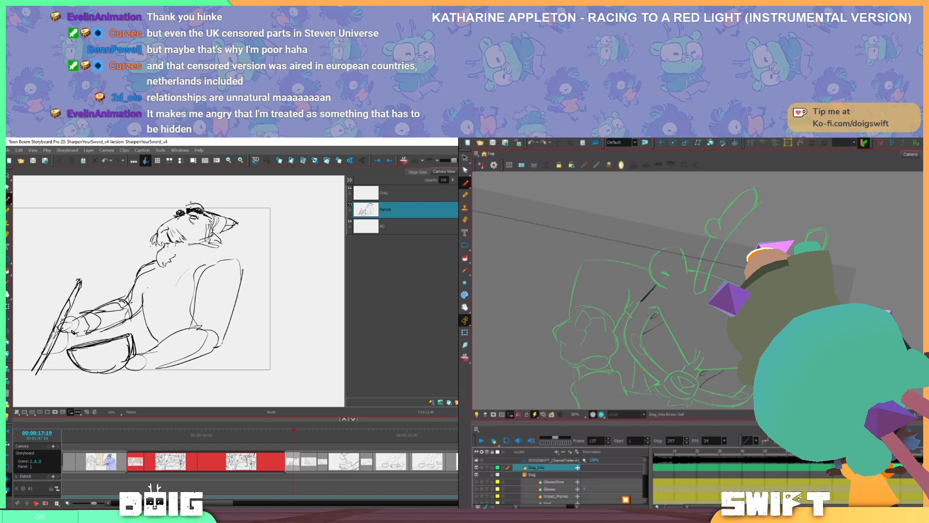
Redo the short inked line below the bear's ear, and fill in the seated character's near eyebrow
drag(189, 205, 187, 209)
key(ctrl+z)
drag(640, 302, 659, 283)
key(ctrl+z)
drag(187, 208, 196, 206)
drag(640, 302, 658, 285)
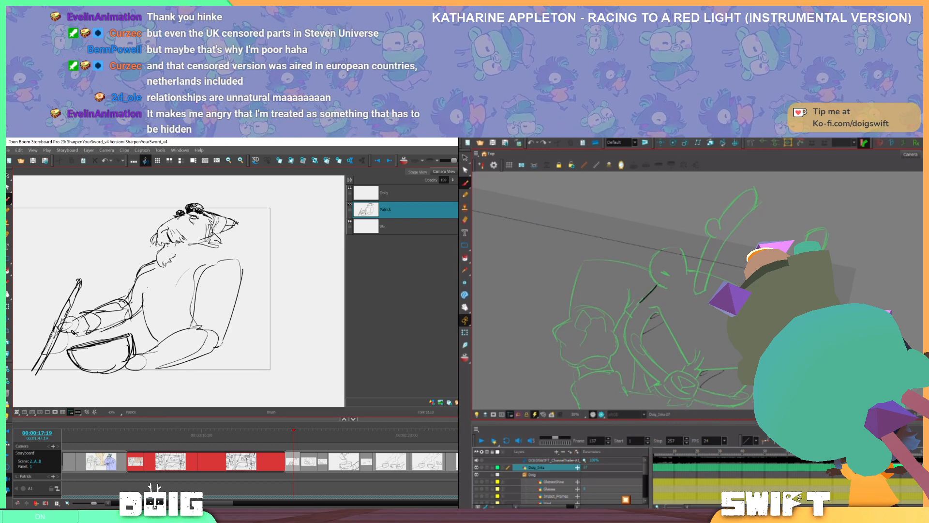
drag(196, 206, 192, 206)
key(ctrl+z)
drag(640, 302, 659, 283)
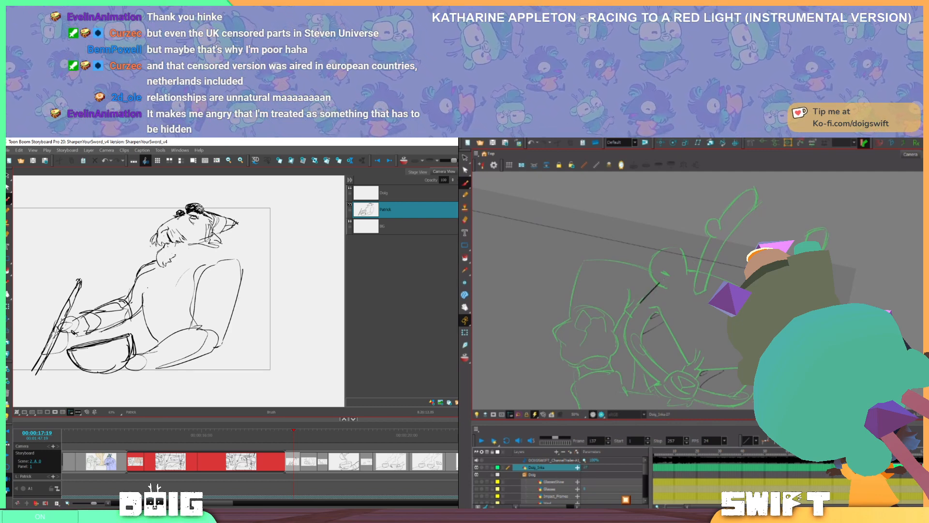
mouse_move(196, 206)
mouse_down()
mouse_move(206, 213)
mouse_move(175, 209)
mouse_move(171, 217)
mouse_move(203, 204)
mouse_up()
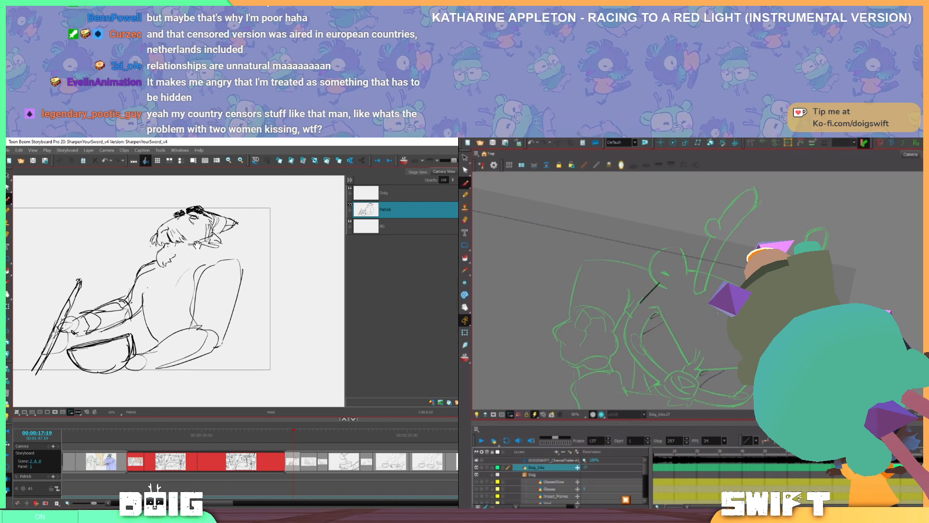
Refine the seated character's moustache, and draw the chest line and the contour of the upper back
drag(197, 244, 178, 237)
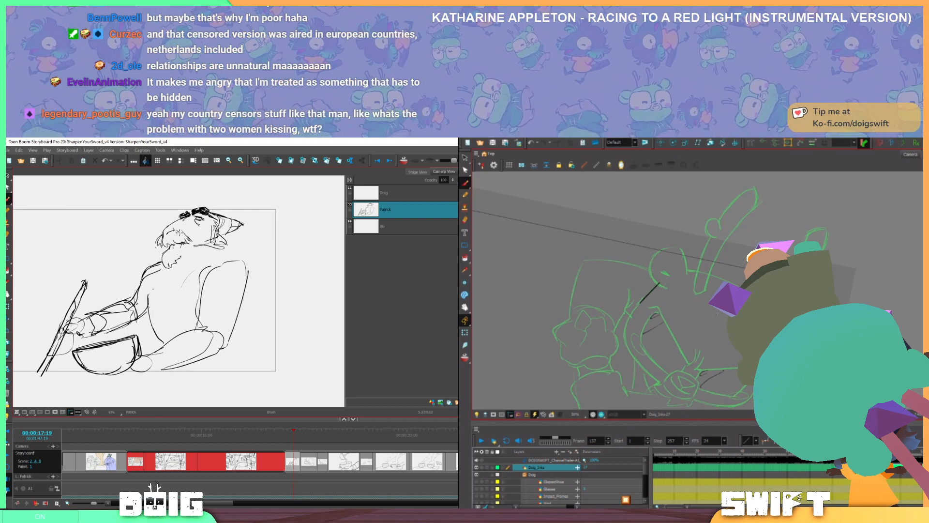
key(alt+e)
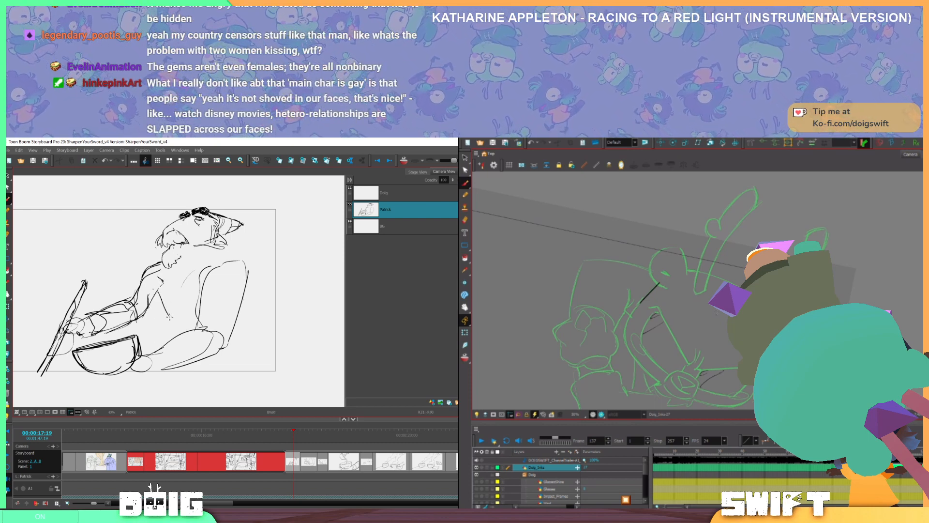
mouse_move(233, 262)
mouse_down()
mouse_move(246, 260)
mouse_move(252, 275)
mouse_up()
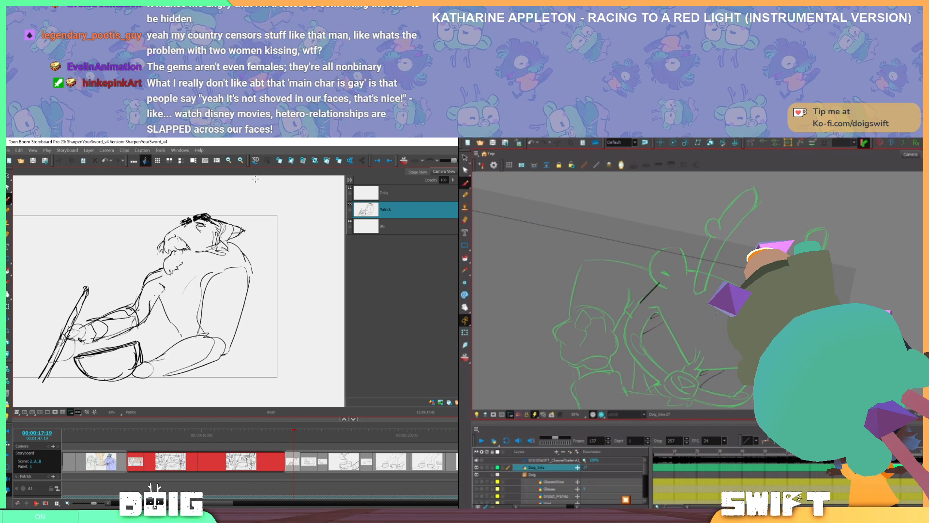
Ink the bear's curved head contour down to the cheek, and extend the pointed shape behind the seated character's head
mouse_move(234, 240)
mouse_down()
mouse_move(251, 229)
mouse_move(241, 223)
mouse_move(262, 234)
mouse_move(243, 241)
mouse_up()
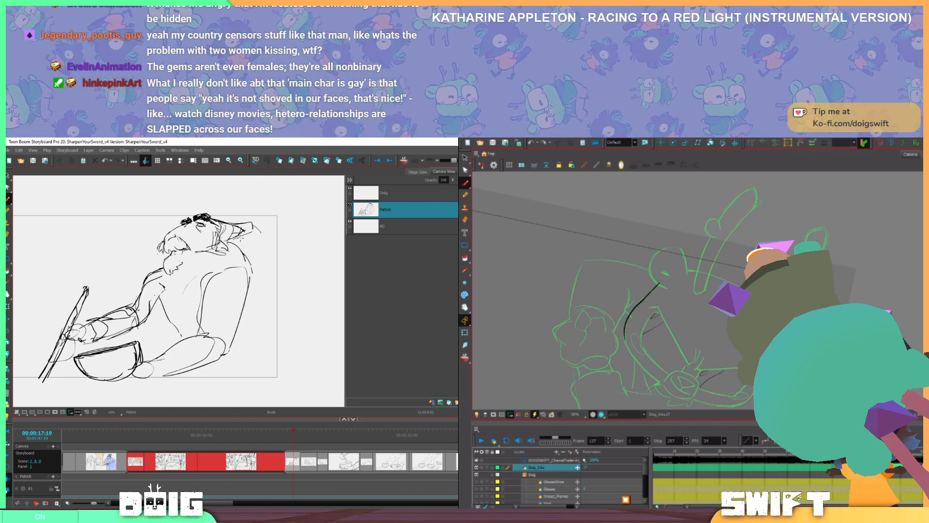
drag(631, 313, 624, 340)
drag(646, 294, 624, 341)
drag(249, 222, 264, 254)
mouse_move(642, 316)
mouse_down()
mouse_move(639, 271)
mouse_move(654, 327)
mouse_move(623, 280)
mouse_up()
key(ctrl+z)
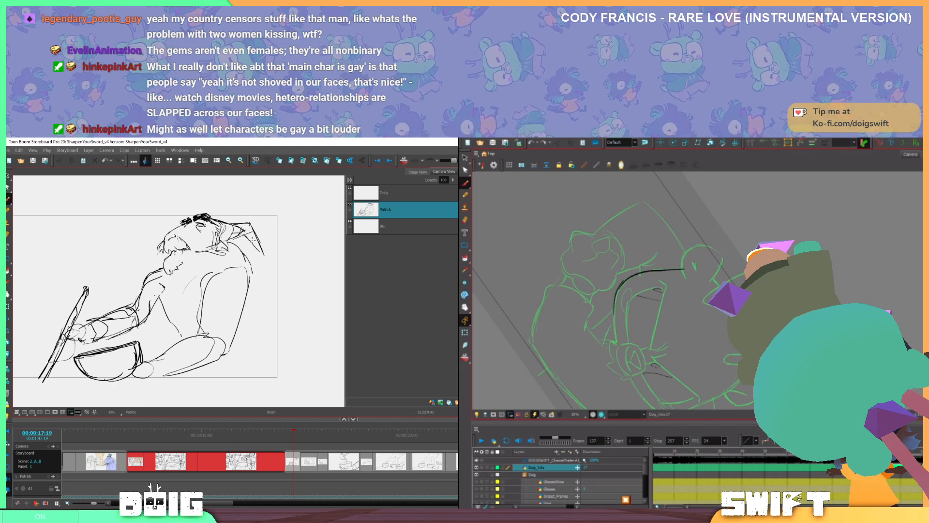
Redo the short line behind the seated character's neck to start the back contour, and touch up the bear's inked head contour near the cheek
key(ctrl+z)
mouse_move(254, 243)
mouse_down()
mouse_move(260, 250)
mouse_move(257, 240)
mouse_up()
key(ctrl+z)
drag(622, 285, 615, 316)
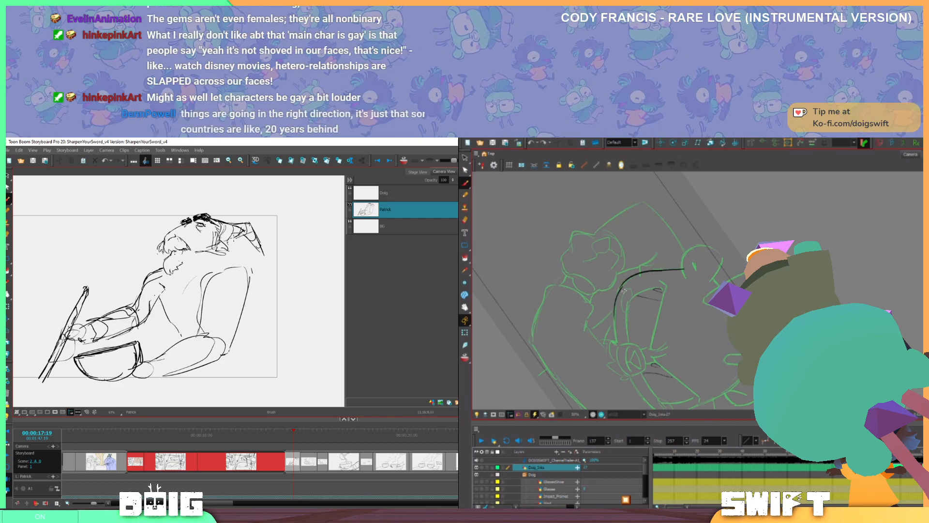
drag(235, 237, 259, 265)
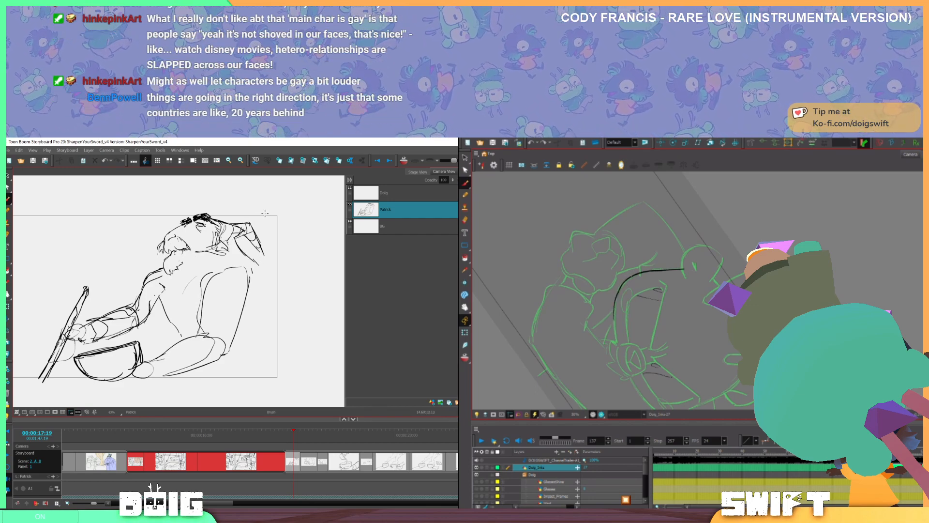
ctrl+click(618, 297)
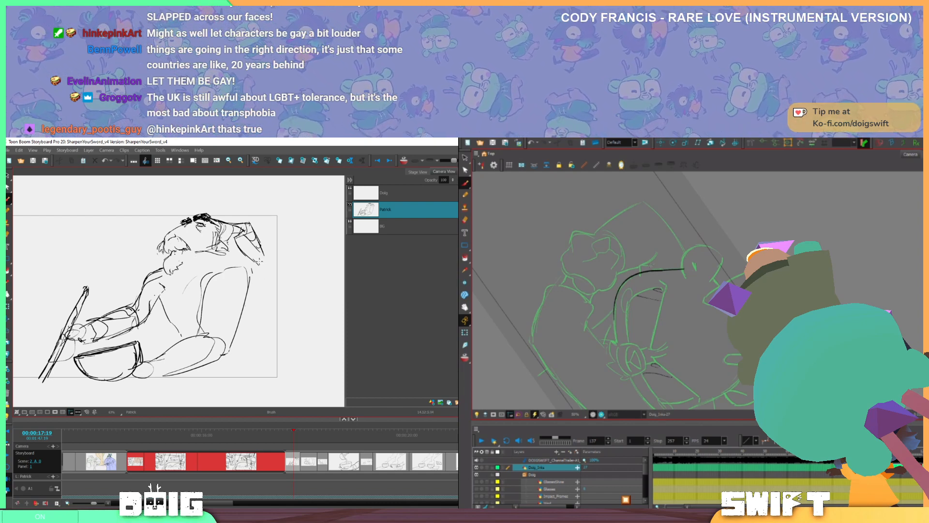
Draw three long curved lines sweeping down from behind the seated character's neck to form the back
mouse_move(256, 260)
mouse_down()
mouse_move(270, 278)
mouse_move(291, 380)
mouse_up()
drag(254, 261, 298, 352)
drag(256, 260, 305, 318)
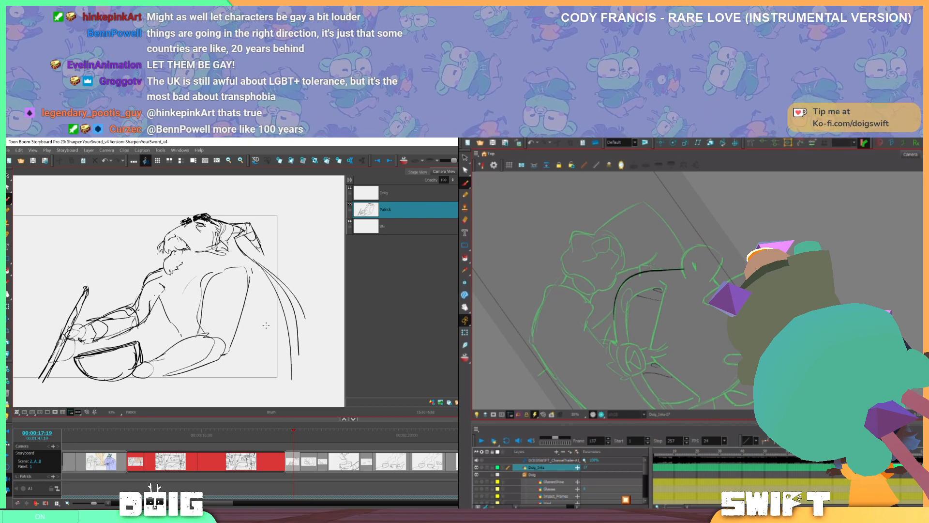
Erase the upper arm lines between the seated character's beard and the forearm holding the sword
key(alt+e)
mouse_move(161, 271)
mouse_down()
mouse_move(138, 304)
mouse_move(154, 270)
mouse_up()
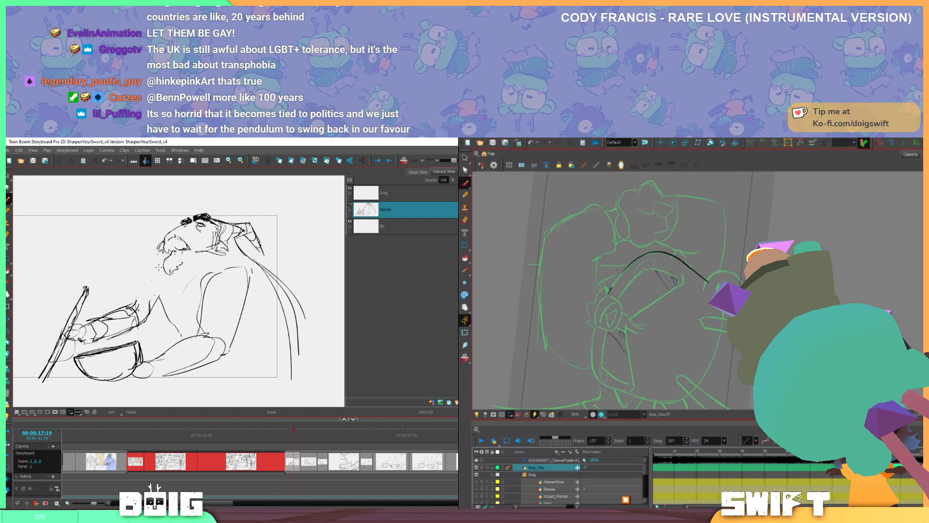
key(alt+b)
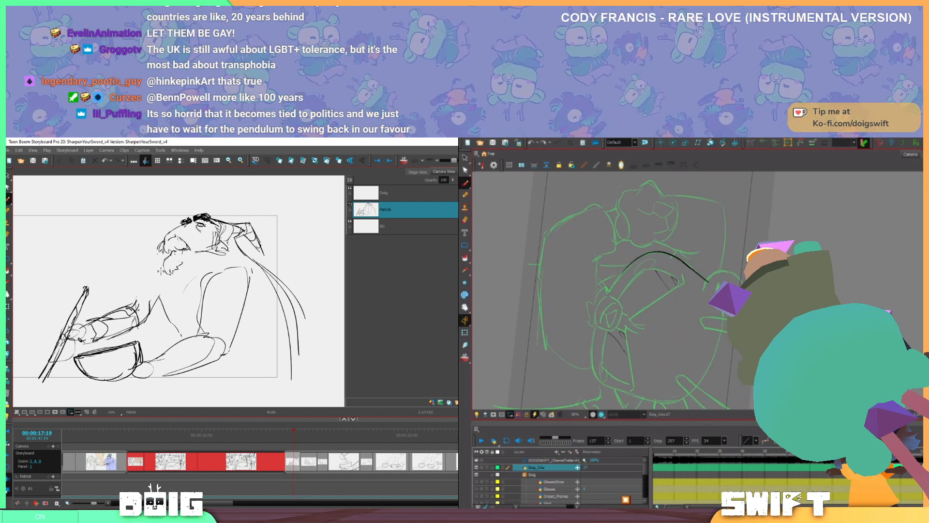
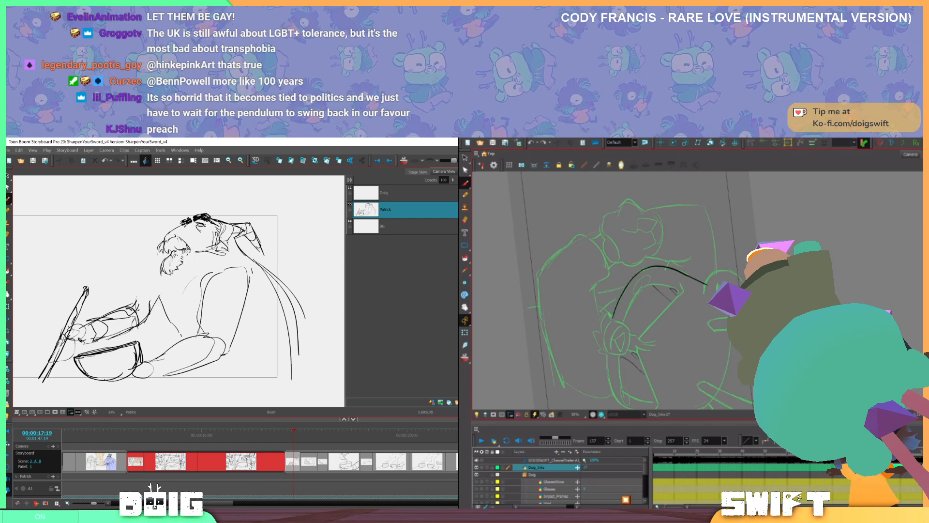
Redraw the seated character's chest line from under the beard down to the lap
mouse_move(200, 275)
mouse_down()
mouse_move(167, 316)
mouse_move(181, 338)
mouse_move(178, 272)
mouse_move(189, 329)
mouse_up()
key(ctrl+z)
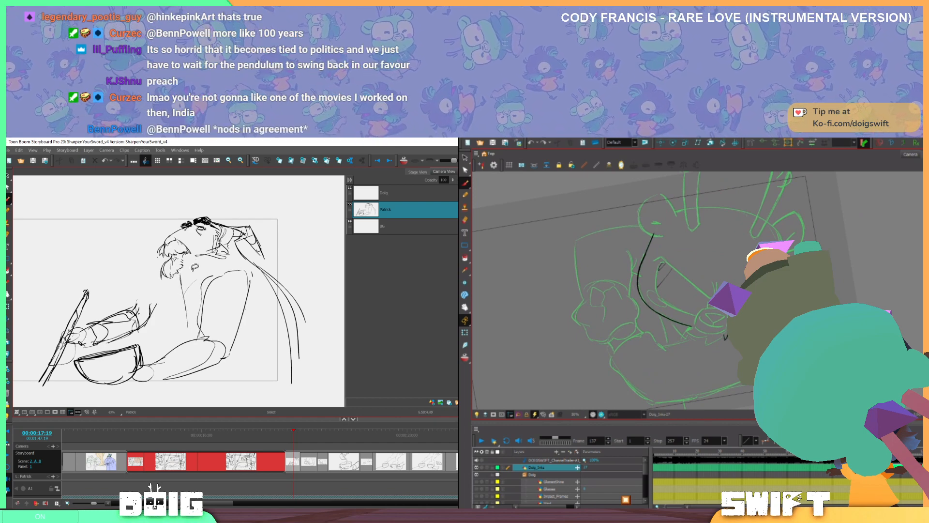
key(ctrl+z)
drag(182, 287, 186, 331)
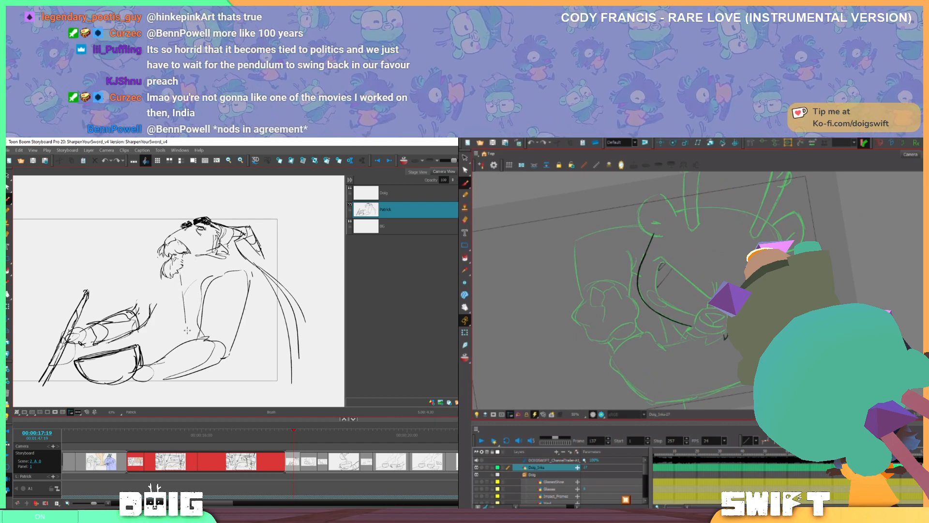
key(ctrl+z)
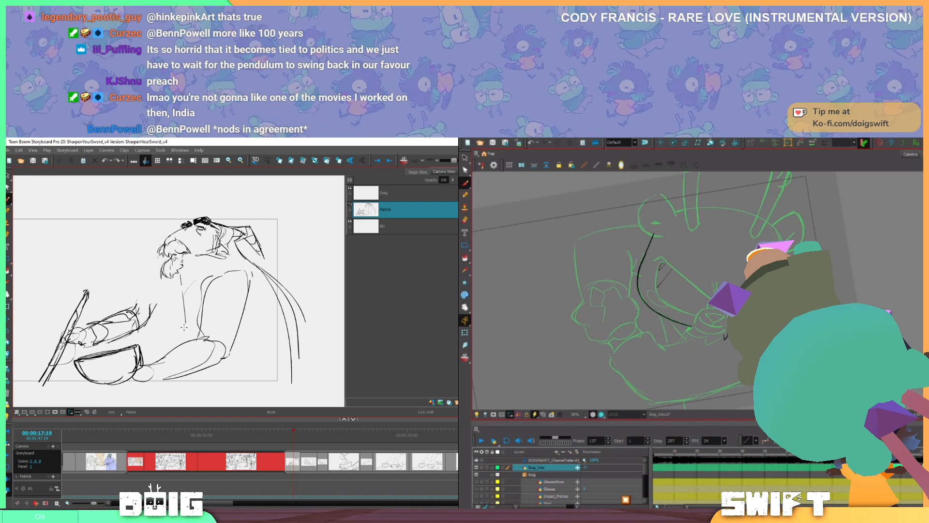
drag(185, 326, 186, 342)
key(ctrl+z)
mouse_move(179, 276)
mouse_down()
mouse_move(180, 324)
mouse_move(167, 359)
mouse_up()
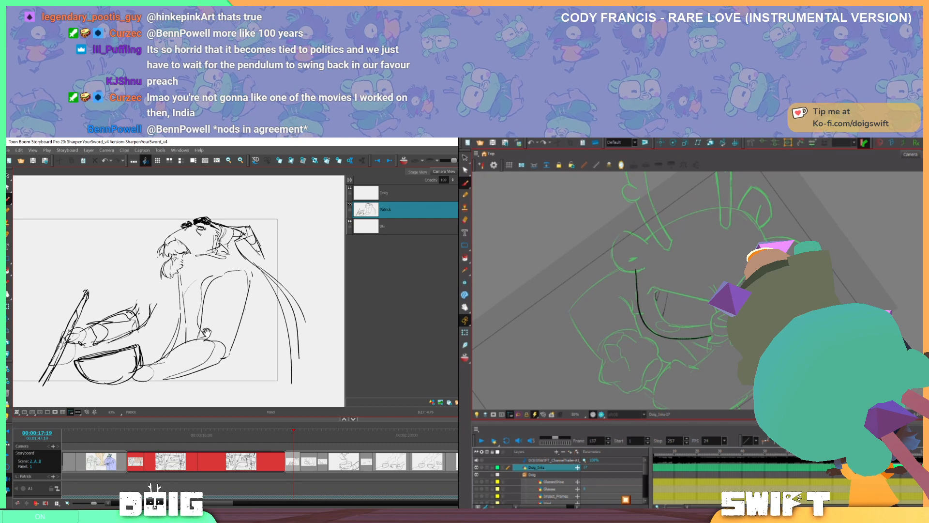
Erase the outline of the seated character's near arm across the torso
mouse_move(207, 338)
mouse_down()
mouse_move(207, 278)
mouse_move(249, 268)
mouse_move(231, 342)
mouse_up()
key(alt+e)
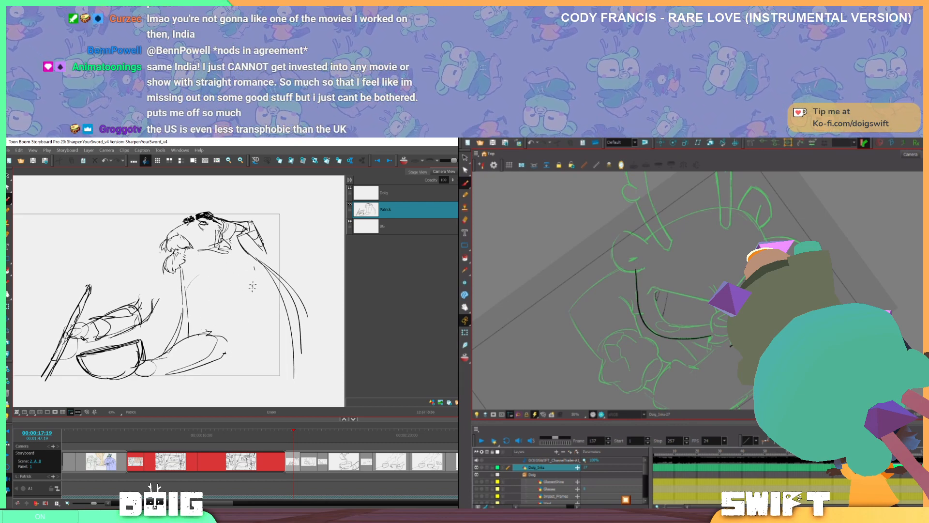
key(alt+b)
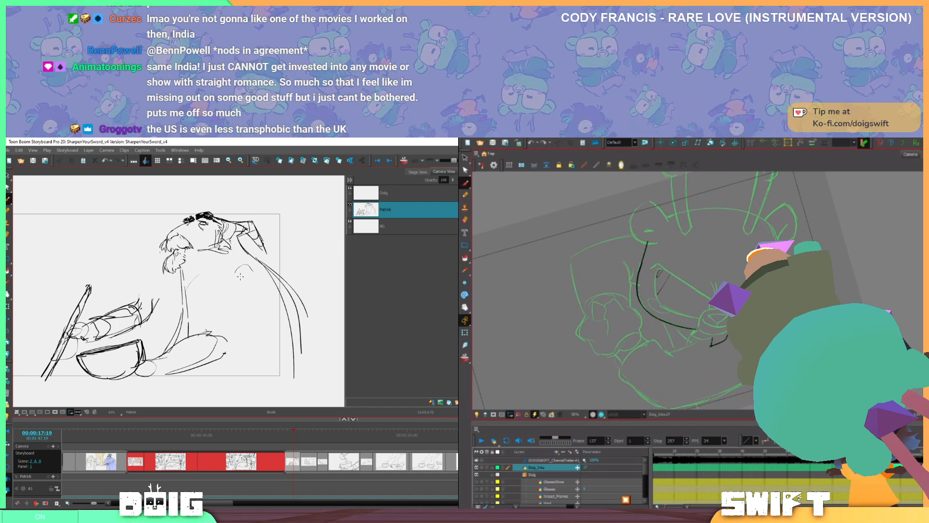
Draw three curved fold lines down the seated character's side, inside the long back contours
drag(240, 278, 283, 341)
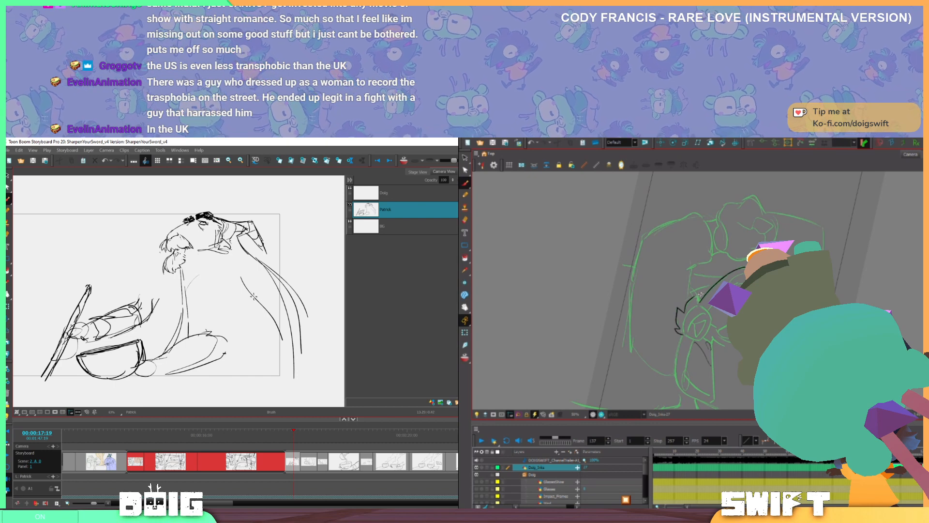
drag(244, 284, 270, 336)
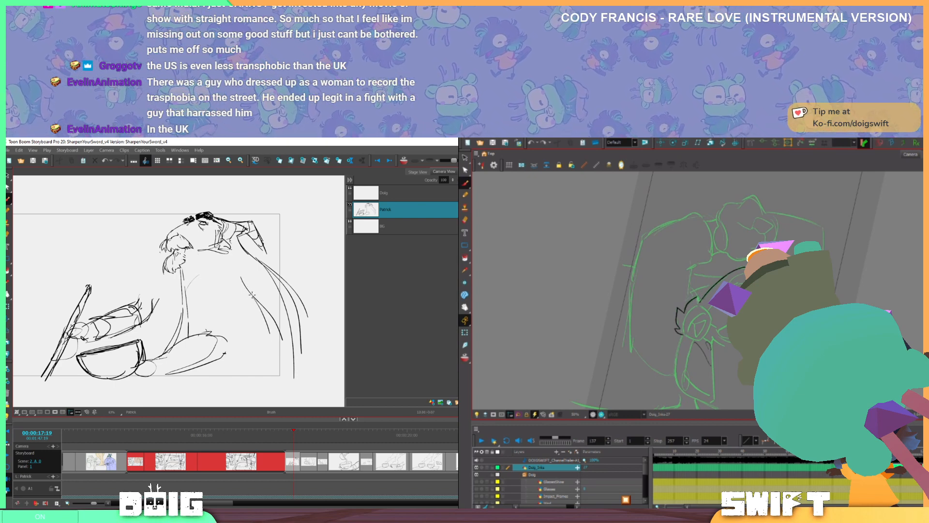
drag(248, 290, 269, 352)
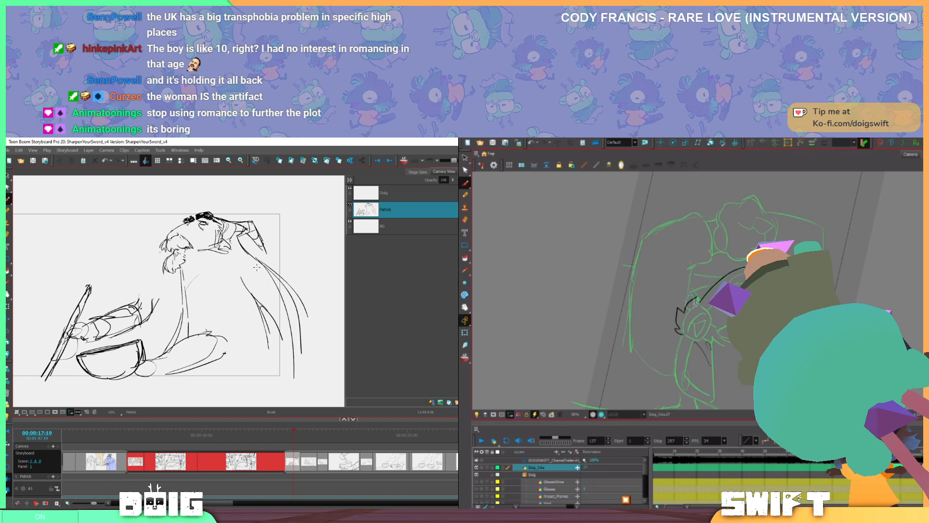
Slim the rounded limb beside the bowl by erasing its upper outline, and sketch a short block shape beneath it
key(alt+e)
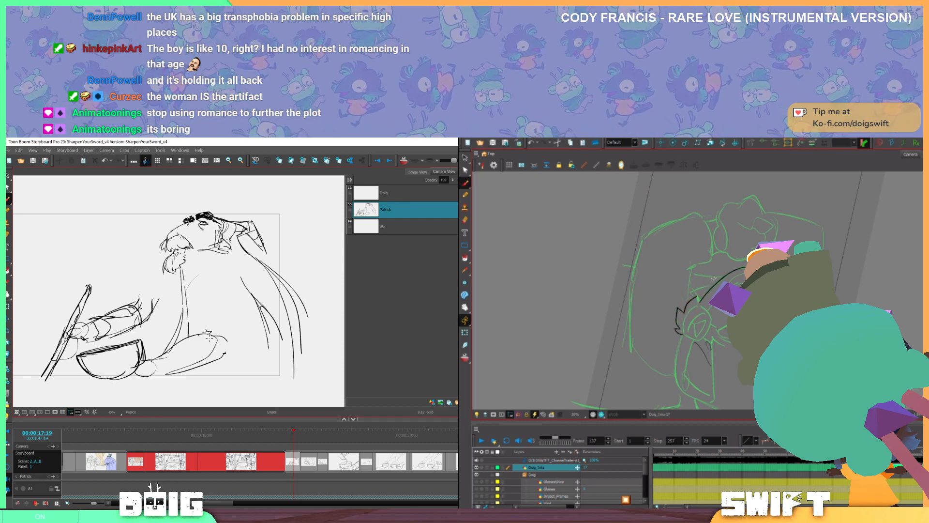
mouse_move(215, 339)
mouse_down()
mouse_move(208, 331)
mouse_move(216, 327)
mouse_up()
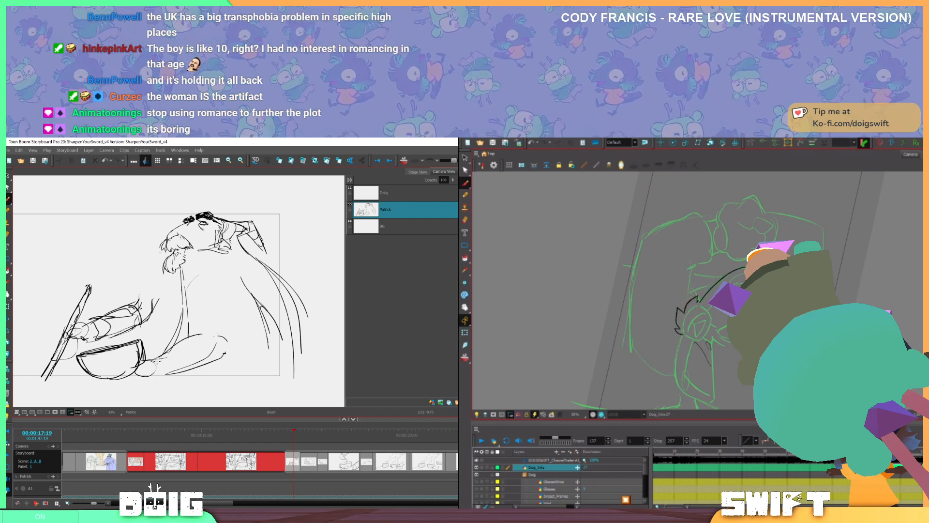
mouse_move(166, 355)
mouse_down()
mouse_move(203, 338)
mouse_move(155, 356)
mouse_move(229, 337)
mouse_move(189, 352)
mouse_move(224, 352)
mouse_up()
key(alt+b)
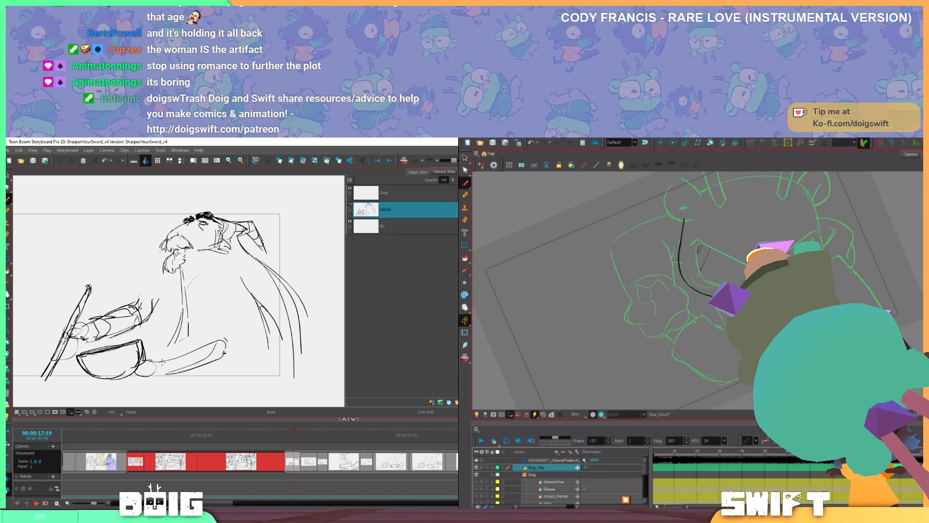
mouse_move(169, 391)
mouse_down()
mouse_move(186, 386)
mouse_move(171, 374)
mouse_move(179, 369)
mouse_move(187, 386)
mouse_move(157, 356)
mouse_move(190, 352)
mouse_up()
Erase the old bowl in front of the seated character
key(alt+e)
key(space)
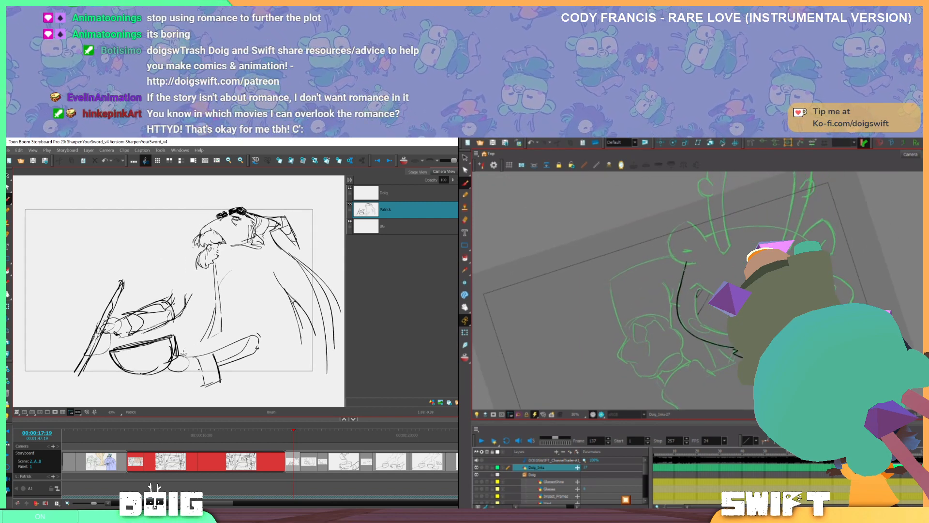
key(alt+e)
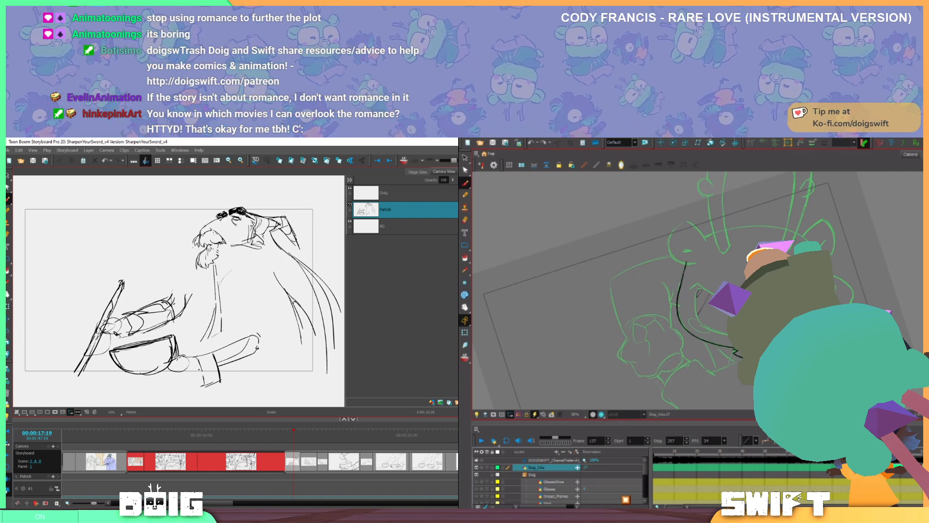
mouse_move(178, 357)
mouse_down()
mouse_move(176, 374)
mouse_move(188, 368)
mouse_move(170, 342)
mouse_move(169, 360)
mouse_move(116, 357)
mouse_move(145, 368)
mouse_move(113, 353)
mouse_move(173, 338)
mouse_up()
key(alt+b)
Sketch a new bowl below the sword arm with a slanted rim, a rounded body and short angled lines at the sword-side corner
drag(111, 349, 170, 330)
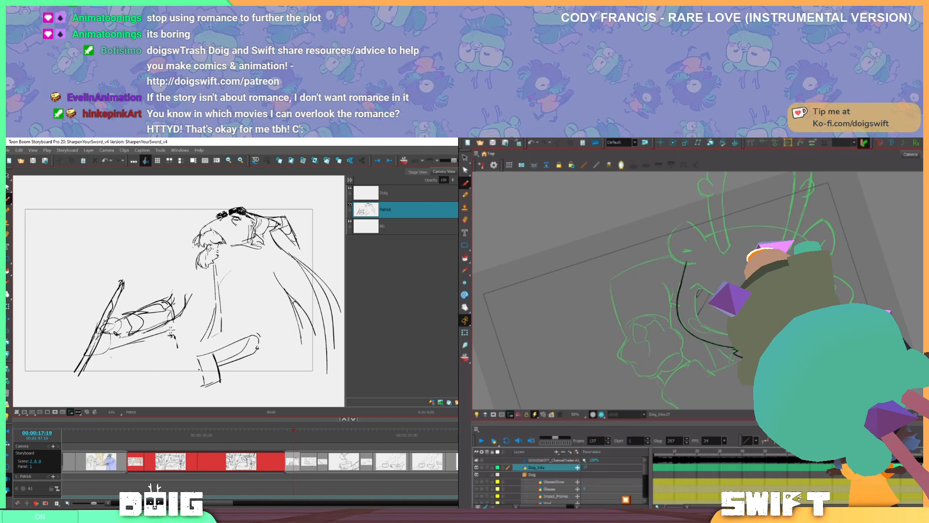
key(ctrl+z)
drag(110, 349, 175, 338)
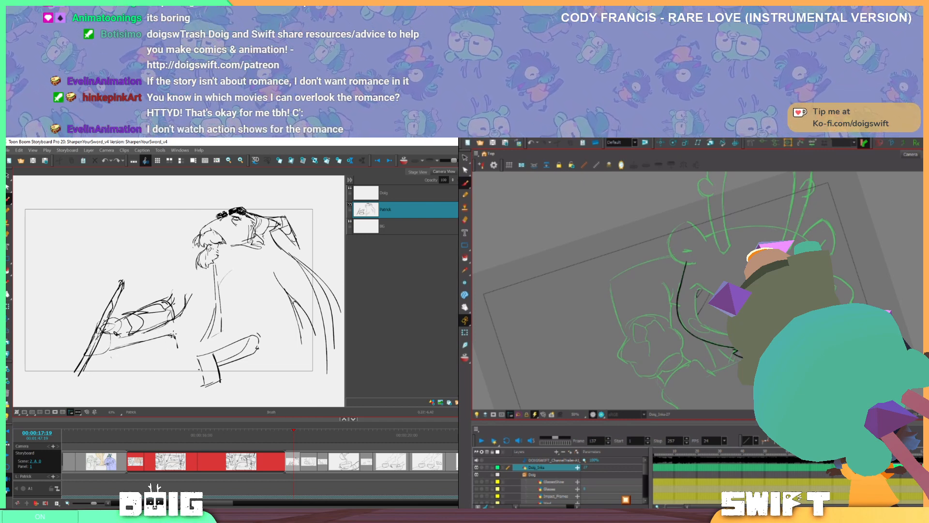
mouse_move(108, 353)
mouse_down()
mouse_move(138, 378)
mouse_move(176, 359)
mouse_up()
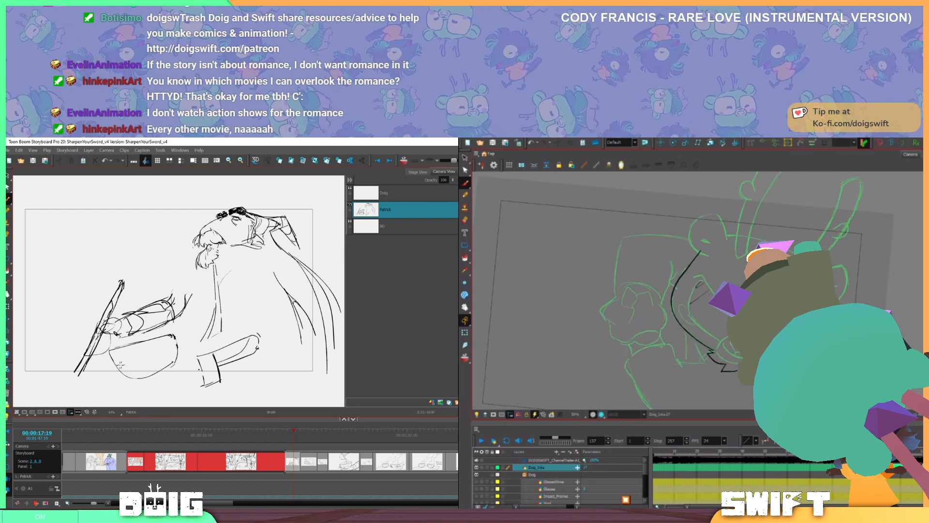
mouse_move(111, 357)
mouse_down()
mouse_move(122, 356)
mouse_move(124, 379)
mouse_up()
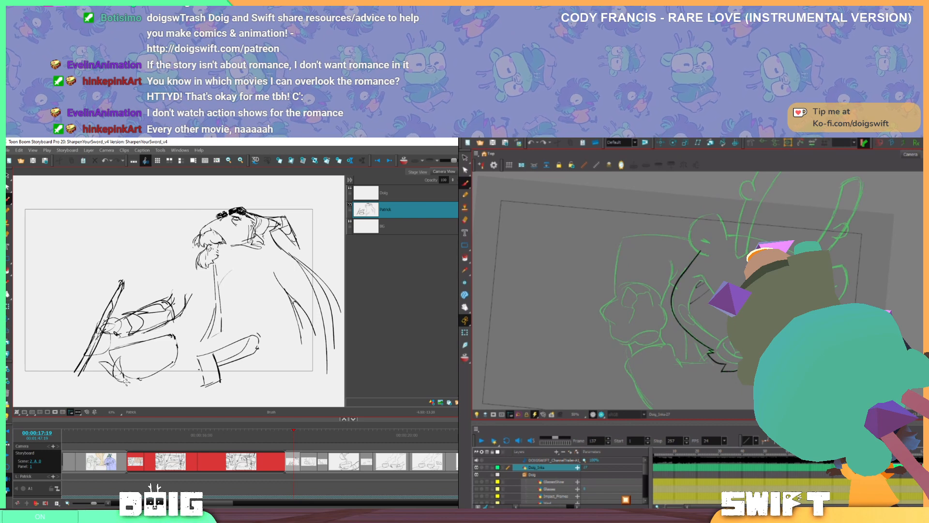
mouse_move(113, 364)
mouse_down()
mouse_move(129, 379)
mouse_move(117, 382)
mouse_up()
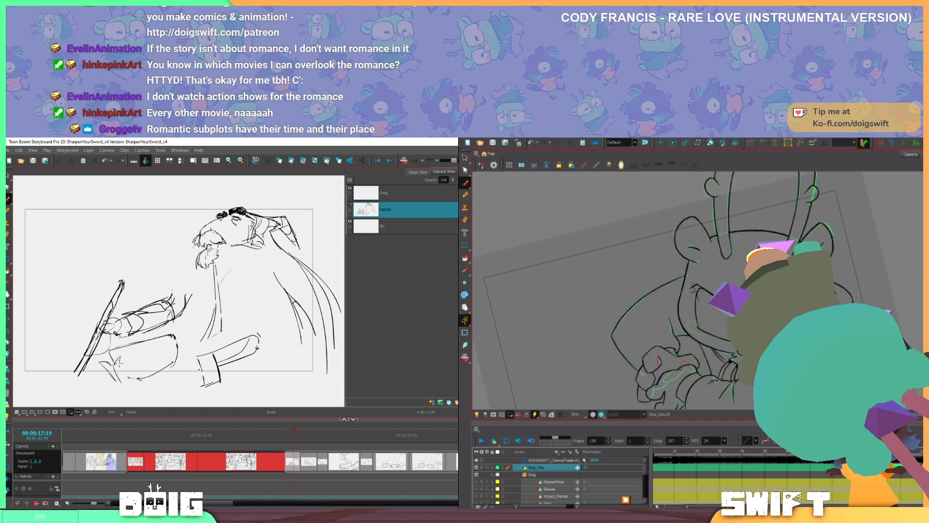
Clean up the new bowl's lower edge, and redraw its slanted rim and far side with straighter lines
key(e)
mouse_move(125, 372)
mouse_down()
mouse_move(117, 362)
mouse_move(124, 371)
mouse_up()
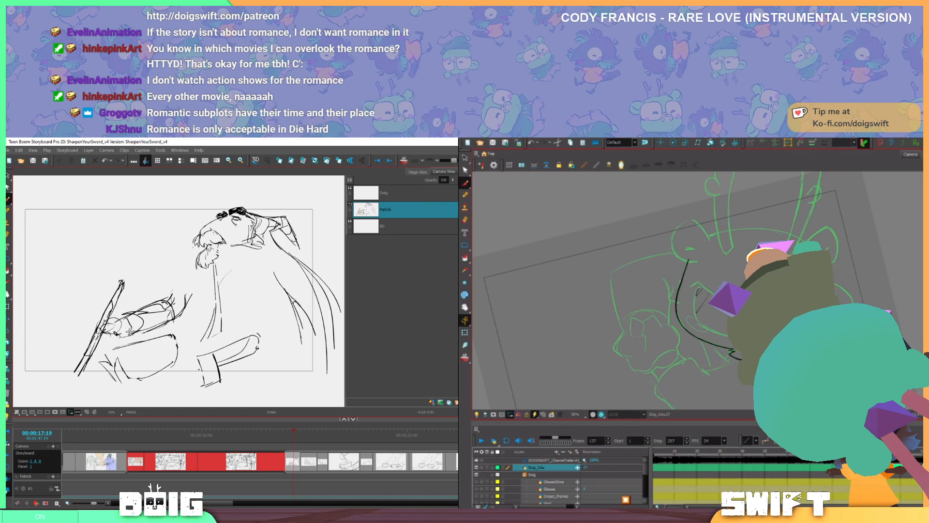
drag(110, 347, 174, 334)
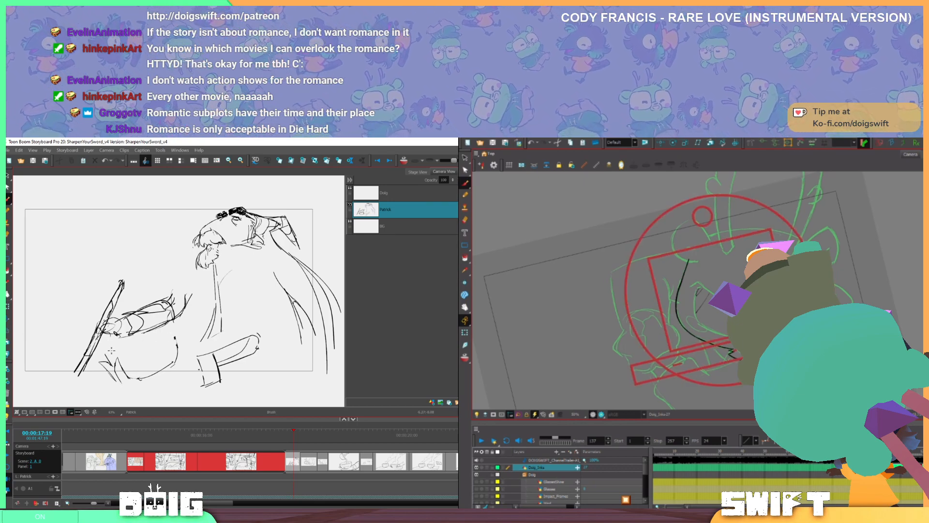
mouse_move(106, 353)
mouse_down()
mouse_move(171, 333)
mouse_move(180, 371)
mouse_up()
key(e)
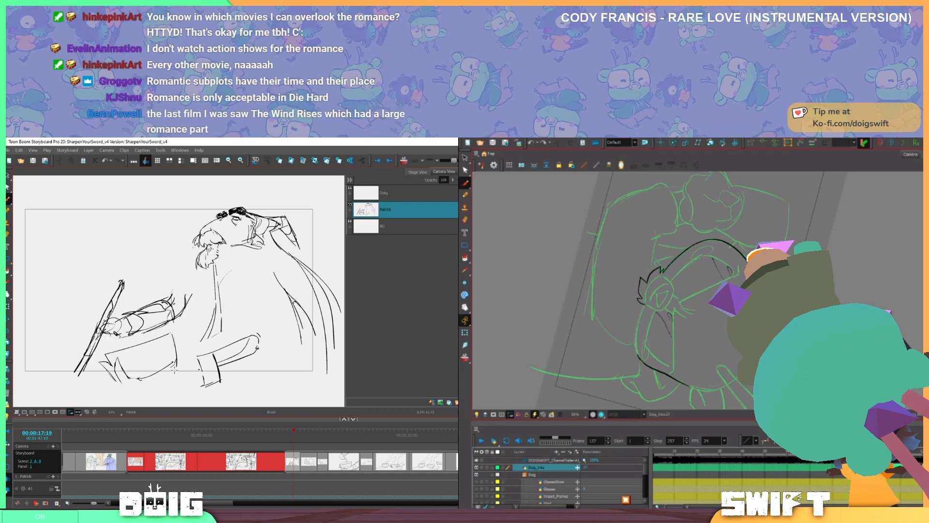
Redraw the bowl side farthest from the sword as a curve, and ink the bear's contour beyond the cheek tuft
key(alt+b)
drag(171, 335, 169, 367)
drag(636, 345, 646, 301)
key(ctrl+z)
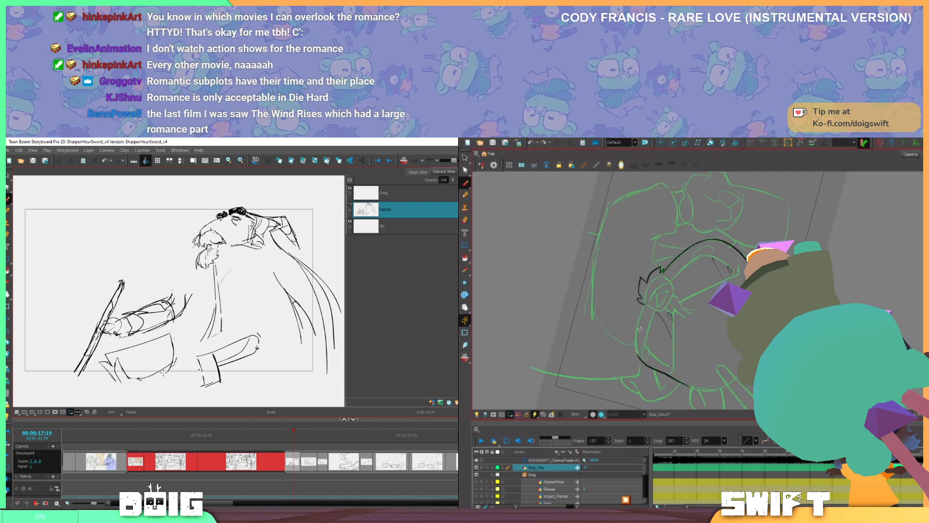
drag(172, 335, 172, 373)
drag(638, 358, 645, 301)
key(ctrl+z)
drag(173, 373, 170, 336)
drag(638, 357, 645, 301)
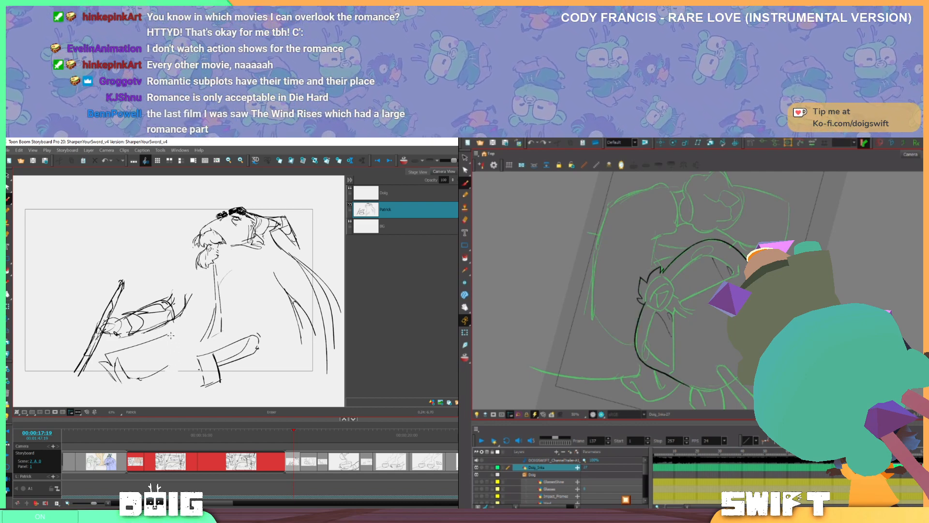
key(ctrl+z)
drag(169, 334, 165, 368)
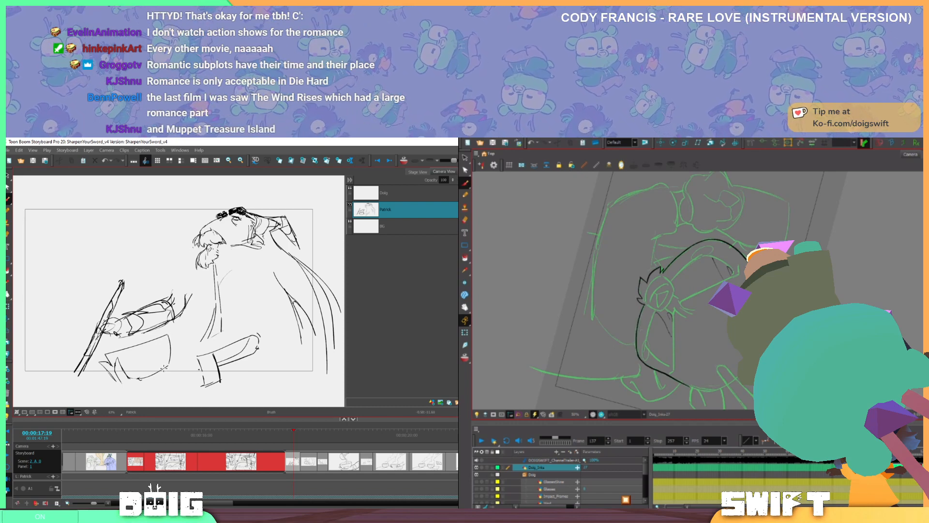
Refine the bowl's lower curve and sword-side rim corner, and adjust the bear's inked contour below the cheek tuft
drag(662, 345, 694, 366)
drag(155, 374, 170, 358)
click(665, 363)
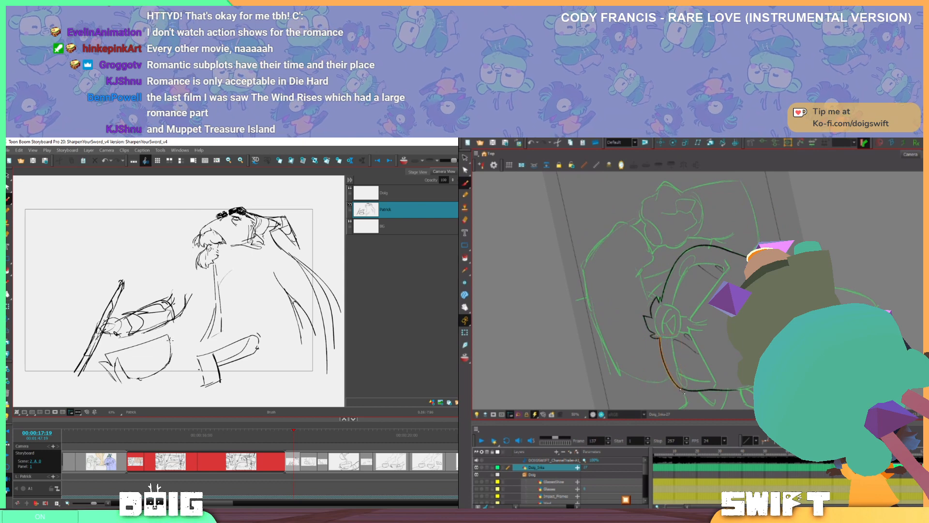
drag(112, 349, 105, 361)
mouse_move(714, 386)
mouse_down()
mouse_move(769, 360)
mouse_move(841, 279)
mouse_move(833, 243)
mouse_up()
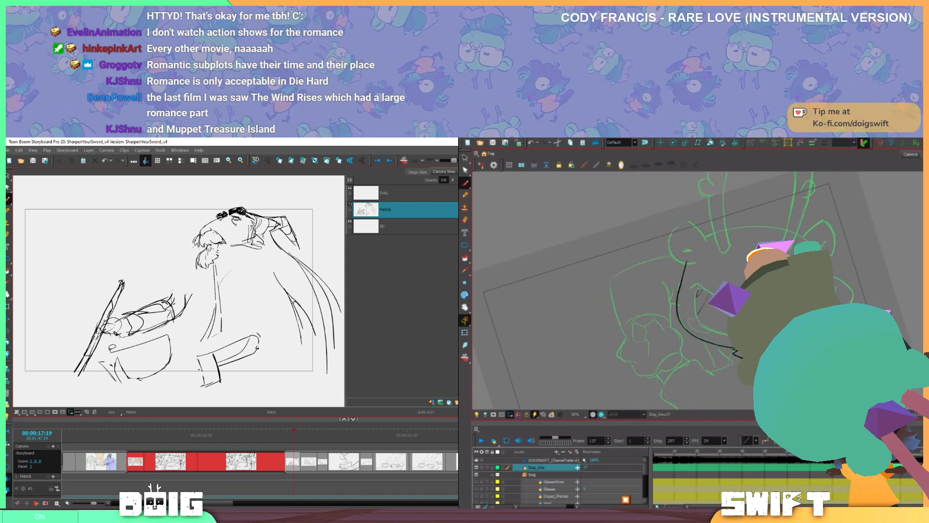
drag(107, 354, 114, 368)
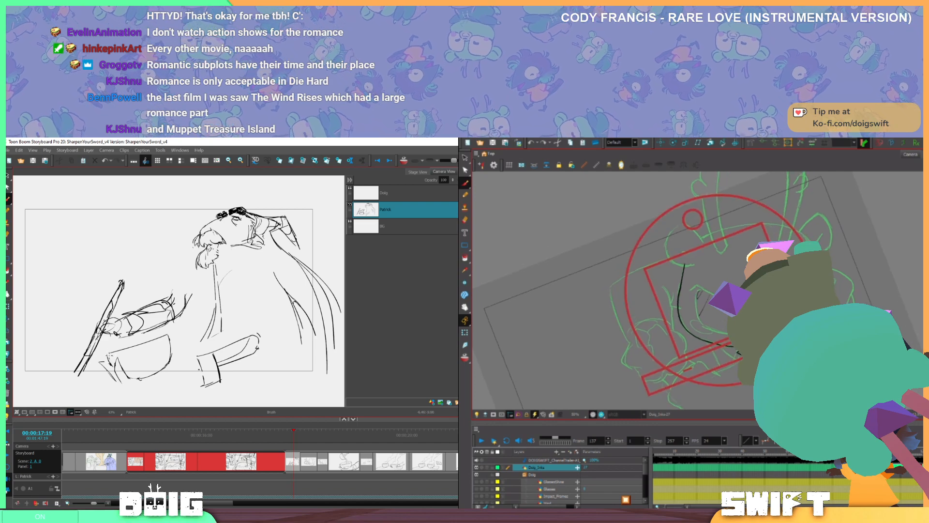
Sketch the hand cupping the underside of the bowl and add curved bands across the bowl's body
drag(697, 290, 693, 280)
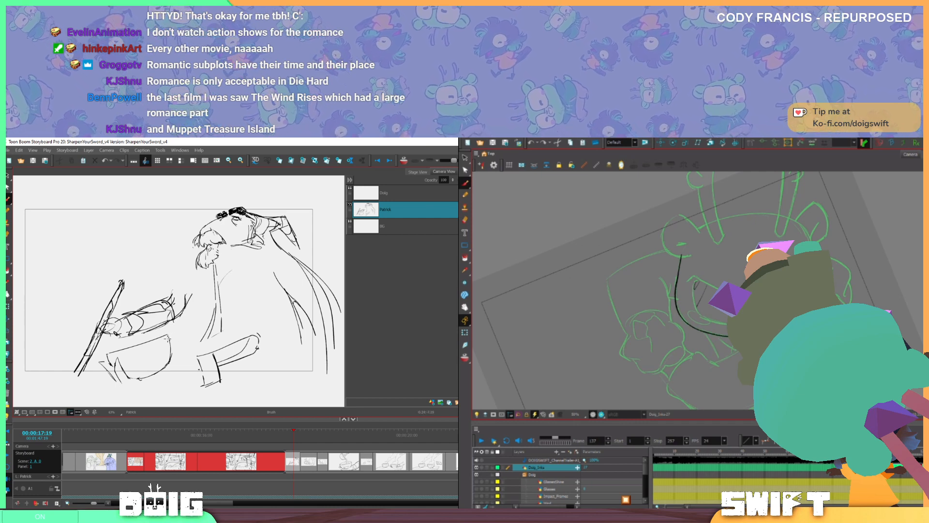
drag(170, 358, 185, 336)
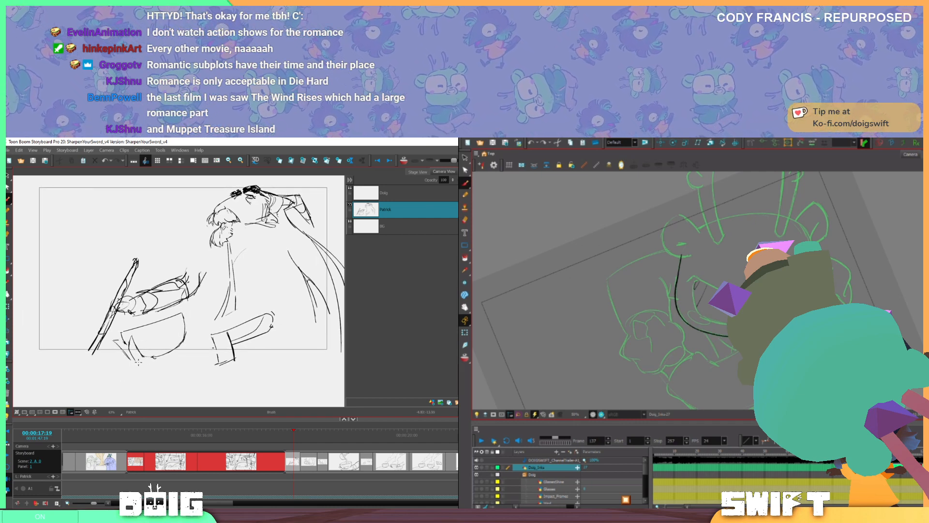
drag(135, 361, 161, 368)
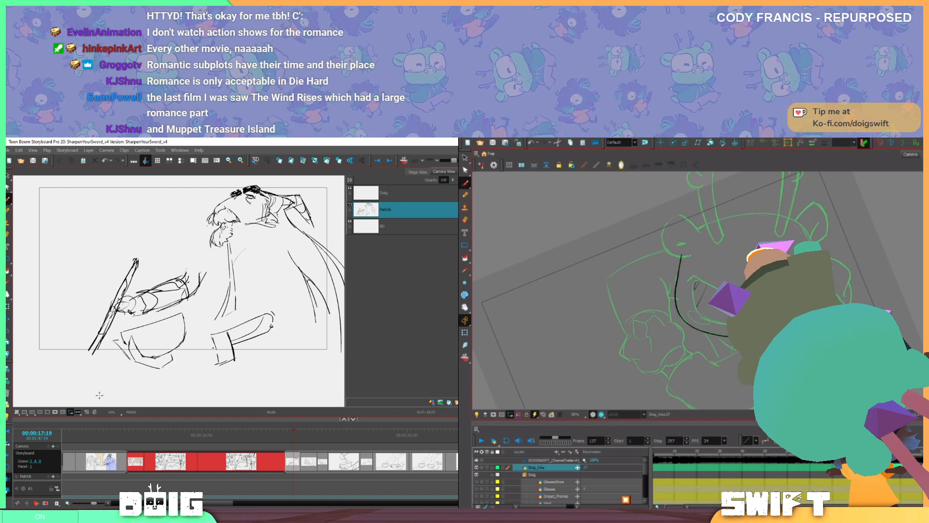
drag(198, 325, 196, 336)
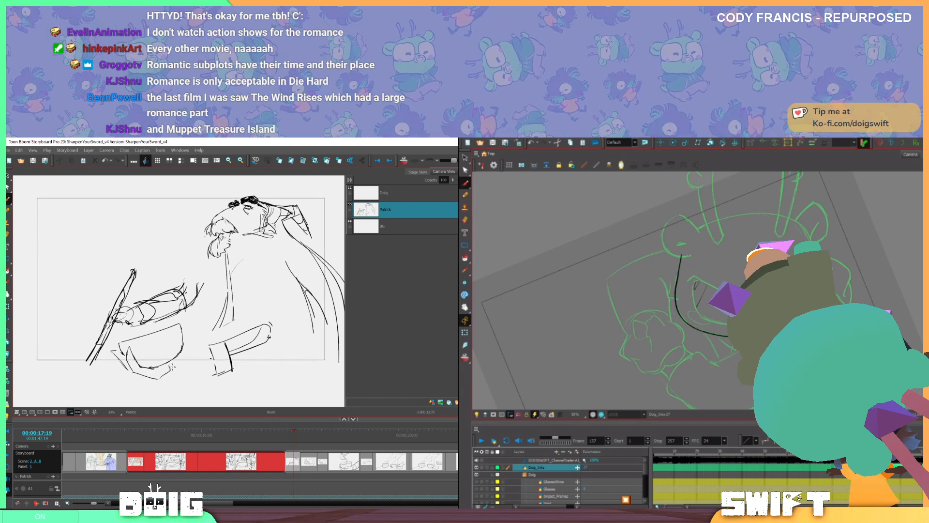
drag(170, 371, 179, 366)
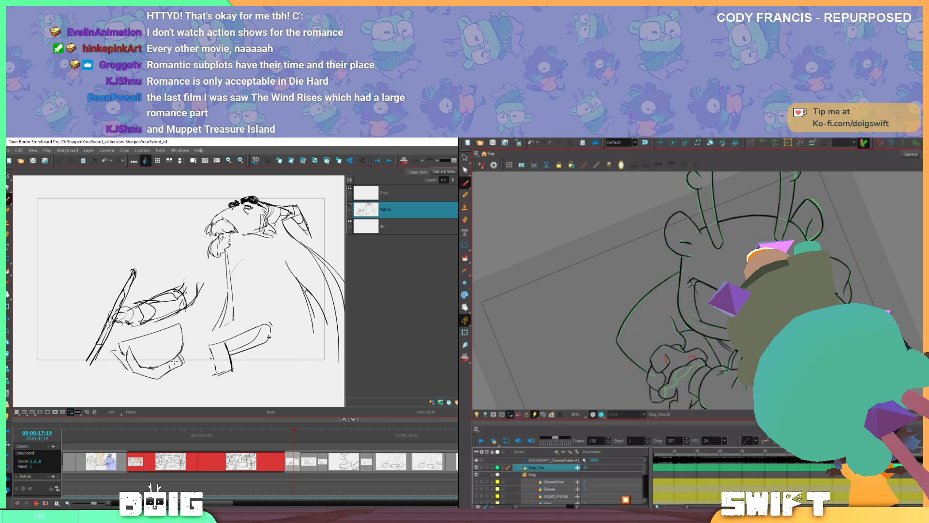
drag(165, 345, 170, 346)
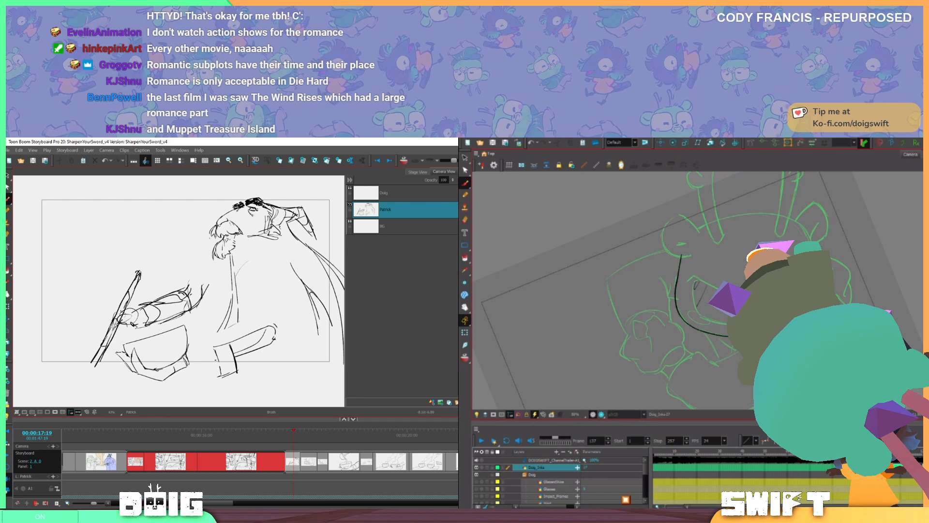
drag(165, 326, 162, 317)
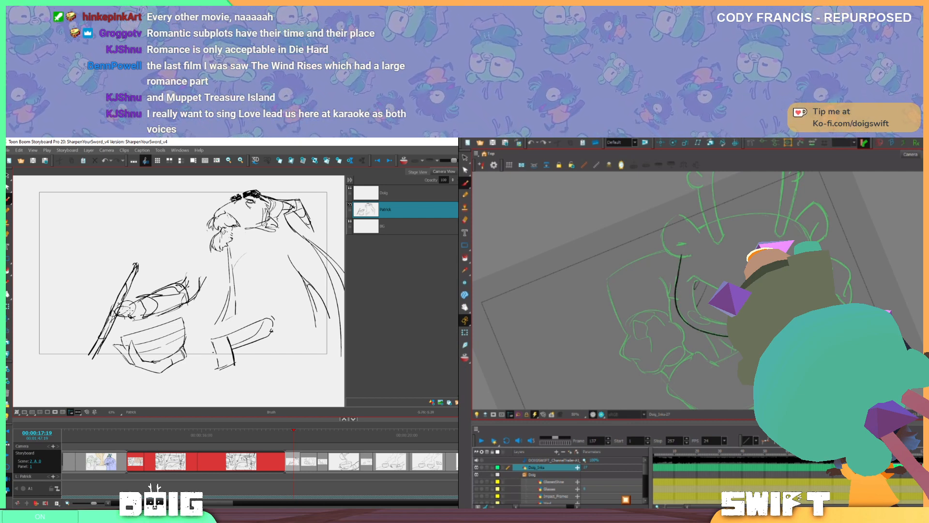
Erase the rough sword and gripping strokes, and try a straight stroke along the blade
key(e)
mouse_move(130, 300)
mouse_down()
mouse_move(123, 314)
mouse_move(109, 312)
mouse_move(100, 340)
mouse_move(123, 290)
mouse_up()
key(b)
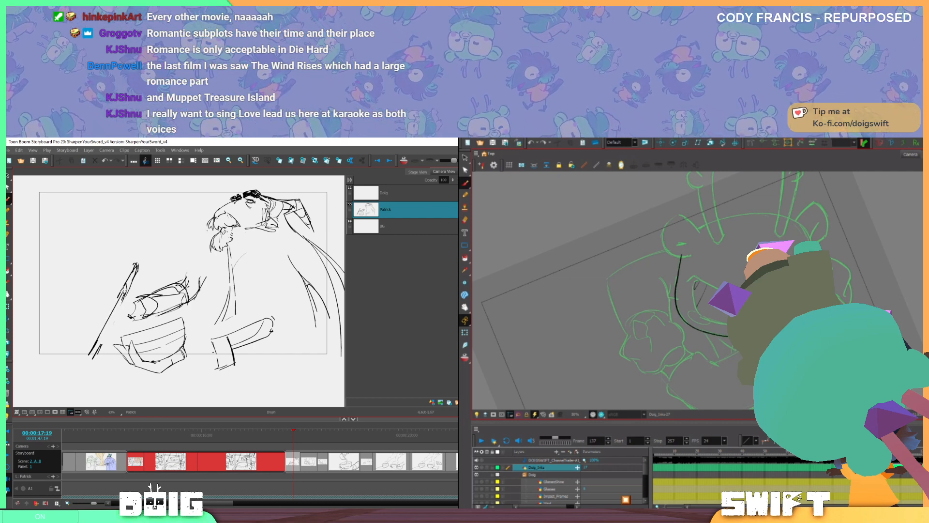
drag(95, 355, 136, 269)
key(alt+e)
key(ctrl+z)
key(ctrl+z)
key(ctrl+z)
key(ctrl+z)
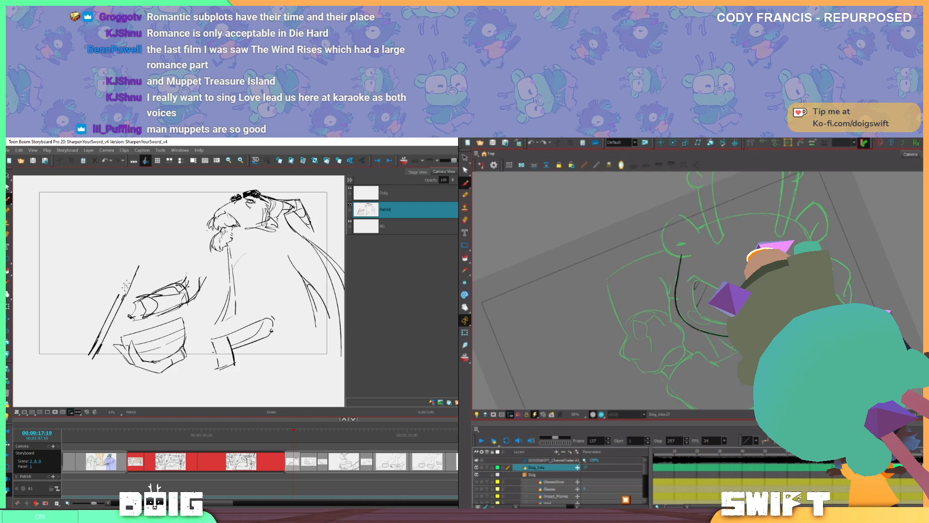
Redraw the sword as a straight, narrow blade with parallel edges and closed ends, and ink the bear's cheek tuft
drag(118, 296, 139, 253)
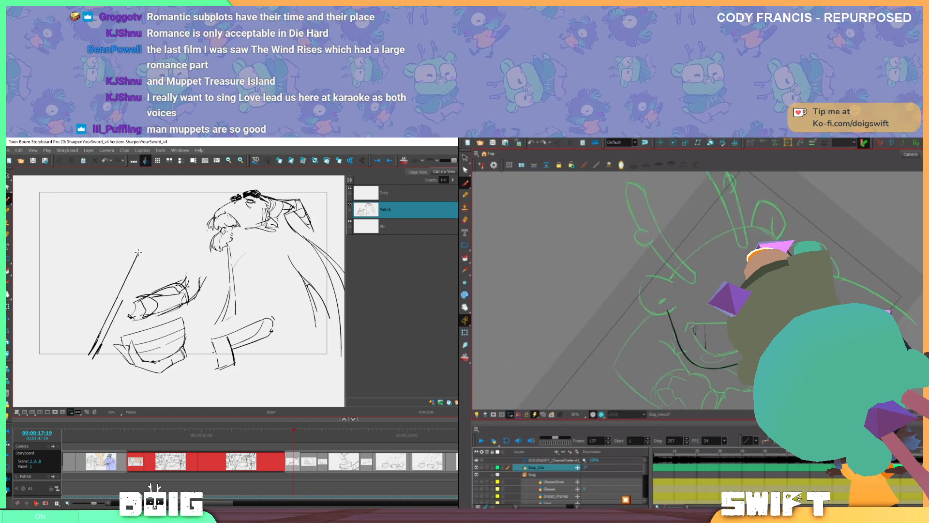
drag(123, 299, 144, 253)
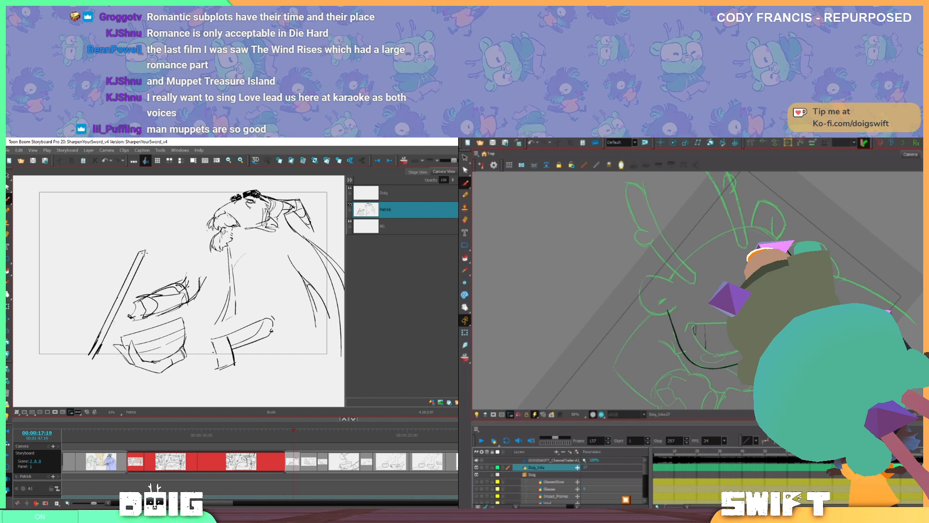
drag(102, 335, 89, 356)
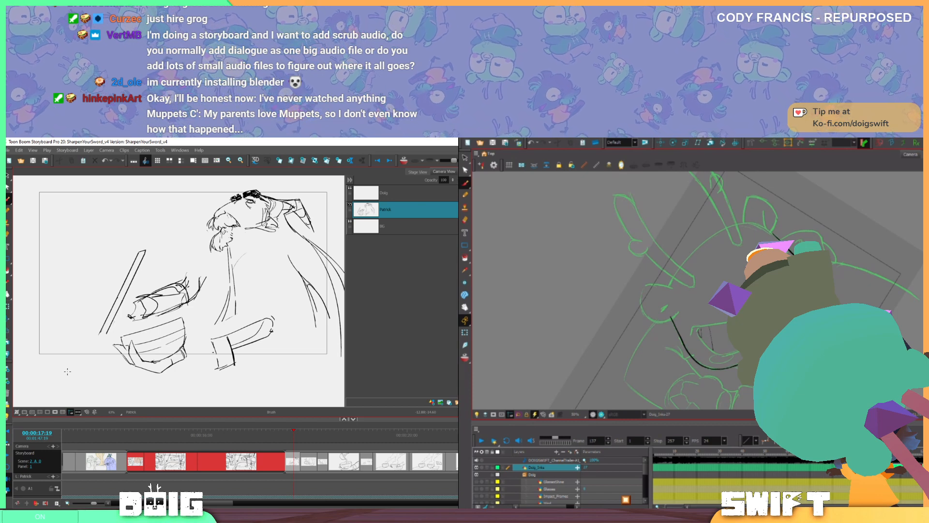
drag(793, 339, 764, 367)
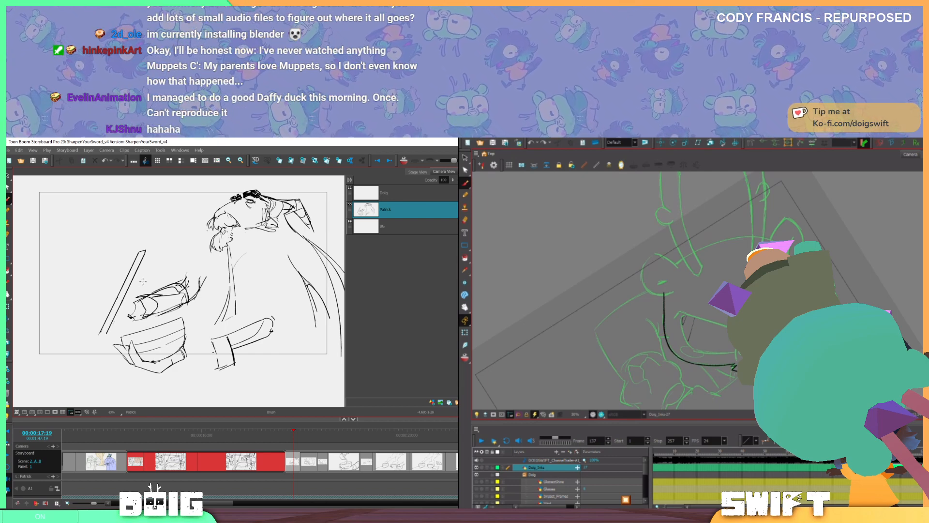
drag(152, 272, 152, 252)
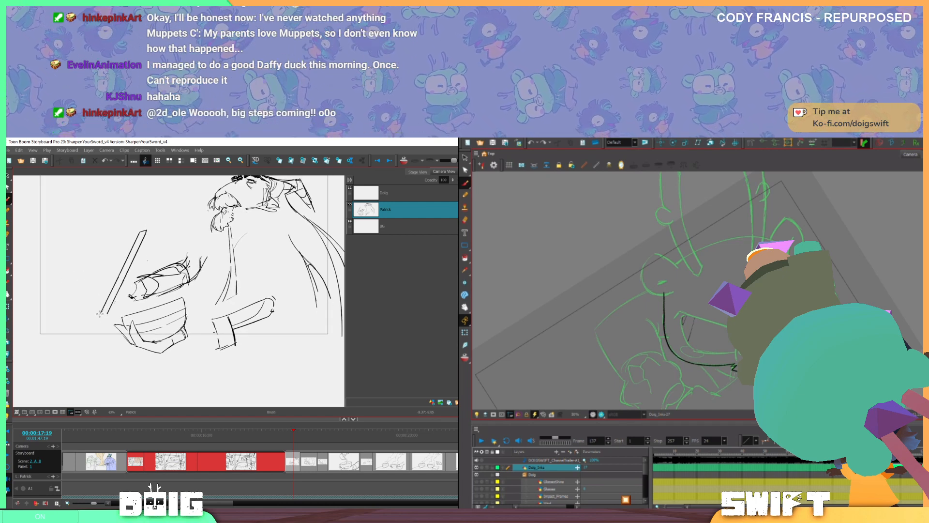
mouse_move(101, 312)
mouse_down()
mouse_move(87, 337)
mouse_move(96, 338)
mouse_move(116, 289)
mouse_up()
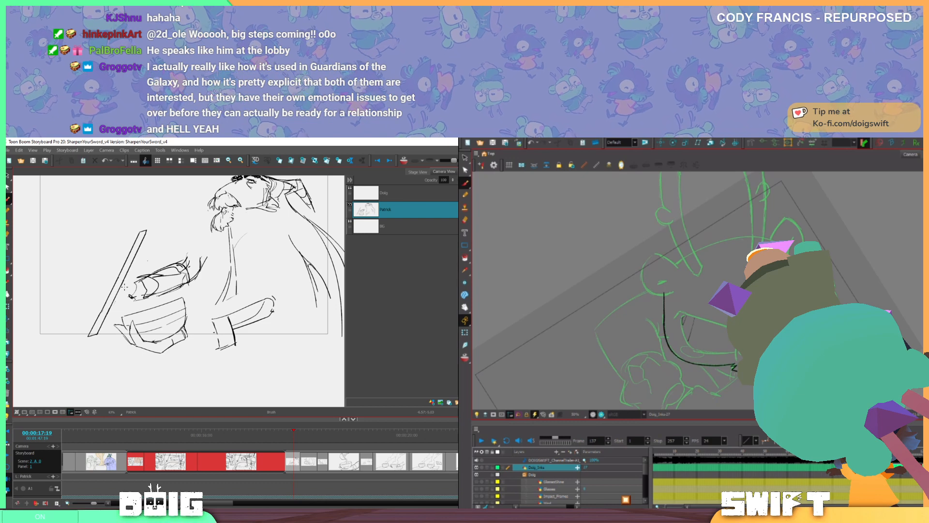
drag(735, 368, 720, 371)
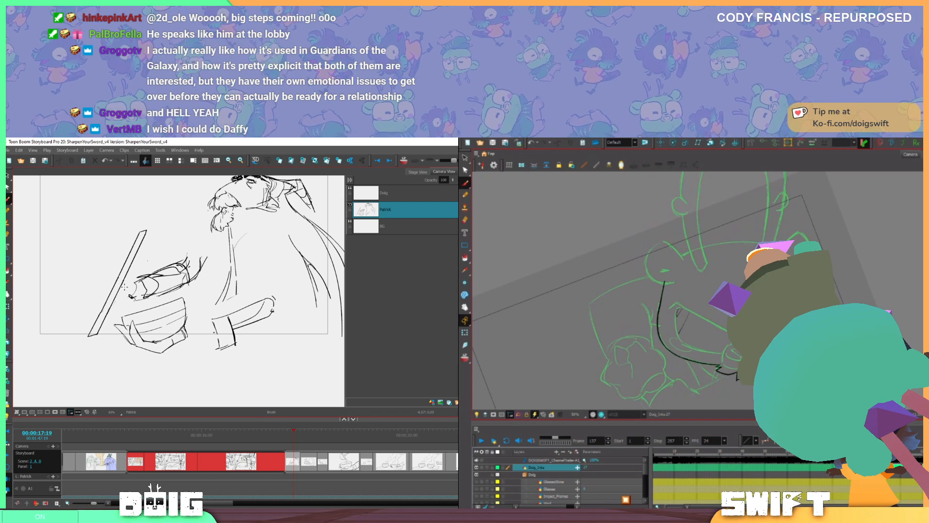
Flip between the neighbouring bear drawings to compare their lines with the current drawing
key(period)
key(comma)
key(period)
key(comma)
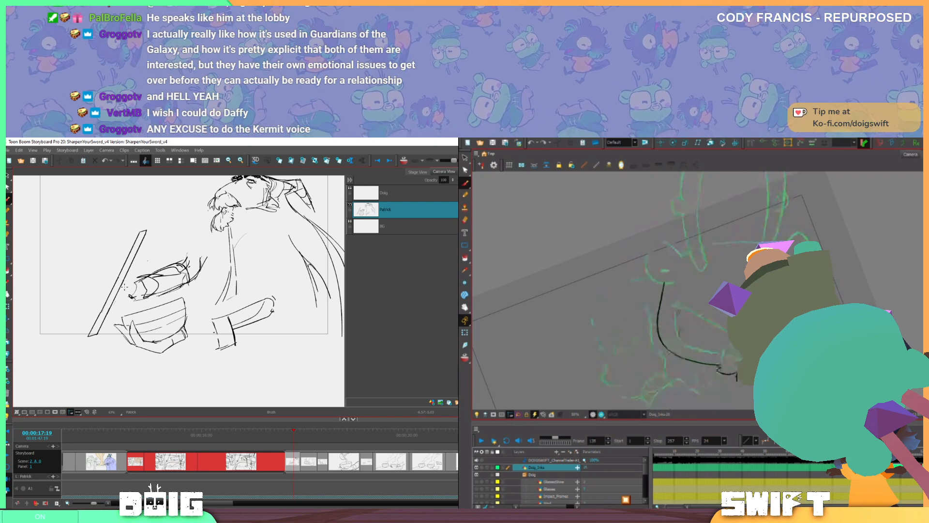
key(period)
key(g)
key(f)
key(g)
key(f)
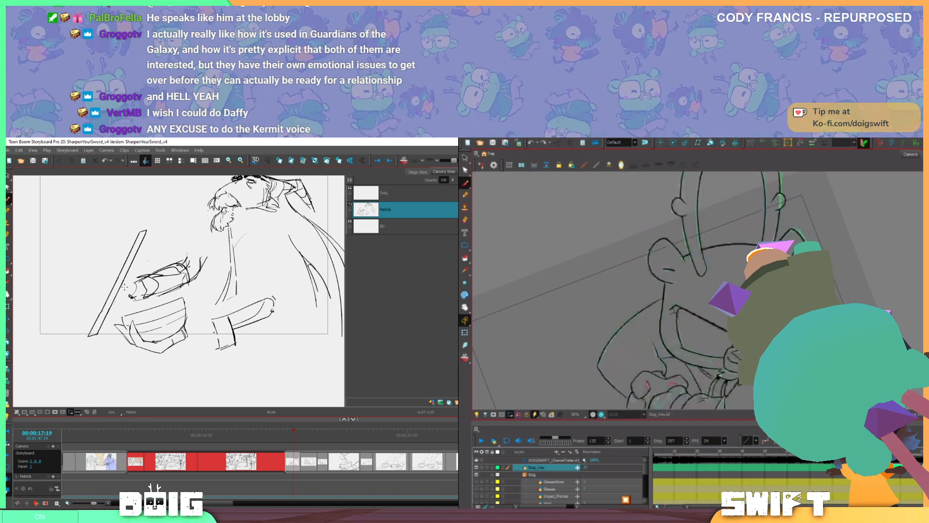
key(g)
Erase the sword arm's rough upper lines and redraw the forearm contour with a bent sleeve at the elbow
key(alt+e)
drag(124, 287, 187, 261)
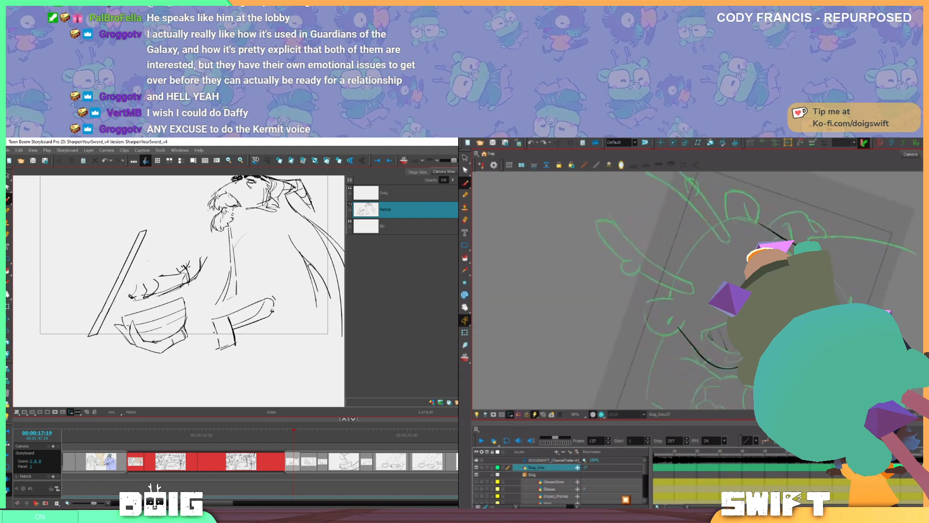
key(alt+b)
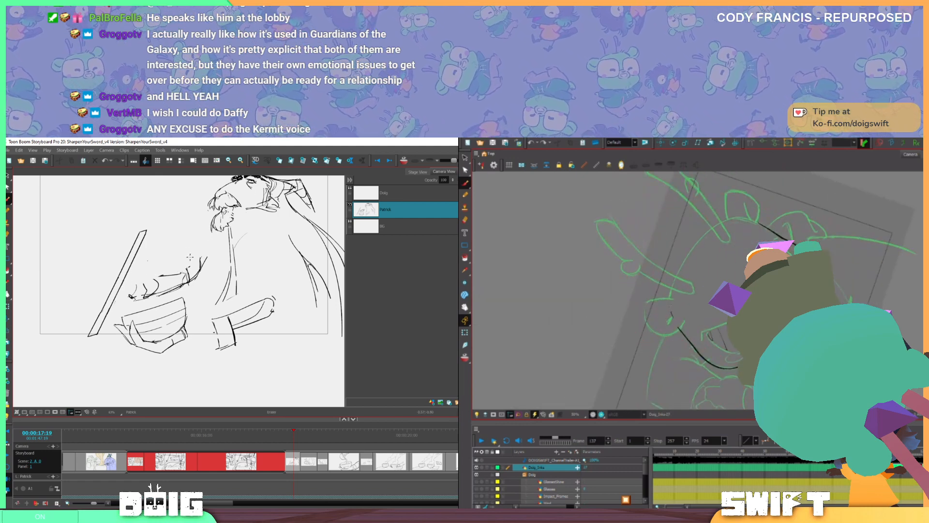
mouse_move(187, 265)
mouse_down()
mouse_move(198, 245)
mouse_move(214, 242)
mouse_move(207, 257)
mouse_move(130, 284)
mouse_move(142, 293)
mouse_move(190, 262)
mouse_move(151, 277)
mouse_move(194, 266)
mouse_up()
key(e)
key(alt+b)
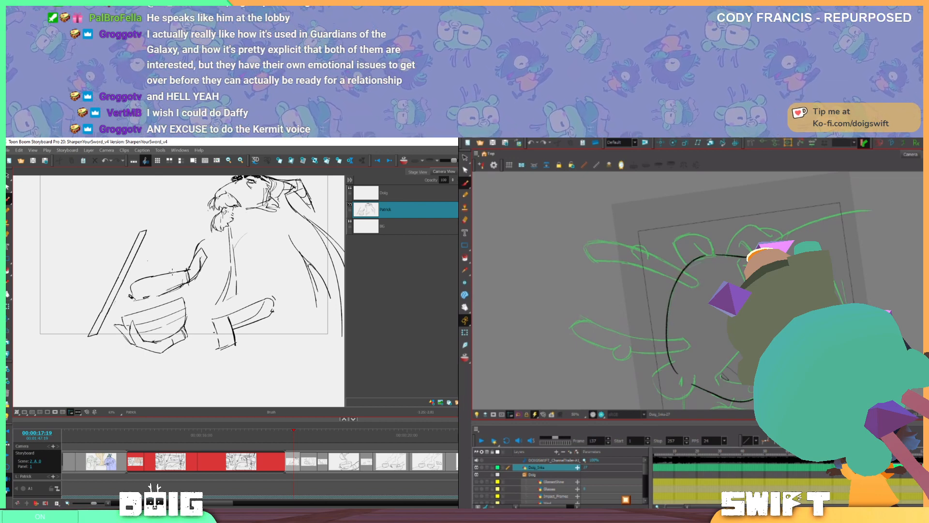
Erase the sword arm's hand and underside strokes, and redraw the elbow sleeve as a clean four-sided shape
key(alt+e)
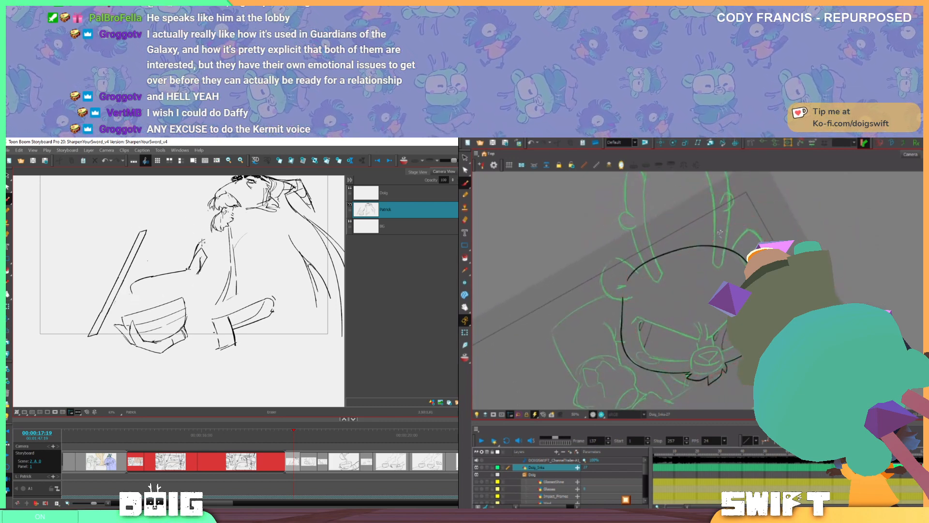
mouse_move(200, 257)
mouse_down()
mouse_move(195, 279)
mouse_move(189, 270)
mouse_up()
key(alt+b)
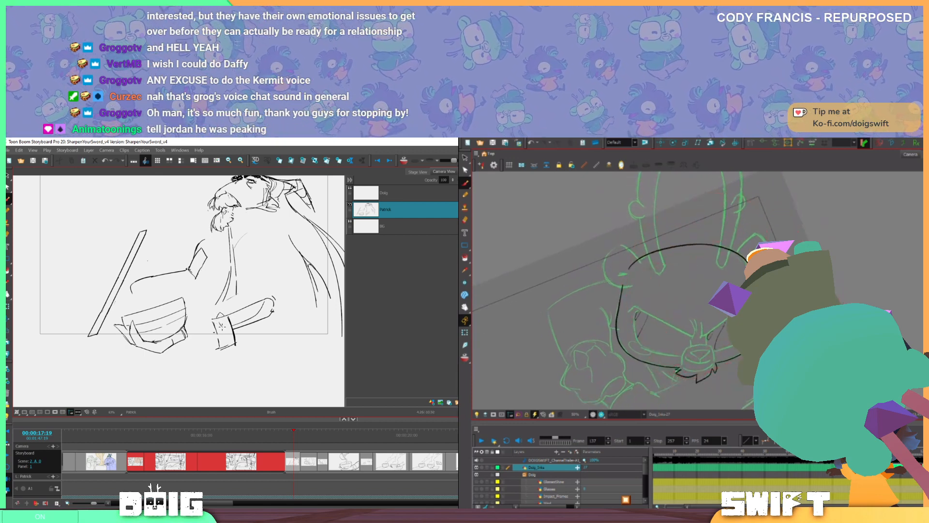
Draw a studded wrist cuff and hand on the other arm, and add its upper arm rising from the elbow
drag(225, 318, 231, 351)
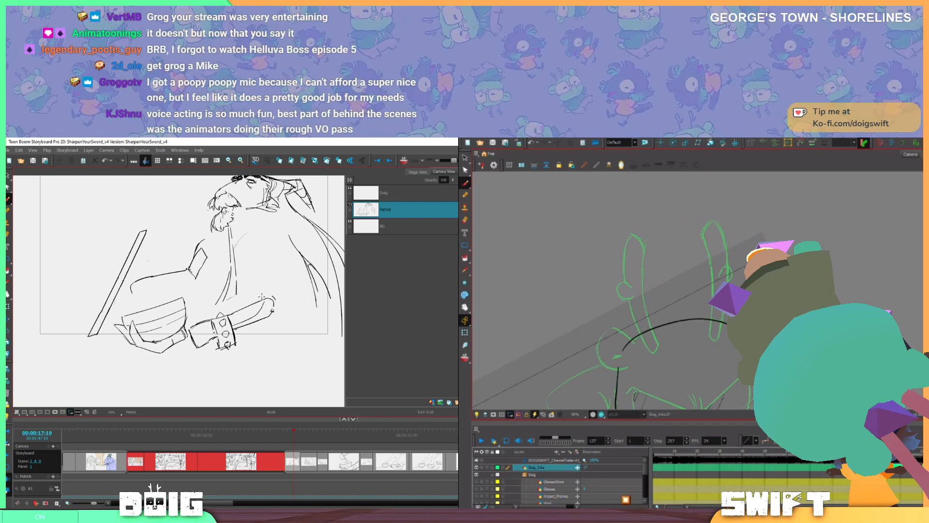
mouse_move(282, 289)
mouse_down()
mouse_move(273, 317)
mouse_move(249, 321)
mouse_move(265, 304)
mouse_up()
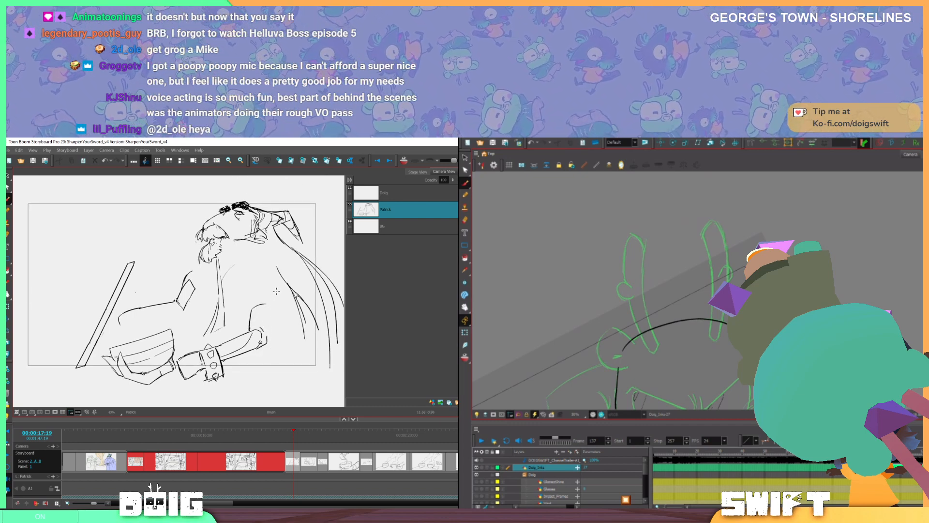
mouse_move(269, 308)
mouse_down()
mouse_move(266, 336)
mouse_move(264, 304)
mouse_up()
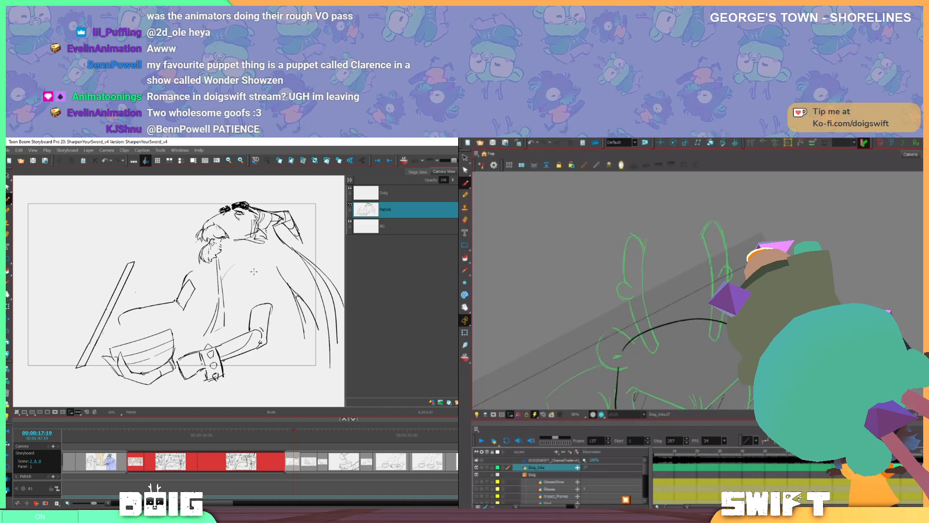
drag(250, 313, 264, 299)
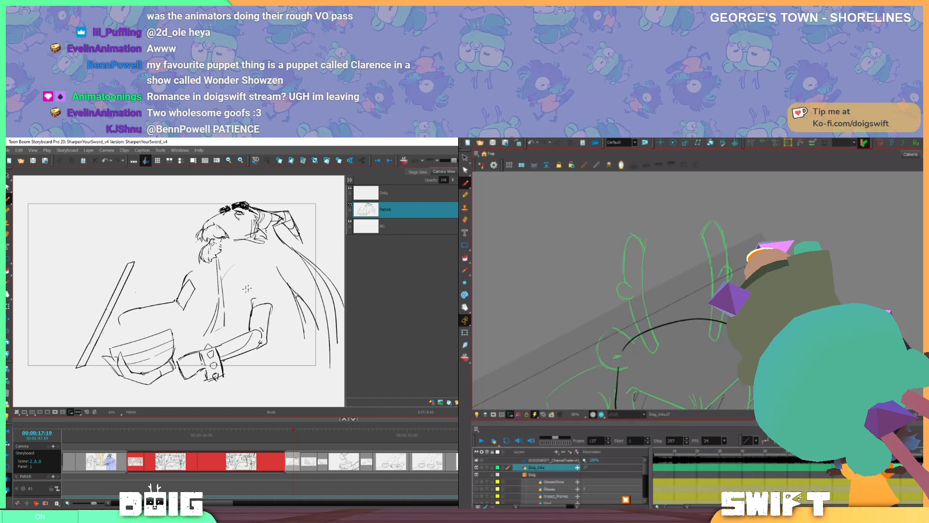
key(space)
mouse_move(206, 331)
mouse_down()
mouse_move(200, 322)
mouse_move(184, 327)
mouse_move(205, 319)
mouse_up()
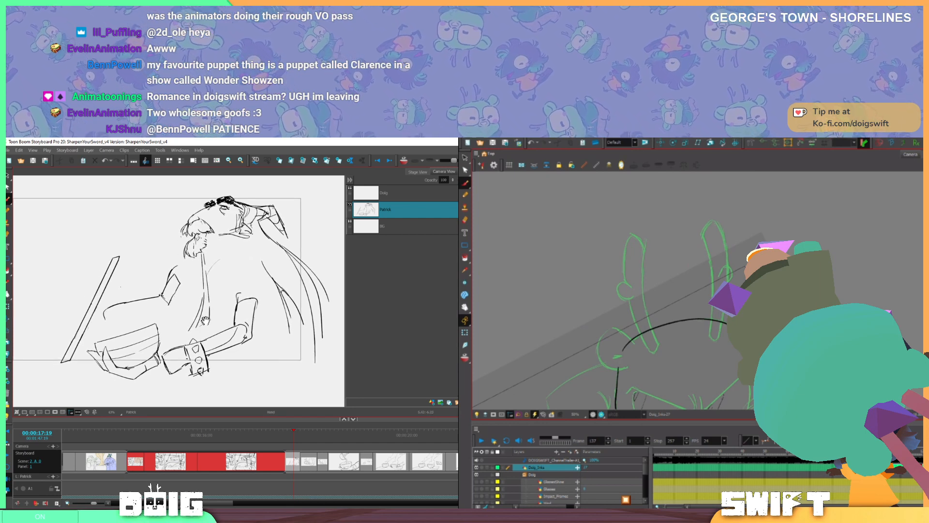
Erase the hand beyond the studded cuff, and move the cuffed arm up and away from the bowl
key(alt+e)
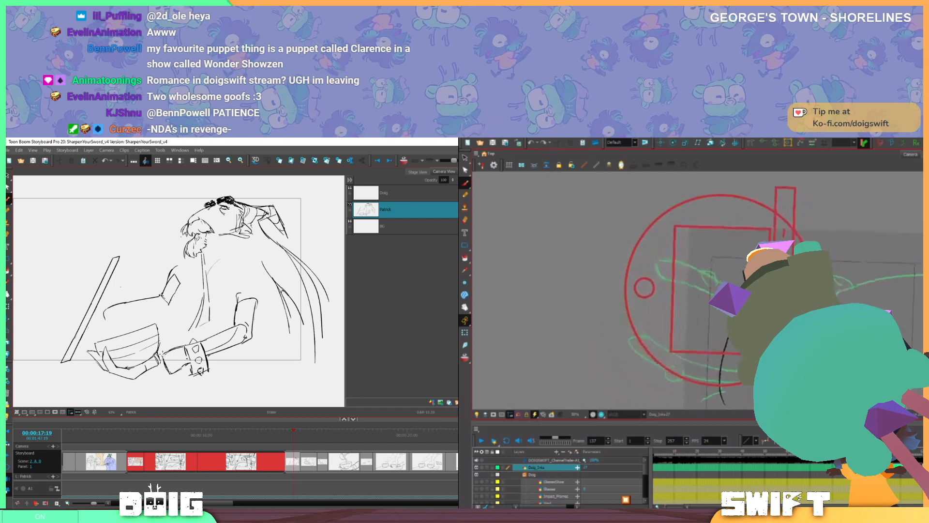
drag(167, 371, 179, 347)
key(alt+b)
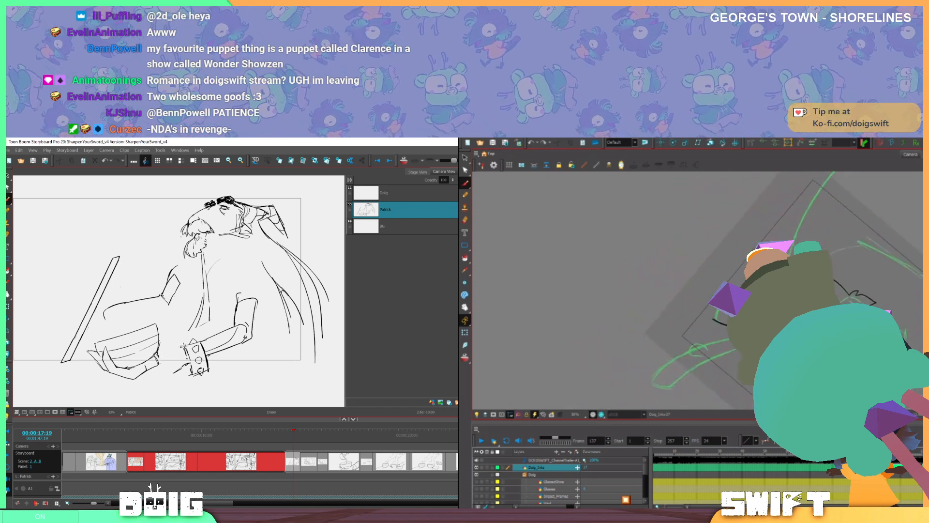
key(alt+s)
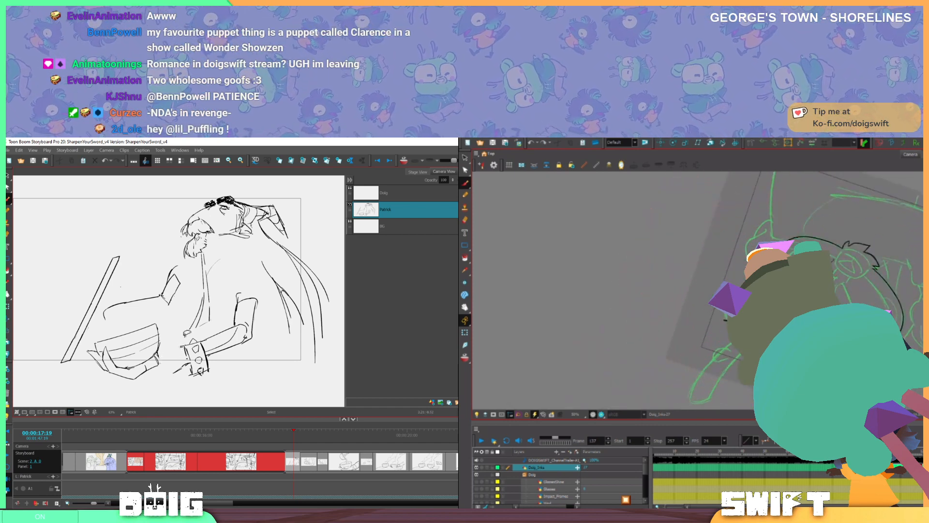
mouse_move(188, 336)
mouse_down()
mouse_move(172, 379)
mouse_move(224, 373)
mouse_move(264, 317)
mouse_move(261, 285)
mouse_move(228, 292)
mouse_move(218, 318)
mouse_move(194, 330)
mouse_move(234, 313)
mouse_move(282, 270)
mouse_move(269, 293)
mouse_up()
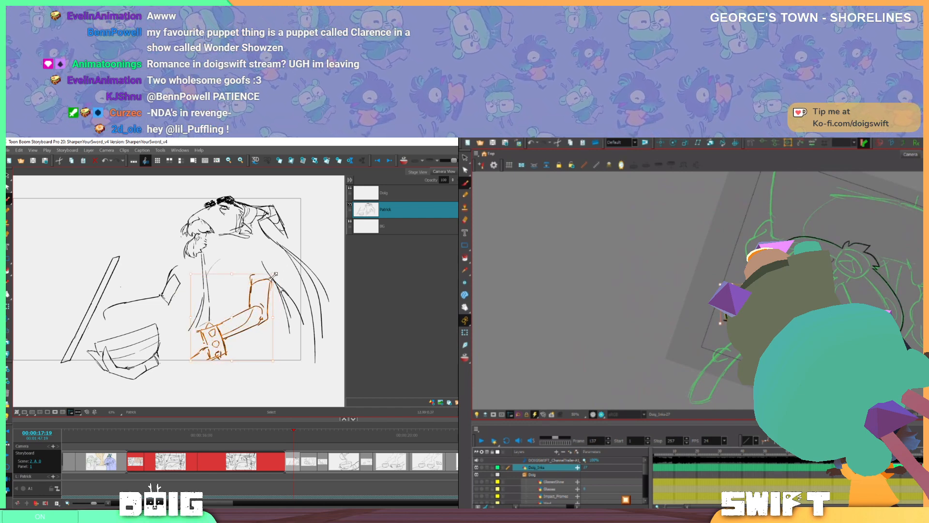
Select the bowl with its supporting hand, move it up toward the sword arm, and adjust its size and tilt
mouse_move(124, 324)
mouse_down()
mouse_move(84, 363)
mouse_move(136, 387)
mouse_move(170, 353)
mouse_move(145, 307)
mouse_move(155, 330)
mouse_move(140, 348)
mouse_move(155, 306)
mouse_up()
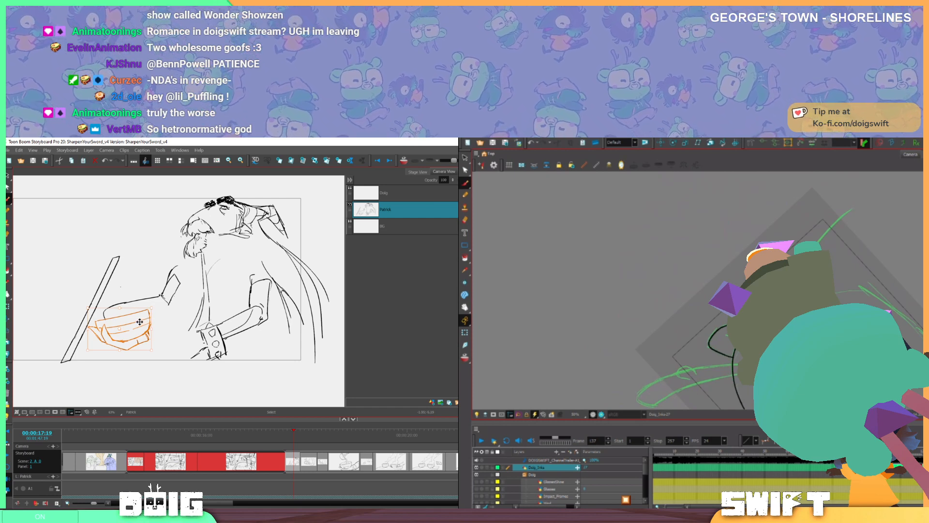
drag(156, 303, 140, 319)
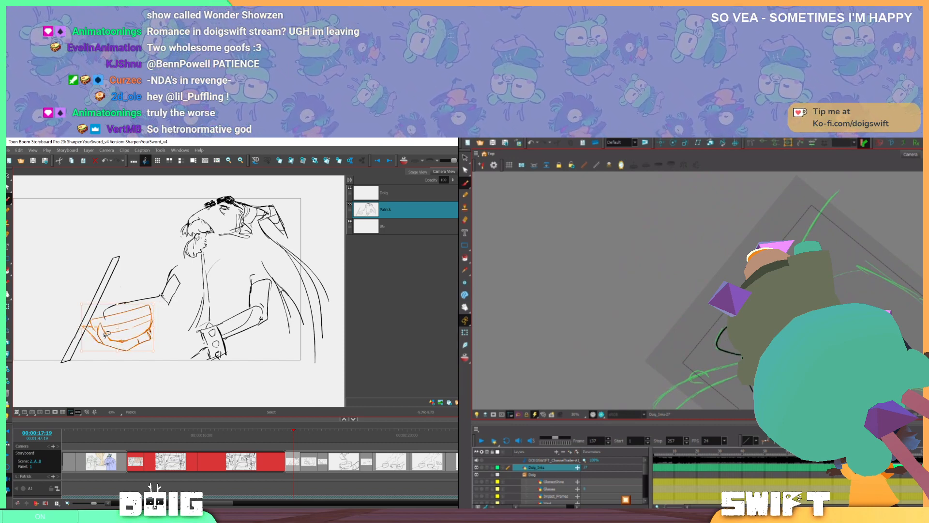
click(91, 354)
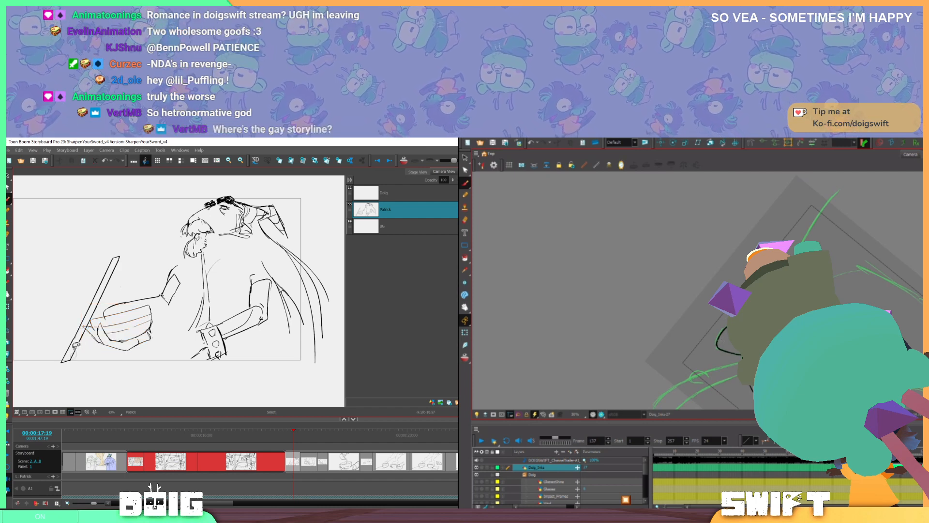
Remove the sword from the seated character's drawing and erase its leftover strokes beside the bowl
mouse_move(76, 345)
mouse_down()
mouse_move(64, 346)
mouse_move(75, 349)
mouse_up()
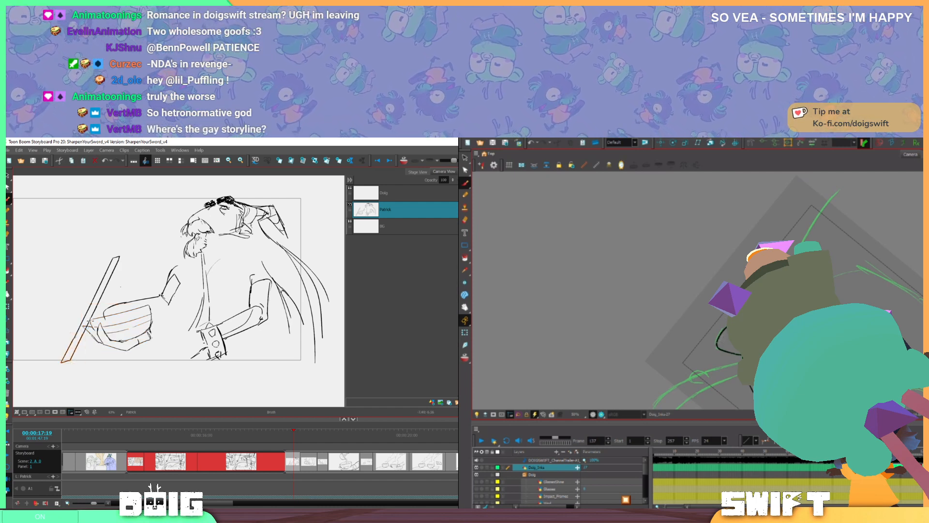
key(ctrl+z)
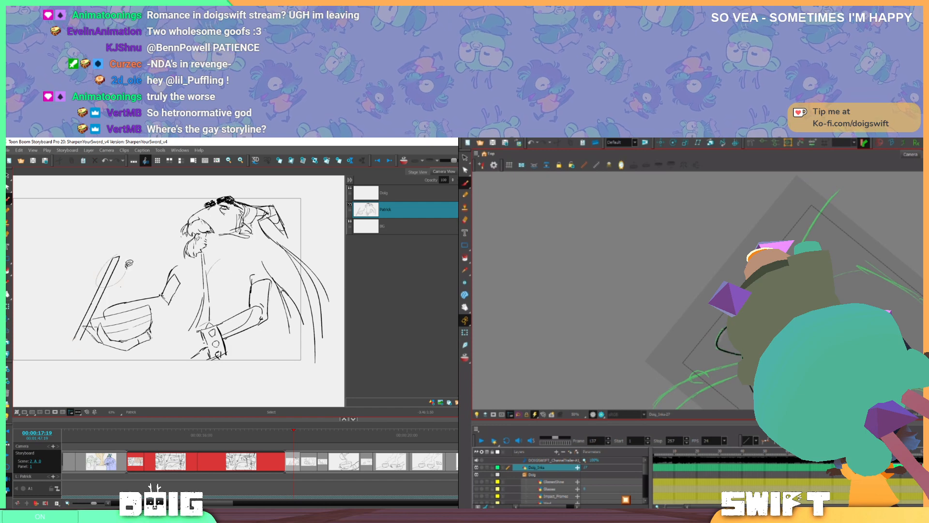
key(ctrl+z)
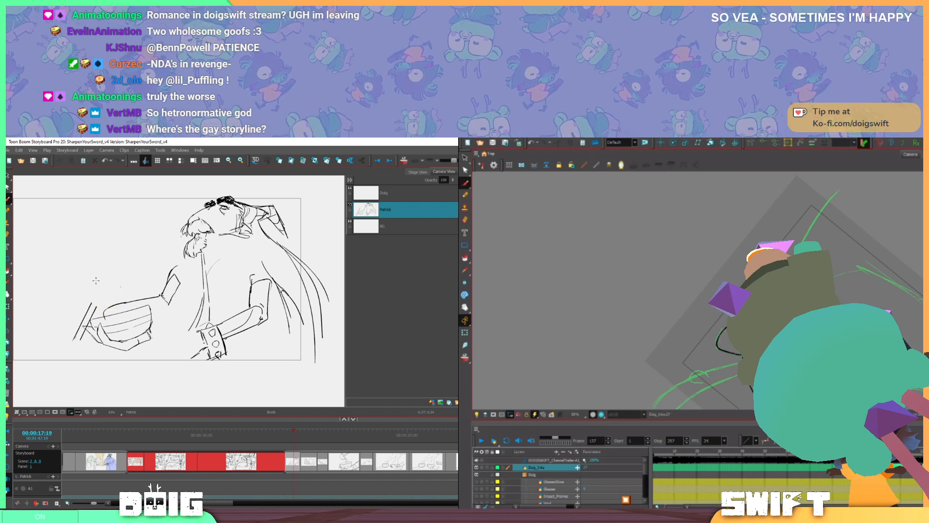
key(e)
mouse_move(92, 302)
mouse_down()
mouse_move(83, 317)
mouse_move(96, 305)
mouse_up()
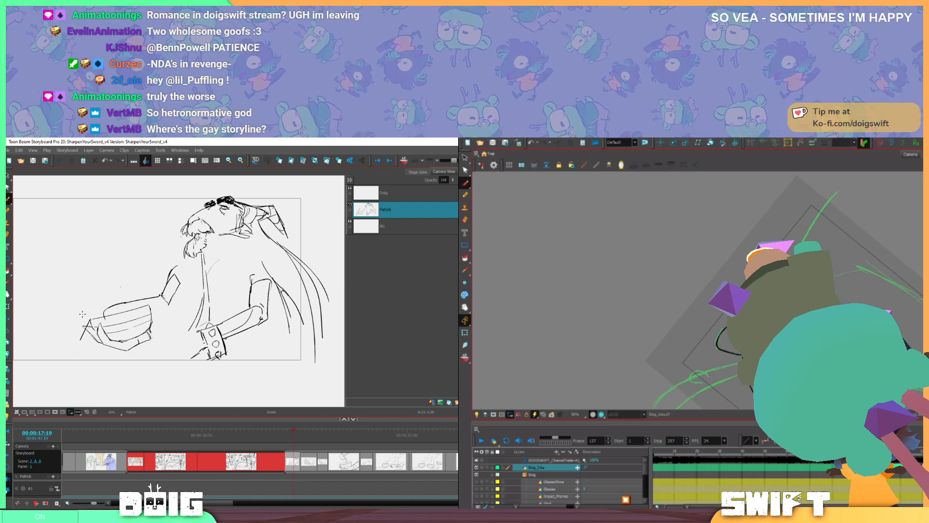
mouse_move(79, 343)
mouse_down()
mouse_move(86, 314)
mouse_move(83, 325)
mouse_move(107, 341)
mouse_move(98, 325)
mouse_move(118, 344)
mouse_up()
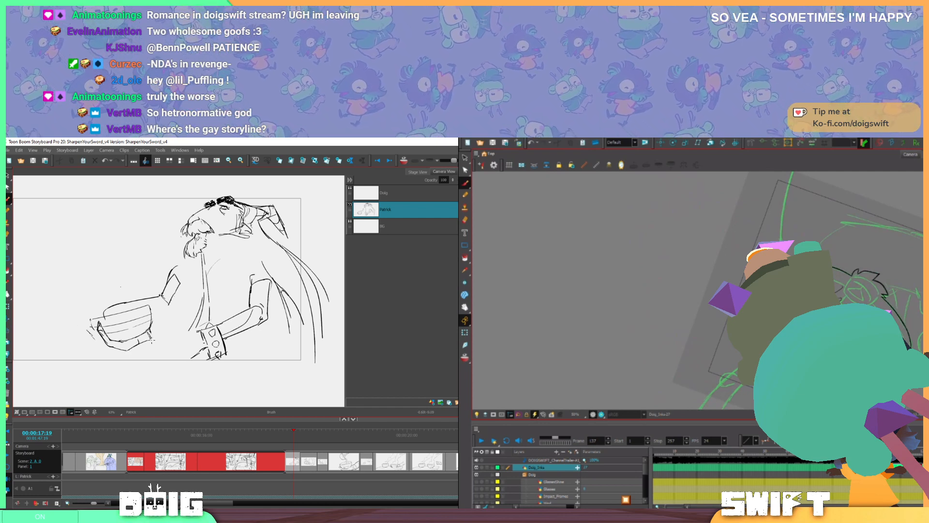
Draw the supporting hand's thumb at the bowl's inner end and short finger strokes at its outer end
mouse_move(151, 340)
mouse_down()
mouse_move(154, 331)
mouse_move(151, 340)
mouse_move(134, 328)
mouse_up()
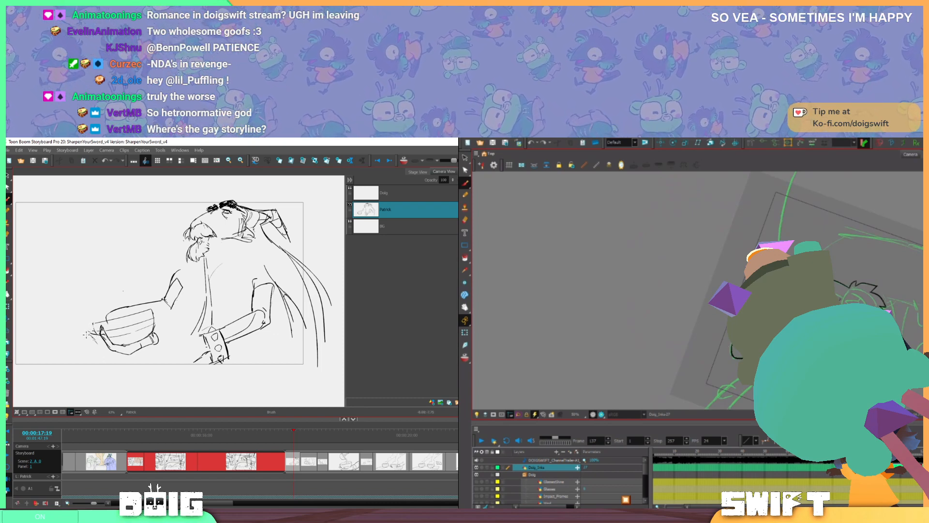
drag(88, 328, 96, 344)
key(alt+e)
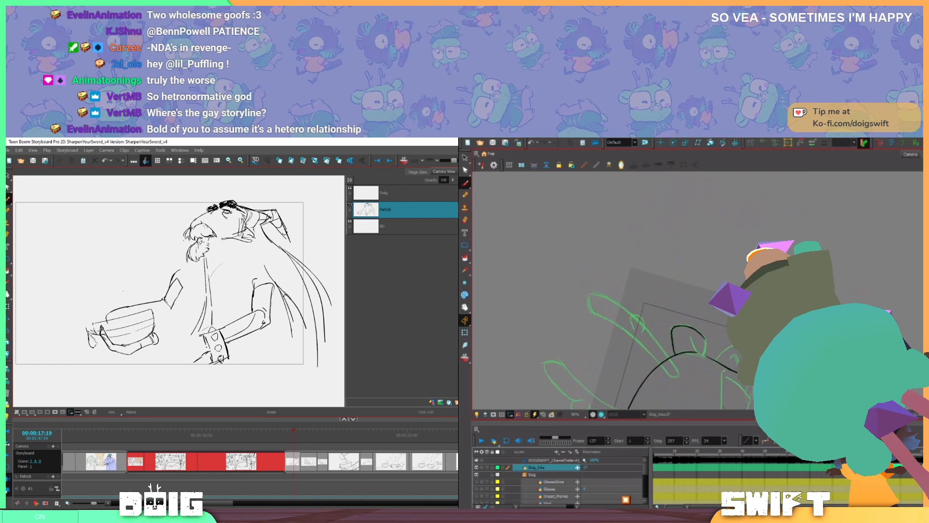
key(alt+b)
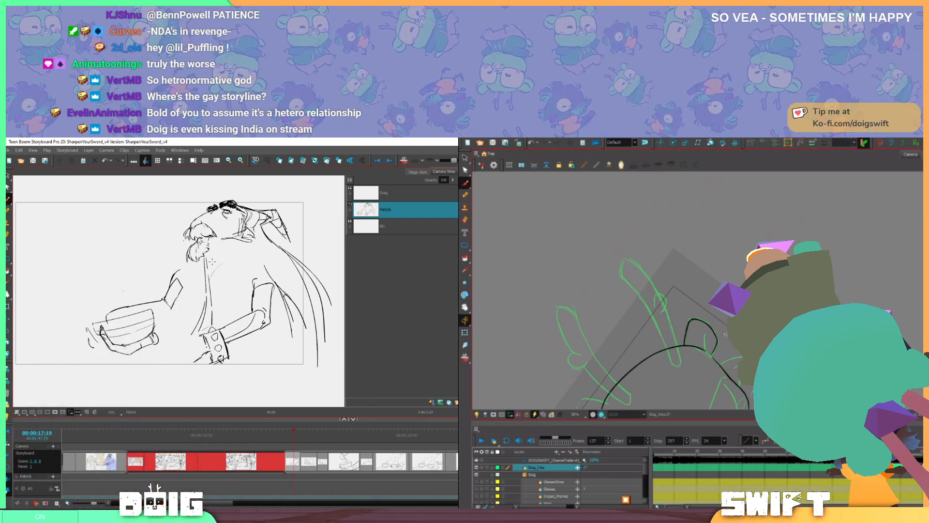
Switch to the bear animation and finish the inked ear's base and inner line where it meets the head
click(717, 349)
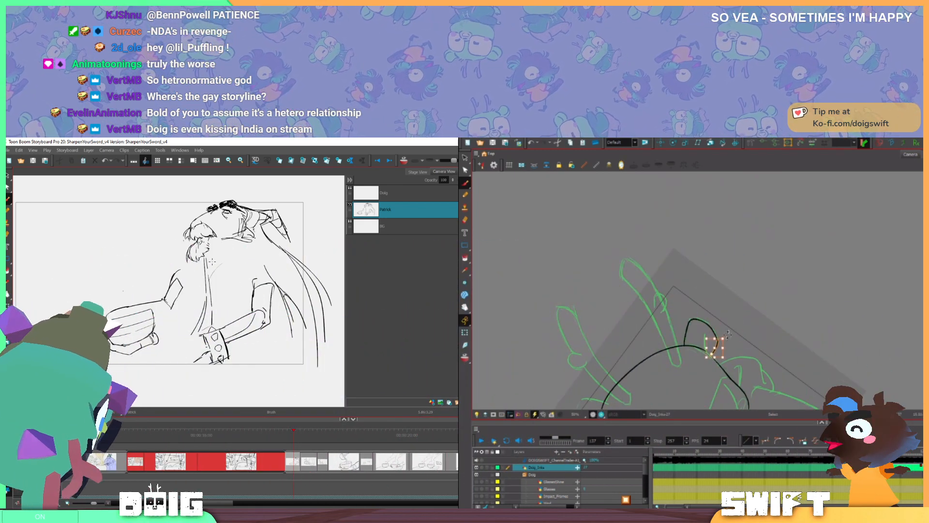
click(749, 328)
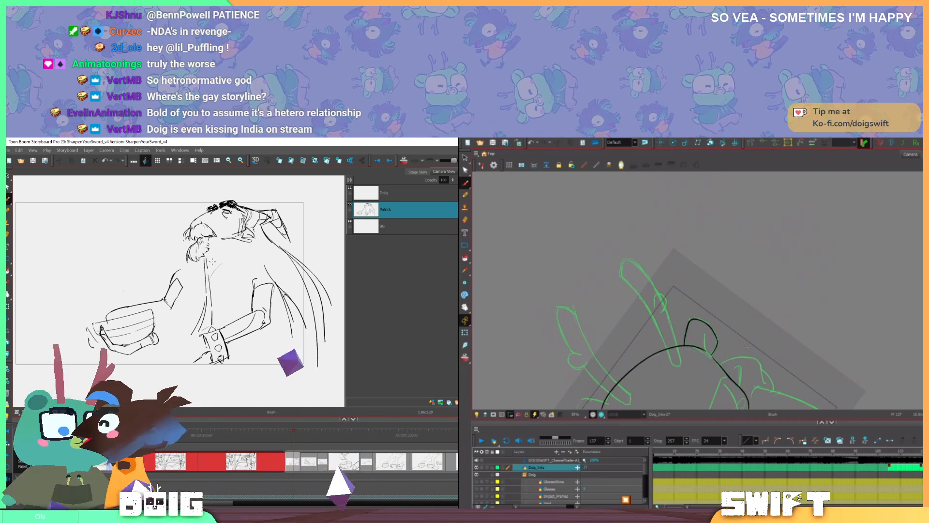
drag(752, 376, 741, 383)
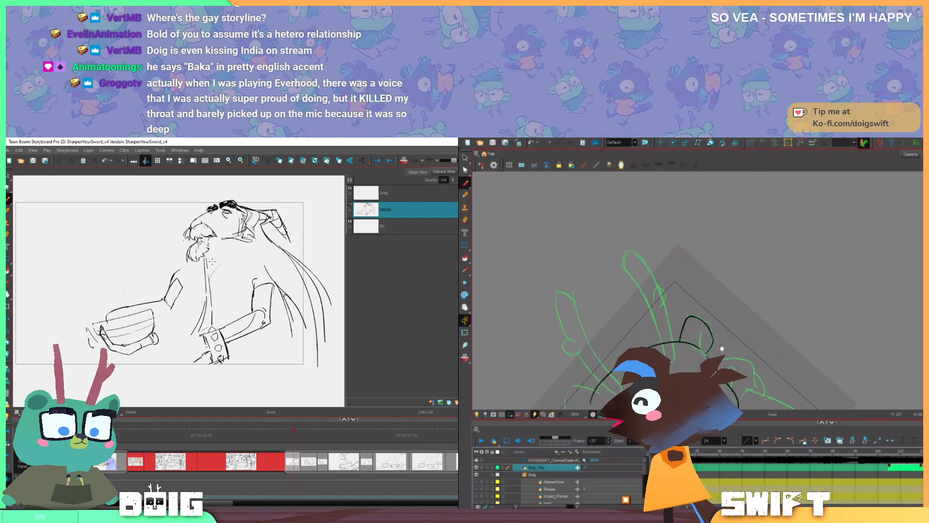
drag(722, 346, 735, 336)
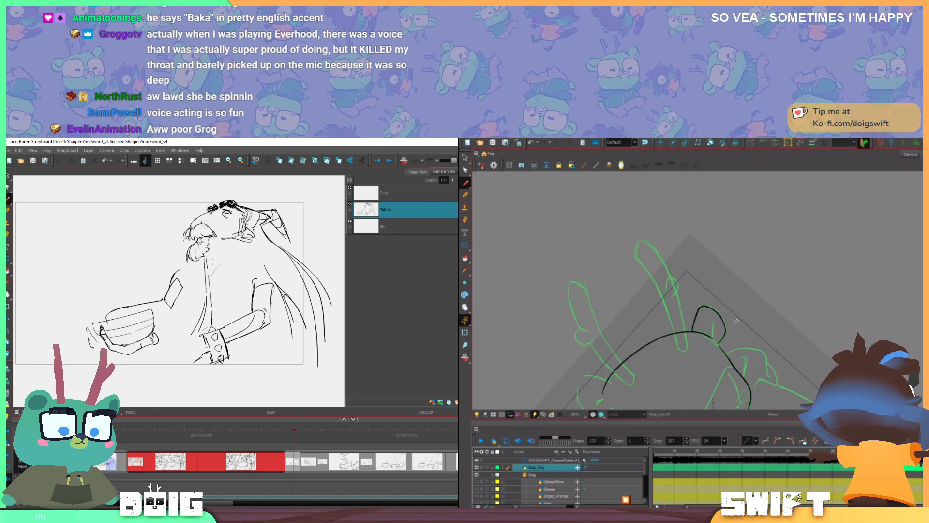
drag(736, 321, 724, 341)
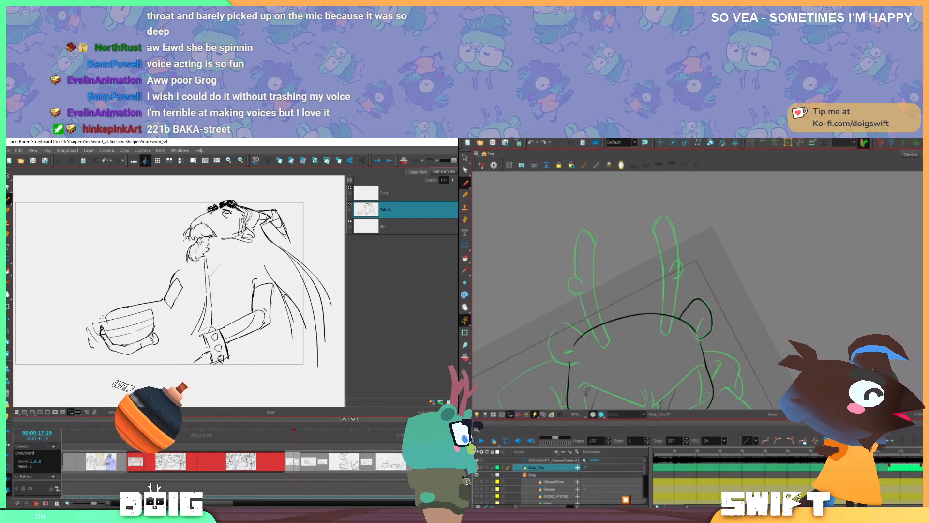
In the storyboard panel, erase the finger strokes sticking out past the bowl's outer end
key(e)
drag(89, 341, 87, 331)
key(b)
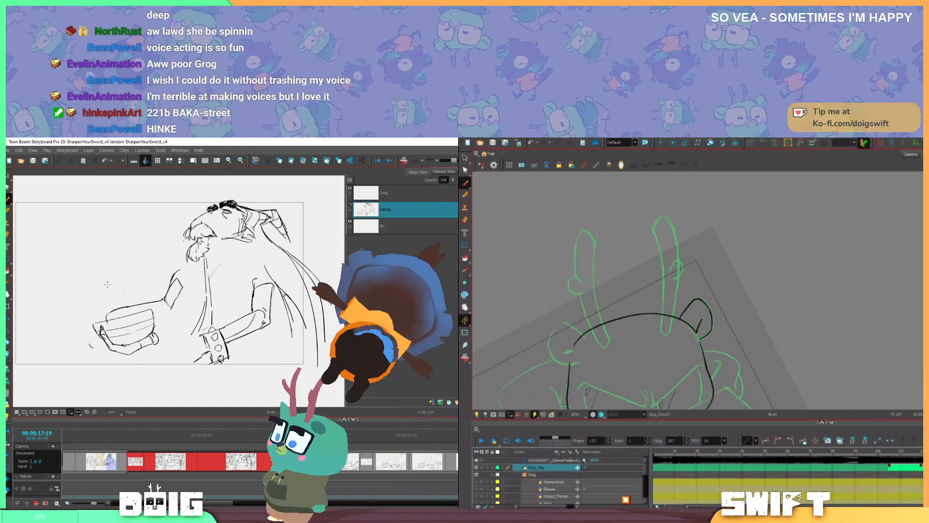
key(ctrl+alt)
drag(721, 331, 712, 330)
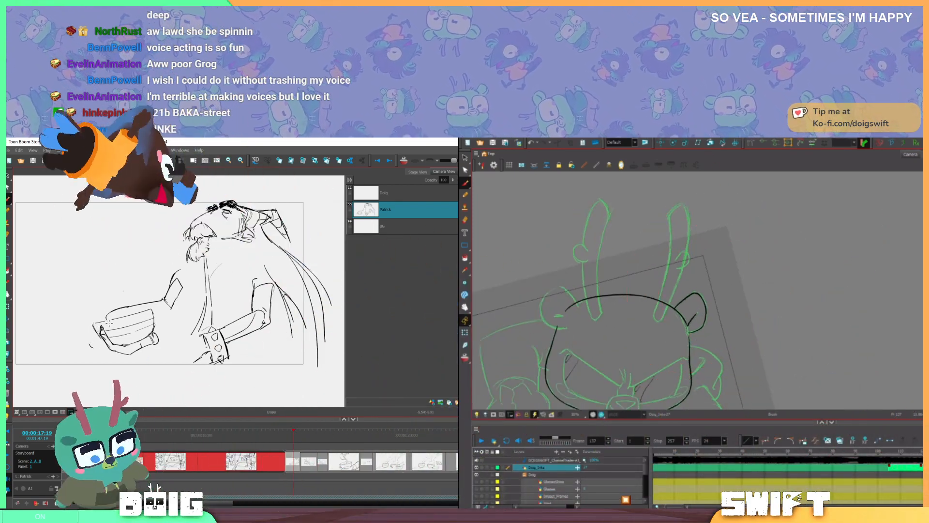
Erase the curve above the bowl and clean up its rim as one straight slanted line
key(e)
mouse_move(106, 321)
mouse_down()
mouse_move(118, 307)
mouse_move(165, 313)
mouse_up()
key(space)
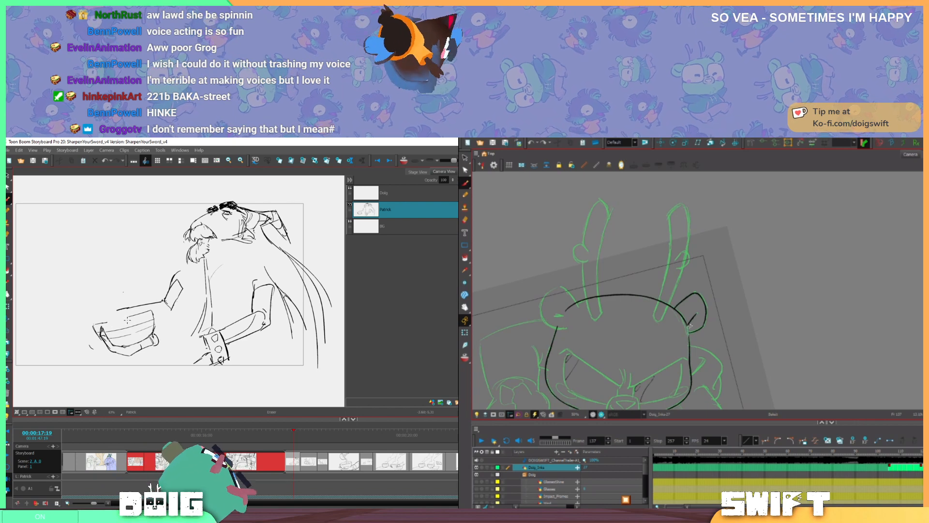
key(alt+e)
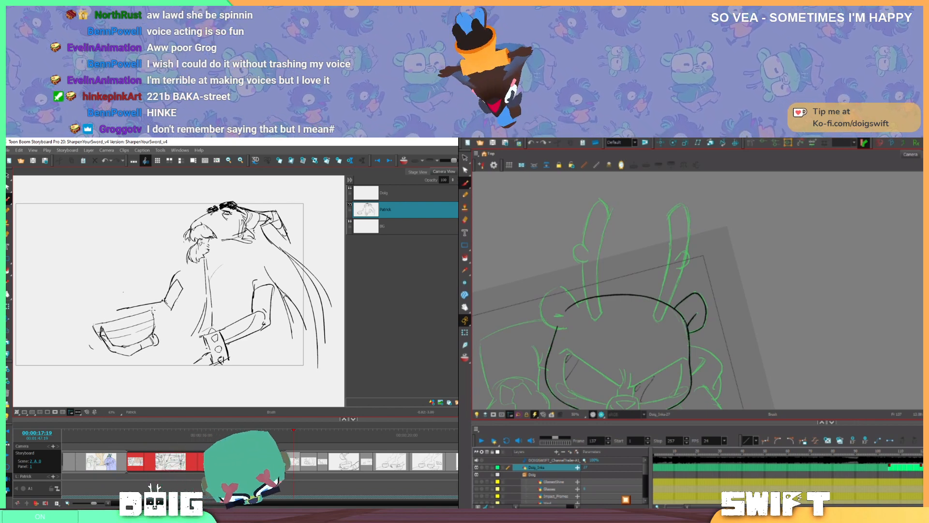
key(alt+b)
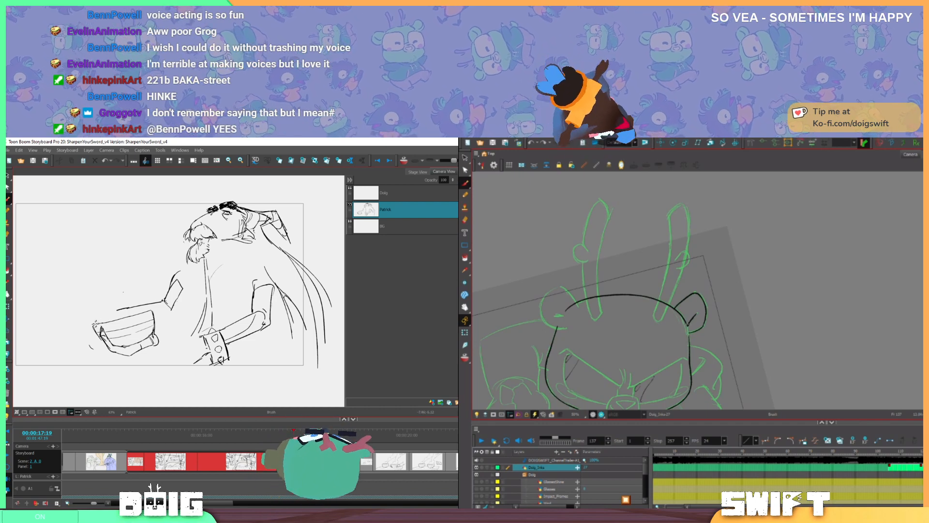
drag(94, 325, 114, 319)
drag(113, 316, 118, 318)
key(ctrl+z)
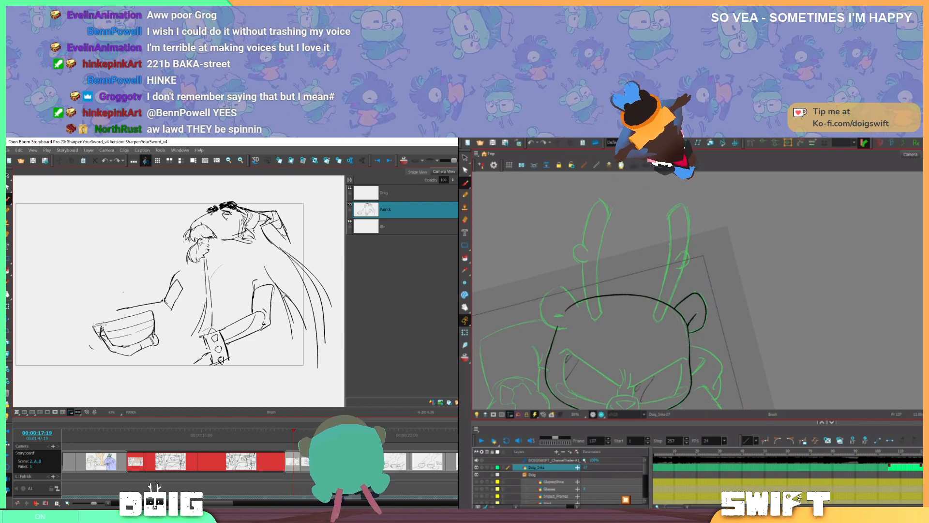
Try a wide-open round eye with a pupil on the seated character's face
drag(697, 317, 719, 340)
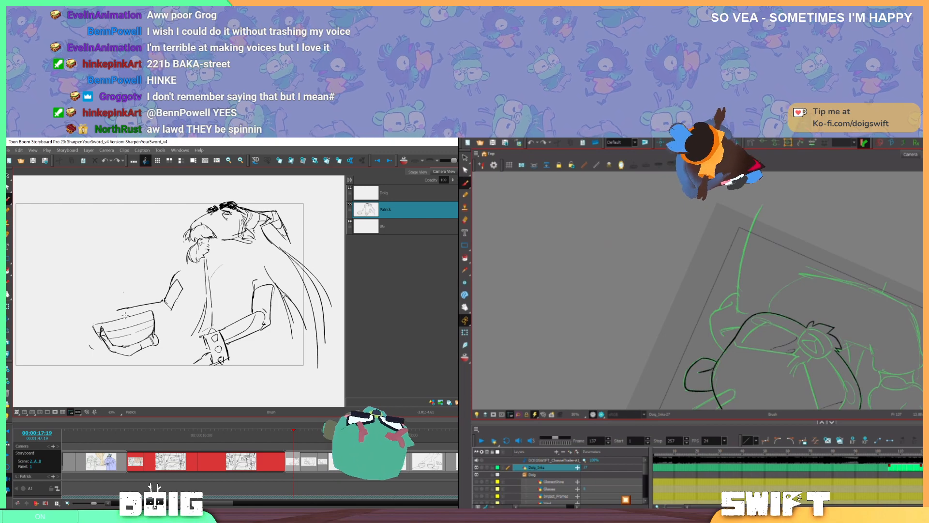
mouse_move(759, 247)
mouse_down()
mouse_move(771, 318)
mouse_move(738, 346)
mouse_move(807, 350)
mouse_move(811, 365)
mouse_up()
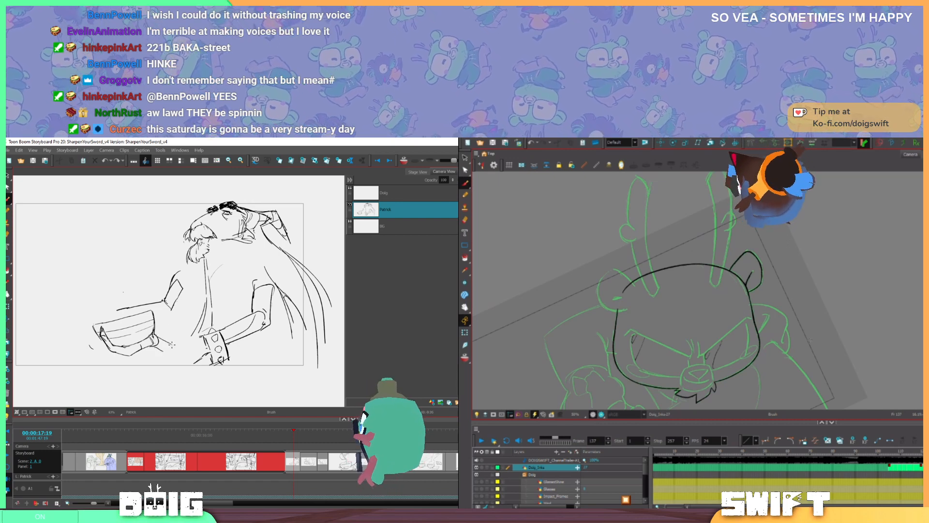
drag(209, 304, 182, 337)
key(alt+e)
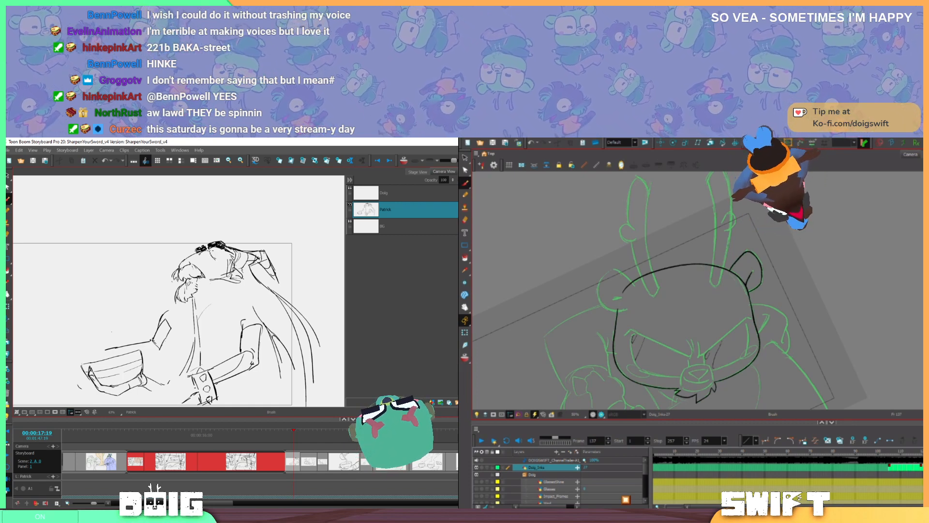
drag(212, 249, 221, 252)
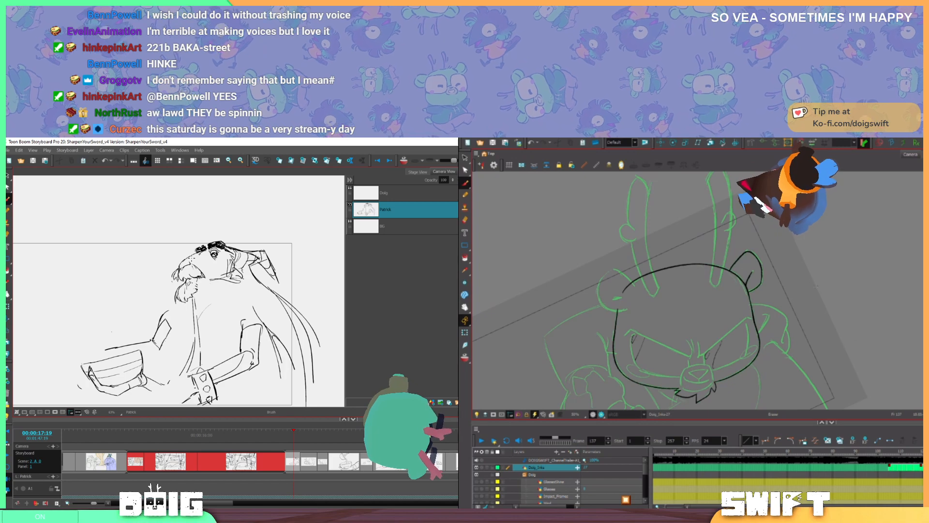
Ink the first short stroke of the bear's second ear where it rises from the head outline
drag(816, 286, 772, 371)
drag(787, 331, 784, 391)
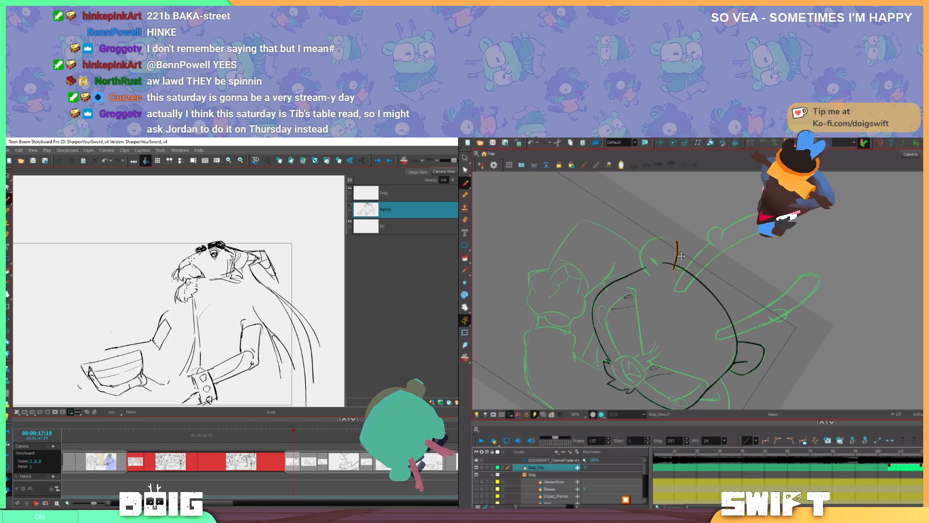
key(ctrl+alt)
drag(696, 266, 651, 287)
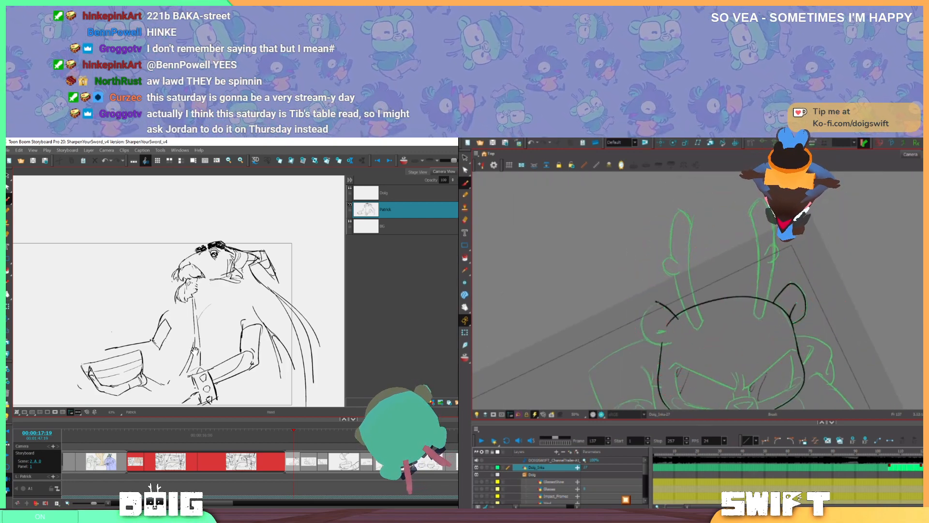
Try to ink the outer curve of the bear's second ear over the green rough
drag(193, 359, 195, 344)
drag(656, 301, 644, 319)
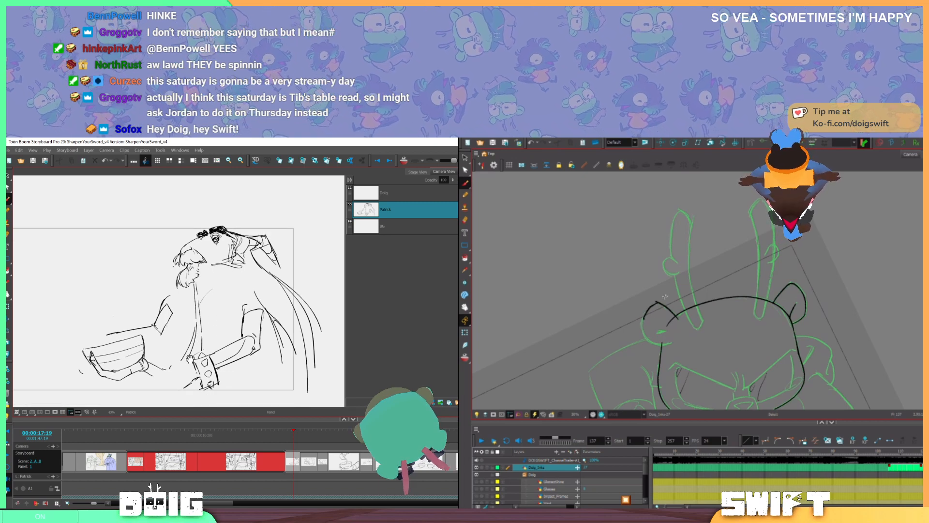
key(ctrl+z)
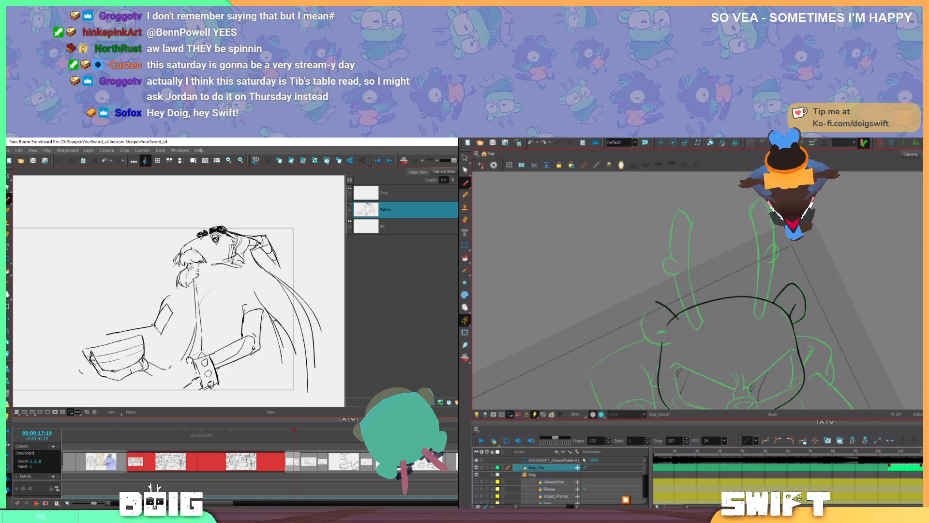
drag(190, 358, 188, 364)
drag(647, 310, 644, 336)
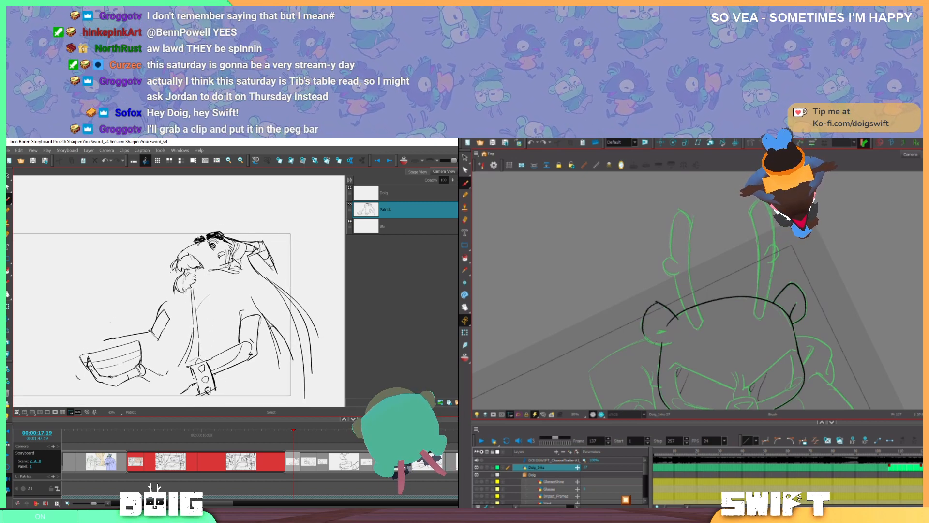
key(ctrl+z)
drag(680, 366, 649, 339)
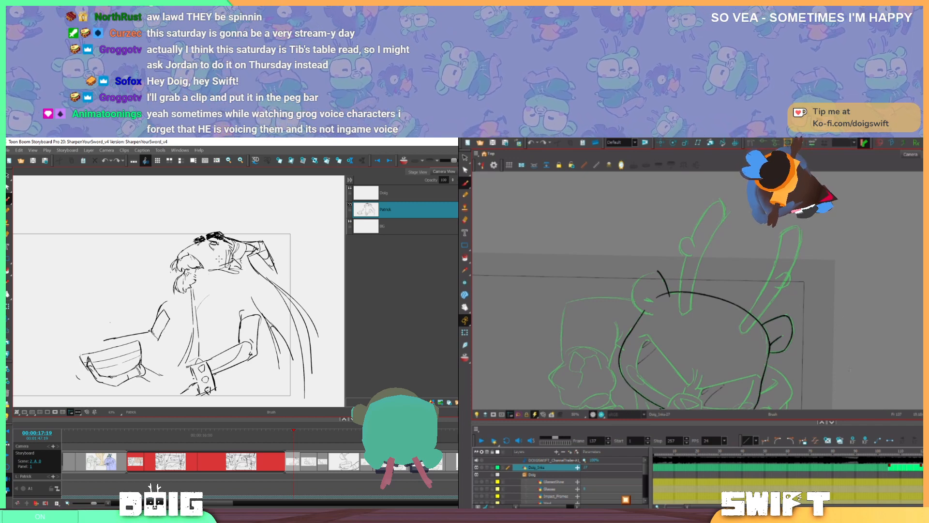
Erase the bowl's rim and redraw it as a clean slanted line joined to the bowl's inner edge
mouse_move(90, 367)
mouse_down()
mouse_move(78, 353)
mouse_move(99, 352)
mouse_up()
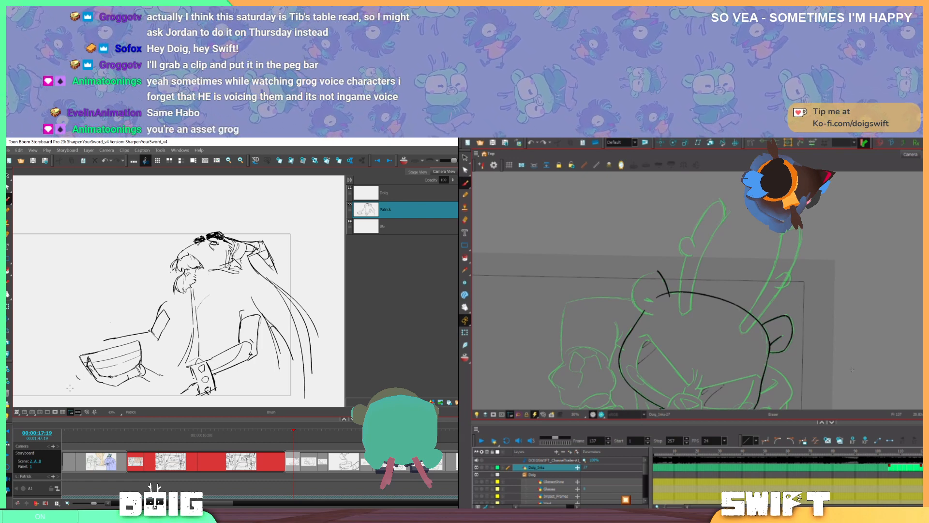
drag(81, 354, 137, 340)
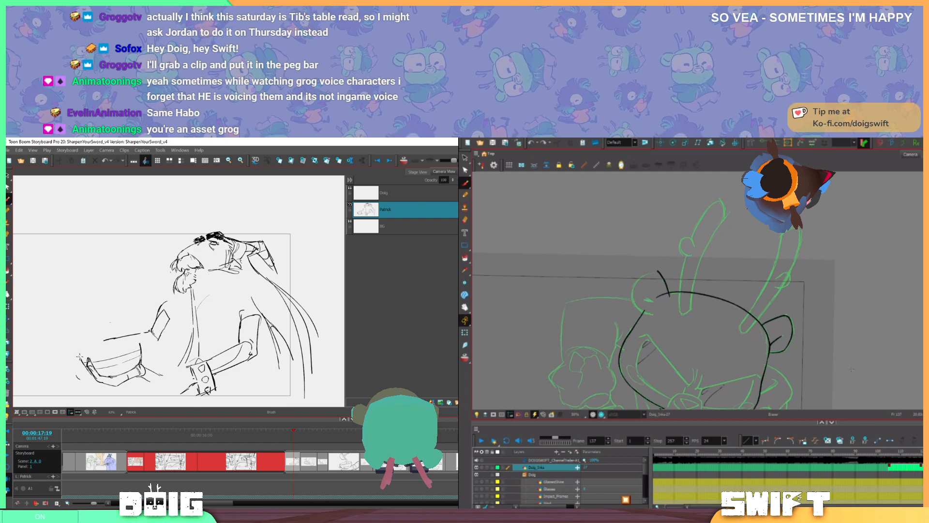
drag(79, 357, 140, 342)
mouse_move(80, 356)
mouse_down()
mouse_move(139, 337)
mouse_move(78, 356)
mouse_move(140, 342)
mouse_up()
key(ctrl+z)
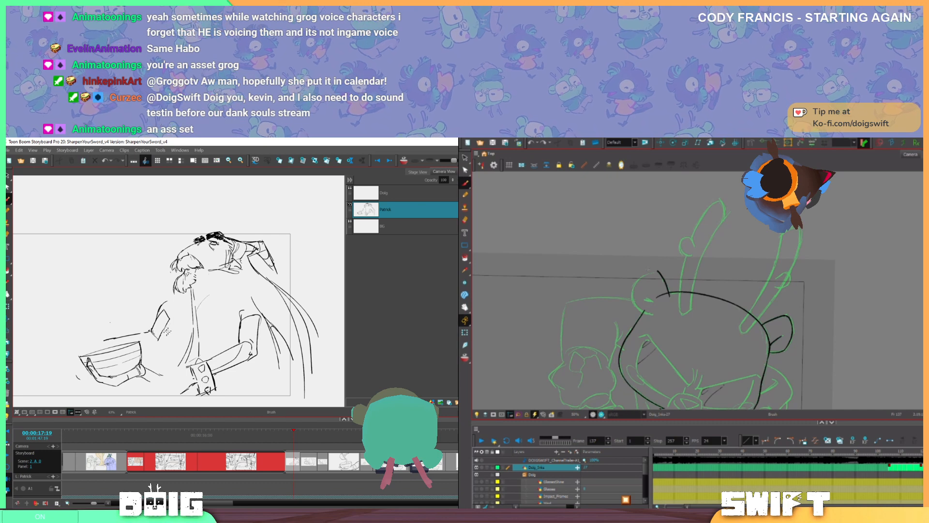
drag(141, 343, 137, 338)
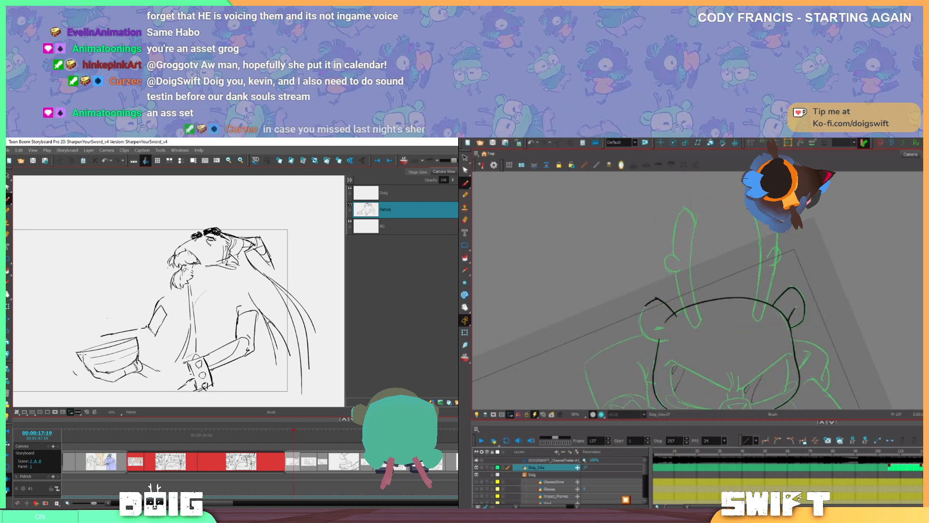
Clear the hand strokes overlapping the bowl's outer side and redraw the fingers gripping its inner end
mouse_move(88, 347)
mouse_down()
mouse_move(92, 380)
mouse_move(89, 364)
mouse_up()
key(alt+b)
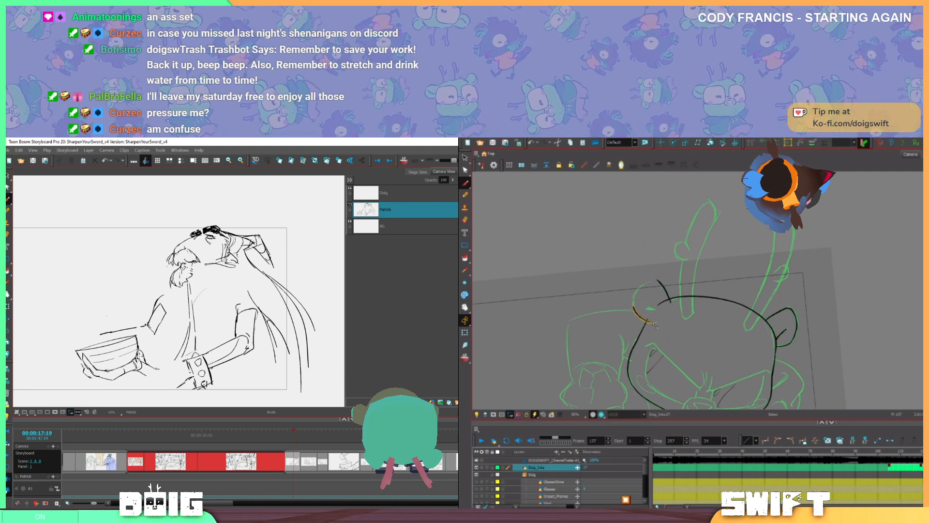
drag(140, 352, 143, 355)
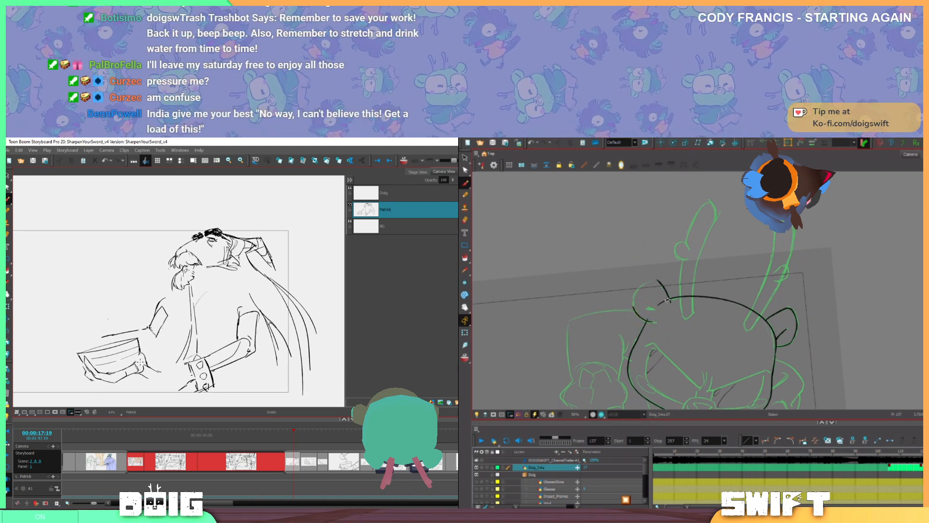
Ink the outer curve of the bear's second ear over the green rough, joining it to the head outline
key(ctrl+alt)
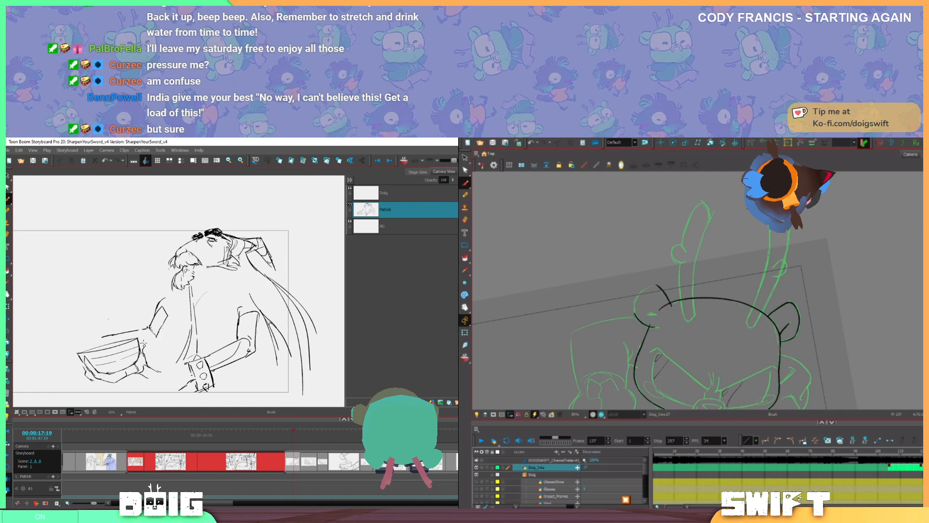
drag(143, 343, 137, 339)
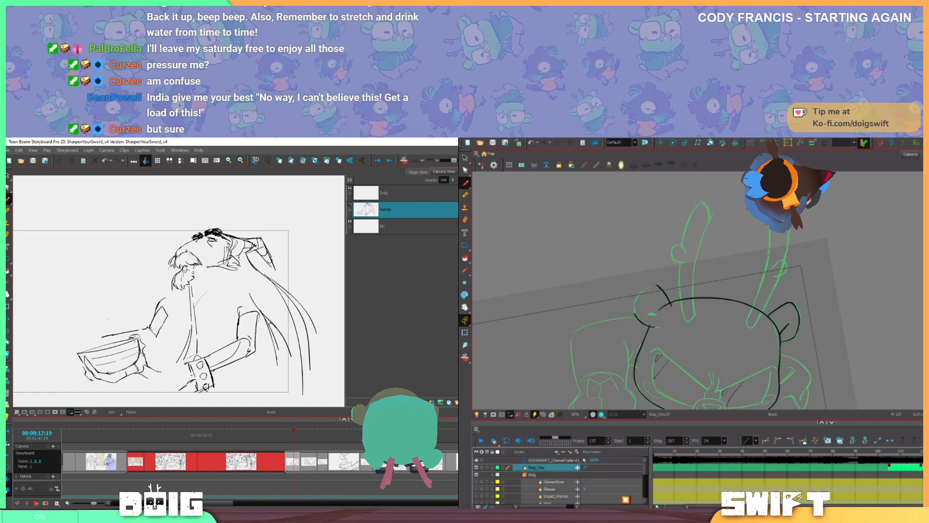
drag(650, 296, 656, 318)
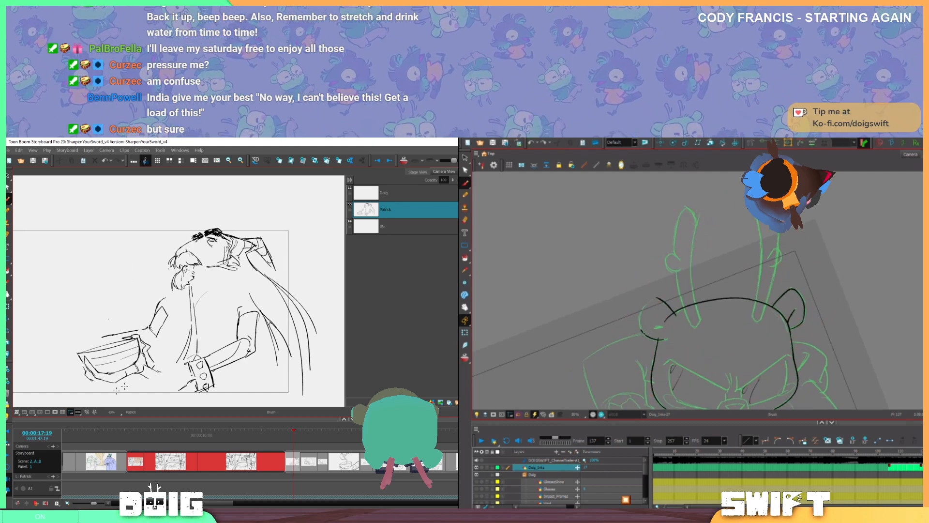
key(ctrl+z)
drag(641, 334, 644, 306)
key(ctrl+z)
key(ctrl+z)
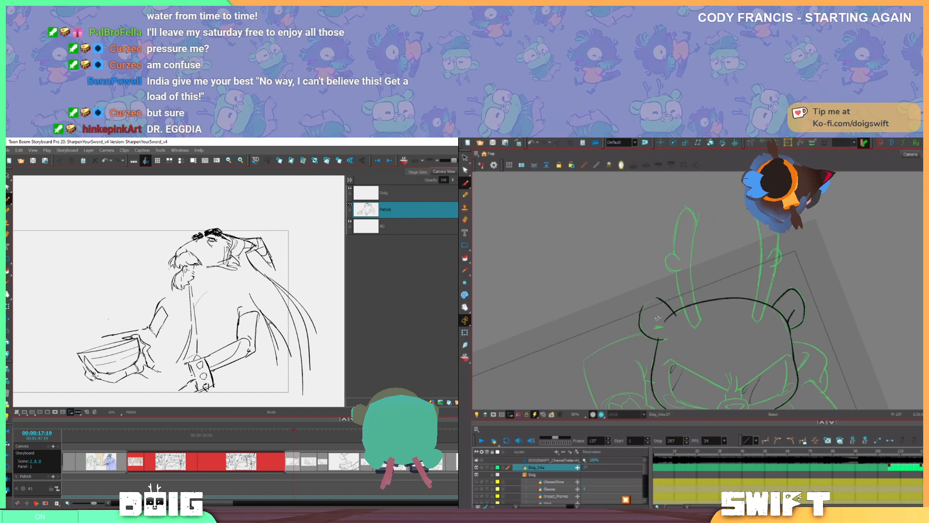
key(ctrl+z)
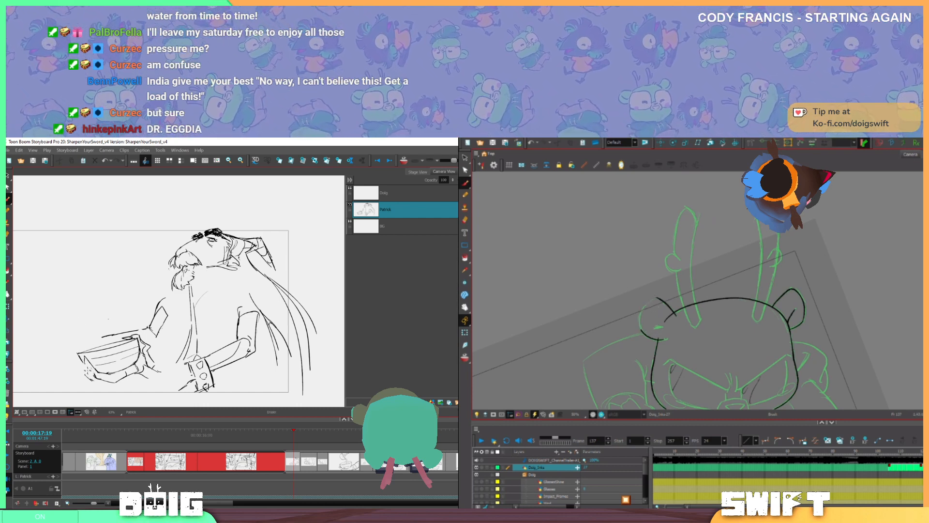
drag(642, 331, 640, 314)
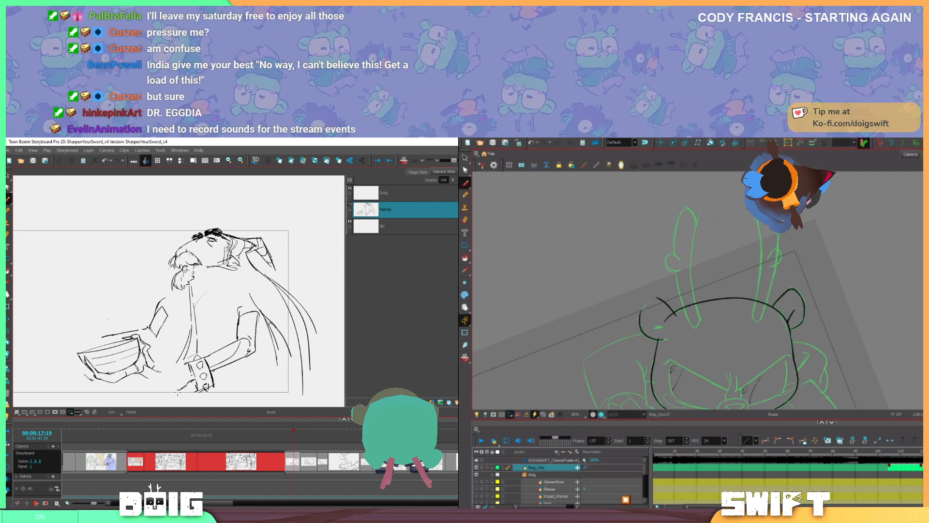
Draw the flared end of the forearm beyond the studded cuff and move the whole arm up and back toward the shoulder
mouse_move(177, 392)
mouse_down()
mouse_move(166, 373)
mouse_move(188, 362)
mouse_up()
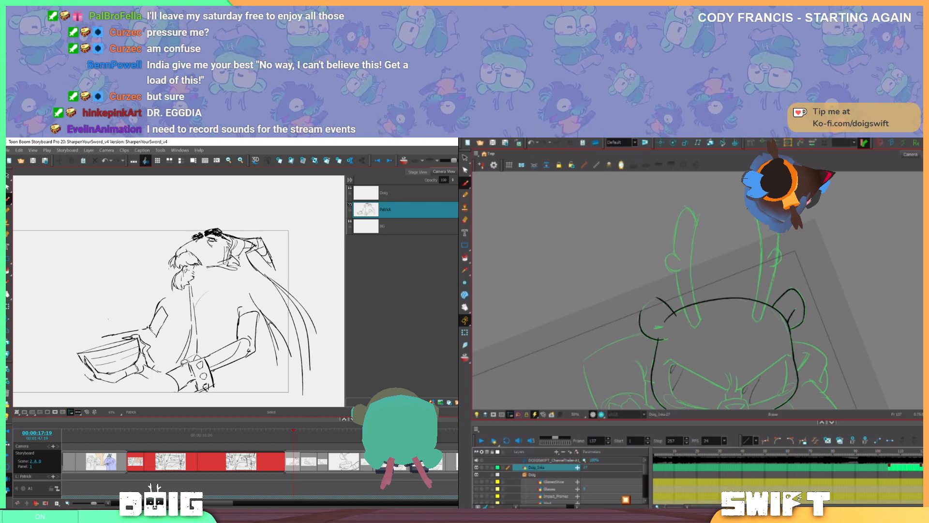
key(alt+s)
mouse_move(180, 363)
mouse_down()
mouse_move(168, 378)
mouse_move(189, 401)
mouse_move(224, 389)
mouse_move(230, 370)
mouse_move(256, 357)
mouse_move(263, 309)
mouse_move(238, 306)
mouse_move(171, 372)
mouse_up()
key(alt+b)
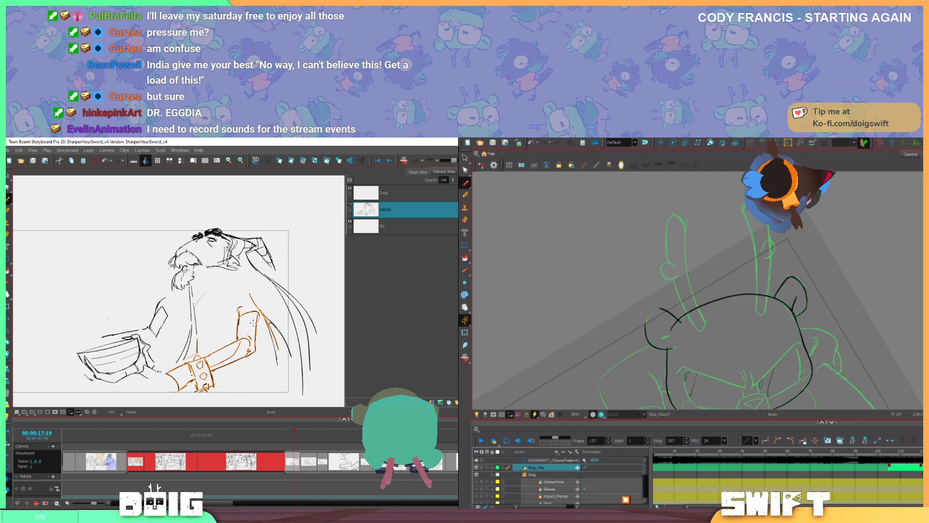
key(alt+s)
drag(247, 313, 304, 273)
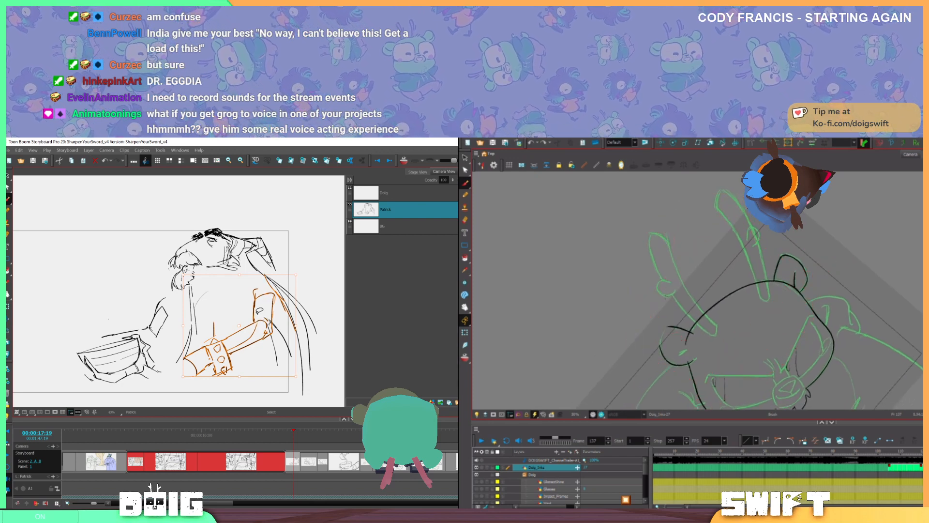
drag(254, 317, 255, 316)
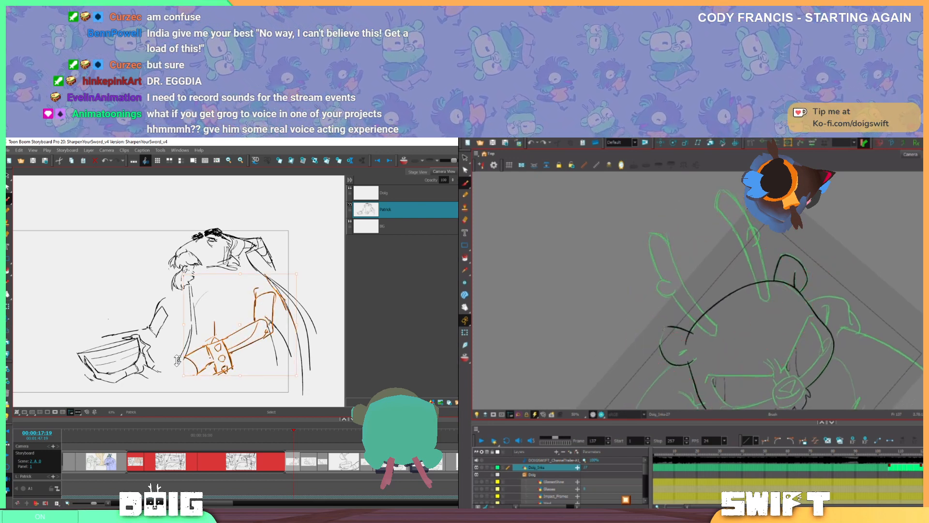
key(alt+b)
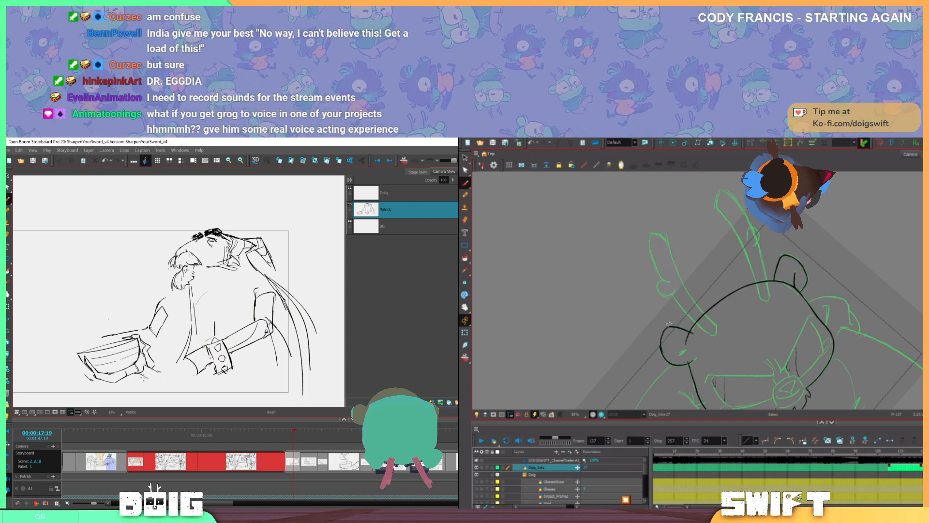
Draw a banded wrist cuff angling down from the hand that holds the bowl
mouse_move(141, 372)
mouse_down()
mouse_move(167, 394)
mouse_move(171, 380)
mouse_move(174, 395)
mouse_up()
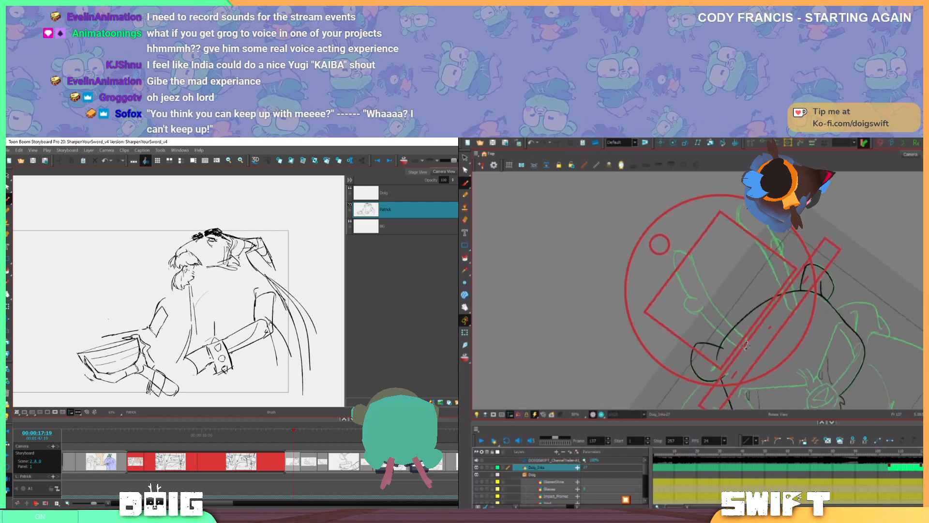
mouse_move(165, 373)
mouse_down()
mouse_move(167, 390)
mouse_move(153, 387)
mouse_up()
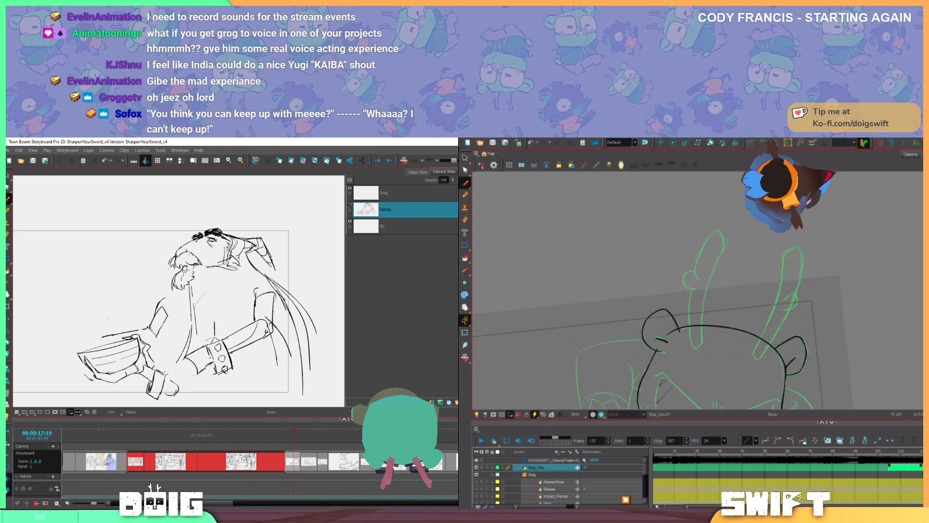
mouse_move(154, 370)
mouse_down()
mouse_move(168, 374)
mouse_move(167, 394)
mouse_move(182, 390)
mouse_up()
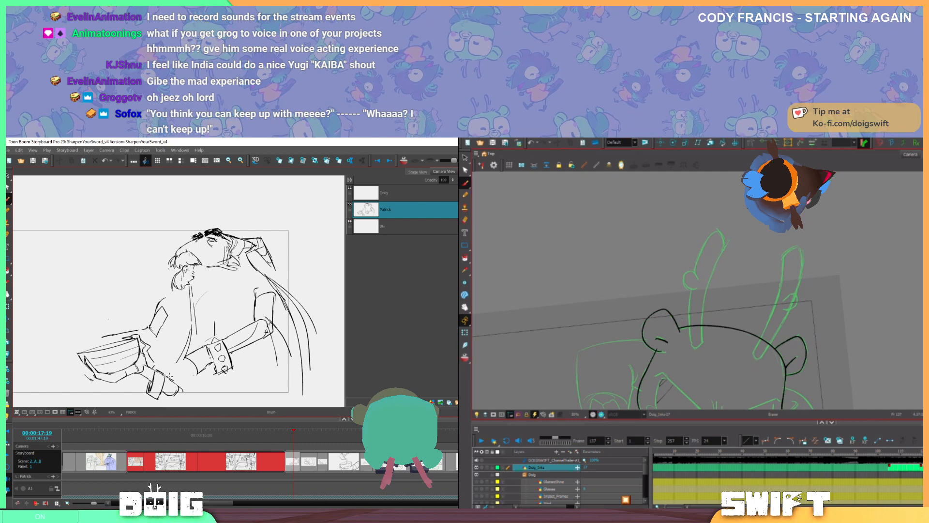
drag(682, 318, 673, 290)
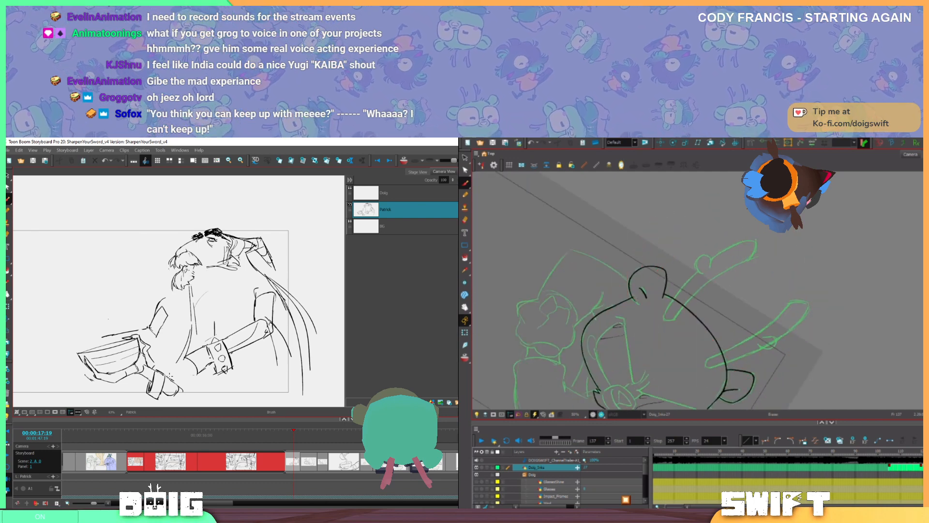
drag(725, 368, 779, 301)
drag(805, 358, 789, 342)
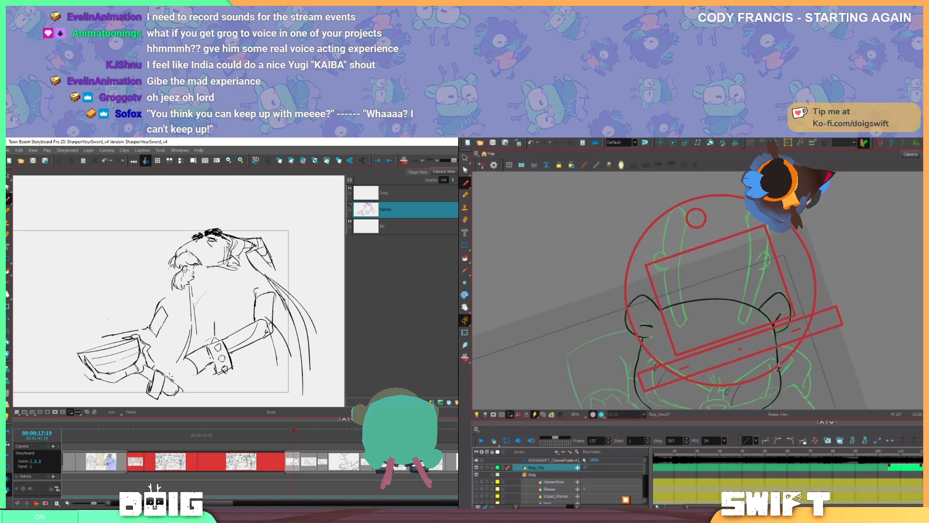
Extend the bowl arm past its cuff with a rounded end and erase the old arm line above the bowl
drag(180, 346, 151, 303)
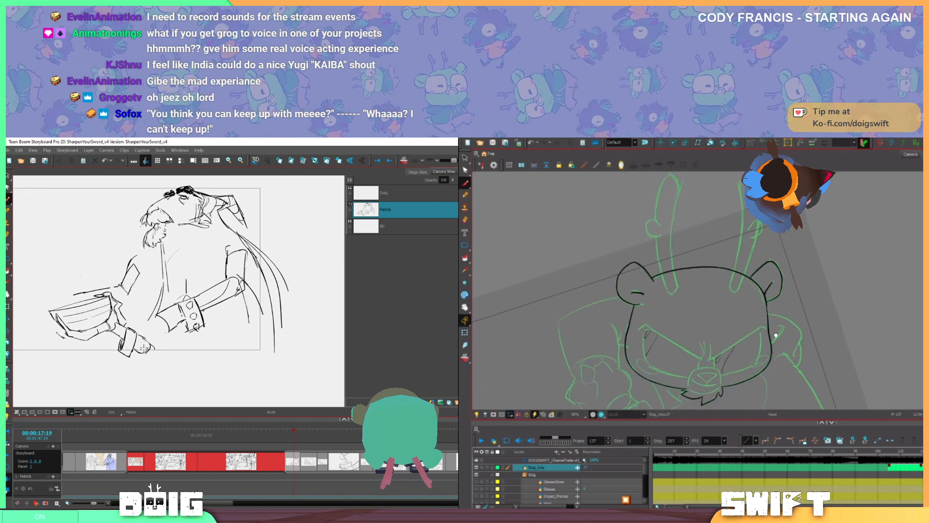
mouse_move(134, 350)
mouse_down()
mouse_move(151, 364)
mouse_move(163, 354)
mouse_up()
mouse_move(793, 326)
mouse_down()
mouse_move(785, 370)
mouse_move(796, 327)
mouse_move(808, 320)
mouse_move(822, 330)
mouse_move(807, 363)
mouse_up()
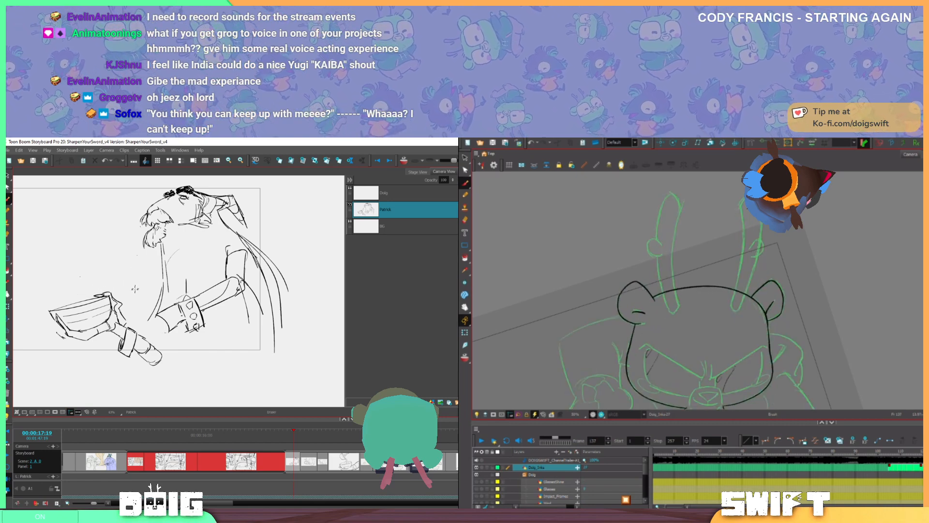
key(ctrl+z)
drag(75, 294, 112, 286)
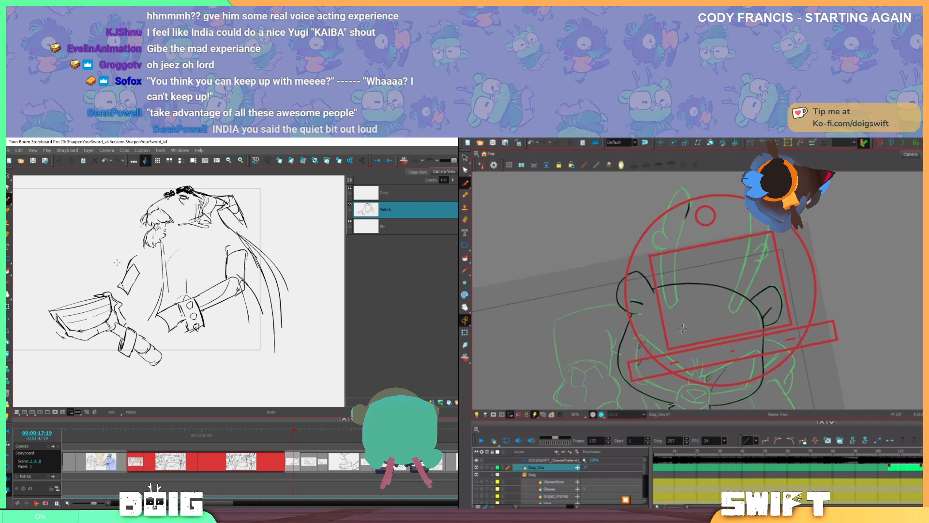
Select the detached upper-arm piece beside the chest and shift it closer to the torso
drag(115, 275, 144, 289)
mouse_move(121, 251)
mouse_down()
mouse_move(143, 290)
mouse_move(120, 252)
mouse_move(135, 265)
mouse_move(159, 246)
mouse_move(144, 269)
mouse_move(154, 263)
mouse_up()
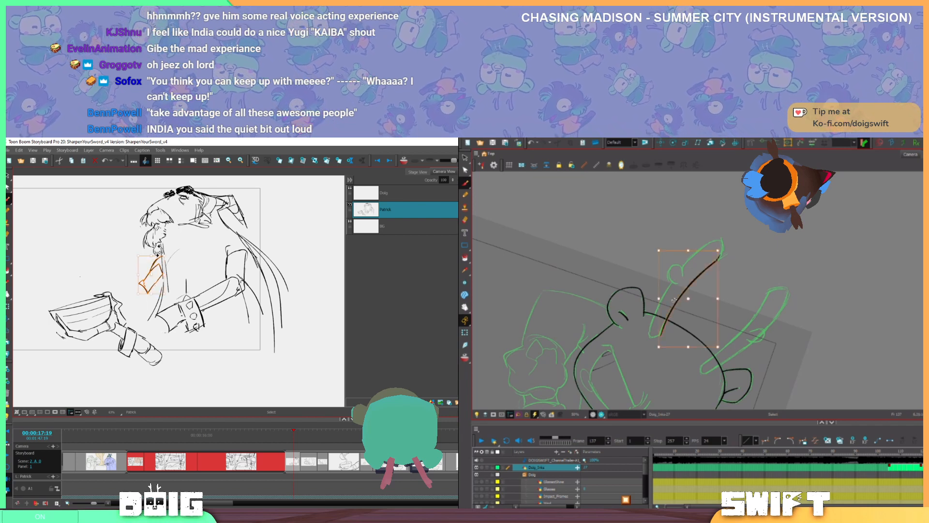
drag(683, 336, 711, 338)
key(alt+b)
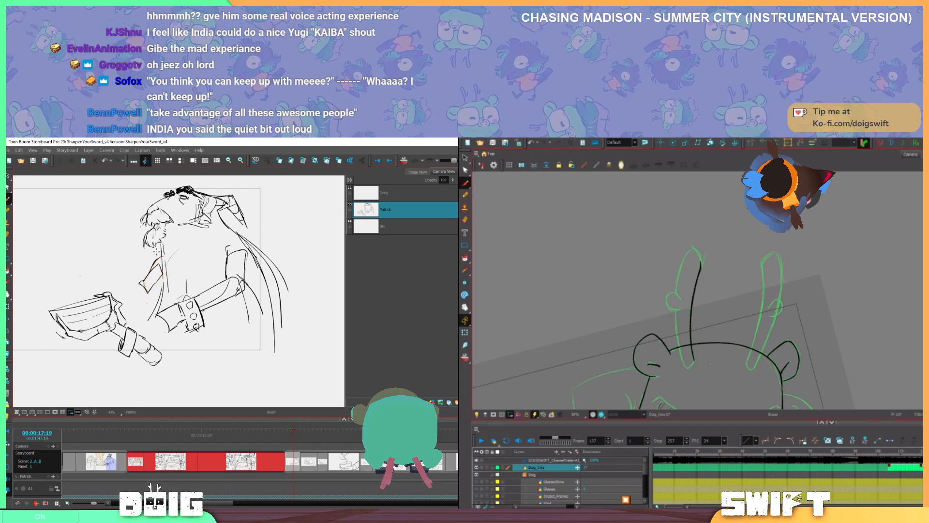
key(ctrl+z)
Ink the second side and rounded base of the bear's first antler, and nudge the upper-arm piece against the chest
drag(717, 357, 691, 348)
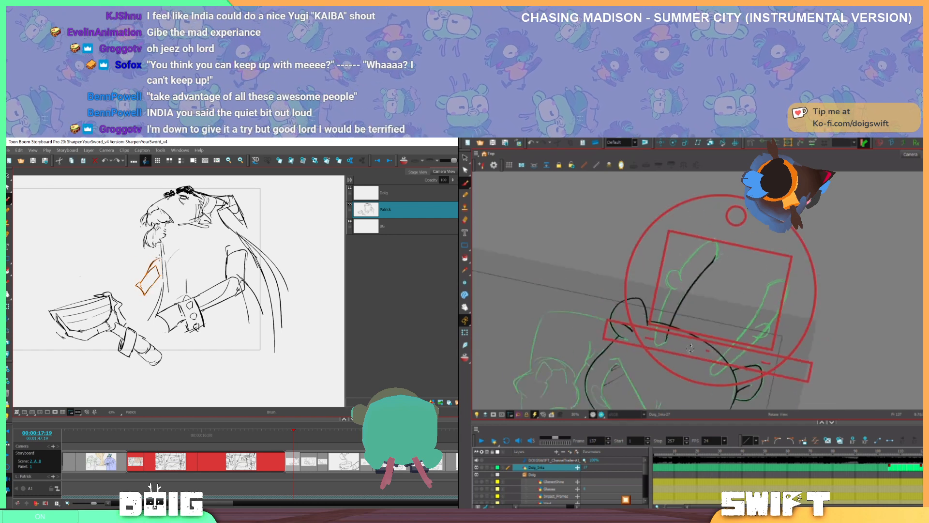
key(alt+s)
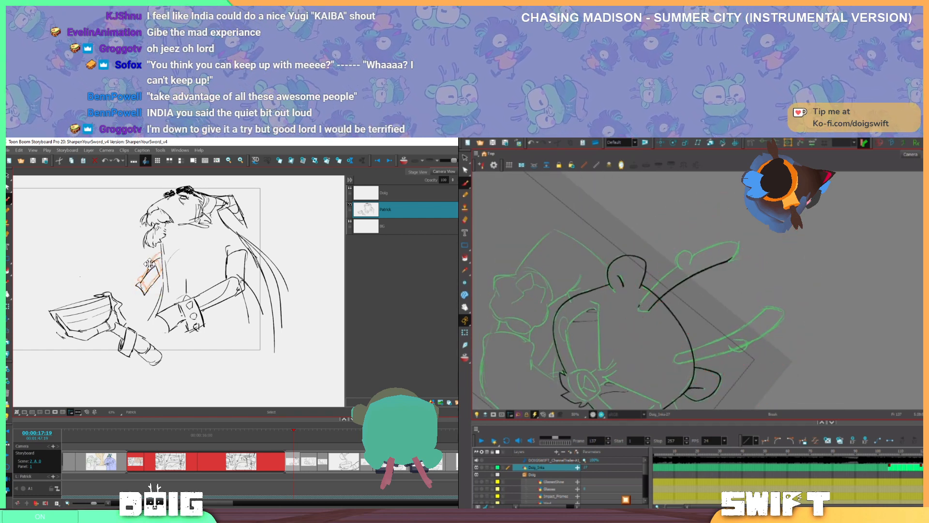
drag(639, 305, 682, 263)
key(ctrl+z)
drag(640, 305, 683, 263)
key(alt+s)
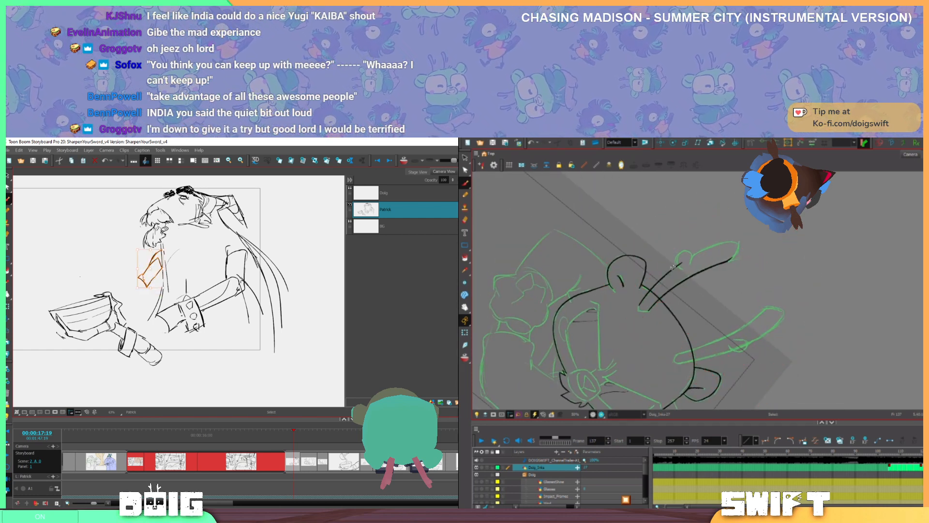
drag(145, 268, 152, 271)
drag(640, 305, 681, 346)
Erase the upper-arm piece's lines where they overlap the character's chest outline
key(alt+e)
drag(169, 254, 166, 273)
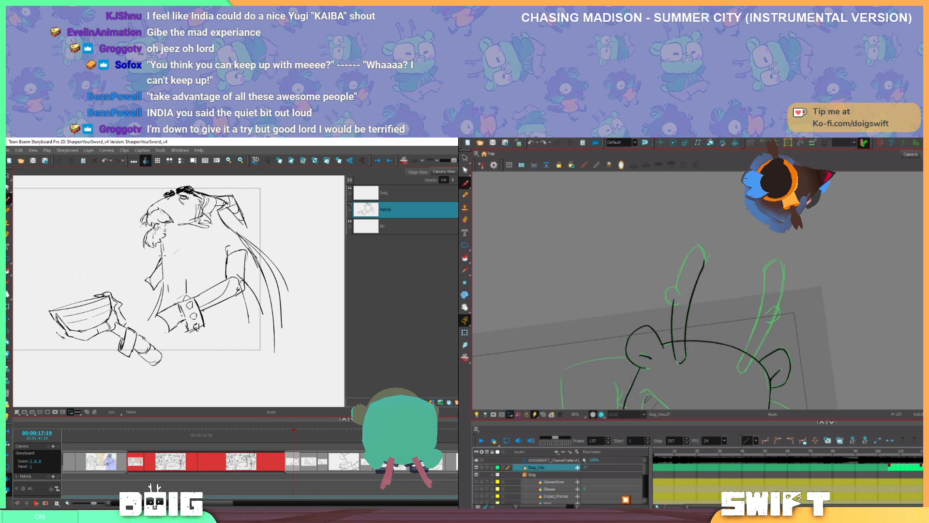
key(ctrl+z)
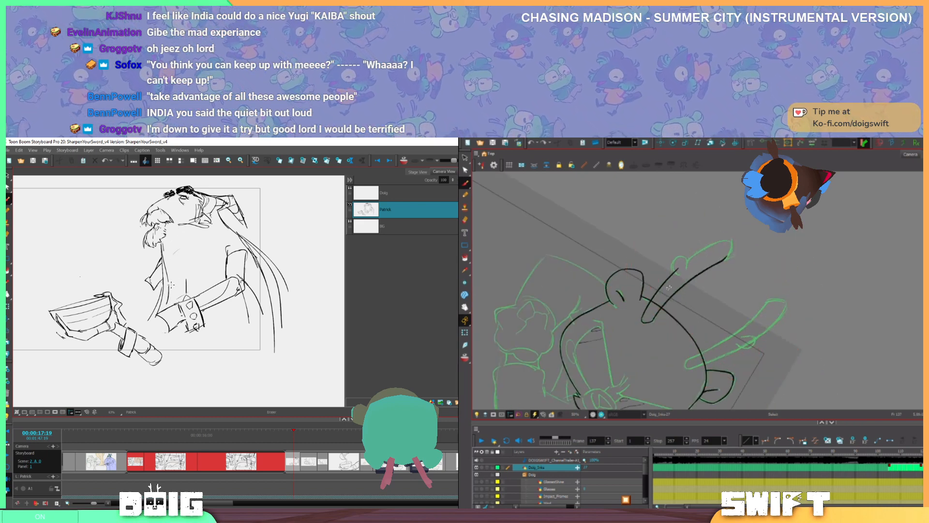
key(space)
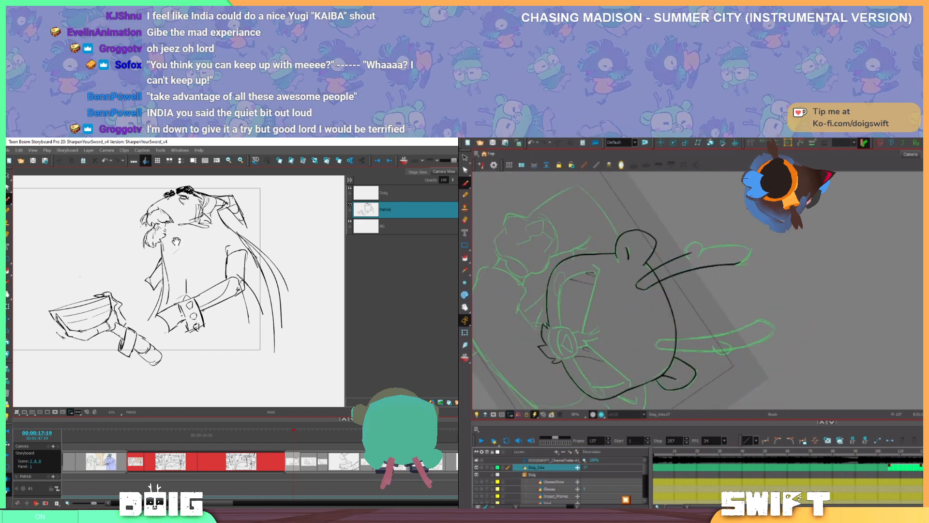
drag(175, 241, 176, 248)
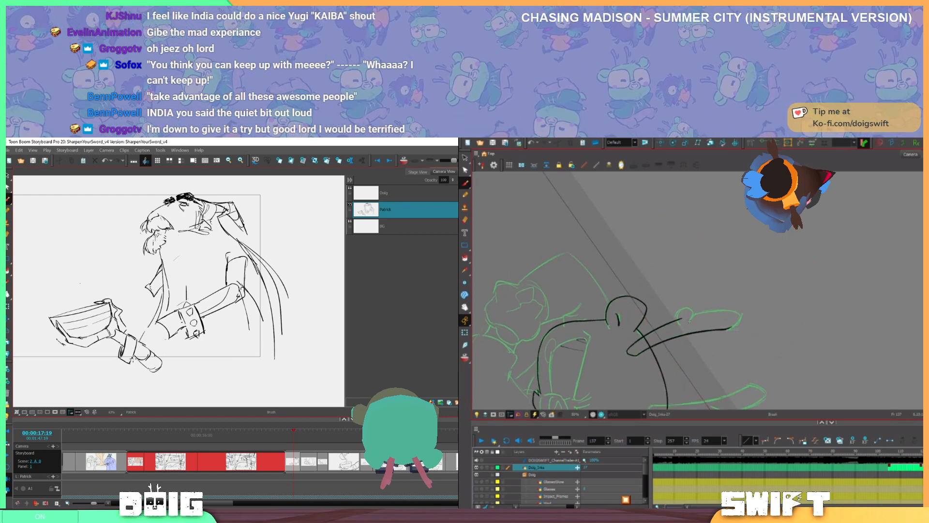
Draw a curved line across the bowl arm below its cuff and rework the chest line beneath the beard
drag(133, 357, 131, 384)
drag(219, 305, 217, 315)
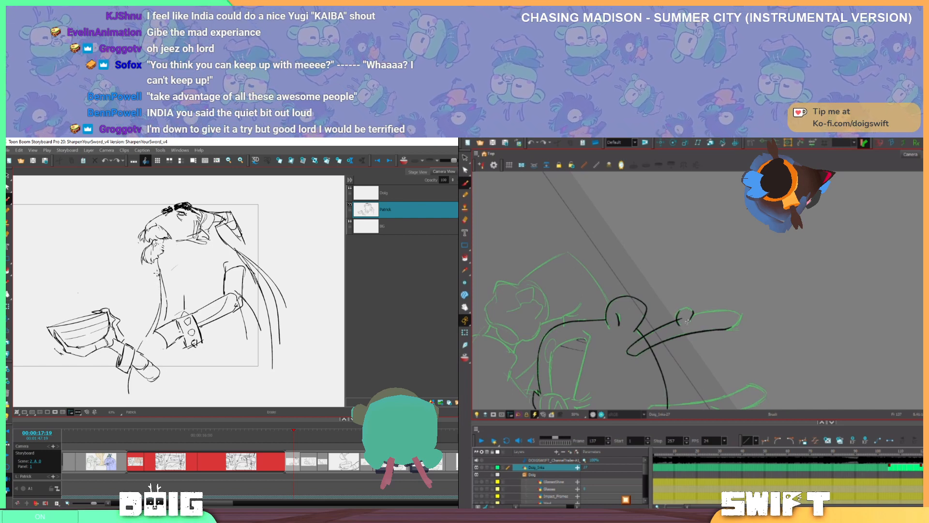
drag(157, 273, 161, 306)
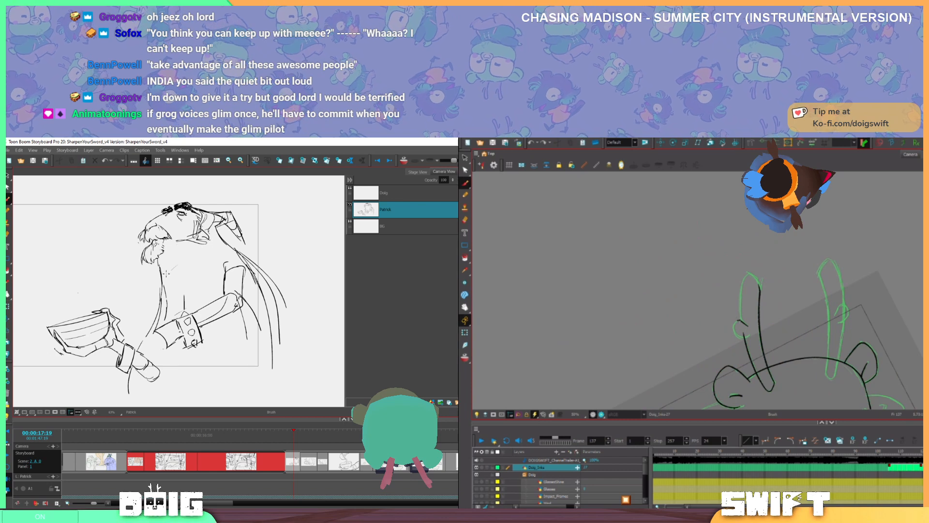
Add a long outer strand behind the character's back and sketch the collar line from the chest up toward the neck
key(space)
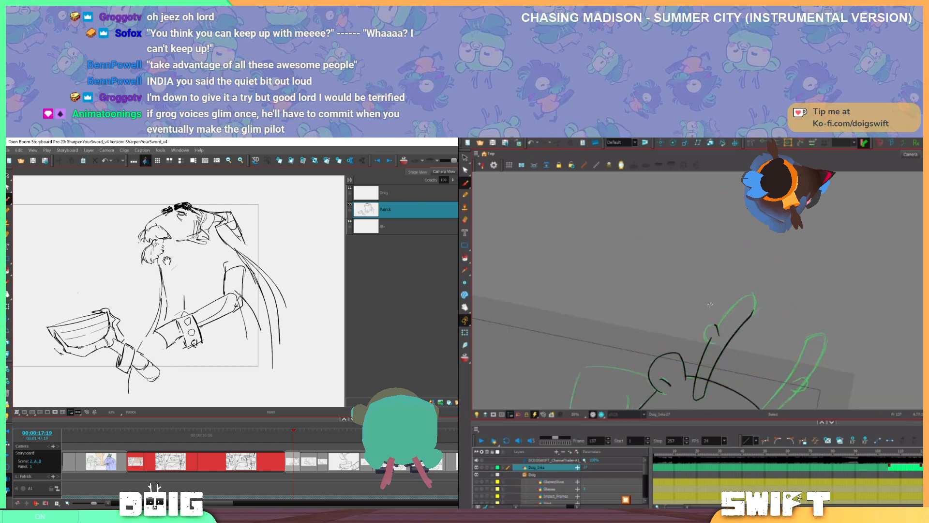
drag(283, 296, 296, 353)
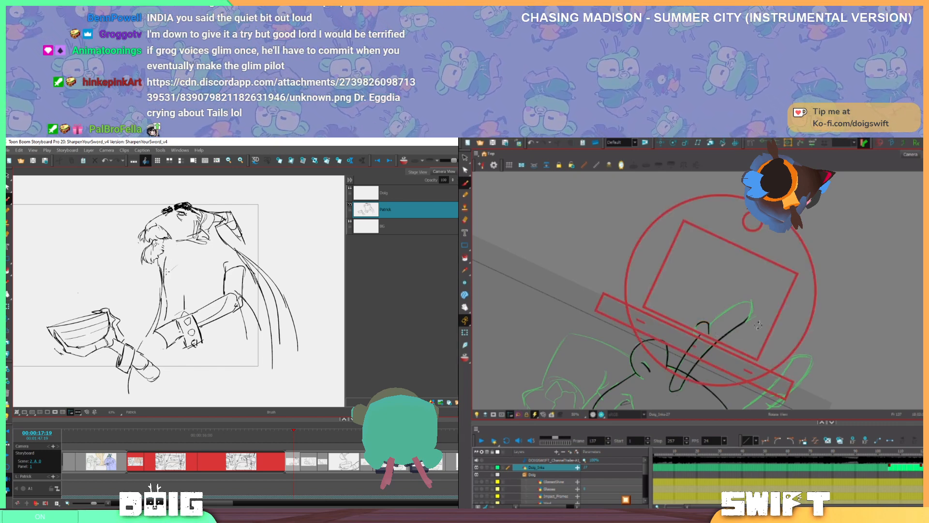
drag(167, 265, 198, 244)
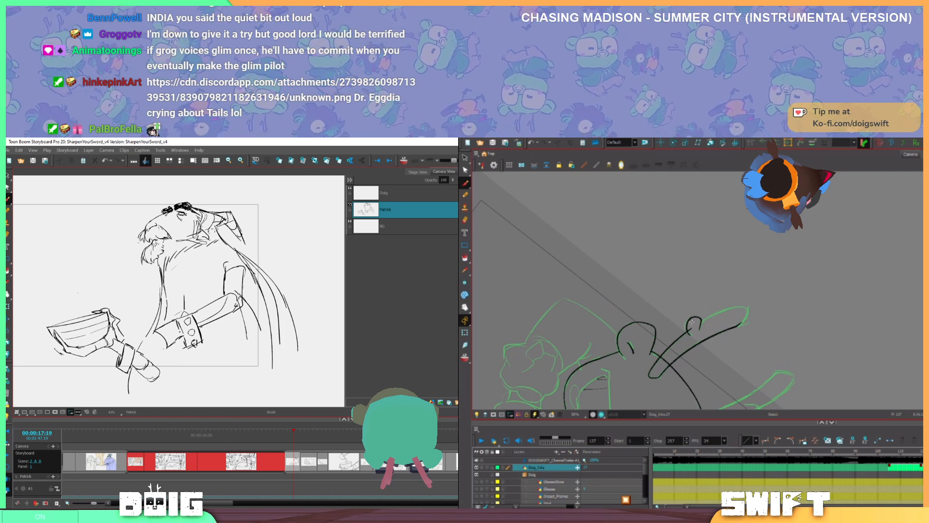
Ink the side of the bear's first antler from its small knob up toward the tip over the green rough
click(692, 325)
click(706, 337)
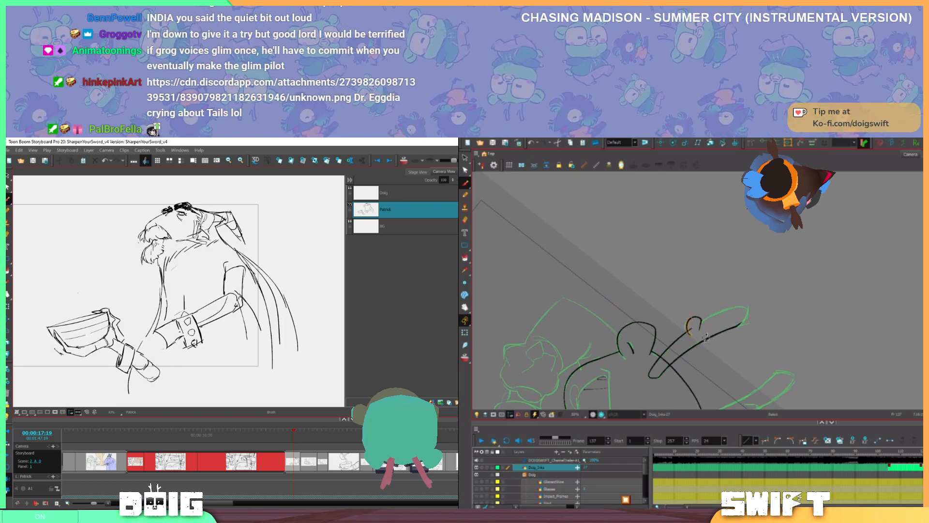
mouse_move(715, 361)
mouse_down()
mouse_move(776, 355)
mouse_move(716, 387)
mouse_up()
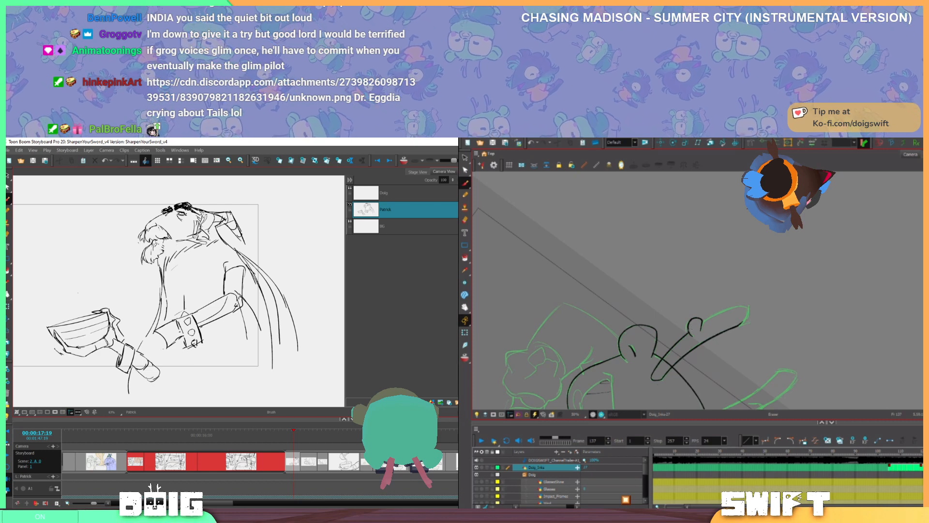
drag(700, 343, 714, 374)
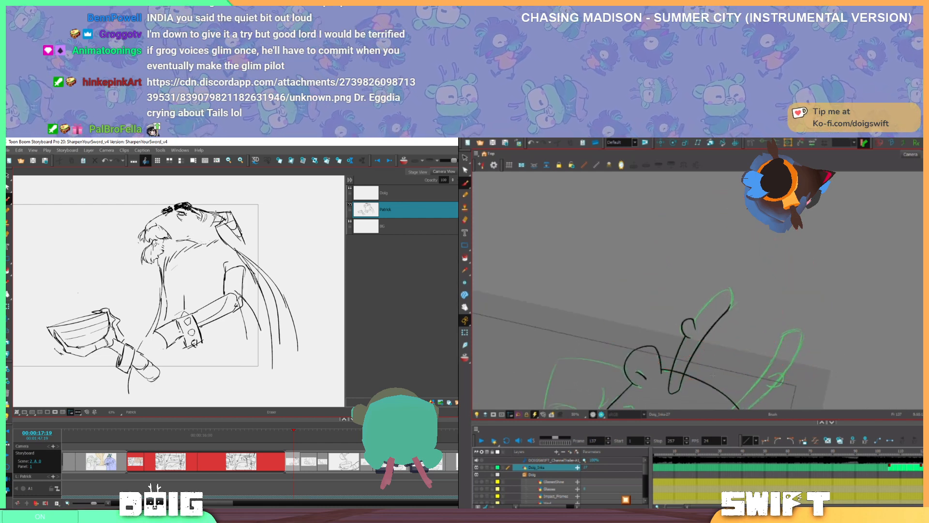
mouse_move(723, 305)
mouse_down()
mouse_move(702, 326)
mouse_move(707, 307)
mouse_move(719, 317)
mouse_move(730, 301)
mouse_move(736, 310)
mouse_up()
drag(753, 366, 761, 332)
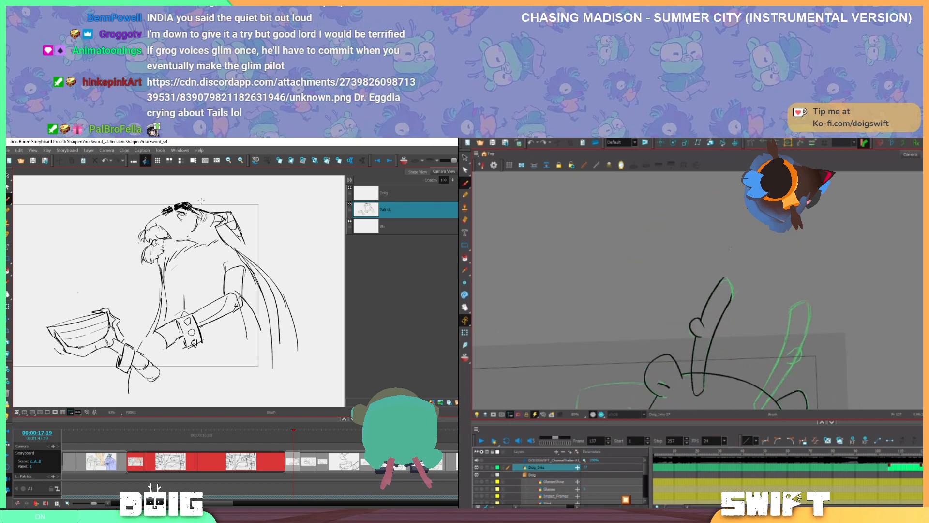
key(ctrl+z)
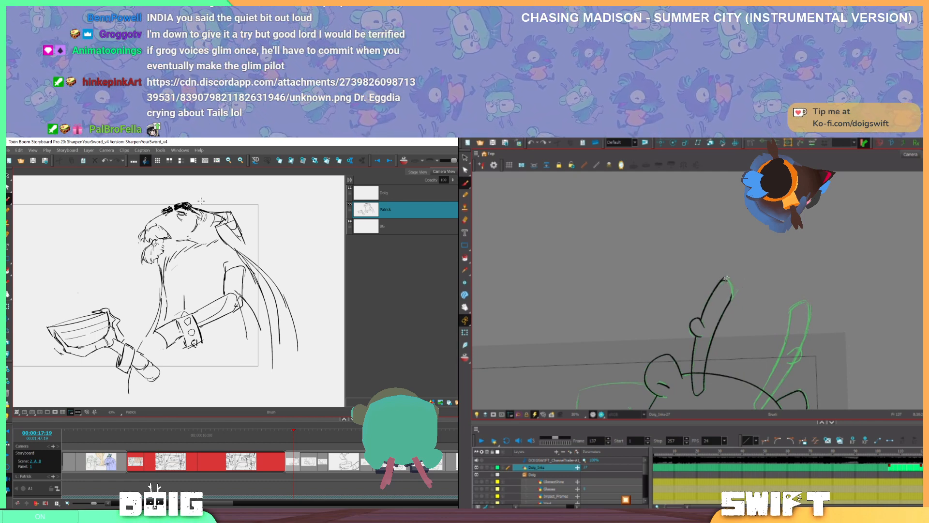
Ink the rounded tip of the bear's first antler so its two sides join
mouse_move(224, 233)
mouse_down()
mouse_move(209, 232)
mouse_move(203, 248)
mouse_up()
key(ctrl+z)
drag(735, 281, 701, 279)
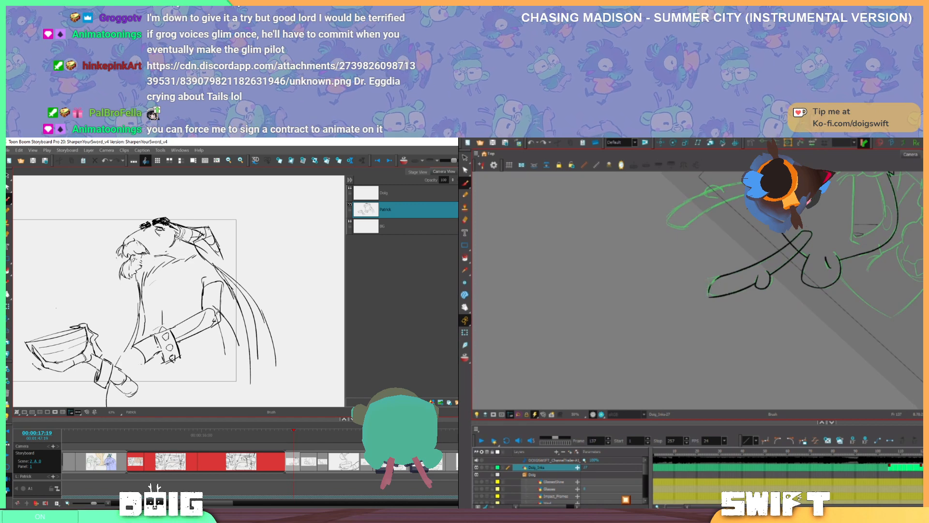
drag(709, 285, 722, 275)
key(ctrl+z)
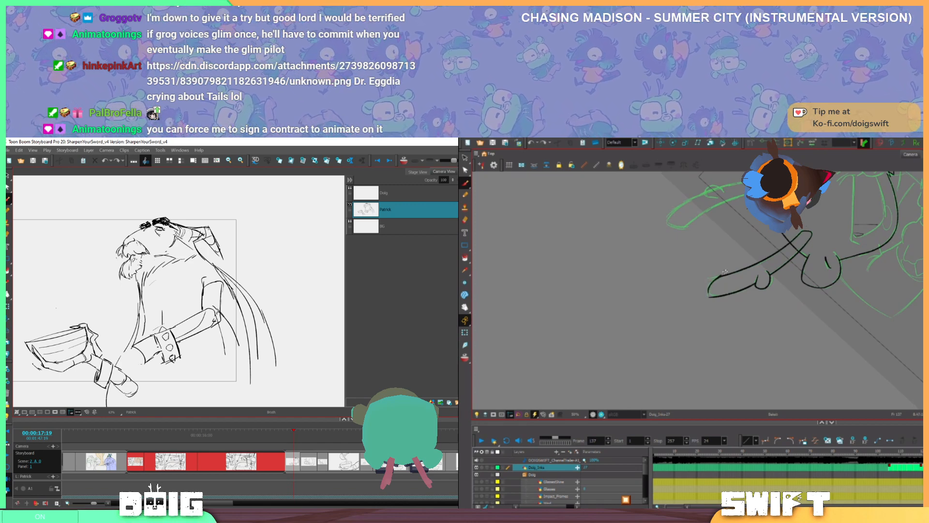
key(alt+b)
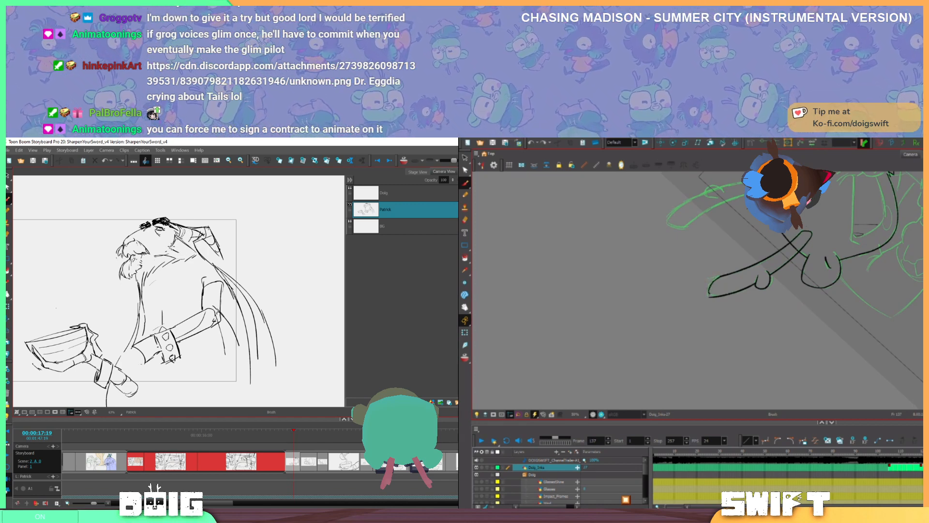
drag(692, 293, 721, 281)
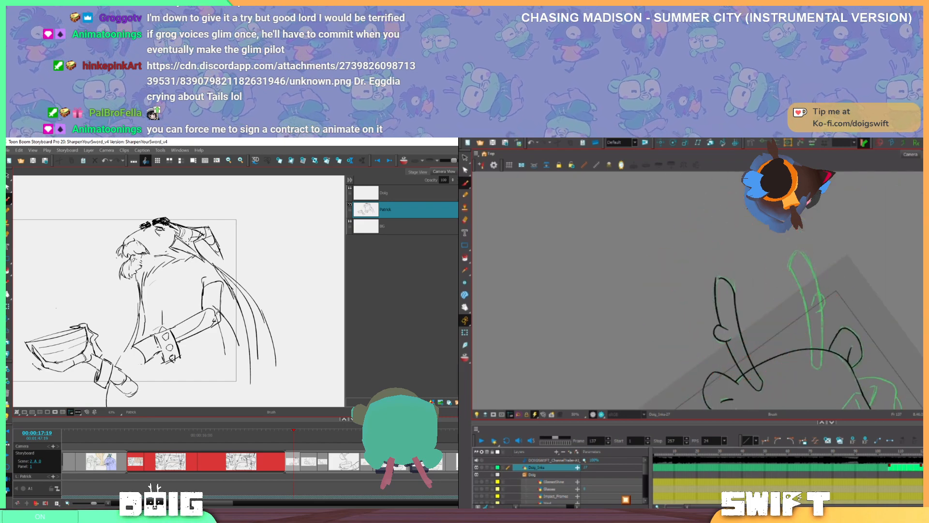
key(ctrl+z)
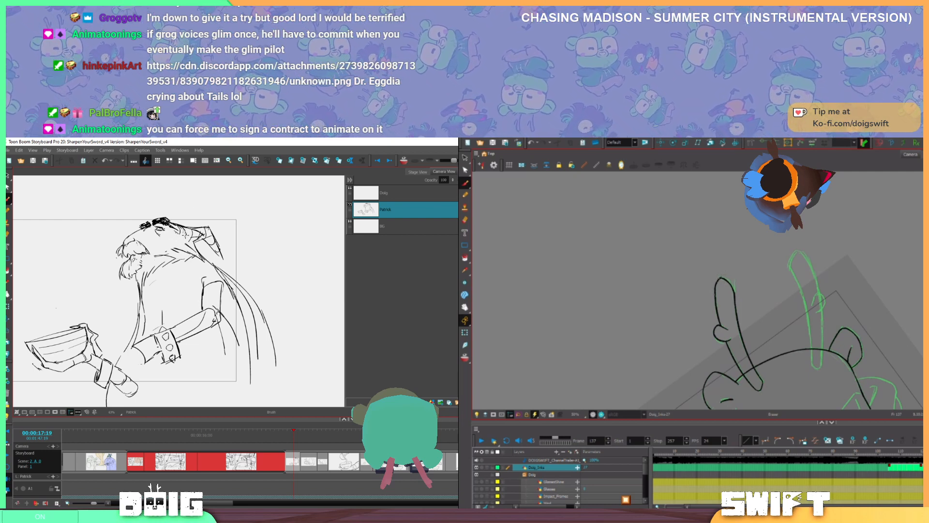
Erase the old lines of the banded piece behind the character's head and redraw it with a curved outline
mouse_move(202, 236)
mouse_down()
mouse_move(210, 228)
mouse_move(203, 235)
mouse_up()
key(e)
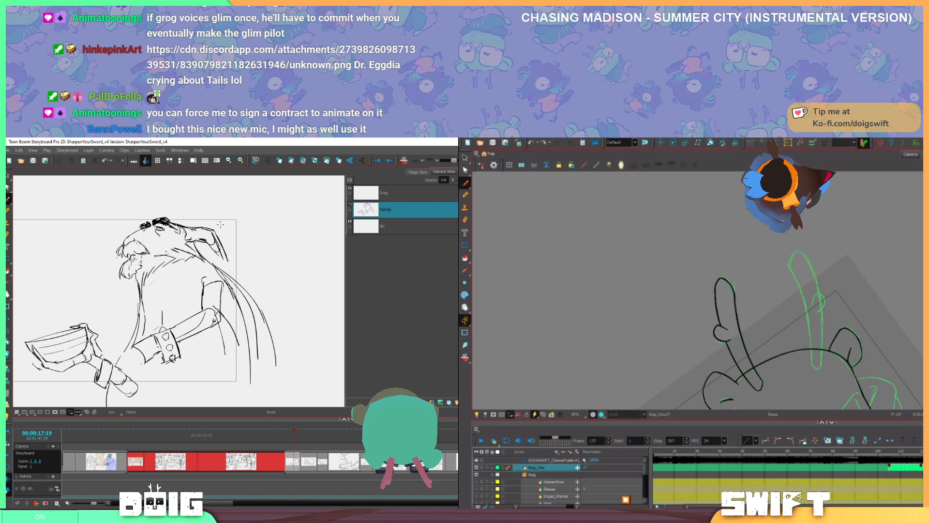
mouse_move(198, 225)
mouse_down()
mouse_move(218, 222)
mouse_move(233, 260)
mouse_move(202, 237)
mouse_move(211, 228)
mouse_move(235, 262)
mouse_move(224, 231)
mouse_move(225, 240)
mouse_up()
key(e)
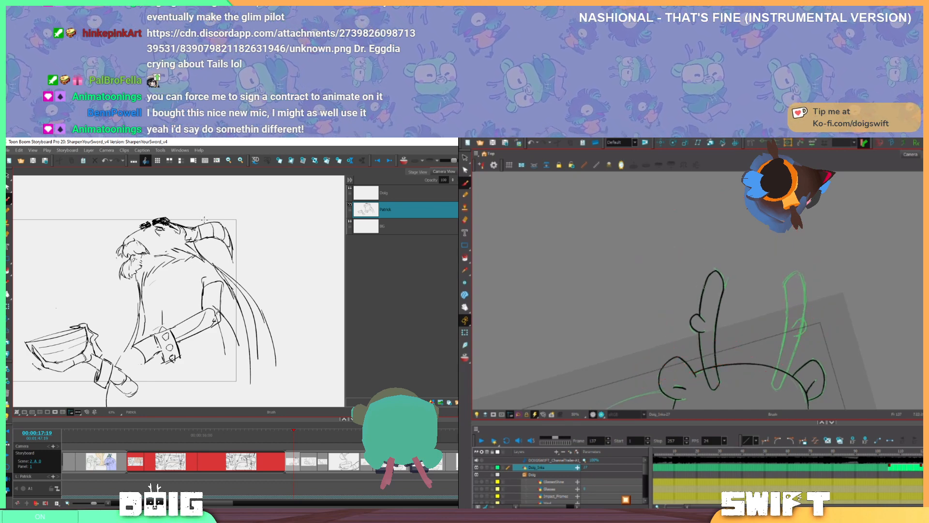
key(alt+e)
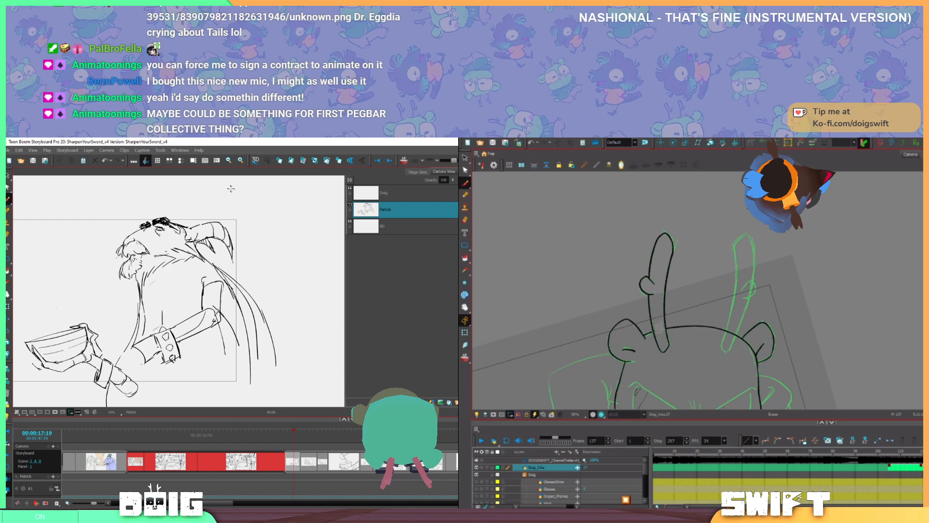
Draw a clenched fist at the end of the cuffed forearm, and try a line along the second antler's inner edge
drag(164, 351, 179, 347)
key(alt+e)
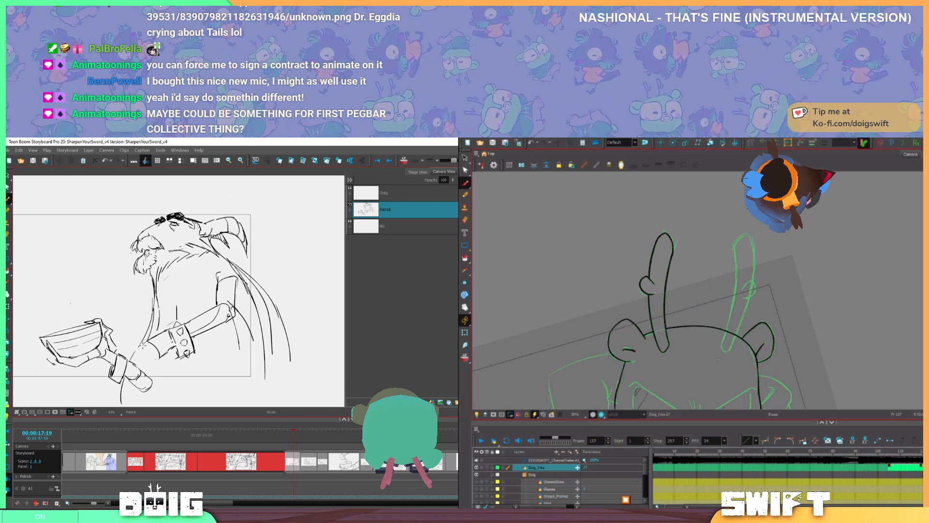
drag(146, 341, 139, 351)
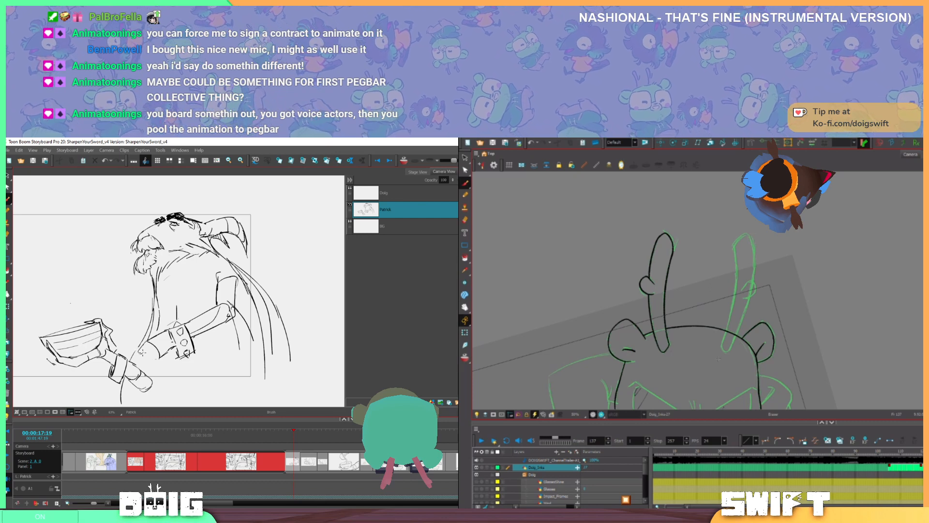
drag(140, 349, 150, 359)
mouse_move(780, 280)
mouse_down()
mouse_move(778, 268)
mouse_move(736, 251)
mouse_move(788, 250)
mouse_up()
drag(151, 357, 158, 362)
drag(771, 274, 775, 282)
mouse_move(151, 362)
mouse_down()
mouse_move(161, 343)
mouse_move(148, 338)
mouse_move(136, 349)
mouse_move(158, 334)
mouse_up()
key(e)
key(b)
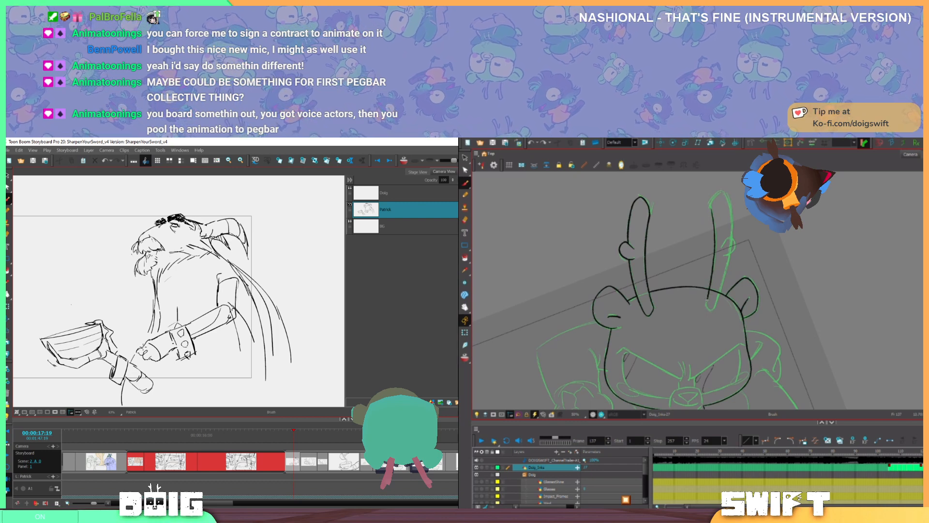
drag(146, 344, 160, 335)
Extend the long robe lines hanging down behind the character's elbow
drag(208, 305, 206, 307)
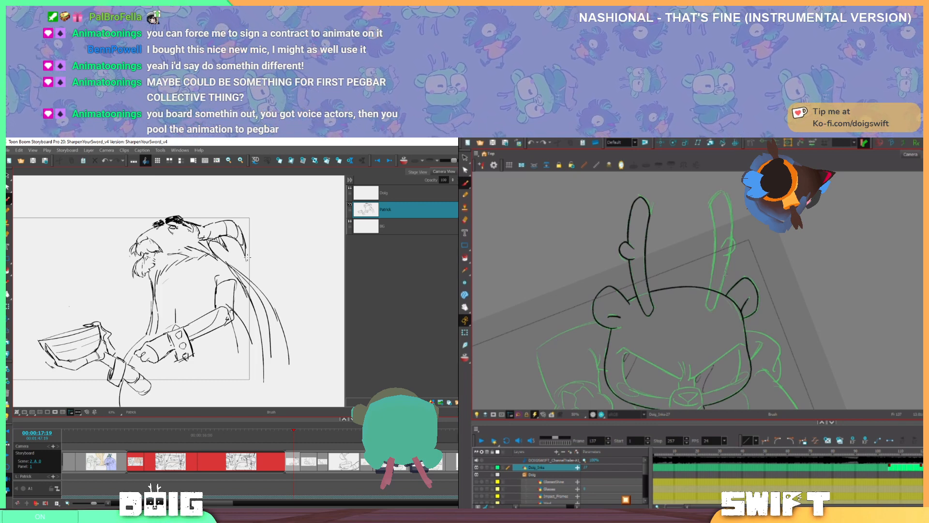
mouse_move(243, 353)
mouse_down()
mouse_move(235, 332)
mouse_move(231, 376)
mouse_up()
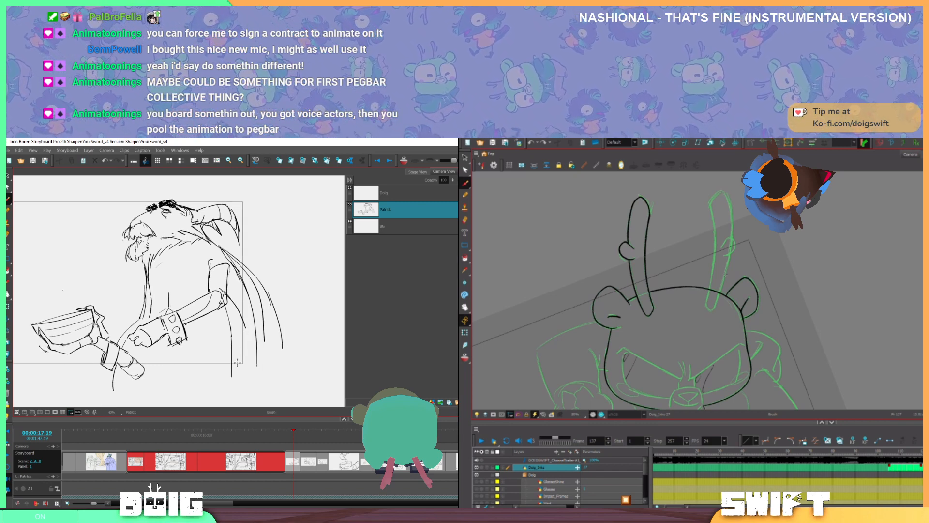
drag(246, 326, 254, 367)
Erase and redraw the shoulder and upper-arm lines so the sleeve runs down into the bent elbow
key(alt+e)
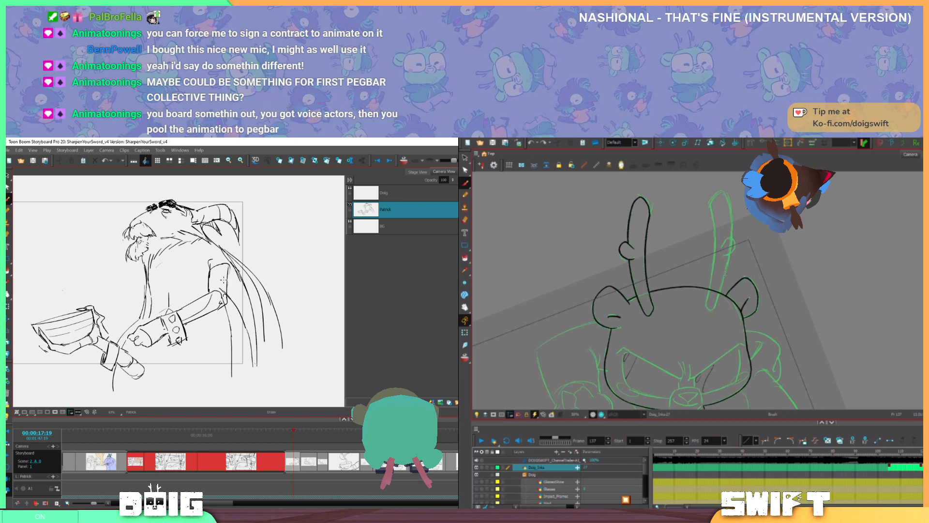
drag(219, 291, 223, 291)
key(alt+b)
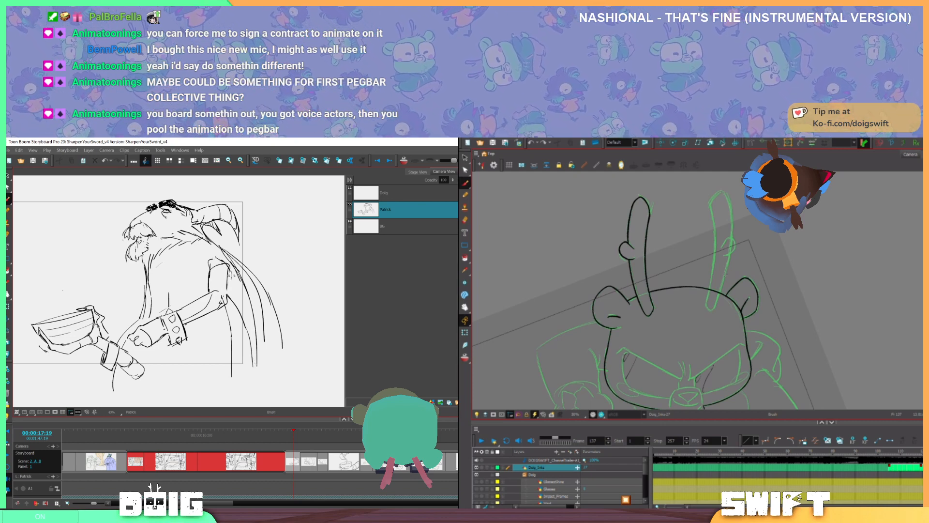
key(alt+e)
key(alt+b)
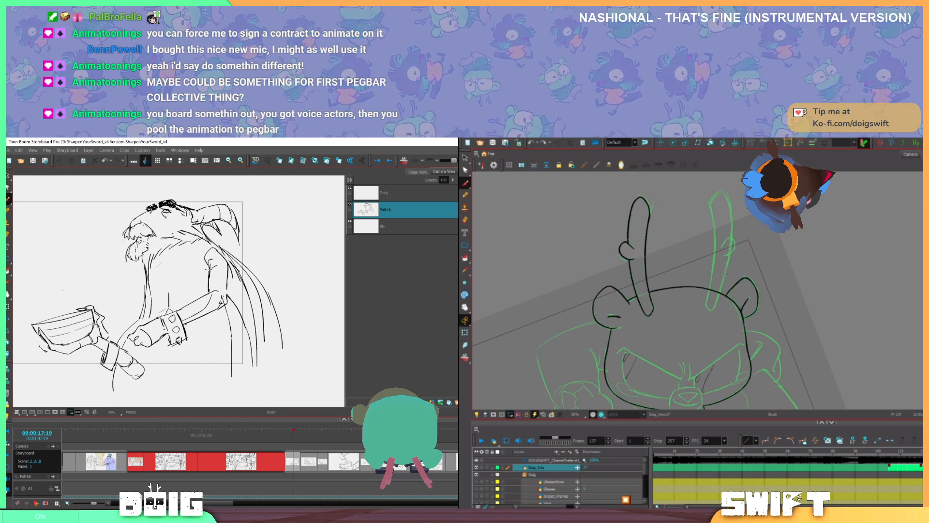
key(alt+e)
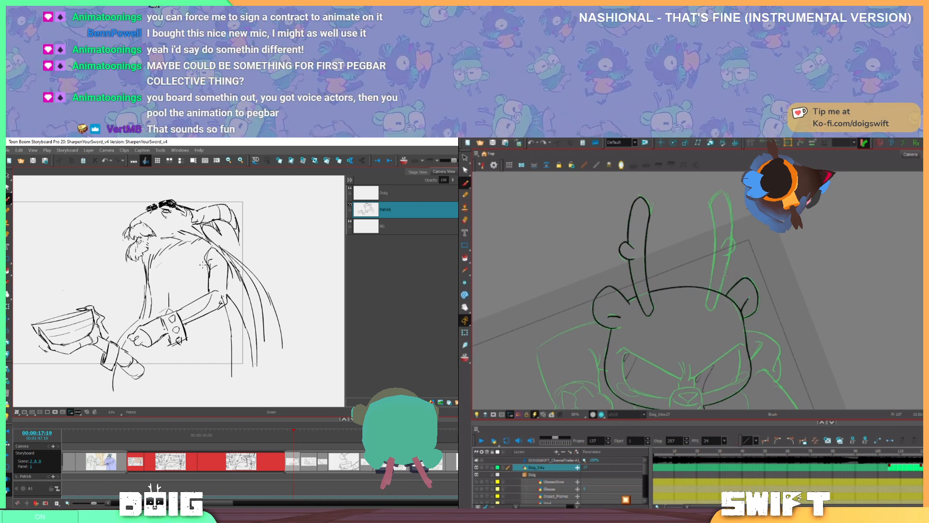
key(alt+b)
drag(202, 265, 212, 248)
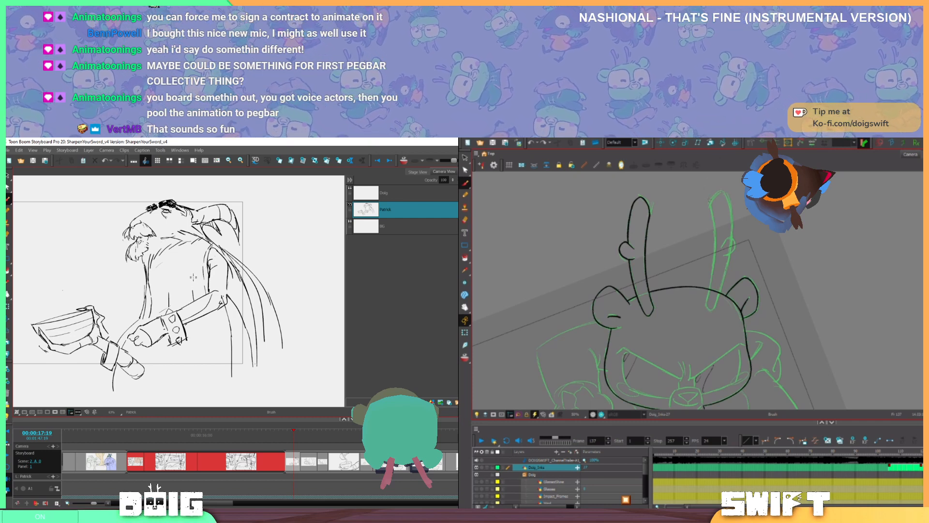
Draw fold lines on the robe beside the upper arm and down below the forearm
mouse_move(196, 262)
mouse_down()
mouse_move(220, 259)
mouse_move(200, 242)
mouse_up()
drag(182, 292, 191, 314)
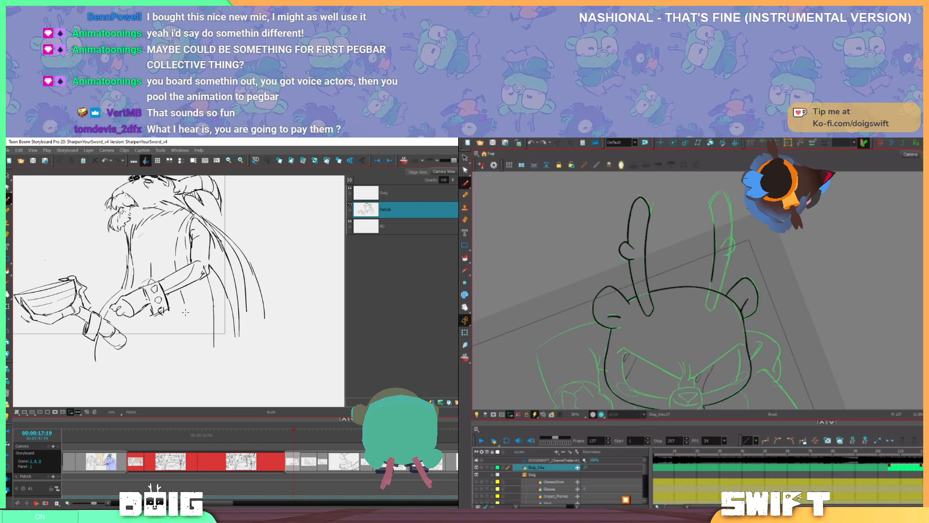
drag(185, 304, 192, 324)
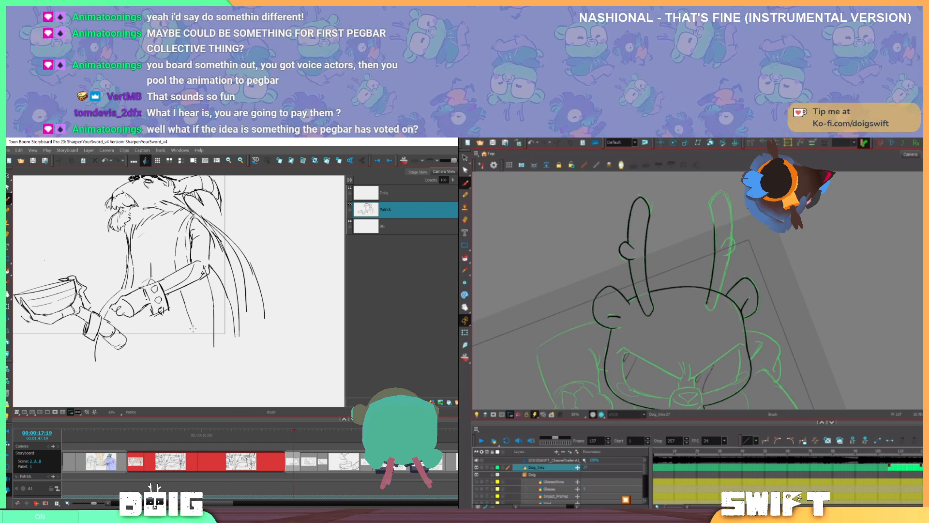
key(ctrl+z)
drag(180, 289, 193, 326)
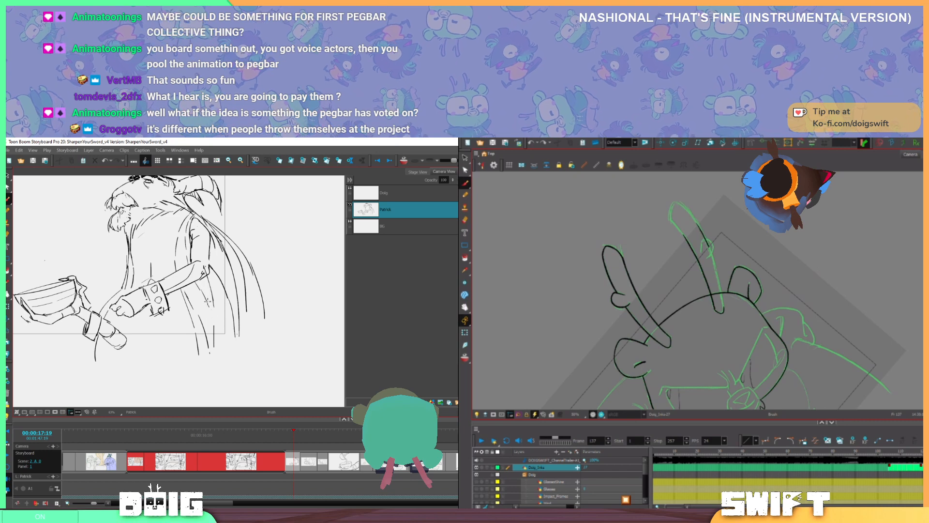
drag(207, 301, 214, 326)
key(ctrl+z)
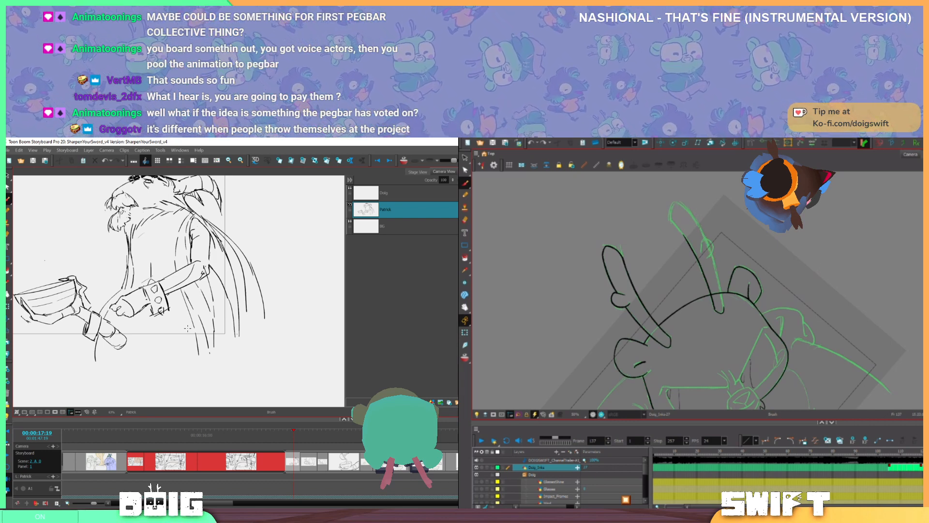
Extend the outermost strand behind the character's back further down
scroll(260, 311, down, 4)
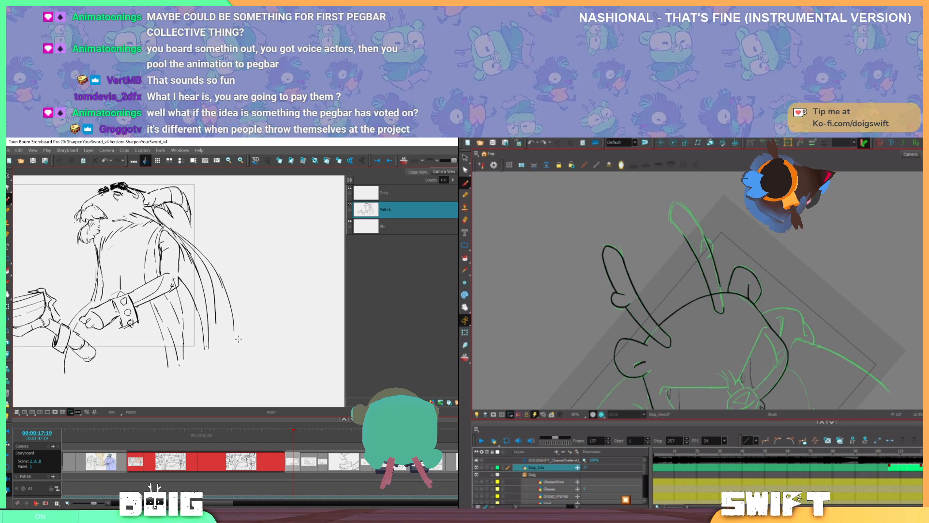
drag(234, 332, 243, 367)
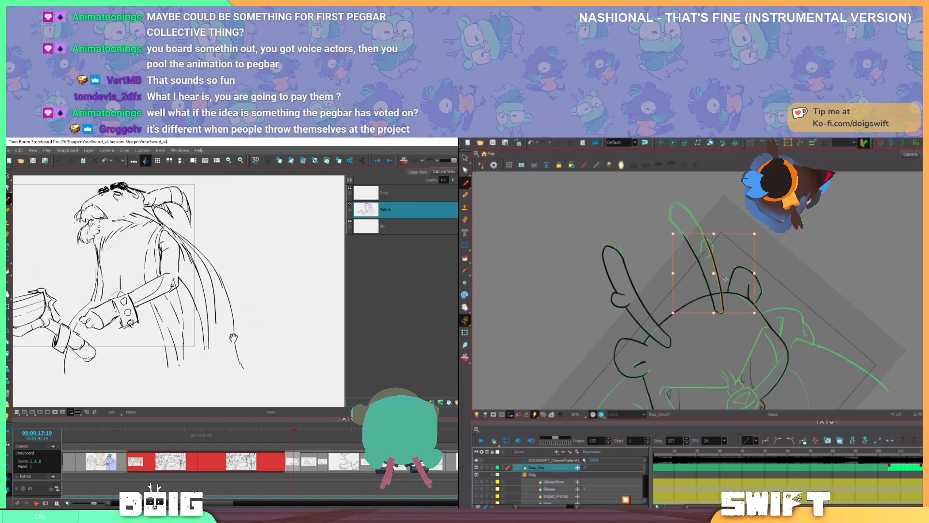
key(space)
drag(223, 326, 240, 323)
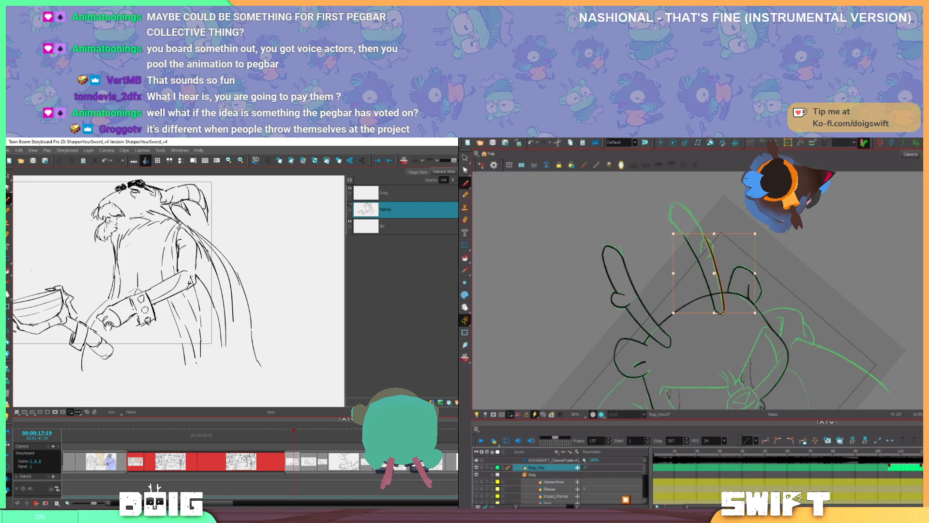
drag(764, 282, 766, 308)
Add a short line beneath the bowl arm's elbow, and try a curve at the tip of the second antler
drag(82, 359, 66, 377)
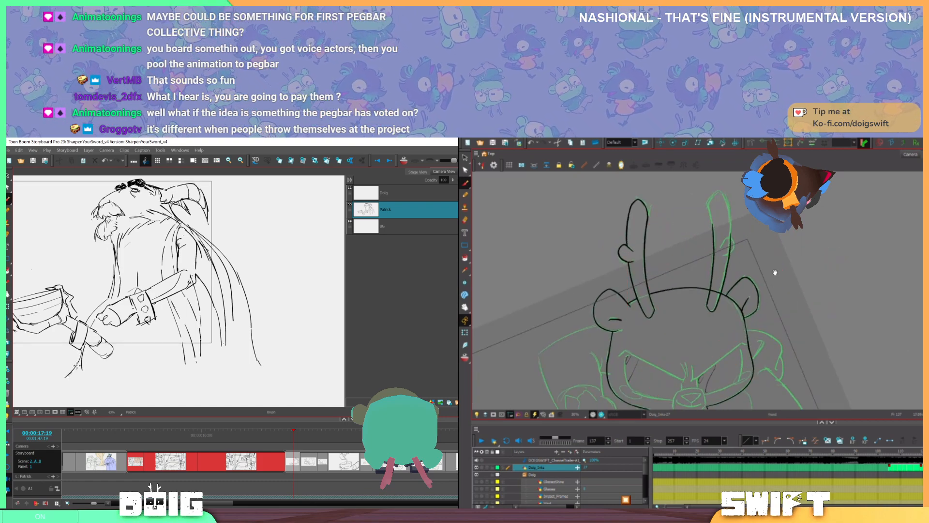
drag(773, 272, 754, 323)
drag(79, 360, 131, 329)
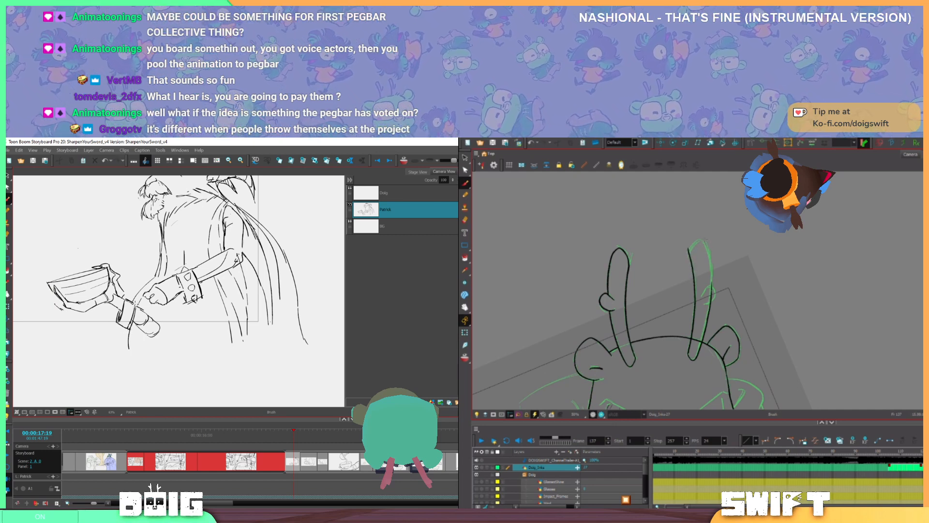
mouse_move(136, 302)
mouse_down()
mouse_move(131, 323)
mouse_move(134, 307)
mouse_up()
drag(689, 253, 697, 242)
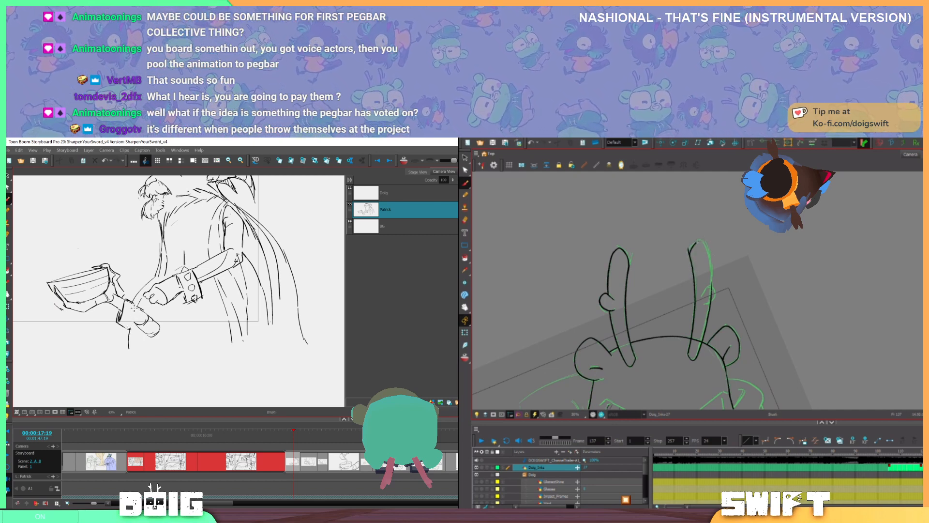
key(ctrl+z)
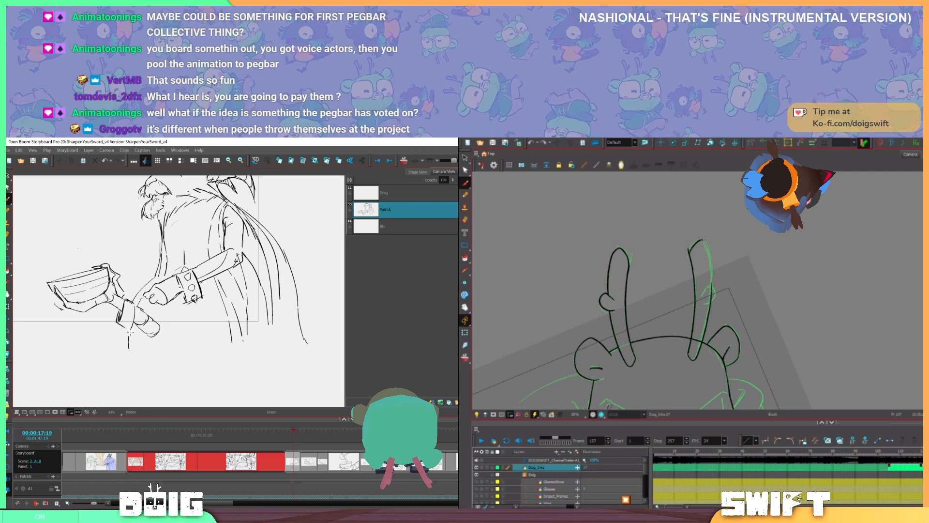
key(ctrl+z)
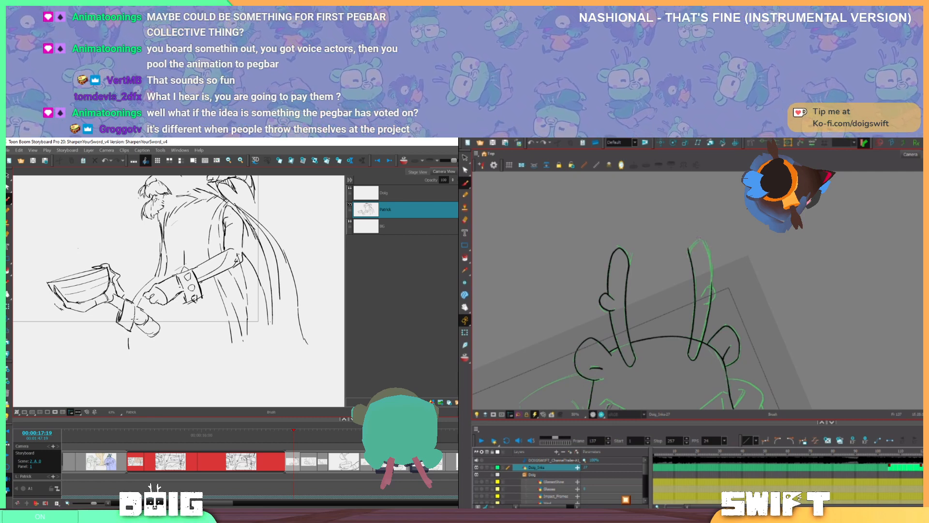
drag(126, 330, 124, 355)
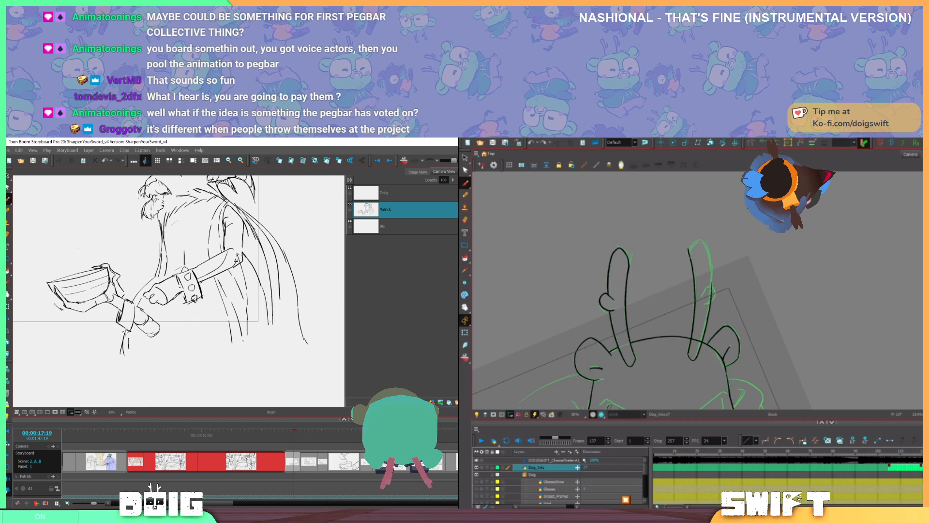
Erase the torso line in front of the fist and select the strokes of the cuffed arm
drag(184, 295, 178, 326)
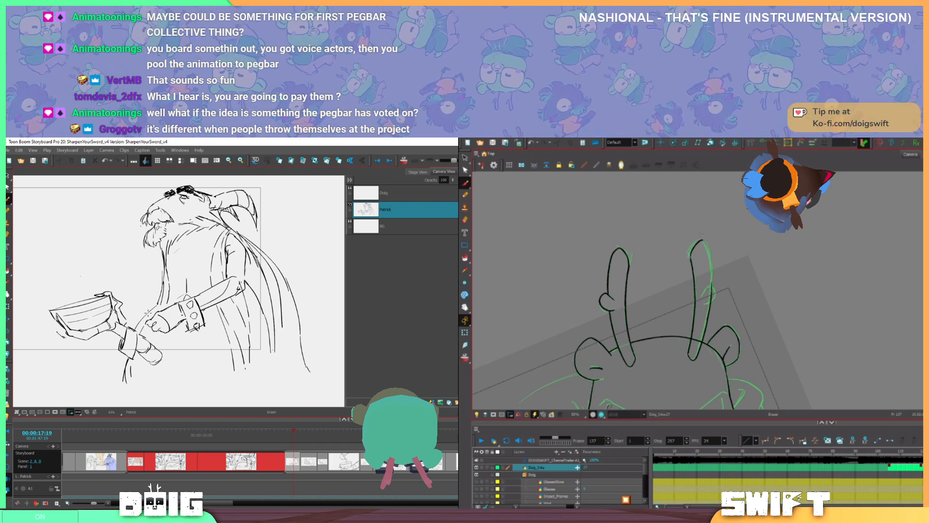
drag(148, 313, 143, 328)
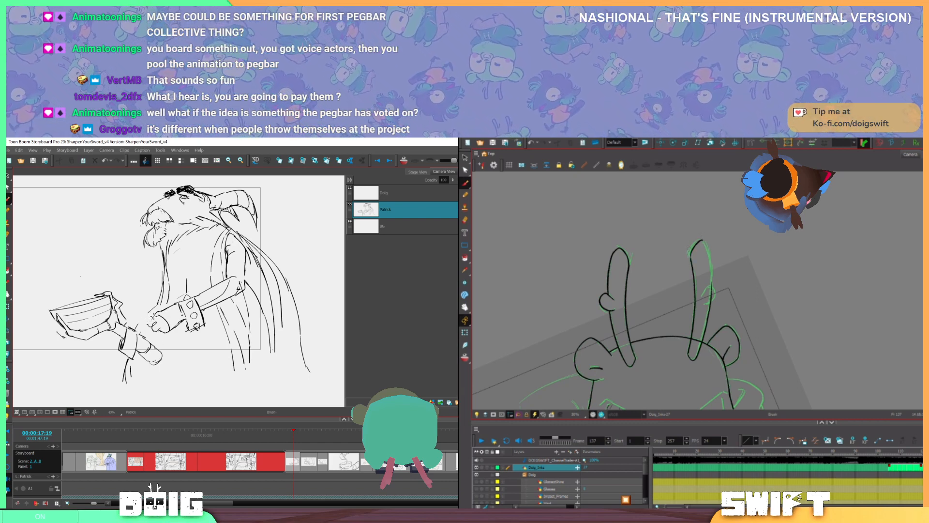
key(alt+s)
mouse_move(153, 310)
mouse_down()
mouse_move(159, 334)
mouse_move(210, 322)
mouse_move(214, 308)
mouse_move(246, 290)
mouse_move(245, 240)
mouse_move(228, 232)
mouse_move(215, 278)
mouse_move(148, 315)
mouse_up()
key(alt+b)
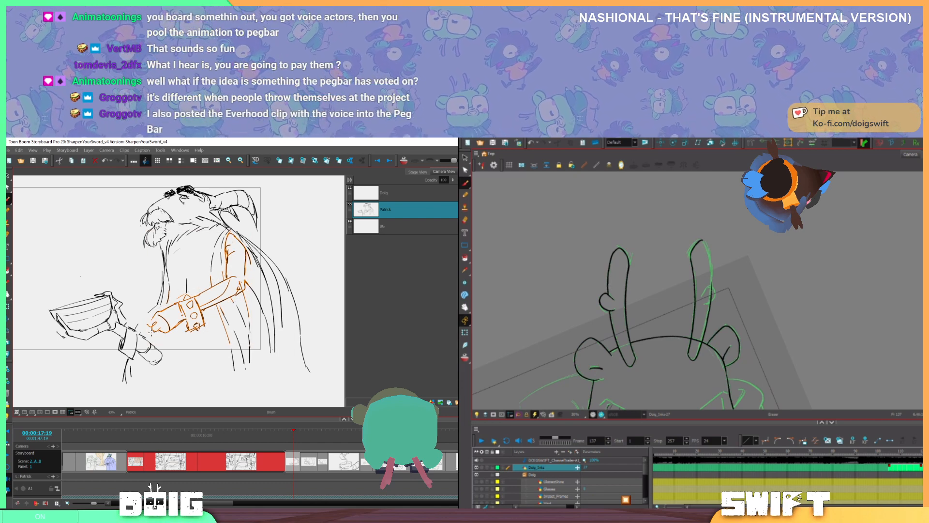
Delete the selected front arm from the bearded horned character and fill in the robe's fold lines across the torso and back
key(Delete)
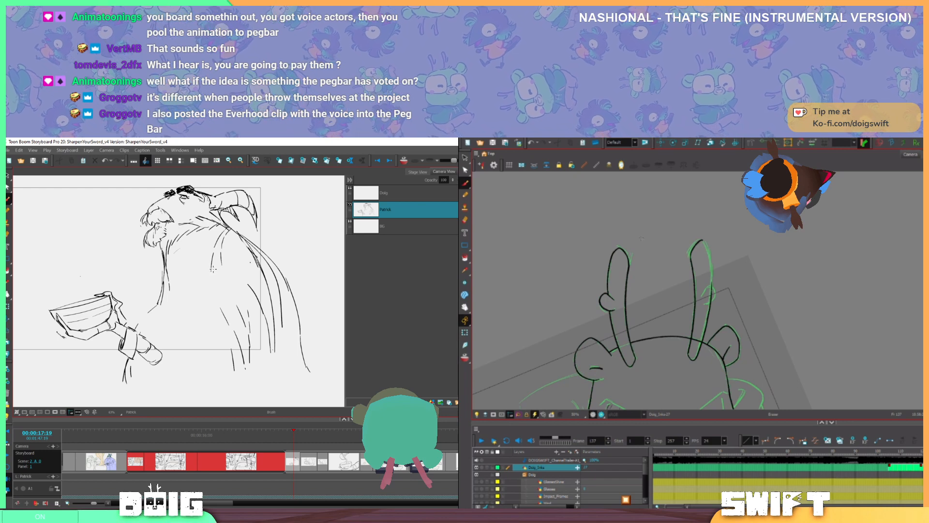
drag(211, 276, 224, 313)
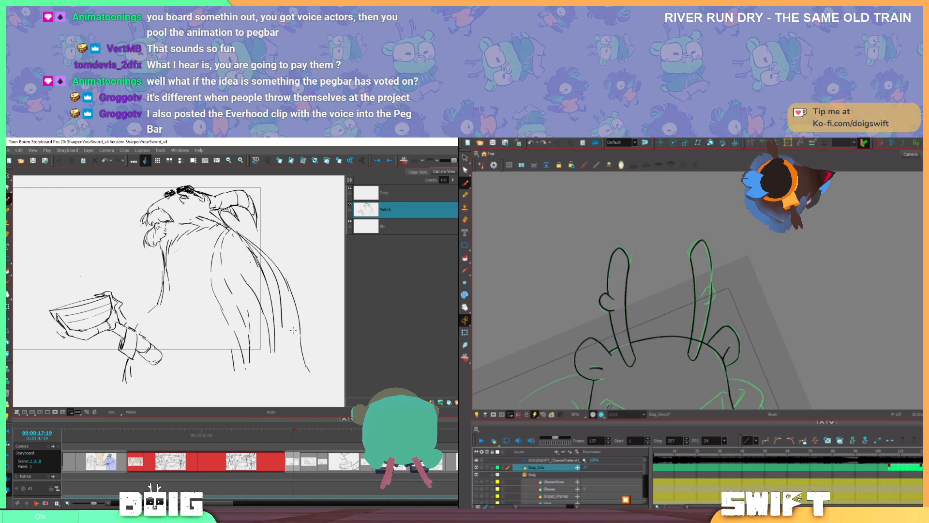
drag(282, 337, 281, 382)
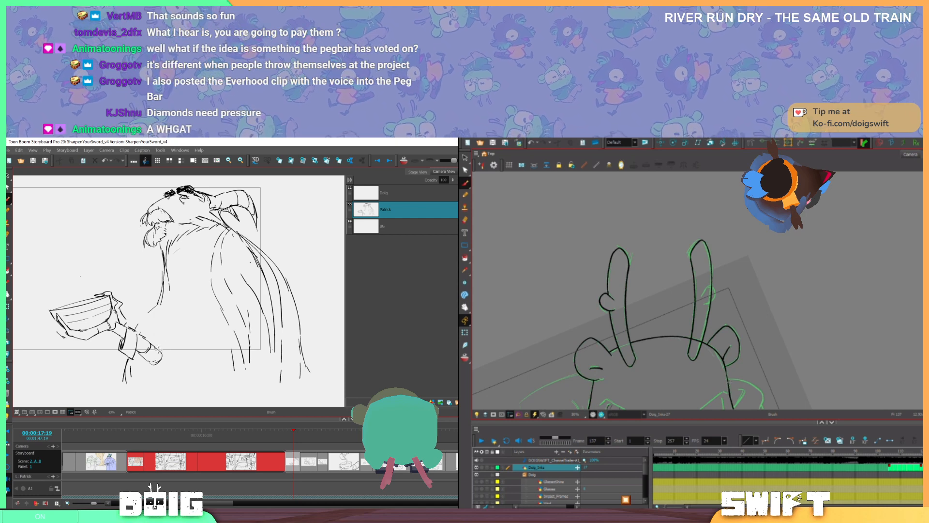
Sketch the forearm and bent elbow of the bowl-holding arm and add studs to its wrist cuff
drag(161, 349, 161, 371)
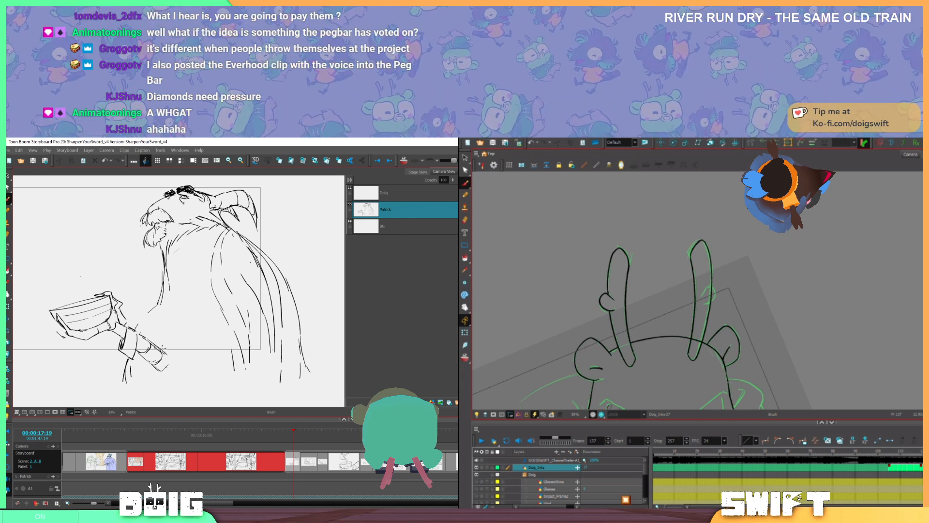
mouse_move(163, 370)
mouse_down()
mouse_move(183, 349)
mouse_move(174, 332)
mouse_move(187, 355)
mouse_up()
drag(192, 307, 196, 326)
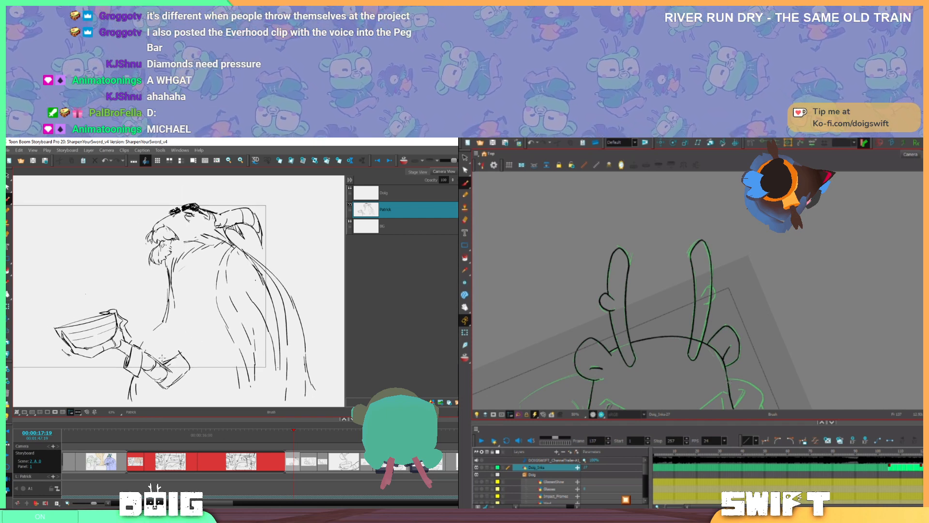
drag(151, 371, 156, 362)
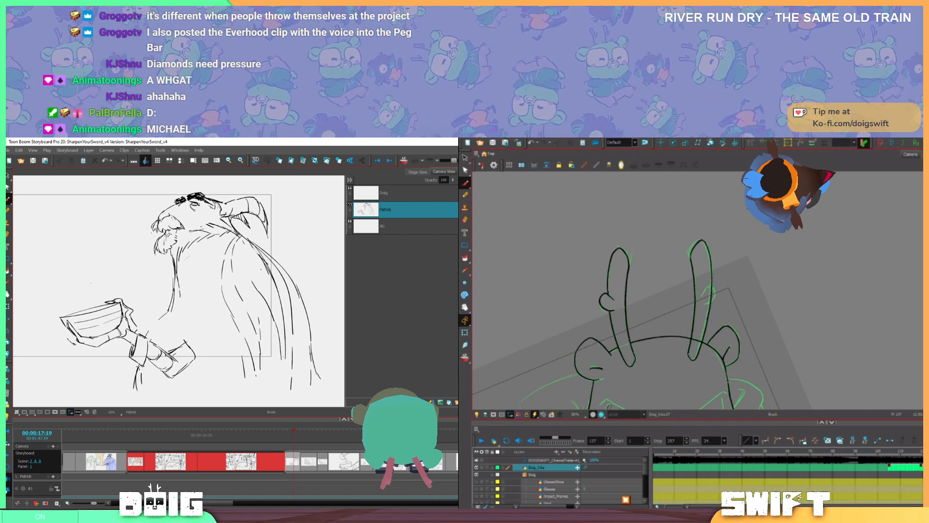
drag(193, 327, 186, 316)
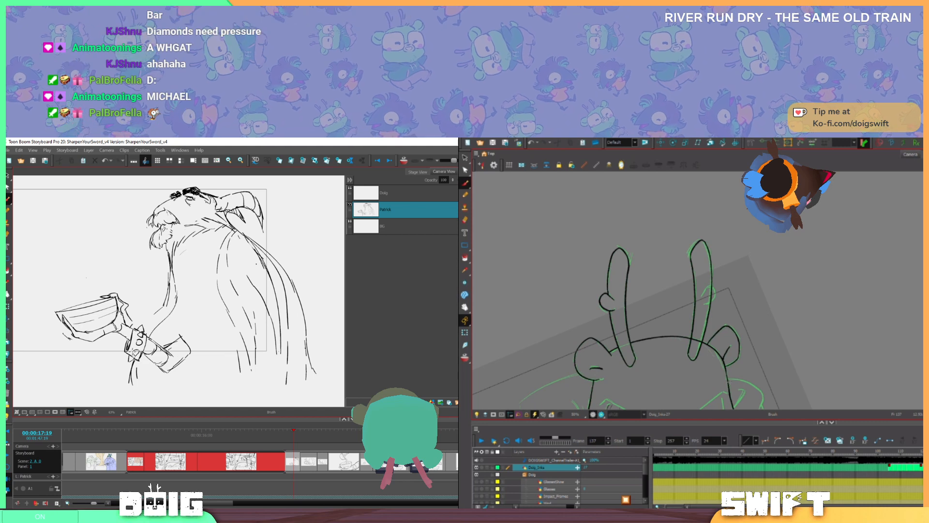
Refine the line between belly and bowl-holding arm, and adjust the small bump on the antlered head's right antler in the other drawing
drag(167, 336, 164, 337)
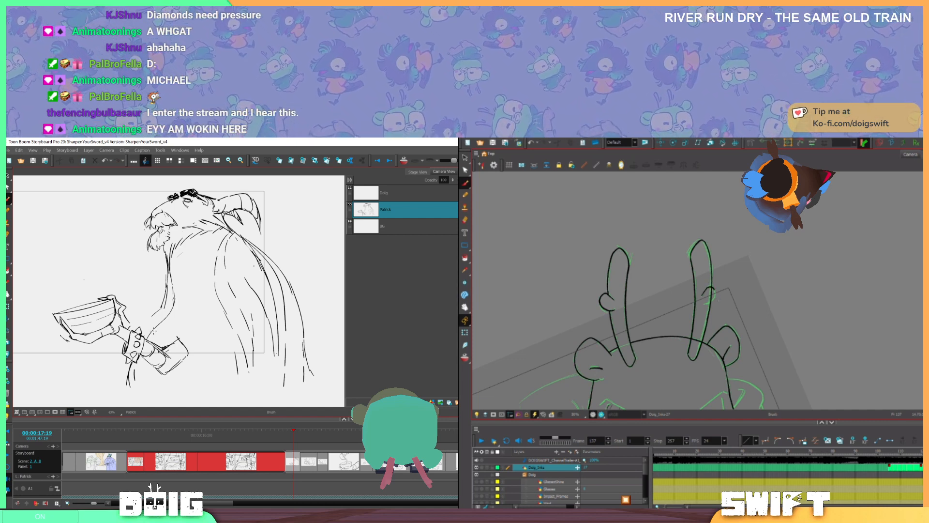
key(space)
mouse_move(189, 323)
mouse_down()
mouse_move(179, 332)
mouse_move(179, 323)
mouse_up()
ctrl+click(715, 292)
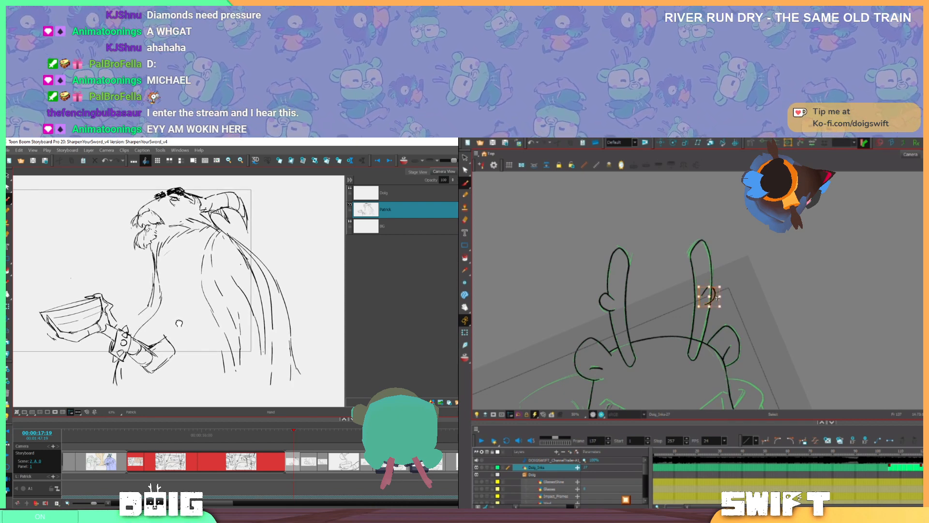
drag(163, 323, 163, 324)
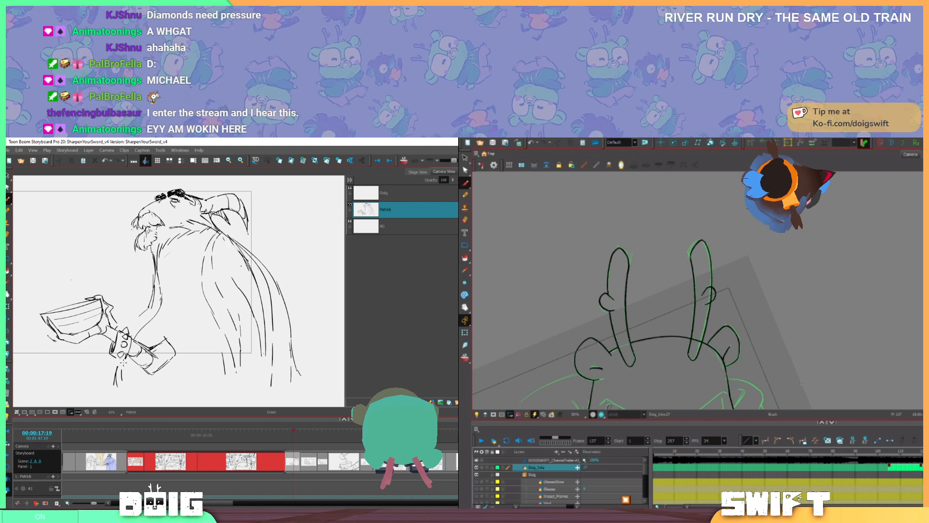
Select the whole bowl-holding arm with its studded cuff, move it slightly up, and deselect it
key(alt+b)
key(alt+s)
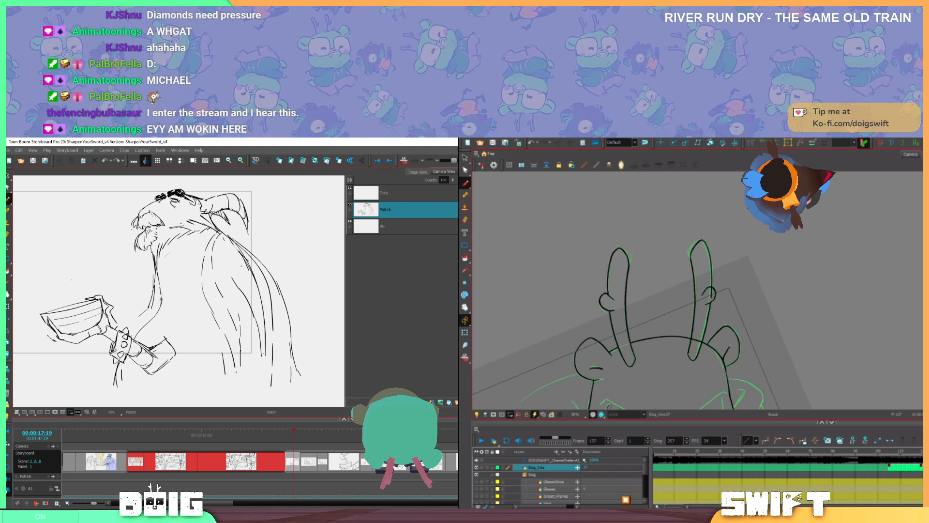
mouse_move(120, 357)
mouse_down()
mouse_move(157, 373)
mouse_move(175, 368)
mouse_move(190, 333)
mouse_move(133, 337)
mouse_move(103, 294)
mouse_move(72, 284)
mouse_move(40, 304)
mouse_move(46, 341)
mouse_up()
key(alt+b)
key(alt+s)
mouse_move(129, 330)
mouse_down()
mouse_move(132, 318)
mouse_move(122, 324)
mouse_up()
key(alt+b)
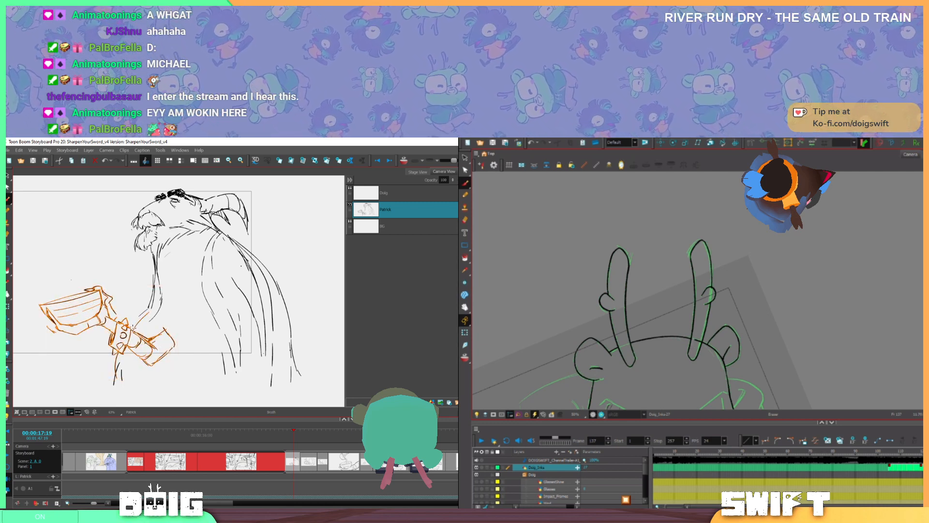
click(182, 325)
drag(166, 315, 174, 330)
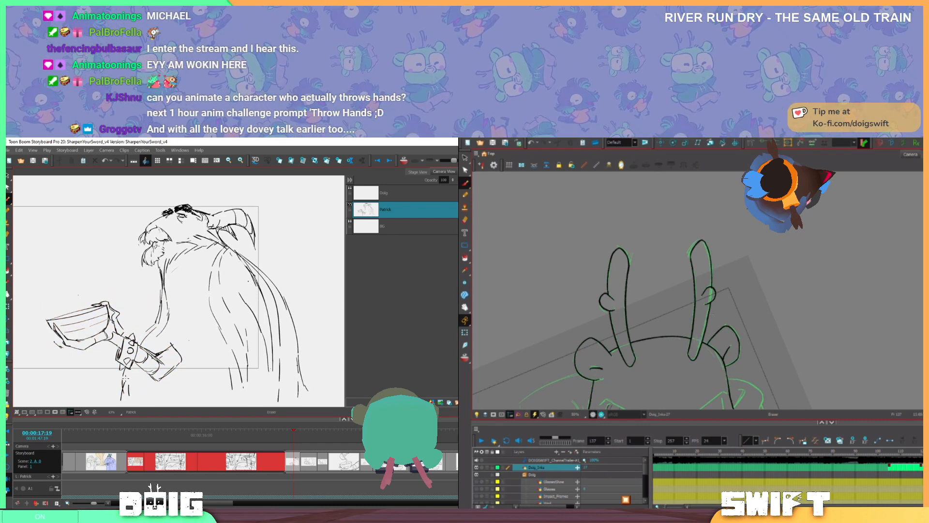
Extend the robe line hanging beneath the bowl-holding arm up to the forearm, and undo the stray stroke beside the cuff
drag(718, 327, 724, 332)
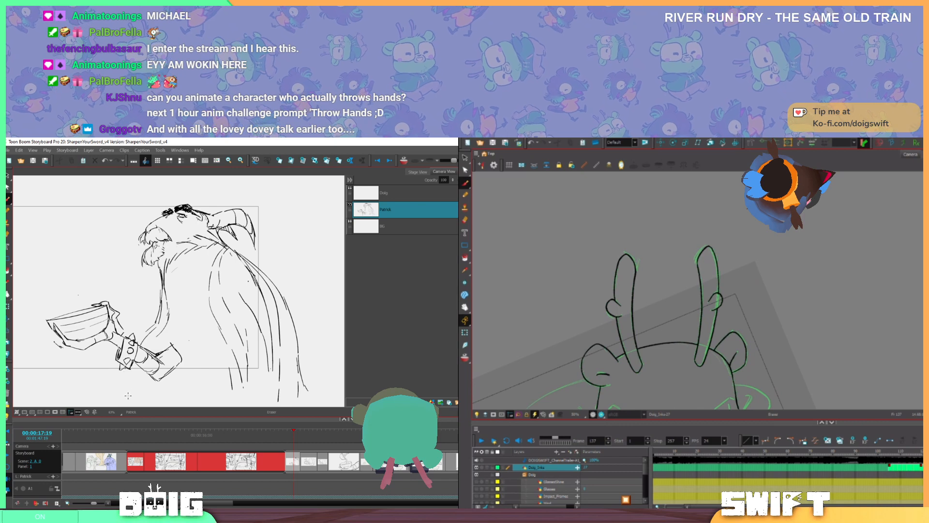
mouse_move(123, 392)
mouse_down()
mouse_move(127, 365)
mouse_move(129, 388)
mouse_up()
drag(742, 325, 753, 272)
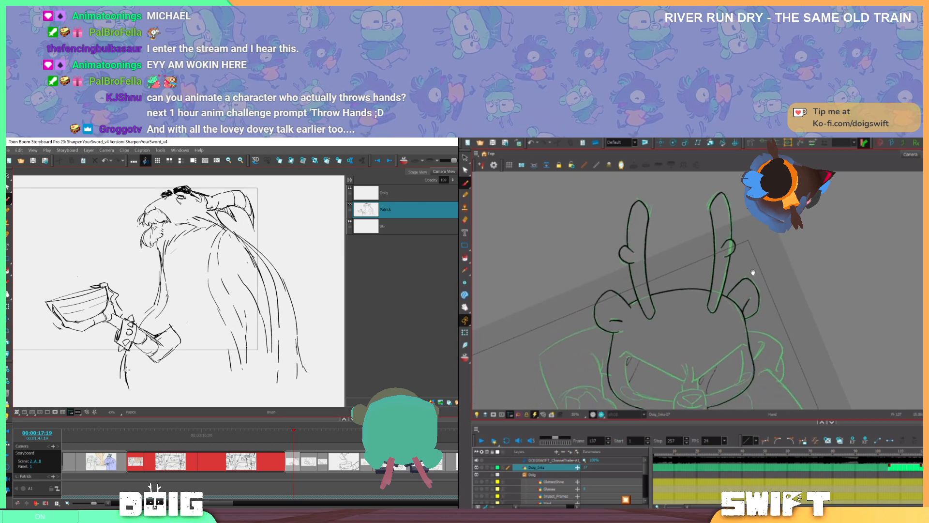
mouse_move(753, 309)
mouse_down()
mouse_move(757, 275)
mouse_move(766, 276)
mouse_up()
drag(169, 317, 165, 342)
drag(766, 275, 756, 258)
mouse_move(136, 347)
mouse_down()
mouse_move(152, 326)
mouse_move(147, 334)
mouse_up()
key(ctrl+z)
Redraw the bearded character's belly line so that it curves down to the studded wrist cuff
drag(743, 321, 701, 355)
mouse_move(188, 310)
mouse_down()
mouse_move(145, 321)
mouse_move(132, 346)
mouse_move(150, 324)
mouse_move(147, 334)
mouse_move(141, 339)
mouse_move(153, 300)
mouse_move(161, 305)
mouse_move(154, 326)
mouse_up()
click(691, 341)
key(alt+b)
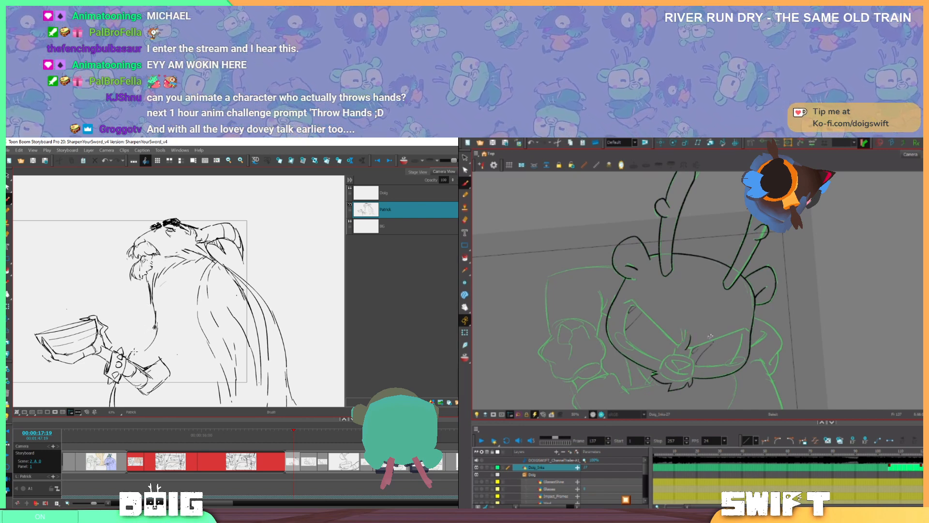
key(alt+b)
drag(129, 357, 152, 326)
key(space)
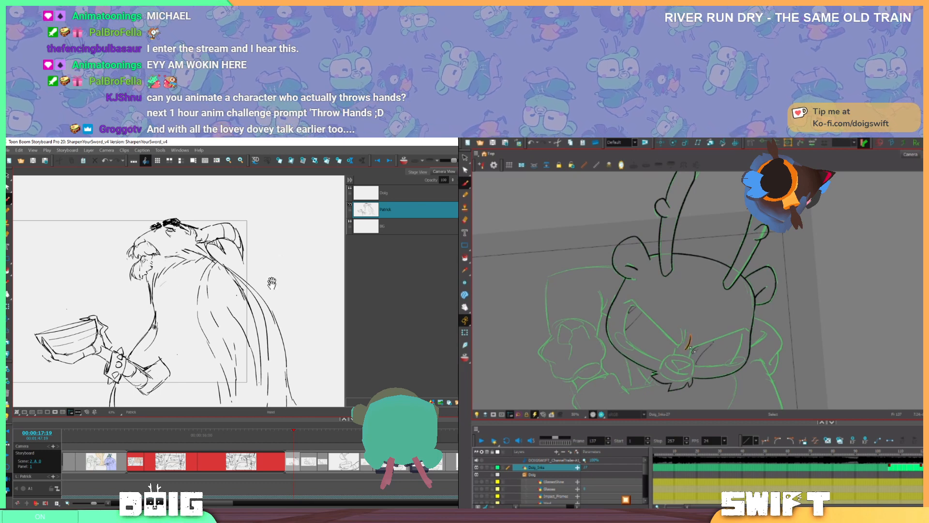
drag(272, 283, 275, 266)
key(alt+e)
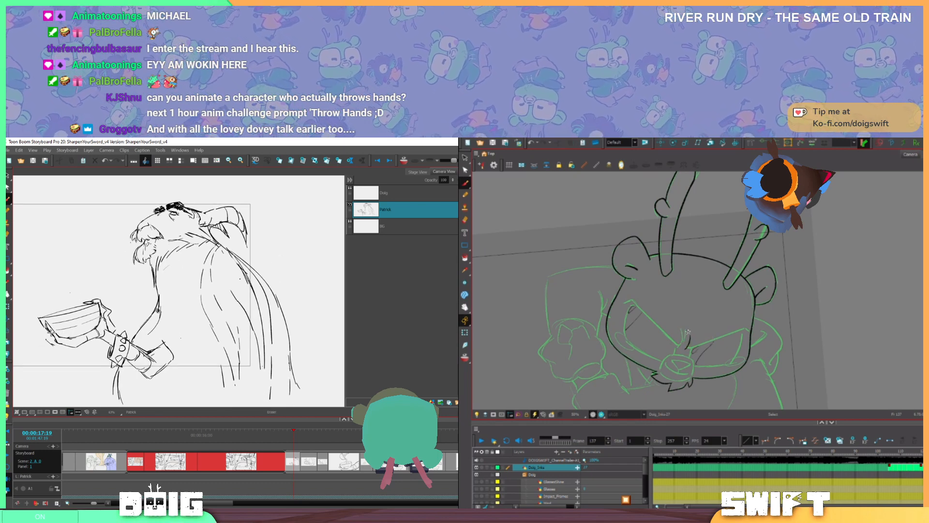
Reposition the short crease stroke between the antlered head's brows and ink the slanted right brow line over the green rough
drag(689, 347, 710, 344)
key(alt+b)
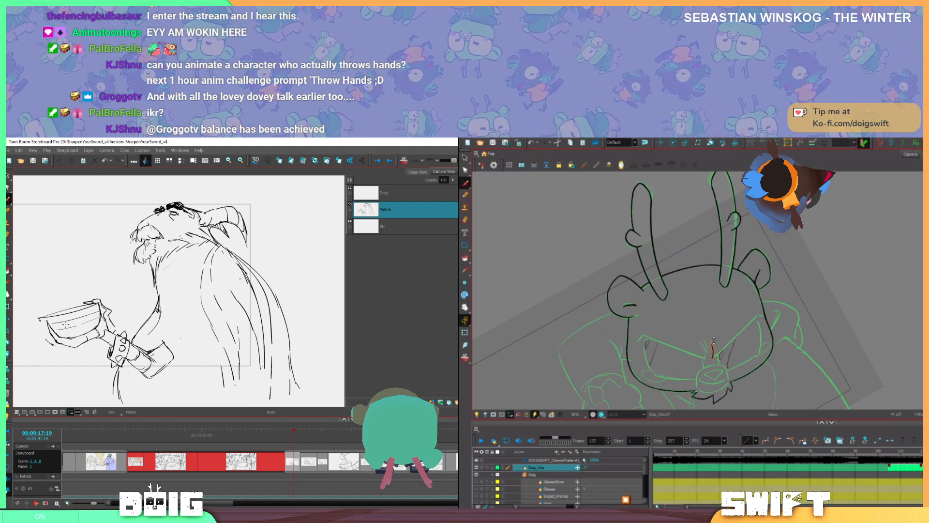
key(space)
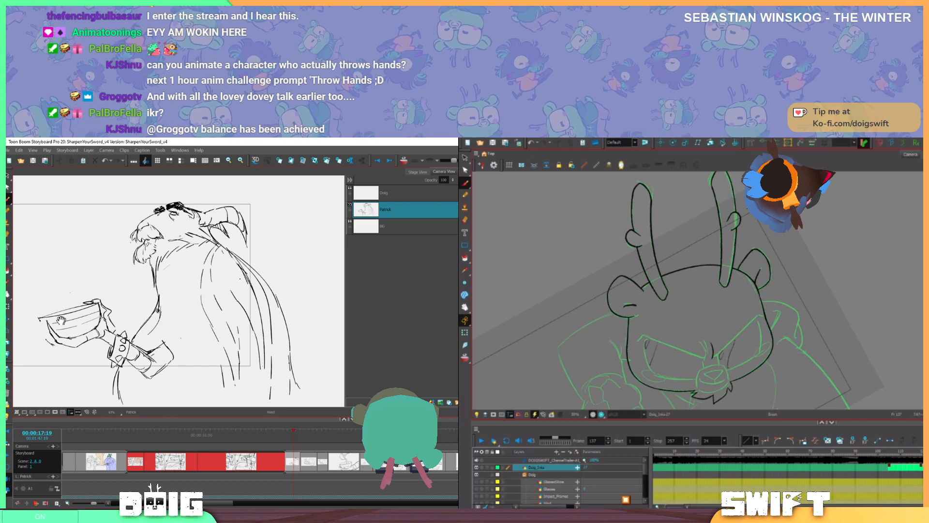
mouse_move(60, 320)
mouse_down()
mouse_move(35, 323)
mouse_move(52, 319)
mouse_move(54, 330)
mouse_move(64, 312)
mouse_move(55, 335)
mouse_move(64, 333)
mouse_move(56, 328)
mouse_up()
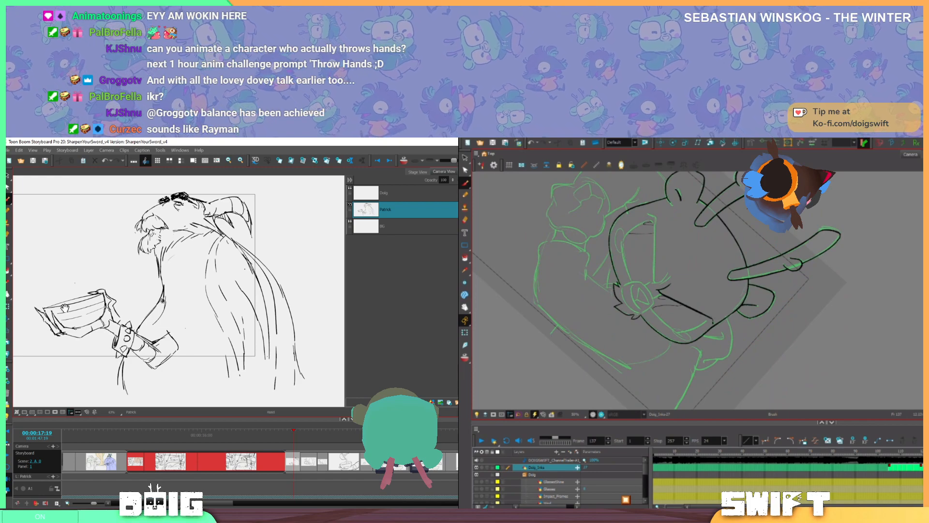
drag(190, 330, 182, 324)
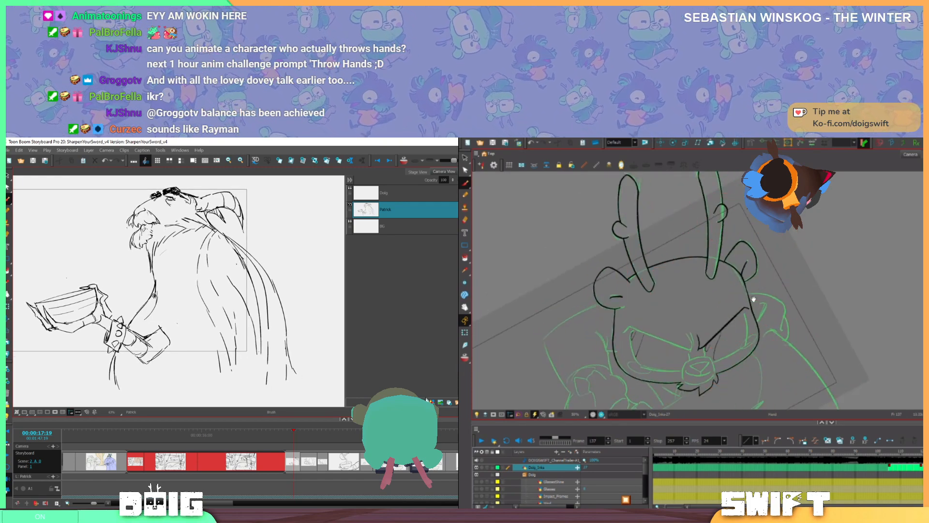
Add a new drawing layer above the bearded character's layer and paste the copied studded arm onto it
click(423, 402)
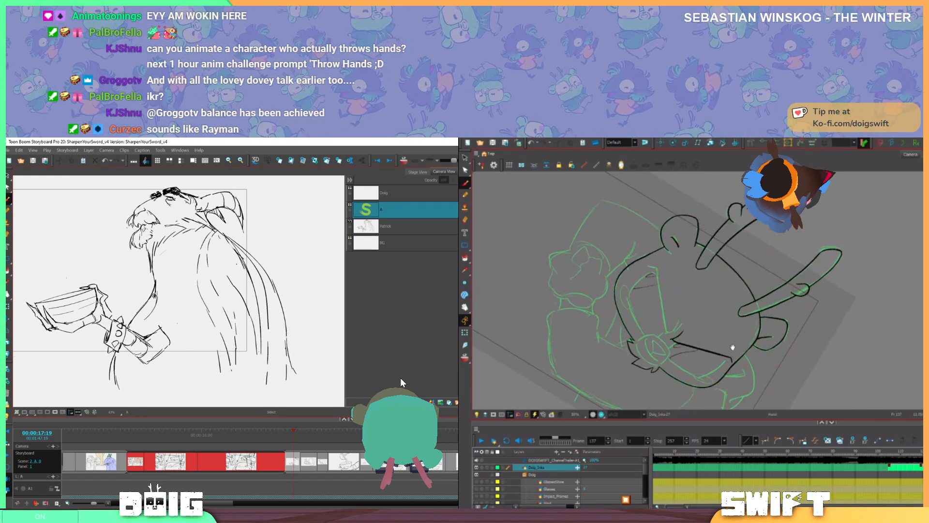
key(ctrl+v)
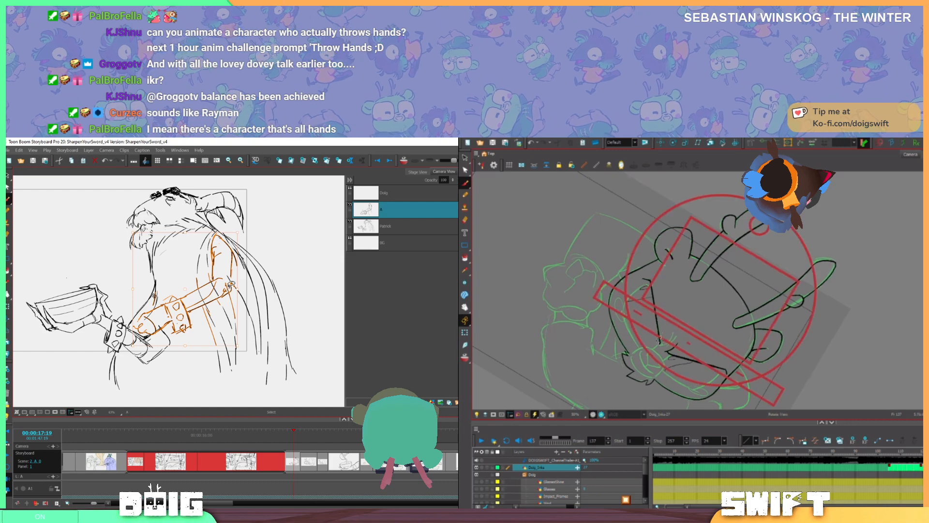
key(Escape)
key(ctrl+z)
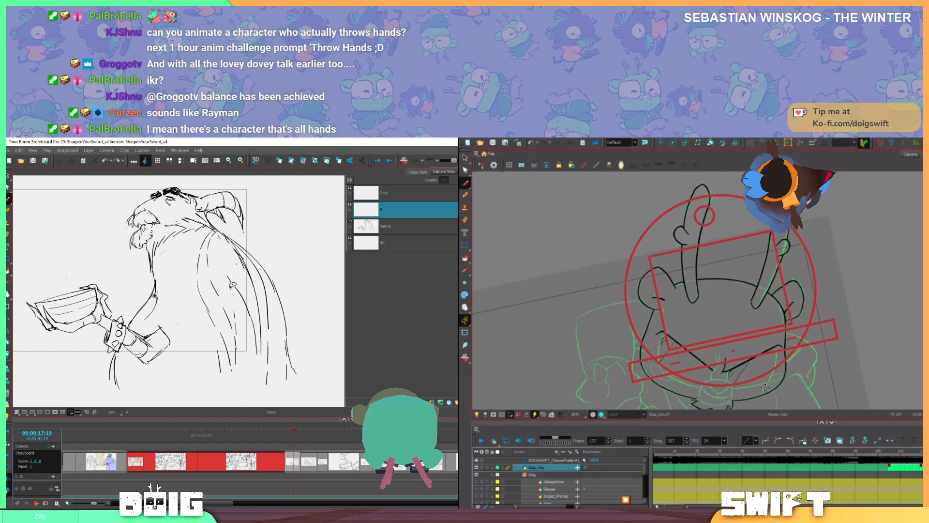
key(ctrl+v)
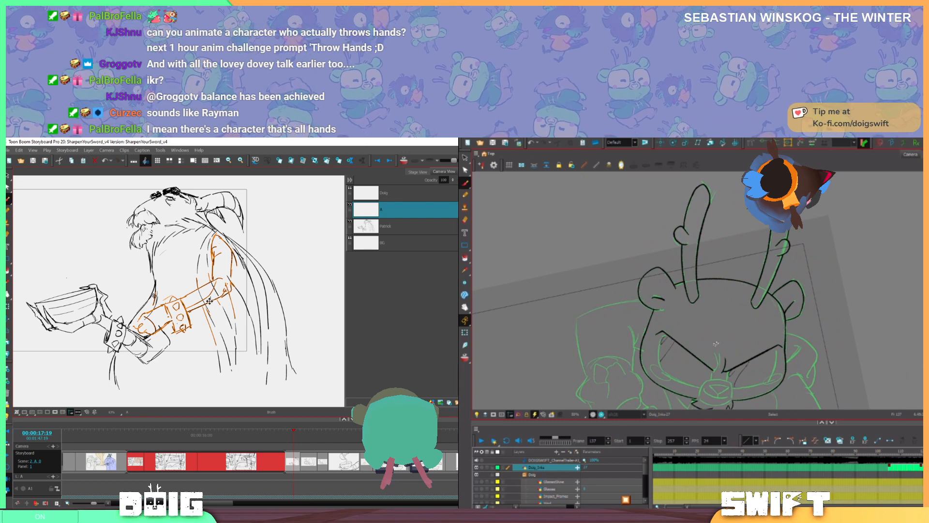
Move the pasted arm toward the character's back and rotate it so the forearm lies closer to horizontal
key(alt+s)
mouse_move(199, 326)
mouse_down()
mouse_move(210, 328)
mouse_move(189, 320)
mouse_move(196, 317)
mouse_up()
key(ctrl+shift+z)
key(ctrl+shift+z)
key(ctrl+shift+z)
key(ctrl+shift+z)
key(ctrl+shift+z)
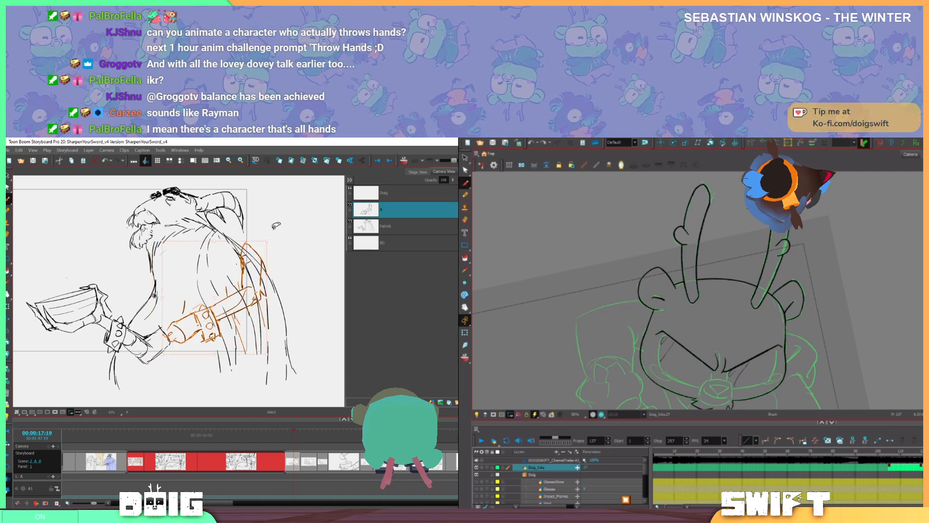
key(ctrl+z)
key(ctrl+z)
key(ctrl+z)
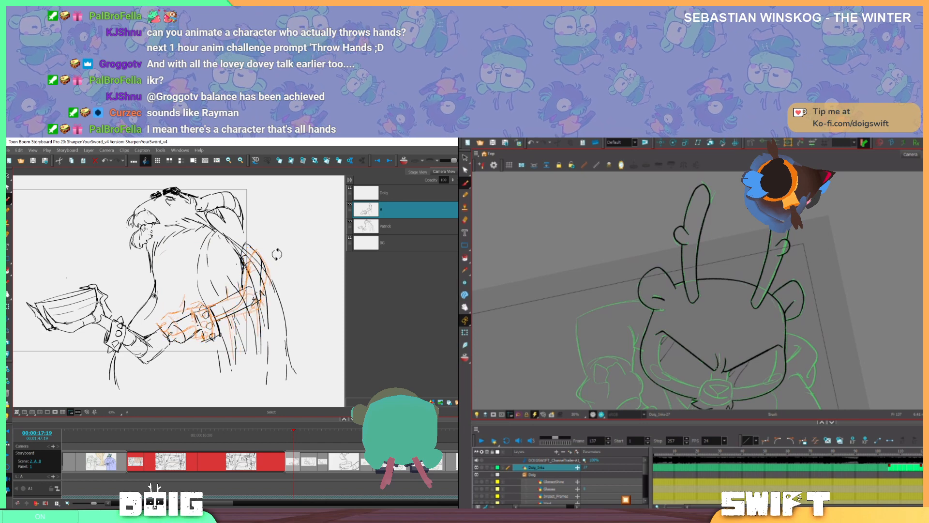
key(ctrl+z)
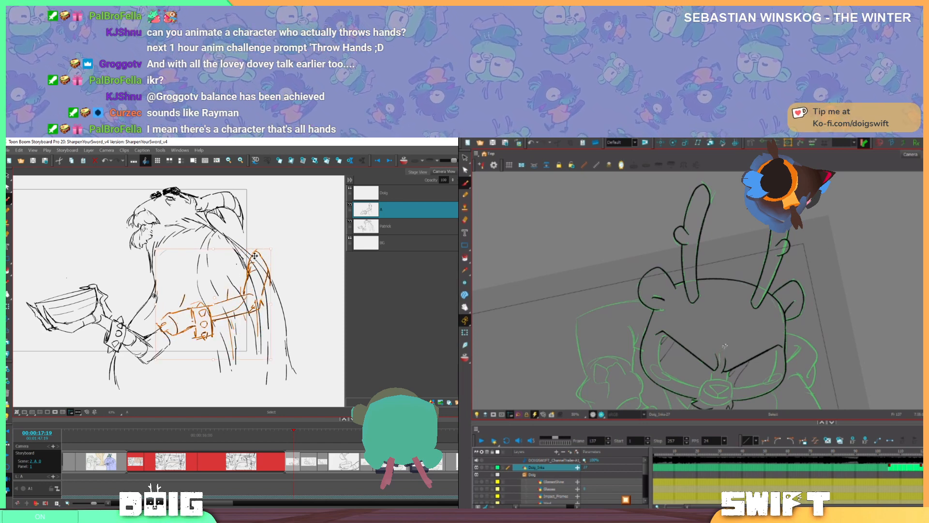
Shift the pasted arm so its shoulder meets the robe's back edge, comparing the placement by undoing and redoing it
drag(254, 256, 237, 252)
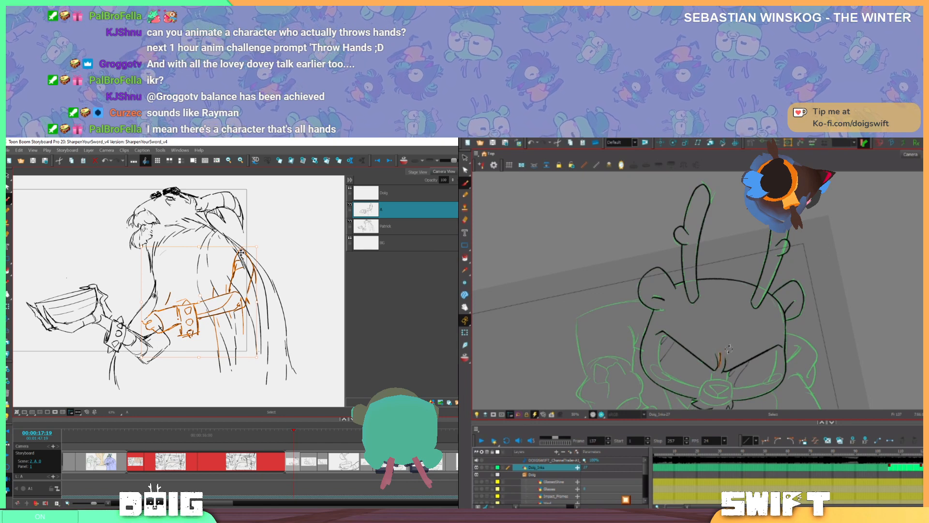
key(ctrl+z)
key(ctrl+shift+z)
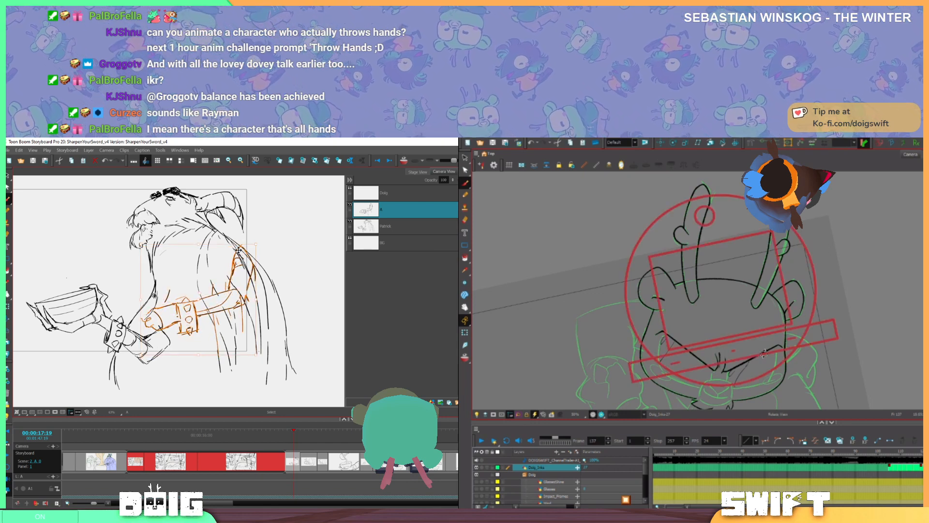
key(ctrl+z)
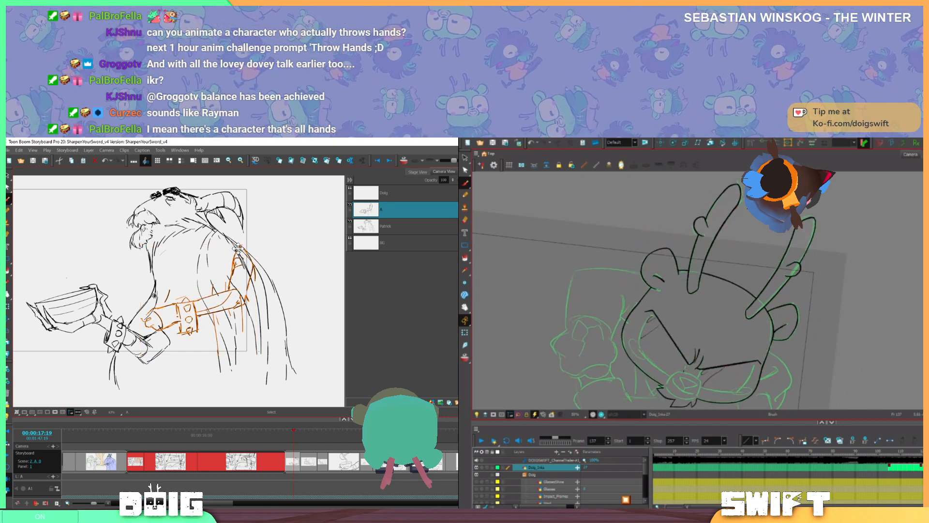
key(ctrl+shift+z)
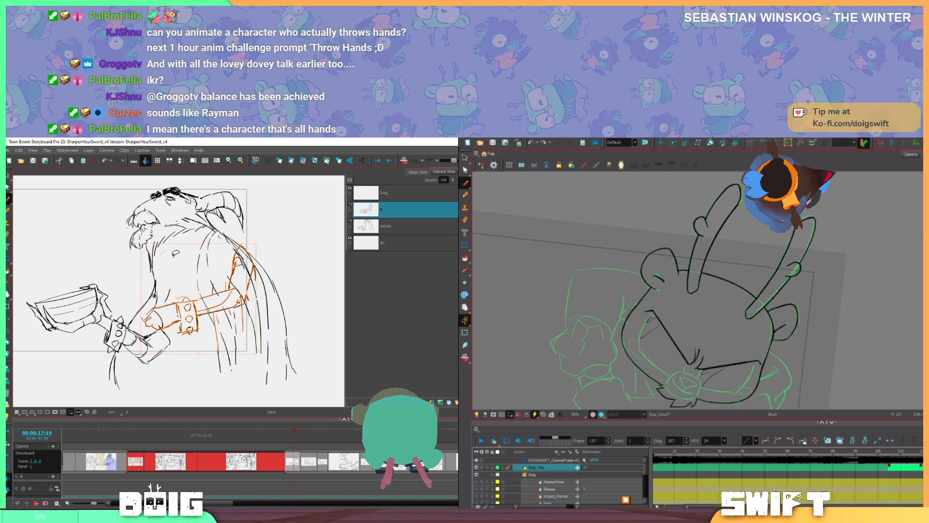
Sketch the long diagonal edges of a sword through the bearded character's hands and ink the outer edge of the antlered head's left eye
key(alt+b)
click(94, 371)
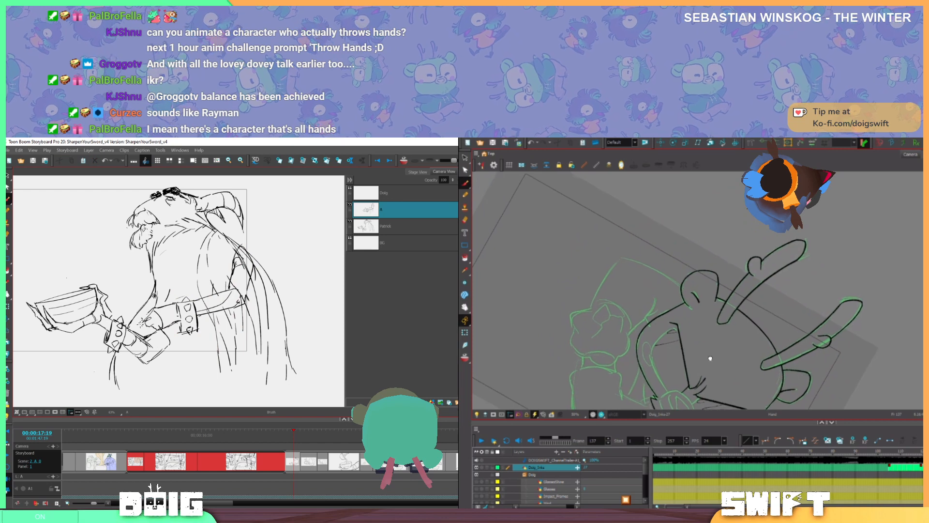
drag(151, 317, 73, 383)
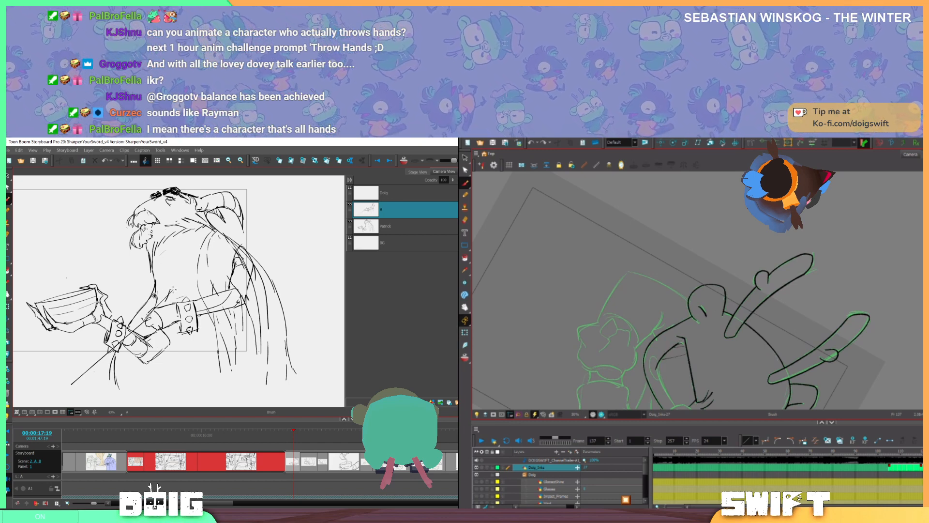
key(ctrl+z)
drag(657, 370, 682, 340)
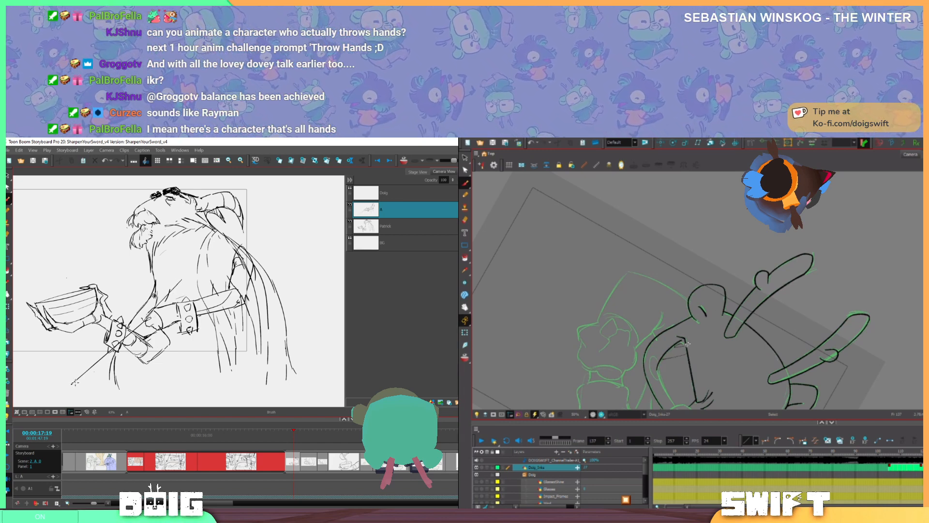
drag(671, 379, 774, 376)
mouse_move(71, 384)
mouse_down()
mouse_move(85, 385)
mouse_move(185, 284)
mouse_up()
ctrl+click(752, 374)
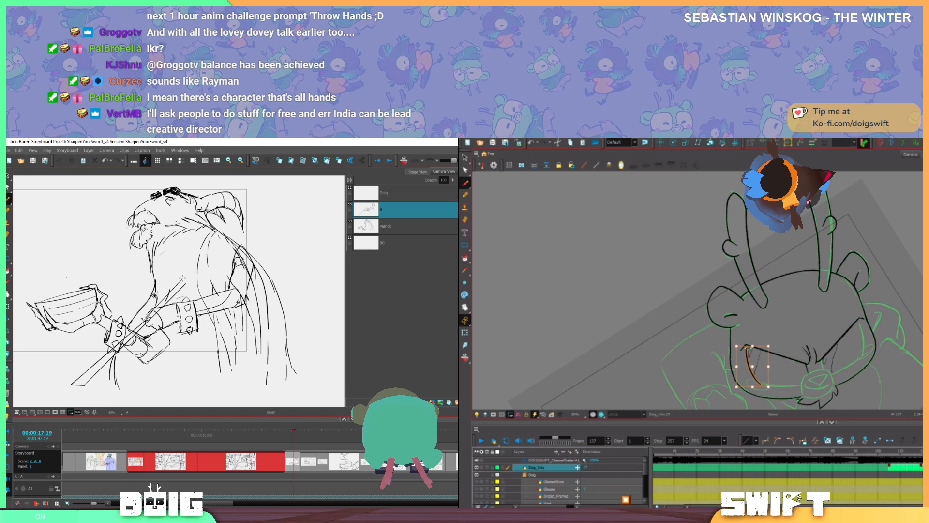
Close the sword's lower end with a short stroke and adjust the antlered head's left eye edge to meet the brow
drag(121, 341, 146, 326)
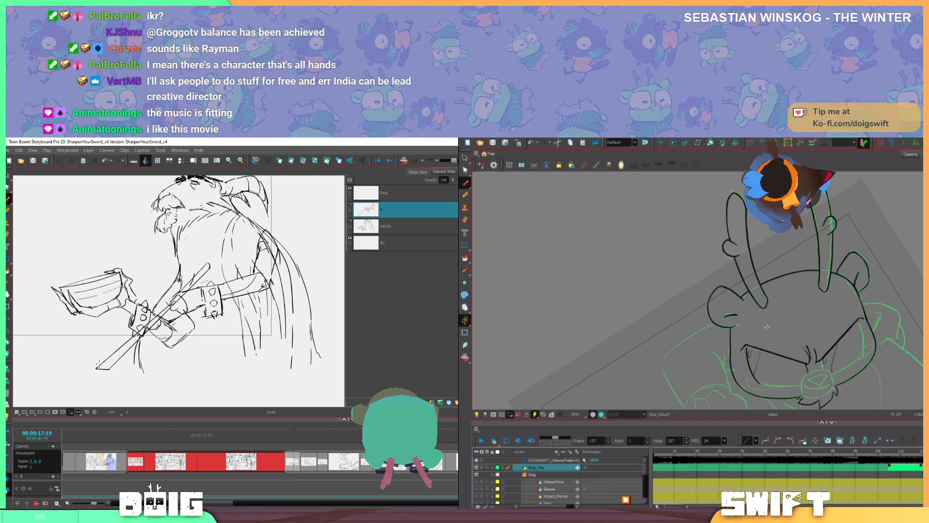
click(751, 364)
drag(754, 345, 753, 347)
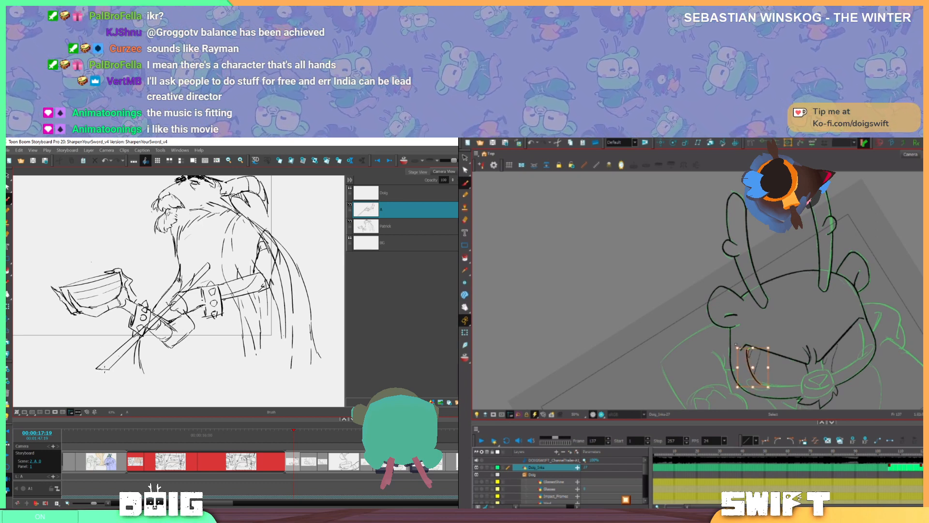
drag(96, 371, 109, 369)
key(alt+b)
drag(738, 346, 746, 346)
key(alt+e)
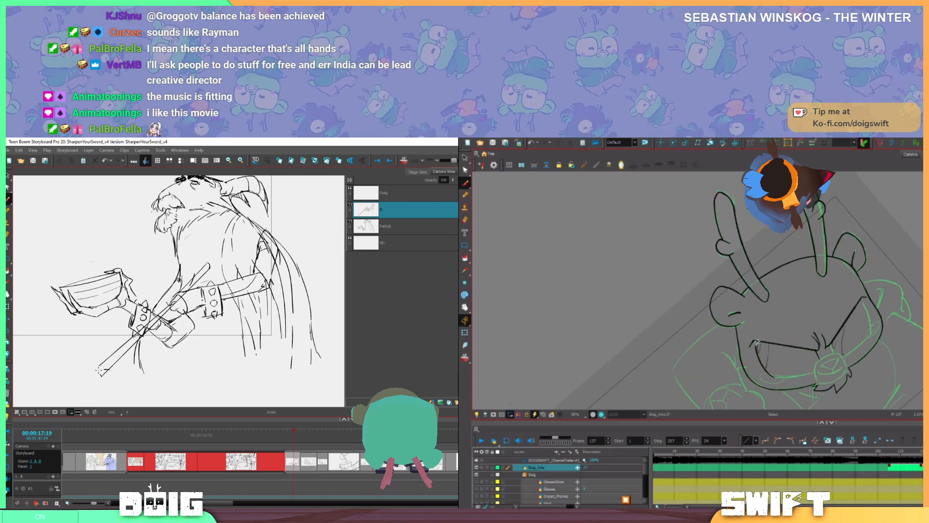
Clean up the sword's squared lower end and reinforce its edge up toward the studded wrist cuff
drag(97, 370, 103, 370)
key(alt+b)
mouse_move(775, 296)
mouse_down()
mouse_move(744, 340)
mouse_move(724, 343)
mouse_up()
mouse_move(101, 375)
mouse_down()
mouse_move(96, 368)
mouse_move(111, 368)
mouse_up()
drag(744, 365, 752, 327)
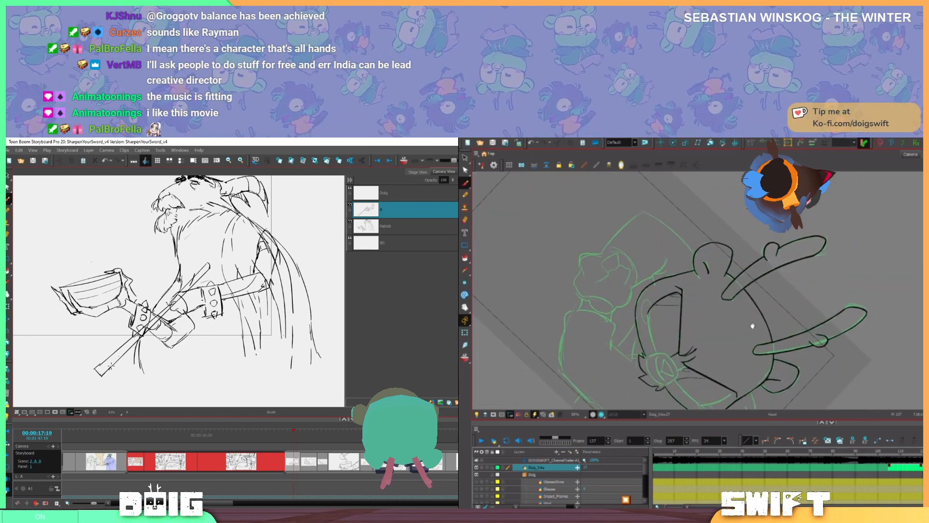
drag(101, 360, 141, 331)
drag(756, 368, 749, 371)
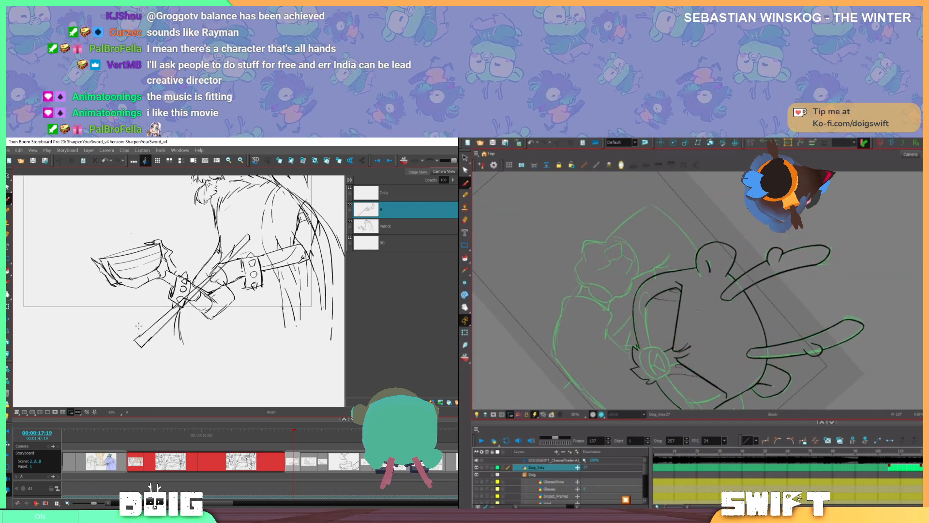
Ink the lower edge of the antlered head's left eye, redoing the stroke until it fits, and touch up the sword's lower end
drag(645, 302, 649, 344)
key(ctrl+z)
drag(129, 340, 141, 347)
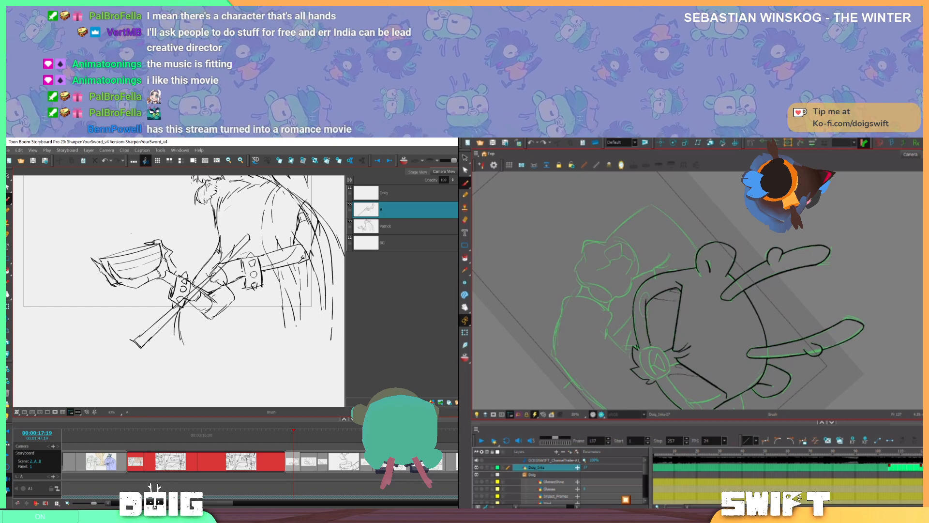
key(ctrl+z)
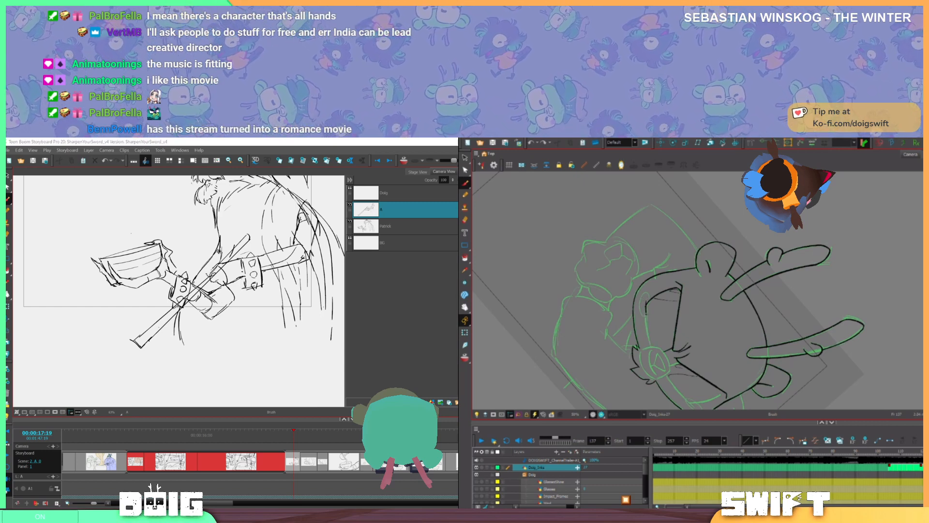
mouse_move(647, 349)
mouse_down()
mouse_move(653, 300)
mouse_move(650, 340)
mouse_up()
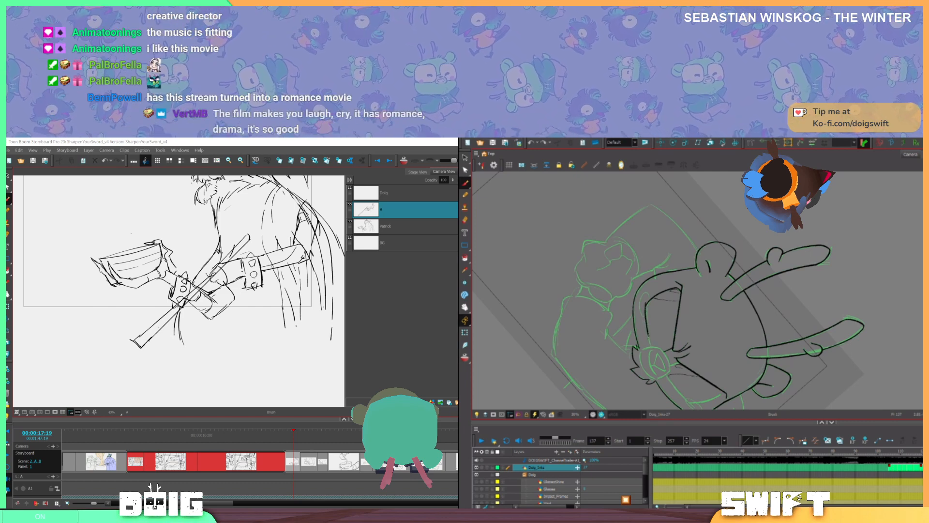
key(ctrl+z)
drag(647, 304, 652, 350)
key(ctrl+z)
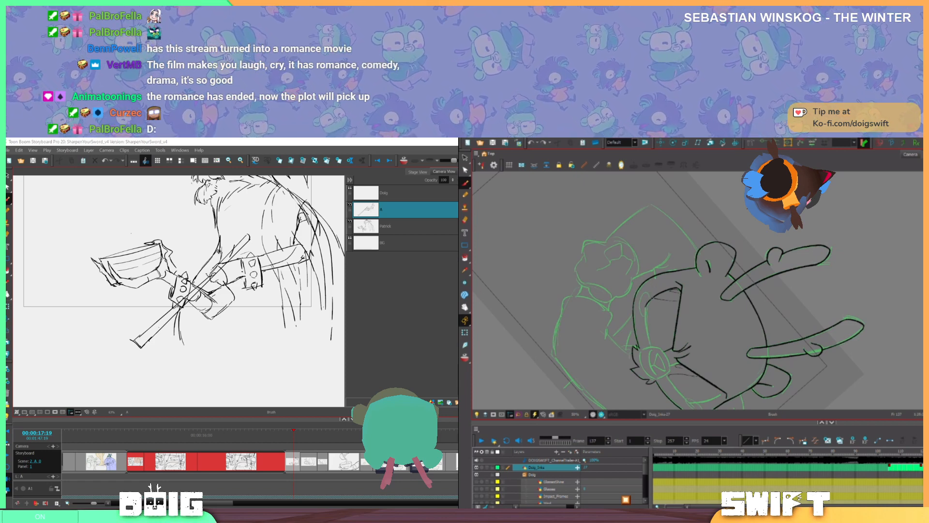
mouse_move(644, 304)
mouse_down()
mouse_move(648, 349)
mouse_move(657, 354)
mouse_up()
key(s)
click(689, 296)
drag(704, 325, 749, 305)
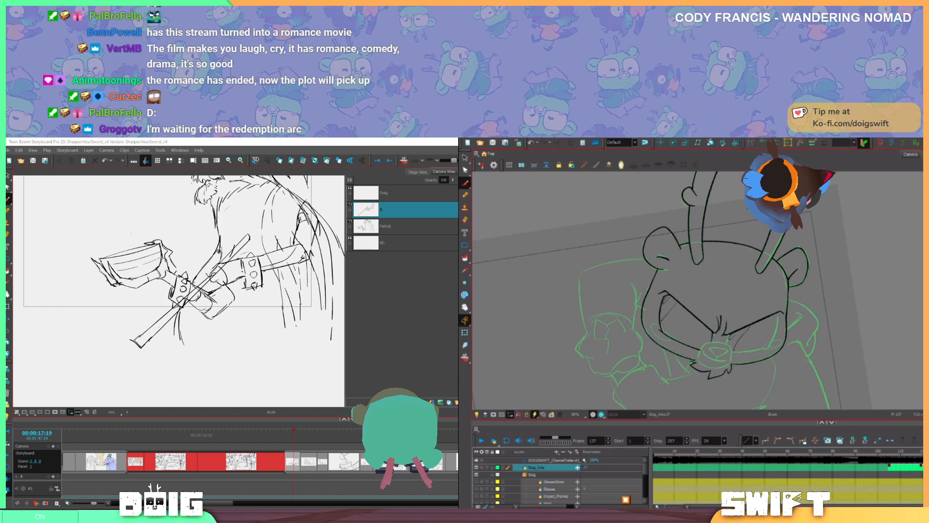
Undo the last stroke and ink the curved outer edge of the antlered head's right eye down from the brow tip
key(ctrl+z)
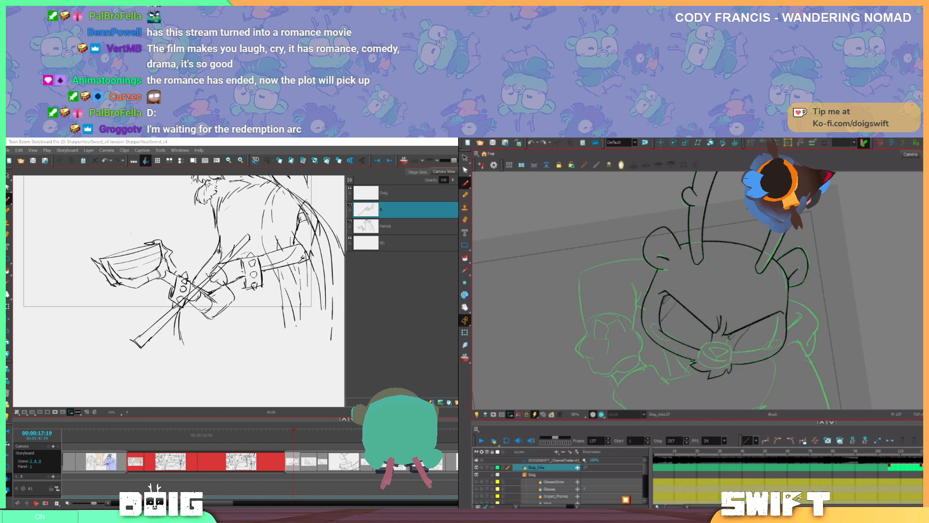
ctrl+alt+drag(786, 327, 775, 342)
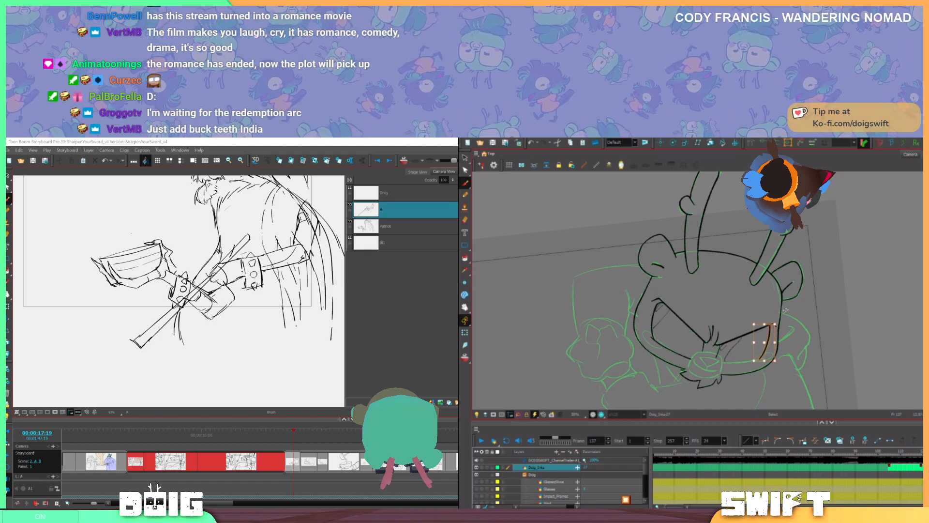
drag(796, 311, 737, 367)
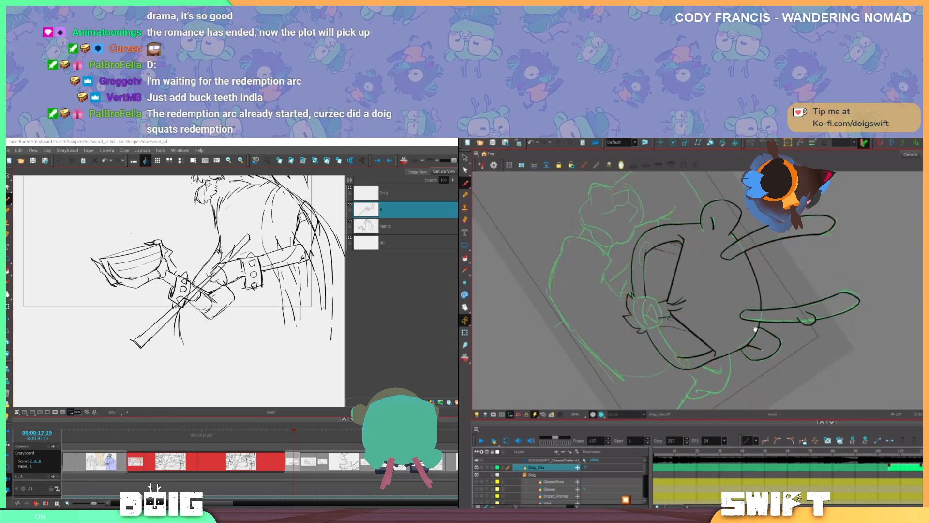
drag(755, 328, 720, 362)
drag(679, 323, 702, 342)
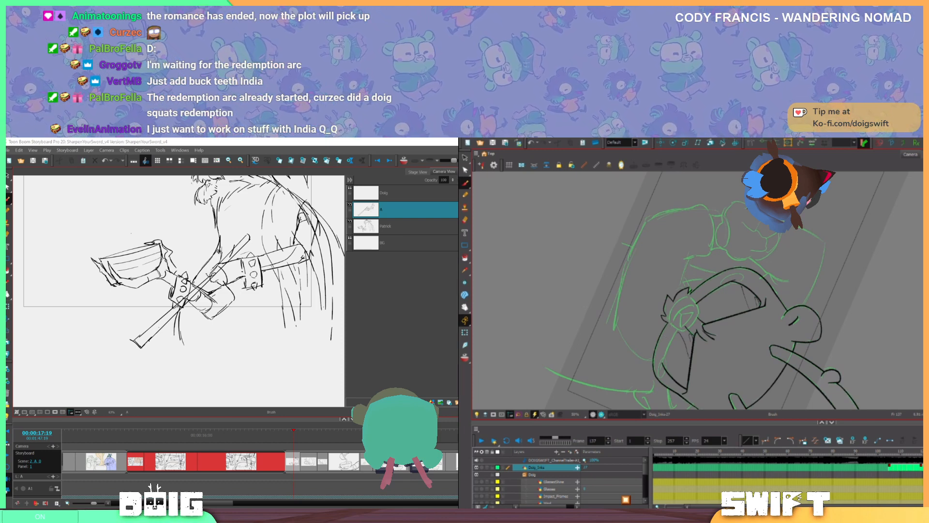
drag(678, 331, 661, 369)
key(ctrl+z)
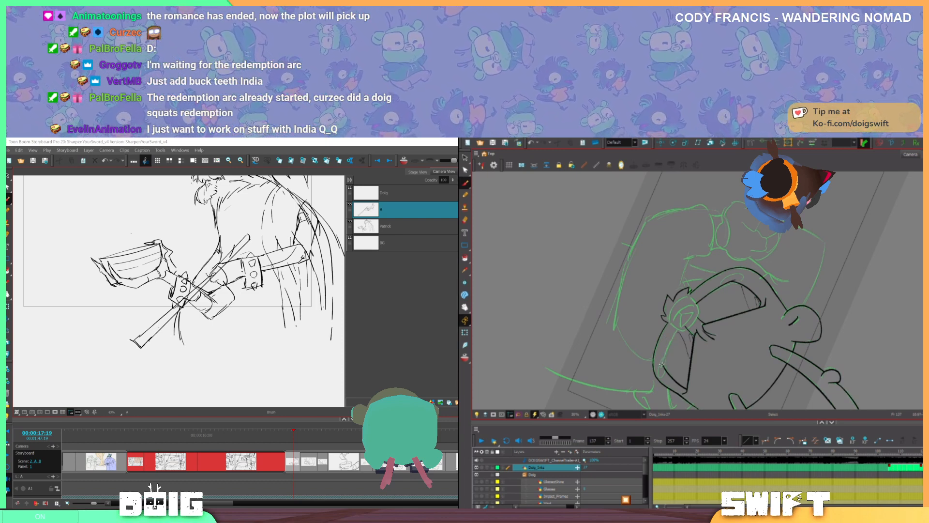
drag(680, 324, 662, 370)
key(ctrl+z)
drag(678, 329, 661, 369)
key(ctrl+z)
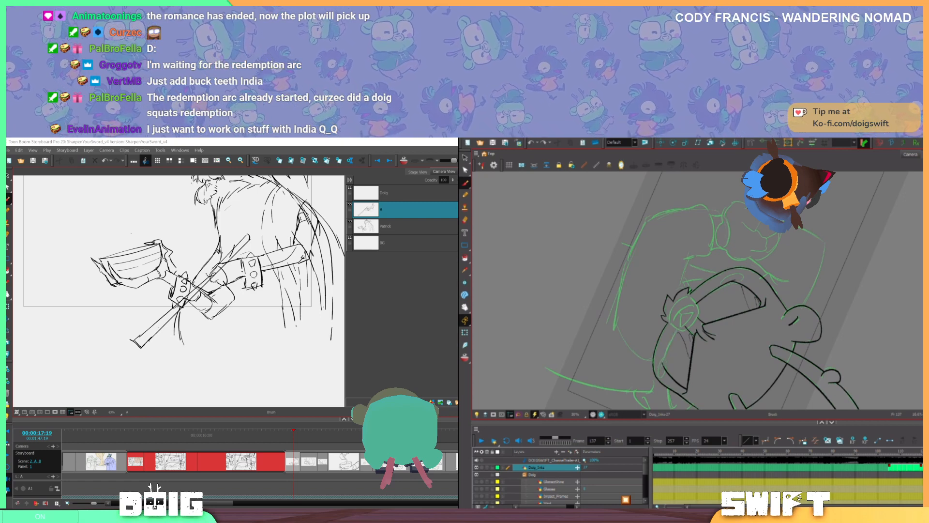
drag(680, 325, 662, 368)
key(ctrl+z)
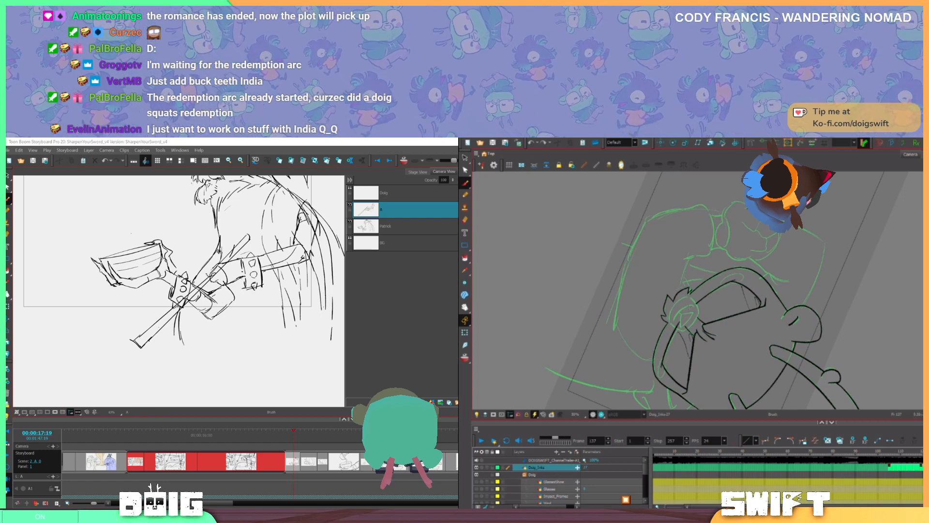
key(ctrl+z)
Ink the lower edge of the antlered head's right eye and extend the stroke's inner end to the nose
drag(678, 330, 662, 368)
click(674, 338)
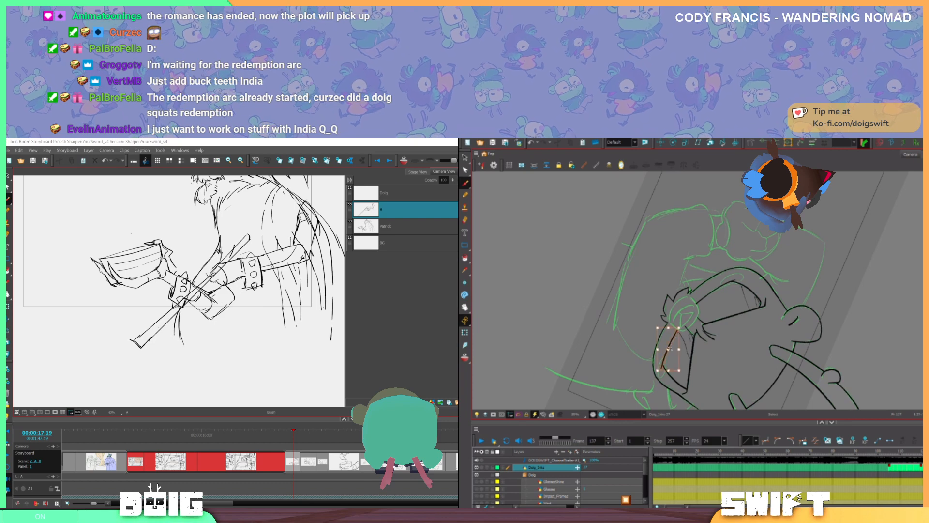
drag(678, 329, 681, 325)
drag(729, 346, 736, 342)
click(677, 357)
mouse_move(676, 357)
mouse_down()
mouse_move(761, 358)
mouse_move(821, 318)
mouse_move(821, 270)
mouse_up()
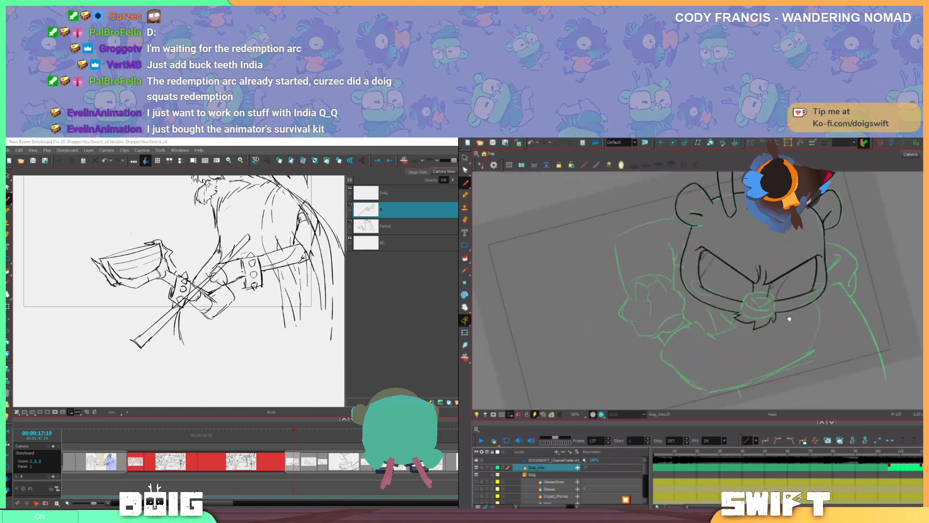
Undo the last stroke and ink the antlered head's nose outline over the green rough
drag(790, 316, 753, 365)
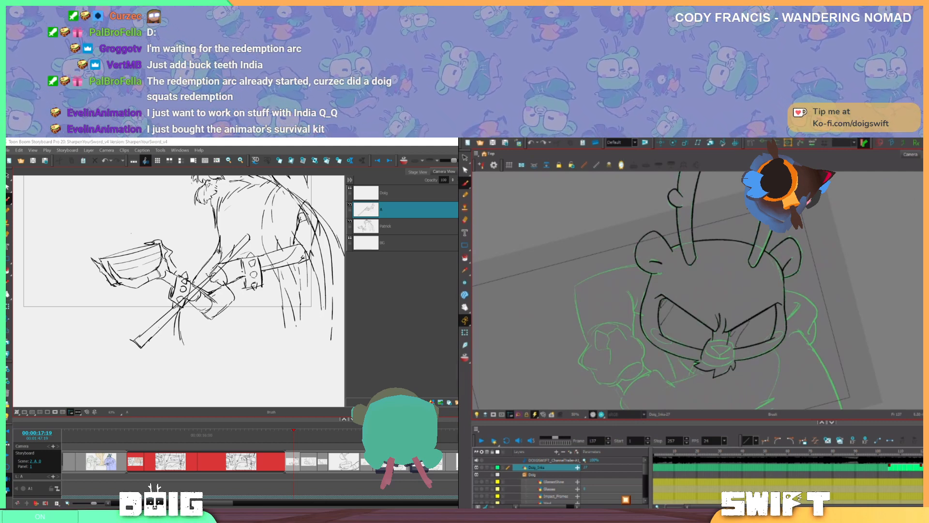
key(ctrl+z)
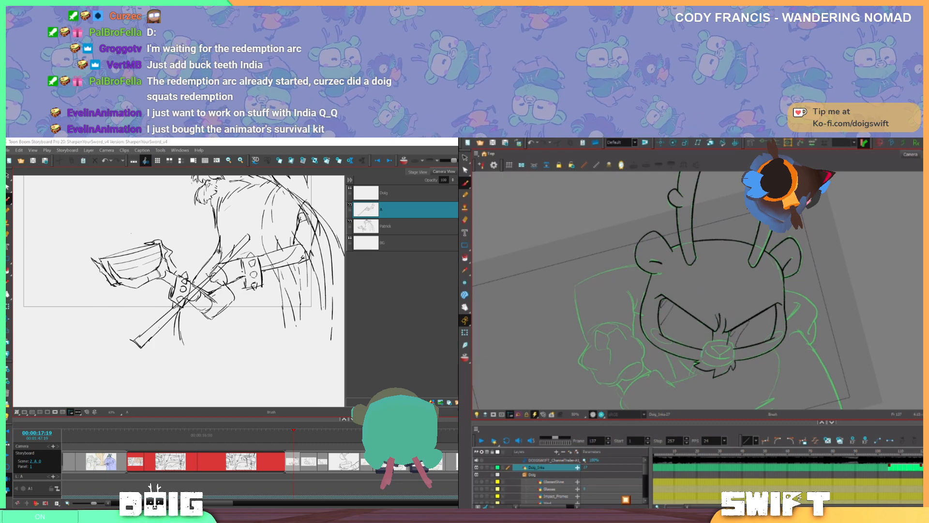
drag(701, 359, 711, 340)
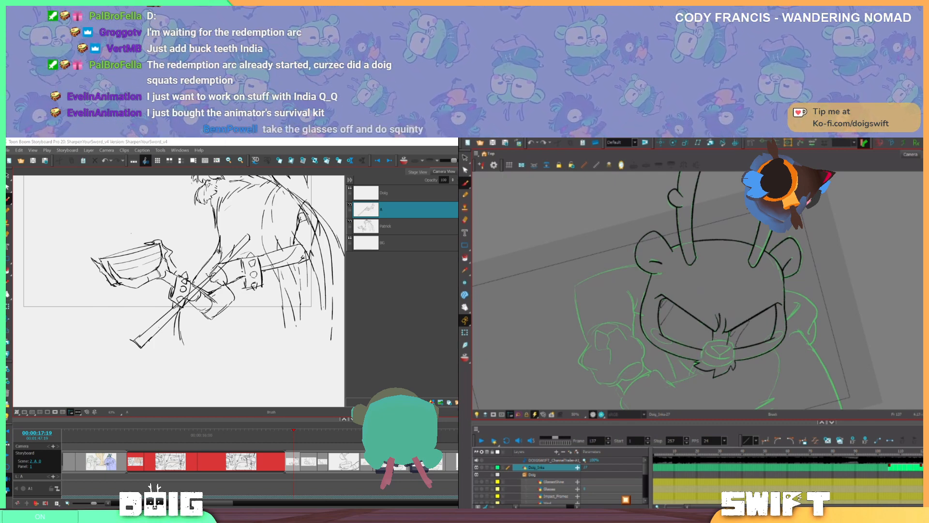
key(alt+b)
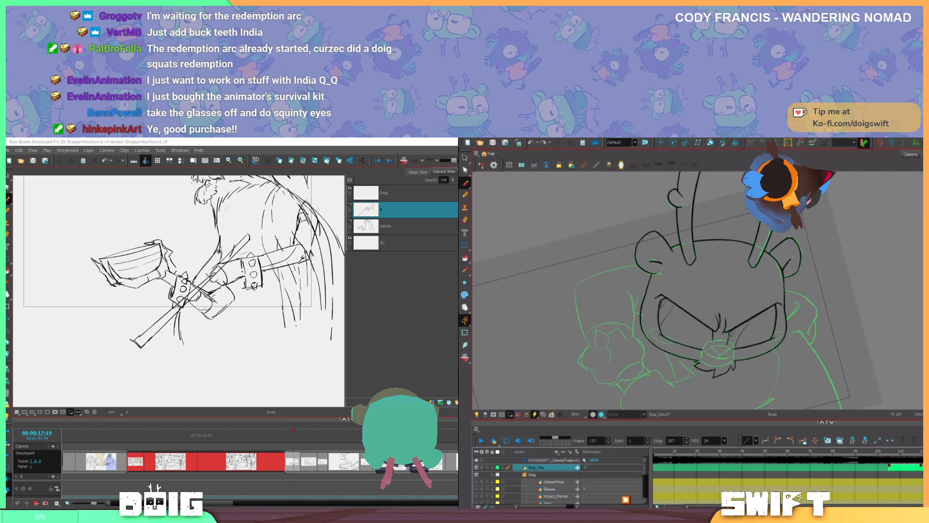
drag(726, 357, 743, 349)
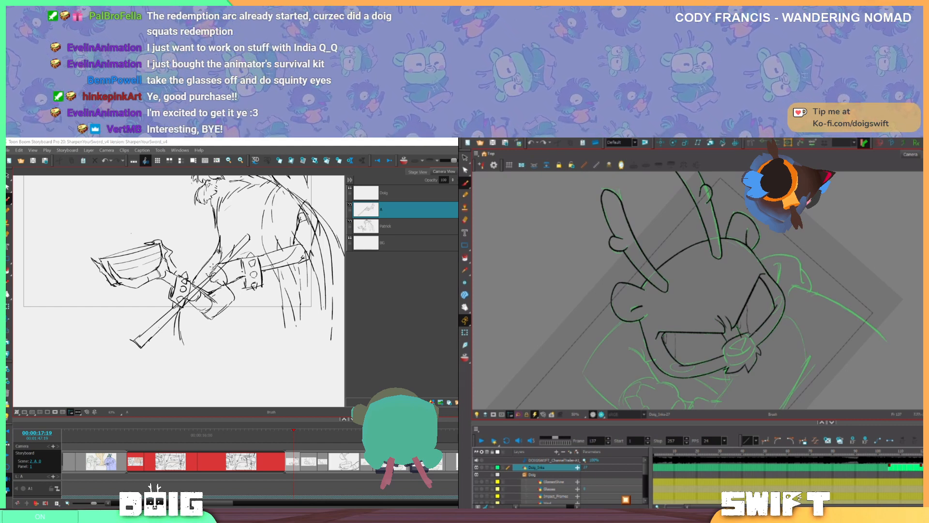
Delete the upper arc of the antlered head's nose outline and undo the last stroke
click(746, 333)
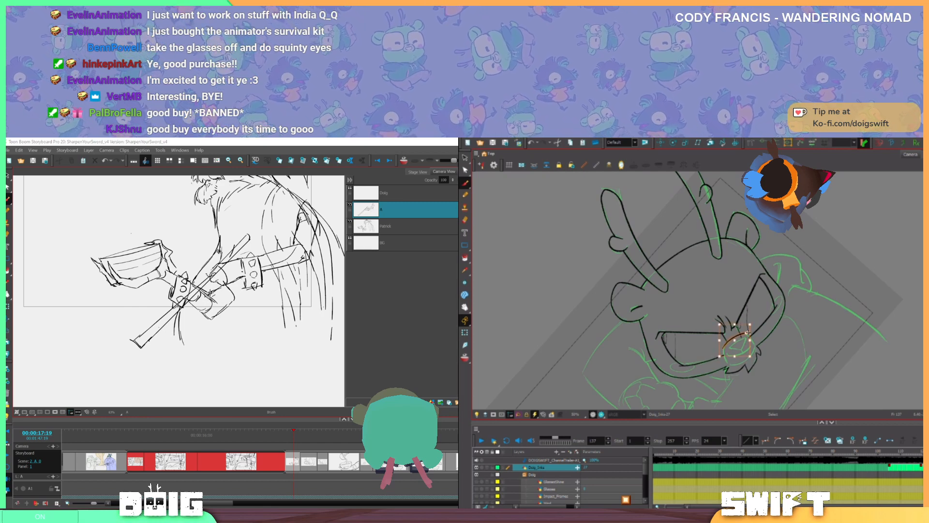
key(alt+b)
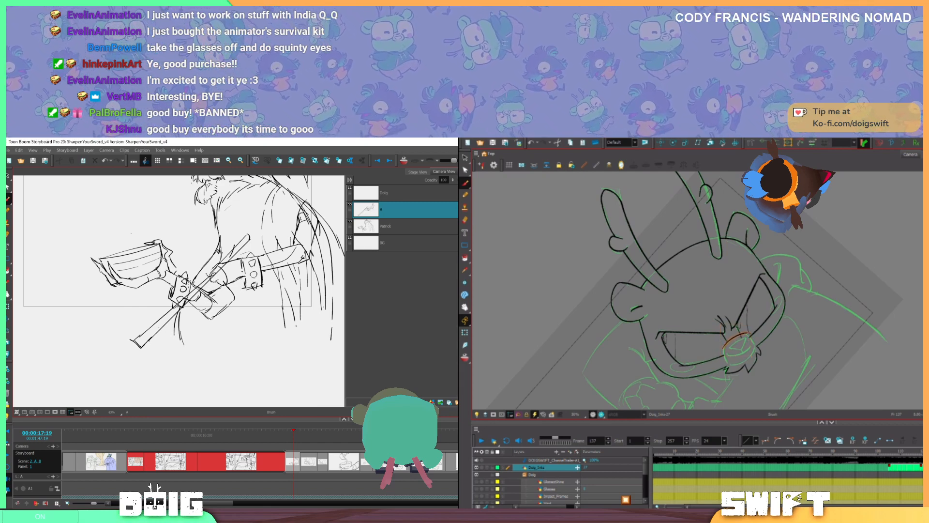
key(alt+s)
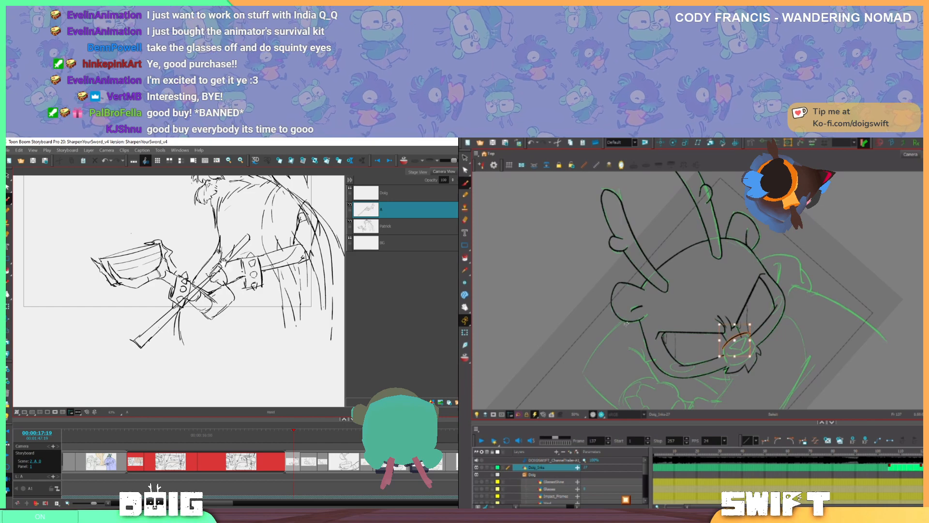
mouse_move(222, 262)
mouse_down()
mouse_move(168, 289)
mouse_move(191, 308)
mouse_up()
key(Delete)
key(alt+b)
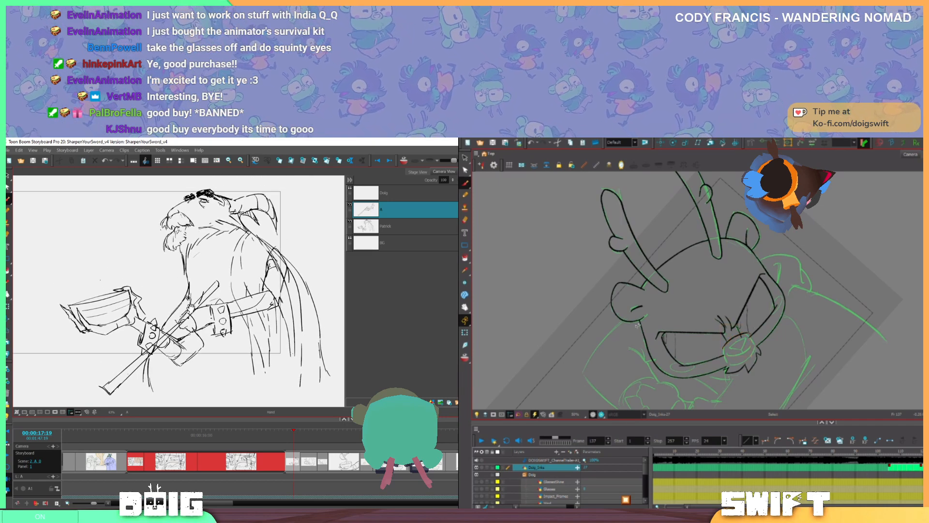
mouse_move(716, 347)
mouse_down()
mouse_move(668, 320)
mouse_move(679, 324)
mouse_up()
key(ctrl+z)
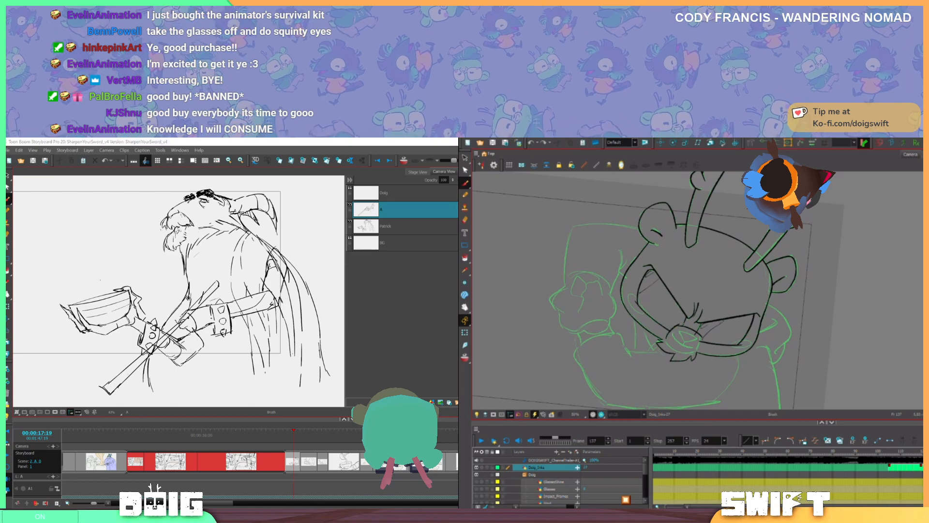
Re-ink the antlered head's rounded nose outline as a closed shape over the green rough
key(alt+s)
key(alt+b)
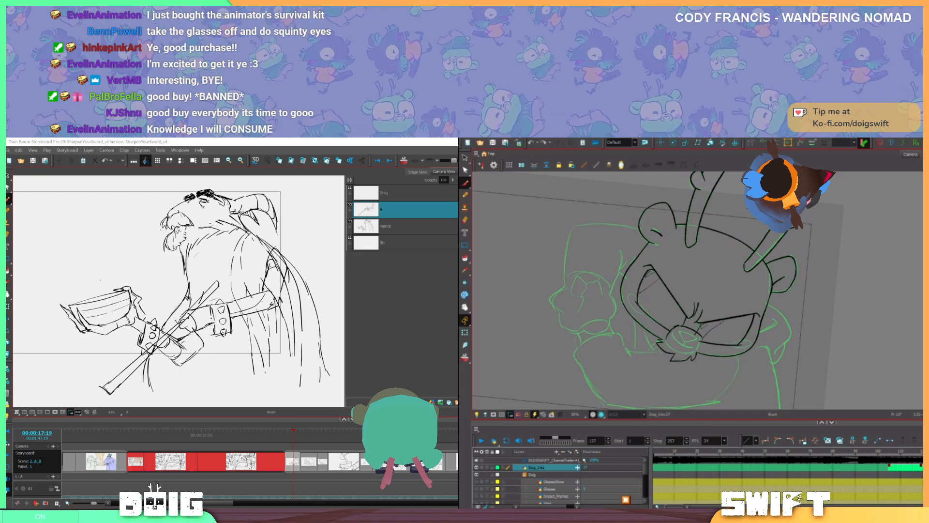
drag(723, 213, 798, 229)
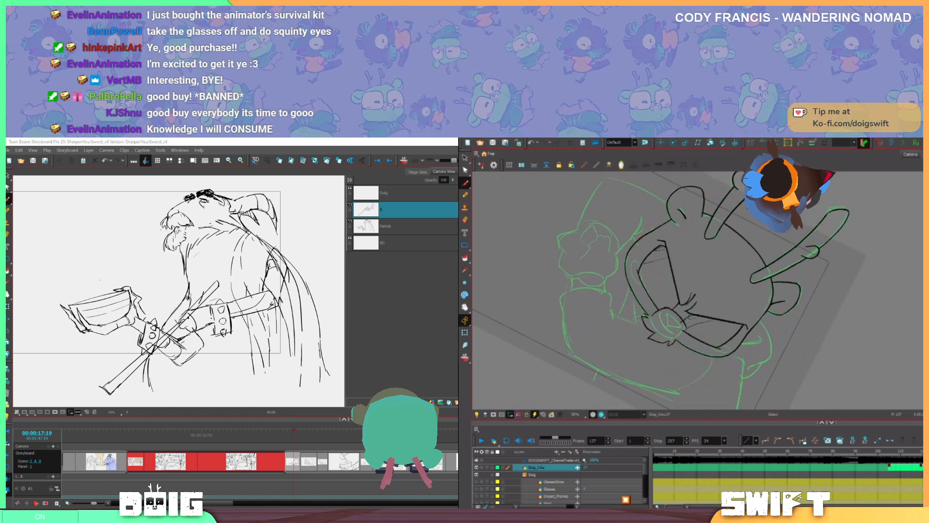
key(alt+s)
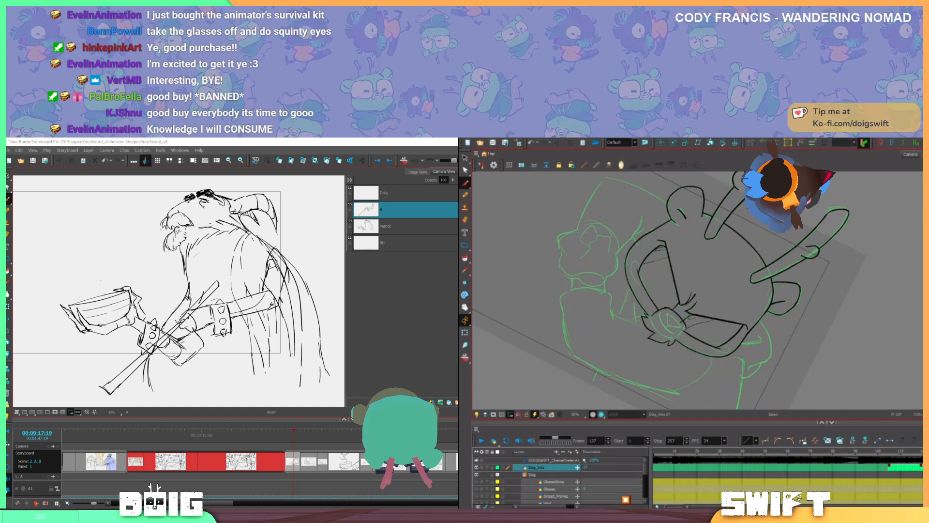
key(alt+s)
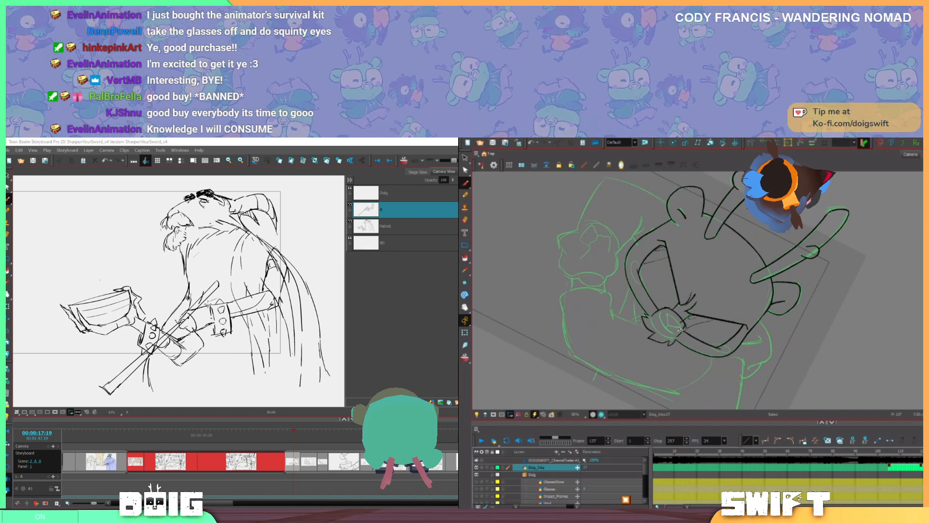
click(681, 331)
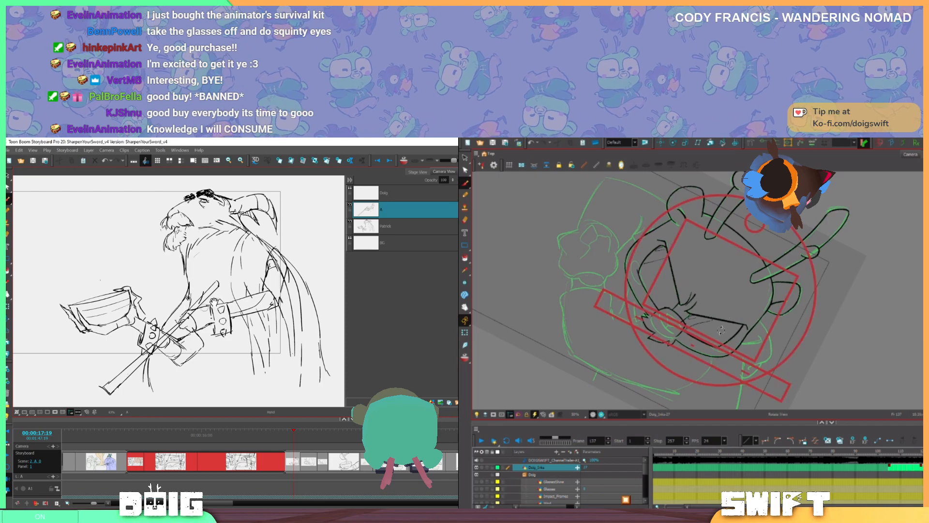
drag(213, 304, 198, 313)
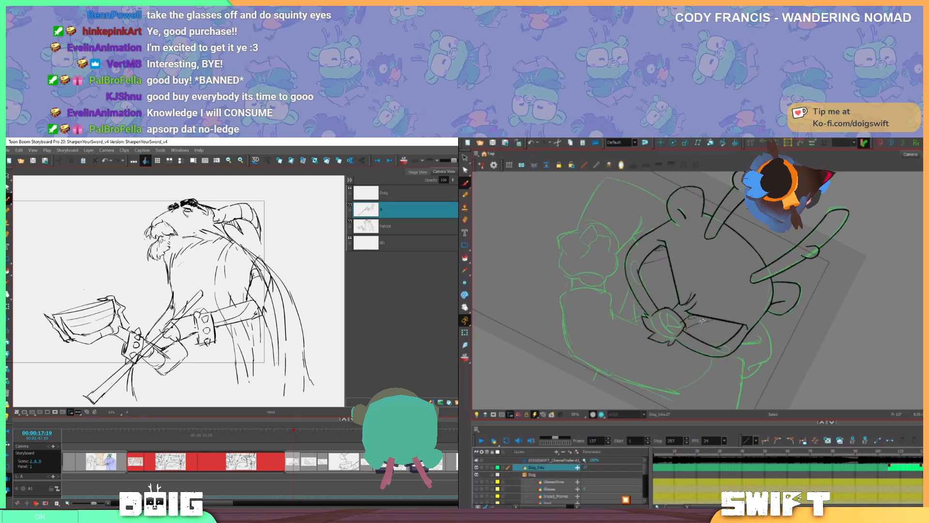
drag(696, 317, 694, 375)
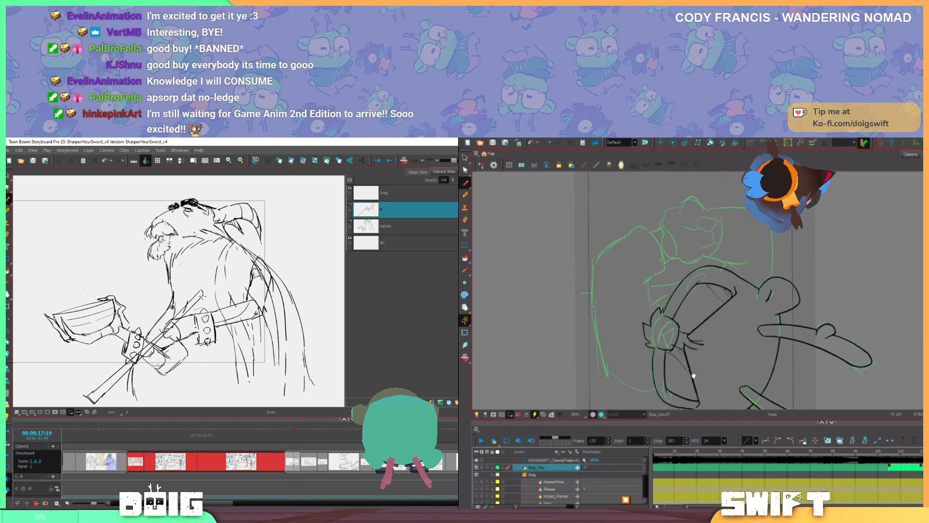
mouse_move(192, 328)
mouse_down()
mouse_move(177, 319)
mouse_move(177, 329)
mouse_up()
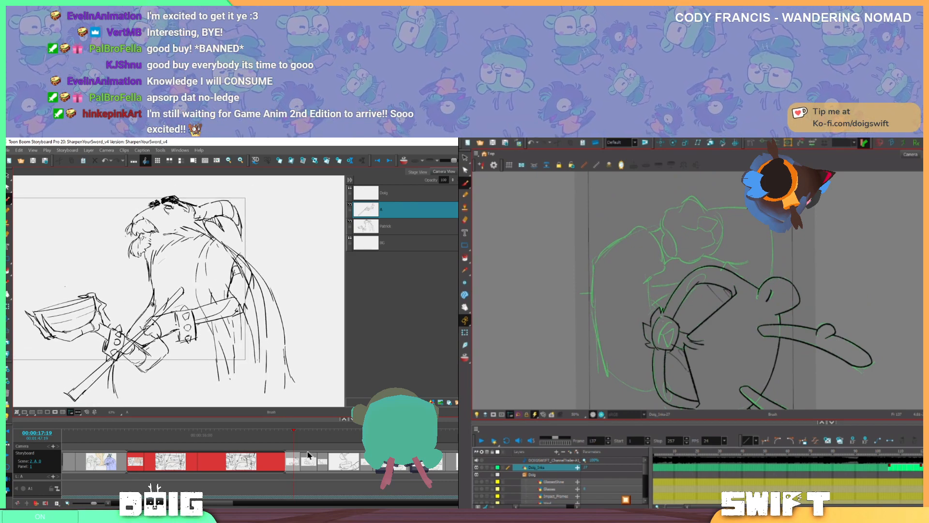
Place the storyboard playhead at 00:00:17:18 with the bearded character's layer active
mouse_move(301, 431)
mouse_down()
mouse_move(114, 430)
mouse_move(317, 438)
mouse_move(285, 438)
mouse_move(297, 438)
mouse_up()
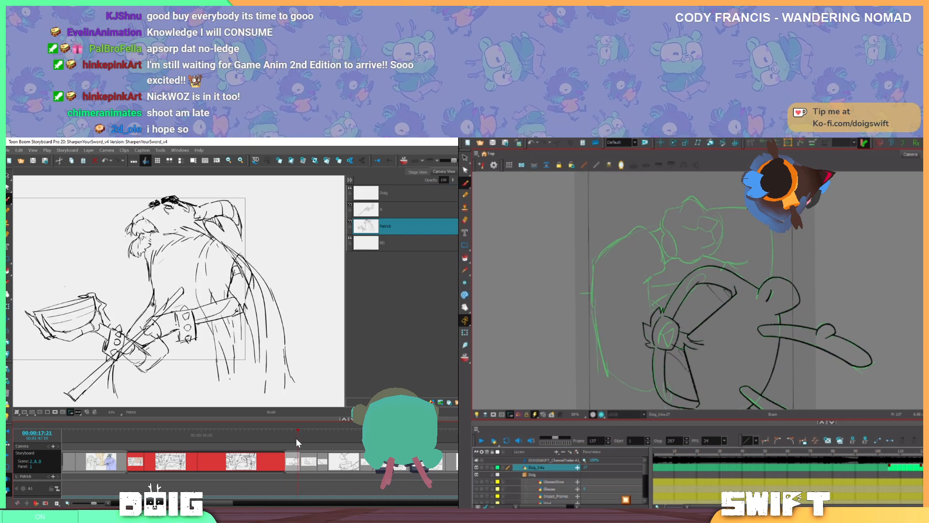
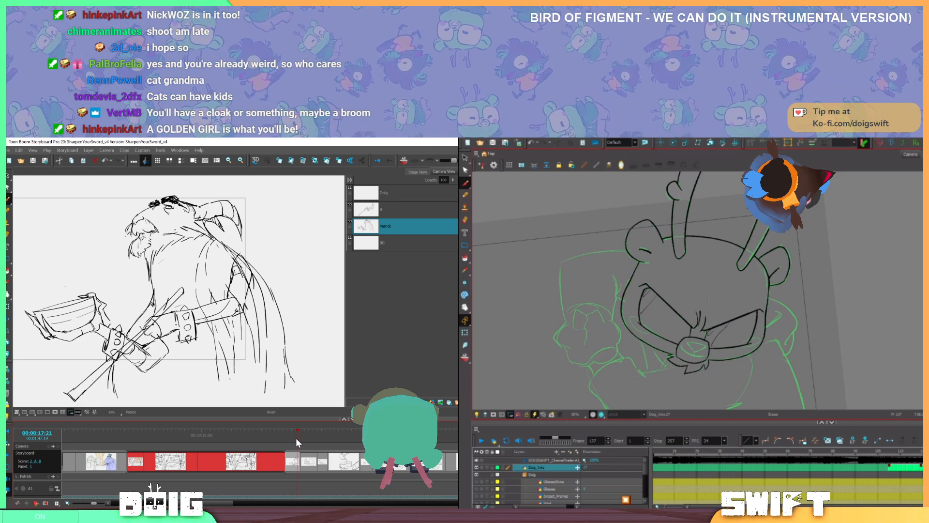
mouse_move(303, 435)
mouse_down()
mouse_move(344, 427)
mouse_move(291, 431)
mouse_up()
drag(251, 305, 255, 301)
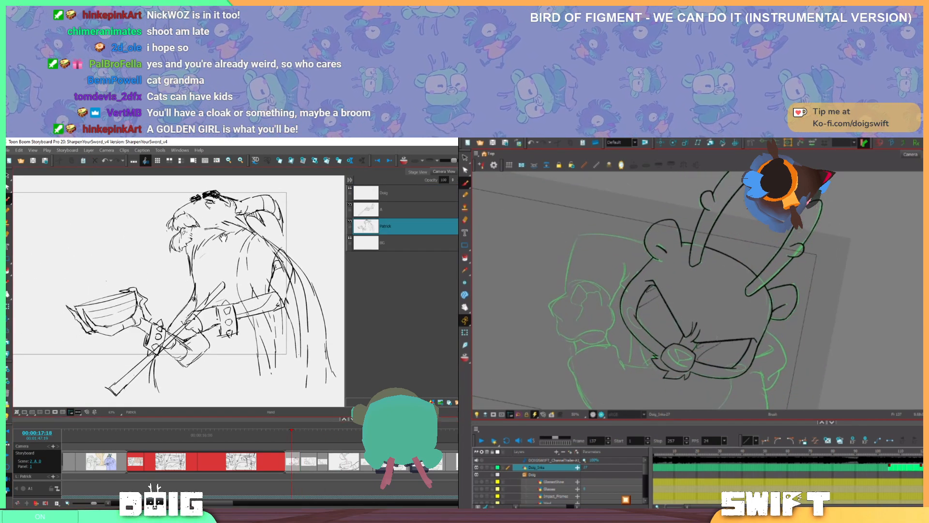
mouse_move(206, 334)
mouse_down()
mouse_move(209, 342)
mouse_move(188, 318)
mouse_move(195, 313)
mouse_up()
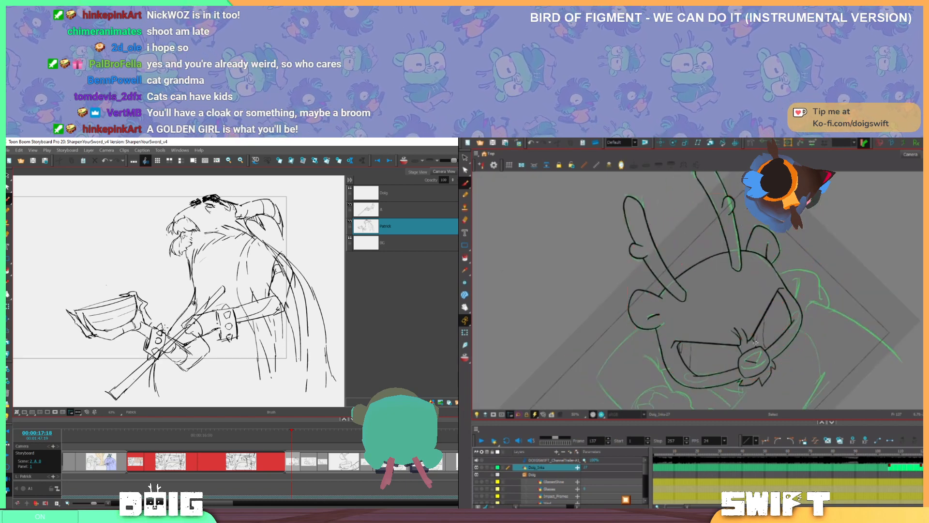
Sketch a flared, blocky end on the sword's lower tip and ink the inner lines of the antlered head's nose
click(753, 357)
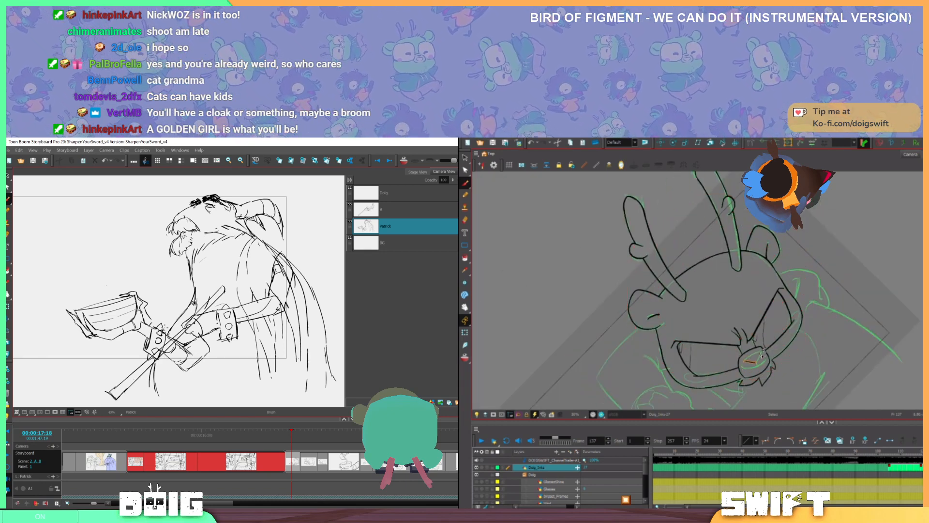
click(780, 336)
mouse_move(130, 379)
mouse_down()
mouse_move(141, 367)
mouse_move(123, 386)
mouse_move(137, 370)
mouse_up()
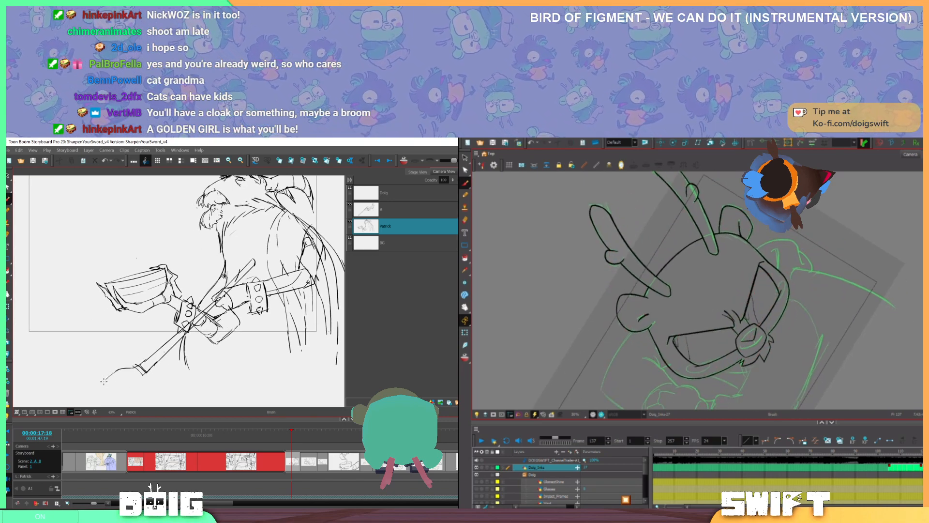
drag(774, 327, 757, 347)
mouse_move(104, 381)
mouse_down()
mouse_move(119, 396)
mouse_move(137, 384)
mouse_up()
drag(742, 341, 735, 355)
drag(137, 384, 148, 373)
key(ctrl+z)
drag(747, 337, 735, 355)
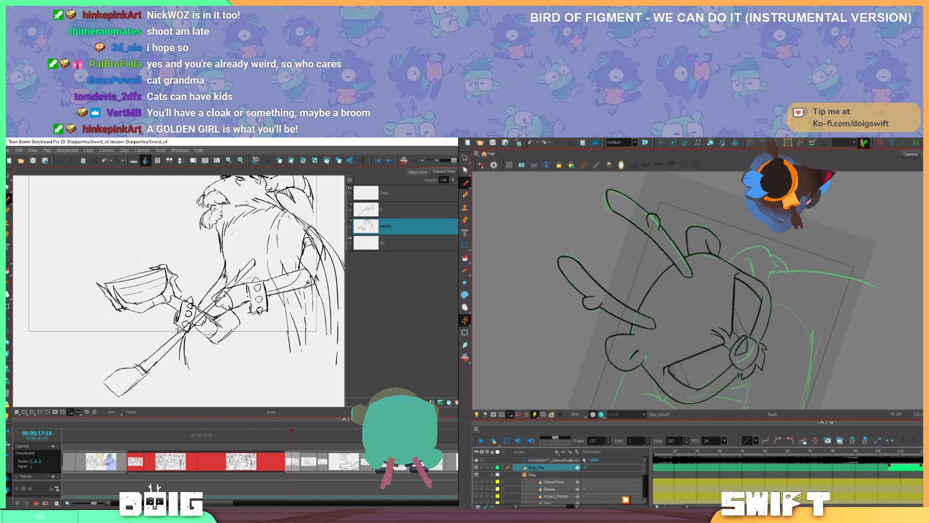
click(742, 344)
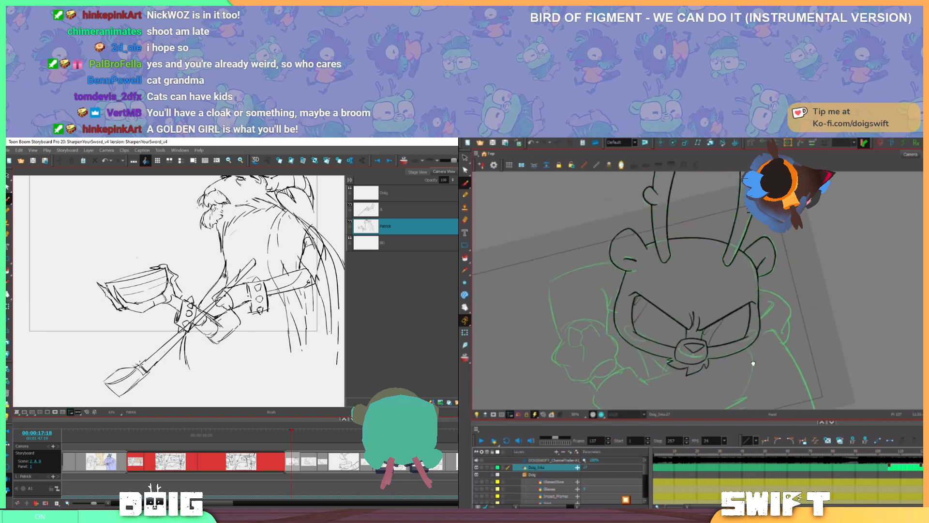
Undo the flared shape at the sword's lower end and sketch a rounded pommel in its place
mouse_move(104, 383)
mouse_down()
mouse_move(120, 367)
mouse_move(112, 378)
mouse_move(126, 375)
mouse_move(109, 384)
mouse_move(117, 365)
mouse_move(103, 374)
mouse_move(114, 368)
mouse_move(134, 381)
mouse_move(125, 382)
mouse_move(118, 368)
mouse_move(137, 381)
mouse_move(130, 370)
mouse_move(122, 378)
mouse_move(133, 371)
mouse_move(110, 394)
mouse_move(110, 381)
mouse_move(114, 394)
mouse_move(128, 395)
mouse_move(115, 372)
mouse_move(117, 384)
mouse_move(139, 382)
mouse_move(115, 381)
mouse_move(131, 384)
mouse_move(125, 368)
mouse_move(145, 367)
mouse_up()
key(ctrl+z)
key(ctrl+z)
key(ctrl+z)
key(space)
key(ctrl+z)
key(ctrl+z)
key(ctrl+z)
key(ctrl+z)
key(ctrl+z)
key(ctrl+z)
key(space)
Erase the overlapping lines where the sword's shaft meets the round pommel and redraw the joint and shaft edge
key(alt+e)
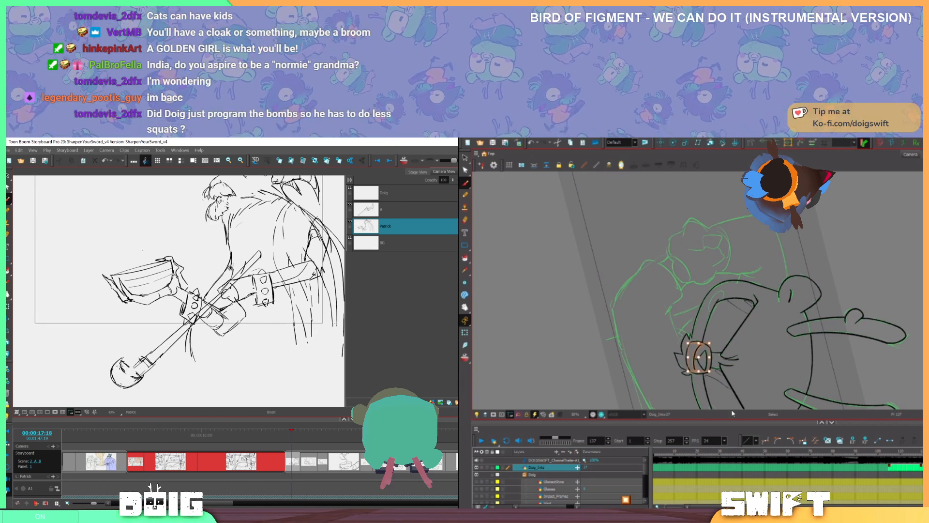
key(alt+b)
mouse_move(752, 340)
mouse_down()
mouse_move(776, 308)
mouse_move(769, 257)
mouse_up()
key(alt+e)
drag(132, 366, 154, 365)
drag(799, 334, 751, 367)
key(alt+b)
drag(147, 357, 133, 368)
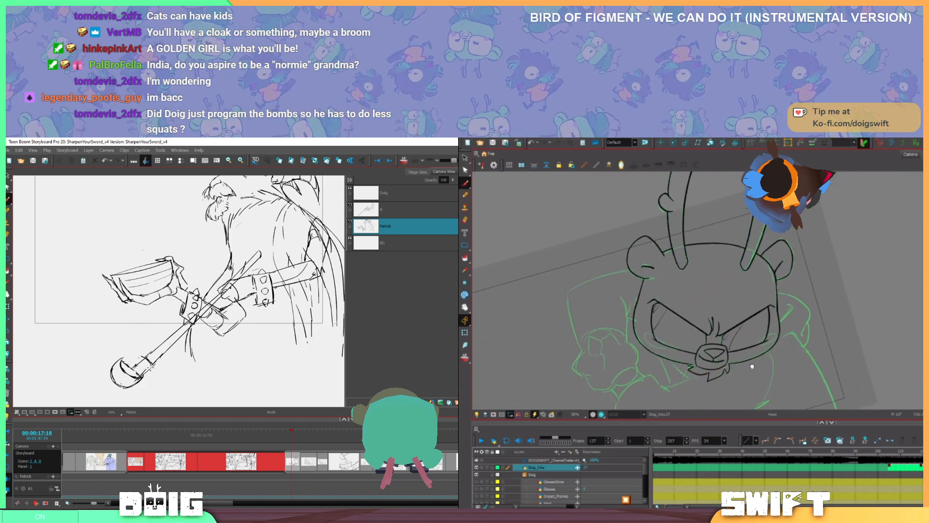
drag(751, 367, 751, 371)
mouse_move(146, 357)
mouse_down()
mouse_move(153, 364)
mouse_move(189, 343)
mouse_up()
key(space)
Erase the messy lines inside the sword's round pommel and redraw the curved band across it
key(alt+e)
drag(758, 362, 732, 367)
drag(121, 361, 141, 378)
key(alt+b)
drag(732, 367, 731, 387)
drag(121, 359, 140, 377)
mouse_move(731, 387)
mouse_down()
mouse_move(670, 360)
mouse_move(680, 341)
mouse_move(679, 401)
mouse_up()
mouse_move(112, 367)
mouse_down()
mouse_move(120, 358)
mouse_move(141, 377)
mouse_up()
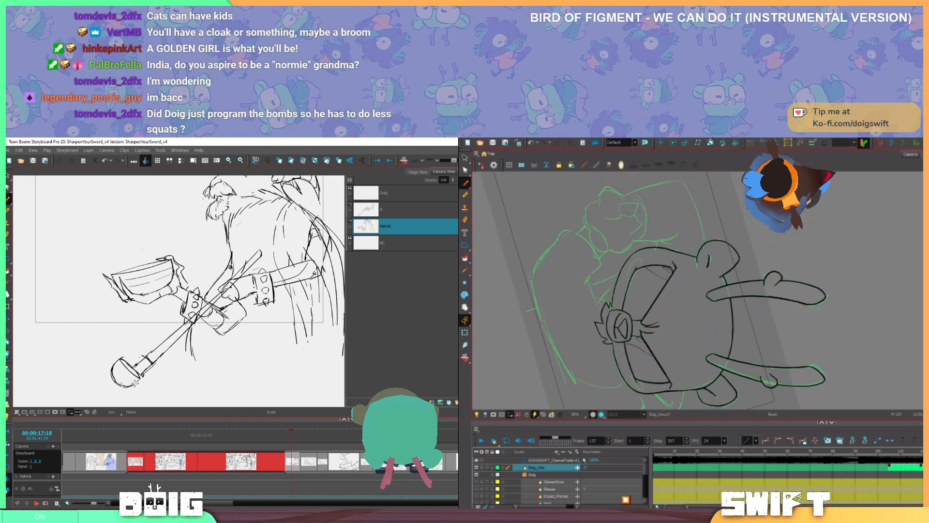
key(space)
drag(223, 317, 184, 348)
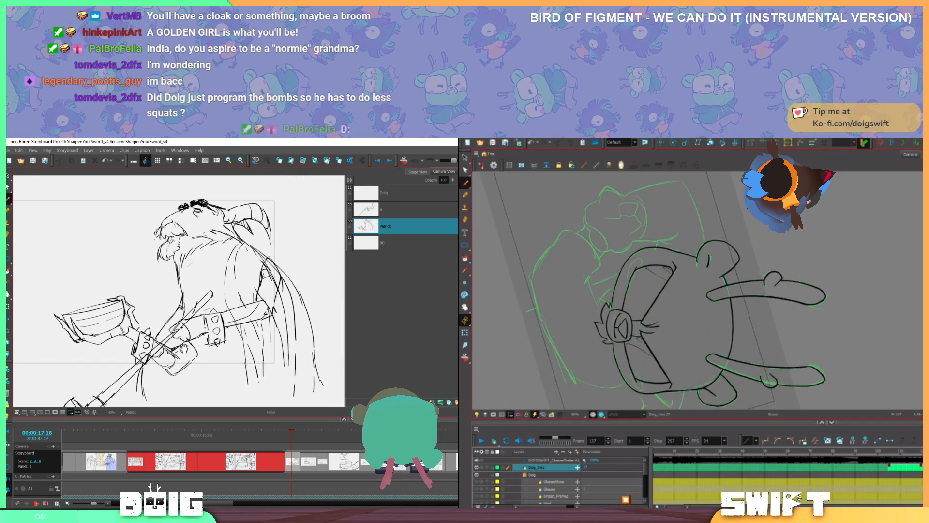
drag(207, 312, 207, 332)
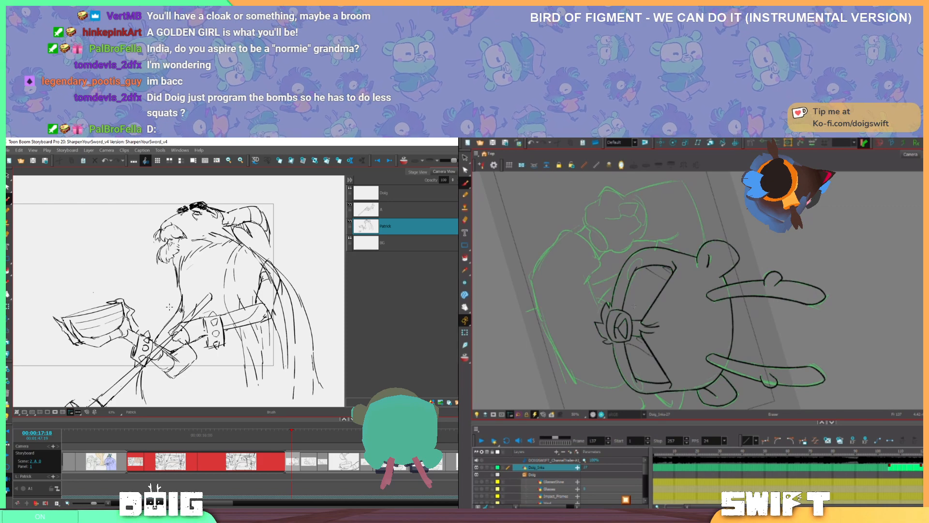
Flip between frames 137 and 138 to compare the antlered head's inked drawings, ending on frame 138
ctrl+alt+click(636, 302)
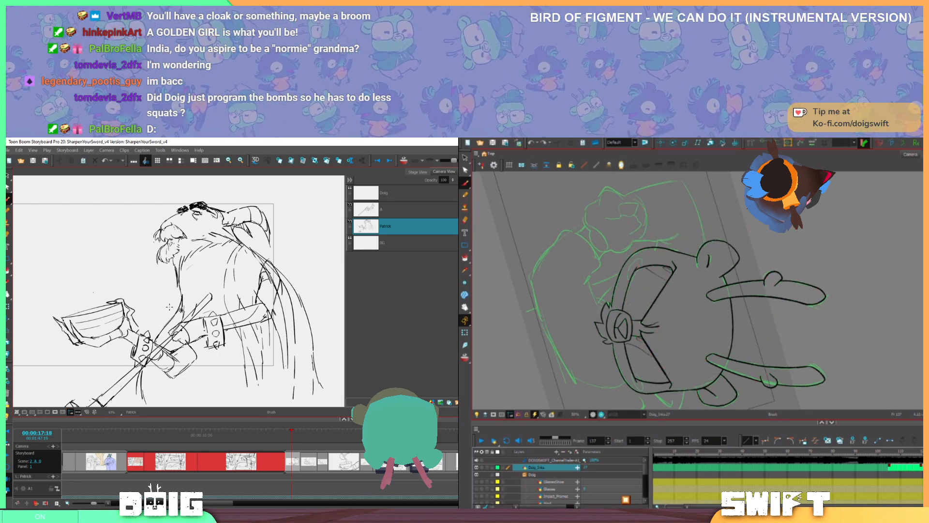
drag(680, 338, 698, 284)
mouse_move(770, 343)
mouse_down()
mouse_move(744, 358)
mouse_move(753, 349)
mouse_move(752, 357)
mouse_up()
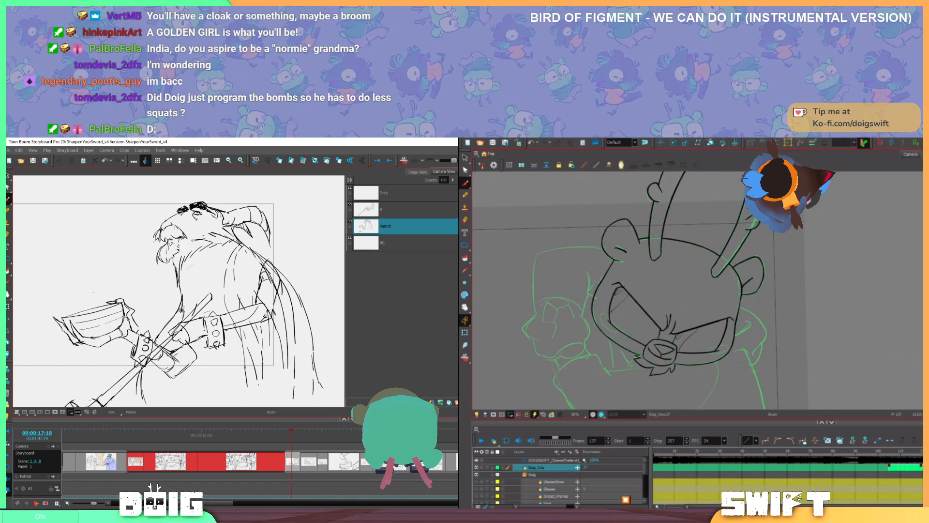
key(period)
key(comma)
key(comma)
key(period)
key(comma)
key(period)
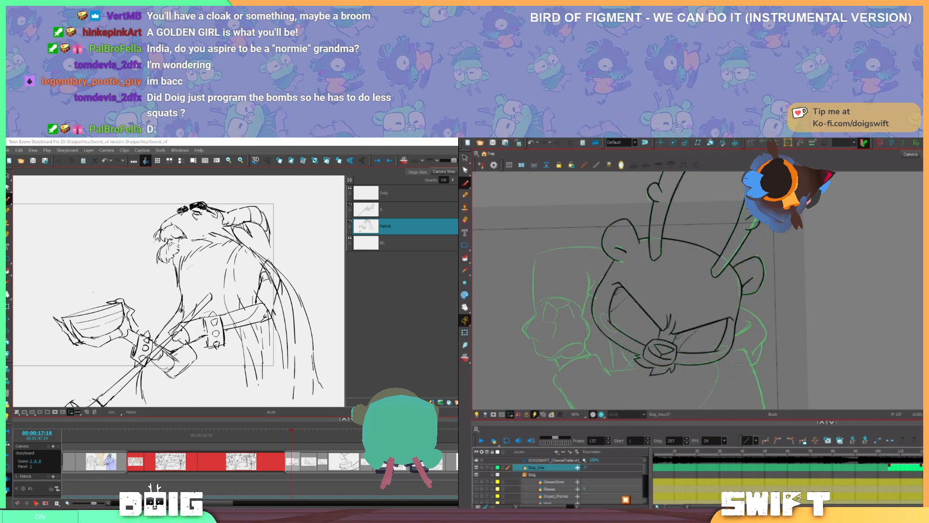
key(period)
key(comma)
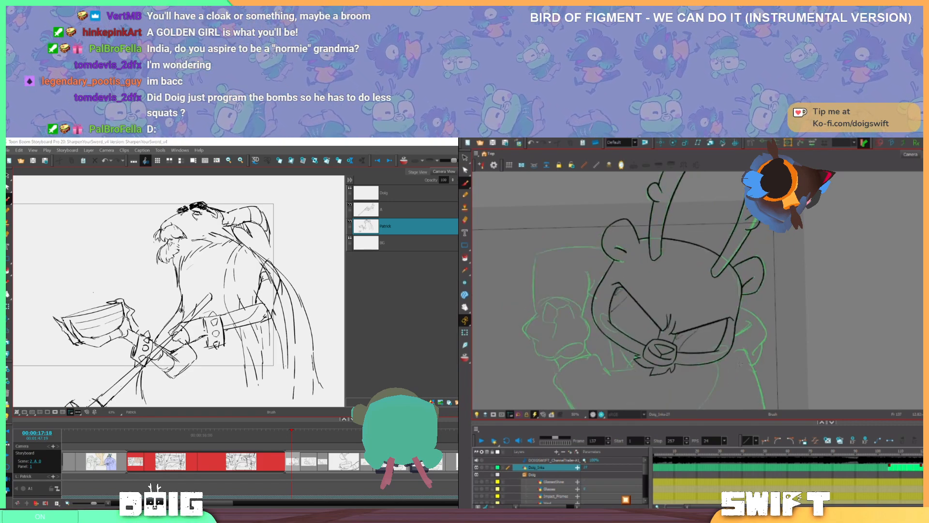
key(period)
key(comma)
key(period)
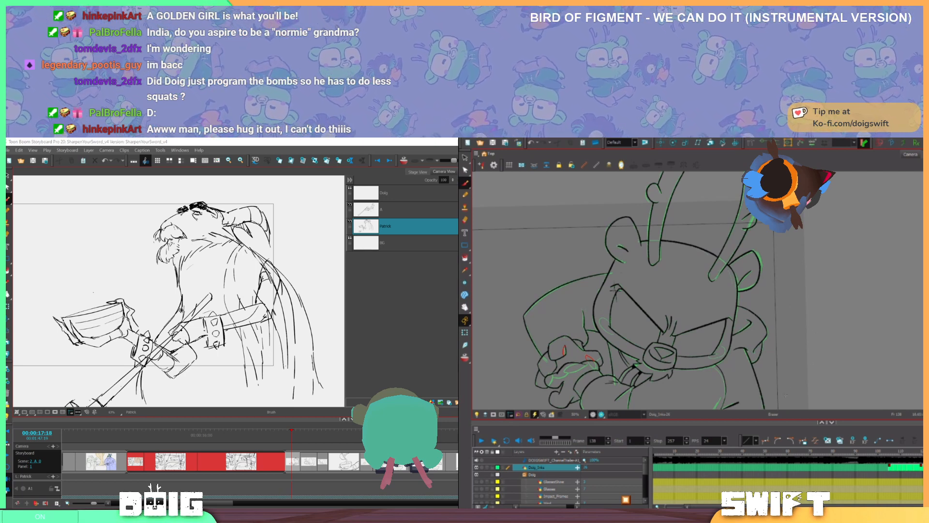
drag(722, 281, 706, 323)
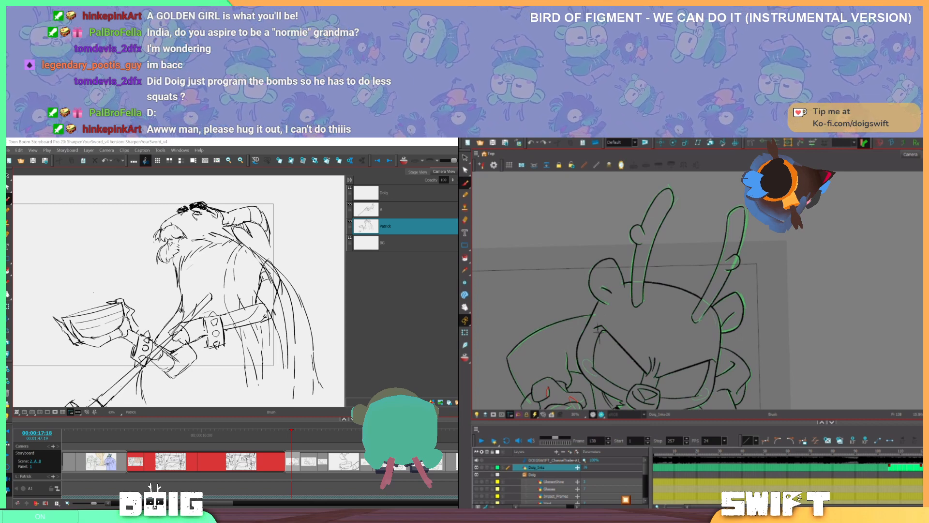
key(alt+s)
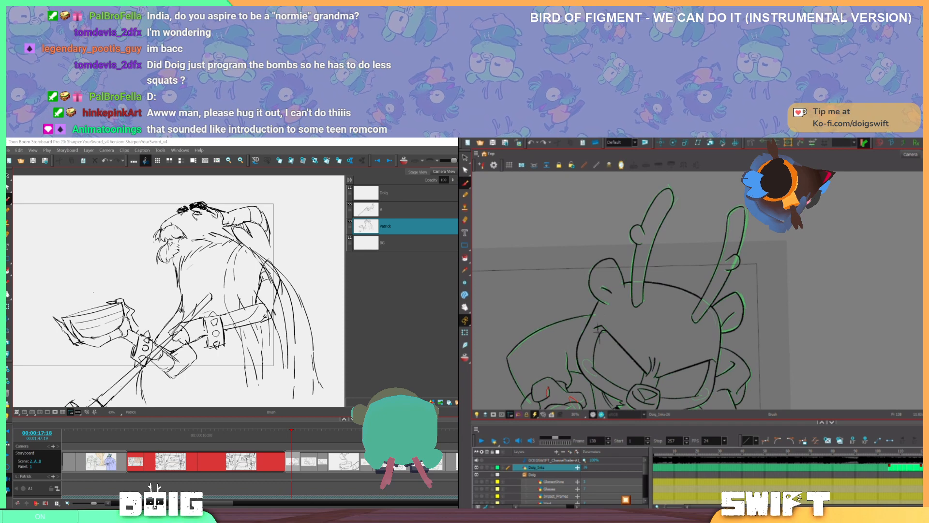
key(space)
mouse_move(721, 321)
mouse_down()
mouse_move(743, 294)
mouse_move(723, 335)
mouse_up()
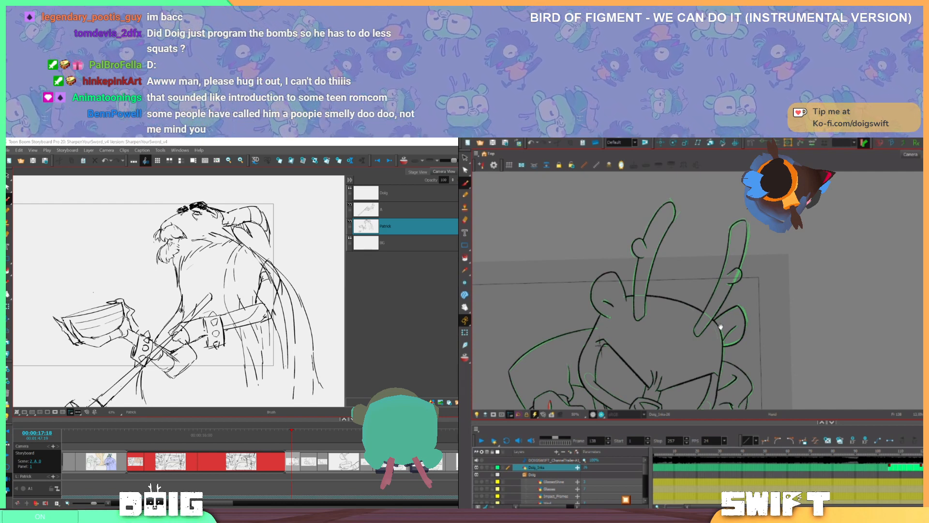
mouse_move(720, 327)
mouse_down()
mouse_move(722, 300)
mouse_move(720, 310)
mouse_up()
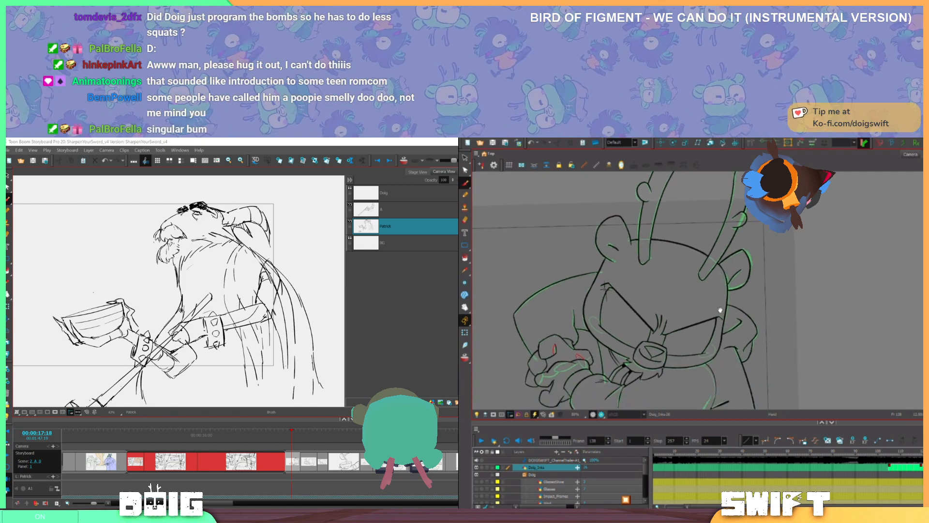
Flip back and forth between frame 137 and its neighbouring frames to compare the antlered character's head and body drawings
mouse_move(719, 350)
mouse_down()
mouse_move(721, 327)
mouse_move(727, 352)
mouse_move(773, 302)
mouse_move(760, 343)
mouse_up()
key(space)
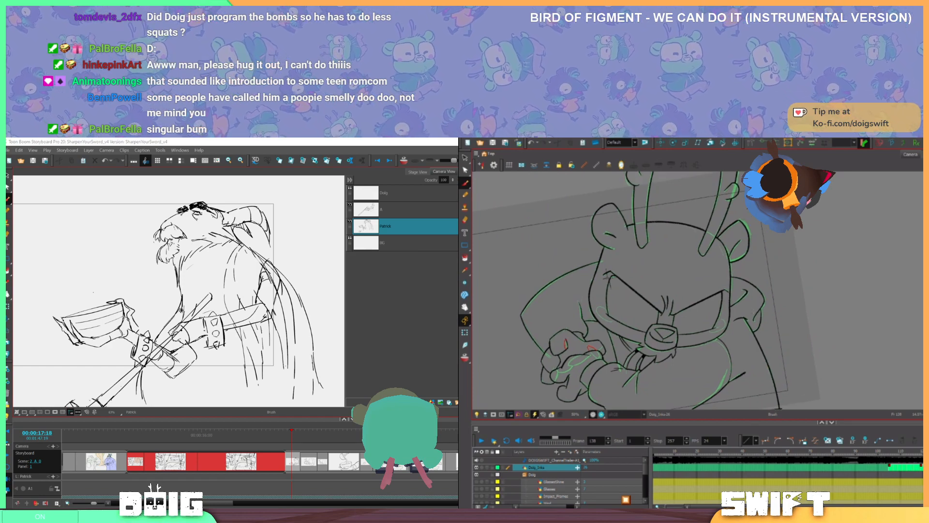
key(comma)
key(comma)
key(period)
key(comma)
key(period)
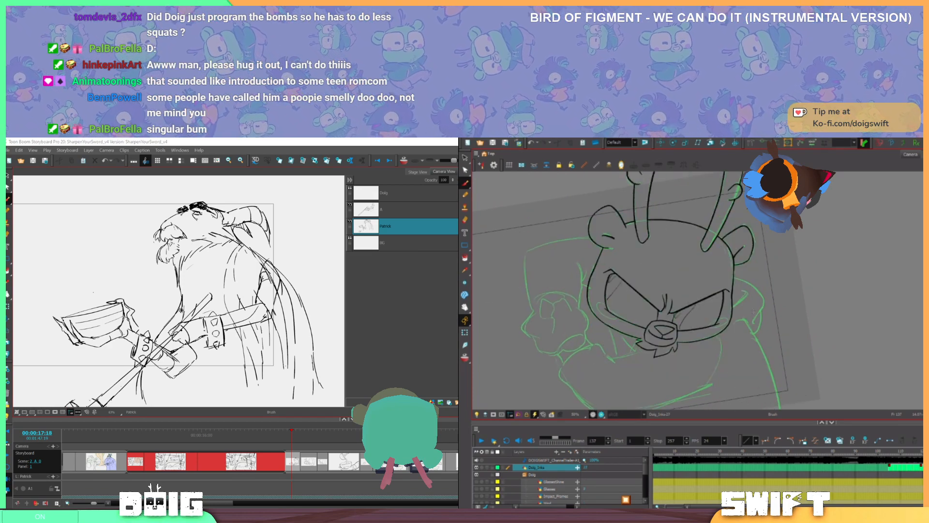
key(comma)
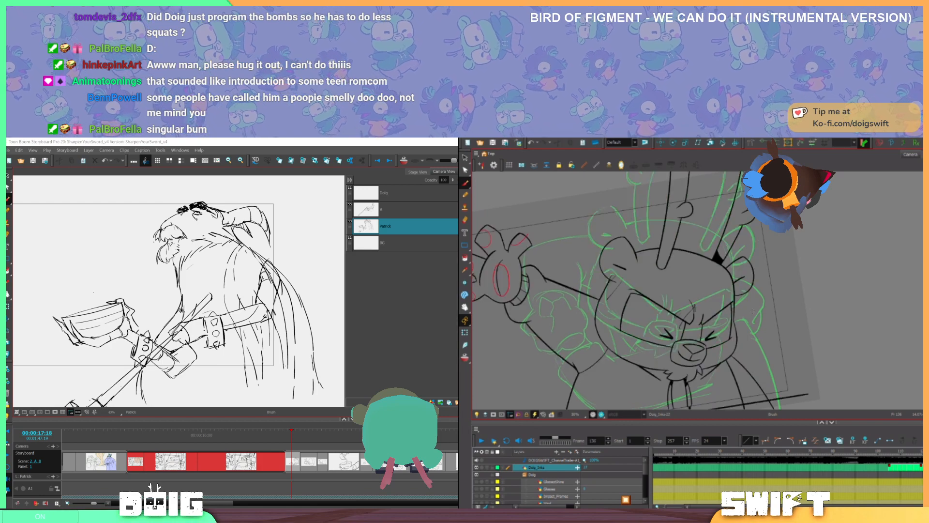
key(period)
key(period)
key(period)
key(comma)
key(comma)
key(period)
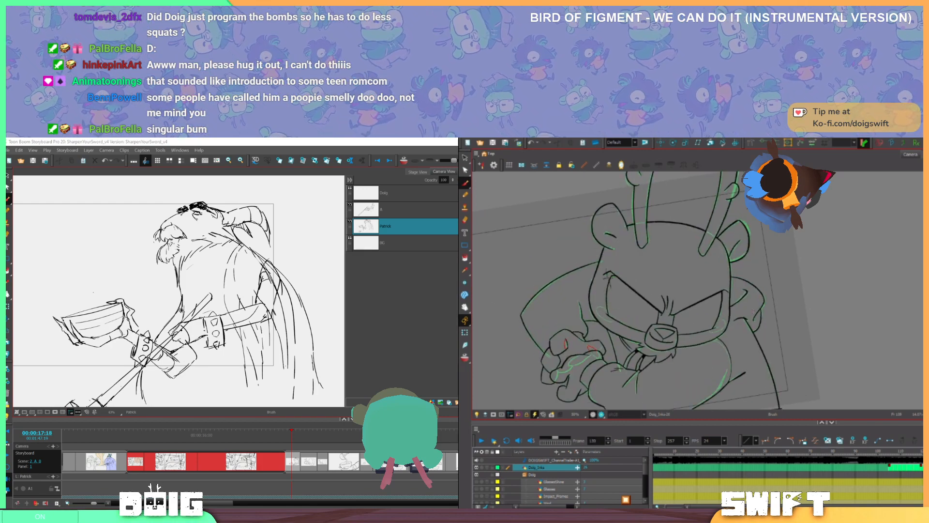
key(comma)
key(period)
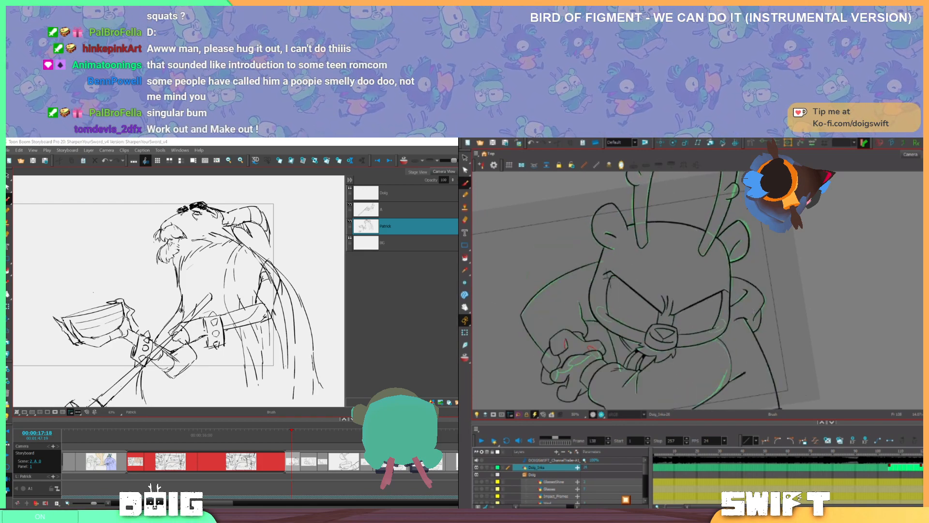
key(comma)
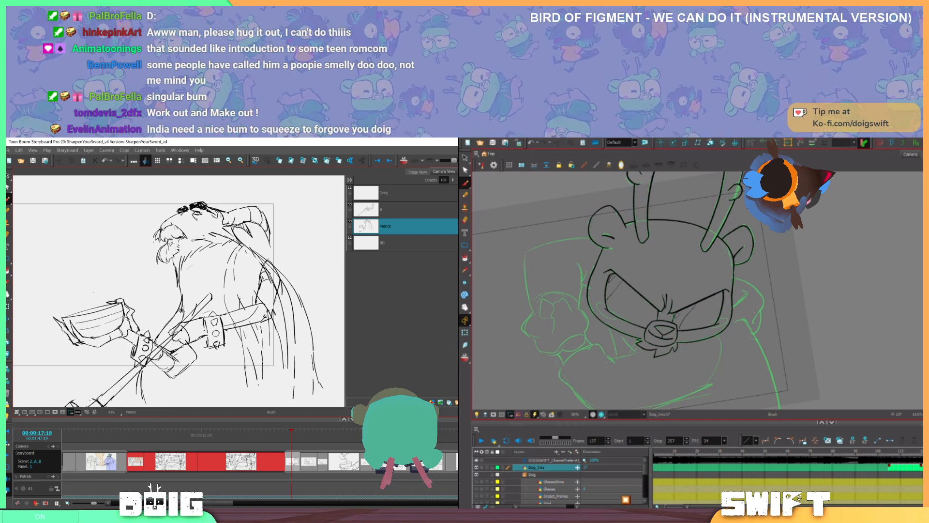
Check the bearded character's storyboard panel as a whole, toggling the visibility of the sword layer
scroll(146, 353, down, 2)
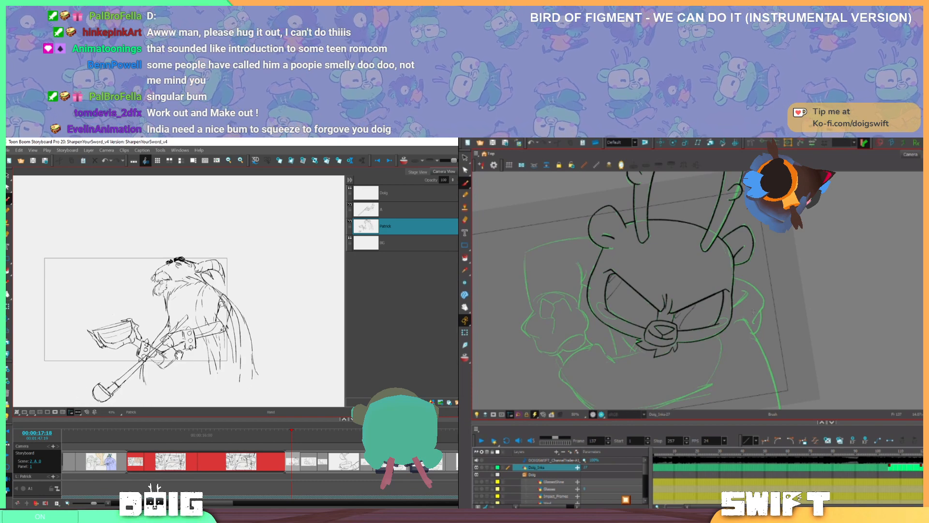
drag(179, 354, 196, 332)
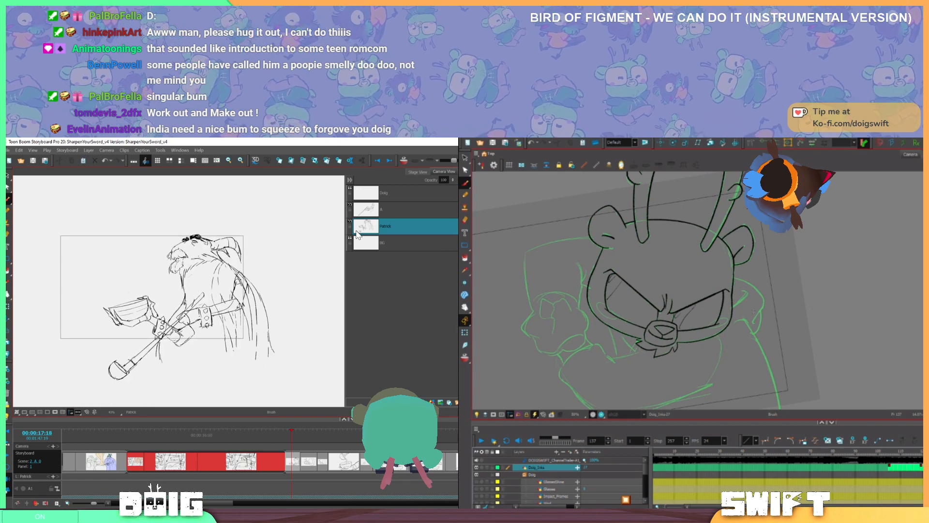
click(351, 205)
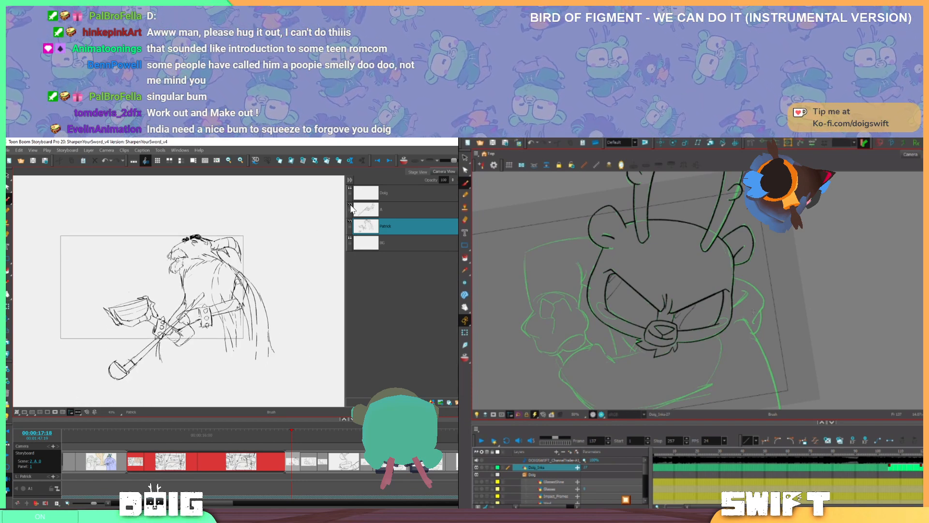
click(350, 205)
click(350, 209)
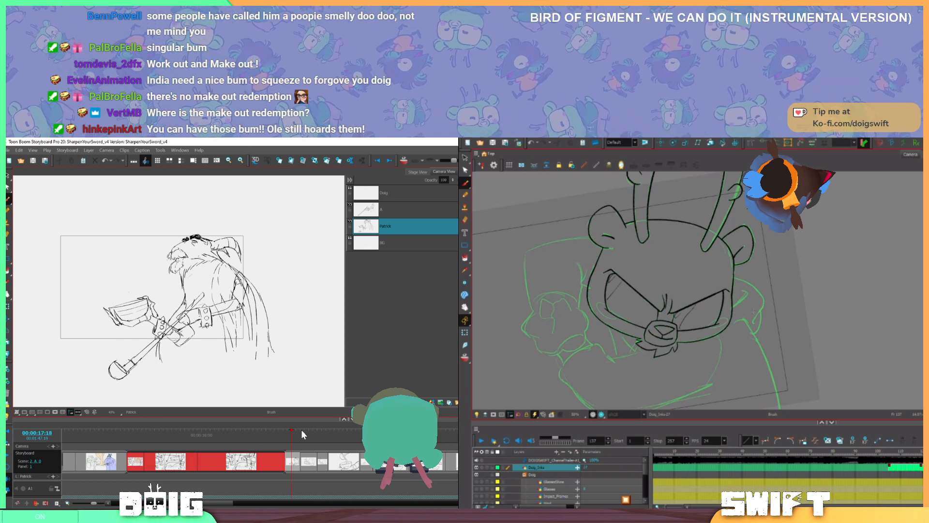
Scrub the storyboard past the bowl-pouring panels to the panel of the antlered character beneath the moon
drag(292, 434, 315, 430)
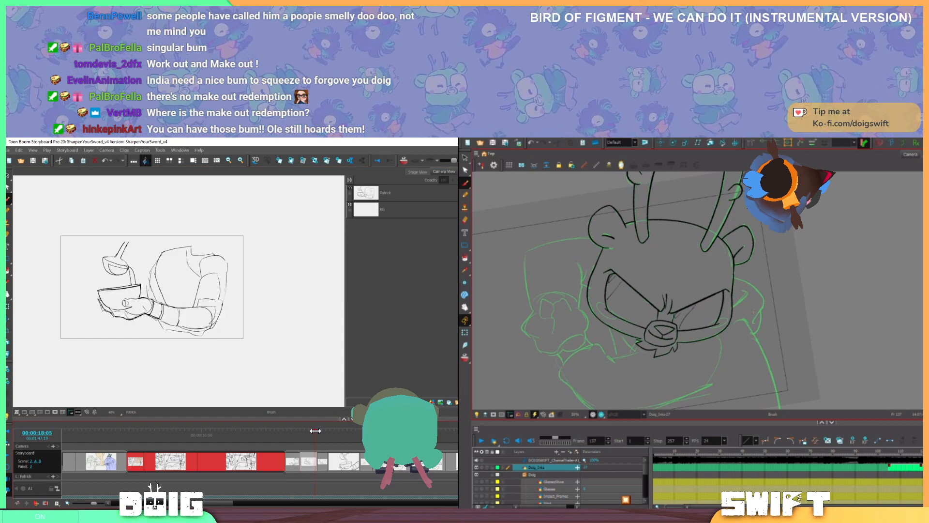
mouse_move(315, 430)
mouse_down()
mouse_move(455, 437)
mouse_move(262, 438)
mouse_move(323, 438)
mouse_up()
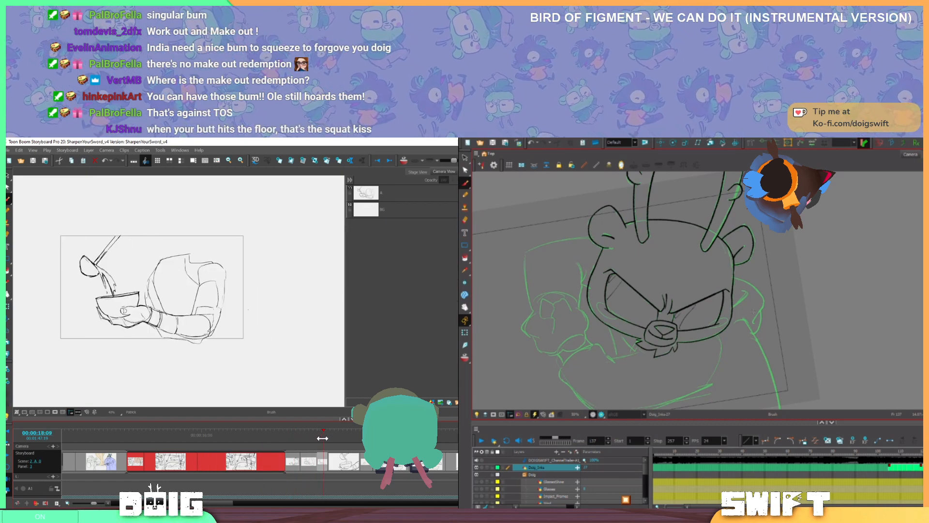
drag(322, 438, 338, 440)
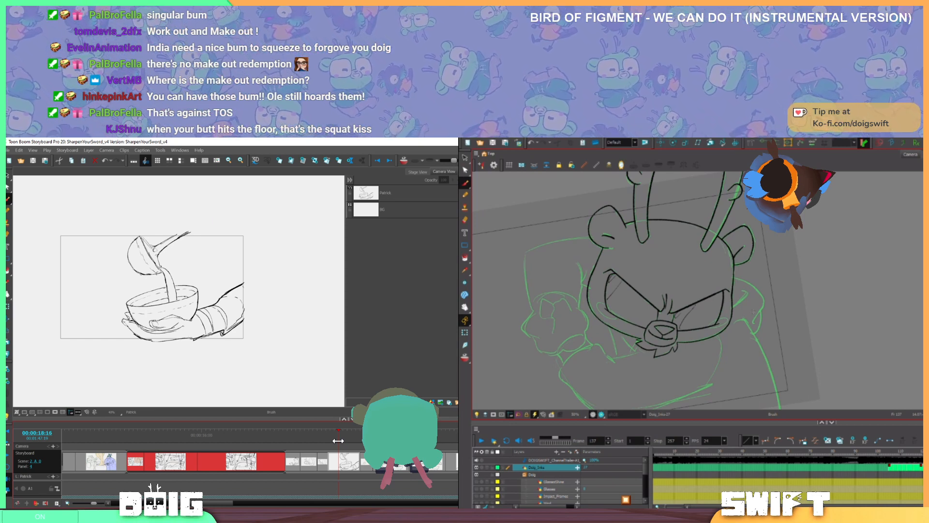
drag(338, 440, 522, 429)
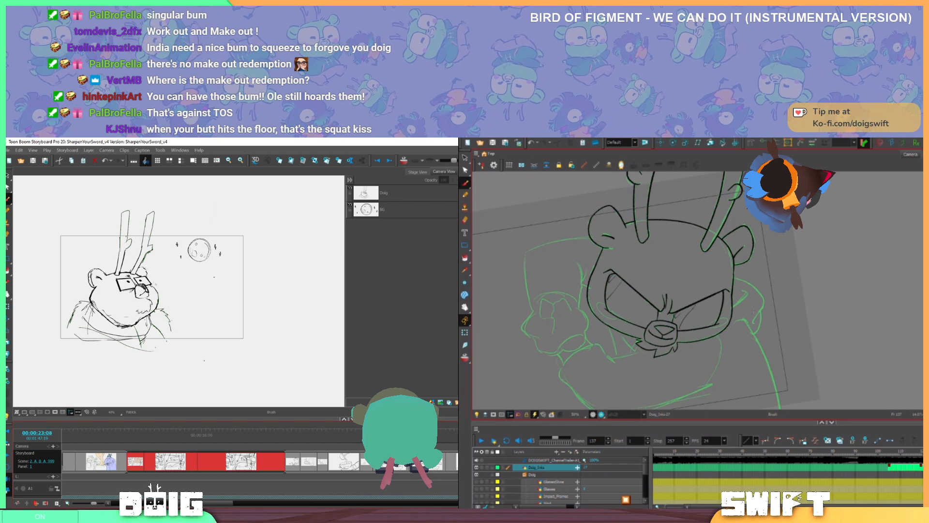
mouse_move(582, 429)
mouse_down()
mouse_move(642, 429)
mouse_move(508, 429)
mouse_move(520, 429)
mouse_up()
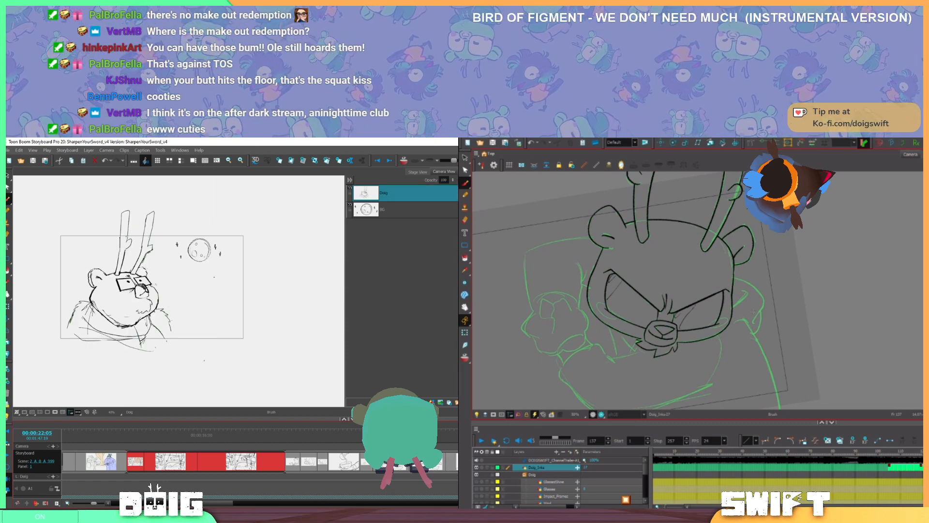
Erase the rough collar and shoulder lines below the antlered character's head and redraw the furry shoulder on the side behind the head
key(alt+e)
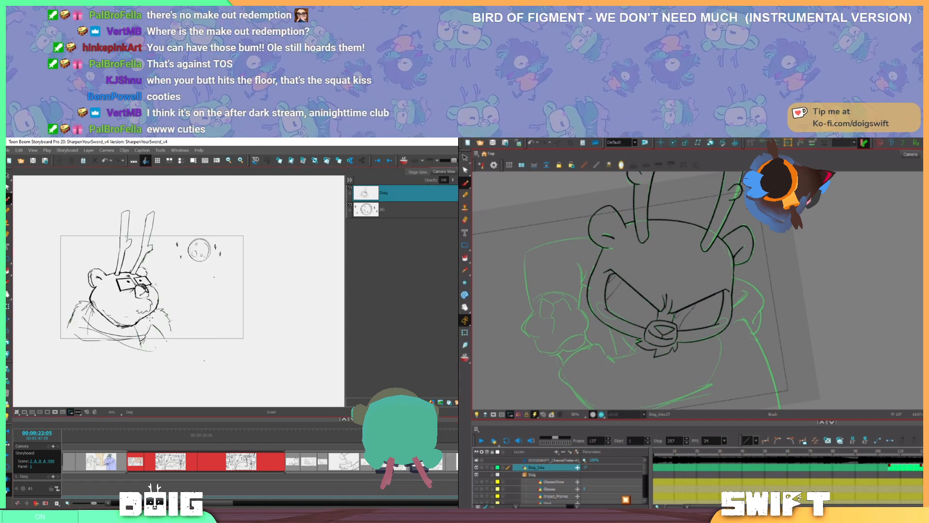
mouse_move(157, 327)
mouse_down()
mouse_move(161, 334)
mouse_move(142, 345)
mouse_up()
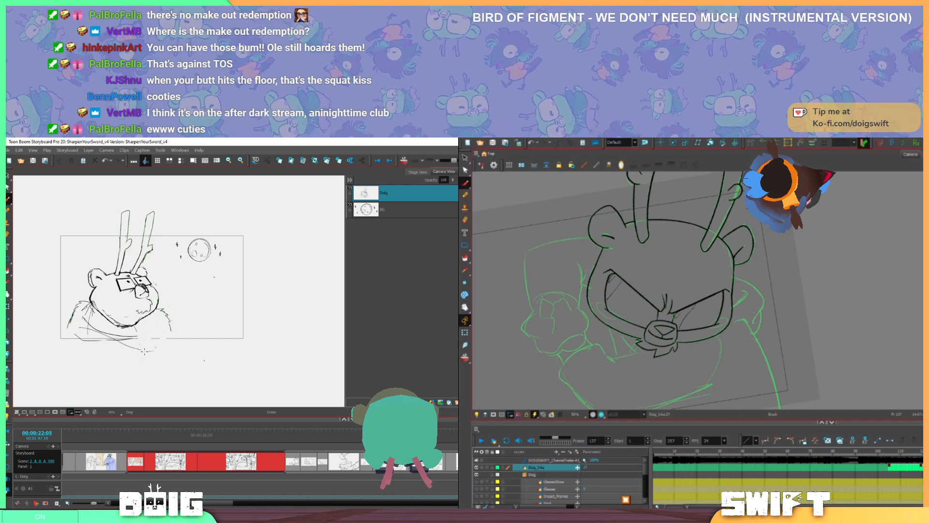
mouse_move(90, 312)
mouse_down()
mouse_move(78, 338)
mouse_move(87, 311)
mouse_move(146, 312)
mouse_up()
key(alt+b)
drag(93, 332, 102, 309)
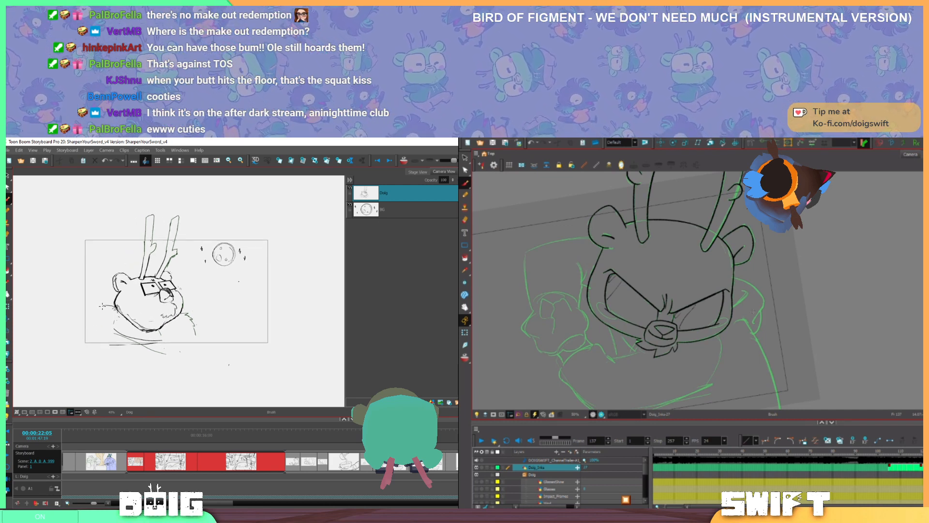
mouse_move(103, 307)
mouse_down()
mouse_move(83, 338)
mouse_move(110, 332)
mouse_move(91, 335)
mouse_move(94, 327)
mouse_move(87, 337)
mouse_move(92, 317)
mouse_up()
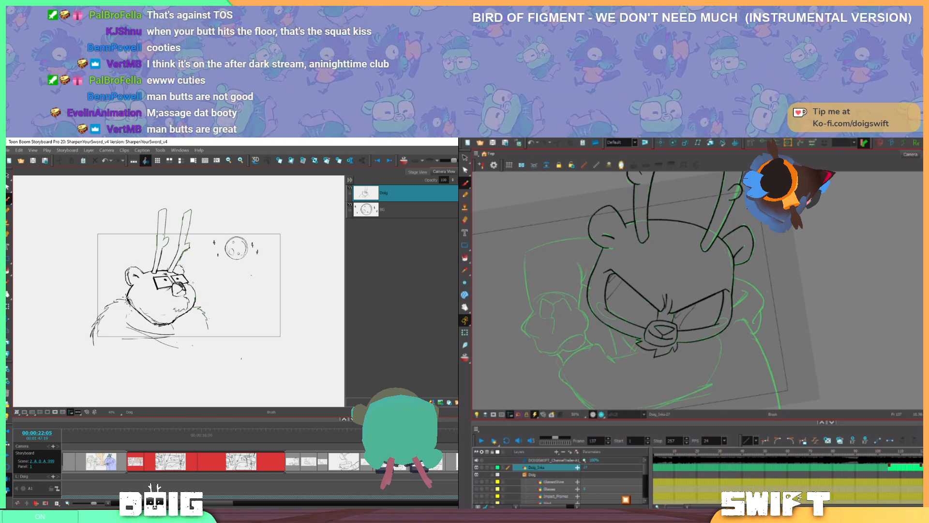
In Harmony, ink a short crease line on frame 137 over the green sketch beside the antlered head's right cheek
drag(763, 303, 769, 319)
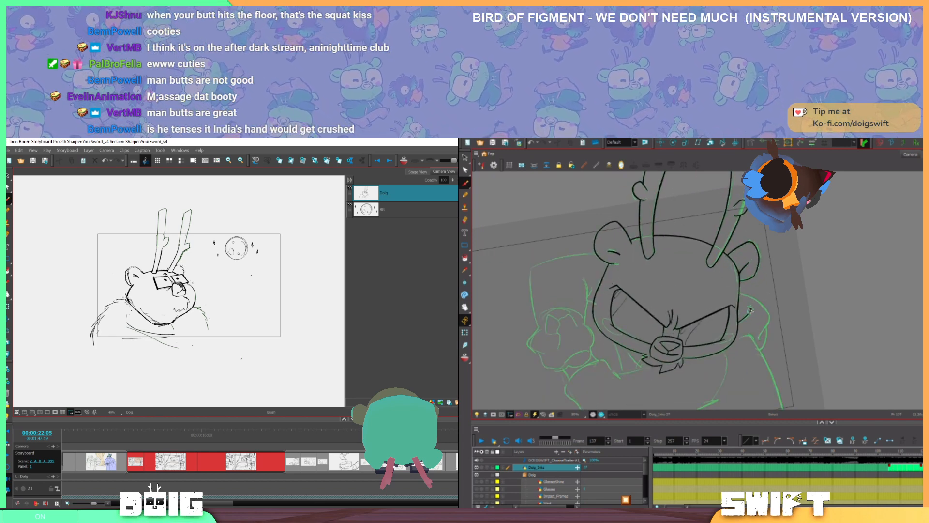
click(750, 310)
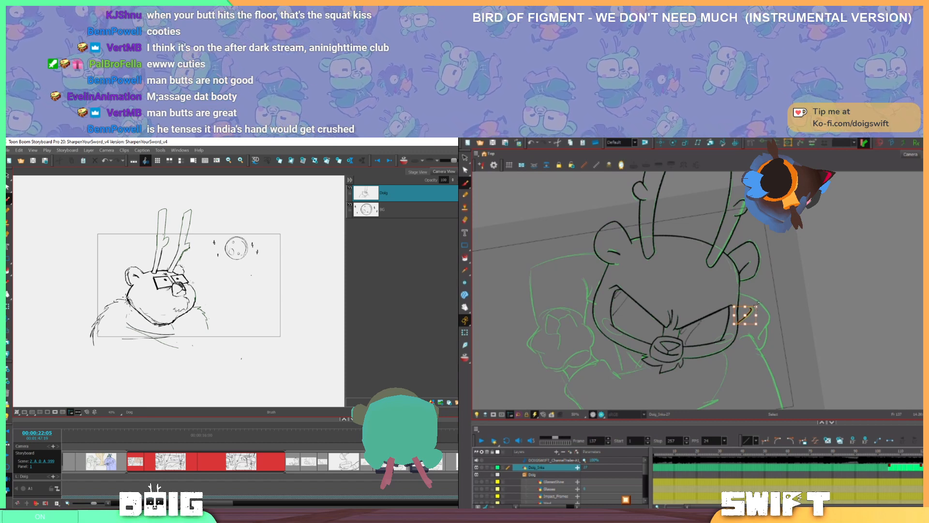
click(762, 317)
click(750, 309)
click(773, 296)
mouse_move(764, 320)
mouse_down()
mouse_move(784, 275)
mouse_move(790, 292)
mouse_up()
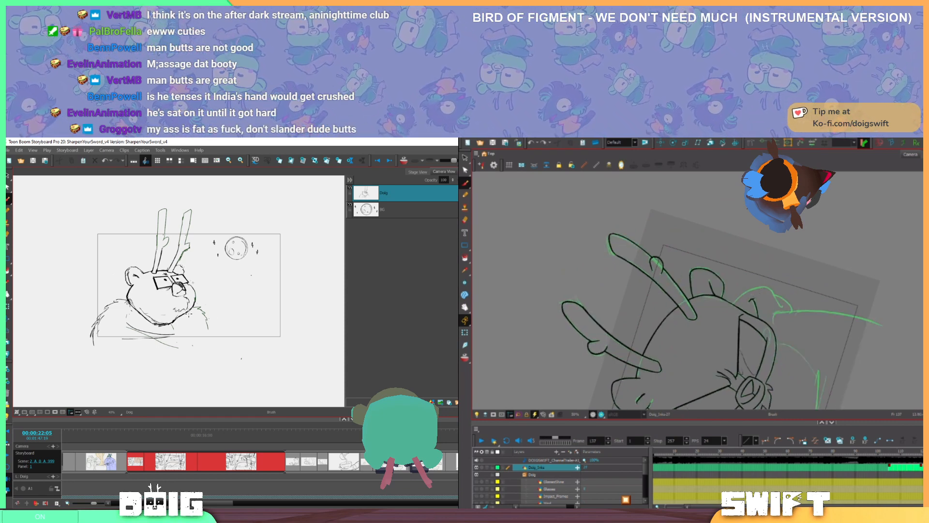
key(alt+b)
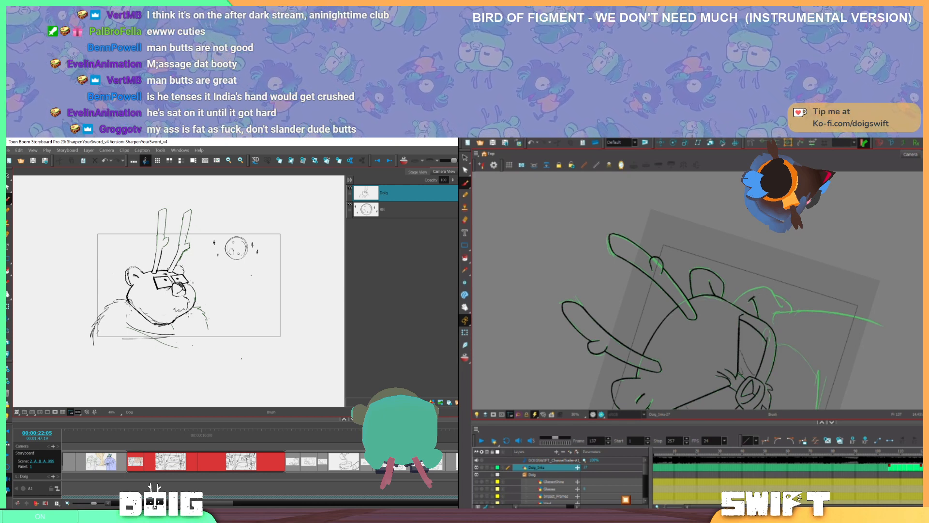
drag(782, 296, 782, 325)
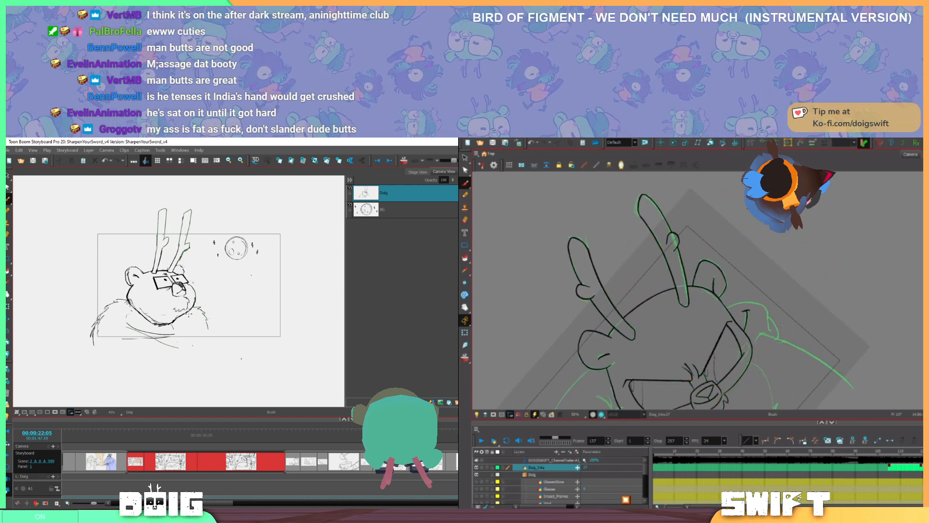
Flip between frames 137 and 138 to compare the new crease line beside the antlered head, ending on frame 137
key(period)
key(comma)
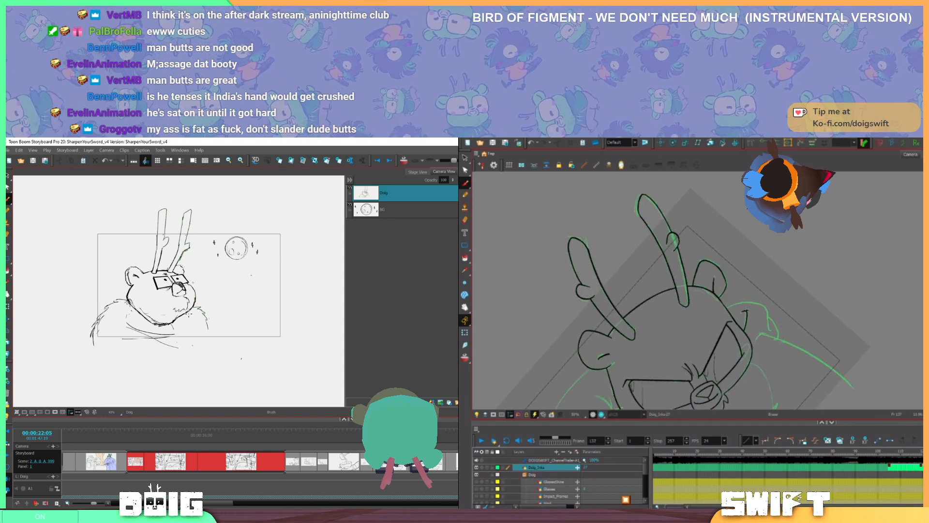
key(period)
key(comma)
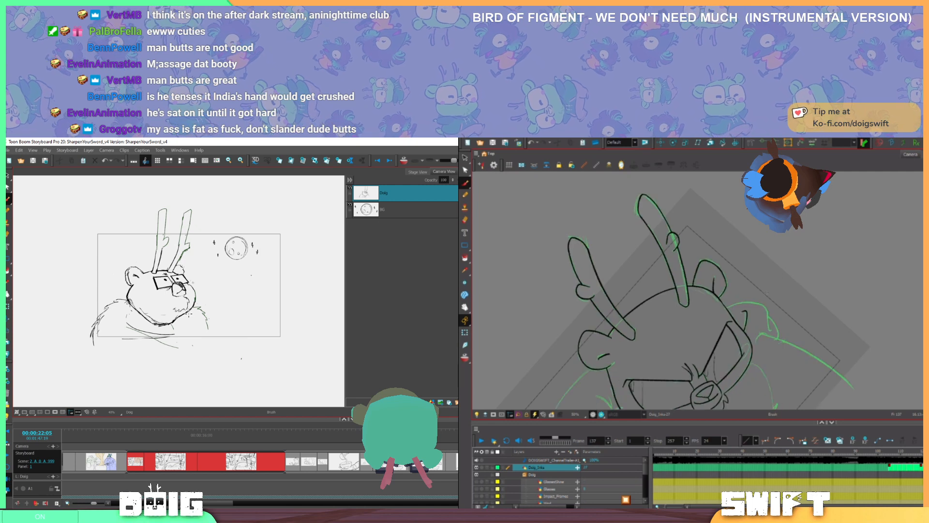
key(period)
key(comma)
key(period)
key(comma)
key(period)
key(comma)
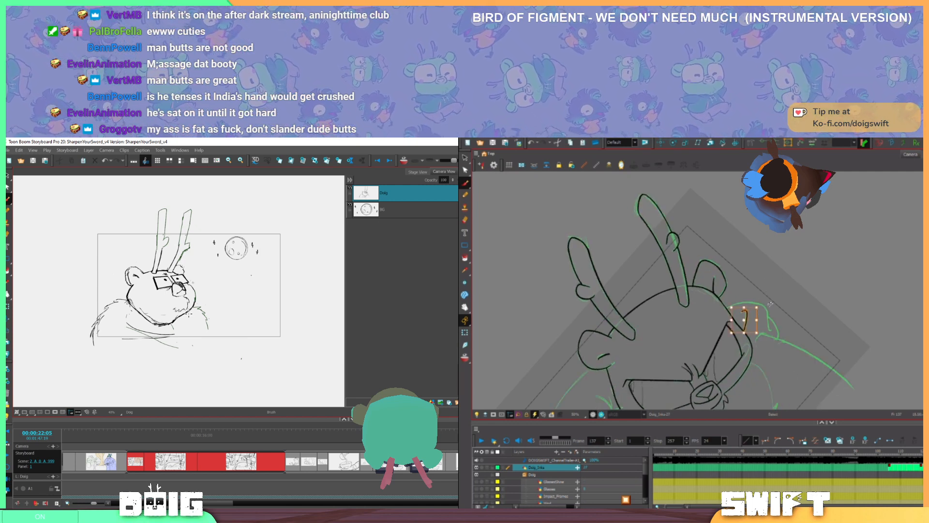
drag(780, 306, 762, 343)
key(comma)
key(period)
key(comma)
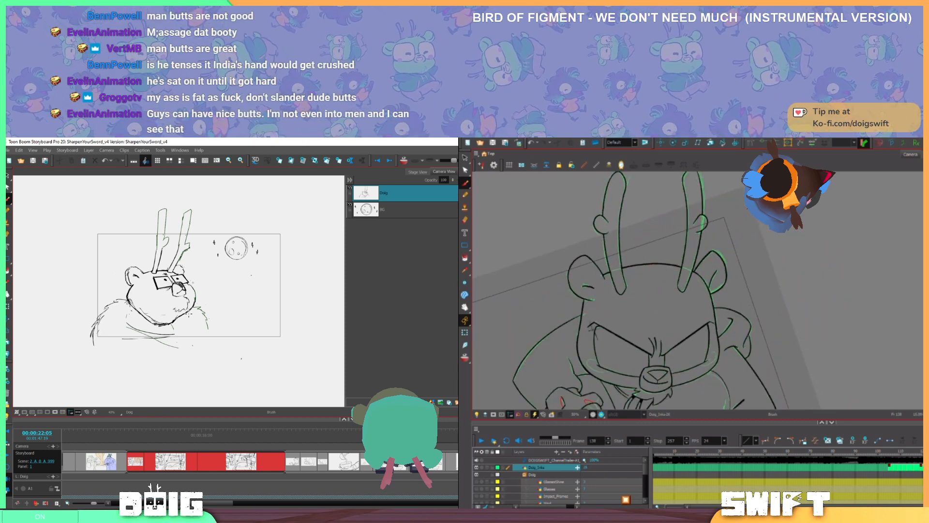
key(period)
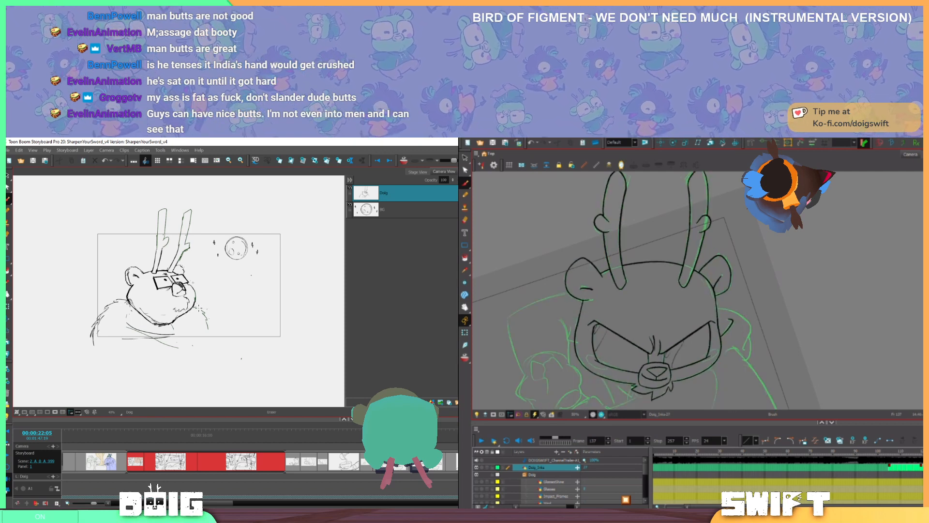
In Storyboard Pro, erase the rough shoulder lines beneath the antlered character's snout and redraw that side as a smooth curve
key(alt+e)
drag(196, 307, 209, 338)
key(alt+b)
In Harmony, ink the curved outline beside the antlered head's right cheek on frame 137 and compare it with frame 138
mouse_move(762, 345)
mouse_down()
mouse_move(726, 356)
mouse_move(734, 333)
mouse_move(723, 320)
mouse_up()
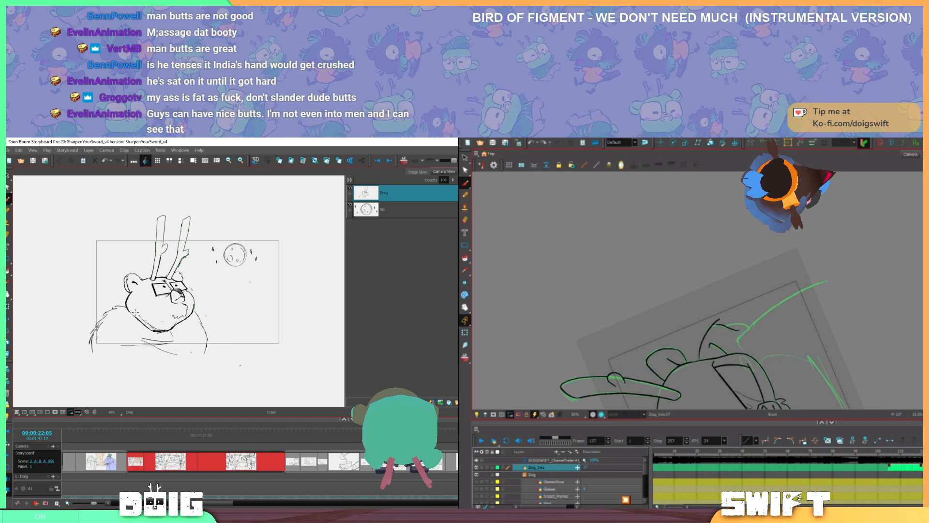
key(ctrl+alt)
mouse_move(763, 303)
mouse_down()
mouse_move(736, 346)
mouse_move(693, 358)
mouse_move(723, 367)
mouse_up()
key(space)
key(f)
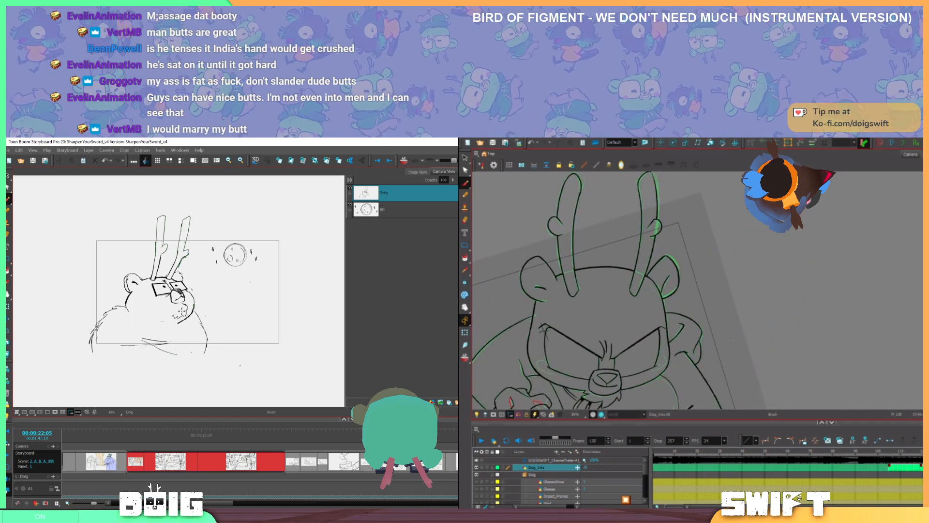
key(g)
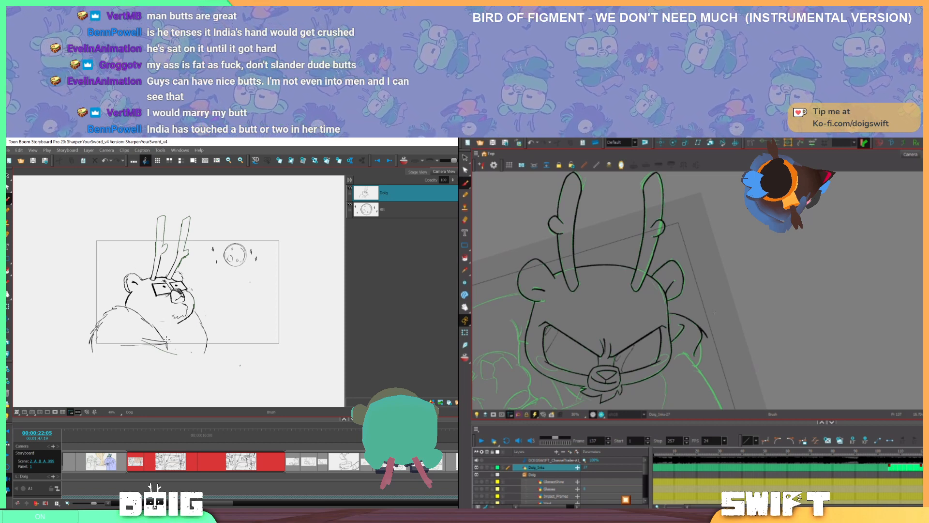
In Storyboard Pro, draw the cloak's front edge up to the chin and replace the smooth shoulder curve below the snout with a furry outline
drag(167, 341, 182, 320)
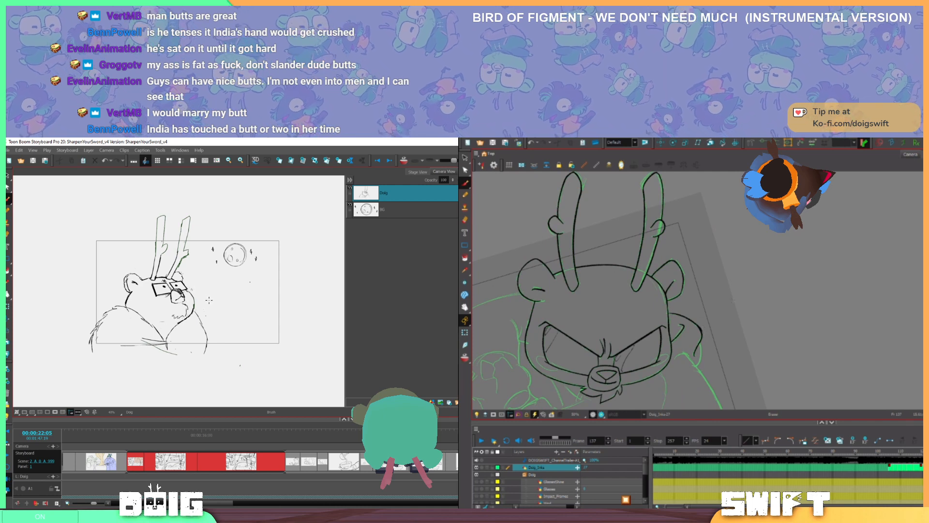
key(space)
mouse_move(204, 323)
mouse_down()
mouse_move(204, 313)
mouse_move(204, 352)
mouse_move(197, 314)
mouse_move(212, 323)
mouse_up()
key(e)
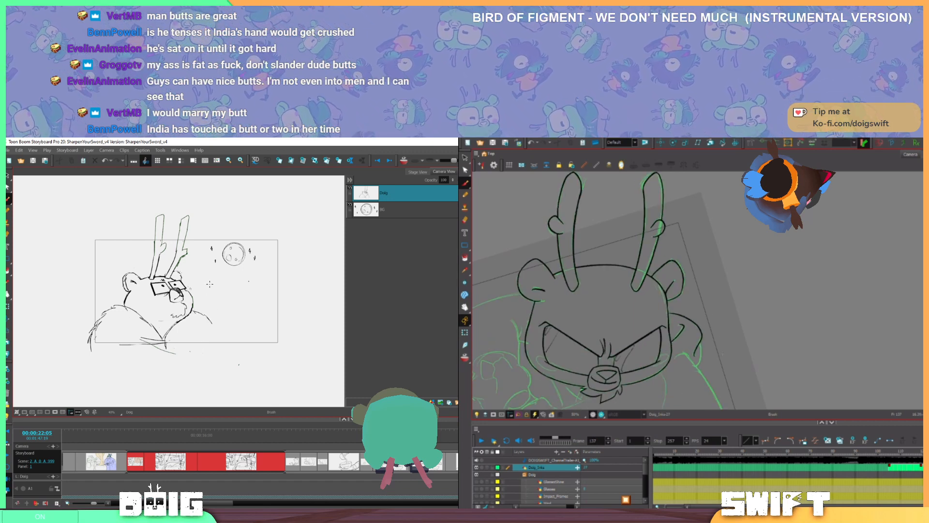
drag(211, 324, 210, 350)
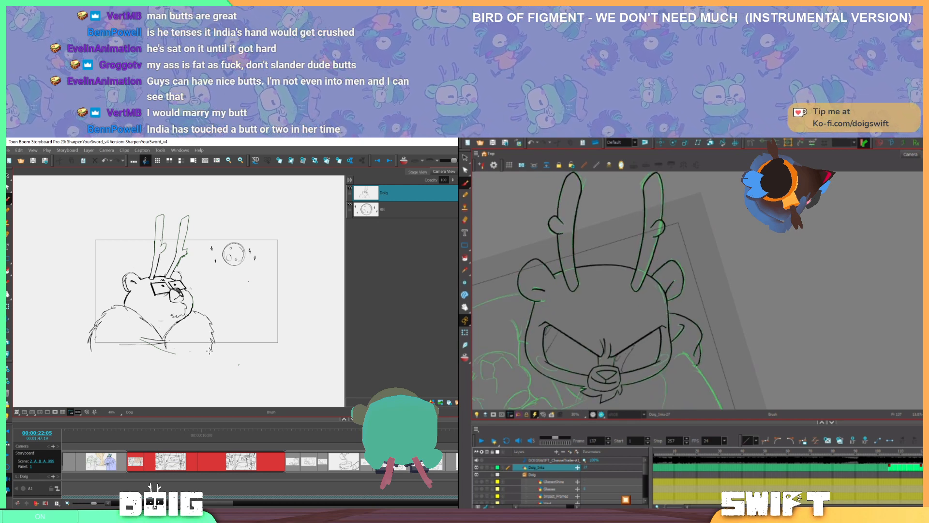
In Storyboard Pro, round off the tip of the antler nearer the moon and erase the flat tip of the other antler
drag(226, 300, 233, 325)
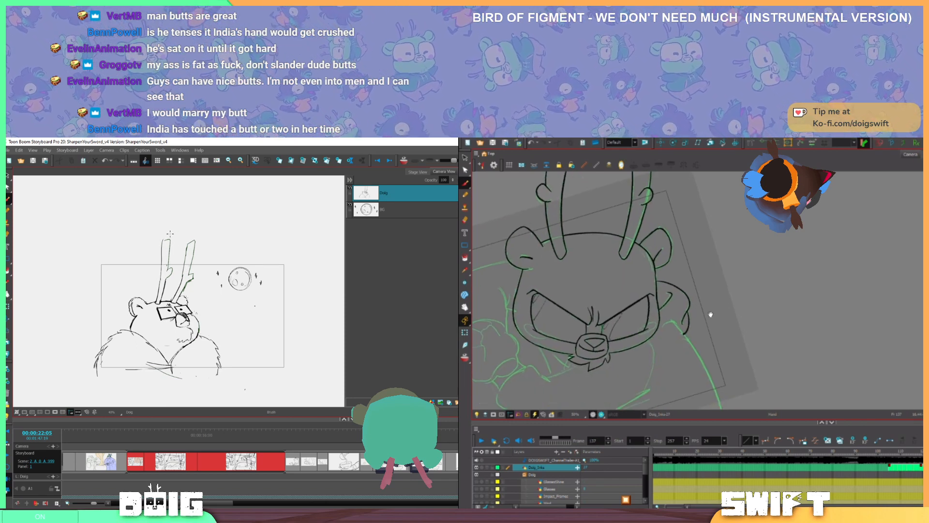
key(ctrl+z)
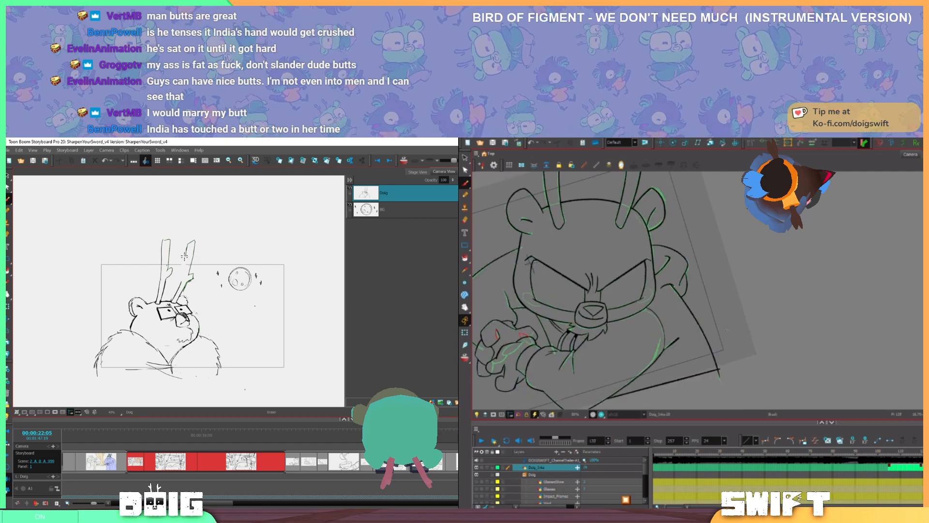
drag(181, 279, 185, 266)
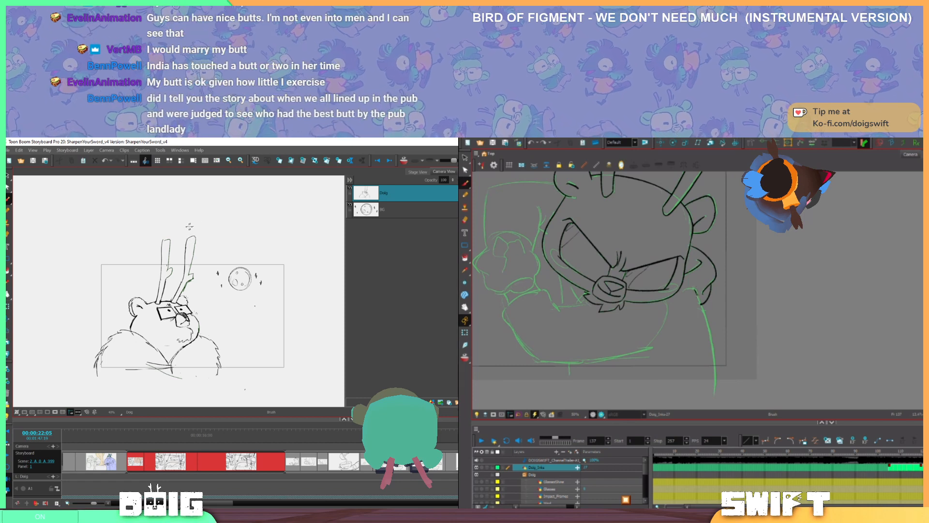
drag(171, 238, 160, 239)
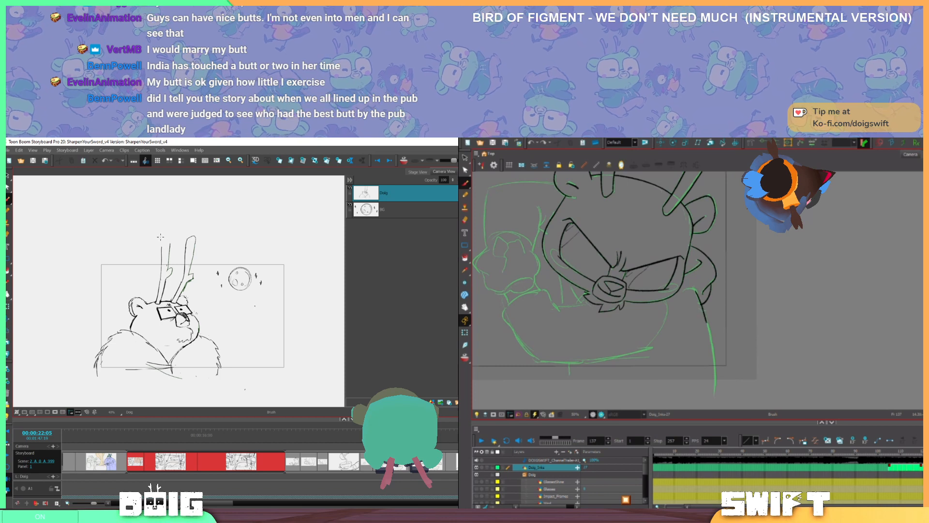
Extend the second antler with a taller rounded tip in Storyboard Pro, and ink the body's outer side line on frame 137 in Harmony
drag(707, 323, 710, 339)
drag(161, 248, 161, 243)
drag(710, 339, 712, 347)
drag(162, 243, 163, 234)
key(ctrl+z)
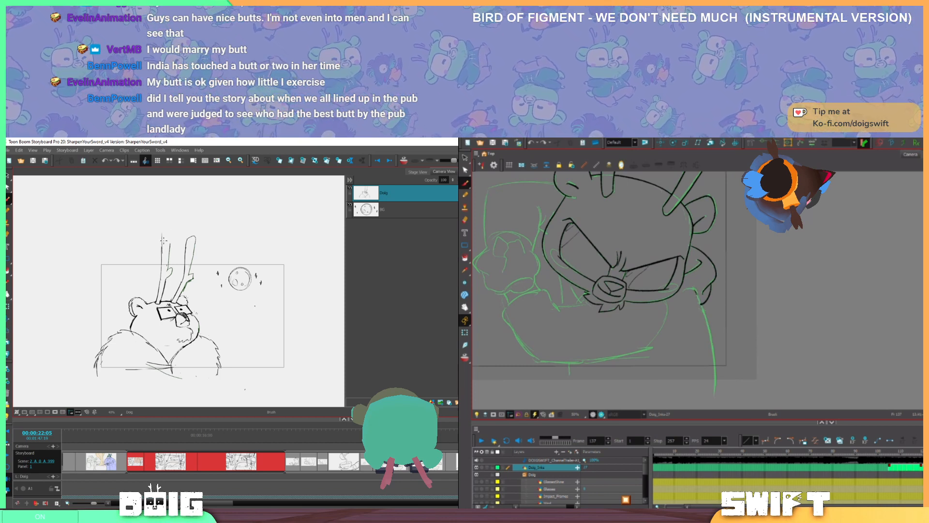
drag(698, 297, 715, 393)
drag(169, 226, 170, 245)
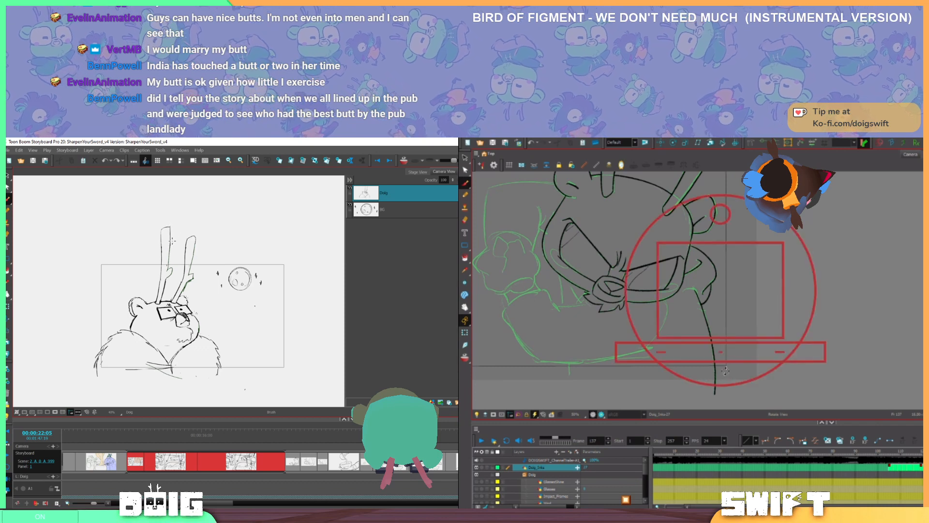
In Harmony, flip between frames 137 and 138 to compare the body's new outer side line
drag(719, 361, 724, 358)
ctrl+click(720, 367)
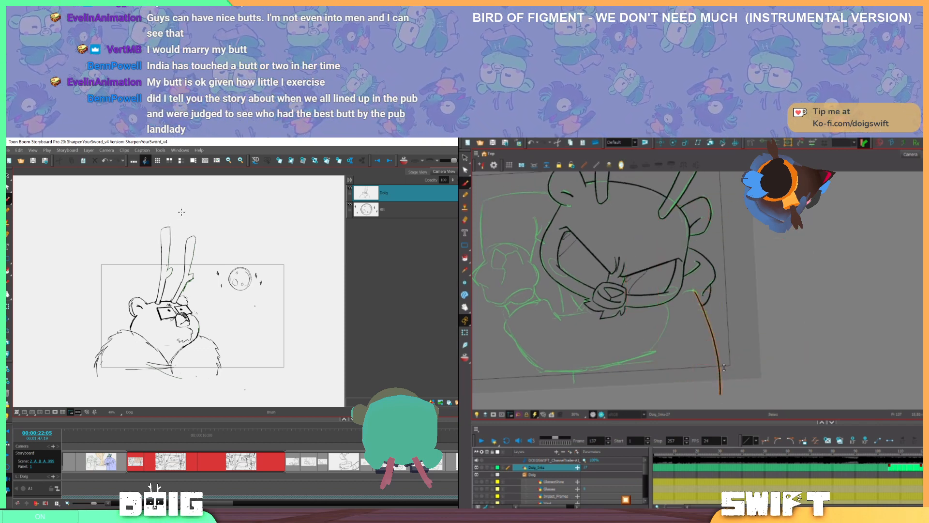
drag(243, 318, 235, 307)
key(period)
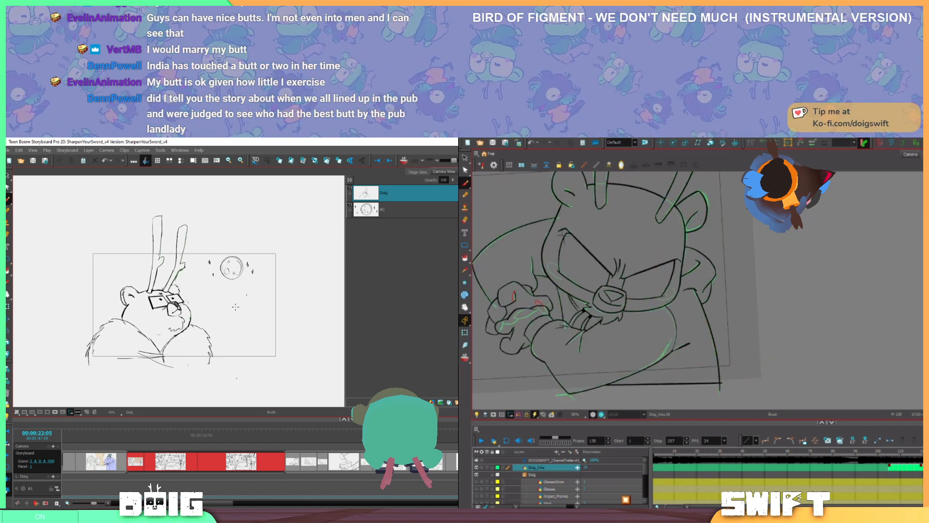
key(comma)
key(period)
key(comma)
key(g)
key(period)
key(comma)
key(g)
key(g)
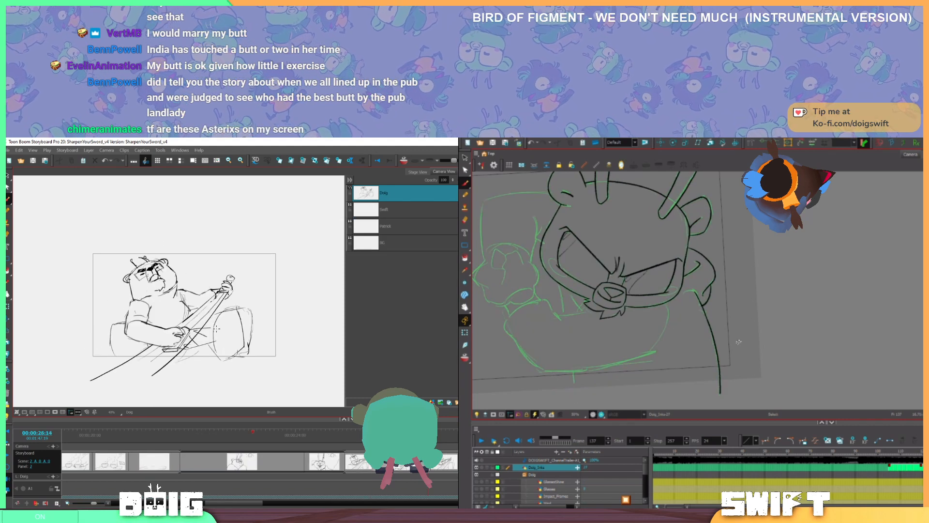
key(g)
Delete the inked outer side line of the body on frame 137 and flip through the neighbouring frames to check the rough
ctrl+click(715, 342)
key(Delete)
key(f)
key(g)
key(f)
key(g)
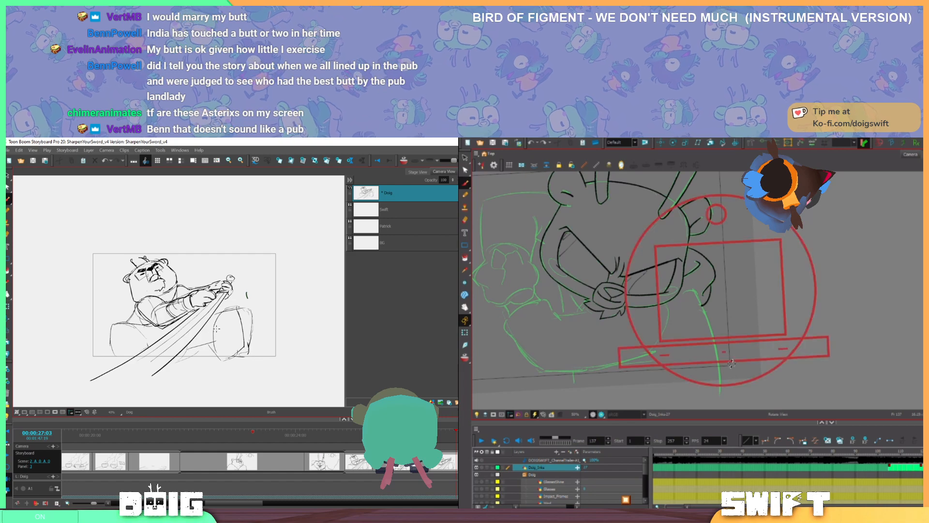
Rotate the Harmony view and re-ink the body's outer side line on frame 137 as one long smooth curve
mouse_move(734, 354)
mouse_down()
mouse_move(765, 313)
mouse_move(762, 259)
mouse_up()
mouse_move(768, 292)
mouse_down()
mouse_move(714, 326)
mouse_move(757, 285)
mouse_up()
key(ctrl+z)
key(f)
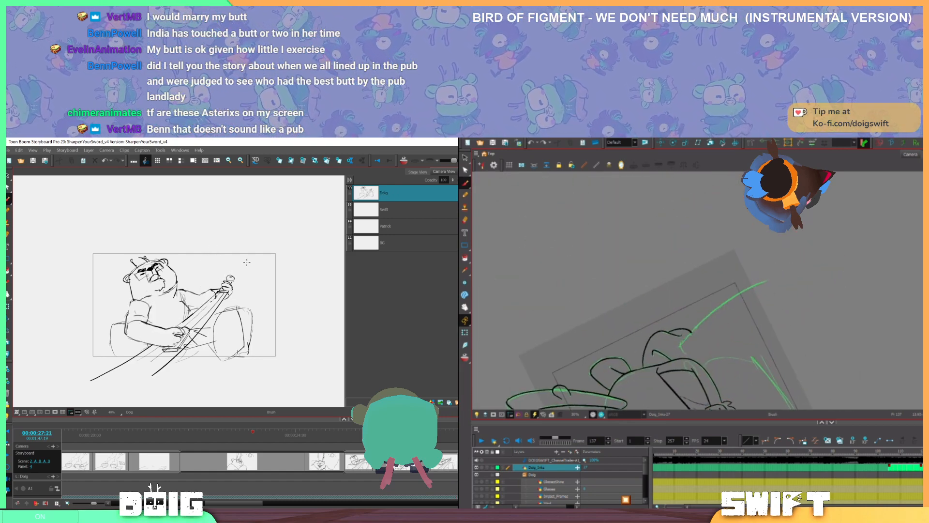
drag(680, 346, 773, 273)
key(g)
key(ctrl+z)
key(f)
mouse_move(680, 346)
mouse_down()
mouse_move(736, 295)
mouse_move(776, 275)
mouse_move(733, 333)
mouse_move(720, 326)
mouse_move(726, 347)
mouse_up()
Compare the re-inked side line between frames 137 and 138 in Harmony, with Storyboard Pro moved to the sword panel at 00:00:25:11
key(g)
key(f)
key(f)
key(g)
key(f)
key(g)
key(Left)
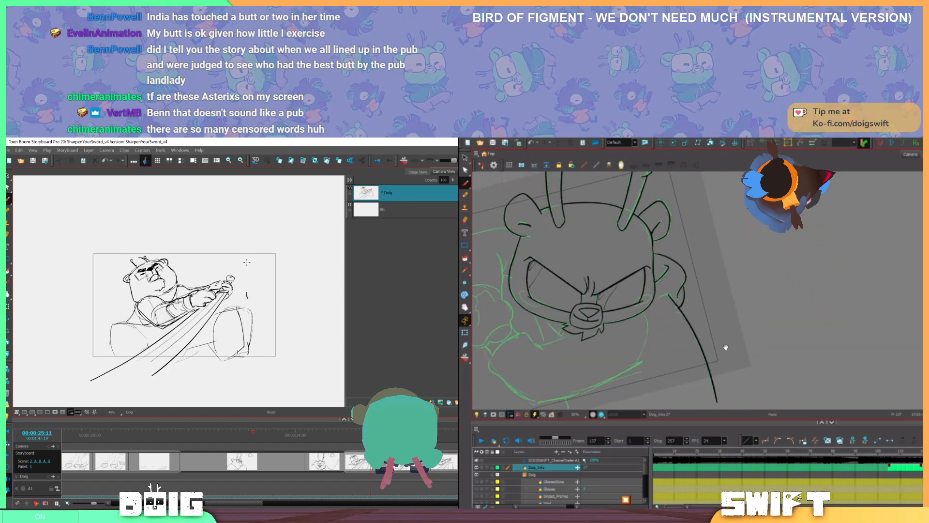
key(g)
key(f)
key(g)
key(f)
key(g)
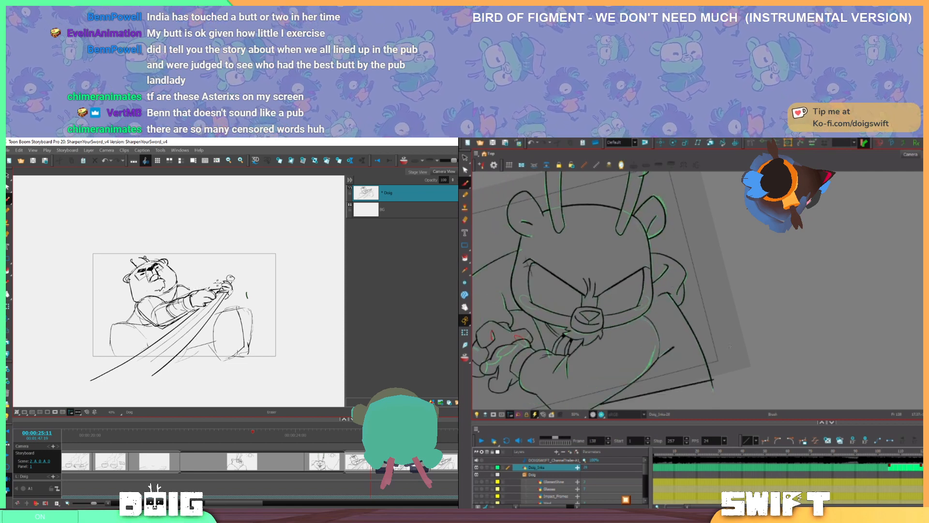
key(f)
key(g)
key(alt+e)
key(comma)
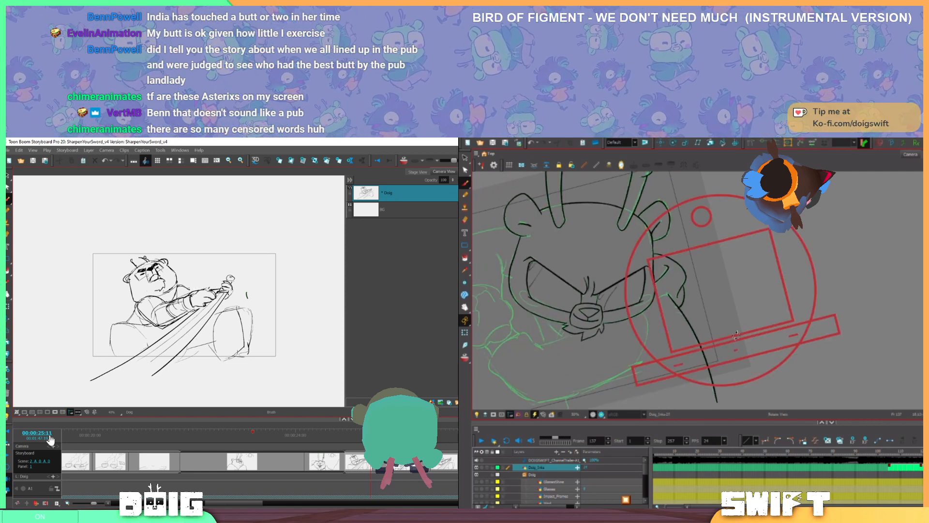
In Storyboard Pro, select the sword-holding character's head and scale it down slightly
mouse_move(729, 333)
mouse_down()
mouse_move(734, 348)
mouse_move(724, 349)
mouse_up()
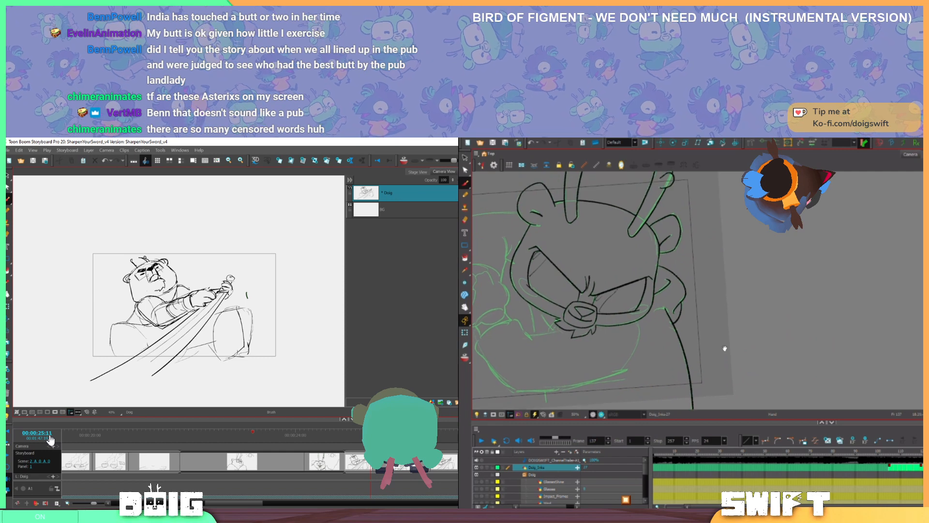
mouse_move(172, 234)
mouse_down()
mouse_move(119, 265)
mouse_move(128, 292)
mouse_move(180, 275)
mouse_move(170, 234)
mouse_up()
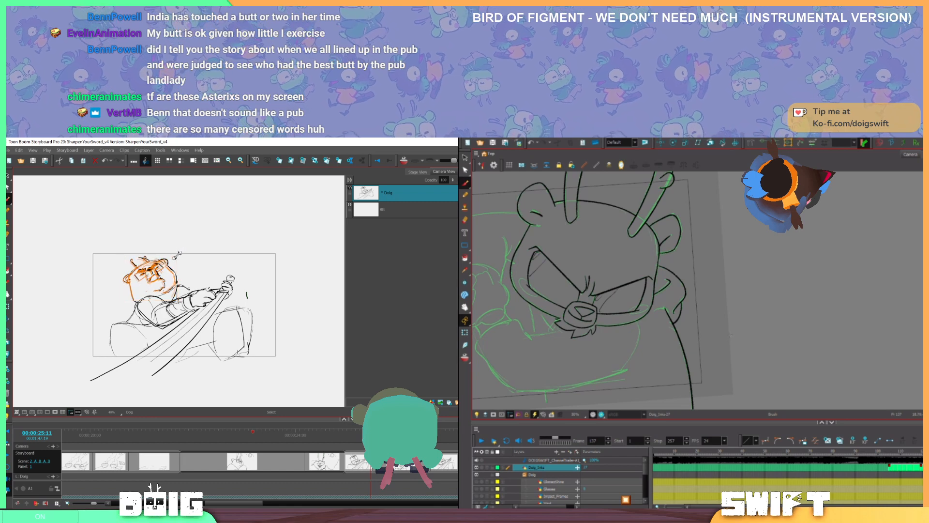
drag(179, 252, 166, 271)
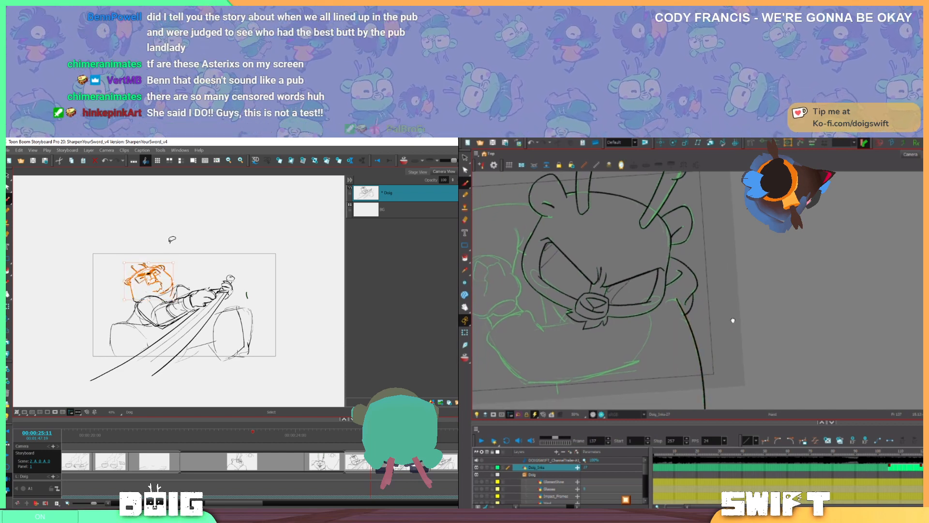
key(alt+b)
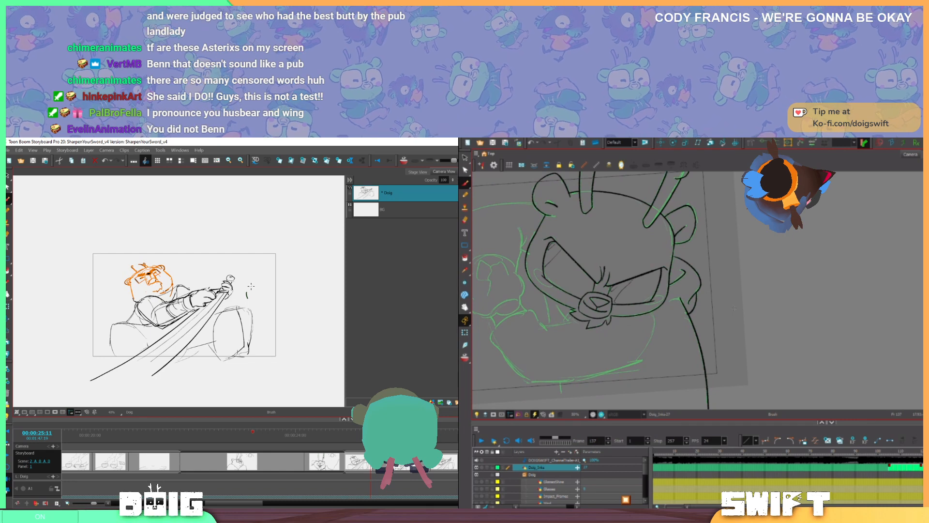
Redraw the sword's pommel above the gripping hand in Storyboard Pro, and compare the body's side line with frame 138 in Harmony
mouse_move(229, 281)
mouse_down()
mouse_move(229, 290)
mouse_move(232, 282)
mouse_up()
key(ctrl+z)
key(ctrl+z)
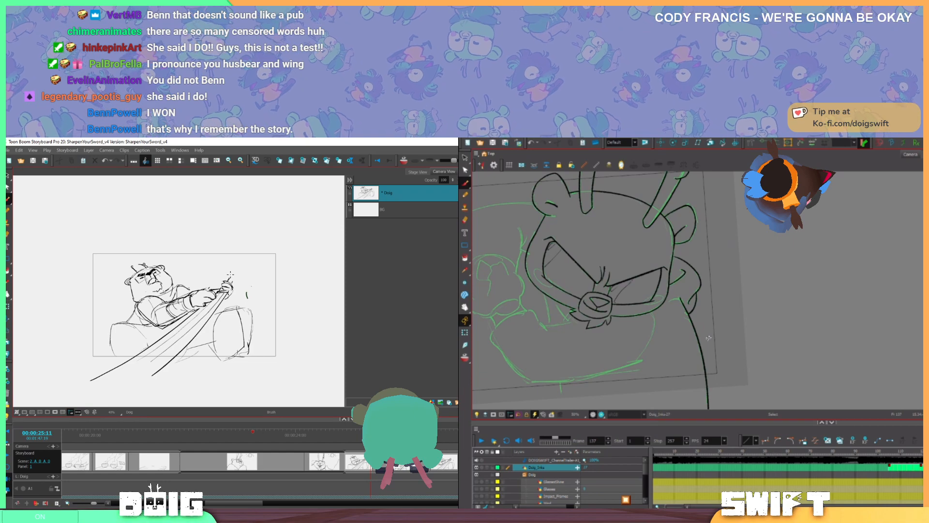
drag(709, 339, 762, 318)
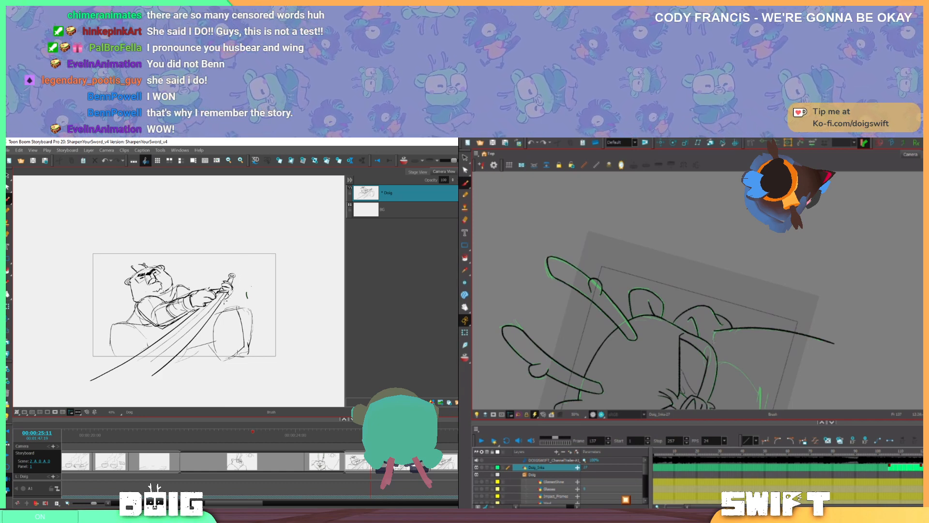
drag(729, 320, 694, 309)
drag(240, 300, 236, 291)
key(.)
key(.)
key(.)
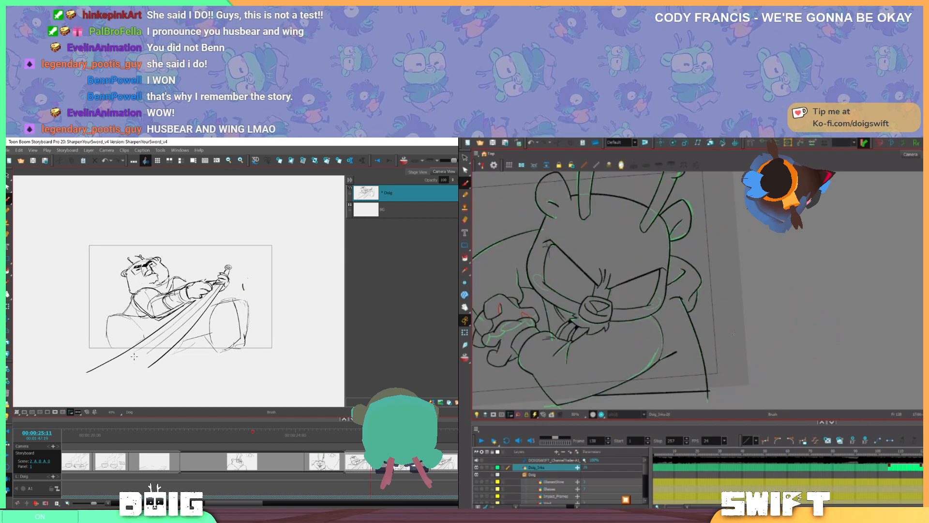
In Storyboard Pro, erase the rough outline of the leg below the character's elbow and redraw it as a clean bent knee
drag(108, 324, 107, 332)
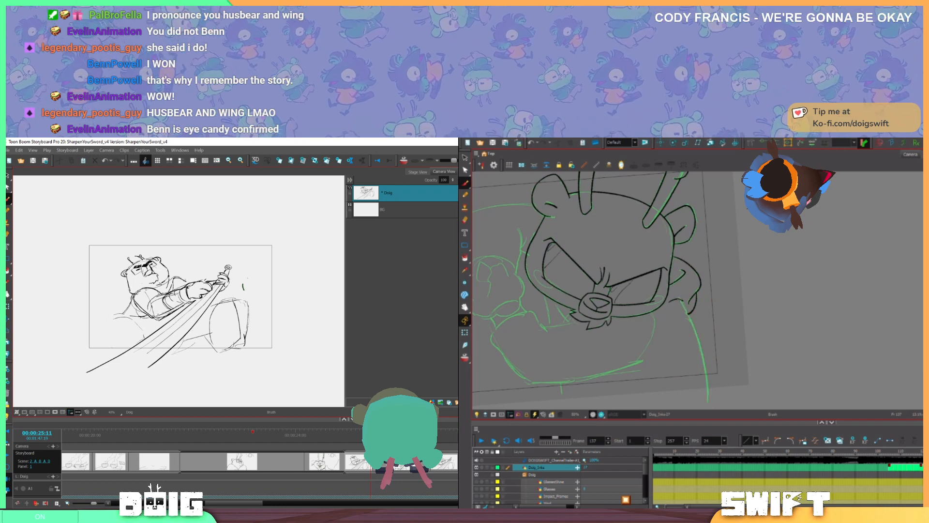
drag(156, 317, 159, 326)
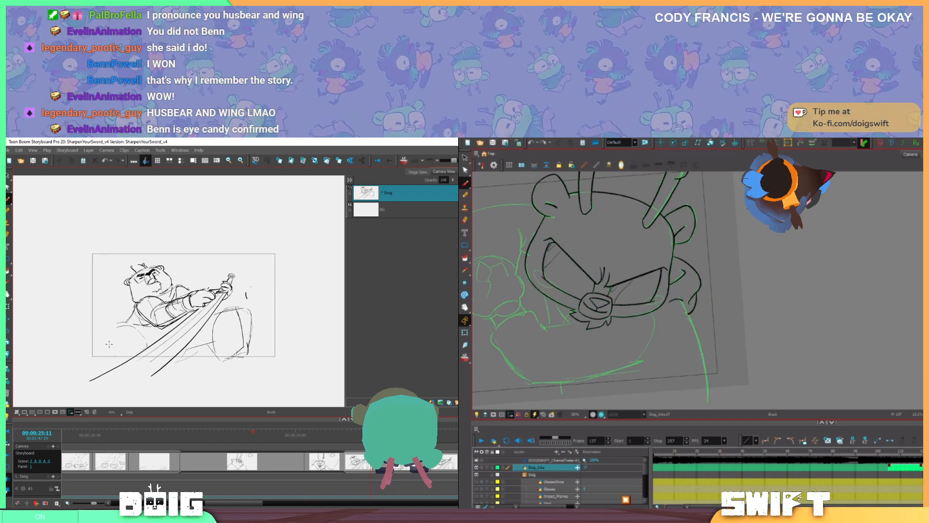
drag(108, 343, 112, 358)
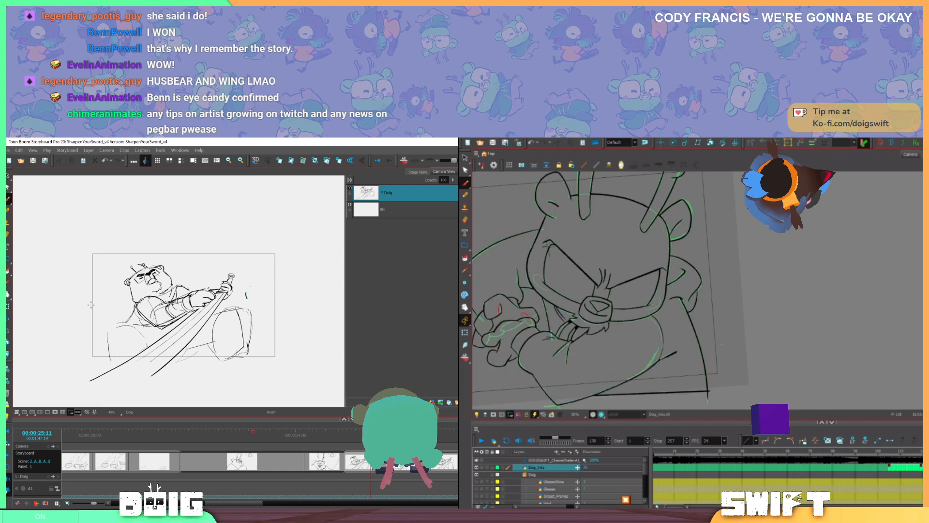
drag(111, 323, 109, 358)
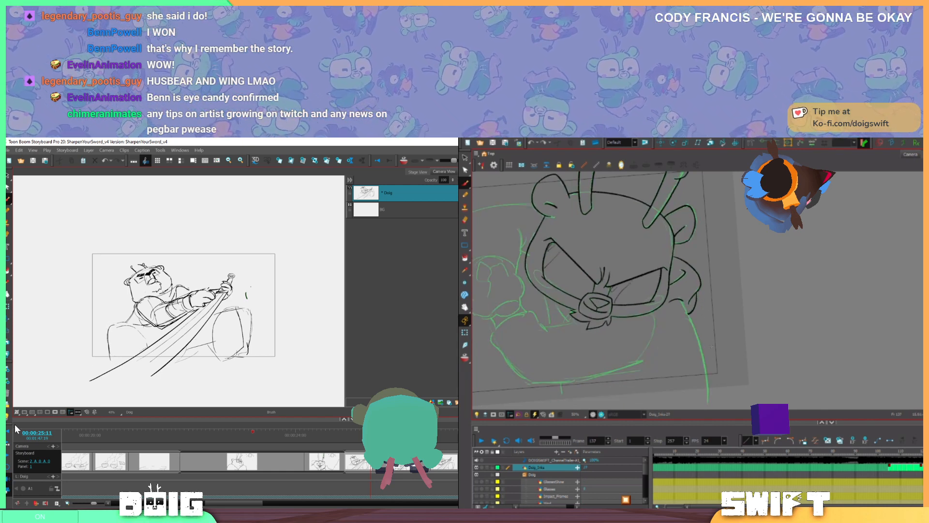
Replace the rough rounded leg beneath the sword's grip with a straight shin line slanting down from the knee
mouse_move(240, 329)
mouse_down()
mouse_move(211, 320)
mouse_move(203, 342)
mouse_move(212, 368)
mouse_move(242, 367)
mouse_move(260, 339)
mouse_move(251, 293)
mouse_move(231, 298)
mouse_move(247, 303)
mouse_move(234, 310)
mouse_move(241, 338)
mouse_move(221, 335)
mouse_up()
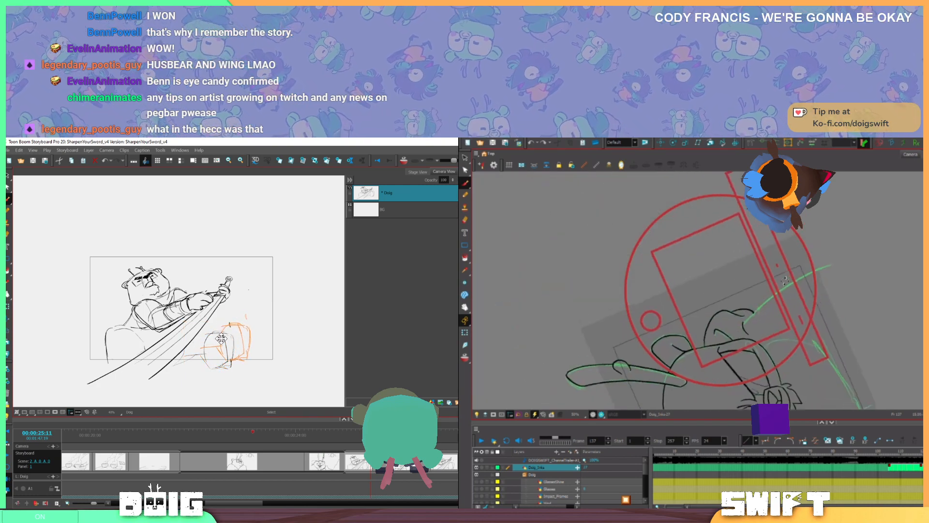
key(alt+b)
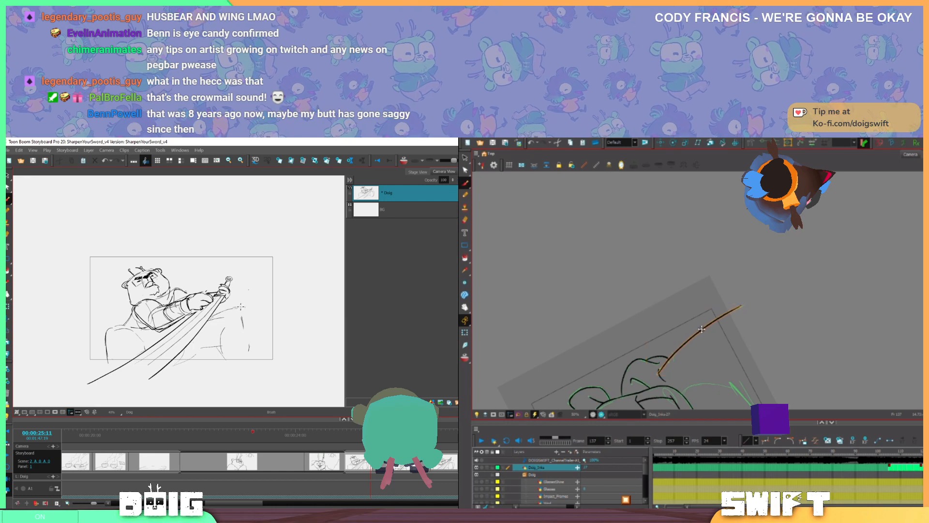
drag(242, 312, 251, 353)
key(e)
key(alt+b)
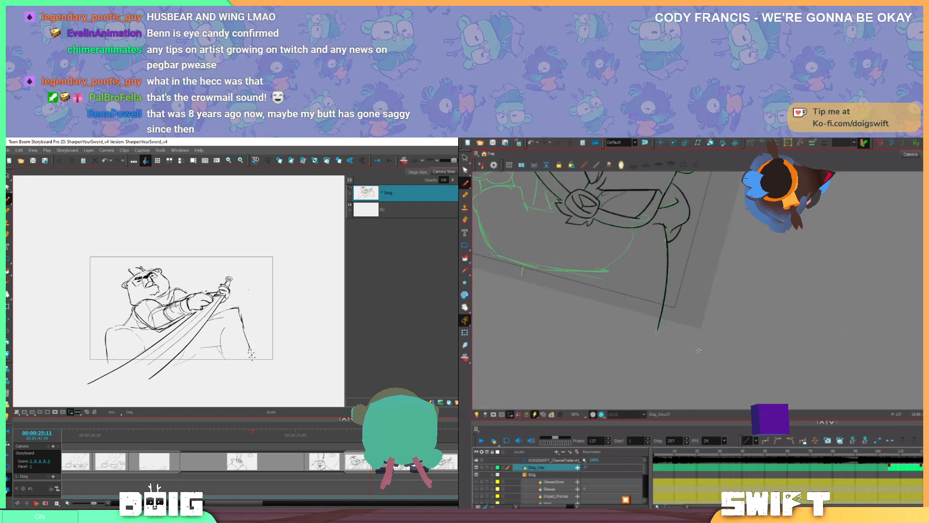
Erase most of the new shin line and the stray rough lines beneath the sword blade
key(alt+e)
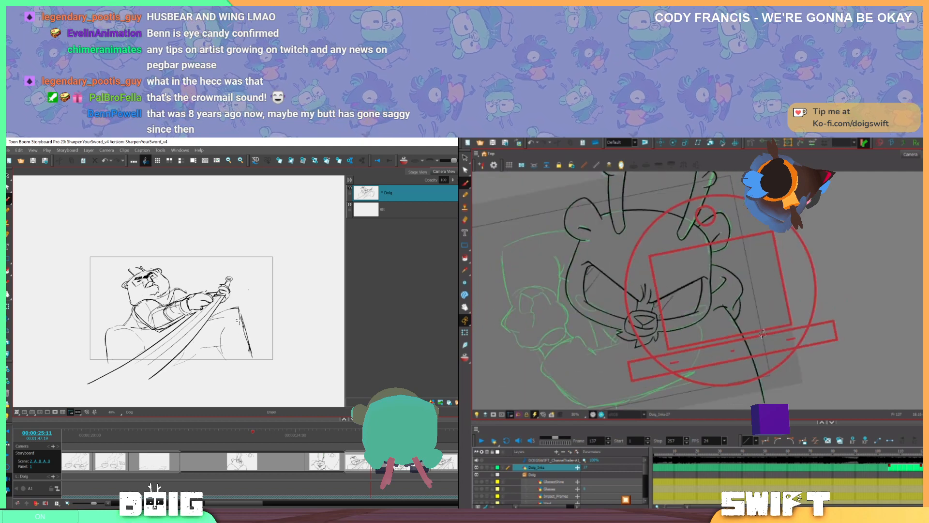
drag(240, 311, 251, 350)
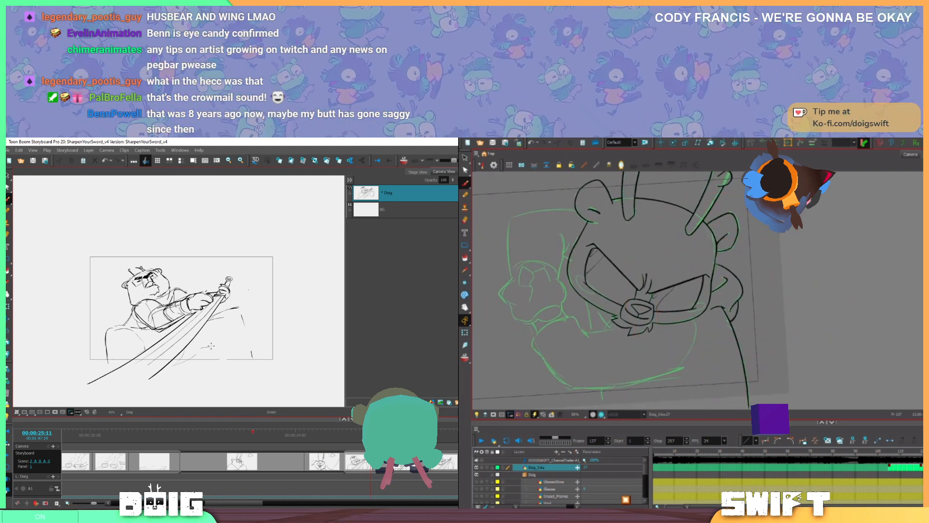
drag(211, 345, 174, 364)
Redraw the shin line slanting outward from the knee beneath the sword's grip and erase the leftover marks around it
key(alt+b)
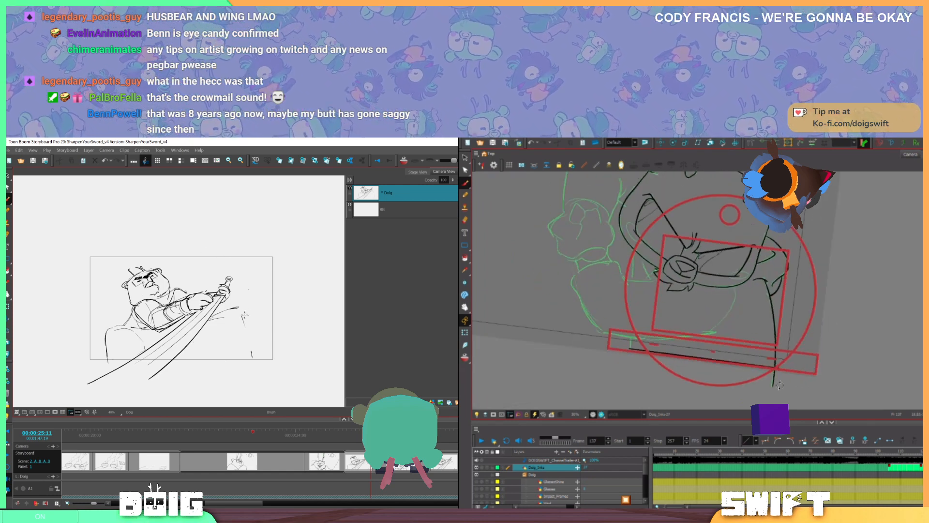
mouse_move(247, 318)
mouse_down()
mouse_move(257, 341)
mouse_move(255, 325)
mouse_up()
key(e)
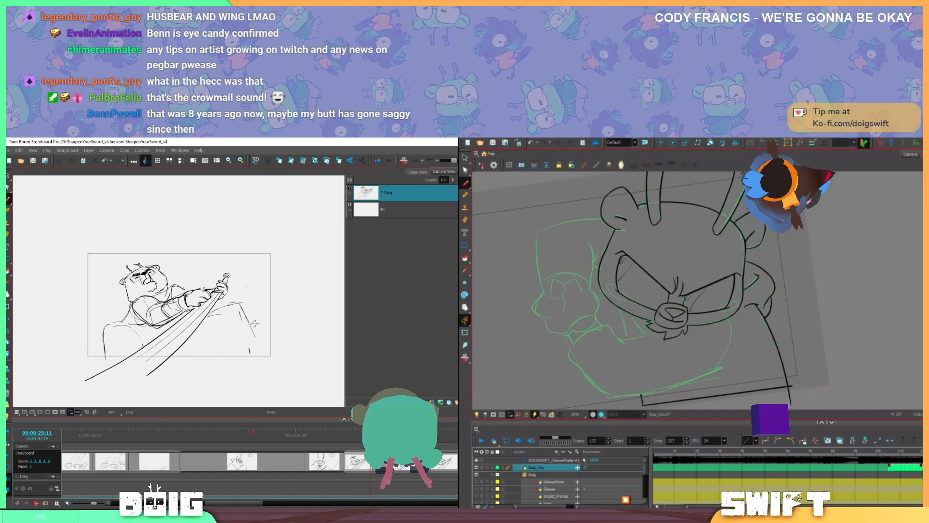
key(e)
drag(246, 307, 244, 315)
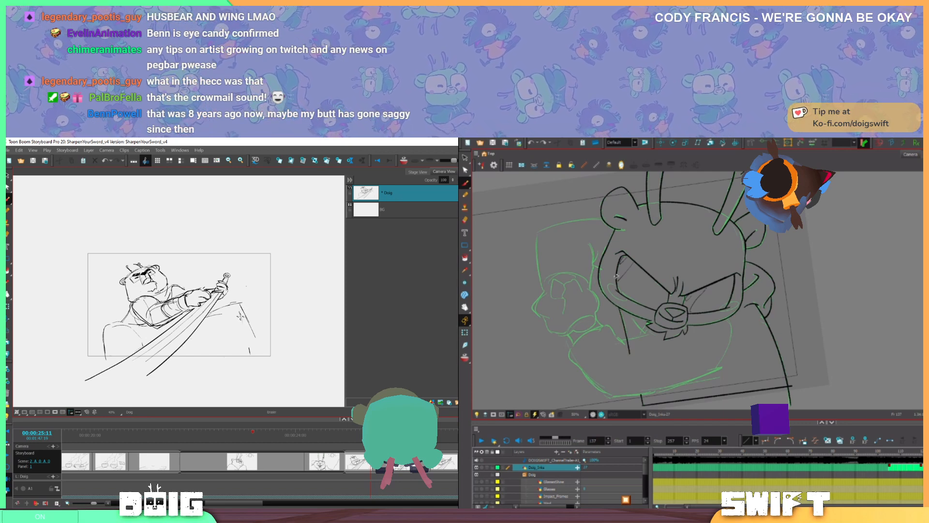
drag(253, 350, 250, 355)
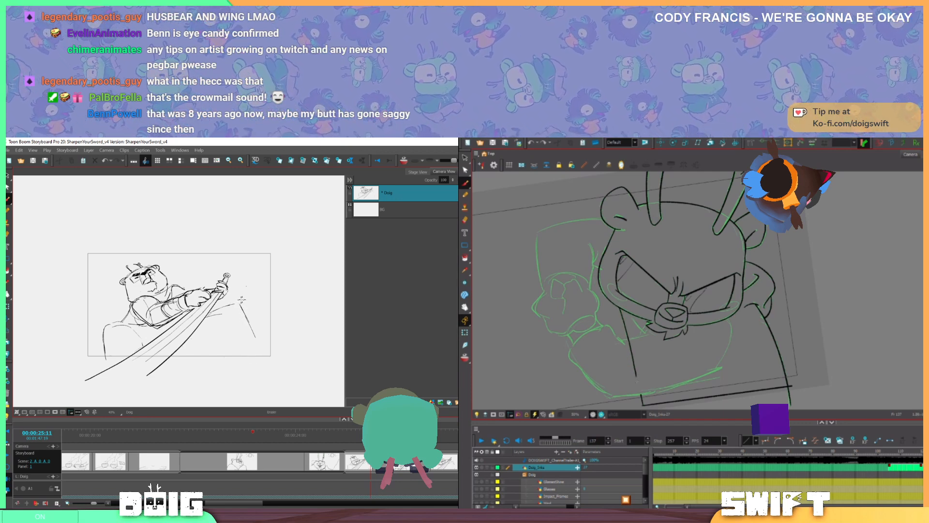
key(b)
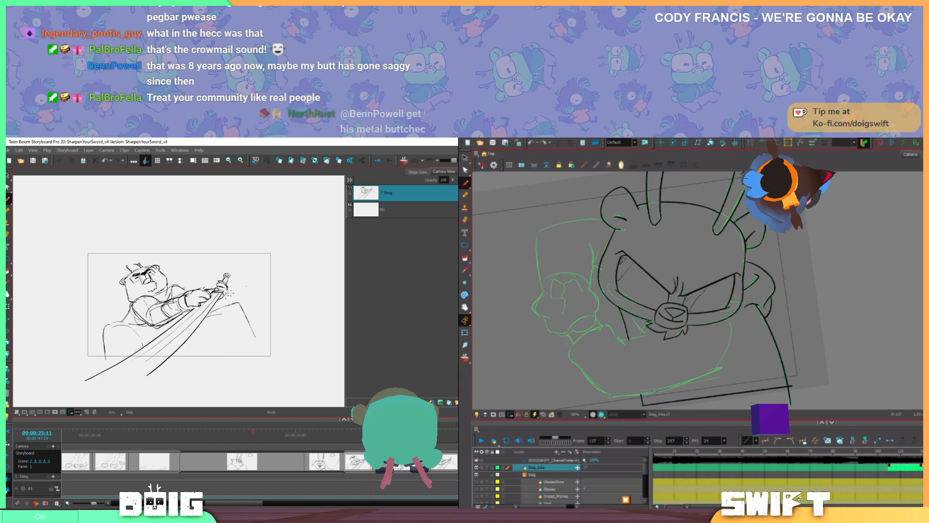
In Storyboard Pro, erase the outer edge of the leg below the elbow and redraw it as a slightly slanted line
key(e)
key(b)
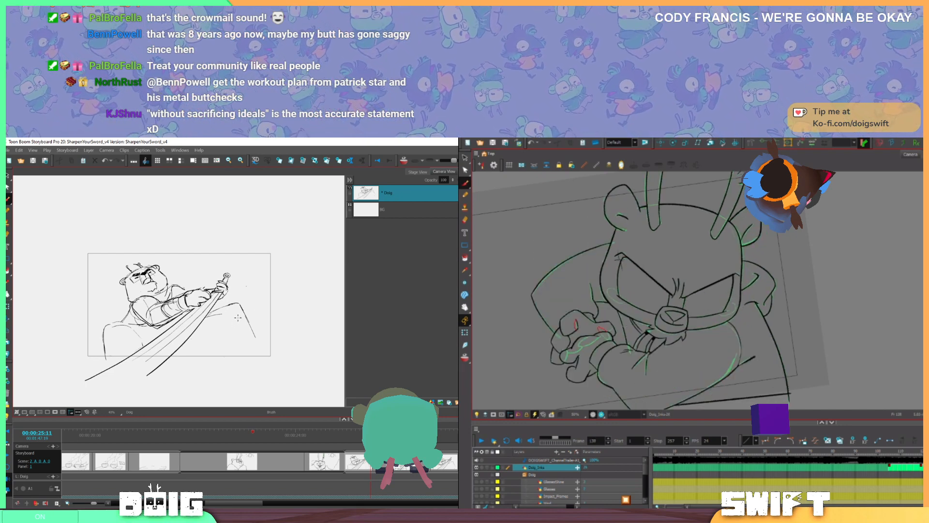
key(e)
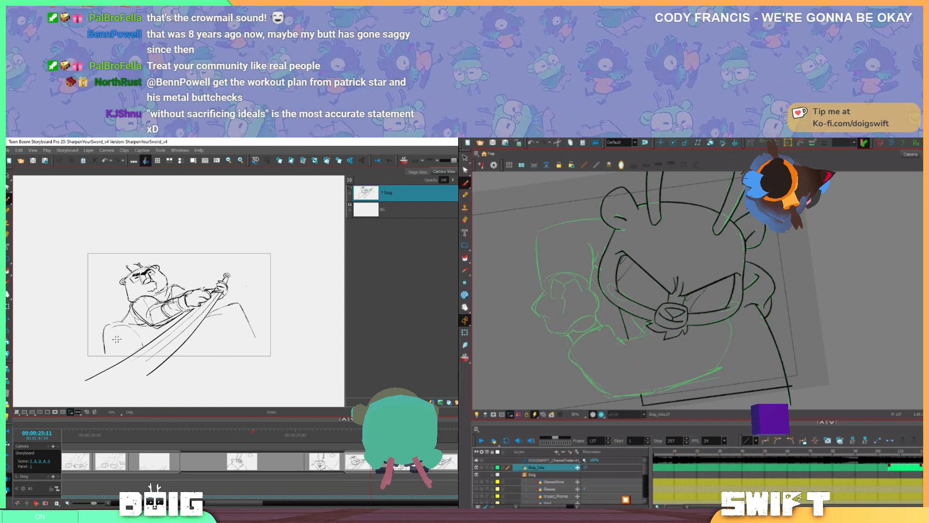
drag(103, 328, 109, 357)
key(b)
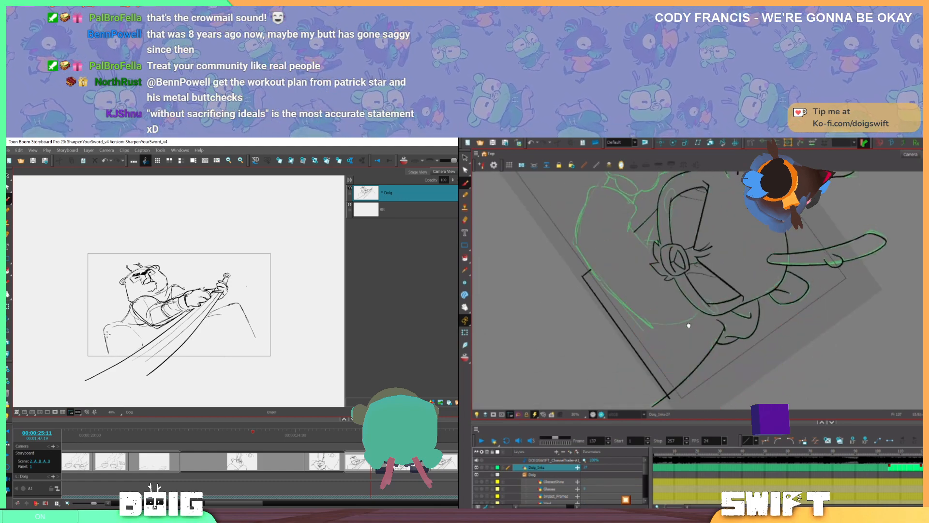
drag(103, 332, 110, 357)
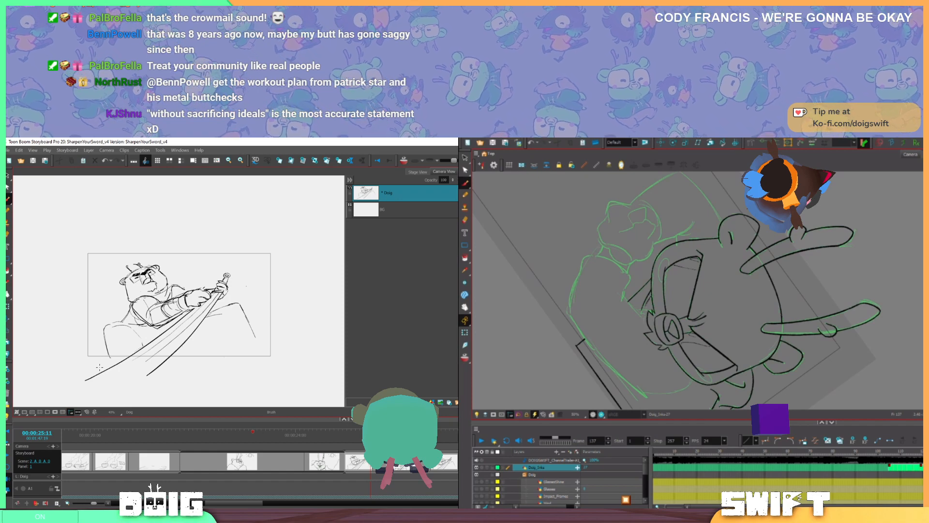
In Harmony, flip between adjacent frames to compare the arm and fist with the neighbouring inked drawing
key(comma)
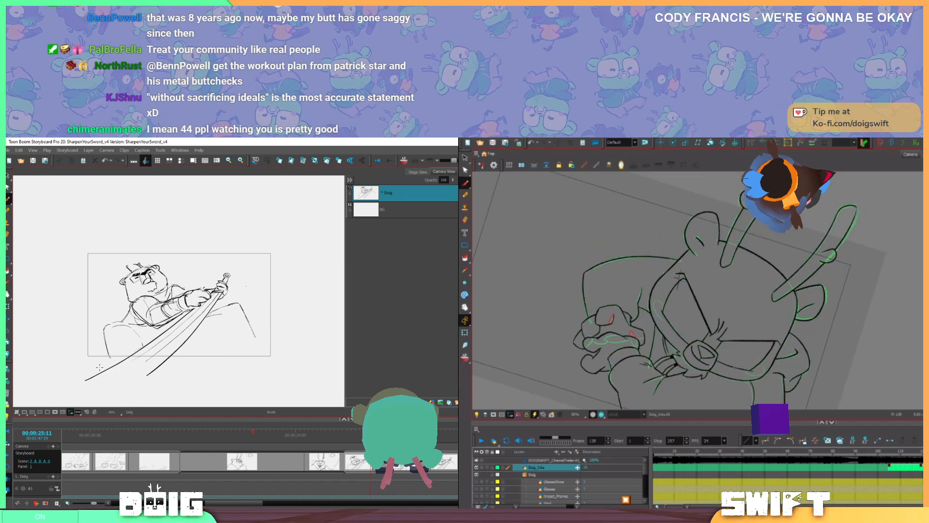
key(period)
key(comma)
key(period)
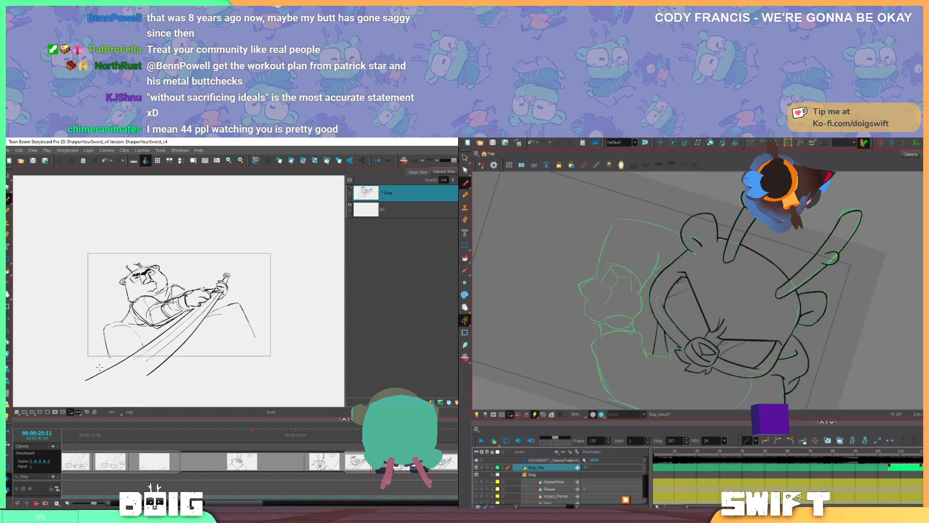
key(period)
key(comma)
drag(232, 321, 194, 338)
key(period)
key(comma)
key(period)
key(comma)
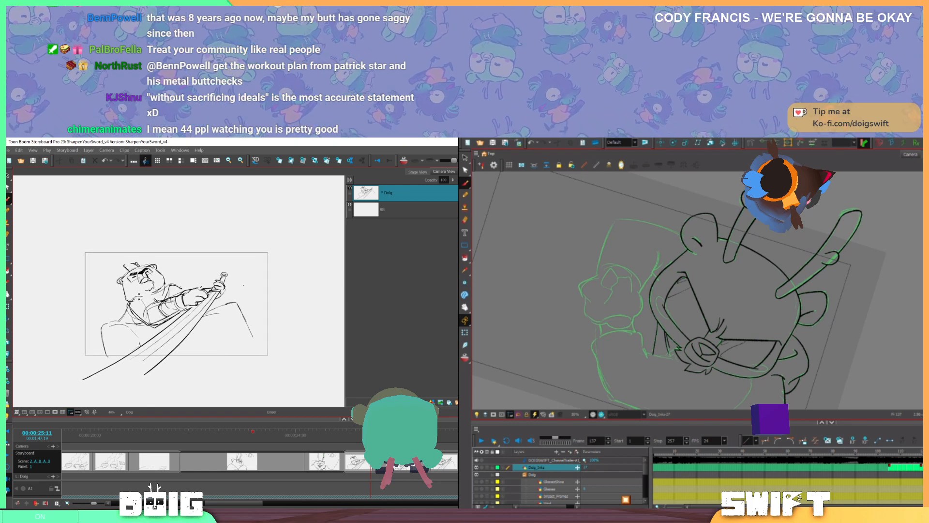
In Storyboard Pro, erase the rough sleeve lines inside the character's near arm and redraw the forearm as one plain shape
mouse_move(136, 304)
mouse_down()
mouse_move(138, 319)
mouse_move(171, 300)
mouse_move(162, 316)
mouse_move(149, 311)
mouse_move(157, 321)
mouse_move(175, 310)
mouse_move(158, 325)
mouse_move(184, 308)
mouse_up()
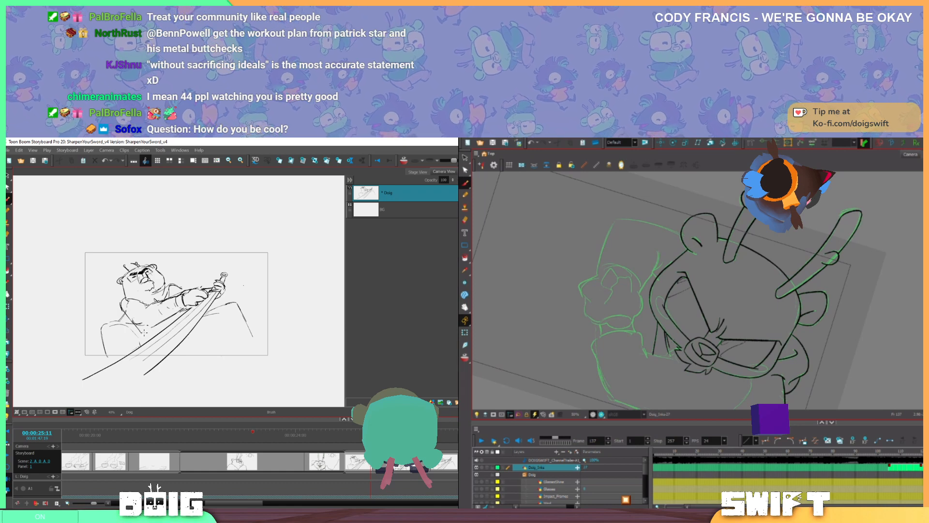
drag(141, 333, 155, 324)
key(alt+e)
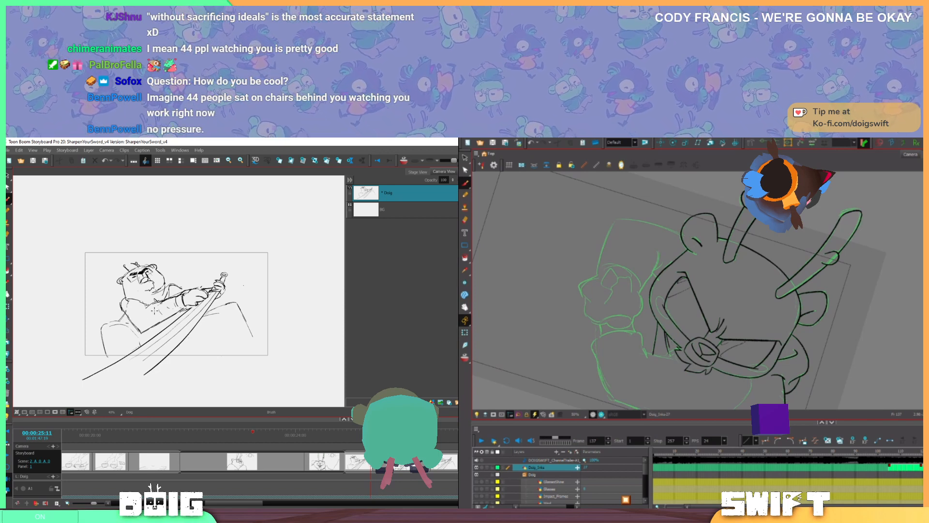
drag(157, 306, 156, 321)
key(alt+e)
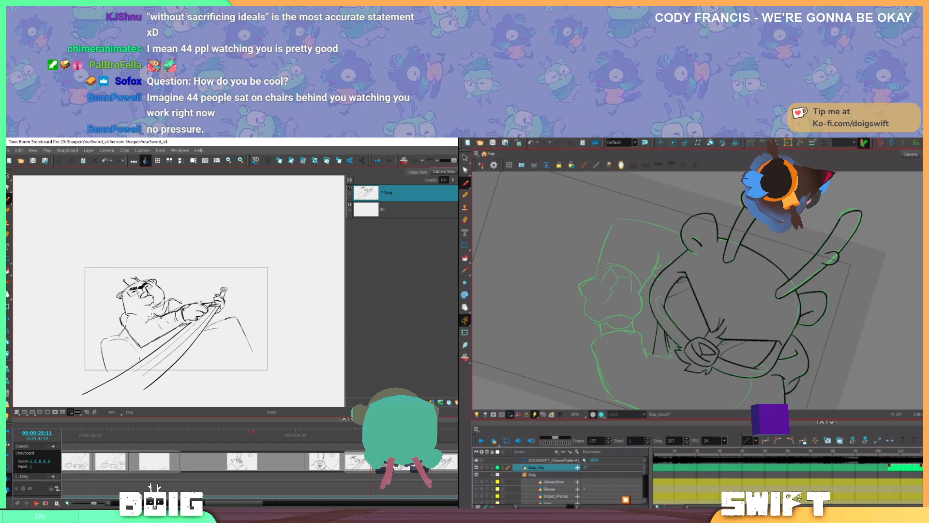
key(alt+b)
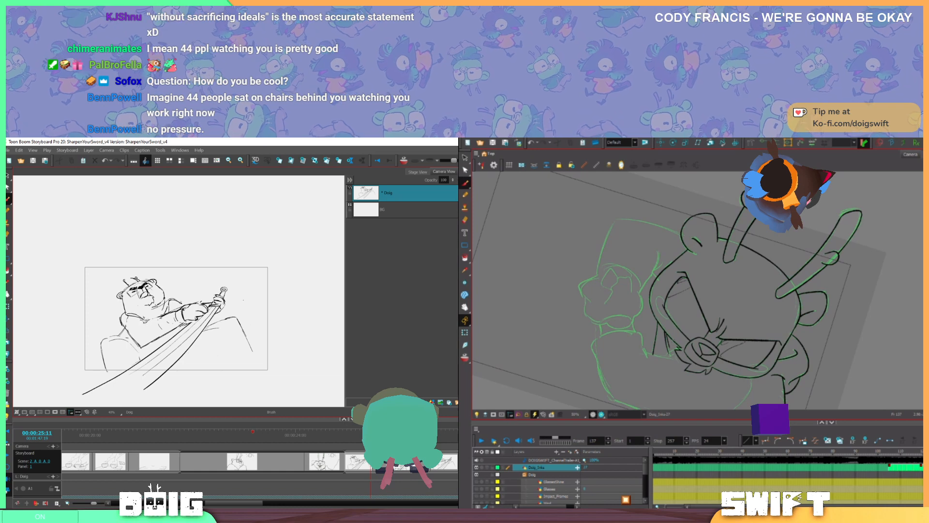
mouse_move(147, 322)
mouse_down()
mouse_move(177, 311)
mouse_move(186, 320)
mouse_up()
In Harmony, ink the curved wrist line at the base of the raised fist, undoing the unwanted stroke
drag(718, 387, 765, 376)
drag(652, 351, 658, 339)
key(alt+b)
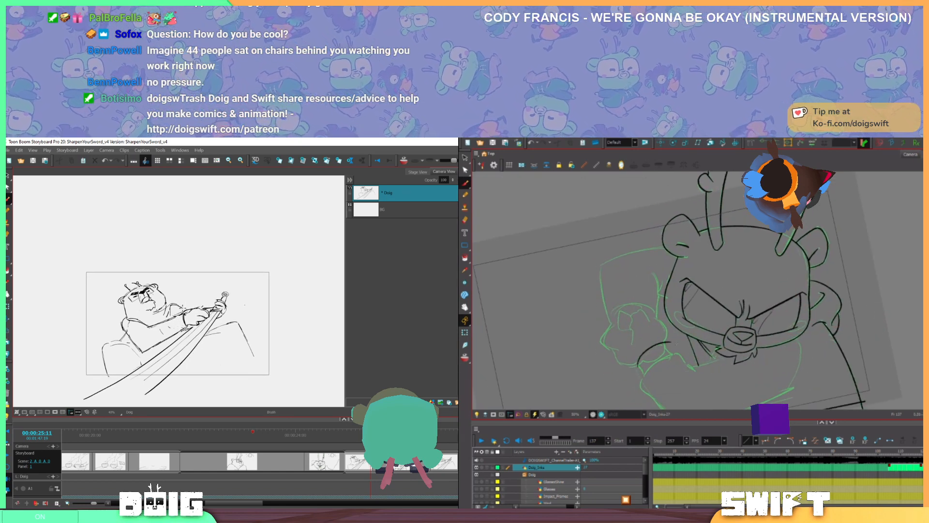
key(alt+e)
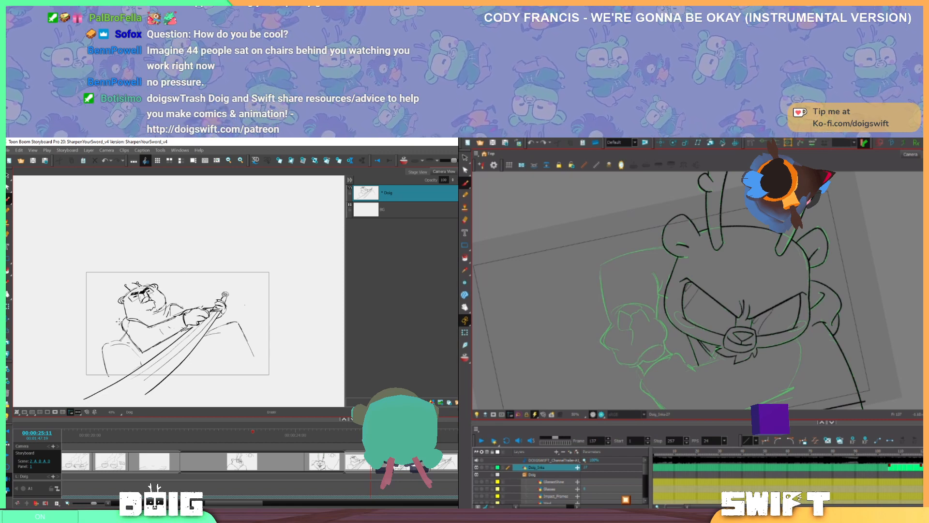
drag(637, 366, 665, 344)
key(ctrl+z)
Adjust the inked wrist curve in Harmony to fit the rough, and redraw the upper arm down to the elbow in Storyboard Pro
drag(128, 329, 138, 348)
ctrl+click(659, 344)
key(alt+b)
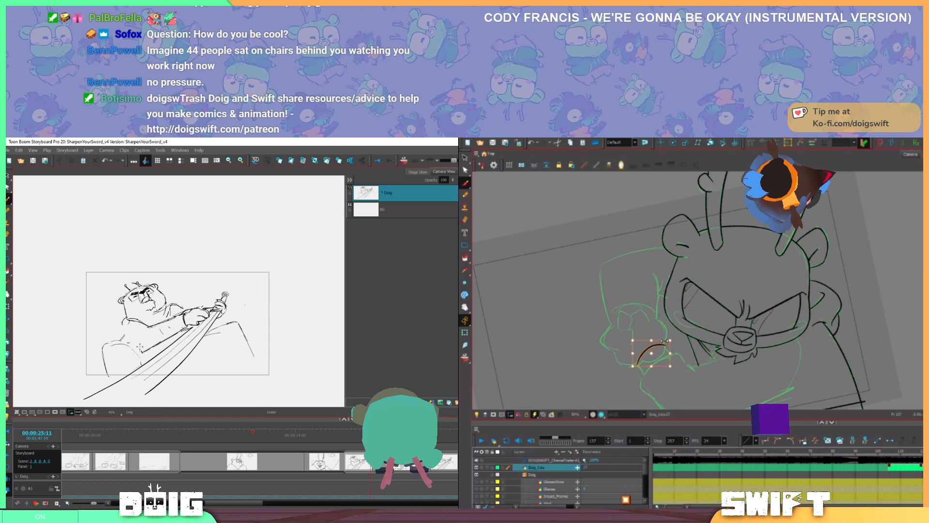
drag(666, 341, 671, 338)
drag(124, 327, 142, 351)
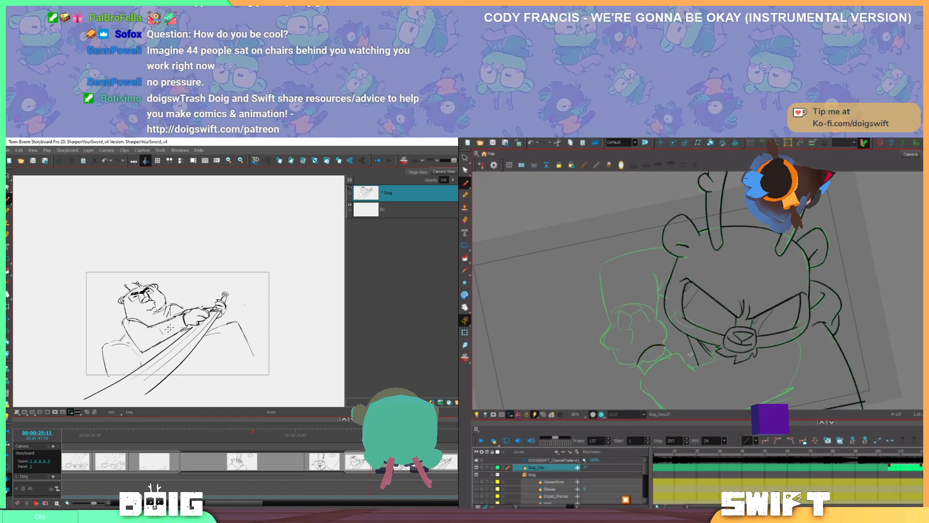
ctrl+click(658, 345)
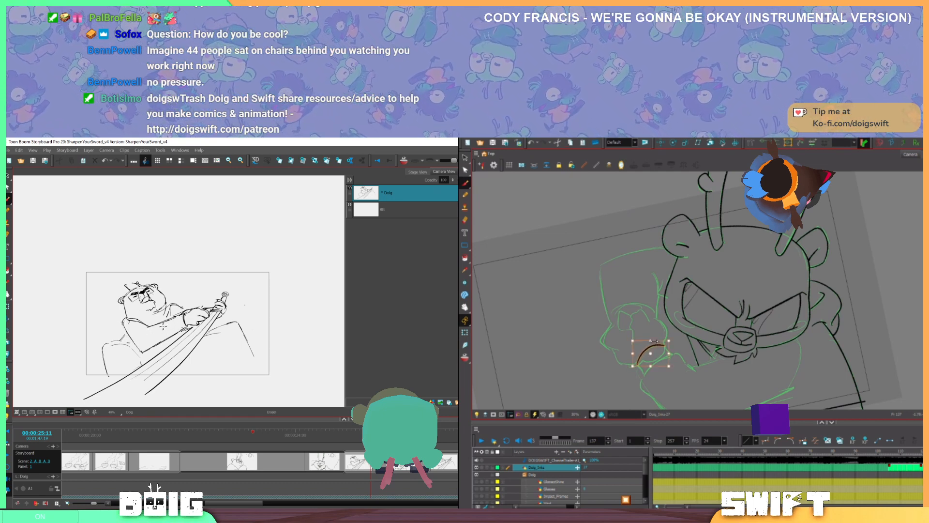
drag(669, 340, 670, 341)
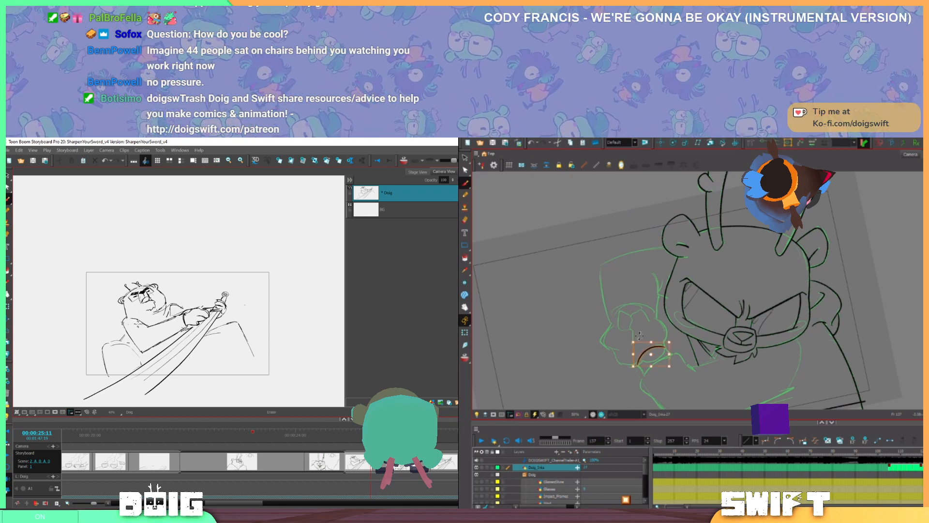
In Storyboard Pro, rework the arm outline around the elbow and clear the forearm's upper line
drag(138, 323, 129, 324)
drag(700, 344, 671, 323)
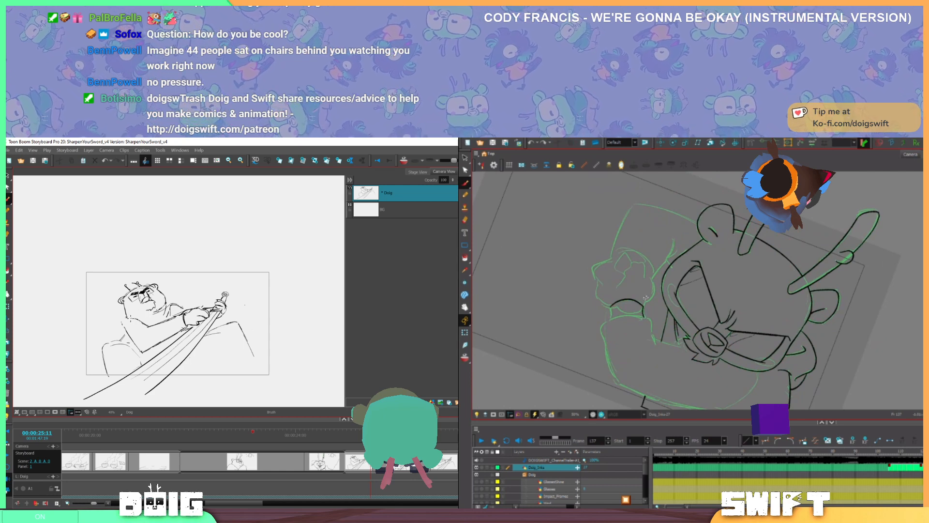
key(ctrl+z)
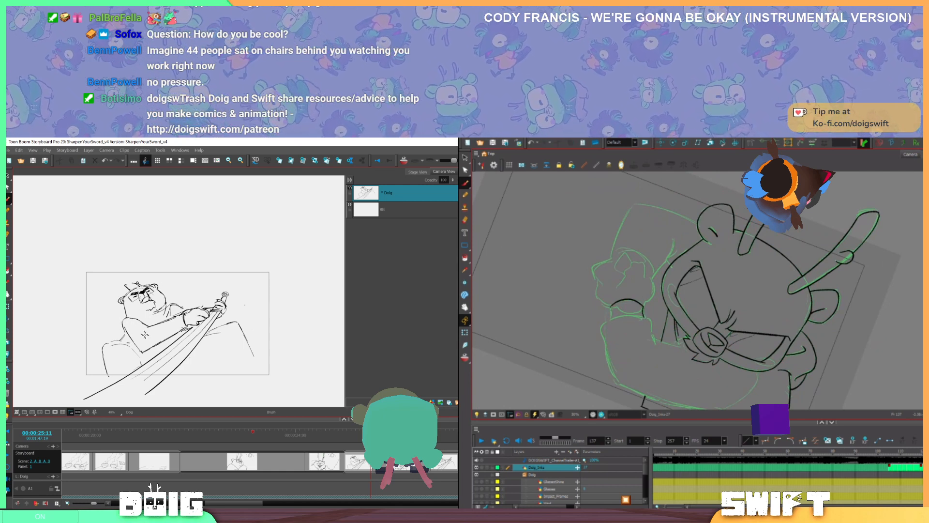
mouse_move(152, 341)
mouse_down()
mouse_move(145, 329)
mouse_move(164, 326)
mouse_up()
key(ctrl+z)
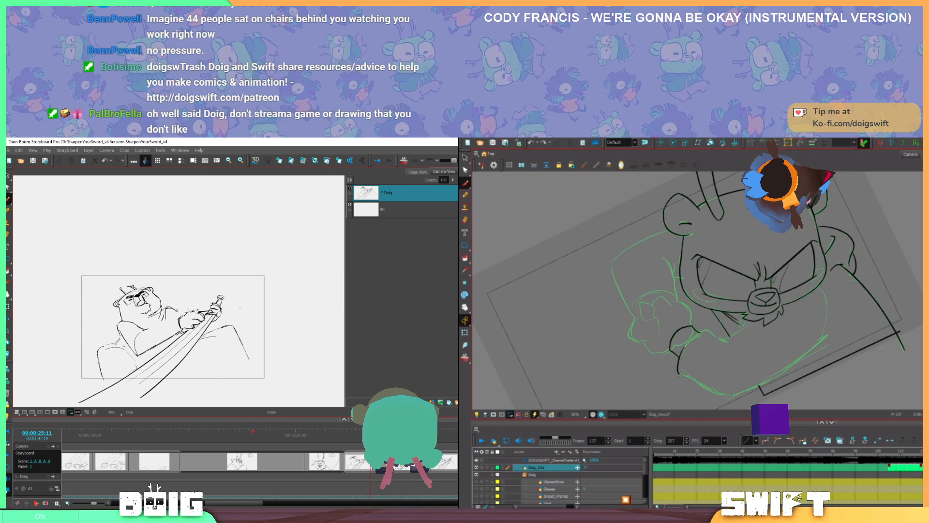
Redraw the hand at the sword's grip and the upper forearm line that joins it to the elbow
drag(188, 310, 179, 318)
key(alt+b)
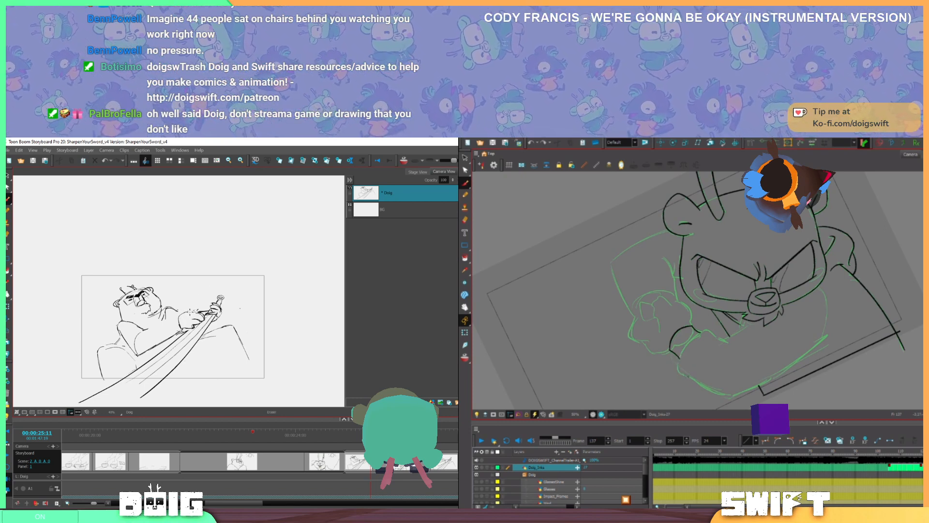
drag(208, 304, 207, 306)
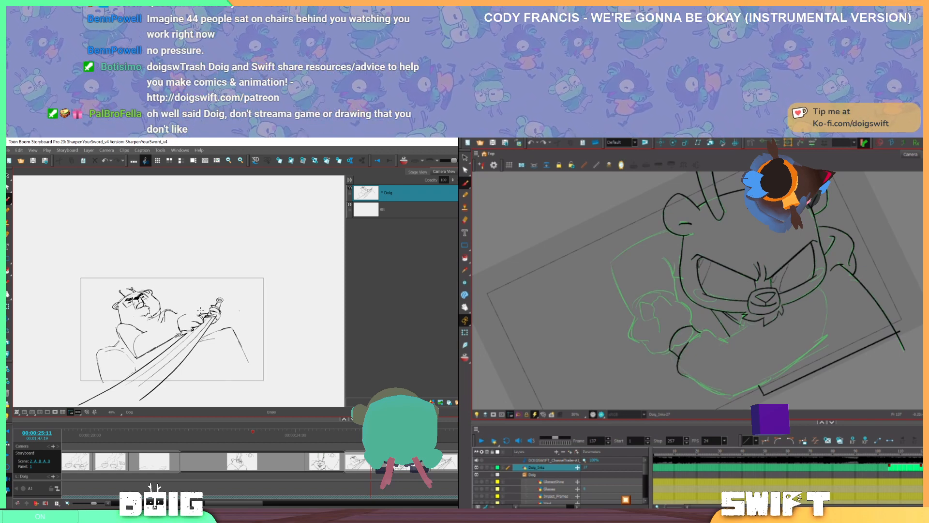
drag(201, 317, 179, 319)
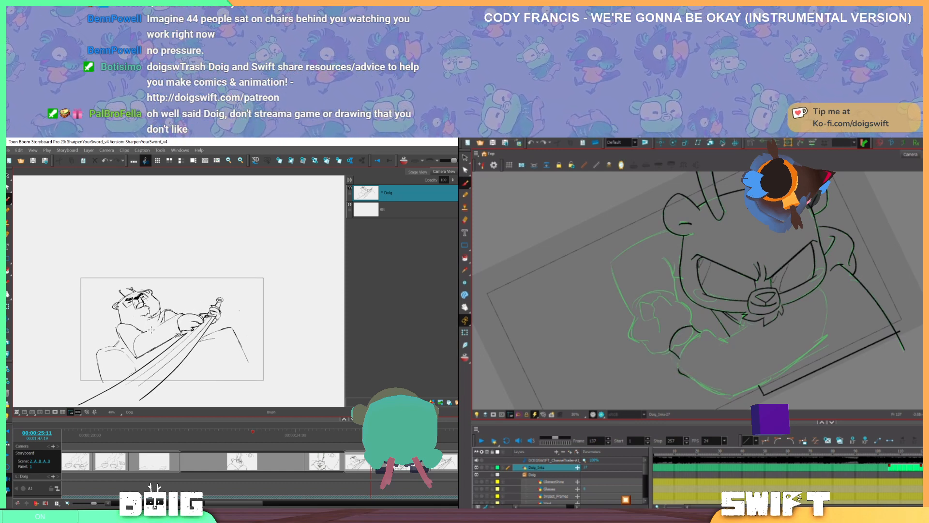
drag(145, 332, 166, 319)
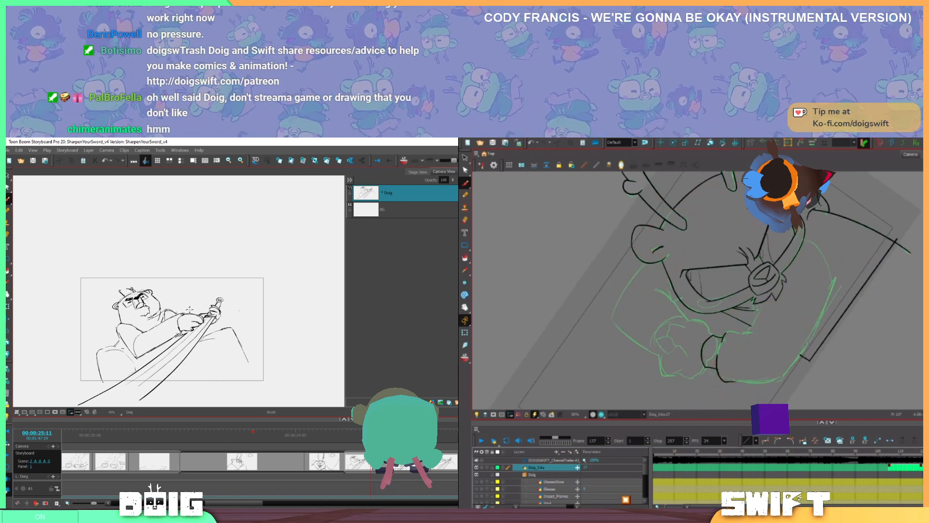
Draw the cuff lines across the near forearm and refine the sleeve toward the elbow in Storyboard Pro
mouse_move(180, 311)
mouse_down()
mouse_move(187, 312)
mouse_move(166, 340)
mouse_up()
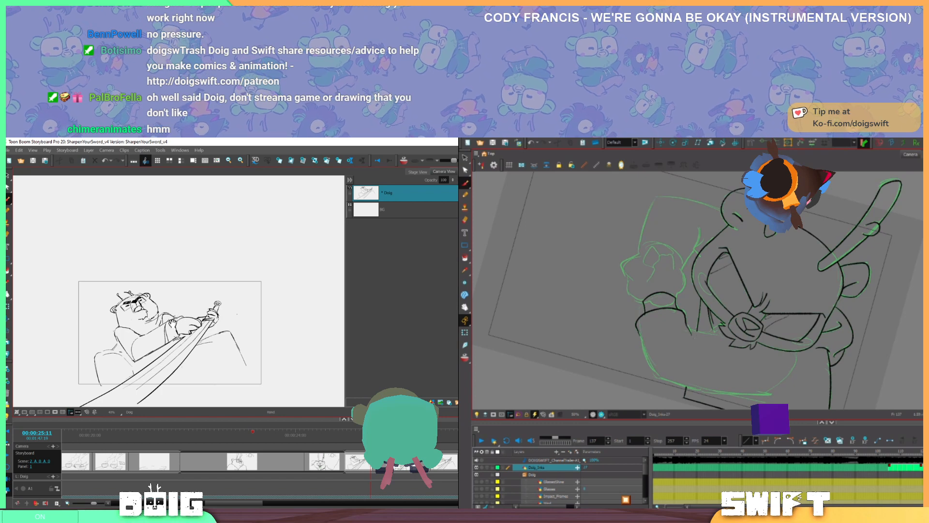
mouse_move(152, 339)
mouse_down()
mouse_move(139, 345)
mouse_move(150, 334)
mouse_up()
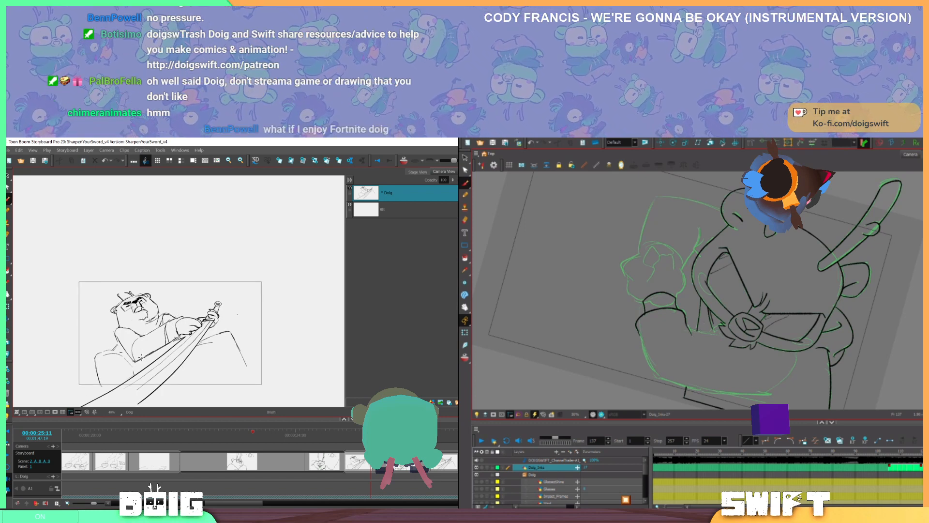
drag(695, 328, 676, 315)
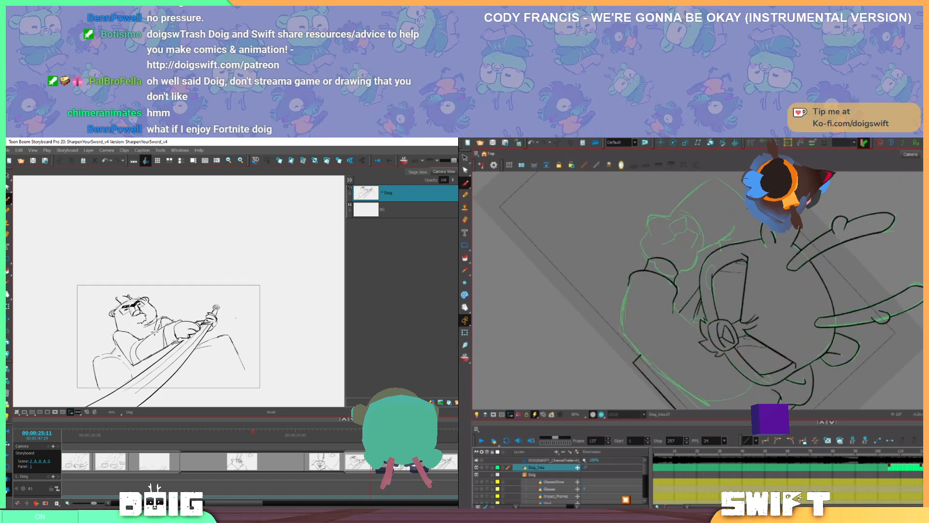
drag(135, 343, 135, 344)
In Harmony, ink the outer forearm line below the wrist over the green rough, undoing and redrawing the stroke
drag(621, 333, 631, 281)
key(ctrl+z)
key(ctrl+z)
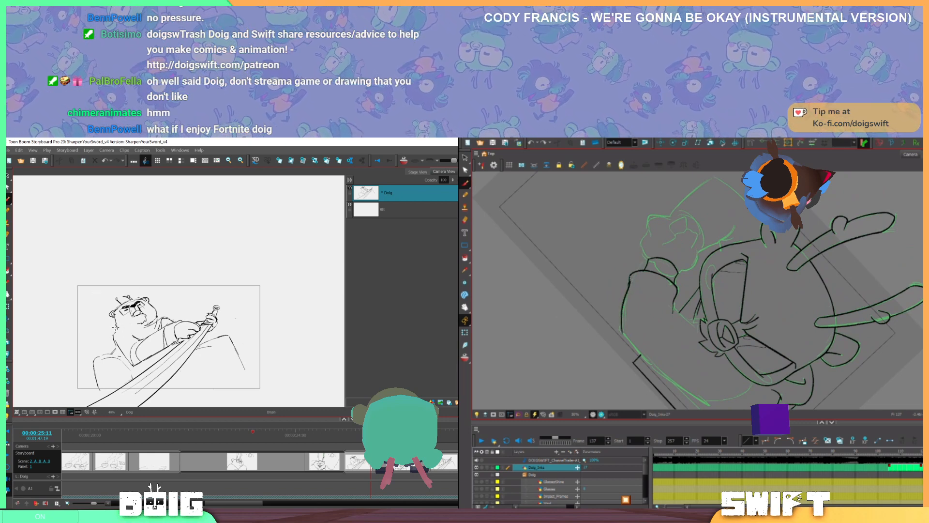
drag(114, 331, 125, 328)
key(ctrl+z)
drag(629, 278, 621, 326)
Rework the shoulder edge behind the upper arm in Storyboard Pro, and extend the inked outer forearm line in Harmony
key(e)
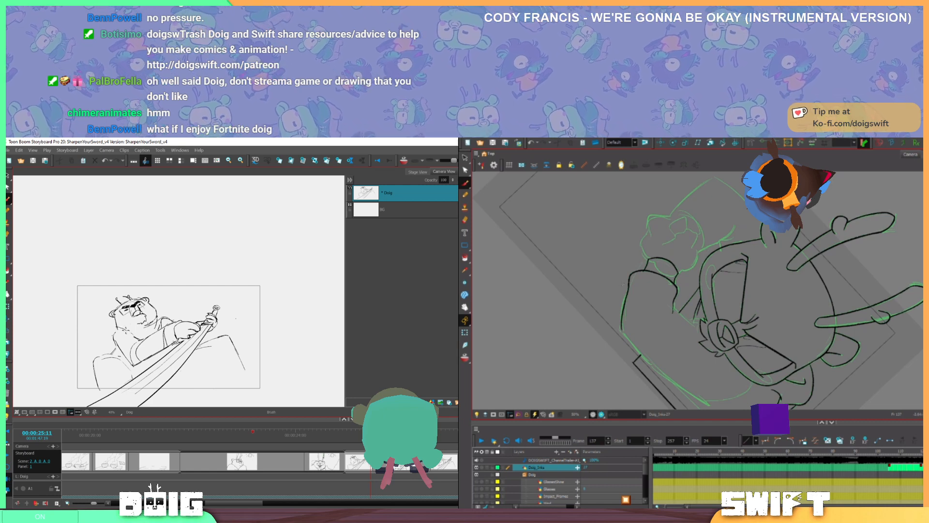
key(alt+e)
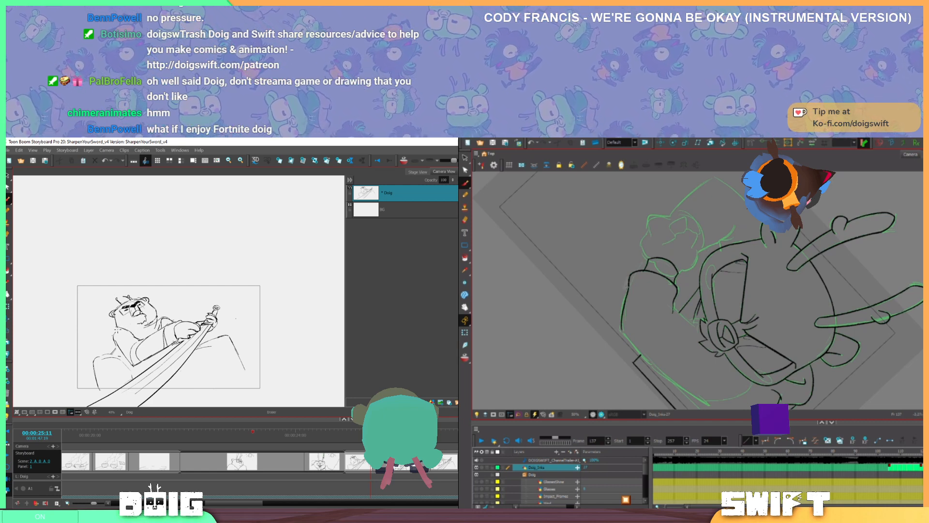
key(alt+b)
drag(118, 327, 112, 329)
mouse_move(629, 269)
mouse_down()
mouse_move(627, 309)
mouse_move(663, 363)
mouse_up()
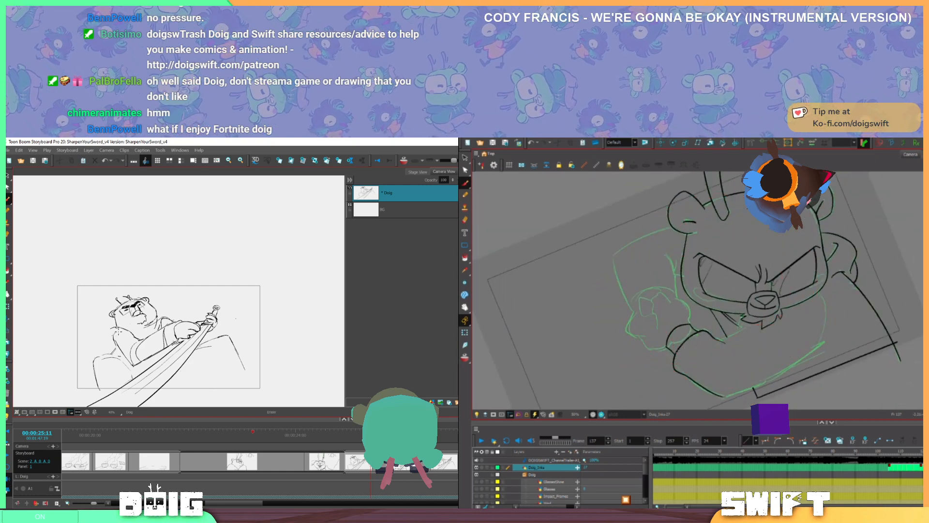
In Storyboard Pro, add a jagged fur outline behind the upper arm and clean up the chest line above the forearm
key(alt+b)
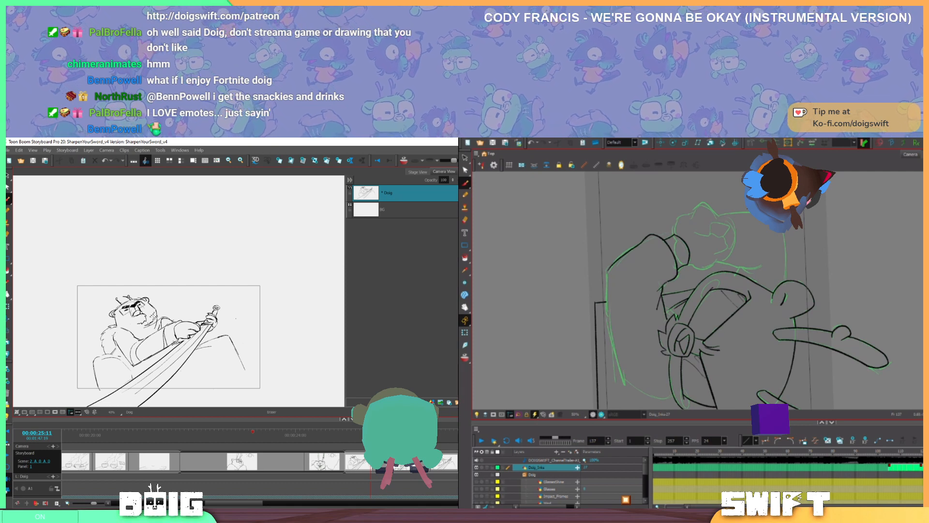
drag(154, 317, 159, 323)
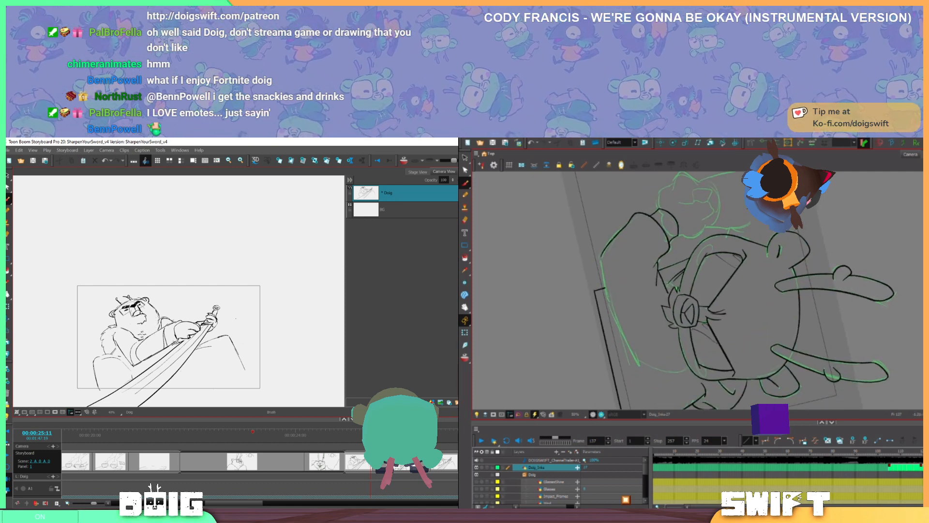
key(alt+e)
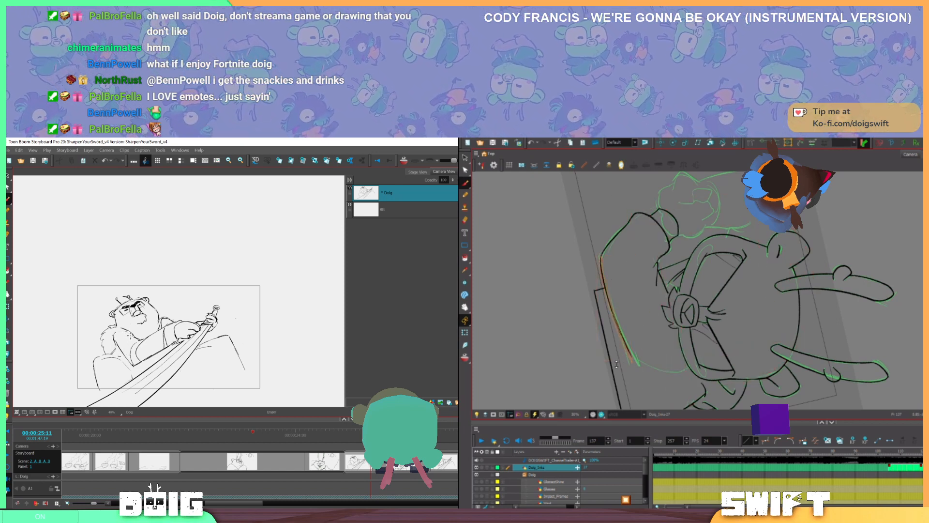
key(alt+b)
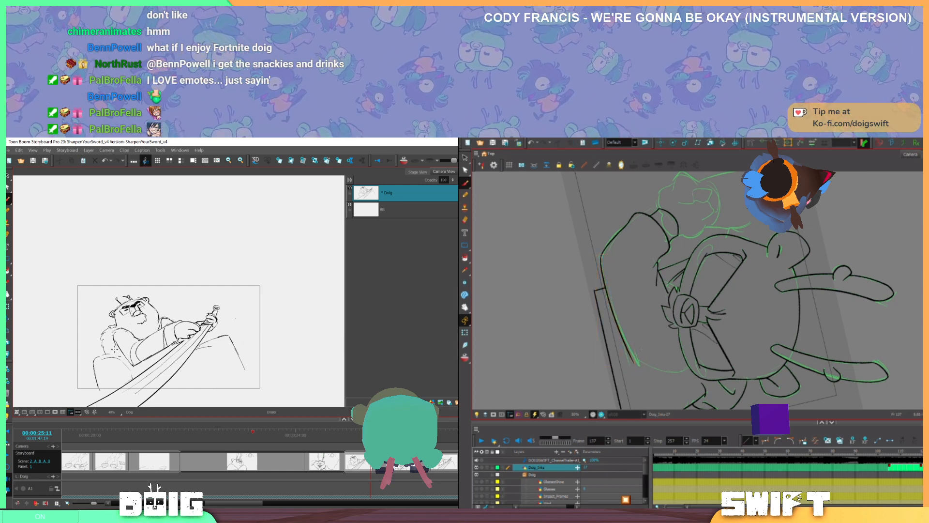
In Storyboard Pro, erase and redraw the outer edge of the leg behind the sword, and extend the raised leg's shin line
drag(641, 348, 756, 350)
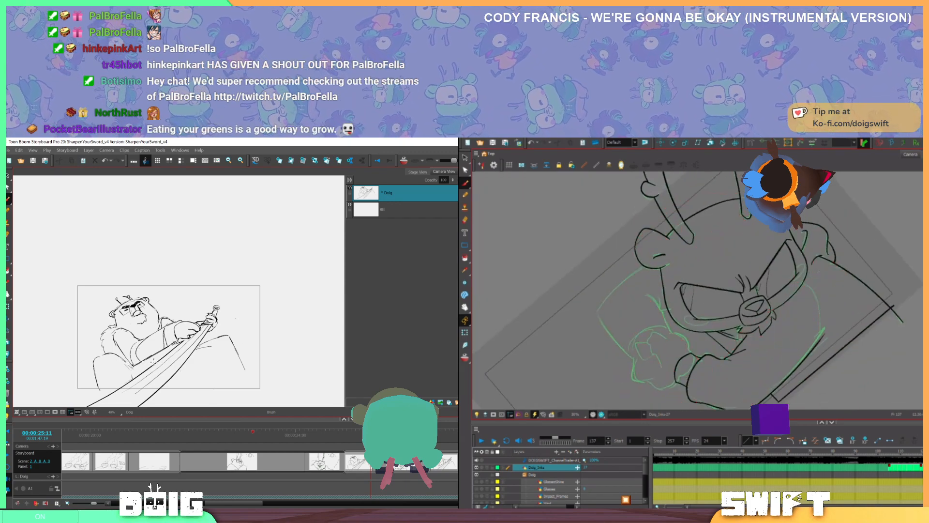
key(alt+e)
drag(94, 369, 96, 388)
key(alt+b)
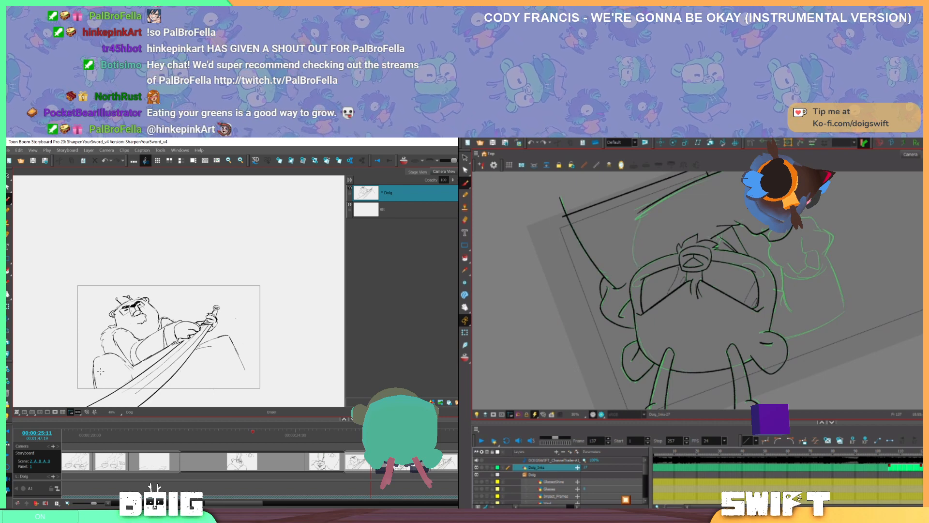
mouse_move(216, 353)
mouse_down()
mouse_move(171, 351)
mouse_move(167, 338)
mouse_move(186, 334)
mouse_move(196, 367)
mouse_up()
key(alt+b)
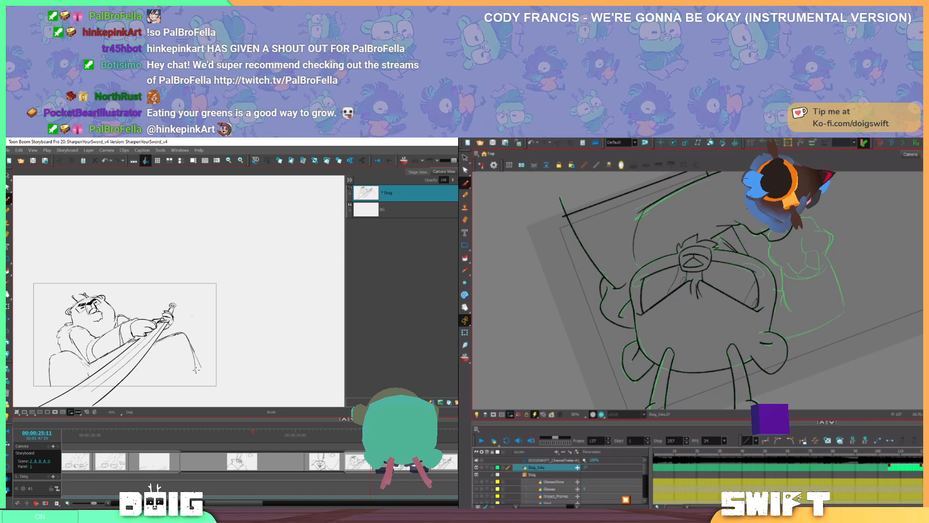
drag(197, 369, 205, 382)
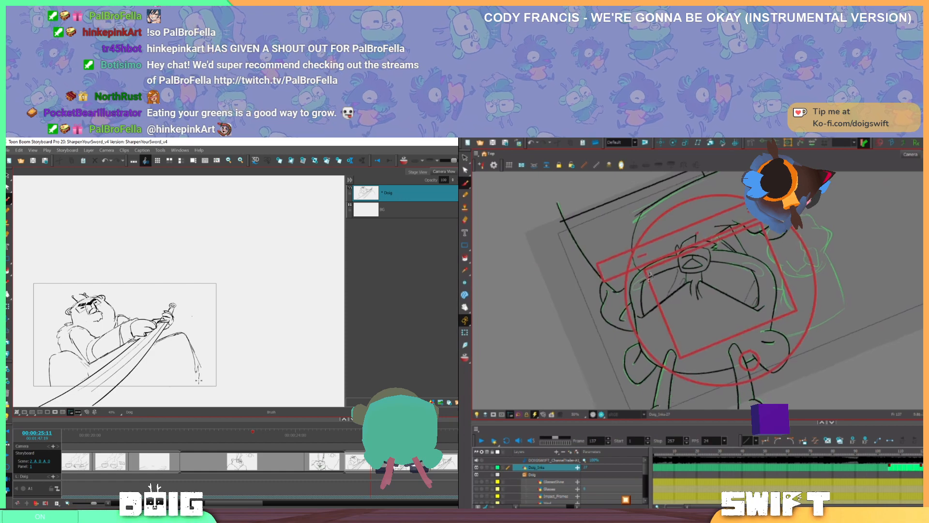
drag(807, 322, 795, 315)
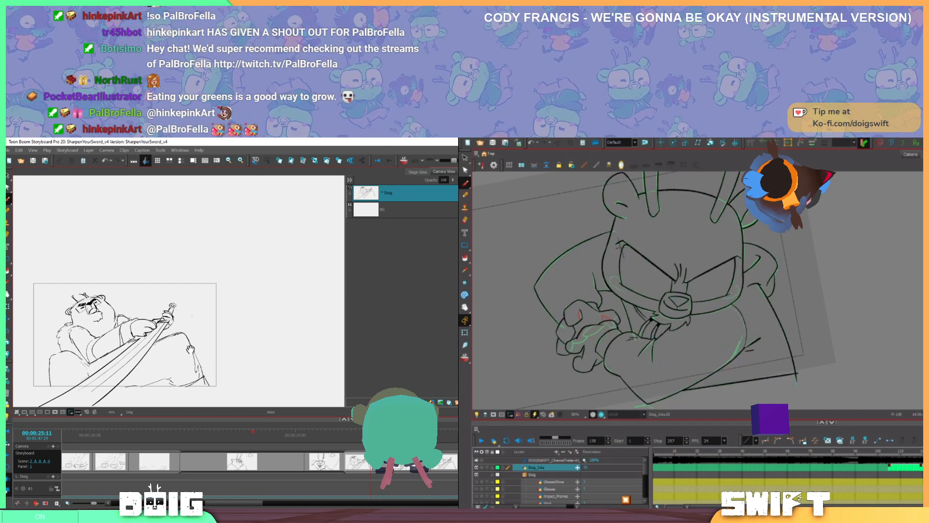
drag(192, 350, 193, 351)
In Harmony, flip between frames 137 and 138 to compare the arm drawings around the forearm and chest
drag(750, 350, 758, 348)
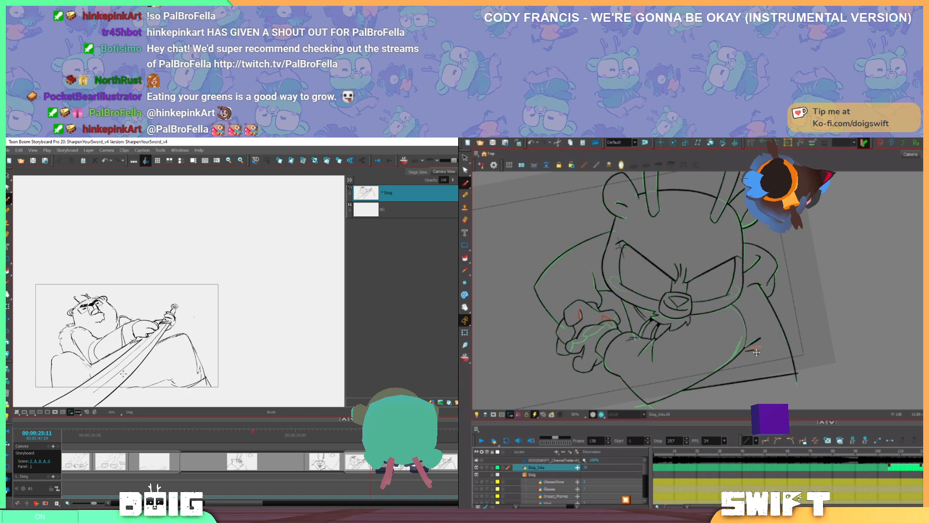
ctrl+click(758, 347)
key(f)
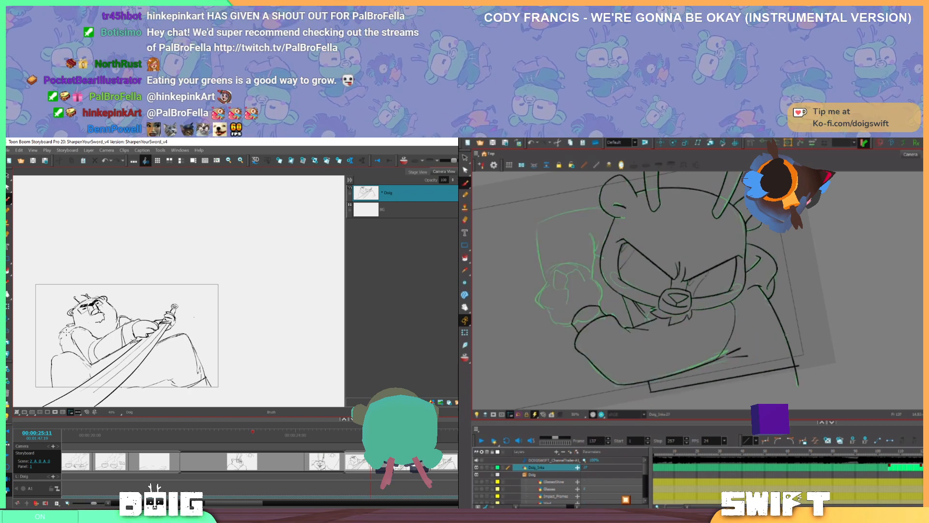
key(g)
key(g)
key(f)
key(comma)
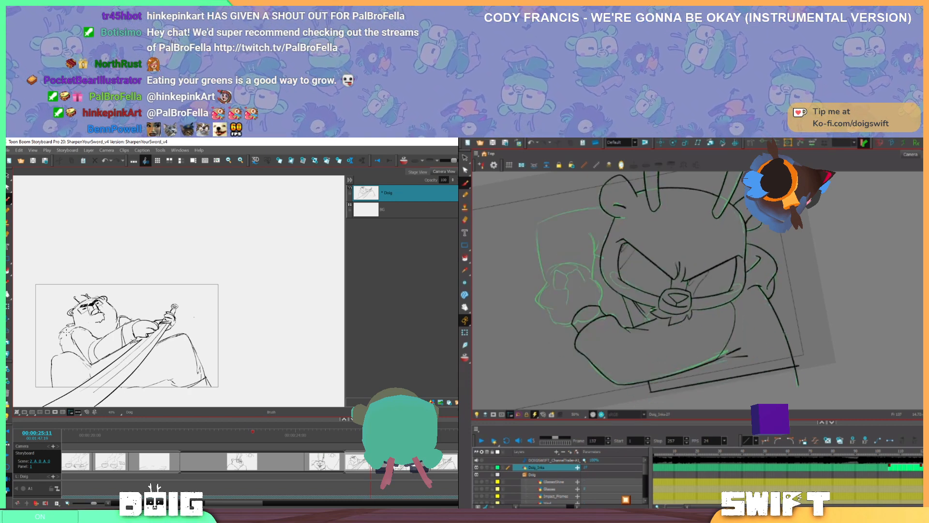
drag(776, 341, 758, 359)
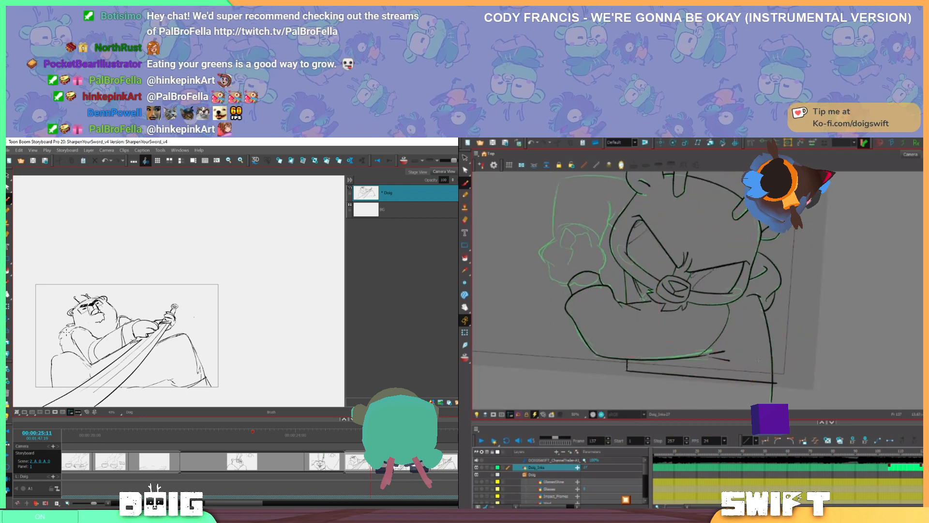
mouse_move(721, 334)
mouse_down()
mouse_move(776, 376)
mouse_move(805, 364)
mouse_up()
drag(95, 309, 94, 302)
drag(804, 364, 784, 387)
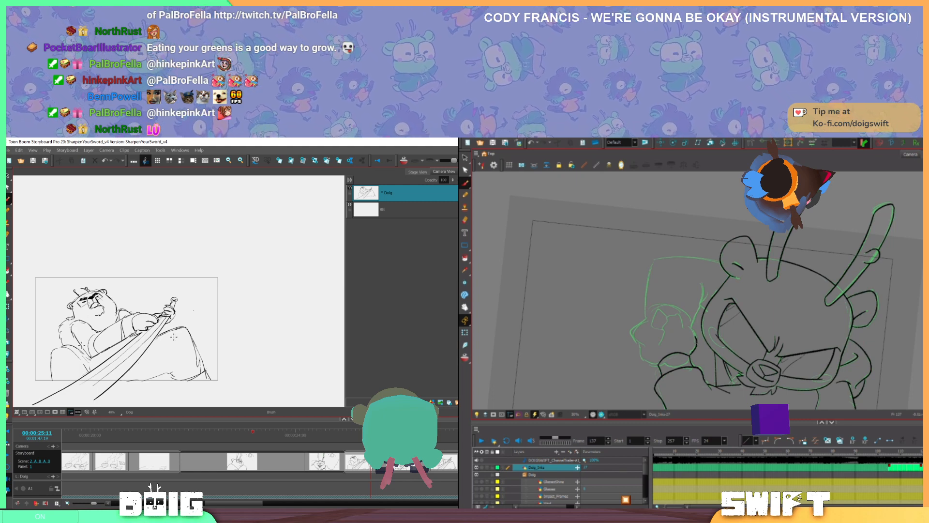
In Storyboard Pro, erase and thin the outer edge line of the sword blade where it extends below the camera frame
drag(134, 374, 153, 359)
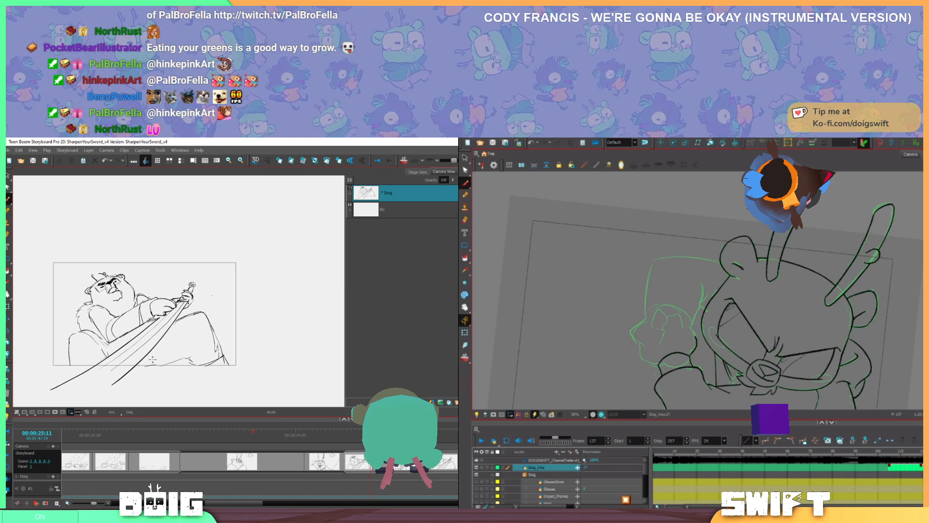
key(alt+e)
drag(49, 390, 100, 363)
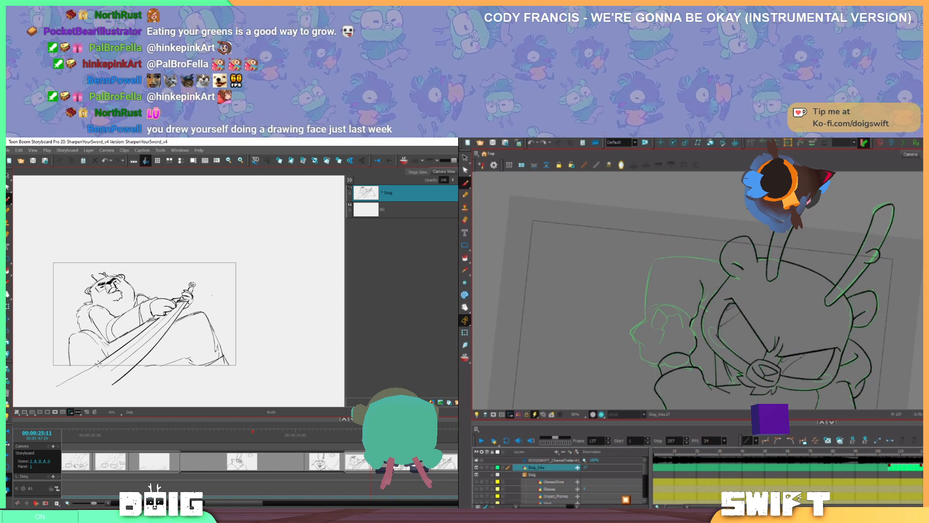
drag(56, 387, 98, 362)
Erase and redraw the upper contour of the raised thigh and knee beside the sword in Storyboard Pro
key(alt+s)
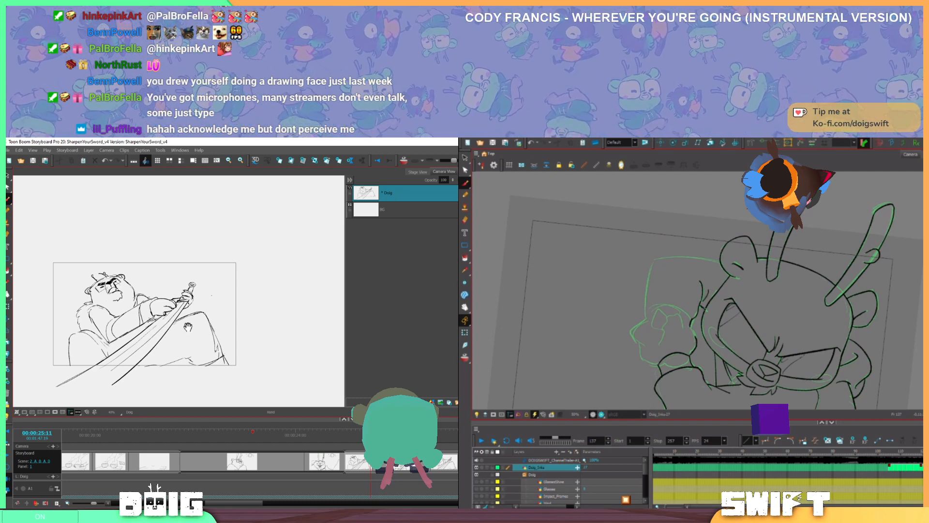
drag(185, 336, 176, 343)
key(e)
drag(168, 332, 176, 328)
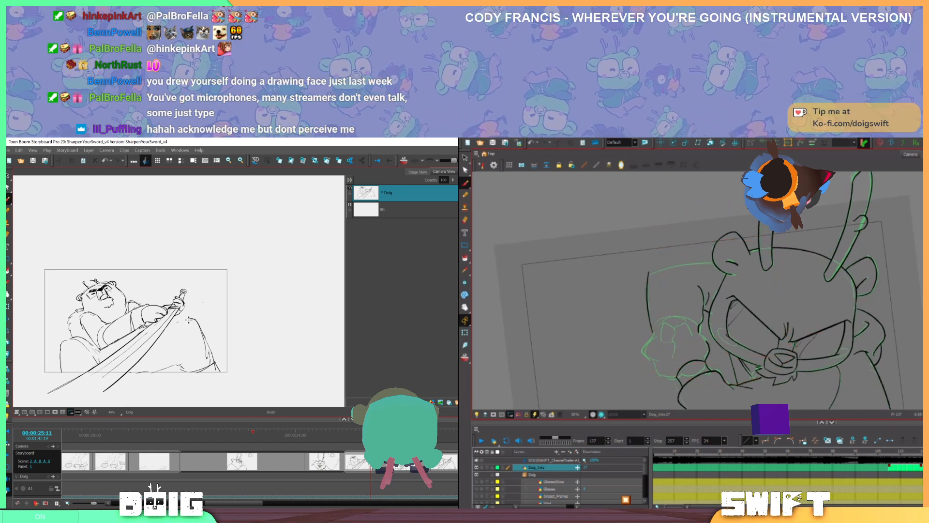
mouse_move(168, 327)
mouse_down()
mouse_move(191, 319)
mouse_move(192, 331)
mouse_move(183, 321)
mouse_move(194, 317)
mouse_move(170, 327)
mouse_up()
key(alt+e)
key(ctrl+z)
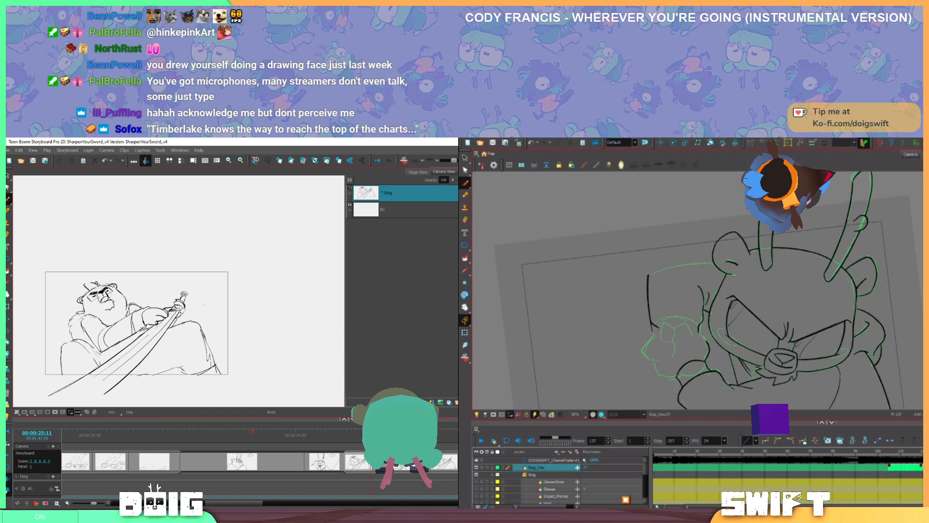
In Harmony, ink the curved cuff line over the top of the green rough fist
drag(712, 281, 699, 314)
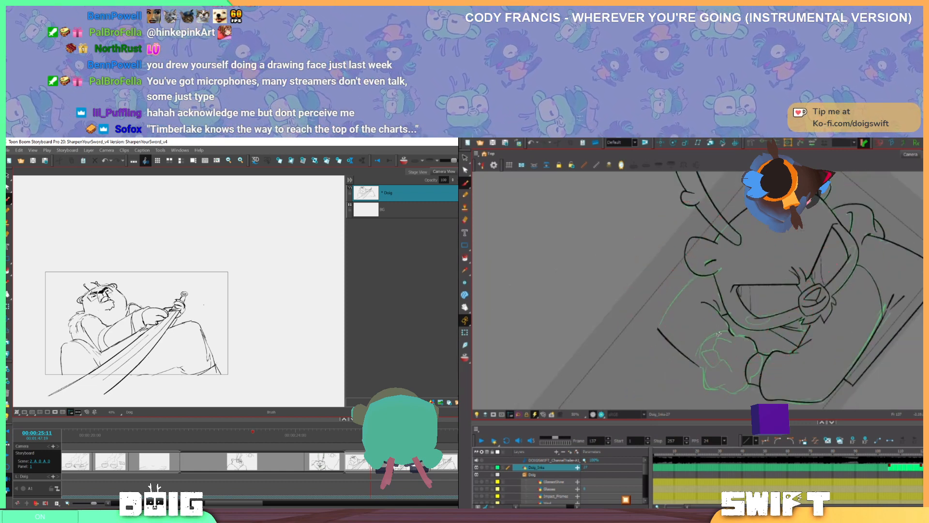
mouse_move(727, 330)
mouse_down()
mouse_move(701, 356)
mouse_move(730, 330)
mouse_move(694, 321)
mouse_up()
key(ctrl+z)
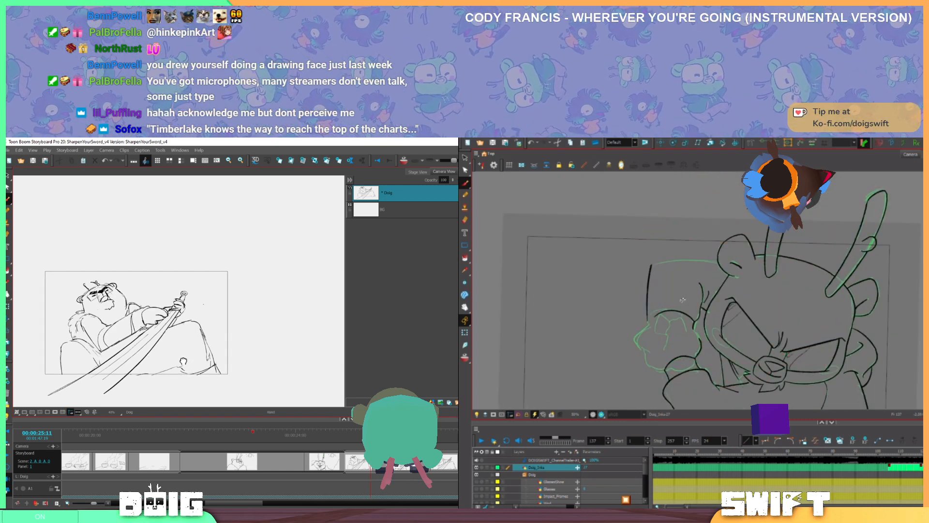
Draw the underside of the raised thigh in Storyboard Pro, and flip between frames 137 and 138 in Harmony to check the arm
mouse_move(143, 377)
mouse_down()
mouse_move(177, 362)
mouse_move(182, 369)
mouse_move(192, 355)
mouse_up()
key(f)
key(g)
key(f)
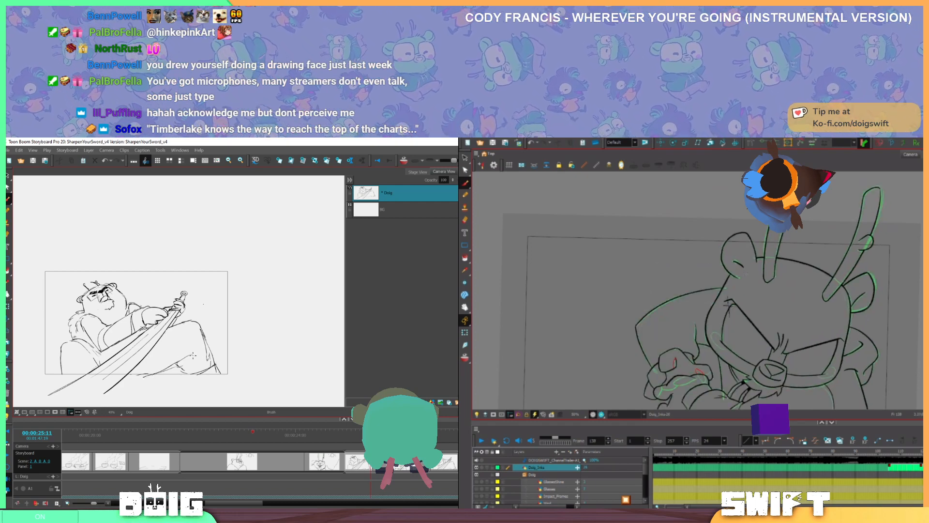
key(g)
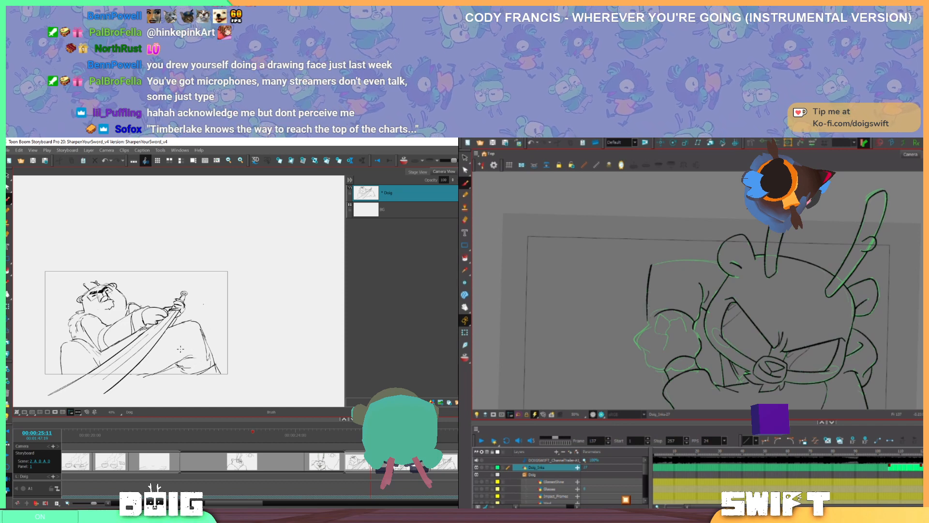
mouse_move(138, 377)
mouse_down()
mouse_move(154, 373)
mouse_move(146, 376)
mouse_up()
Select and adjust the inked outer forearm line in Harmony, and add curved contour lines inside the raised knee in Storyboard Pro
key(e)
ctrl+click(648, 291)
mouse_move(196, 335)
mouse_down()
mouse_move(194, 343)
mouse_move(184, 332)
mouse_up()
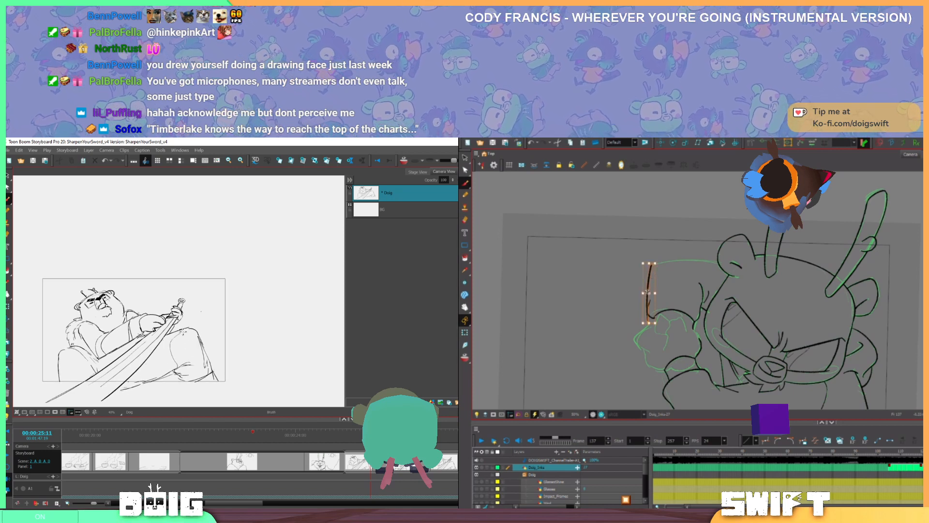
drag(648, 291, 649, 292)
drag(186, 335, 180, 365)
drag(650, 293, 650, 292)
mouse_move(175, 370)
mouse_down()
mouse_move(149, 378)
mouse_move(156, 350)
mouse_up()
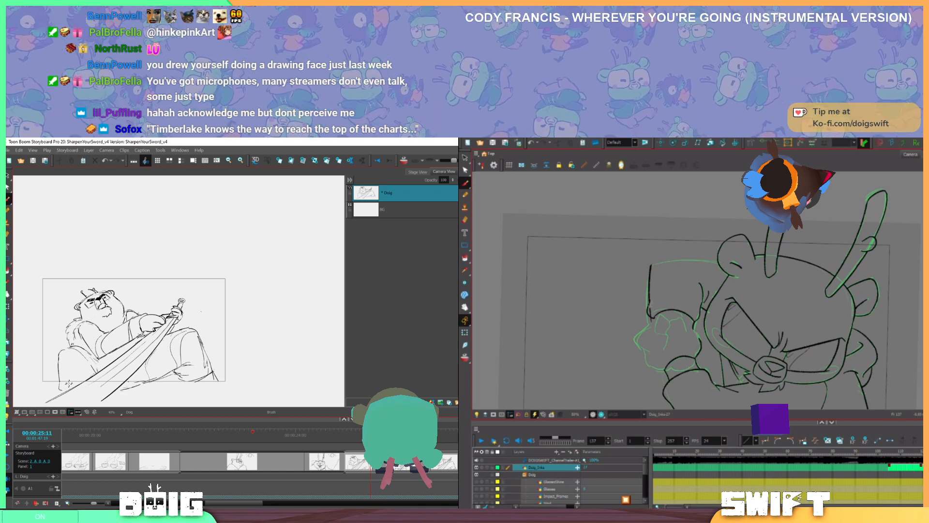
In Storyboard Pro, strengthen the outer edge of the leg behind the sword and start the raised leg's boot below the frame
key(ctrl+z)
drag(58, 381, 63, 347)
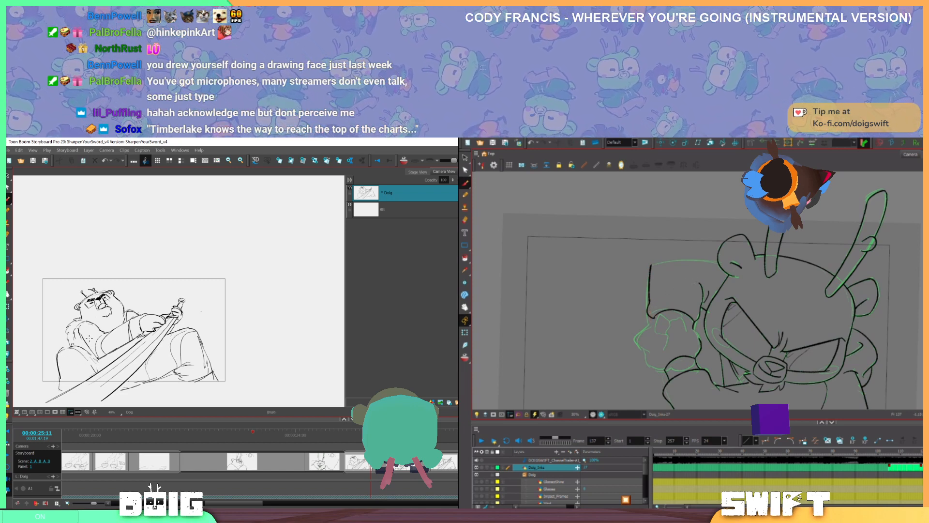
mouse_move(202, 375)
mouse_down()
mouse_move(191, 381)
mouse_move(198, 392)
mouse_move(227, 391)
mouse_move(226, 362)
mouse_move(209, 389)
mouse_up()
mouse_move(209, 389)
mouse_down()
mouse_move(229, 386)
mouse_move(224, 380)
mouse_up()
In Harmony, ink the arm edge between the elbow and ear with repeated undone attempts, while sketching the boot's ankle and foot in Storyboard Pro
drag(695, 283, 673, 356)
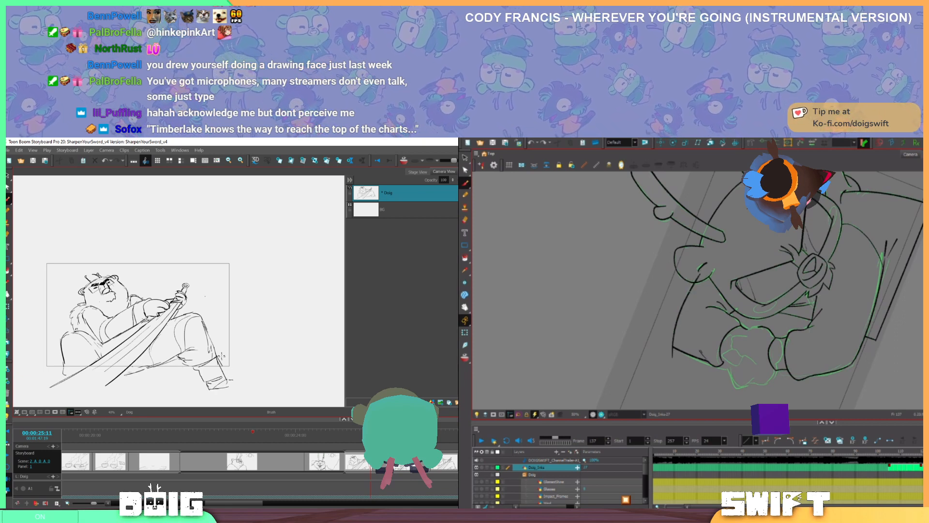
key(ctrl+z)
drag(223, 371, 223, 370)
drag(695, 283, 673, 357)
key(ctrl+z)
drag(224, 380, 240, 386)
drag(695, 283, 673, 350)
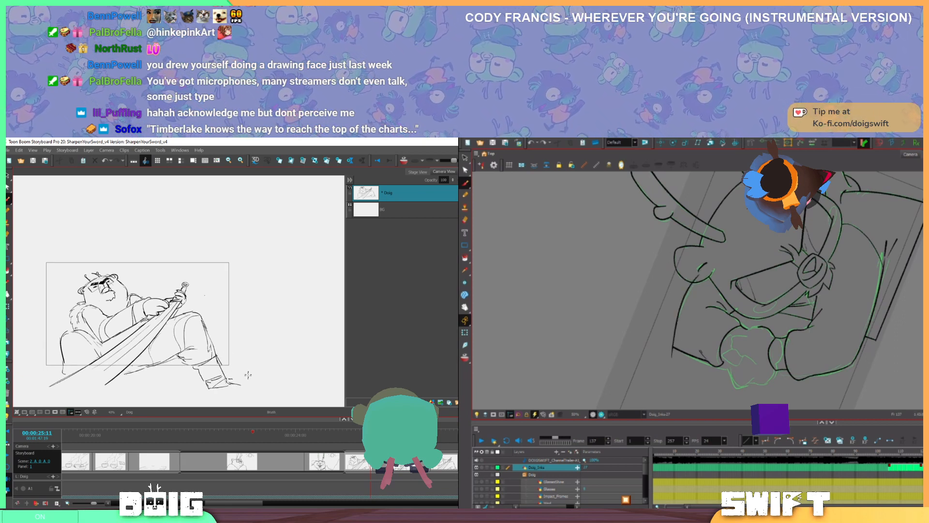
key(ctrl+z)
drag(240, 365, 236, 358)
drag(694, 284, 671, 354)
In Storyboard Pro, refine the shin and draw the boot's foot and sole out to a pointed toe
key(alt+e)
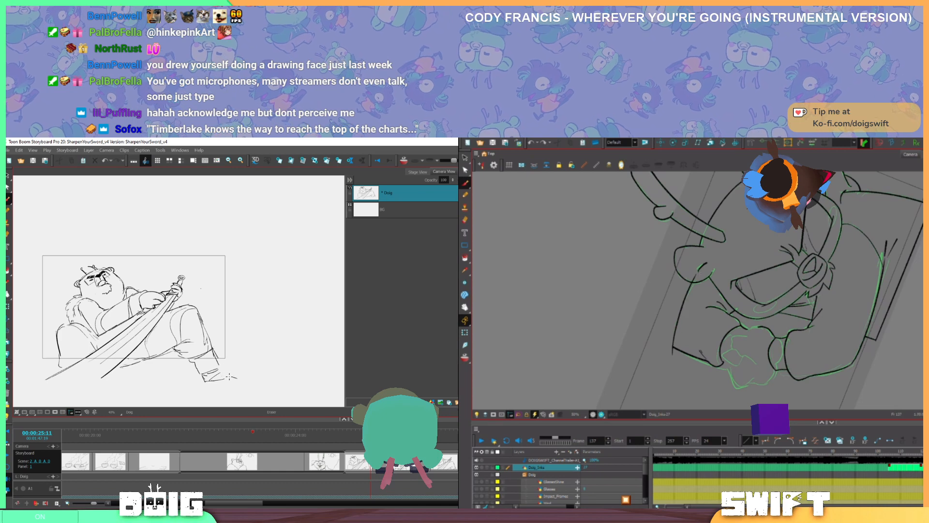
key(alt+b)
drag(236, 355, 237, 353)
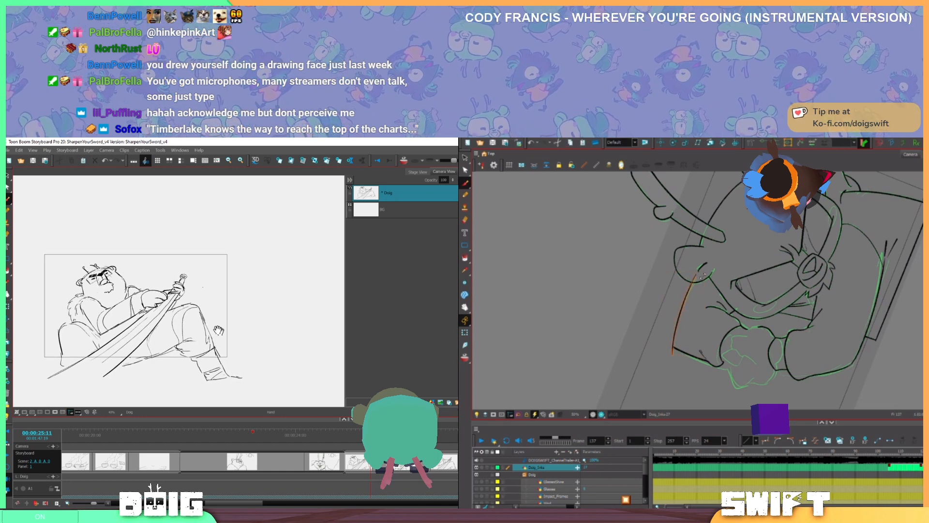
drag(72, 312, 71, 312)
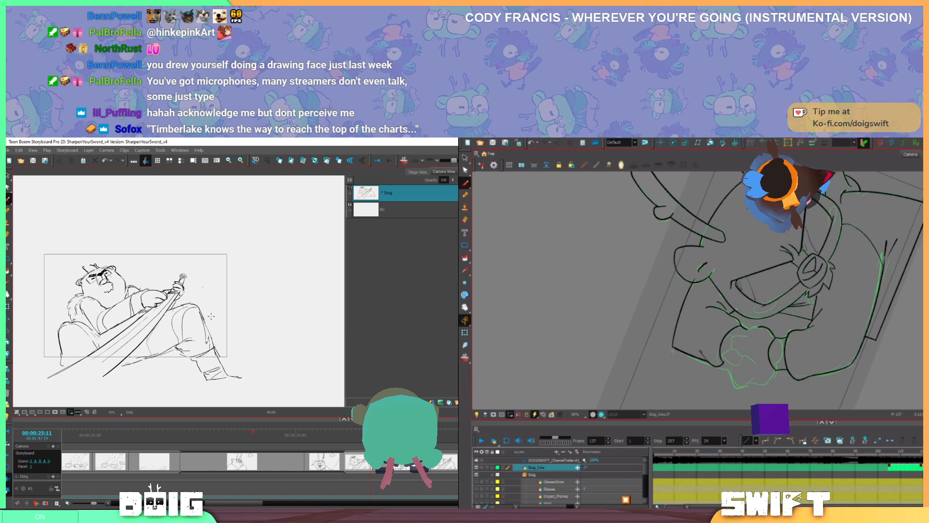
drag(201, 332, 203, 333)
key(space)
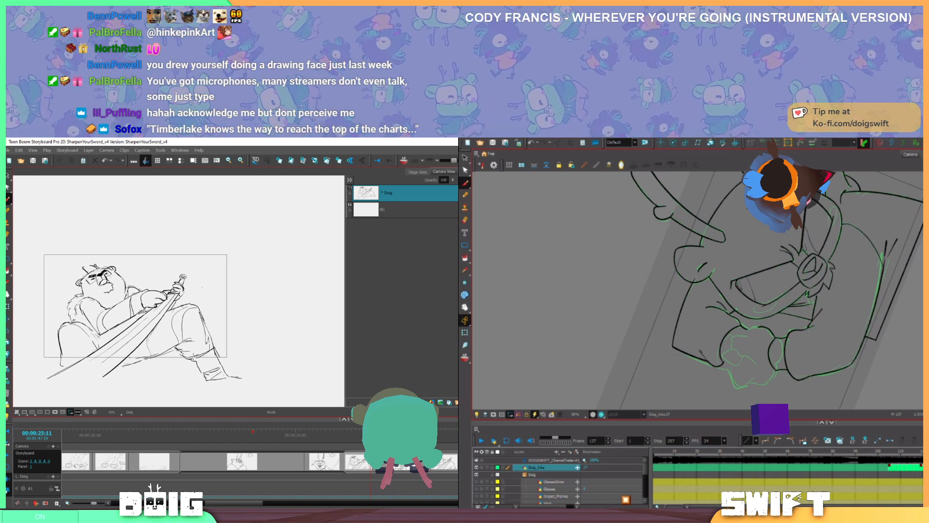
mouse_move(194, 359)
mouse_down()
mouse_move(204, 375)
mouse_move(239, 355)
mouse_move(227, 371)
mouse_move(219, 358)
mouse_move(208, 383)
mouse_move(245, 375)
mouse_up()
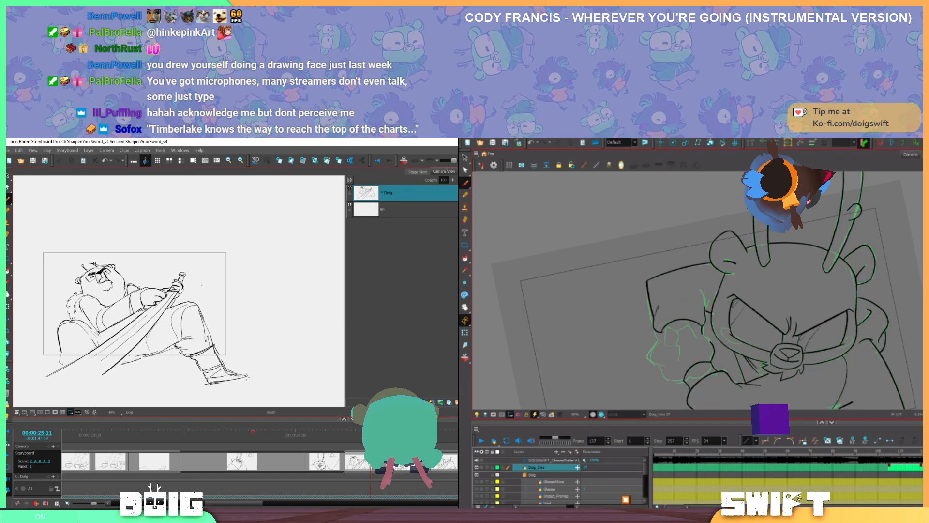
Erase the stray sole lines and reshape the boot's heel, sole and toe in Storyboard Pro
drag(250, 339, 251, 338)
key(alt+e)
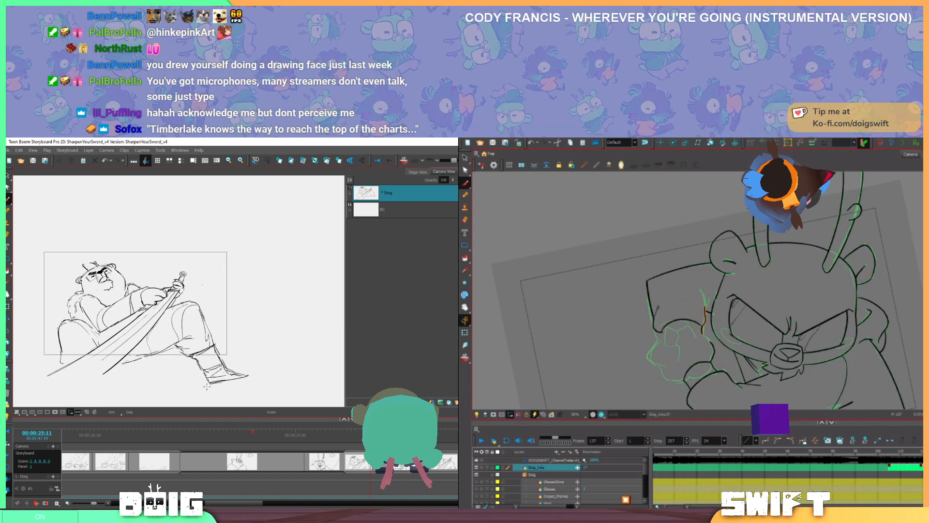
mouse_move(207, 386)
mouse_down()
mouse_move(249, 377)
mouse_move(223, 369)
mouse_move(235, 353)
mouse_move(210, 362)
mouse_move(190, 351)
mouse_move(197, 340)
mouse_move(204, 378)
mouse_up()
key(alt+e)
key(alt+b)
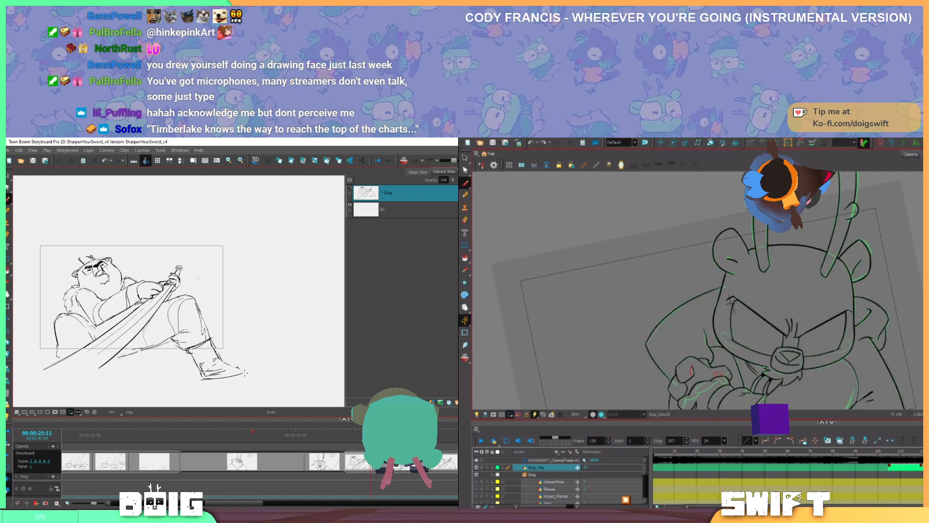
key(alt+e)
mouse_move(211, 381)
mouse_down()
mouse_move(248, 372)
mouse_move(240, 358)
mouse_move(216, 369)
mouse_move(205, 363)
mouse_move(213, 352)
mouse_move(237, 365)
mouse_move(217, 366)
mouse_up()
key(alt+b)
scroll(237, 360, down, 2)
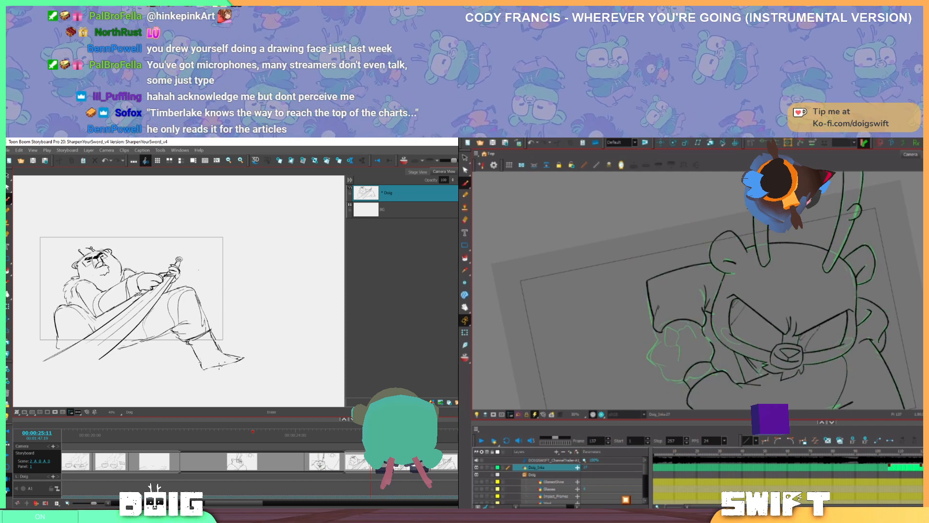
In Storyboard Pro, clear the boot's shaft lines and redraw its back edge from the trouser hem down to the heel
key(alt+b)
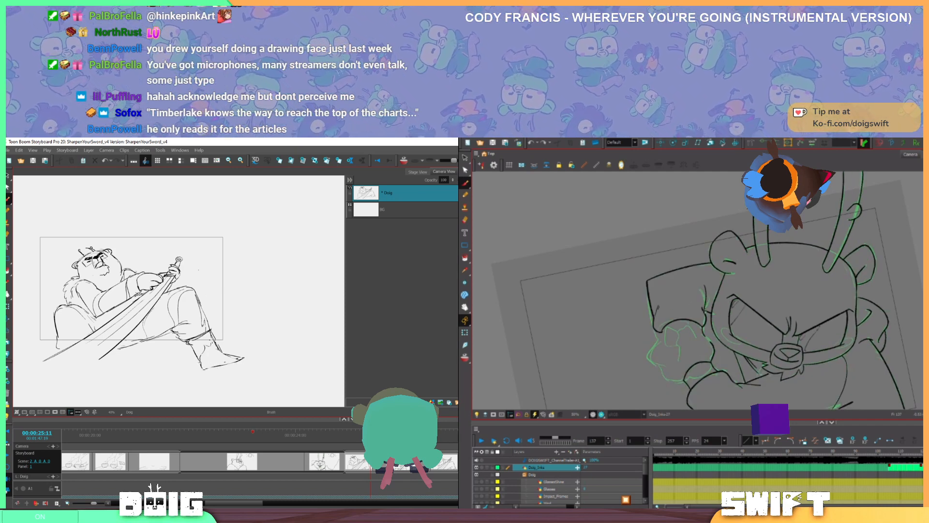
mouse_move(210, 340)
mouse_down()
mouse_move(217, 349)
mouse_move(207, 338)
mouse_up()
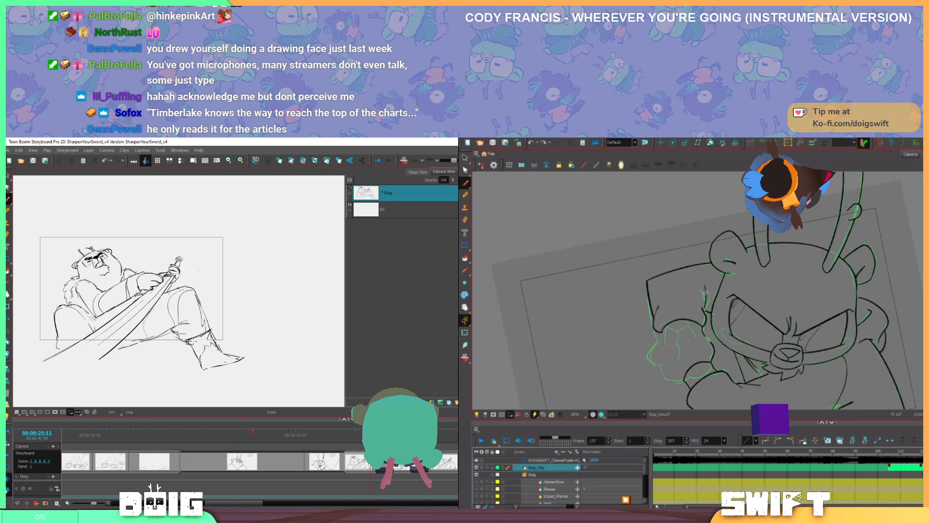
key(space)
mouse_move(206, 341)
mouse_down()
mouse_move(190, 347)
mouse_move(219, 345)
mouse_move(188, 344)
mouse_move(196, 359)
mouse_up()
key(alt+e)
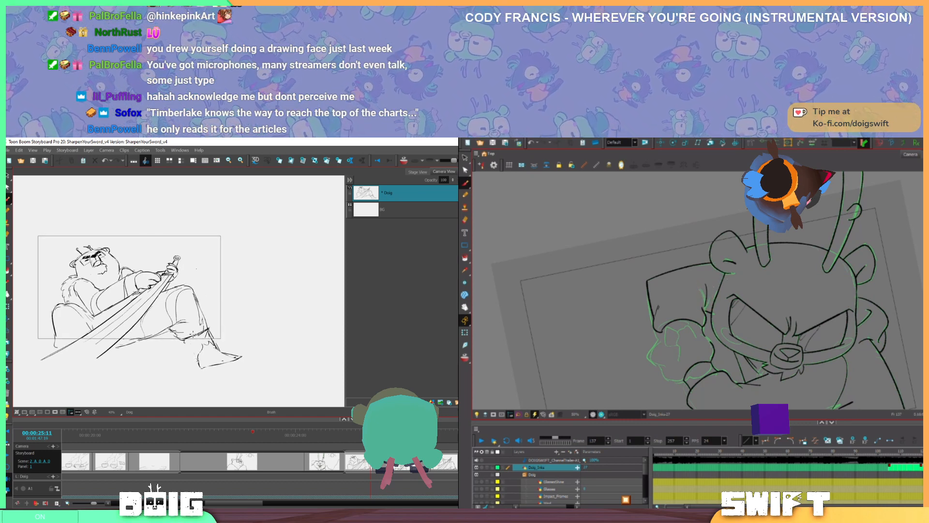
key(alt+b)
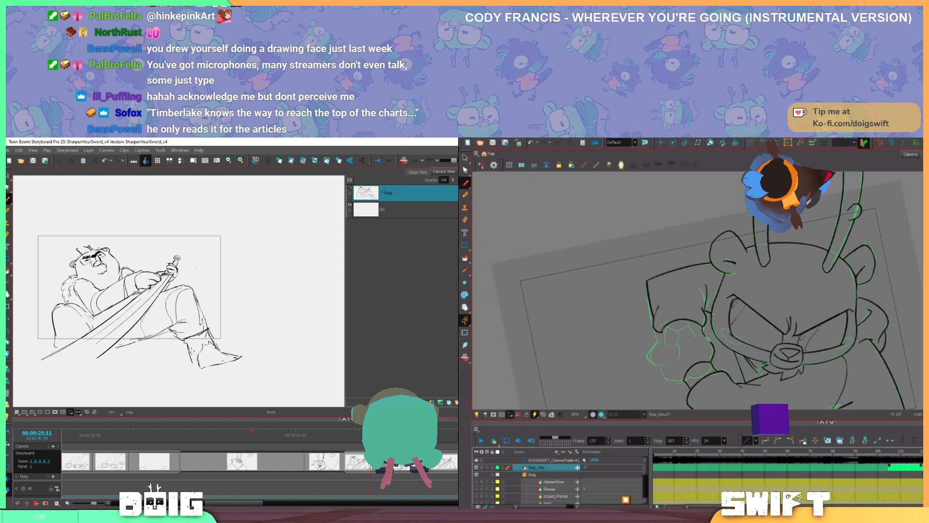
mouse_move(187, 343)
mouse_down()
mouse_move(196, 369)
mouse_move(246, 359)
mouse_move(221, 362)
mouse_move(236, 353)
mouse_move(194, 371)
mouse_move(248, 353)
mouse_move(196, 369)
mouse_up()
Erase the stray marks inside the boot shaft and try to redraw its front edge below the trouser hem
key(alt+e)
key(alt+e)
key(alt+e)
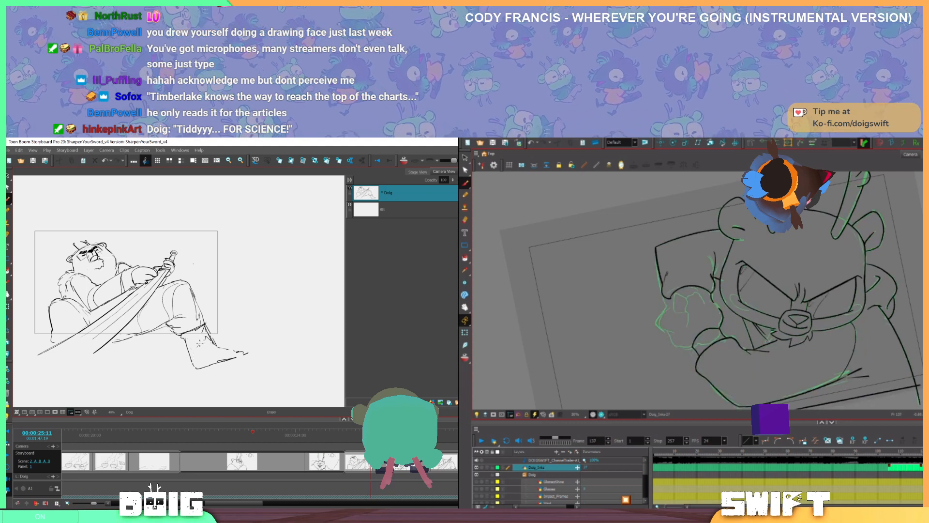
key(alt+e)
drag(211, 339, 204, 336)
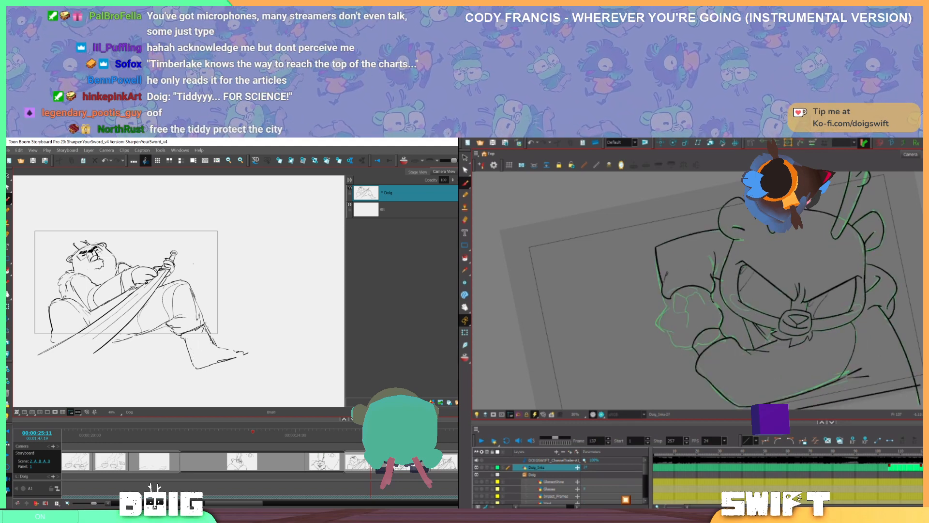
key(alt+e)
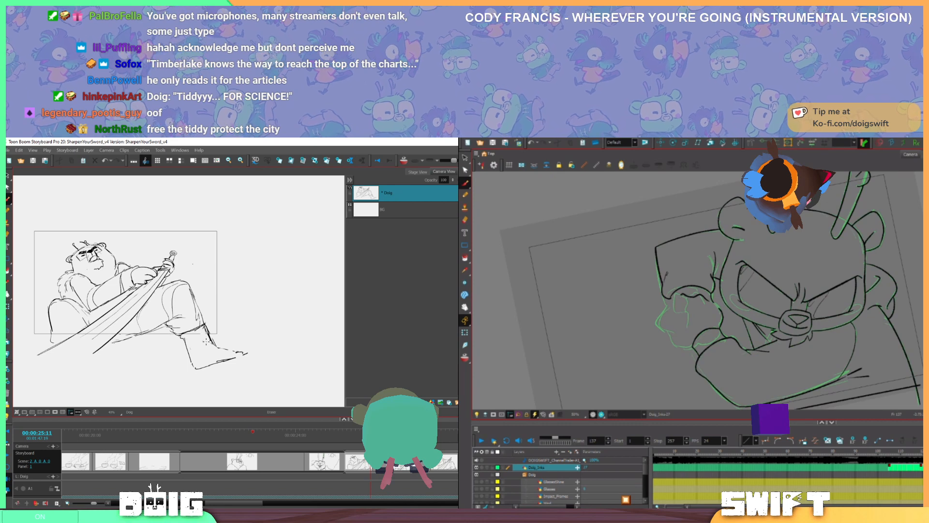
mouse_move(211, 342)
mouse_down()
mouse_move(207, 324)
mouse_move(214, 344)
mouse_up()
key(ctrl+z)
In Harmony, ink the wrist cuff's second curved edge beside the green fist, while touching up the raised leg's hem area in Storyboard Pro
drag(751, 311, 739, 322)
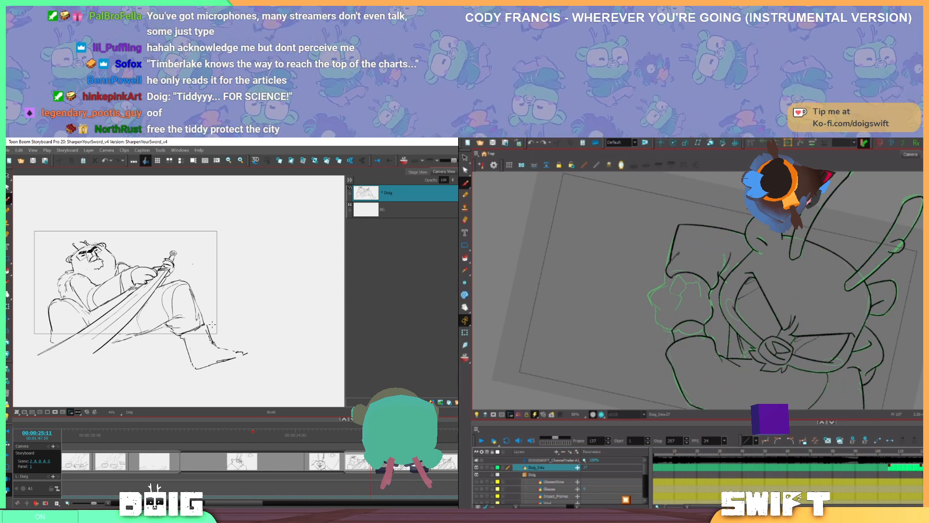
drag(213, 327, 212, 322)
mouse_move(155, 322)
mouse_down()
mouse_move(167, 343)
mouse_move(155, 347)
mouse_move(166, 341)
mouse_up()
key(e)
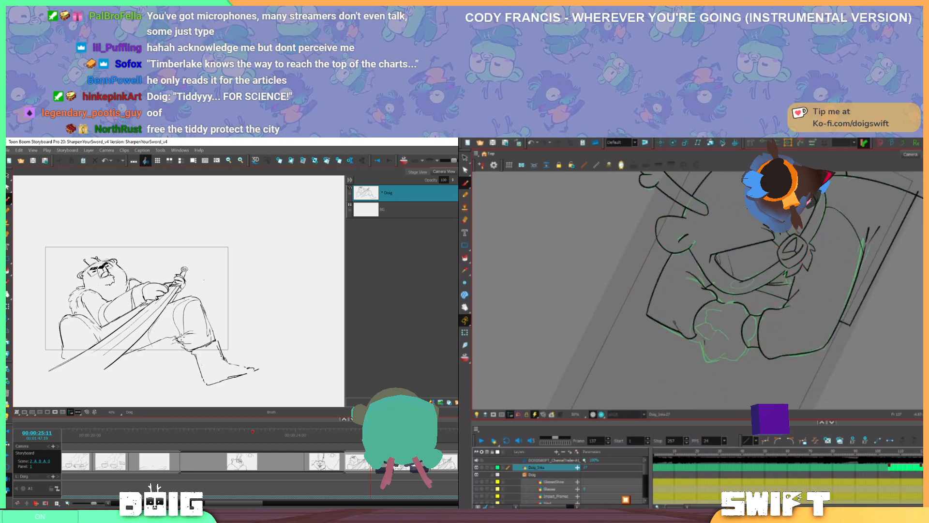
drag(729, 302, 704, 341)
key(ctrl+z)
drag(169, 331, 179, 338)
drag(730, 301, 706, 337)
drag(198, 318, 201, 323)
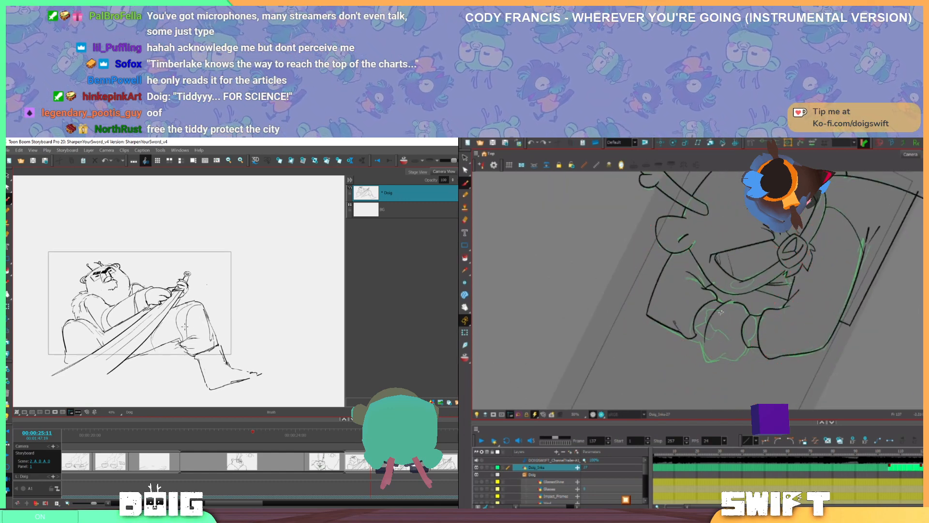
drag(706, 337, 685, 296)
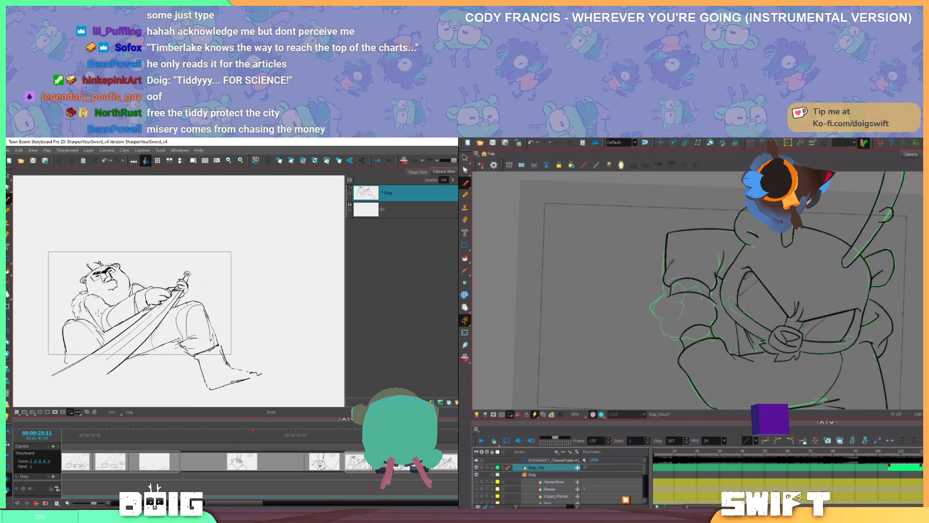
Redraw the raised leg's trouser hem in Storyboard Pro while inking rib lines across the upper wrist cuff in Harmony
drag(111, 316, 108, 311)
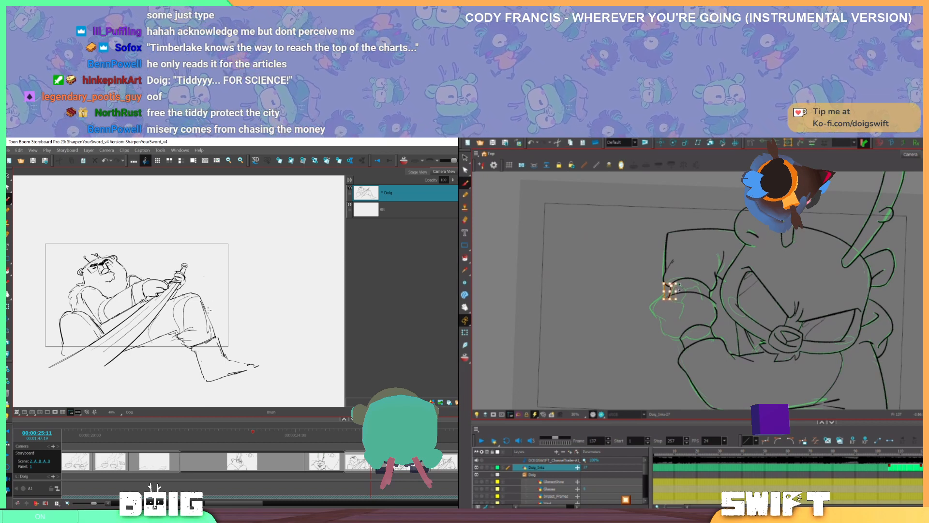
key(alt+e)
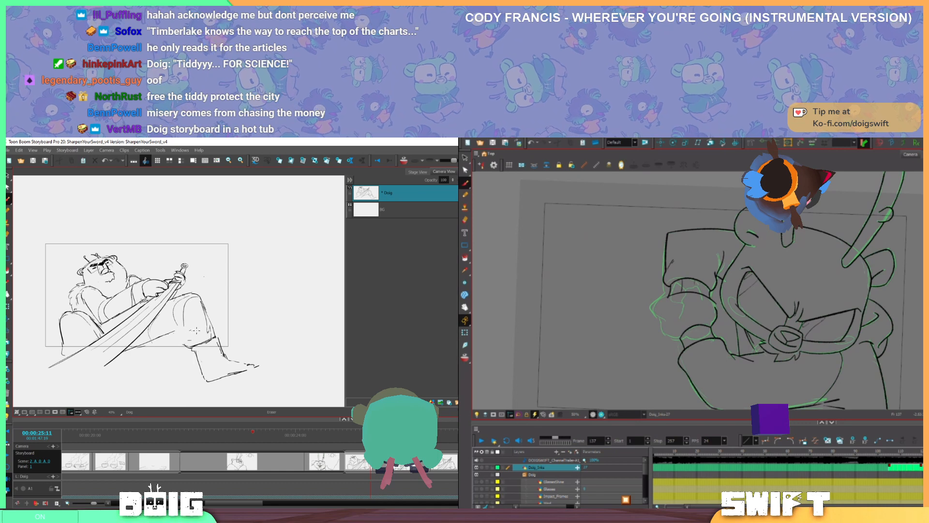
key(alt+b)
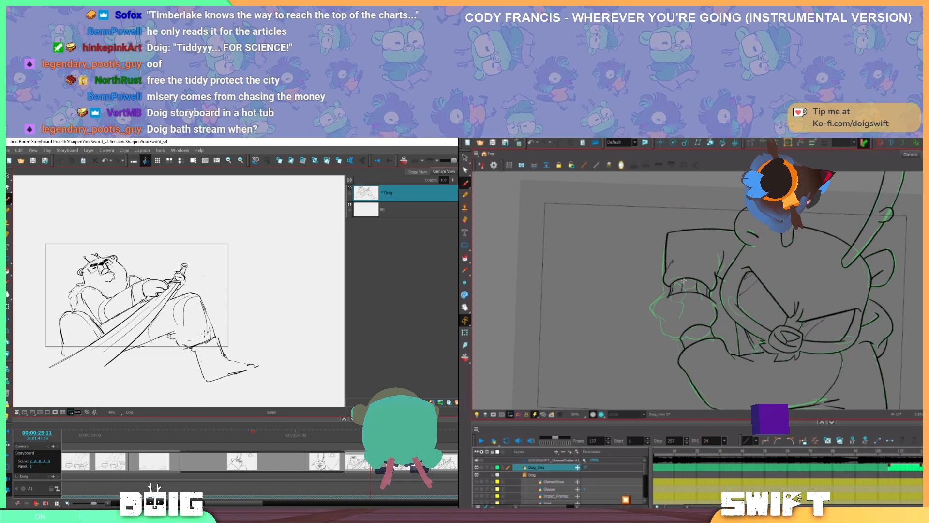
key(alt+b)
drag(687, 286, 686, 286)
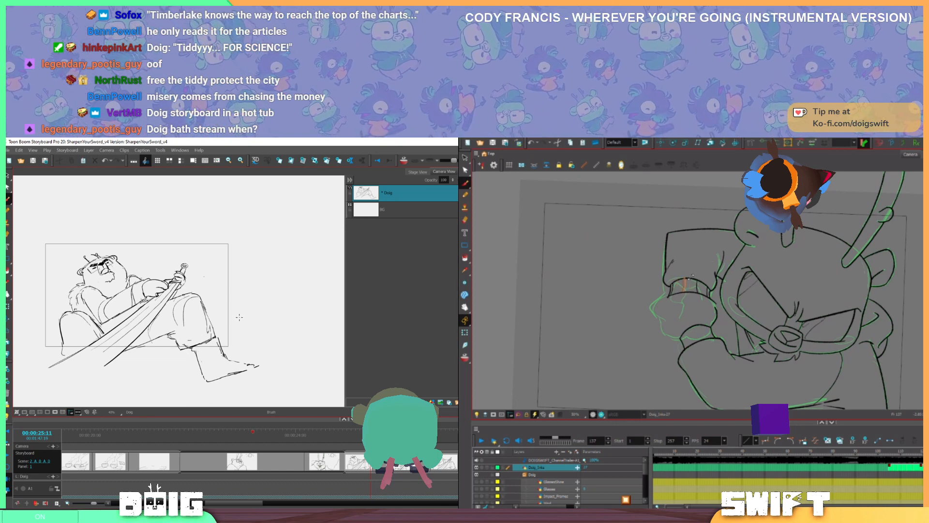
In Storyboard Pro, erase the whole boot and rework the trouser edge above it, while adjusting the wrist cuff's rib lines in Harmony
key(alt+e)
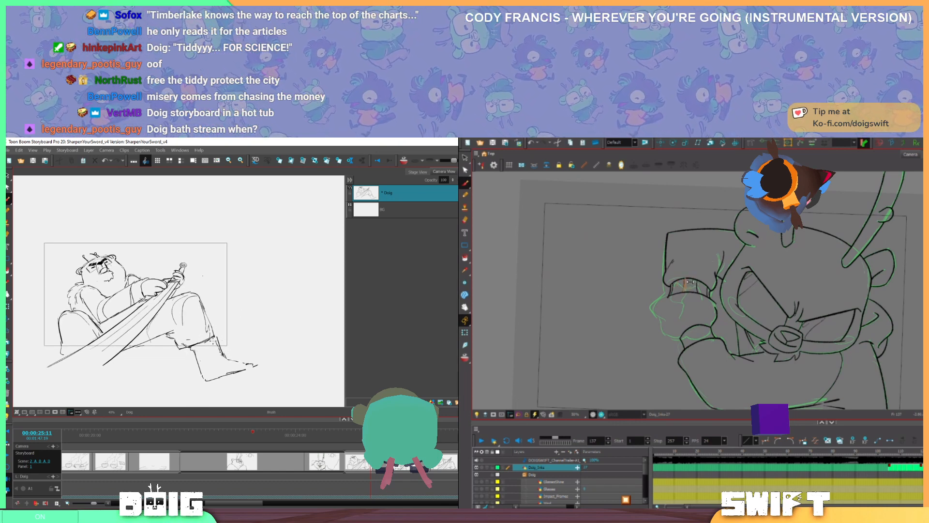
mouse_move(196, 348)
mouse_down()
mouse_move(202, 378)
mouse_move(245, 361)
mouse_move(237, 341)
mouse_move(231, 360)
mouse_move(251, 359)
mouse_move(204, 380)
mouse_up()
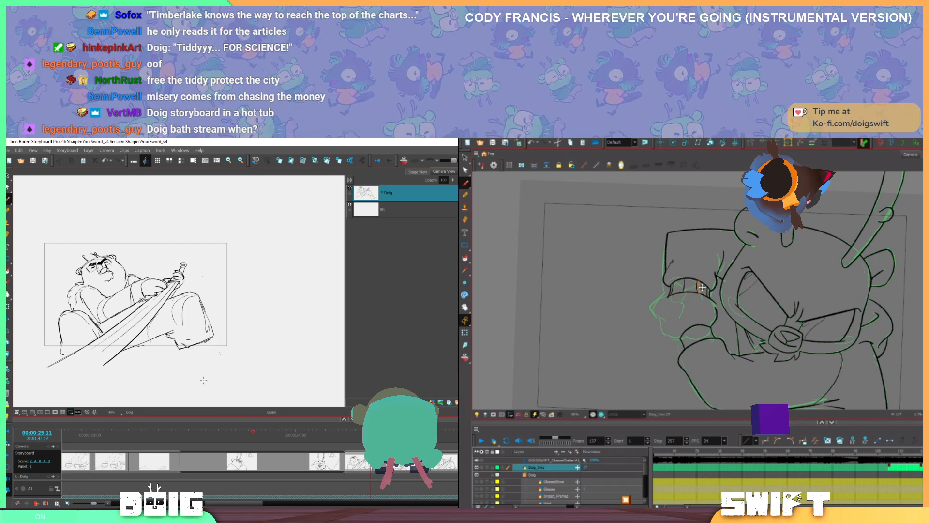
key(alt+b)
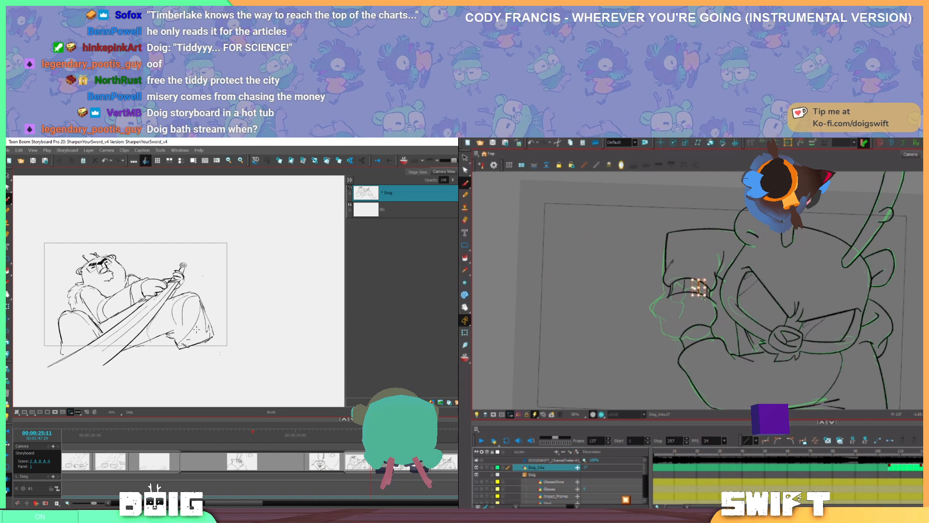
key(alt+e)
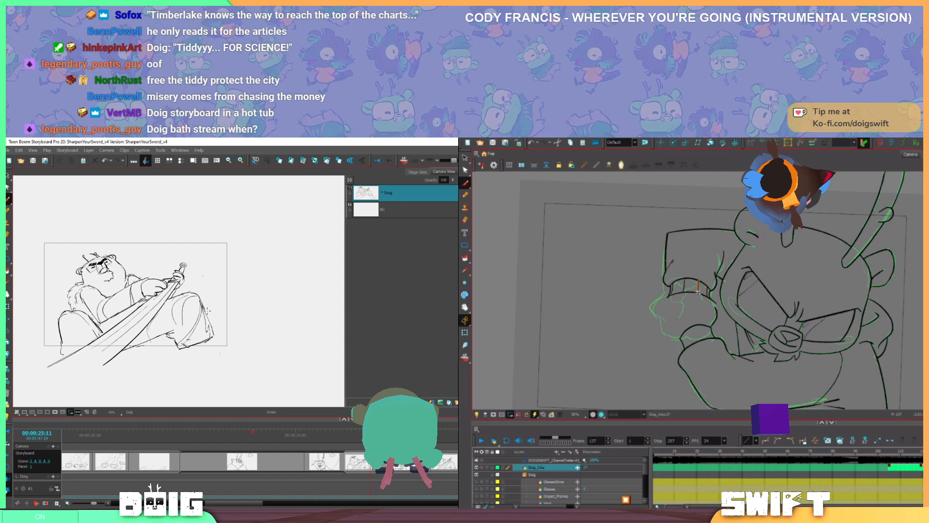
key(alt+b)
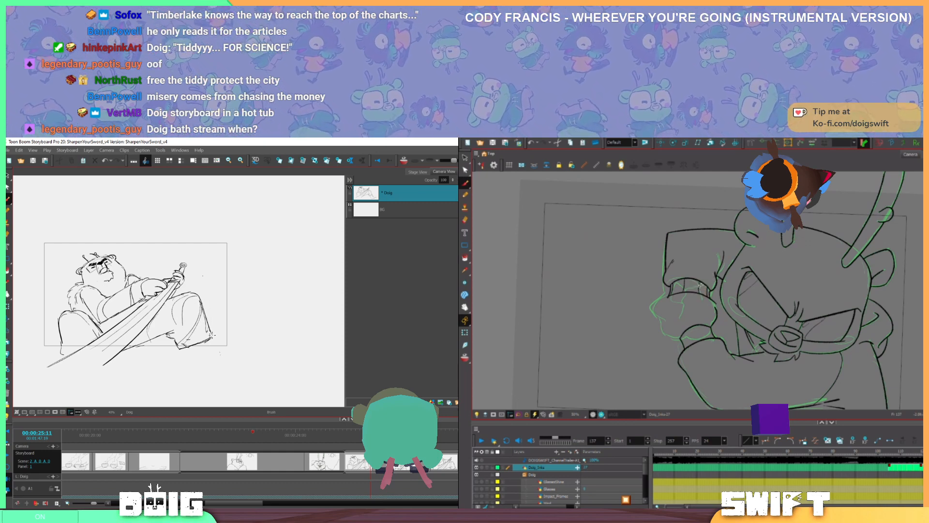
ctrl+click(700, 286)
drag(208, 325, 208, 327)
ctrl+click(683, 286)
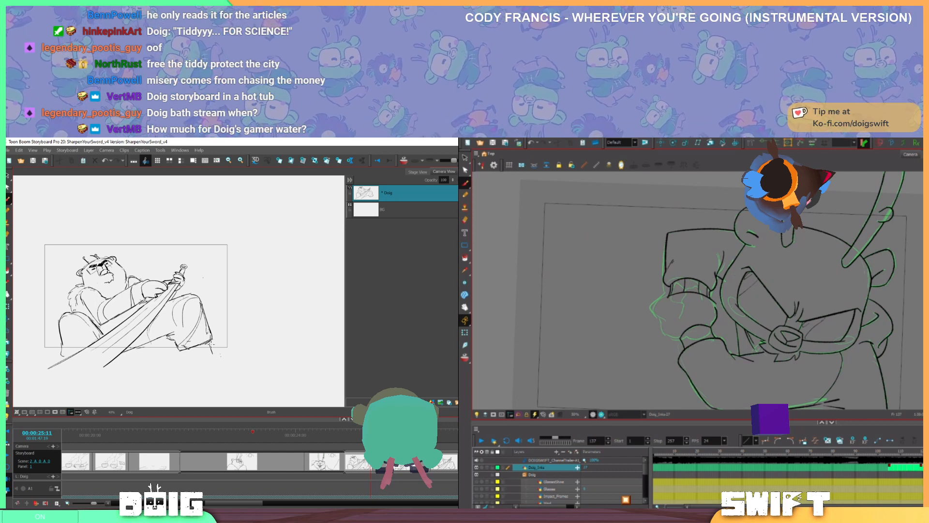
In Storyboard Pro, redraw the boot's shaft below the trouser hem and add strap lines across it
drag(210, 341, 214, 360)
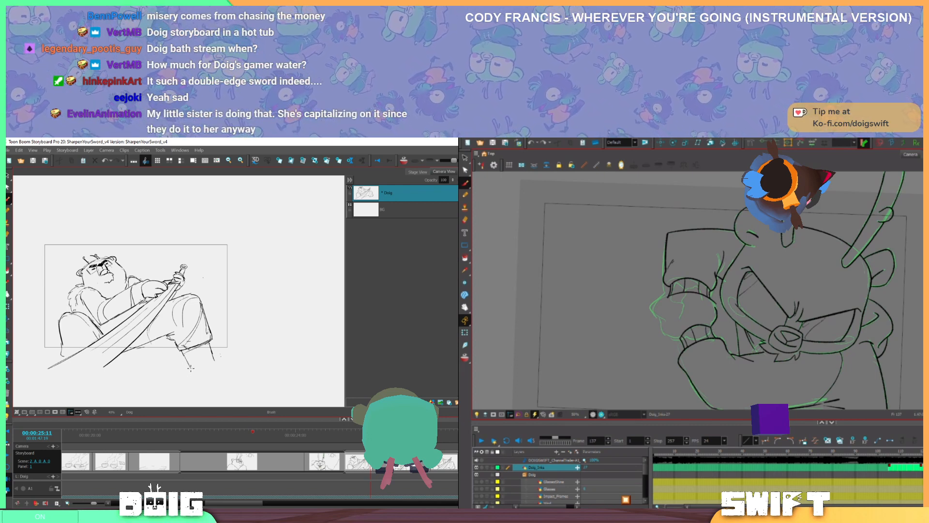
drag(193, 331, 209, 331)
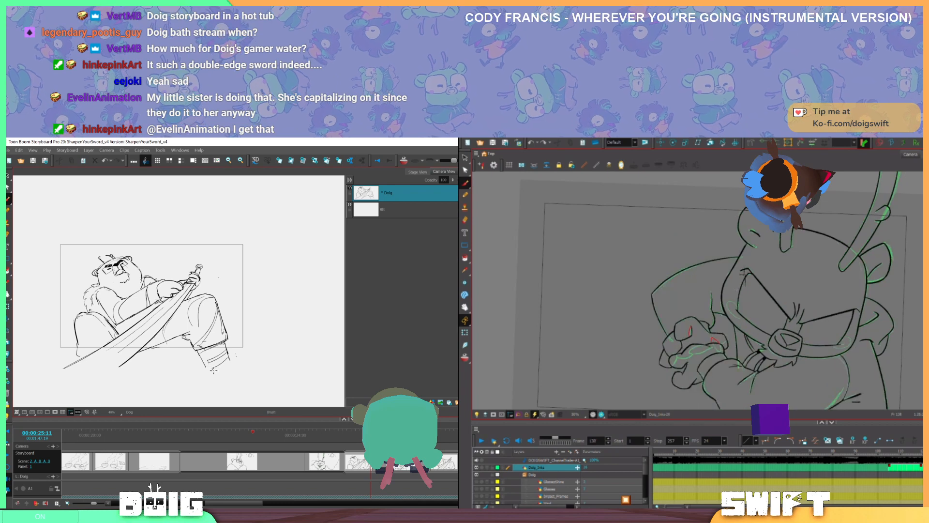
drag(213, 369, 230, 360)
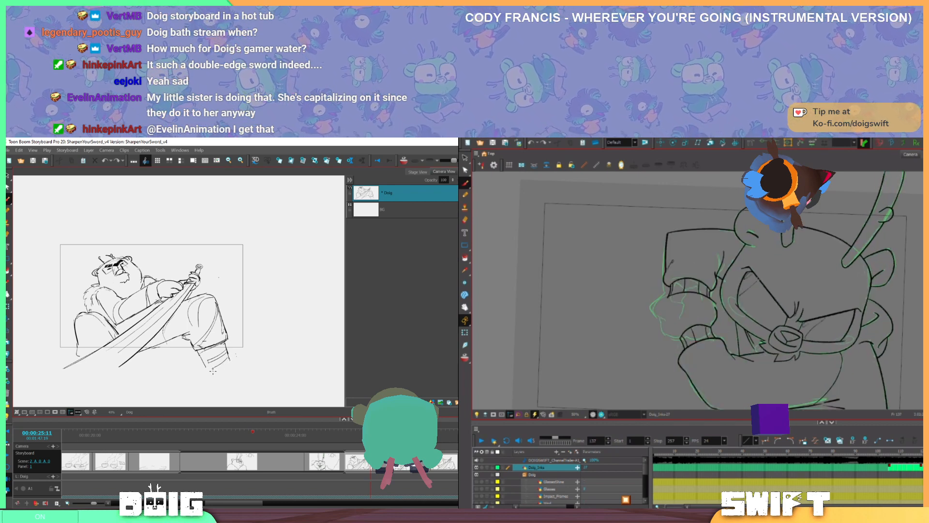
drag(250, 348, 231, 350)
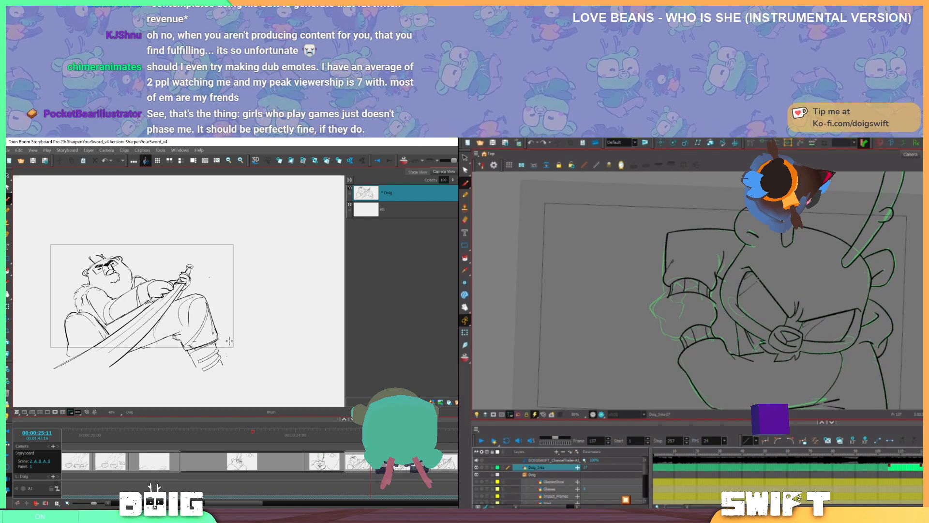
Draw the strapped boot's heel, sole and pointed toe below the shaft
scroll(213, 351, down, 1)
mouse_move(194, 355)
mouse_down()
mouse_move(217, 365)
mouse_move(203, 362)
mouse_move(221, 343)
mouse_up()
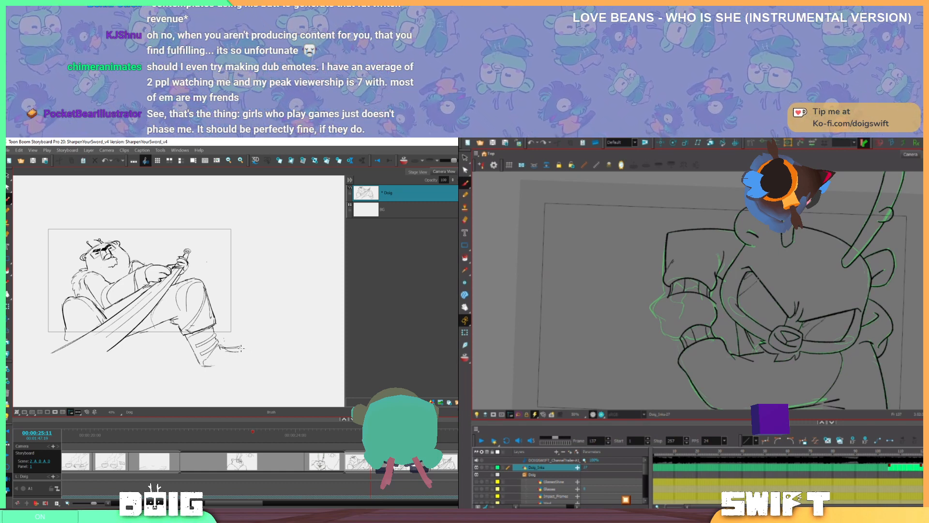
drag(208, 364, 239, 347)
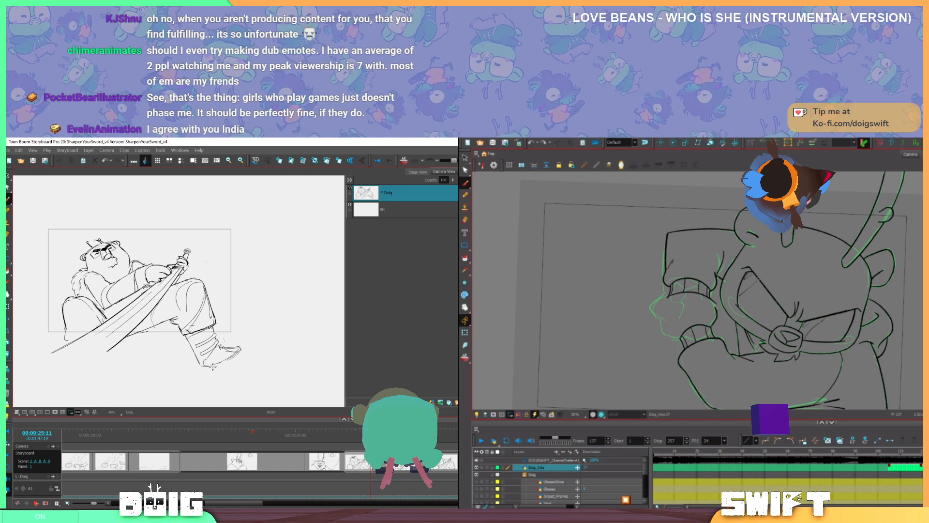
drag(179, 354, 203, 353)
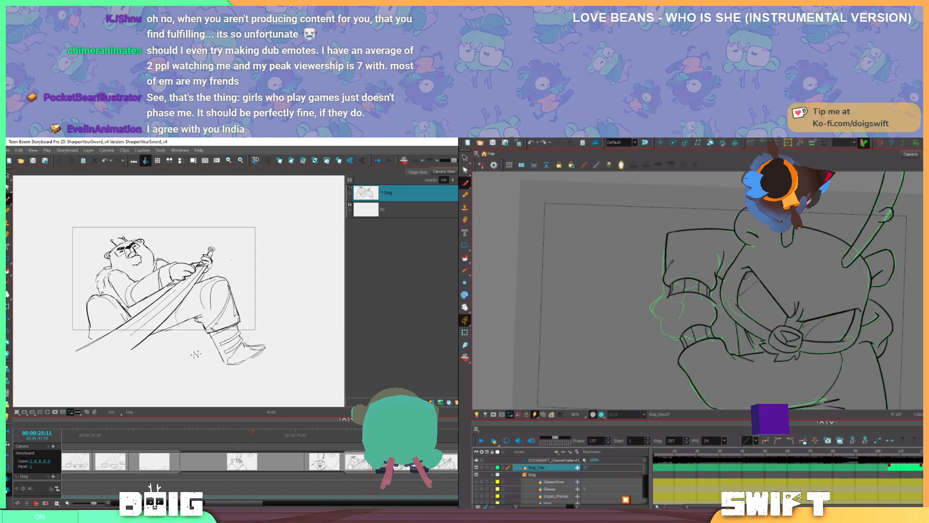
Rough in the second lower leg and foot beneath the sword, outside the camera frame
mouse_move(105, 375)
mouse_down()
mouse_move(122, 355)
mouse_move(129, 366)
mouse_move(102, 380)
mouse_move(114, 388)
mouse_move(105, 394)
mouse_move(131, 390)
mouse_move(109, 395)
mouse_move(116, 401)
mouse_move(131, 397)
mouse_move(100, 393)
mouse_move(147, 366)
mouse_up()
key(space)
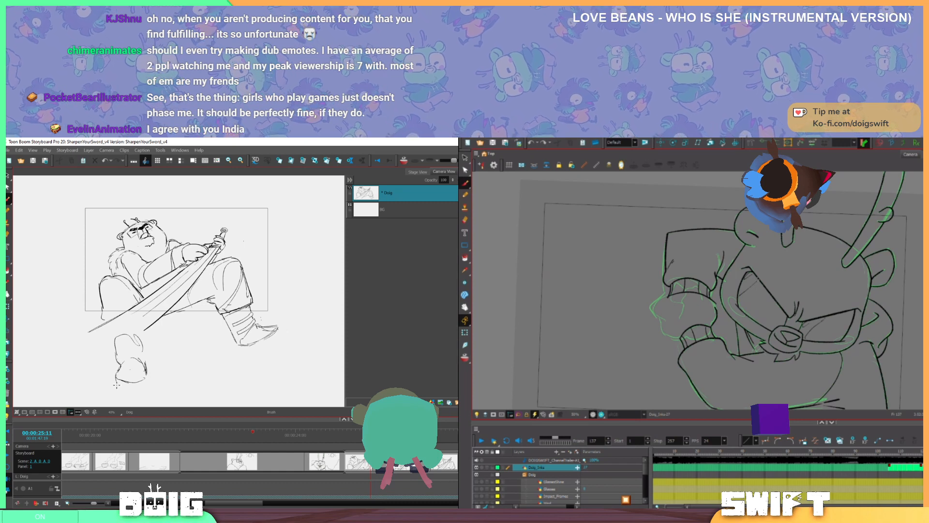
mouse_move(153, 367)
mouse_down()
mouse_move(159, 357)
mouse_move(127, 359)
mouse_move(137, 357)
mouse_move(123, 371)
mouse_up()
Clean up the second foot and redraw its toe, sole and the back edge of its boot
key(e)
key(alt+b)
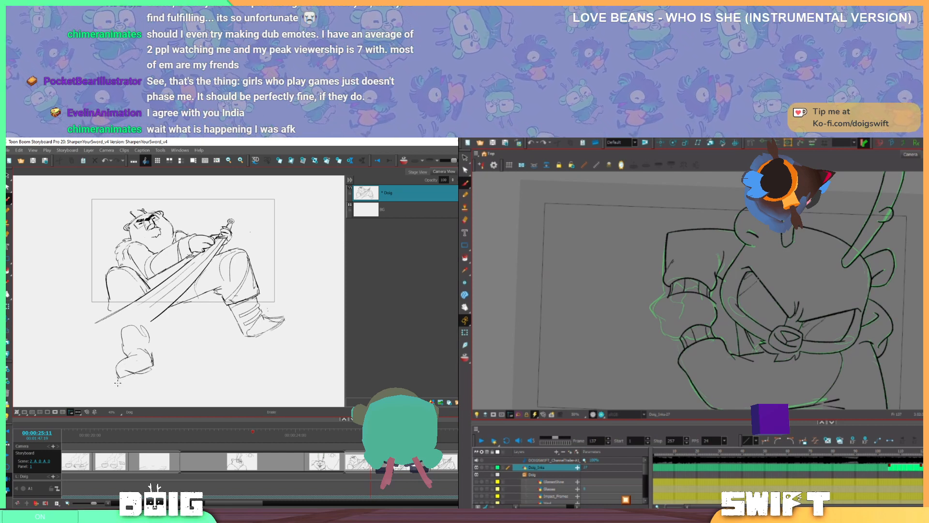
key(alt+b)
drag(197, 351, 194, 348)
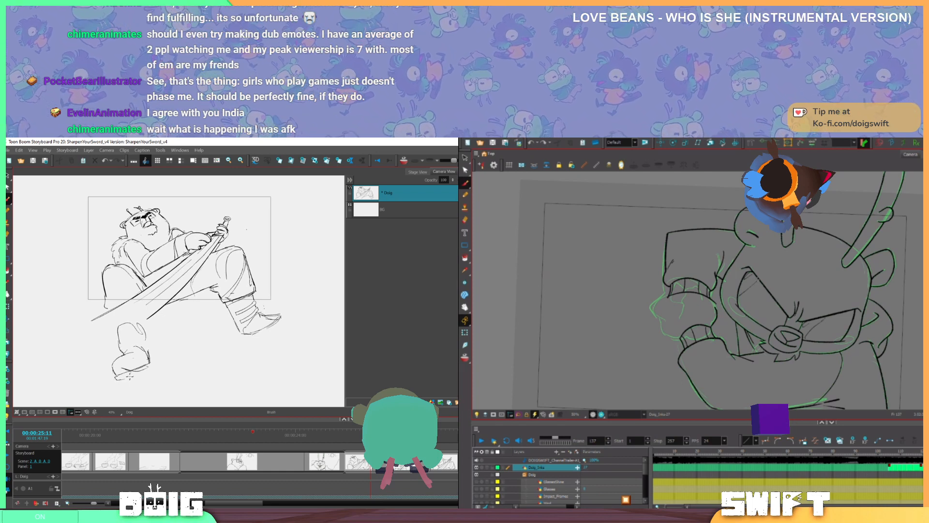
mouse_move(130, 375)
mouse_down()
mouse_move(151, 366)
mouse_move(147, 343)
mouse_up()
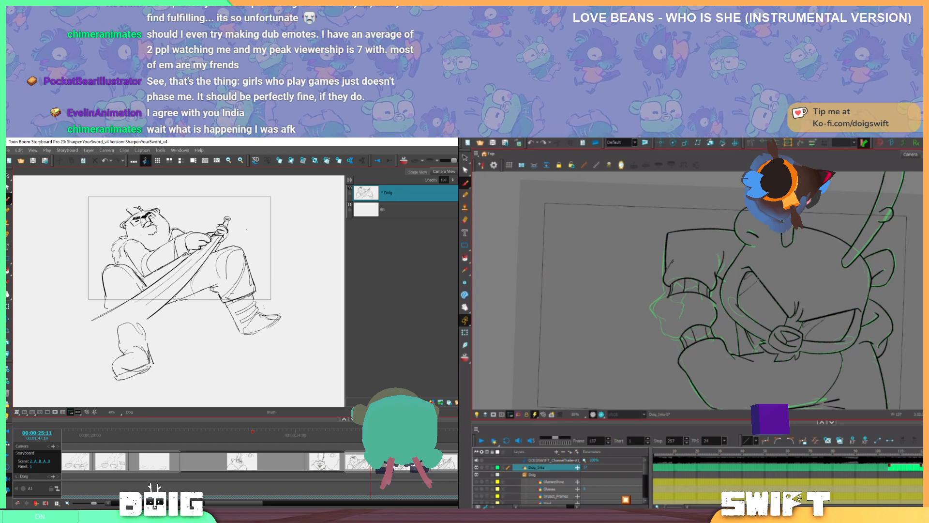
Draw the blade's lower edge across the second leg and erase the leg lines crossing inside the blade
drag(103, 343, 167, 307)
key(e)
mouse_move(103, 348)
mouse_down()
mouse_move(165, 303)
mouse_move(149, 319)
mouse_up()
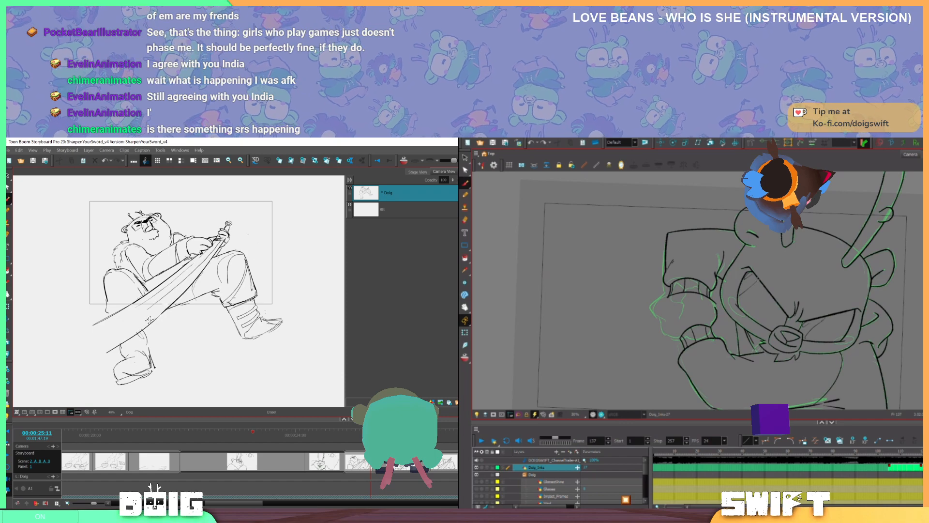
Lengthen both sword blade edges well past the camera frame and close them with an angled tip line
key(alt+b)
drag(94, 352, 108, 345)
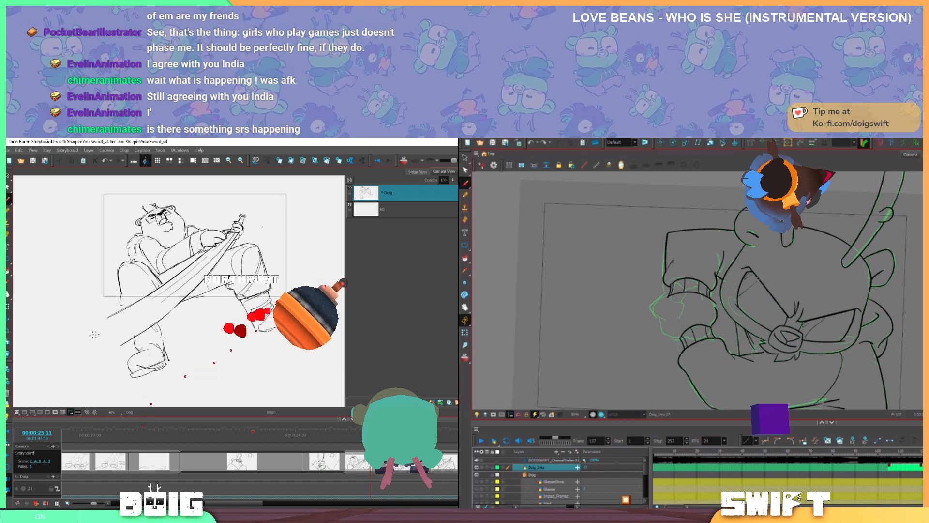
drag(42, 348, 111, 315)
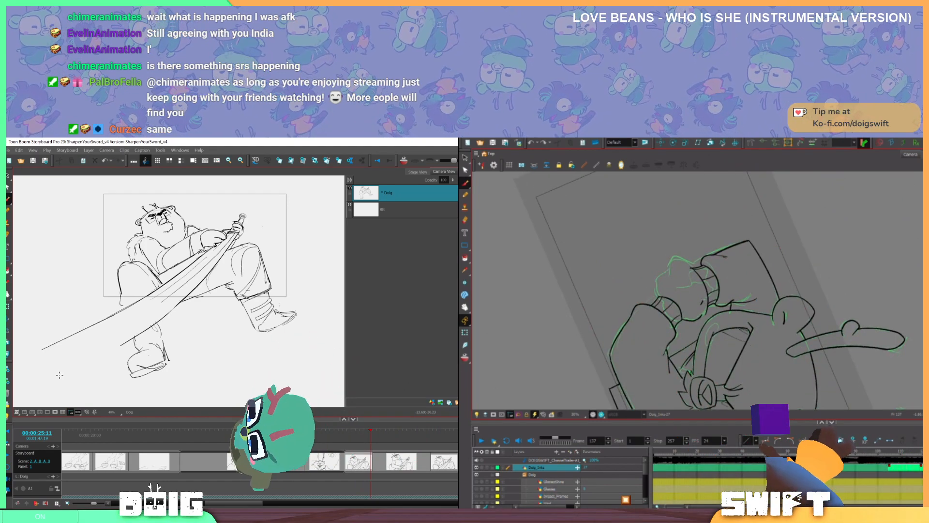
drag(55, 377, 126, 343)
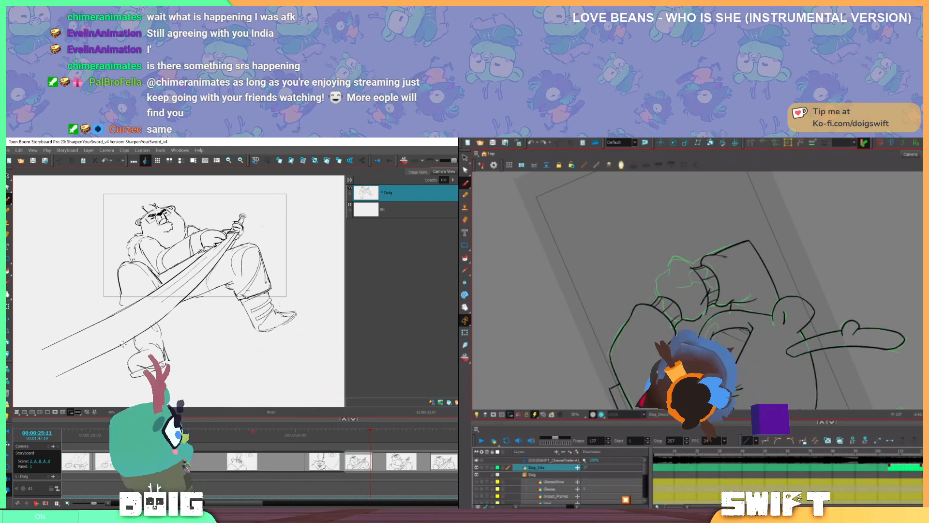
mouse_move(234, 286)
mouse_down()
mouse_move(202, 298)
mouse_move(215, 293)
mouse_up()
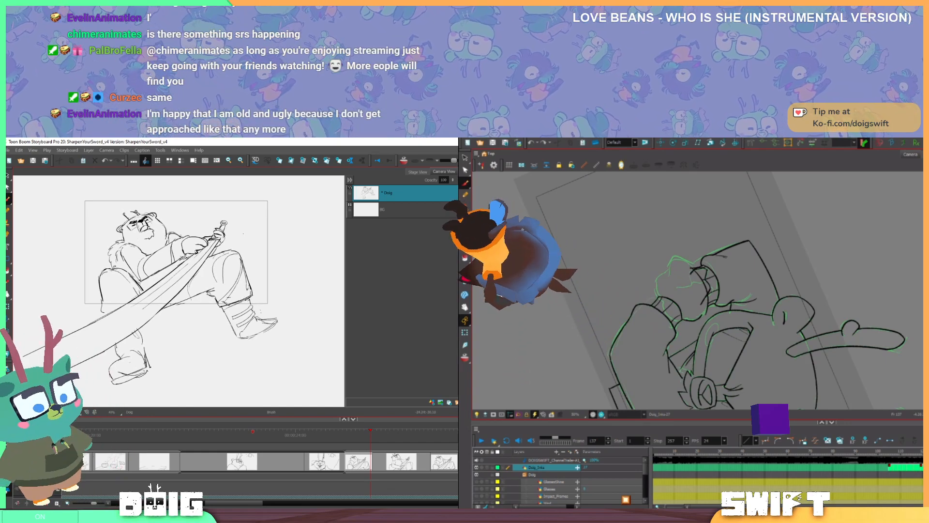
drag(104, 322, 104, 323)
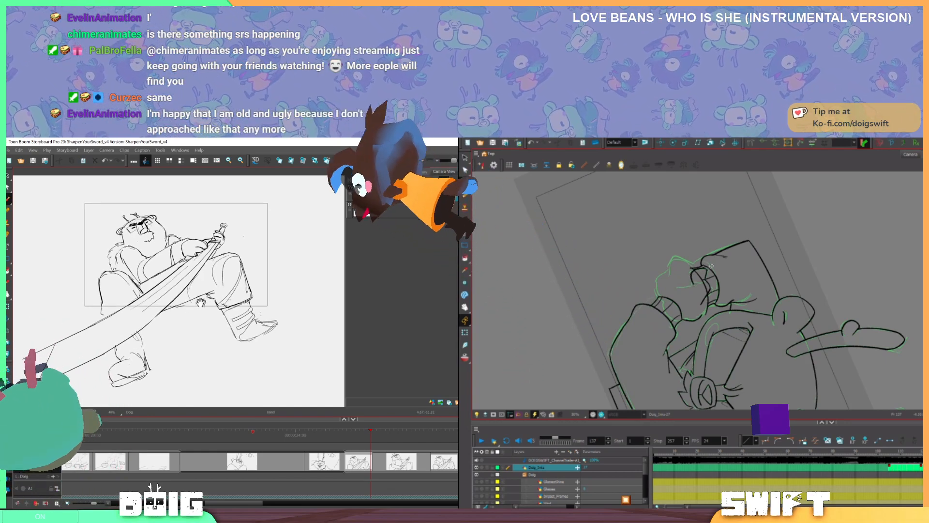
Clean up the second leg's back edge beneath the blade, and ink the hand's top edge under the upper cuff in Harmony
drag(696, 299, 721, 295)
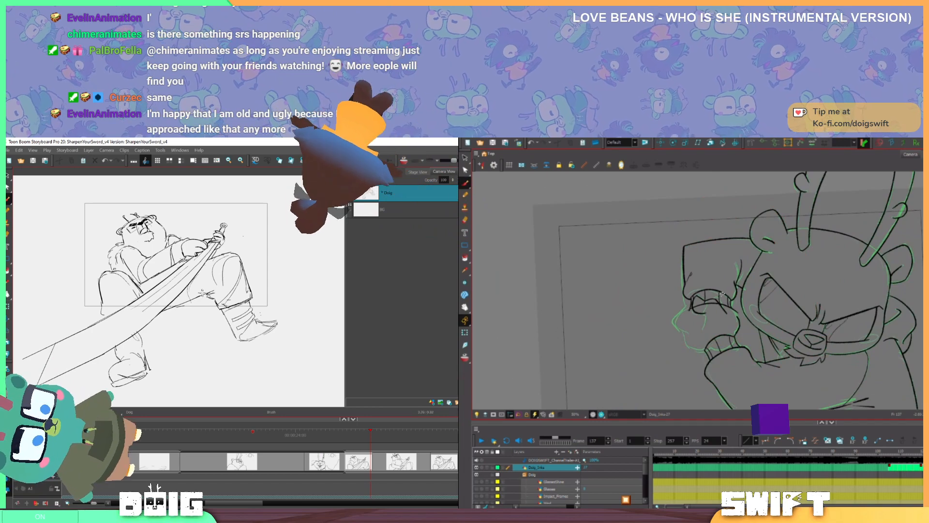
drag(146, 336, 144, 330)
drag(716, 299, 679, 297)
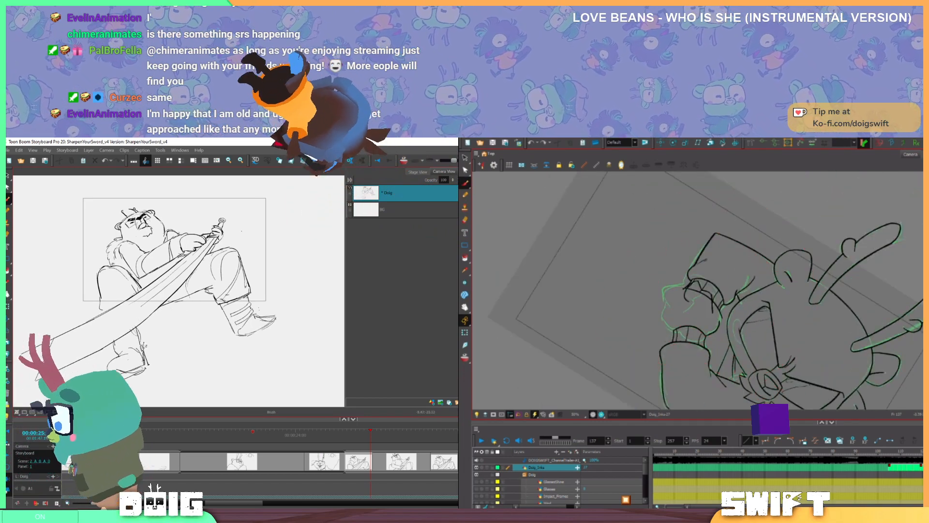
key(e)
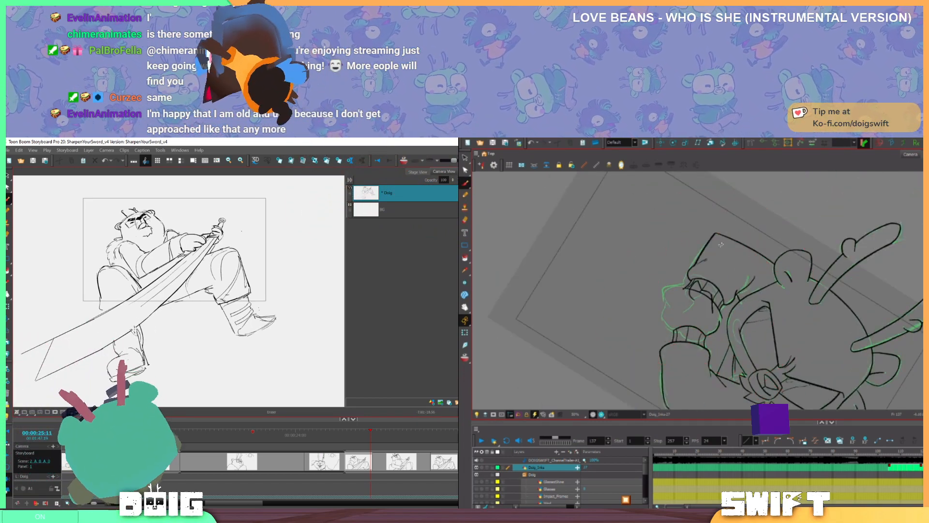
drag(142, 332, 139, 344)
drag(696, 281, 694, 304)
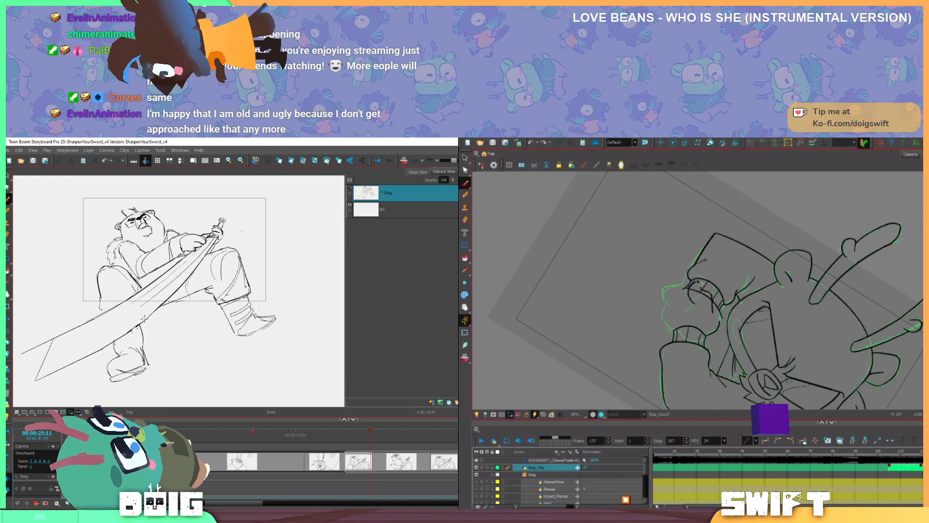
key(e)
Tidy the second trouser leg below the blade, and ink and compare the hand with the neighbouring drawing in Harmony
drag(138, 326, 133, 328)
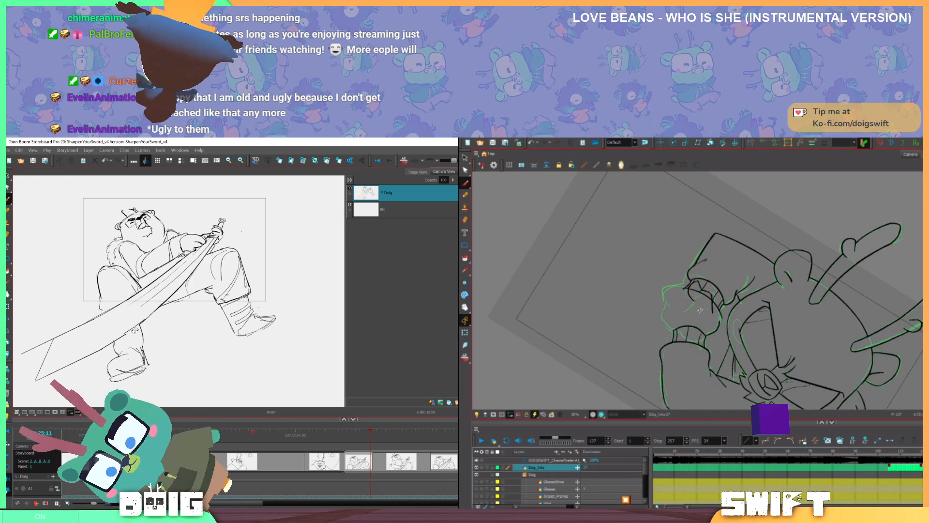
drag(698, 307, 711, 316)
drag(121, 336, 138, 324)
key(alt+e)
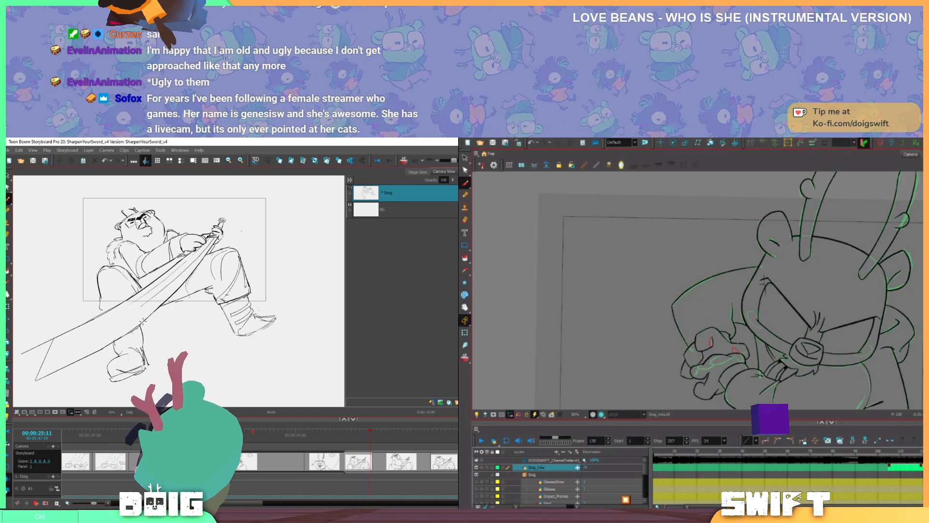
key(space)
key(comma)
key(period)
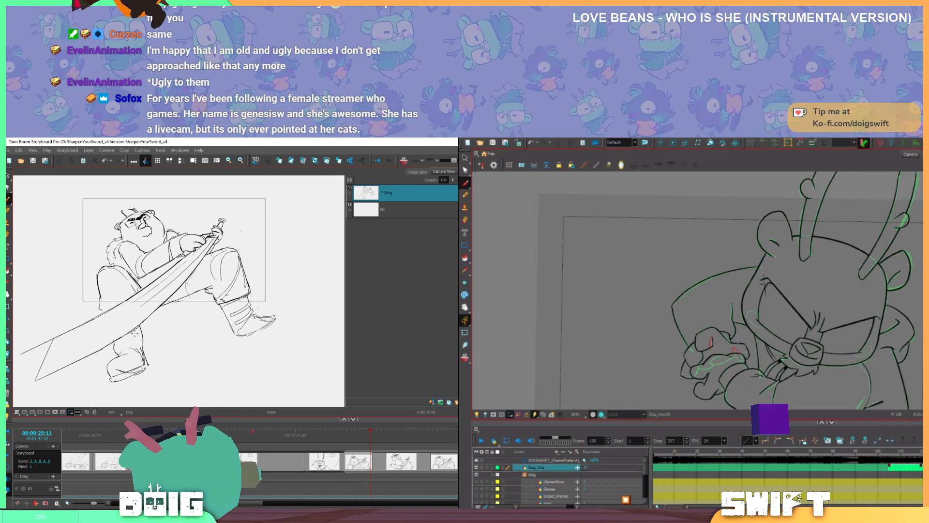
key(comma)
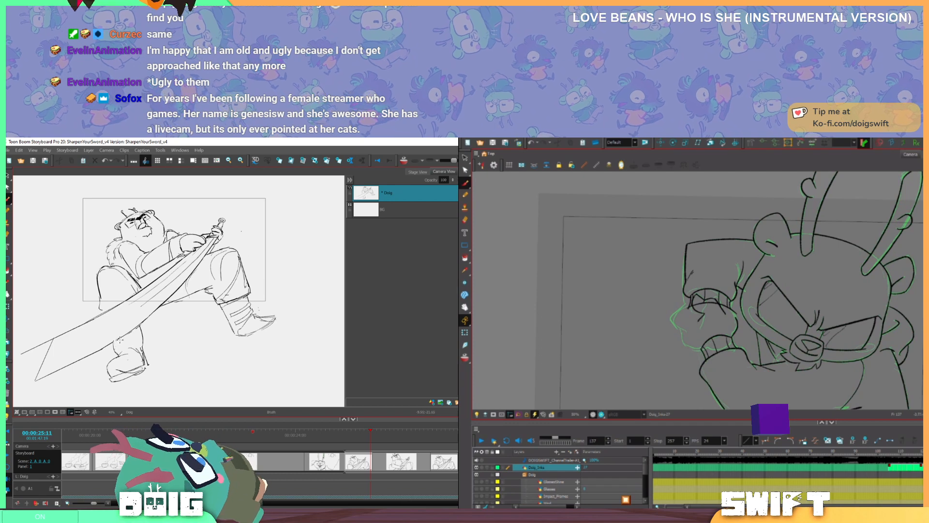
key(alt+b)
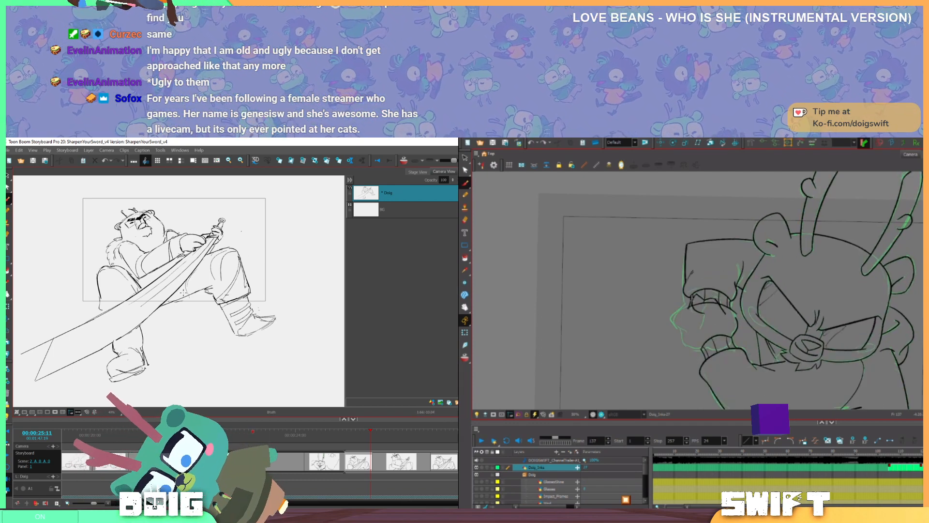
In Storyboard Pro, erase the strapped boot's foot and redraw its heel, sole and pointed toe
key(alt+e)
drag(240, 335, 276, 312)
key(alt+b)
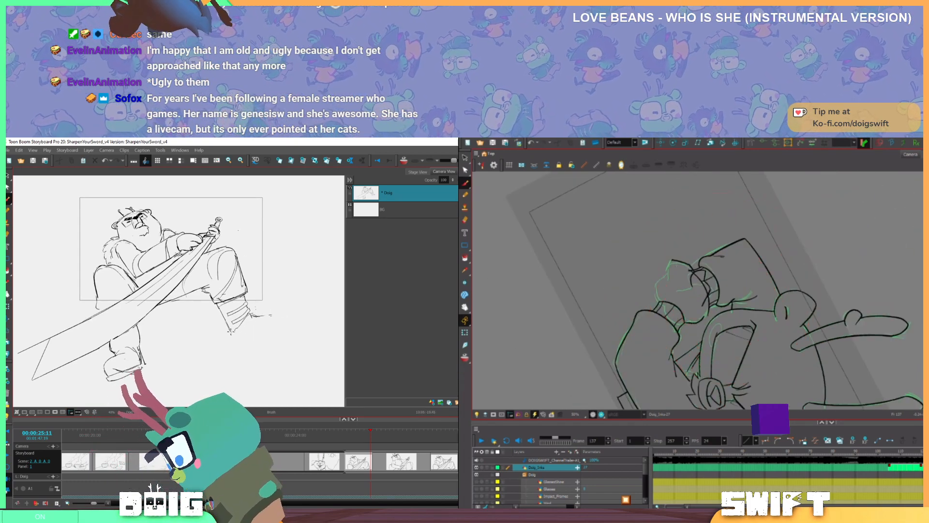
mouse_move(233, 333)
mouse_down()
mouse_move(273, 318)
mouse_move(264, 322)
mouse_up()
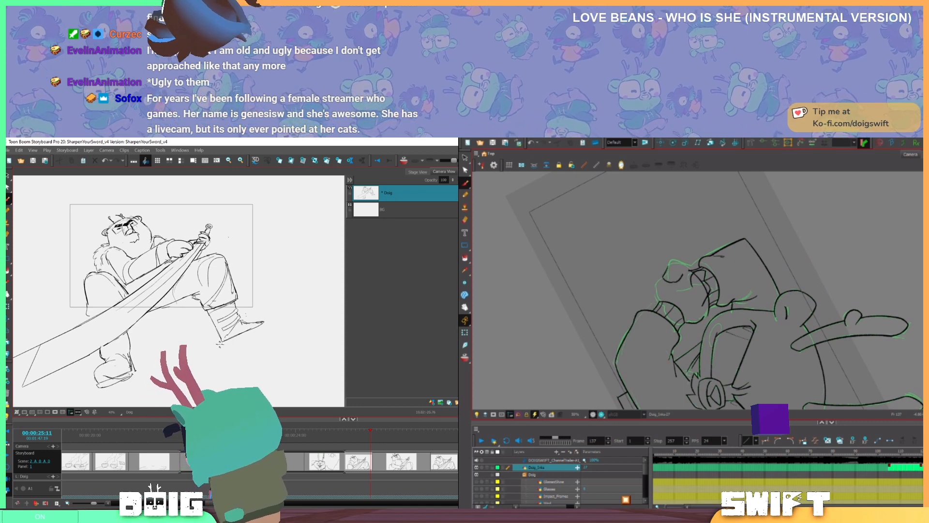
drag(213, 335, 215, 339)
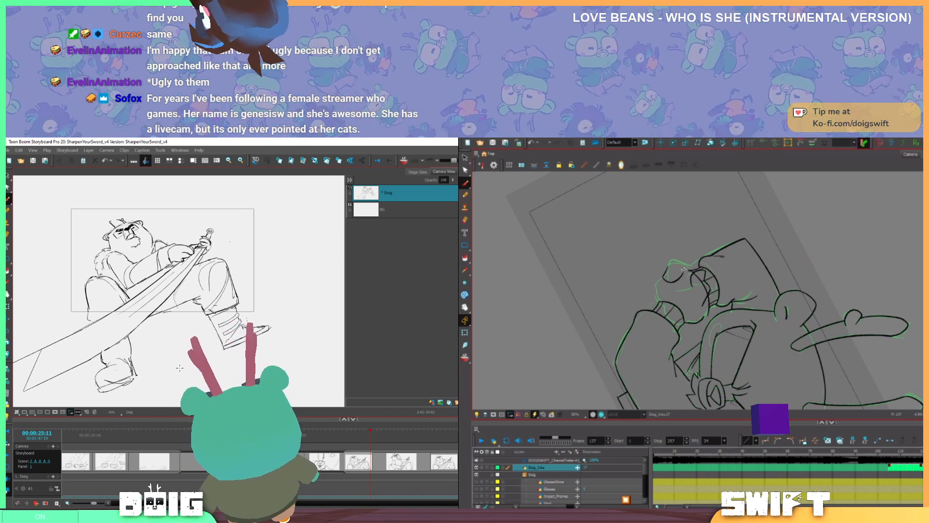
Ink the fist's finger lines between the cuffs in Harmony, and redraw a strap across the boot's shaft in Storyboard Pro
drag(688, 270, 688, 309)
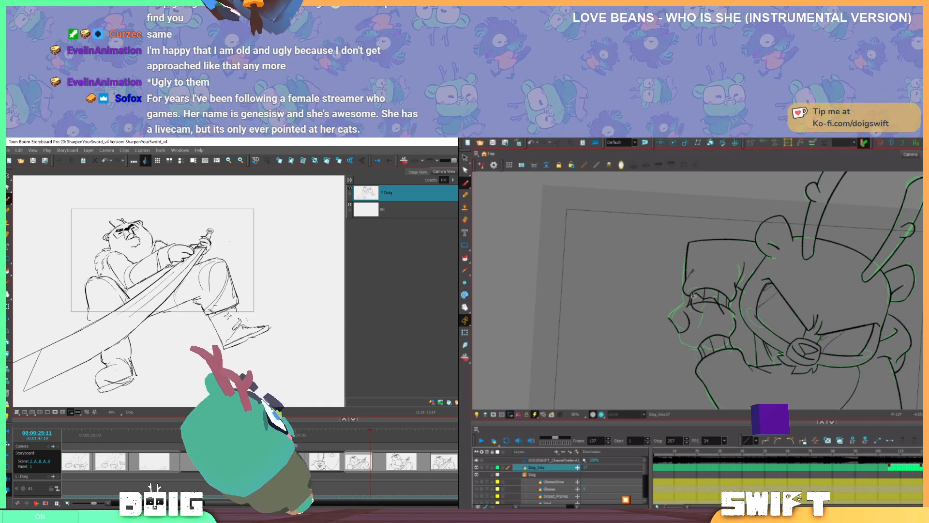
drag(219, 319, 237, 314)
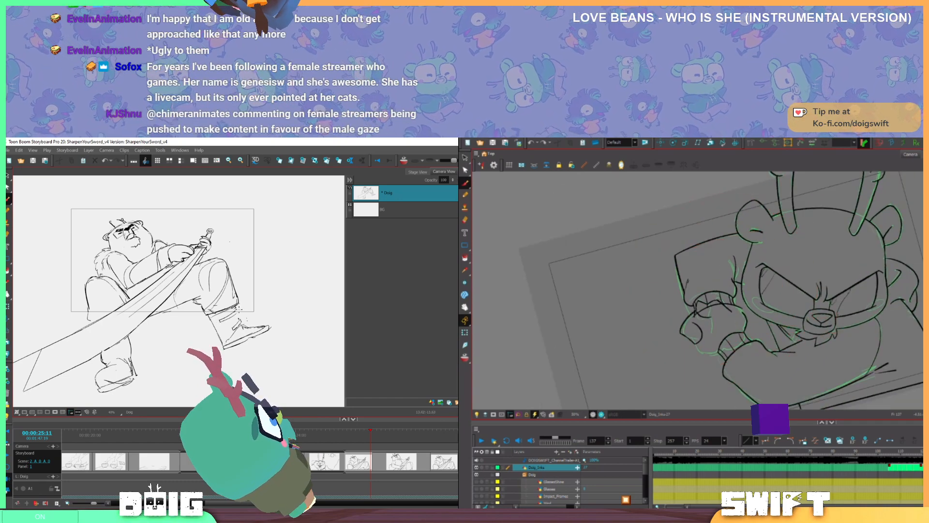
mouse_move(736, 327)
mouse_down()
mouse_move(704, 328)
mouse_move(726, 329)
mouse_up()
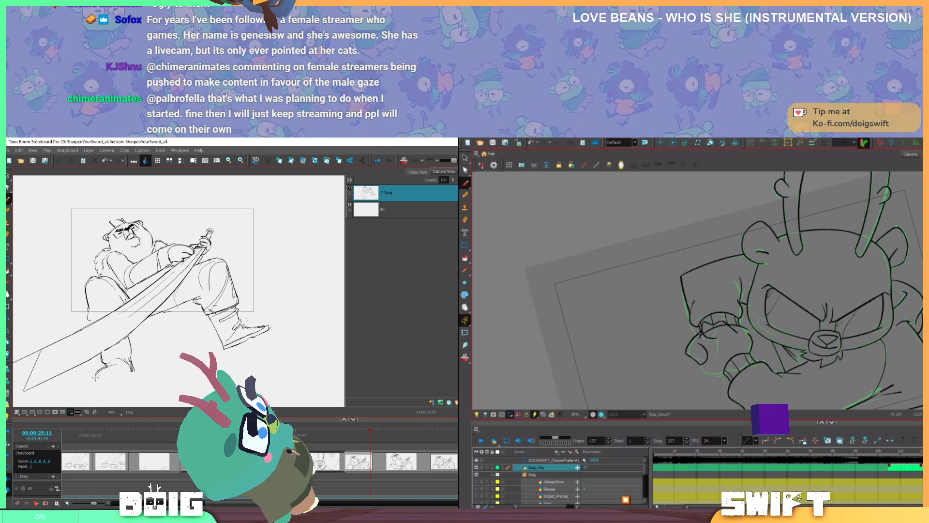
Redraw the second boot's foot and sole beneath the sword, undoing the first attempts at the sole line
drag(96, 384, 139, 367)
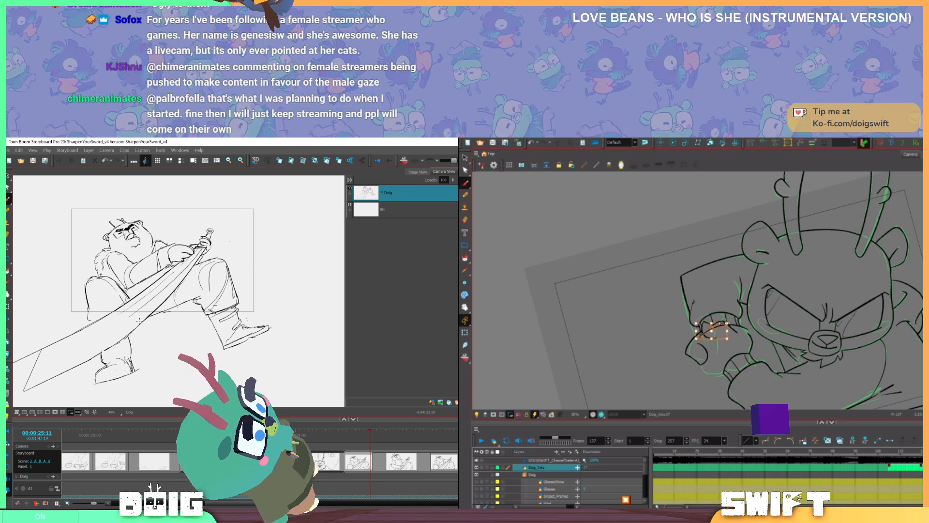
drag(97, 380, 135, 372)
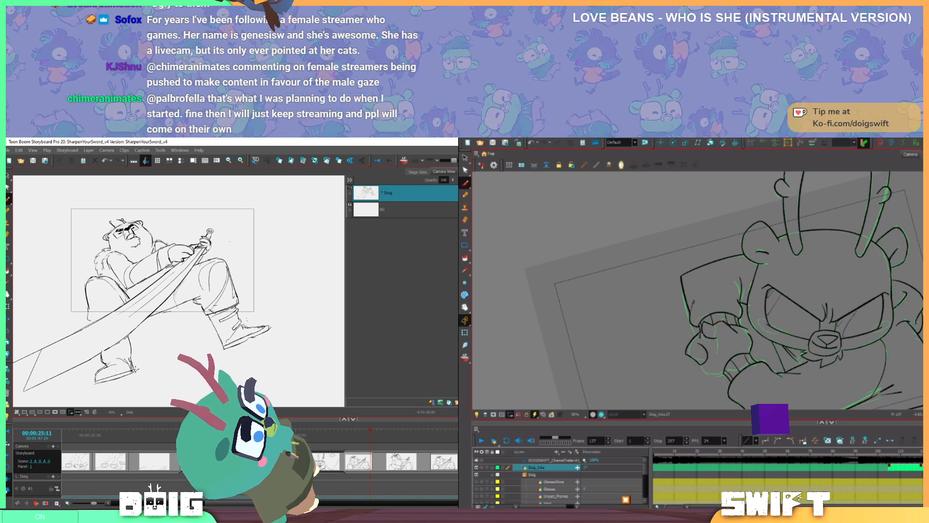
key(ctrl+z)
key(ctrl+z)
key(ctrl+z)
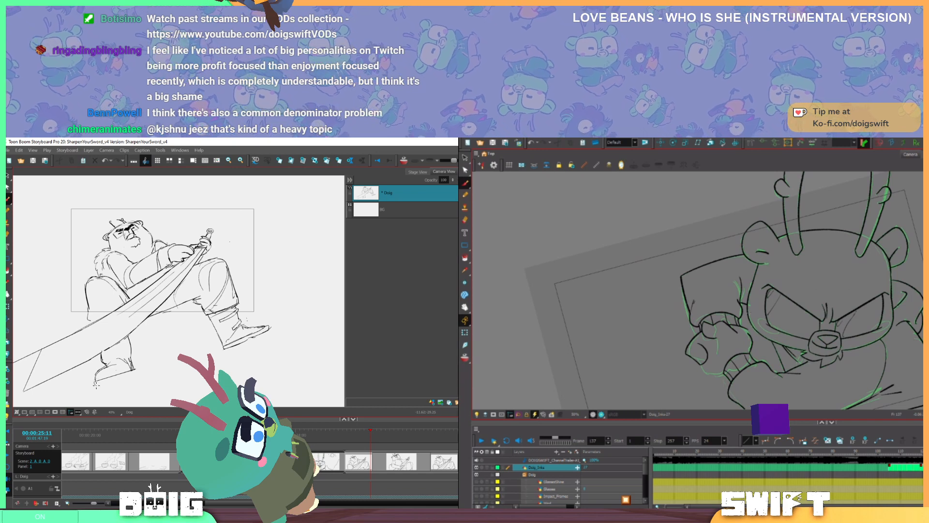
drag(94, 384, 134, 372)
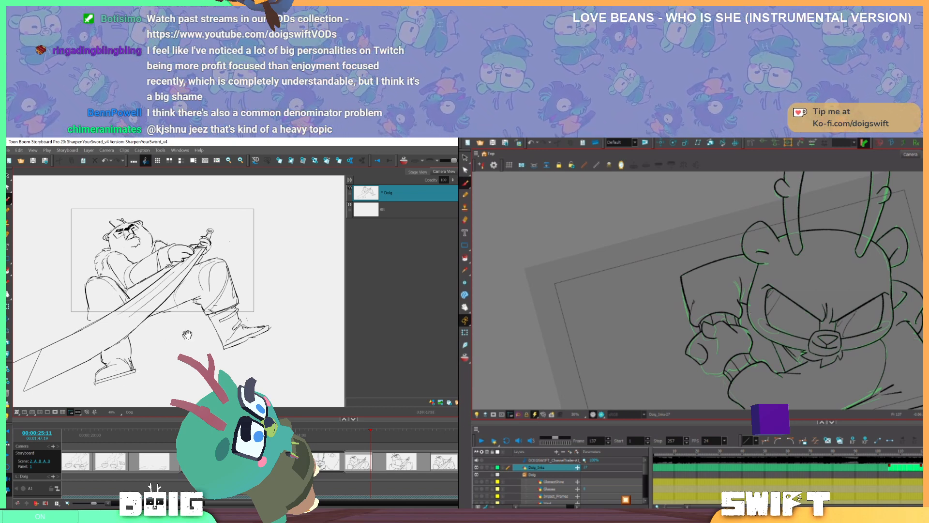
Scrub the timeline from the reclining panel to a following panel and back to compare the poses
drag(193, 335, 183, 344)
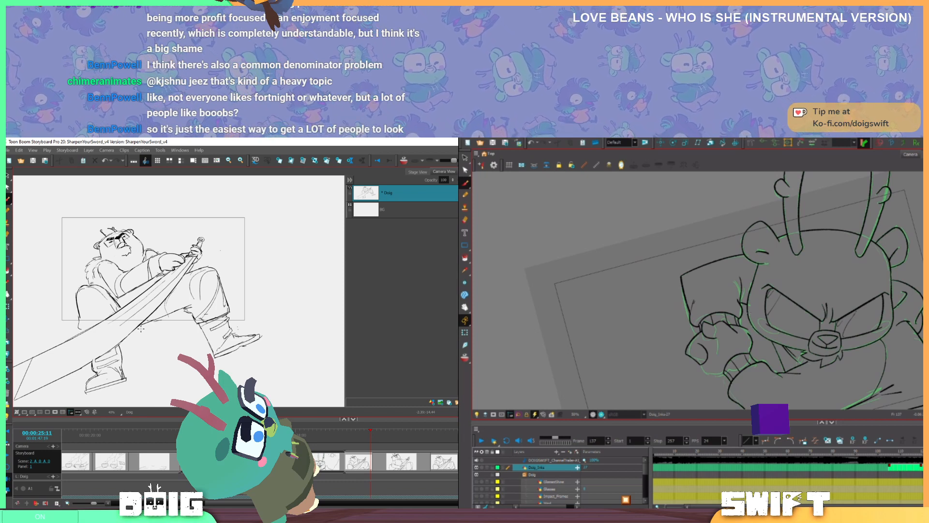
drag(238, 302, 230, 311)
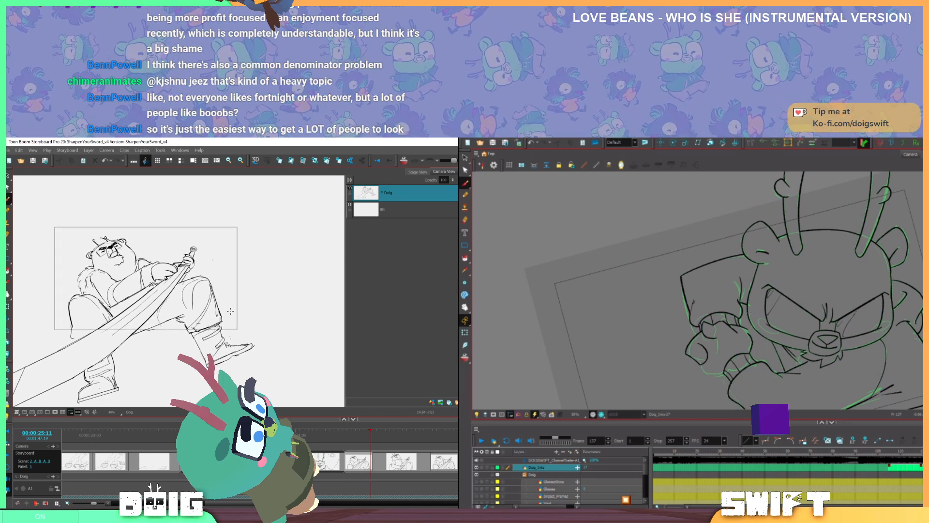
mouse_move(368, 434)
mouse_down()
mouse_move(448, 433)
mouse_move(409, 437)
mouse_move(432, 424)
mouse_up()
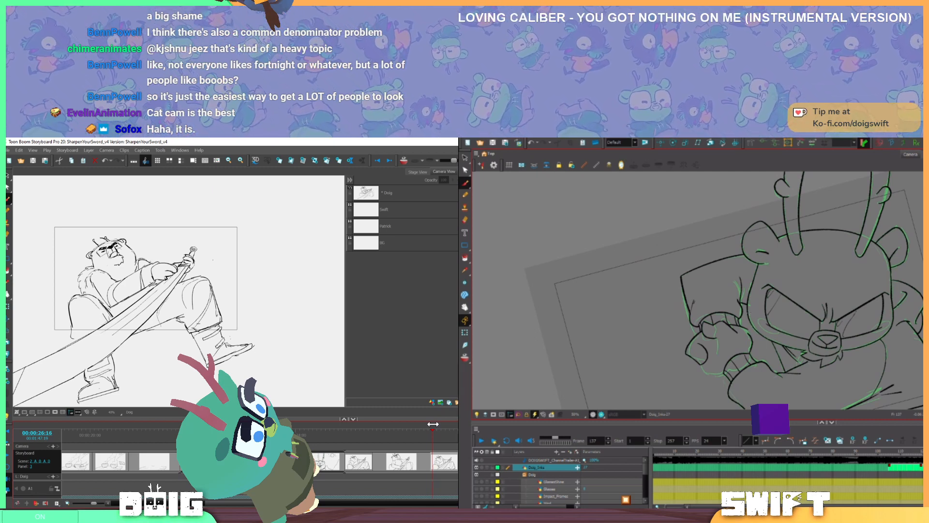
drag(433, 424, 355, 427)
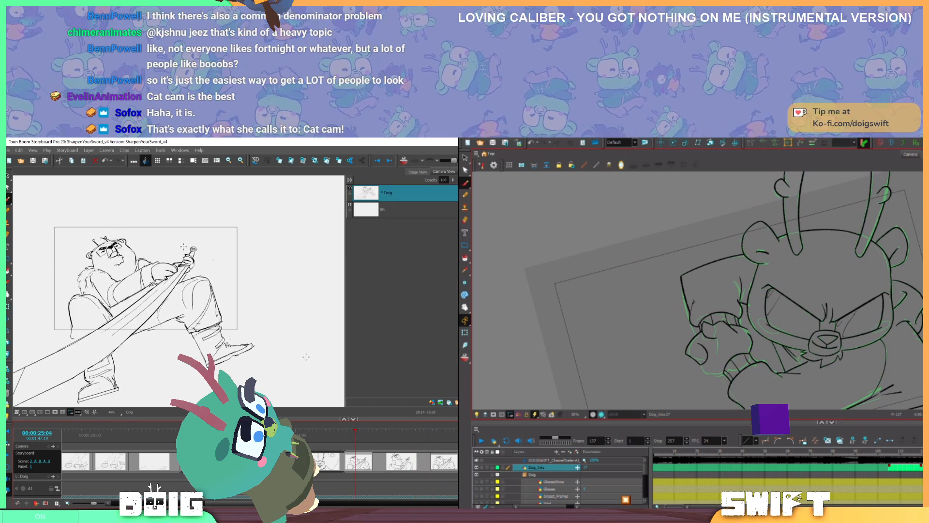
Lasso the sword's hilt with its attached blade edge and shift it up and away from the character
mouse_move(201, 247)
mouse_down()
mouse_move(190, 239)
mouse_move(206, 249)
mouse_move(192, 270)
mouse_move(181, 254)
mouse_move(207, 256)
mouse_move(205, 264)
mouse_move(182, 253)
mouse_move(194, 259)
mouse_move(187, 271)
mouse_move(205, 242)
mouse_up()
click(208, 244)
click(199, 267)
click(215, 249)
click(191, 254)
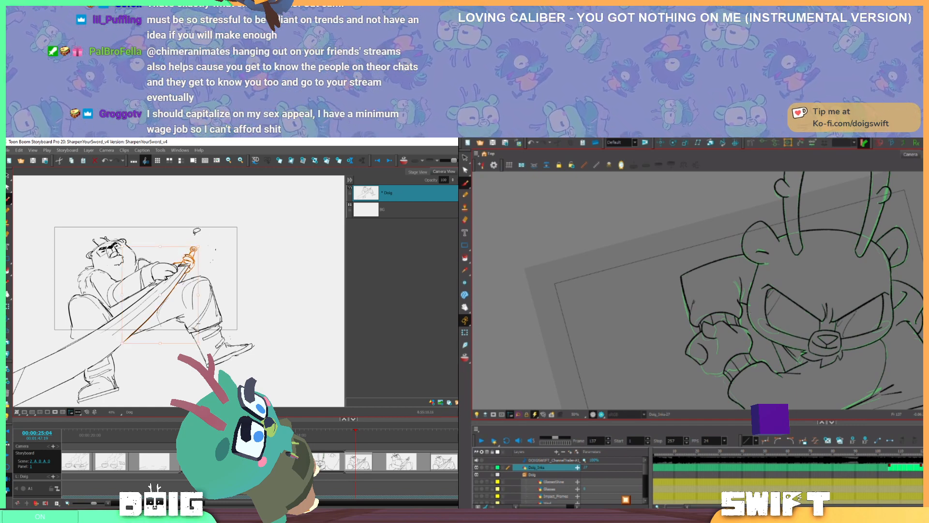
drag(191, 254, 200, 244)
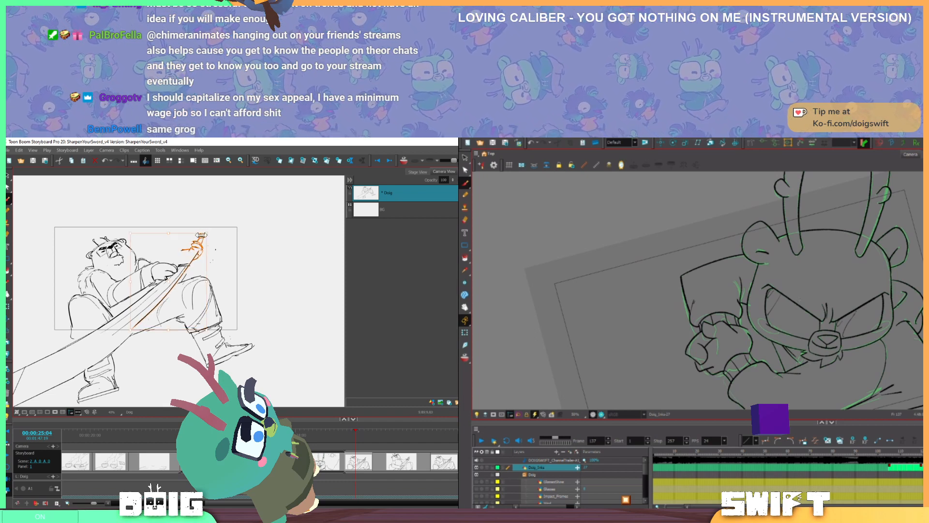
click(256, 265)
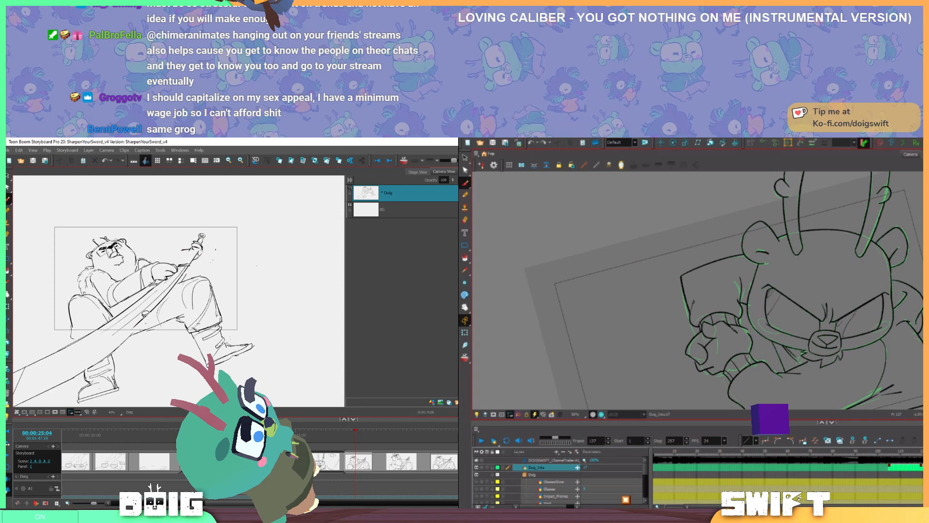
Select the blade's lower edge line and adjust its bottom end to line up with the rest of the blade
click(144, 316)
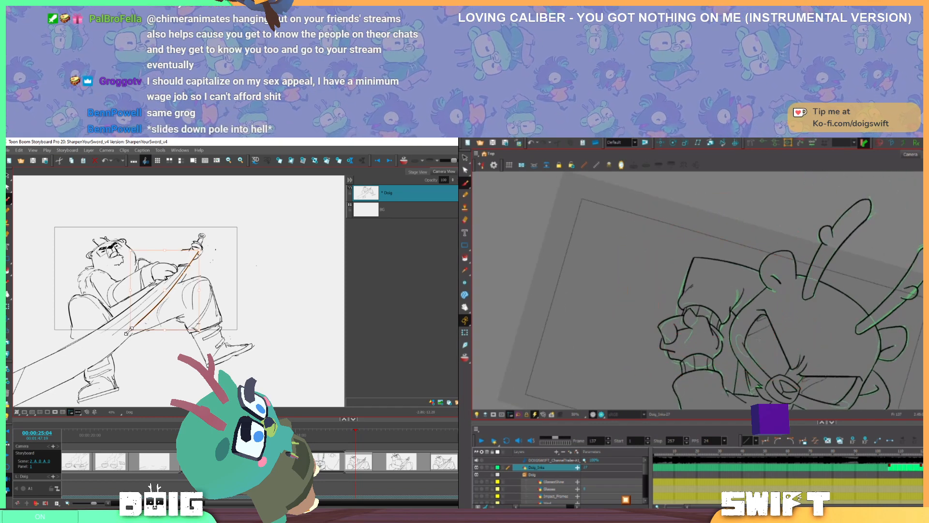
drag(129, 331, 132, 339)
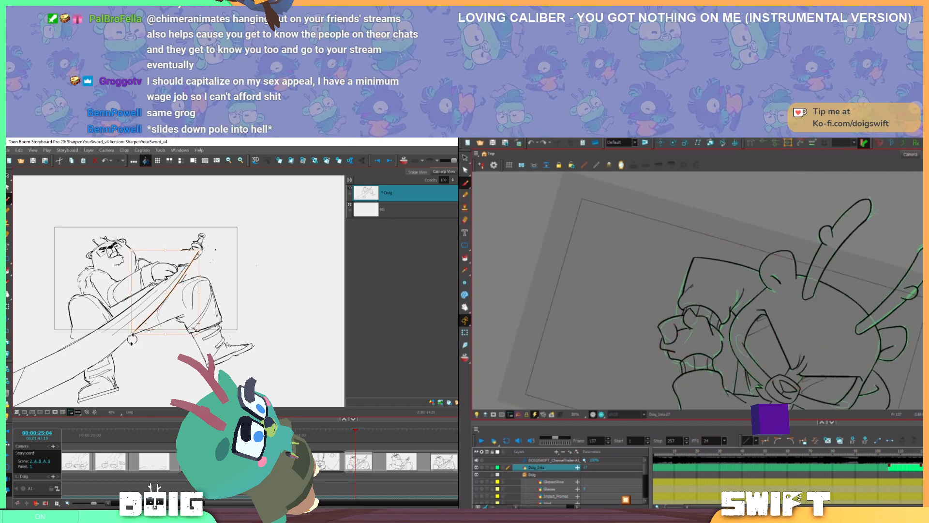
click(259, 253)
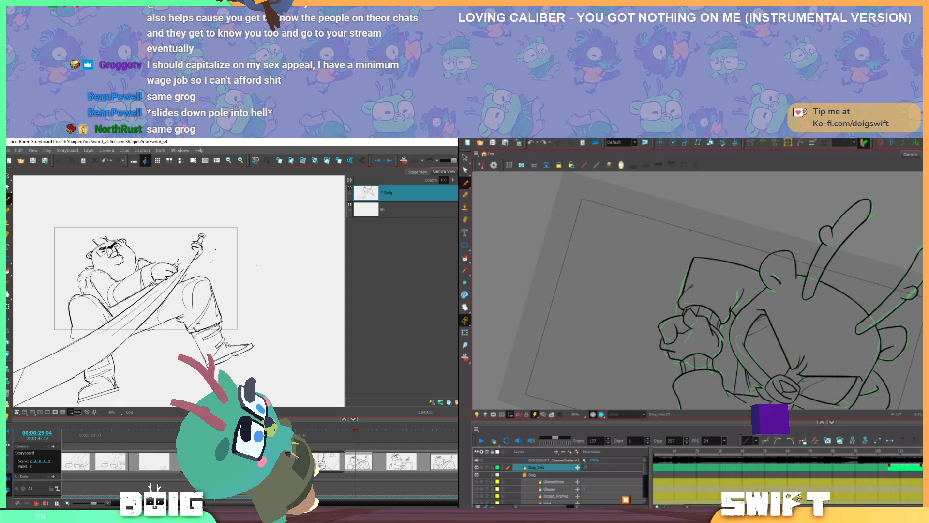
Extend the sword's blade edge up to the hand gripping the hilt in the storyboard panel
drag(177, 268, 192, 248)
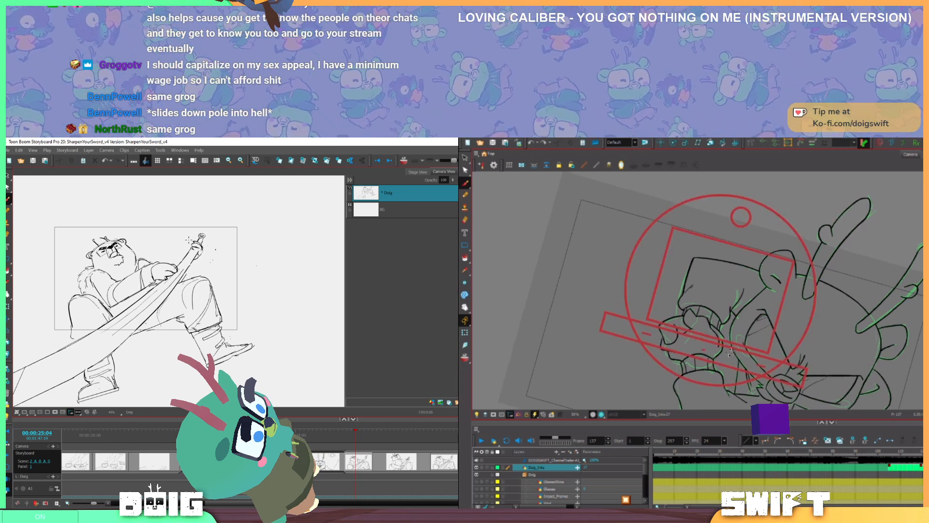
Switch to Harmony and ink the finger lines of the antlered character's fist, reworking the inner knuckle stroke
drag(741, 216, 721, 214)
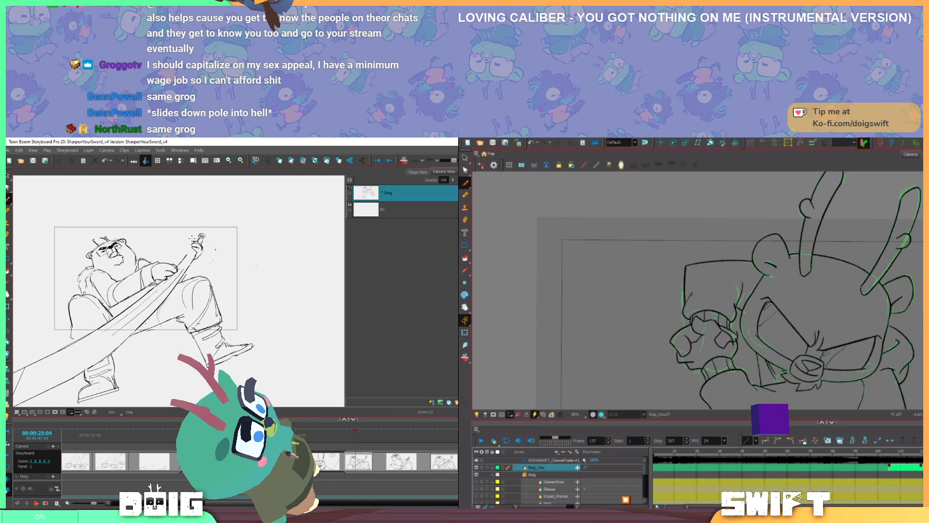
mouse_move(720, 213)
mouse_down()
mouse_move(644, 274)
mouse_move(716, 213)
mouse_up()
drag(760, 345, 765, 341)
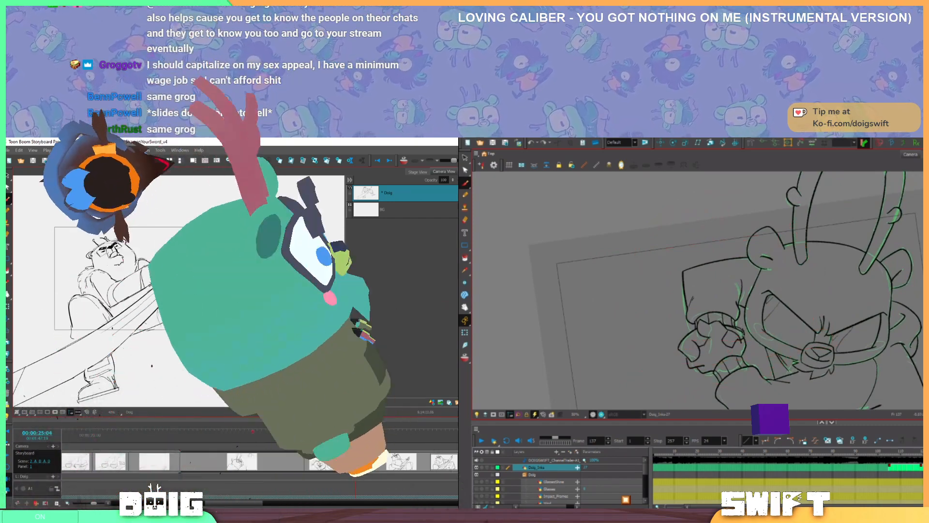
click(732, 338)
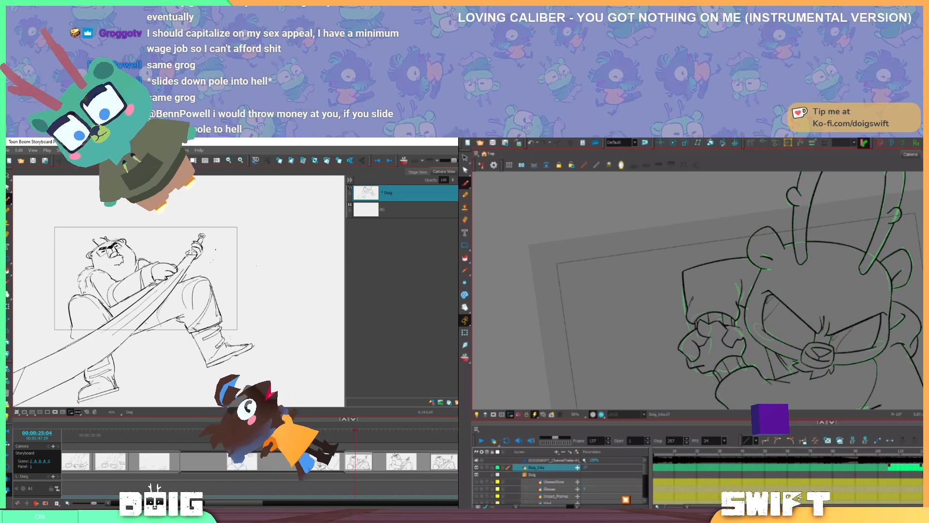
mouse_move(740, 335)
mouse_down()
mouse_move(768, 292)
mouse_move(751, 325)
mouse_up()
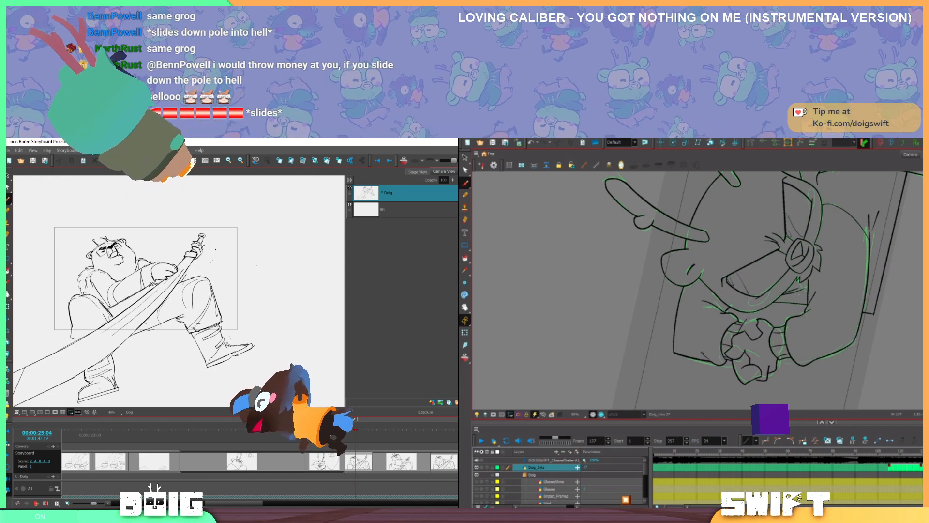
mouse_move(799, 295)
mouse_down()
mouse_move(796, 280)
mouse_move(779, 333)
mouse_move(763, 273)
mouse_up()
ctrl+click(703, 340)
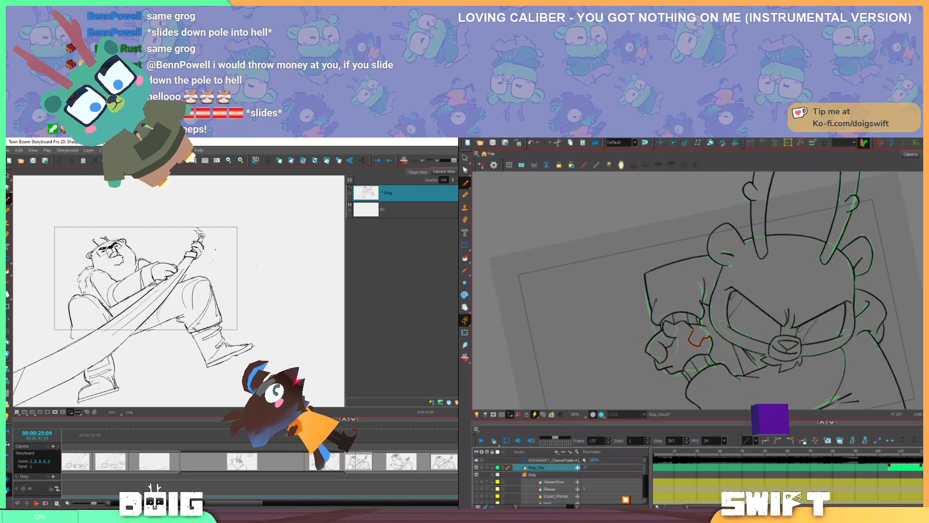
ctrl+click(711, 337)
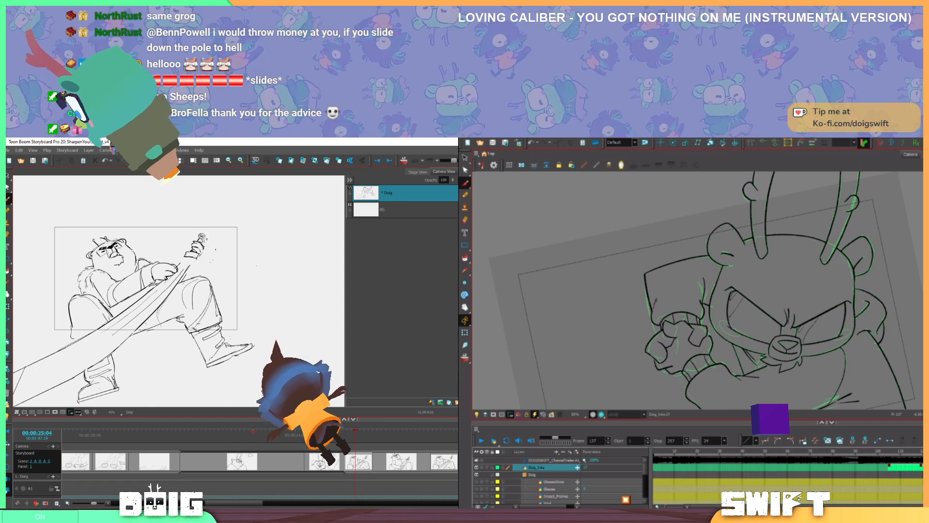
Switch to Storyboard Pro, erase the blade lines just below the sword's hilt and redraw the edge down from the hilt
drag(202, 237, 200, 241)
drag(196, 245, 201, 249)
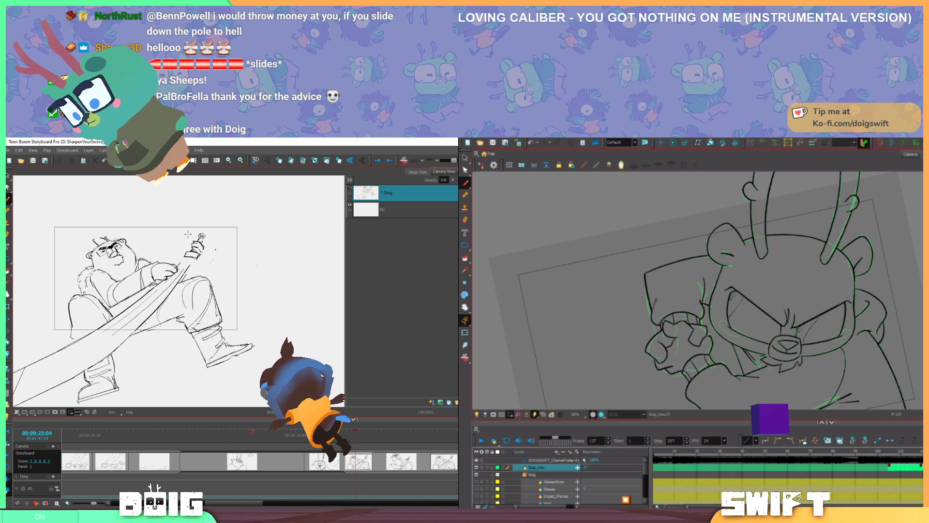
drag(201, 248, 178, 283)
key(ctrl+z)
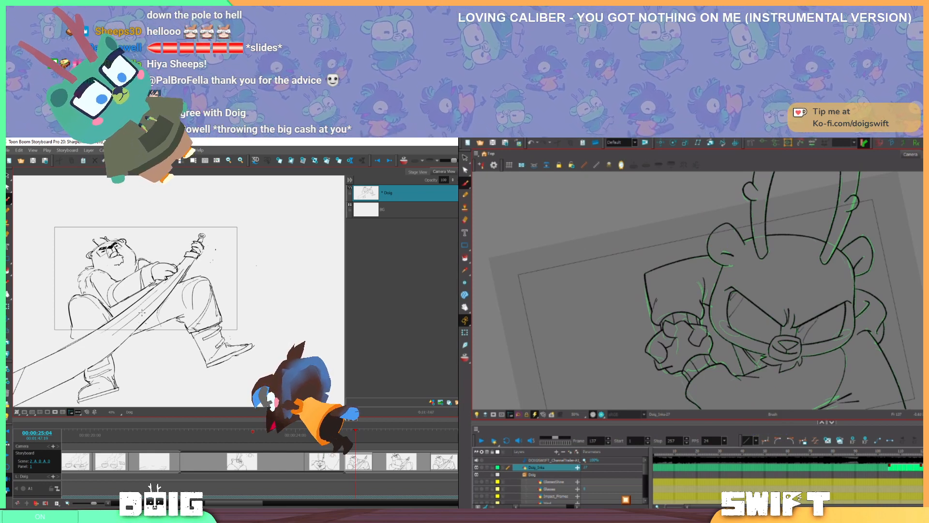
Switch to Harmony and try to redraw the fist's edge line nearest the character's face
drag(717, 333, 692, 332)
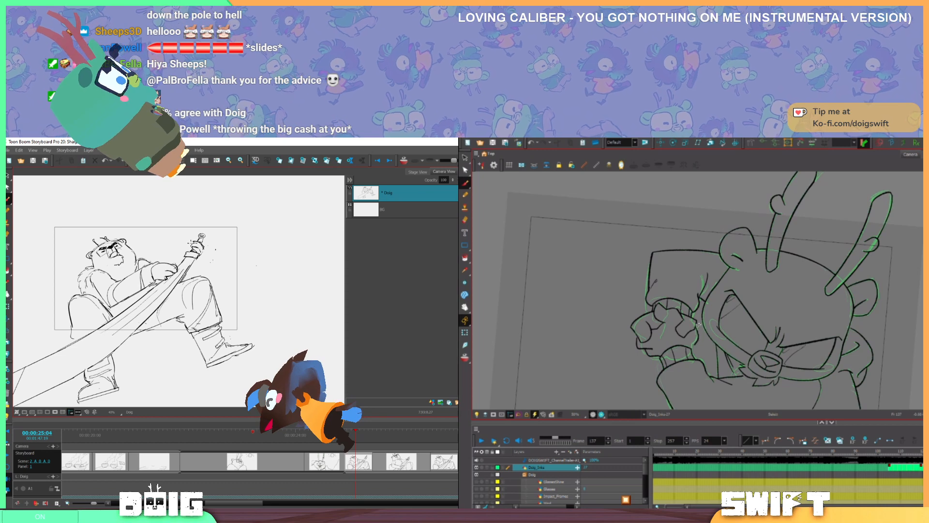
key(ctrl+z)
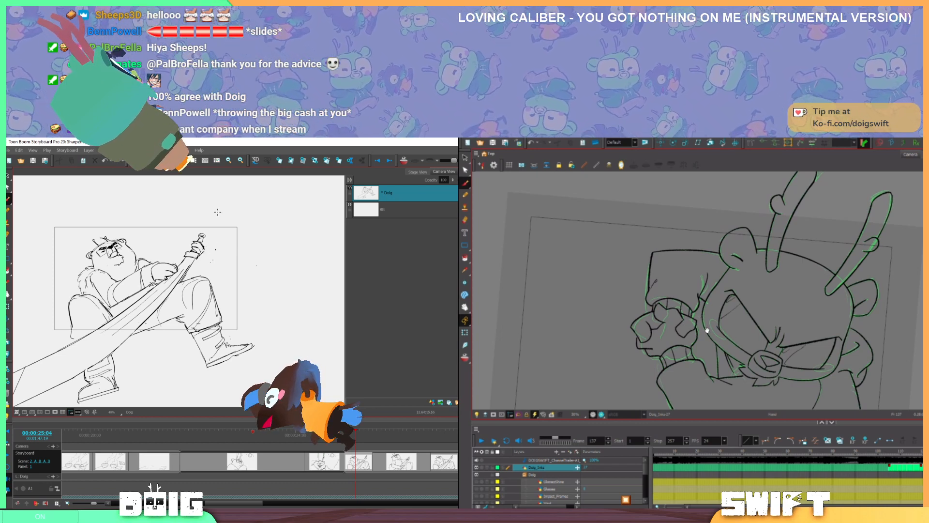
drag(706, 330, 710, 325)
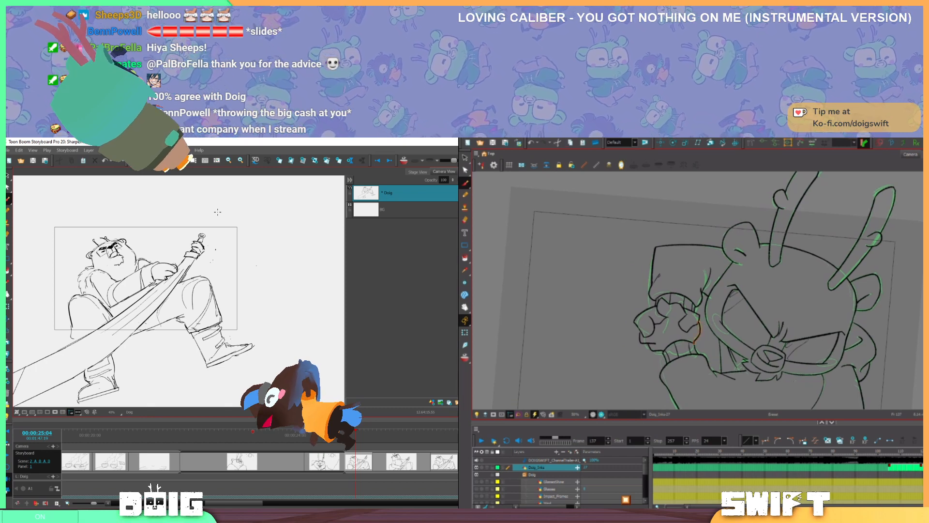
key(ctrl+z)
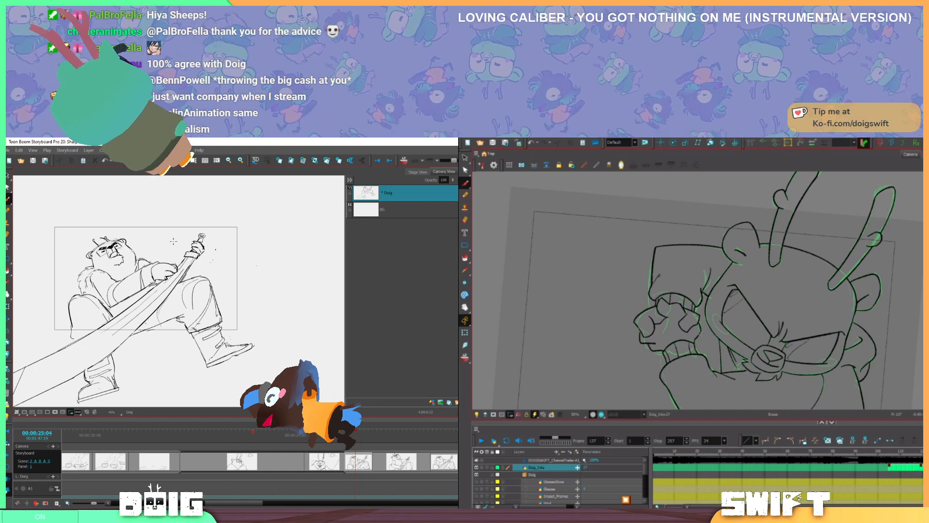
Select the raised sleeve's outer and top lines in Harmony and tidy the corner where they meet
drag(132, 355, 152, 334)
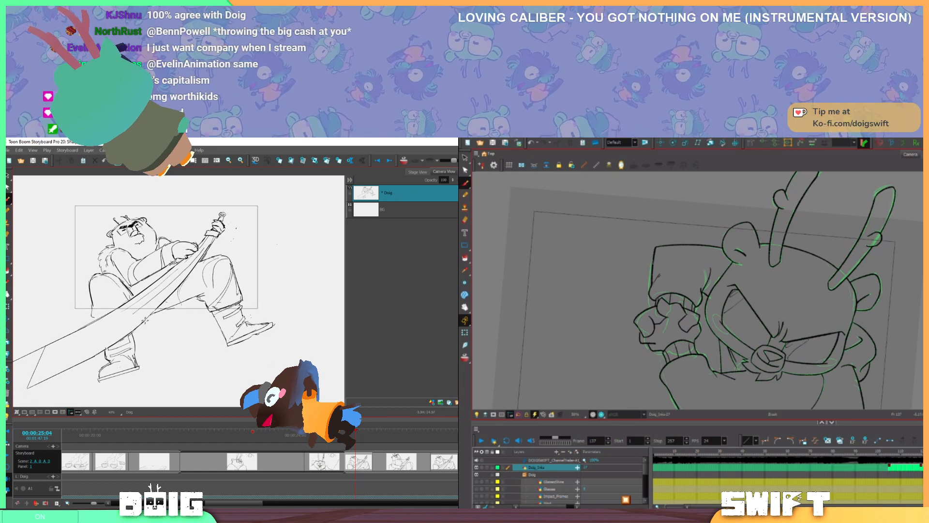
key(s)
click(652, 265)
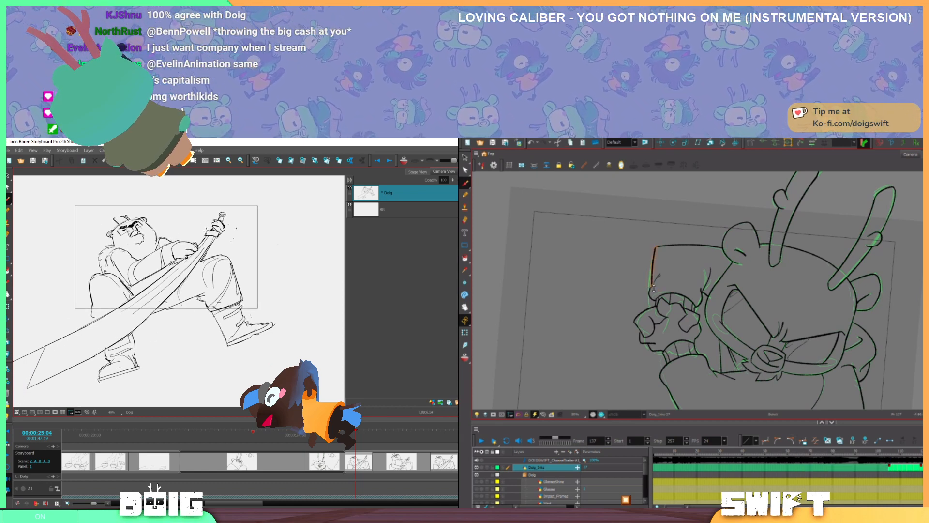
key(ctrl+alt)
mouse_move(709, 300)
mouse_down()
mouse_move(717, 301)
mouse_move(705, 321)
mouse_move(728, 303)
mouse_move(738, 322)
mouse_move(734, 357)
mouse_move(716, 336)
mouse_up()
key(space)
key(space)
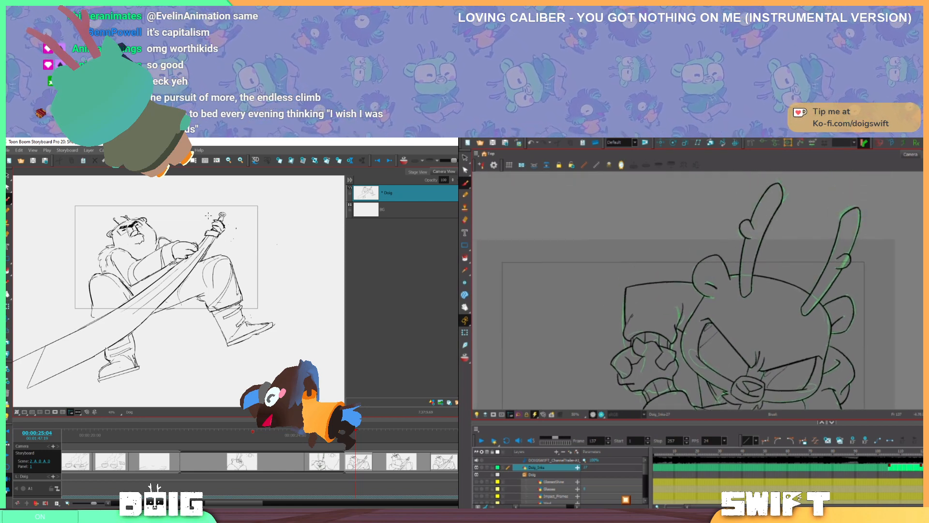
key(s)
click(626, 286)
drag(39, 306, 85, 274)
drag(624, 281, 620, 277)
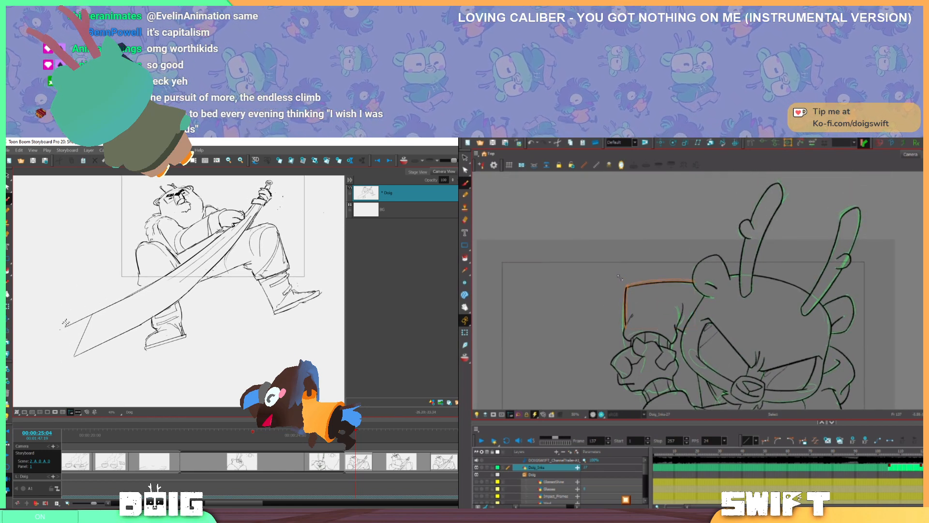
click(621, 299)
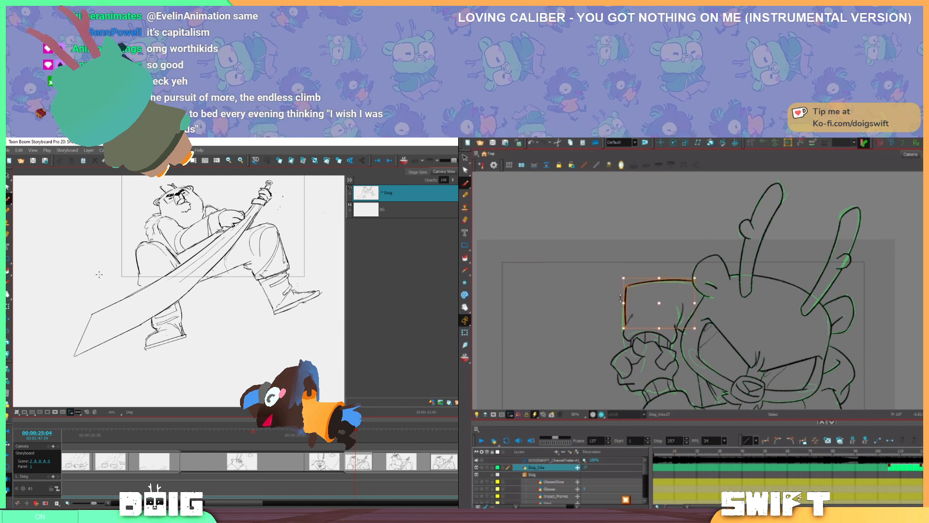
Select the raised sleeve's top line on its own and adjust its end beside the character's ear
drag(265, 206, 247, 224)
click(648, 249)
click(682, 273)
click(675, 280)
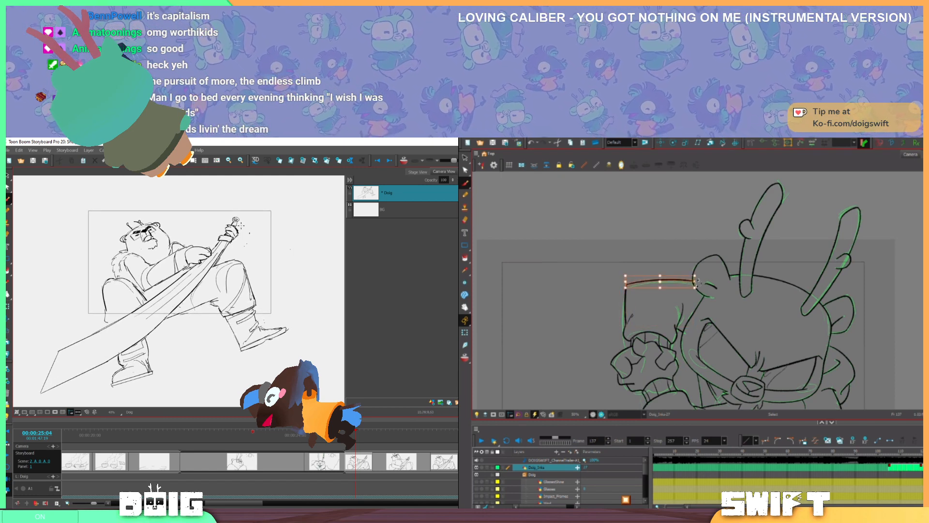
click(722, 277)
Select the short crease mark at the raised sleeve's outer edge and nudge it into place
mouse_move(730, 332)
ctrl+alt+mouse_down()
mouse_move(726, 301)
mouse_move(730, 325)
ctrl+alt+mouse_up()
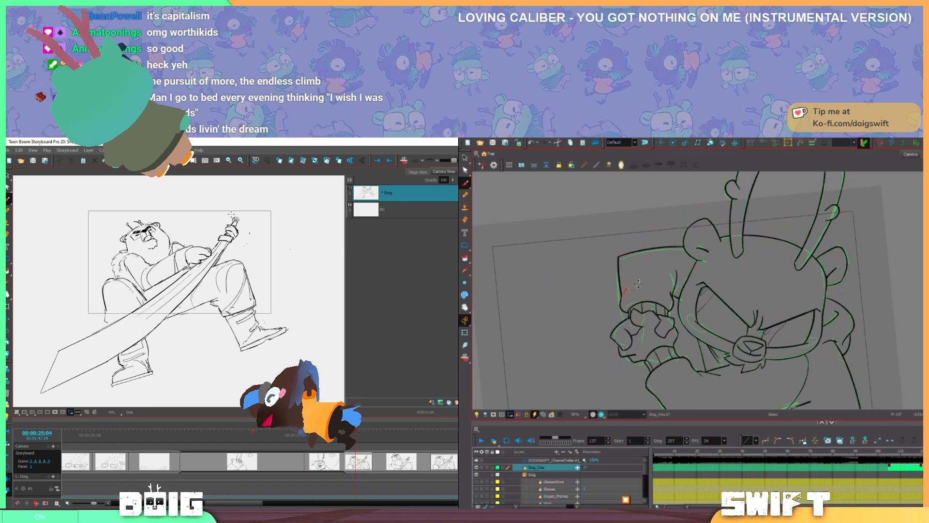
drag(243, 241, 236, 216)
drag(626, 292, 629, 292)
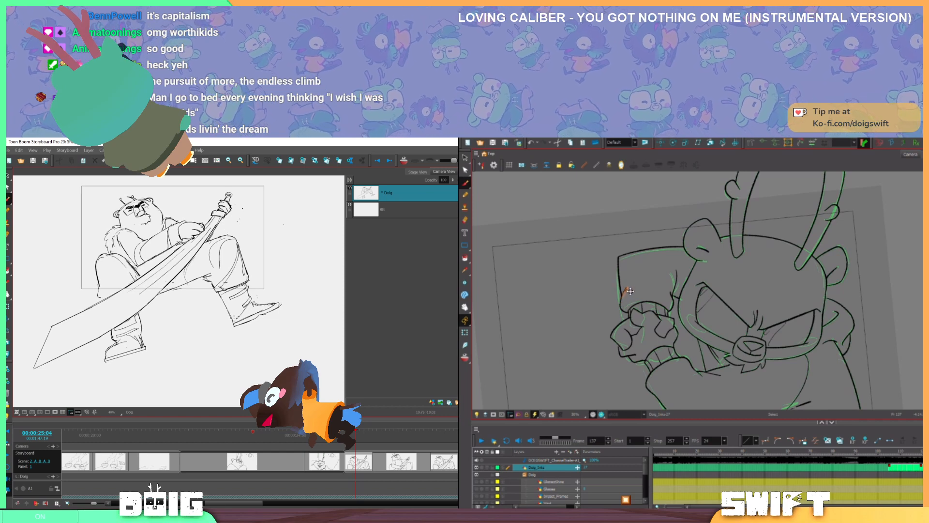
drag(220, 296, 228, 308)
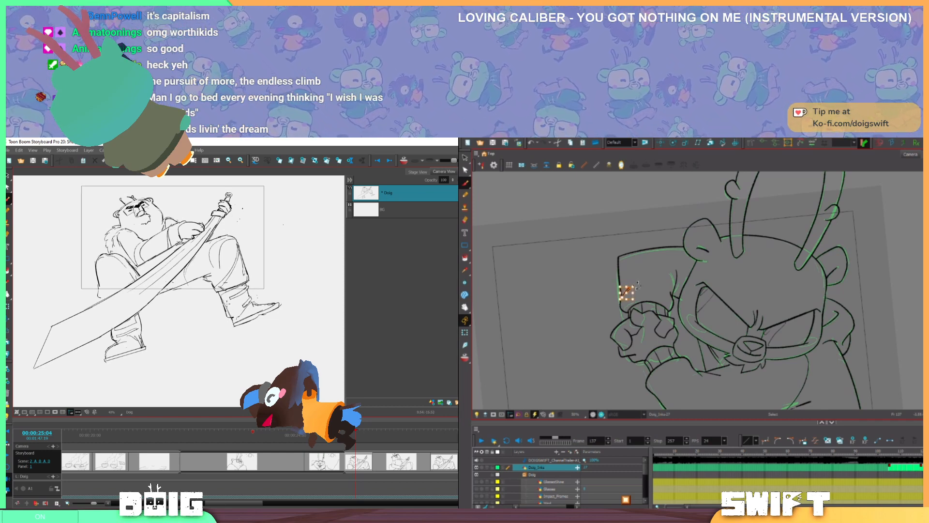
drag(638, 285, 638, 284)
mouse_move(776, 332)
mouse_down()
mouse_move(770, 312)
mouse_move(774, 330)
mouse_up()
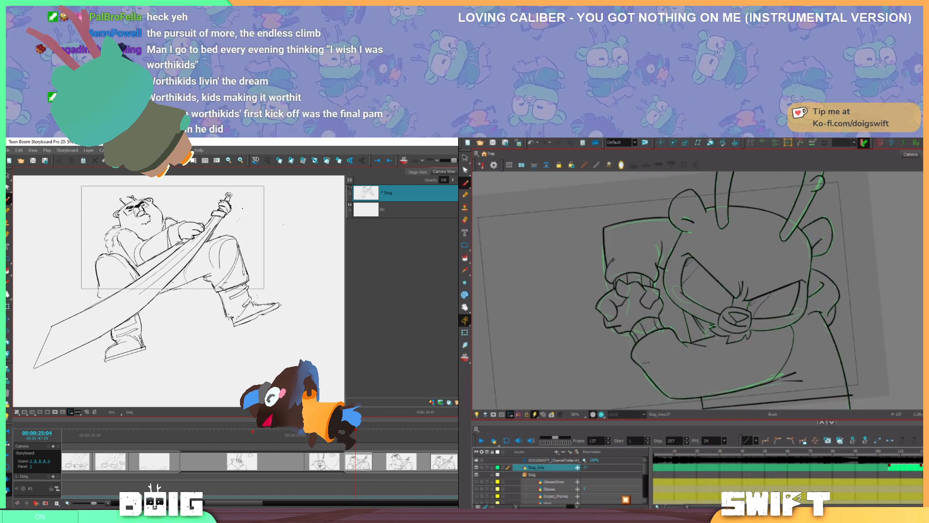
Flip back and forth between neighbouring drawings to compare the inked pose of the antlered character
key(alt+s)
mouse_move(783, 339)
mouse_down()
mouse_move(754, 339)
mouse_move(788, 364)
mouse_up()
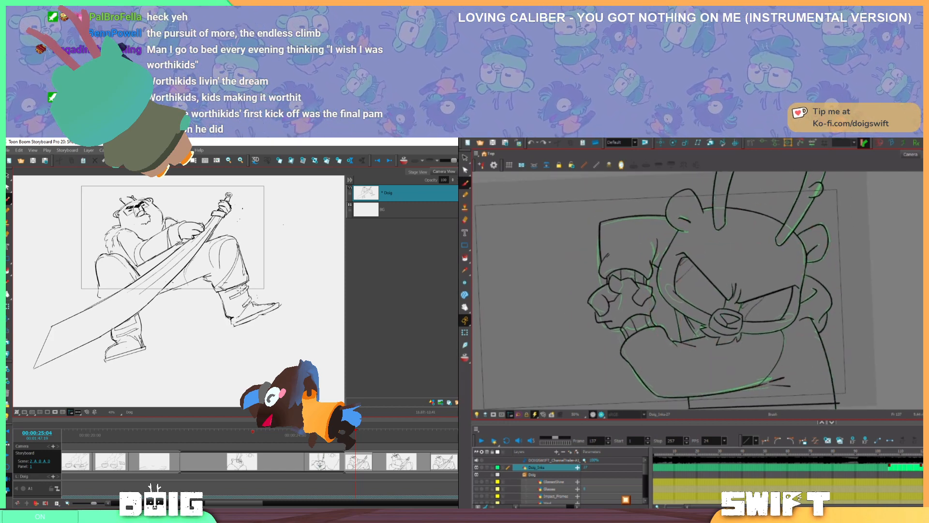
key(f)
key(g)
key(f)
key(g)
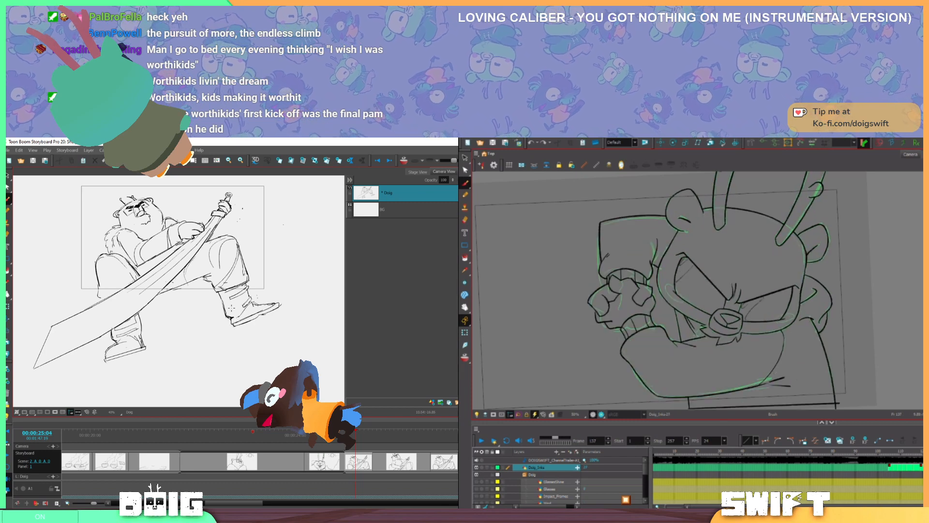
Rework the curved inner line of the fist's outer finger in Harmony and touch up the storyboard character's front boot
drag(779, 368, 755, 409)
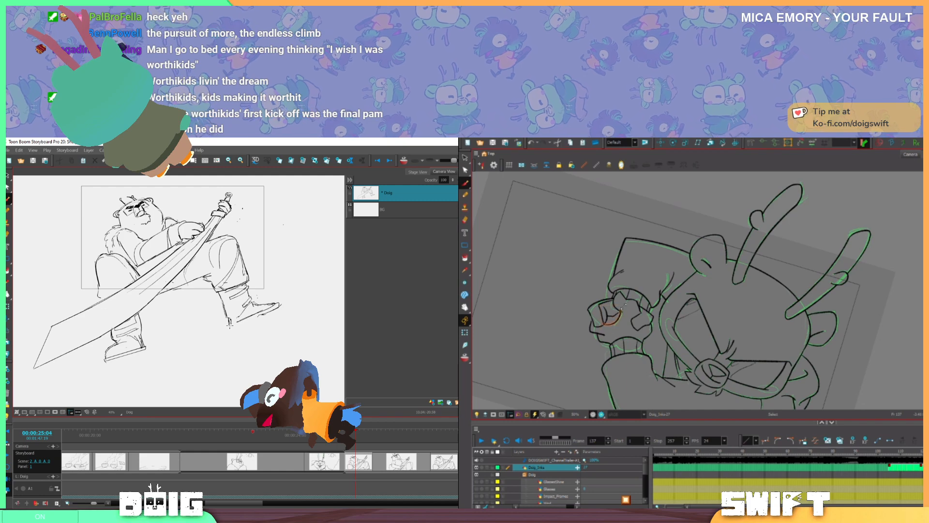
mouse_move(232, 328)
mouse_down()
mouse_move(258, 314)
mouse_move(215, 337)
mouse_up()
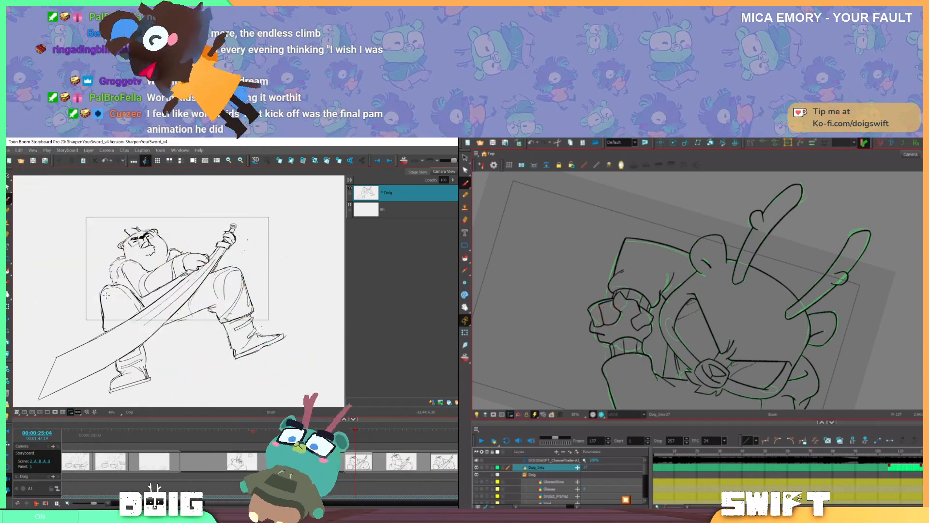
key(alt+b)
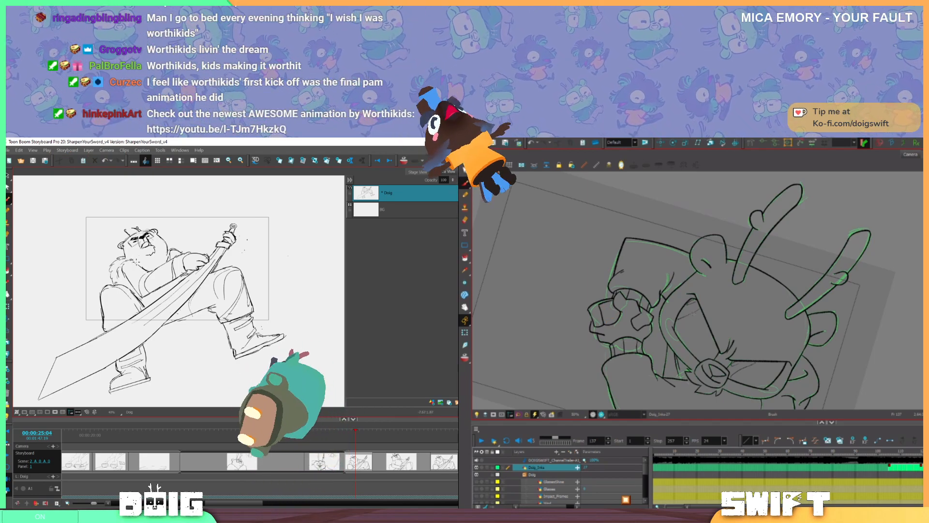
drag(209, 238, 190, 230)
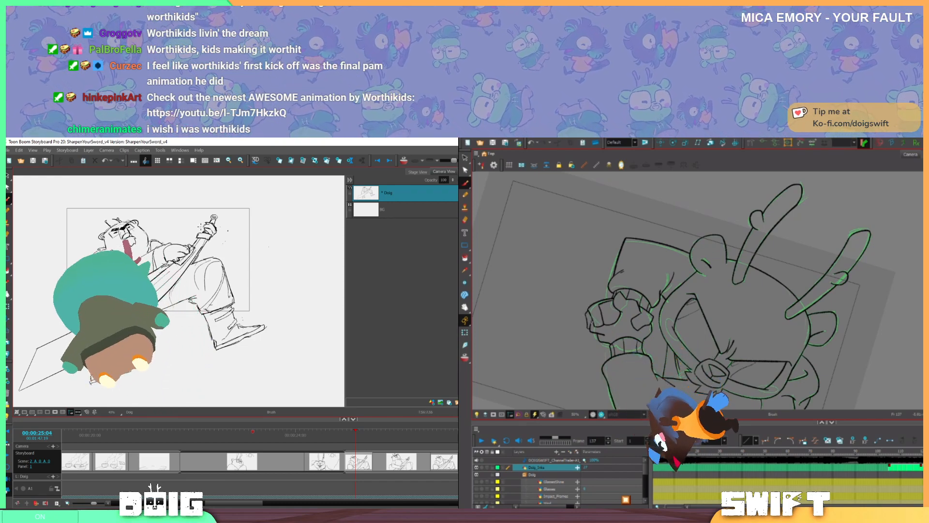
Delete the outer finger's upper outline on the antlered character's fist in Harmony and try a fresh replacement stroke
drag(646, 336, 620, 344)
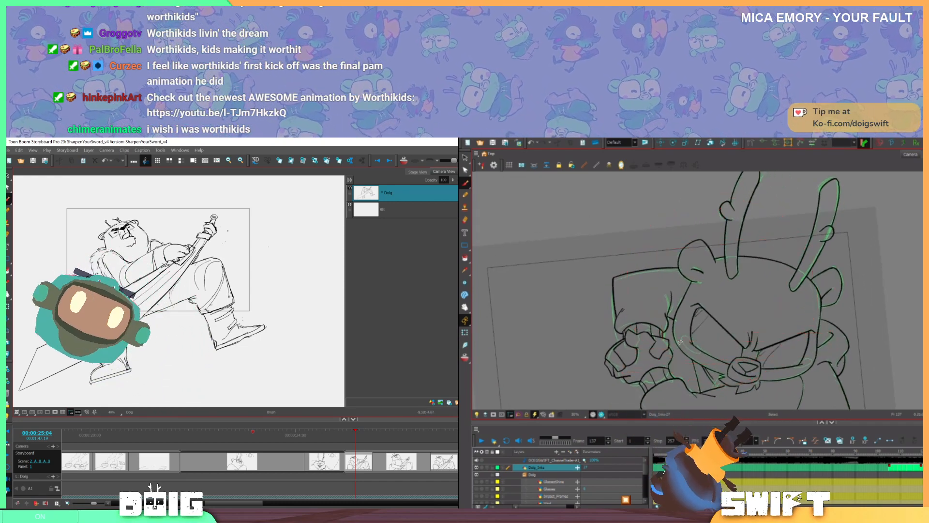
ctrl+click(624, 344)
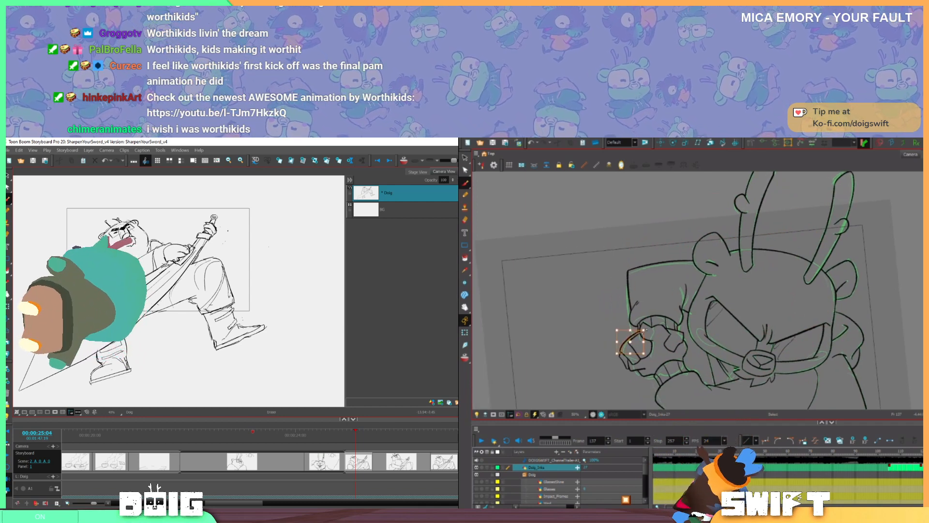
key(Delete)
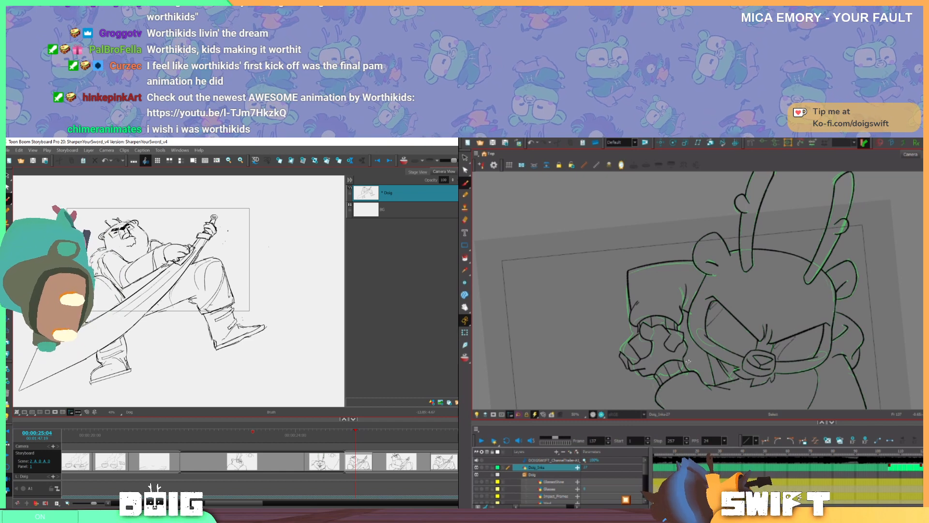
drag(621, 347, 642, 332)
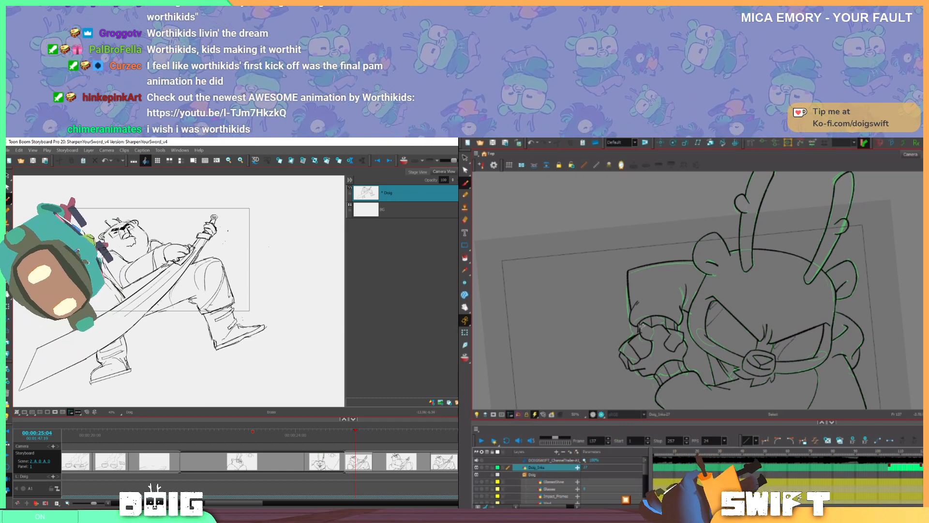
key(ctrl+z)
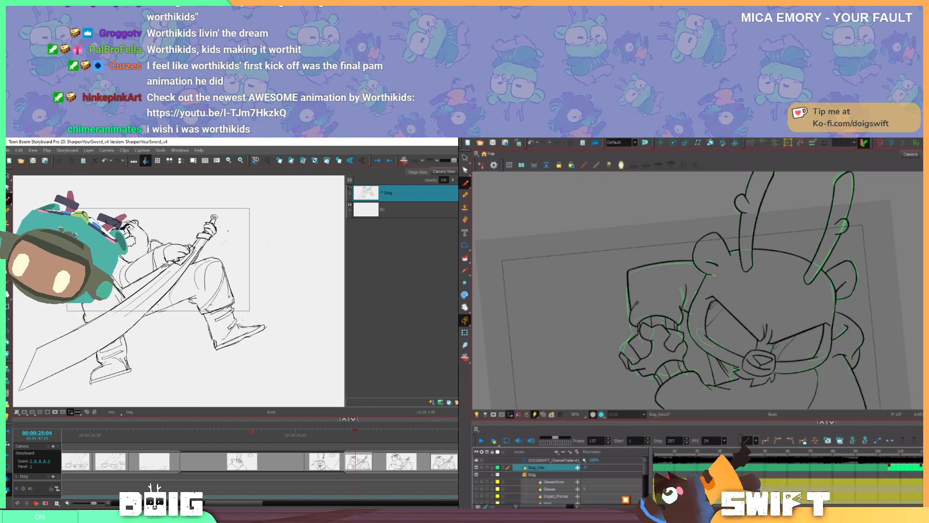
Select the outer finger's short upper stroke, try adjusting it, and redraw that outline from the knuckle outward
ctrl+click(627, 342)
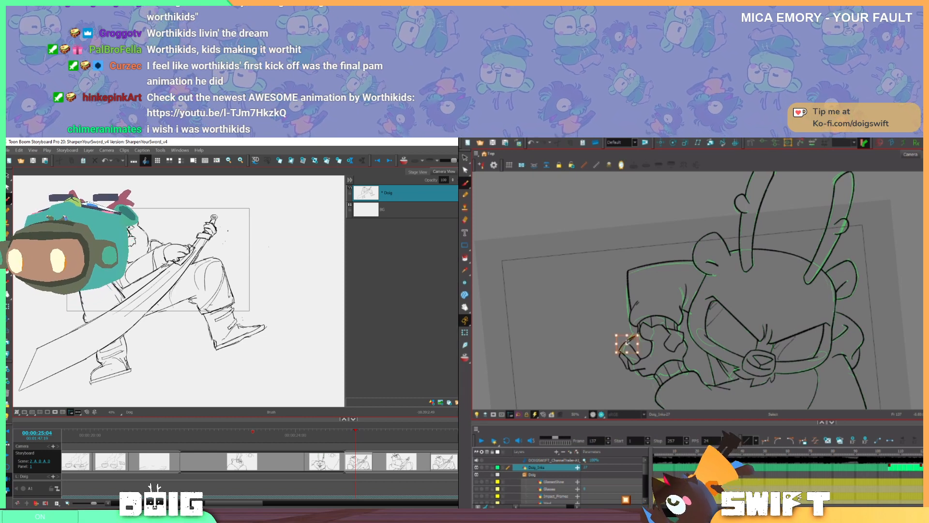
drag(628, 343, 627, 343)
drag(627, 343, 639, 331)
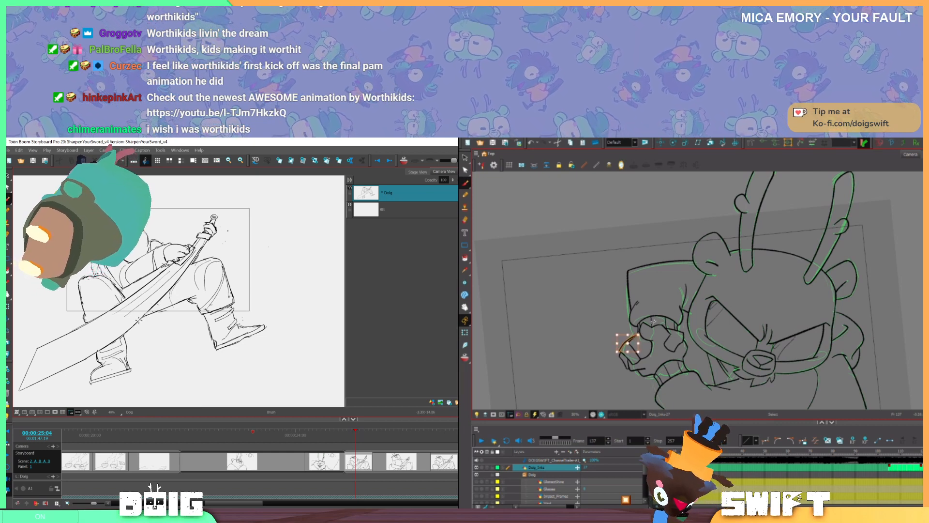
key(alt+b)
key(ctrl+z)
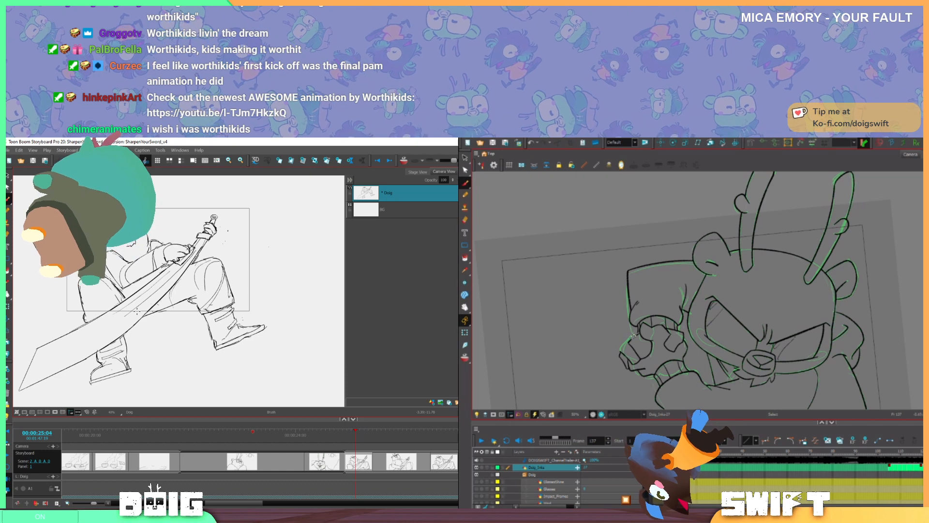
drag(642, 332, 625, 344)
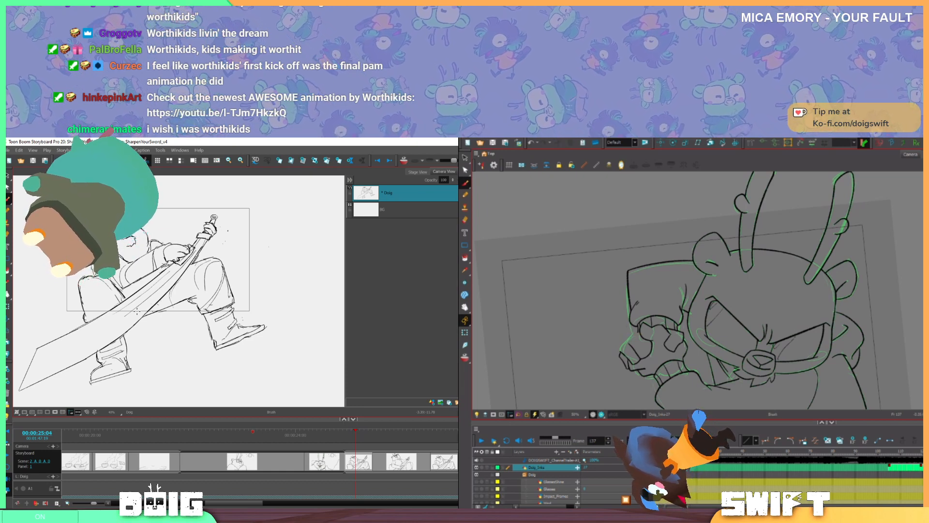
Scrub the Storyboard Pro timeline from the reclining sword pose to the following panel with the rough seated pose
mouse_move(375, 436)
mouse_down()
mouse_move(395, 434)
mouse_move(364, 440)
mouse_move(396, 427)
mouse_move(366, 435)
mouse_up()
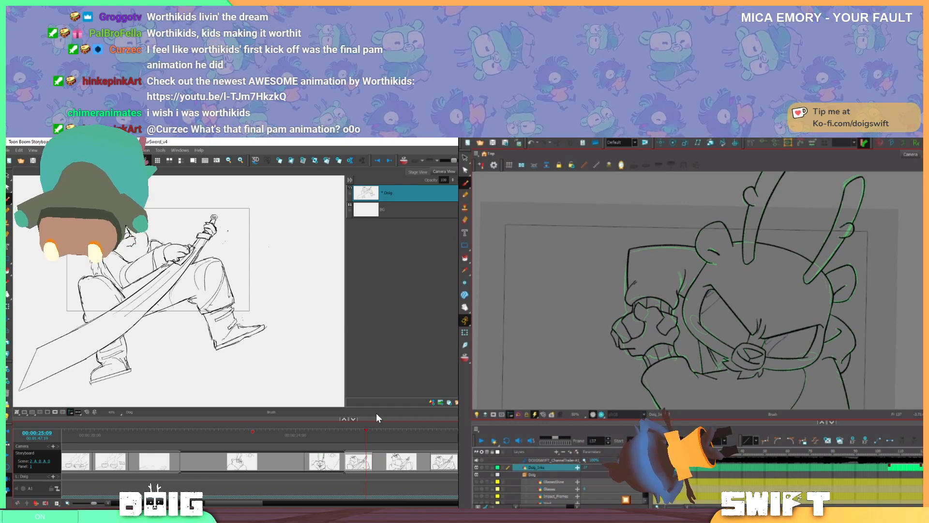
mouse_move(374, 435)
mouse_down()
mouse_move(383, 435)
mouse_move(370, 437)
mouse_up()
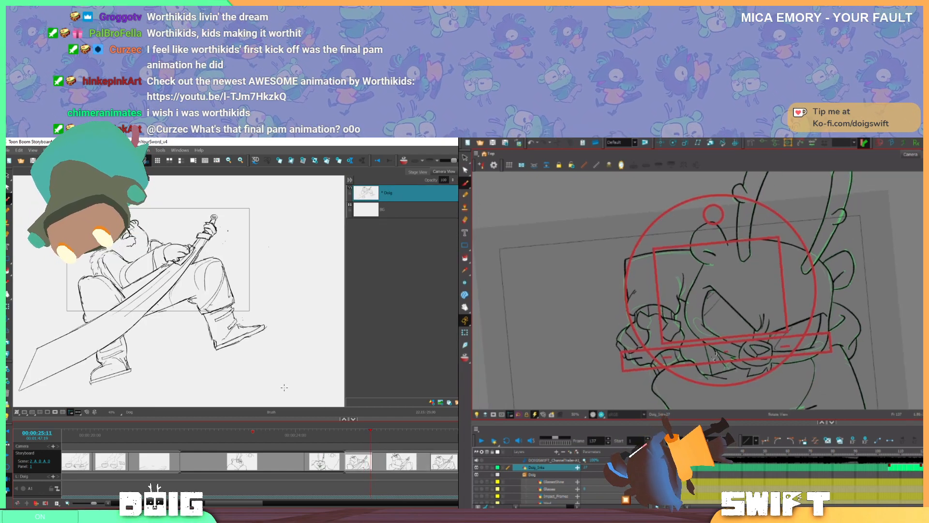
click(385, 435)
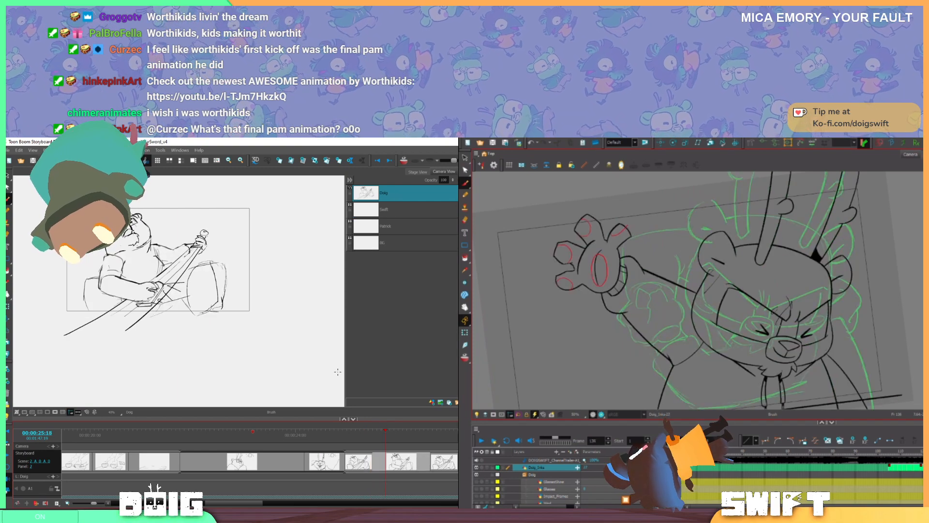
Flip between the fist drawing and the neighbouring open-hand drawing in Harmony to compare the antlered character's poses
key(period)
key(period)
key(comma)
key(period)
key(alt+e)
key(comma)
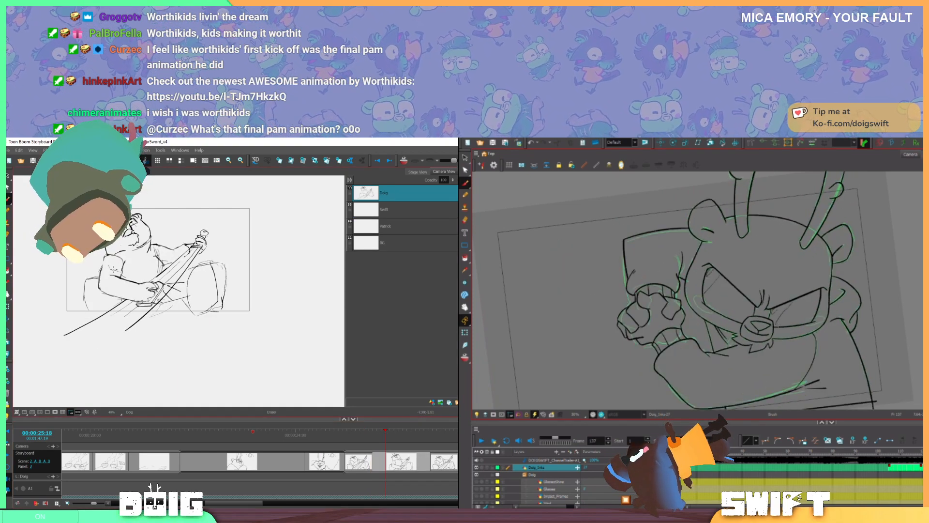
key(period)
key(comma)
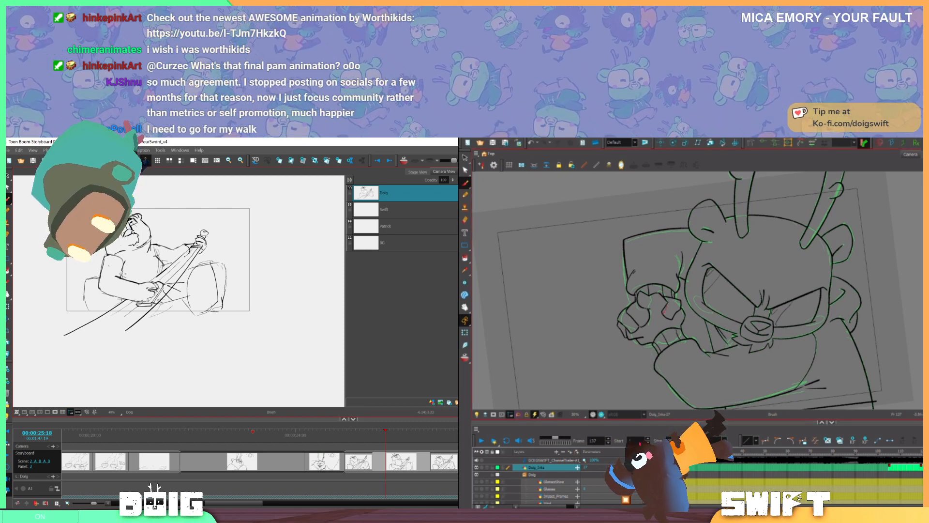
Compare the sword's placement in the rough seated panel with the preceding reclining panel in Storyboard Pro
drag(178, 247, 166, 237)
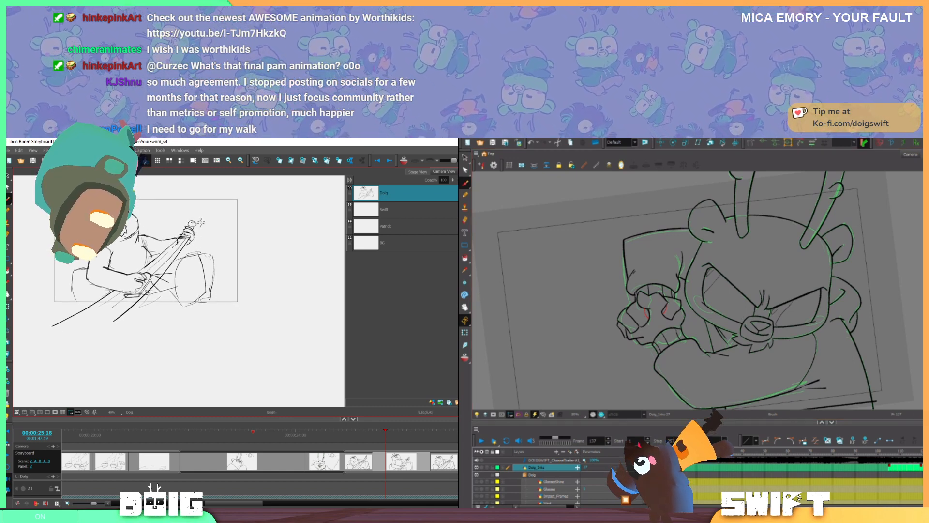
drag(383, 434, 361, 438)
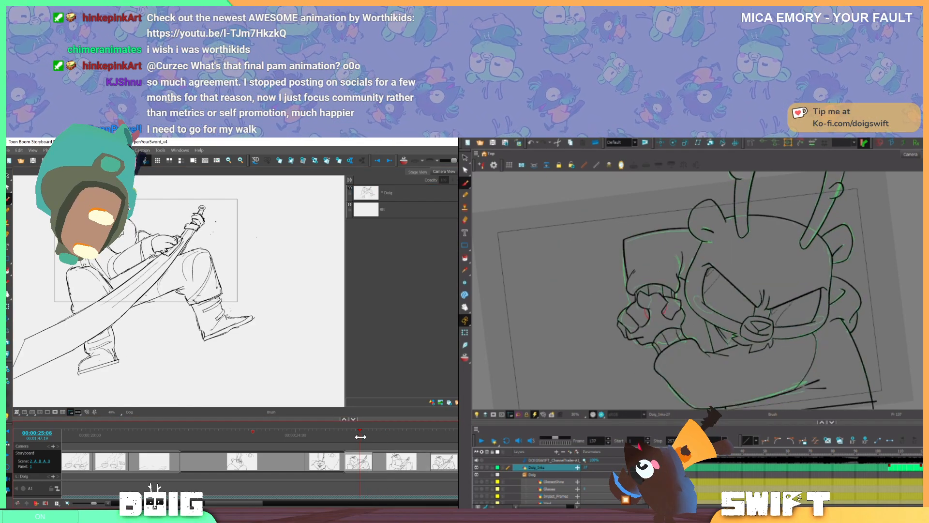
click(389, 434)
key(alt+e)
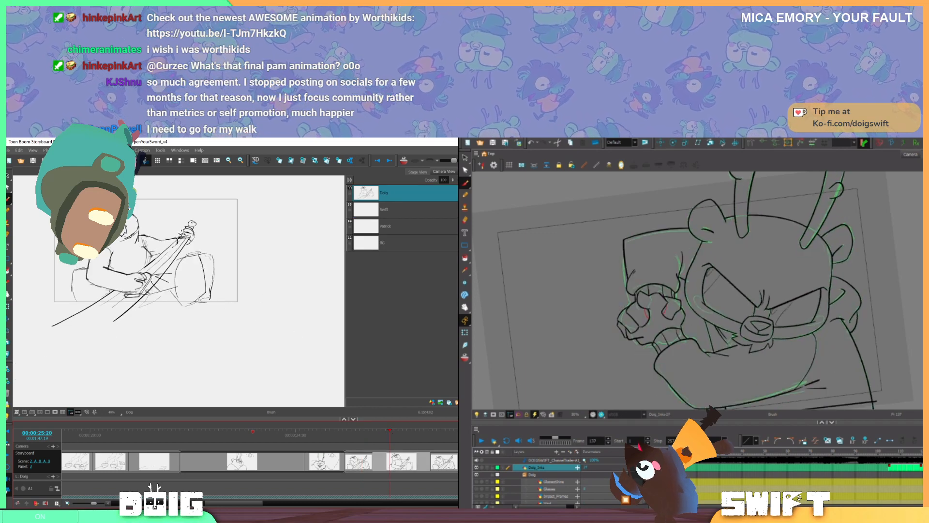
key(ctrl+z)
key(alt+b)
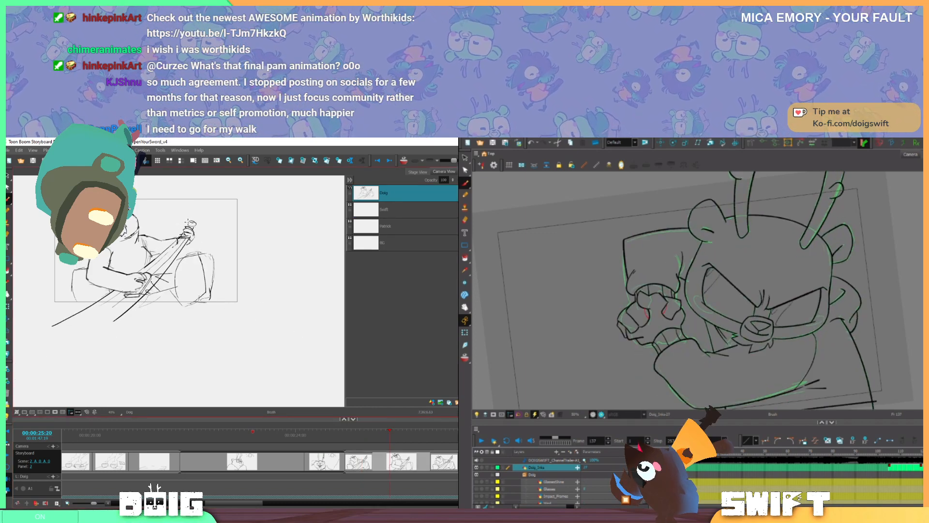
Select the sword's hilt, the hand gripping it and the lower blade edge in the rough seated panel
click(189, 239)
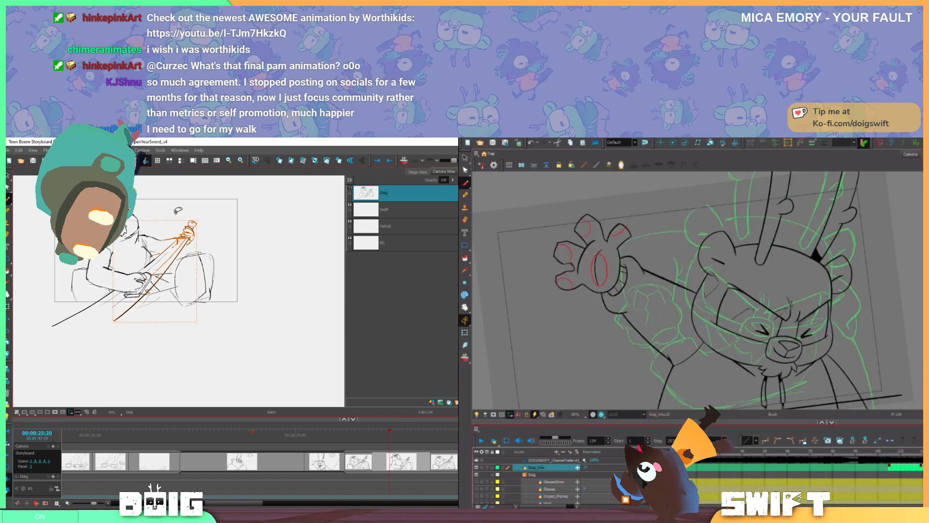
key(alt+b)
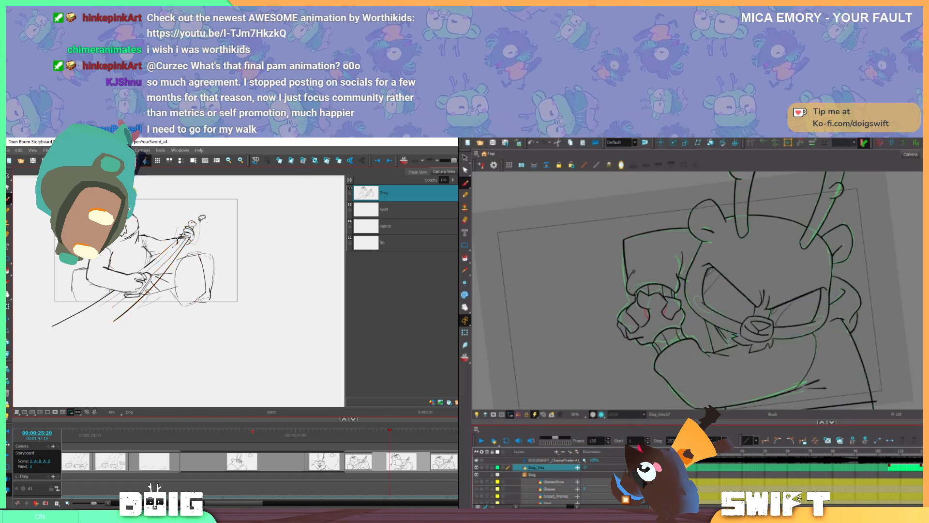
key(alt+s)
mouse_move(181, 214)
mouse_down()
mouse_move(203, 228)
mouse_move(188, 230)
mouse_up()
key(alt+b)
key(alt+b)
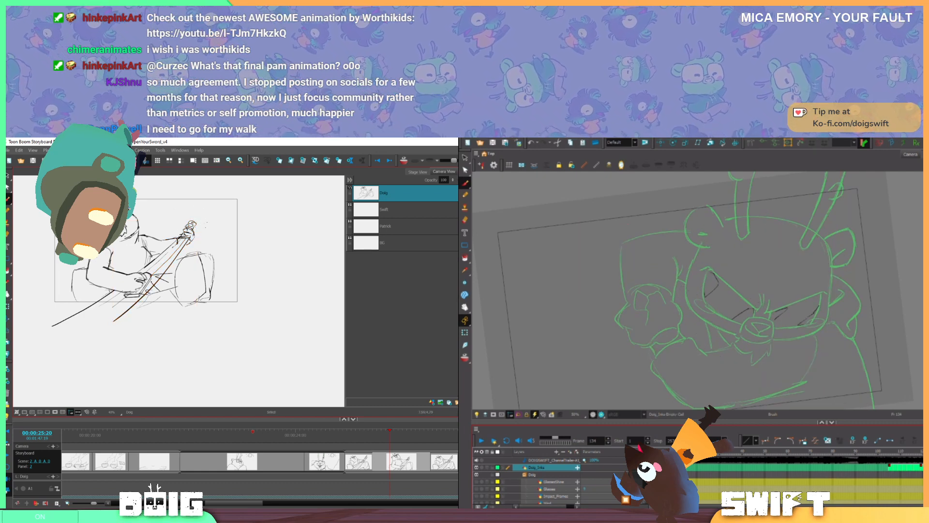
Move the selected hilt, gripping hand and blade edge up and away from the character, and fine-tune their placement
key(alt+b)
mouse_move(186, 212)
mouse_down()
mouse_move(181, 224)
mouse_move(194, 239)
mouse_move(197, 215)
mouse_up()
key(alt+b)
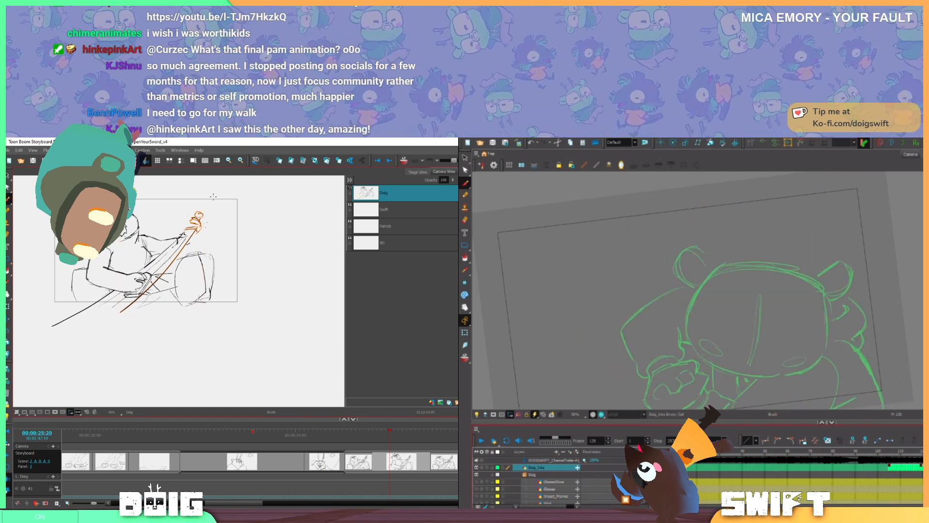
key(alt+s)
drag(196, 222, 197, 220)
key(alt+b)
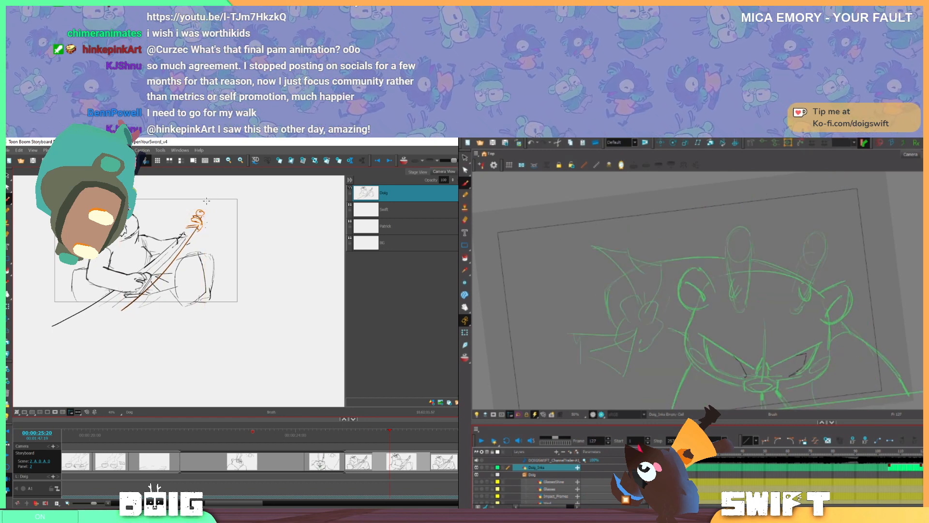
Scrub between the reclining and seated panels to check the moved sword hilt against the previous pose
mouse_move(389, 436)
mouse_down()
mouse_move(365, 437)
mouse_move(375, 436)
mouse_up()
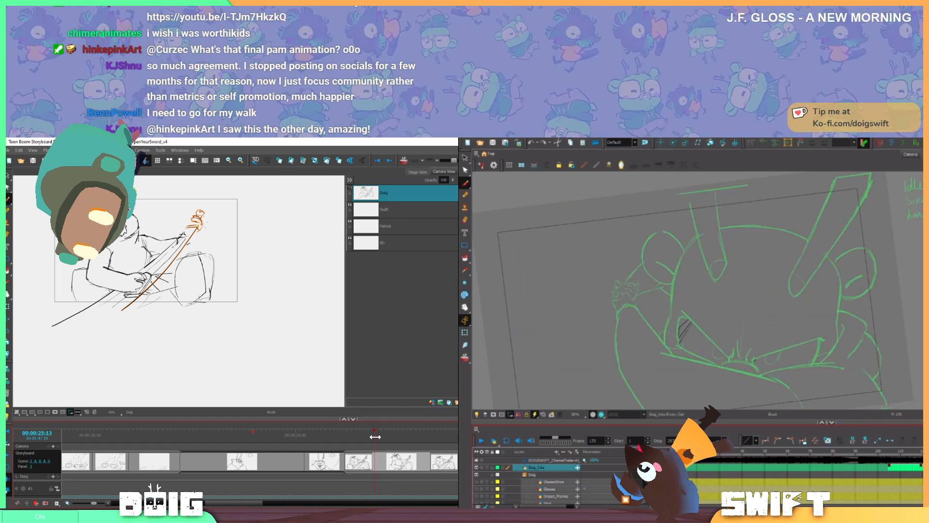
mouse_move(375, 437)
mouse_down()
mouse_move(399, 437)
mouse_move(365, 441)
mouse_up()
click(393, 437)
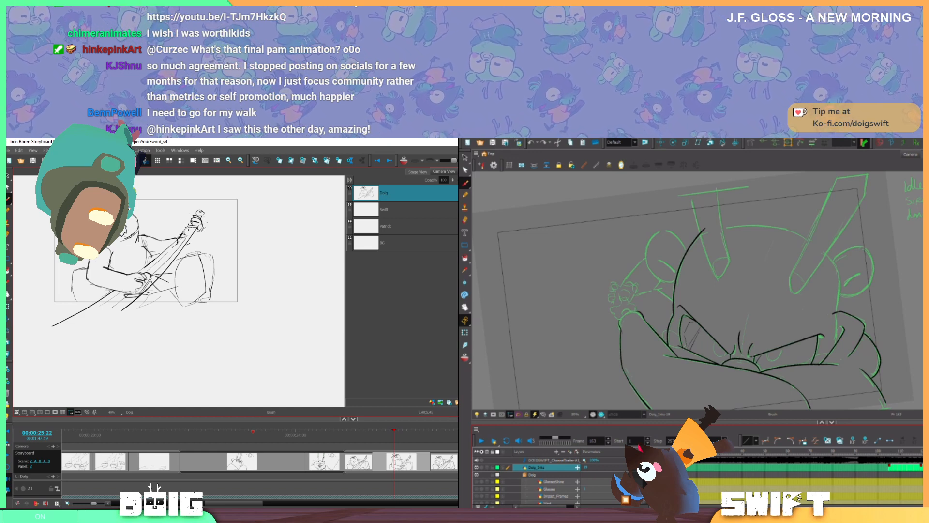
key(alt+e)
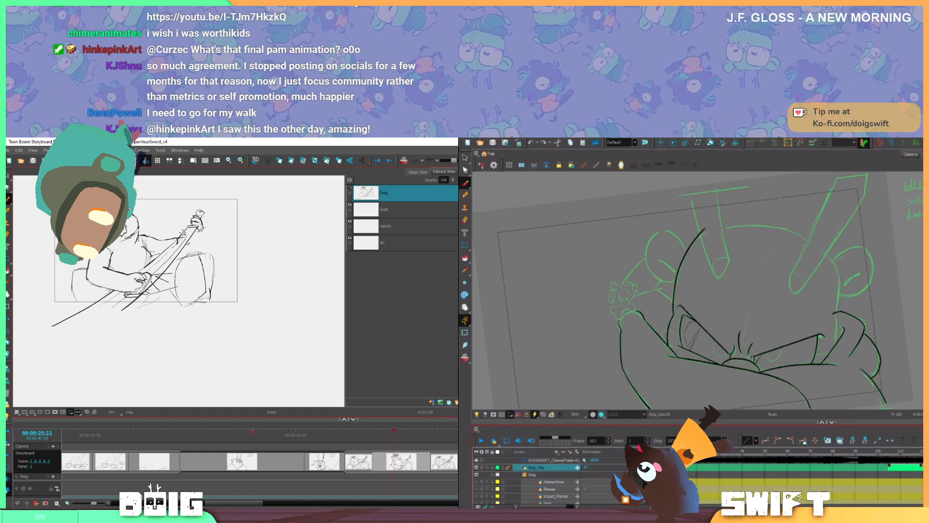
key(alt+b)
Ink the straight cap line across the end of the antler over the green rough in Harmony
mouse_move(811, 268)
mouse_down()
mouse_move(759, 296)
mouse_move(774, 271)
mouse_move(748, 280)
mouse_move(798, 281)
mouse_up()
key(ctrl+alt)
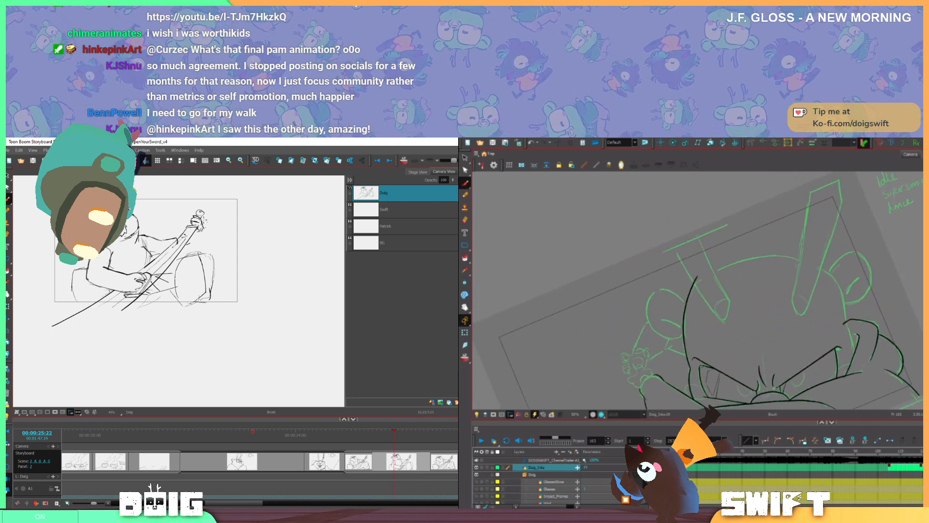
drag(674, 247, 706, 234)
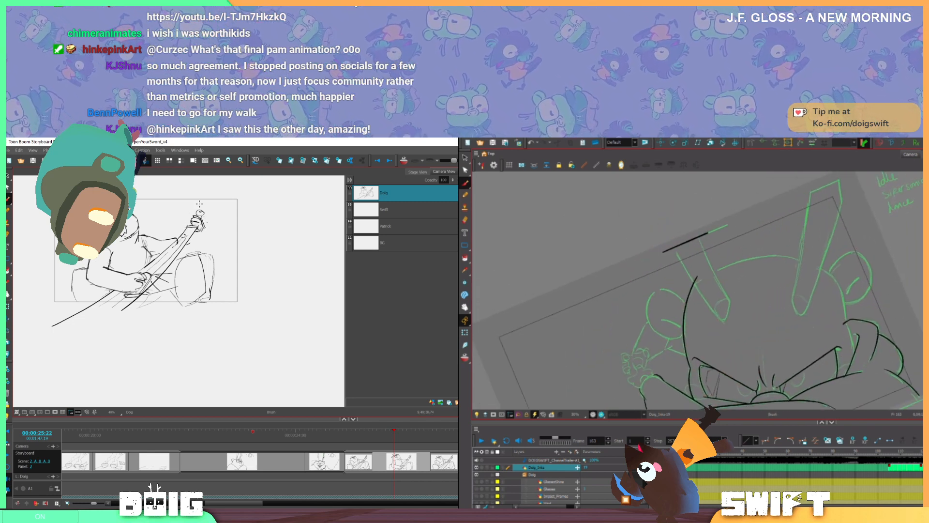
Check the reclining sword panel again in Storyboard Pro and return to the seated pose panel
click(364, 433)
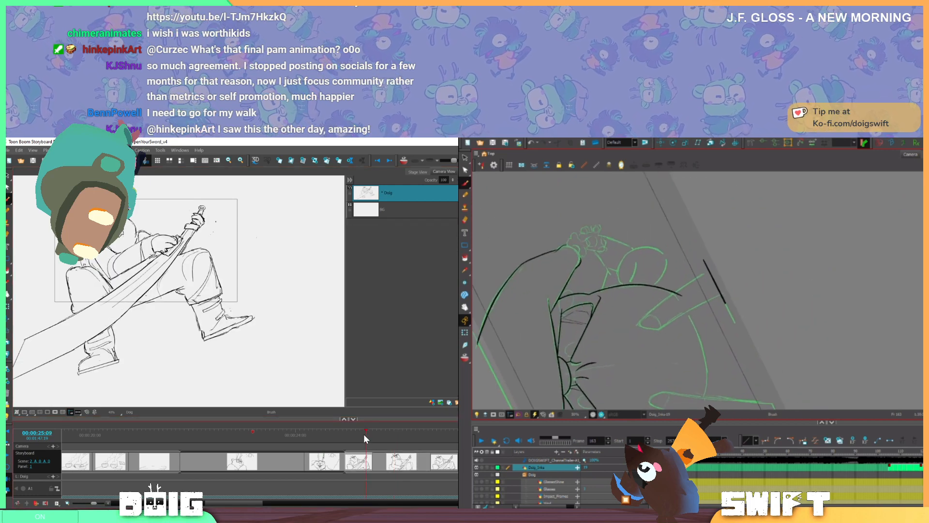
drag(364, 434, 374, 430)
key(ctrl+z)
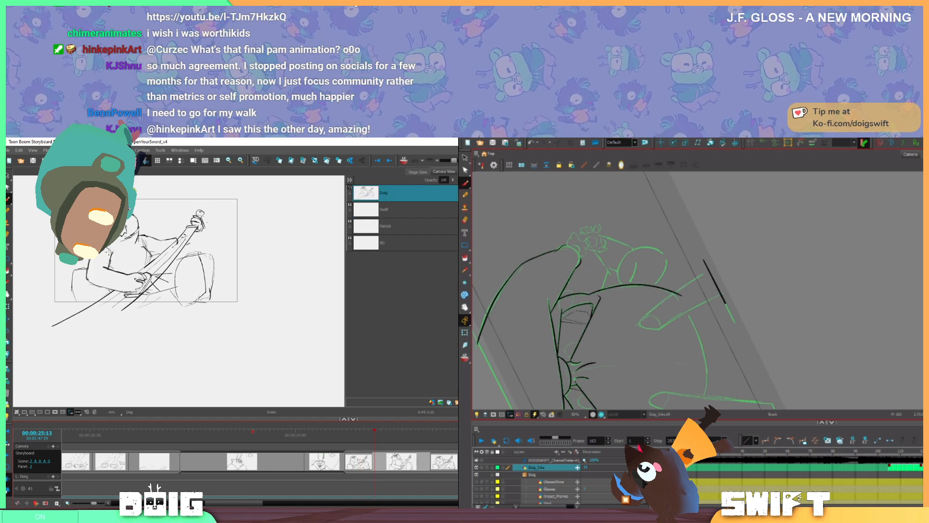
Ink the capped antler's two long edges over the green rough in Harmony, redrawing the first edge until it follows the sketch
drag(639, 324, 731, 258)
key(ctrl+z)
drag(639, 322, 722, 263)
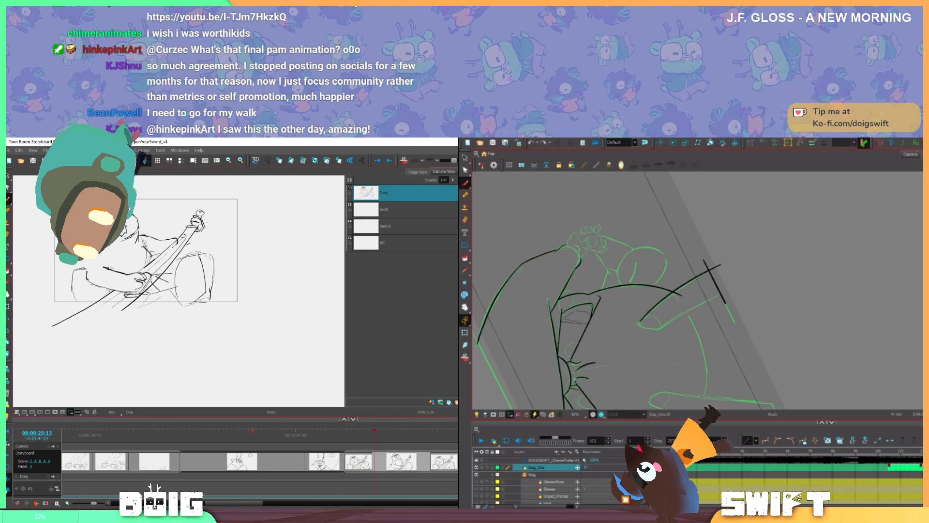
key(ctrl+z)
drag(638, 322, 721, 264)
key(ctrl+z)
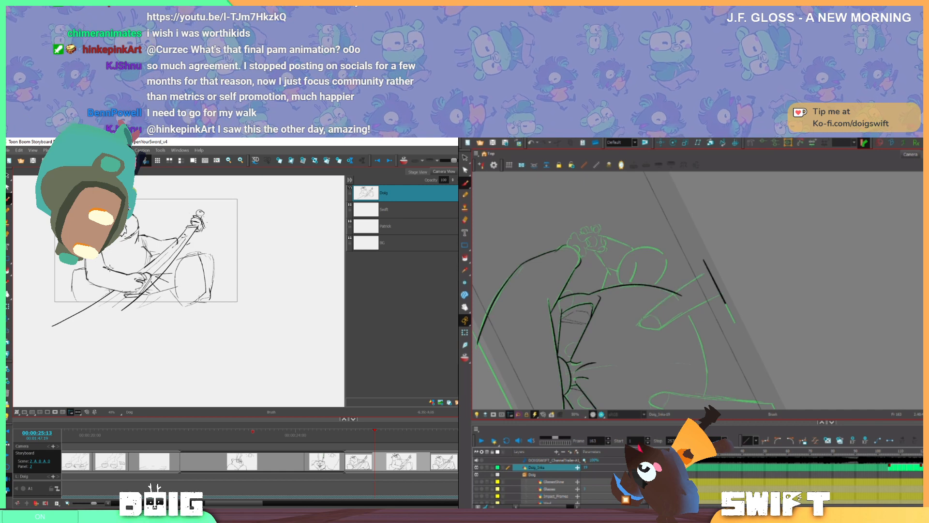
drag(639, 323, 708, 270)
key(ctrl+z)
drag(639, 323, 726, 259)
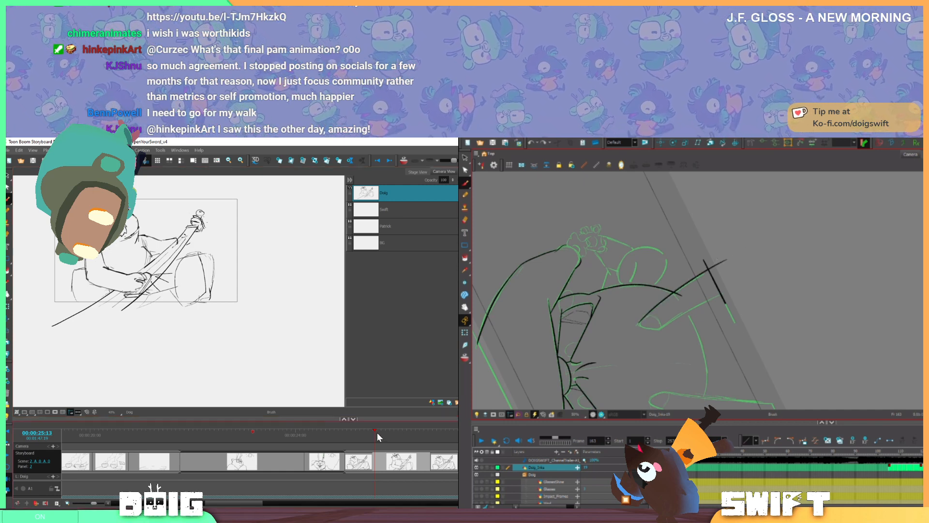
click(661, 300)
mouse_move(385, 433)
mouse_down()
mouse_move(416, 432)
mouse_move(358, 431)
mouse_move(374, 428)
mouse_up()
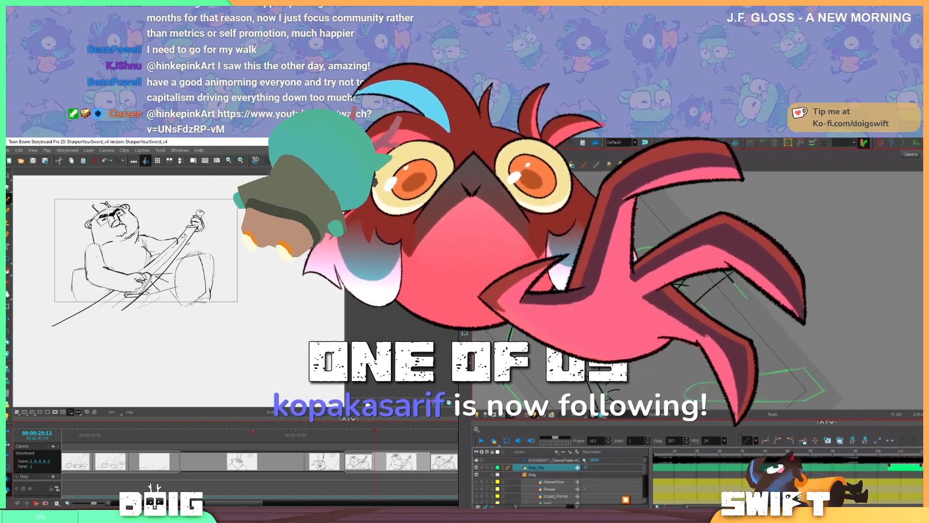
key(e)
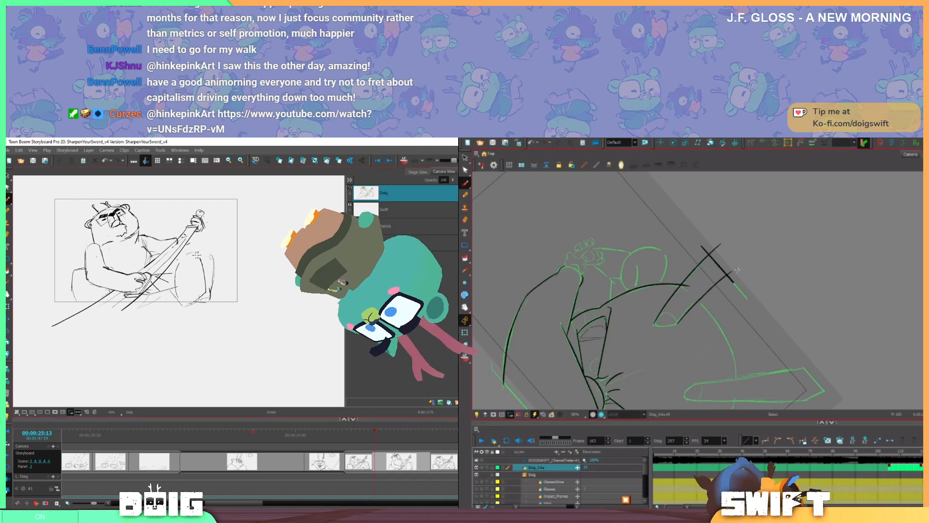
Touch up the capped antler's second long edge in Harmony and sketch the seated character's outer leg line in Storyboard Pro
mouse_move(181, 257)
mouse_down()
mouse_move(204, 250)
mouse_move(175, 257)
mouse_up()
click(706, 296)
key(b)
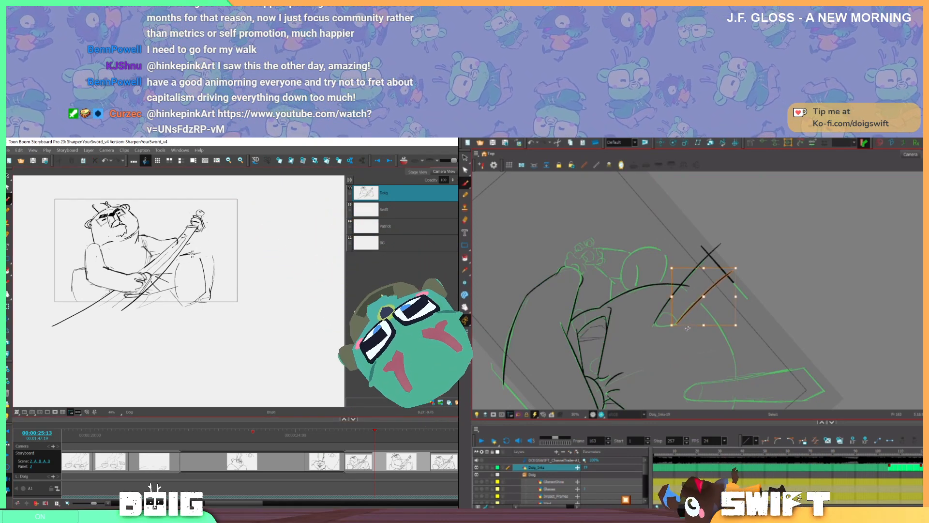
key(ctrl+alt)
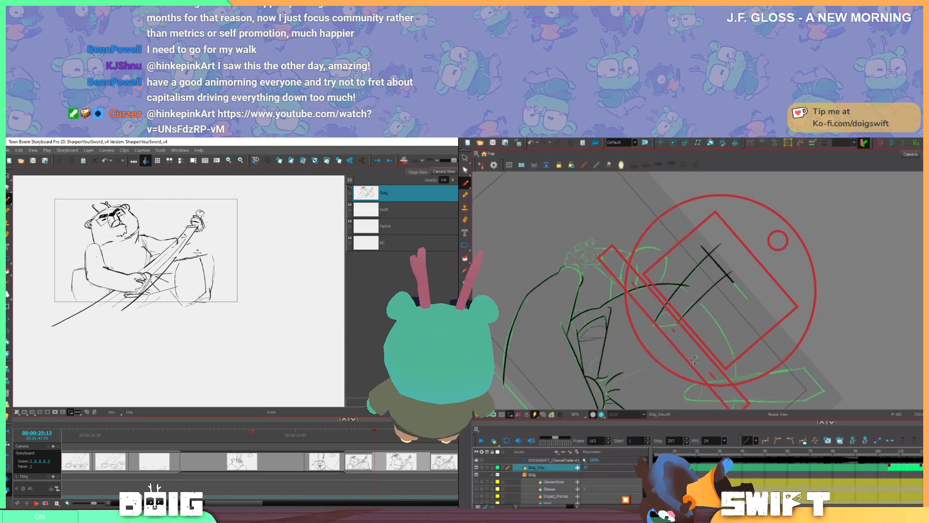
mouse_move(691, 350)
mouse_down()
mouse_move(739, 354)
mouse_move(724, 295)
mouse_up()
key(space)
key(b)
drag(210, 264, 221, 303)
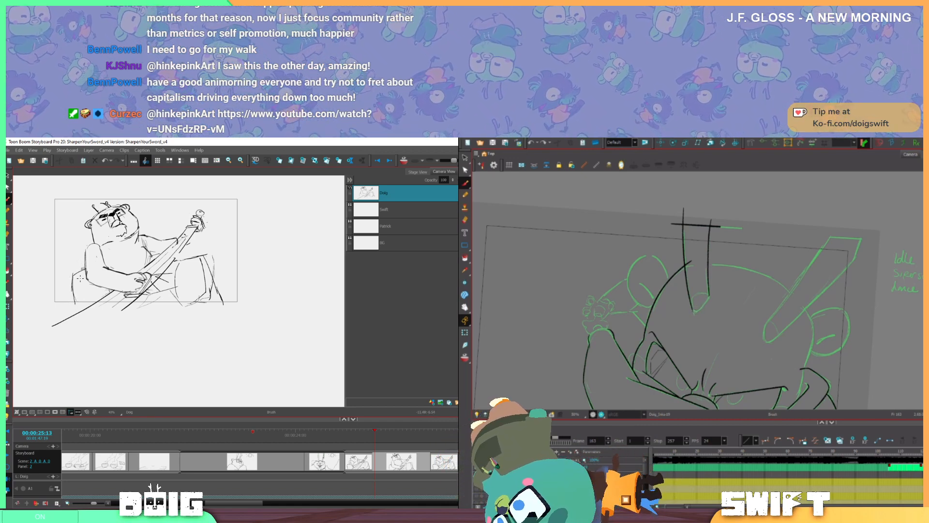
Select the seated character's head in Storyboard Pro and shift it slightly down toward the shoulders
mouse_move(358, 431)
mouse_down()
mouse_move(427, 430)
mouse_move(357, 431)
mouse_move(377, 430)
mouse_up()
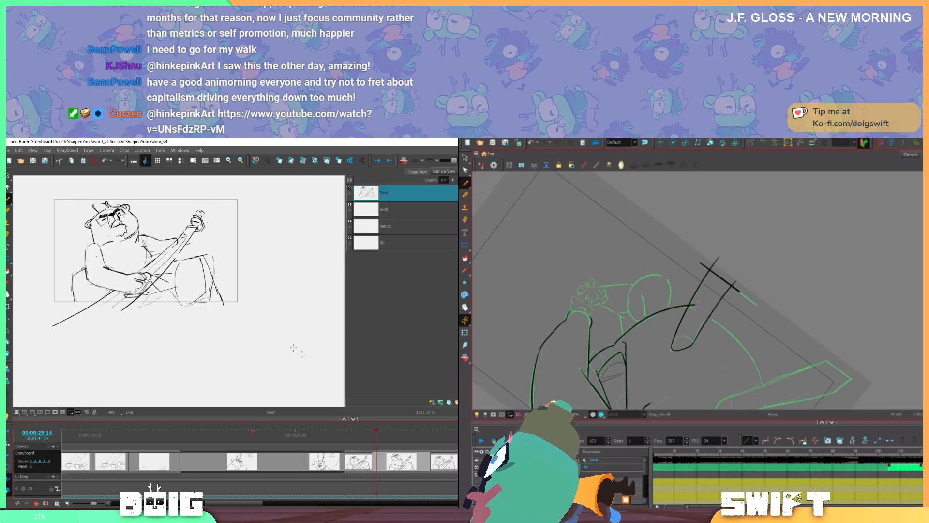
key(e)
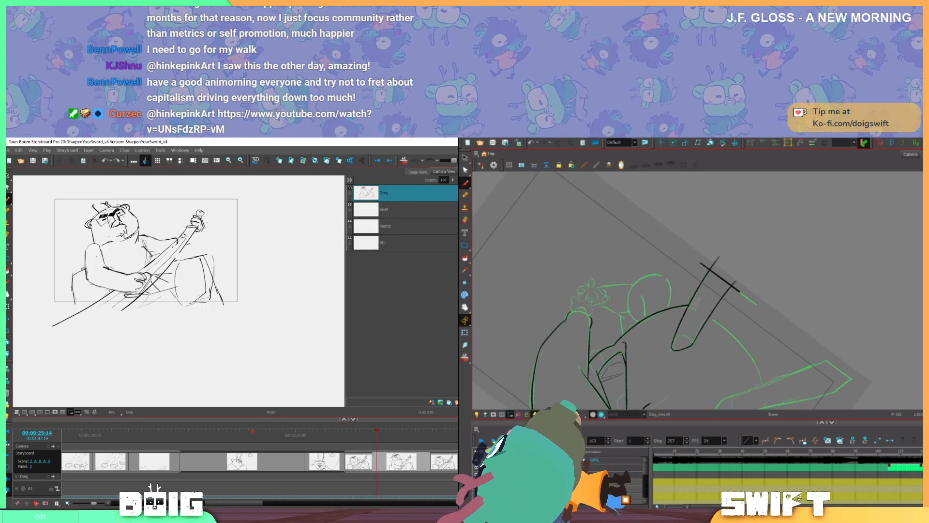
key(alt+s)
mouse_move(94, 190)
mouse_down()
mouse_move(99, 237)
mouse_move(124, 252)
mouse_move(143, 209)
mouse_move(111, 183)
mouse_up()
drag(160, 201, 154, 207)
key(alt+b)
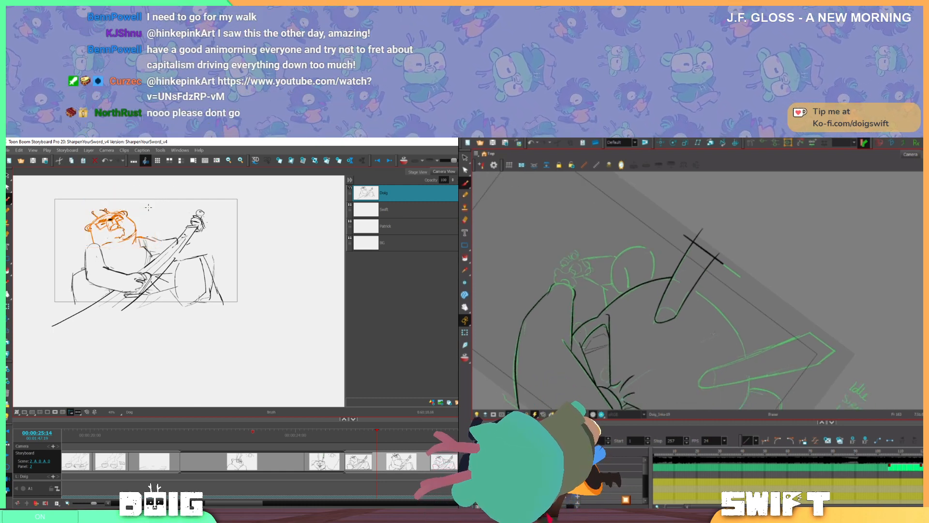
drag(398, 434, 372, 432)
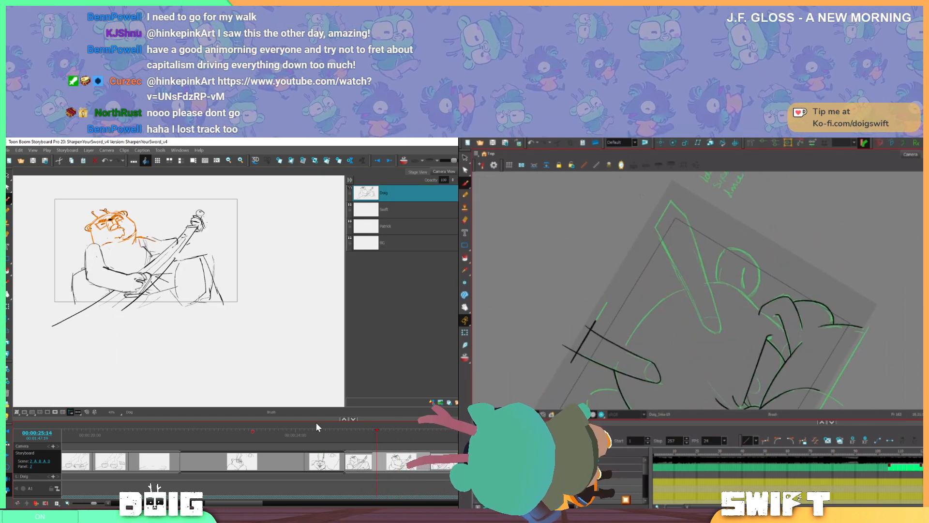
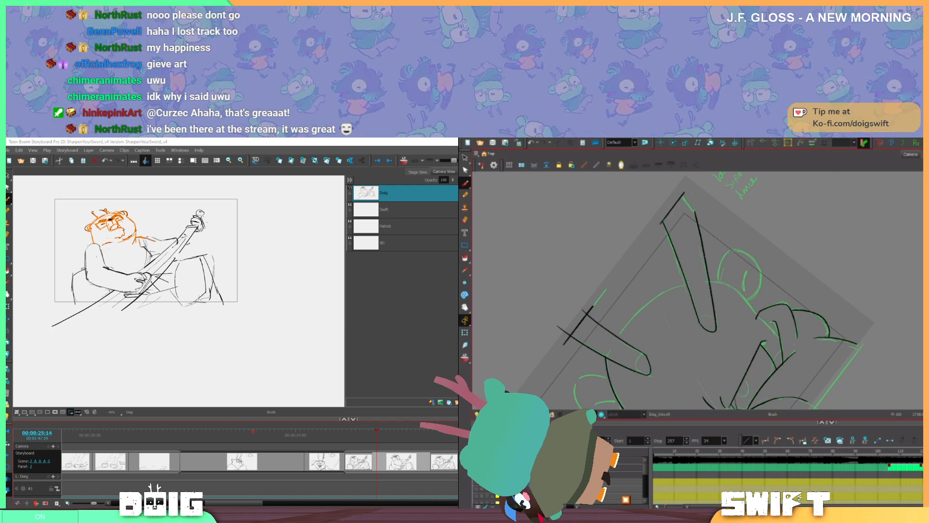
Ink the short line closing the corner at the second antler's tip in Harmony
drag(691, 191, 787, 212)
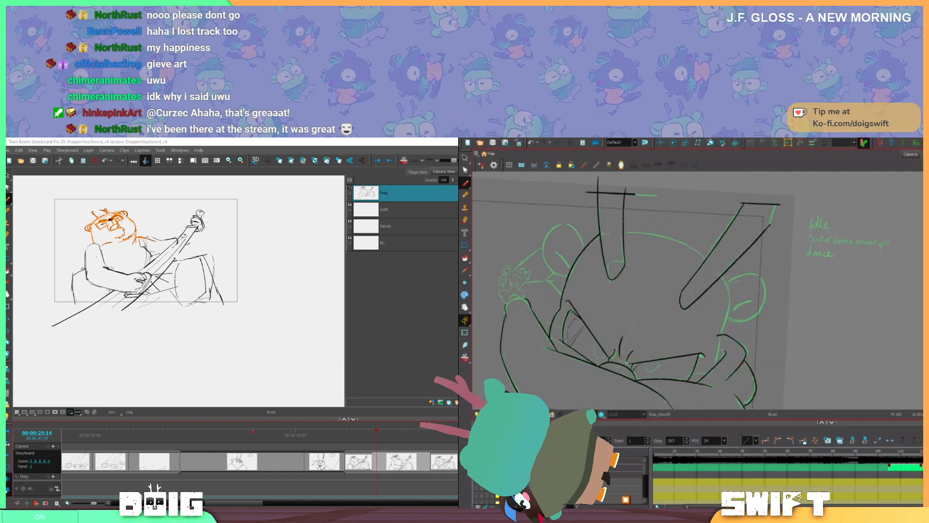
key(ctrl+z)
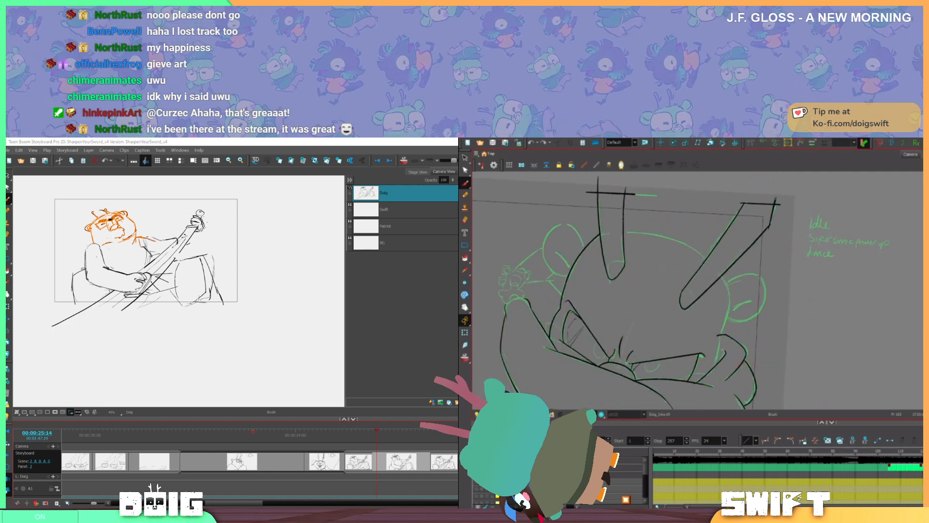
drag(788, 220, 787, 219)
Ink the curved top of the head between the two antlers, redrawing the stroke until it follows the green rough
drag(784, 271, 800, 251)
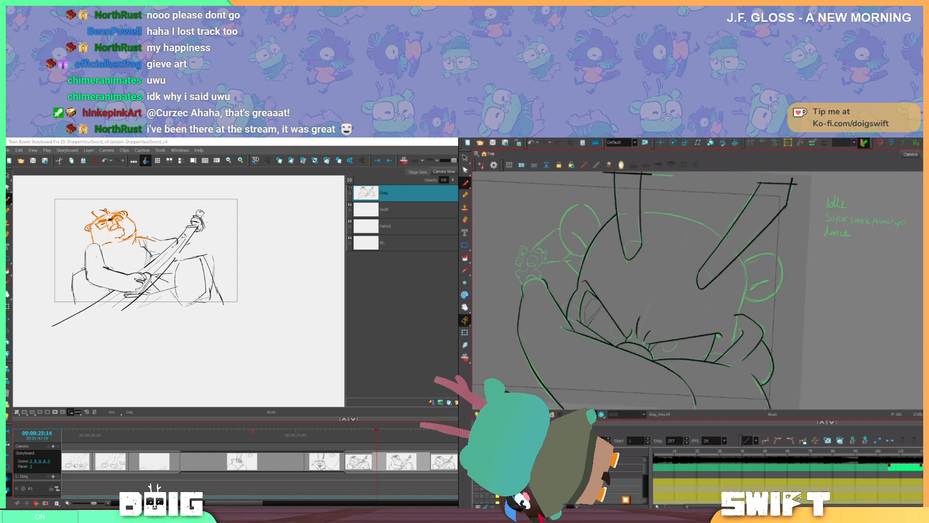
drag(776, 338, 794, 284)
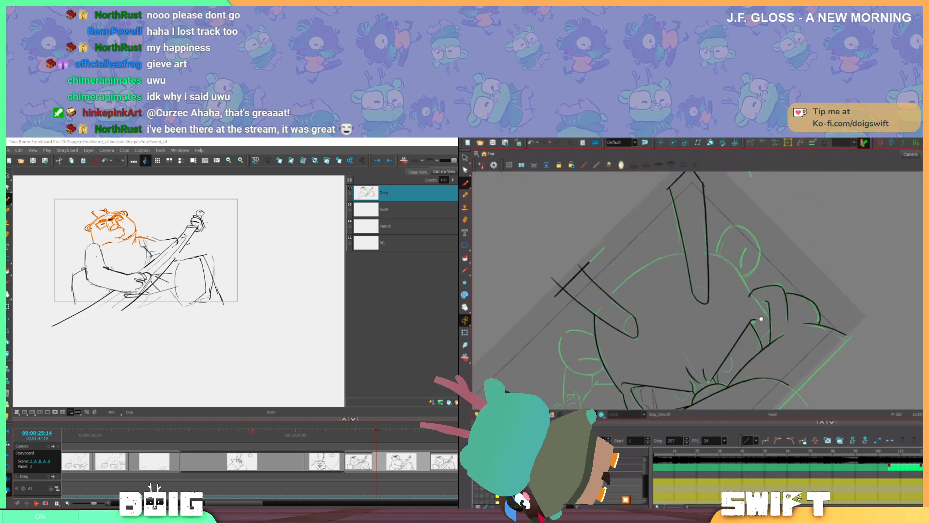
drag(759, 318, 788, 285)
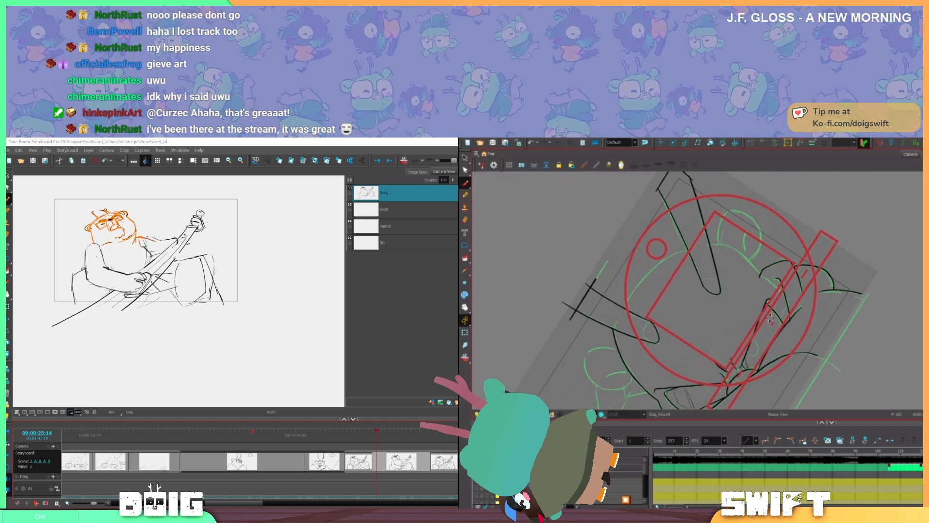
drag(635, 289, 694, 239)
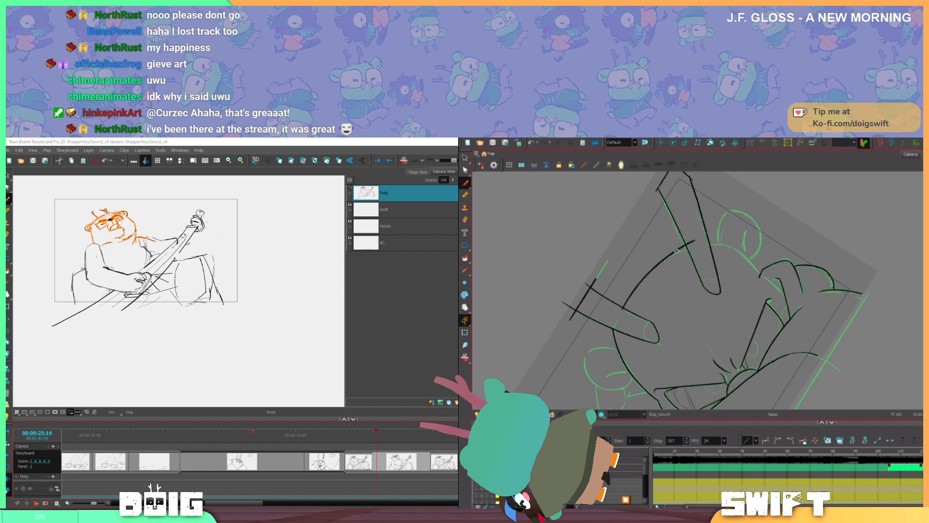
key(ctrl+z)
drag(623, 306, 701, 241)
drag(623, 308, 698, 247)
key(ctrl+z)
mouse_move(624, 307)
mouse_down()
mouse_move(681, 253)
mouse_move(659, 265)
mouse_move(656, 248)
mouse_move(648, 284)
mouse_move(670, 264)
mouse_move(664, 297)
mouse_up()
Select the head's top curve and adjust it so its ends meet the edges of both antlers
ctrl+click(661, 265)
click(647, 282)
click(700, 238)
click(663, 297)
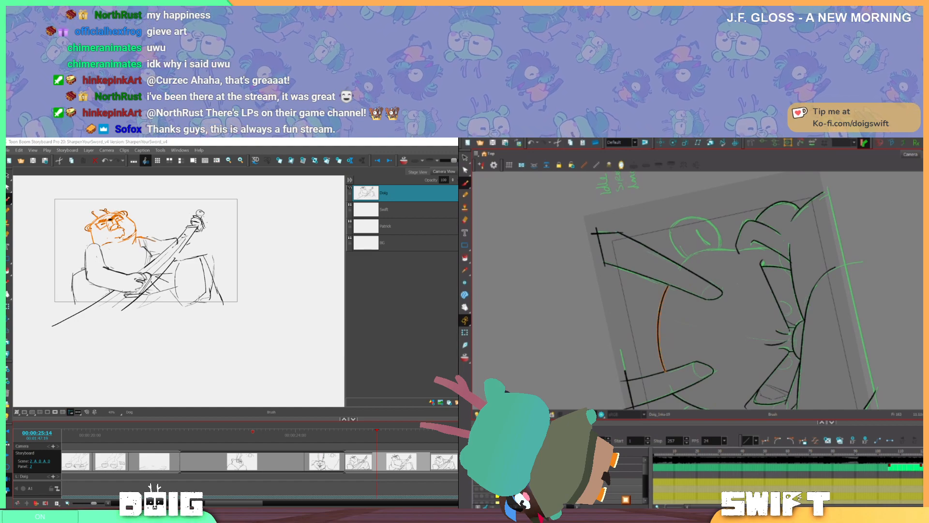
mouse_move(757, 288)
mouse_down()
mouse_move(704, 333)
mouse_move(752, 313)
mouse_up()
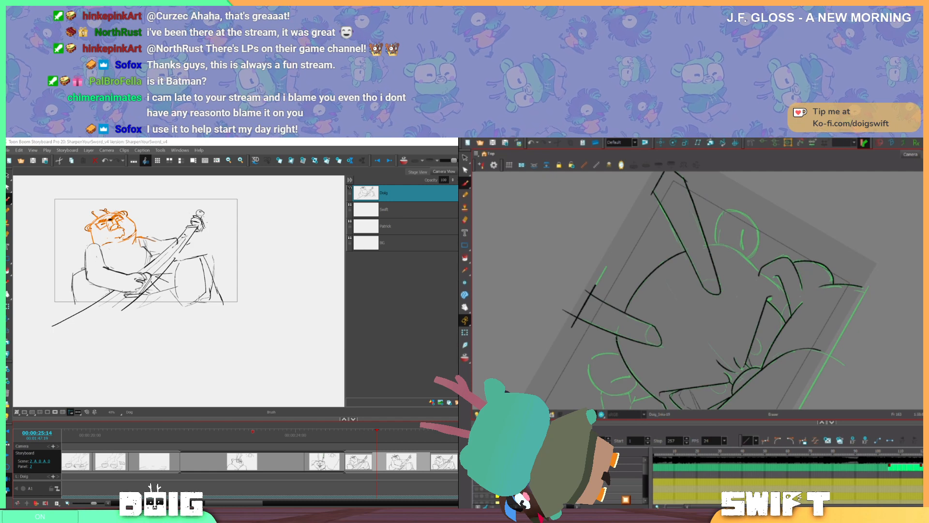
Clean up the side head outline where it meets the capped antler and nudge the top curve's end toward that antler
drag(615, 333, 616, 345)
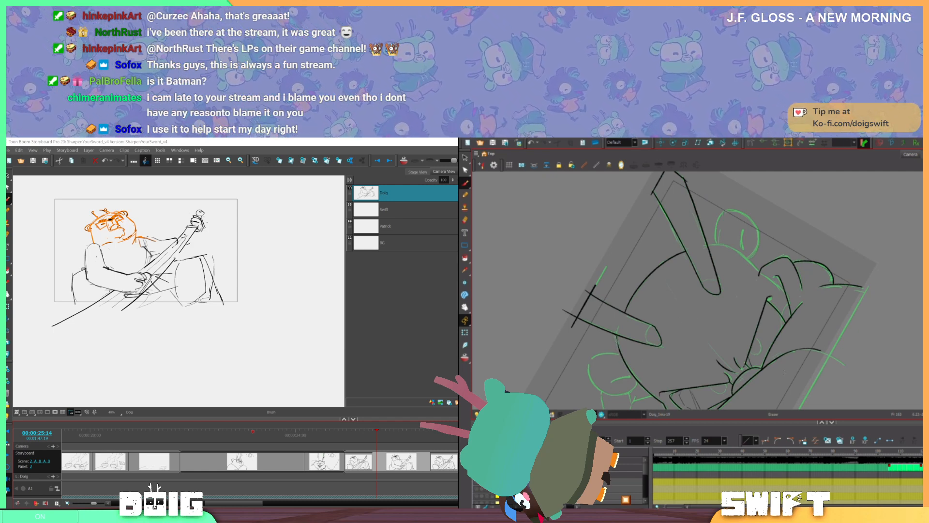
key(alt+b)
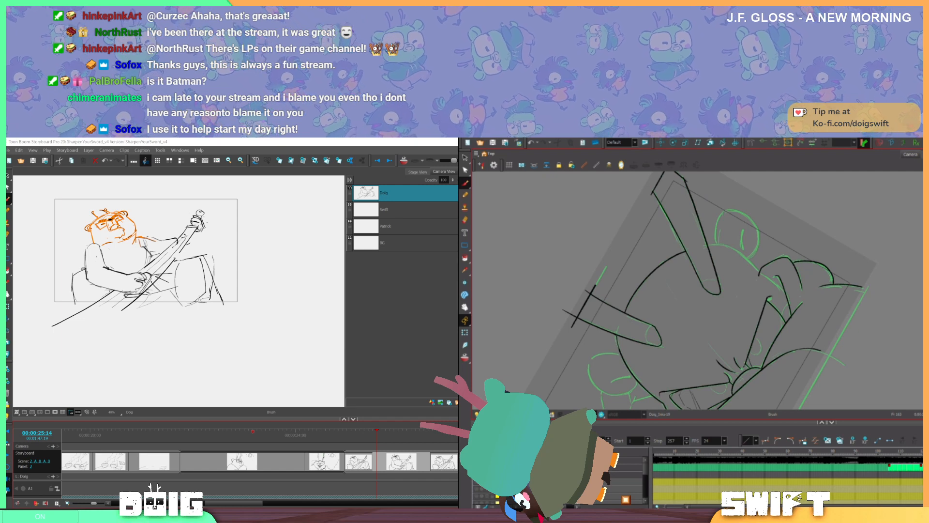
key(alt+b)
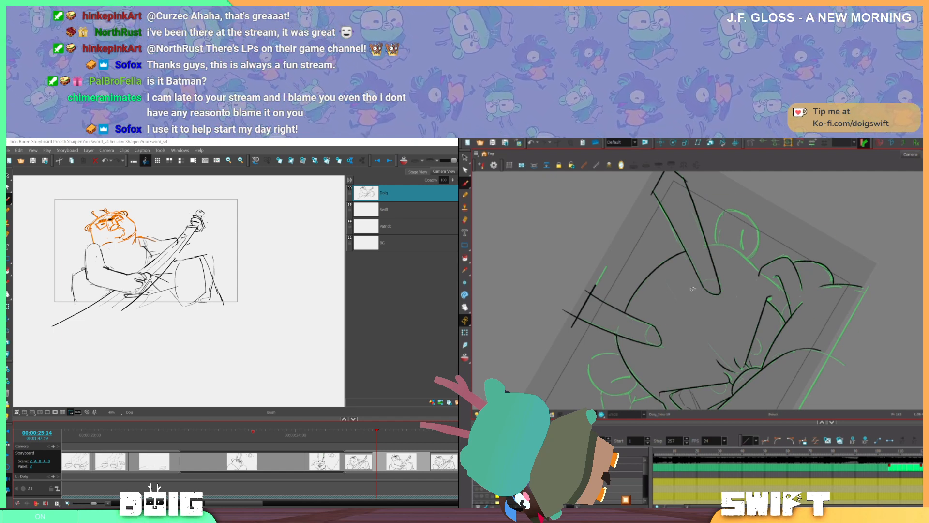
drag(692, 288, 687, 329)
key(c)
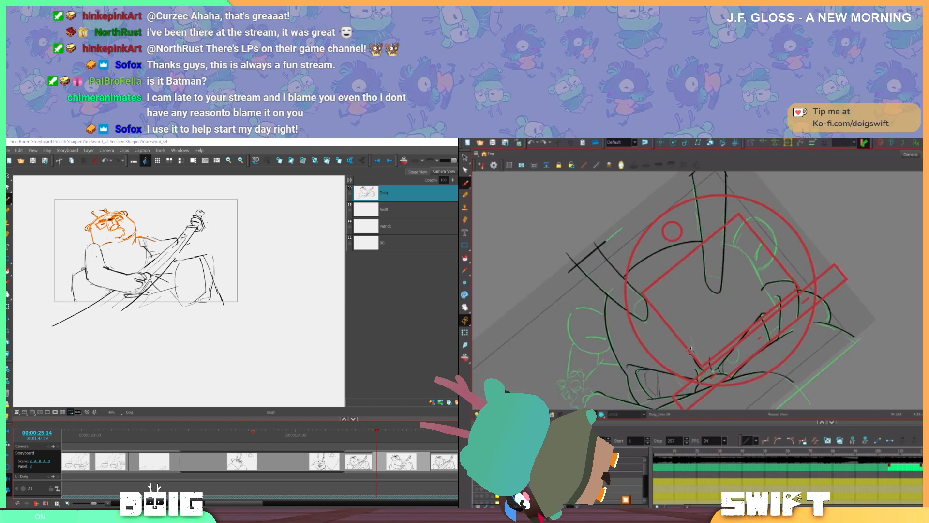
click(659, 229)
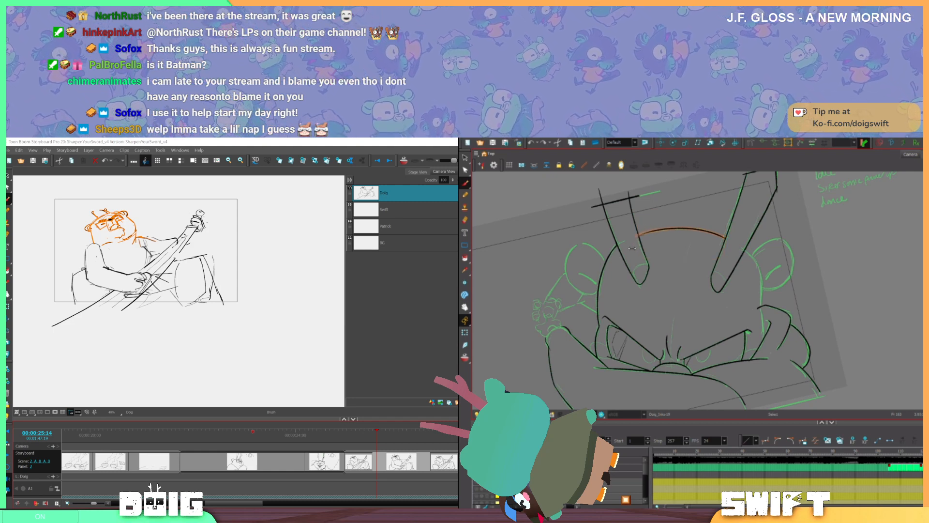
drag(636, 237, 634, 236)
key(alt+b)
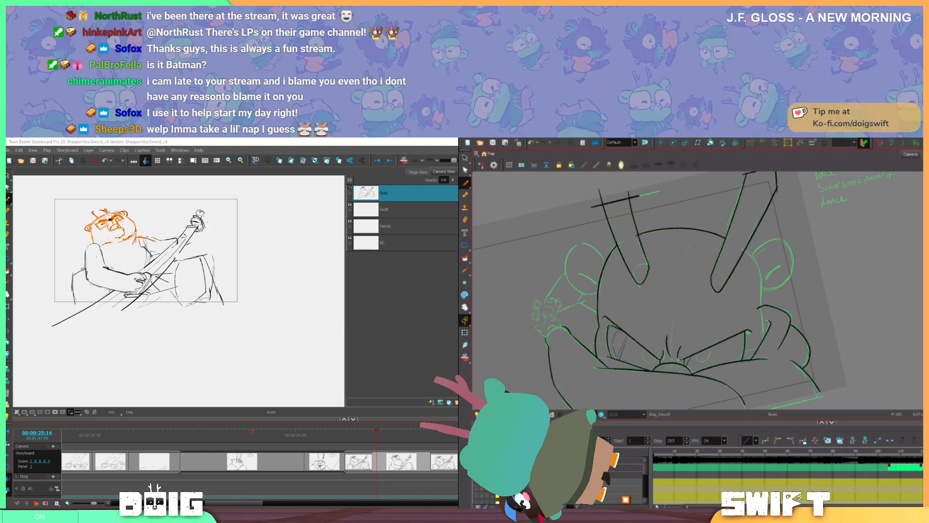